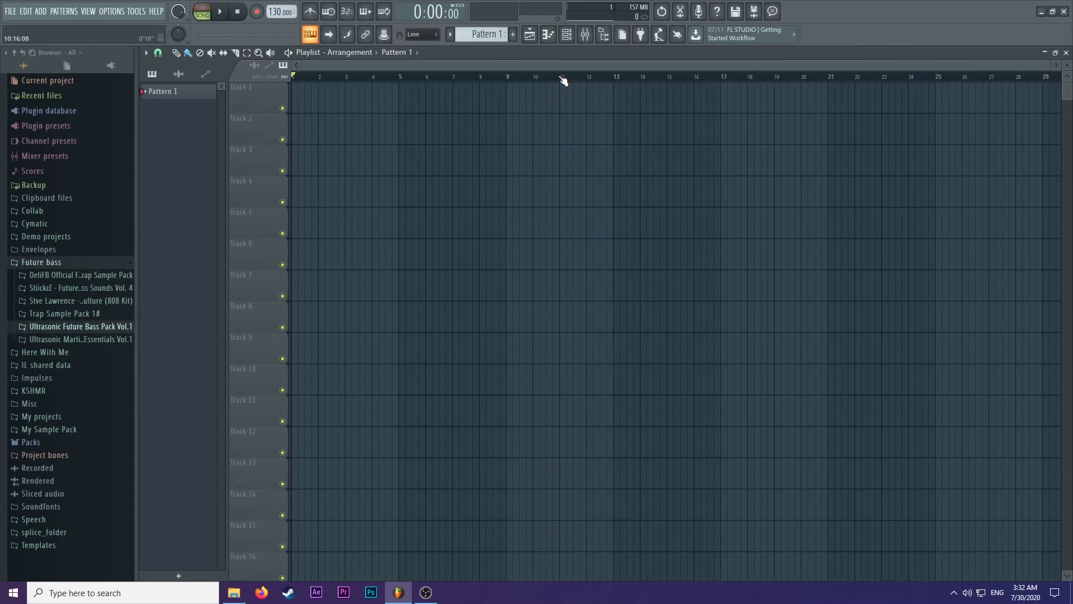
Set the project tempo to 140 BPM, enable the metronome and play it back briefly to check the speed.
{"action": "key", "text": "l"}
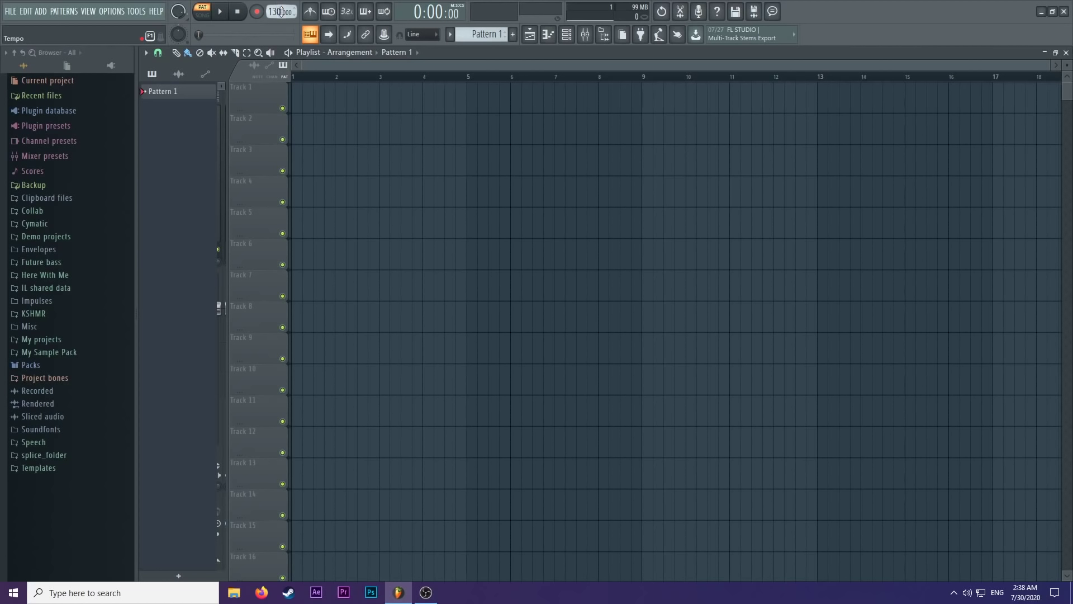
{"action": "left_click_drag", "start_coordinate": [281, 11], "coordinate": [281, 6]}
{"action": "left_click", "coordinate": [309, 11]}
{"action": "key", "text": "space"}
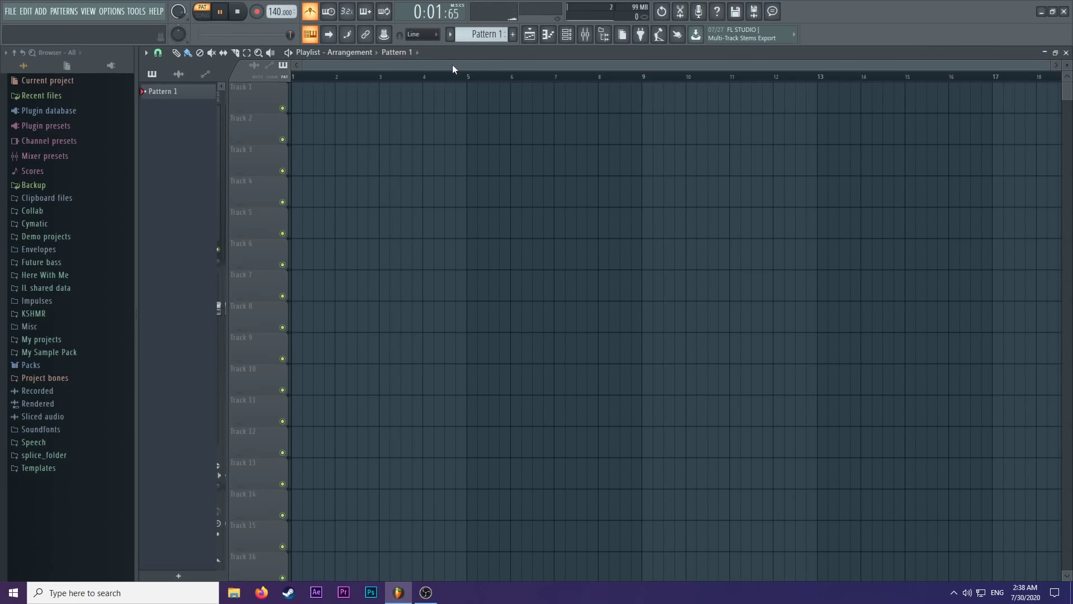
{"action": "key", "text": "space"}
Open the channel rack and create a new channel filter group named "drum".
{"action": "left_click", "coordinate": [566, 34]}
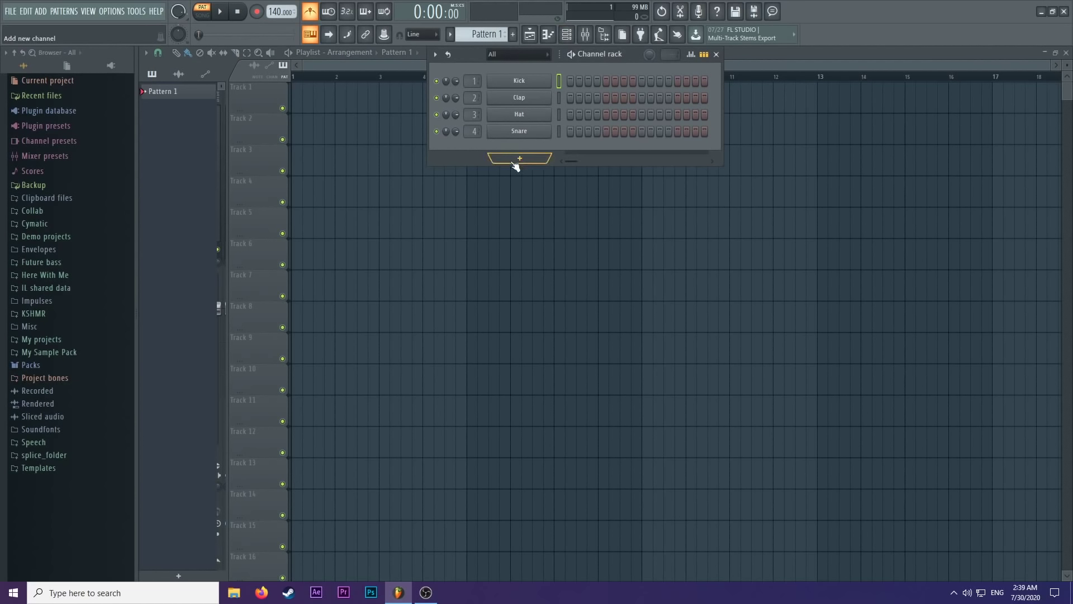
{"action": "left_click", "coordinate": [527, 56]}
{"action": "left_click", "coordinate": [541, 63]}
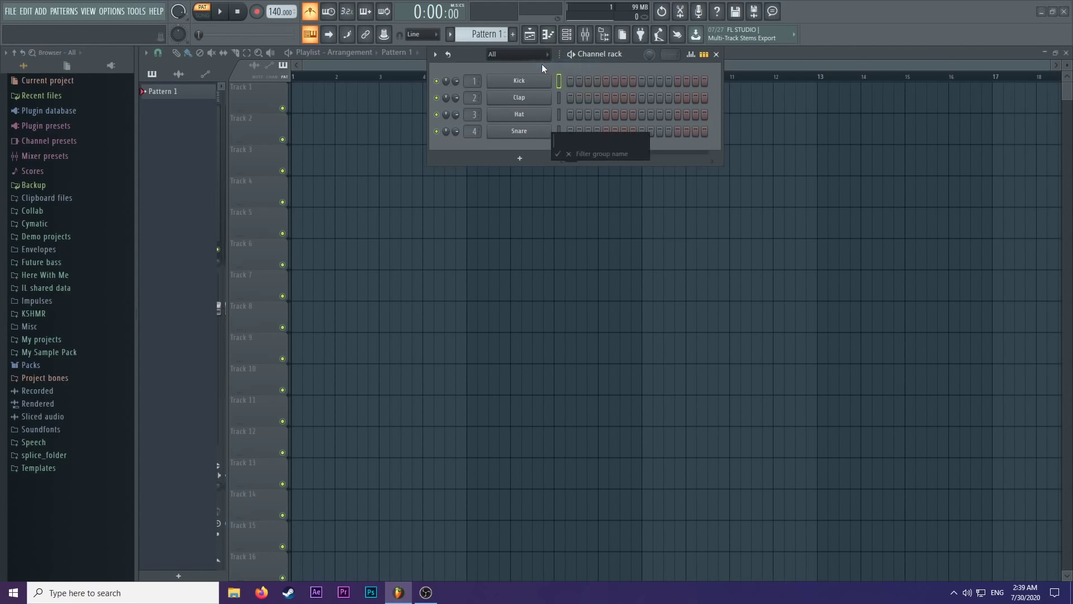
{"action": "type", "text": "druu"}
{"action": "key", "text": "BackSpace"}
{"action": "type", "text": "m"}
{"action": "key", "text": "Return"}
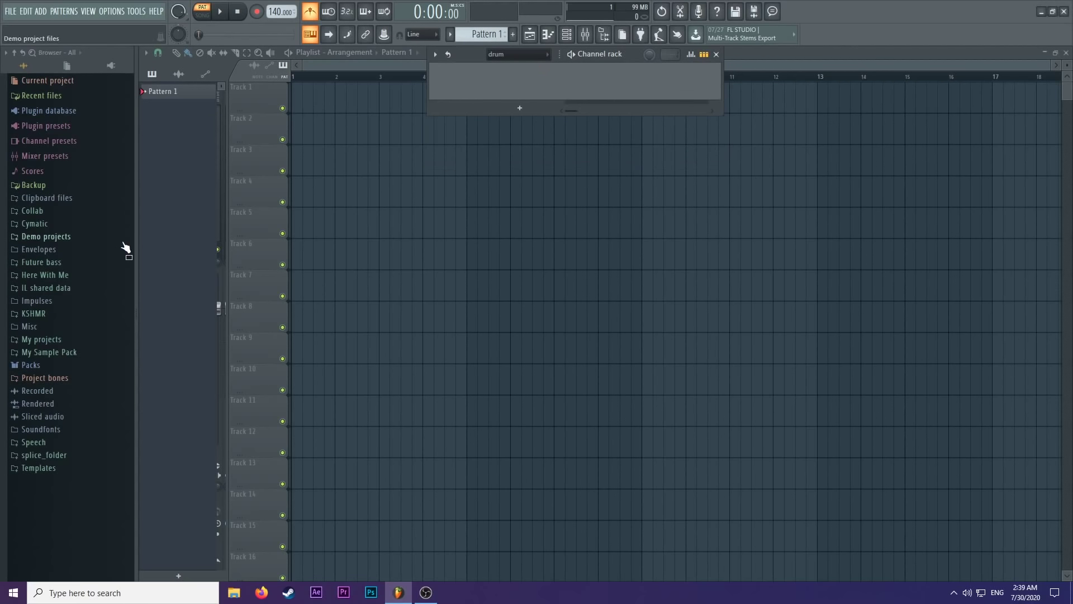
Look through the KSHMR_Drums subfolders in KSHMR VOLUME 3 and collapse the KSHMR folder again.
{"action": "left_click", "coordinate": [40, 316]}
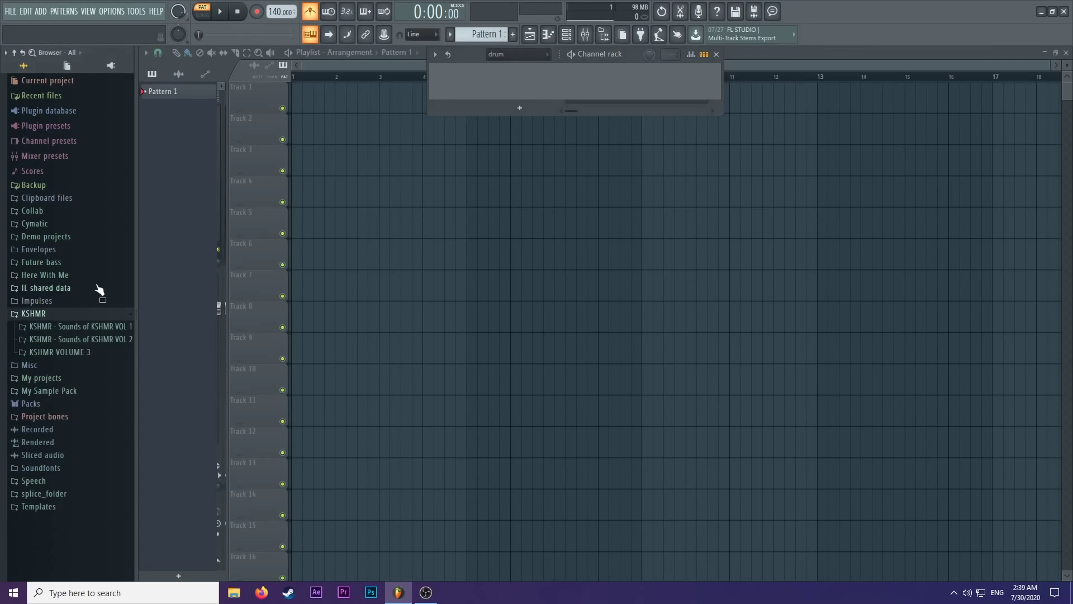
{"action": "left_click", "coordinate": [71, 351]}
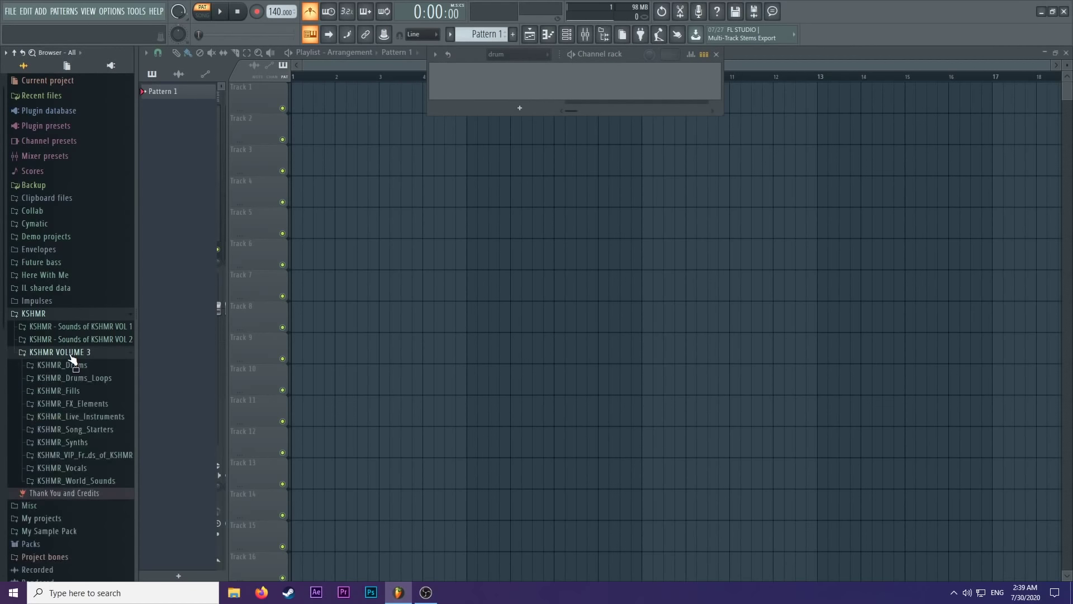
{"action": "left_click", "coordinate": [78, 366]}
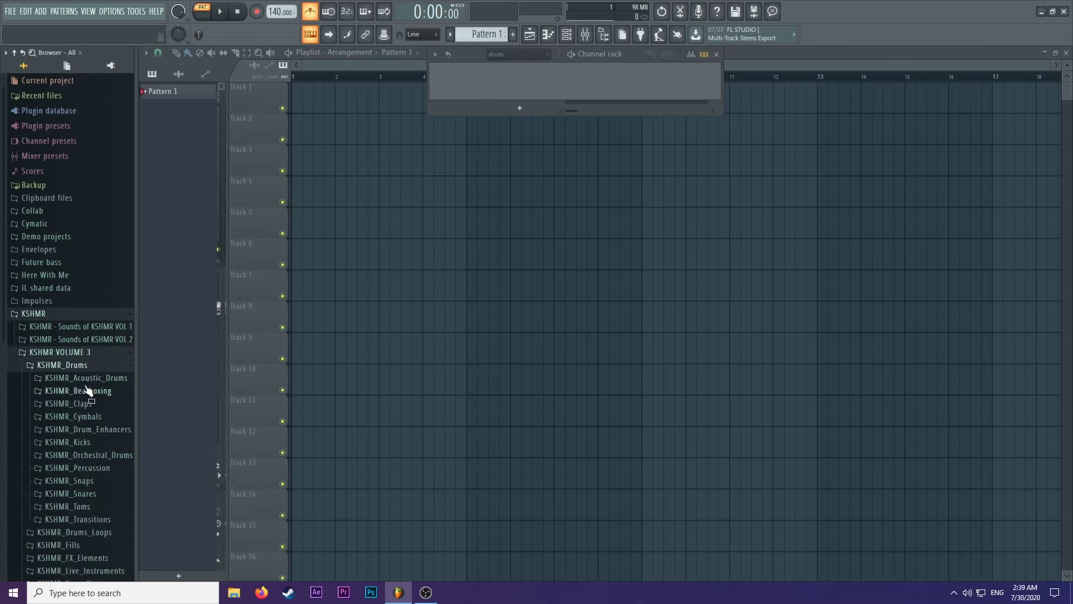
{"action": "scroll", "coordinate": [93, 385], "scroll_direction": "down", "scroll_amount": 2}
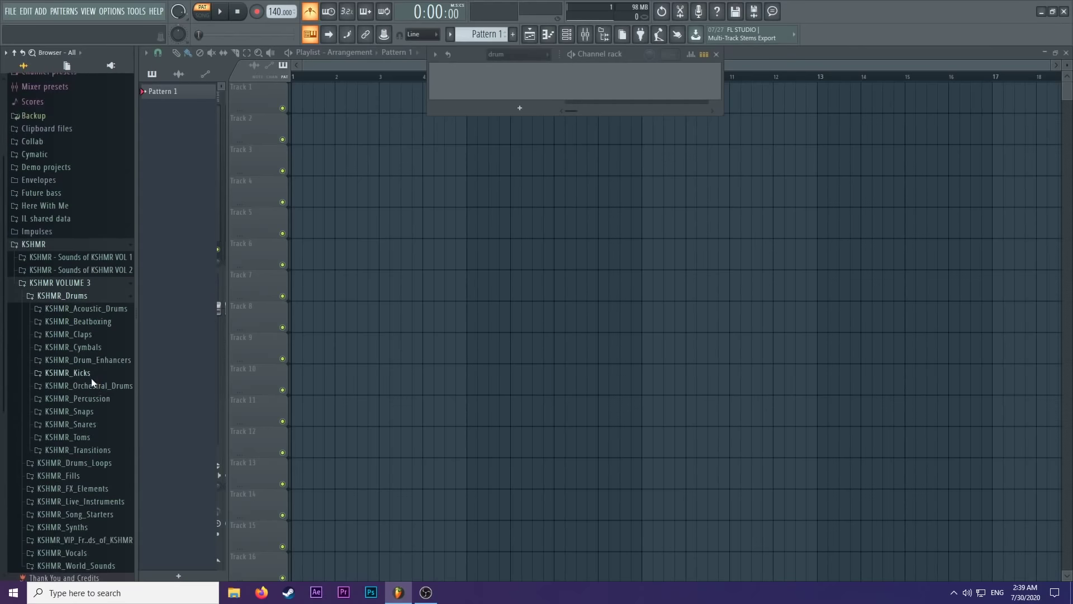
{"action": "left_click", "coordinate": [84, 296]}
{"action": "left_click", "coordinate": [78, 282]}
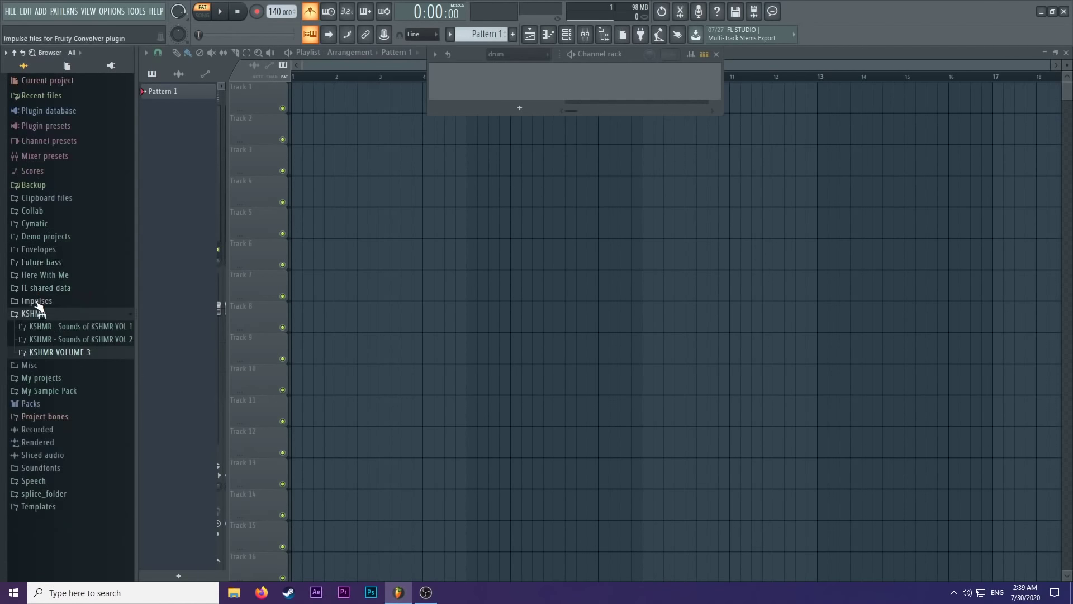
{"action": "left_click", "coordinate": [38, 314]}
Open the Kicks folder under Drum One Shots in the Future bass folder's Ultrasonic Future Bass Sample Pack.
{"action": "left_click", "coordinate": [45, 263]}
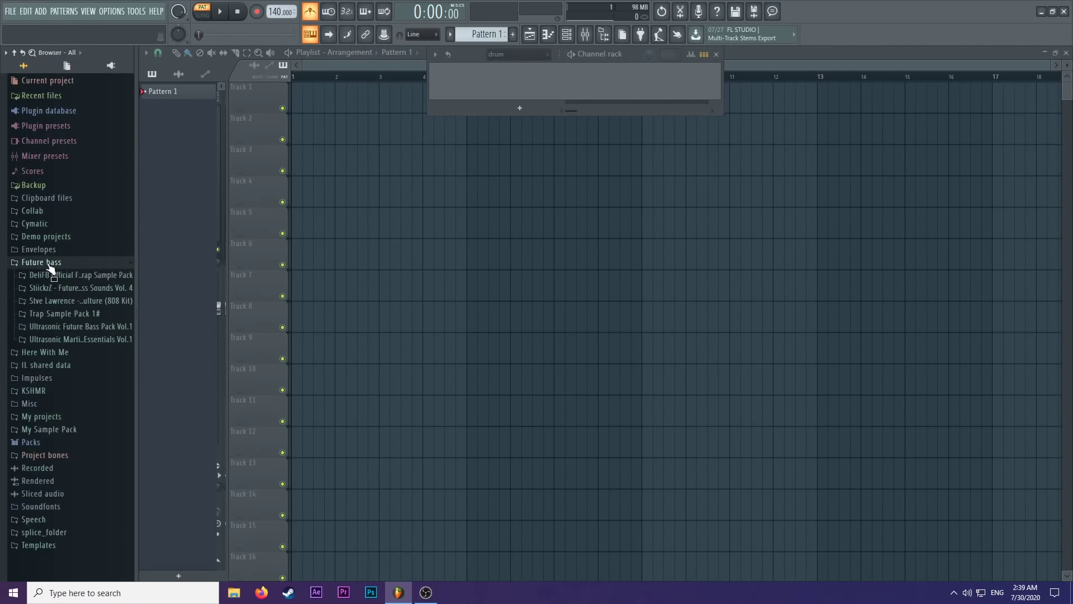
{"action": "left_click", "coordinate": [84, 327]}
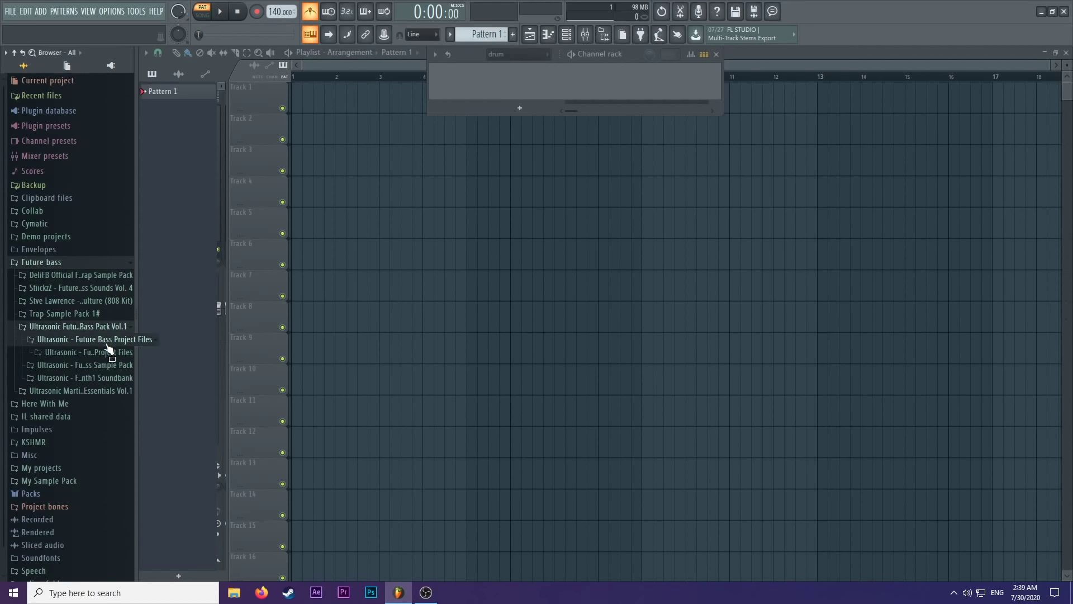
{"action": "left_click", "coordinate": [104, 346]}
{"action": "left_click", "coordinate": [106, 352]}
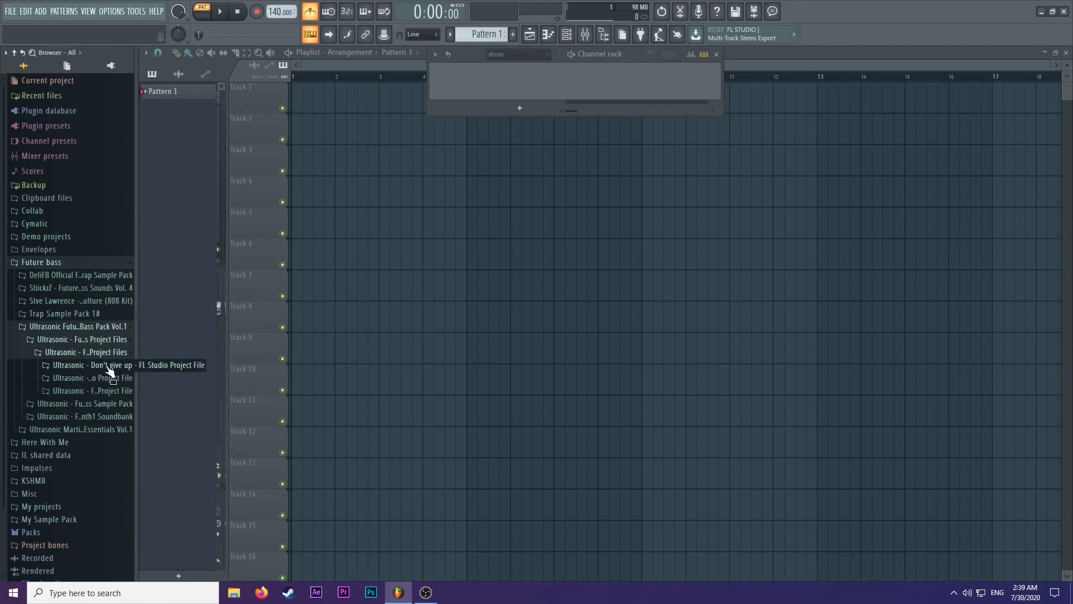
{"action": "left_click", "coordinate": [93, 353]}
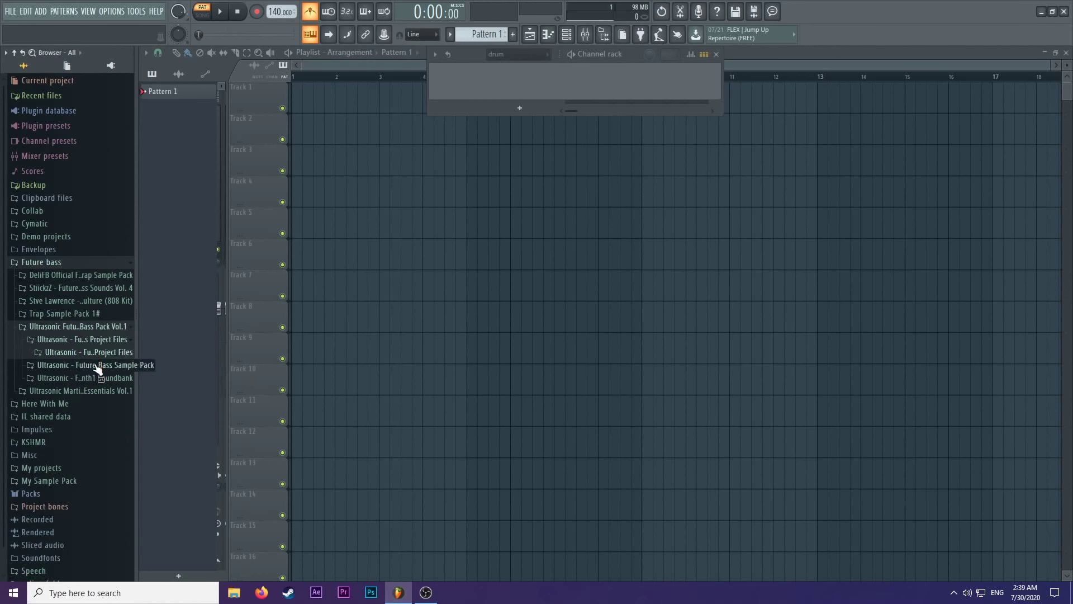
{"action": "left_click", "coordinate": [94, 364]}
{"action": "left_click", "coordinate": [92, 378]}
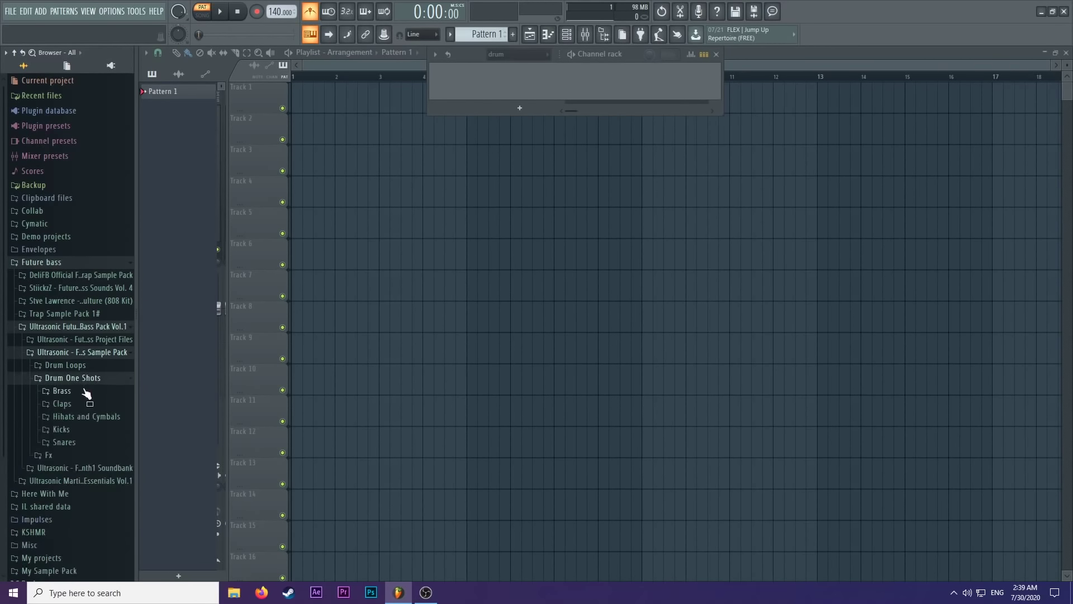
{"action": "left_click", "coordinate": [110, 430]}
{"action": "scroll", "coordinate": [101, 413], "scroll_direction": "down", "scroll_amount": 3}
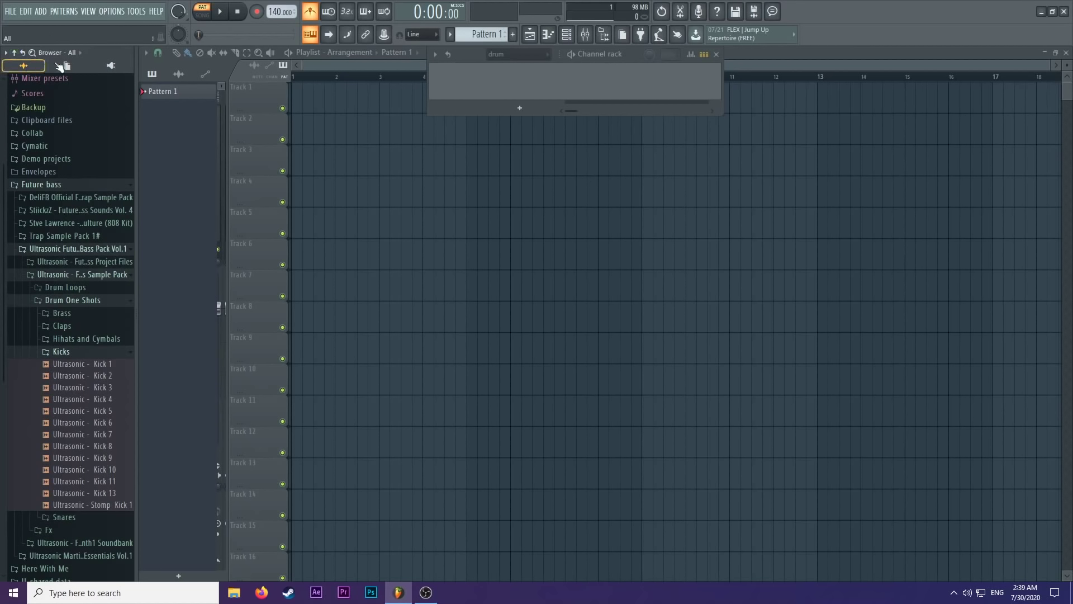
Look through the Here With Me, KSHMR and Future bass sample folders, returning to the Ultrasonic Future Bass Pack Vol.1.
{"action": "left_click", "coordinate": [45, 184]}
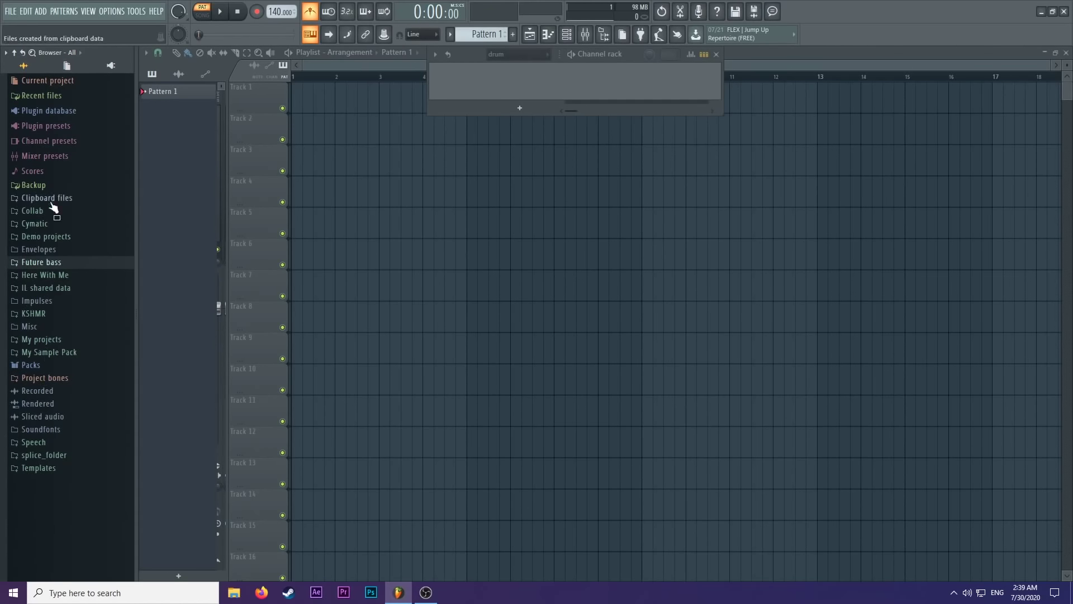
{"action": "left_click", "coordinate": [59, 268]}
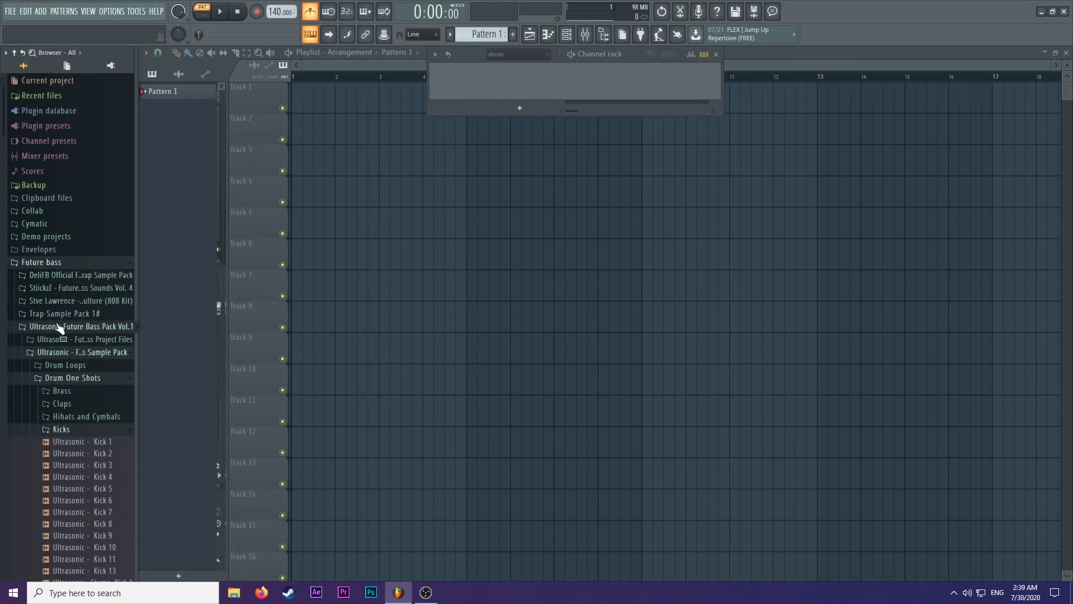
{"action": "scroll", "coordinate": [53, 240], "scroll_direction": "down", "scroll_amount": 4}
{"action": "scroll", "coordinate": [42, 175], "scroll_direction": "down", "scroll_amount": 5}
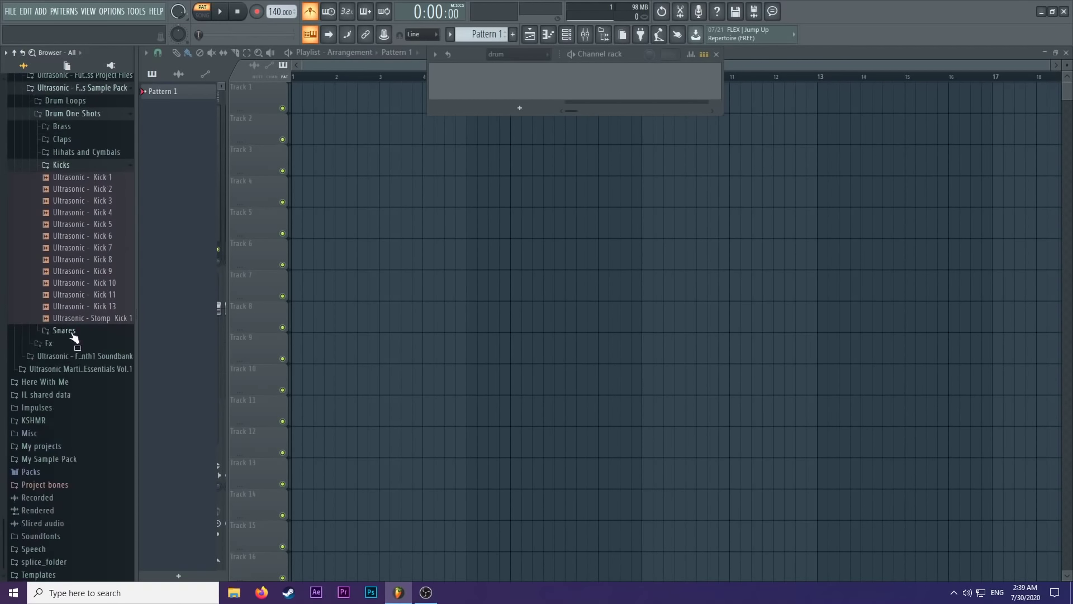
{"action": "left_click", "coordinate": [39, 378]}
{"action": "scroll", "coordinate": [52, 234], "scroll_direction": "up", "scroll_amount": 2}
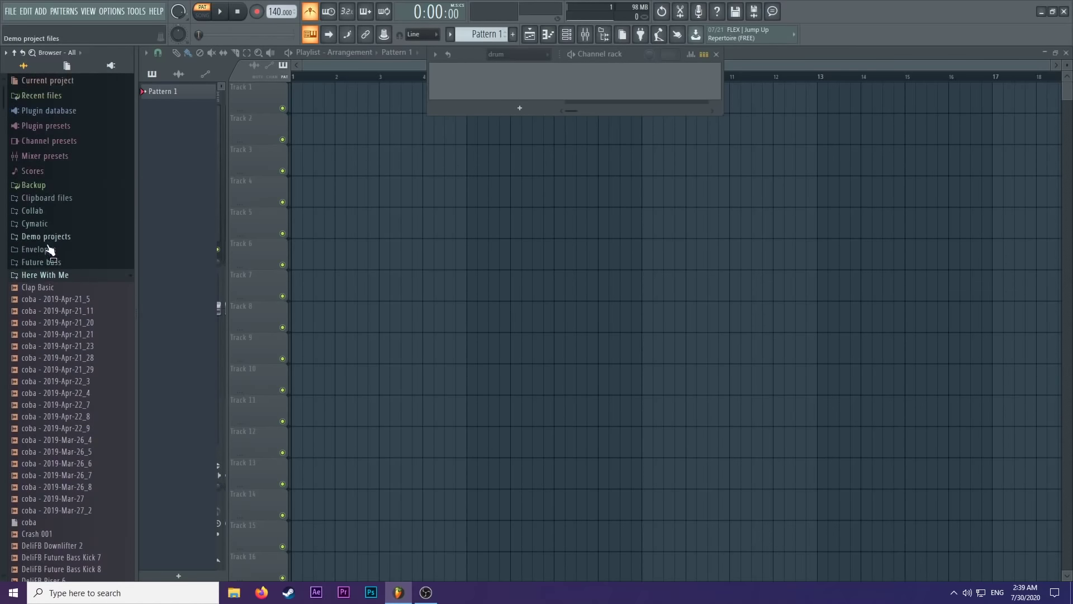
{"action": "left_click", "coordinate": [54, 275]}
{"action": "left_click", "coordinate": [35, 313]}
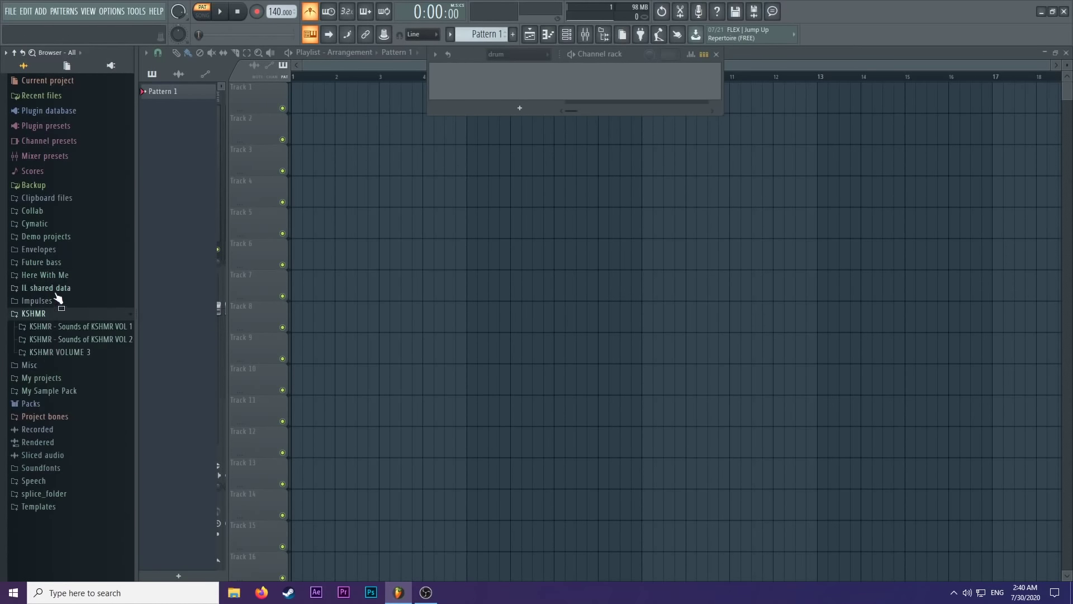
{"action": "left_click", "coordinate": [45, 262]}
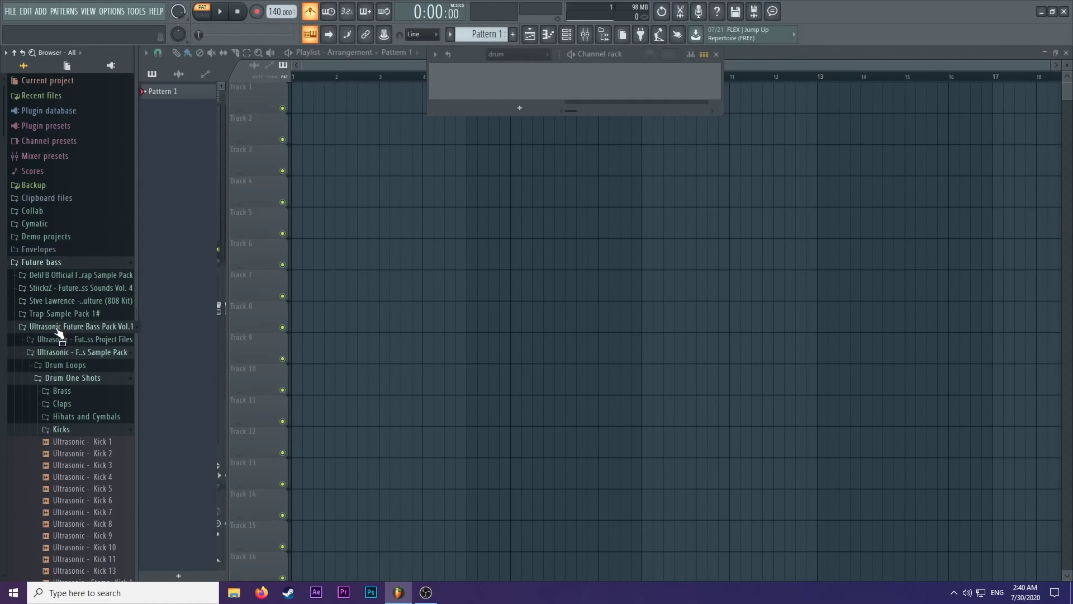
{"action": "left_click", "coordinate": [58, 328]}
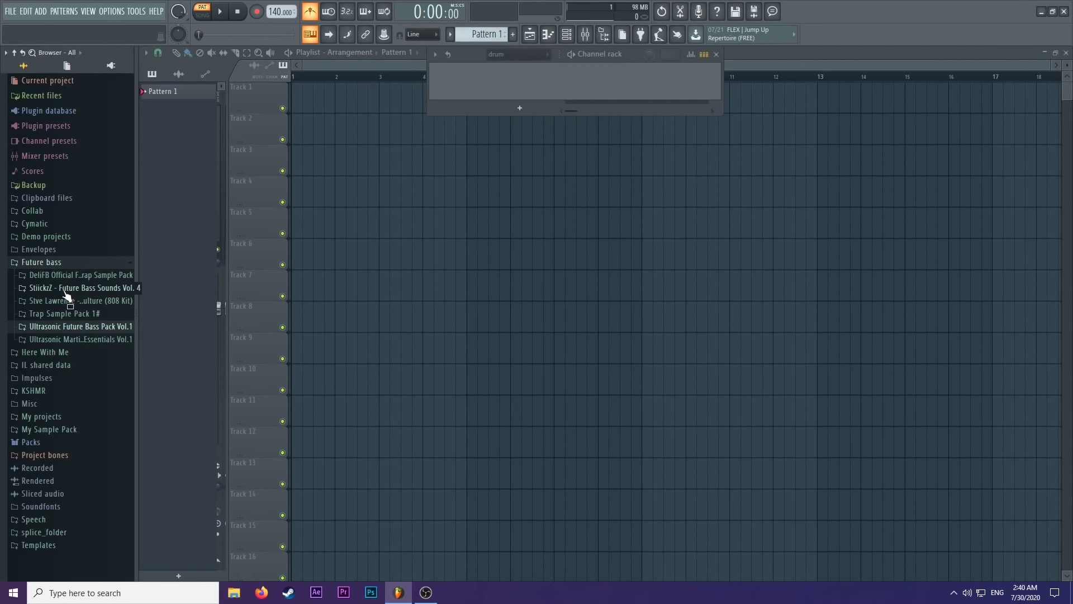
{"action": "left_click", "coordinate": [44, 262]}
{"action": "left_click", "coordinate": [45, 262]}
{"action": "left_click", "coordinate": [60, 326]}
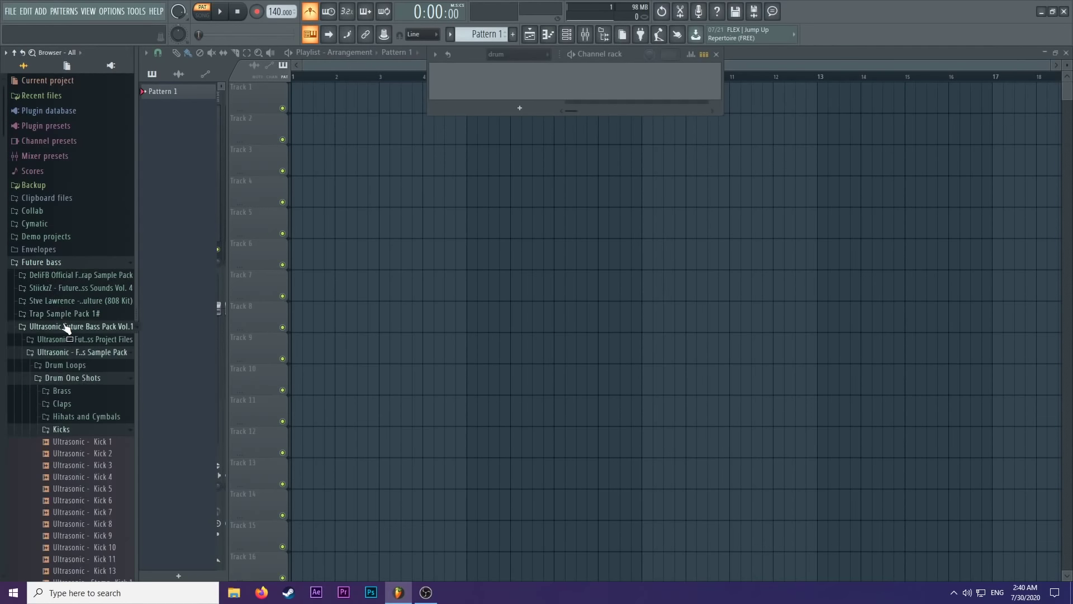
Audition the Ultrasonic kick samples from Kick 1 through Kick 9.
{"action": "scroll", "coordinate": [79, 374], "scroll_direction": "down", "scroll_amount": 2}
{"action": "left_click", "coordinate": [78, 372]}
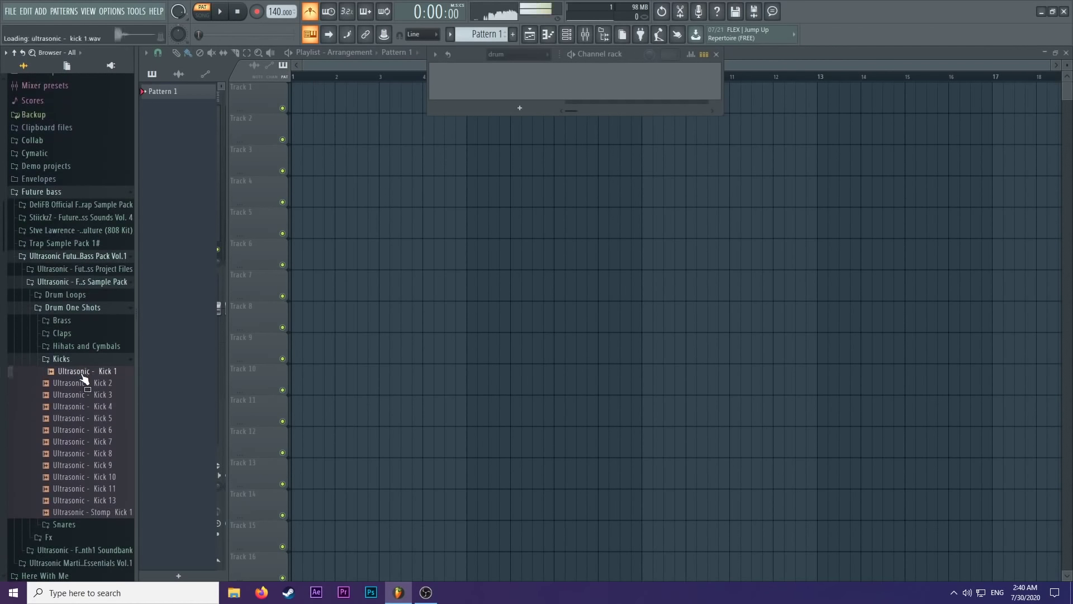
{"action": "left_click", "coordinate": [81, 383]}
{"action": "left_click", "coordinate": [90, 394]}
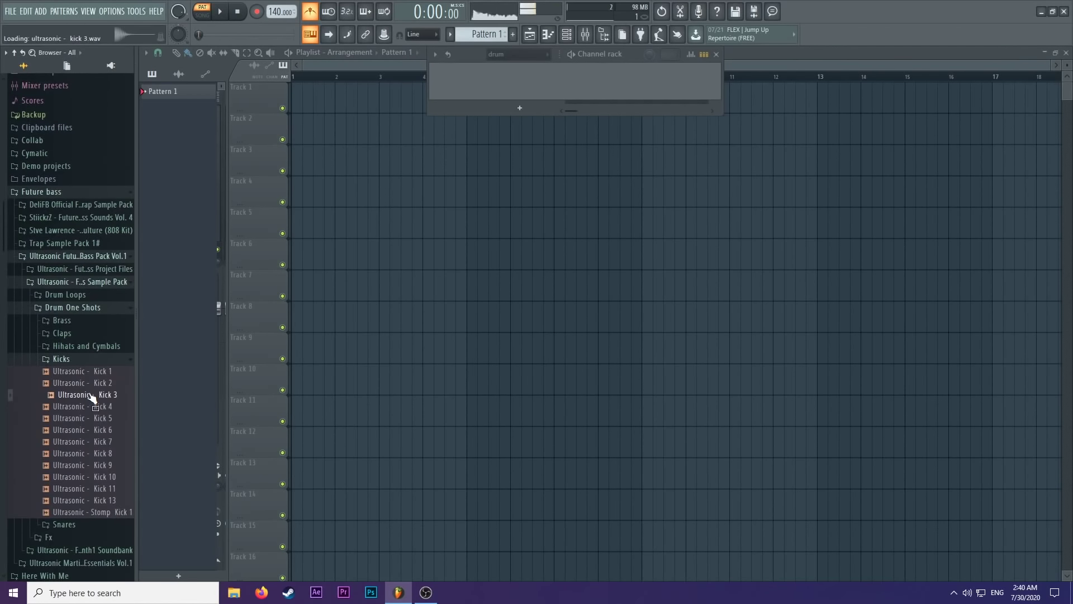
{"action": "left_click", "coordinate": [88, 407]}
{"action": "left_click", "coordinate": [89, 419]}
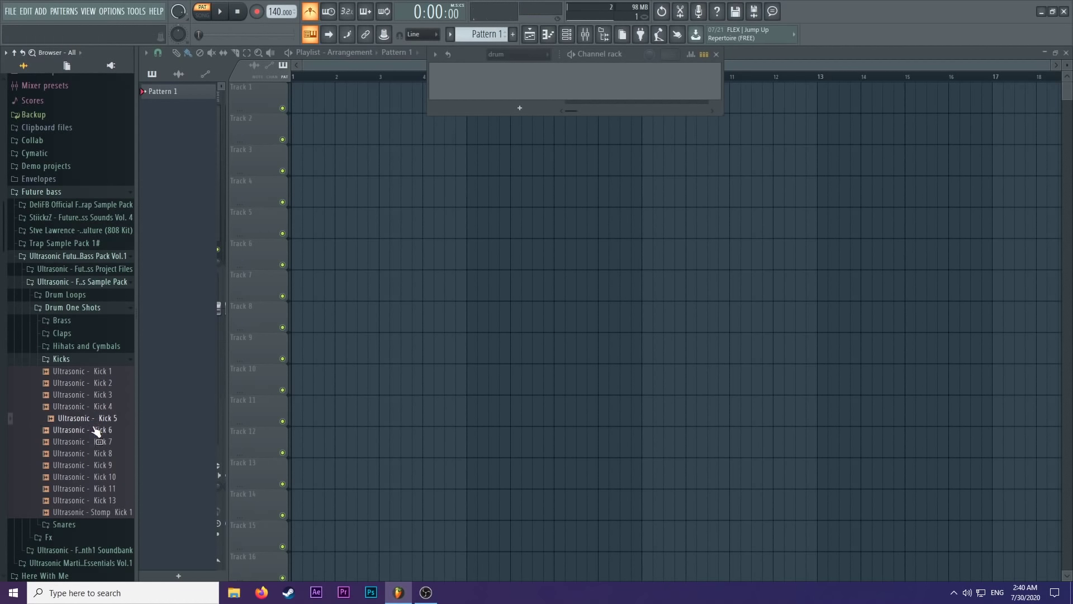
{"action": "left_click", "coordinate": [93, 431]}
{"action": "left_click", "coordinate": [95, 442]}
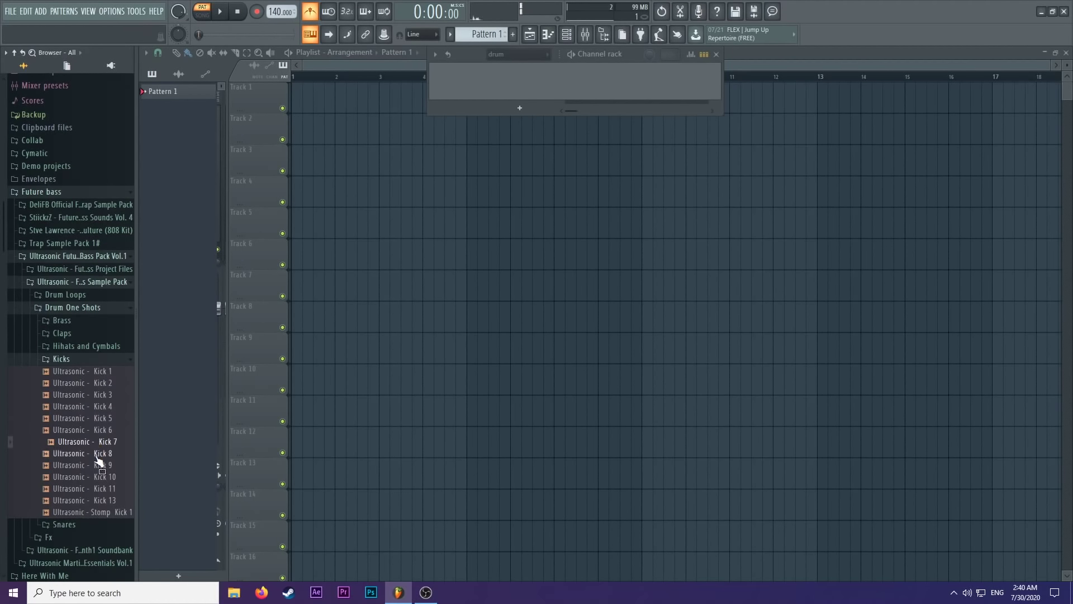
{"action": "left_click", "coordinate": [98, 454]}
{"action": "left_click", "coordinate": [101, 466]}
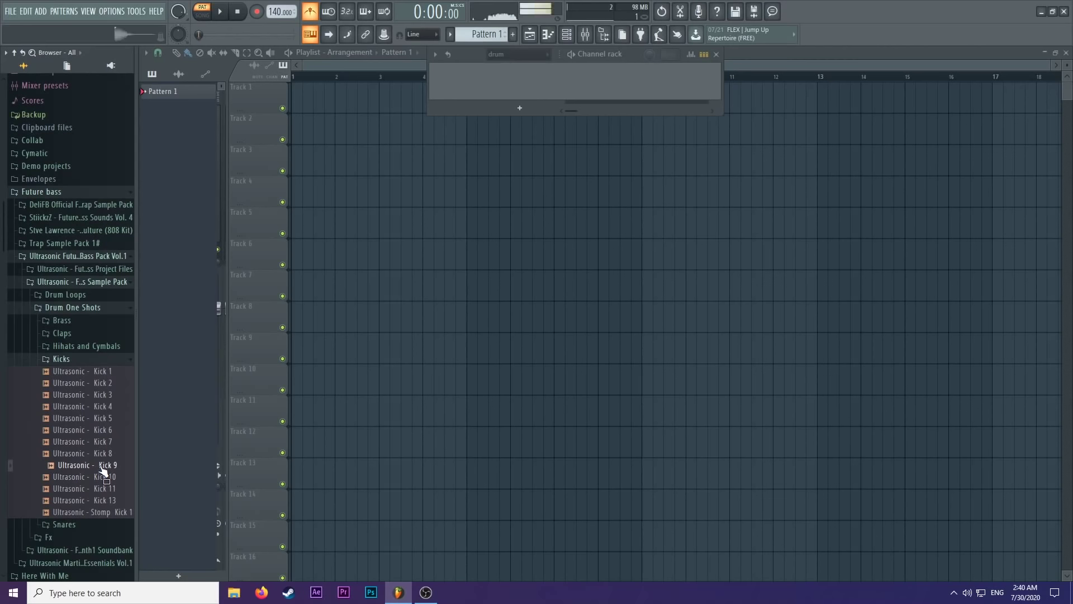
Add Ultrasonic - Kick 3 to the drum group, place a hit on its first step and play the pattern.
{"action": "left_click", "coordinate": [95, 396]}
{"action": "left_click_drag", "start_coordinate": [95, 398], "coordinate": [547, 78]}
{"action": "left_click", "coordinate": [570, 81]}
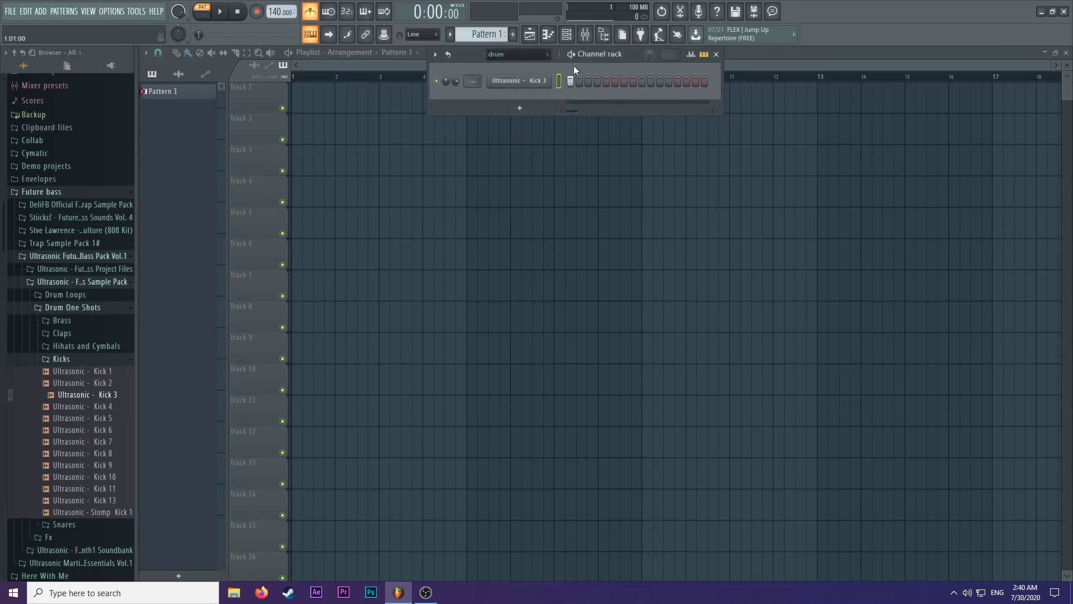
{"action": "key", "text": "space"}
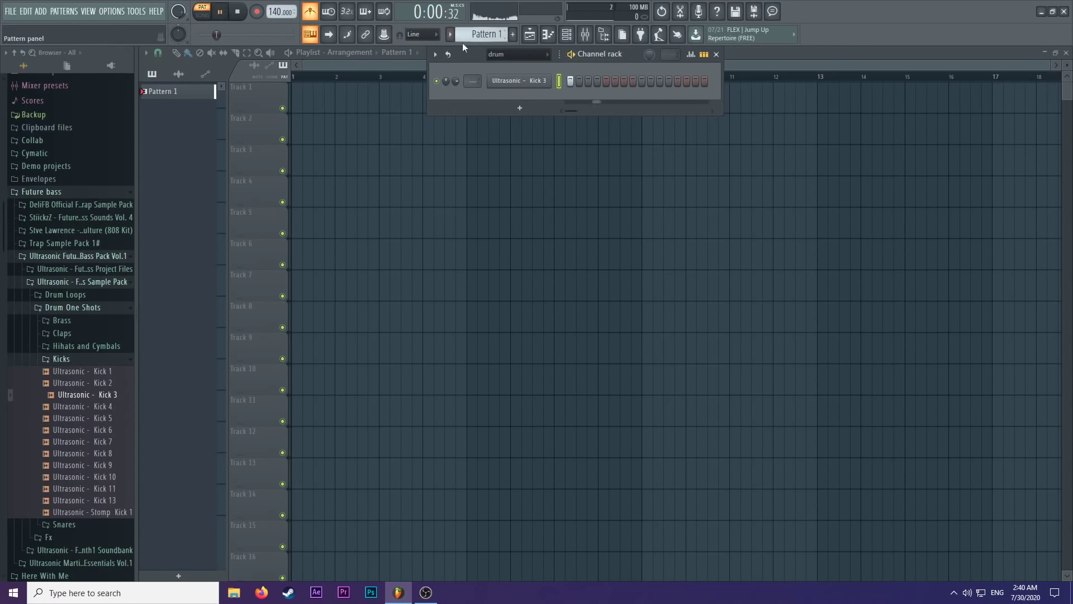
{"action": "key", "text": "space"}
Open the Snares folder under Drum One Shots and audition the Ultrasonic samples from Snare 3 through Snare 9.
{"action": "left_click", "coordinate": [60, 359]}
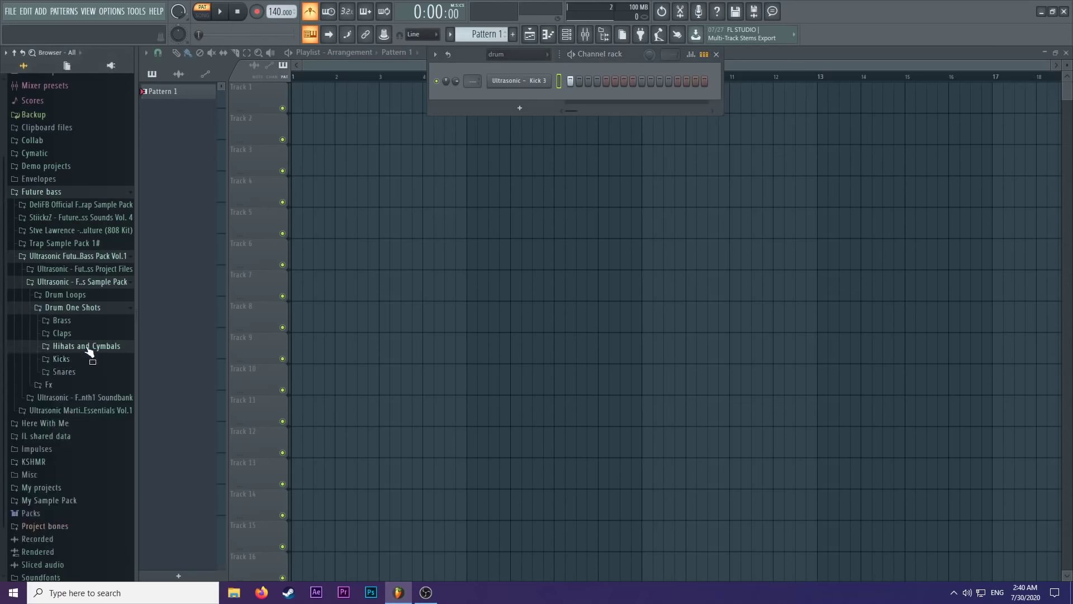
{"action": "left_click", "coordinate": [87, 346]}
{"action": "left_click", "coordinate": [87, 346]}
{"action": "left_click", "coordinate": [69, 372]}
{"action": "left_click", "coordinate": [84, 387]}
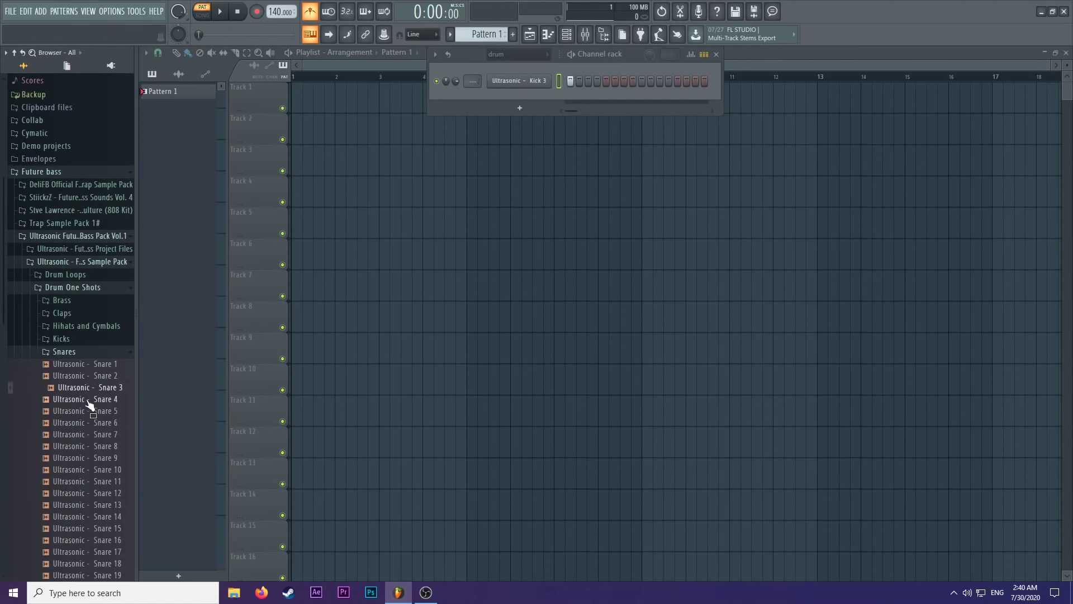
{"action": "left_click", "coordinate": [88, 400]}
{"action": "left_click", "coordinate": [93, 411]}
{"action": "left_click", "coordinate": [90, 401]}
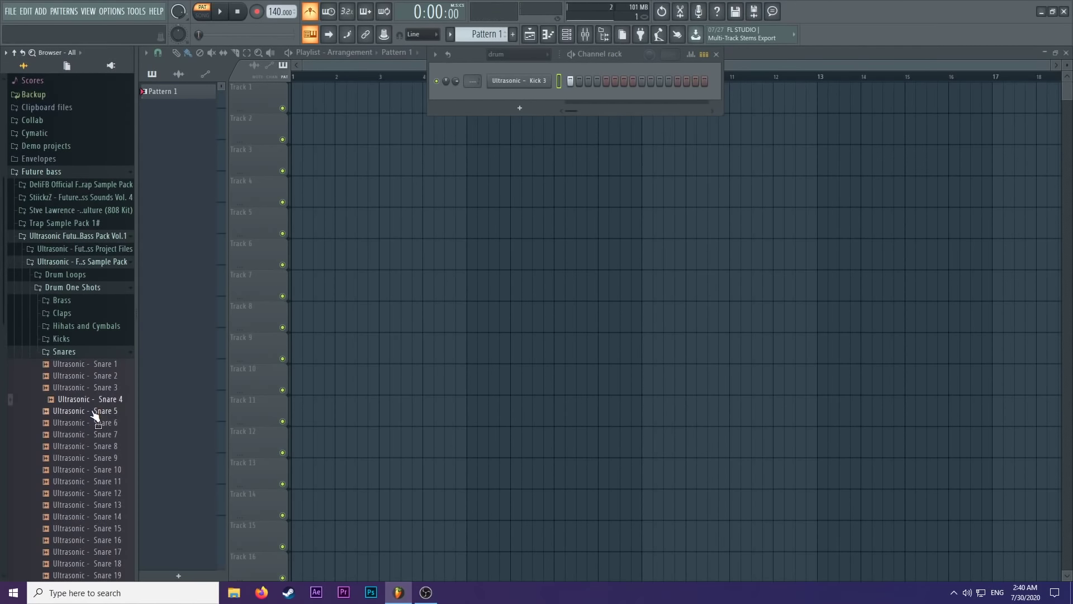
{"action": "left_click", "coordinate": [94, 412]}
{"action": "left_click", "coordinate": [95, 423]}
{"action": "left_click", "coordinate": [99, 434]}
{"action": "left_click", "coordinate": [101, 445]}
{"action": "left_click", "coordinate": [103, 458]}
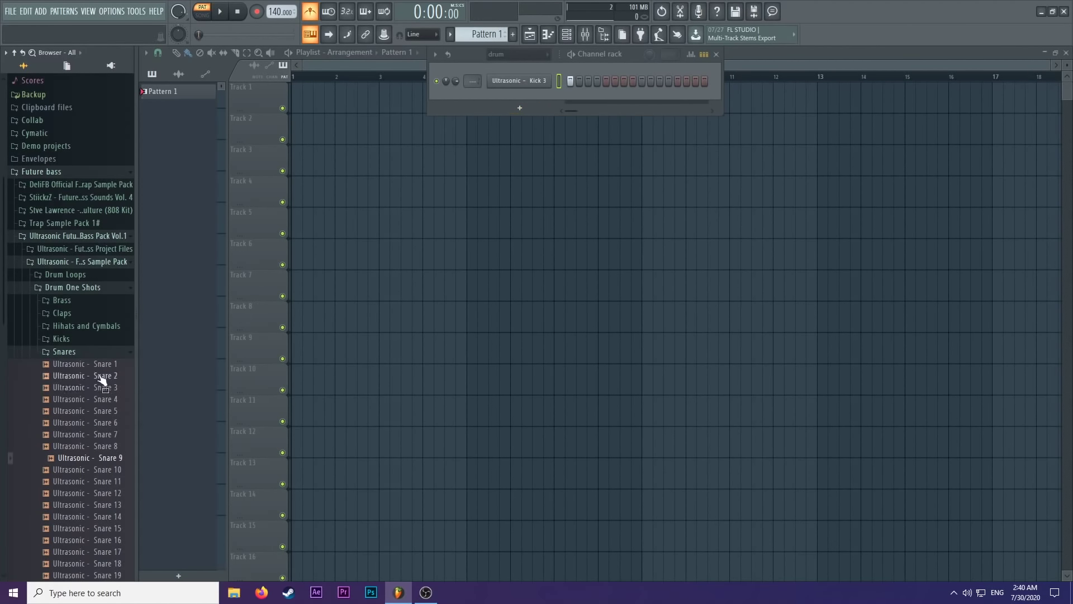
Delete the Ultrasonic - Kick 3 channel from the drum group and close the Channel rack.
{"action": "left_click", "coordinate": [76, 350]}
{"action": "left_click", "coordinate": [96, 289]}
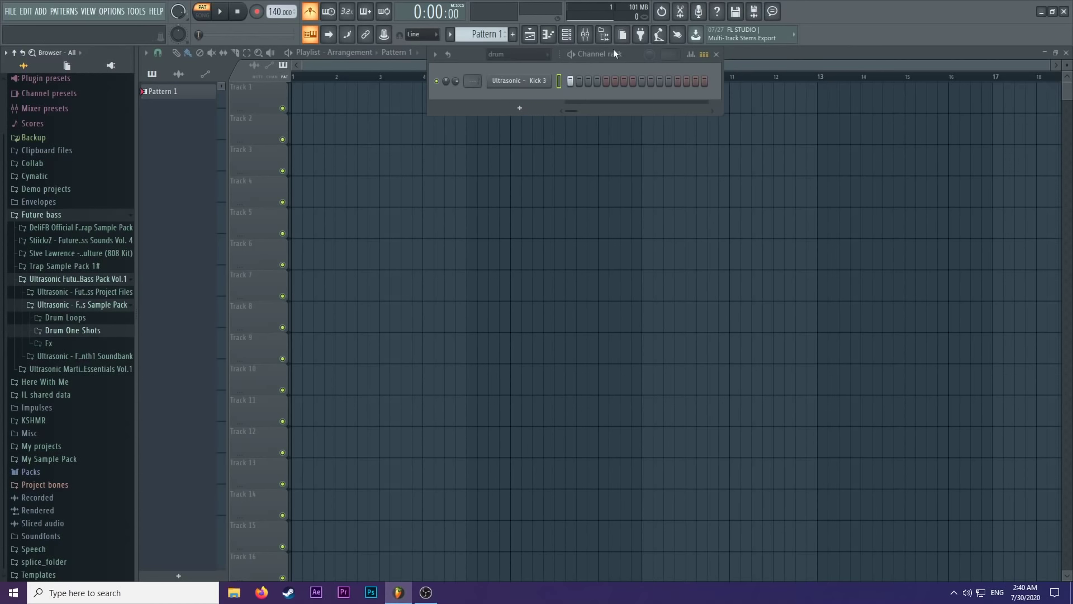
{"action": "right_click", "coordinate": [512, 80]}
{"action": "left_click", "coordinate": [586, 197]}
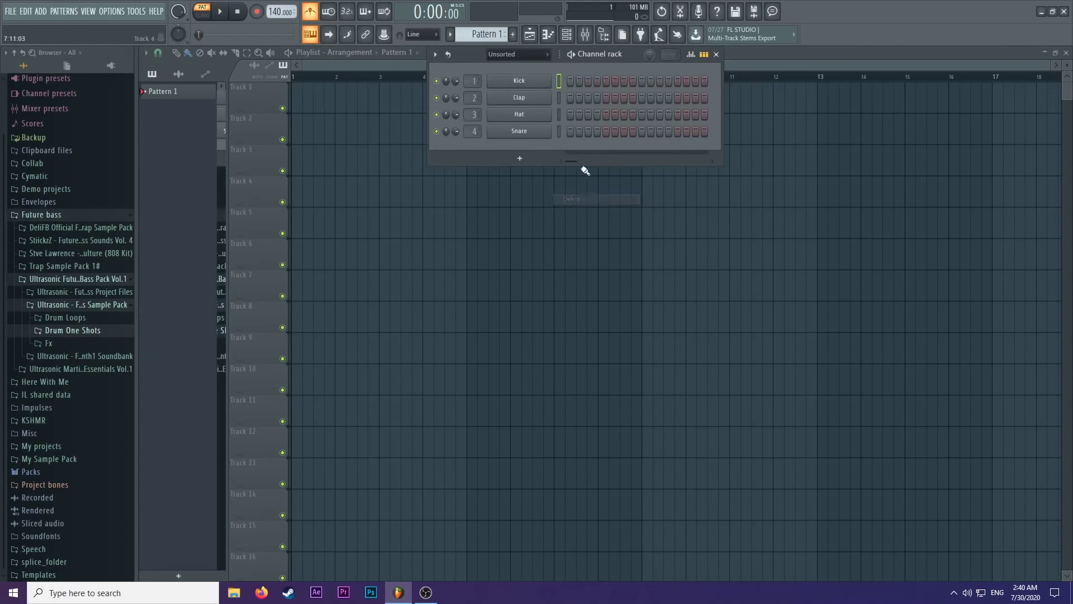
{"action": "left_click", "coordinate": [786, 70]}
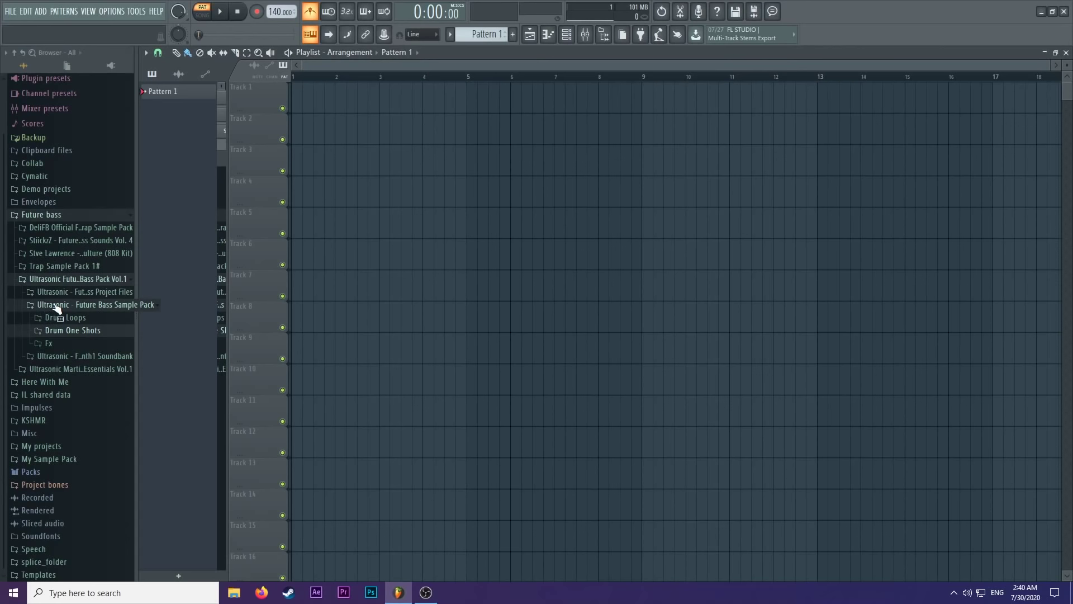
Reopen the Future bass folder down to the Kicks folder under Drum One Shots in the Ultrasonic Future Bass Pack Vol.1.
{"action": "left_click", "coordinate": [56, 279]}
{"action": "left_click", "coordinate": [45, 261]}
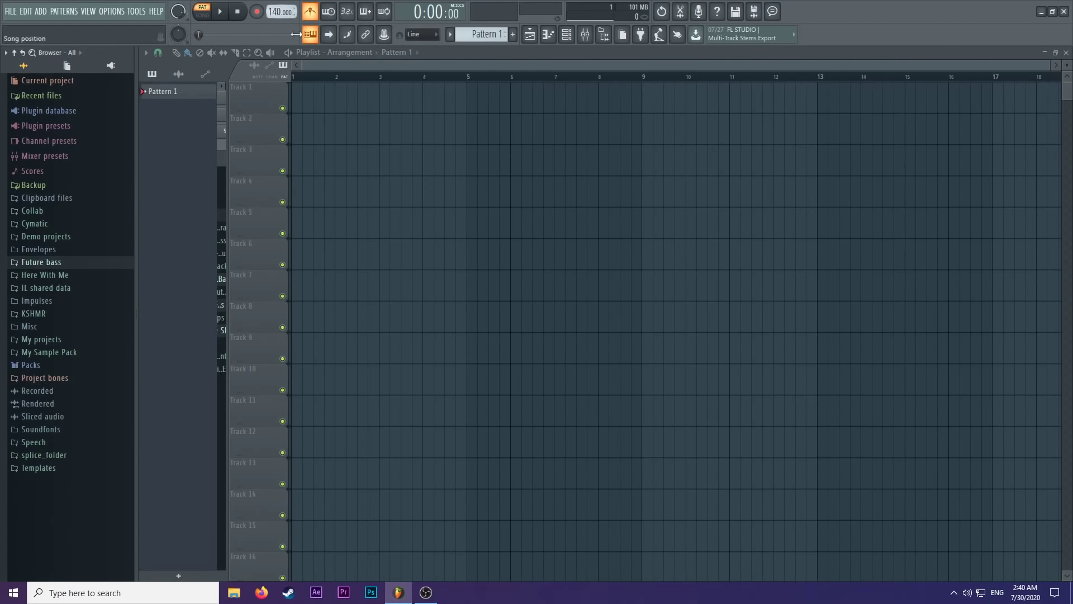
{"action": "left_click", "coordinate": [62, 266]}
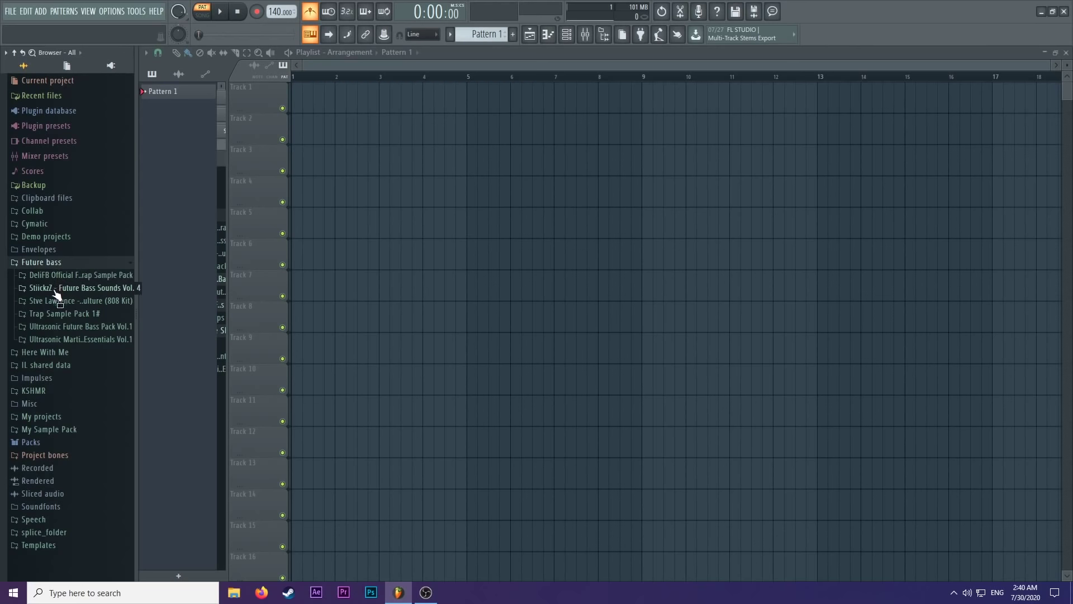
{"action": "left_click", "coordinate": [73, 329]}
{"action": "left_click", "coordinate": [78, 377]}
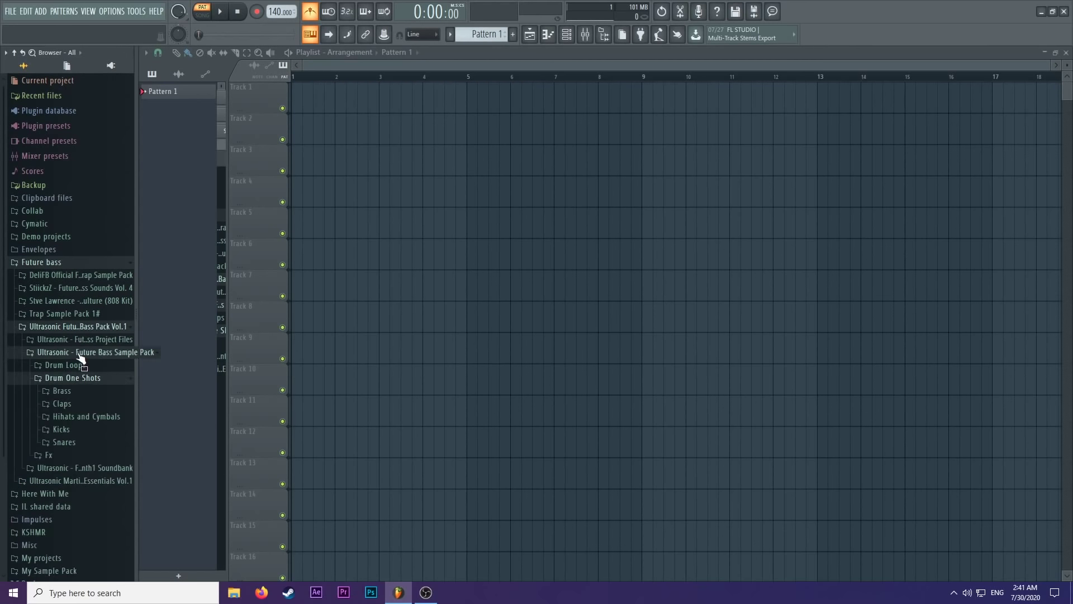
{"action": "scroll", "coordinate": [76, 366], "scroll_direction": "down", "scroll_amount": 2}
{"action": "left_click", "coordinate": [67, 359]}
Audition the Ultrasonic kick samples in order from Kick 1 through Kick 13.
{"action": "left_click", "coordinate": [102, 371]}
{"action": "left_click", "coordinate": [104, 383]}
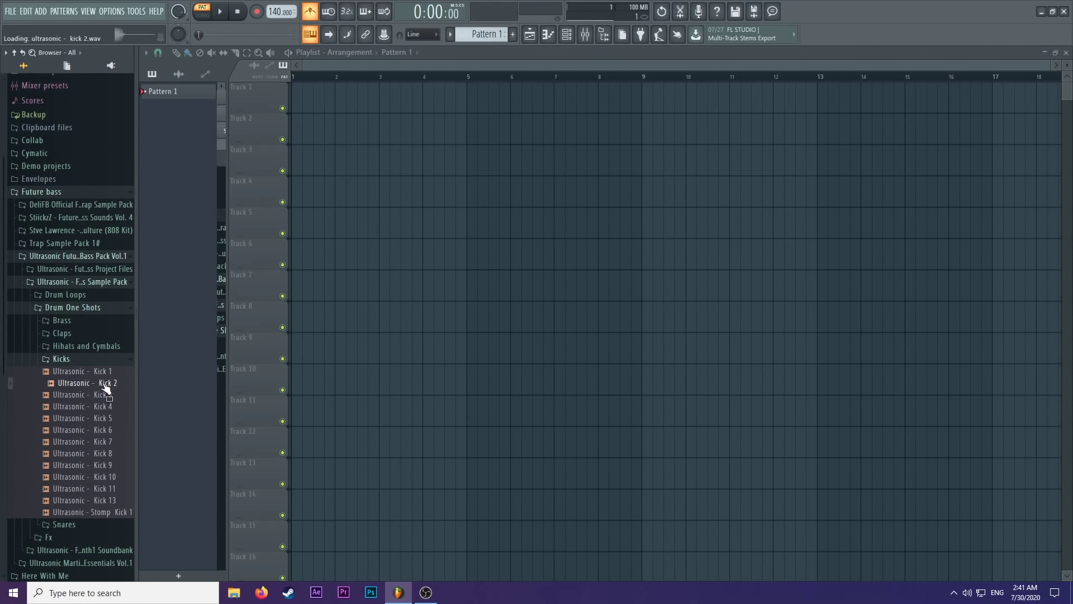
{"action": "left_click", "coordinate": [105, 394]}
{"action": "left_click", "coordinate": [105, 406]}
{"action": "left_click", "coordinate": [106, 418]}
{"action": "left_click", "coordinate": [108, 429]}
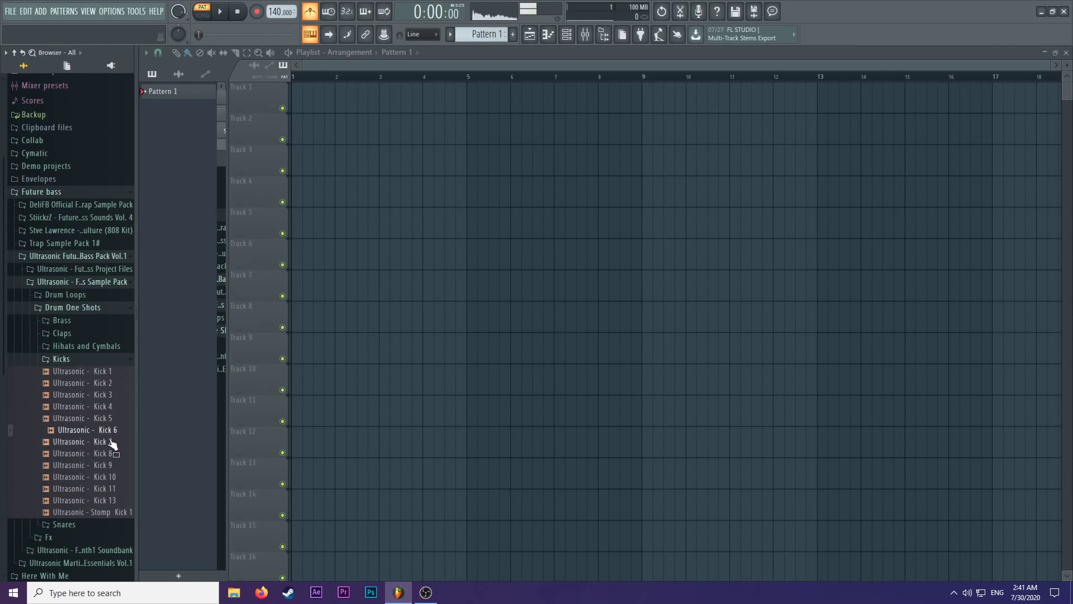
{"action": "left_click", "coordinate": [112, 441]}
{"action": "left_click", "coordinate": [114, 453]}
{"action": "left_click", "coordinate": [115, 465]}
{"action": "left_click", "coordinate": [118, 476]}
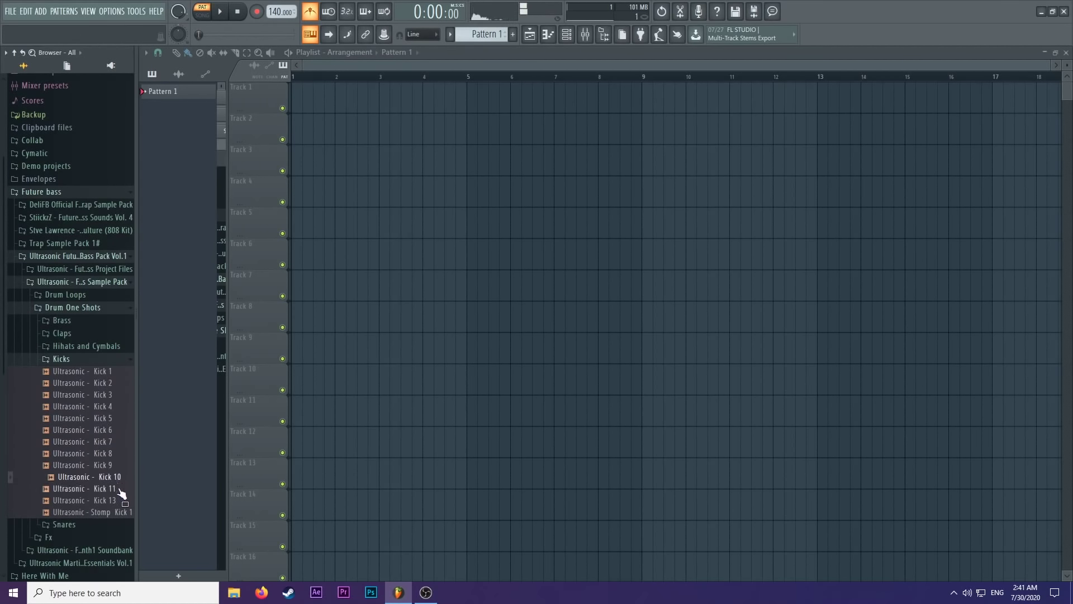
{"action": "left_click", "coordinate": [119, 489]}
{"action": "left_click", "coordinate": [113, 500]}
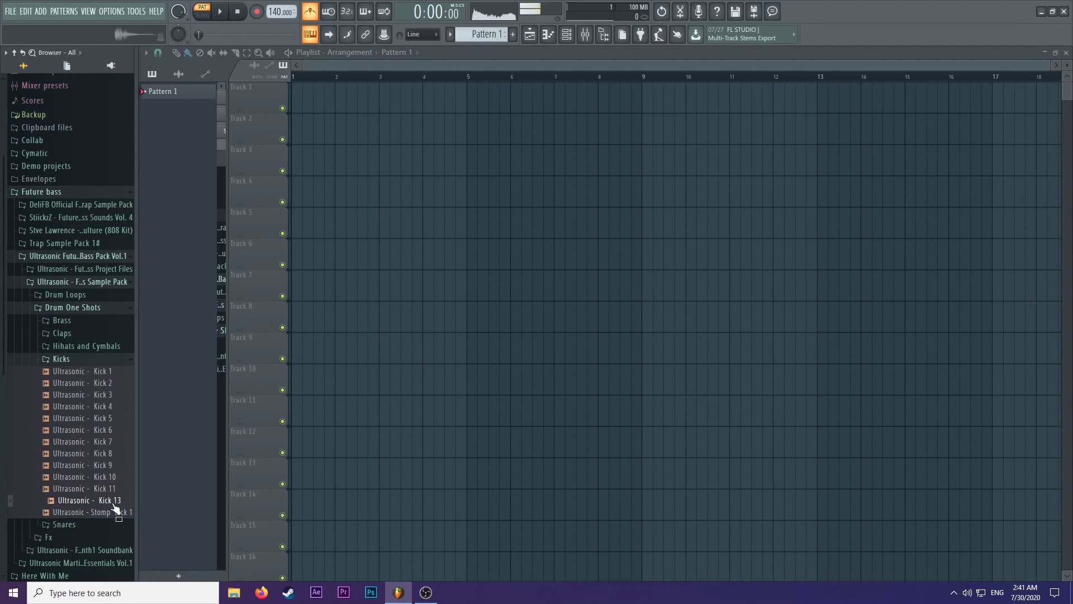
Compare Kick 9, Kick 8 and Kick 7 again, place Ultrasonic - Kick 7 at bar 3 of playlist Track 1 and play it.
{"action": "left_click", "coordinate": [112, 465]}
{"action": "left_click", "coordinate": [108, 454]}
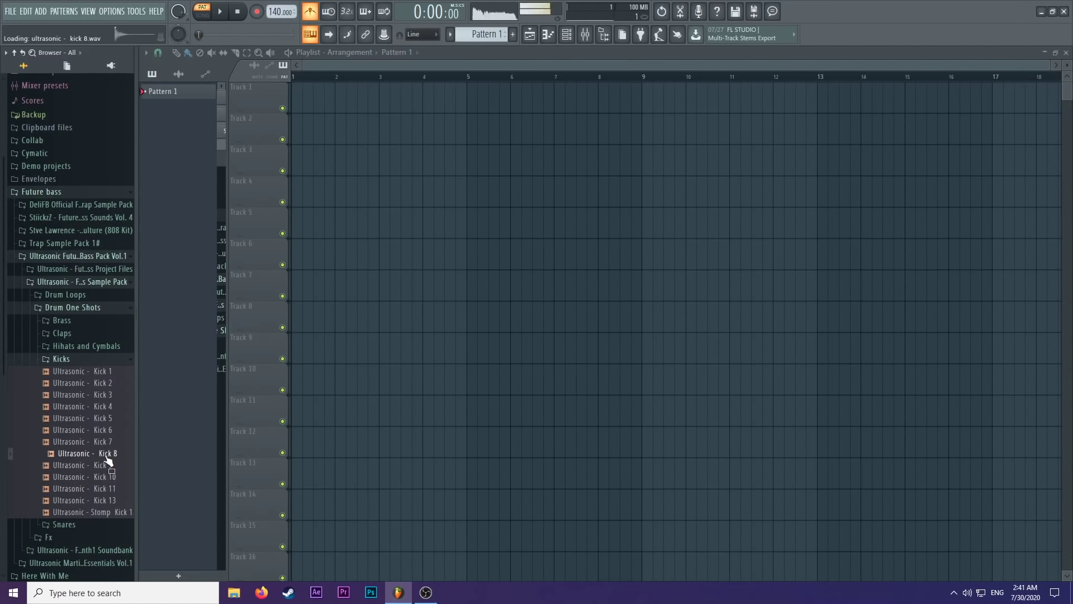
{"action": "left_click", "coordinate": [106, 443]}
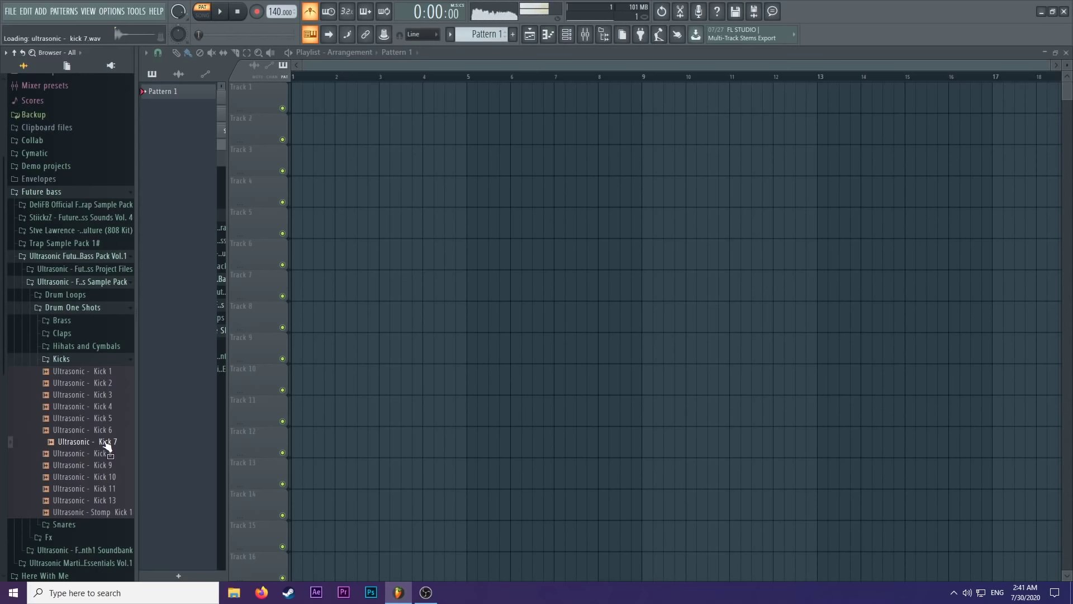
{"action": "left_click_drag", "start_coordinate": [81, 447], "coordinate": [374, 85]}
{"action": "key", "text": "space"}
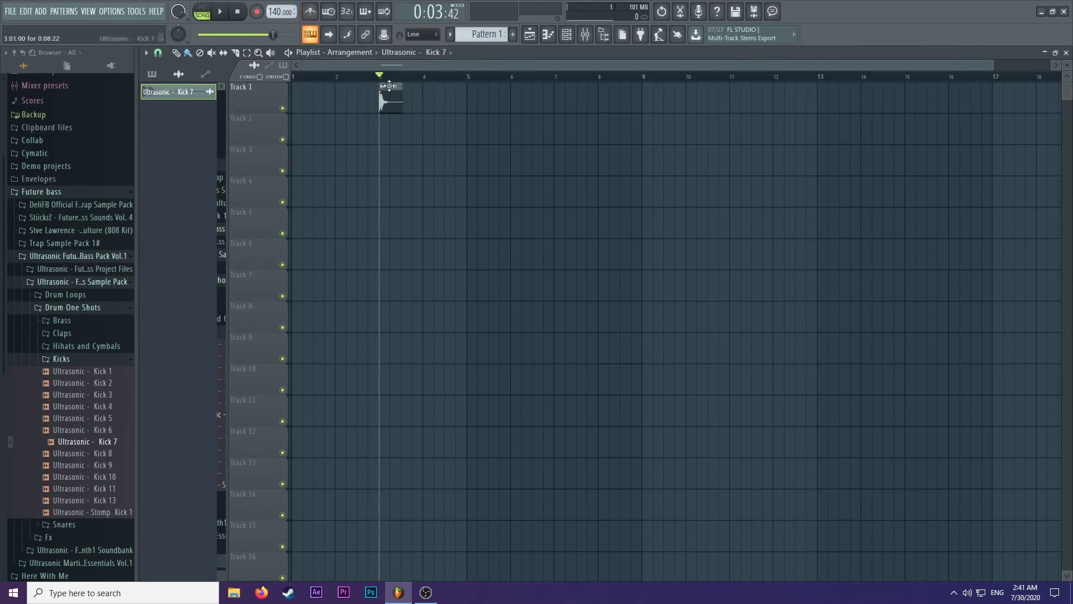
Lower the Kick 7 sample's volume to about 65% and shorten its clip on Track 1 to cut the quiet tail.
{"action": "double_click", "coordinate": [389, 85]}
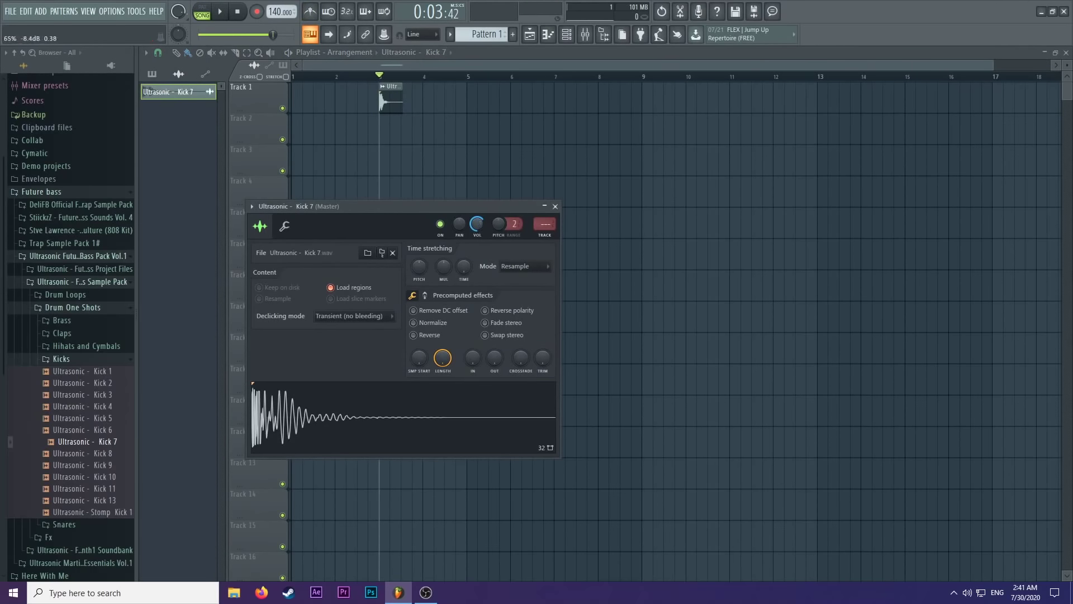
{"action": "left_click", "coordinate": [503, 68]}
{"action": "key", "text": "space"}
{"action": "key", "text": "space"}
{"action": "key", "text": "space"}
{"action": "key", "text": "space"}
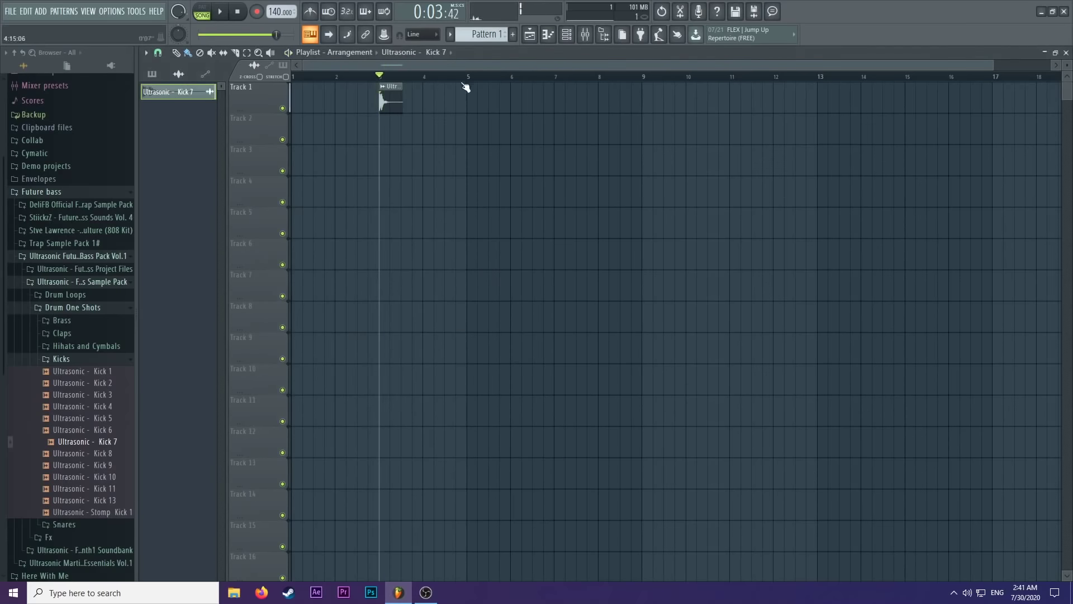
{"action": "scroll", "coordinate": [382, 96], "scroll_direction": "up", "scroll_amount": 3}
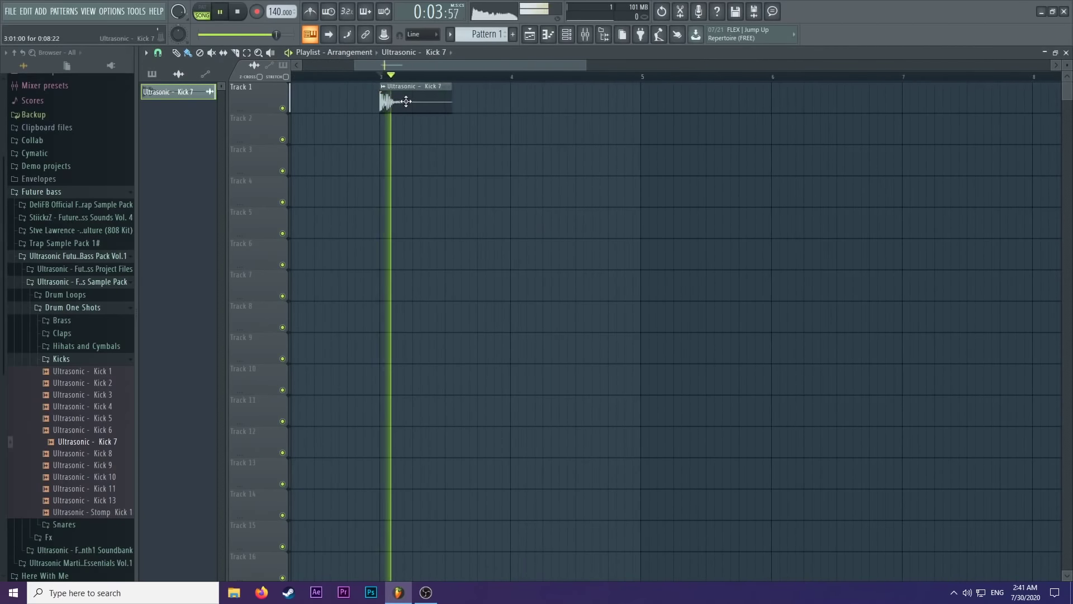
{"action": "left_click_drag", "start_coordinate": [447, 93], "coordinate": [417, 94]}
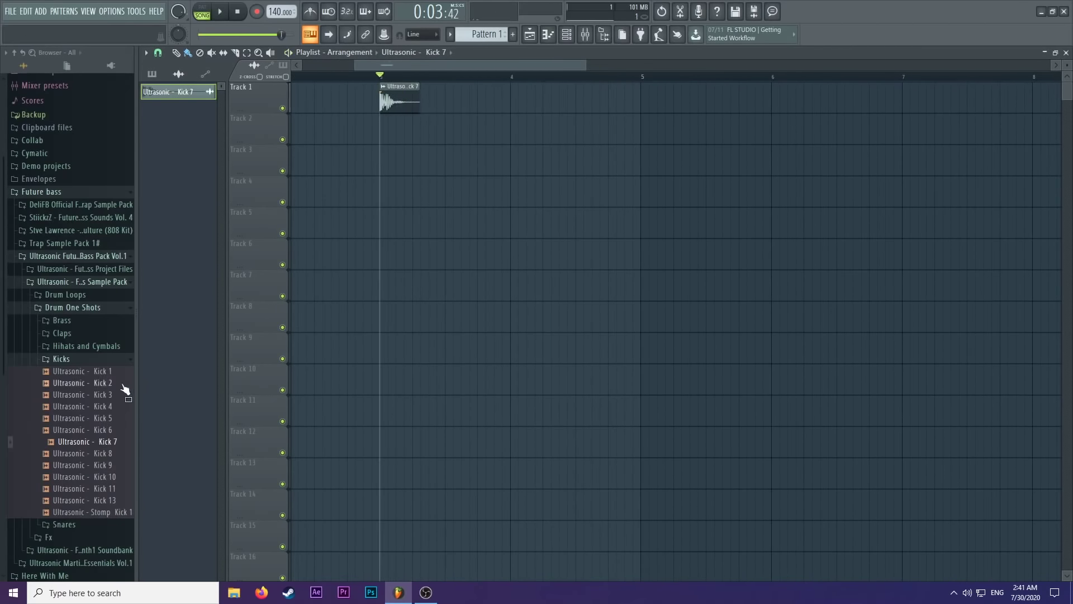
Open the Snares folder and audition the Ultrasonic snare samples up to Snare 8.
{"action": "left_click", "coordinate": [86, 363]}
{"action": "left_click", "coordinate": [88, 372]}
{"action": "left_click", "coordinate": [96, 389]}
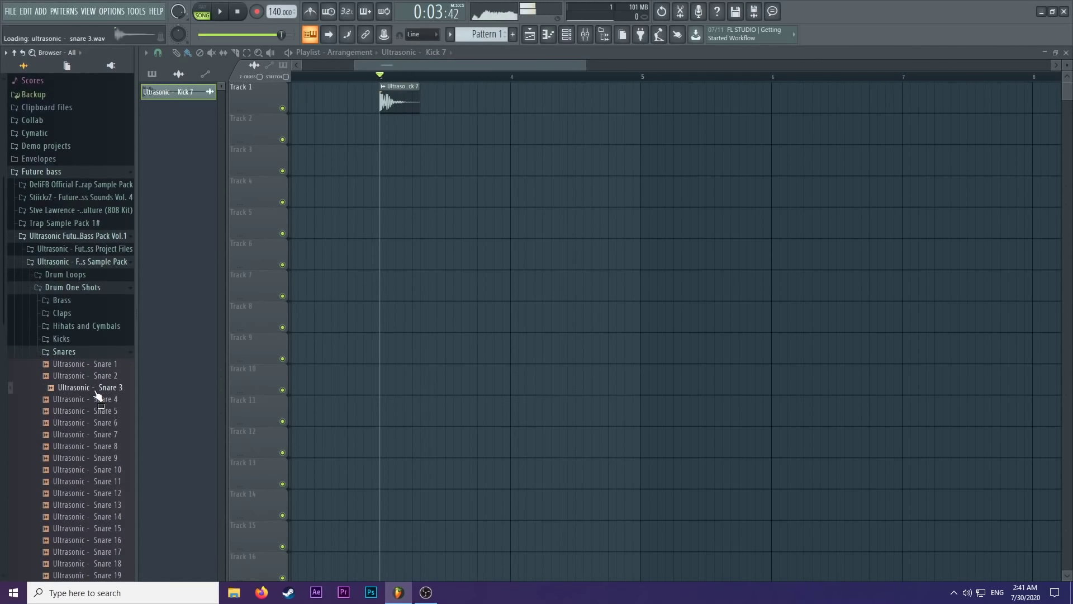
{"action": "scroll", "coordinate": [100, 381], "scroll_direction": "down", "scroll_amount": 2}
{"action": "left_click", "coordinate": [100, 343]}
{"action": "left_click", "coordinate": [104, 353]}
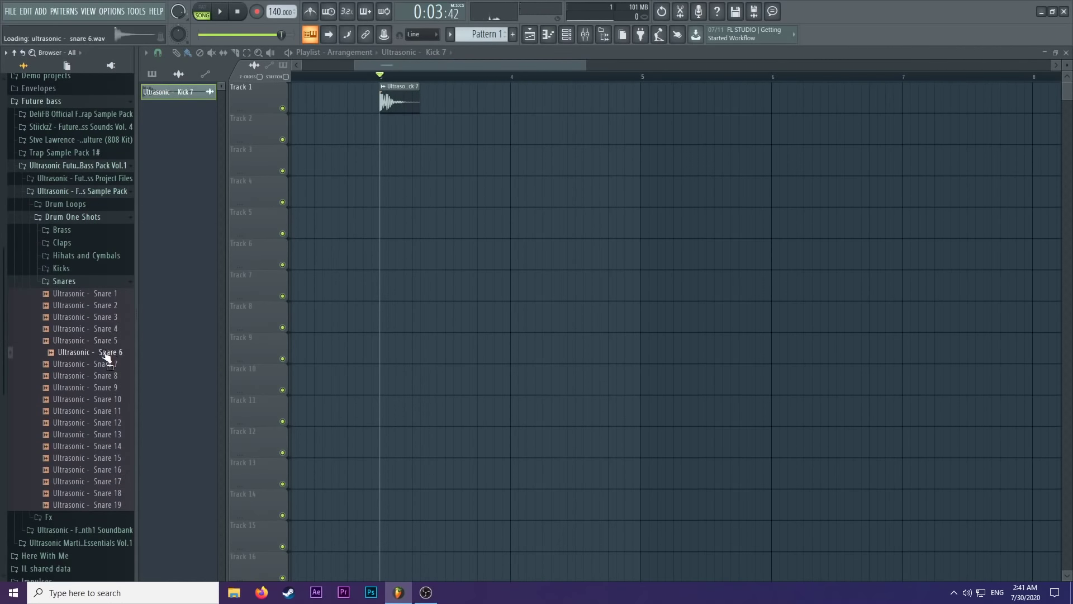
{"action": "left_click", "coordinate": [106, 366]}
{"action": "left_click", "coordinate": [106, 376]}
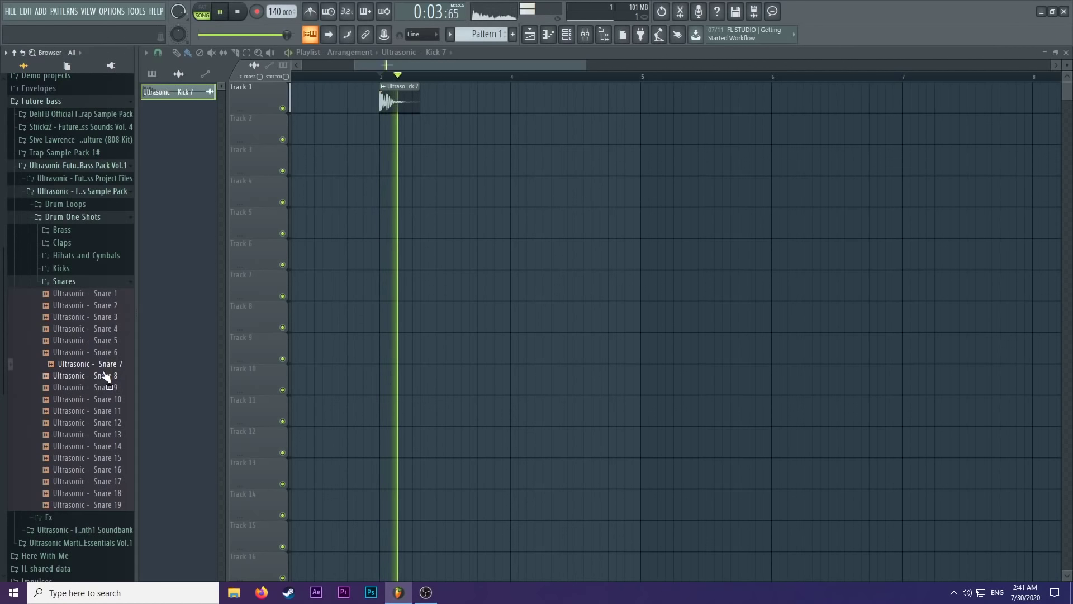
Place Ultrasonic - Snare 8 about halfway through bar 3 on Track 2 and check its sampler settings.
{"action": "left_click_drag", "start_coordinate": [107, 376], "coordinate": [501, 121]}
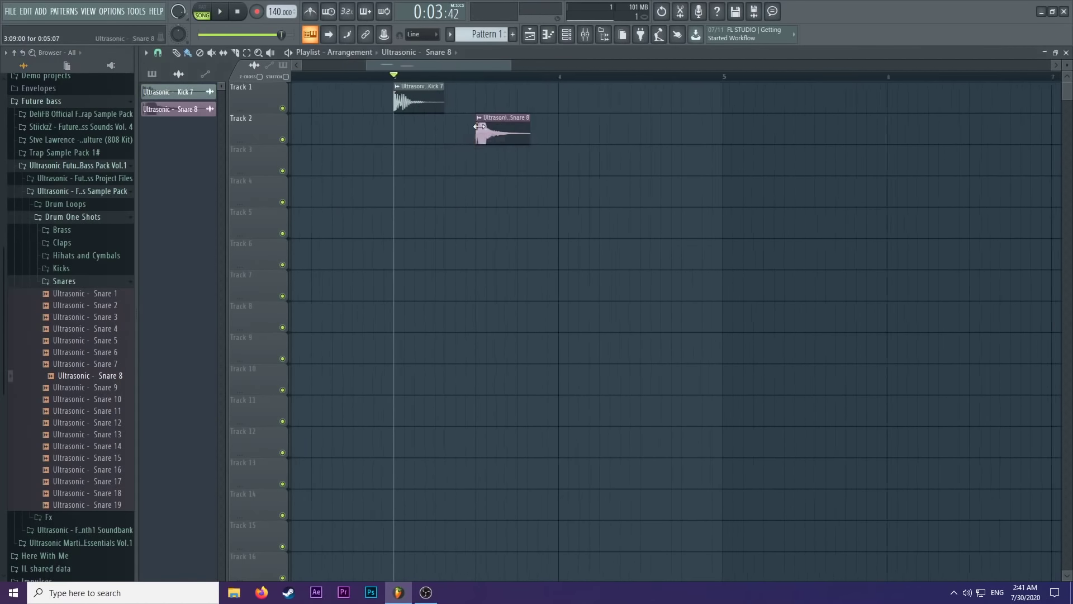
{"action": "double_click", "coordinate": [490, 127]}
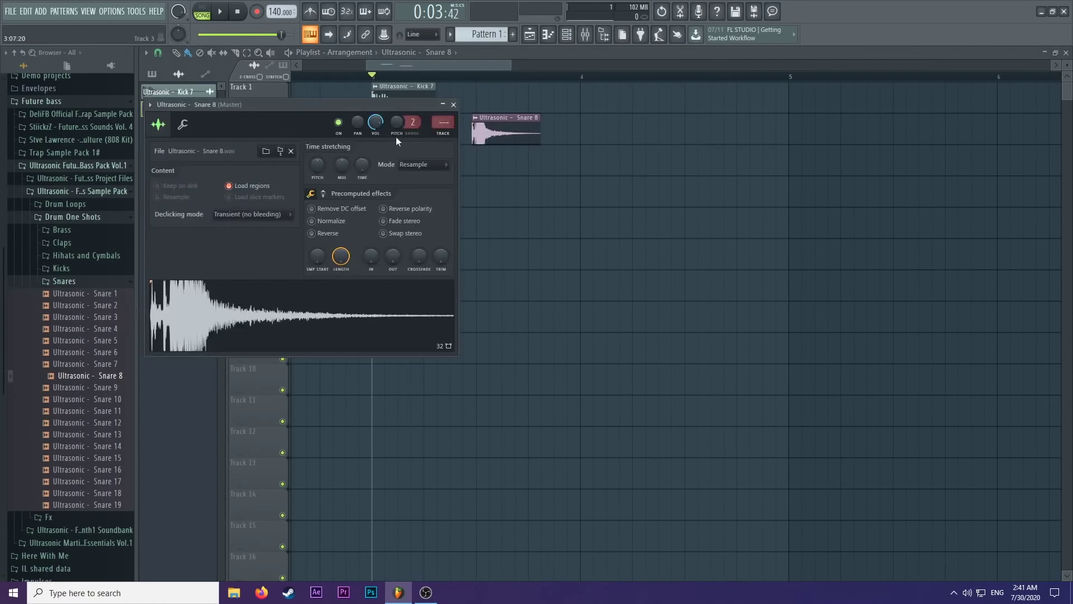
{"action": "left_click", "coordinate": [444, 108]}
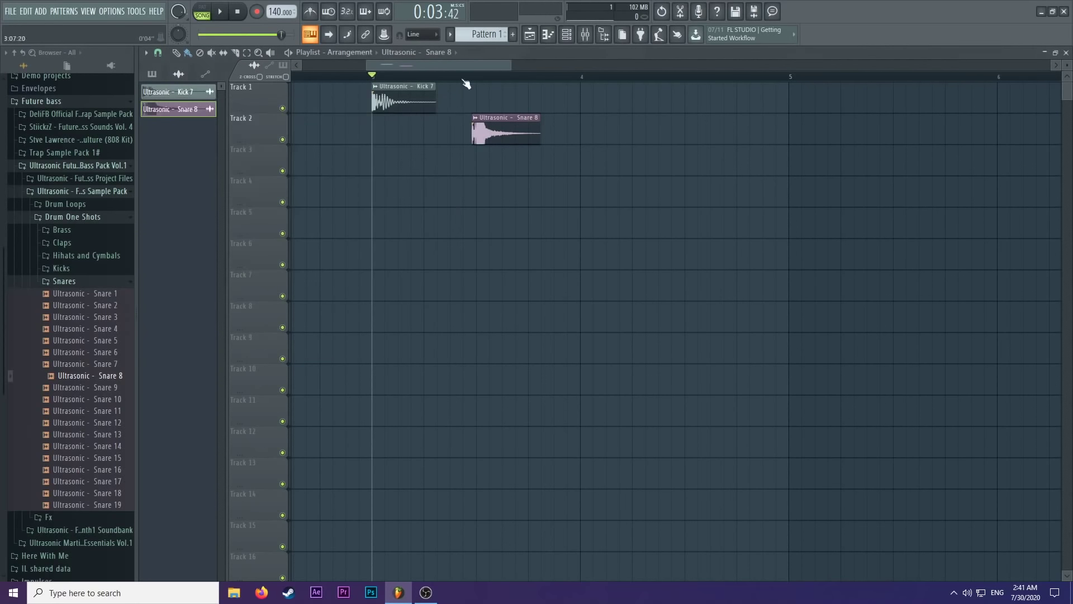
Play the kick and snare with the metronome on and copy the Kick 7 clip to 3:13 and 4:05 on Track 1.
{"action": "key", "text": "space"}
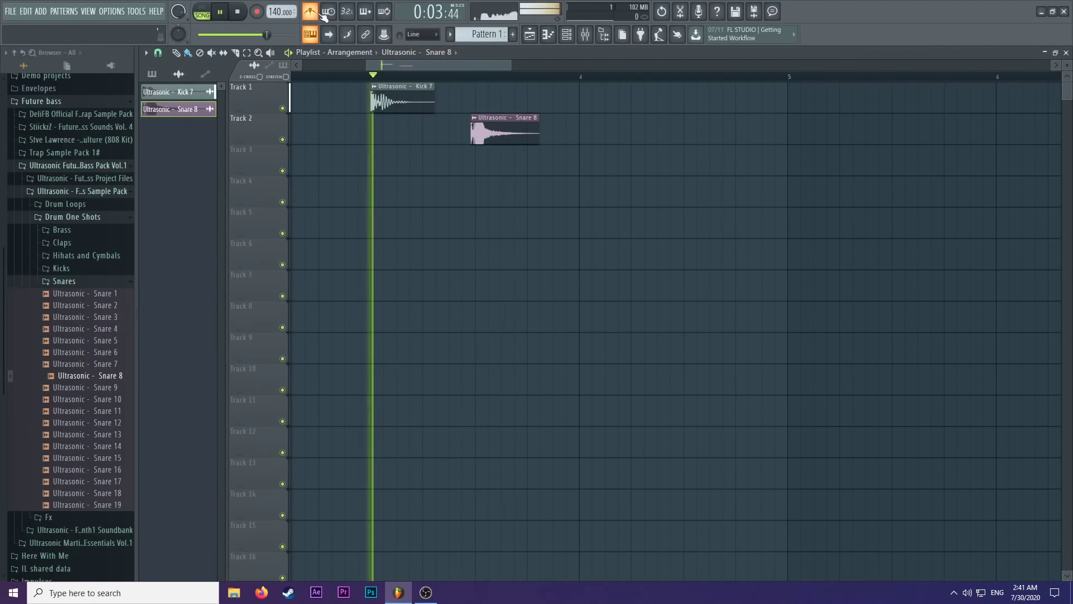
{"action": "key", "text": "space"}
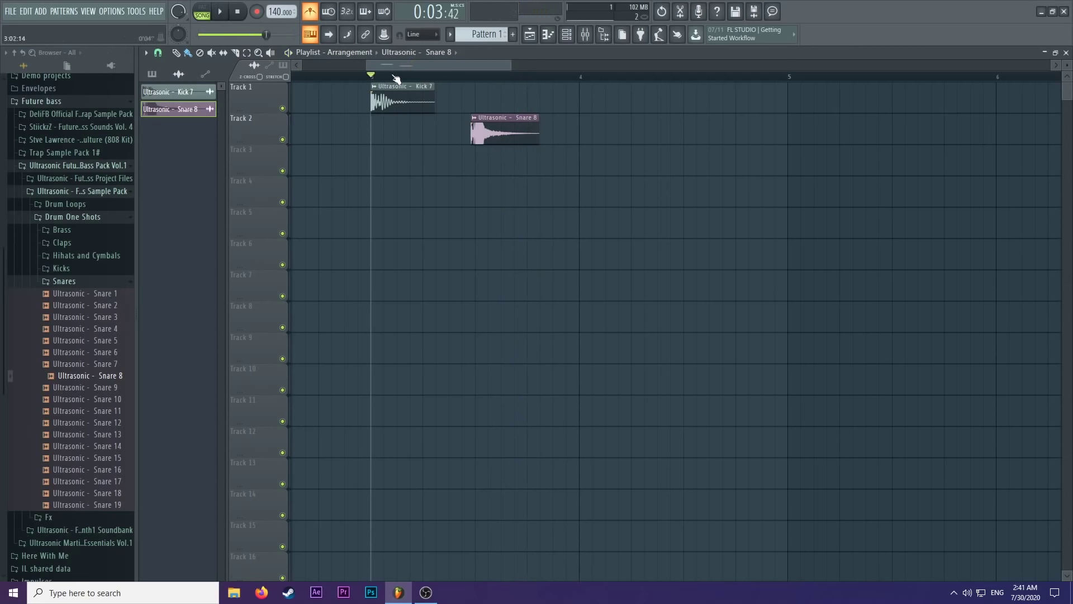
{"action": "left_click_drag", "start_coordinate": [393, 98], "coordinate": [653, 99], "text": "shift"}
{"action": "key", "text": "space"}
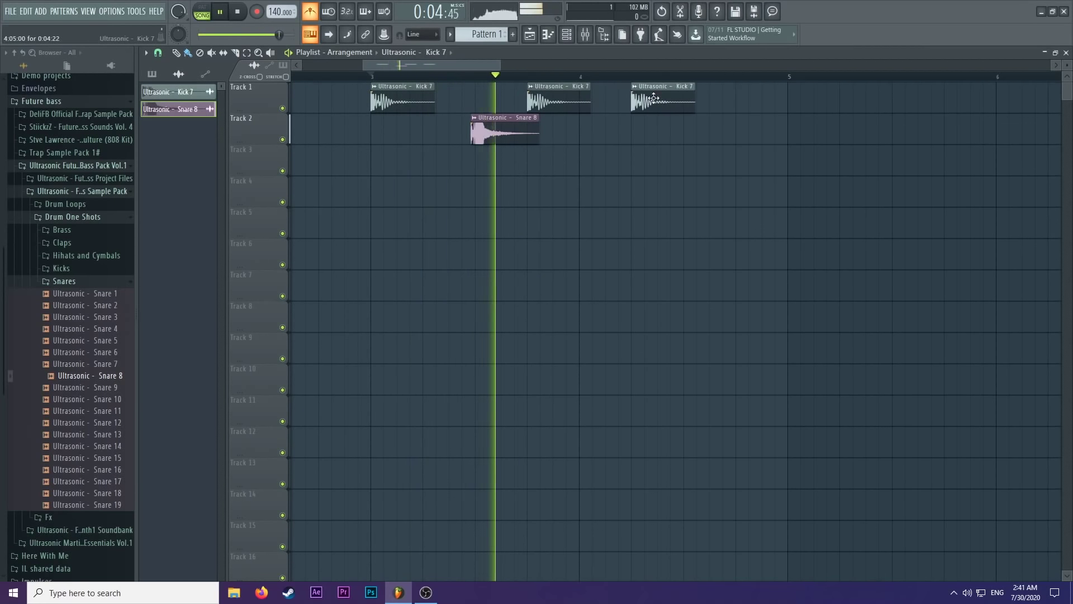
Copy the Snare 8 clip along Track 2 so there is one hit in the middle of every bar from 3 to 10.
{"action": "mouse_move", "coordinate": [502, 136]}
{"action": "left_mouse_down", "text": "shift"}
{"action": "mouse_move", "coordinate": [723, 139]}
{"action": "mouse_move", "coordinate": [499, 131]}
{"action": "mouse_move", "coordinate": [694, 136]}
{"action": "mouse_move", "coordinate": [684, 136]}
{"action": "left_mouse_up", "text": "shift"}
{"action": "key", "text": "space"}
{"action": "scroll", "coordinate": [715, 134], "scroll_direction": "down", "scroll_amount": 2}
{"action": "scroll", "coordinate": [533, 132], "scroll_direction": "down", "scroll_amount": 2}
{"action": "scroll", "coordinate": [817, 147], "scroll_direction": "down", "scroll_amount": 1}
{"action": "scroll", "coordinate": [815, 147], "scroll_direction": "up", "scroll_amount": 1}
{"action": "left_click_drag", "start_coordinate": [785, 141], "coordinate": [564, 126], "text": "ctrl"}
{"action": "scroll", "coordinate": [352, 150], "scroll_direction": "down", "scroll_amount": 3}
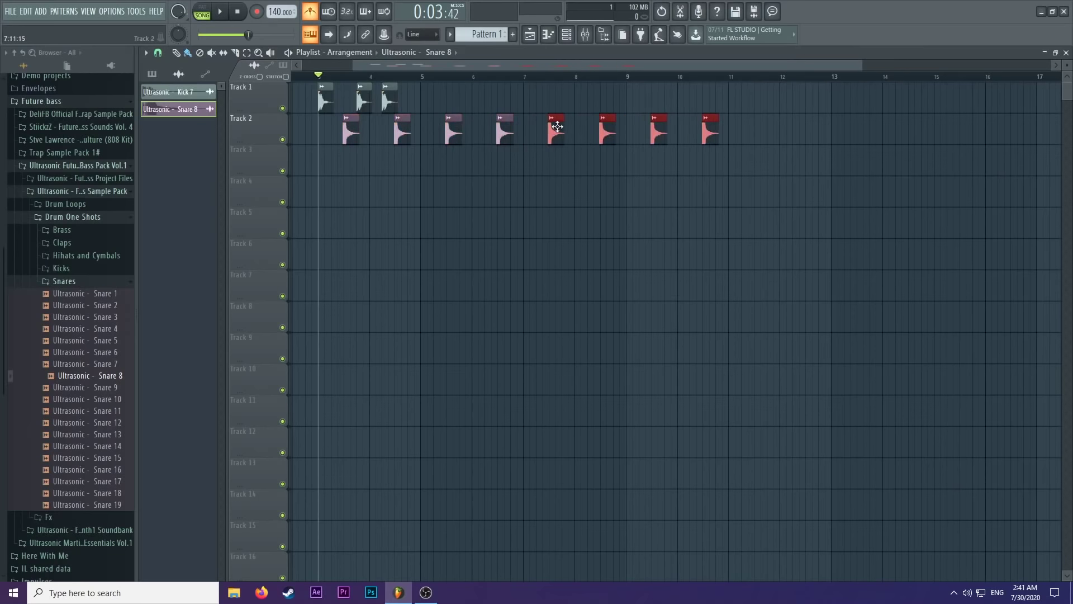
Add Kick 7 hits on Track 1 at 5:01, 5:13 and 6:07 while listening to the beat.
{"action": "scroll", "coordinate": [325, 87], "scroll_direction": "up", "scroll_amount": 2}
{"action": "left_click", "coordinate": [325, 87]}
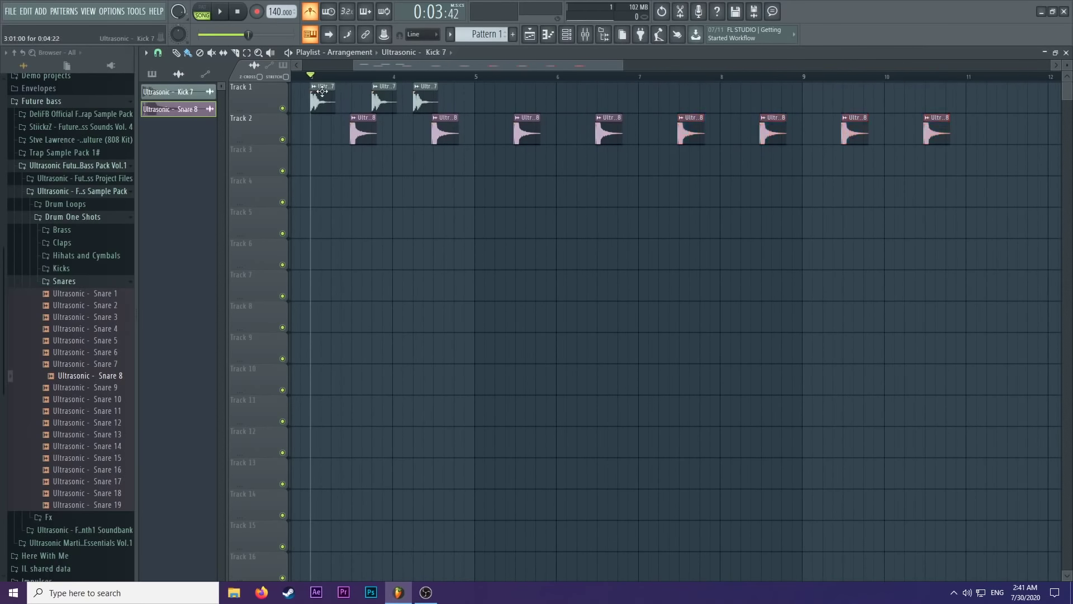
{"action": "key", "text": "space"}
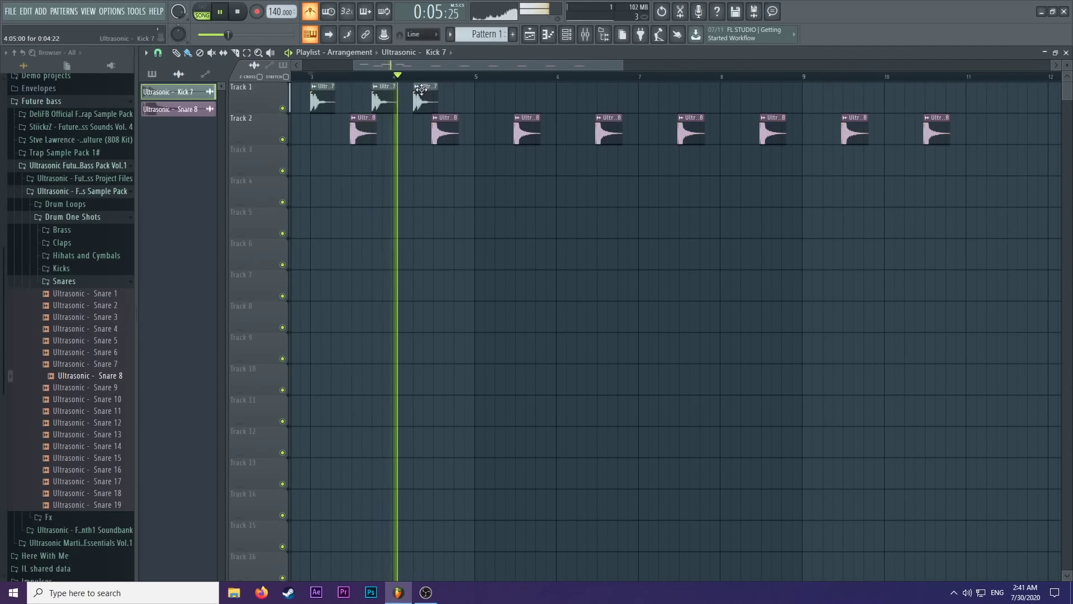
{"action": "left_click", "coordinate": [495, 94]}
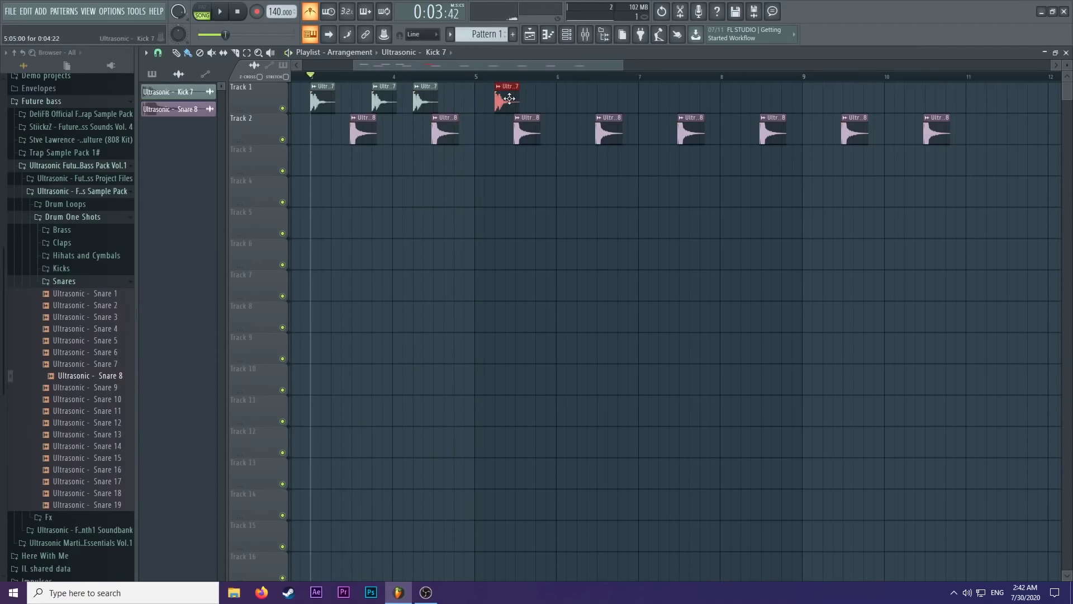
{"action": "left_click_drag", "start_coordinate": [496, 93], "coordinate": [476, 93]}
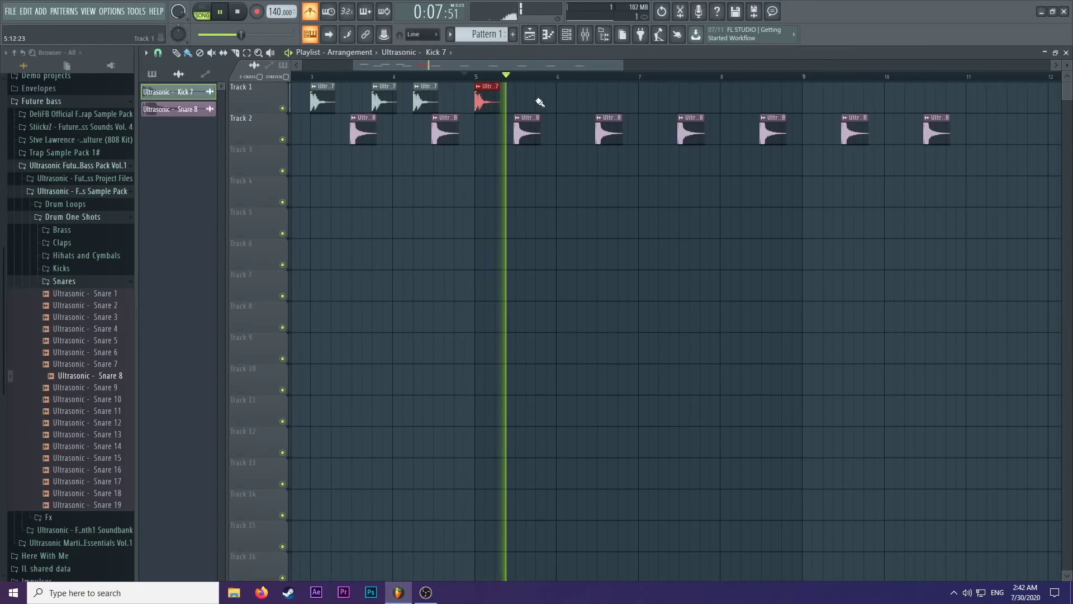
{"action": "left_click", "coordinate": [539, 98]}
{"action": "left_click", "coordinate": [587, 95]}
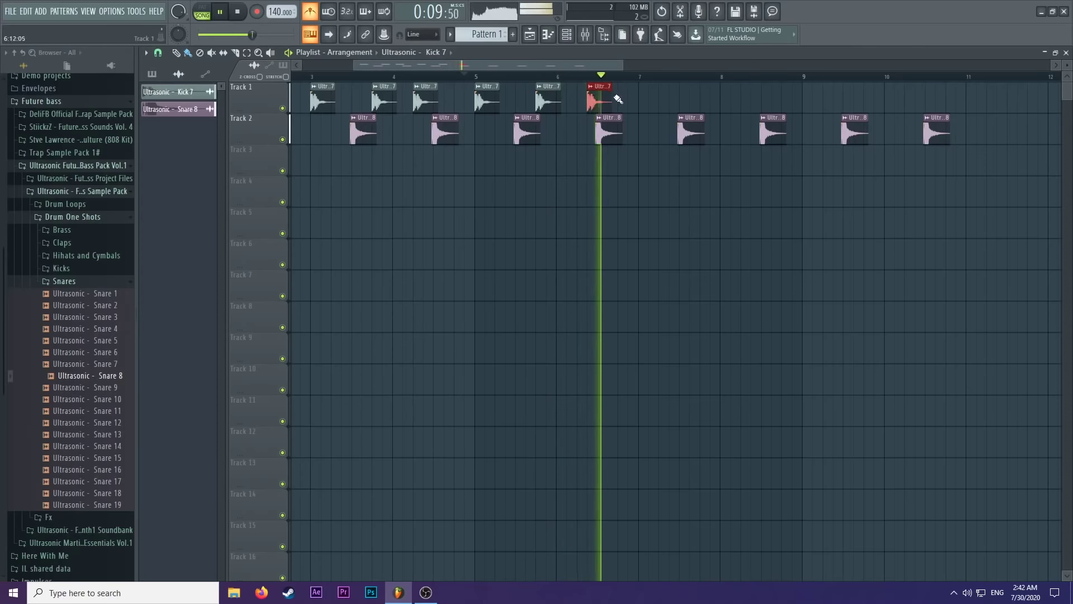
{"action": "left_click", "coordinate": [642, 95]}
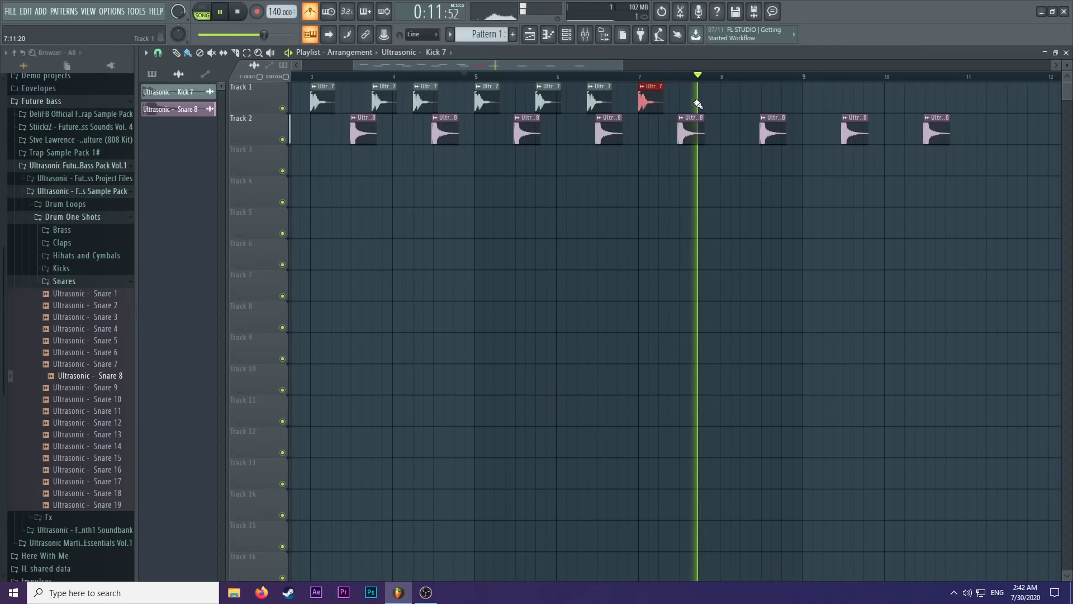
{"action": "key", "text": "space"}
{"action": "right_click", "coordinate": [651, 101]}
Duplicate the kick clips of bars 3 to 6 into bars 7 to 10 on Track 1 and play the result.
{"action": "scroll", "coordinate": [578, 103], "scroll_direction": "down", "scroll_amount": 2}
{"action": "left_click_drag", "start_coordinate": [670, 102], "coordinate": [630, 99]}
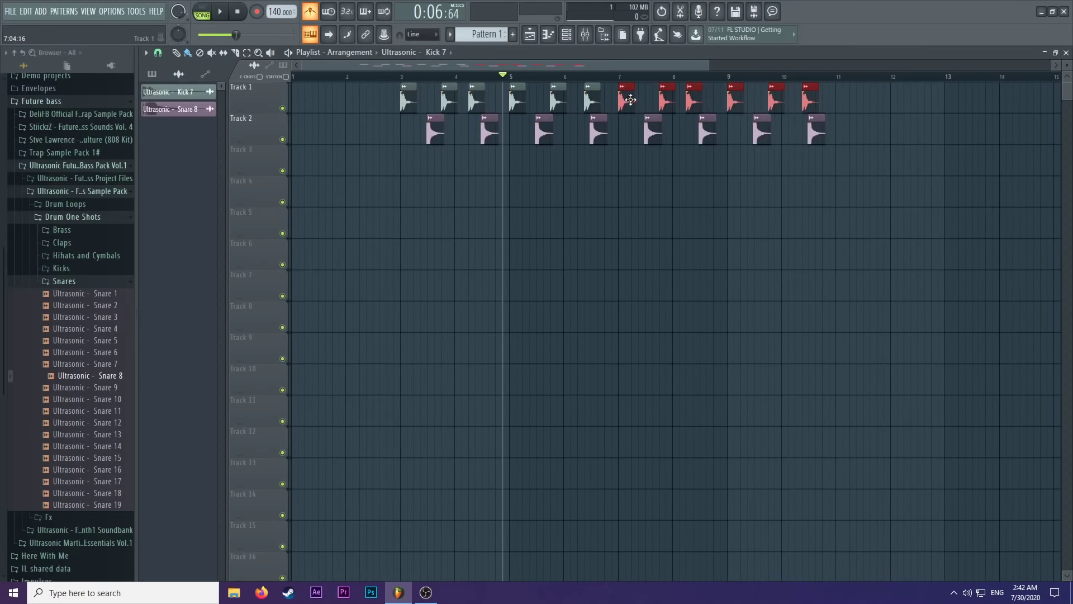
{"action": "left_click", "coordinate": [581, 77]}
{"action": "left_click", "coordinate": [637, 151]}
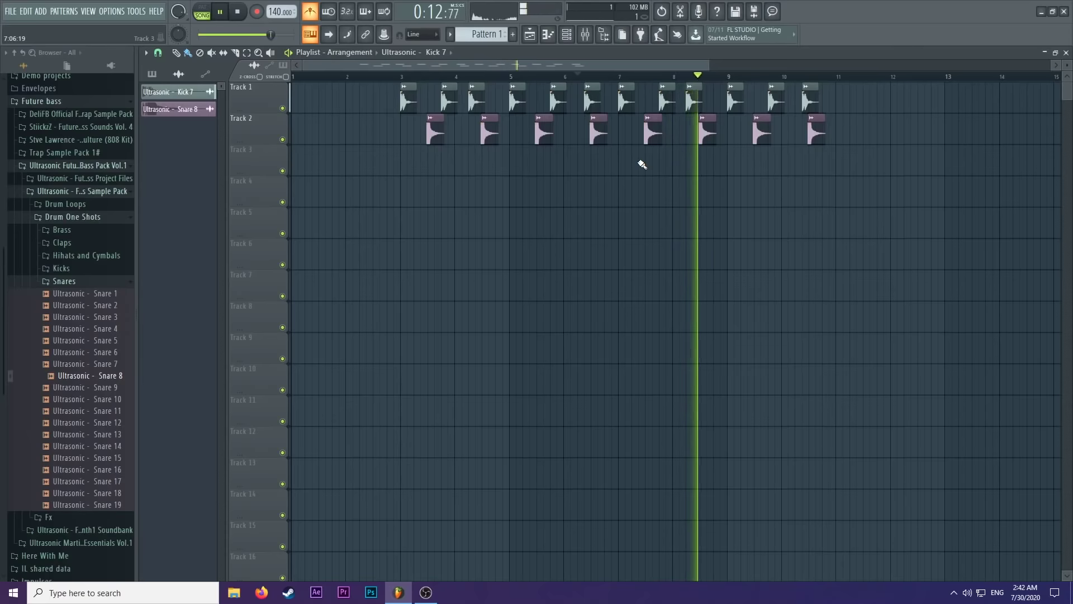
Stop playback, return the playback position to bar 3 and turn off the metronome.
{"action": "scroll", "coordinate": [553, 154], "scroll_direction": "down", "scroll_amount": 1}
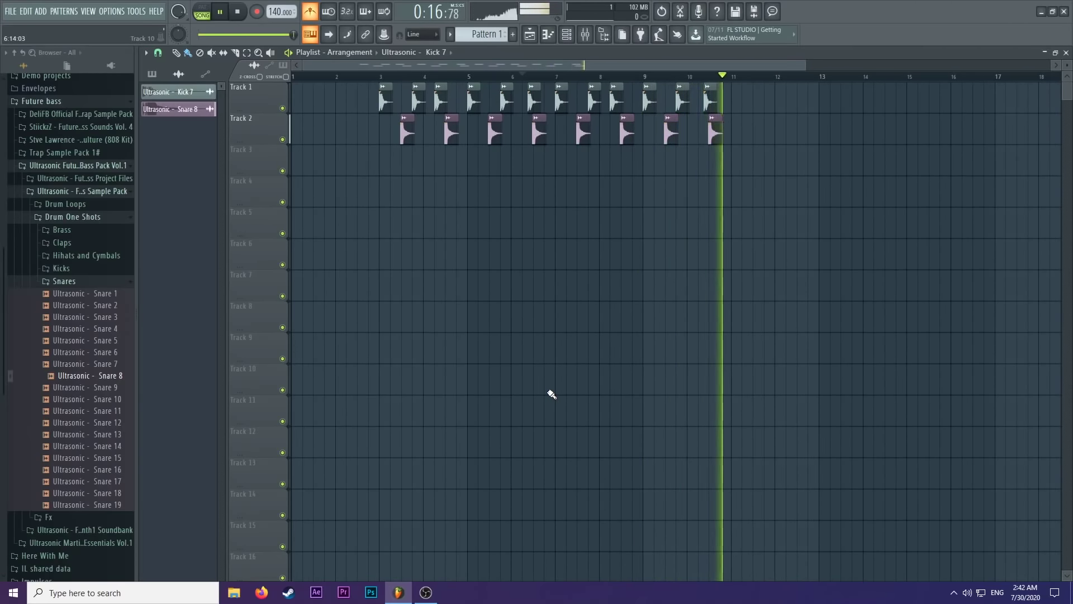
{"action": "key", "text": "space"}
{"action": "left_click", "coordinate": [379, 77]}
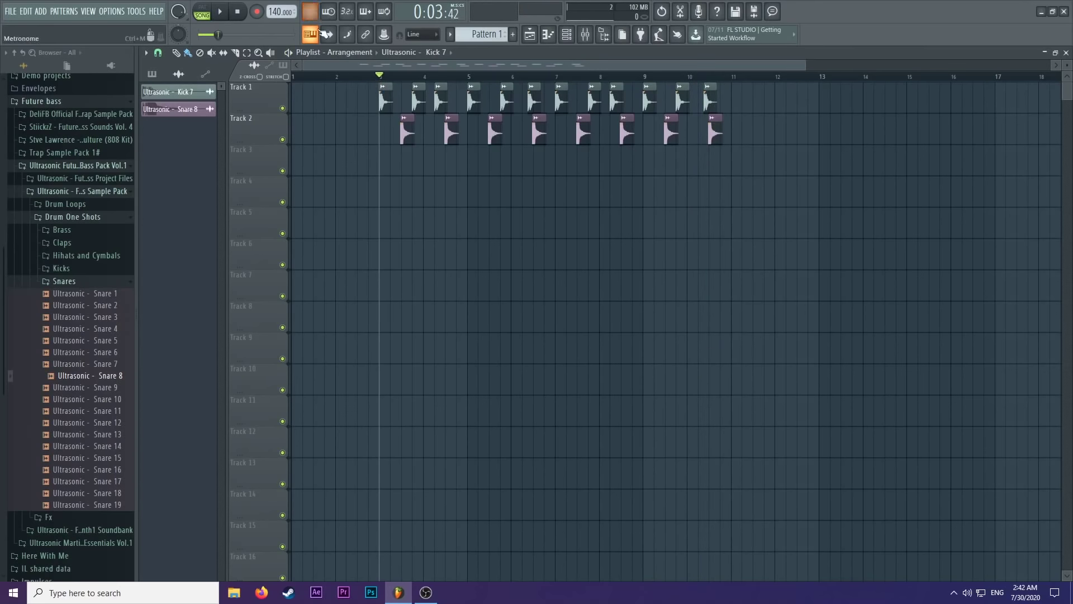
{"action": "left_click", "coordinate": [426, 592]}
{"action": "left_click", "coordinate": [426, 592]}
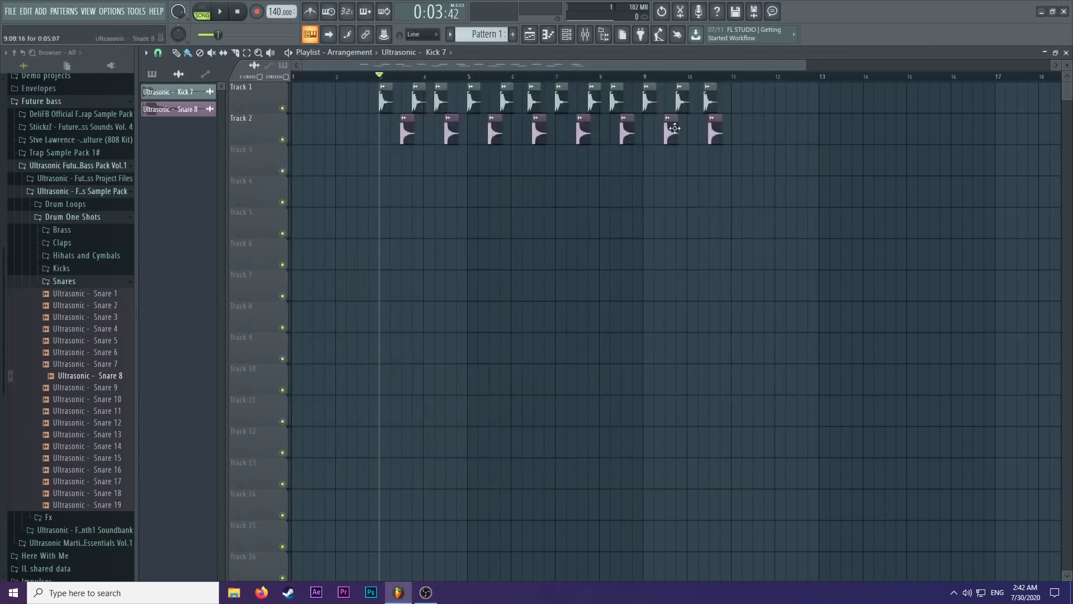
{"action": "scroll", "coordinate": [395, 162], "scroll_direction": "up", "scroll_amount": 2}
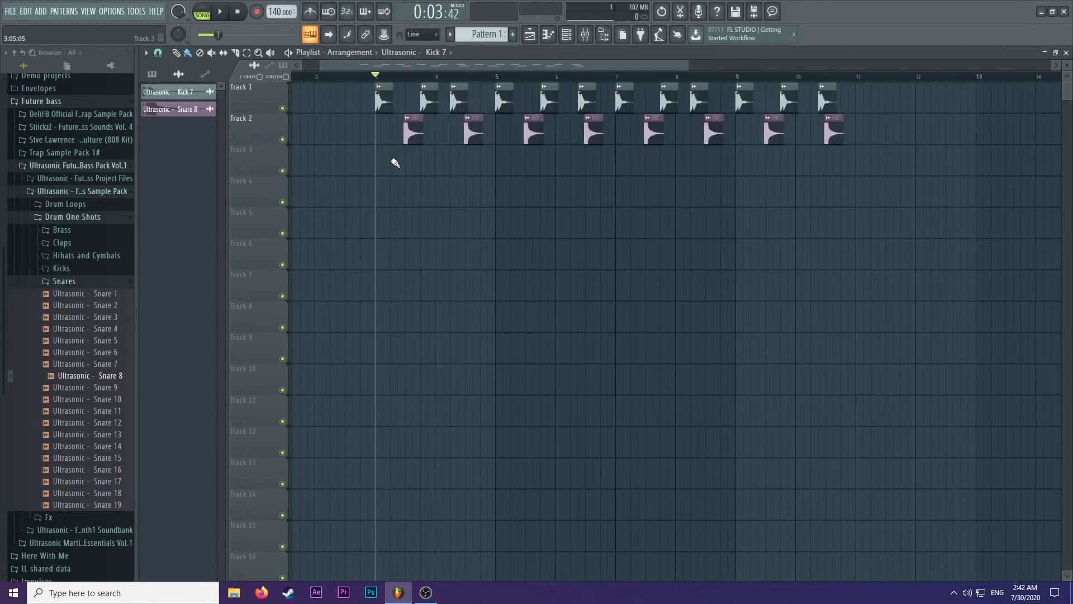
Open the Hihats - Closed samples in the Ultrasonic pack and audition Closed Hihat 3 and the beat.
{"action": "scroll", "coordinate": [119, 249], "scroll_direction": "up", "scroll_amount": 1}
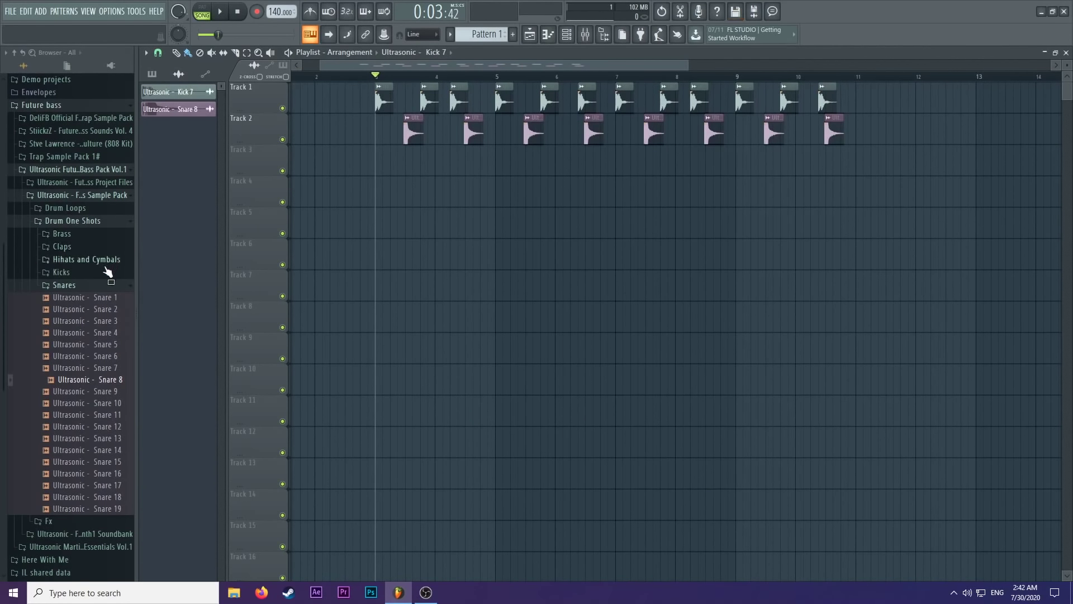
{"action": "left_click", "coordinate": [104, 261]}
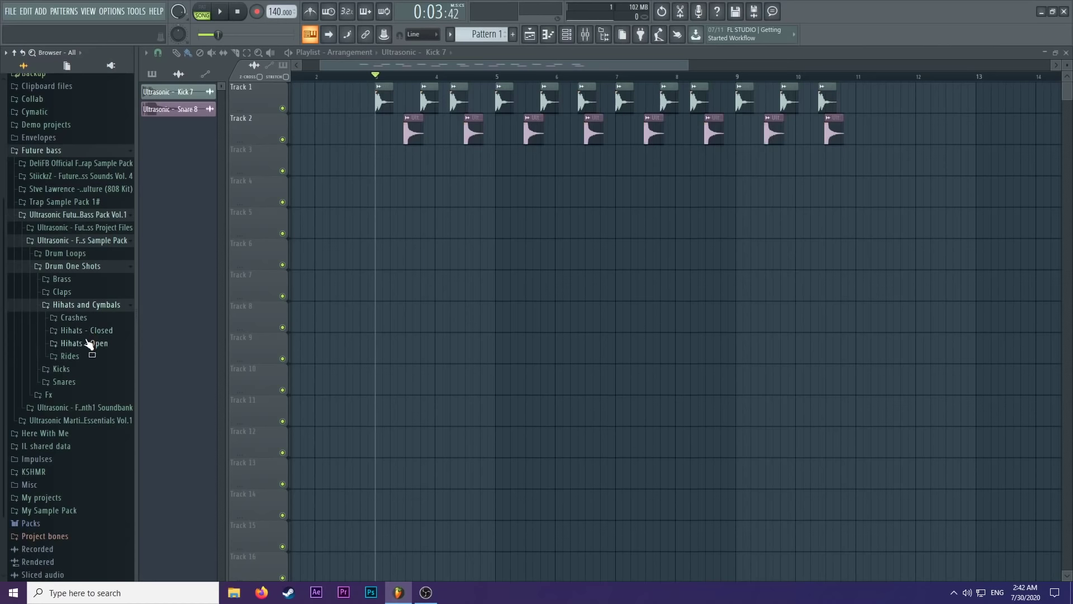
{"action": "left_click", "coordinate": [84, 331]}
{"action": "left_click", "coordinate": [81, 366]}
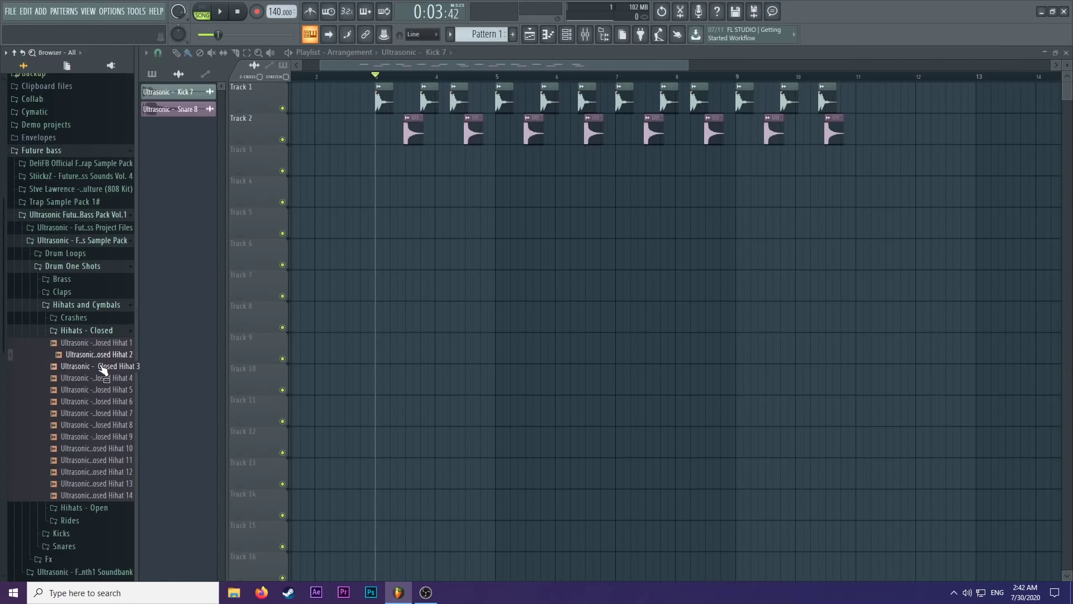
{"action": "key", "text": "space"}
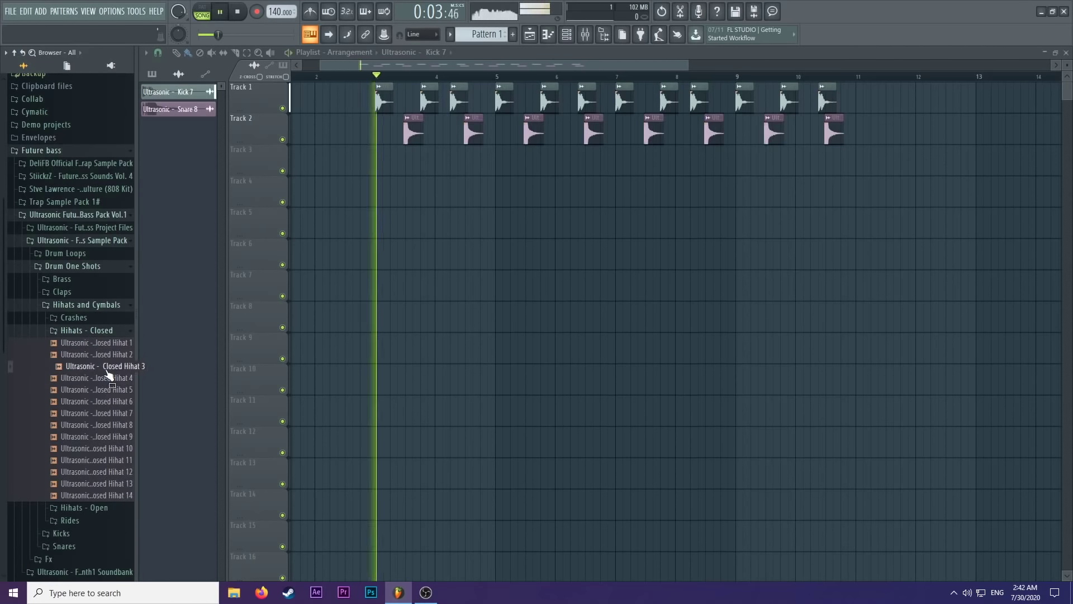
{"action": "key", "text": "space"}
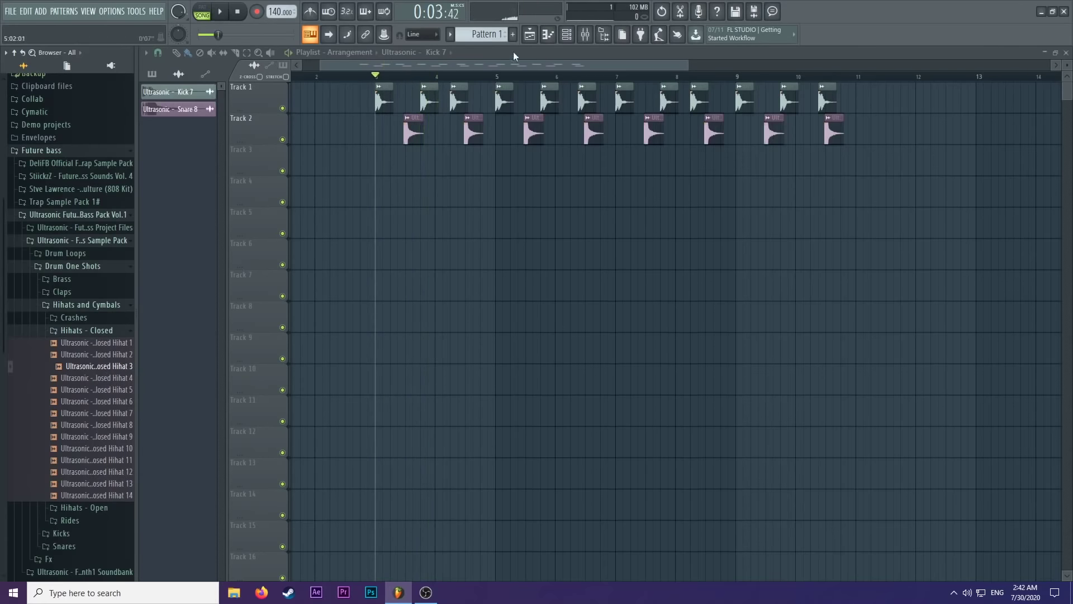
Create a new channel rack filter group named "drum".
{"action": "left_click", "coordinate": [567, 37]}
{"action": "right_click", "coordinate": [525, 56]}
{"action": "left_click", "coordinate": [548, 65]}
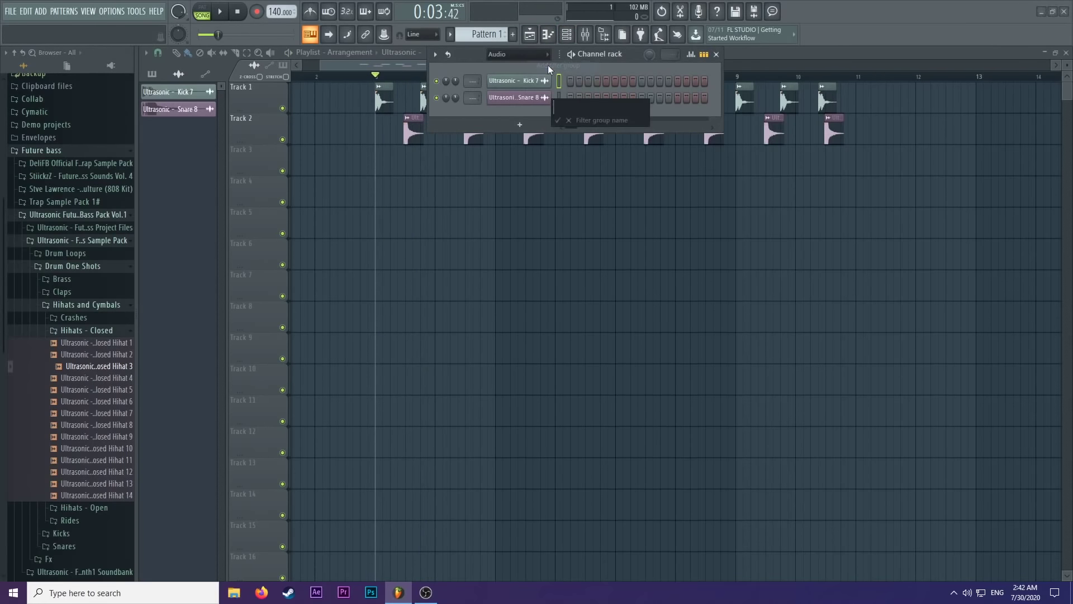
{"action": "type", "text": "drum"}
{"action": "key", "text": "Return"}
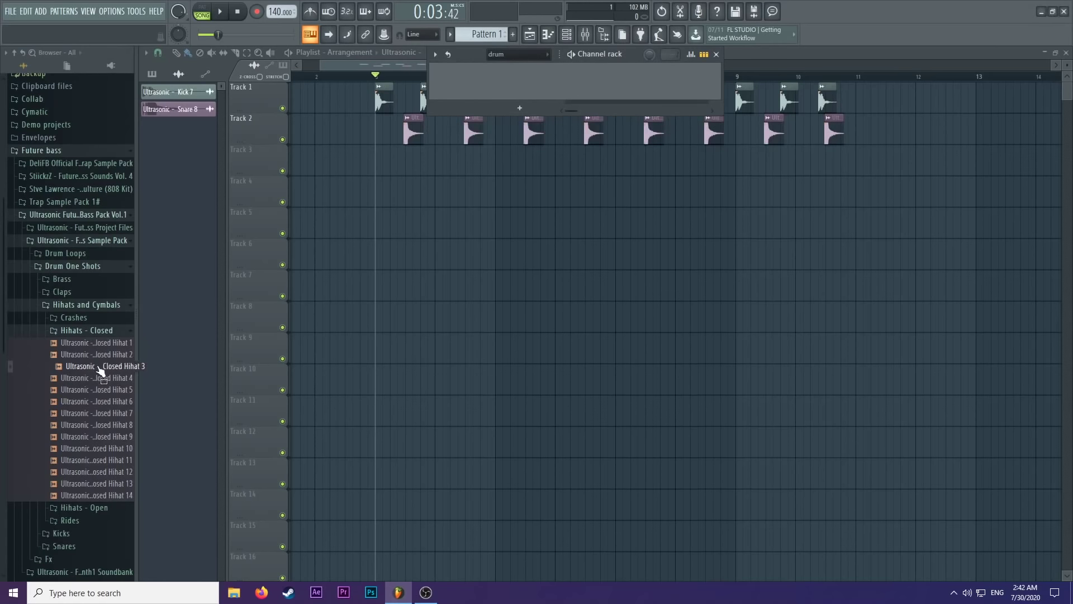
Add Ultrasonic Closed Hihat 3 as a channel in the drum group and open its piano roll.
{"action": "left_click_drag", "start_coordinate": [100, 372], "coordinate": [520, 83]}
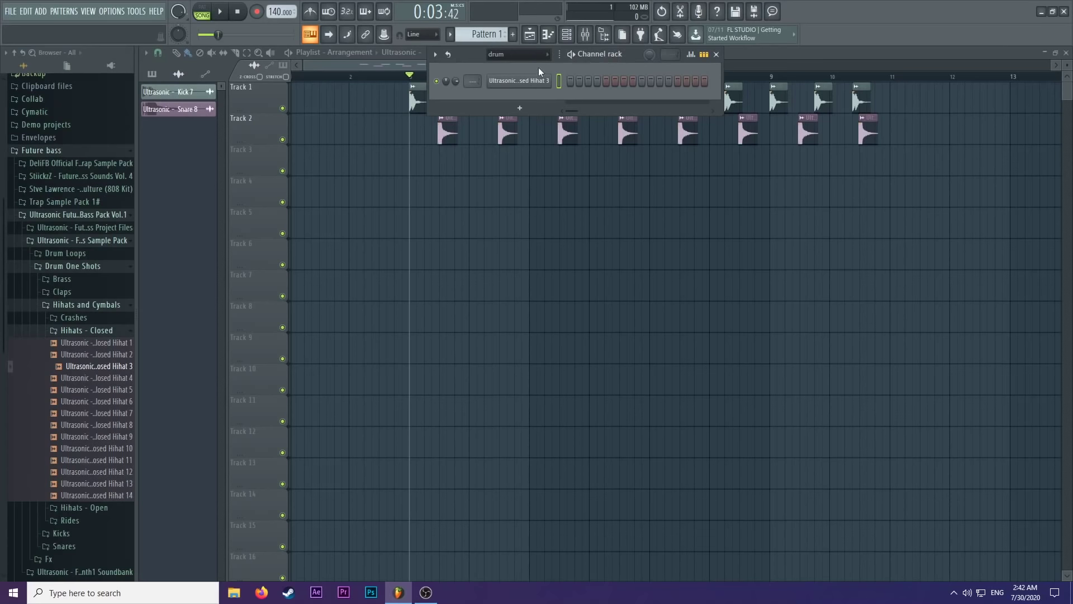
{"action": "right_click", "coordinate": [538, 81]}
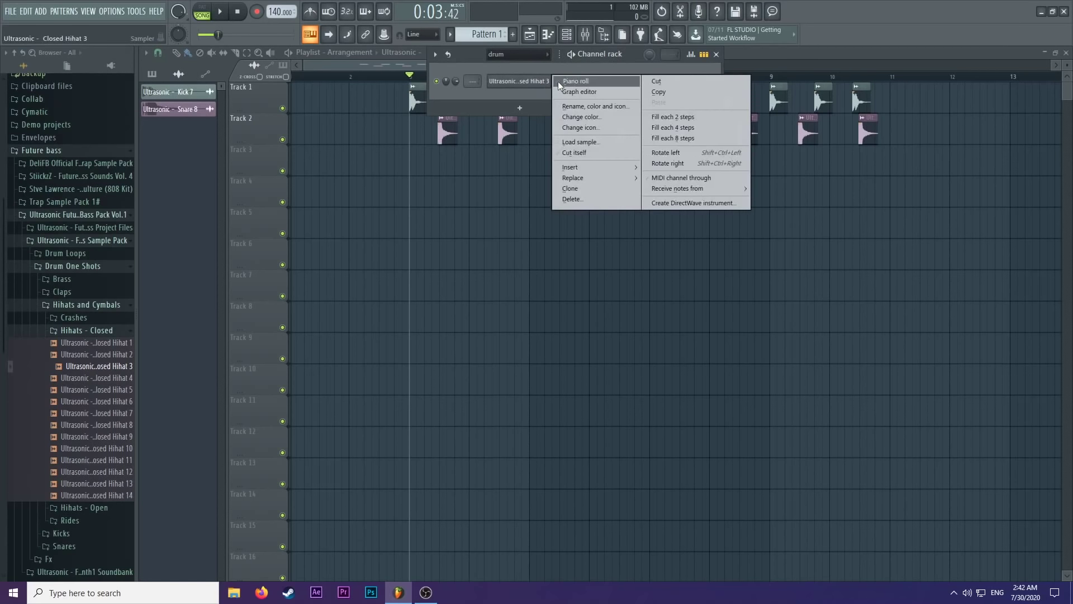
{"action": "left_click", "coordinate": [559, 82]}
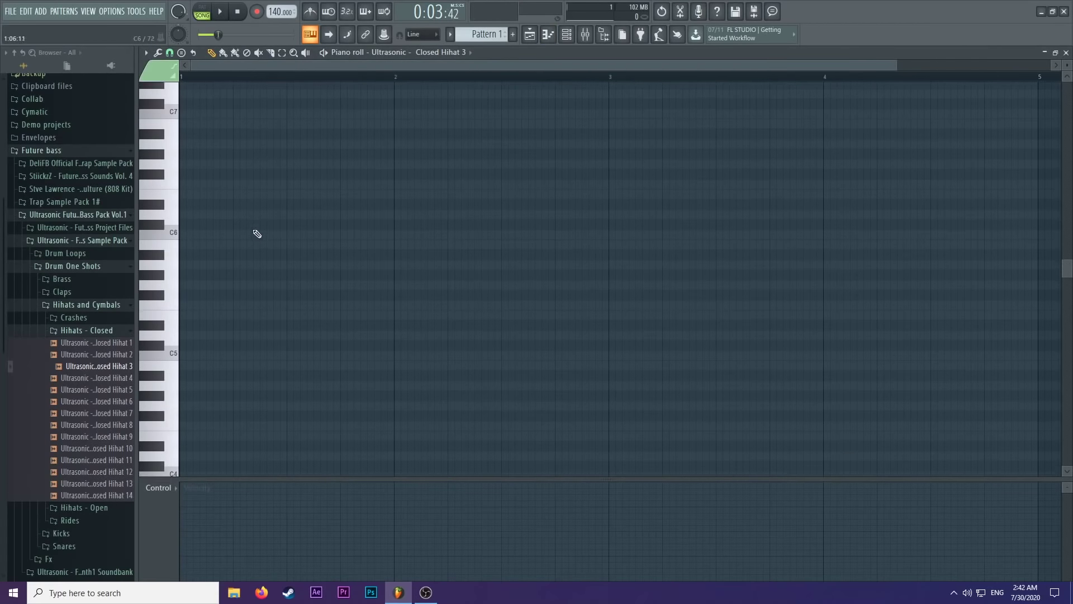
Place a very short C5 hi-hat note at the start of bar 1 in Pattern 1.
{"action": "scroll", "coordinate": [257, 233], "scroll_direction": "down", "scroll_amount": 1}
{"action": "left_click_drag", "start_coordinate": [898, 57], "coordinate": [437, 66]}
{"action": "left_click", "coordinate": [199, 227]}
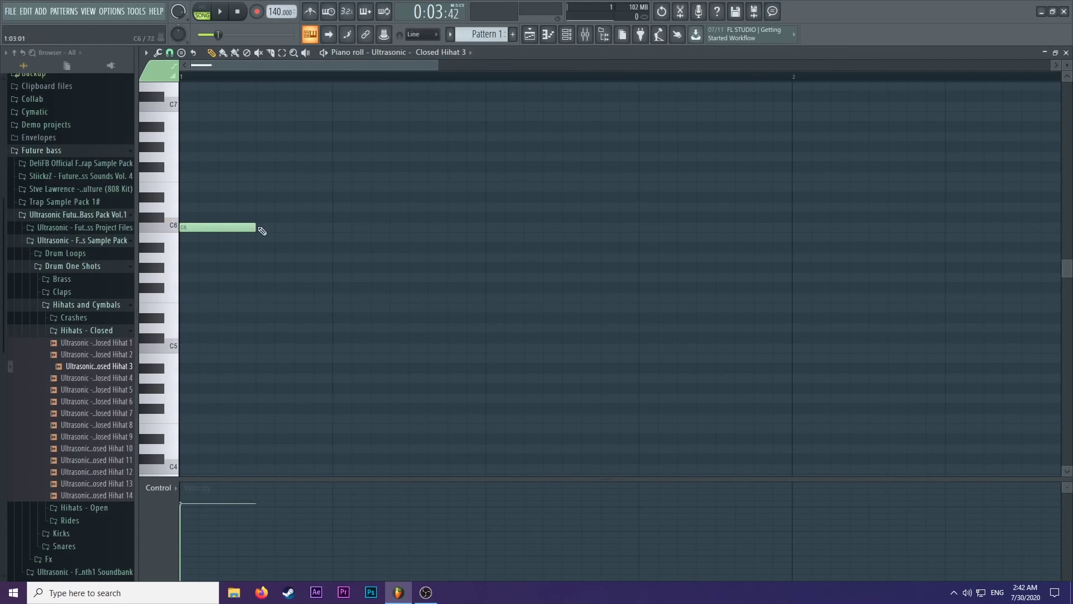
{"action": "left_click_drag", "start_coordinate": [248, 227], "coordinate": [248, 347]}
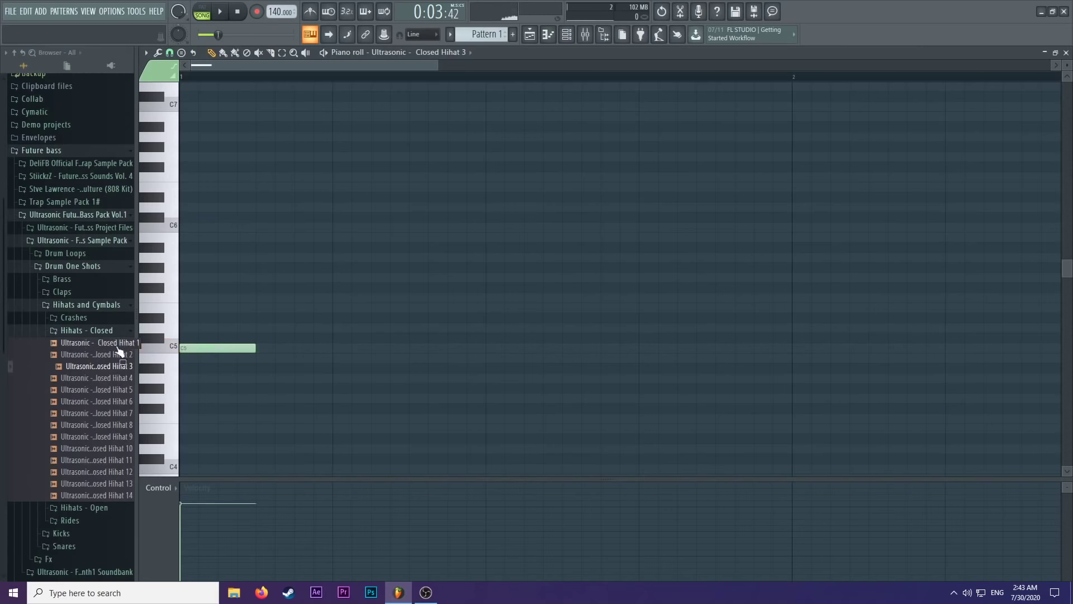
{"action": "left_click", "coordinate": [259, 349]}
{"action": "right_click", "coordinate": [270, 349]}
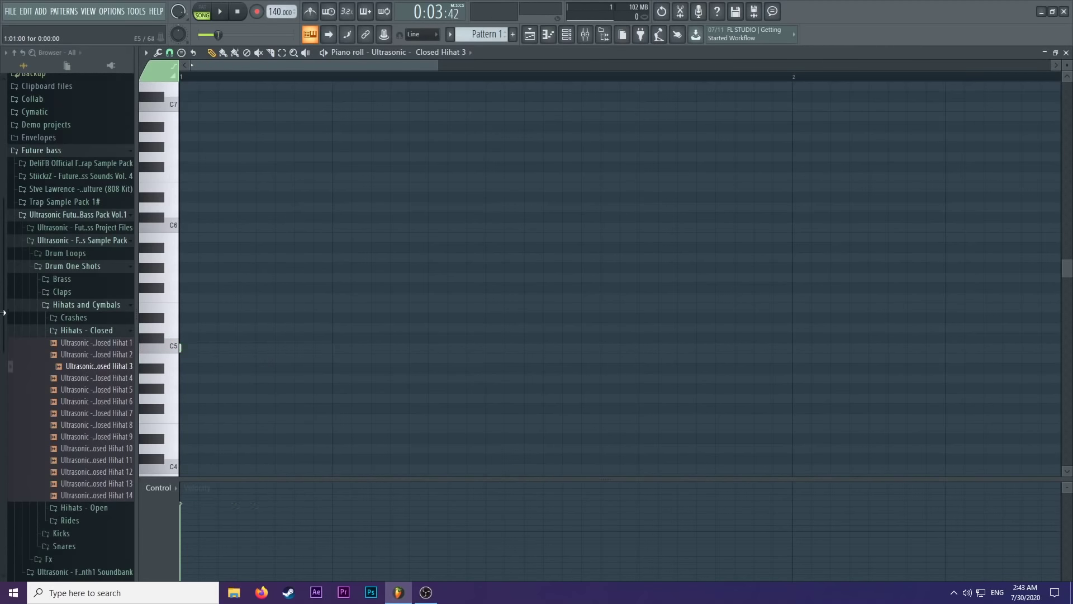
Place a Pattern 1 clip at bar 3 on Track 3 of the playlist.
{"action": "left_click", "coordinate": [530, 34]}
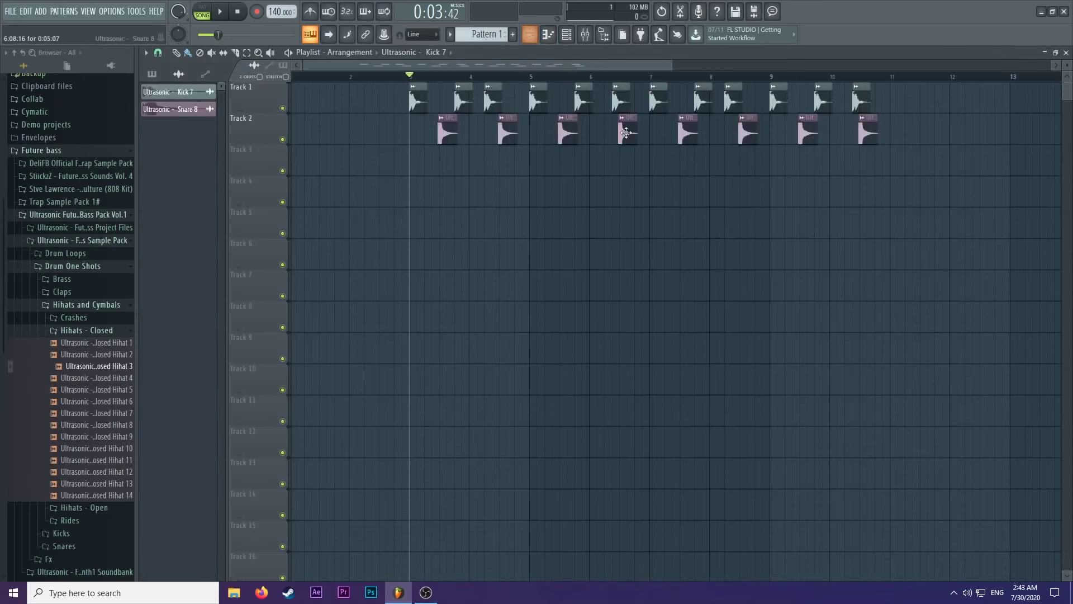
{"action": "left_click_drag", "start_coordinate": [487, 34], "coordinate": [487, 38]}
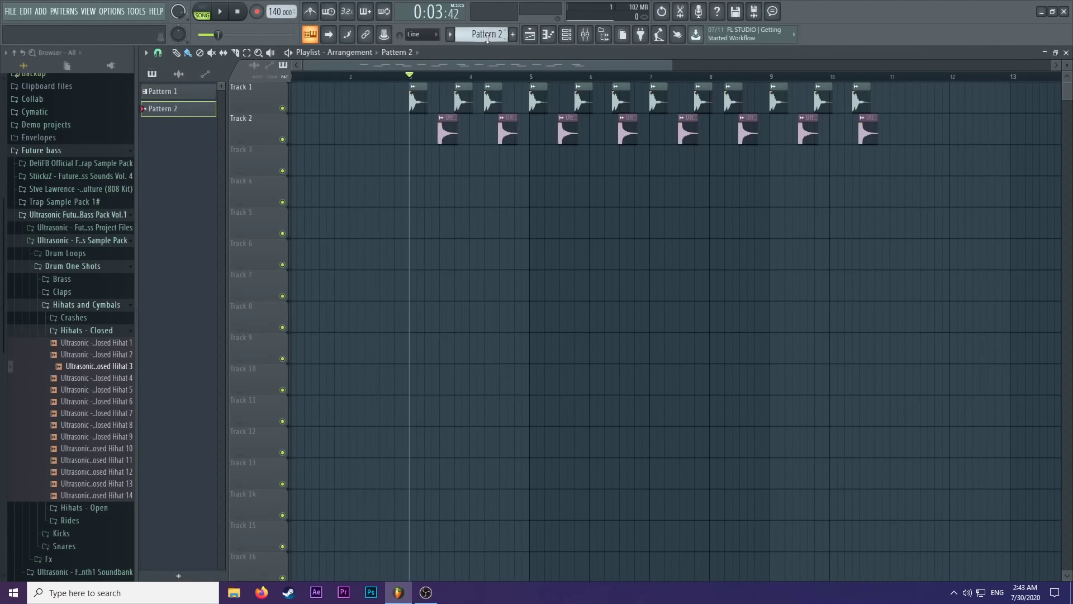
{"action": "scroll", "coordinate": [487, 35], "scroll_direction": "down", "scroll_amount": 1}
{"action": "left_click", "coordinate": [411, 158]}
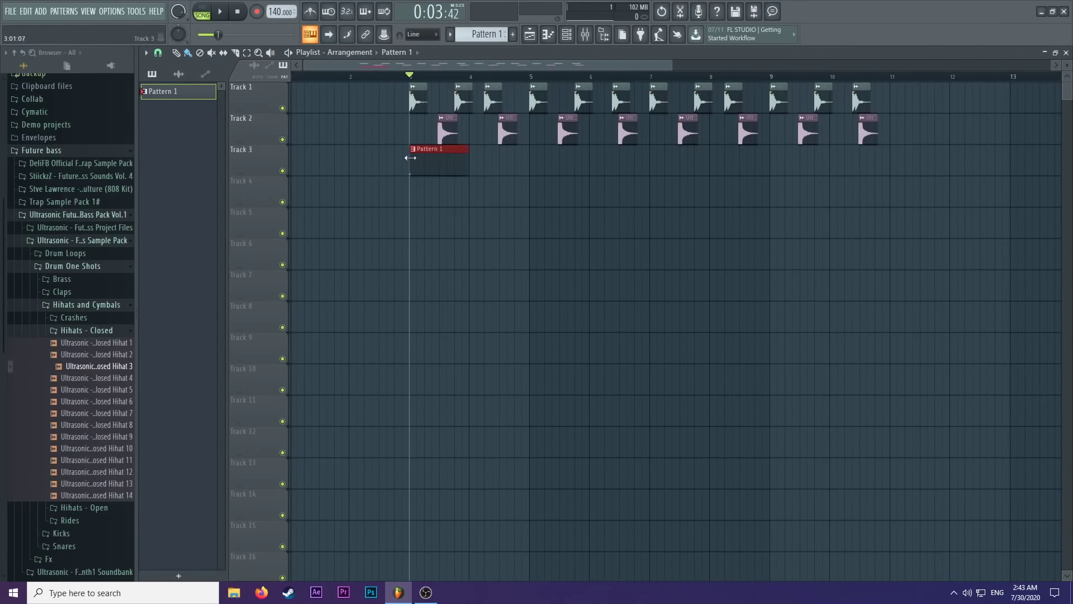
Fill bar 1 of the Closed Hihat 3 piano roll with short C5 notes every two steps, eight hits in total.
{"action": "left_click", "coordinate": [548, 35]}
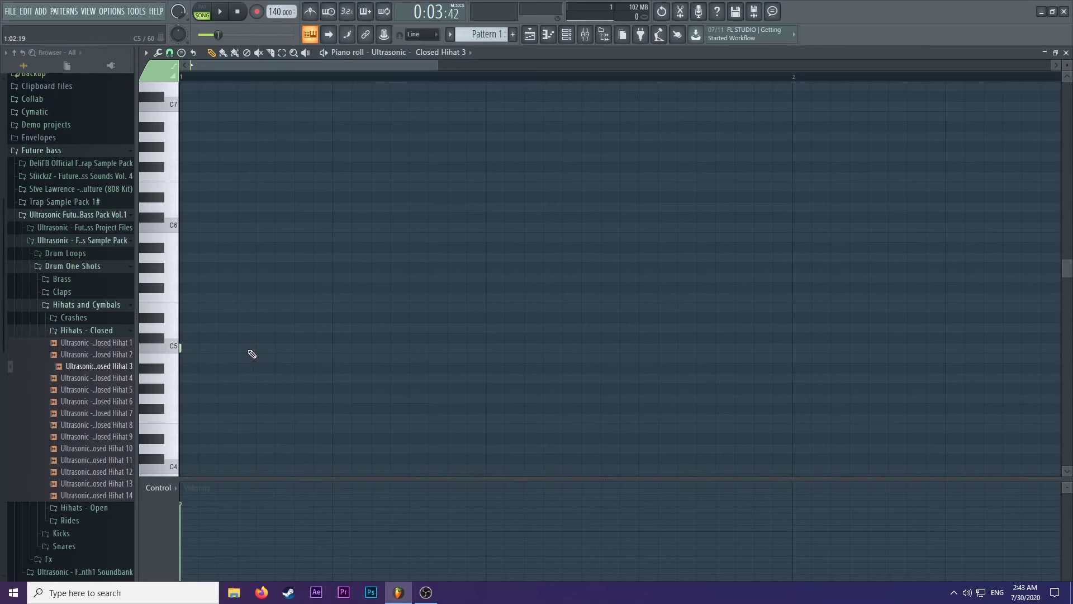
{"action": "left_click", "coordinate": [170, 53]}
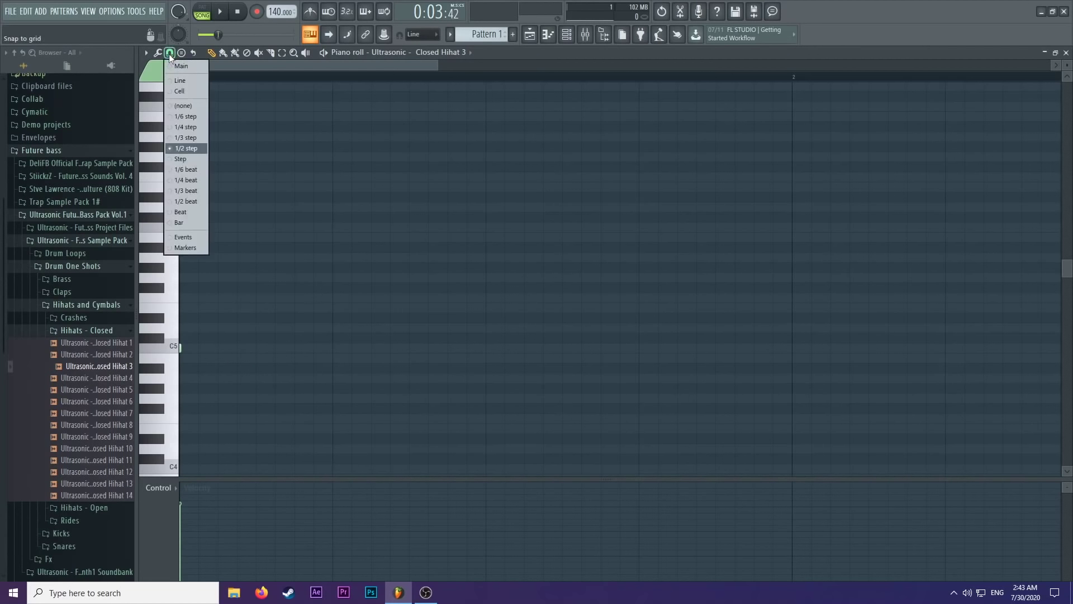
{"action": "left_click", "coordinate": [169, 53]}
{"action": "left_click", "coordinate": [256, 349]}
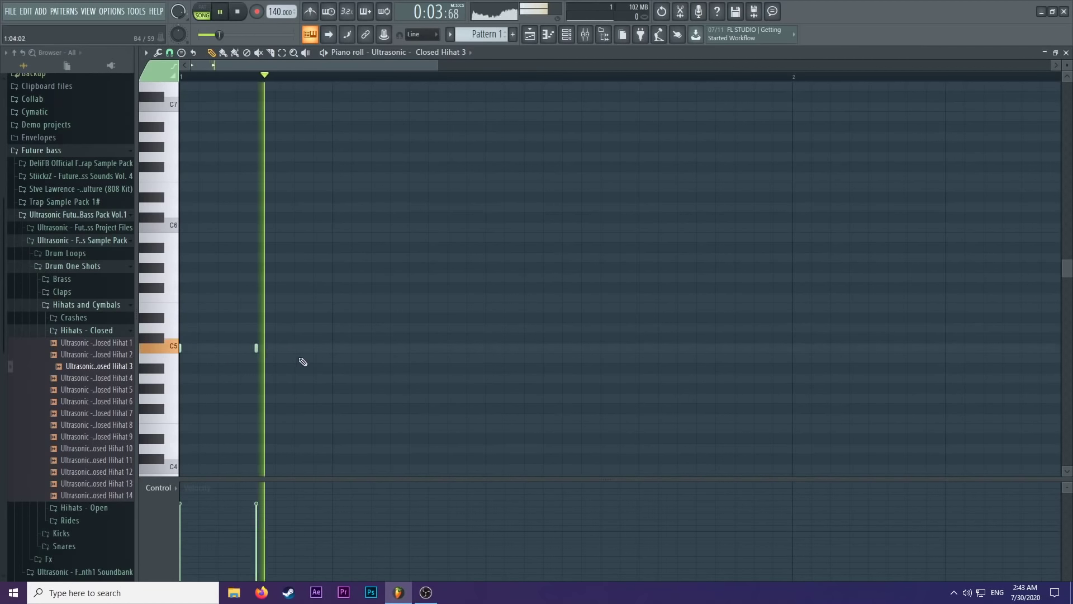
{"action": "scroll", "coordinate": [284, 350], "scroll_direction": "down", "scroll_amount": 3}
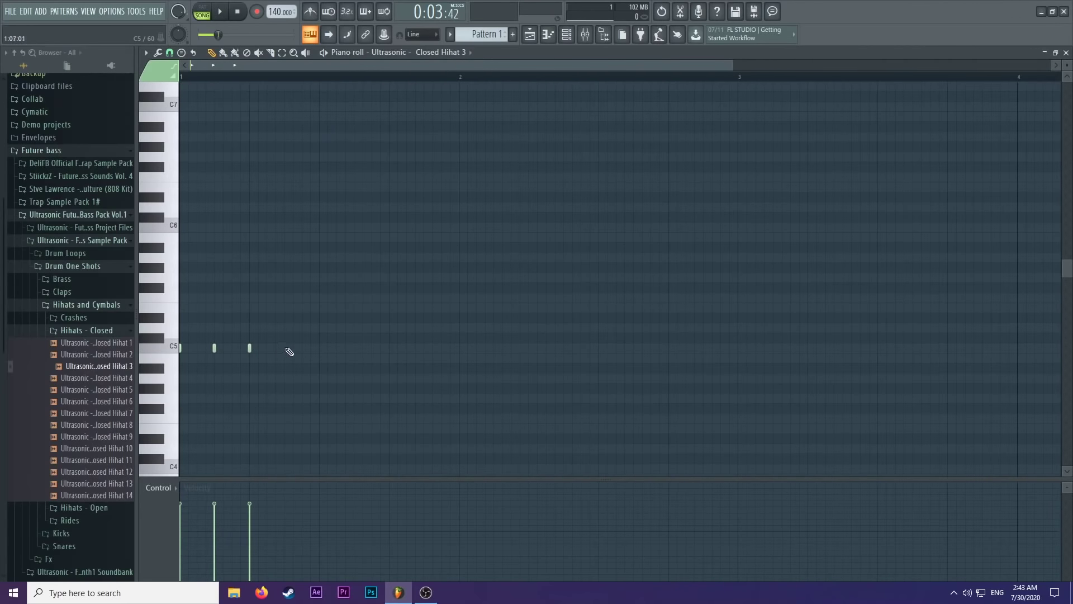
{"action": "left_click", "coordinate": [284, 347]}
{"action": "left_click", "coordinate": [319, 347]}
{"action": "left_click", "coordinate": [353, 348]}
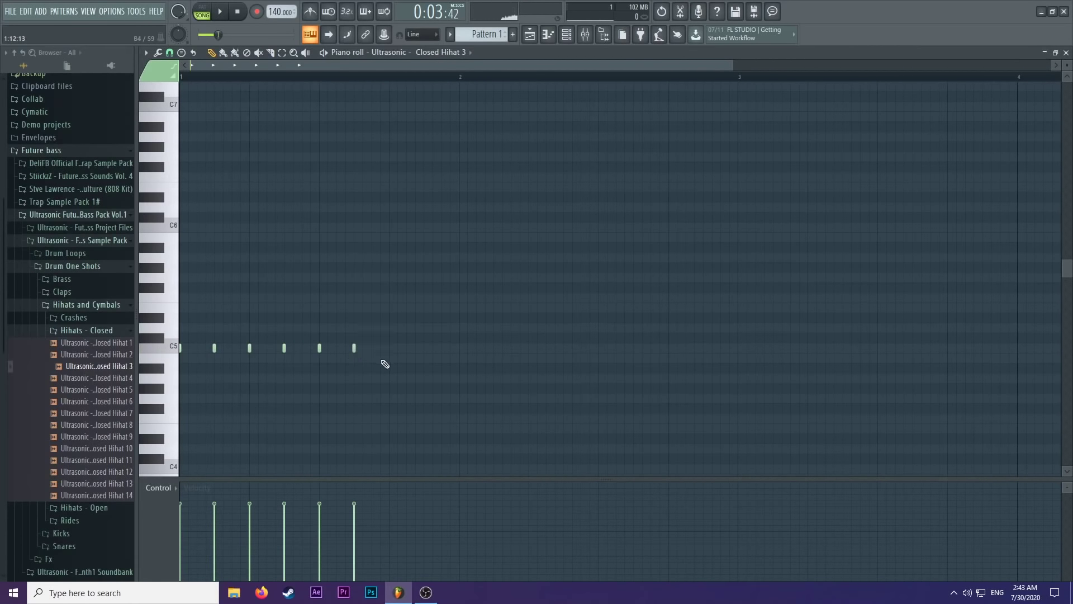
{"action": "left_click", "coordinate": [389, 348]}
{"action": "left_click", "coordinate": [424, 347]}
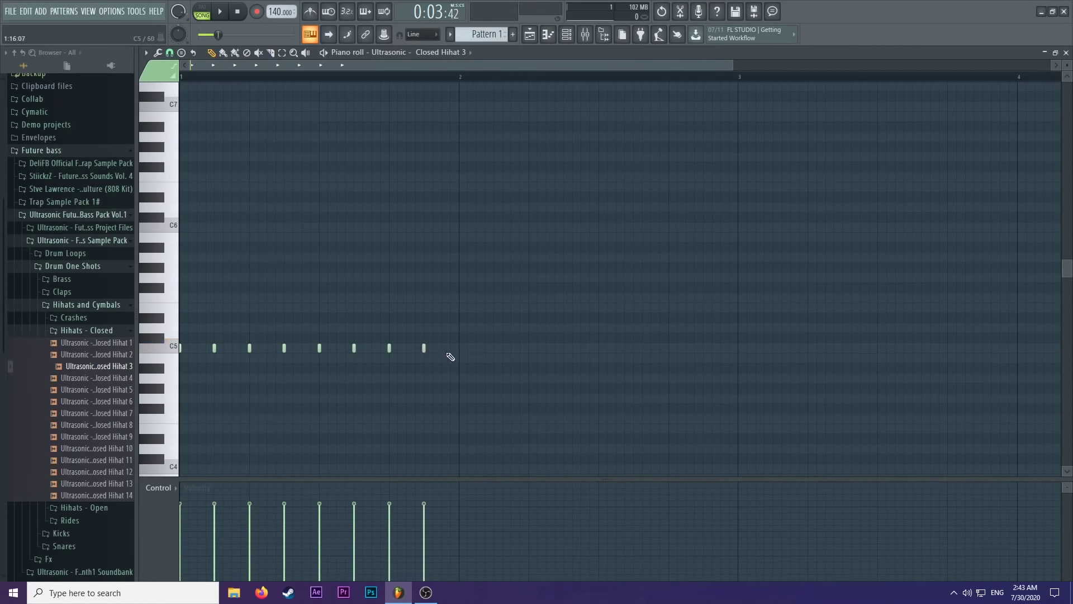
Play the one-bar hi-hat pattern together with the kick and snare.
{"action": "key", "text": "ctrl+a"}
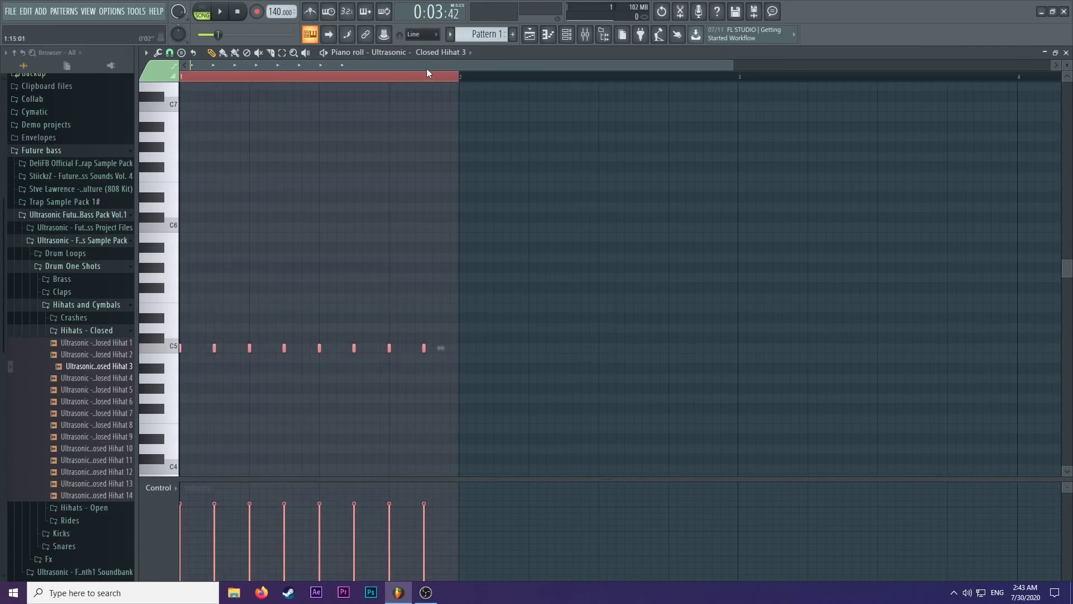
{"action": "key", "text": "ctrl+d"}
{"action": "key", "text": "space"}
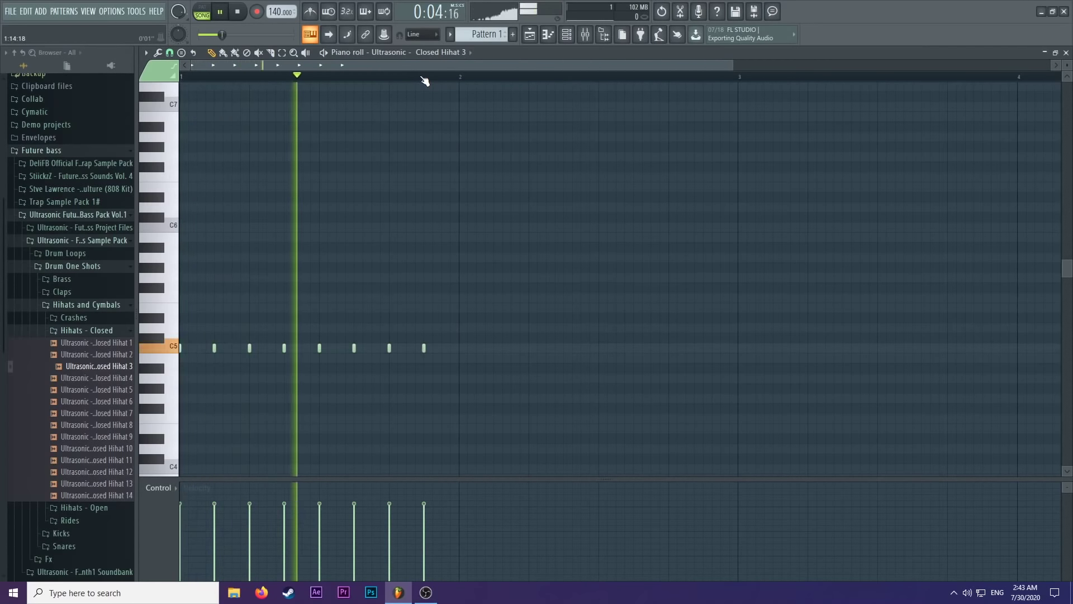
{"action": "key", "text": "space"}
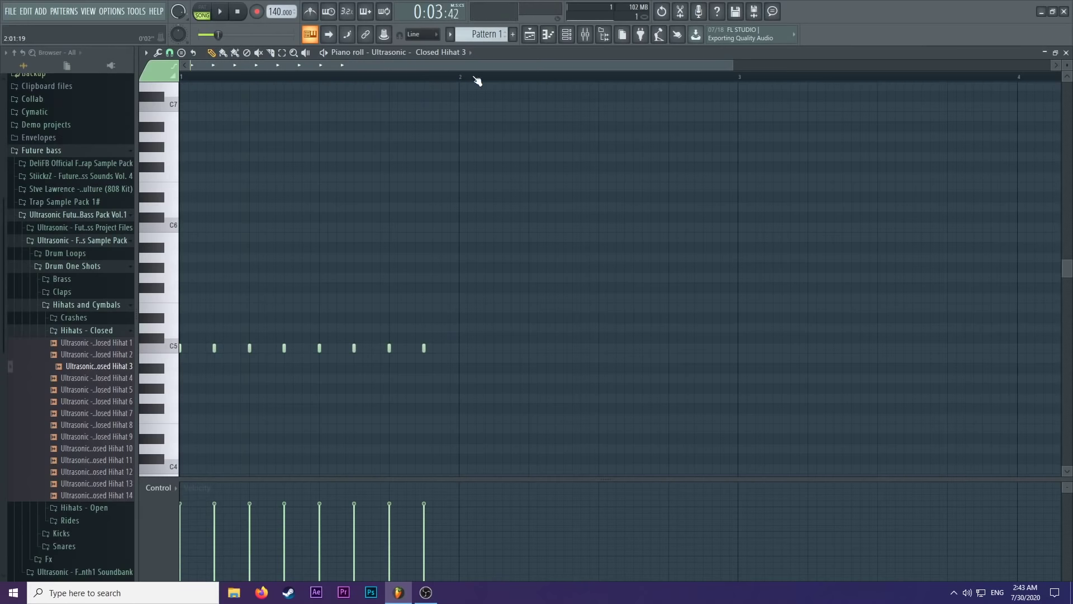
Duplicate the bar of C5 hi-hat notes into bars 2, 3 and 4.
{"action": "key", "text": "ctrl+a"}
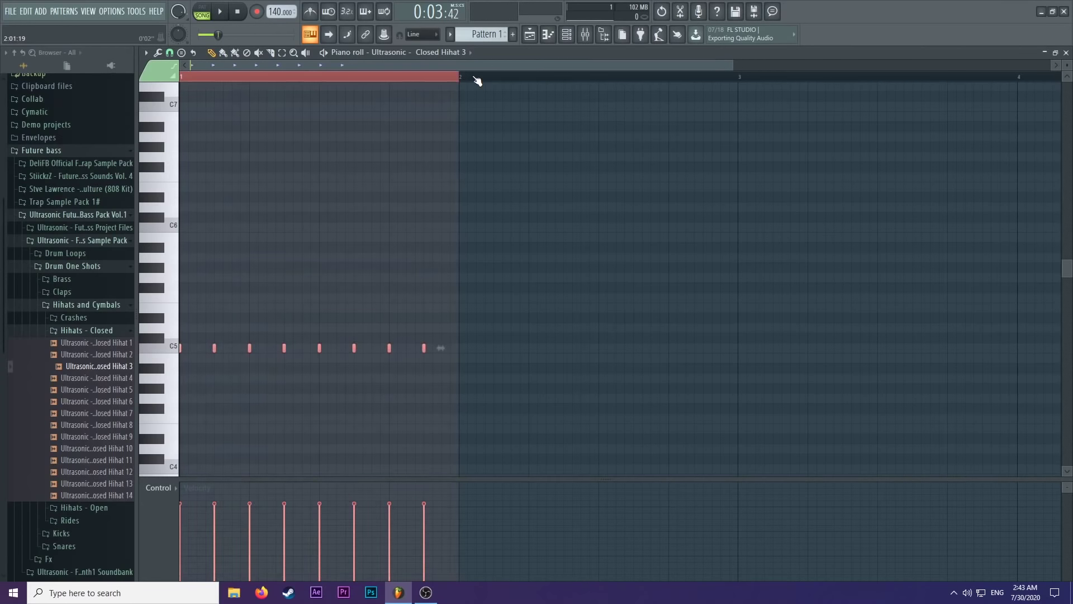
{"action": "key", "text": "ctrl+b"}
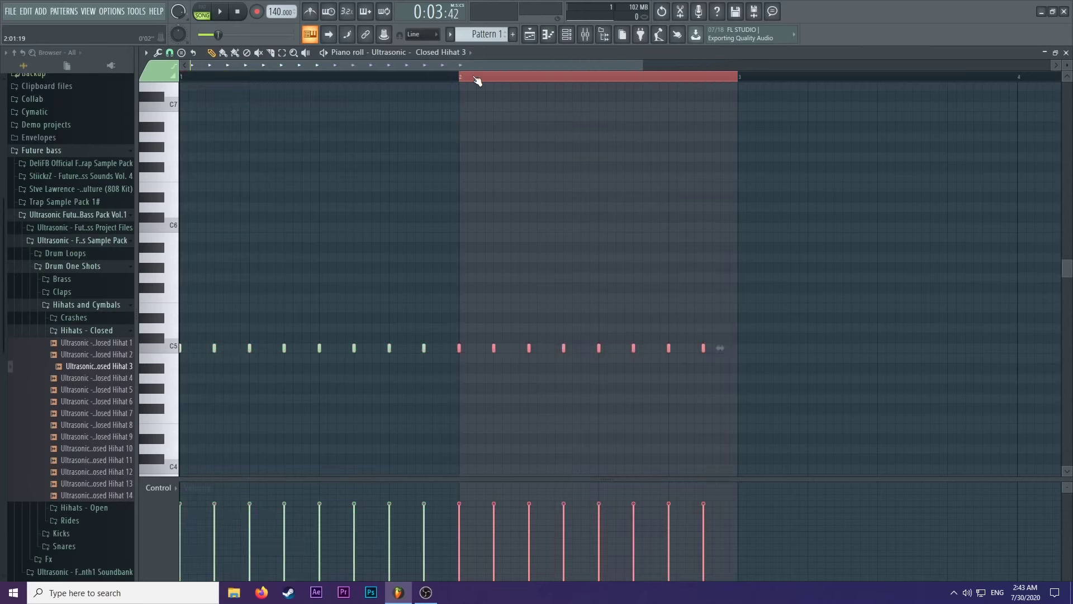
{"action": "key", "text": "ctrl+b"}
{"action": "key", "text": "ctrl+b"}
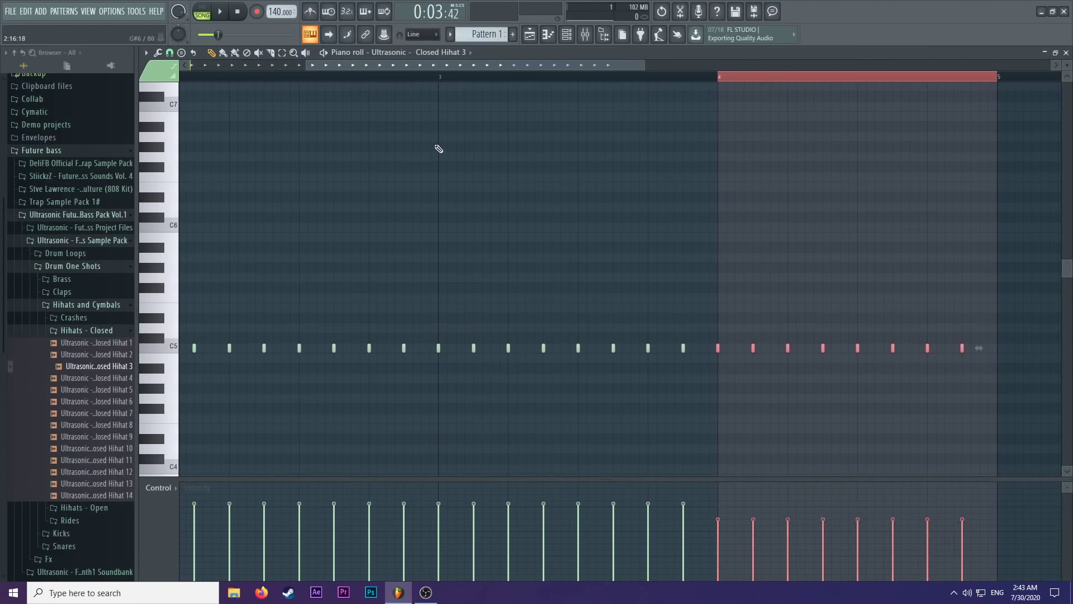
Play the four-bar hi-hat pattern with the beat and look over its notes.
{"action": "scroll", "coordinate": [438, 148], "scroll_direction": "down", "scroll_amount": 3}
{"action": "left_click", "coordinate": [477, 84], "text": "ctrl"}
{"action": "key", "text": "space"}
{"action": "scroll", "coordinate": [285, 149], "scroll_direction": "up", "scroll_amount": 1}
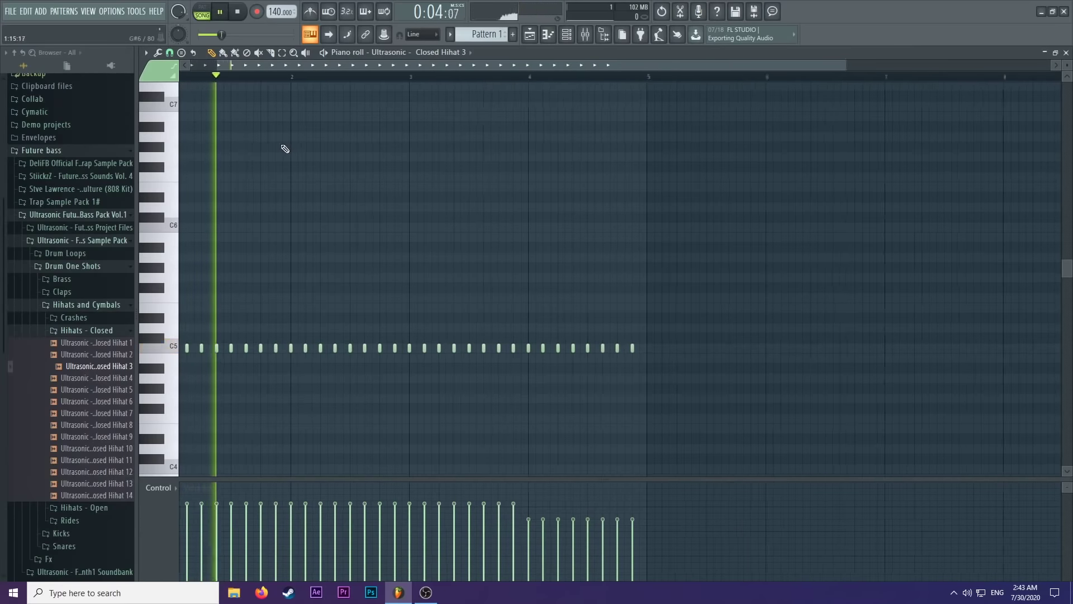
{"action": "scroll", "coordinate": [311, 79], "scroll_direction": "up", "scroll_amount": 2}
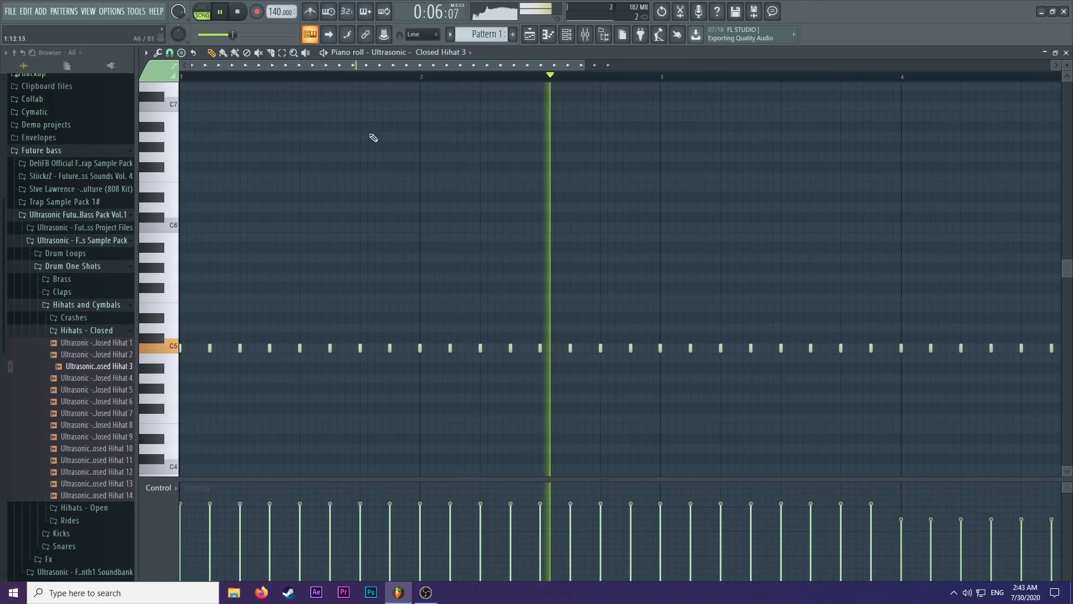
{"action": "key", "text": "space"}
{"action": "scroll", "coordinate": [519, 355], "scroll_direction": "up", "scroll_amount": 1}
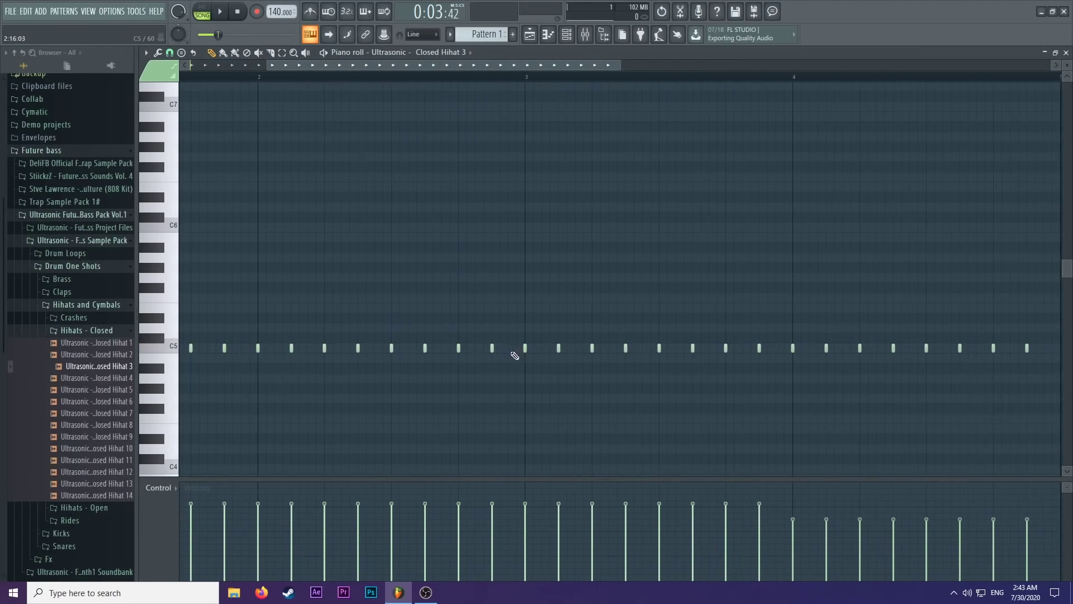
Add an extra C5 hi-hat note on the last step of bars 2 and 3 in the piano roll.
{"action": "scroll", "coordinate": [533, 328], "scroll_direction": "down", "scroll_amount": 1}
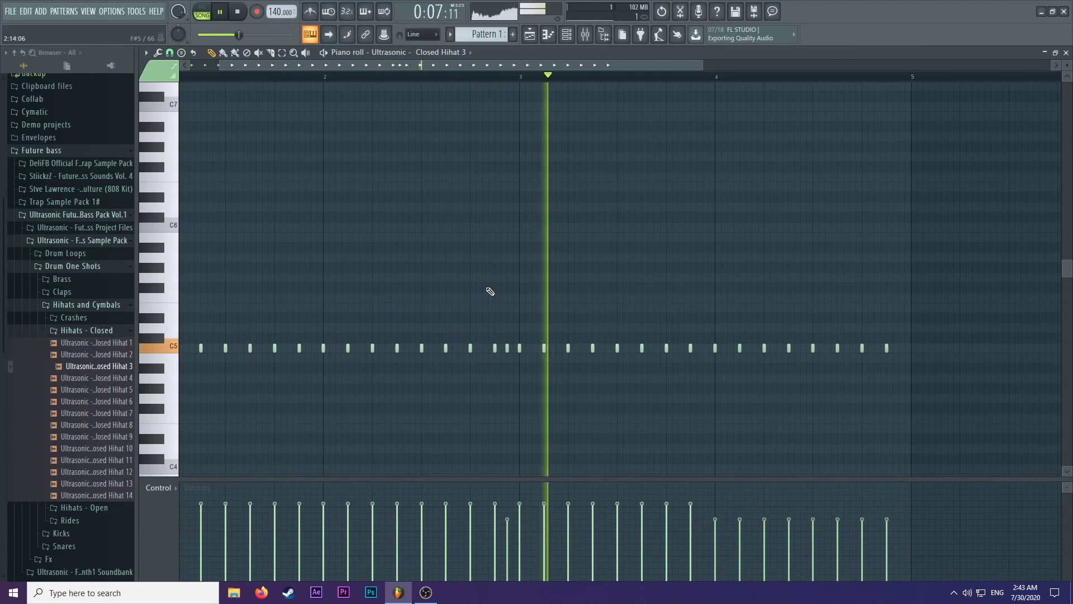
{"action": "scroll", "coordinate": [517, 299], "scroll_direction": "down", "scroll_amount": 1}
{"action": "scroll", "coordinate": [677, 343], "scroll_direction": "up", "scroll_amount": 3}
{"action": "left_click", "coordinate": [646, 348]}
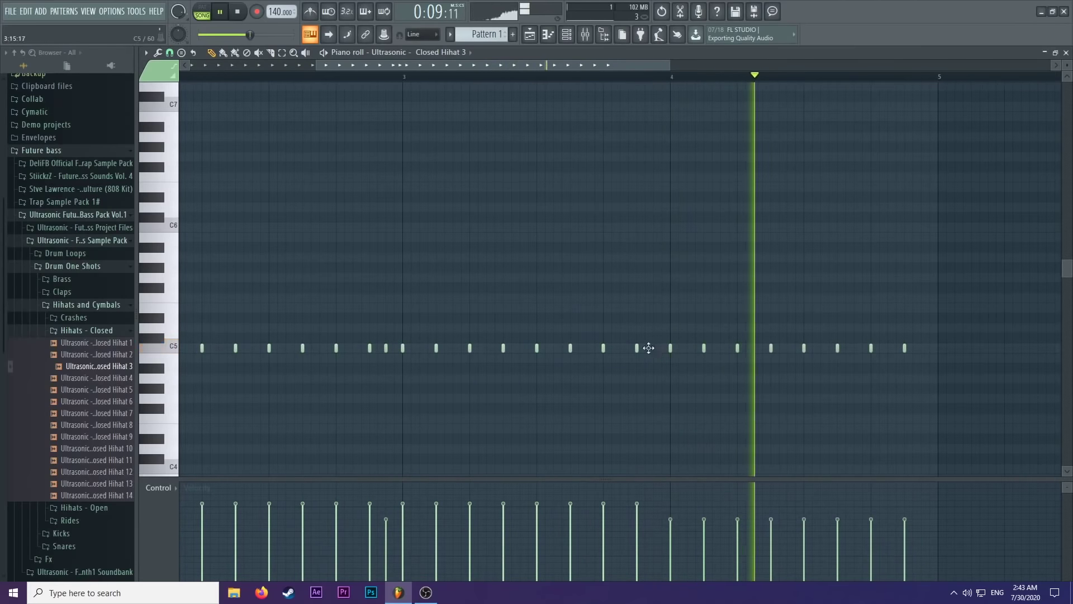
{"action": "right_click", "coordinate": [650, 351]}
{"action": "key", "text": "space"}
{"action": "left_click_drag", "start_coordinate": [645, 348], "coordinate": [654, 349]}
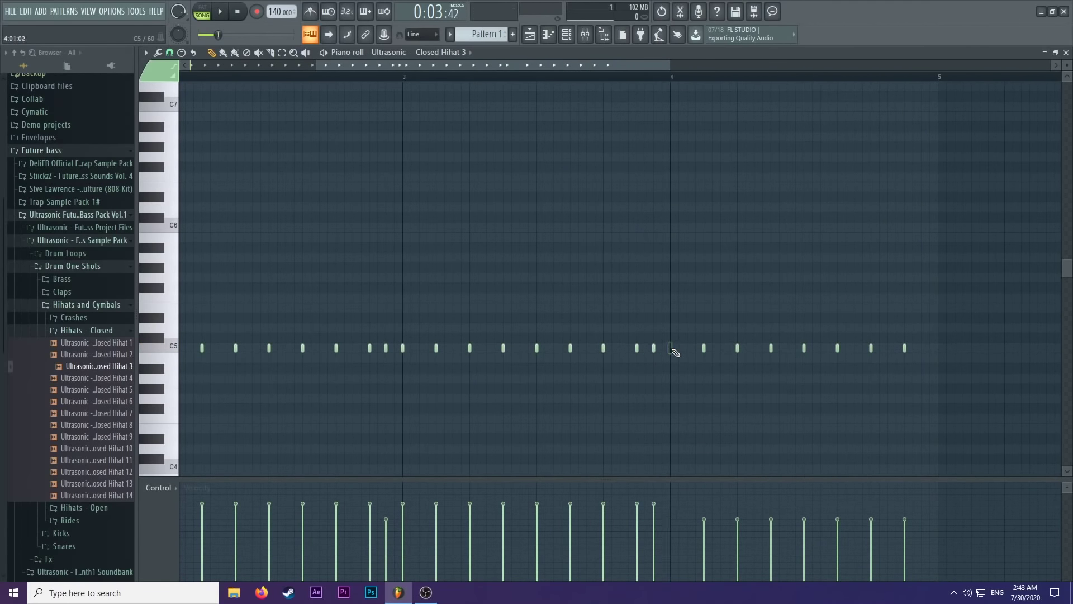
Replace the hi-hat notes in bar 4 with a copy of bar 3's pattern, including its extra closing hit.
{"action": "left_click", "coordinate": [671, 347]}
{"action": "mouse_move", "coordinate": [672, 324]}
{"action": "left_mouse_down"}
{"action": "mouse_move", "coordinate": [952, 394]}
{"action": "mouse_move", "coordinate": [981, 411]}
{"action": "left_mouse_up"}
{"action": "right_click", "coordinate": [905, 348]}
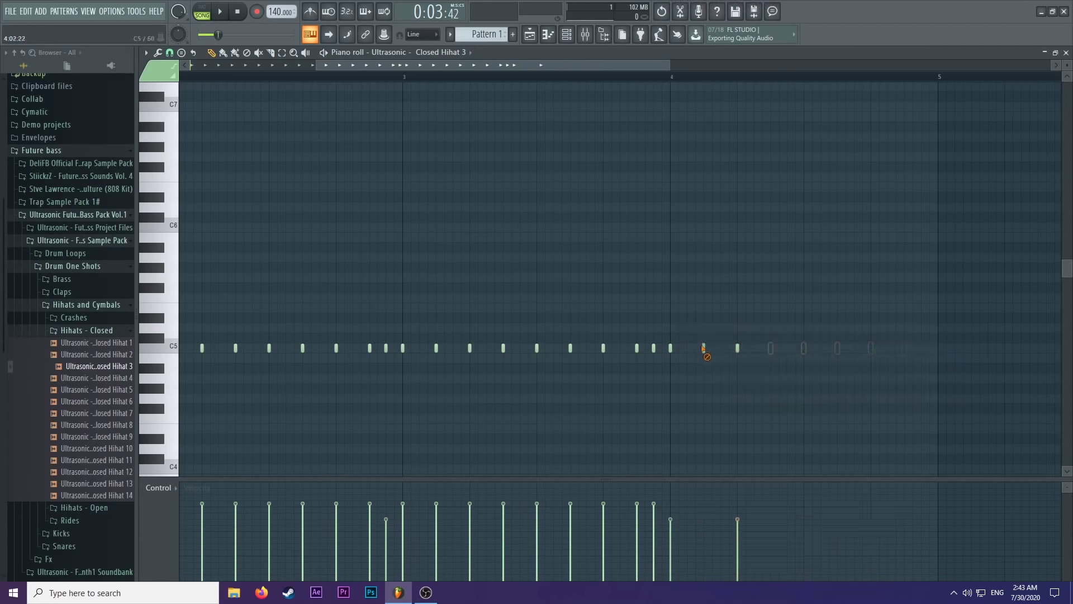
{"action": "left_click_drag", "start_coordinate": [714, 343], "coordinate": [671, 350]}
{"action": "scroll", "coordinate": [670, 349], "scroll_direction": "down", "scroll_amount": 3}
Play the edited four-bar hi-hat pattern with the beat and deselect the copied notes.
{"action": "key", "text": "space"}
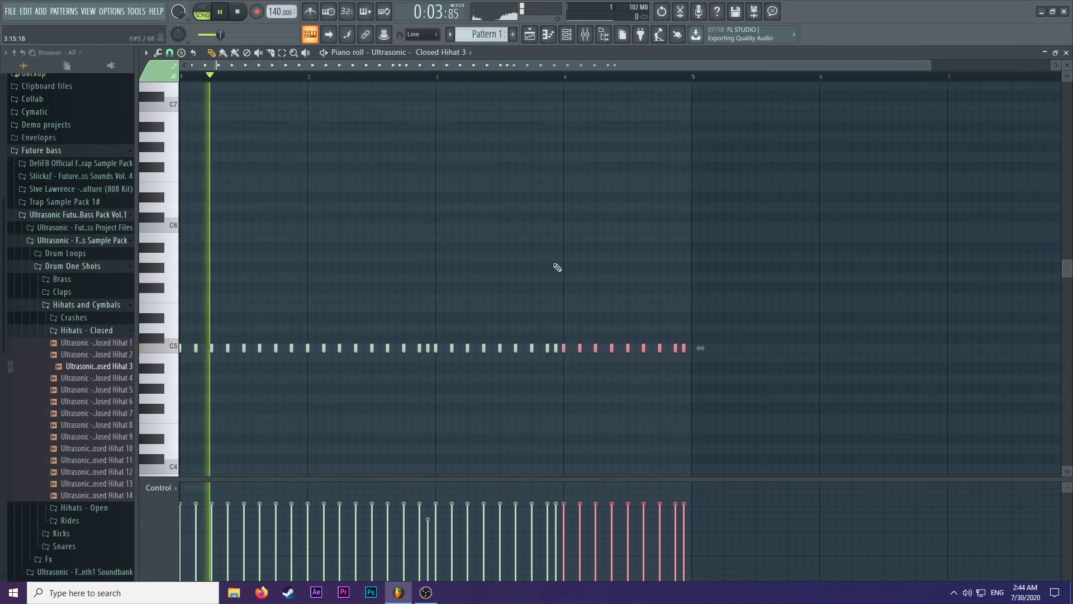
{"action": "key", "text": "ctrl+d"}
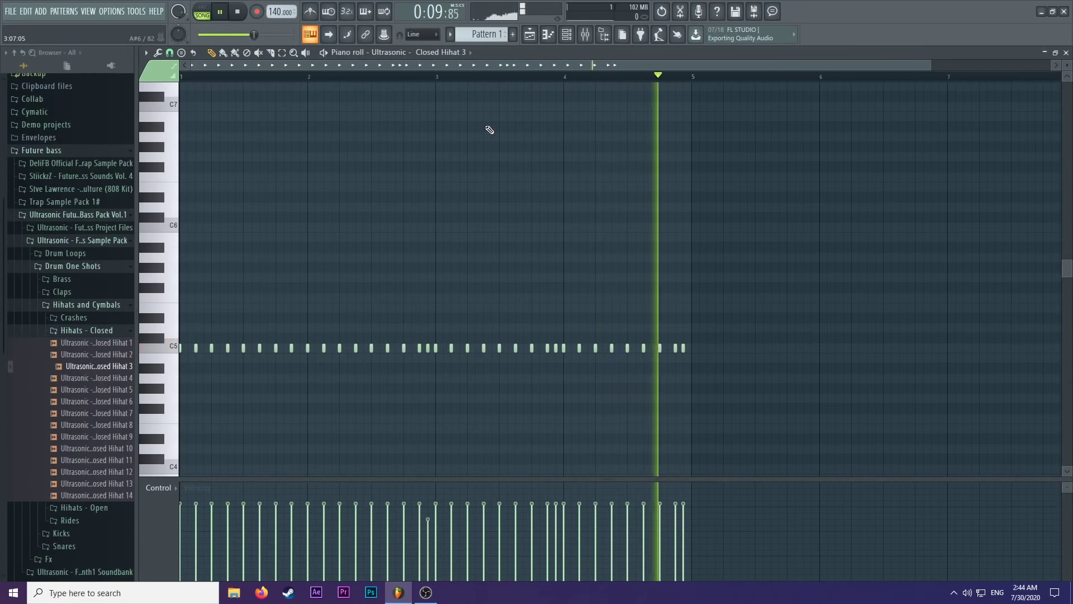
{"action": "key", "text": "space"}
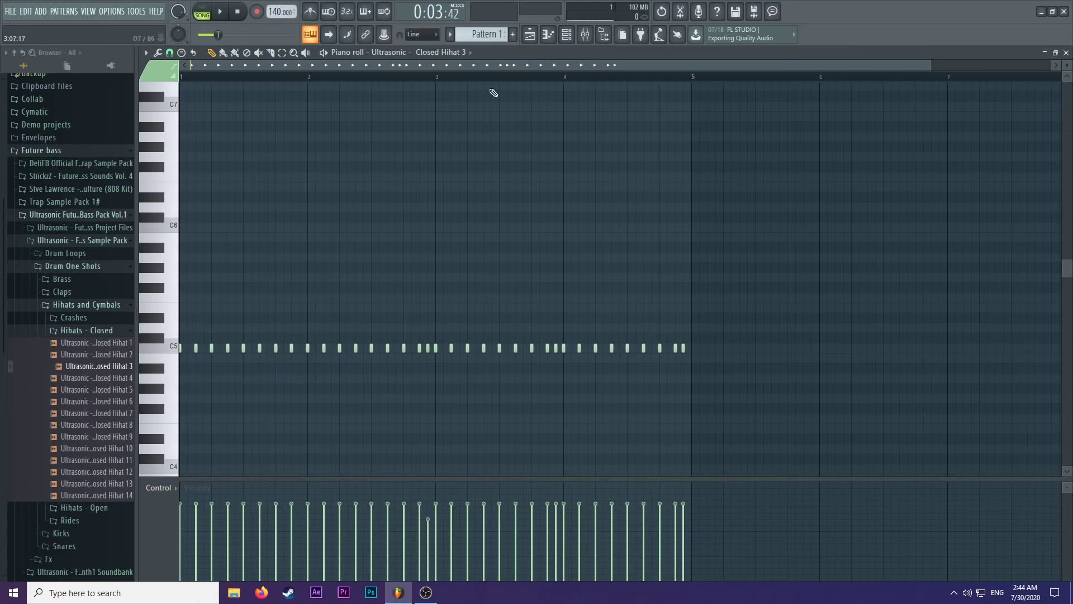
Look over the note properties and channel controls offered for the piano roll's control lane.
{"action": "left_click", "coordinate": [176, 488]}
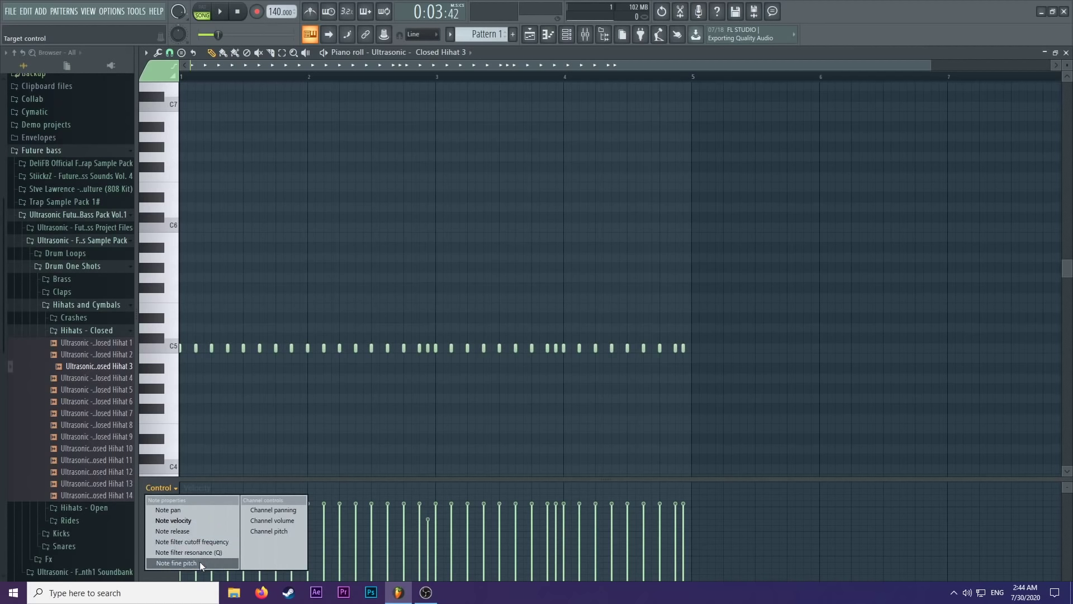
{"action": "left_click", "coordinate": [342, 213]}
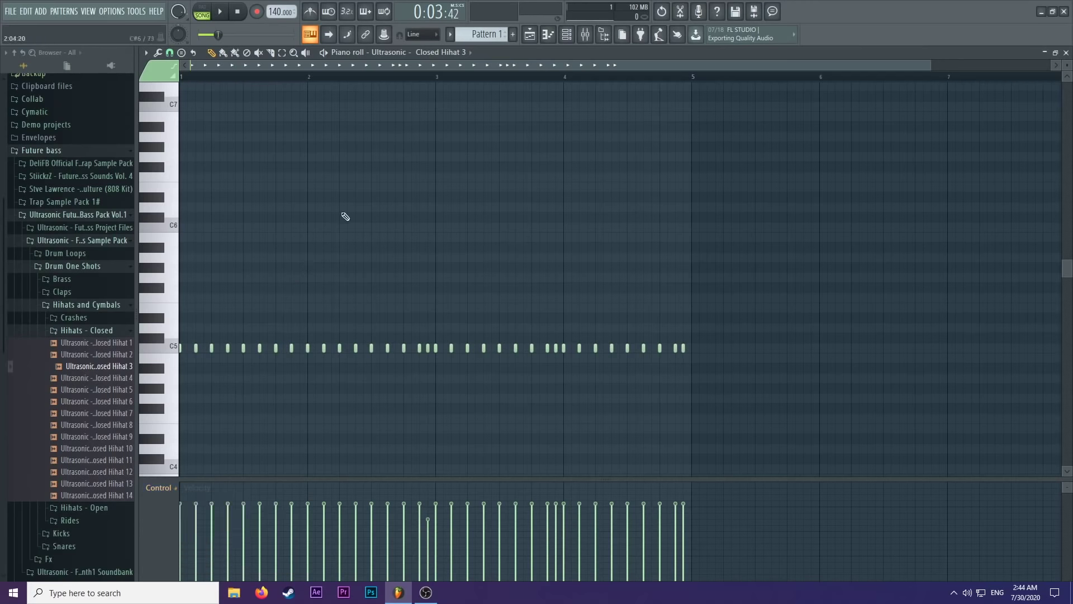
{"action": "left_click", "coordinate": [172, 490]}
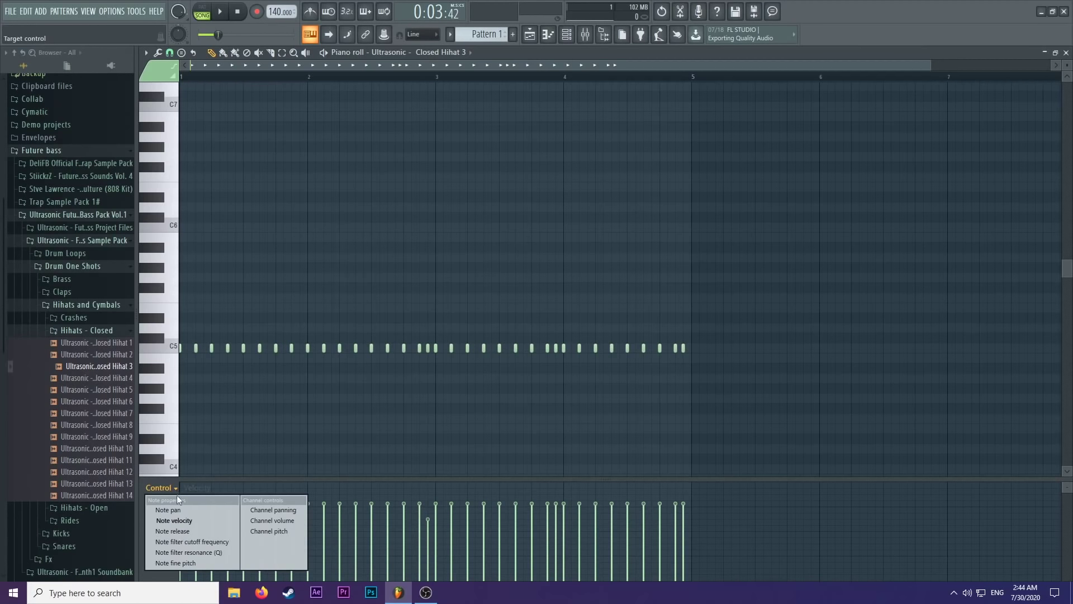
{"action": "left_click", "coordinate": [508, 76]}
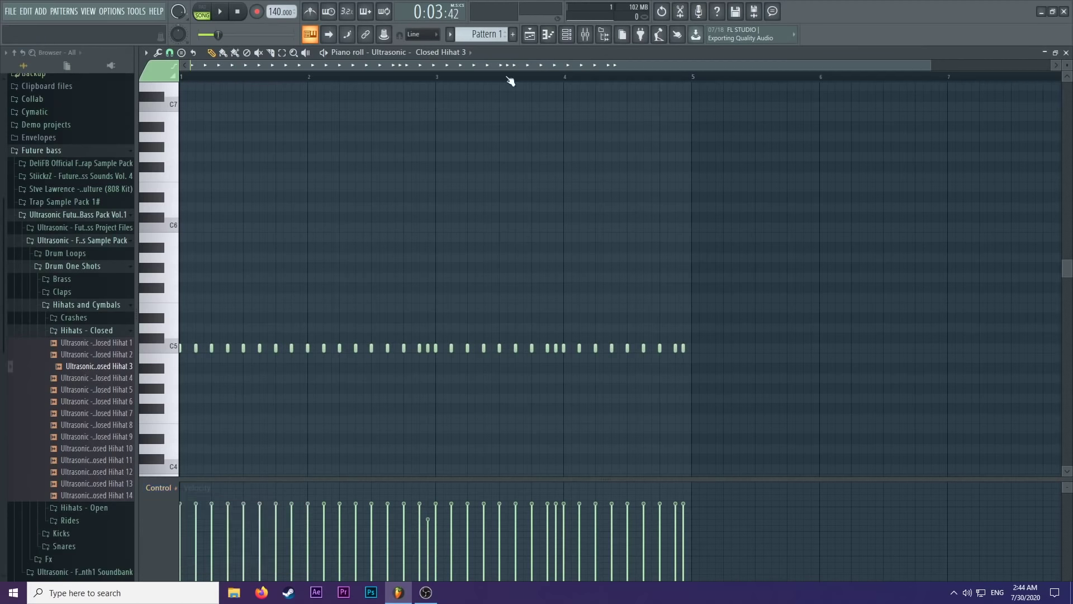
Select all hi-hat notes, lower their velocities to about 40%, and play the pattern on its own.
{"action": "key", "text": "ctrl+a"}
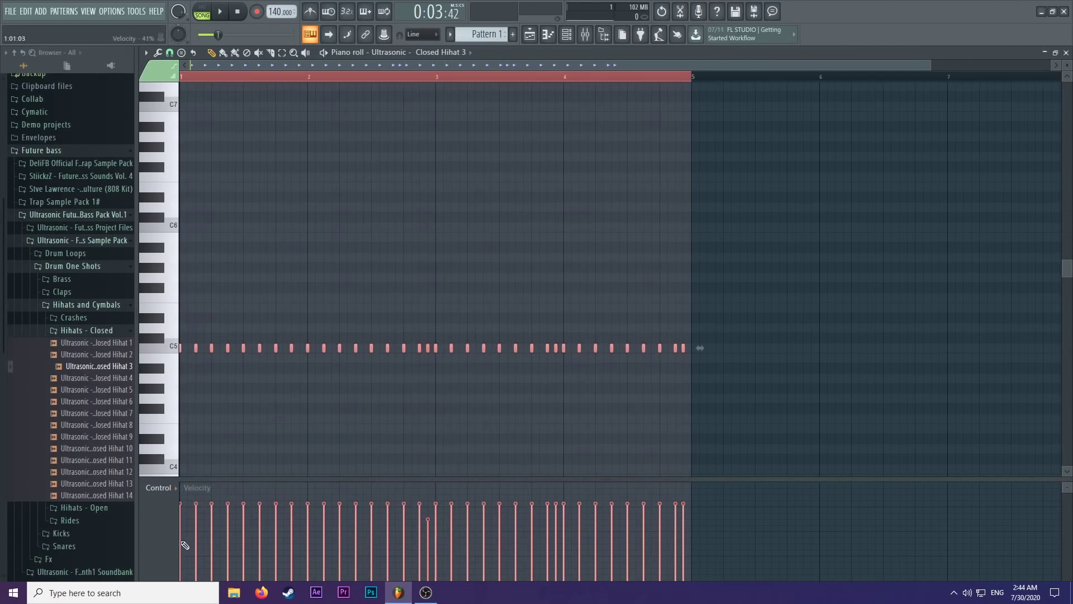
{"action": "mouse_move", "coordinate": [185, 544]}
{"action": "left_mouse_down"}
{"action": "mouse_move", "coordinate": [400, 555]}
{"action": "mouse_move", "coordinate": [678, 545]}
{"action": "left_mouse_up"}
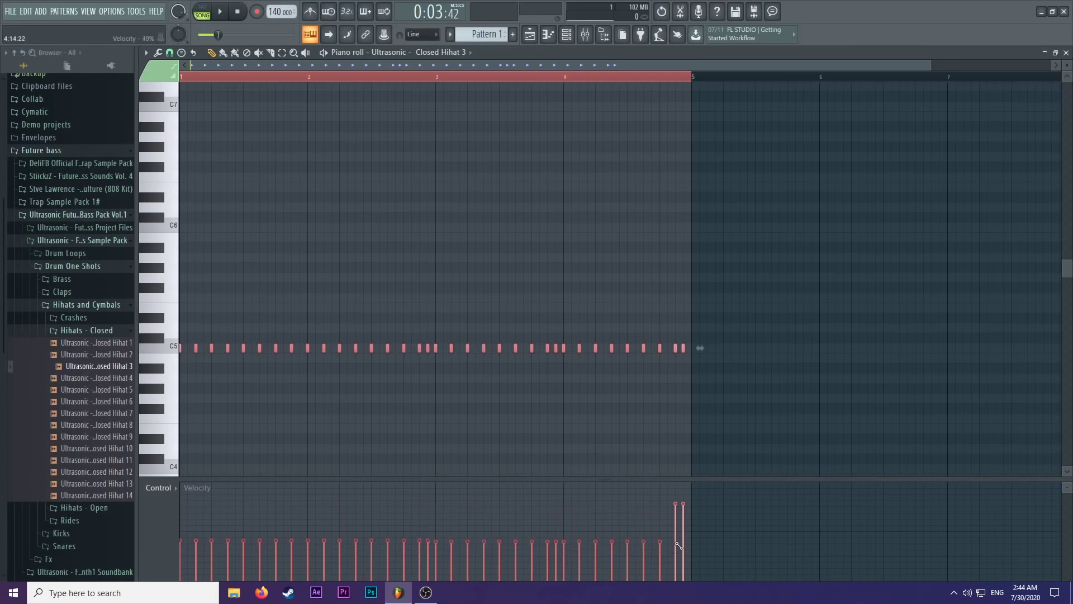
{"action": "left_click", "coordinate": [324, 53]}
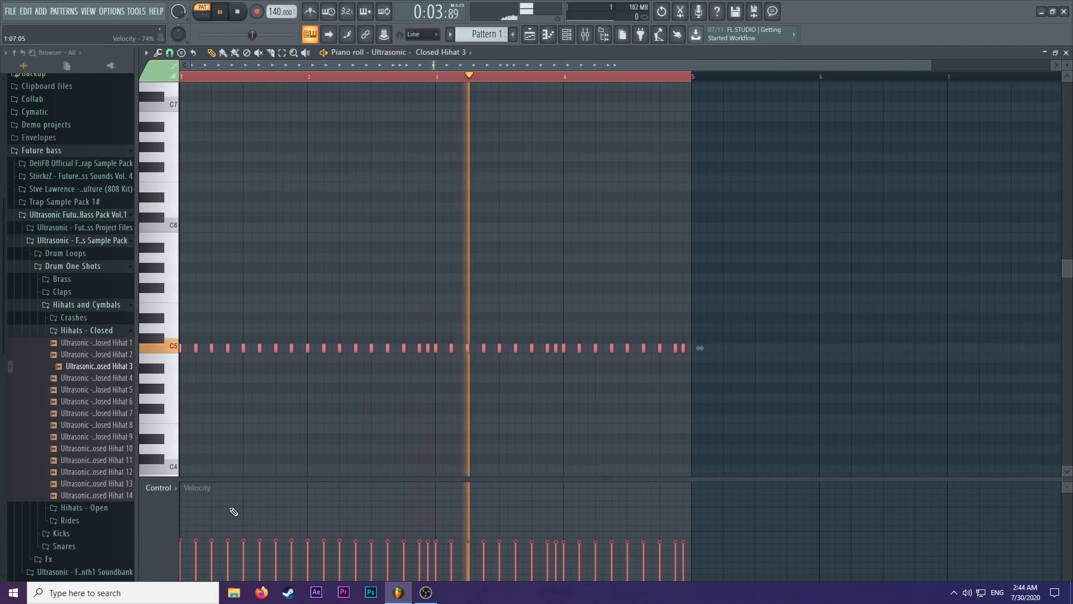
{"action": "key", "text": "space"}
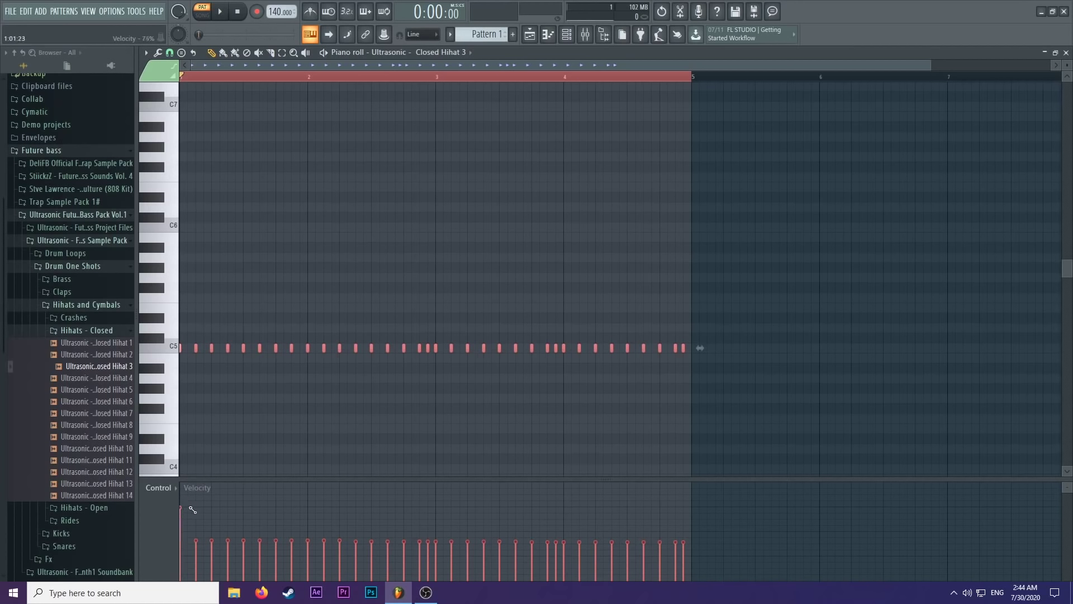
Raise the velocities of all hi-hat notes to an even level of about 75% and play the pattern.
{"action": "mouse_move", "coordinate": [192, 509]}
{"action": "left_mouse_down"}
{"action": "mouse_move", "coordinate": [595, 500]}
{"action": "mouse_move", "coordinate": [735, 514]}
{"action": "left_mouse_up"}
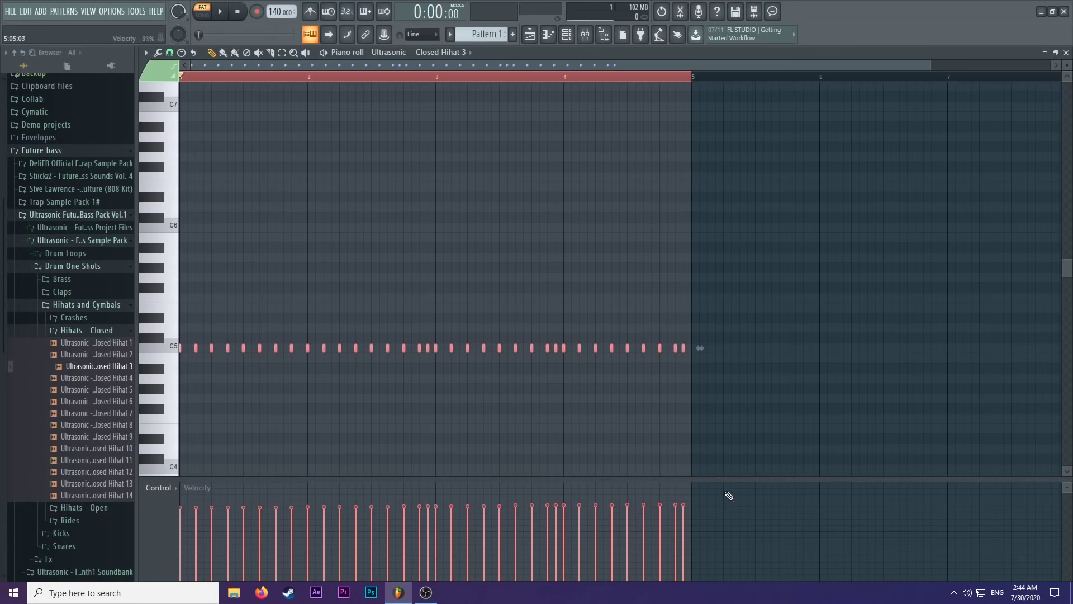
{"action": "key", "text": "space"}
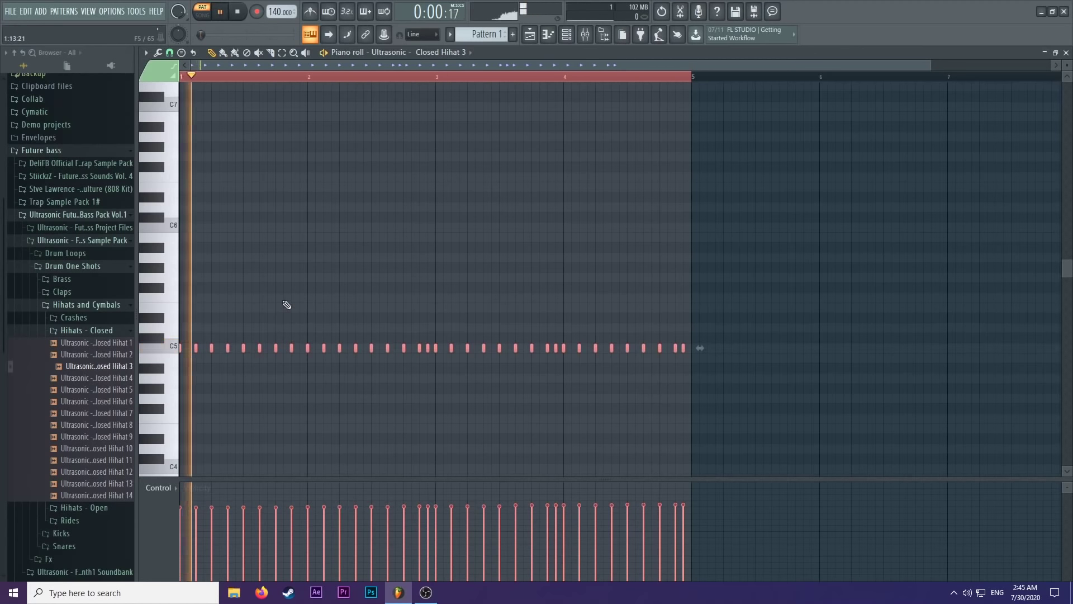
{"action": "key", "text": "space"}
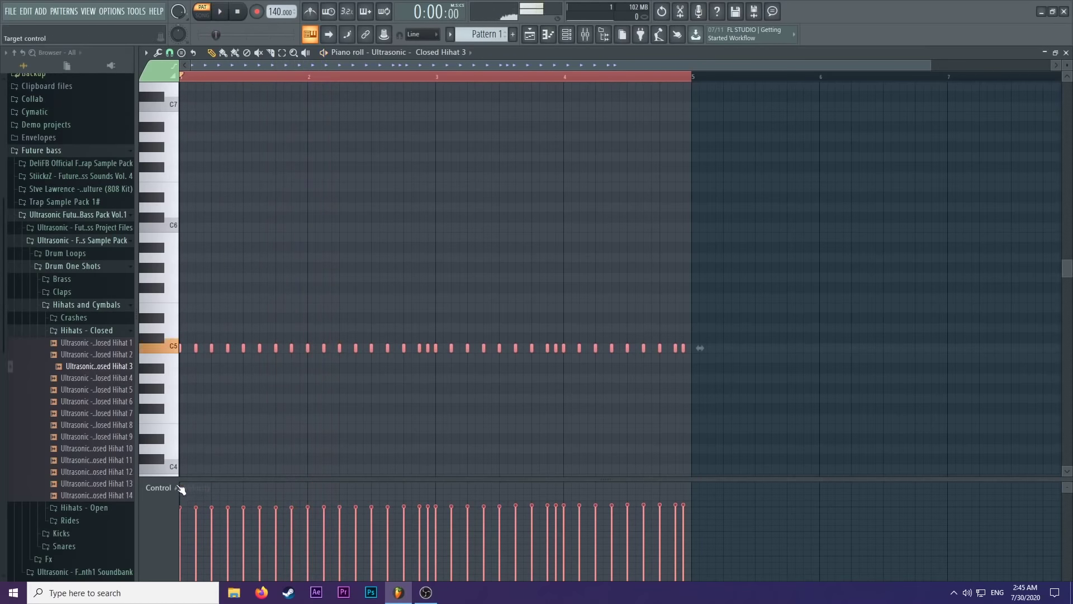
Show the note pan values, draw a curve swinging right and back to the left across the four bars, and play it.
{"action": "left_click", "coordinate": [179, 488]}
{"action": "left_click", "coordinate": [183, 509]}
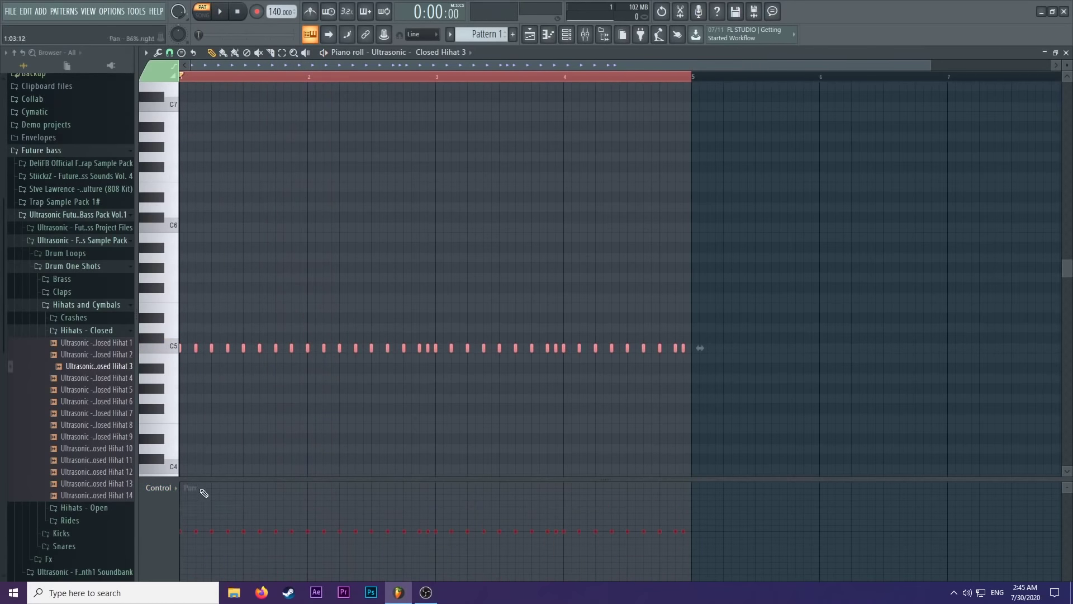
{"action": "mouse_move", "coordinate": [202, 525]}
{"action": "left_mouse_down"}
{"action": "mouse_move", "coordinate": [326, 482]}
{"action": "mouse_move", "coordinate": [451, 582]}
{"action": "mouse_move", "coordinate": [687, 545]}
{"action": "left_mouse_up"}
{"action": "key", "text": "space"}
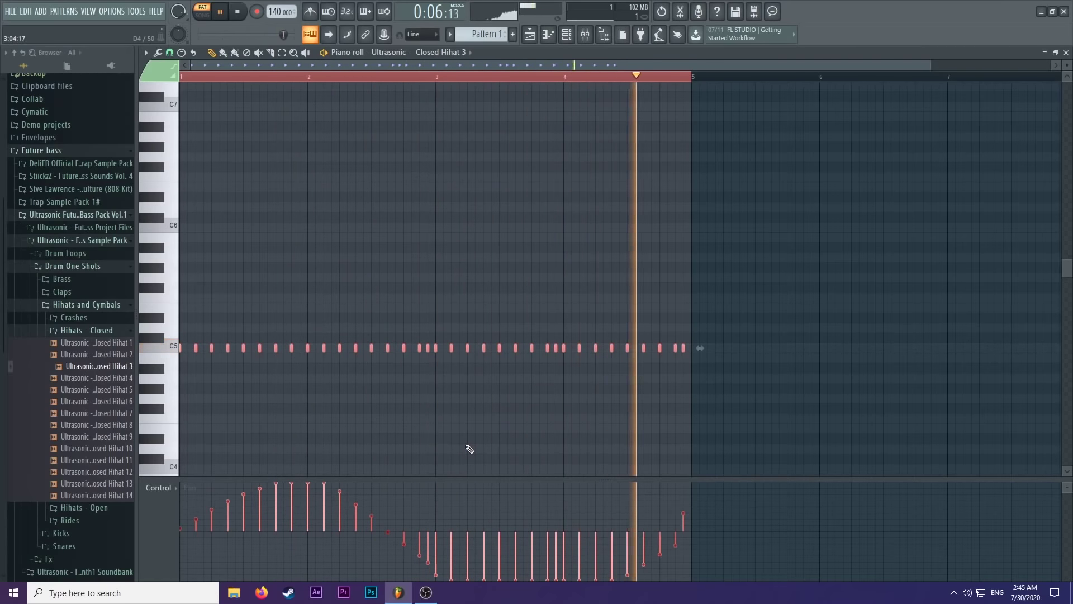
{"action": "key", "text": "space"}
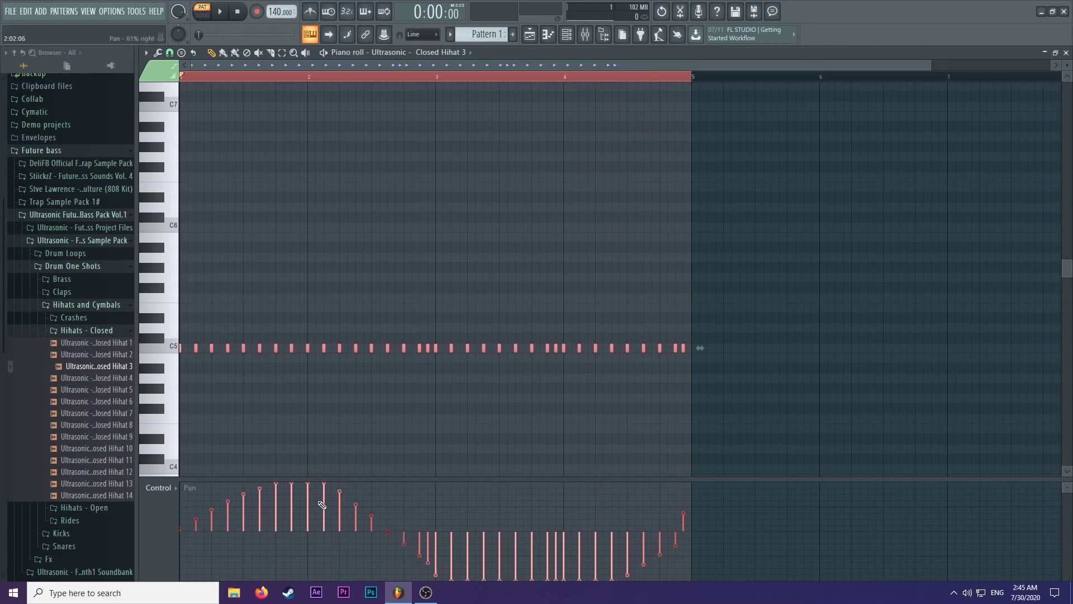
Redraw the pan of all hi-hat notes close to centre and play the pattern.
{"action": "left_click", "coordinate": [180, 534]}
{"action": "left_click_drag", "start_coordinate": [270, 535], "coordinate": [697, 528]}
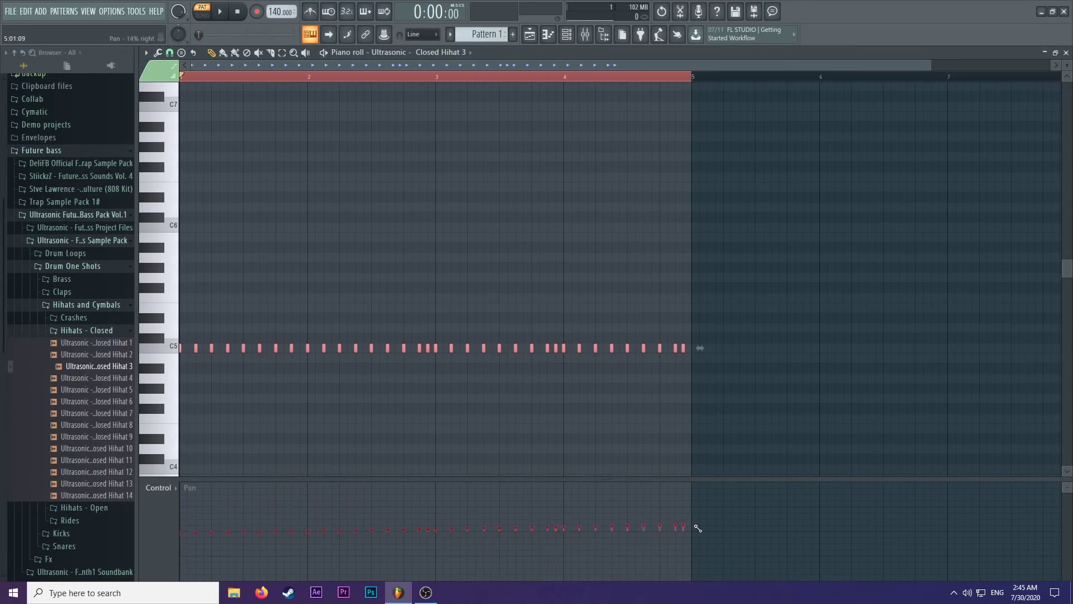
{"action": "key", "text": "space"}
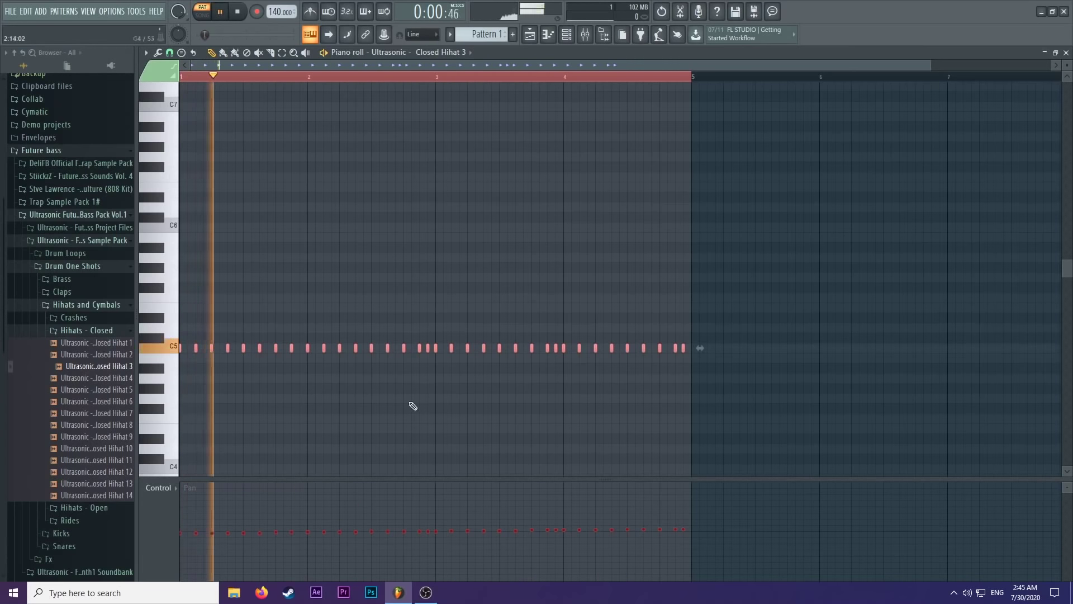
{"action": "scroll", "coordinate": [371, 400], "scroll_direction": "down", "scroll_amount": 1}
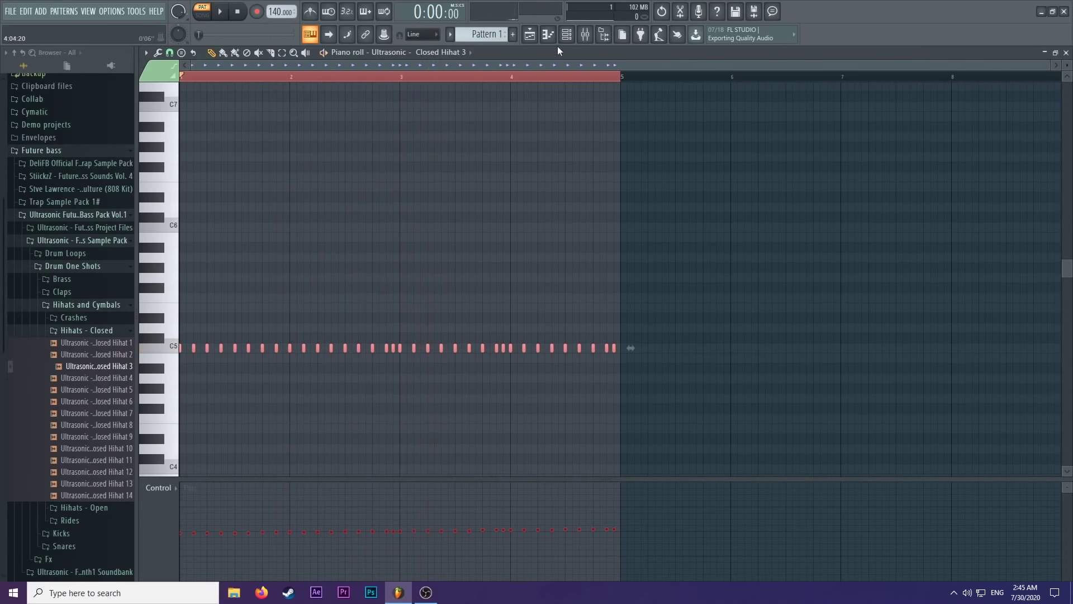
Assign the Closed Hihat 3 channel to mixer track 4 from the channel rack.
{"action": "left_click", "coordinate": [566, 34]}
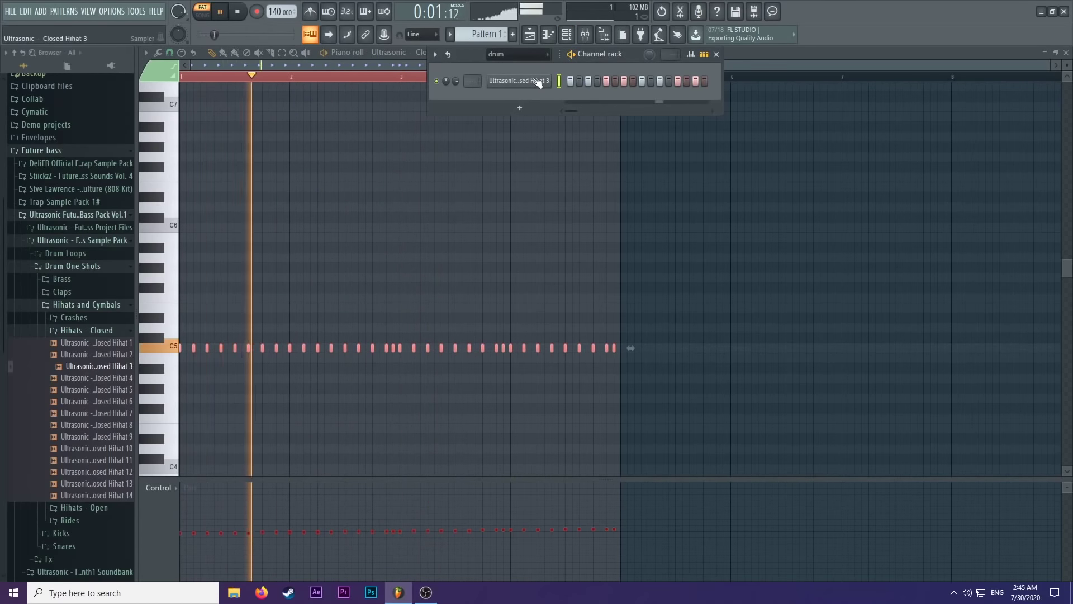
{"action": "key", "text": "space"}
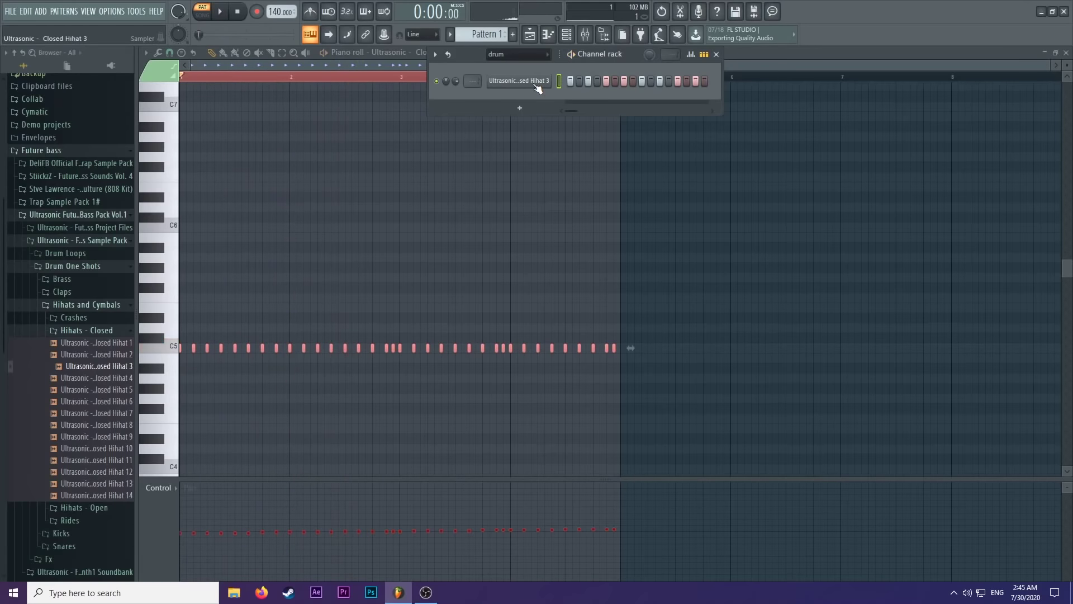
{"action": "left_click", "coordinate": [585, 34]}
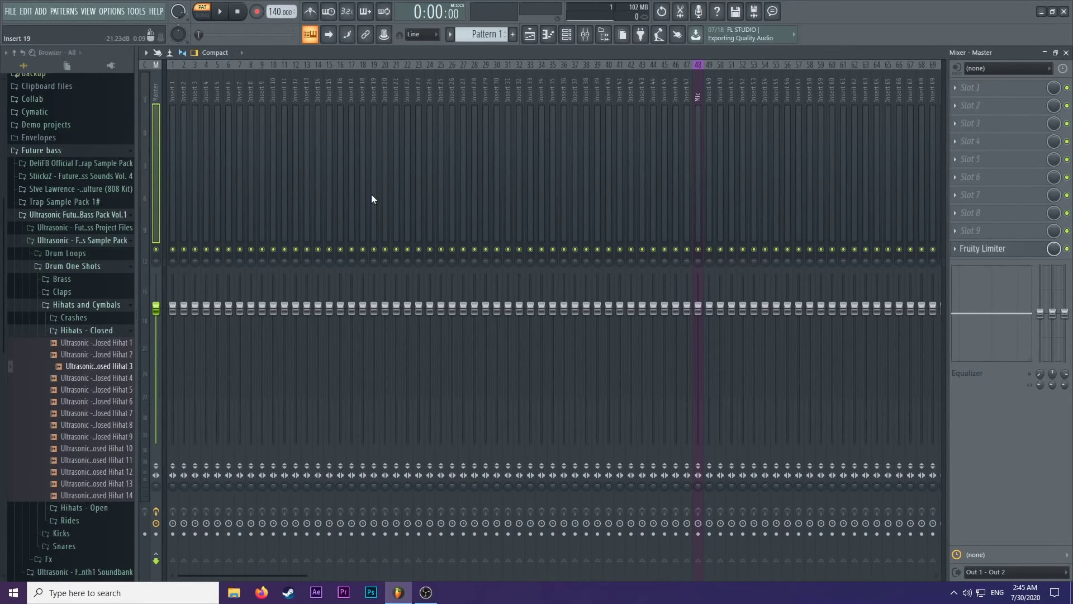
{"action": "left_click", "coordinate": [307, 128]}
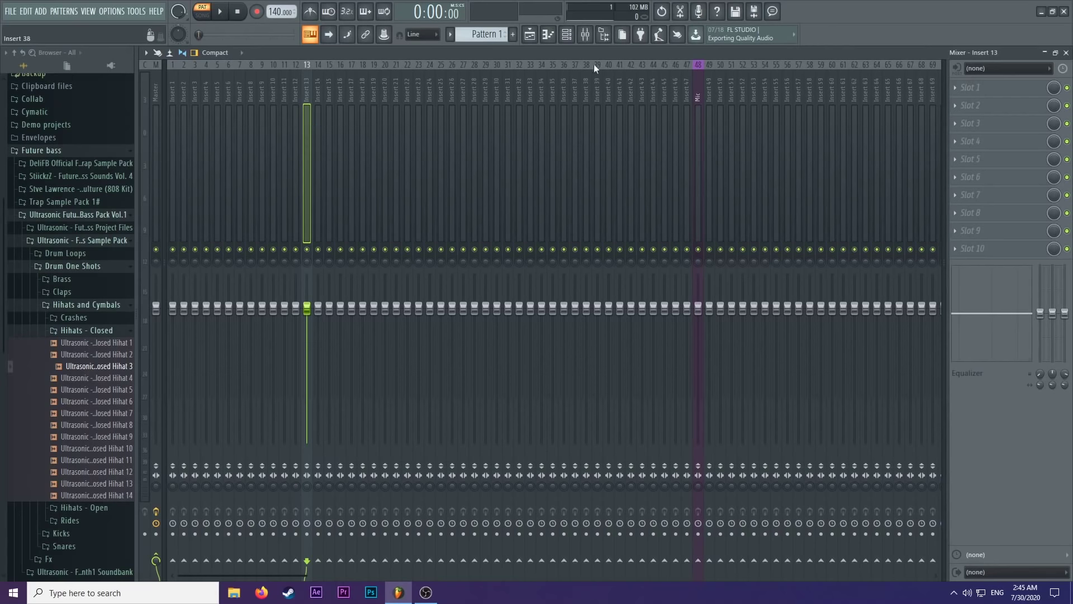
{"action": "left_click", "coordinate": [566, 34]}
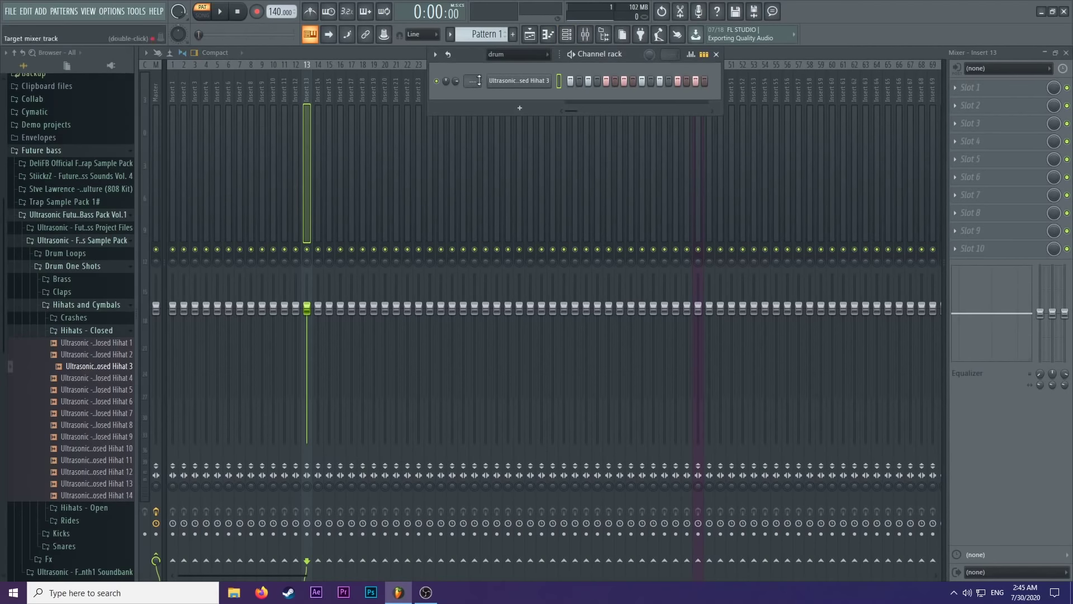
{"action": "left_click_drag", "start_coordinate": [472, 80], "coordinate": [473, 77]}
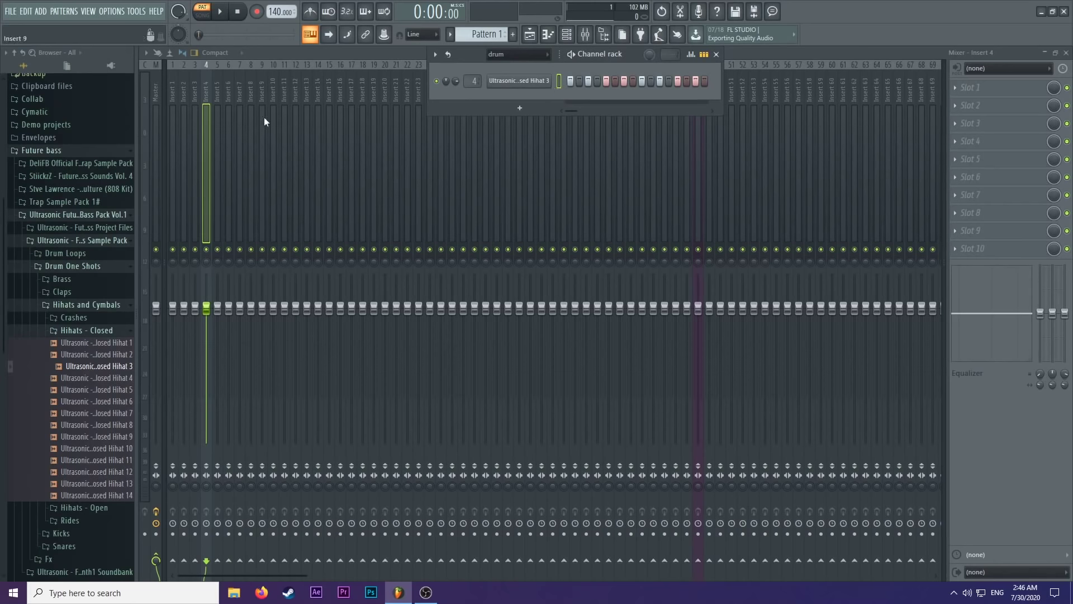
Link the Closed Hihat 3 channel to mixer track 6 and play the pattern to check the routing in the mixer and channel rack.
{"action": "left_click", "coordinate": [225, 120]}
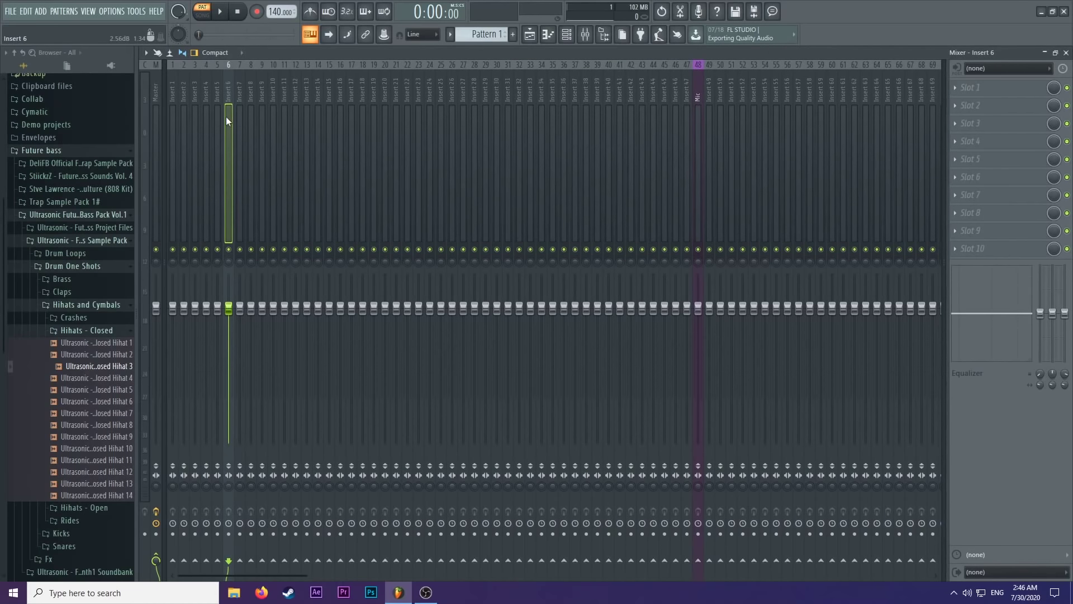
{"action": "key", "text": "ctrl+l"}
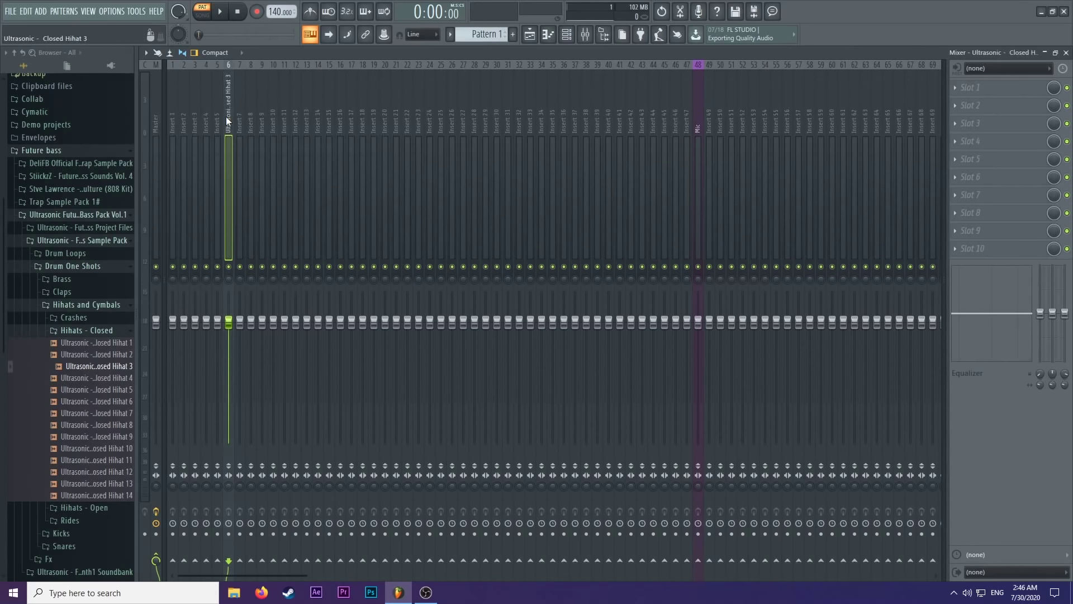
{"action": "key", "text": "space"}
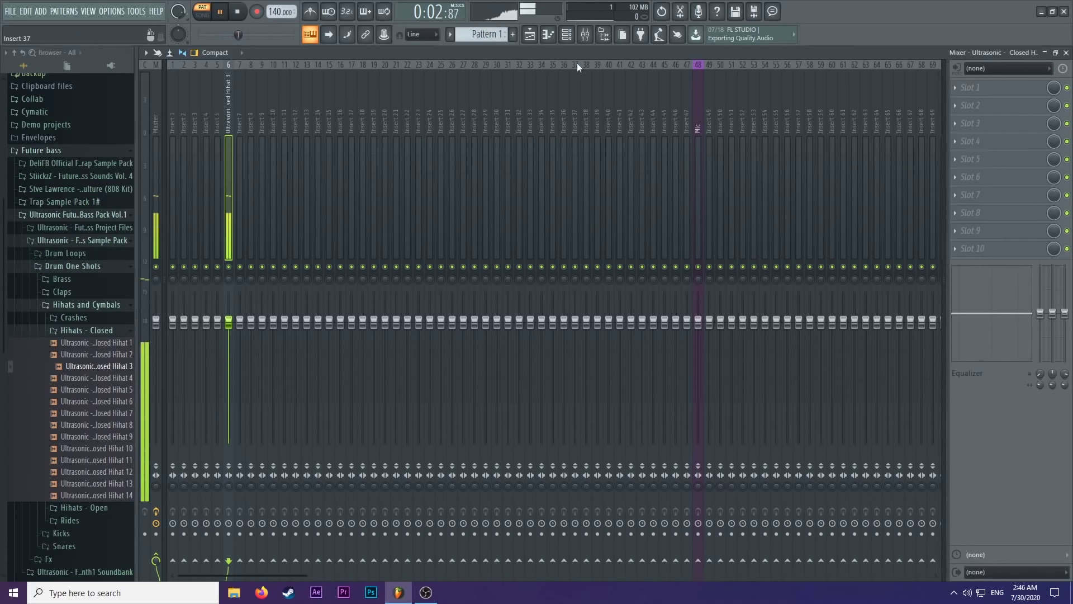
{"action": "key", "text": "space"}
{"action": "left_click", "coordinate": [566, 34]}
{"action": "key", "text": "space"}
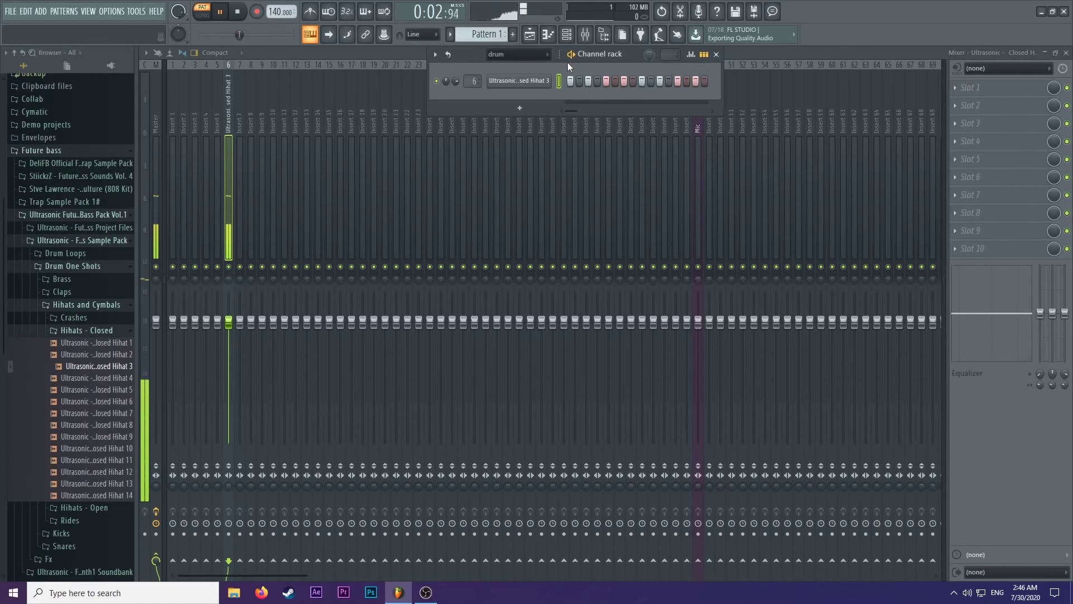
{"action": "key", "text": "space"}
{"action": "left_click", "coordinate": [814, 54]}
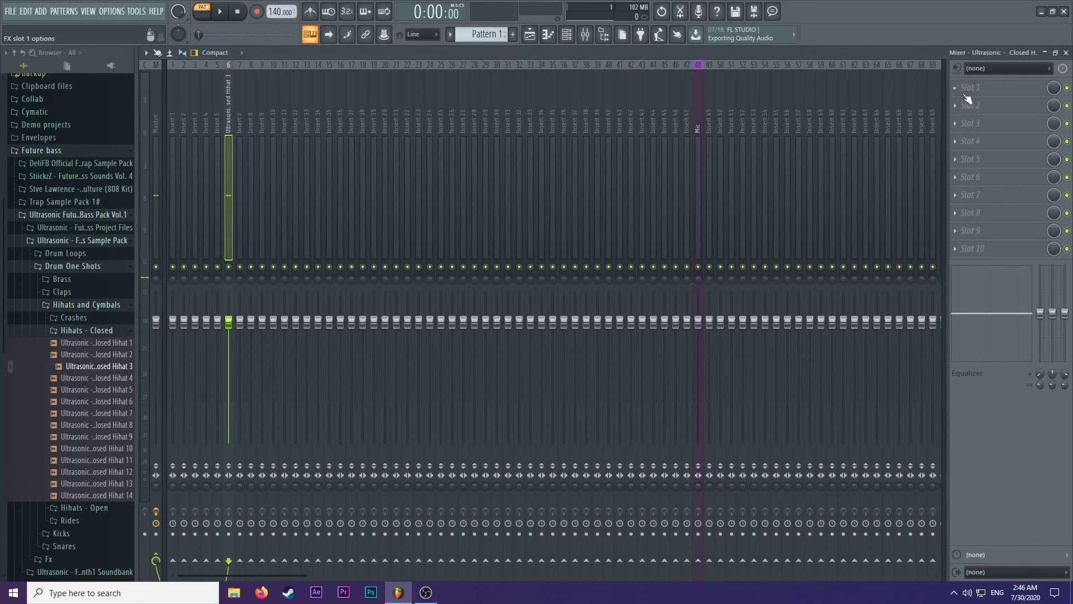
Add Fruity Parametric EQ 2 to the first effect slot of the Closed Hihat 3 mixer track and play the pattern.
{"action": "left_click", "coordinate": [967, 90]}
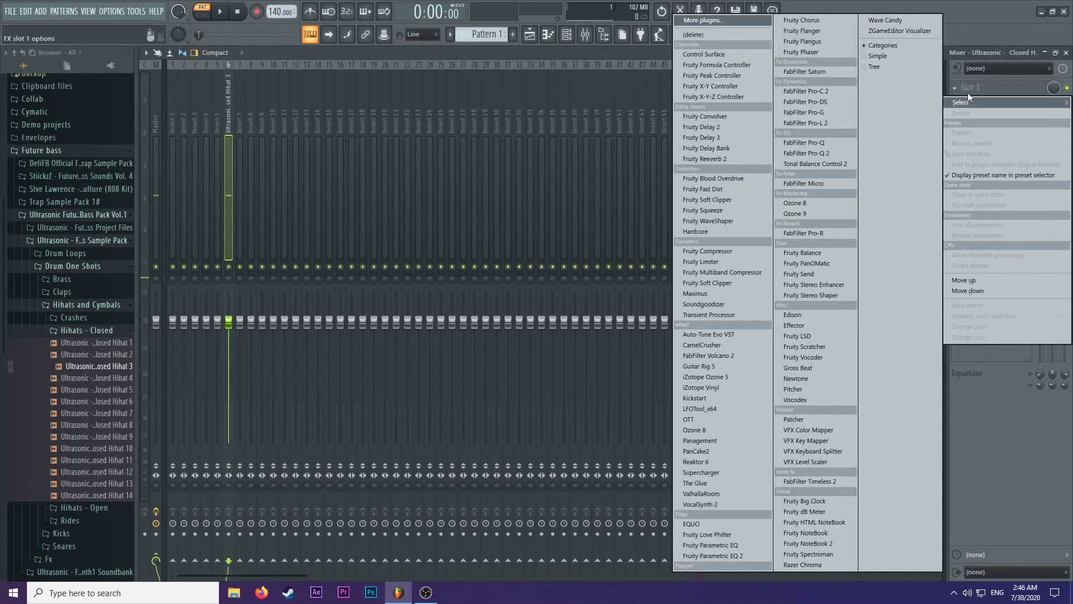
{"action": "left_click", "coordinate": [740, 556]}
{"action": "key", "text": "space"}
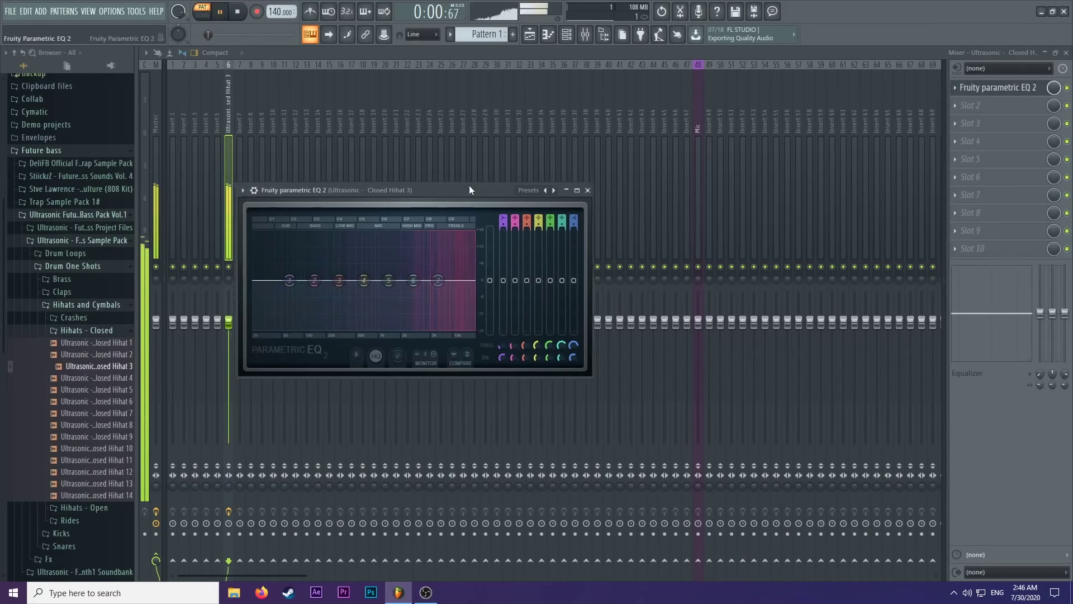
{"action": "left_click_drag", "start_coordinate": [468, 192], "coordinate": [530, 158]}
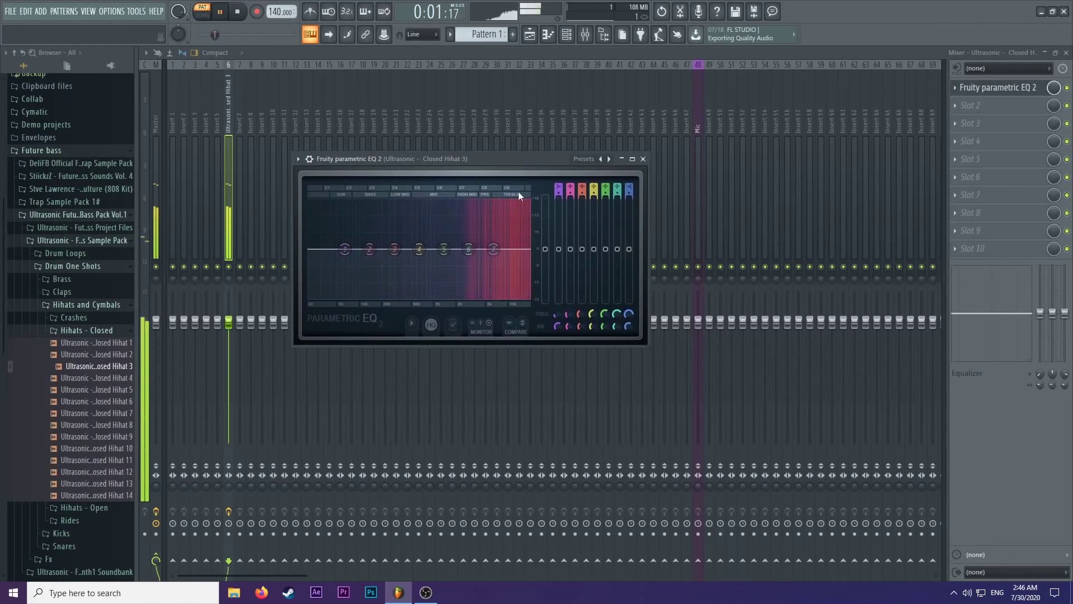
Turn the hi-hat EQ's band 1 into a high-pass filter with its cutoff swept up into the treble range, and stop playback.
{"action": "right_click", "coordinate": [348, 251]}
{"action": "mouse_move", "coordinate": [368, 278]}
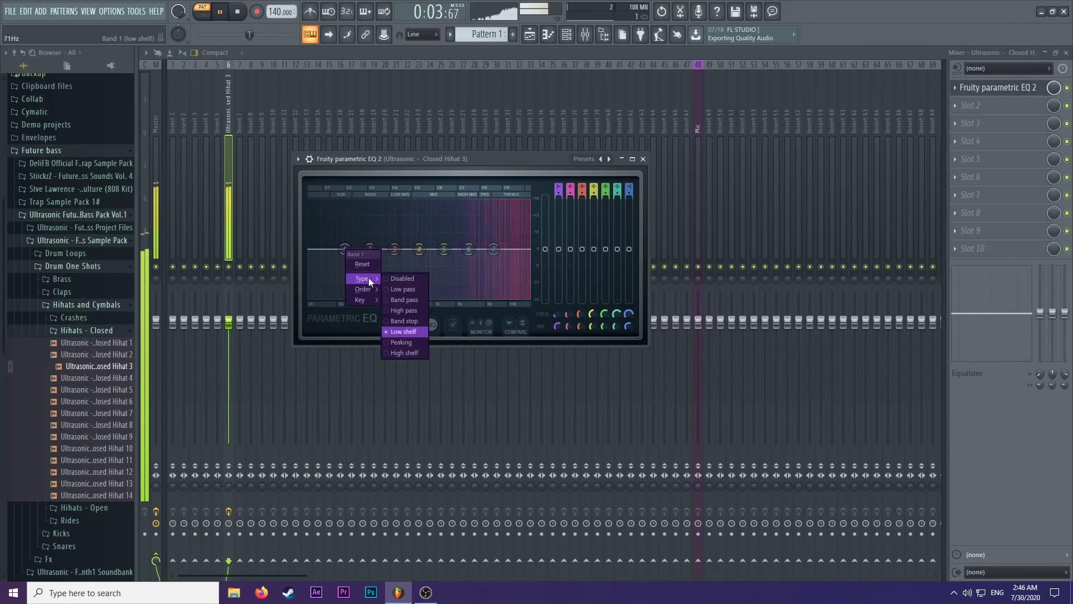
{"action": "left_click", "coordinate": [400, 309]}
{"action": "left_click_drag", "start_coordinate": [344, 249], "coordinate": [512, 258]}
{"action": "left_click", "coordinate": [643, 159]}
{"action": "key", "text": "space"}
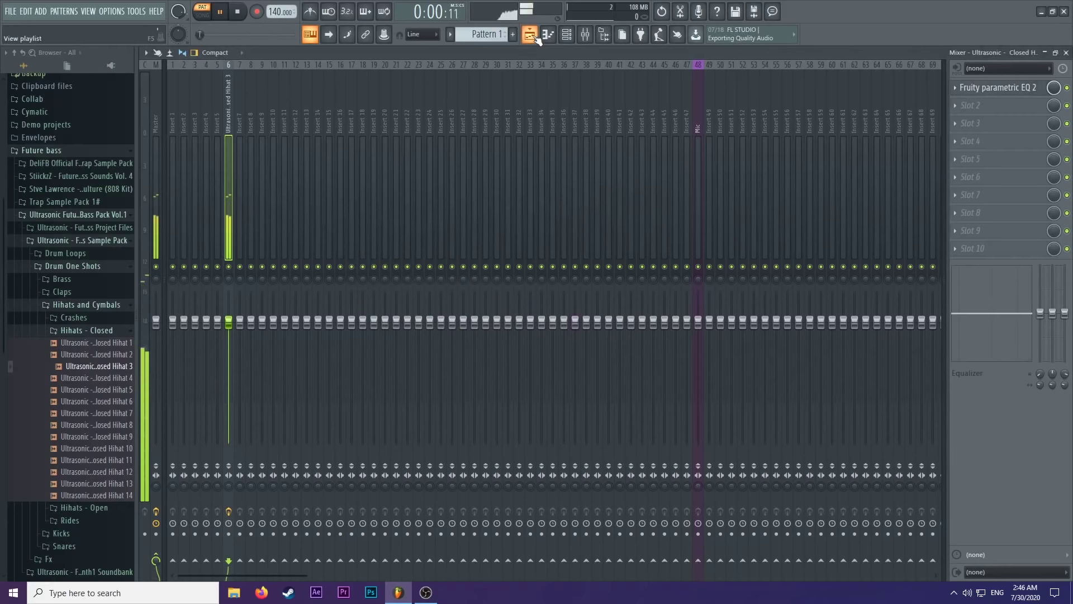
Check the Kick 7 sample settings from the playlist and play the arrangement from bar 3.
{"action": "key", "text": "F5"}
{"action": "scroll", "coordinate": [421, 129], "scroll_direction": "down", "scroll_amount": 5}
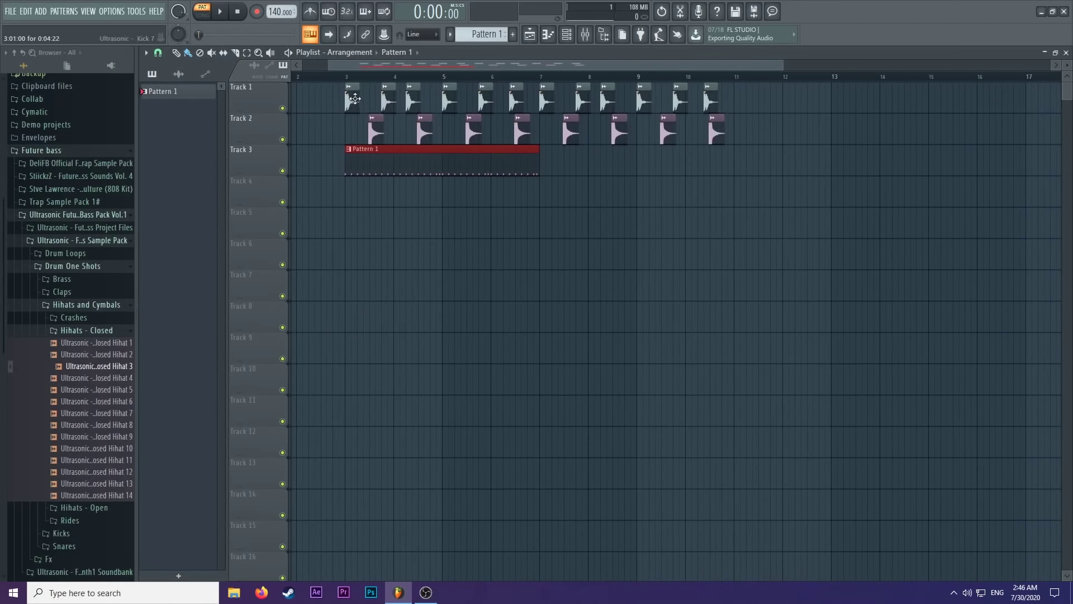
{"action": "double_click", "coordinate": [355, 105]}
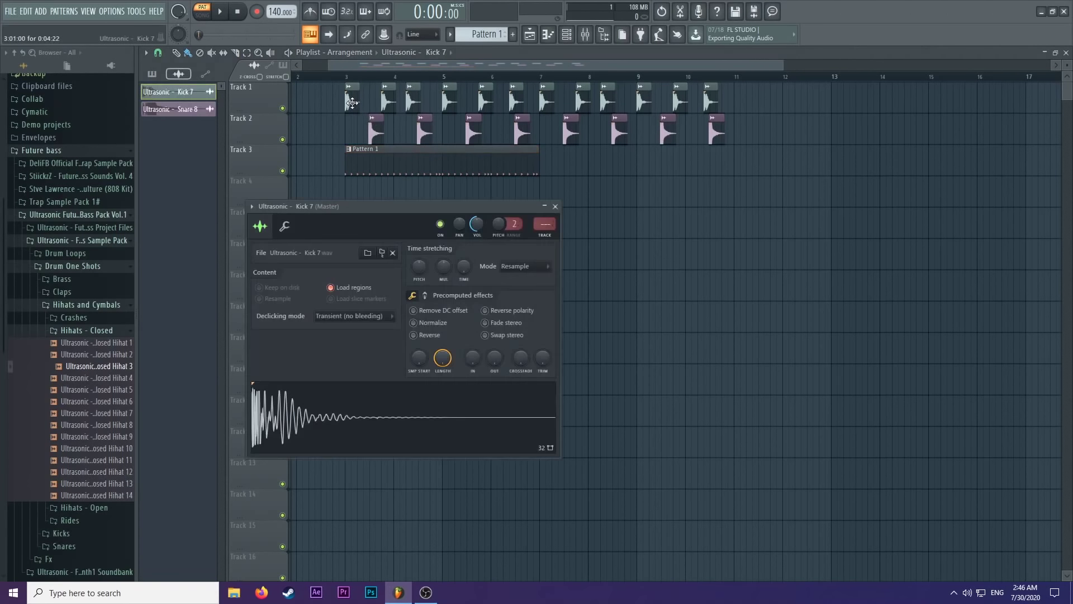
{"action": "left_click", "coordinate": [555, 206]}
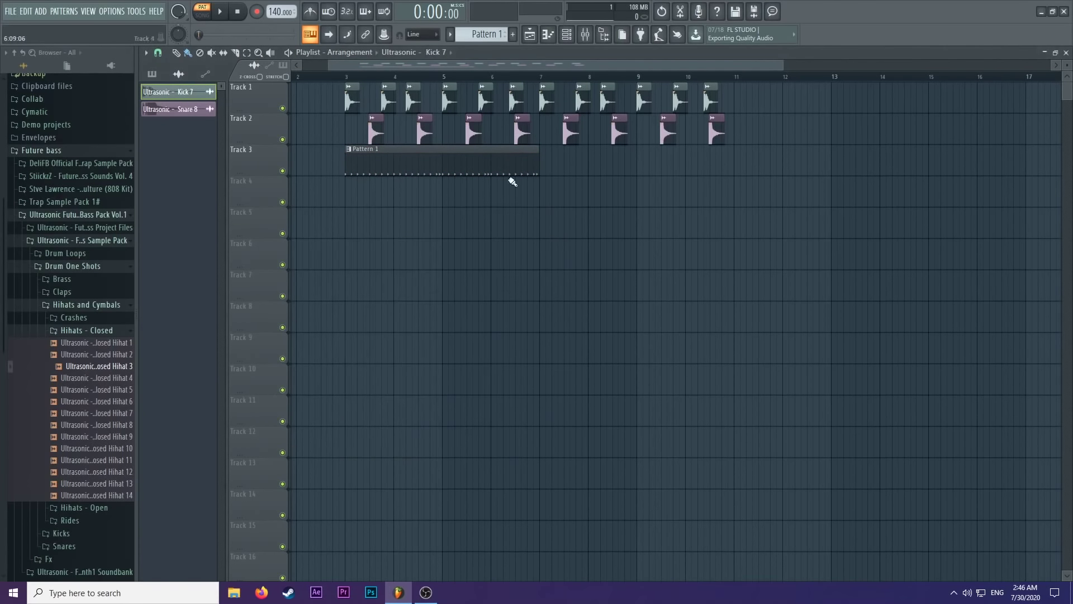
{"action": "left_click", "coordinate": [347, 77]}
{"action": "key", "text": "space"}
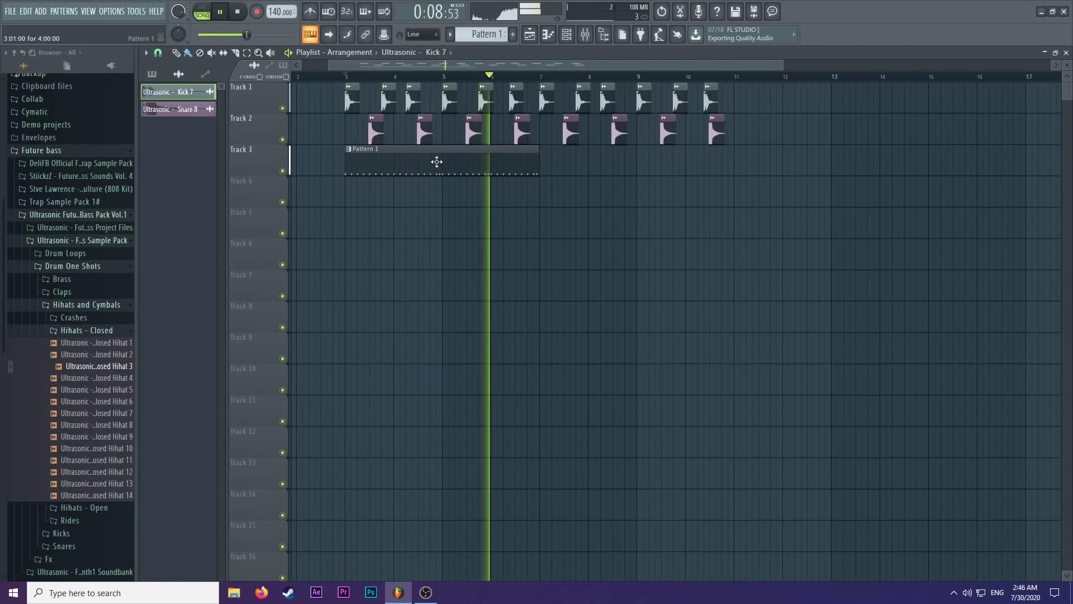
{"action": "key", "text": "space"}
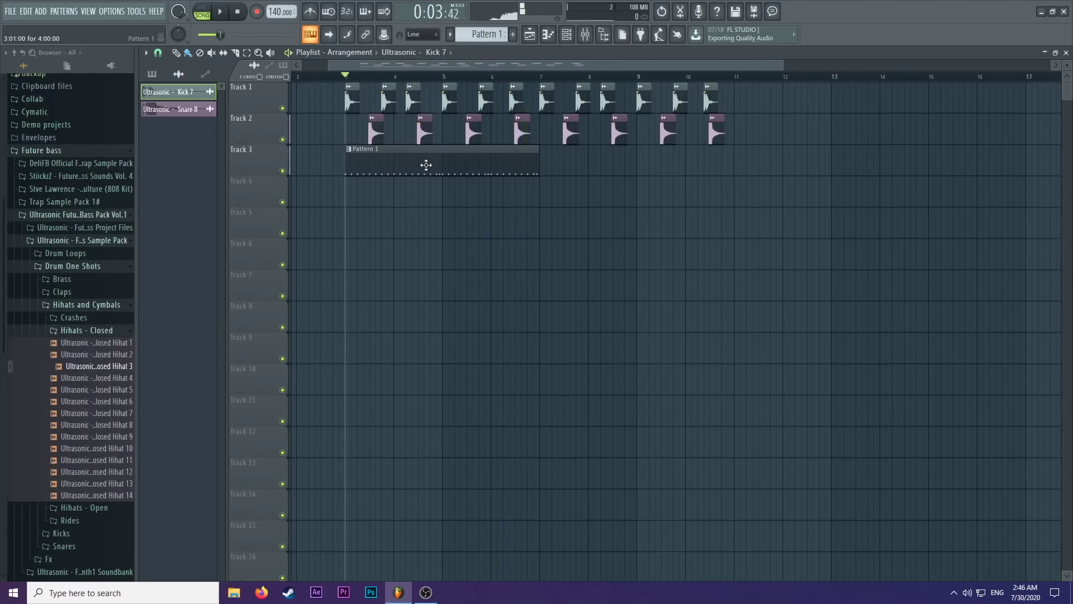
Duplicate the four bars of hi-hat notes into bars 5 to 8 of Pattern 1 and play the arrangement briefly.
{"action": "double_click", "coordinate": [388, 161]}
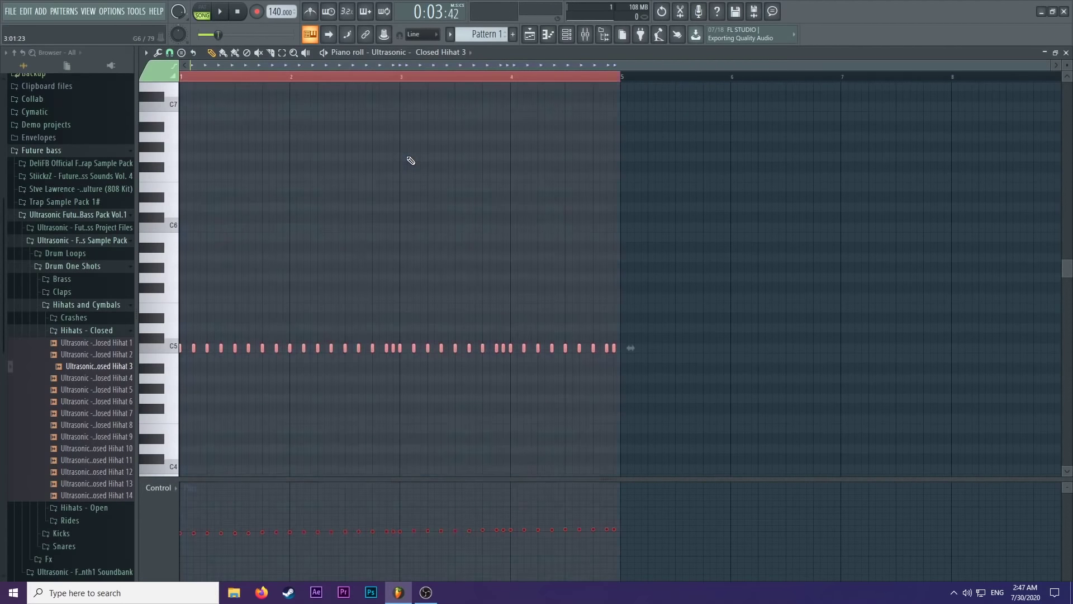
{"action": "key", "text": "ctrl+b"}
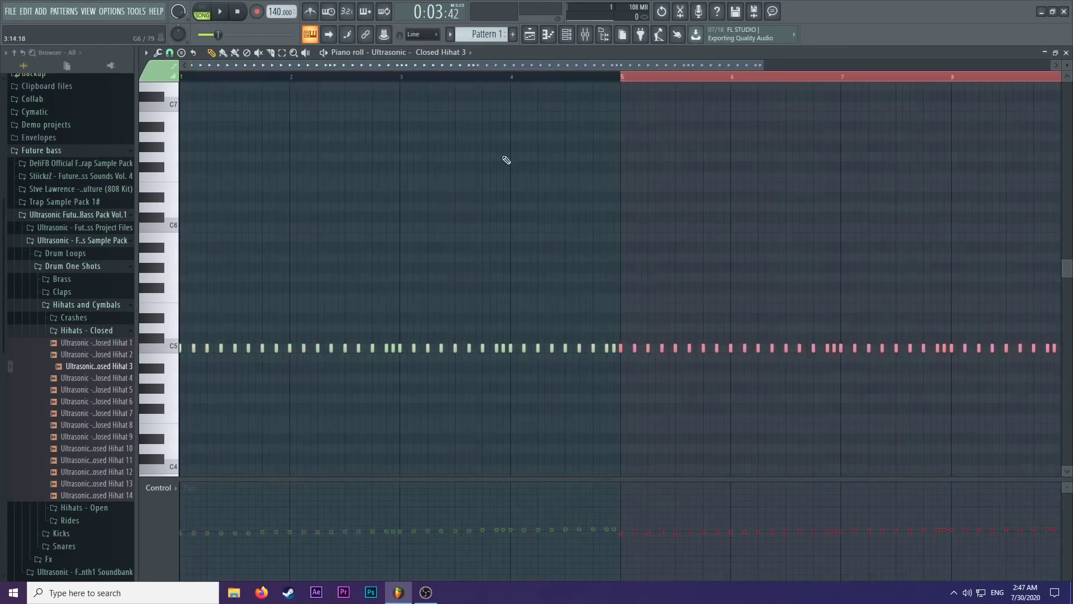
{"action": "left_click", "coordinate": [529, 35]}
{"action": "key", "text": "space"}
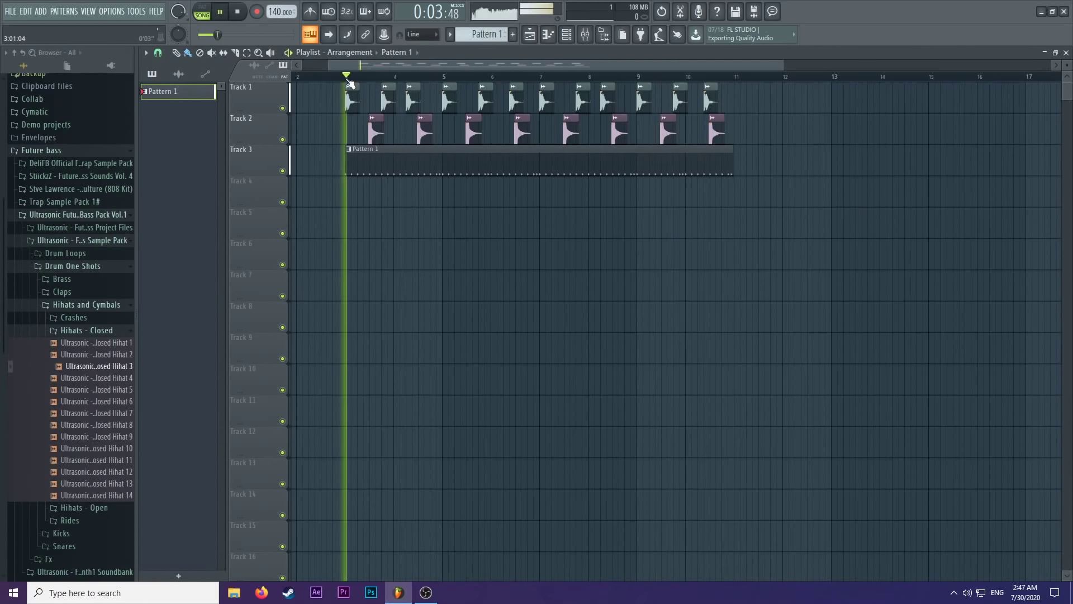
{"action": "key", "text": "space"}
Route the Kick 7 channel to mixer track 1 and the Snare 8 channel to mixer track 2.
{"action": "double_click", "coordinate": [348, 94]}
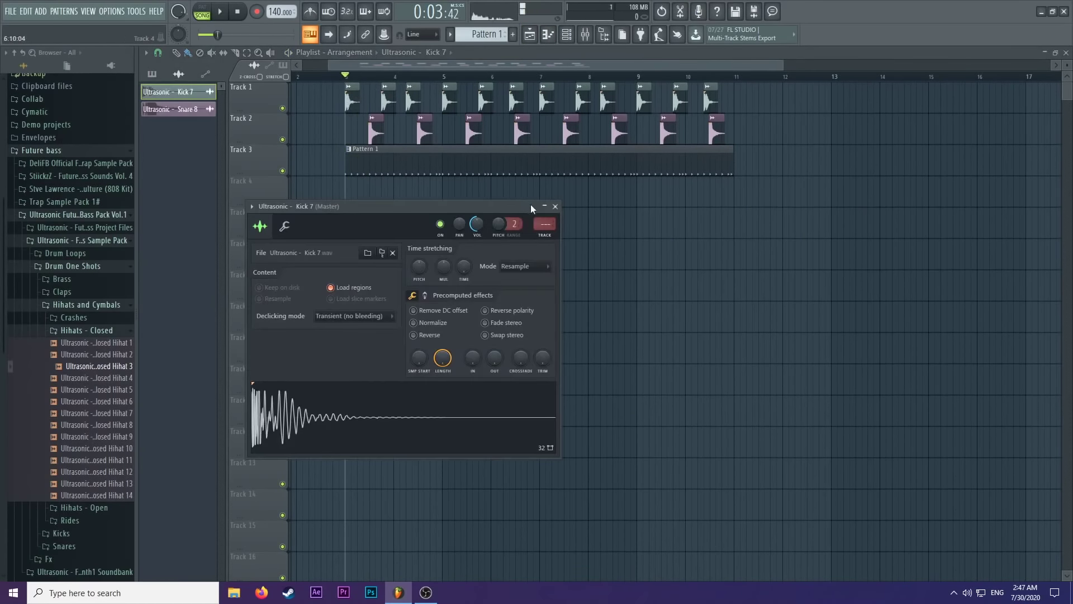
{"action": "double_click", "coordinate": [374, 132]}
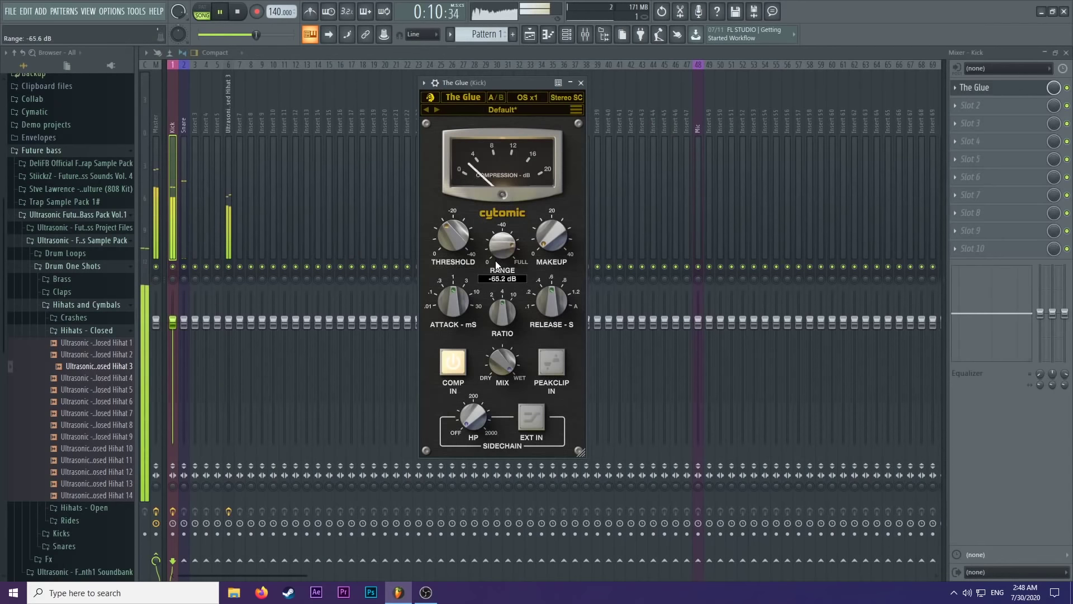
Adjust the threshold and makeup gain of The Glue compressor on the Kick mixer track while the arrangement plays.
{"action": "left_click_drag", "start_coordinate": [495, 260], "coordinate": [437, 329]}
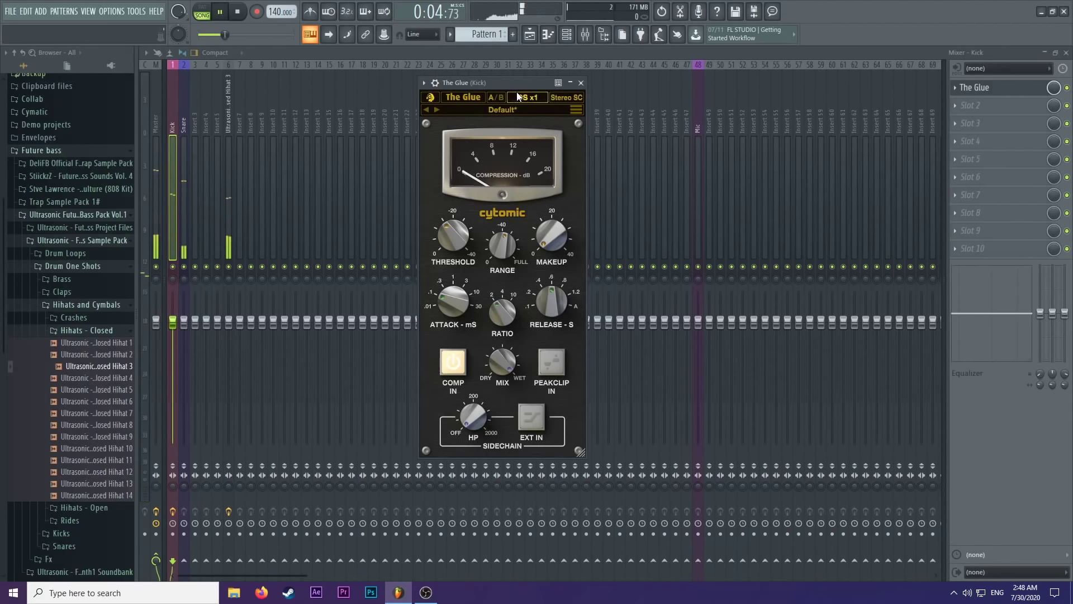
{"action": "mouse_move", "coordinate": [457, 235]}
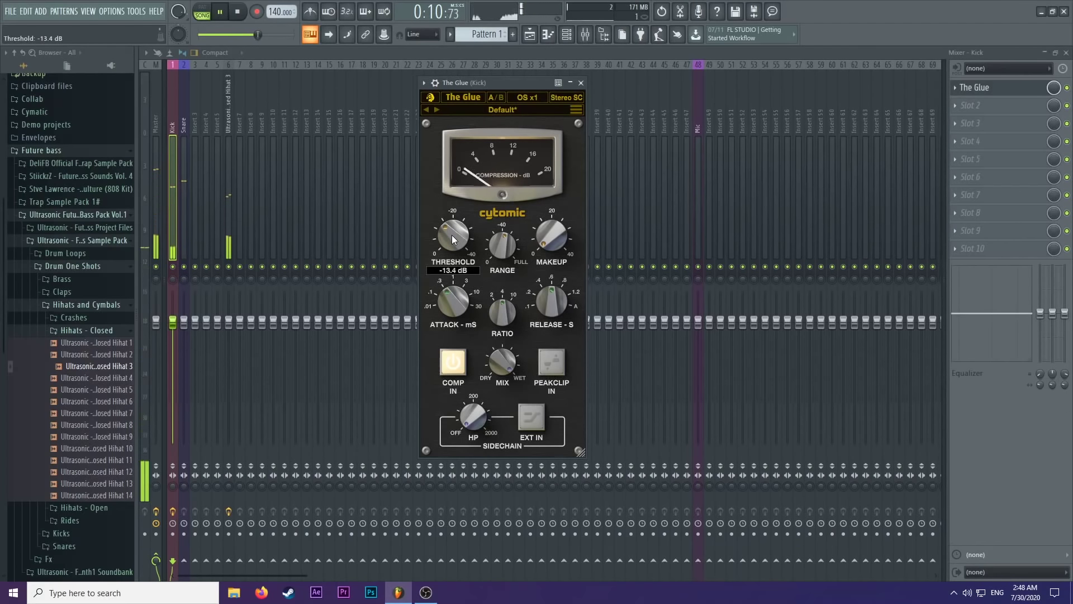
{"action": "left_click_drag", "start_coordinate": [452, 234], "coordinate": [455, 223]}
{"action": "mouse_move", "coordinate": [547, 234]}
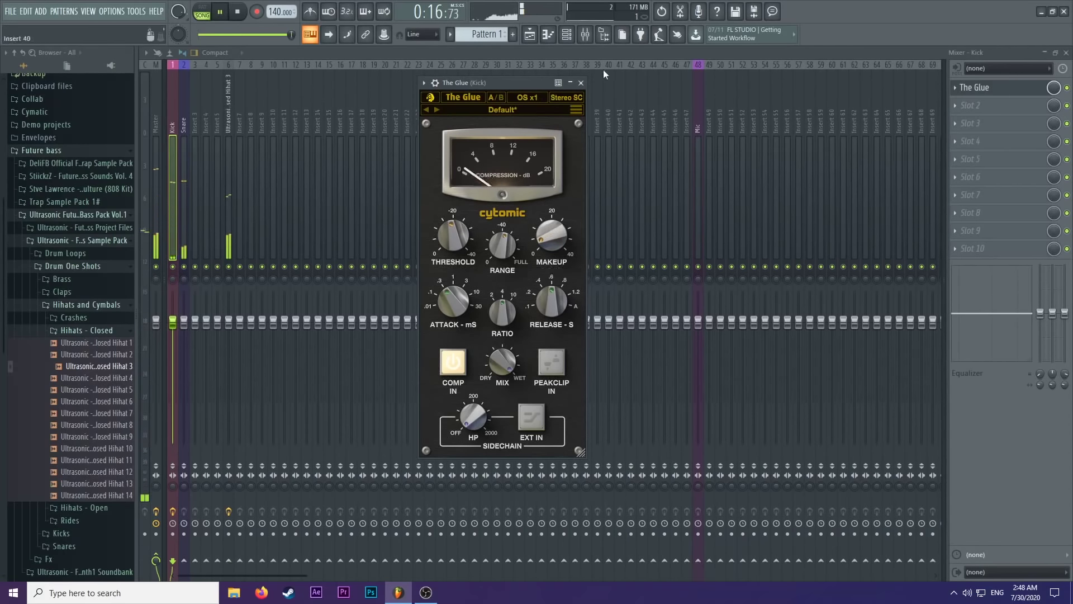
{"action": "left_click", "coordinate": [584, 83]}
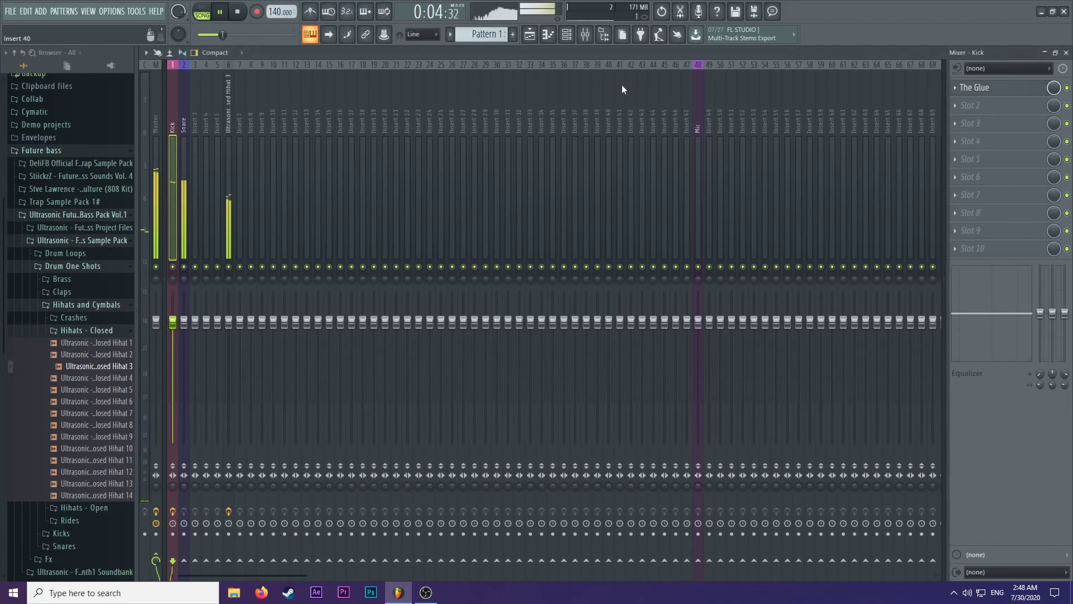
Add Fruity Parametric EQ 2 to the Kick track's second slot and make band 1 a steeper high-pass filter in the sub range.
{"action": "left_click", "coordinate": [968, 105]}
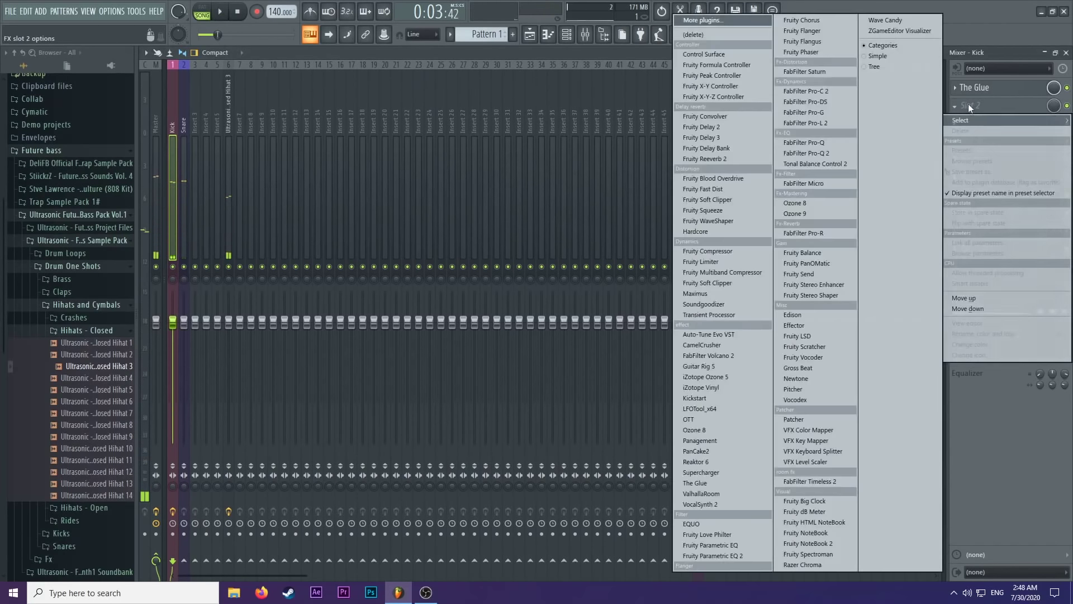
{"action": "left_click", "coordinate": [719, 554]}
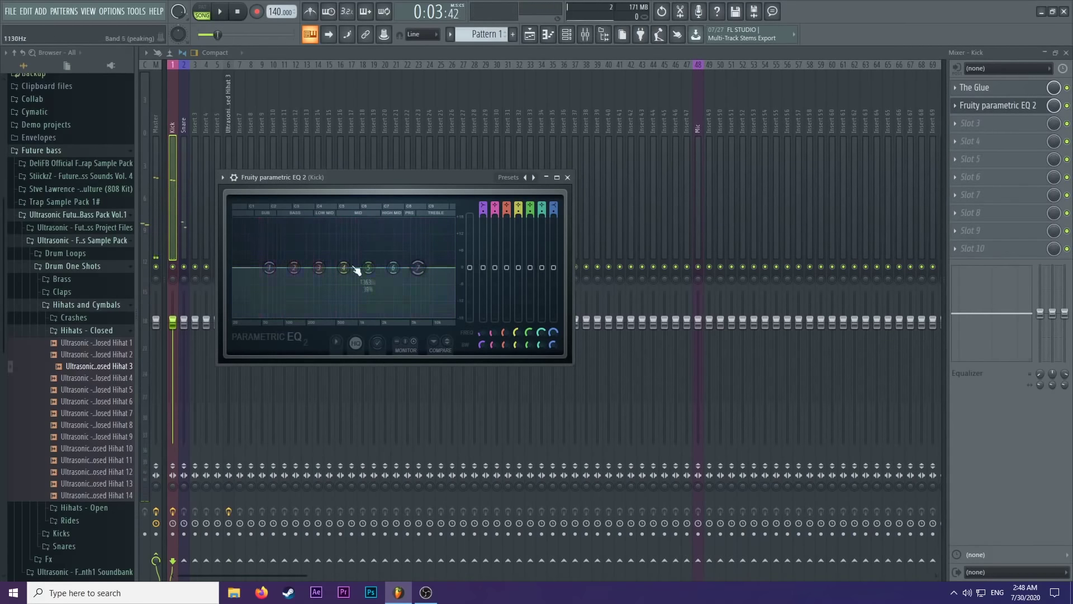
{"action": "right_click", "coordinate": [270, 268]}
{"action": "mouse_move", "coordinate": [292, 297]}
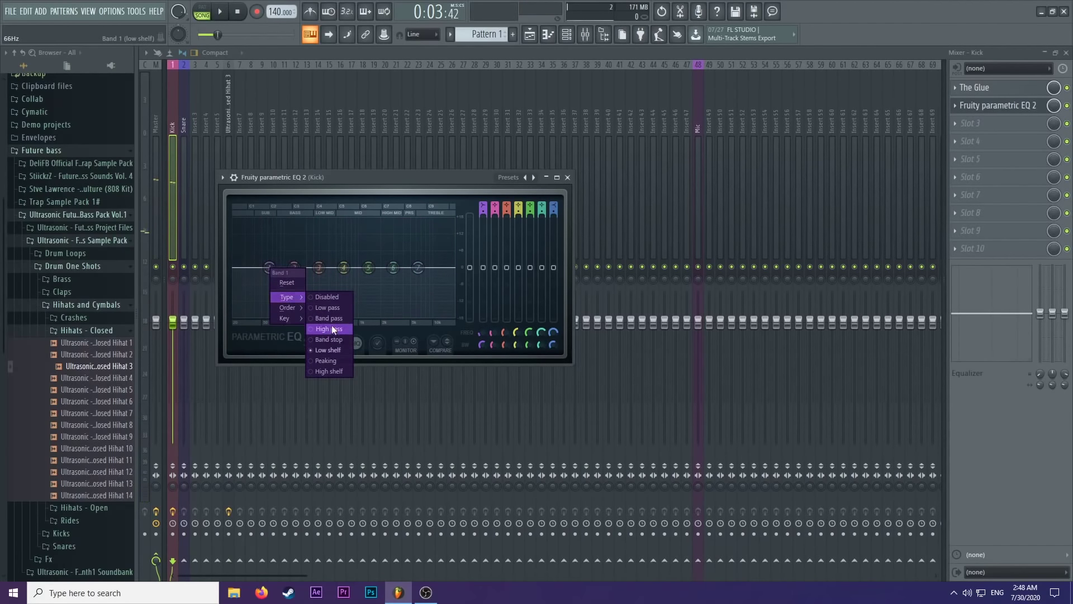
{"action": "left_click", "coordinate": [331, 324]}
{"action": "left_click_drag", "start_coordinate": [252, 267], "coordinate": [264, 267]}
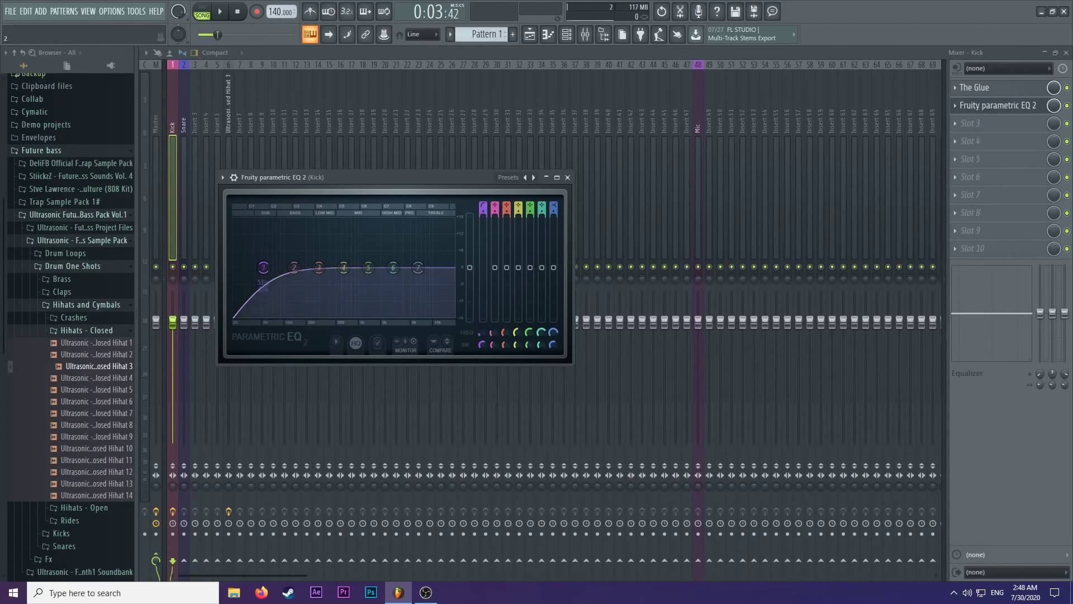
{"action": "left_click_drag", "start_coordinate": [483, 211], "coordinate": [483, 190]}
Boost band 2 in the bass range and cut band 5 by 4.8 dB at 1227 Hz with 49% bandwidth on the kick EQ.
{"action": "left_click_drag", "start_coordinate": [263, 267], "coordinate": [285, 257]}
{"action": "key", "text": "space"}
{"action": "scroll", "coordinate": [283, 260], "scroll_direction": "down", "scroll_amount": 2}
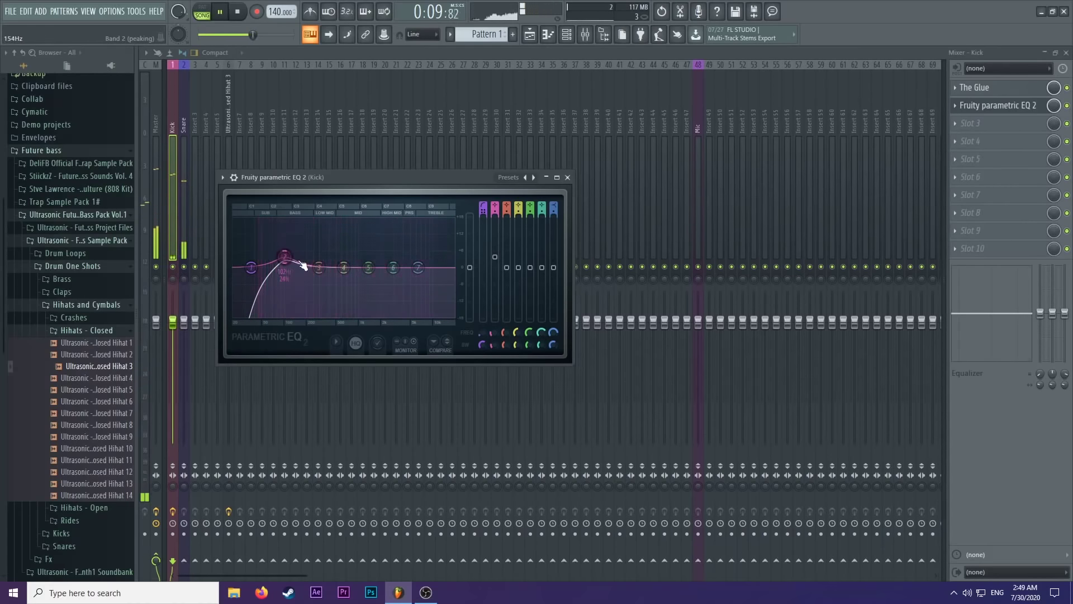
{"action": "left_click_drag", "start_coordinate": [368, 267], "coordinate": [366, 282]}
{"action": "scroll", "coordinate": [366, 282], "scroll_direction": "up", "scroll_amount": 2}
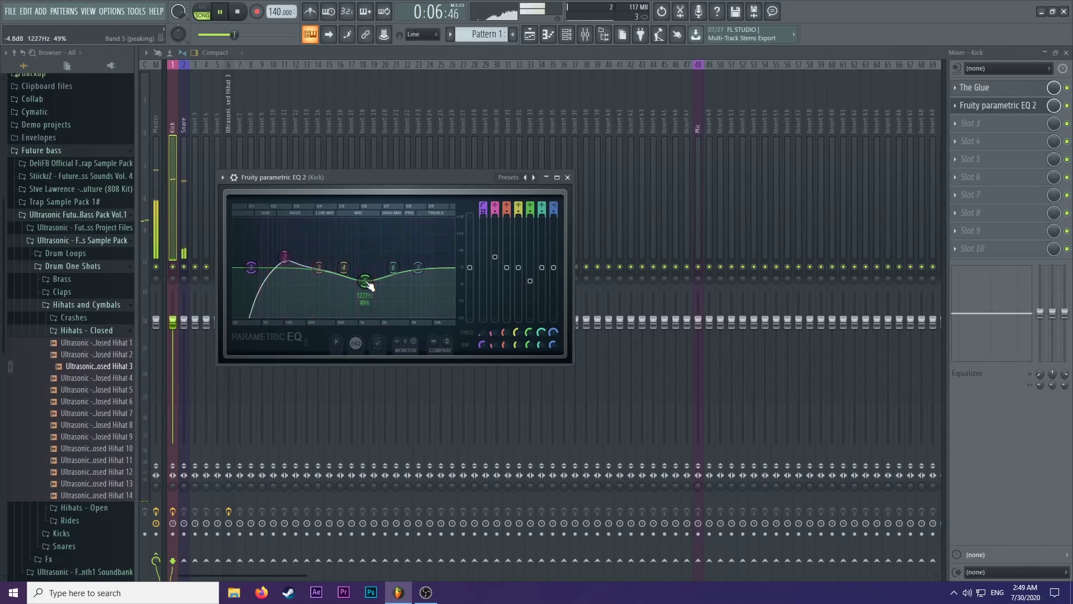
{"action": "left_click", "coordinate": [568, 177]}
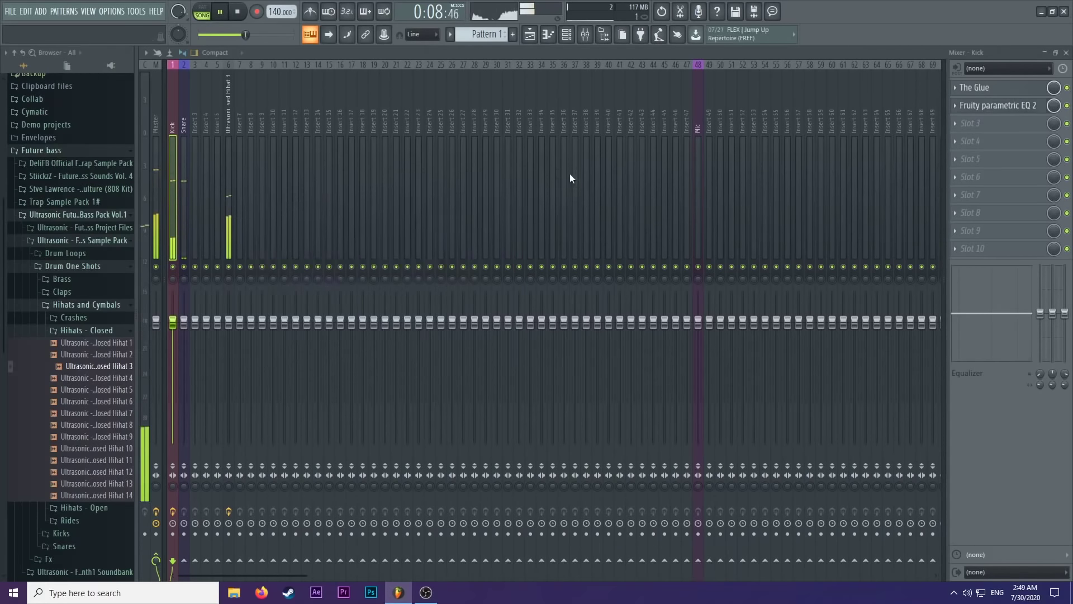
Add FabFilter Saturn to the Kick track's third slot and set its Band 1 Drive to 46.62% during playback.
{"action": "left_click", "coordinate": [967, 123]}
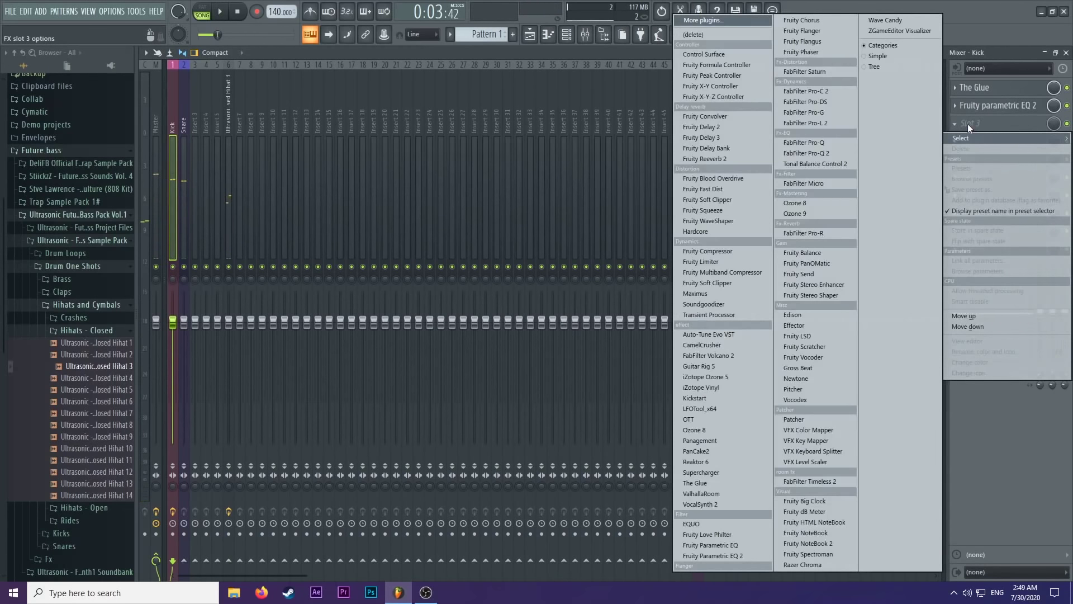
{"action": "left_click", "coordinate": [830, 67]}
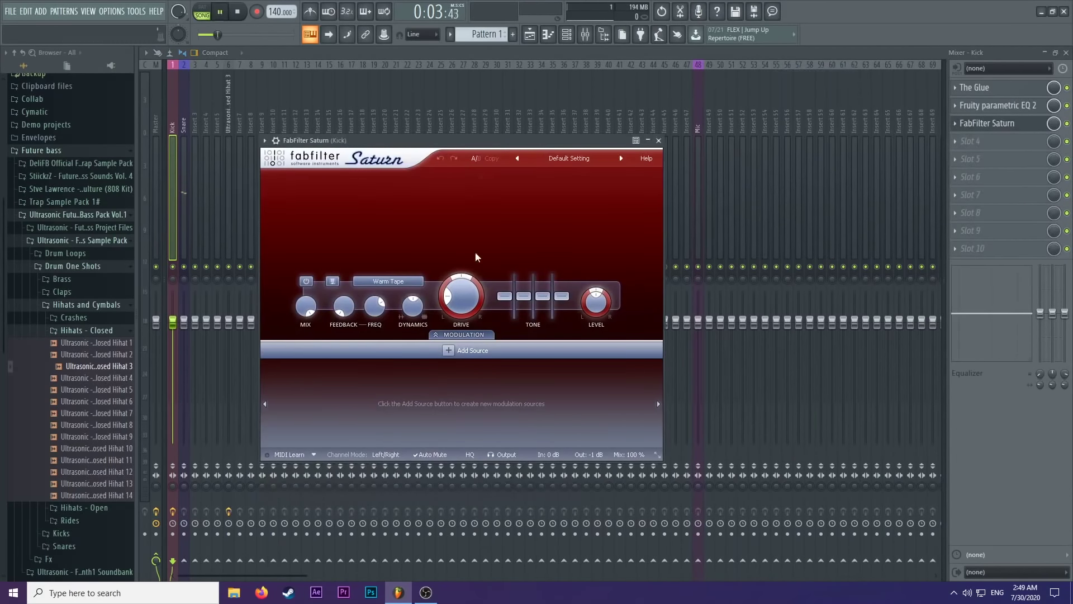
{"action": "key", "text": "space"}
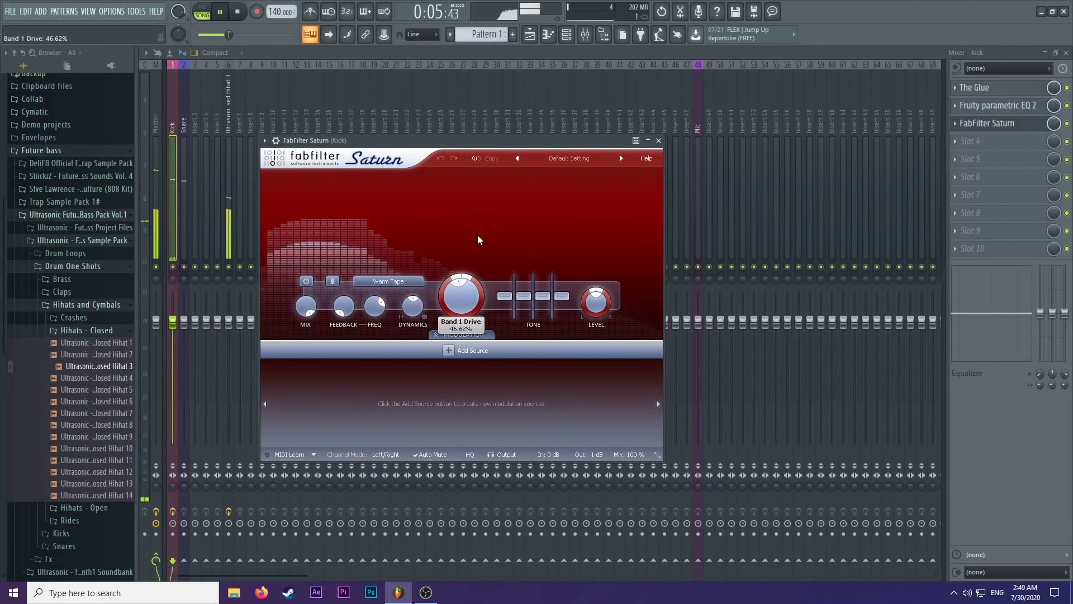
{"action": "left_click", "coordinate": [658, 140]}
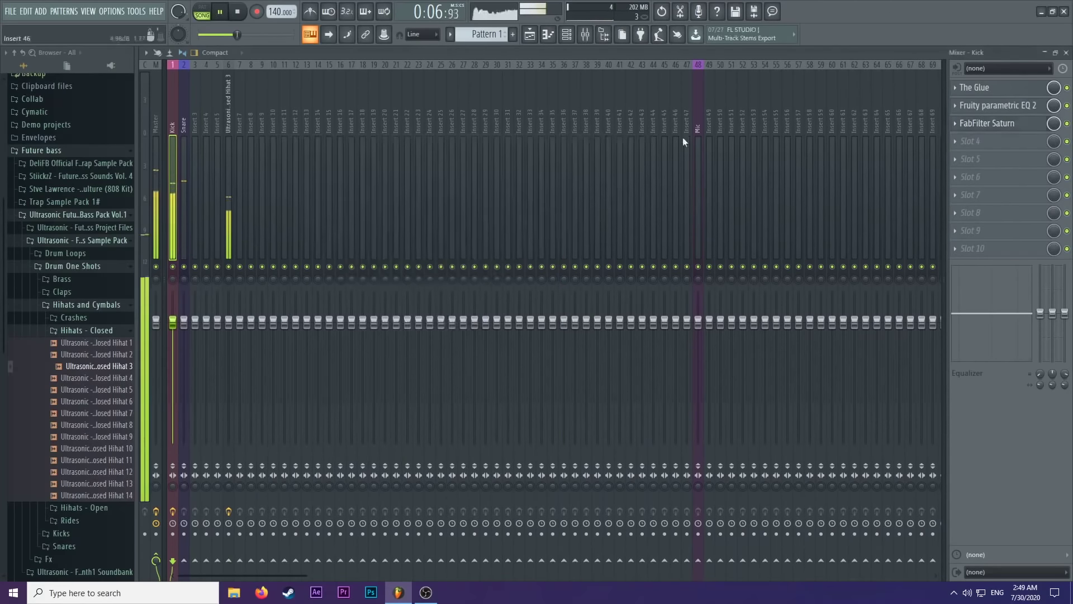
Readjust the low-frequency bands of the Kick track's Fruity Parametric EQ 2 while the beat plays.
{"action": "left_click", "coordinate": [998, 105]}
{"action": "left_click_drag", "start_coordinate": [287, 255], "coordinate": [253, 267]}
{"action": "left_click", "coordinate": [567, 177]}
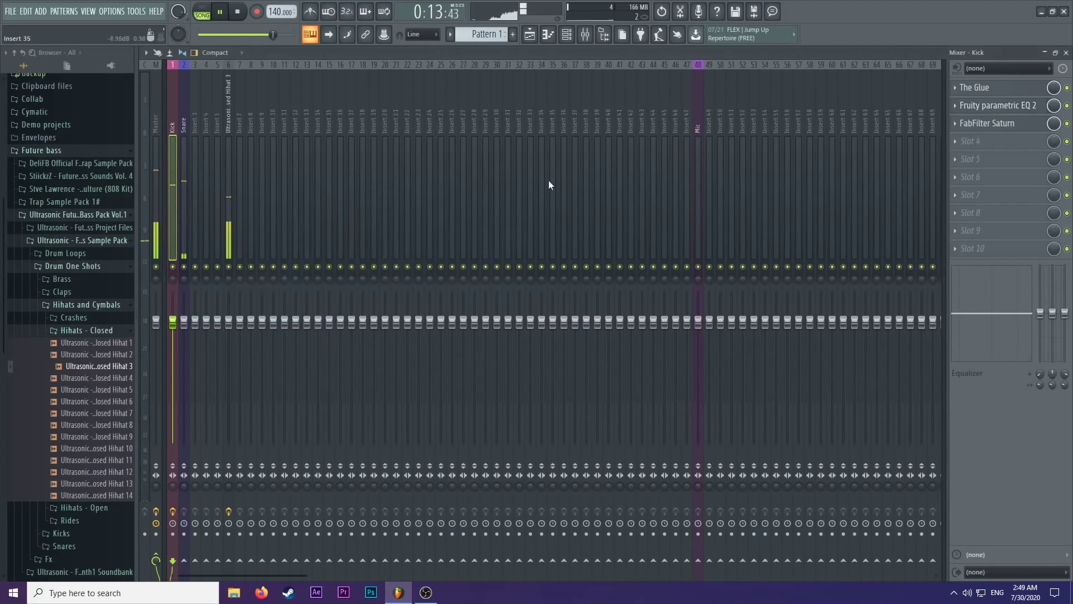
Select the Snare mixer track, play the beat, and load The Glue compressor into its first effect slot.
{"action": "left_click", "coordinate": [184, 189]}
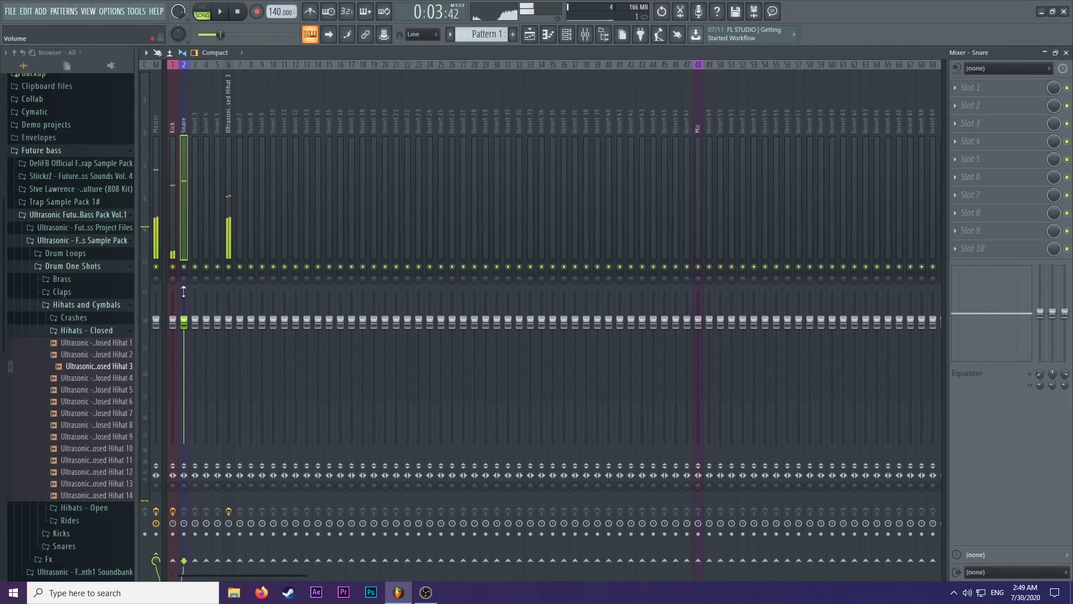
{"action": "key", "text": "space"}
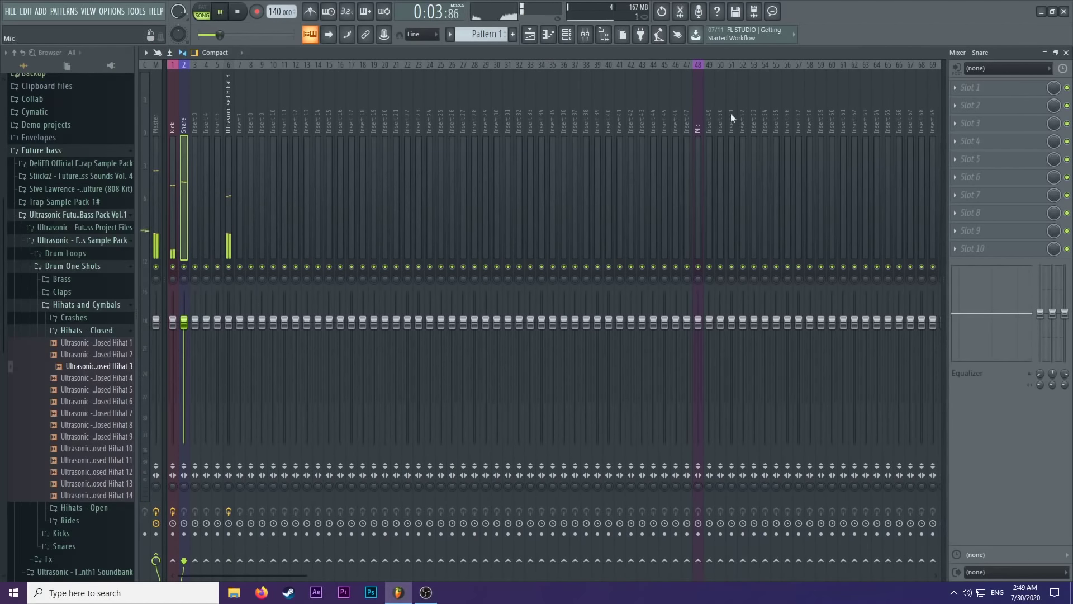
{"action": "left_click", "coordinate": [963, 93]}
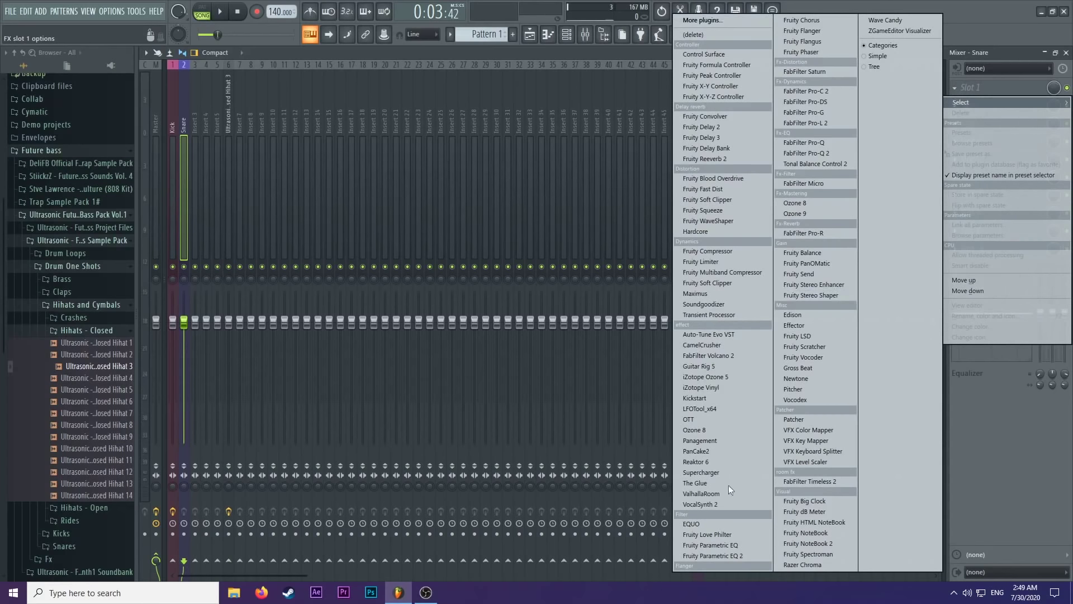
{"action": "left_click", "coordinate": [699, 483]}
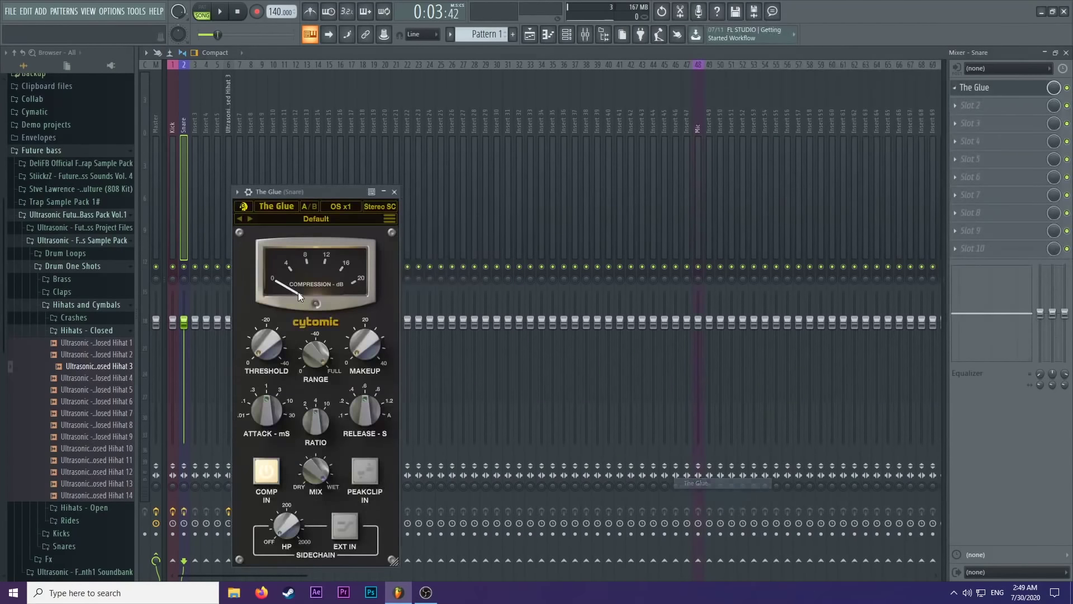
Set The Glue on the Snare track to about -14.8 dB threshold, -46.4 dB range and 2.6 dB makeup while the beat plays.
{"action": "scroll", "coordinate": [267, 330], "scroll_direction": "down", "scroll_amount": 2}
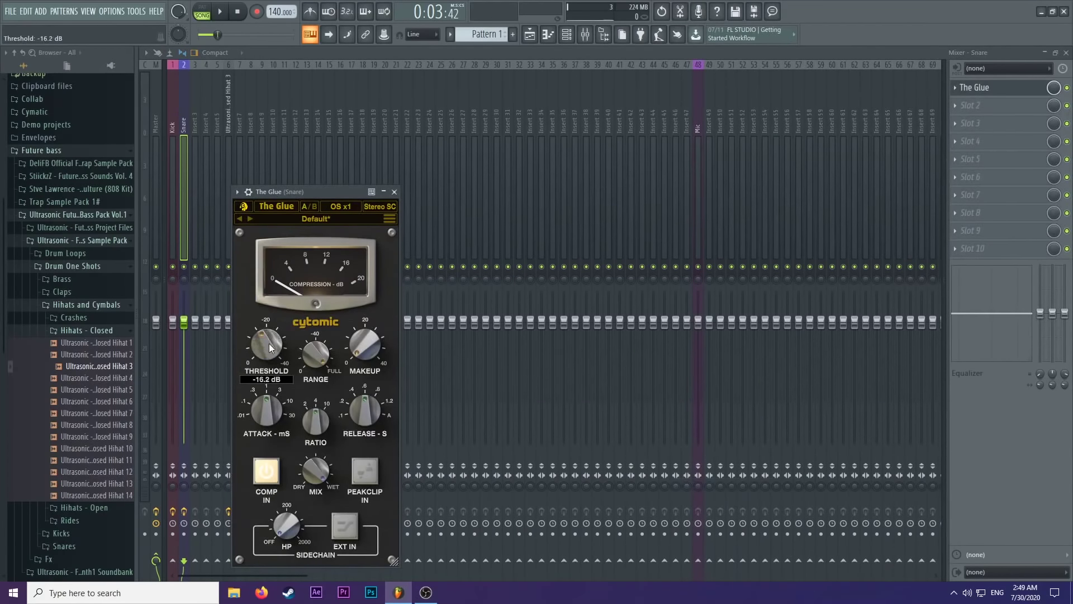
{"action": "key", "text": "space"}
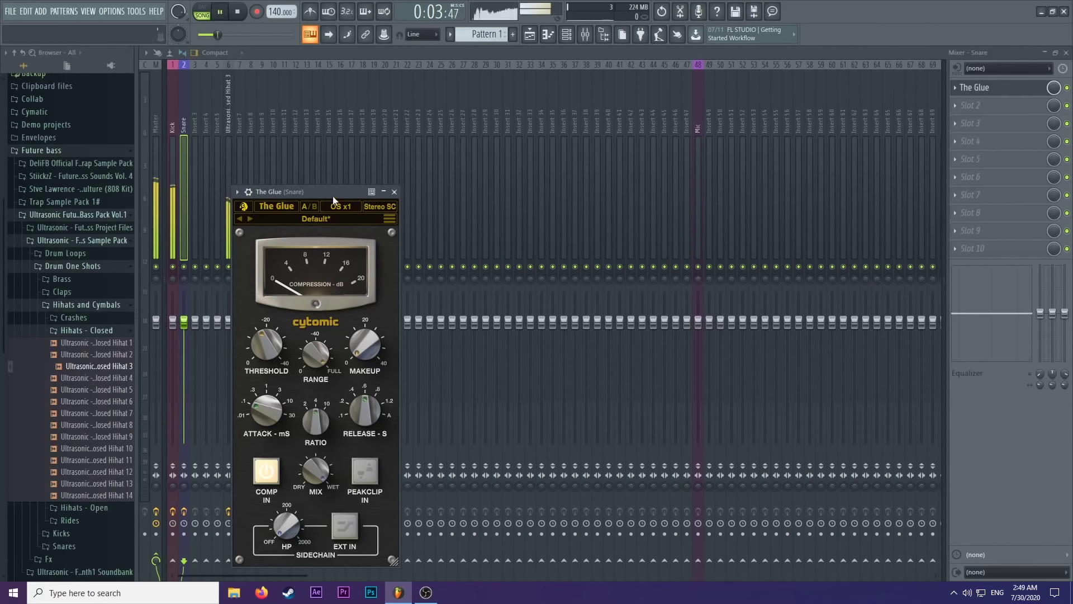
{"action": "left_click_drag", "start_coordinate": [269, 338], "coordinate": [263, 342]}
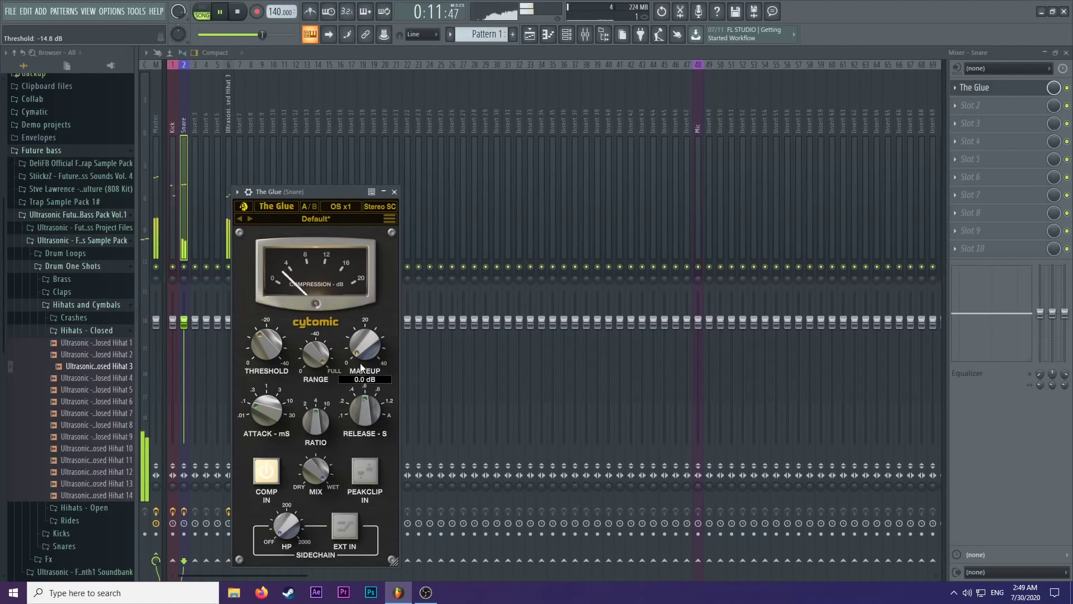
{"action": "left_click_drag", "start_coordinate": [307, 354], "coordinate": [306, 404]}
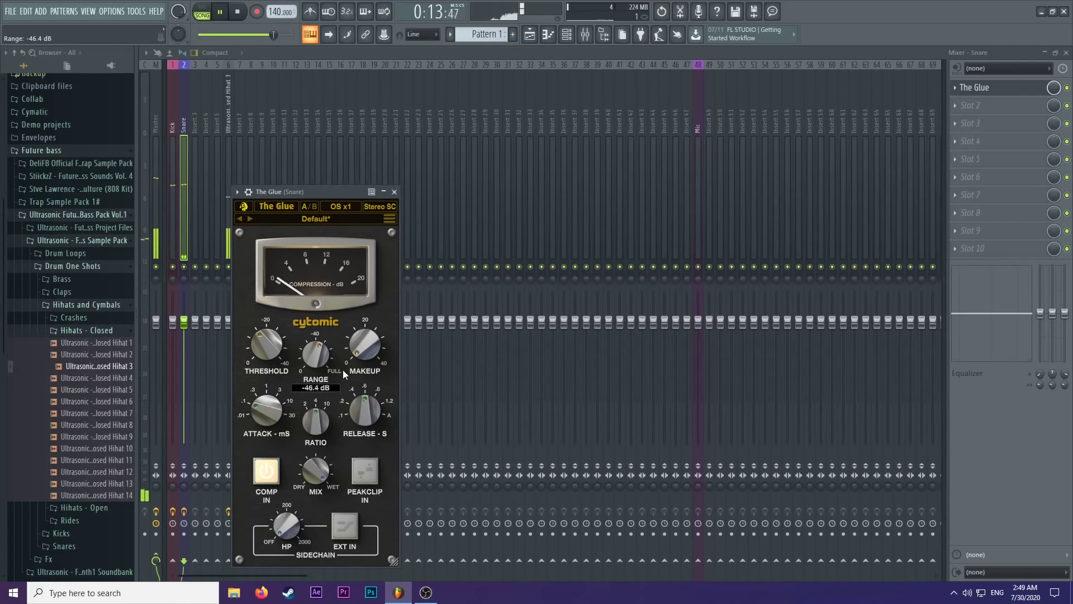
{"action": "left_click_drag", "start_coordinate": [354, 354], "coordinate": [354, 347]}
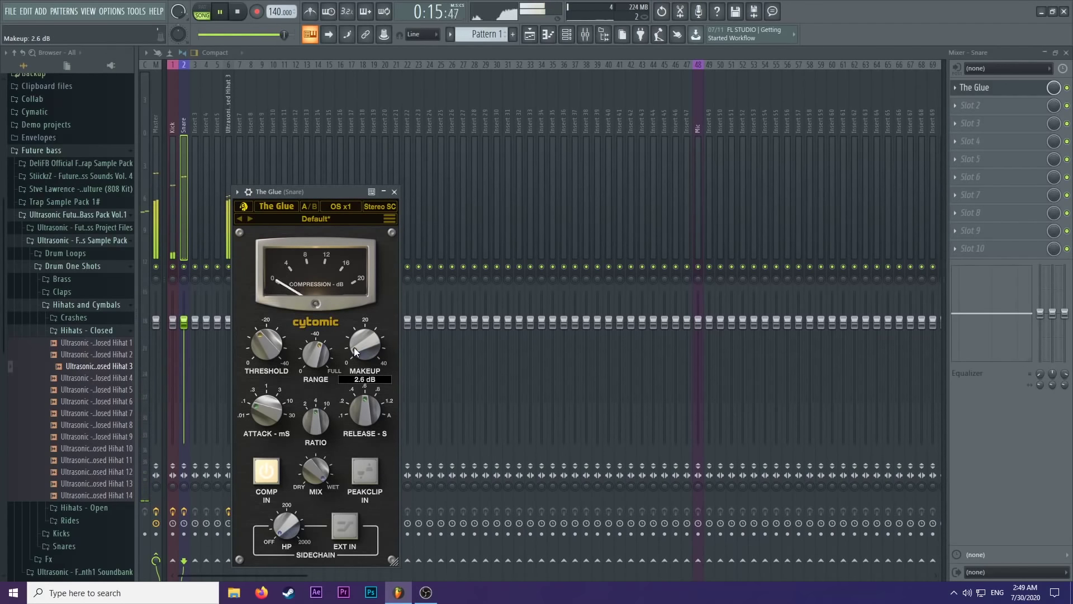
{"action": "left_click", "coordinate": [394, 191]}
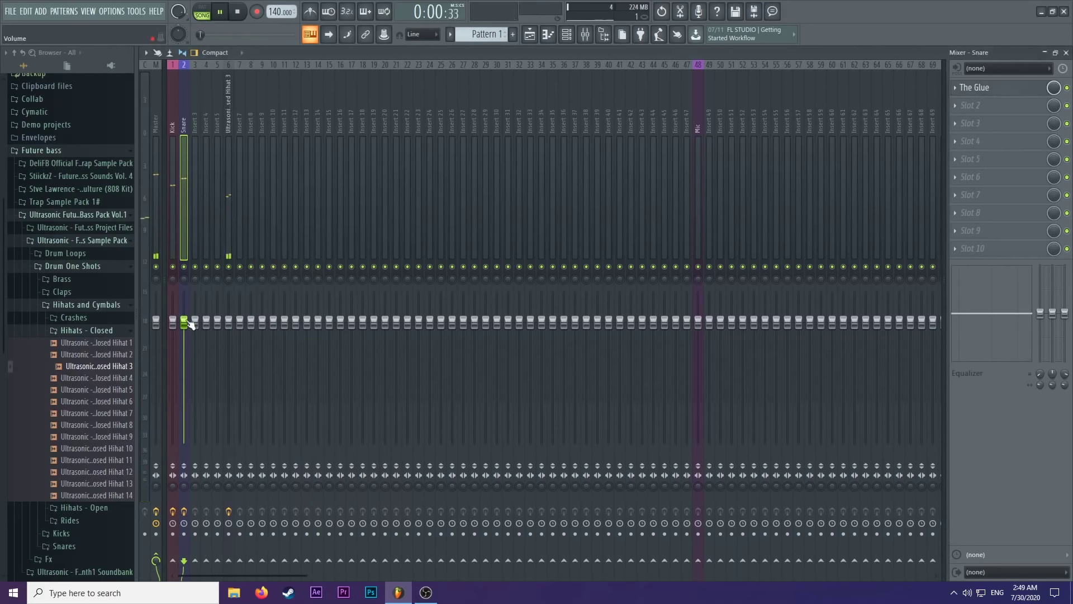
Move the Pattern 1 clip to Track 4 in the playlist, keeping its start at bar 3, and set the playback position just before the first snare.
{"action": "left_click", "coordinate": [529, 34]}
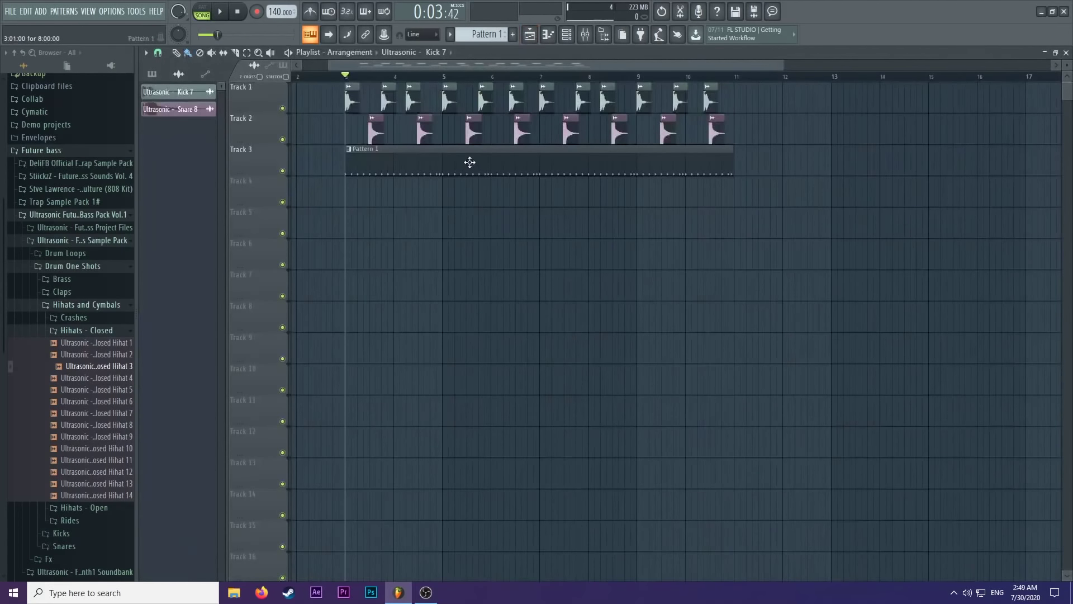
{"action": "left_click_drag", "start_coordinate": [663, 229], "coordinate": [512, 174]}
{"action": "left_click_drag", "start_coordinate": [436, 160], "coordinate": [428, 217]}
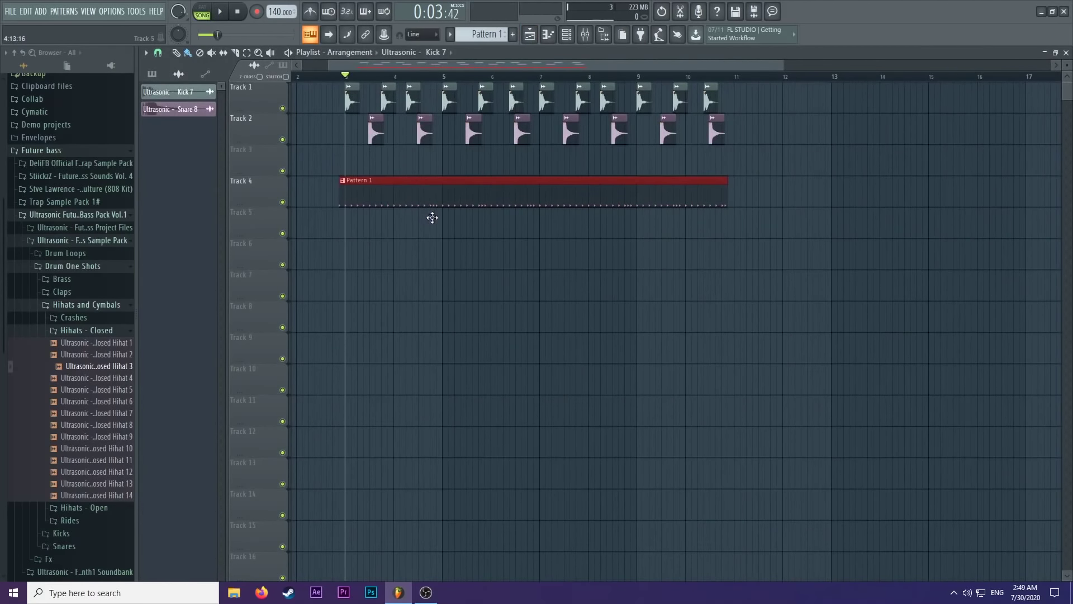
{"action": "left_click", "coordinate": [432, 247]}
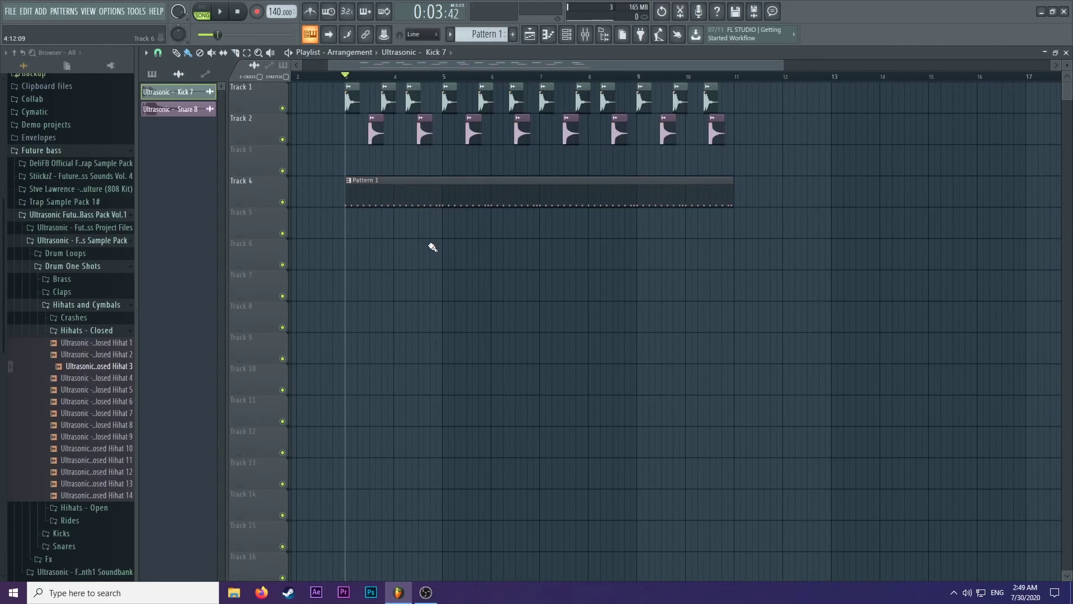
{"action": "left_click", "coordinate": [363, 74]}
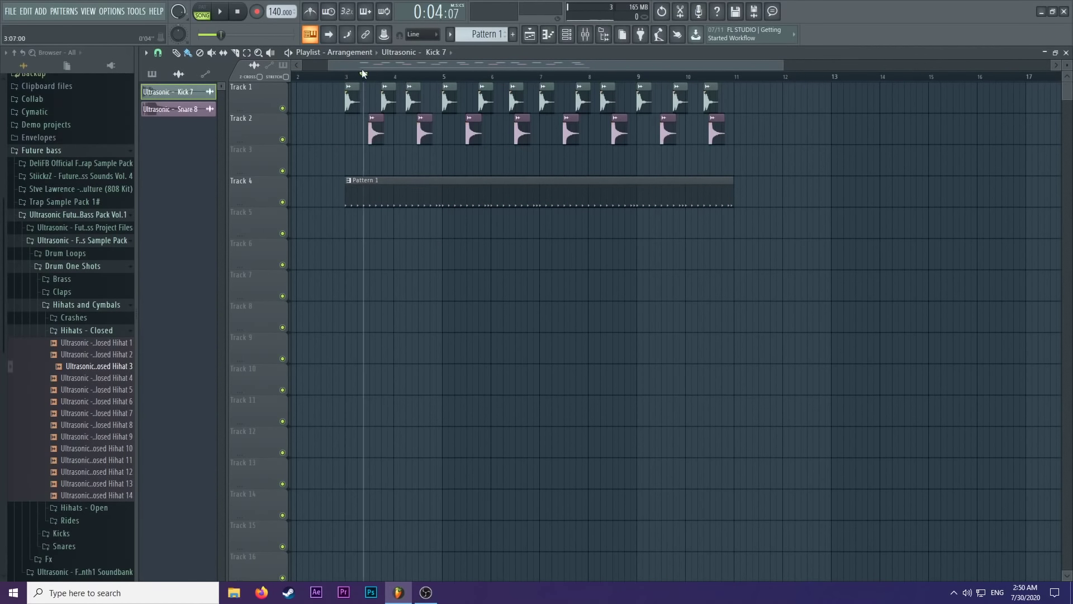
Open the Snare 8 clip's channel and load Fruity Parametric EQ 2 into the second effect slot of the Snare mixer track.
{"action": "left_click", "coordinate": [87, 256]}
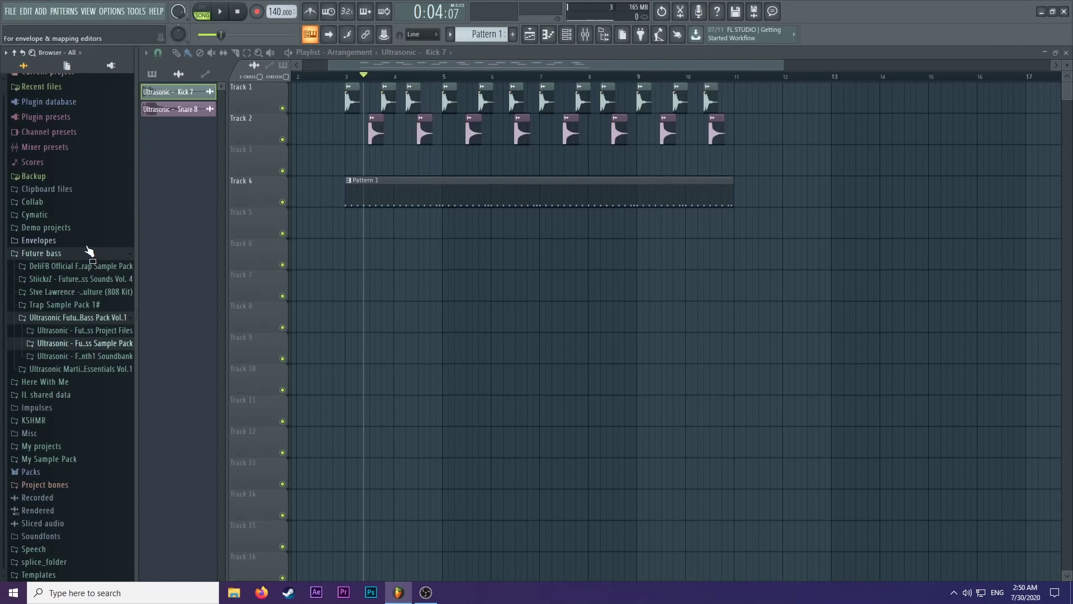
{"action": "double_click", "coordinate": [367, 130]}
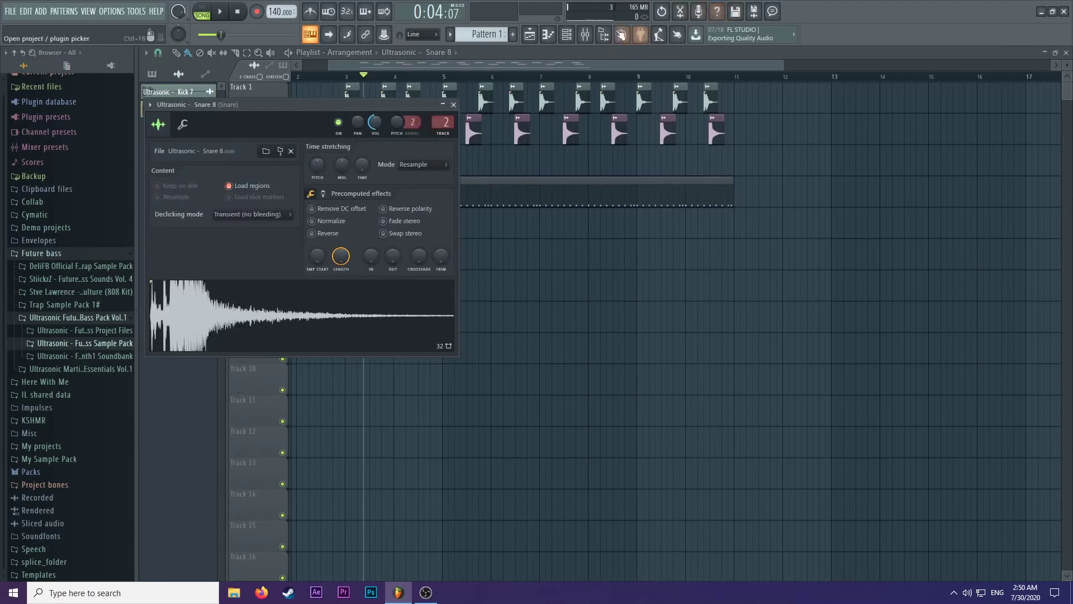
{"action": "left_click", "coordinate": [585, 34]}
{"action": "key", "text": "space"}
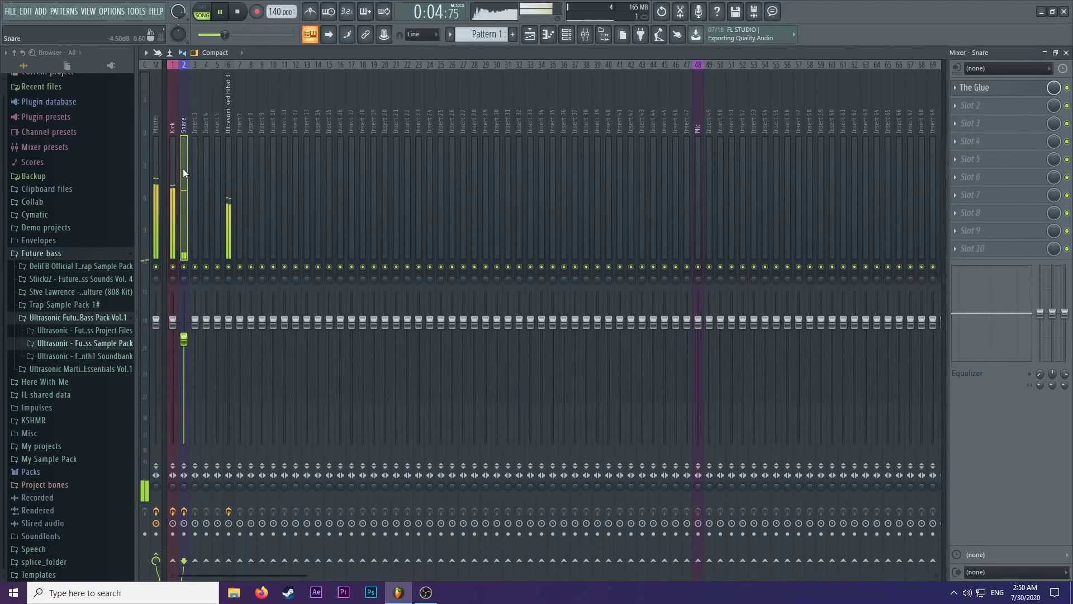
{"action": "left_click", "coordinate": [970, 105]}
{"action": "left_click", "coordinate": [742, 558]}
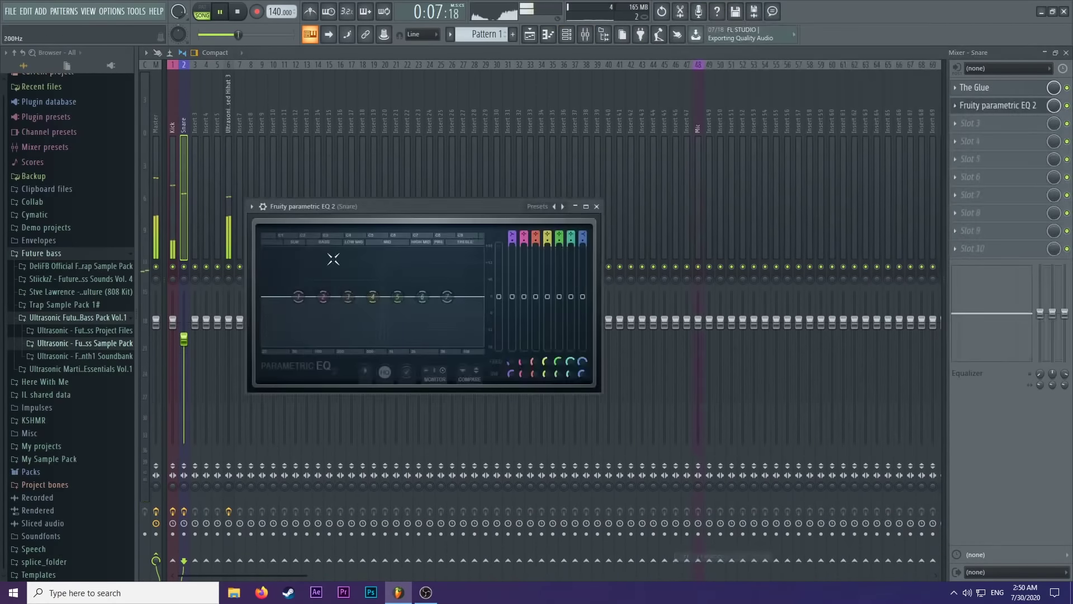
Change band 1 of the snare EQ to a high pass and raise its cutoff to about 239 Hz.
{"action": "key", "text": "space"}
{"action": "right_click", "coordinate": [298, 297]}
{"action": "mouse_move", "coordinate": [327, 330]}
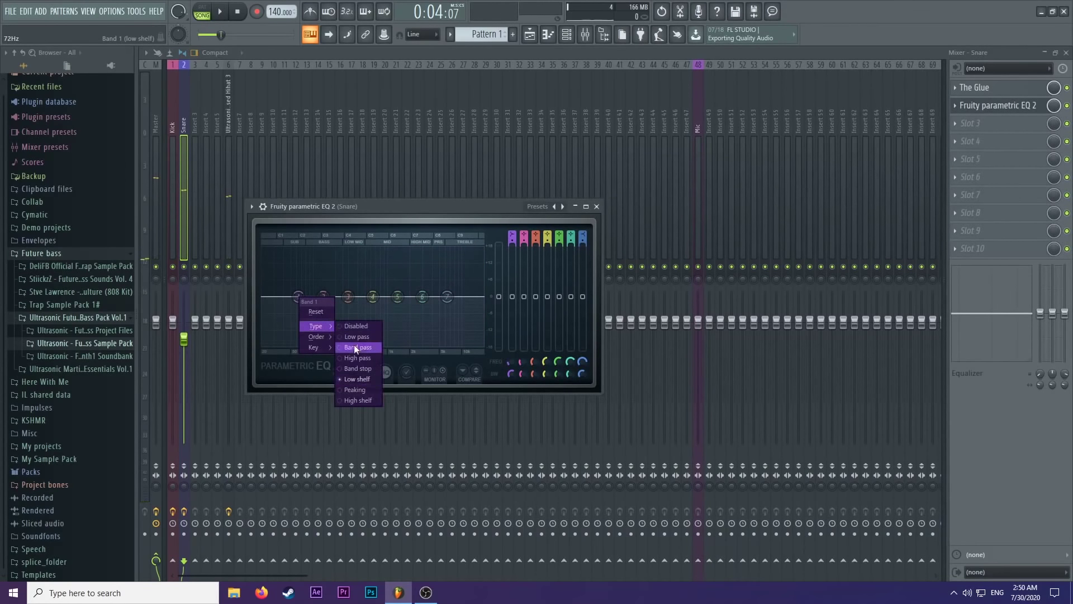
{"action": "left_click", "coordinate": [358, 357]}
{"action": "left_click_drag", "start_coordinate": [298, 297], "coordinate": [341, 297]}
{"action": "key", "text": "space"}
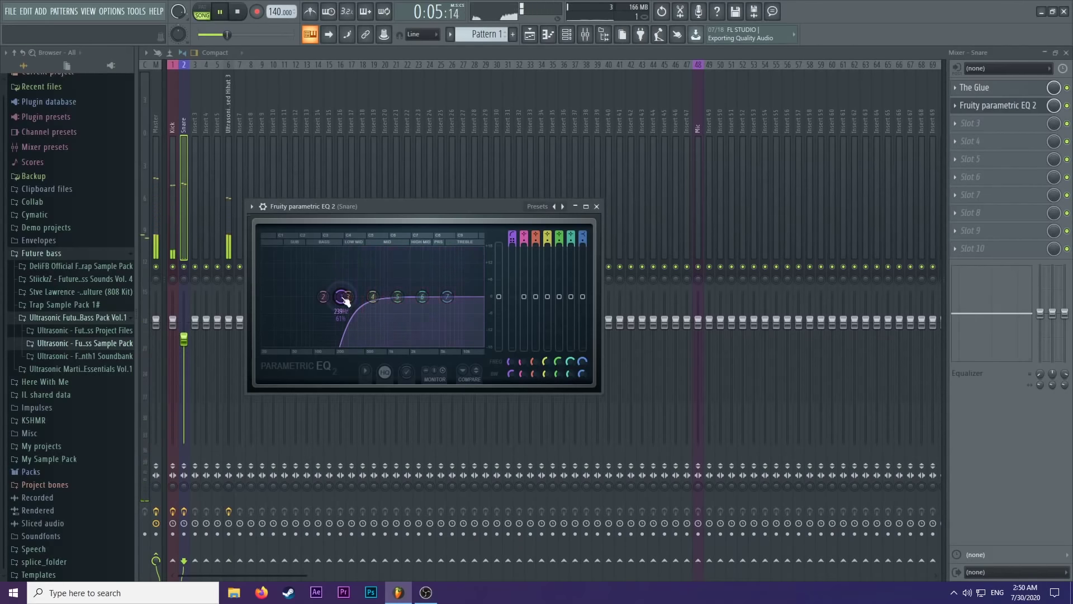
{"action": "key", "text": "space"}
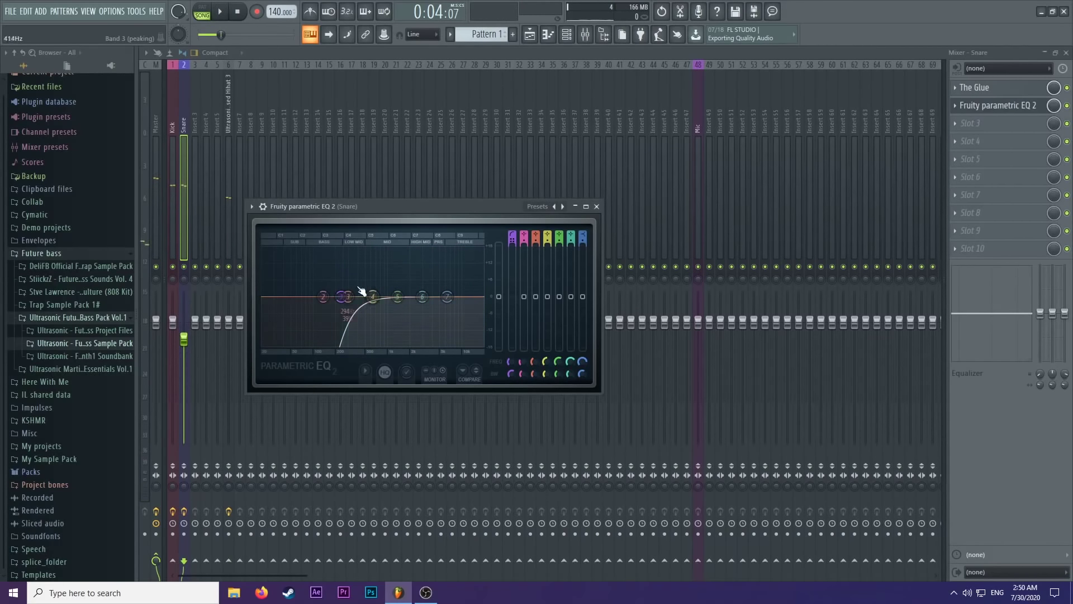
Lower the snare EQ's band 1 high-pass cutoff slightly while listening to the beat.
{"action": "key", "text": "space"}
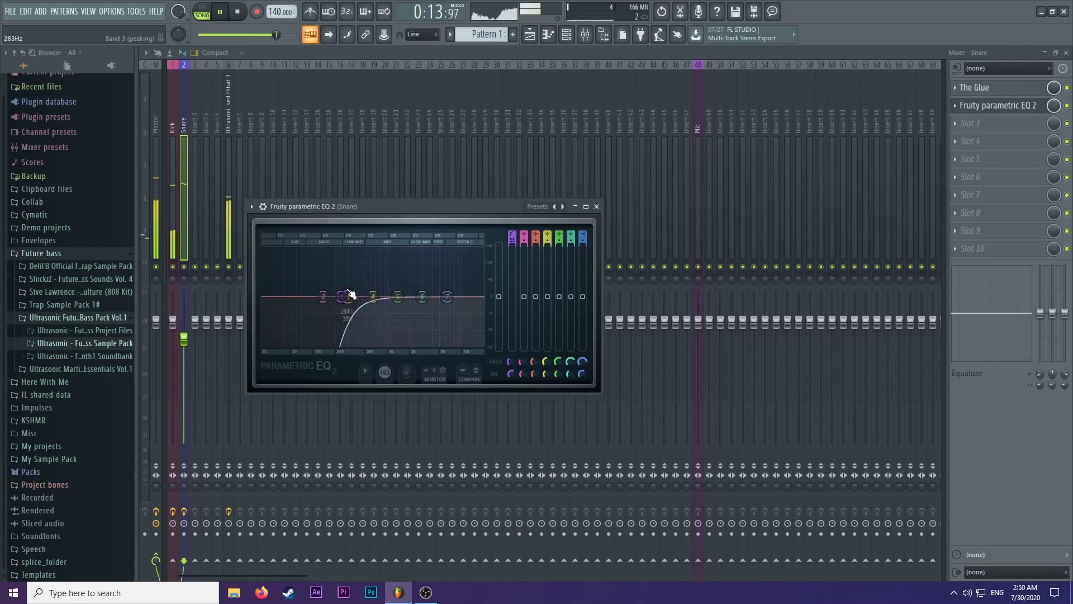
{"action": "left_click_drag", "start_coordinate": [341, 296], "coordinate": [336, 297]}
{"action": "key", "text": "space"}
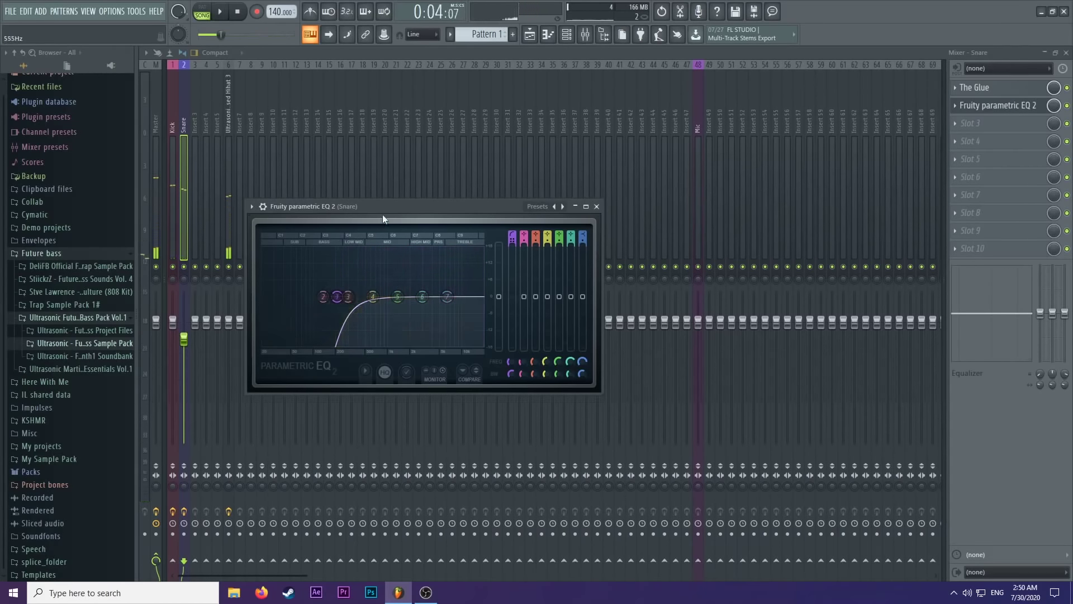
{"action": "left_click_drag", "start_coordinate": [383, 208], "coordinate": [410, 195]}
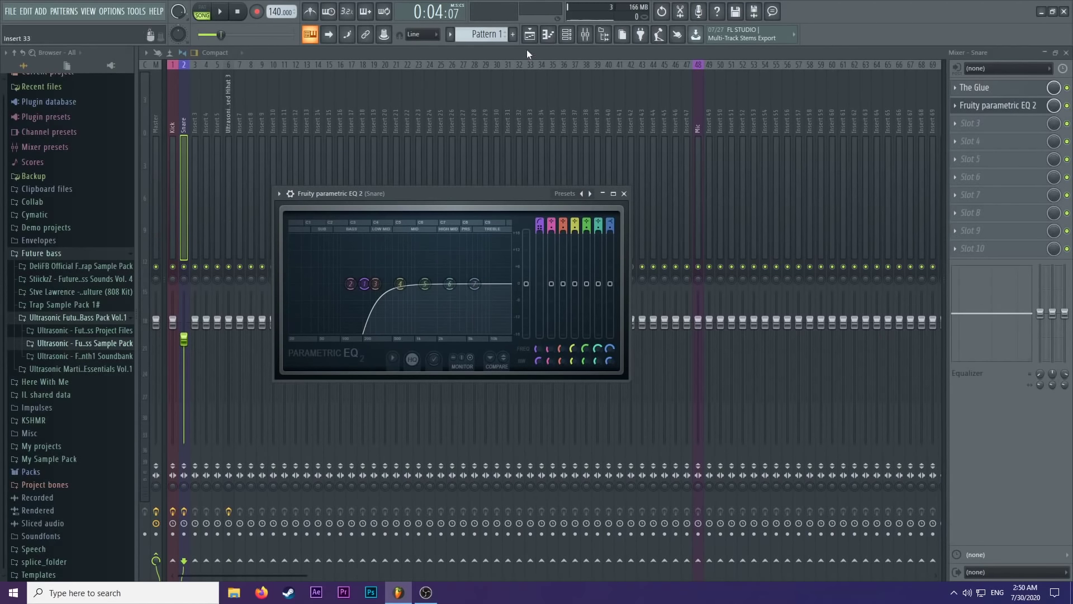
Browse the Ultrasonic pack's Drum One Shots to the Snares folder and preview Snare 6 and Snare 7.
{"action": "left_click", "coordinate": [530, 35]}
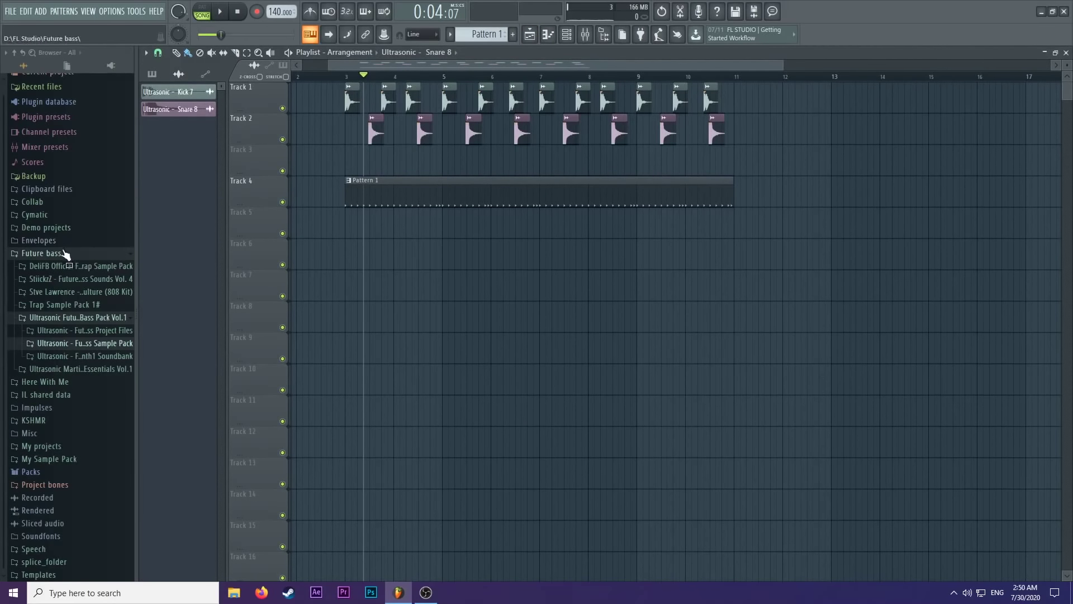
{"action": "left_click", "coordinate": [93, 343]}
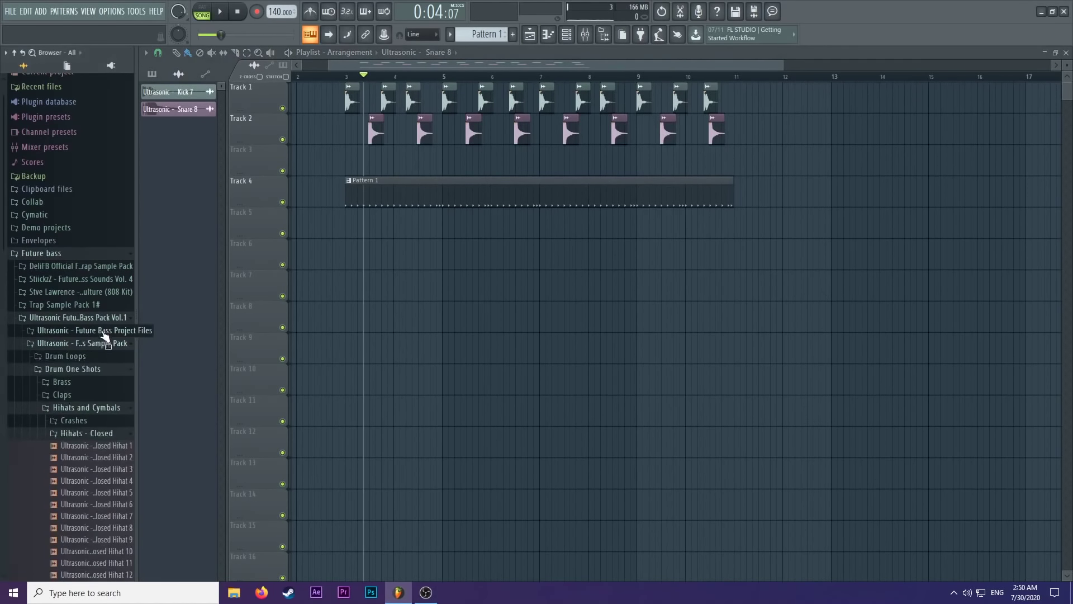
{"action": "left_click", "coordinate": [84, 226]}
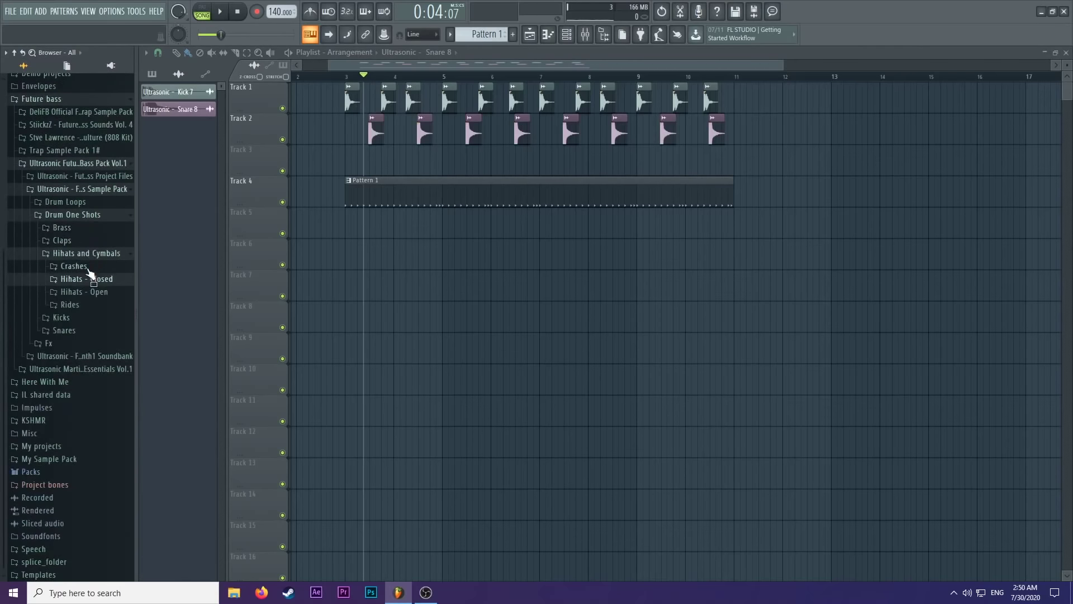
{"action": "left_click", "coordinate": [87, 292]}
{"action": "left_click", "coordinate": [89, 291]}
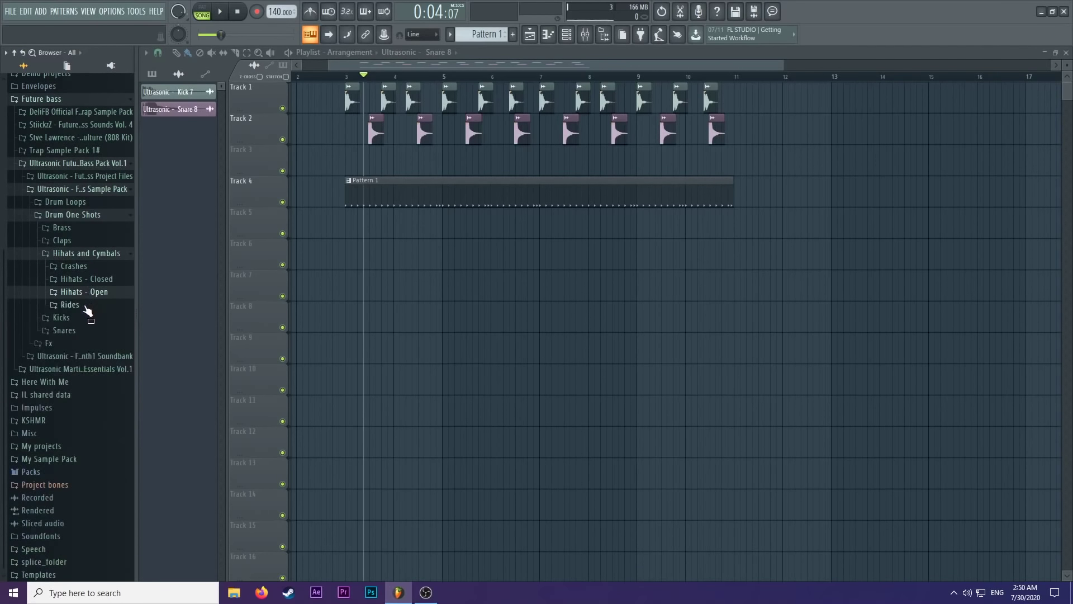
{"action": "left_click", "coordinate": [66, 330]}
{"action": "left_click", "coordinate": [90, 402]}
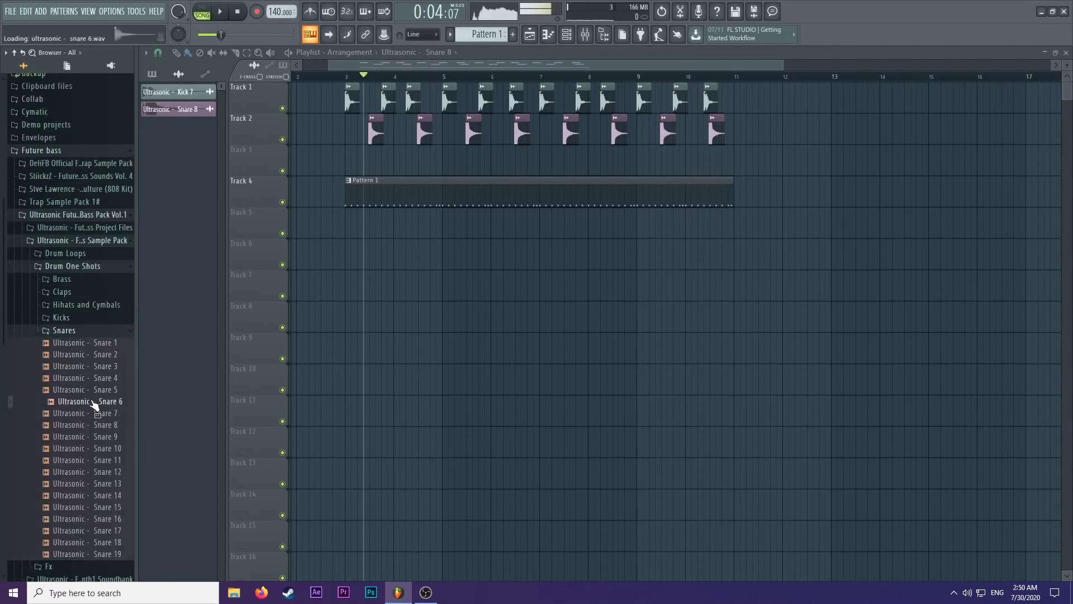
{"action": "left_click", "coordinate": [102, 414]}
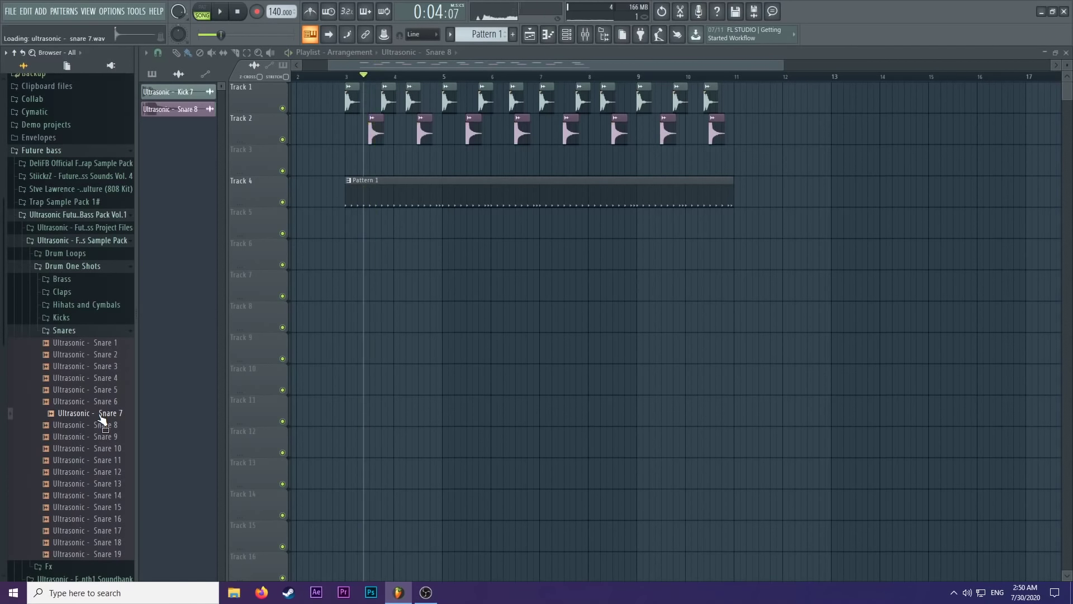
Place Ultrasonic Snare 7 on Track 3 under the first snare hit and lower its channel volume to about 31% during playback.
{"action": "left_click_drag", "start_coordinate": [100, 416], "coordinate": [414, 162]}
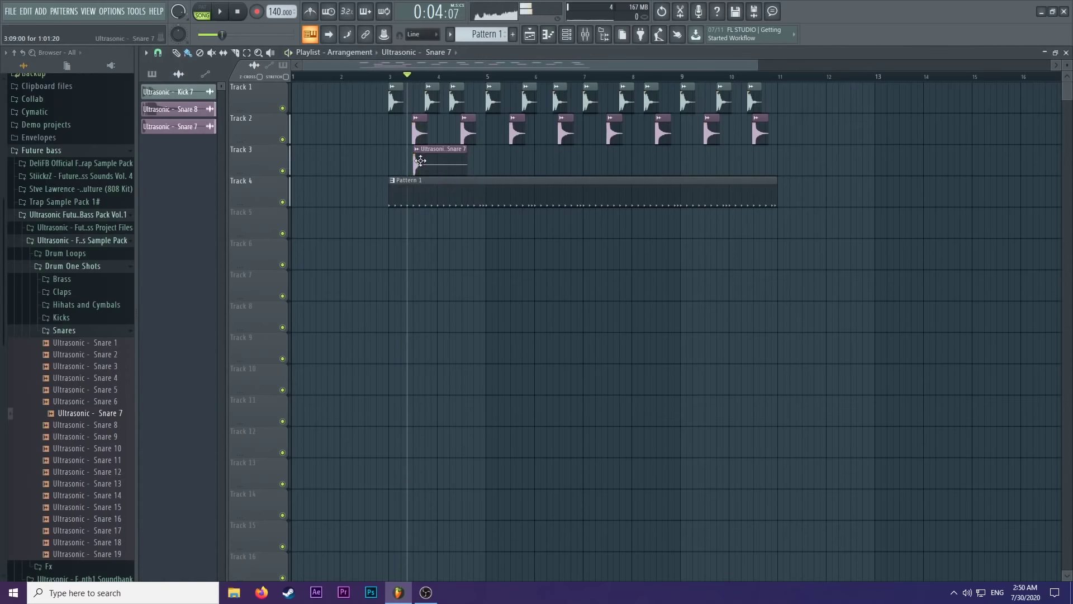
{"action": "scroll", "coordinate": [413, 162], "scroll_direction": "up", "scroll_amount": 3}
{"action": "double_click", "coordinate": [409, 163]}
{"action": "key", "text": "space"}
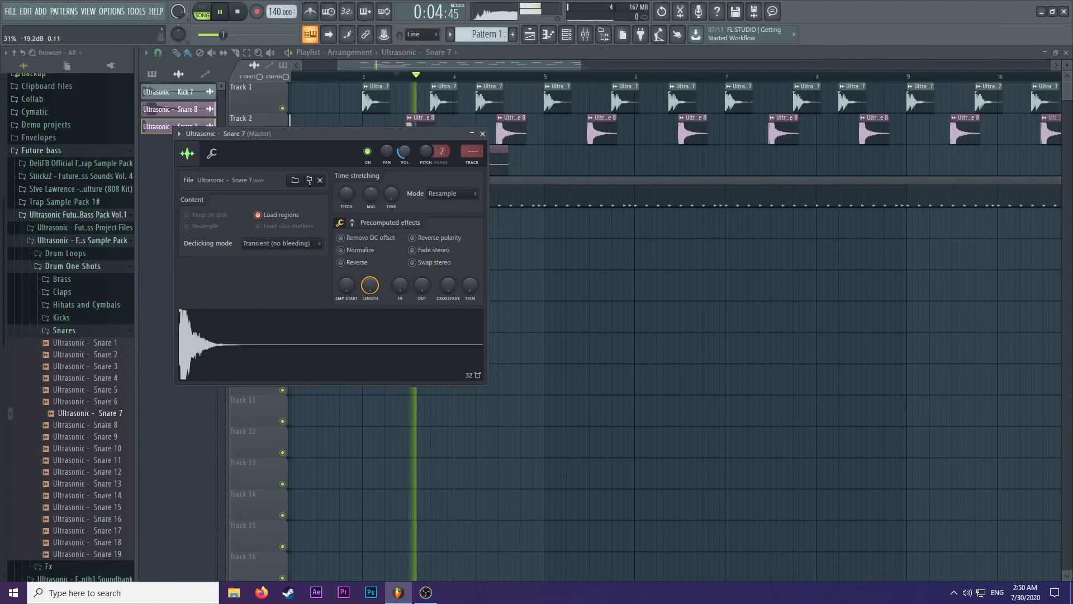
{"action": "key", "text": "space"}
{"action": "key", "text": "space"}
{"action": "left_click", "coordinate": [481, 134]}
Duplicate the Snare 7 clip along Track 3 so one sits beneath every Snare 8 hit through bar 10.
{"action": "left_click_drag", "start_coordinate": [506, 157], "coordinate": [609, 152]}
{"action": "key", "text": "space"}
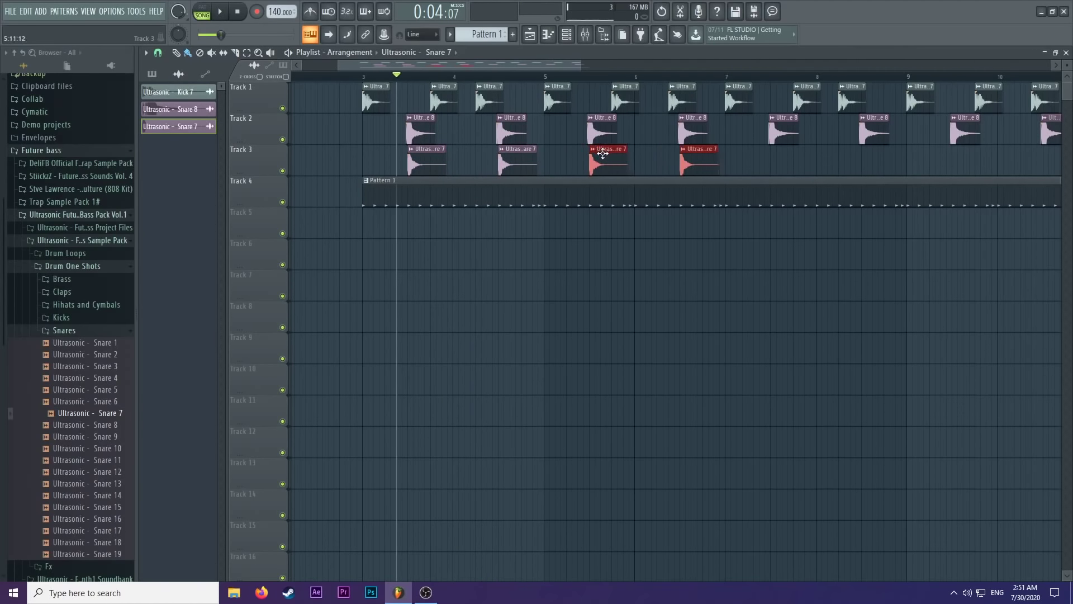
{"action": "scroll", "coordinate": [602, 153], "scroll_direction": "down", "scroll_amount": 2, "text": "ctrl"}
{"action": "left_click_drag", "start_coordinate": [674, 157], "coordinate": [637, 156], "text": "ctrl"}
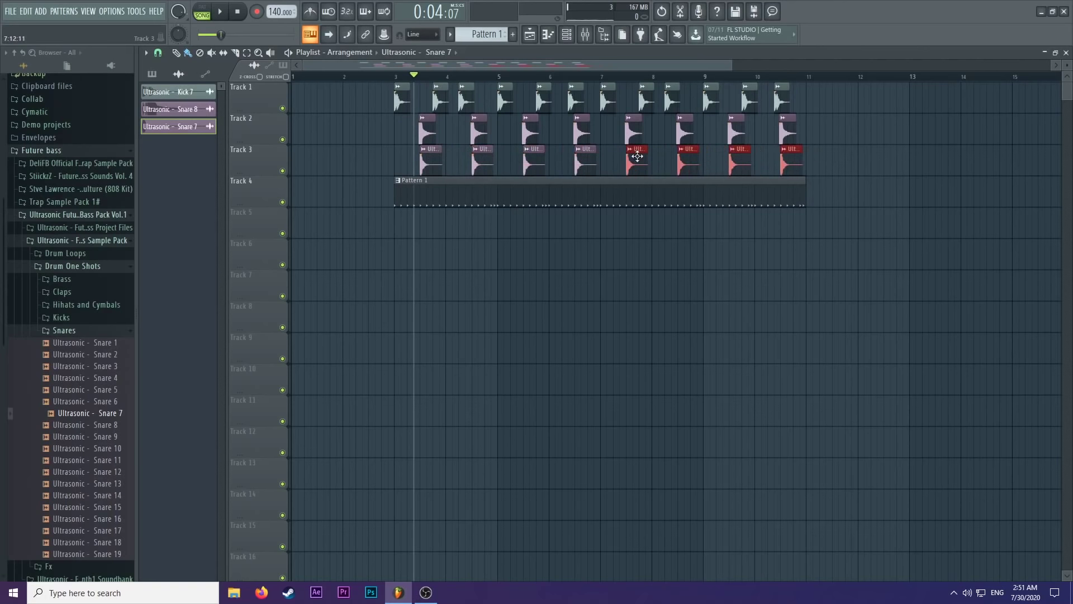
Play the arrangement from bar 3 to check how the layered snares sound in the beat.
{"action": "key", "text": "space"}
{"action": "left_click", "coordinate": [389, 77]}
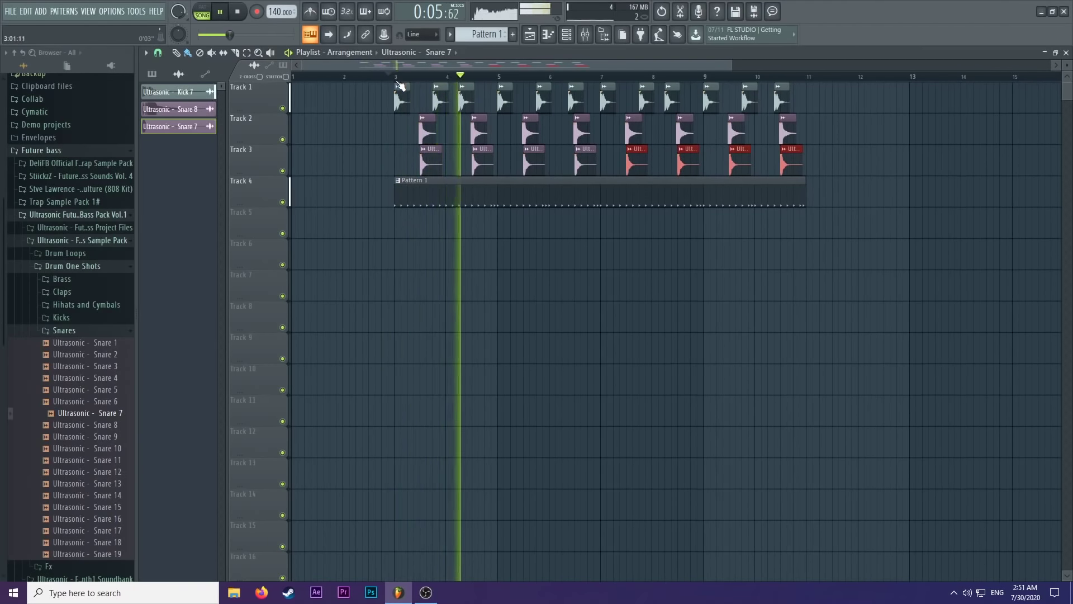
{"action": "scroll", "coordinate": [411, 123], "scroll_direction": "down", "scroll_amount": 1}
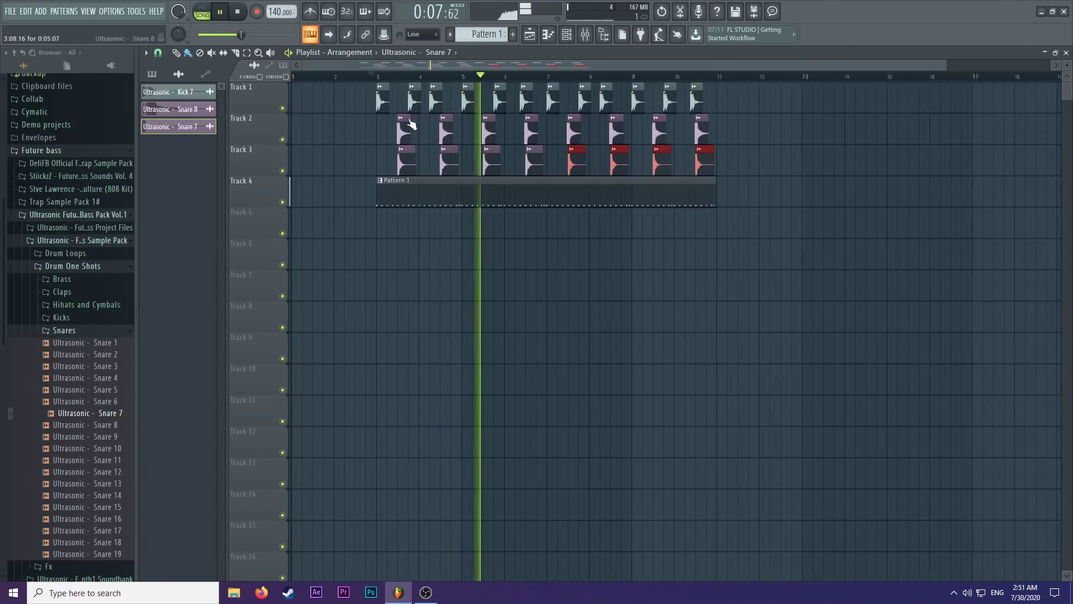
{"action": "scroll", "coordinate": [411, 123], "scroll_direction": "down", "scroll_amount": 1}
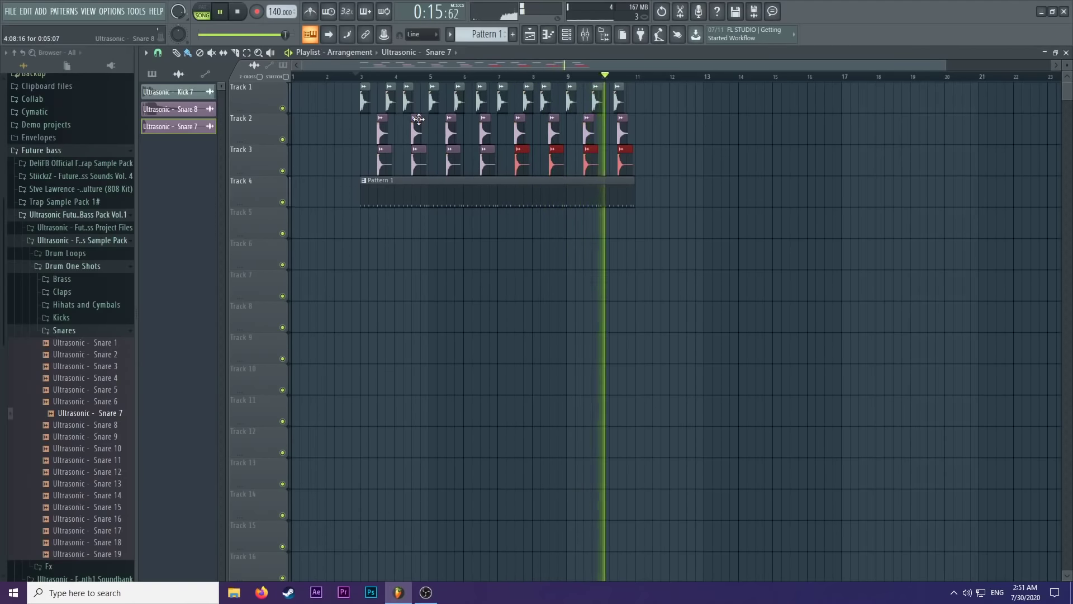
{"action": "key", "text": "space"}
Rename mixer insert 3 as "Snare layer", give it a blue colour and route the Snare 7 channel to it.
{"action": "scroll", "coordinate": [367, 119], "scroll_direction": "up", "scroll_amount": 3, "text": "ctrl"}
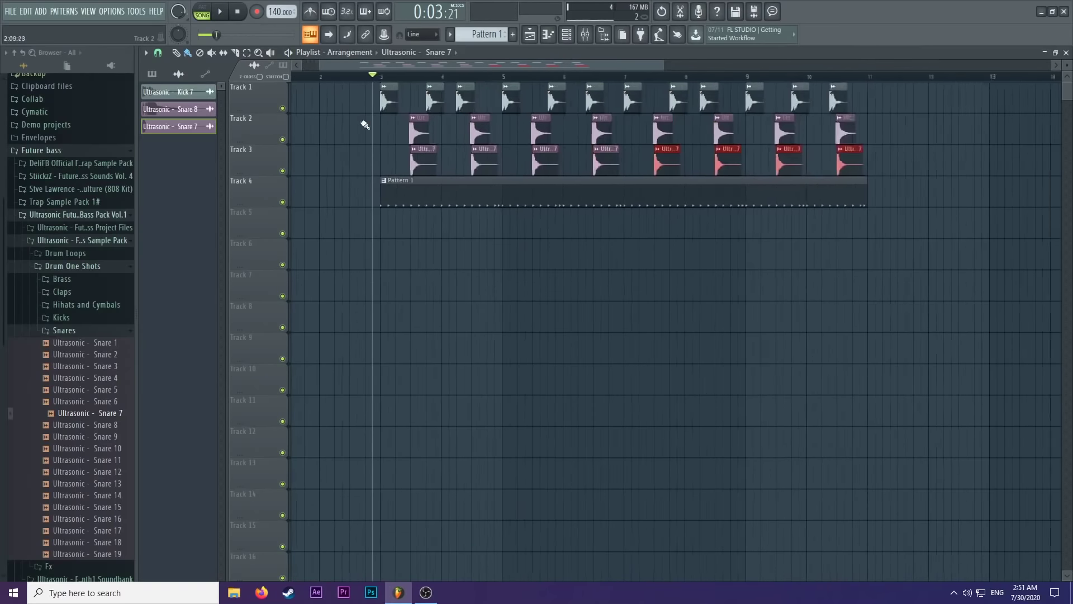
{"action": "left_click", "coordinate": [423, 158]}
{"action": "left_click", "coordinate": [594, 36]}
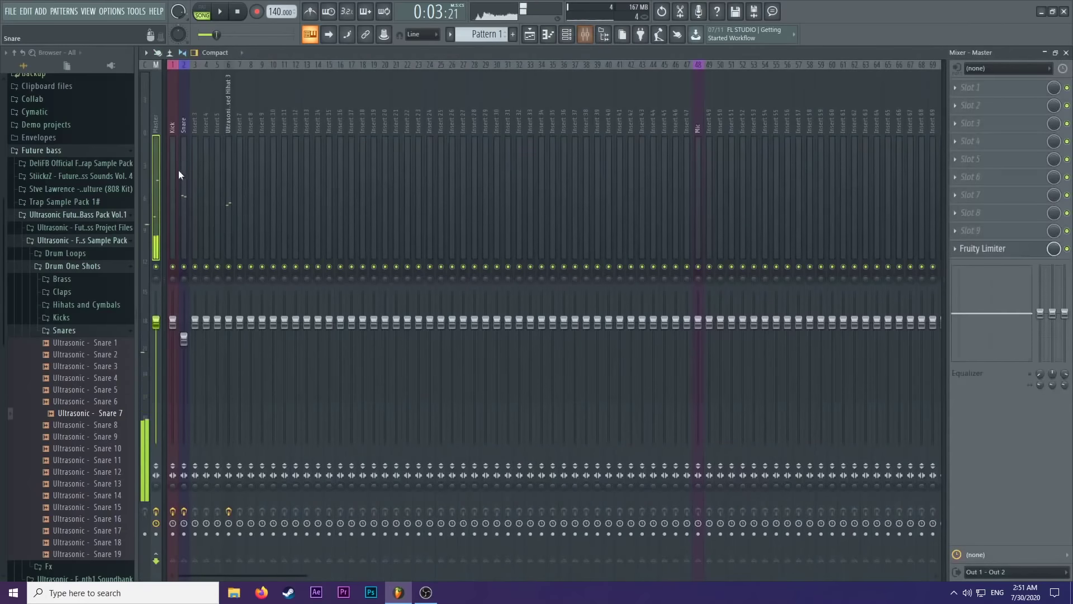
{"action": "right_click", "coordinate": [195, 133]}
{"action": "left_click", "coordinate": [257, 84]}
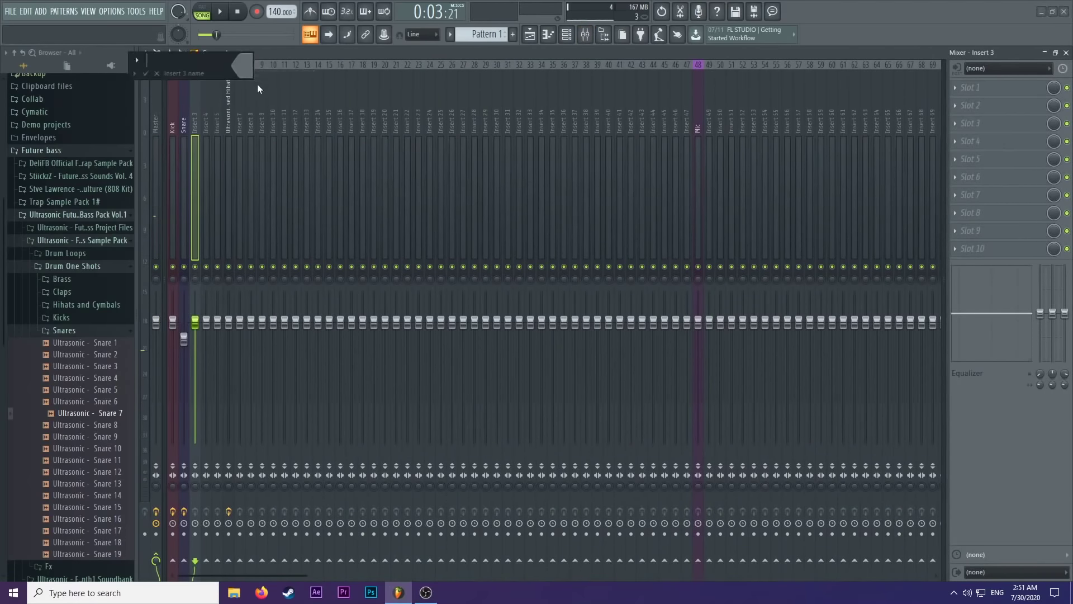
{"action": "type", "text": "Snare layer"}
{"action": "left_click", "coordinate": [244, 66]}
{"action": "left_click", "coordinate": [390, 76]}
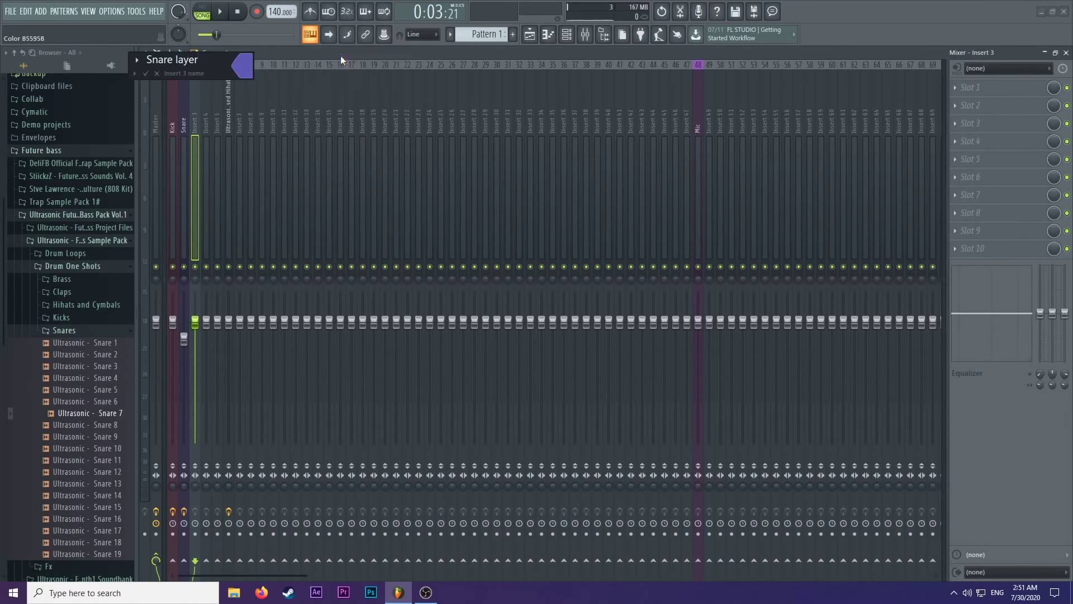
{"action": "left_click", "coordinate": [148, 73]}
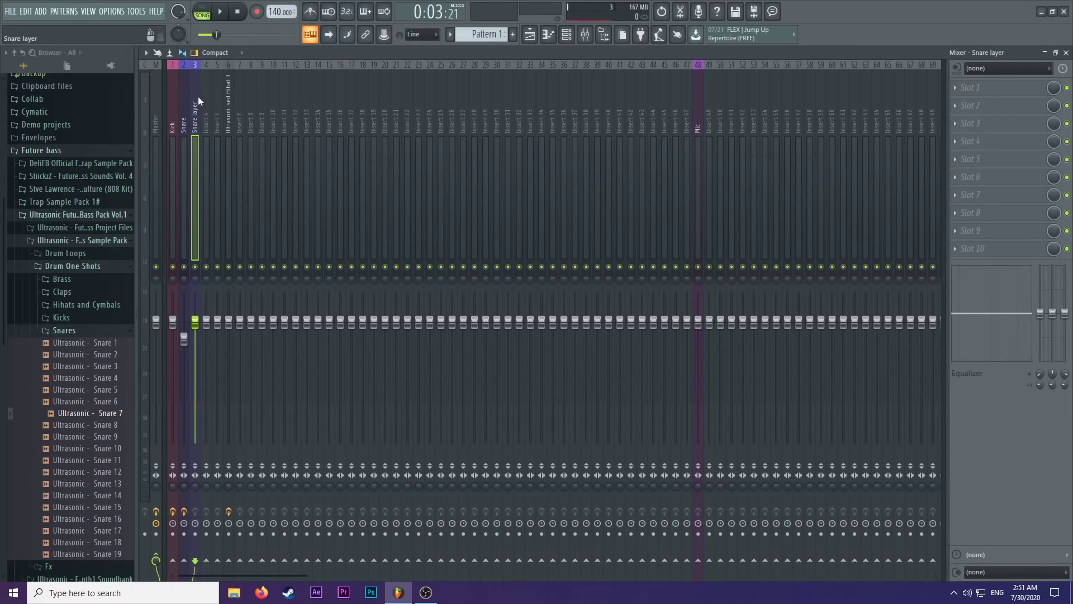
{"action": "key", "text": "q"}
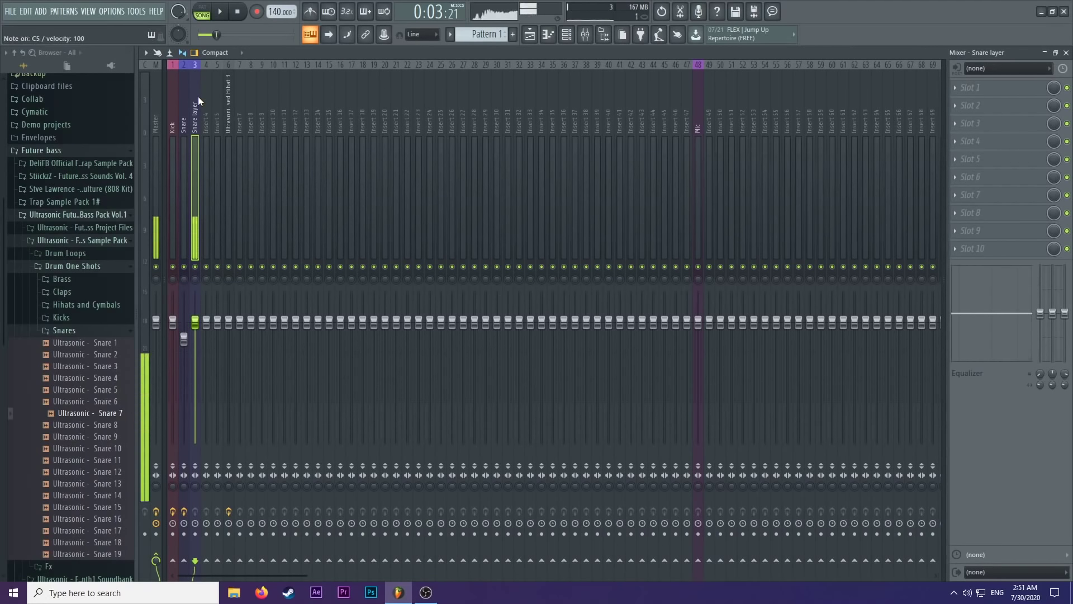
Load The Glue in the first effect slot of the Snare layer track and lower its threshold.
{"action": "left_click", "coordinate": [980, 88]}
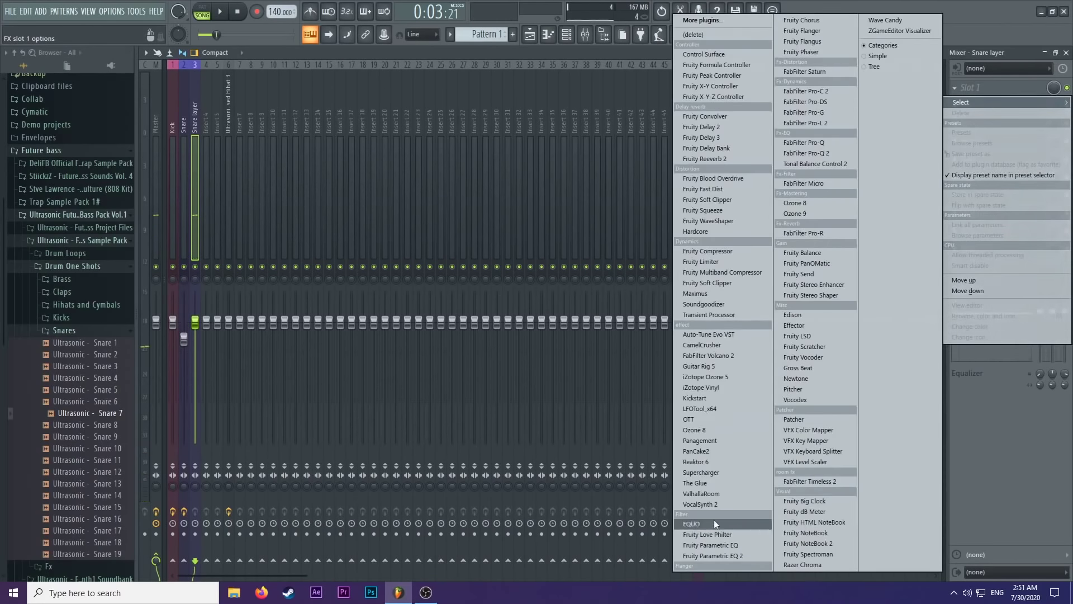
{"action": "left_click", "coordinate": [722, 482]}
{"action": "left_click_drag", "start_coordinate": [184, 258], "coordinate": [195, 210]}
{"action": "left_click_drag", "start_coordinate": [245, 104], "coordinate": [435, 102]}
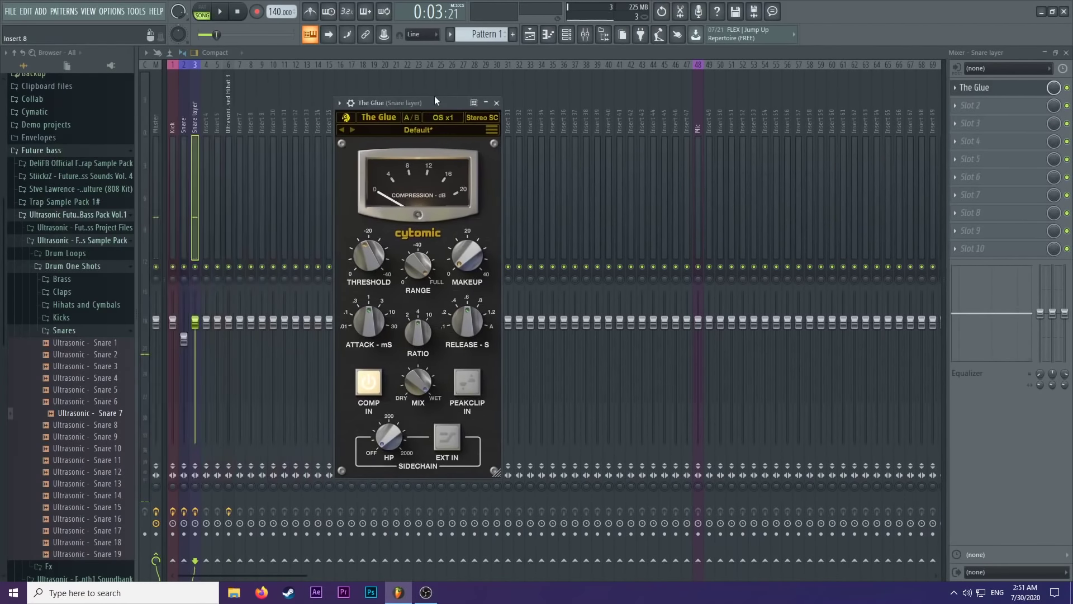
Set the Snare 7 channel volume to about 63% and return to The Glue on the Snare layer track.
{"action": "left_click", "coordinate": [530, 35]}
{"action": "double_click", "coordinate": [427, 157]}
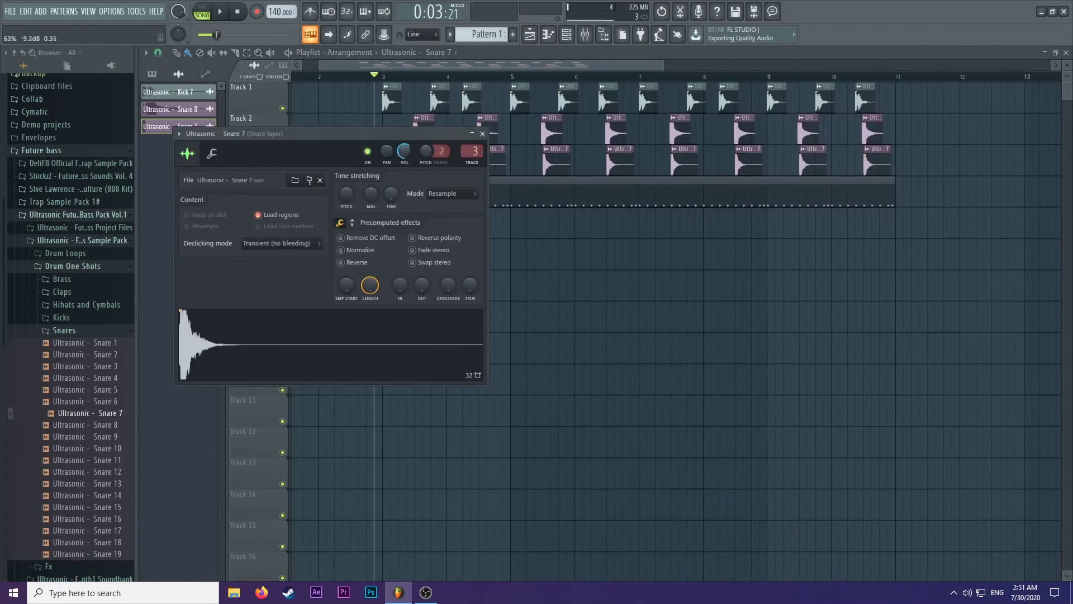
{"action": "left_click", "coordinate": [585, 35]}
{"action": "left_click", "coordinate": [974, 87]}
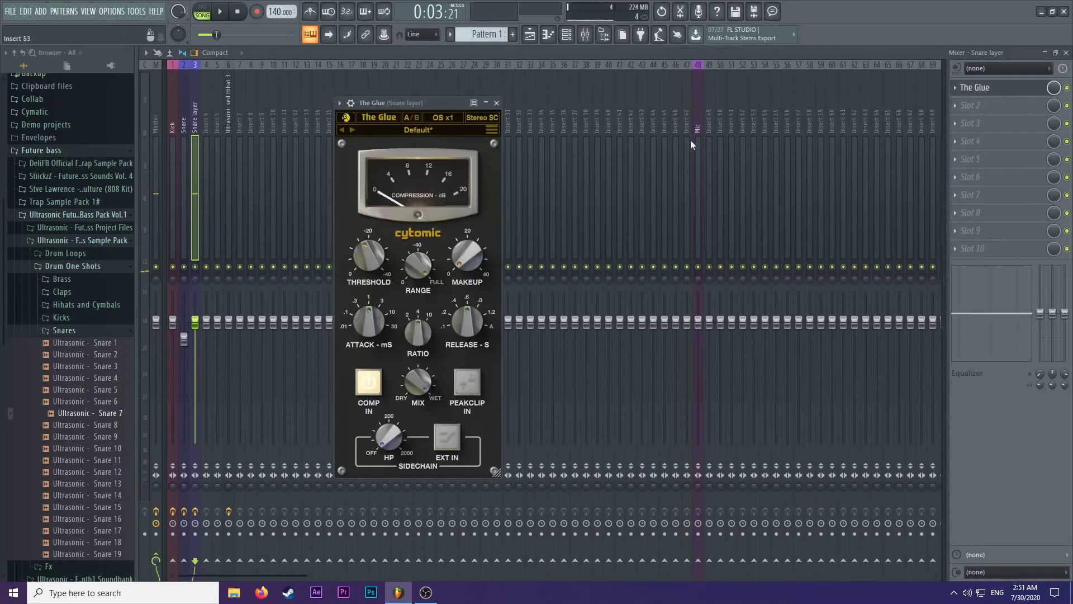
Set The Glue to a threshold of -18.4 dB, a reduced range and a ratio of 2 while auditioning the snare layer.
{"action": "left_click_drag", "start_coordinate": [380, 242], "coordinate": [367, 240]}
{"action": "key", "text": "q"}
{"action": "key", "text": "q"}
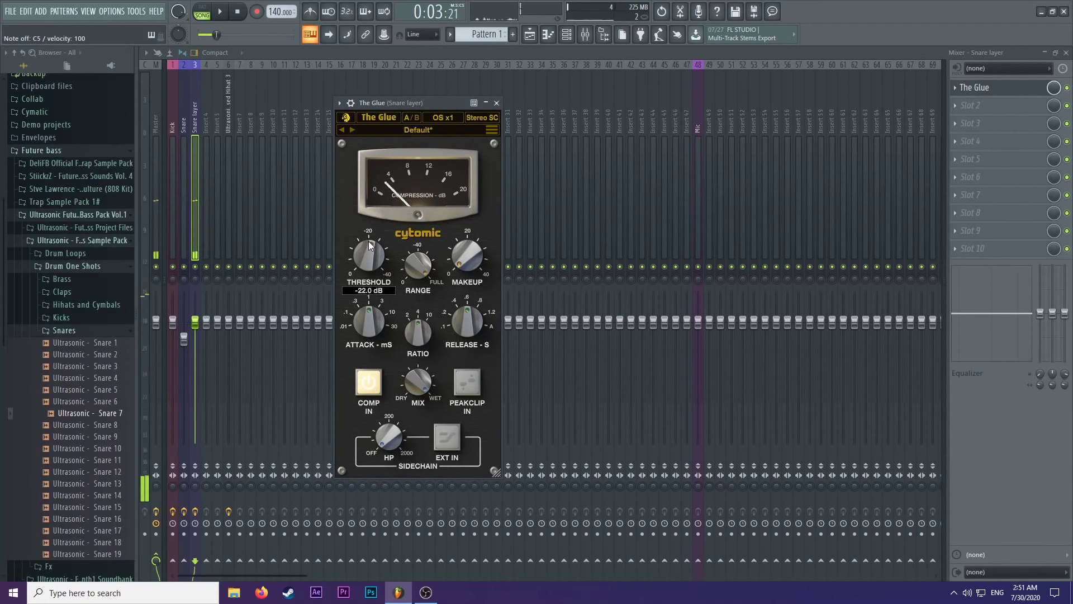
{"action": "key", "text": "space"}
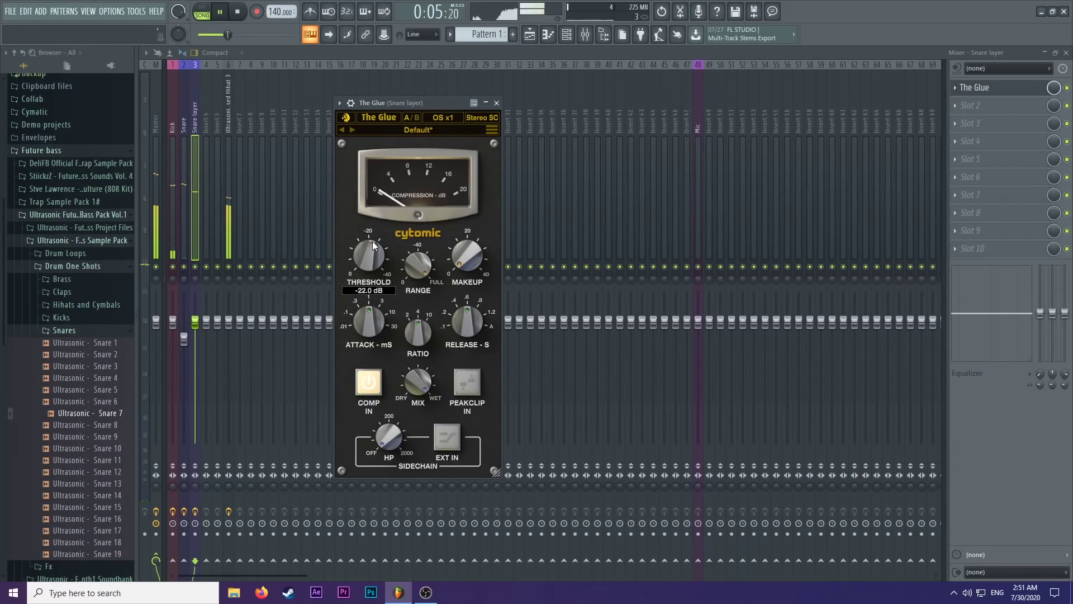
{"action": "mouse_move", "coordinate": [402, 268]}
{"action": "scroll", "coordinate": [367, 252], "scroll_direction": "down", "scroll_amount": 4}
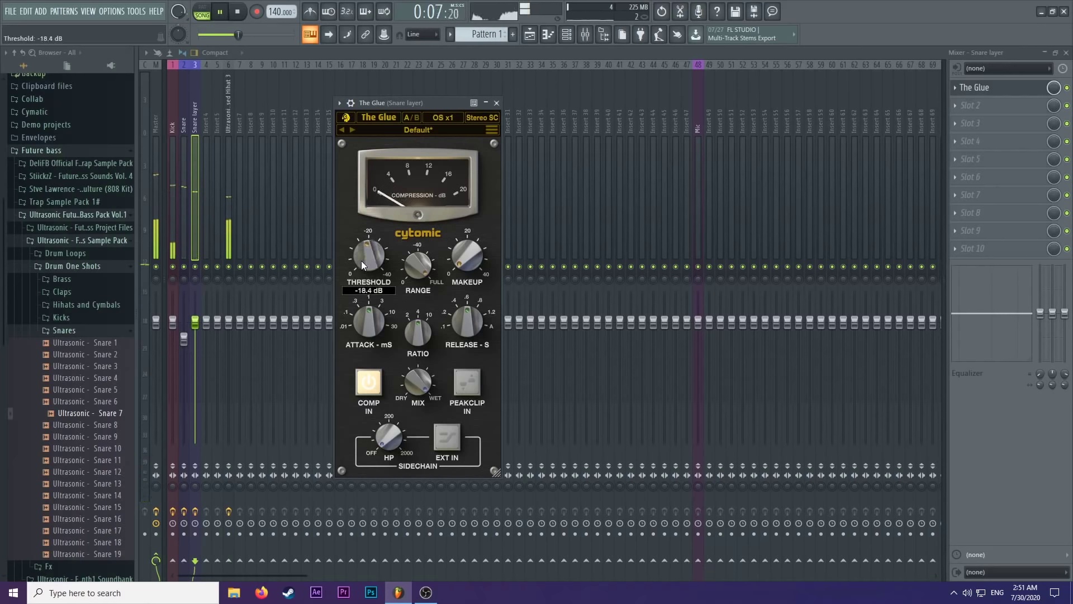
{"action": "mouse_move", "coordinate": [471, 252]}
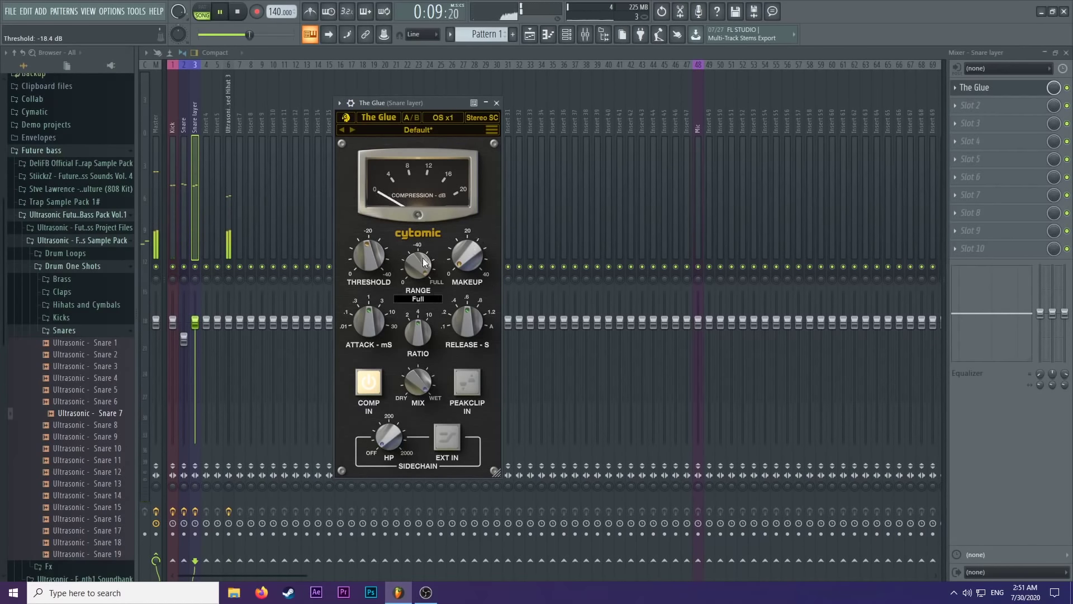
{"action": "scroll", "coordinate": [423, 257], "scroll_direction": "down", "scroll_amount": 2}
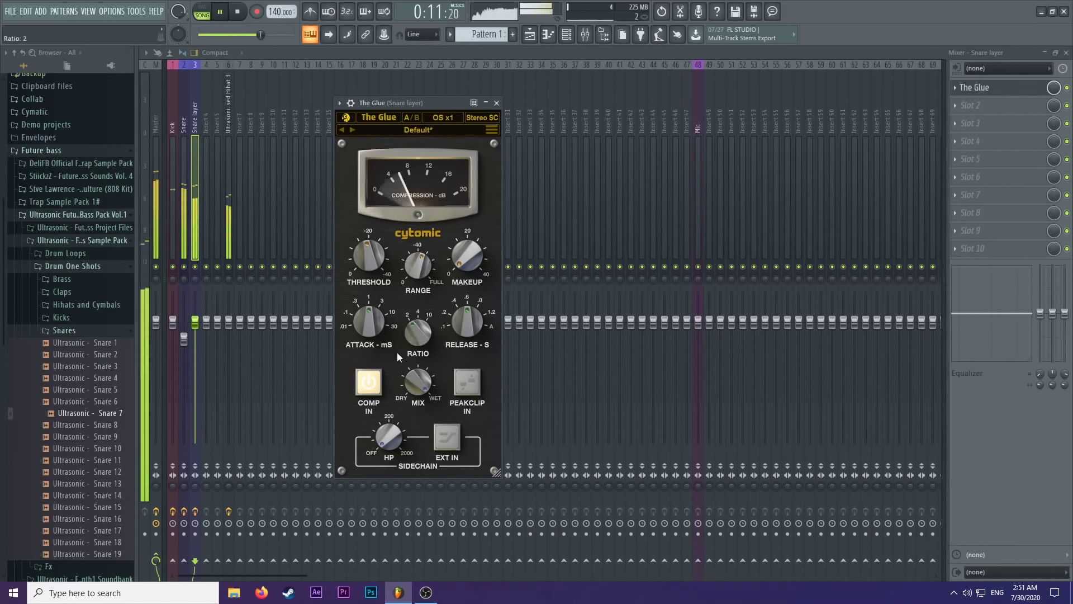
{"action": "left_click", "coordinate": [496, 103]}
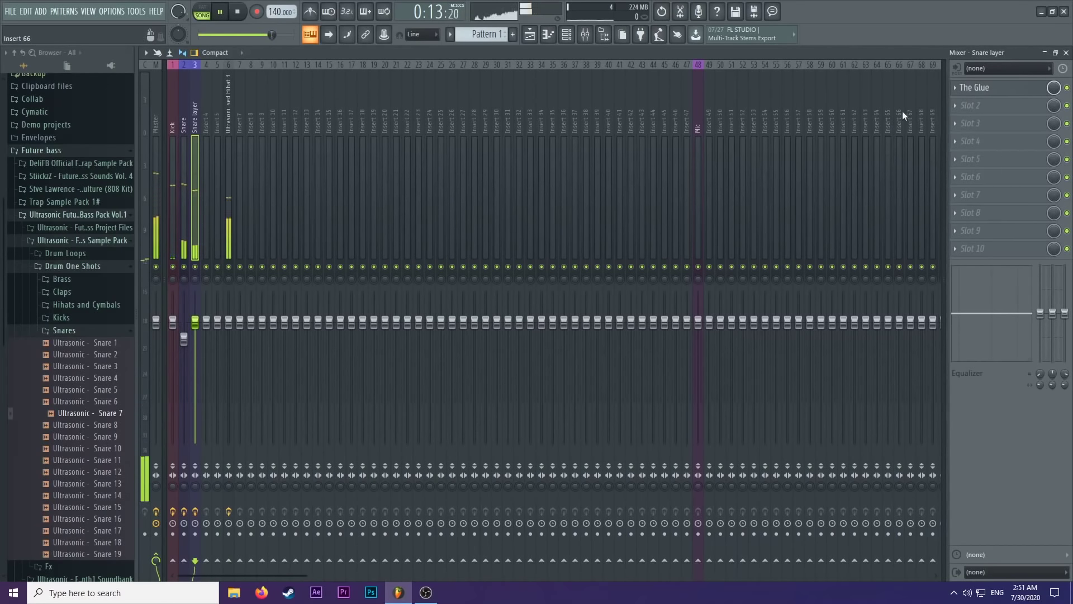
Add Fruity Parametric EQ 2 in the second effect slot and make band 1 a high pass with a Gentle 8 slope.
{"action": "key", "text": "space"}
{"action": "left_click", "coordinate": [970, 105]}
{"action": "left_click", "coordinate": [724, 557]}
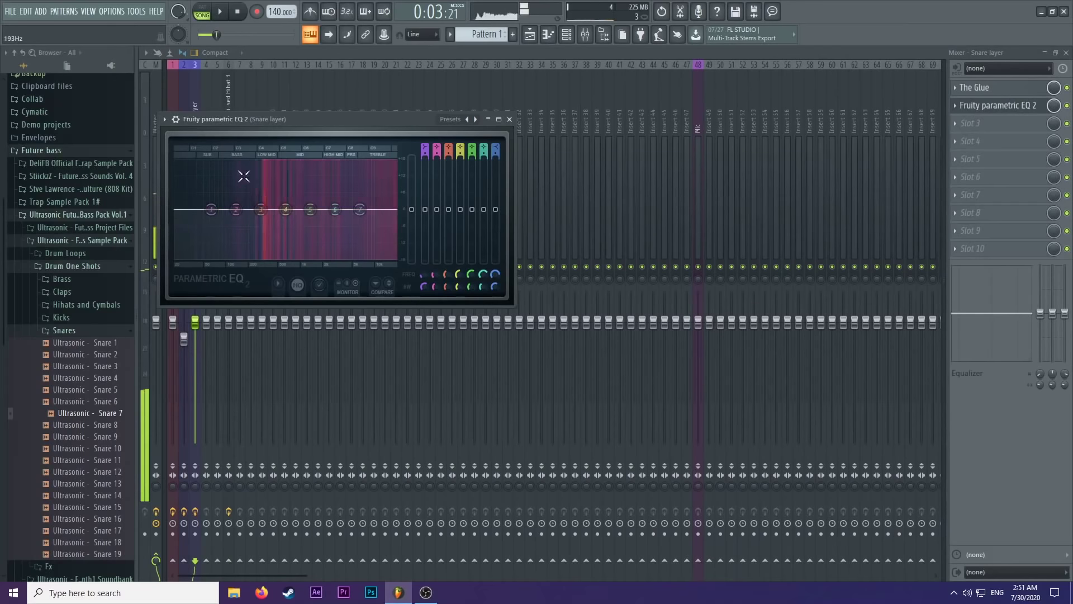
{"action": "right_click", "coordinate": [211, 209]}
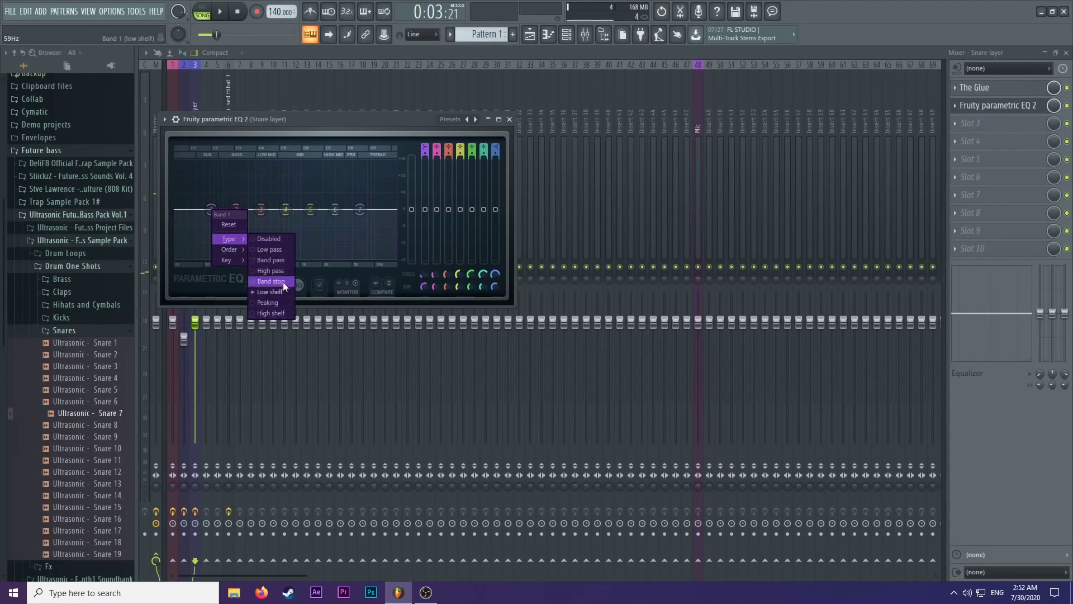
{"action": "left_click", "coordinate": [277, 271]}
{"action": "left_click_drag", "start_coordinate": [424, 156], "coordinate": [424, 144]}
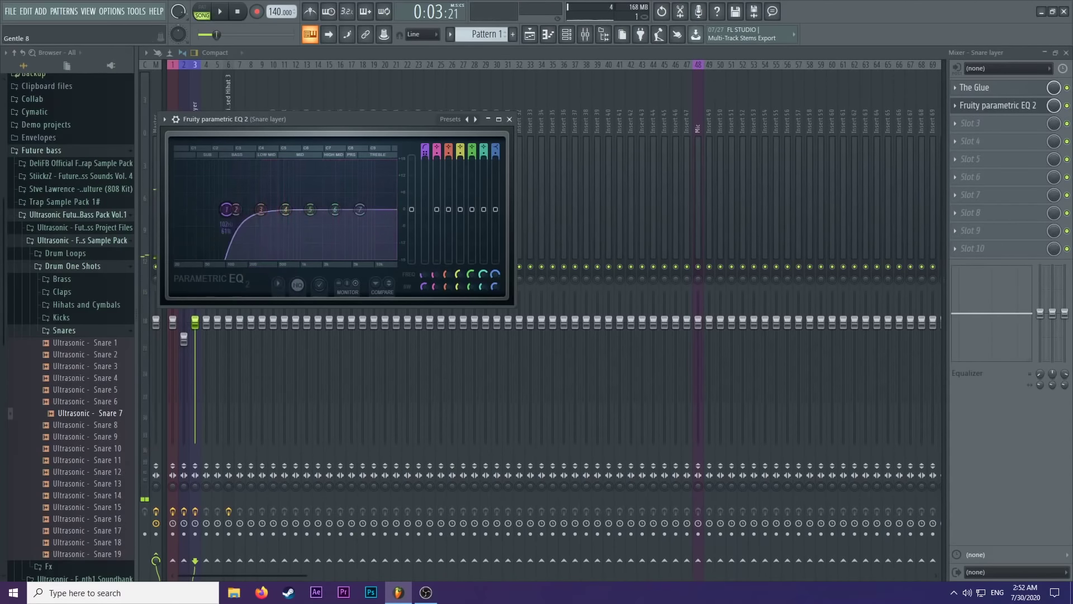
Move the high pass lower, boost band 2 in the bass range and slightly boost a narrow band 4 in the low mids.
{"action": "mouse_move", "coordinate": [226, 209]}
{"action": "left_mouse_down"}
{"action": "mouse_move", "coordinate": [211, 209]}
{"action": "mouse_move", "coordinate": [238, 193]}
{"action": "left_mouse_up"}
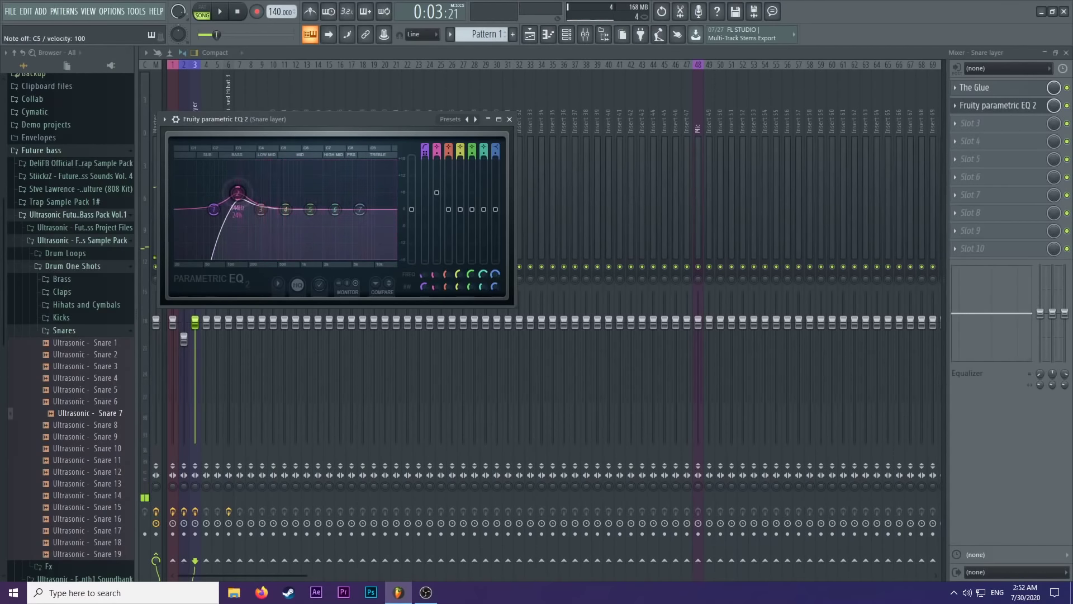
{"action": "scroll", "coordinate": [239, 195], "scroll_direction": "down", "scroll_amount": 2}
{"action": "key", "text": "space"}
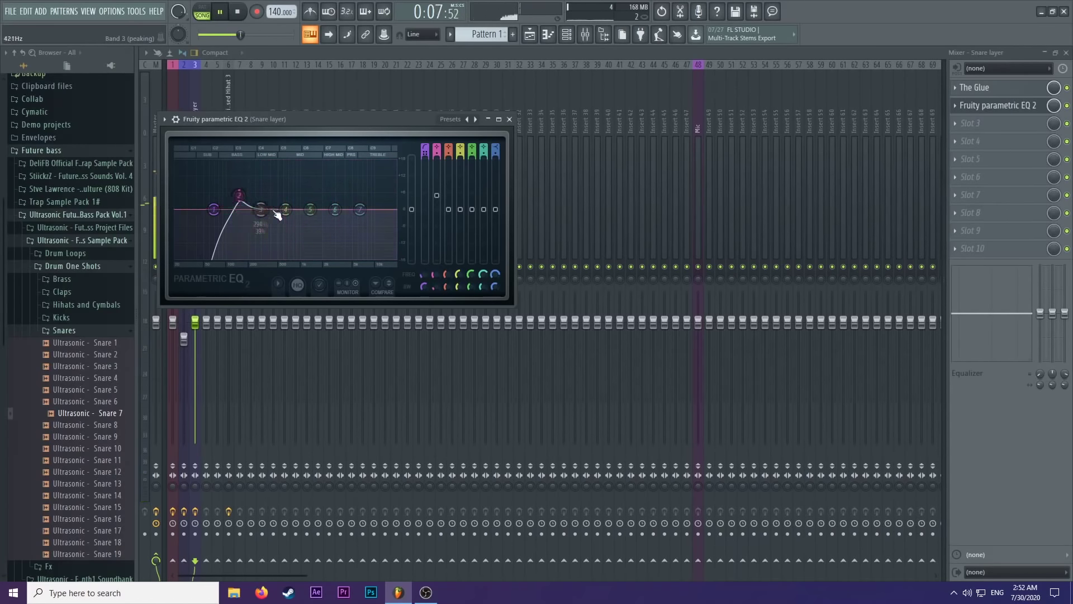
{"action": "left_click_drag", "start_coordinate": [286, 209], "coordinate": [267, 202]}
{"action": "scroll", "coordinate": [268, 202], "scroll_direction": "down", "scroll_amount": 3}
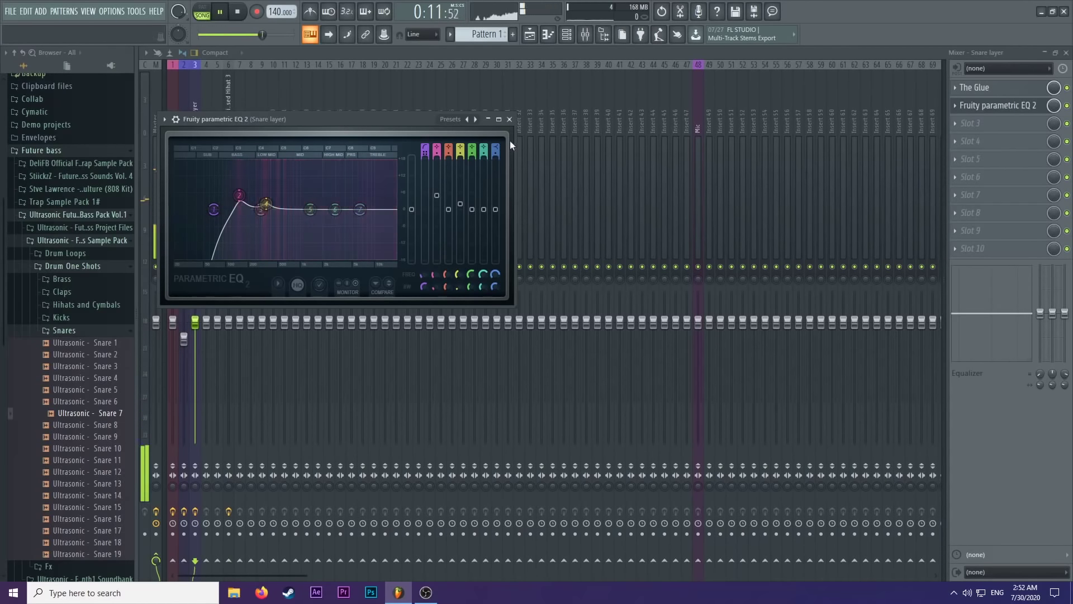
{"action": "left_click", "coordinate": [509, 119]}
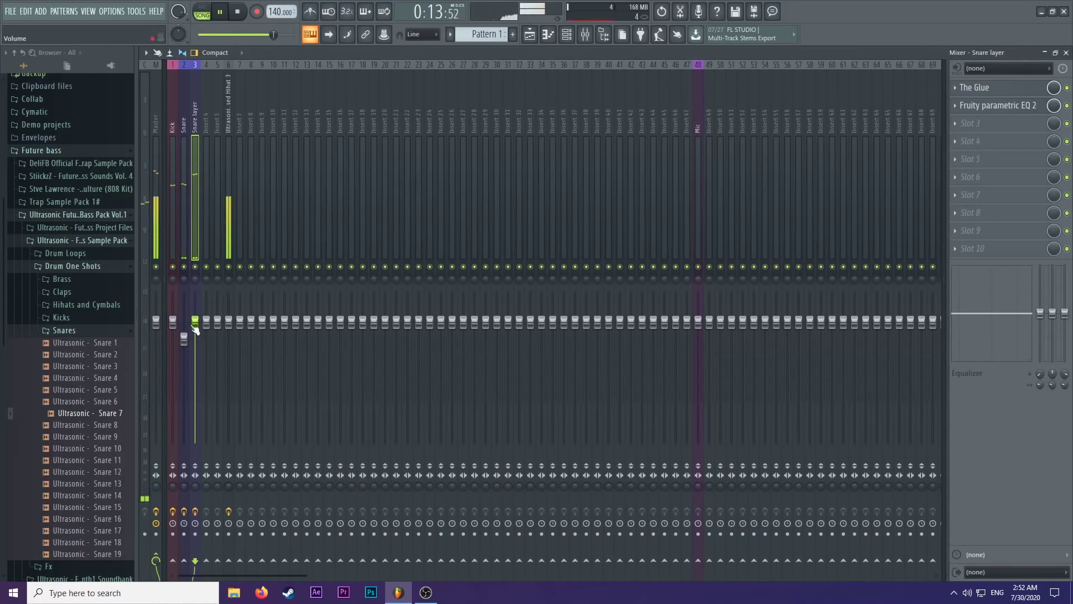
Lower the Snare layer fader slightly and load Fruity Stereo Enhancer in its third effect slot.
{"action": "key", "text": "space"}
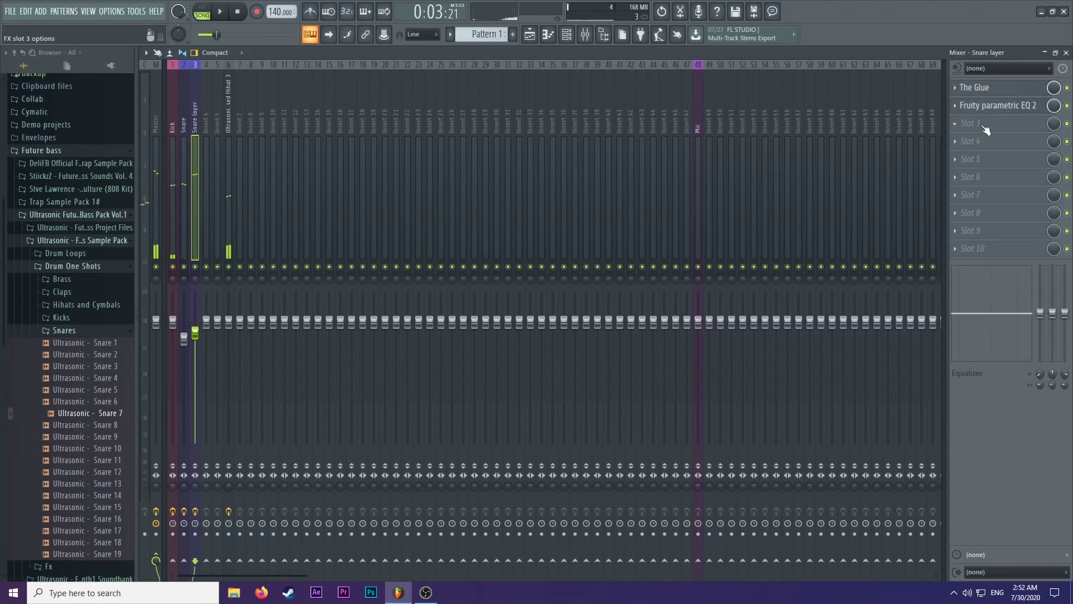
{"action": "left_click", "coordinate": [981, 124]}
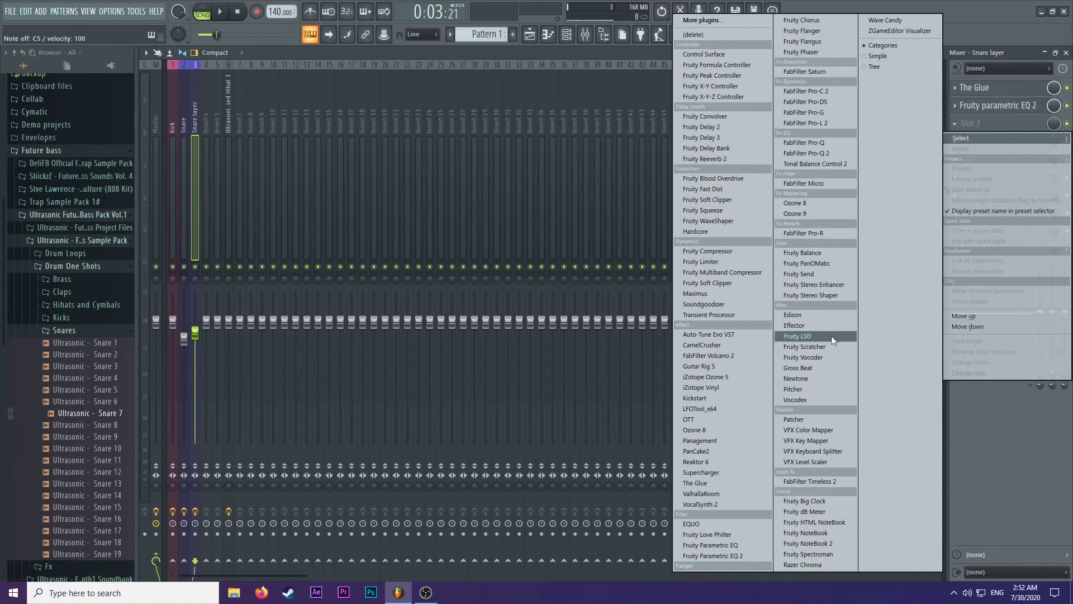
{"action": "left_click", "coordinate": [834, 286]}
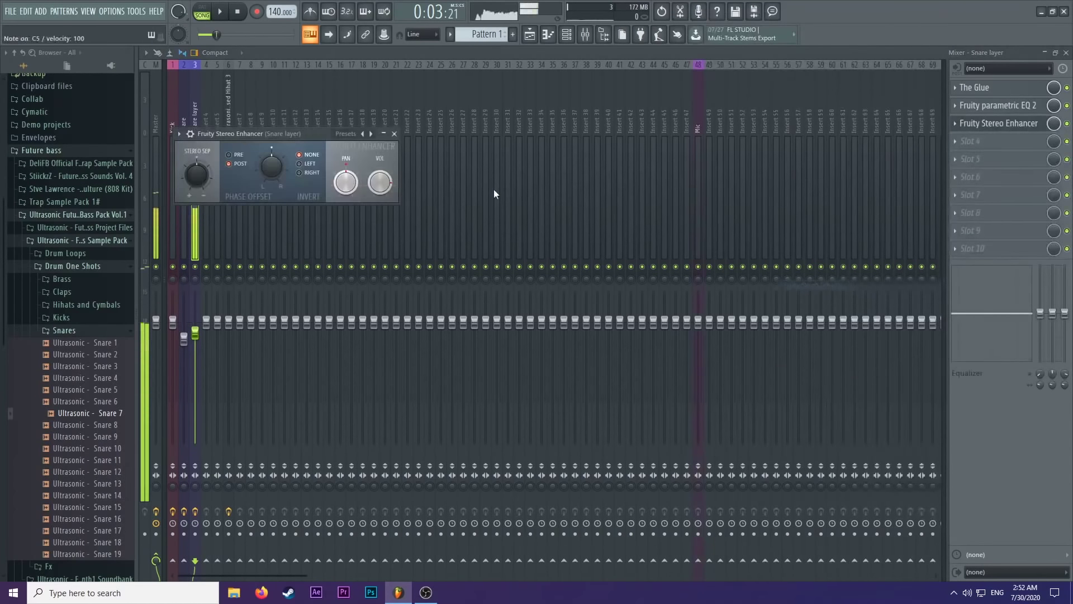
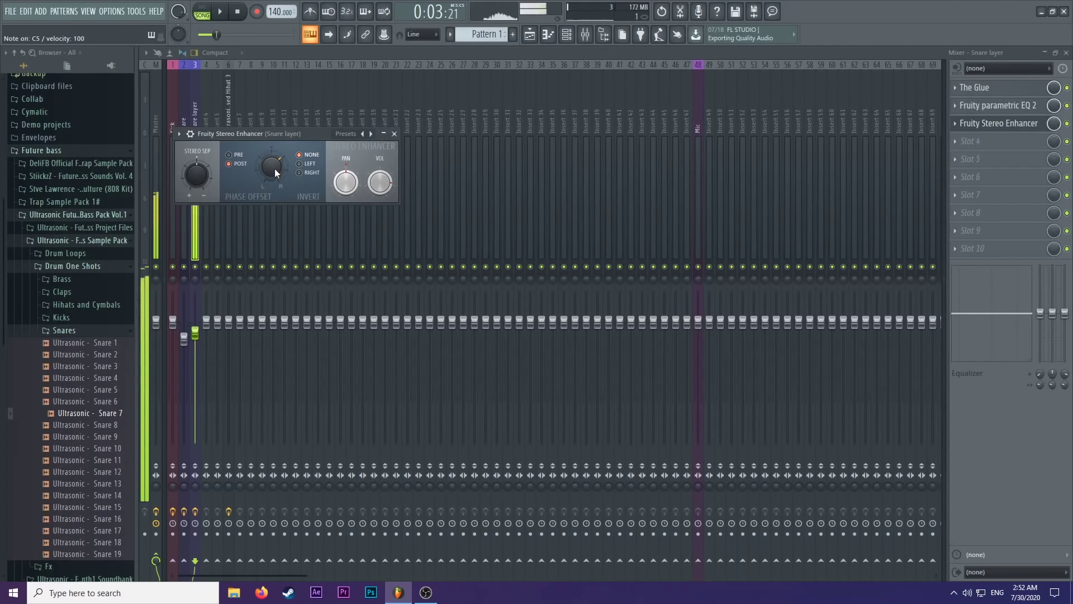
Set the Snare layer's Stereo Enhancer phase offset to about 7.1 ms left while auditioning the snare, and close the plugin.
{"action": "left_click_drag", "start_coordinate": [311, 138], "coordinate": [294, 168]}
{"action": "key", "text": "q"}
{"action": "key", "text": "q"}
{"action": "key", "text": "q"}
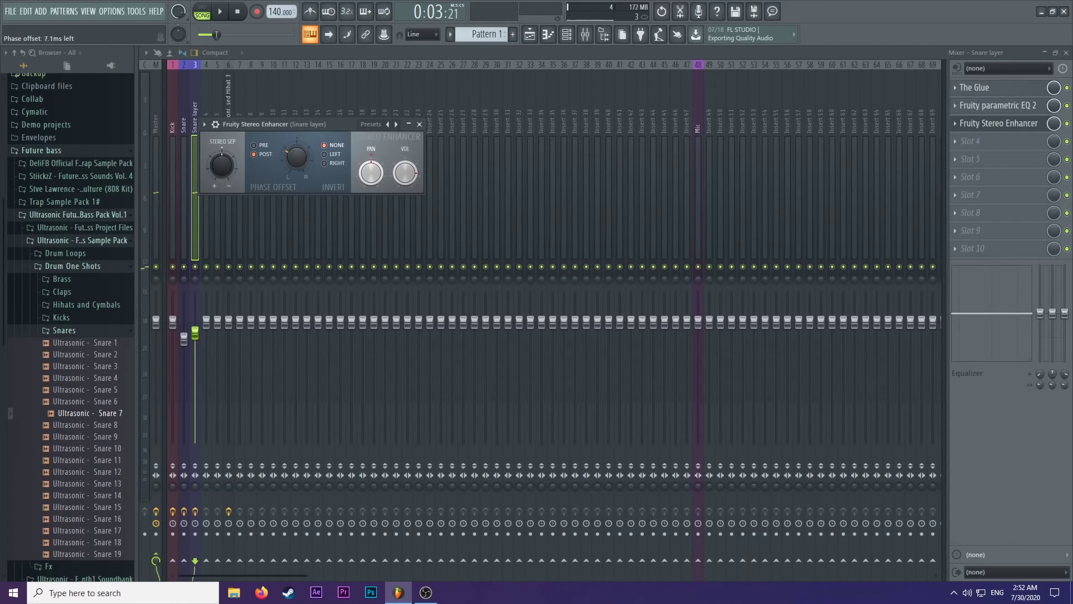
{"action": "key", "text": "z"}
{"action": "key", "text": "q"}
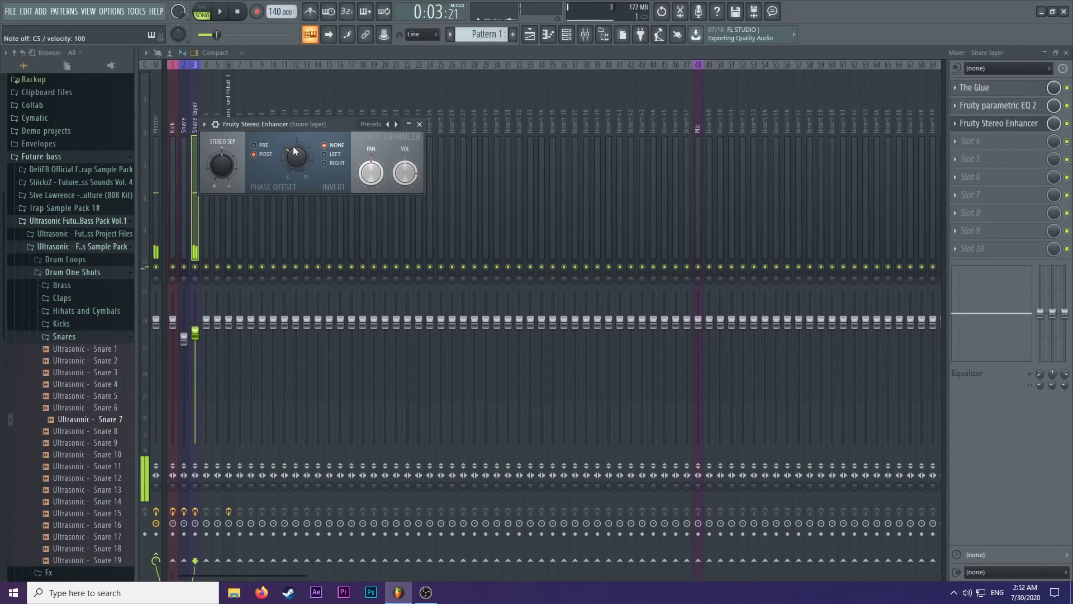
{"action": "left_click", "coordinate": [420, 124]}
Lower the Snare layer fader to about -4.9 dB during playback, and undo a trial reduction of the Snare fader to -4.0 dB.
{"action": "key", "text": "space"}
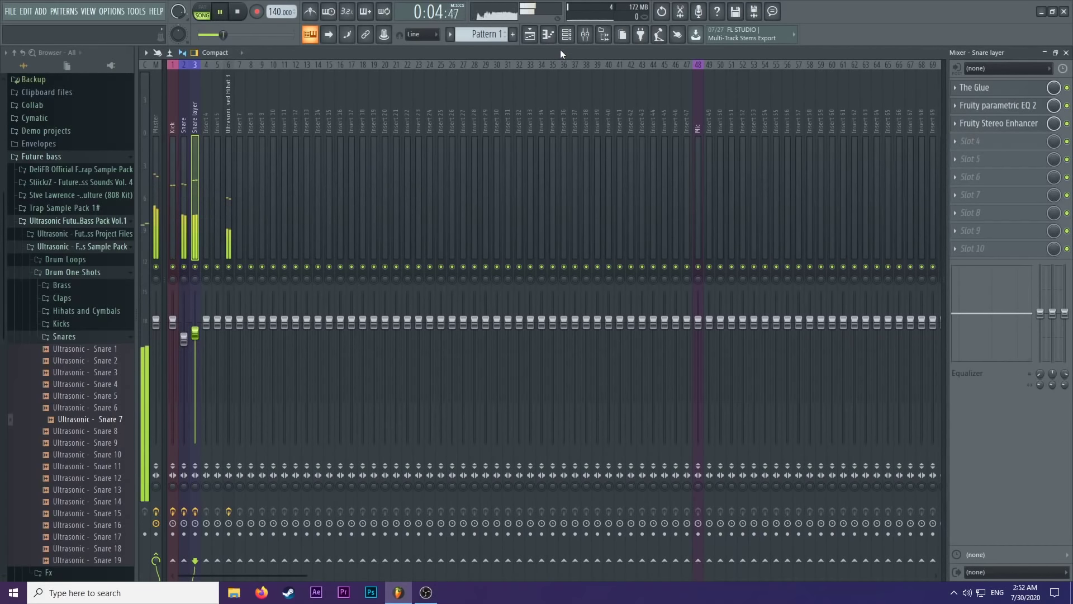
{"action": "left_click_drag", "start_coordinate": [195, 332], "coordinate": [195, 347]}
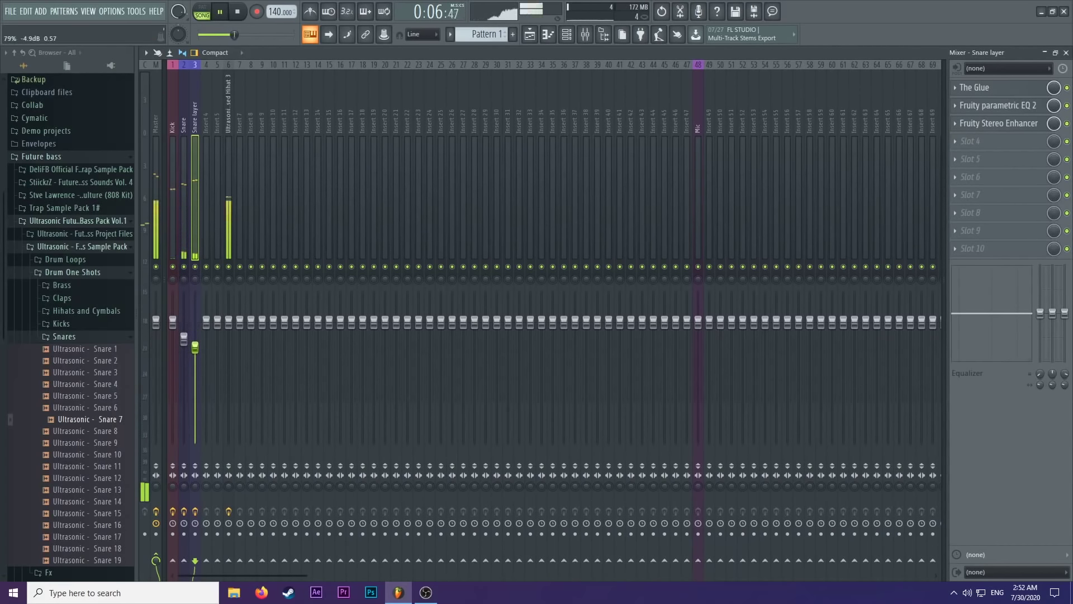
{"action": "left_click", "coordinate": [184, 380]}
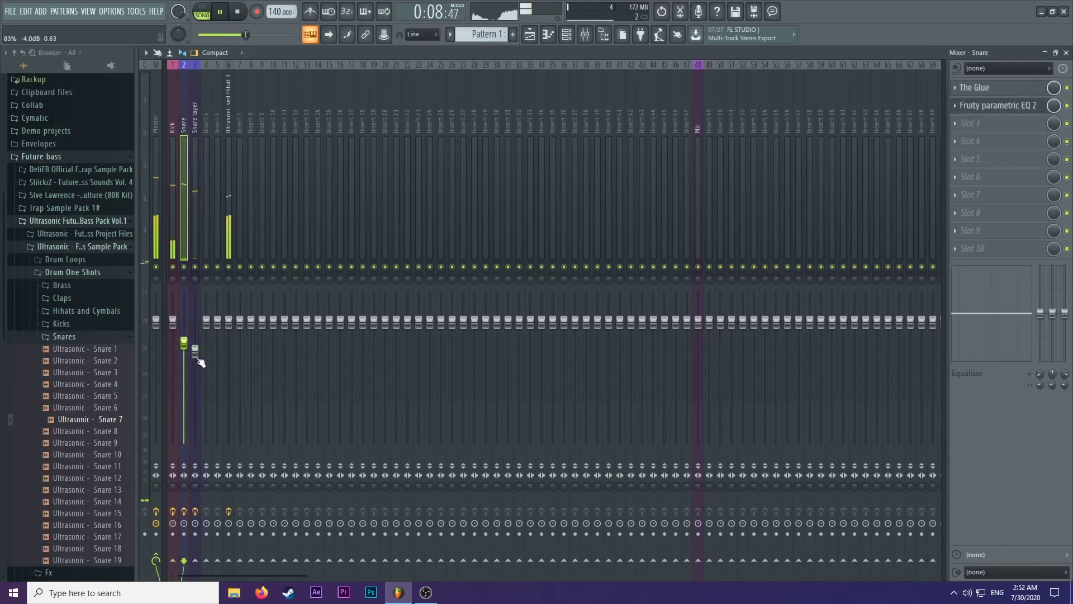
{"action": "key", "text": "ctrl+s"}
{"action": "left_click", "coordinate": [509, 283]}
{"action": "key", "text": "ctrl+z"}
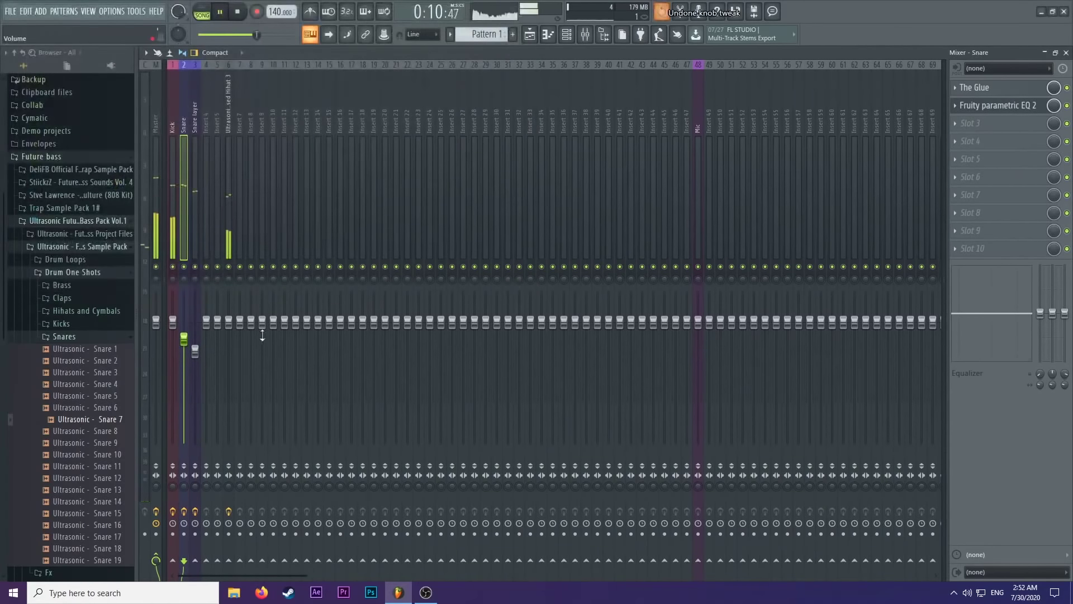
{"action": "left_click", "coordinate": [195, 355]}
Listen to the full drum arrangement in the playlist, replaying it from around bar 3.
{"action": "left_click", "coordinate": [530, 34]}
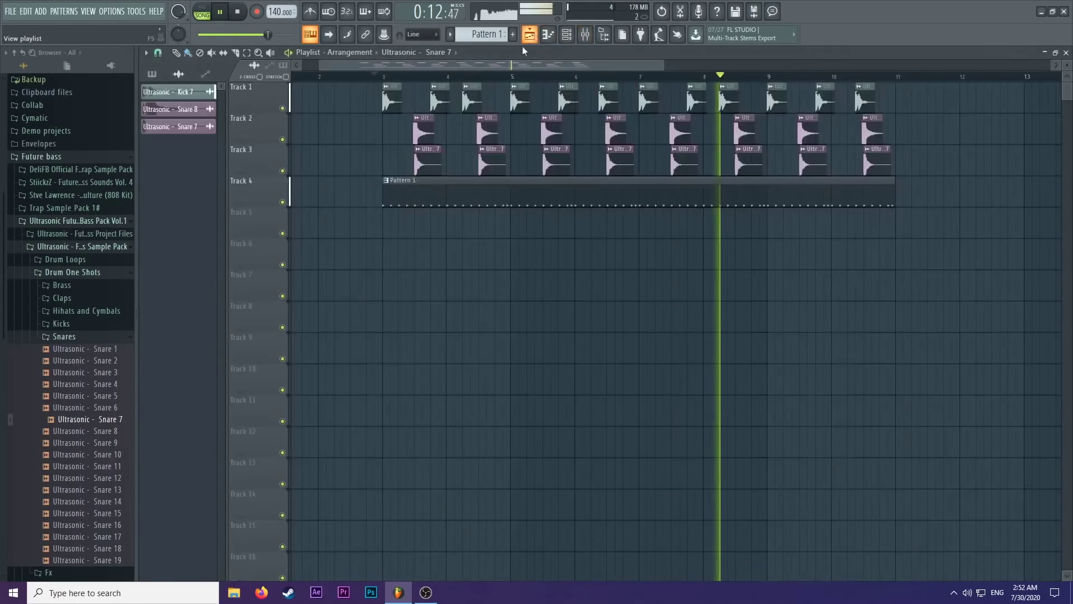
{"action": "scroll", "coordinate": [488, 159], "scroll_direction": "down", "scroll_amount": 3}
{"action": "scroll", "coordinate": [419, 142], "scroll_direction": "up", "scroll_amount": 2}
{"action": "scroll", "coordinate": [373, 132], "scroll_direction": "down", "scroll_amount": 2}
{"action": "scroll", "coordinate": [362, 133], "scroll_direction": "up", "scroll_amount": 2}
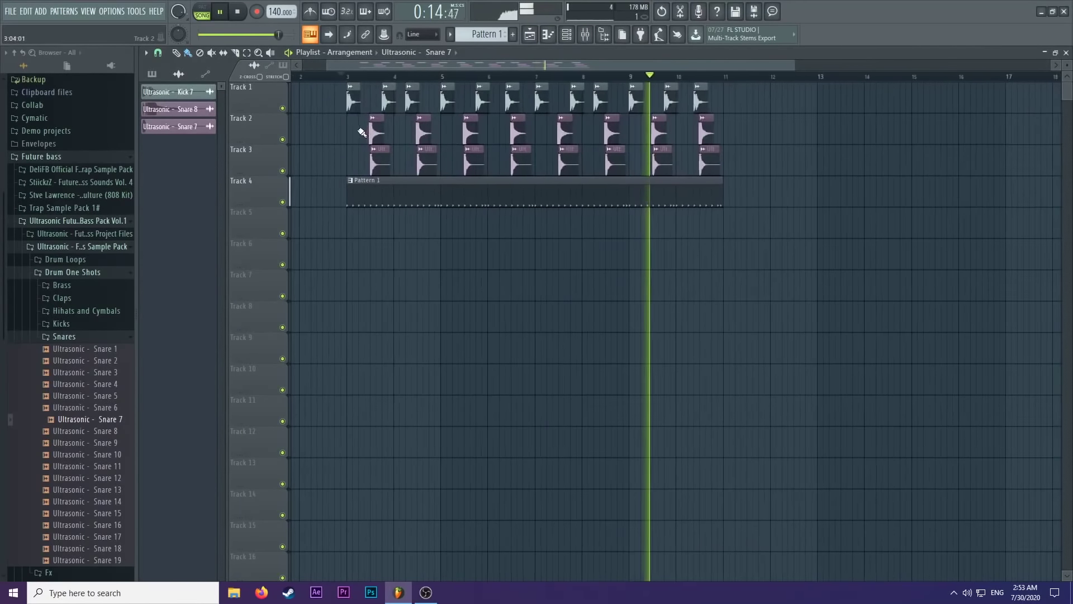
{"action": "scroll", "coordinate": [435, 112], "scroll_direction": "down", "scroll_amount": 2}
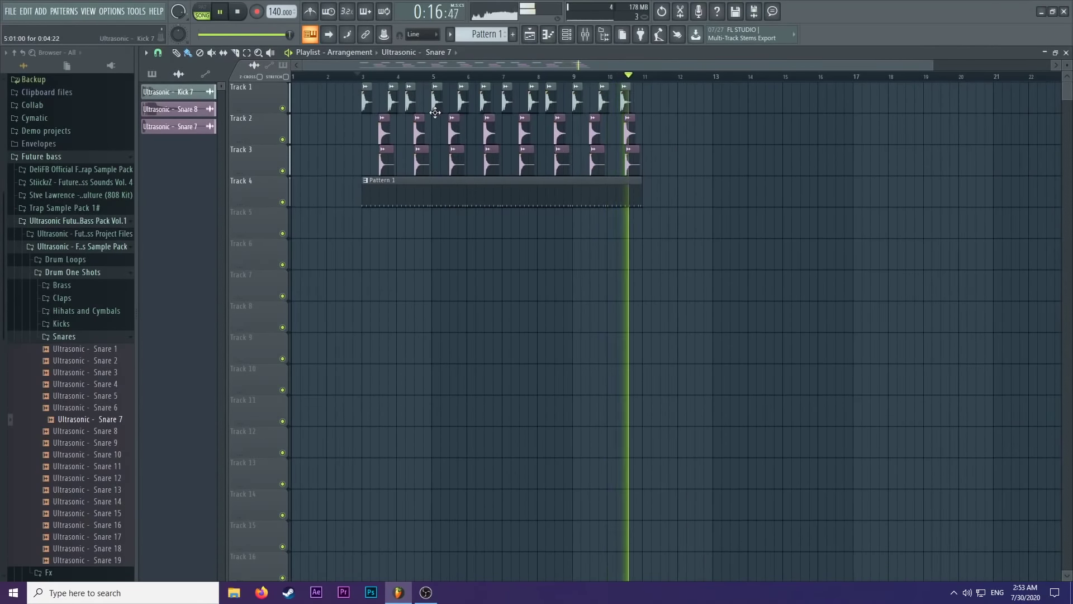
{"action": "key", "text": "space"}
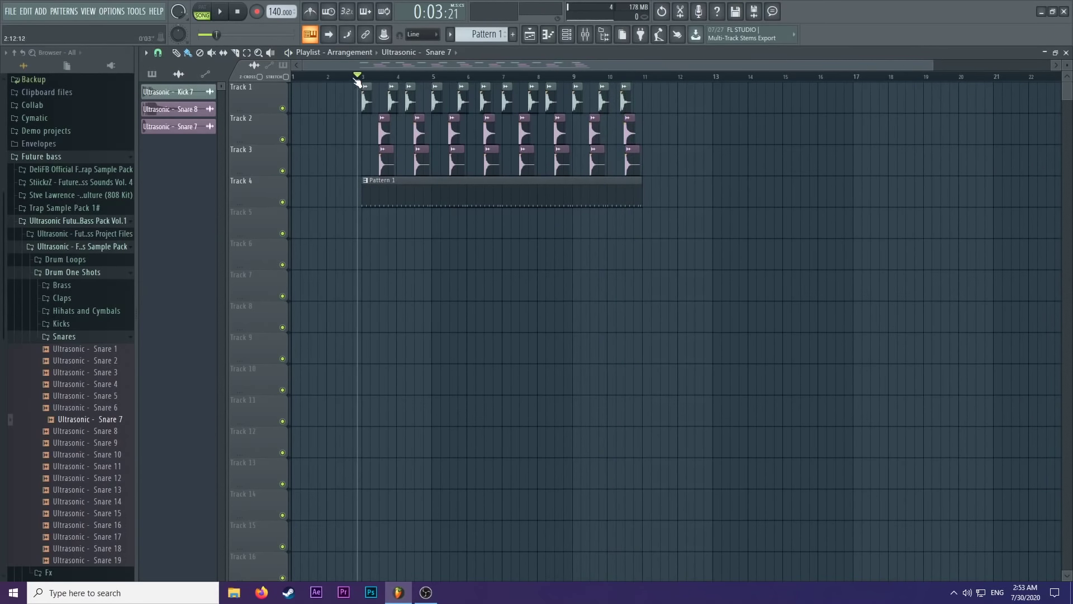
{"action": "key", "text": "space"}
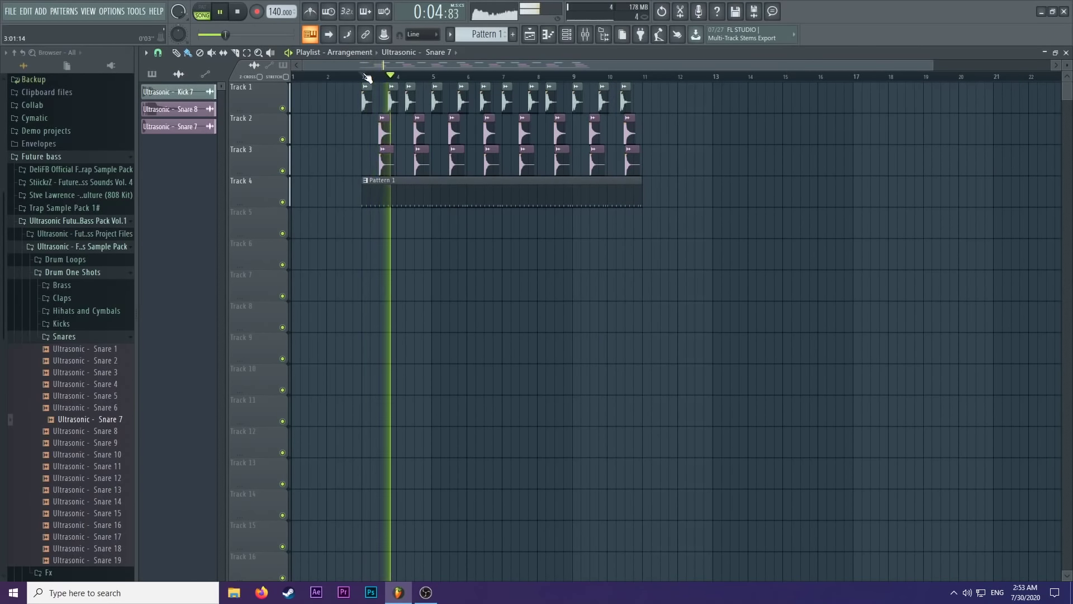
{"action": "key", "text": "space"}
{"action": "scroll", "coordinate": [370, 84], "scroll_direction": "up", "scroll_amount": 2}
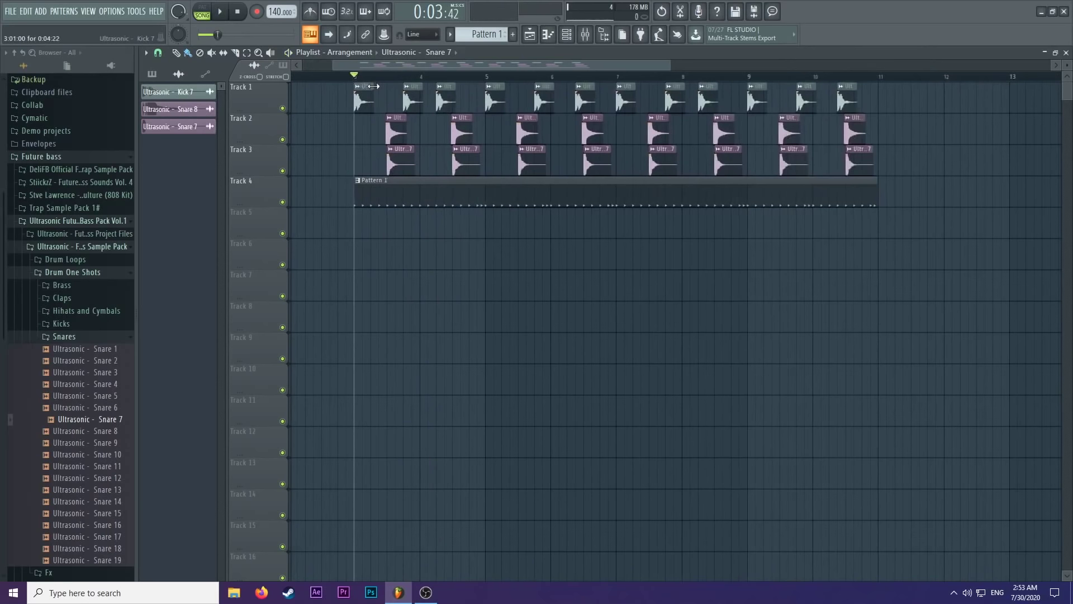
{"action": "key", "text": "space"}
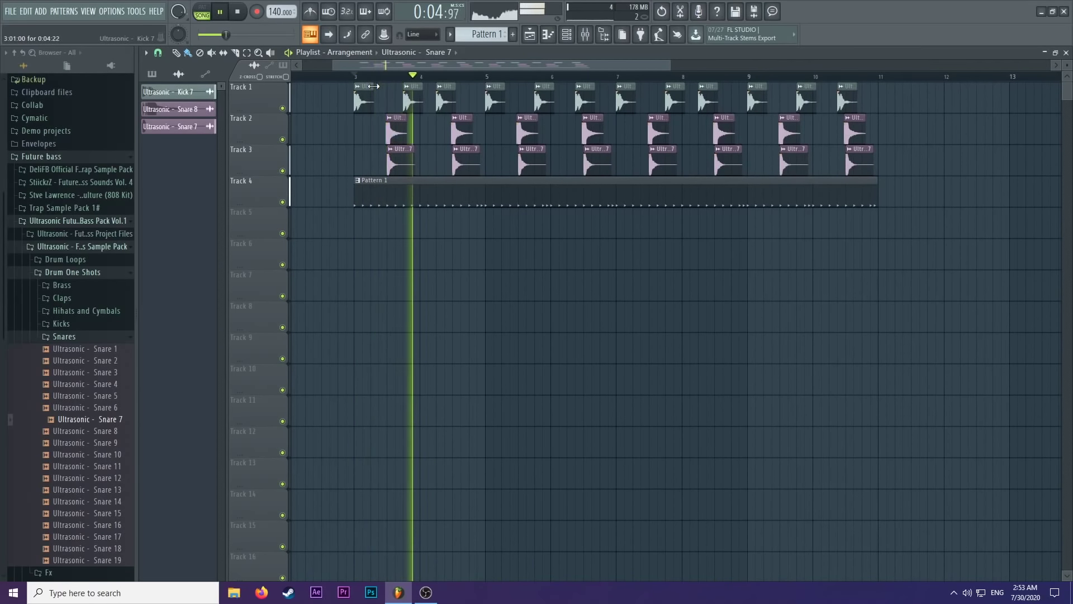
{"action": "scroll", "coordinate": [373, 85], "scroll_direction": "down", "scroll_amount": 1}
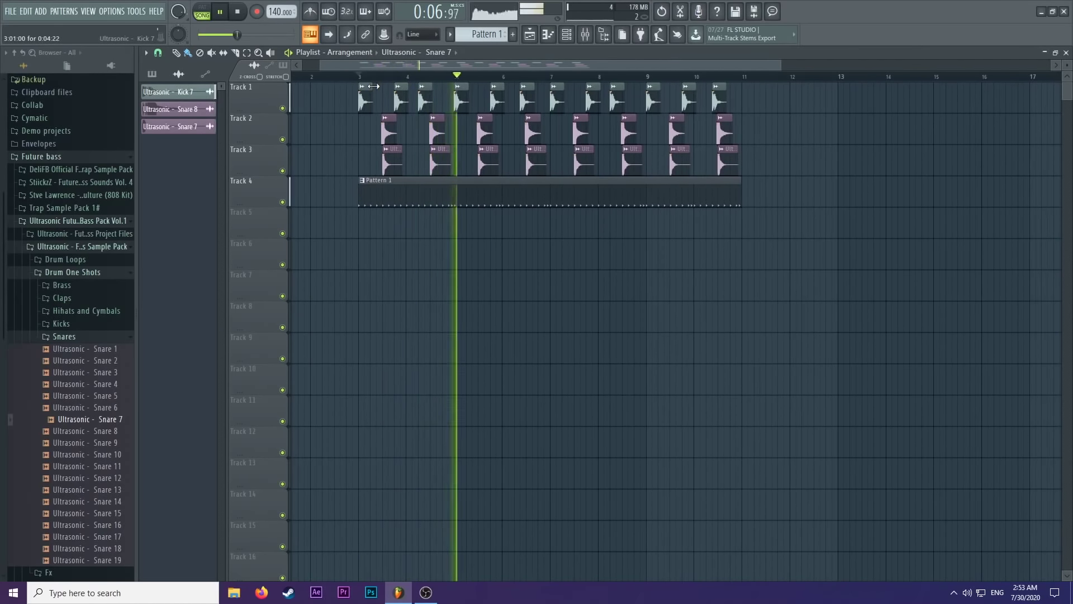
{"action": "key", "text": "space"}
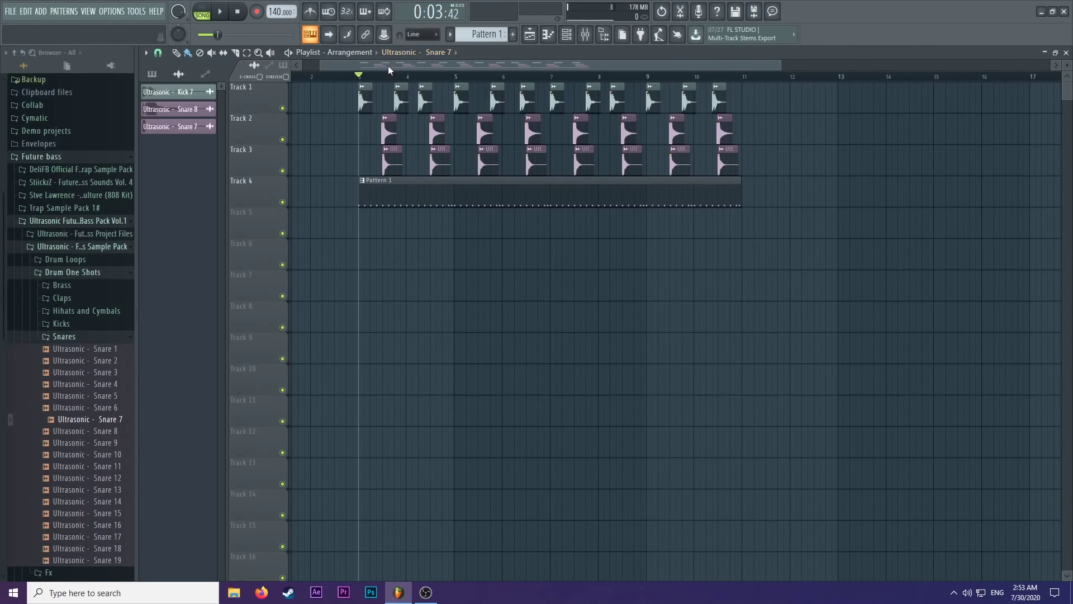
Create Pattern 2 and add a channel rack filter group named drum.
{"action": "left_click", "coordinate": [513, 35]}
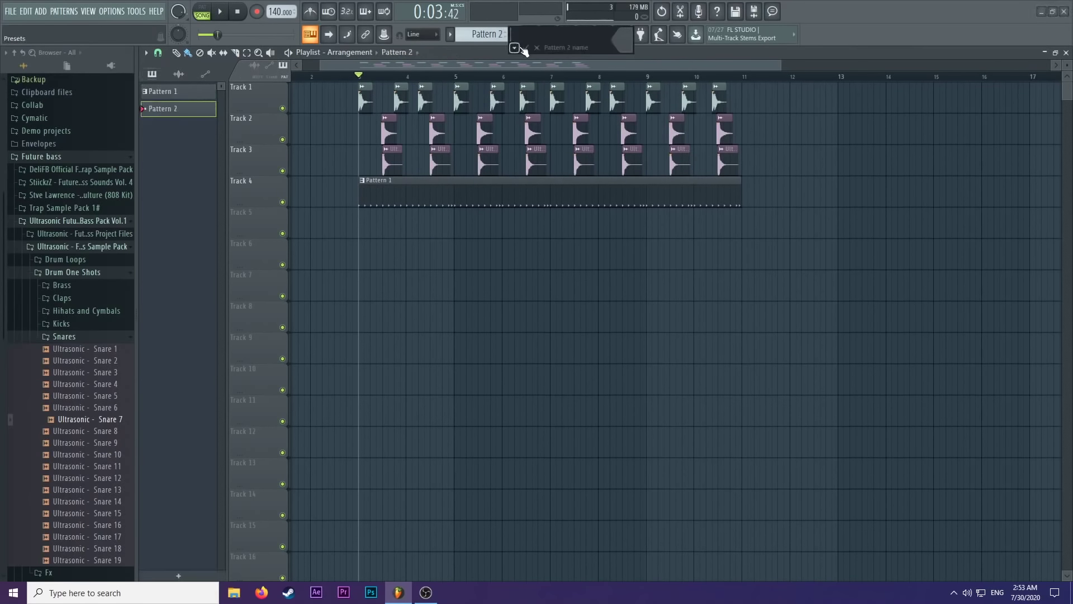
{"action": "left_click", "coordinate": [572, 39]}
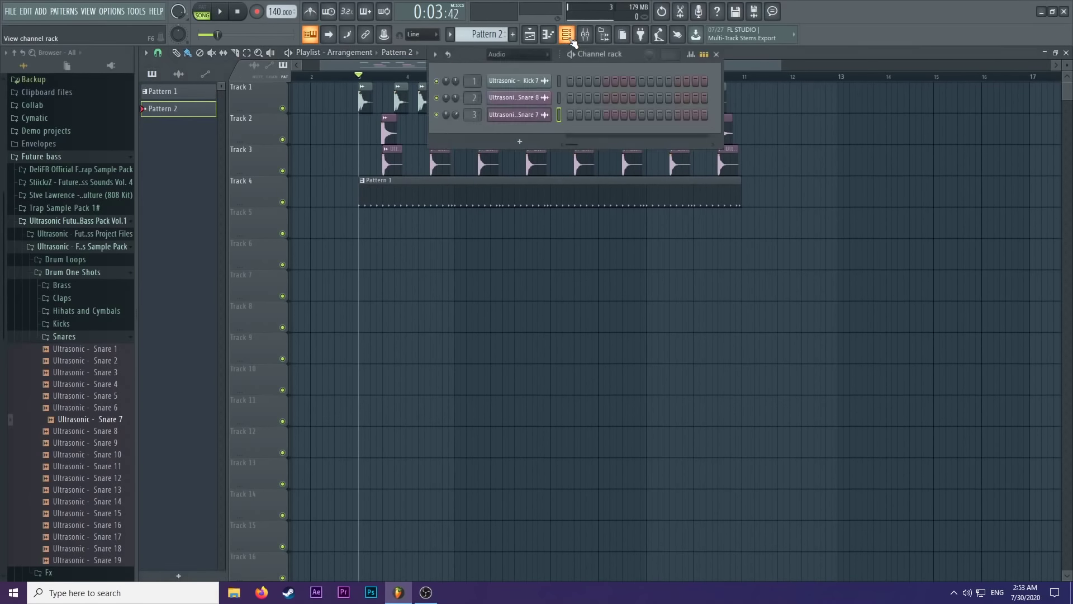
{"action": "left_click", "coordinate": [527, 54]}
{"action": "left_click", "coordinate": [558, 62]}
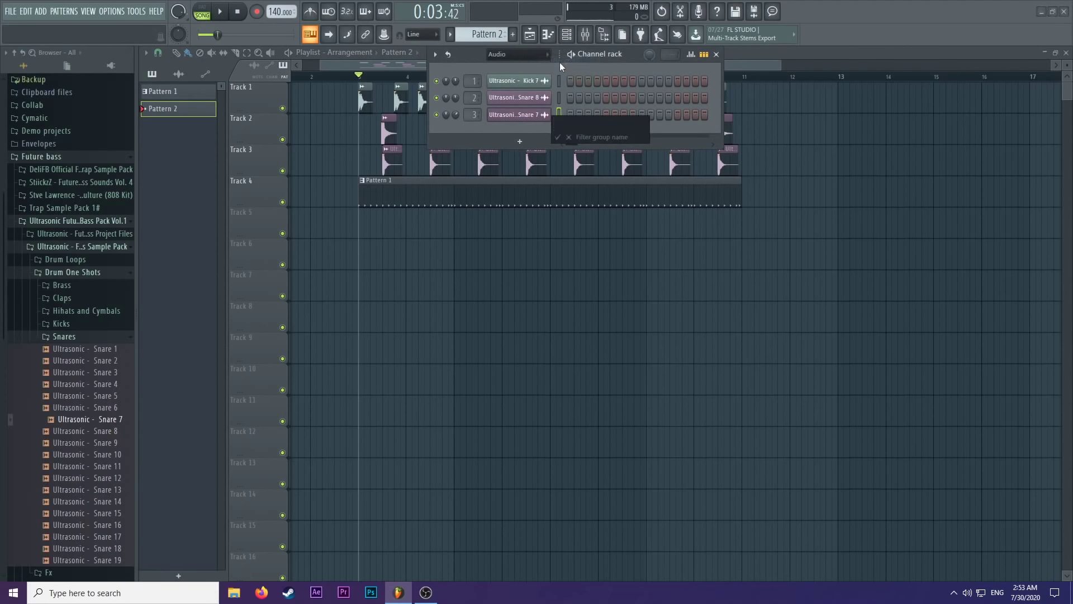
{"action": "type", "text": "drum"}
{"action": "key", "text": "Return"}
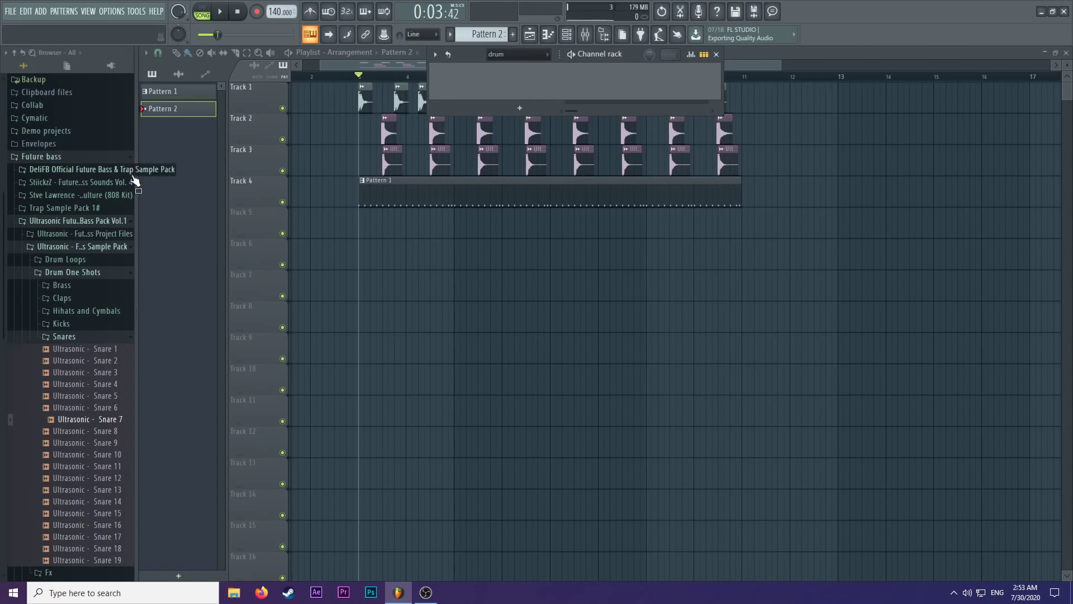
Collapse the Drum One Shots folder and add an FPC channel to the drum group.
{"action": "left_click", "coordinate": [87, 272]}
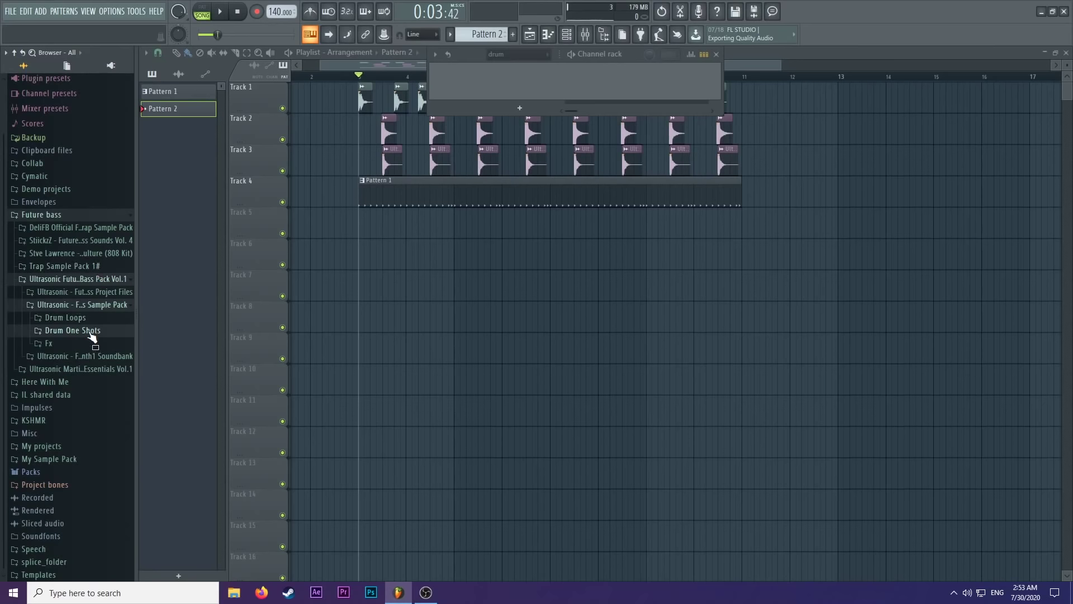
{"action": "left_click", "coordinate": [518, 110]}
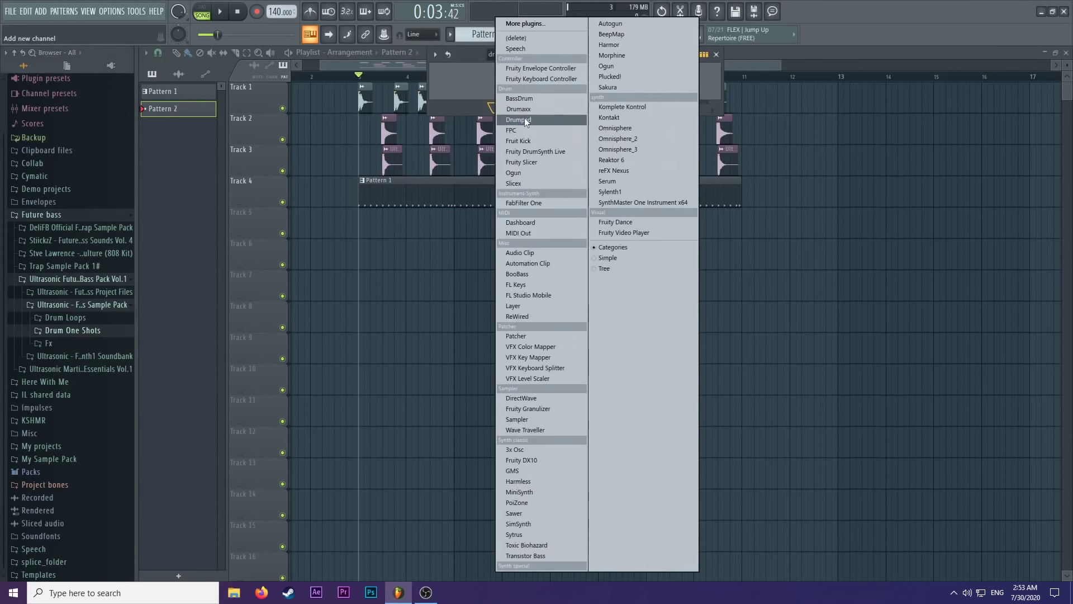
{"action": "left_click", "coordinate": [525, 130]}
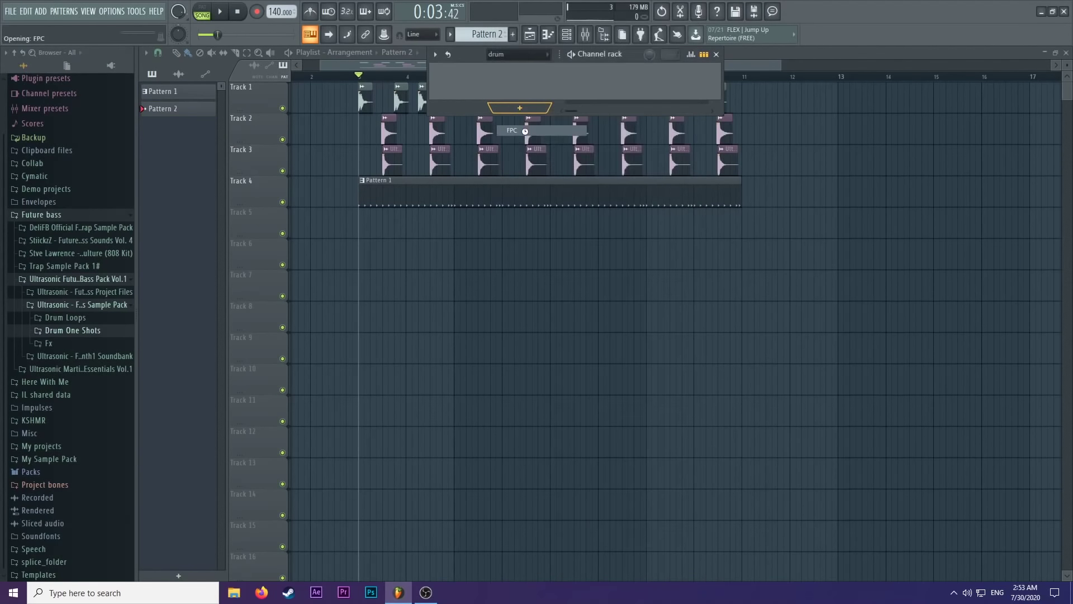
{"action": "left_click_drag", "start_coordinate": [513, 118], "coordinate": [509, 119]}
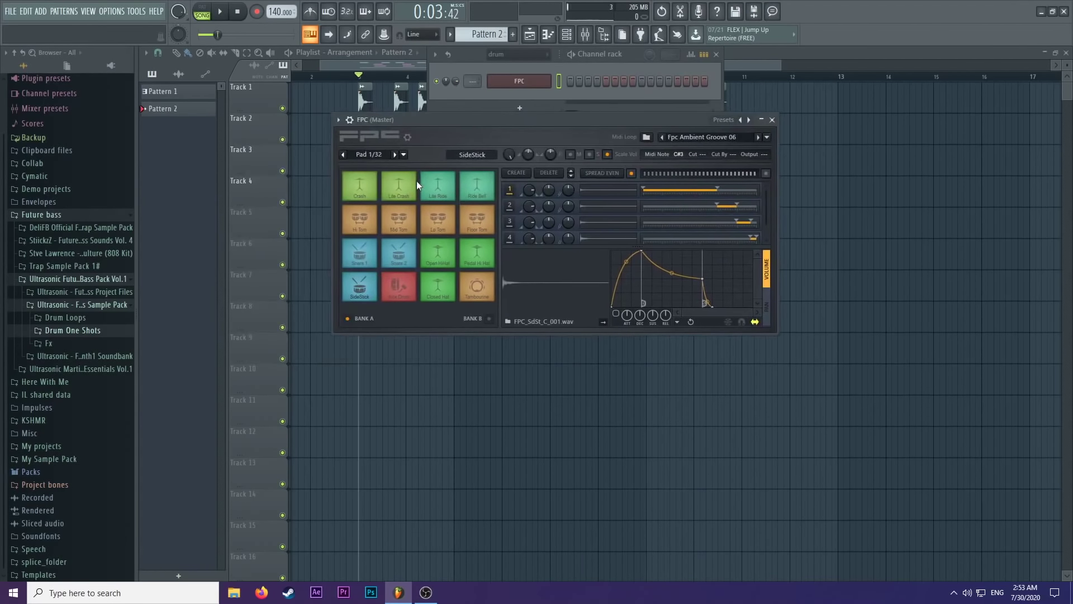
Audition the sounds on FPC's default kit pads, including the ride, toms, hi-hats, snare, kick and tambourine.
{"action": "left_click", "coordinate": [437, 188]}
{"action": "left_click", "coordinate": [443, 217]}
{"action": "left_click", "coordinate": [411, 223]}
{"action": "left_click", "coordinate": [472, 223]}
{"action": "left_click", "coordinate": [478, 252]}
{"action": "left_click", "coordinate": [438, 257]}
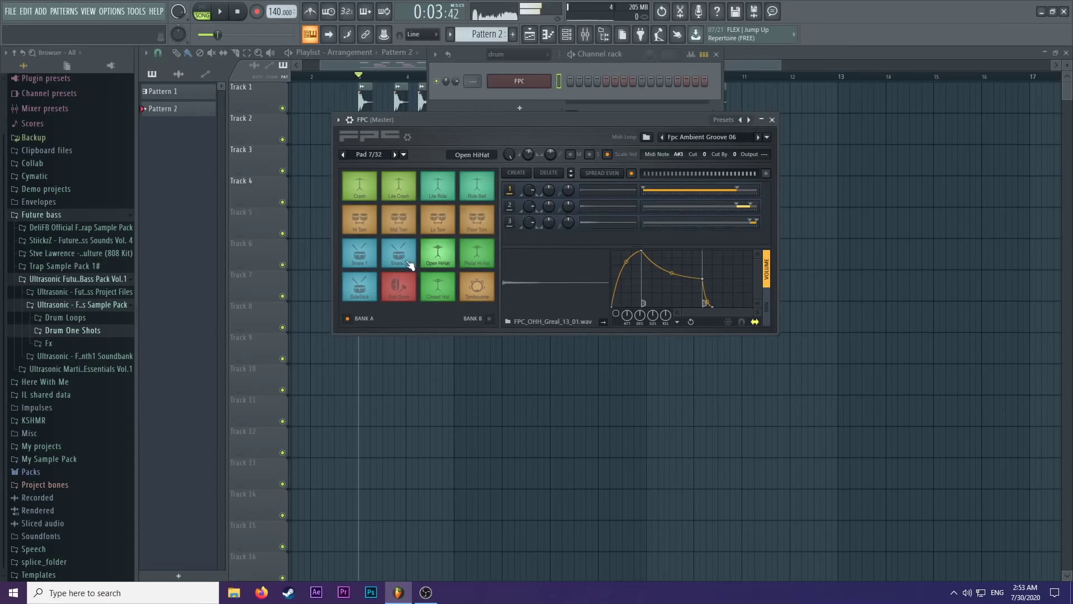
{"action": "left_click", "coordinate": [406, 261]}
{"action": "left_click", "coordinate": [403, 288]}
{"action": "left_click", "coordinate": [438, 289]}
{"action": "left_click", "coordinate": [477, 286]}
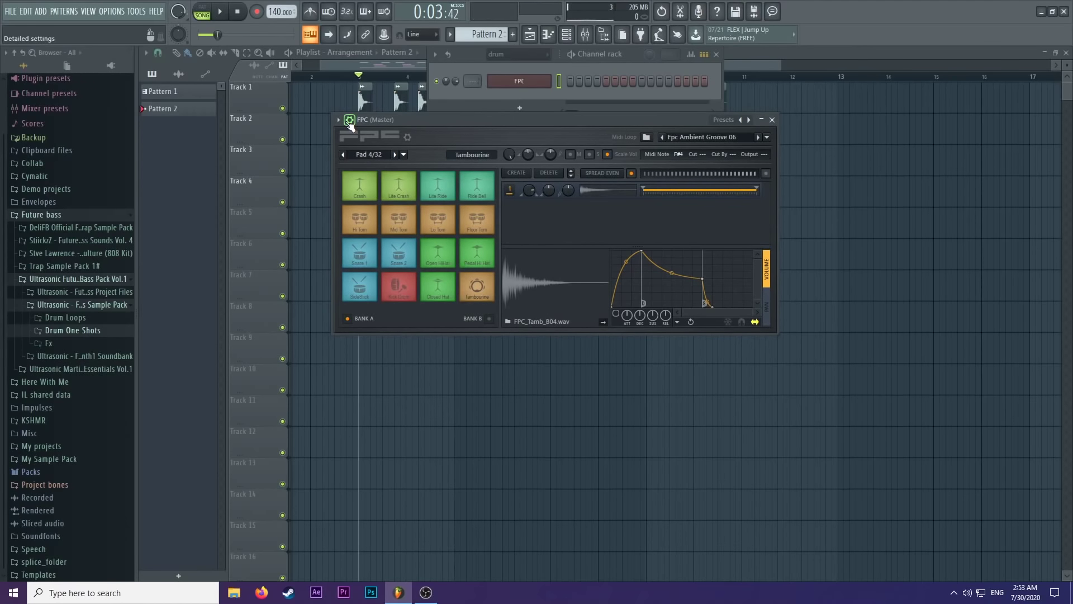
Load the Empty preset into FPC to clear all its pads.
{"action": "left_click", "coordinate": [338, 120]}
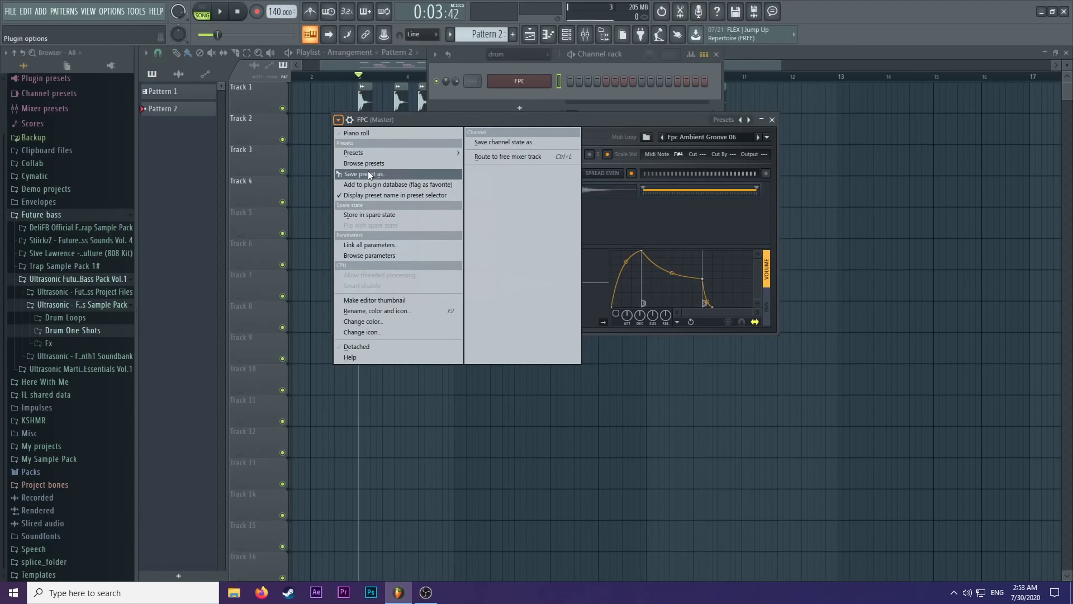
{"action": "mouse_move", "coordinate": [373, 153]}
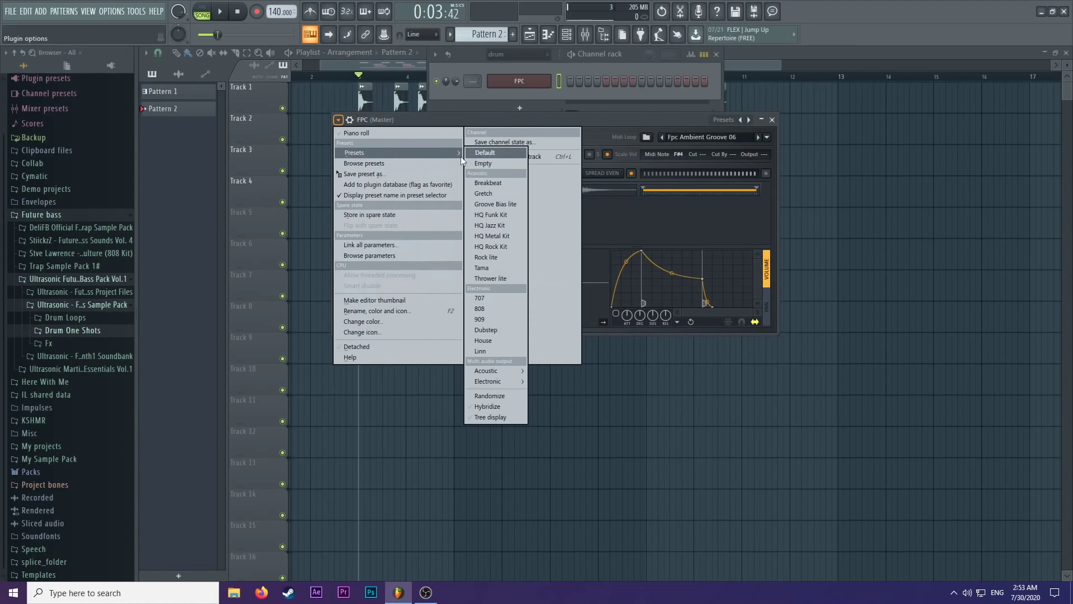
{"action": "left_click", "coordinate": [502, 166]}
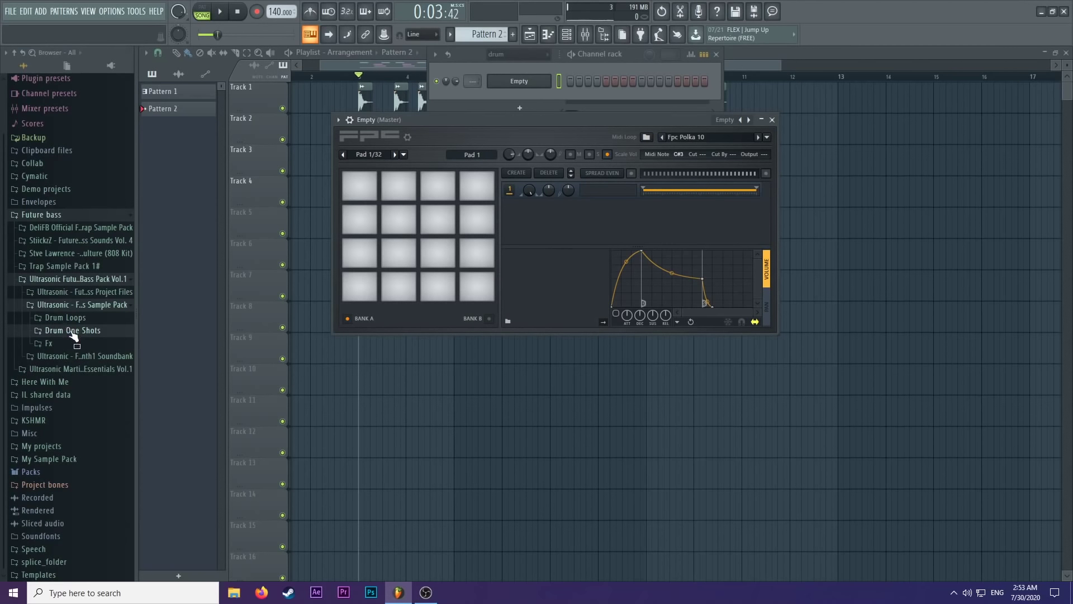
Open the Percussion Low sample folder in the Drums section of KSHMR - Sounds of KSHMR VOL 2.
{"action": "left_click", "coordinate": [65, 279]}
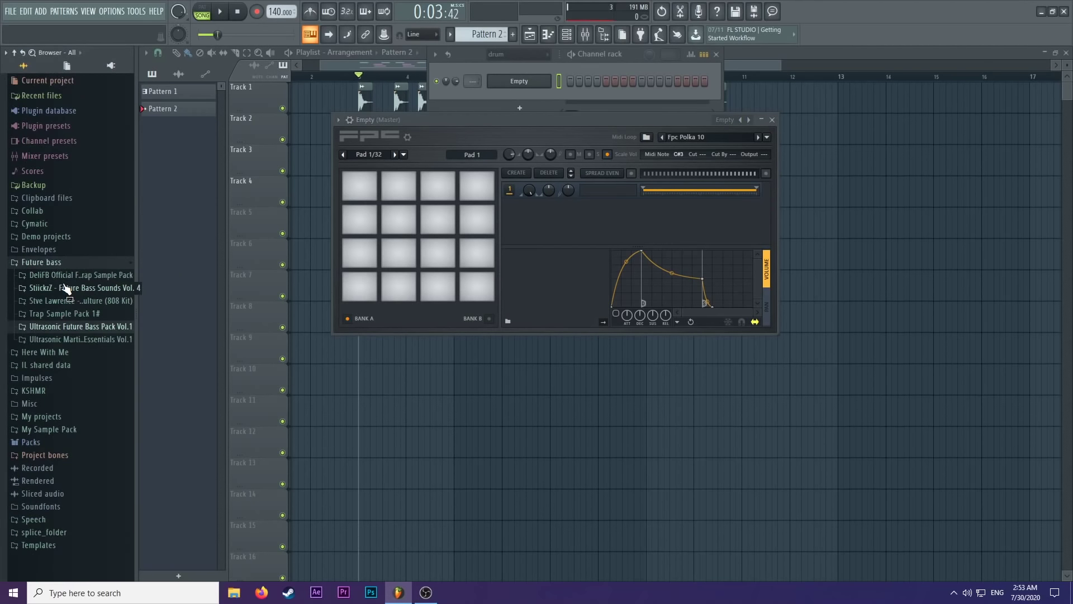
{"action": "left_click", "coordinate": [66, 390]}
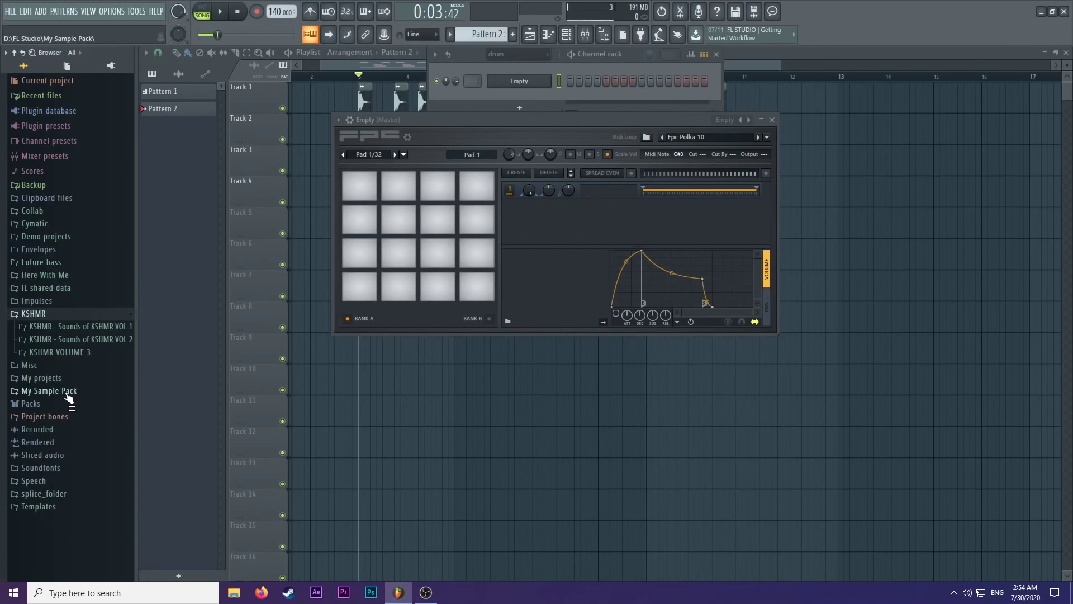
{"action": "left_click", "coordinate": [86, 342]}
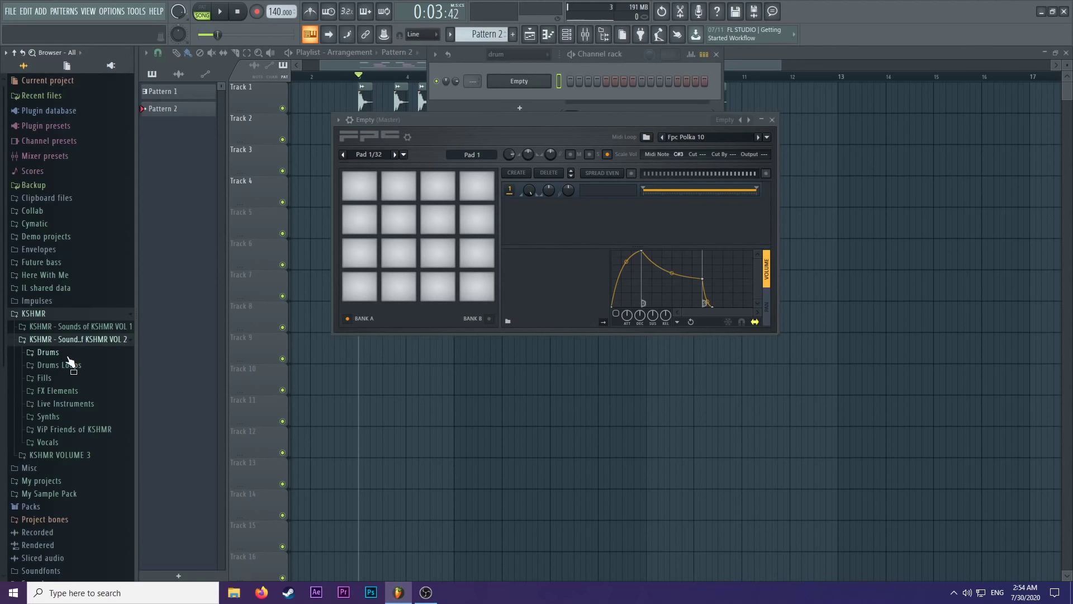
{"action": "left_click", "coordinate": [68, 352]}
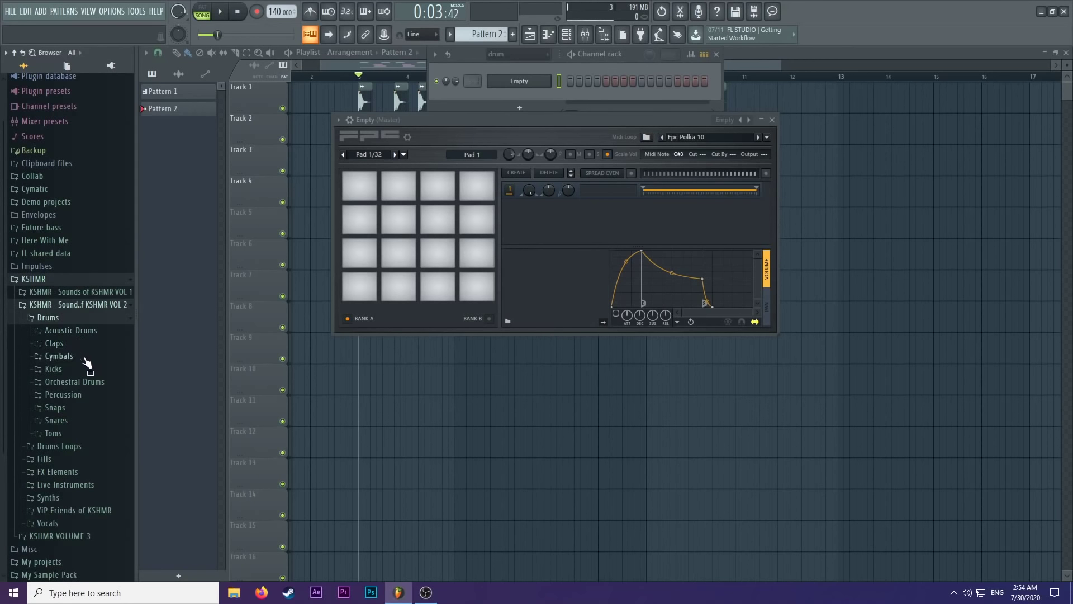
{"action": "scroll", "coordinate": [86, 363], "scroll_direction": "down", "scroll_amount": 3}
{"action": "left_click", "coordinate": [84, 328]}
{"action": "scroll", "coordinate": [82, 330], "scroll_direction": "down", "scroll_amount": 3}
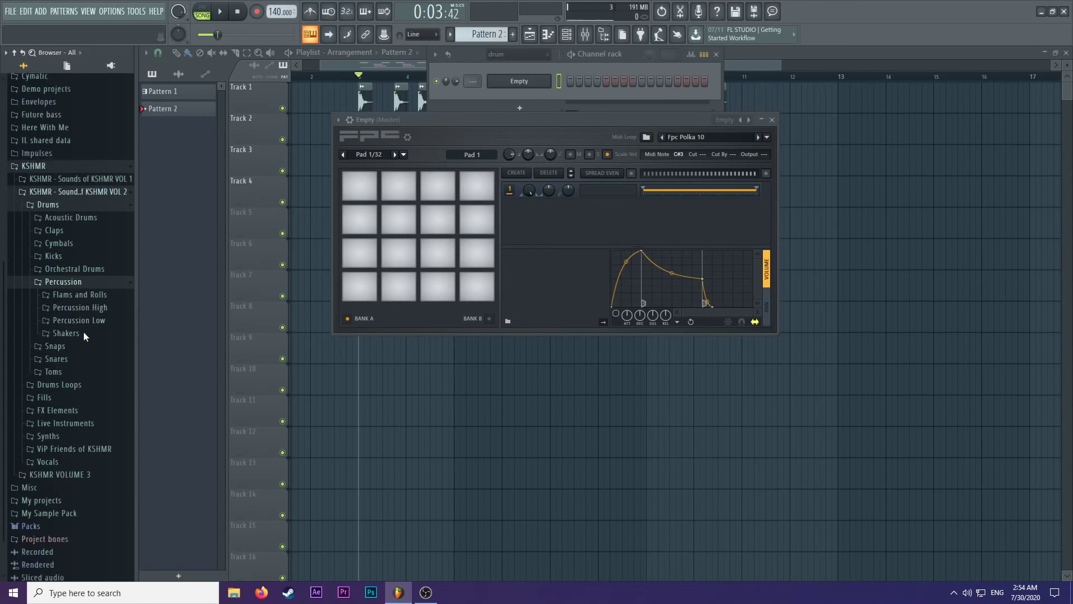
{"action": "left_click", "coordinate": [90, 296]}
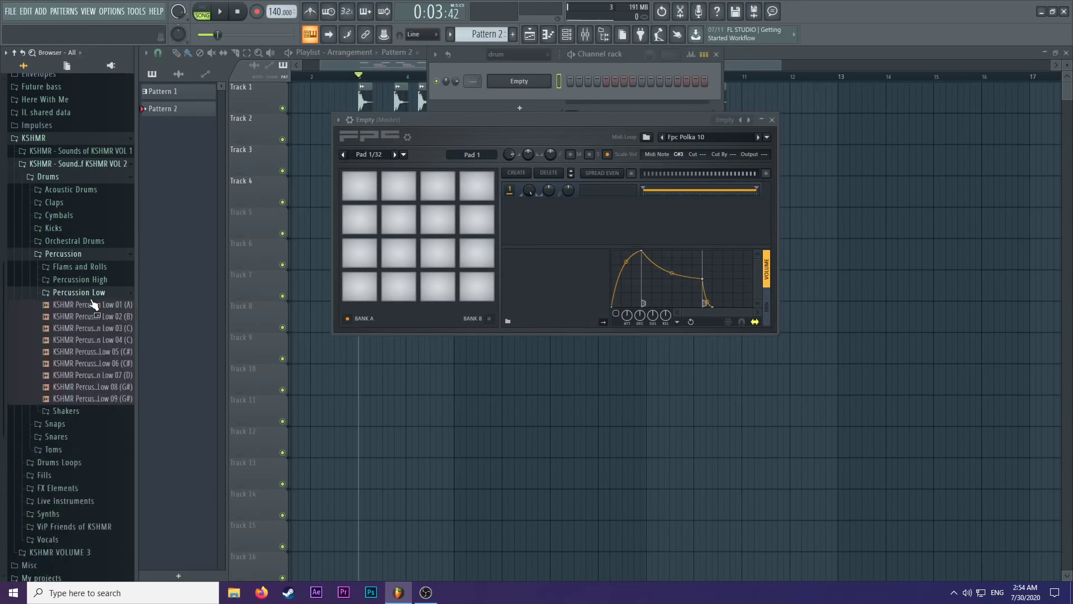
Audition the KSHMR Percussion Low samples 01 to 09.
{"action": "left_click", "coordinate": [97, 305]}
{"action": "left_click", "coordinate": [101, 316]}
{"action": "left_click", "coordinate": [104, 328]}
{"action": "left_click", "coordinate": [108, 341]}
{"action": "left_click", "coordinate": [107, 352]}
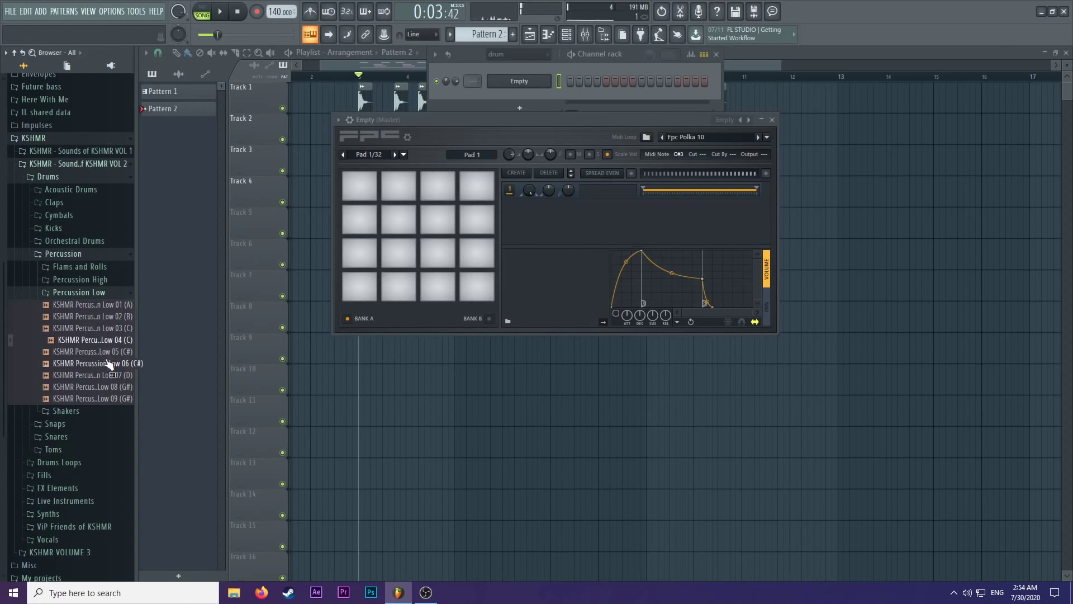
{"action": "left_click", "coordinate": [109, 363]}
{"action": "left_click", "coordinate": [111, 375]}
{"action": "left_click", "coordinate": [113, 387]}
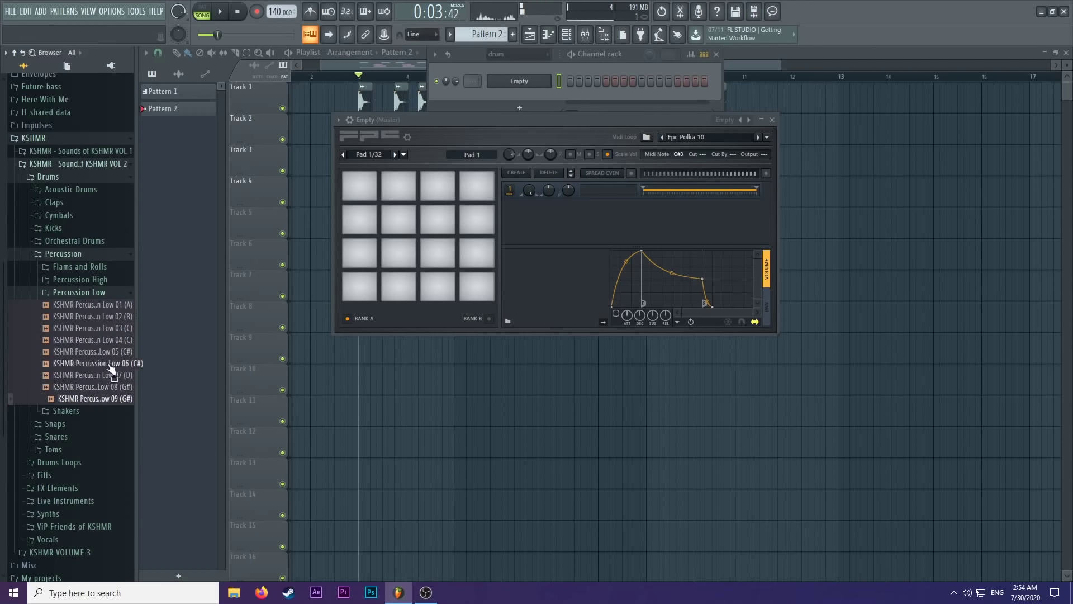
From the Percussion High folder, load KSHMR Percussion High 02 (A) onto FPC pad 13 and High 01 (A) onto pad 14.
{"action": "left_click", "coordinate": [103, 291]}
{"action": "left_click", "coordinate": [101, 280]}
{"action": "left_click", "coordinate": [100, 304]}
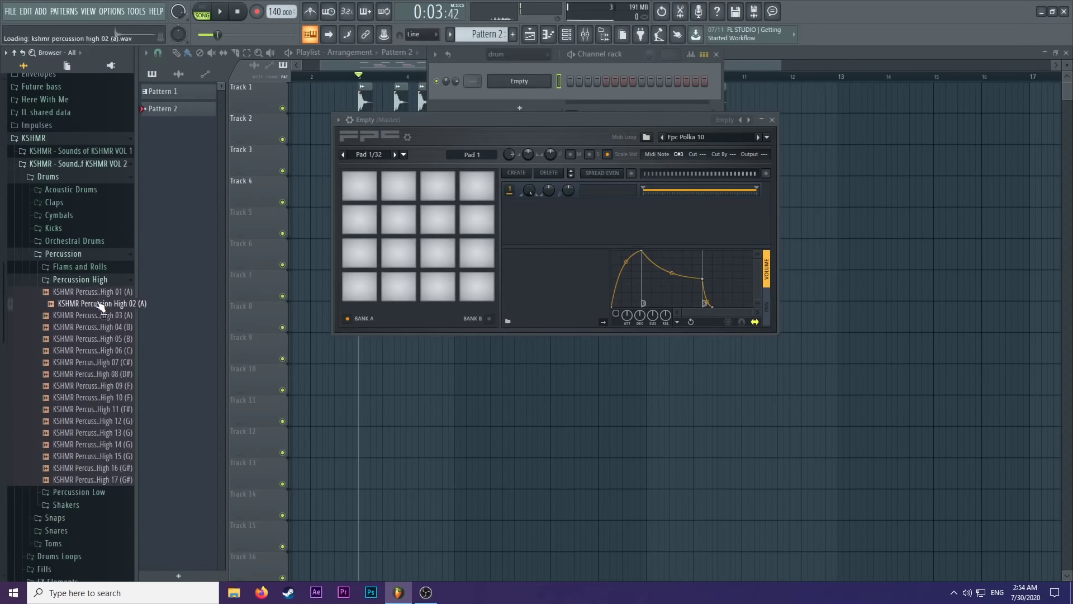
{"action": "left_click_drag", "start_coordinate": [101, 303], "coordinate": [359, 185]}
{"action": "left_click", "coordinate": [107, 292]}
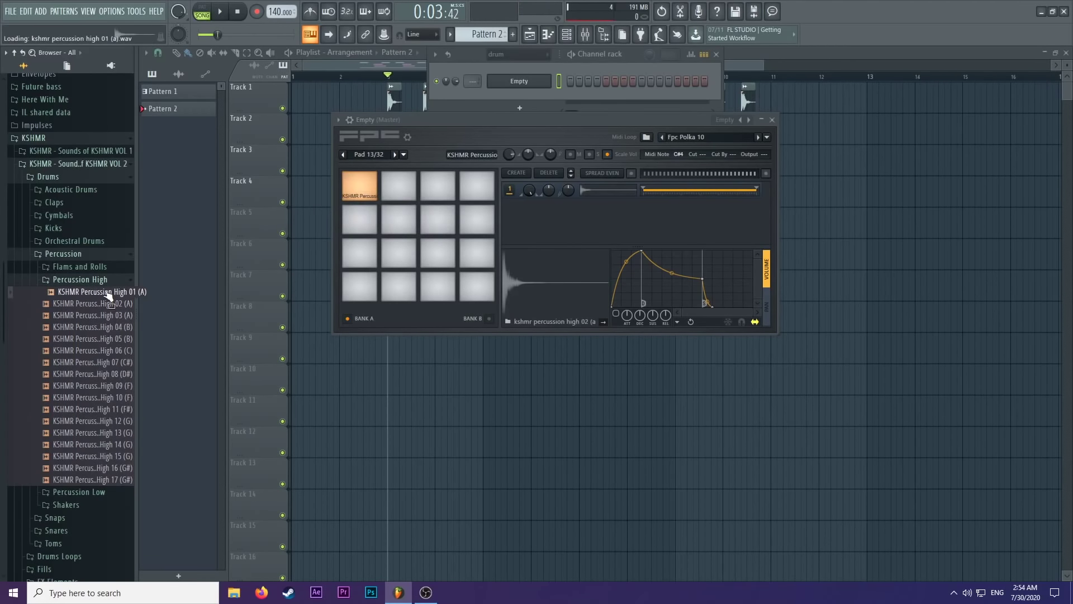
{"action": "left_click_drag", "start_coordinate": [112, 294], "coordinate": [399, 185]}
Audition KSHMR Percussion High 03 to 06 and load High 04 (B) onto FPC pad 15.
{"action": "left_click", "coordinate": [111, 316]}
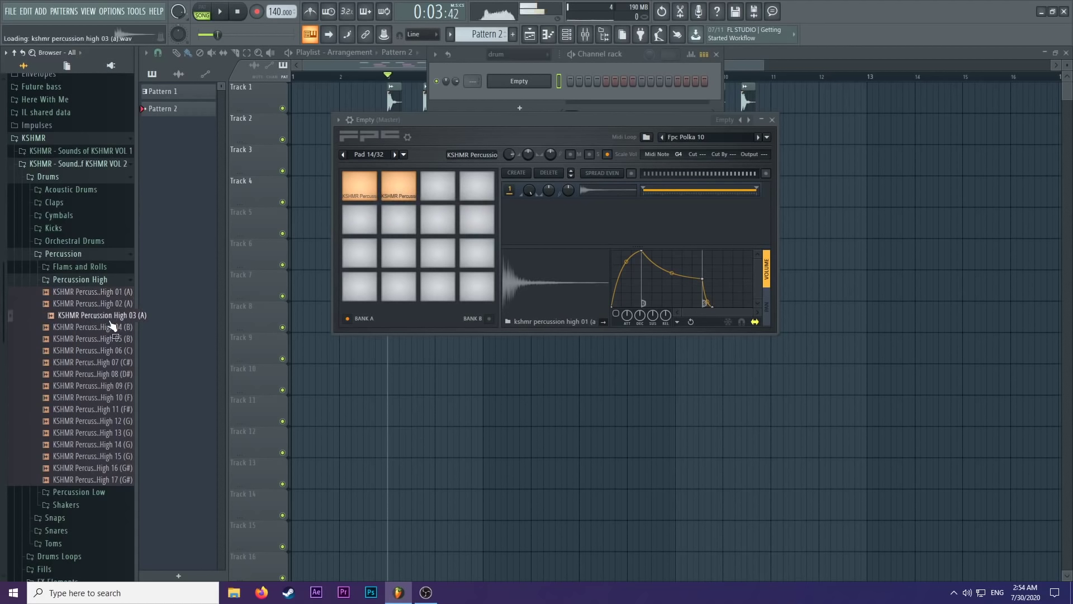
{"action": "left_click", "coordinate": [110, 327]}
{"action": "left_click", "coordinate": [114, 339]}
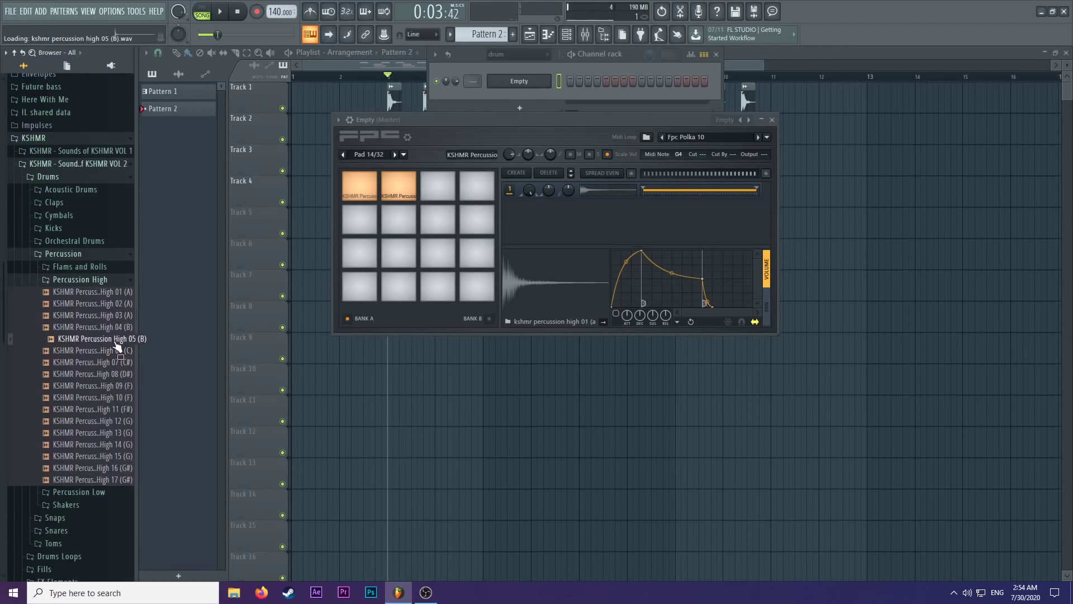
{"action": "left_click", "coordinate": [115, 350]}
{"action": "left_click", "coordinate": [112, 327]}
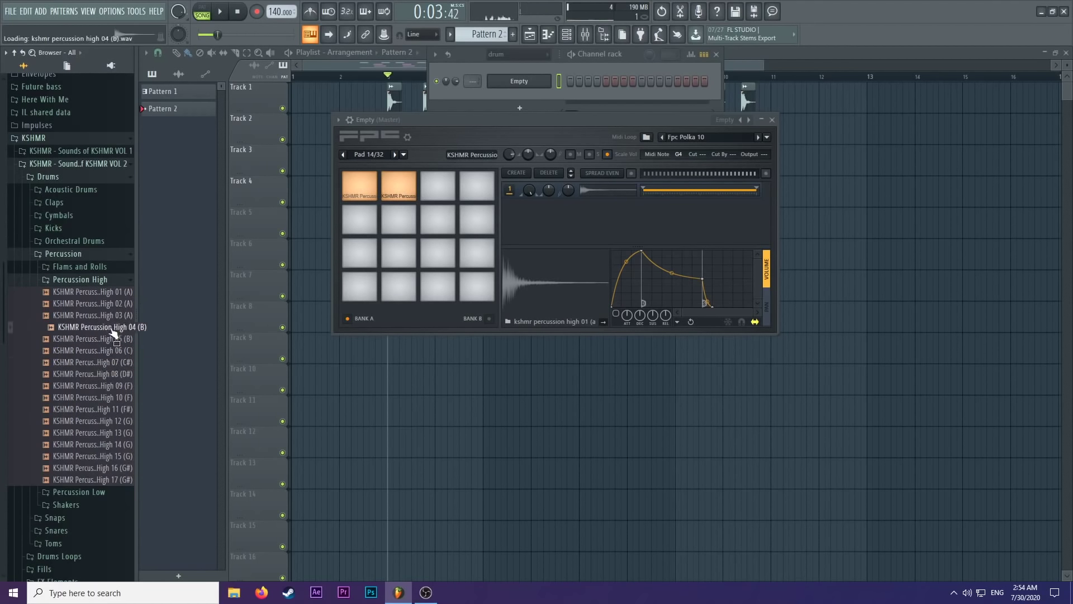
{"action": "left_click_drag", "start_coordinate": [112, 329], "coordinate": [437, 188]}
Audition KSHMR Percussion High samples from 11 (F#) onward and load High 13 (G) onto FPC pad 16.
{"action": "left_click", "coordinate": [106, 408]}
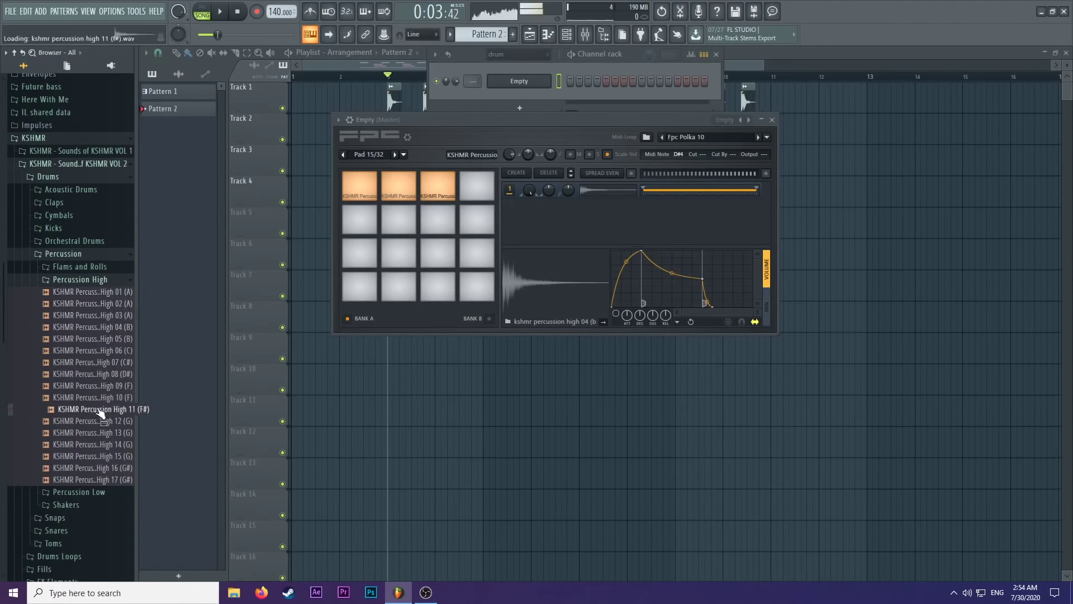
{"action": "left_click", "coordinate": [106, 420]}
{"action": "left_click", "coordinate": [110, 433]}
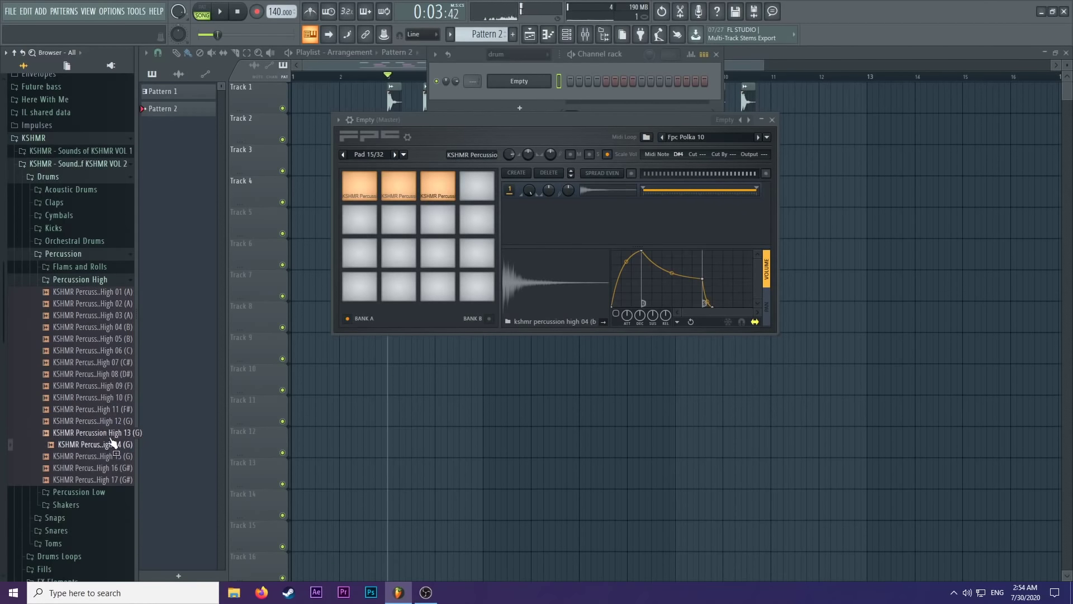
{"action": "left_click_drag", "start_coordinate": [111, 438], "coordinate": [475, 190]}
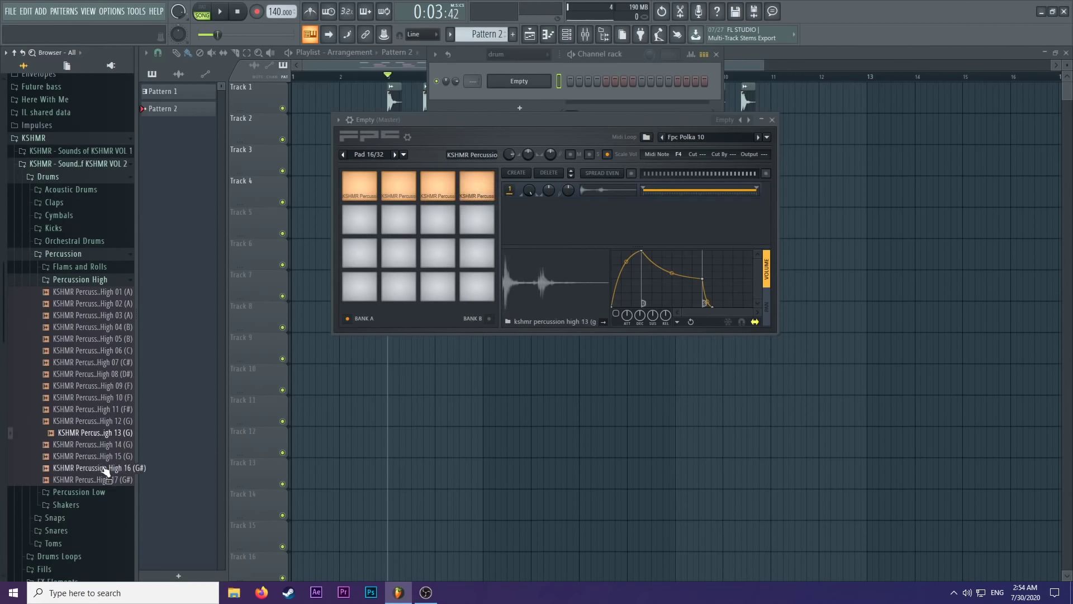
Return to the Percussion Low folder, audition its samples and load KSHMR Percussion Low 05 (C#) onto FPC pad 9.
{"action": "left_click", "coordinate": [106, 468]}
{"action": "scroll", "coordinate": [106, 465], "scroll_direction": "down", "scroll_amount": 3}
{"action": "left_click", "coordinate": [103, 339]}
{"action": "left_click", "coordinate": [102, 351]}
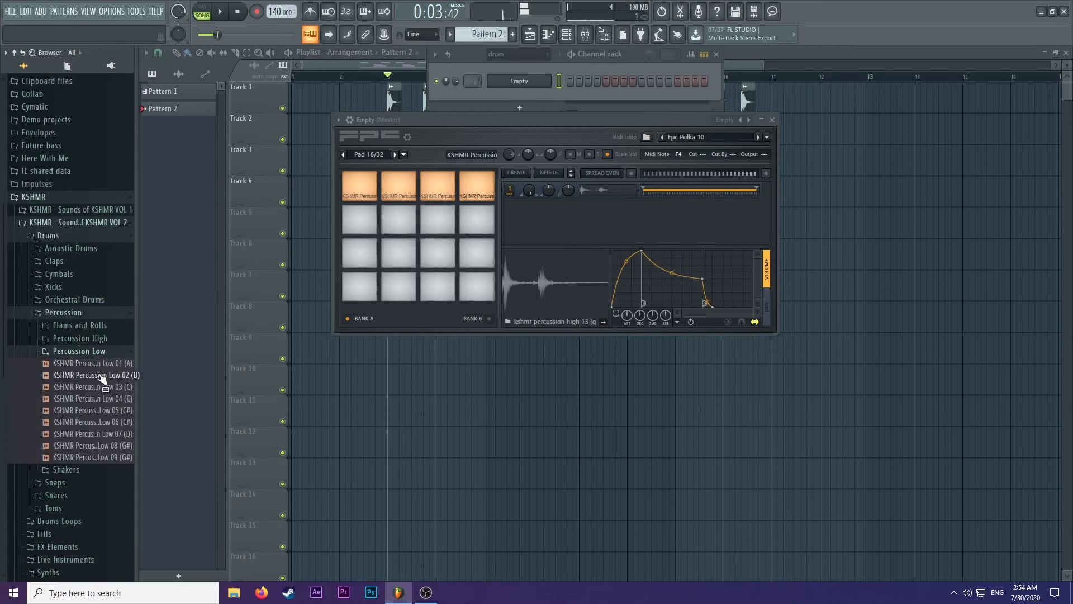
{"action": "left_click", "coordinate": [101, 376]}
{"action": "left_click", "coordinate": [104, 387]}
{"action": "left_click", "coordinate": [107, 399]}
{"action": "left_click", "coordinate": [109, 410]}
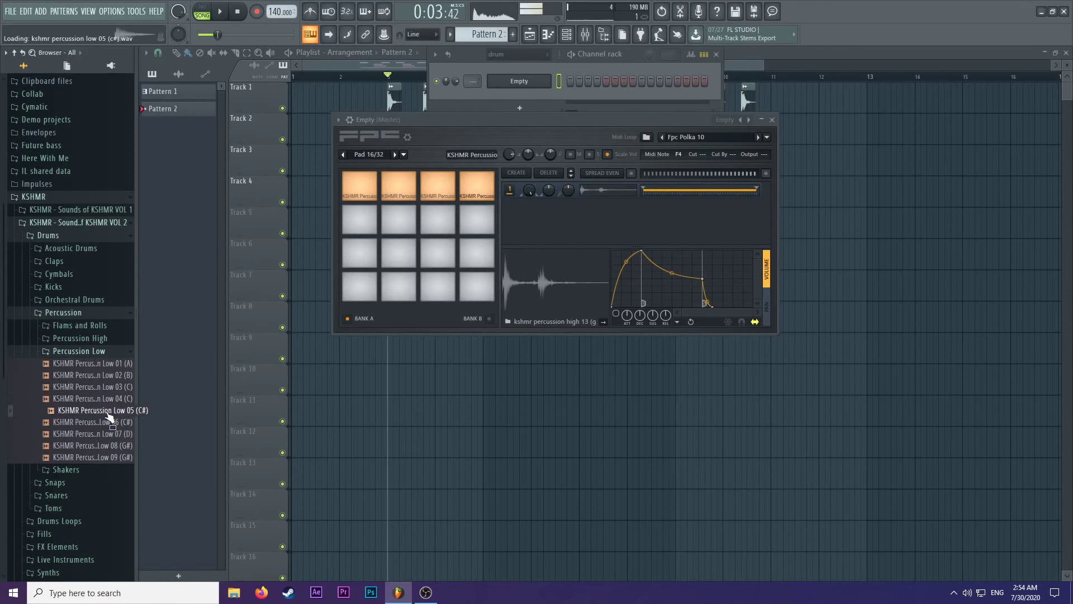
{"action": "left_click_drag", "start_coordinate": [109, 416], "coordinate": [359, 223]}
Audition KSHMR Percussion Low 06 to 09 and the samples up to KSHMR Shaker 08 in the Shakers folder.
{"action": "left_click", "coordinate": [119, 423]}
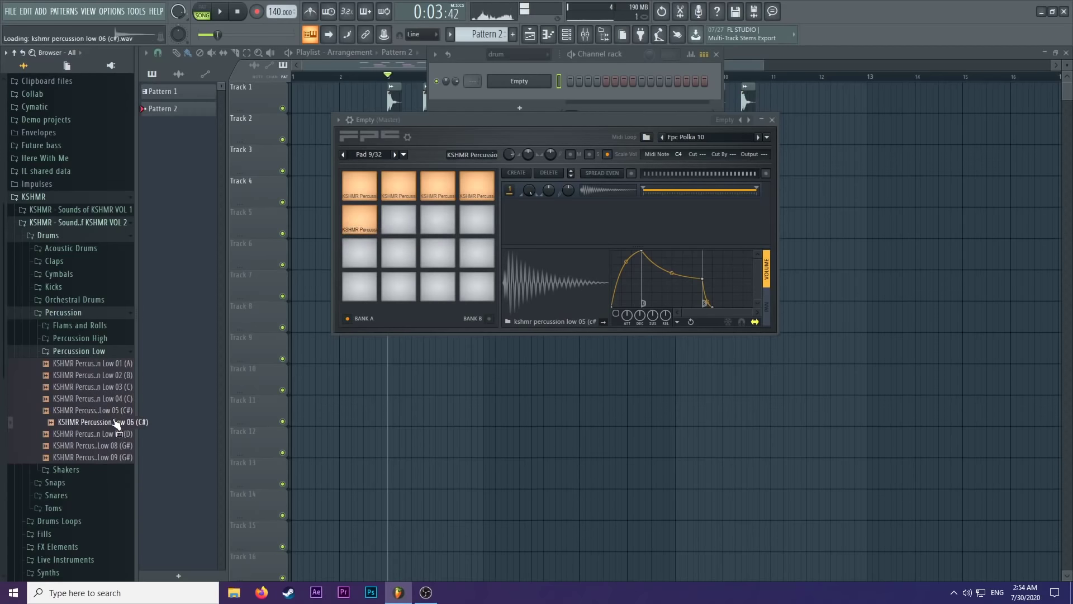
{"action": "left_click", "coordinate": [115, 434]}
{"action": "left_click", "coordinate": [116, 446]}
{"action": "left_click", "coordinate": [116, 457]}
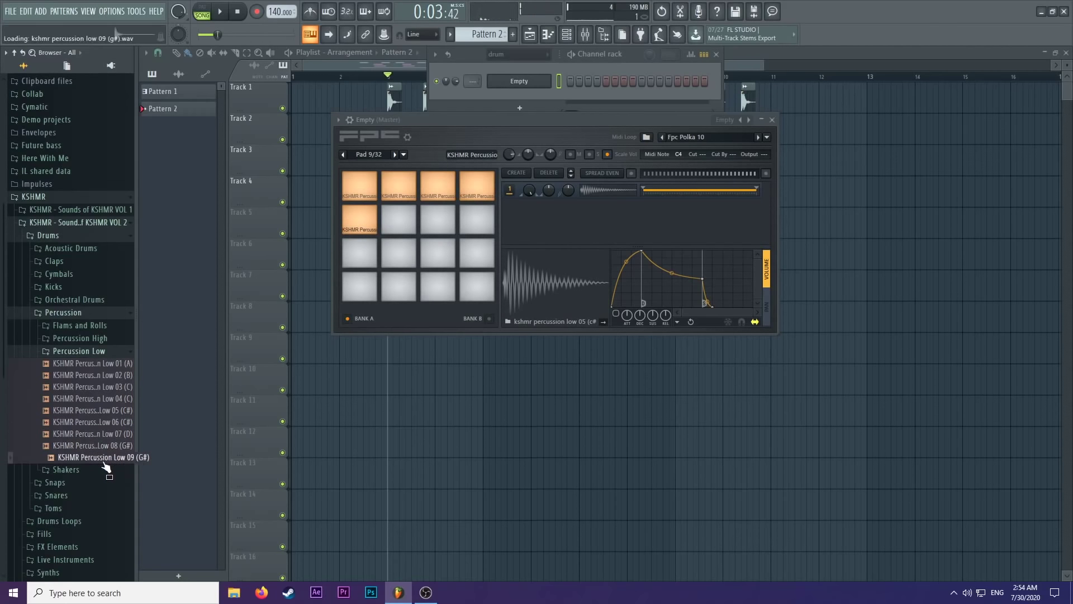
{"action": "scroll", "coordinate": [95, 441], "scroll_direction": "down", "scroll_amount": 4}
{"action": "left_click", "coordinate": [77, 329]}
{"action": "left_click", "coordinate": [84, 341]}
{"action": "left_click", "coordinate": [94, 377]}
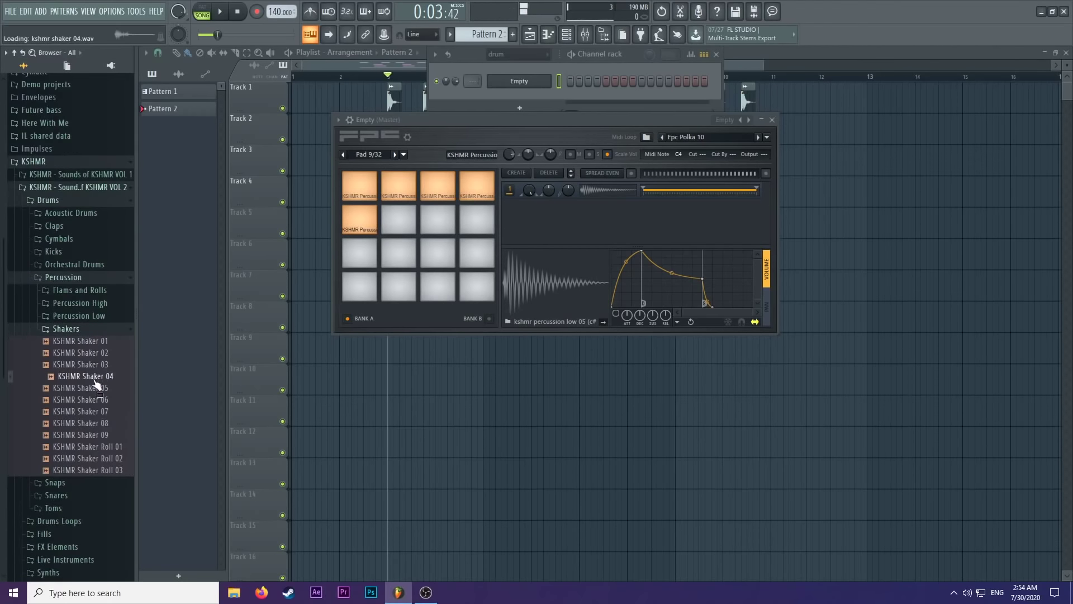
{"action": "left_click", "coordinate": [97, 388]}
{"action": "left_click", "coordinate": [100, 399]}
{"action": "left_click", "coordinate": [100, 411]}
{"action": "left_click", "coordinate": [102, 423]}
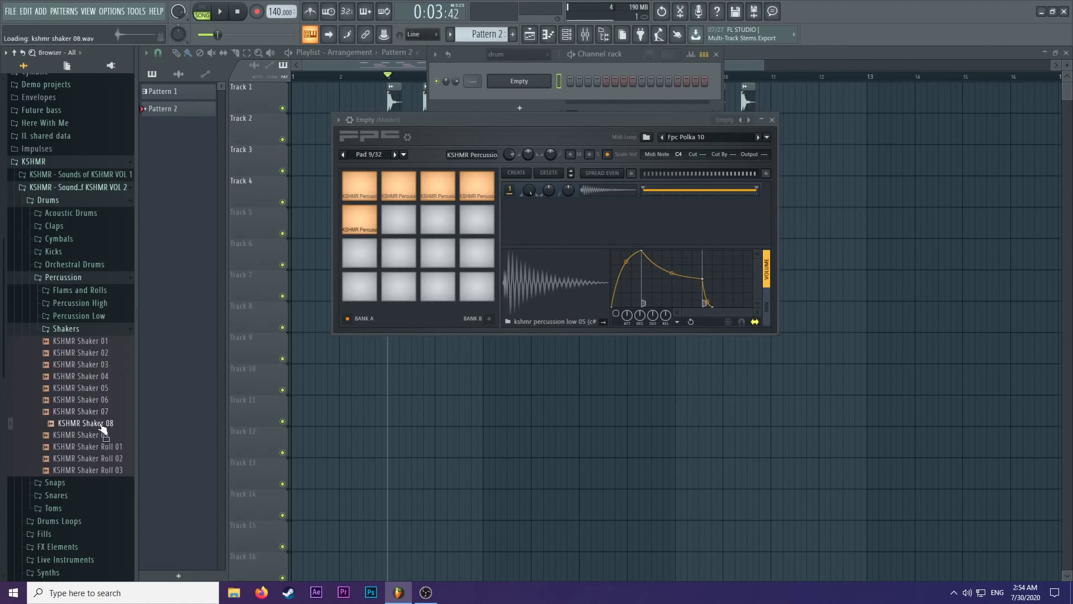
Load KSHMR Shaker samples onto FPC pads 10 to 12, with Shaker 07 on pad 11 and Shaker 05 on pad 12.
{"action": "left_click_drag", "start_coordinate": [102, 427], "coordinate": [438, 220]}
{"action": "left_click", "coordinate": [98, 413]}
{"action": "left_click", "coordinate": [101, 423]}
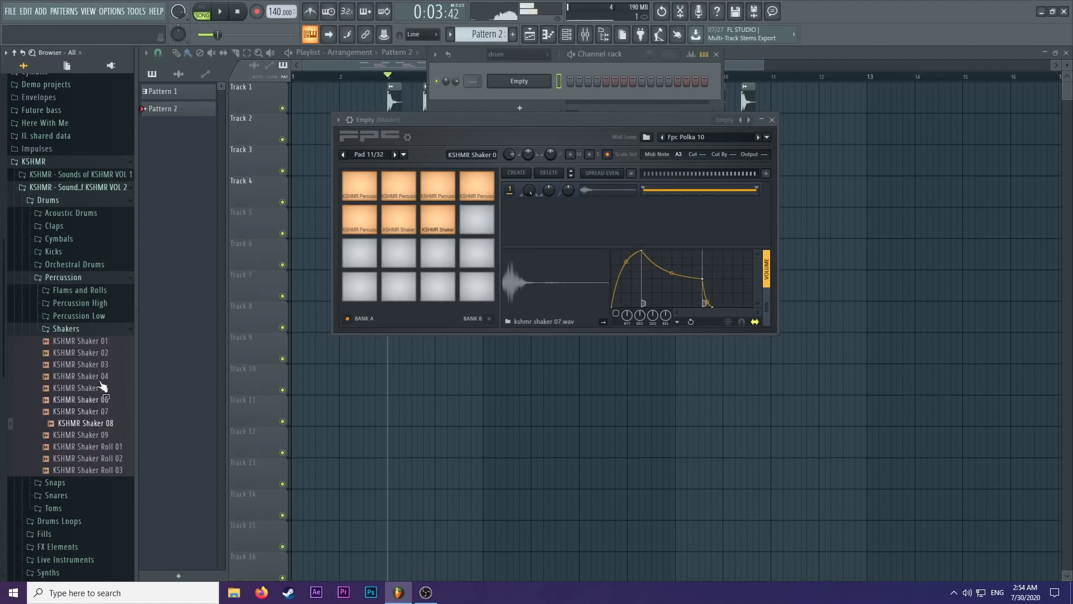
{"action": "left_click", "coordinate": [95, 389]}
{"action": "left_click_drag", "start_coordinate": [97, 397], "coordinate": [477, 220]}
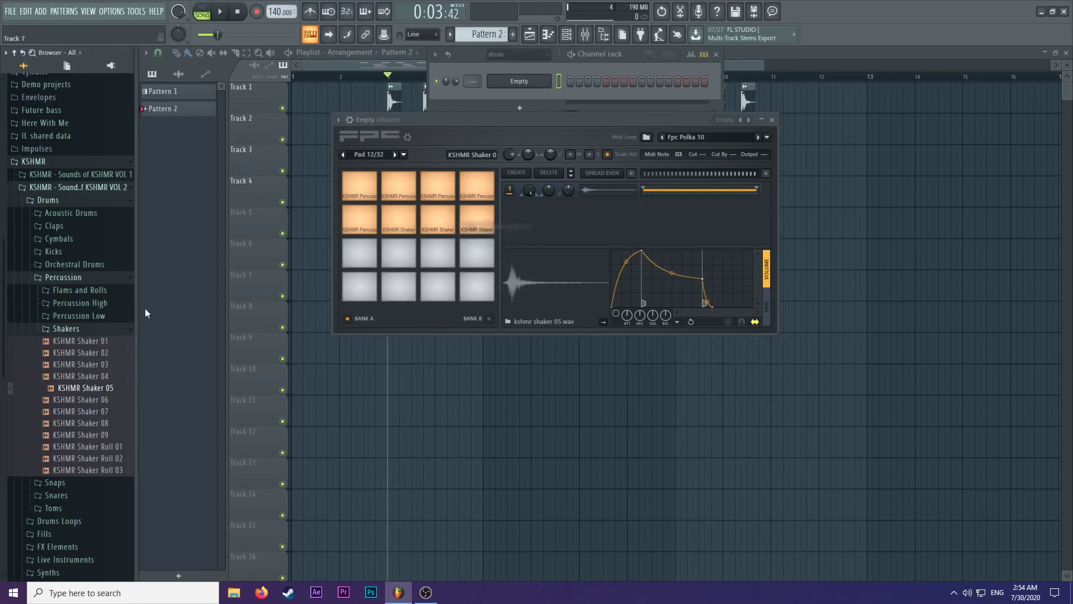
Audition the KSHMR Percussion Flam samples in the Flams and Rolls folder, including 03, 11, 14 and 15.
{"action": "left_click", "coordinate": [85, 291]}
{"action": "left_click", "coordinate": [86, 314]}
{"action": "left_click", "coordinate": [91, 337]}
{"action": "left_click", "coordinate": [98, 327]}
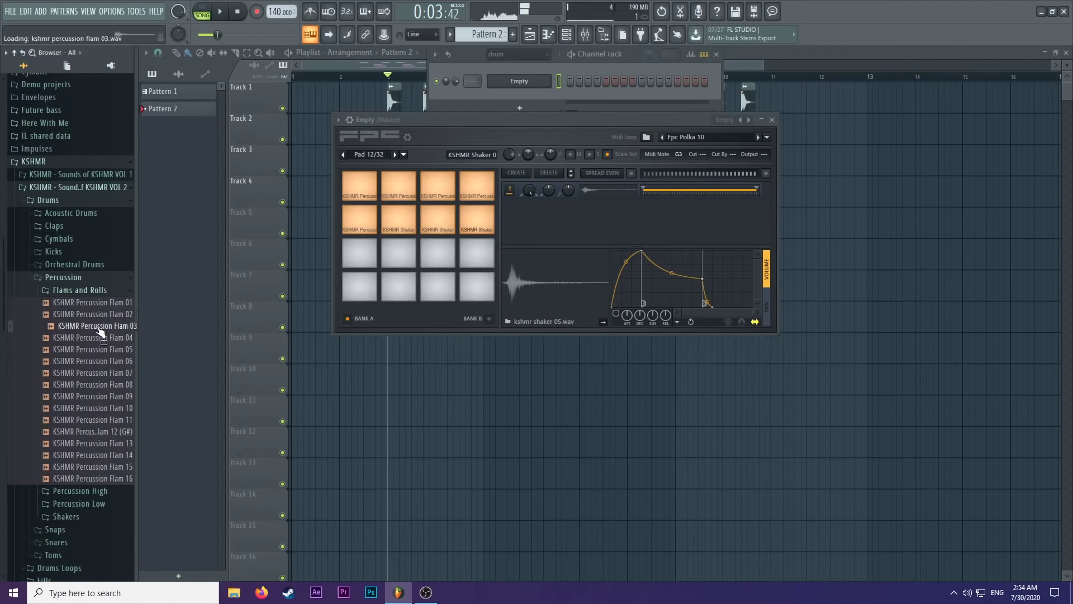
{"action": "left_click", "coordinate": [99, 314]}
{"action": "left_click", "coordinate": [92, 431]}
{"action": "left_click", "coordinate": [97, 454]}
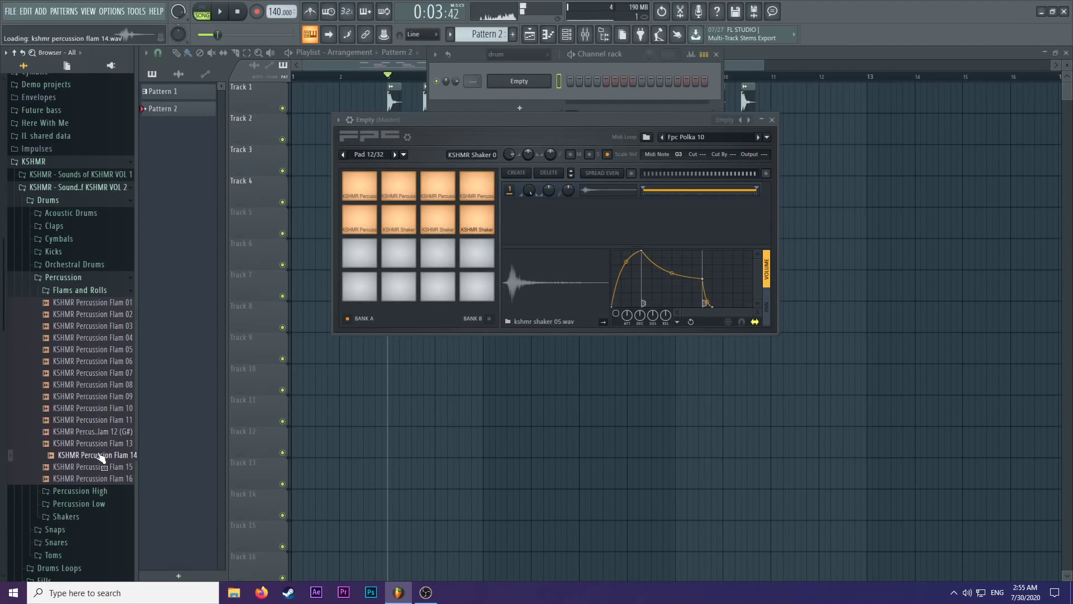
{"action": "left_click", "coordinate": [111, 479]}
{"action": "left_click", "coordinate": [112, 455]}
{"action": "left_click", "coordinate": [111, 467]}
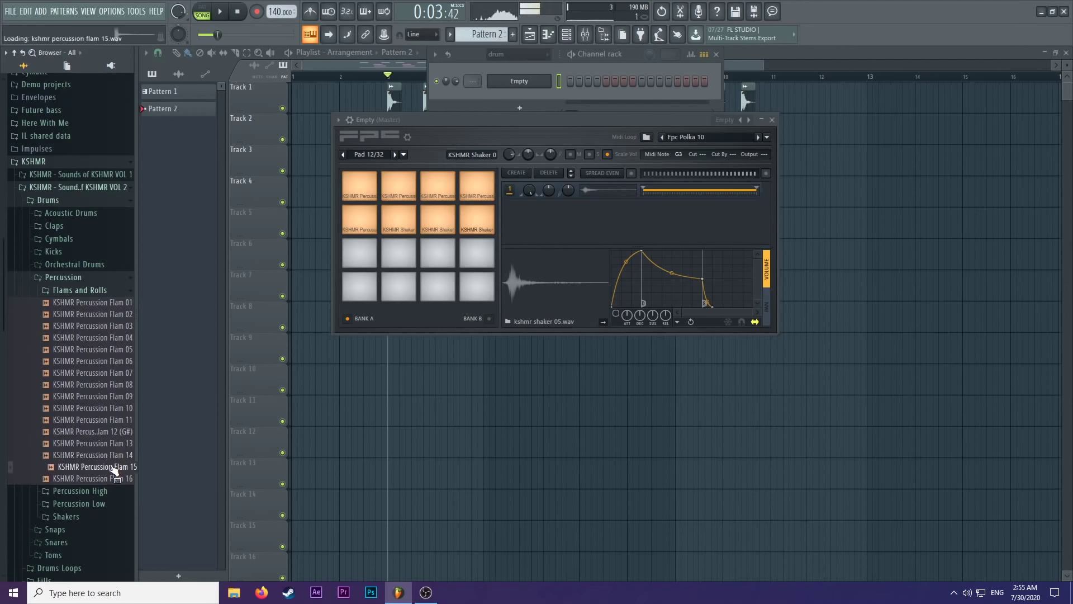
{"action": "left_click", "coordinate": [114, 445]}
{"action": "left_click", "coordinate": [113, 420]}
{"action": "scroll", "coordinate": [111, 411], "scroll_direction": "down", "scroll_amount": 3}
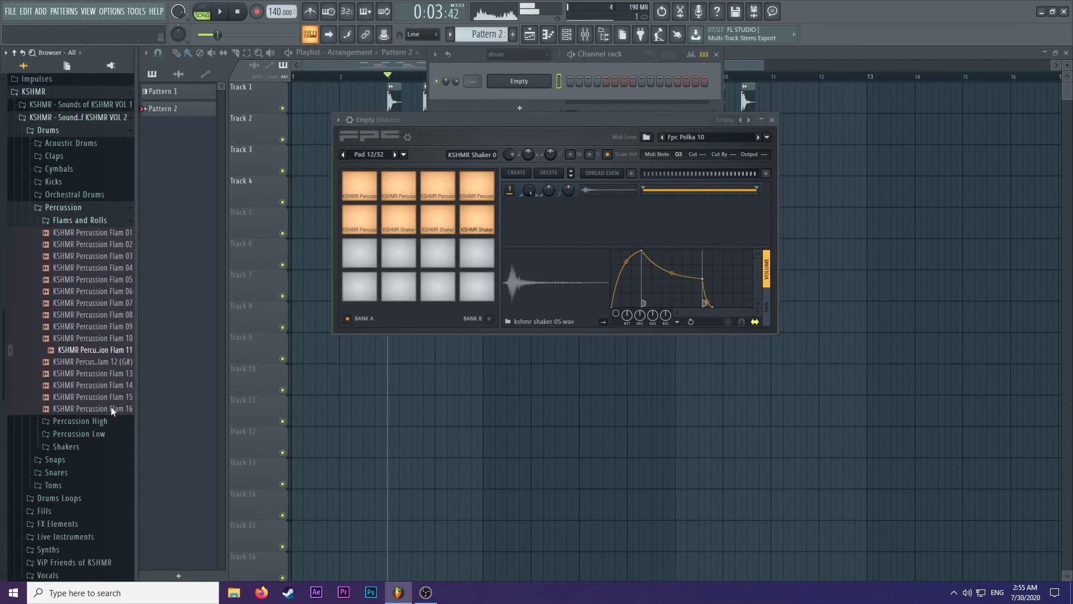
{"action": "scroll", "coordinate": [113, 411], "scroll_direction": "down", "scroll_amount": 1}
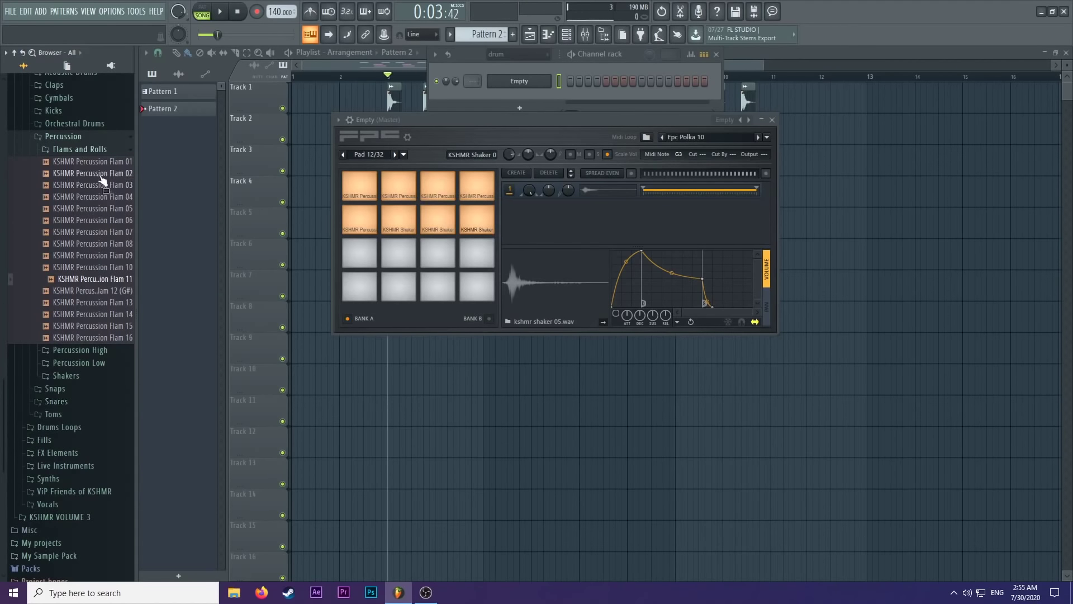
Collapse the VOL 2 drum folders and open the KSHMR_Percussion folder under KSHMR_Drums in KSHMR VOLUME 3.
{"action": "left_click", "coordinate": [72, 137]}
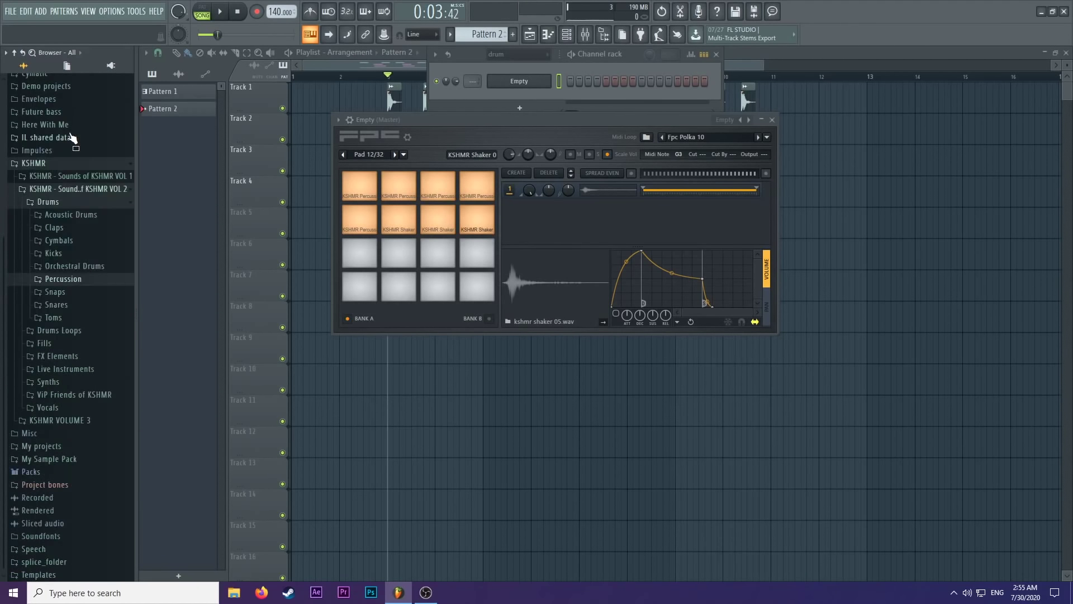
{"action": "left_click", "coordinate": [58, 202]}
{"action": "left_click", "coordinate": [91, 358]}
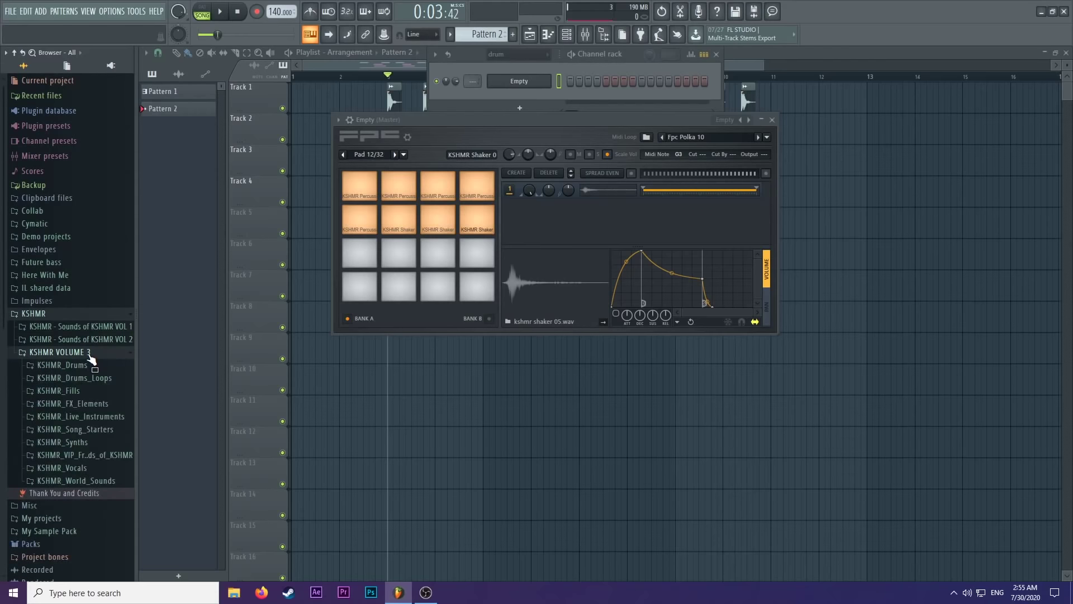
{"action": "left_click", "coordinate": [92, 365]}
{"action": "scroll", "coordinate": [96, 362], "scroll_direction": "down", "scroll_amount": 3}
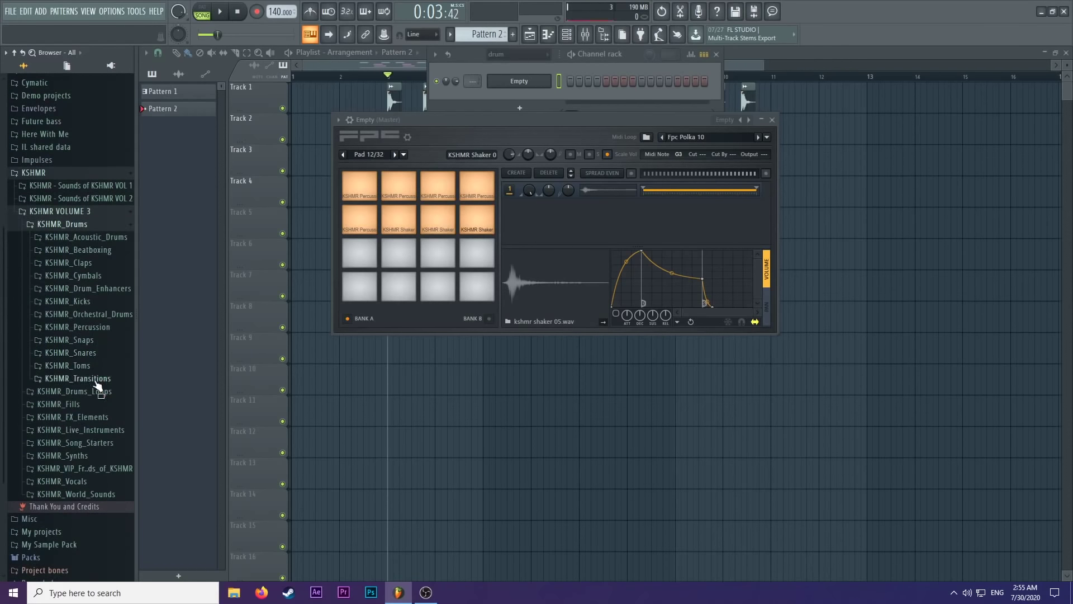
{"action": "left_click", "coordinate": [98, 331]}
From the KSHMR_Percussion_High folder, audition knock samples and load KSHMR_Percussion_High_Knock_04_G onto FPC pad 5.
{"action": "left_click", "coordinate": [105, 356]}
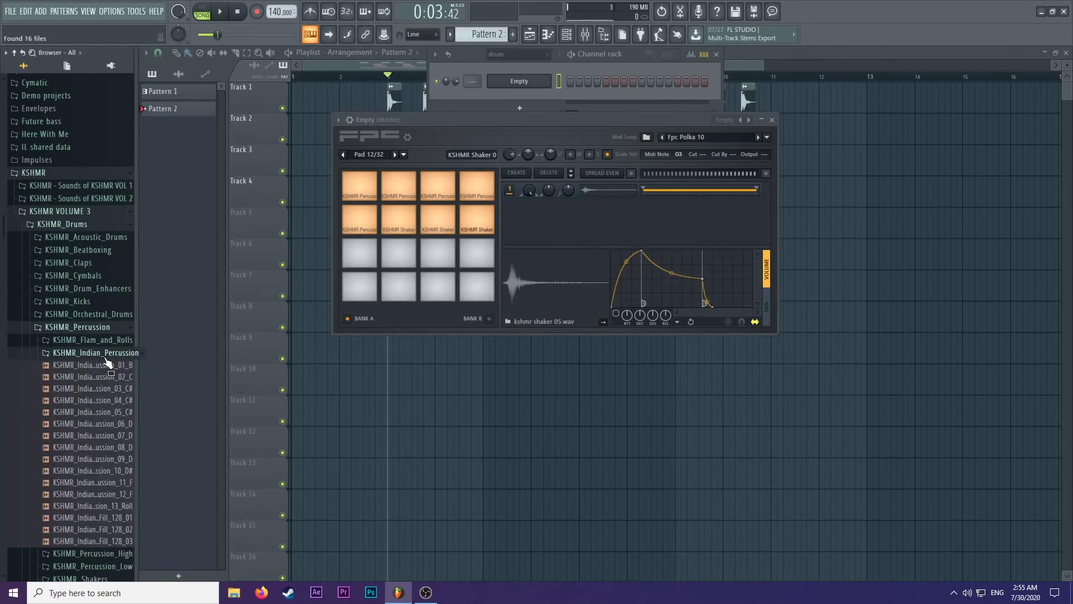
{"action": "left_click", "coordinate": [105, 356]}
{"action": "left_click", "coordinate": [106, 367]}
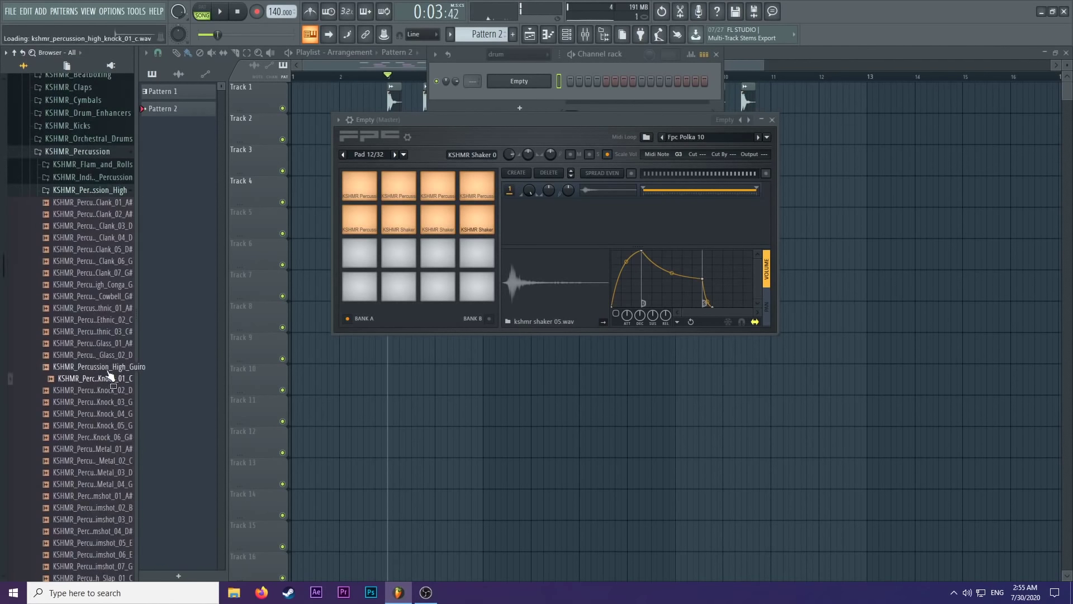
{"action": "left_click", "coordinate": [84, 413]}
{"action": "scroll", "coordinate": [104, 406], "scroll_direction": "down", "scroll_amount": 4}
{"action": "left_click_drag", "start_coordinate": [106, 273], "coordinate": [371, 255]}
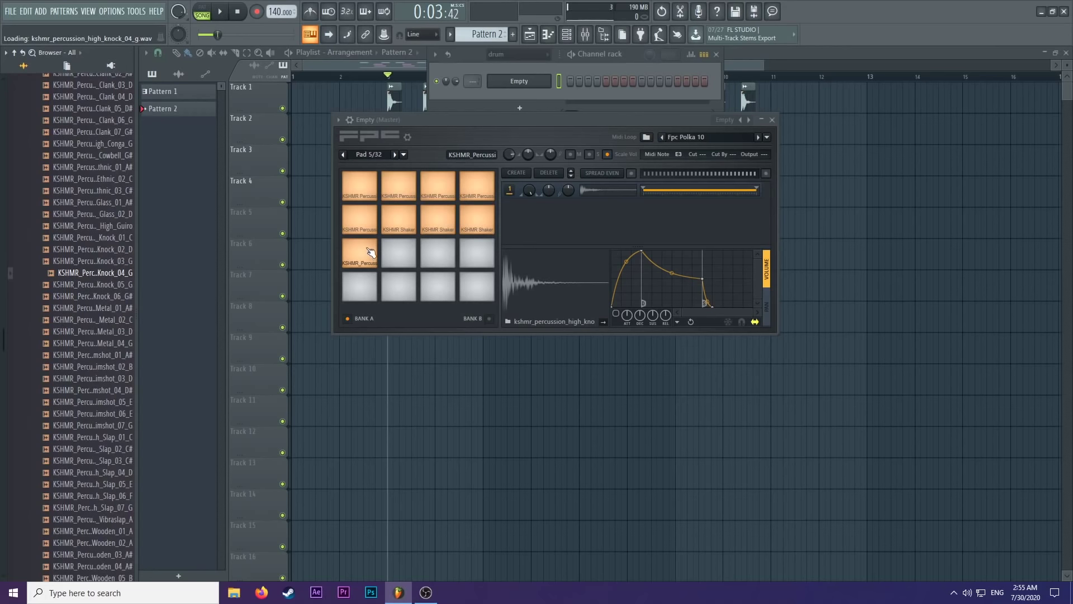
Audition the High percussion on FPC pads 13 to 16 in repeated sequence with the knock on pad 5.
{"action": "left_click", "coordinate": [367, 191]}
{"action": "left_click", "coordinate": [397, 189]}
{"action": "left_click", "coordinate": [439, 188]}
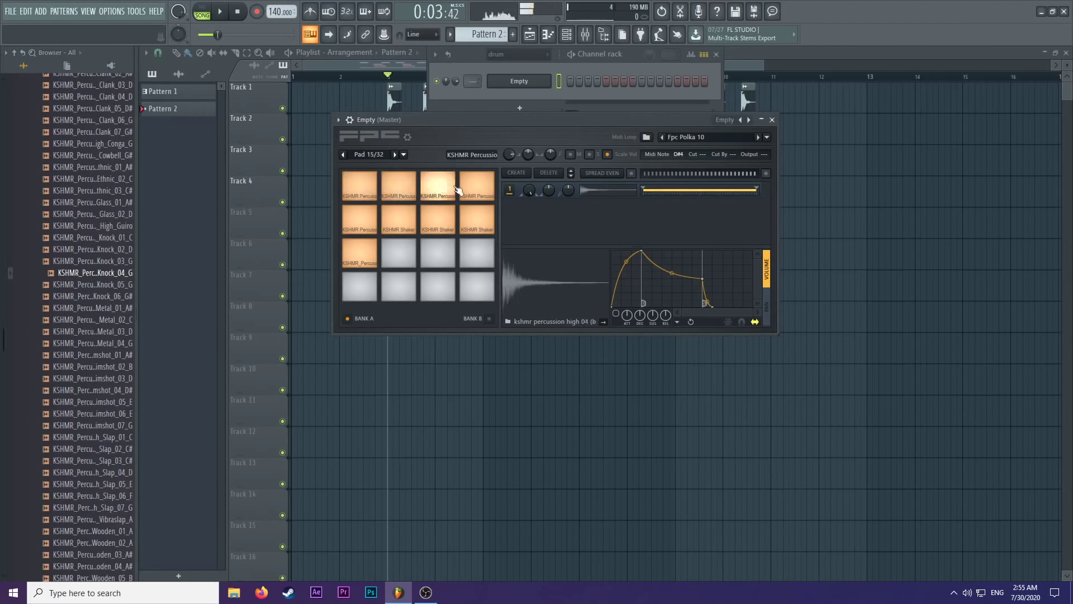
{"action": "left_click", "coordinate": [468, 187]}
{"action": "left_click", "coordinate": [359, 263]}
{"action": "left_click", "coordinate": [359, 186]}
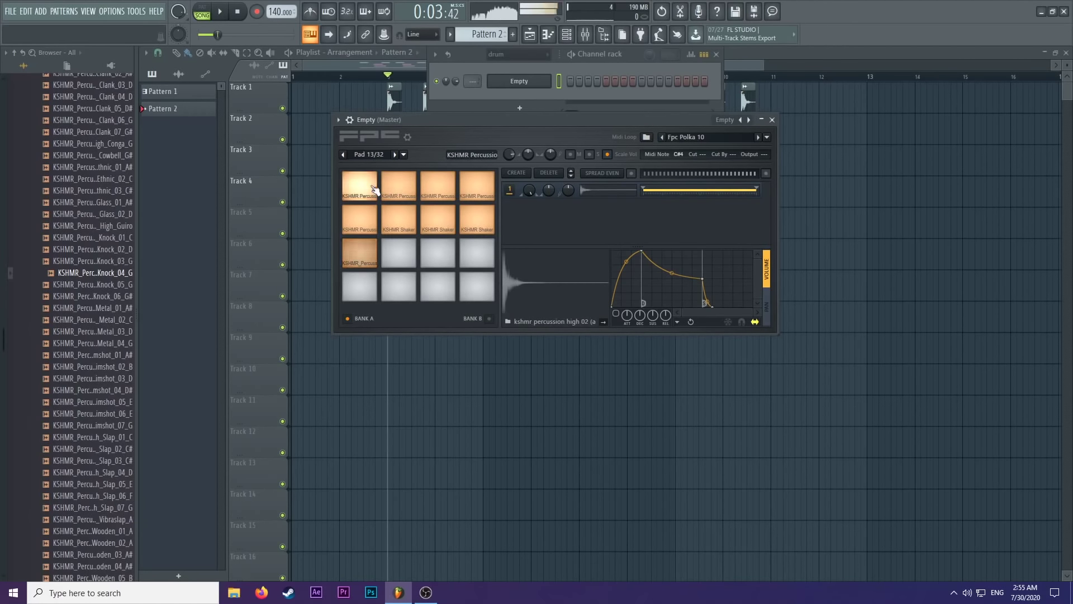
{"action": "left_click", "coordinate": [398, 186]}
{"action": "left_click", "coordinate": [438, 186]}
{"action": "left_click", "coordinate": [349, 267]}
{"action": "left_click", "coordinate": [359, 186]}
{"action": "left_click", "coordinate": [399, 186]}
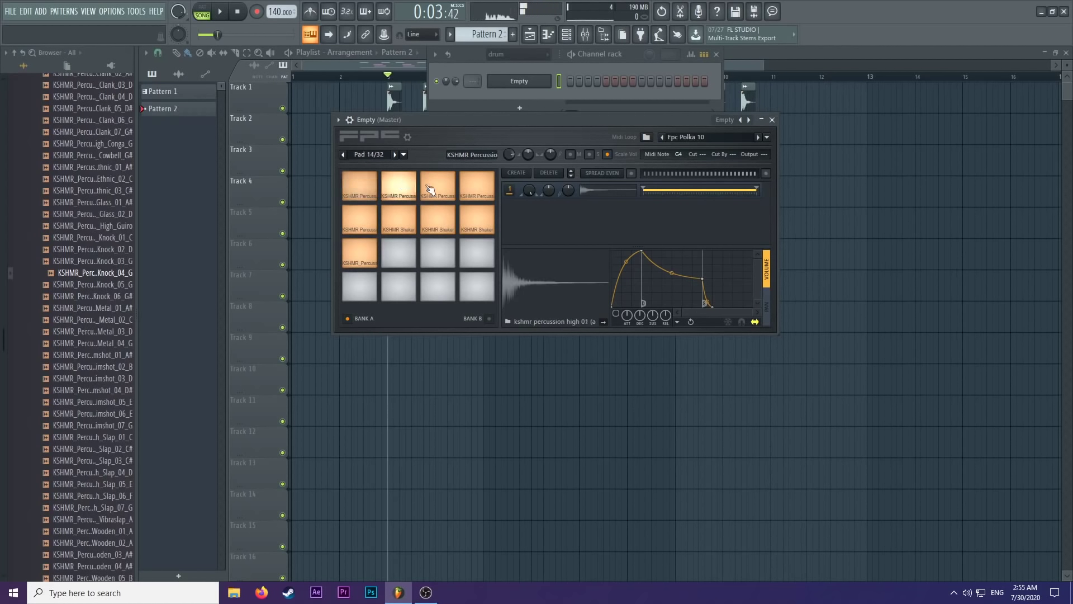
{"action": "left_click", "coordinate": [437, 186]}
{"action": "left_click", "coordinate": [372, 256]}
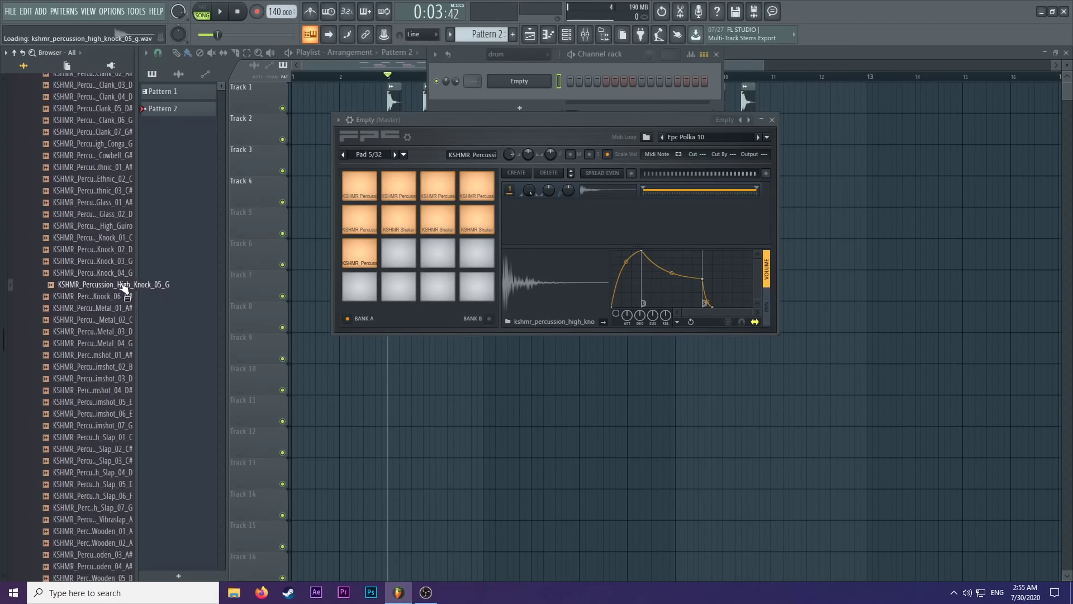
Load KSHMR_Percussion_High_Knock_05_G onto FPC pad 6 and audition the High Rimshot samples 03 to 06.
{"action": "left_click_drag", "start_coordinate": [119, 284], "coordinate": [399, 255]}
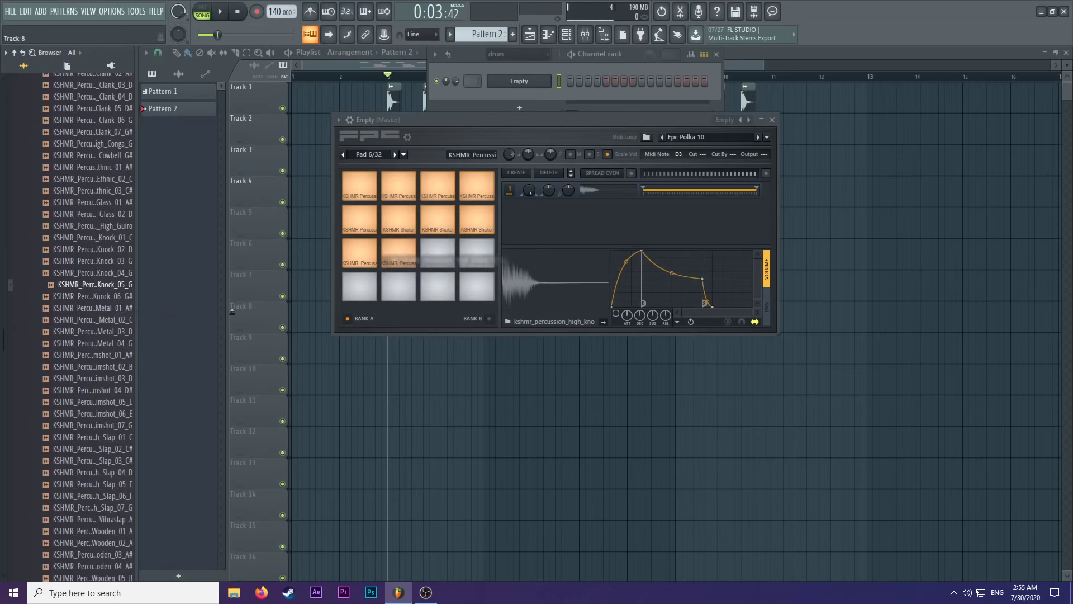
{"action": "left_click", "coordinate": [112, 378]}
{"action": "left_click", "coordinate": [118, 390]}
{"action": "left_click", "coordinate": [118, 402]}
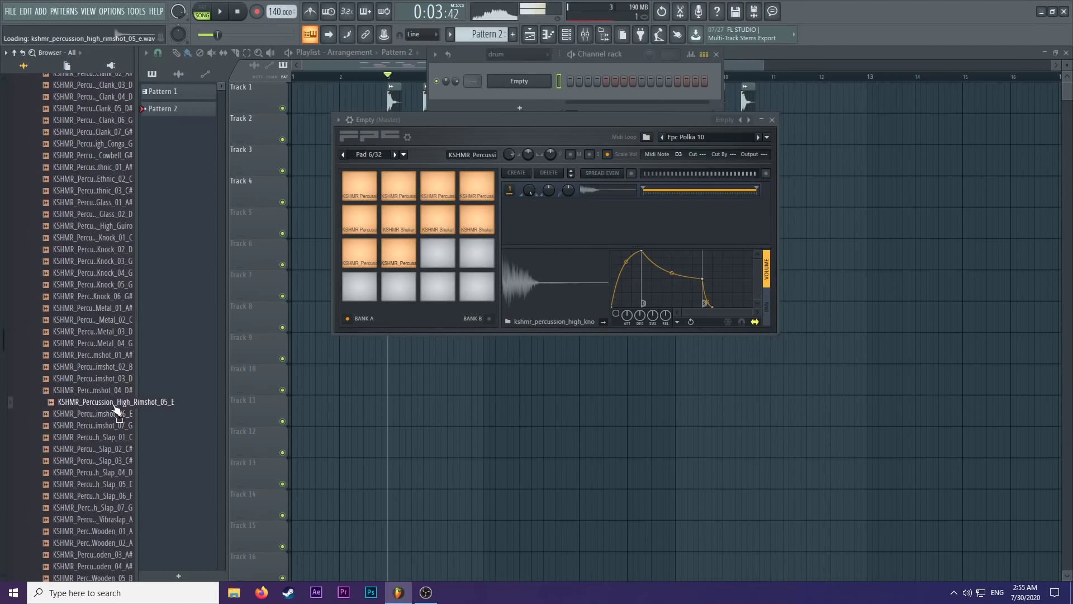
{"action": "left_click", "coordinate": [118, 413]}
Audition samples from the KSHMR_Percussion_Low folder, including 28 and 29, and KSHMR_Tambourine_09 from the KSHMR_Tambourines folder.
{"action": "scroll", "coordinate": [114, 416], "scroll_direction": "down", "scroll_amount": 8}
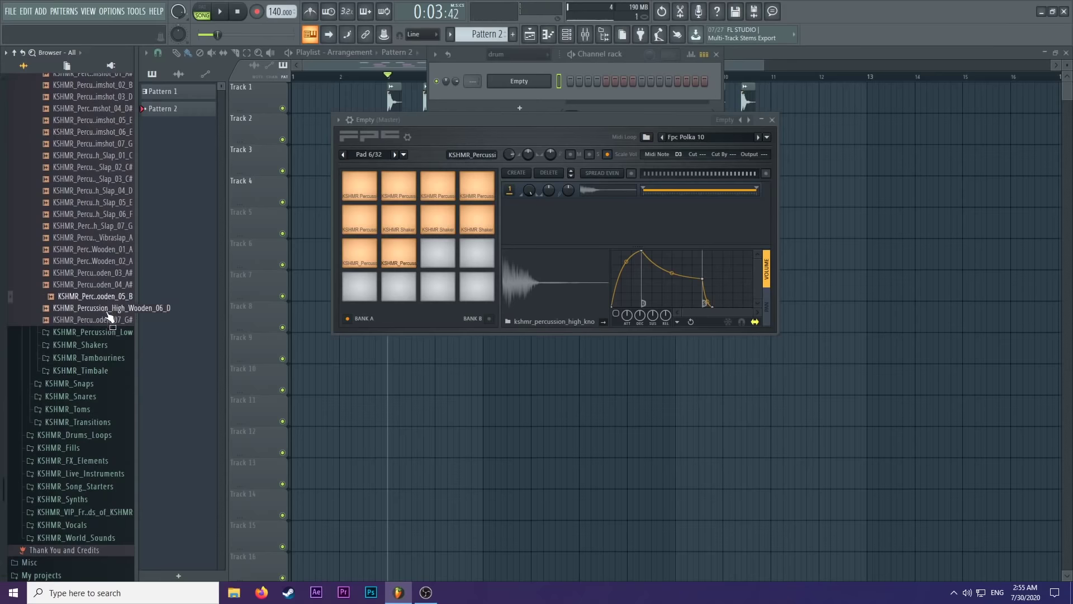
{"action": "left_click", "coordinate": [105, 336]}
{"action": "left_click", "coordinate": [109, 354]}
{"action": "left_click", "coordinate": [109, 411]}
{"action": "scroll", "coordinate": [110, 412], "scroll_direction": "down", "scroll_amount": 5}
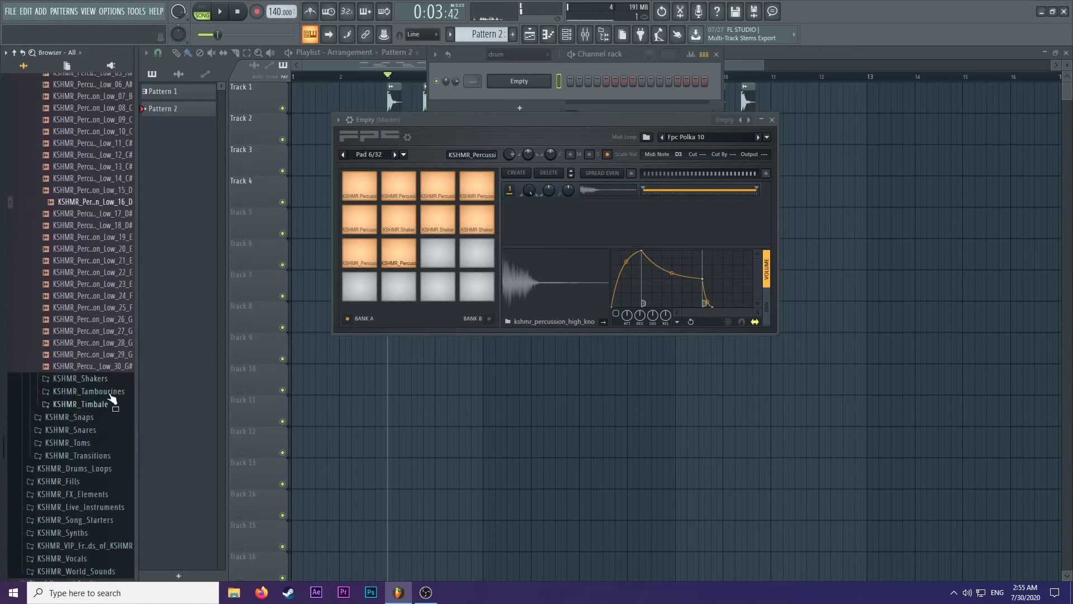
{"action": "left_click", "coordinate": [112, 259]}
{"action": "left_click", "coordinate": [114, 270]}
{"action": "left_click", "coordinate": [114, 281]}
{"action": "left_click", "coordinate": [114, 293]}
{"action": "left_click", "coordinate": [114, 305]}
{"action": "left_click", "coordinate": [114, 317]}
{"action": "left_click", "coordinate": [114, 328]}
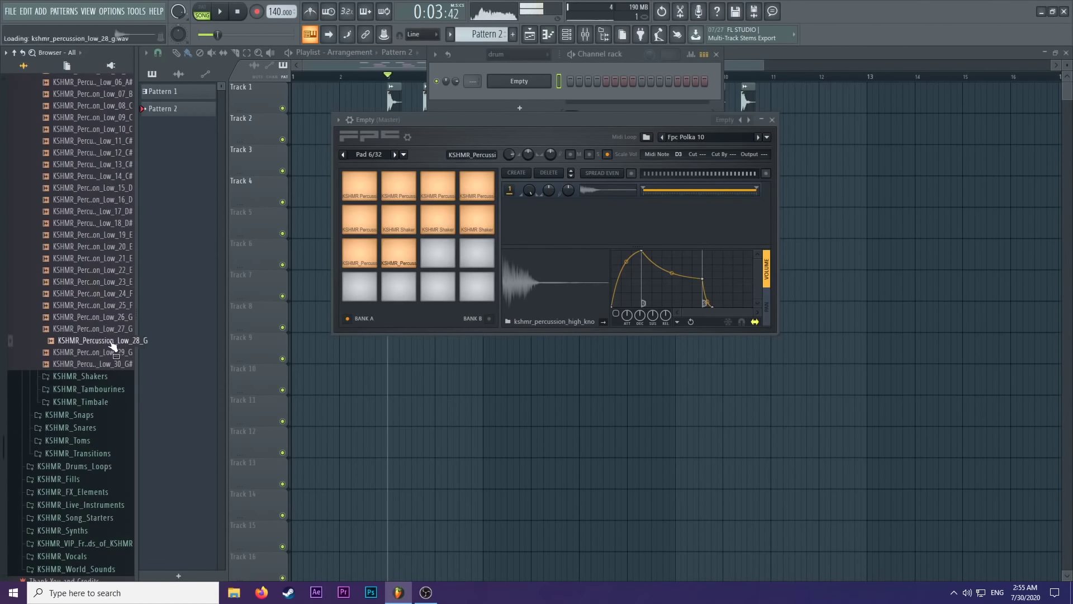
{"action": "left_click", "coordinate": [114, 340]}
{"action": "left_click", "coordinate": [114, 352]}
{"action": "left_click", "coordinate": [115, 390]}
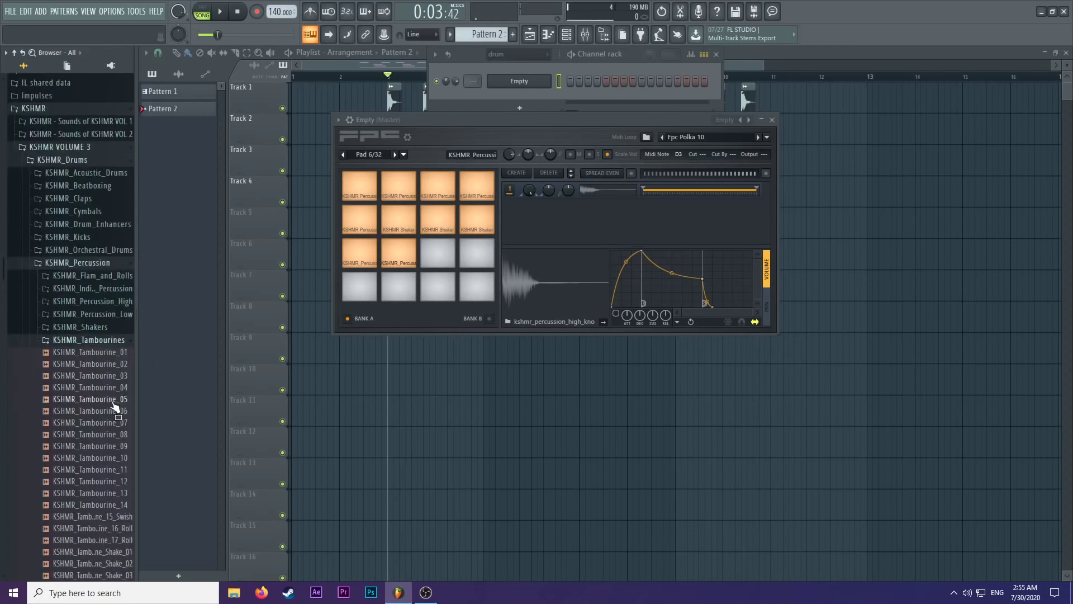
{"action": "left_click", "coordinate": [115, 443]}
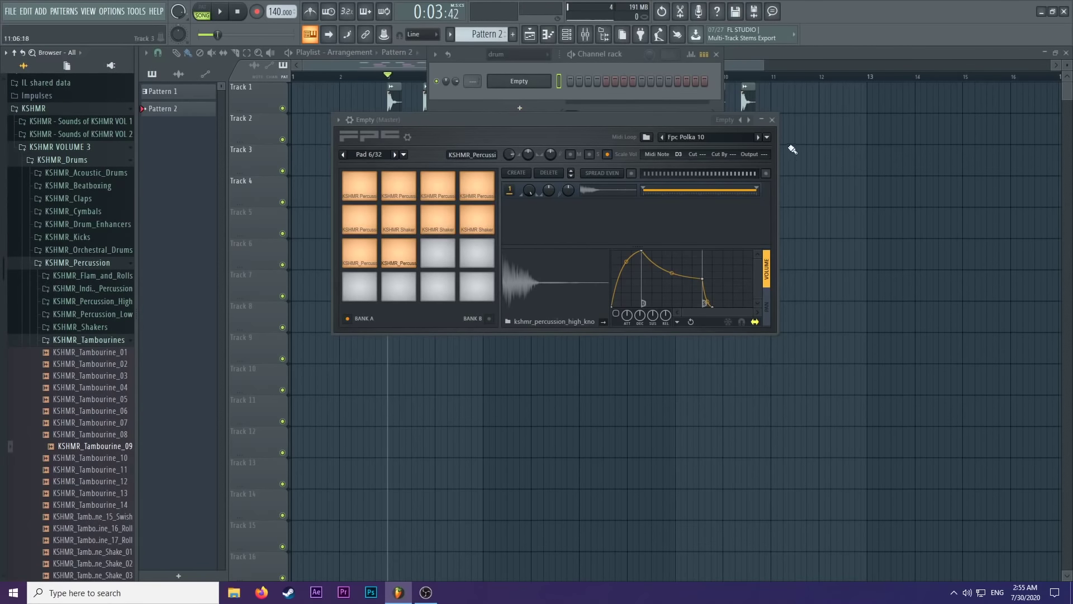
Close the FPC and place a Pattern 2 clip on playlist Track 5 at bar 3.
{"action": "left_click", "coordinate": [773, 120]}
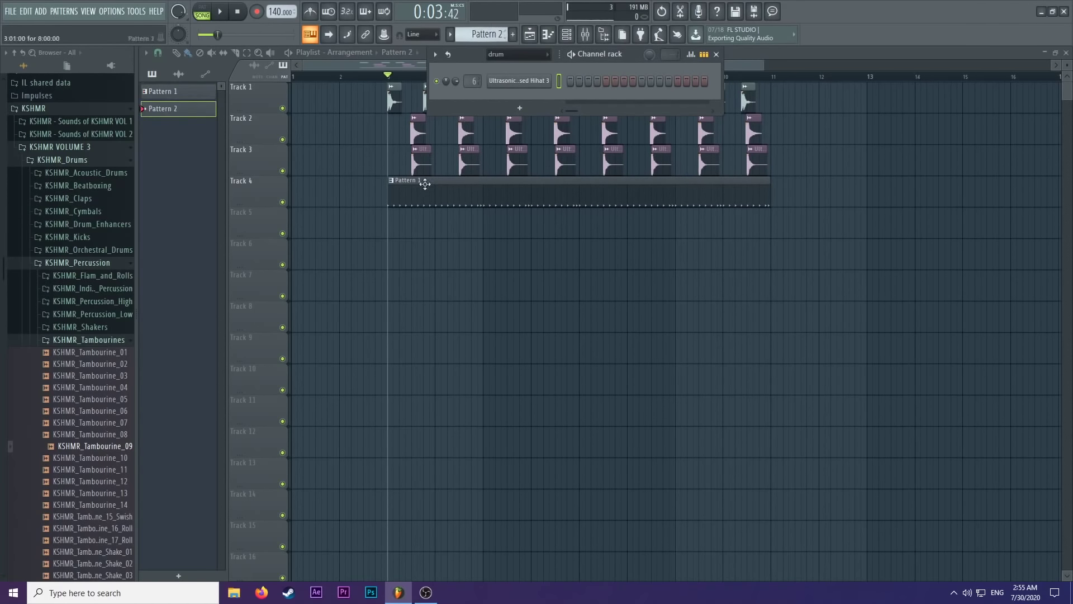
{"action": "left_click", "coordinate": [392, 222]}
Switch the channel rack to the drum group holding the Empty FPC channel and open that channel's piano roll.
{"action": "left_click", "coordinate": [567, 35]}
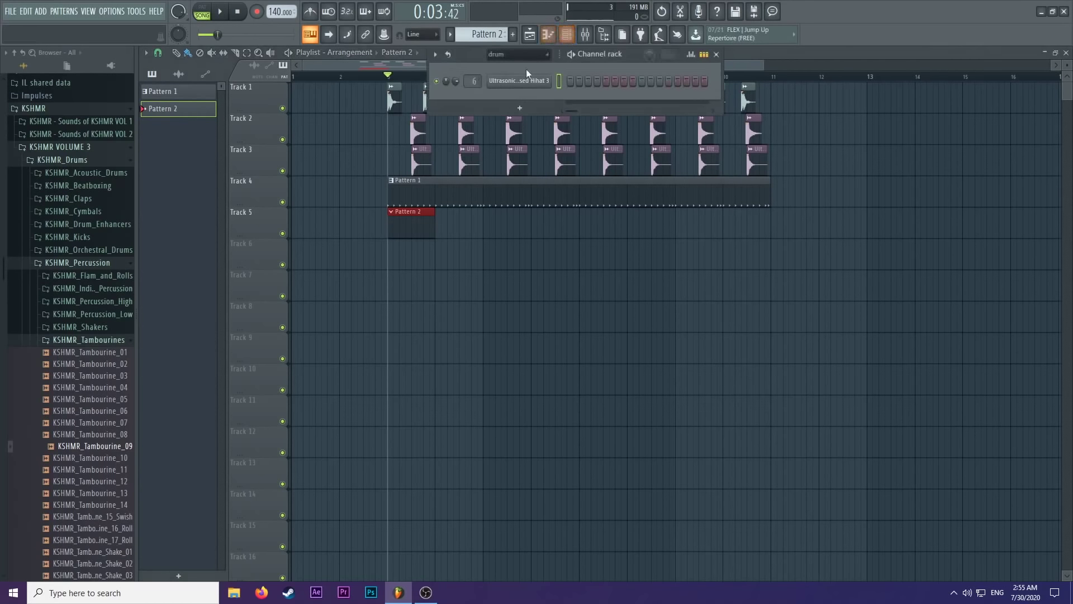
{"action": "left_click", "coordinate": [532, 55]}
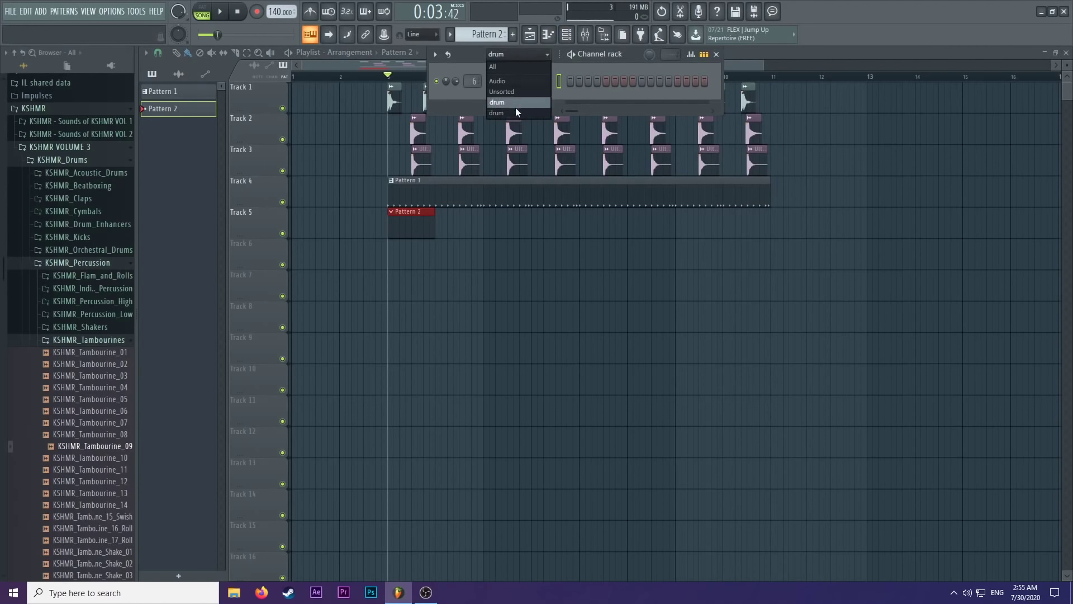
{"action": "left_click", "coordinate": [515, 111]}
{"action": "left_click", "coordinate": [527, 55]}
{"action": "left_click", "coordinate": [522, 113]}
{"action": "right_click", "coordinate": [520, 82]}
{"action": "left_click", "coordinate": [541, 68]}
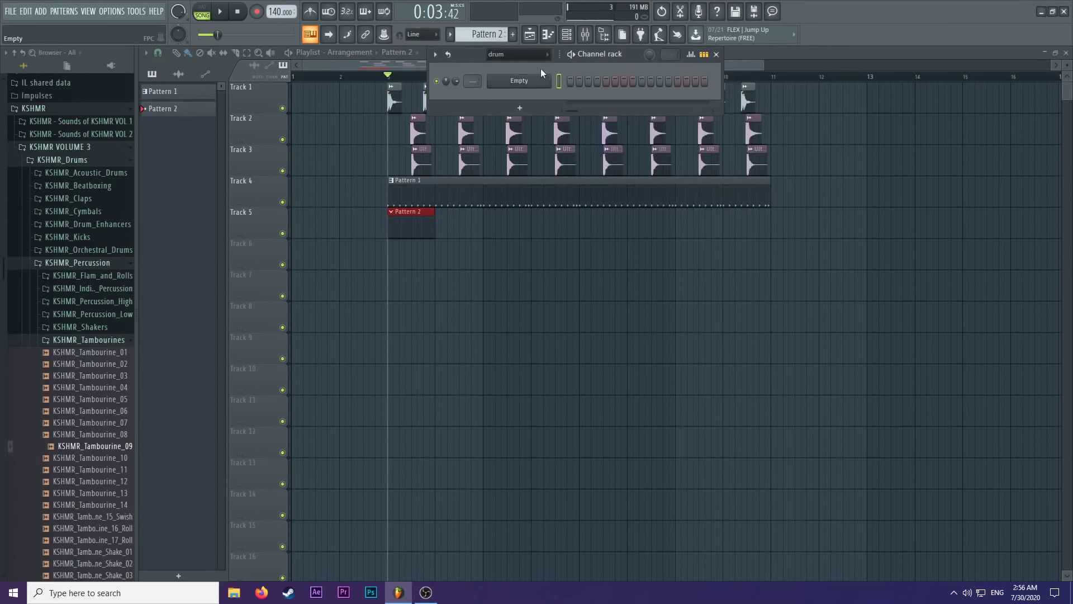
{"action": "left_click", "coordinate": [533, 83]}
{"action": "right_click", "coordinate": [533, 82]}
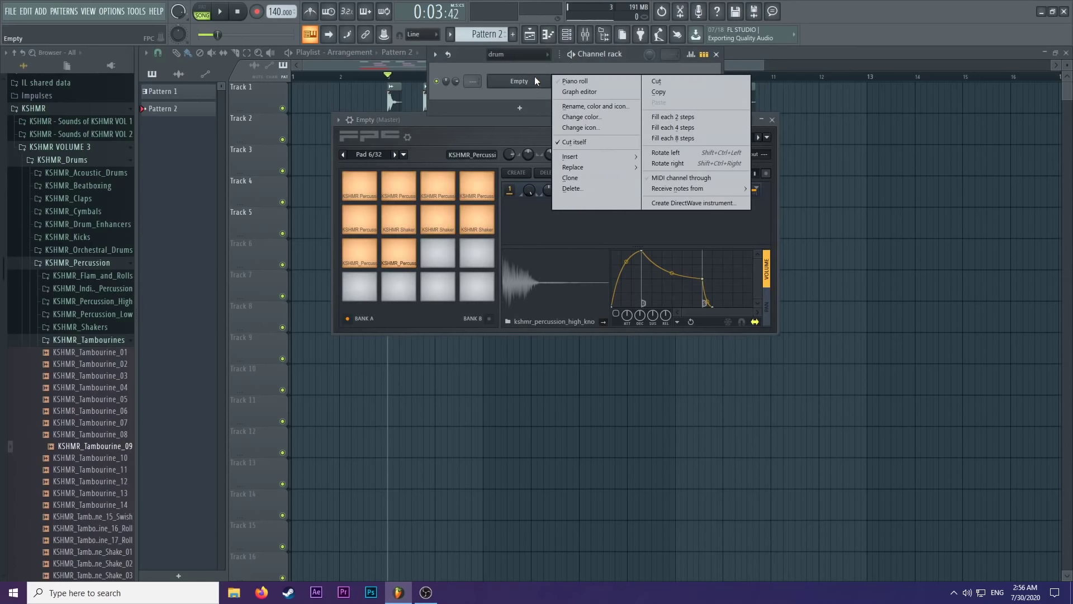
{"action": "left_click", "coordinate": [578, 82]}
{"action": "scroll", "coordinate": [307, 234], "scroll_direction": "down", "scroll_amount": 4}
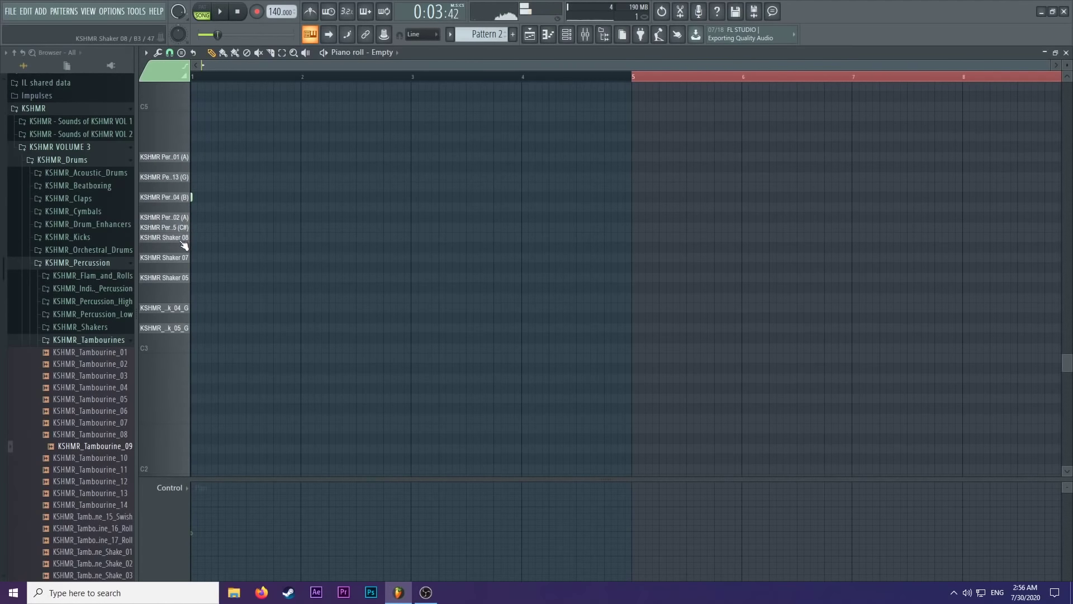
{"action": "left_click", "coordinate": [567, 35]}
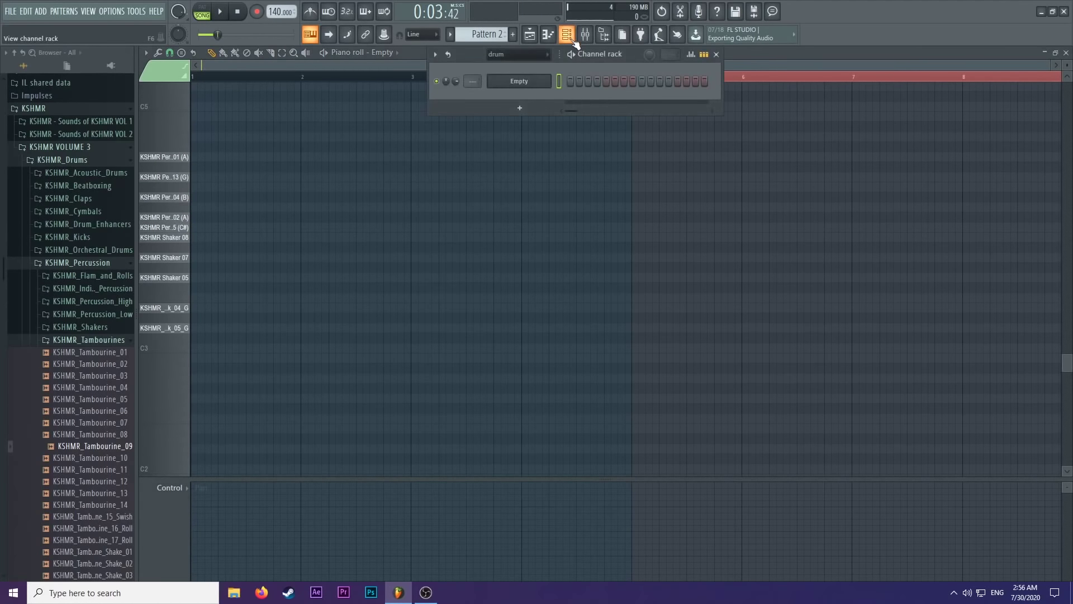
{"action": "left_click", "coordinate": [332, 65]}
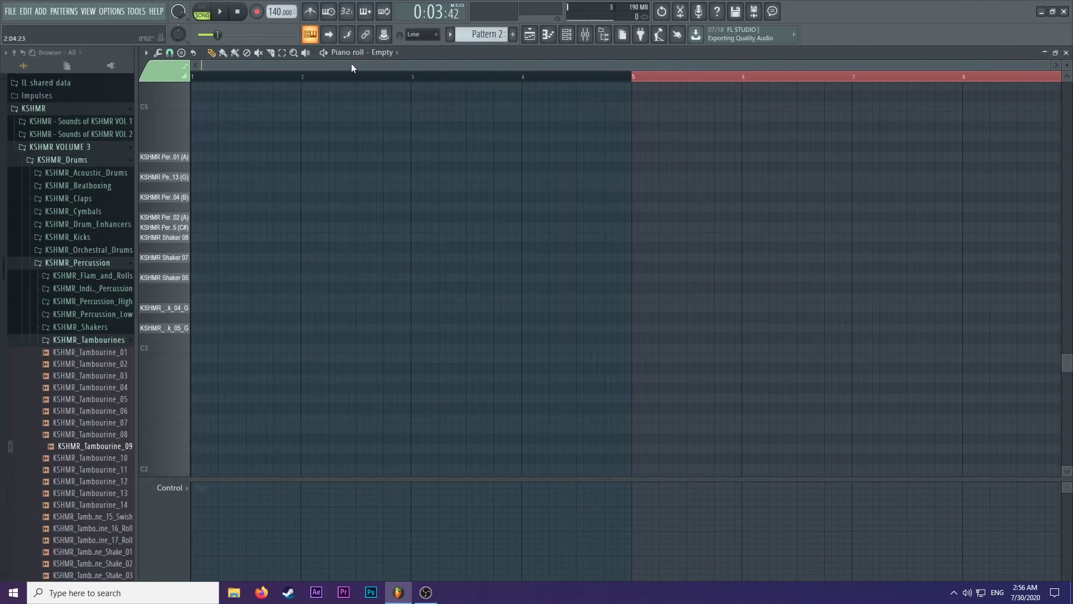
Add a KSHMR Percussion High 01 (A) note at step 3 of bar 1 while playing the beat.
{"action": "key", "text": "space"}
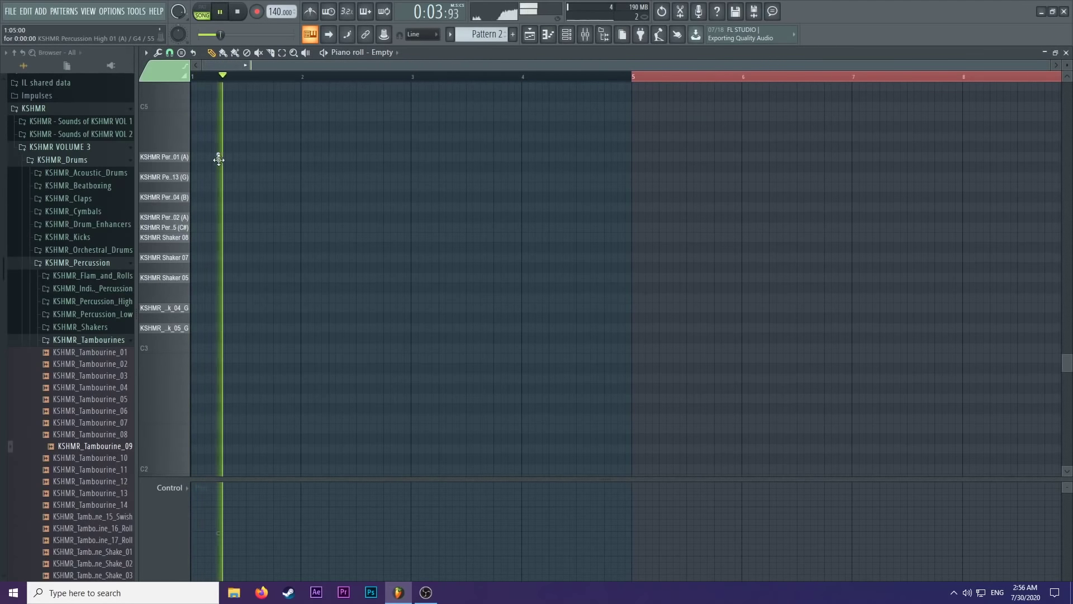
{"action": "left_click", "coordinate": [218, 157]}
{"action": "key", "text": "space"}
{"action": "scroll", "coordinate": [224, 160], "scroll_direction": "up", "scroll_amount": 3, "text": "ctrl"}
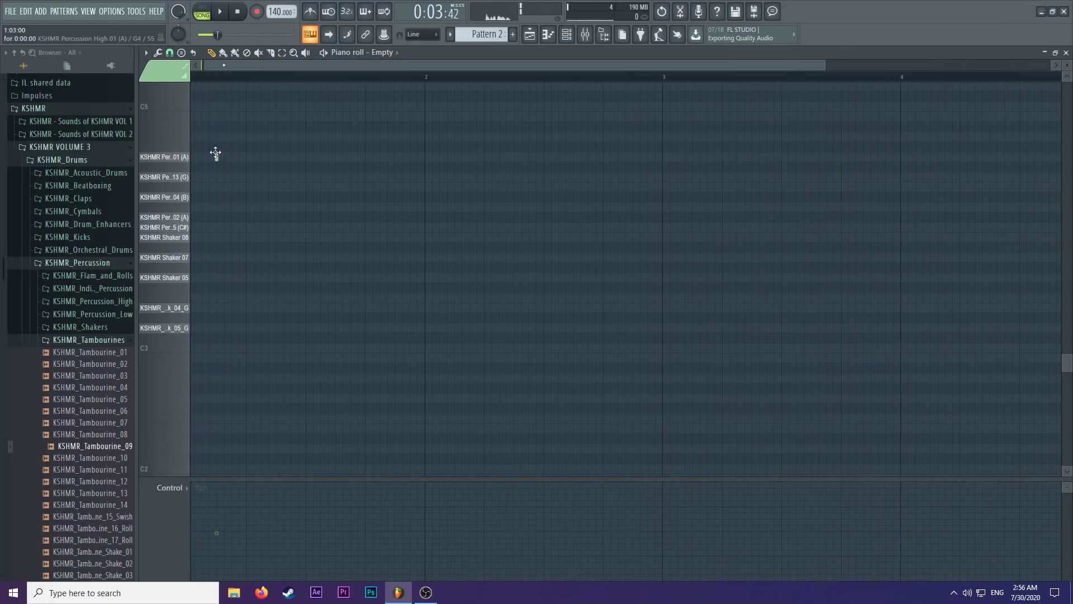
Try a note on the percussion 13 (G) row at step 4 of bar 1 and play it back repeatedly.
{"action": "left_click", "coordinate": [235, 176]}
{"action": "key", "text": "space"}
{"action": "key", "text": "space"}
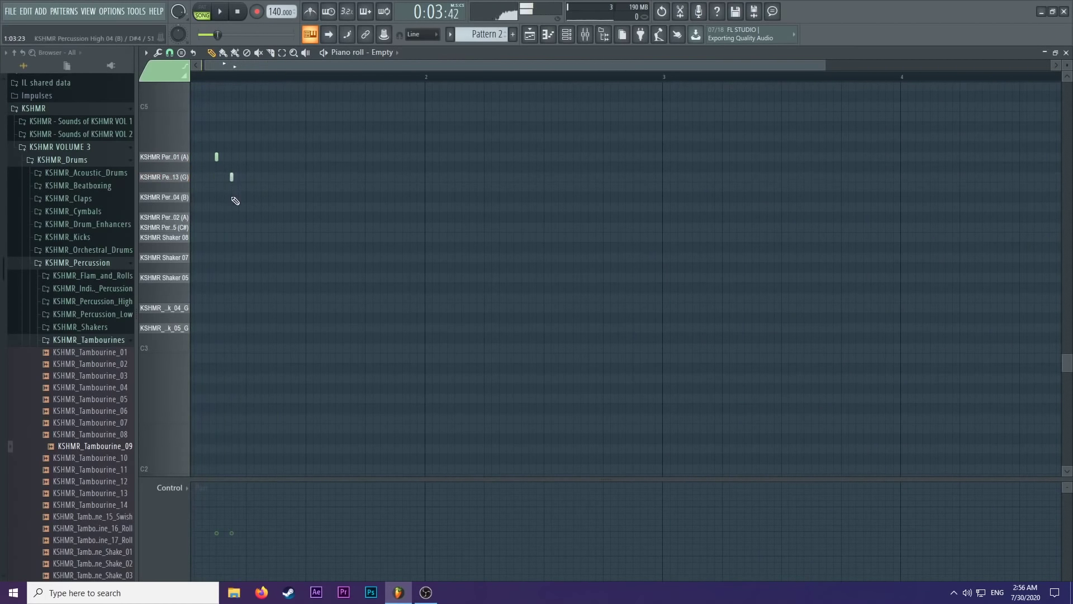
{"action": "key", "text": "space"}
{"action": "key", "text": "space"}
{"action": "key", "text": "space"}
Add a KSHMR Percussion High 04 (B) note at step 7 of bar 1 and listen to it.
{"action": "key", "text": "space"}
{"action": "key", "text": "space"}
{"action": "key", "text": "space"}
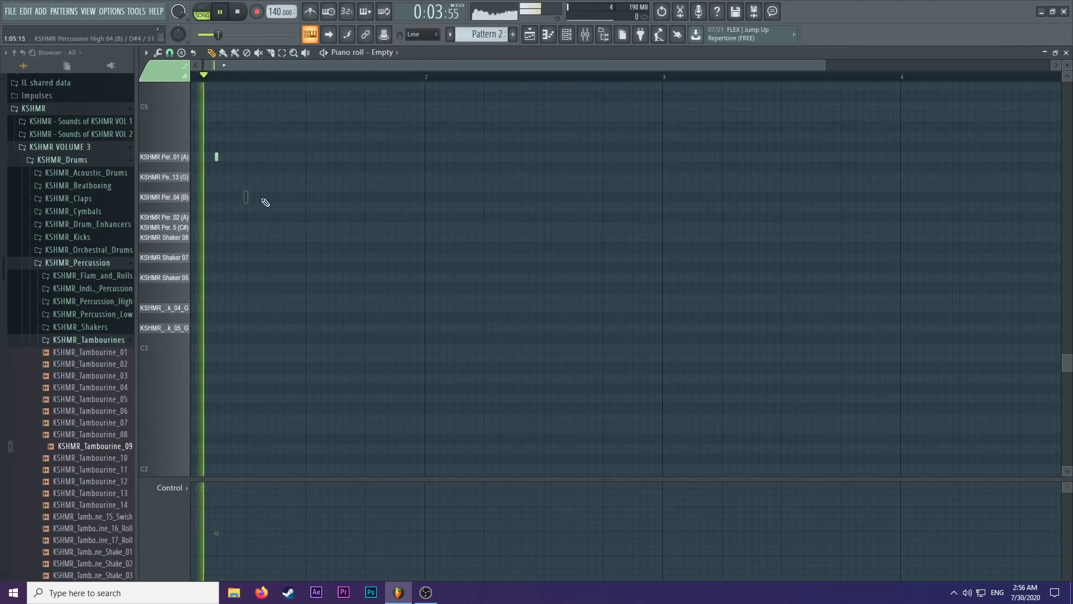
{"action": "left_click", "coordinate": [277, 197]}
{"action": "key", "text": "space"}
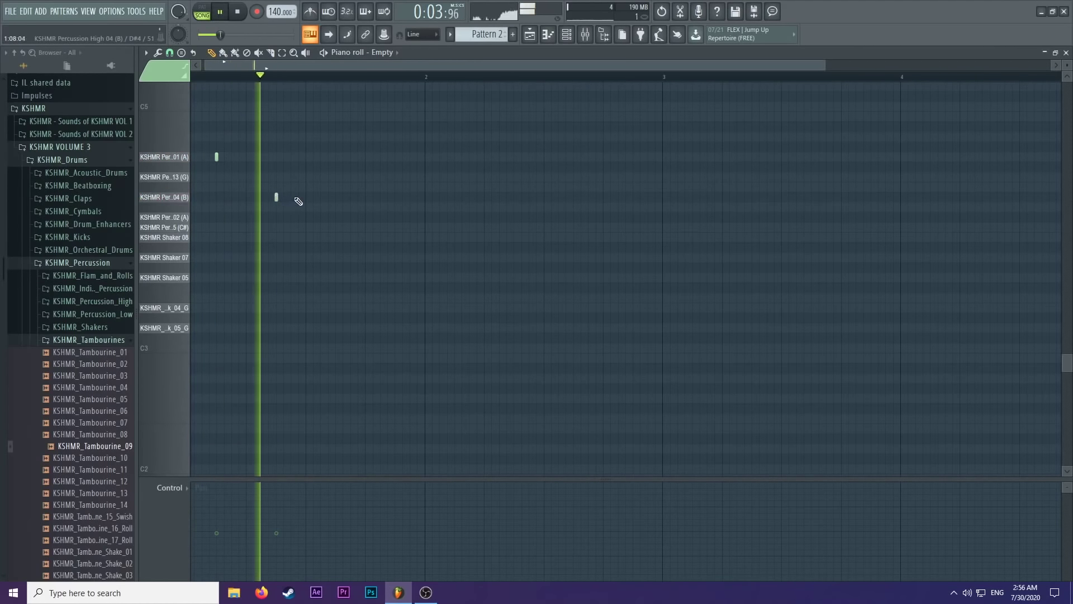
{"action": "key", "text": "space"}
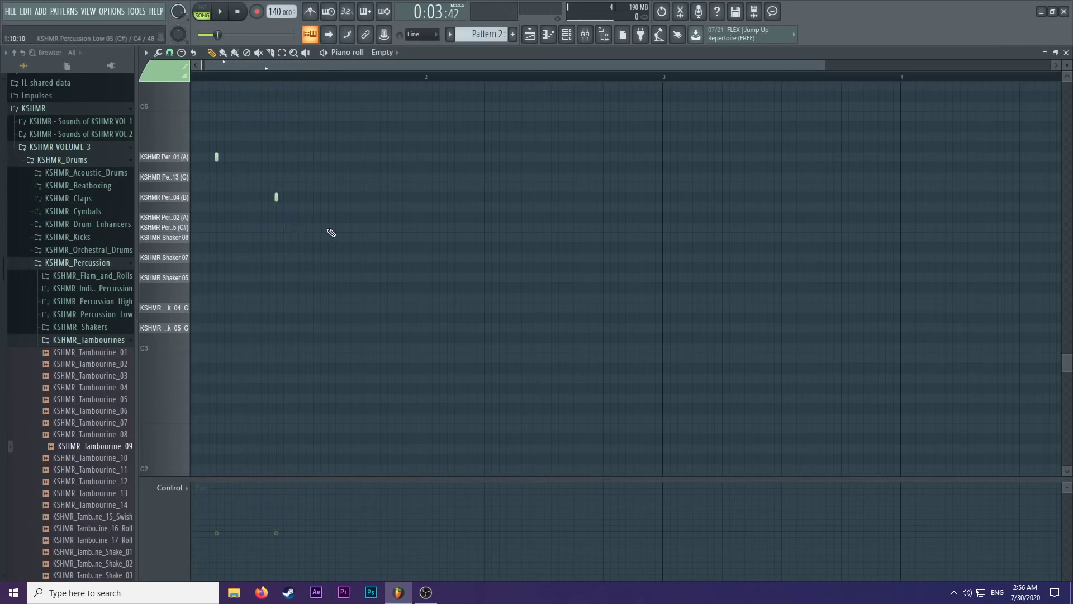
Audition the step 11 note in bar 1 on KSHMR Percussion Low 05 (C#), then move it to KSHMR_Percussion_High_Knock_04_G and replay.
{"action": "key", "text": "space"}
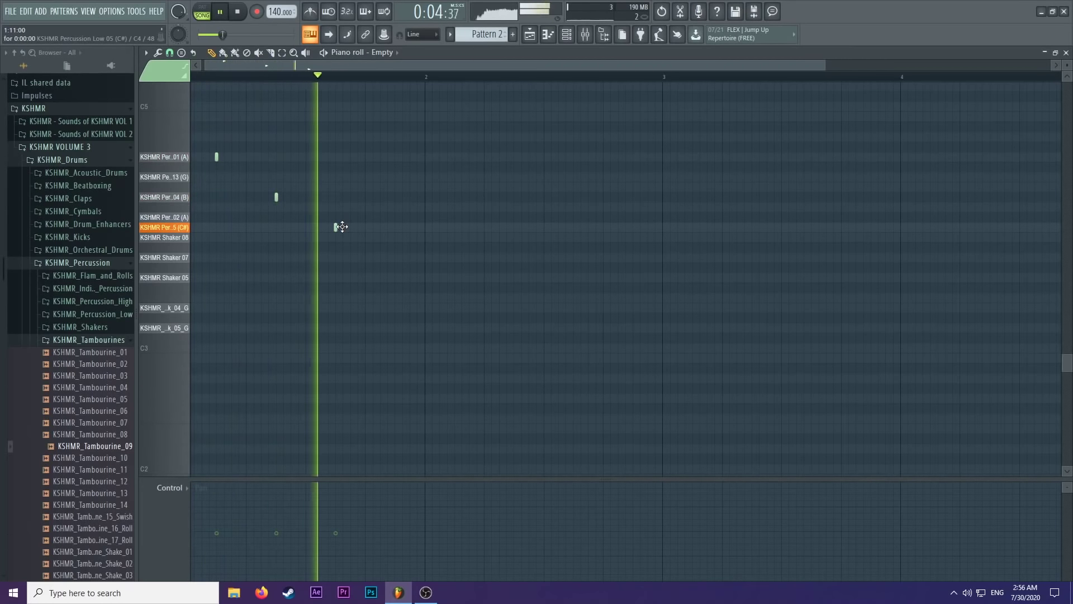
{"action": "key", "text": "space"}
{"action": "key", "text": "space"}
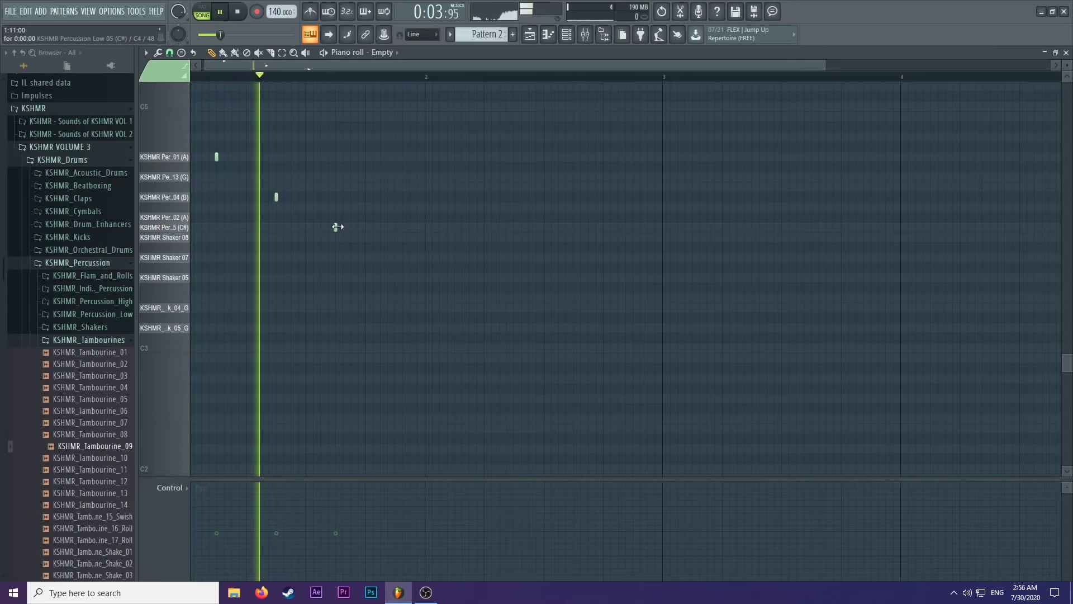
{"action": "key", "text": "space"}
{"action": "left_click_drag", "start_coordinate": [338, 227], "coordinate": [334, 307]}
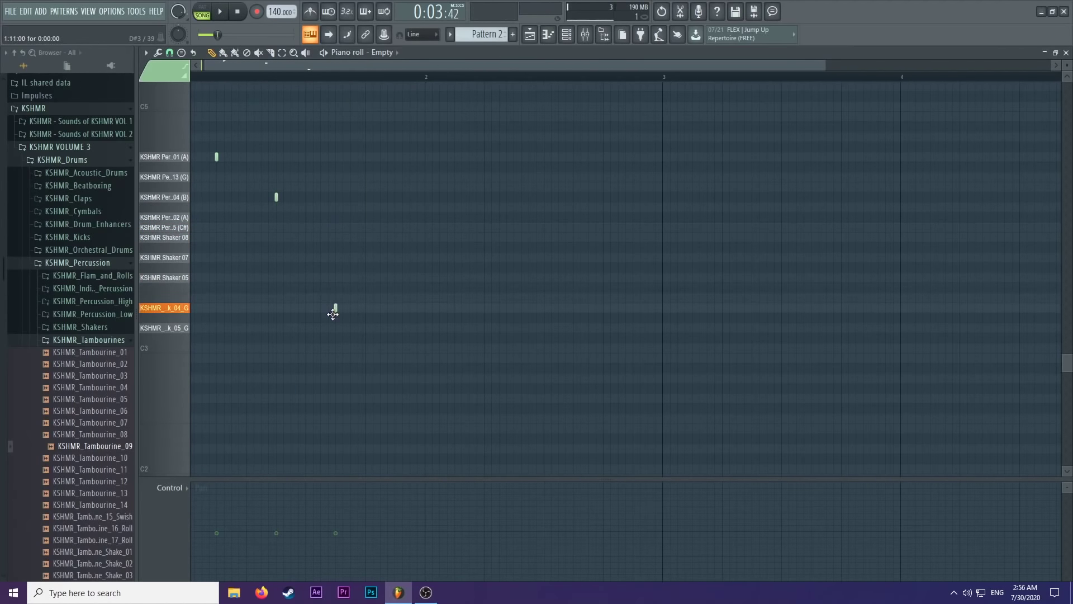
{"action": "key", "text": "space"}
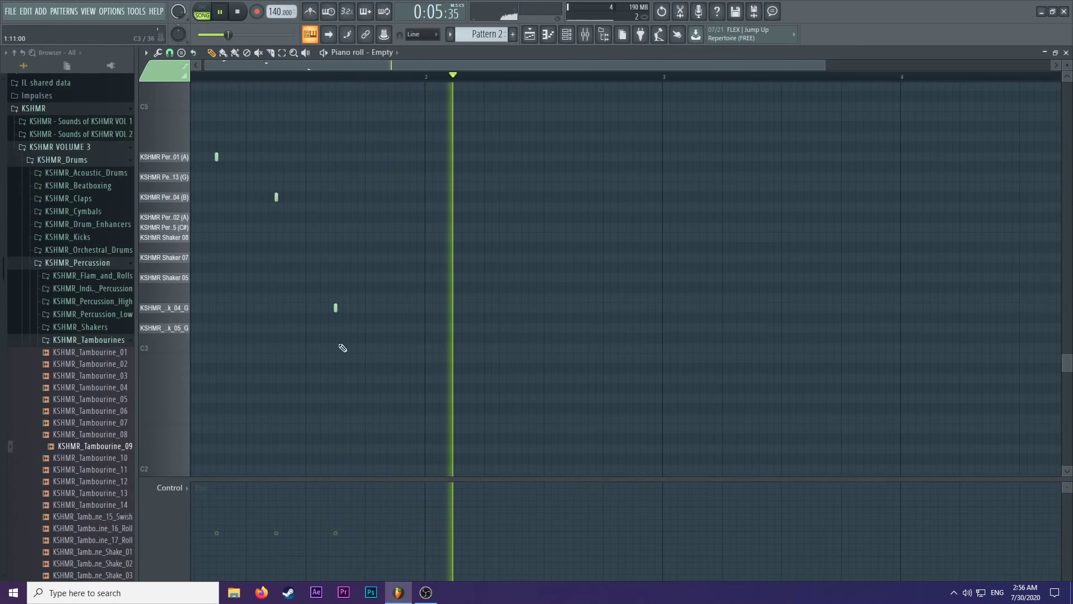
Add a second KSHMR_Percussion_High_Knock_04_G note at step 15 of bar 1 and play it back.
{"action": "key", "text": "space"}
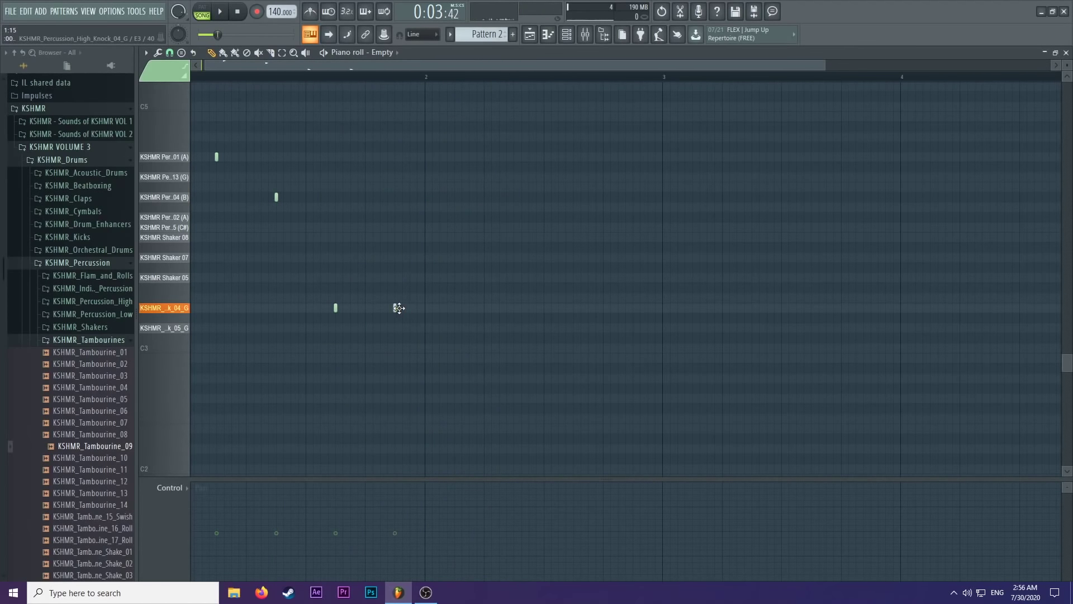
{"action": "left_click", "coordinate": [398, 308]}
{"action": "key", "text": "space"}
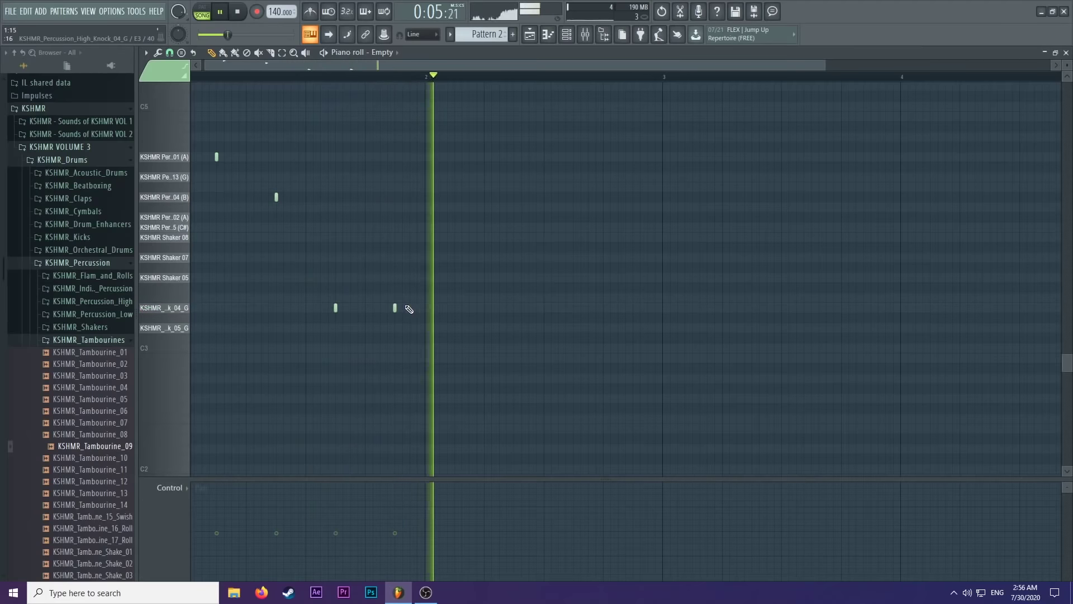
Add KSHMR_Percussion_High_Knock_05_G notes at step 16 of bar 1 and steps 1 and 3 of bar 2, playing them back.
{"action": "key", "text": "space"}
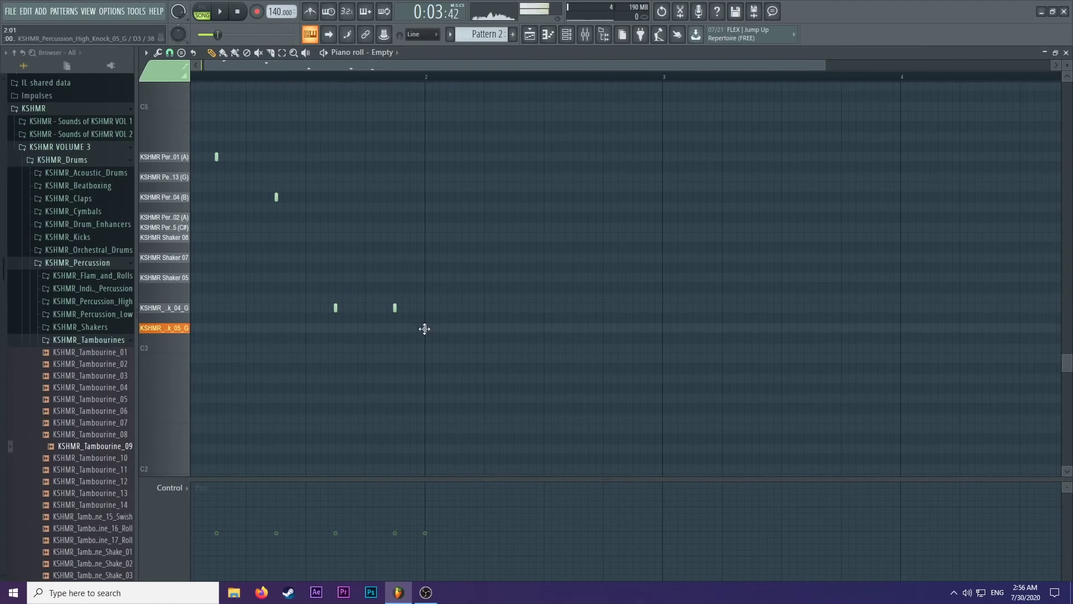
{"action": "key", "text": "space"}
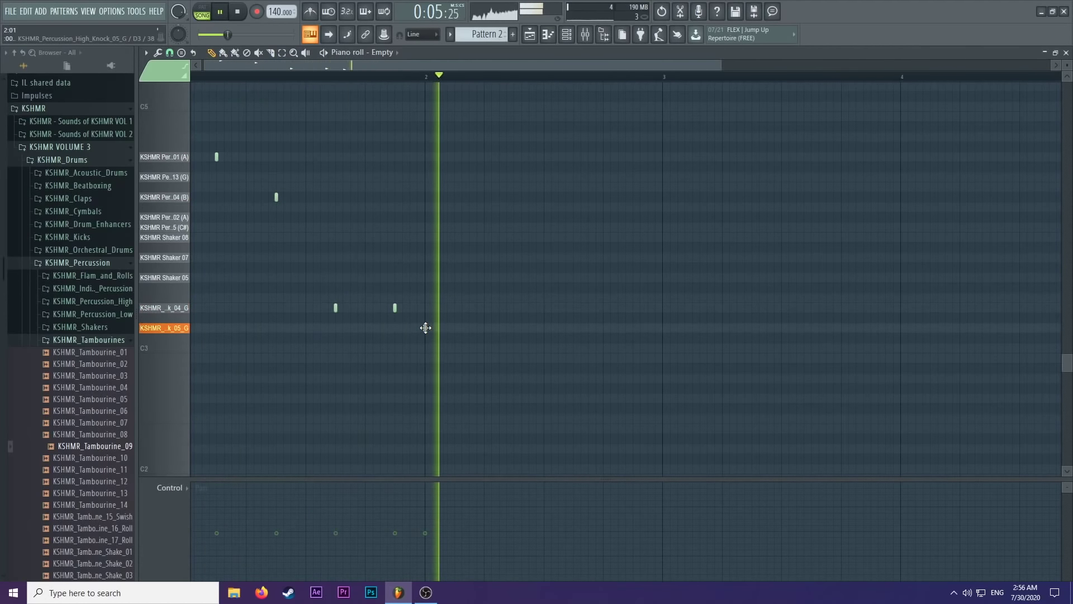
{"action": "left_click_drag", "start_coordinate": [425, 327], "coordinate": [409, 328]}
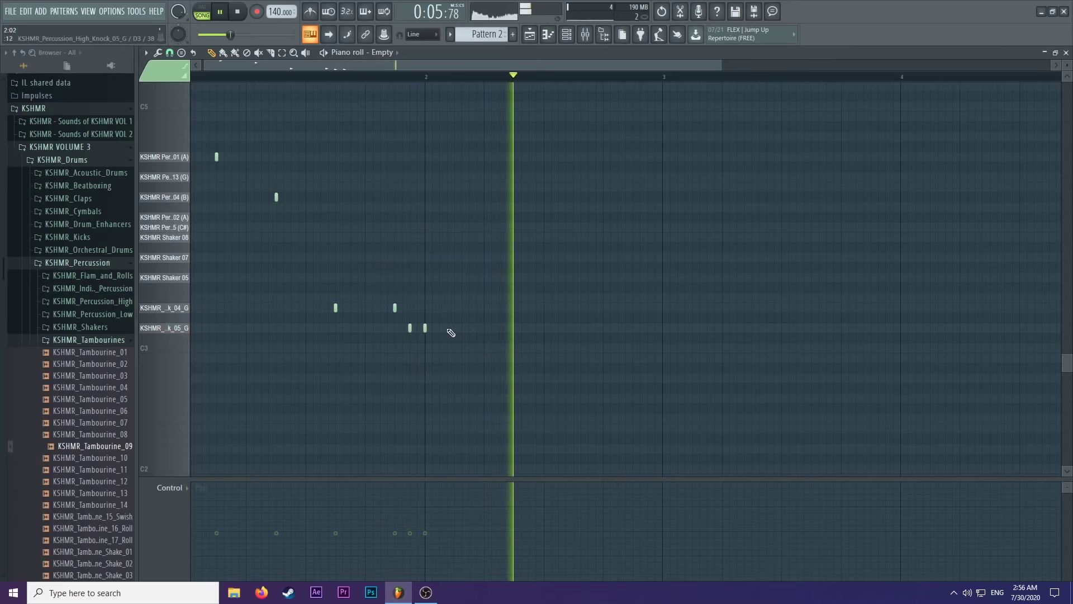
{"action": "key", "text": "space"}
{"action": "key", "text": "space"}
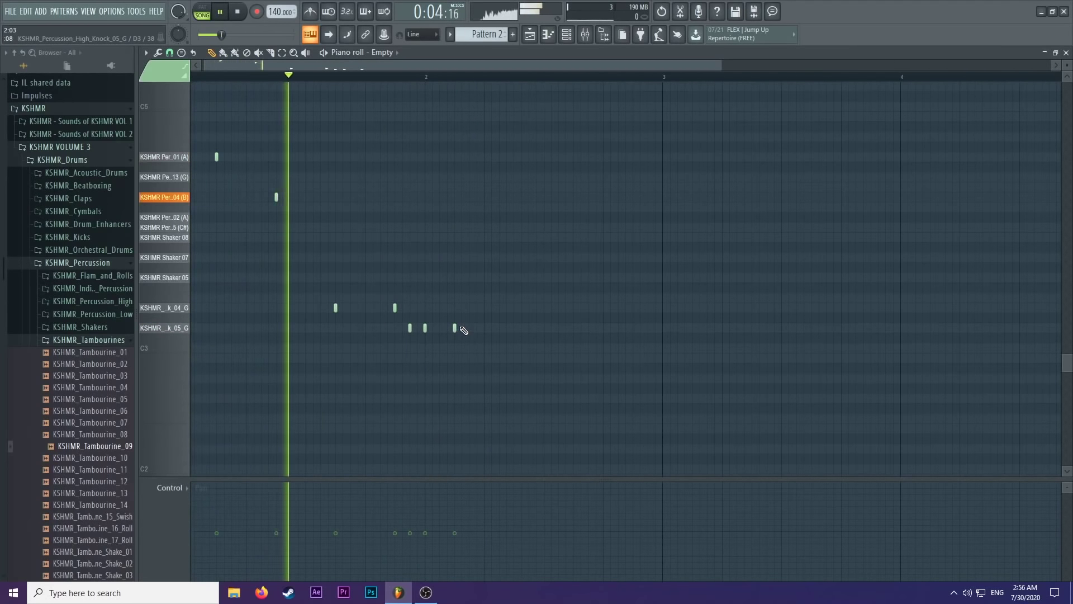
In bar 2, add a Knock_04_G note at step 5 and a KSHMR Percussion Low 05 (C#) note at step 7, checking by playback.
{"action": "key", "text": "space"}
{"action": "scroll", "coordinate": [505, 336], "scroll_direction": "up", "scroll_amount": 1}
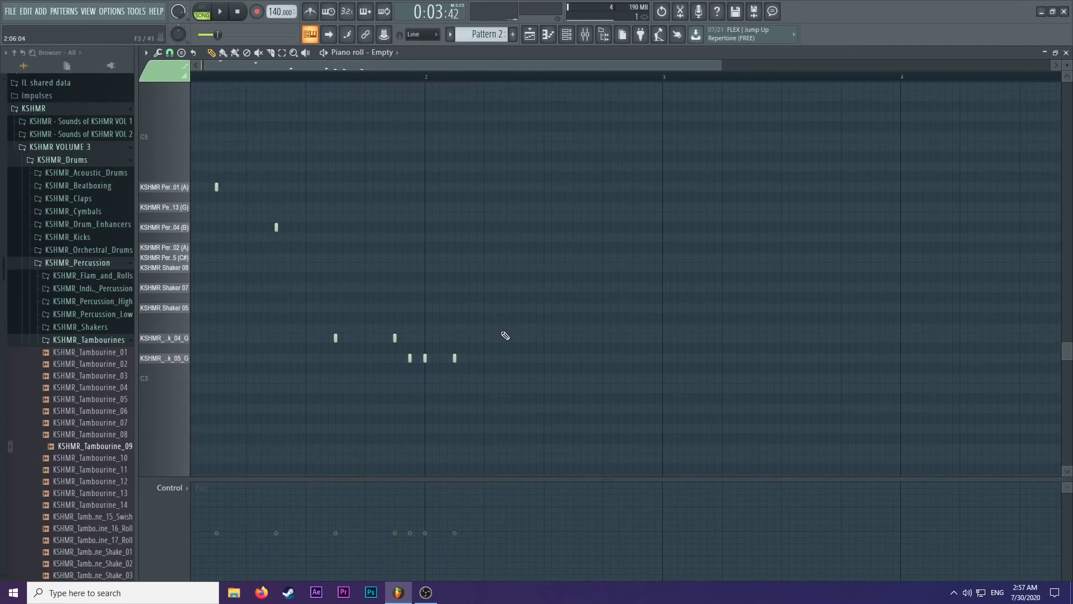
{"action": "key", "text": "space"}
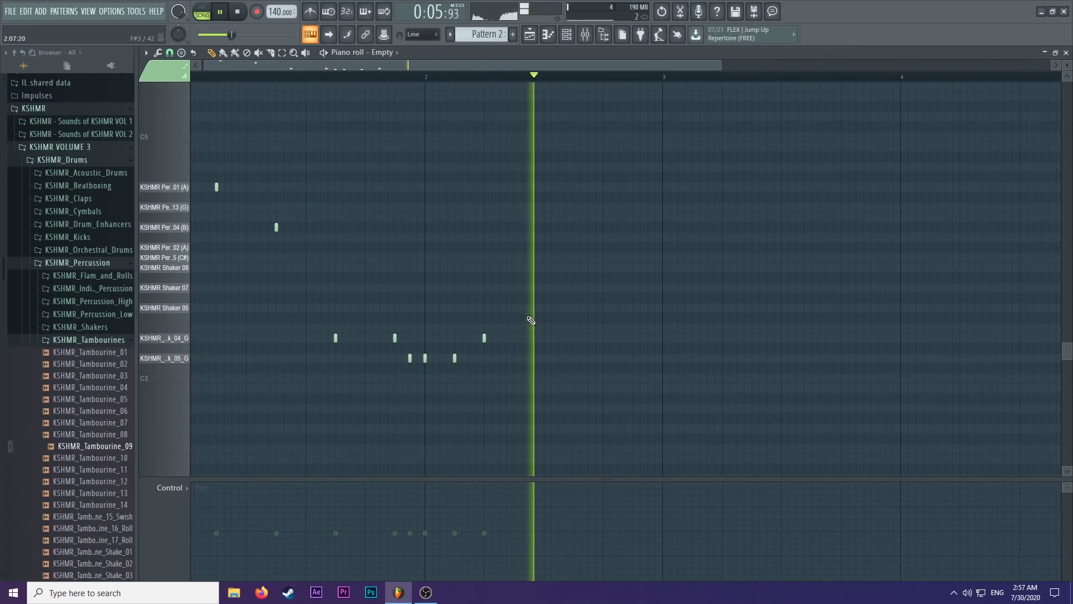
{"action": "key", "text": "space"}
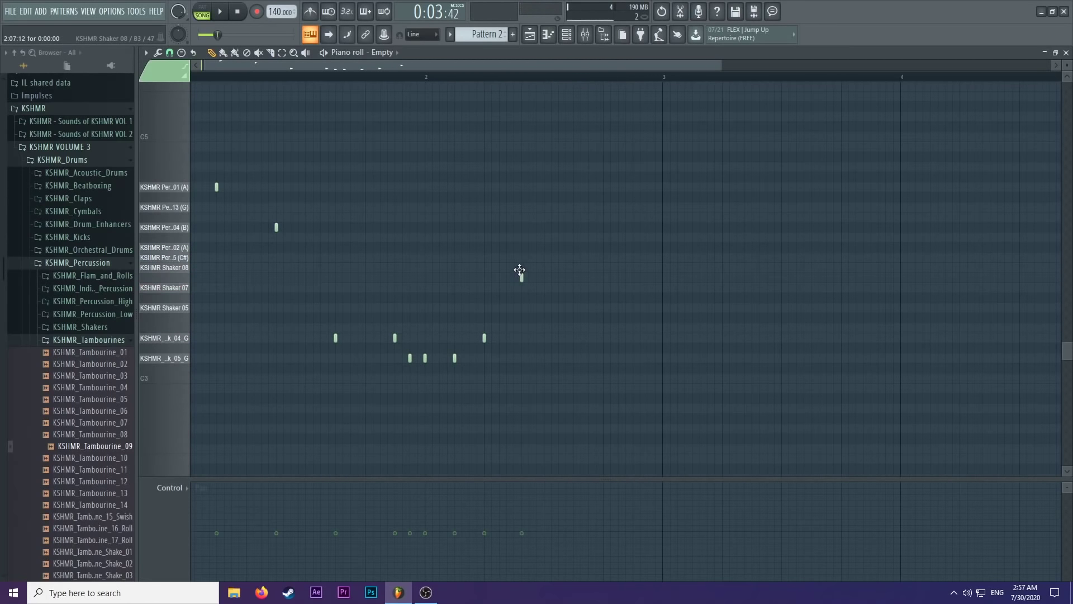
{"action": "mouse_move", "coordinate": [521, 261]}
{"action": "left_mouse_down"}
{"action": "mouse_move", "coordinate": [519, 291]}
{"action": "mouse_move", "coordinate": [522, 247]}
{"action": "mouse_move", "coordinate": [513, 257]}
{"action": "left_mouse_up"}
{"action": "key", "text": "space"}
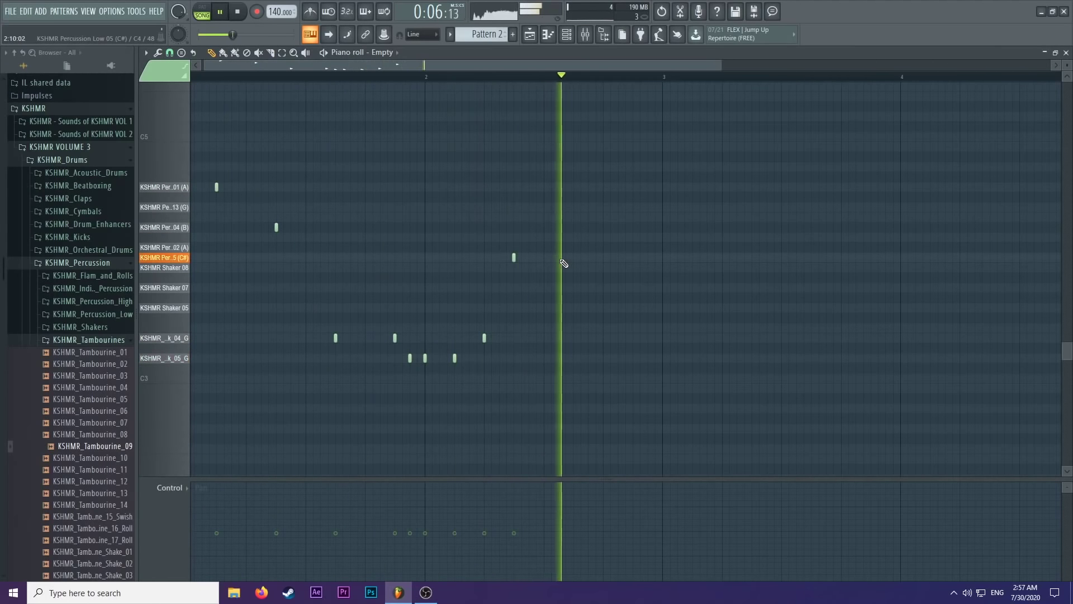
Inspect the note properties of the KSHMR Percussion Low 05 (C#) note at step 7 of bar 2, then replay that passage.
{"action": "key", "text": "space"}
{"action": "double_click", "coordinate": [513, 255]}
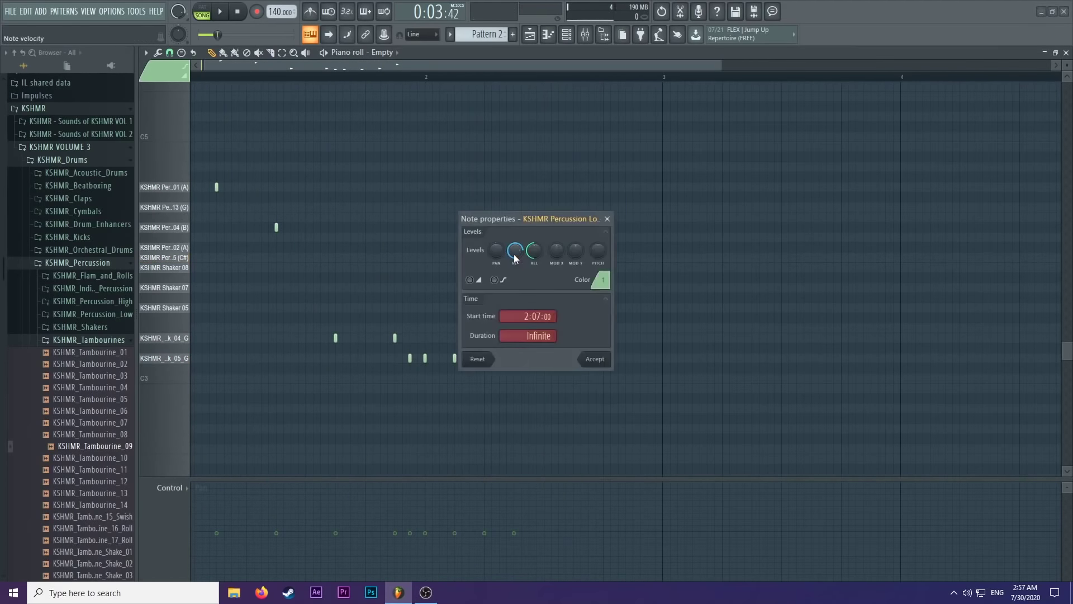
{"action": "left_click", "coordinate": [596, 360]}
{"action": "left_click", "coordinate": [482, 77]}
{"action": "key", "text": "space"}
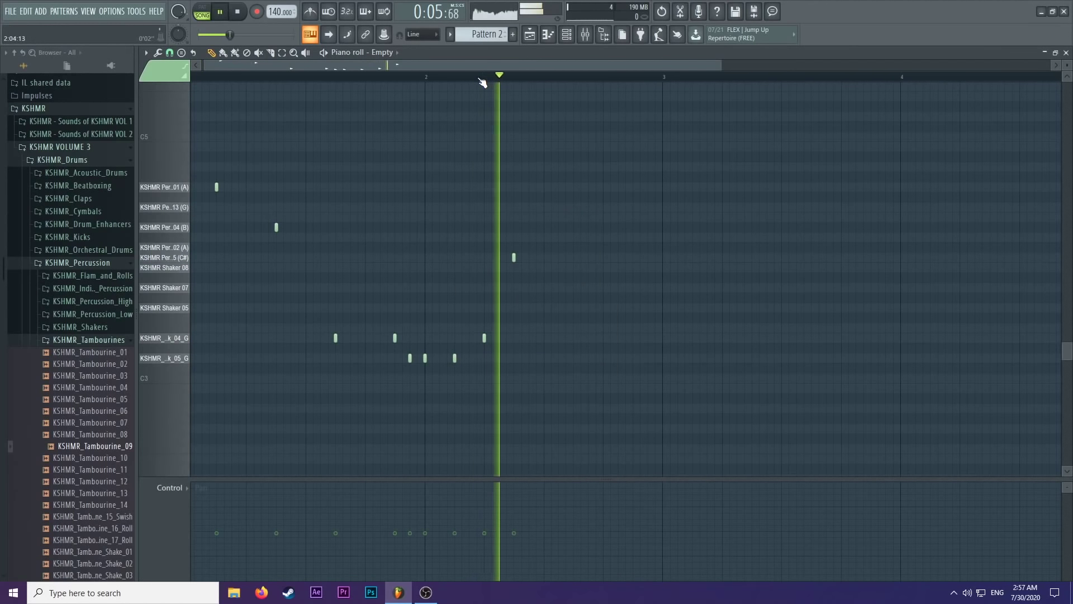
{"action": "key", "text": "space"}
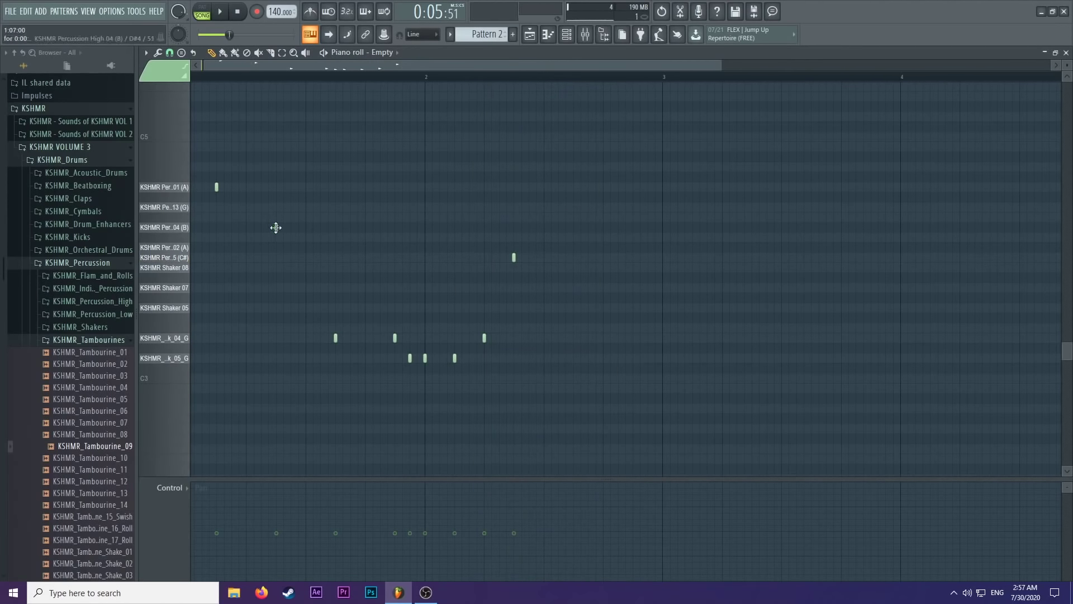
Add KSHMR Percussion High 02 (A) notes at steps 13 and 15 of bar 2, checking them by playback.
{"action": "left_click", "coordinate": [603, 247]}
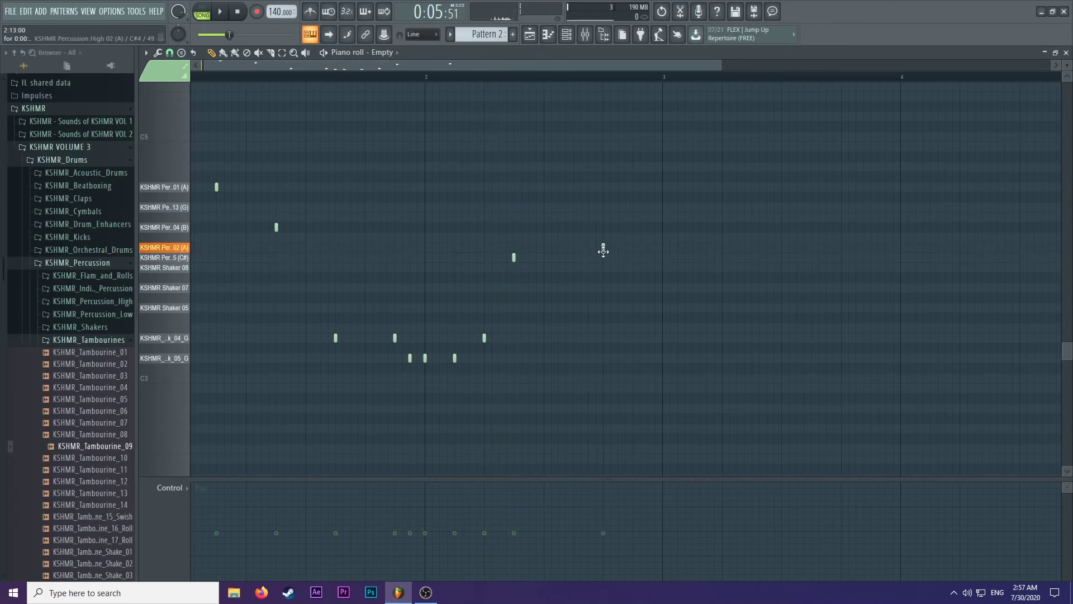
{"action": "key", "text": "space"}
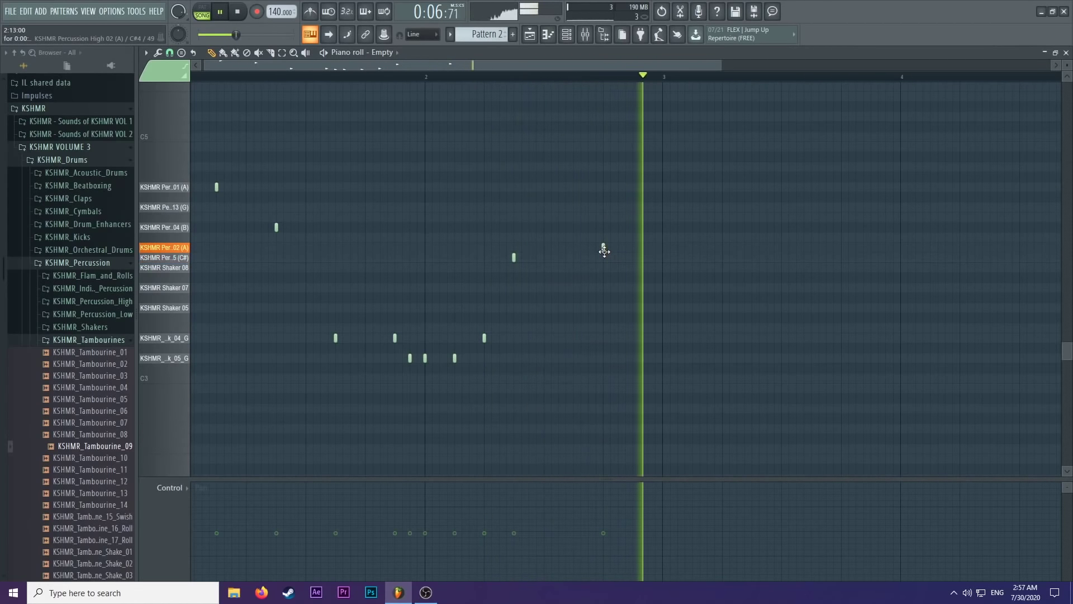
{"action": "key", "text": "space"}
{"action": "left_click", "coordinate": [633, 248]}
{"action": "key", "text": "space"}
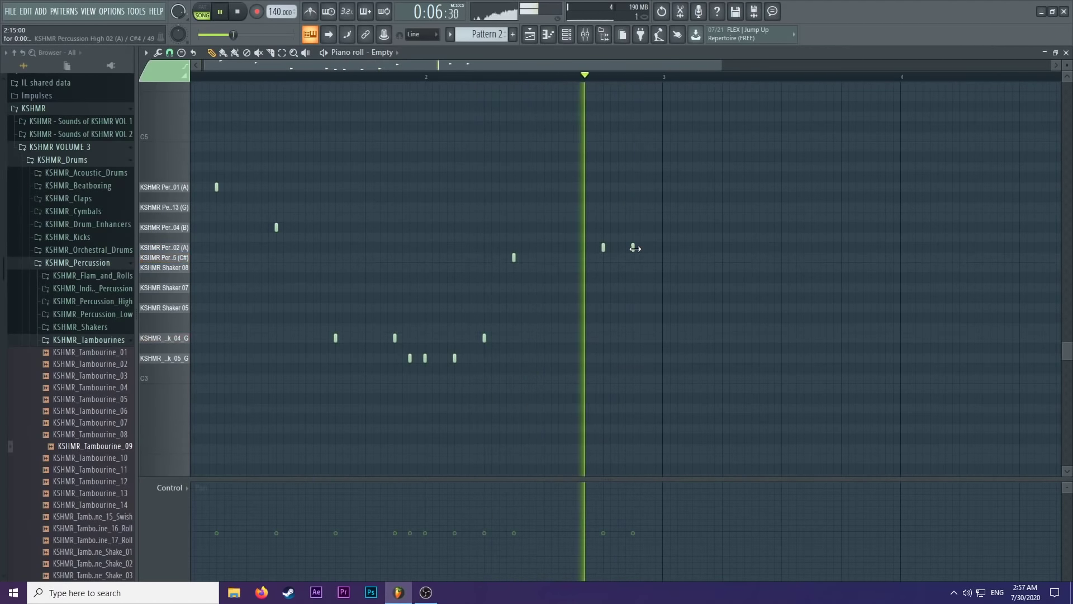
{"action": "key", "text": "space"}
{"action": "double_click", "coordinate": [604, 248]}
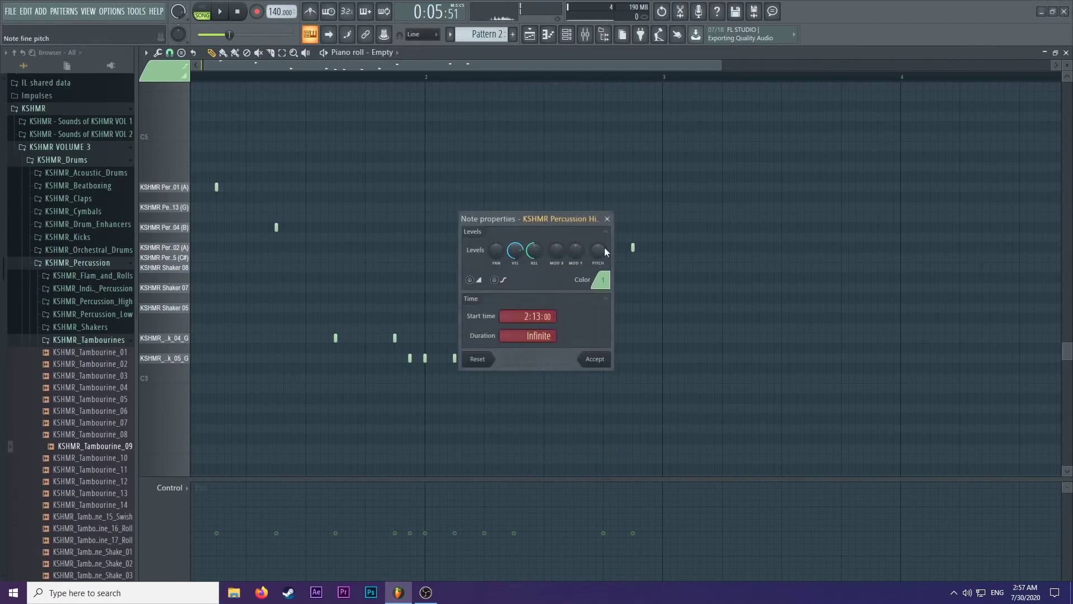
{"action": "left_click", "coordinate": [597, 359]}
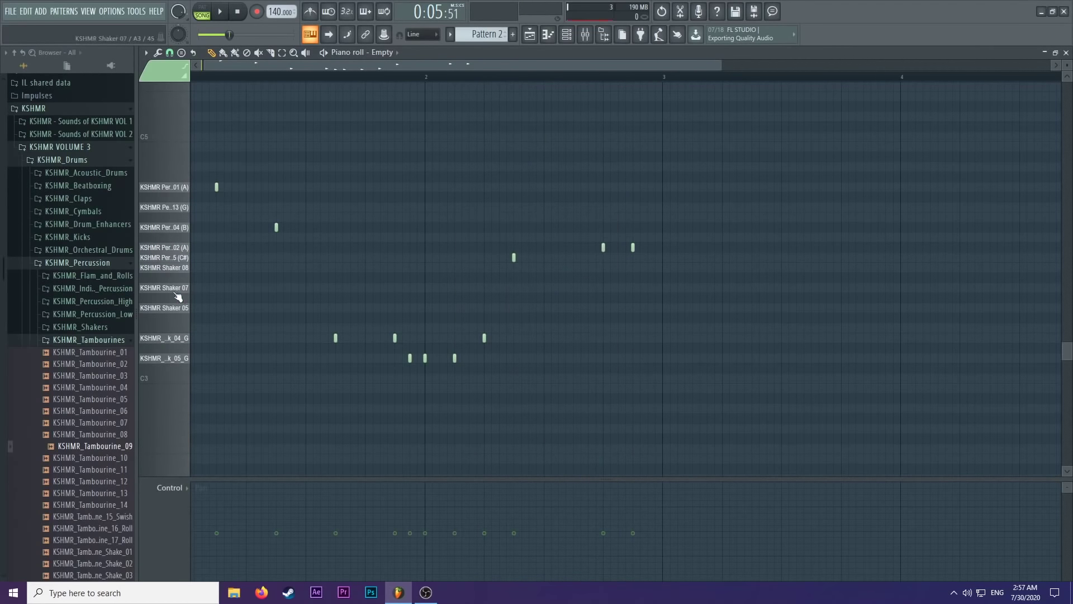
Duplicate the two-bar percussion phrase in Pattern 2 until it fills eight bars, listening to the repeats.
{"action": "key", "text": "ctrl+a"}
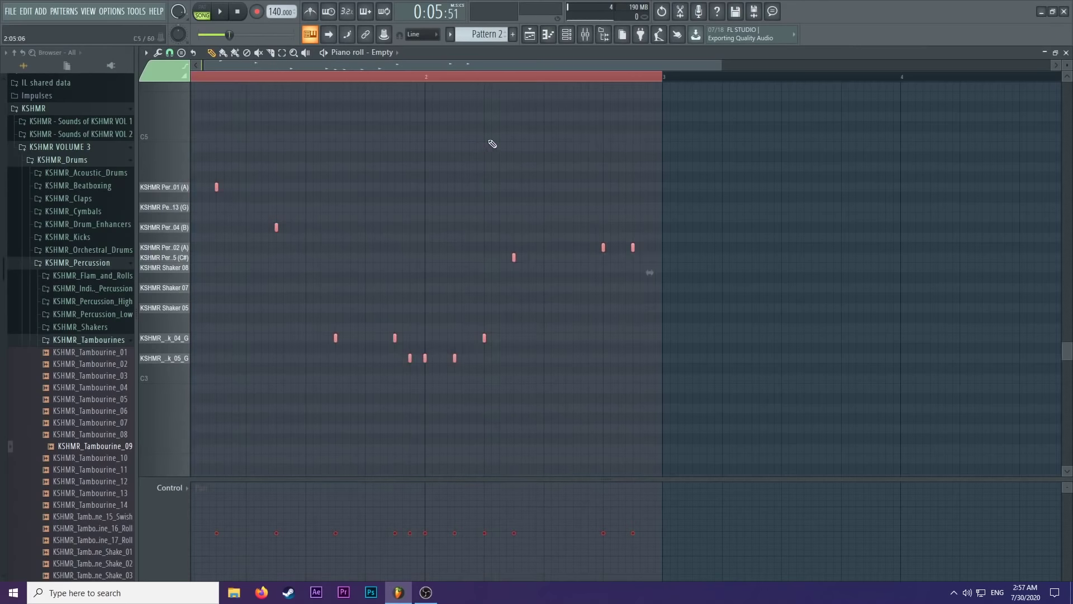
{"action": "key", "text": "space"}
{"action": "key", "text": "F5"}
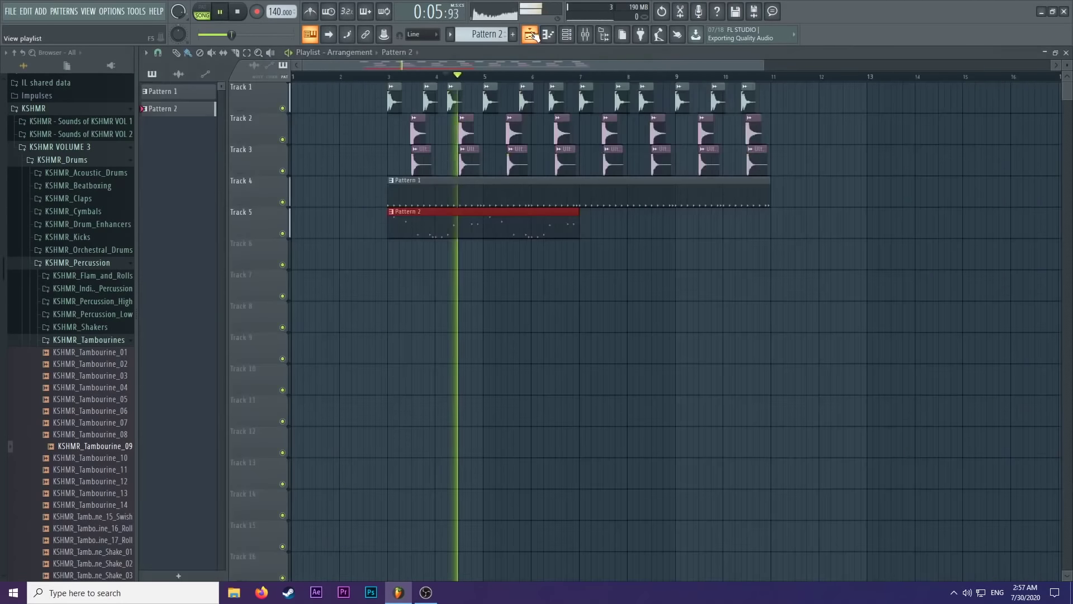
{"action": "double_click", "coordinate": [503, 230]}
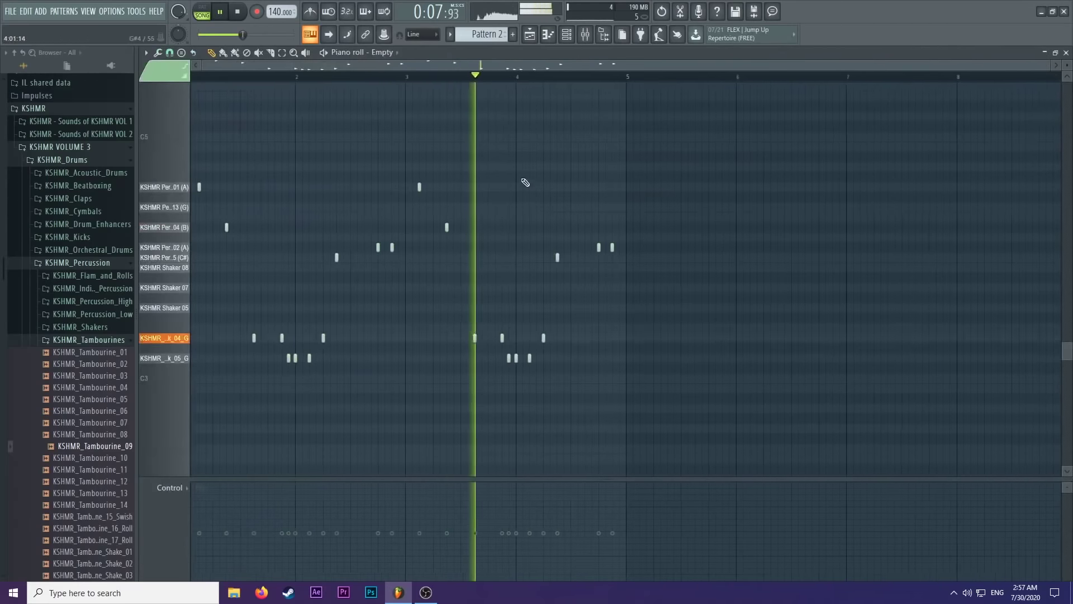
{"action": "key", "text": "ctrl+b"}
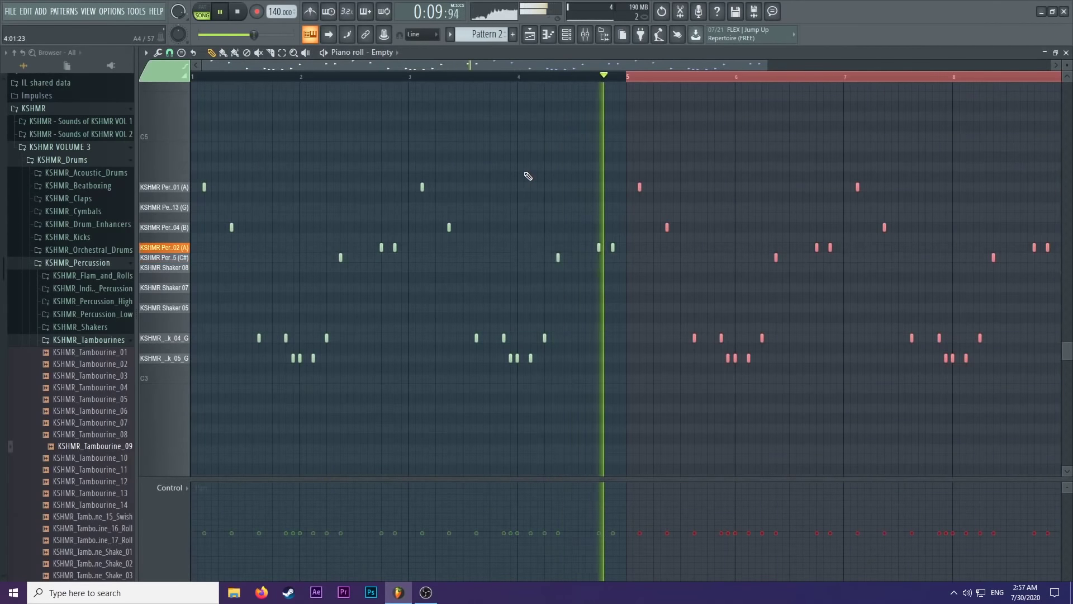
{"action": "left_click", "coordinate": [705, 80], "text": "ctrl"}
{"action": "scroll", "coordinate": [604, 129], "scroll_direction": "down", "scroll_amount": 2}
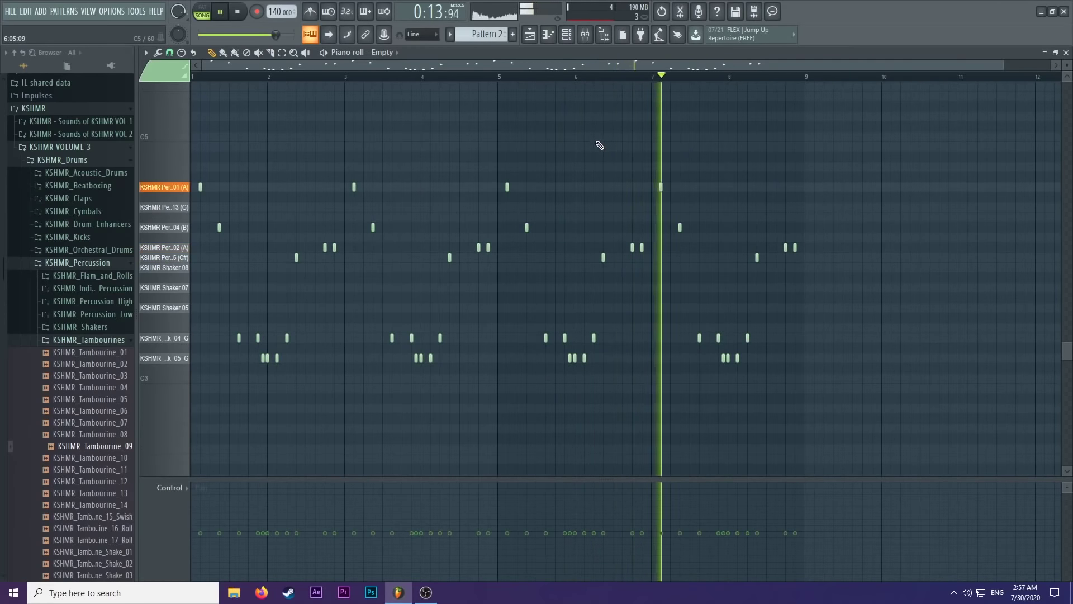
{"action": "key", "text": "space"}
Bring up the channel rack and audition Pattern 2 on its own in pattern mode.
{"action": "left_click", "coordinate": [573, 35]}
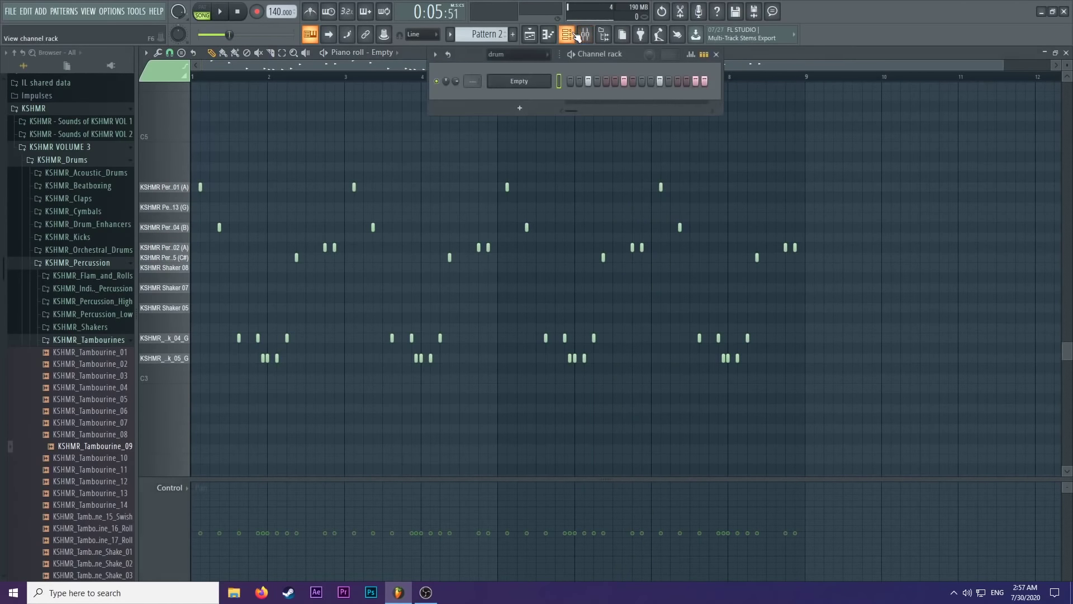
{"action": "key", "text": "space"}
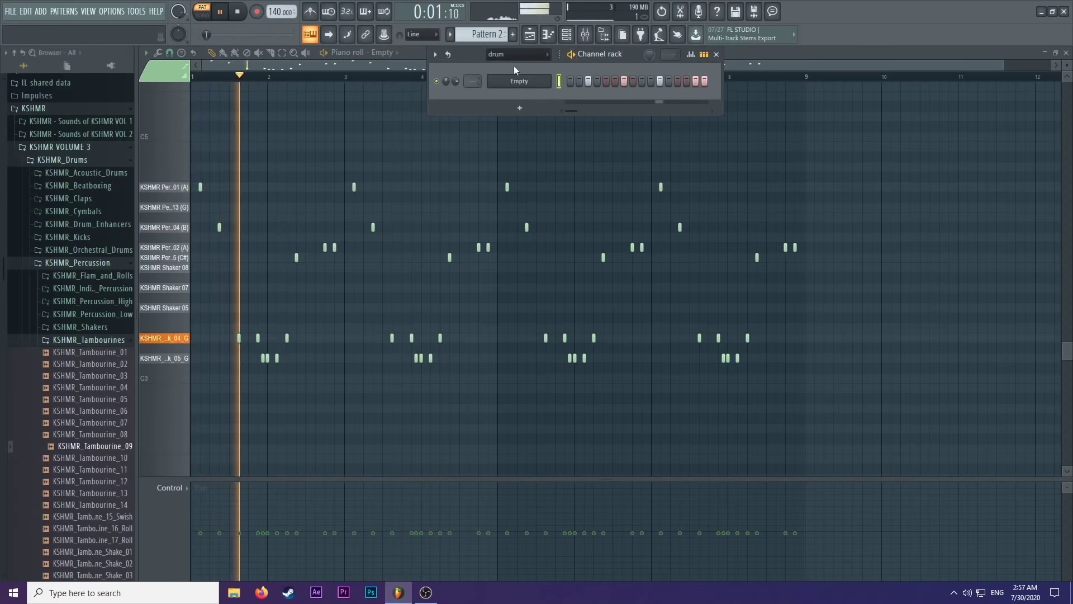
{"action": "key", "text": "space"}
Name mixer insert 10 "Looping perc".
{"action": "left_click", "coordinate": [588, 37]}
{"action": "left_click", "coordinate": [207, 128]}
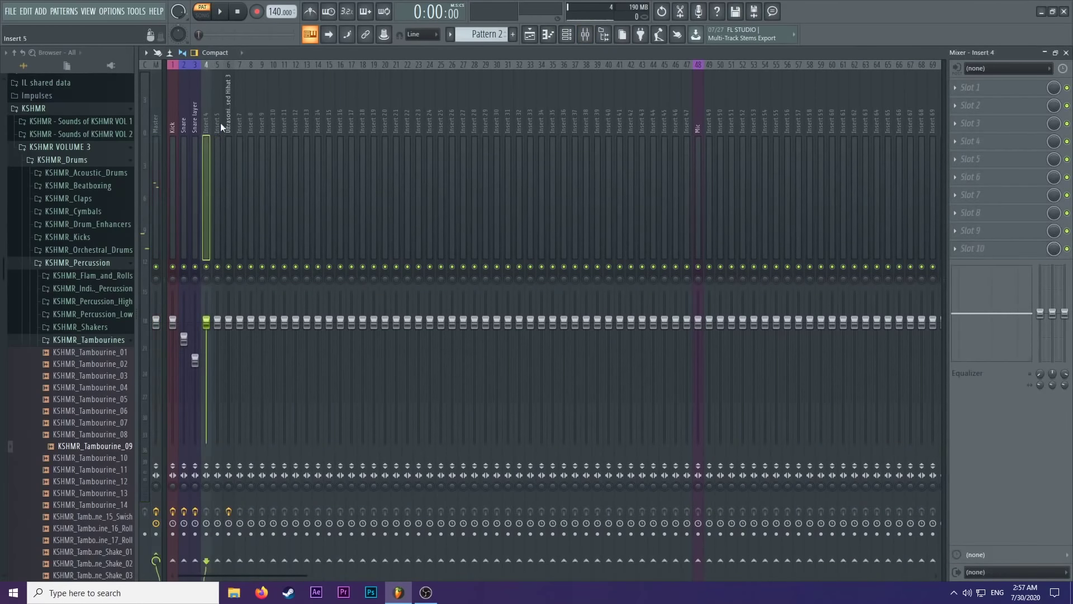
{"action": "left_click", "coordinate": [268, 107]}
{"action": "right_click", "coordinate": [268, 107]}
{"action": "left_click", "coordinate": [318, 72]}
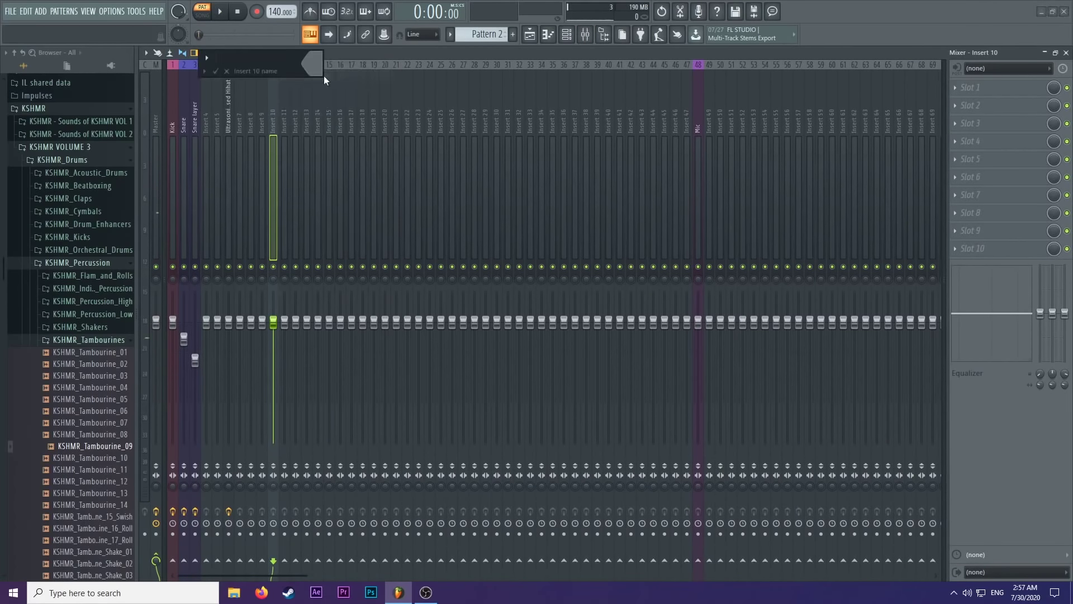
{"action": "type", "text": "Looping perc"}
{"action": "key", "text": "Return"}
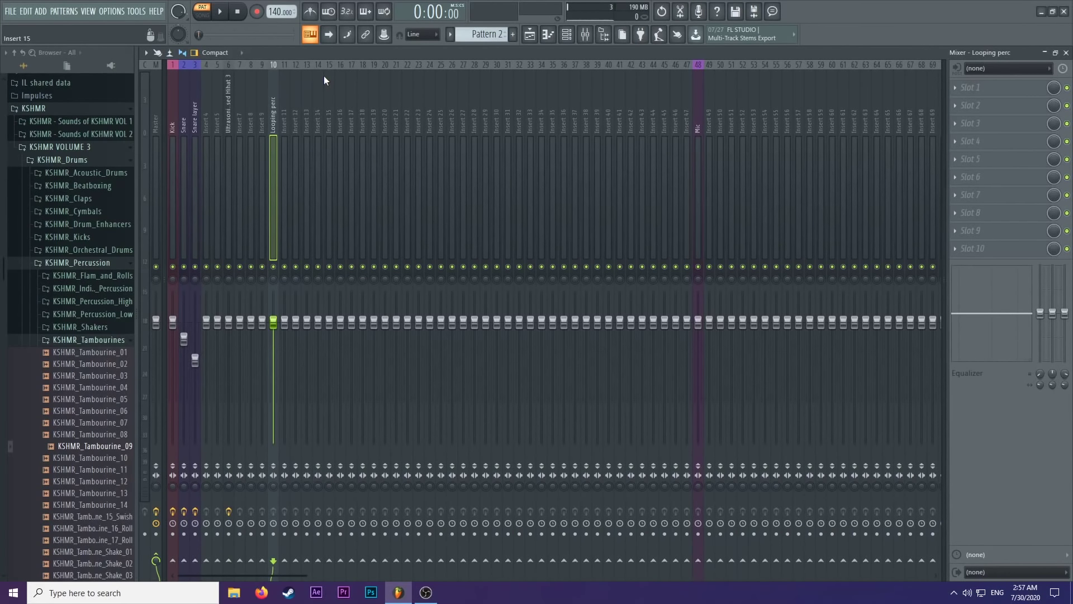
Give the Looping perc mixer track a green colour.
{"action": "right_click", "coordinate": [277, 72]}
{"action": "left_click", "coordinate": [301, 72]}
{"action": "left_click", "coordinate": [297, 62]}
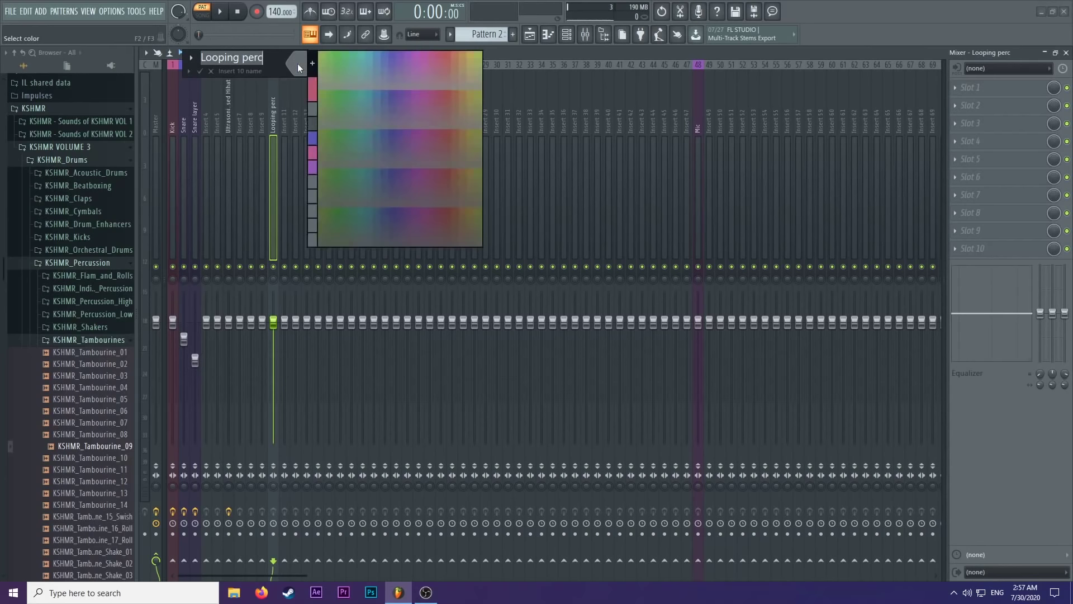
{"action": "left_click", "coordinate": [322, 72]}
{"action": "left_click", "coordinate": [210, 71]}
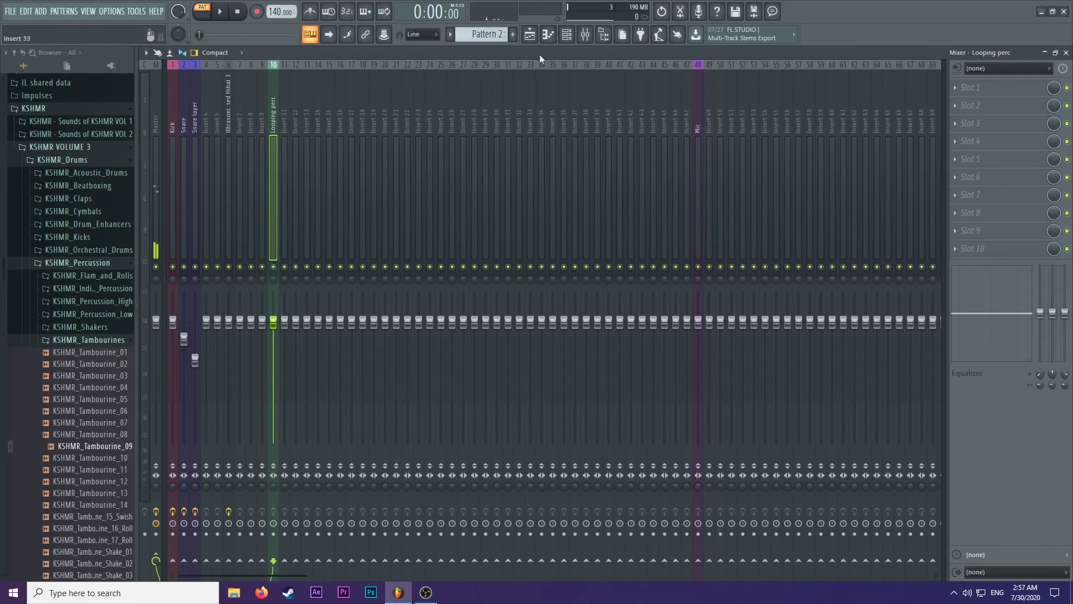
Route the Pattern 2 percussion channel to mixer track 10 and play the pattern through it.
{"action": "left_click", "coordinate": [567, 34]}
{"action": "key", "text": "space"}
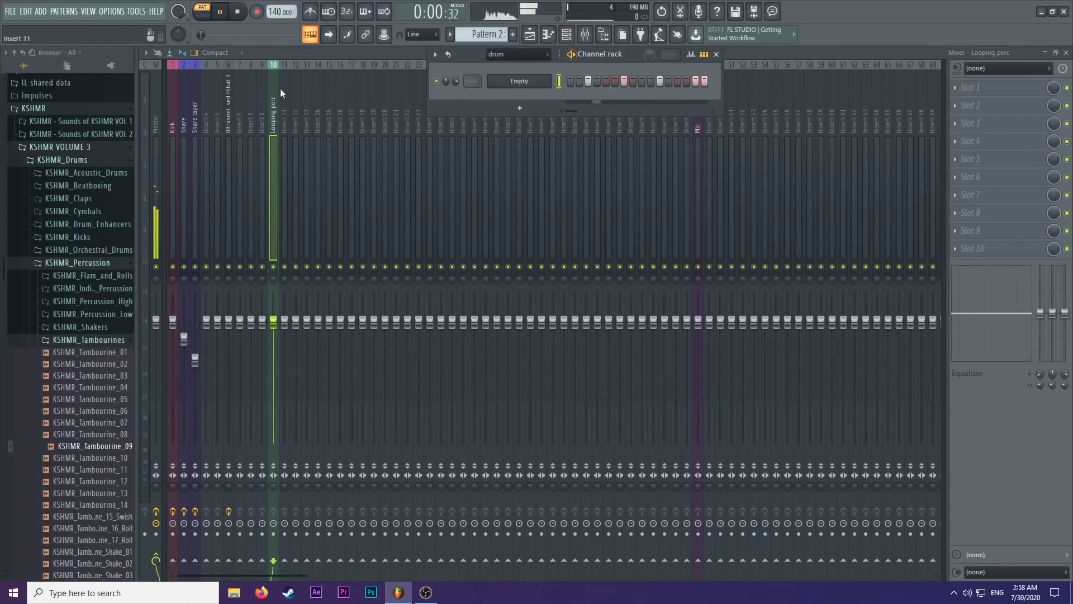
{"action": "key", "text": "F6"}
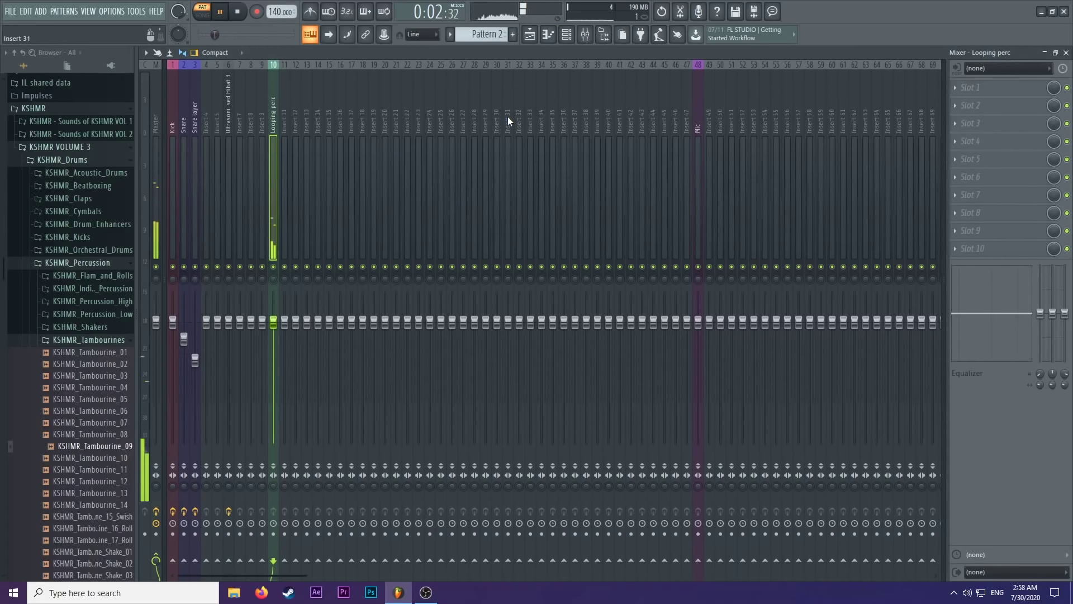
Load Fruity Parametric EQ 2 in the first effect slot of Looping perc and apply its Radio preset.
{"action": "left_click", "coordinate": [996, 96]}
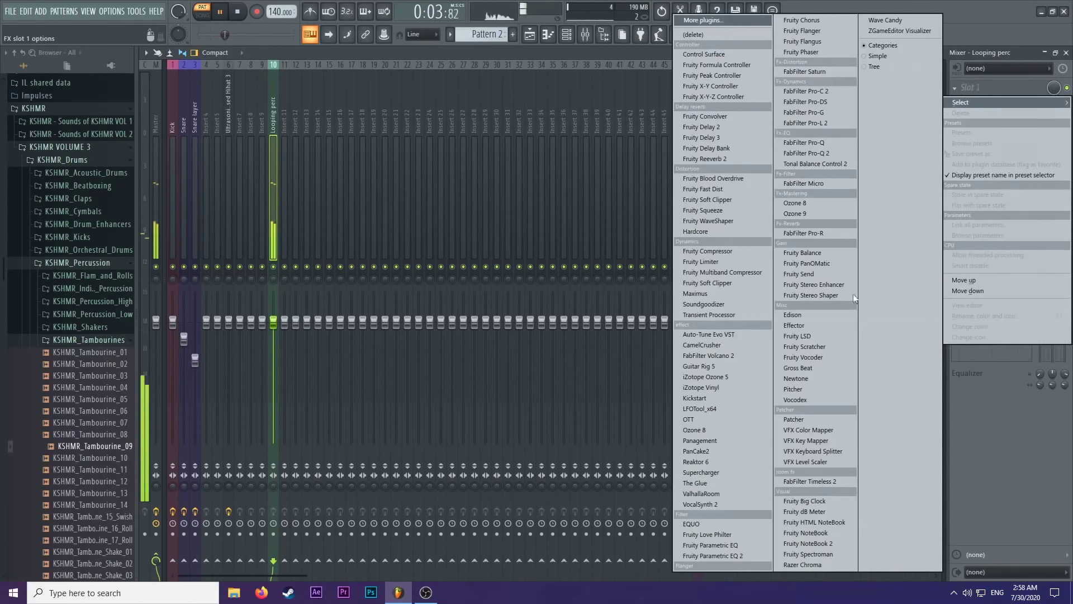
{"action": "left_click", "coordinate": [722, 563]}
{"action": "left_click_drag", "start_coordinate": [472, 194], "coordinate": [527, 170]}
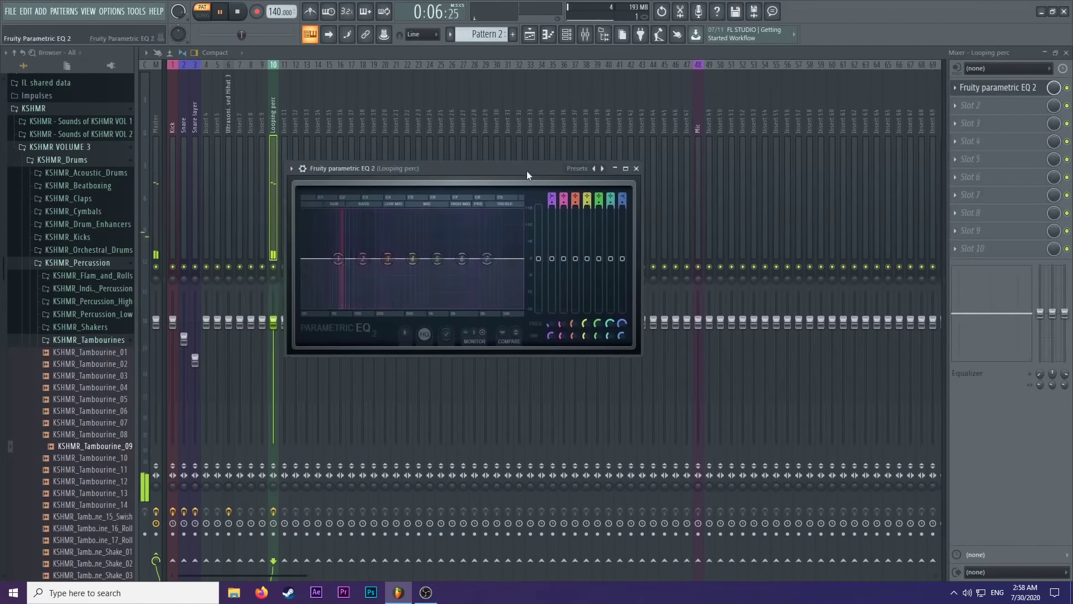
{"action": "left_click", "coordinate": [581, 168]}
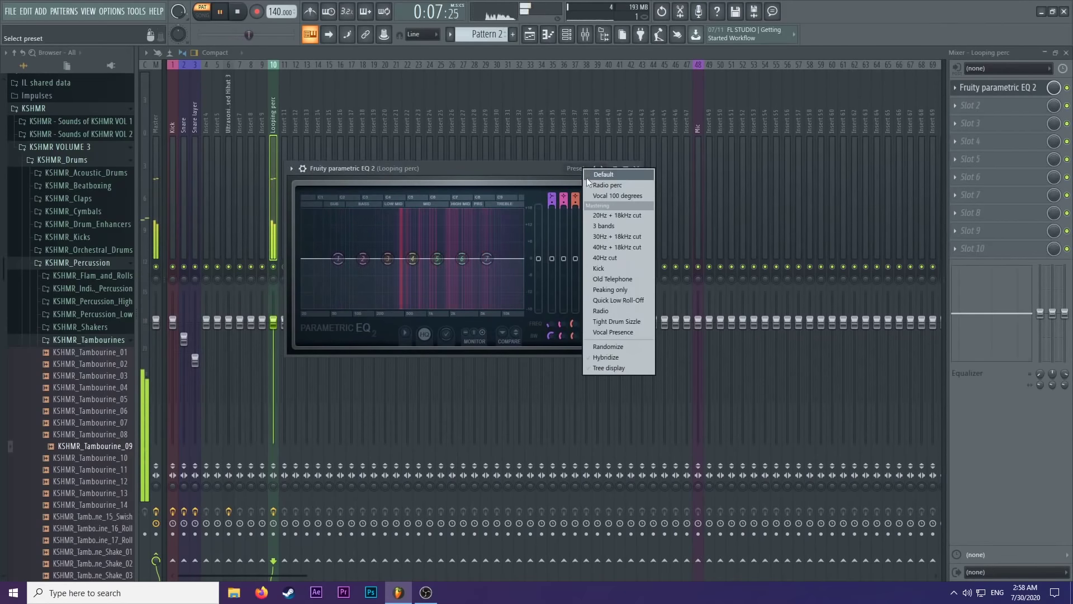
{"action": "left_click", "coordinate": [616, 312]}
Narrow the EQ's pass band by moving both cut filters inward, and lower the Looping perc track's volume.
{"action": "left_click_drag", "start_coordinate": [498, 172], "coordinate": [526, 170]}
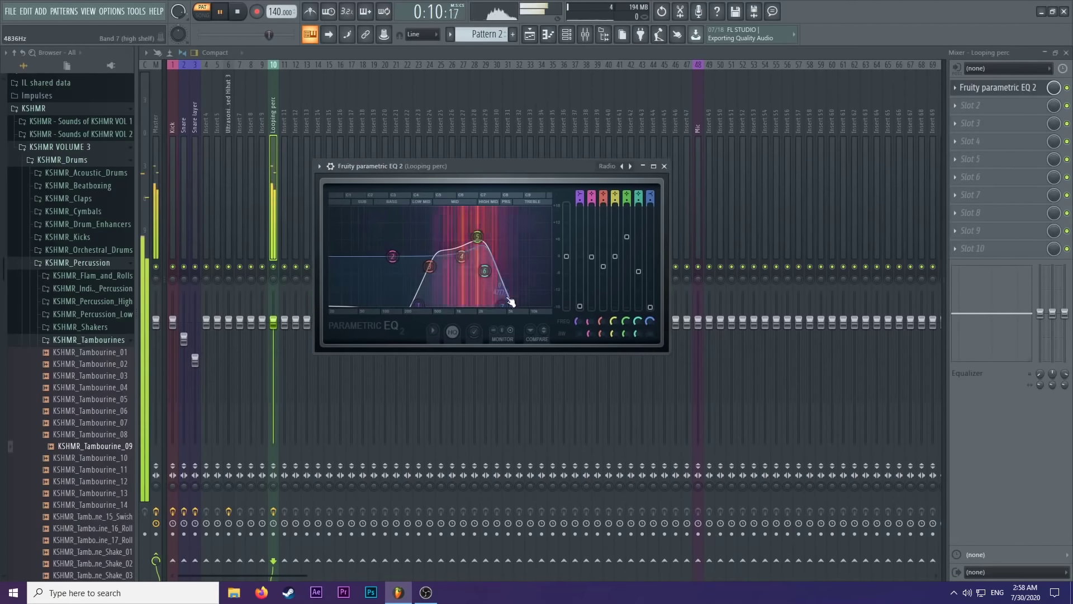
{"action": "left_click_drag", "start_coordinate": [502, 305], "coordinate": [499, 305]}
{"action": "left_click_drag", "start_coordinate": [419, 304], "coordinate": [427, 305]}
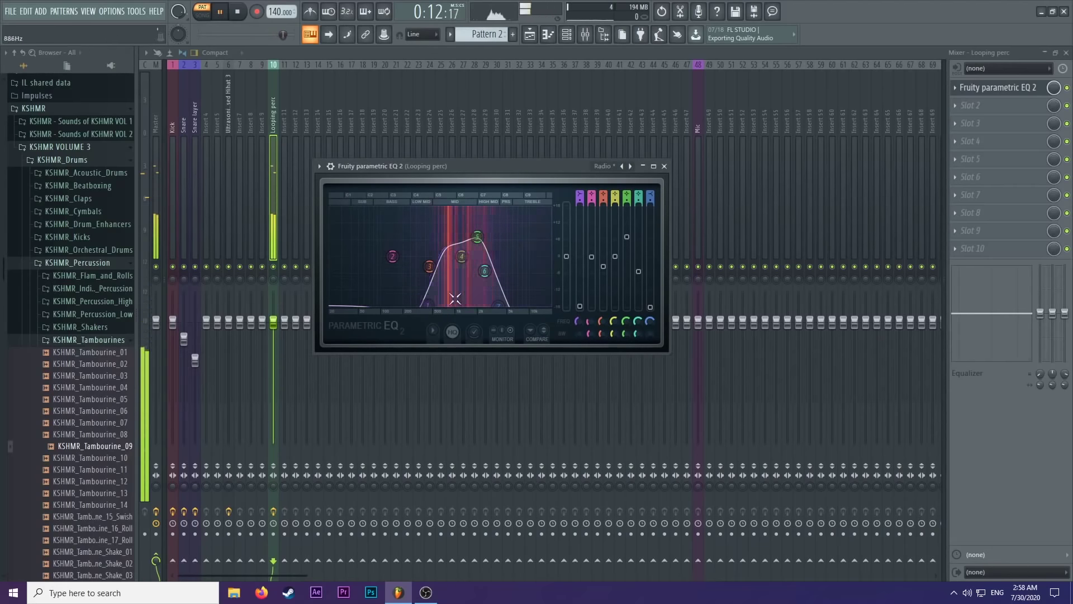
{"action": "left_click_drag", "start_coordinate": [274, 325], "coordinate": [273, 363]}
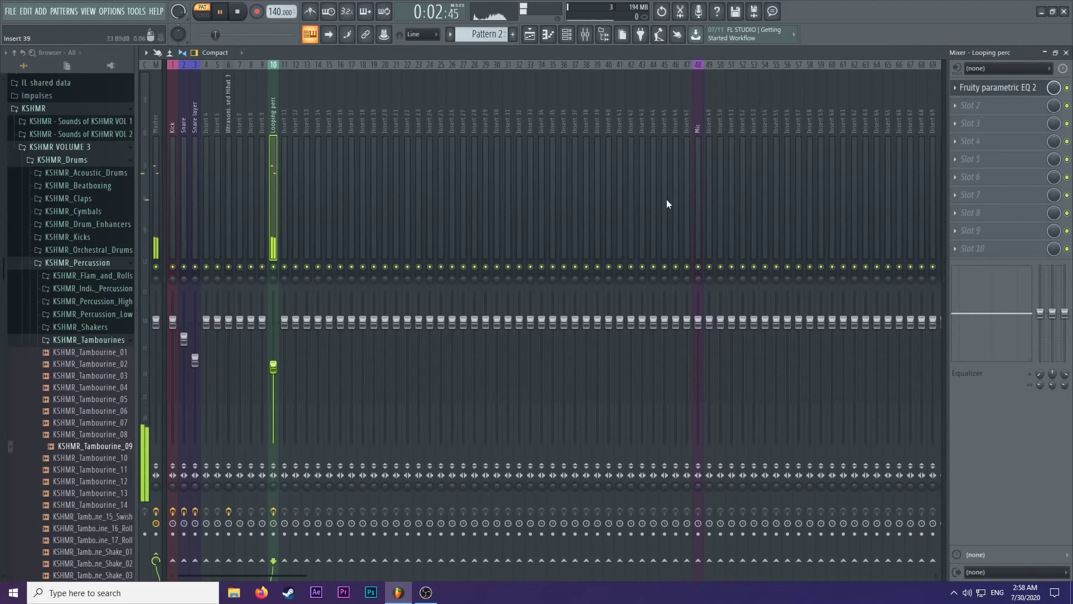
Load The Glue in the second effect slot of Looping perc, lower its threshold and set the attack to 0.1 ms.
{"action": "left_click", "coordinate": [972, 105]}
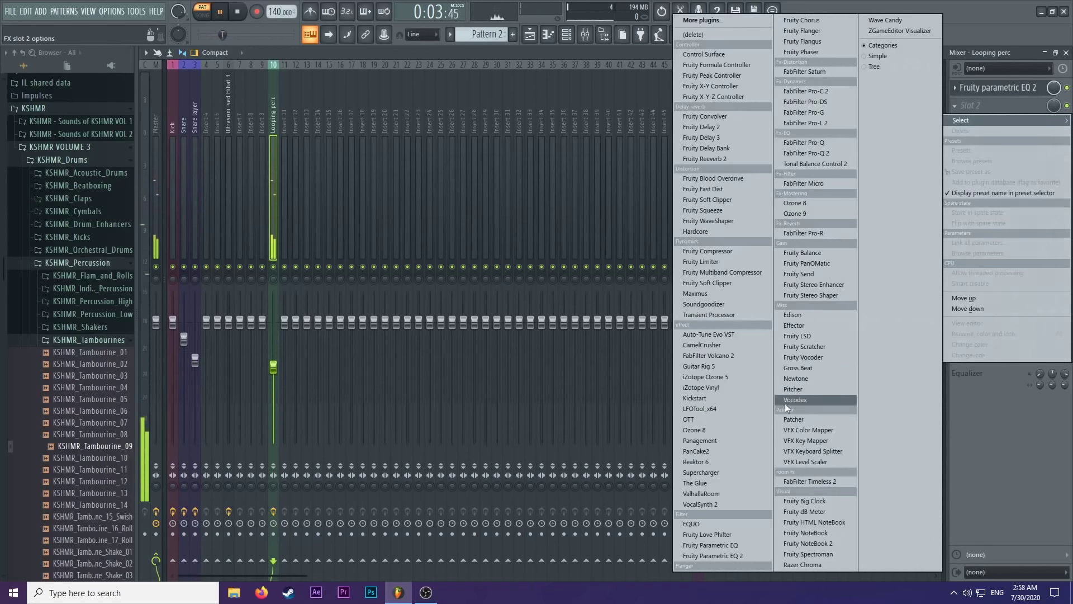
{"action": "left_click", "coordinate": [721, 482]}
{"action": "left_click_drag", "start_coordinate": [284, 340], "coordinate": [281, 302]}
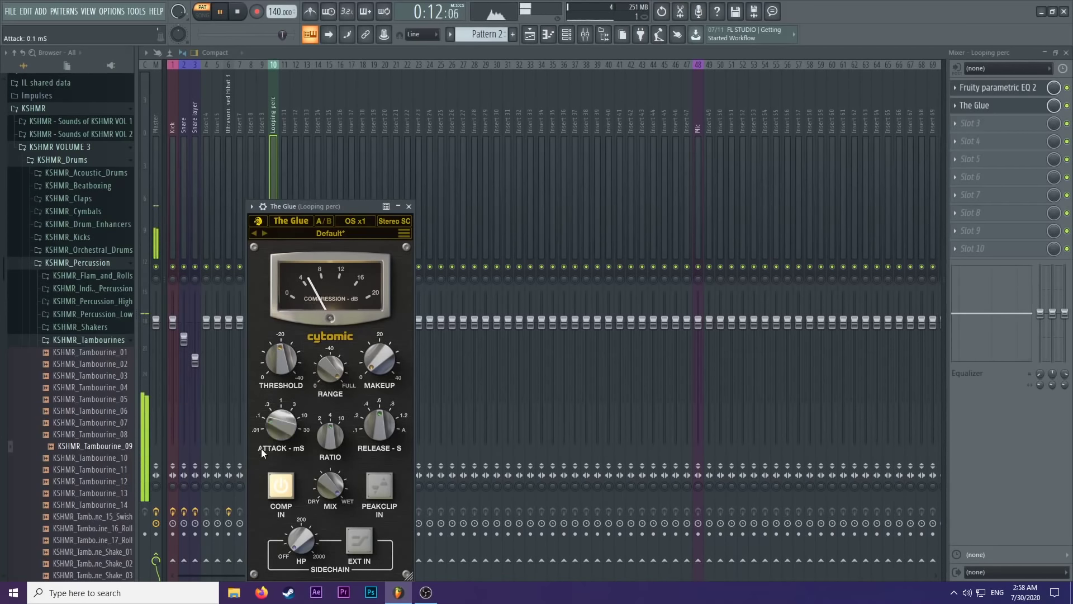
{"action": "left_click", "coordinate": [410, 206]}
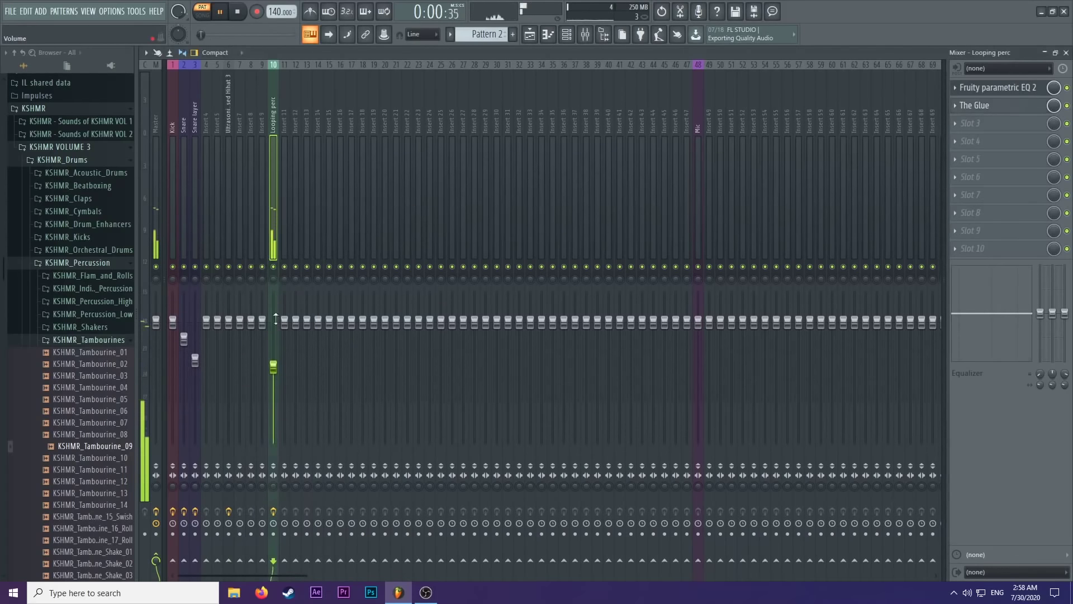
Play the arrangement from bar 3 in song mode and raise the Looping perc volume slightly to fit the mix.
{"action": "left_click", "coordinate": [529, 34]}
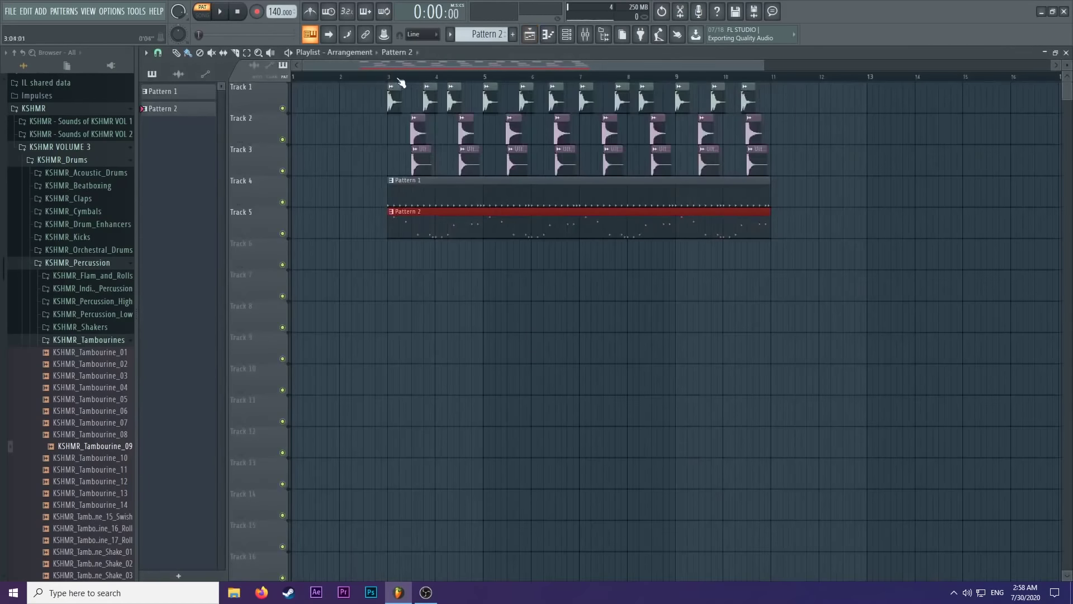
{"action": "left_click", "coordinate": [390, 76]}
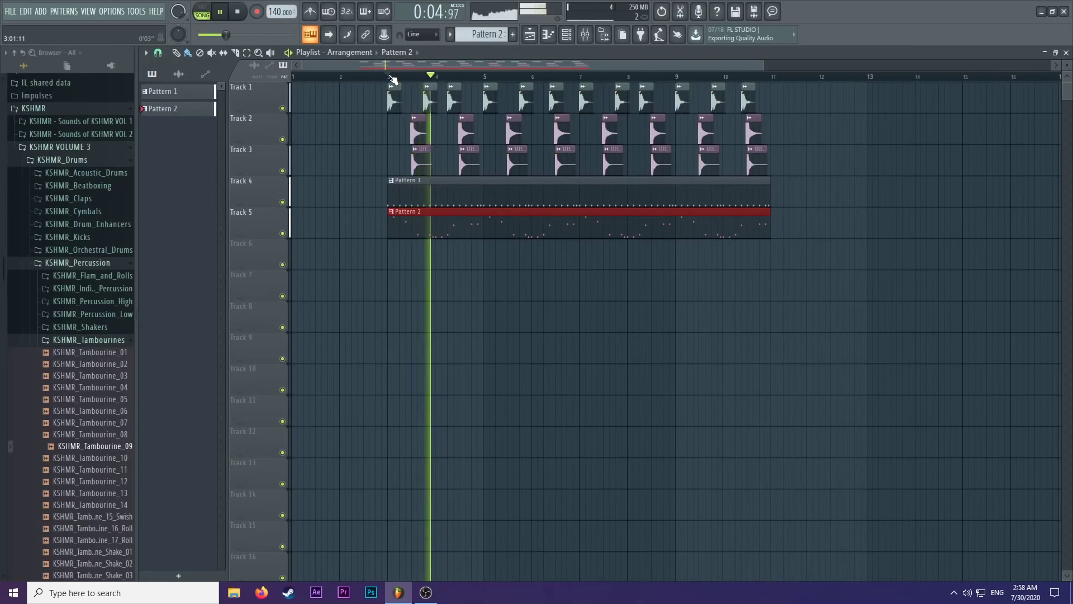
{"action": "key", "text": "F9"}
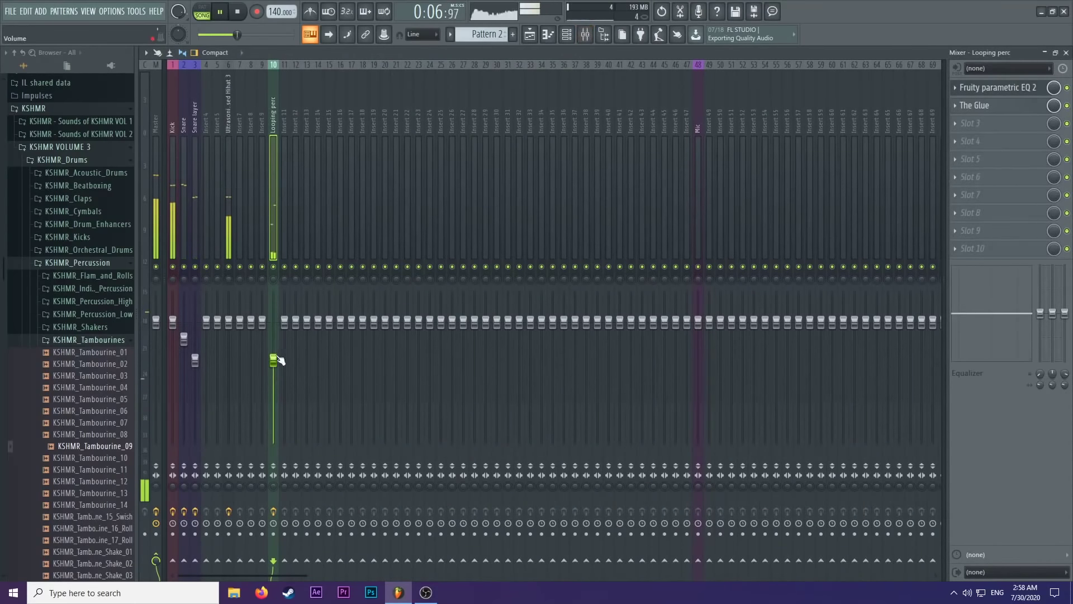
{"action": "left_click", "coordinate": [566, 35]}
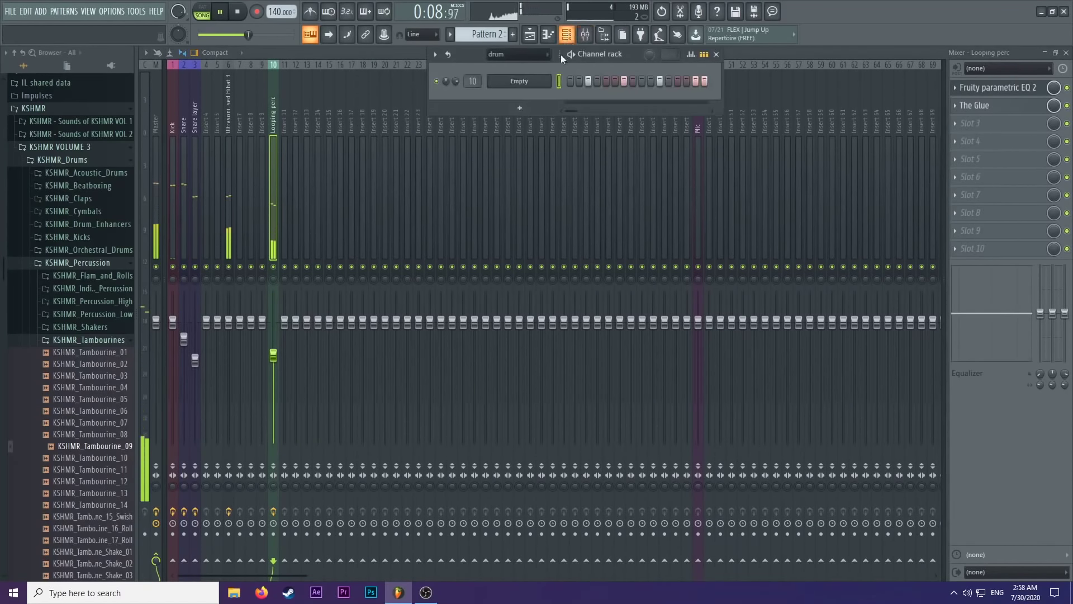
Select the Ultrasonic Closed Hihat 3 mixer track and pan it about 38% right while checking it against the arrangement.
{"action": "right_click", "coordinate": [551, 75]}
{"action": "left_click", "coordinate": [557, 81]}
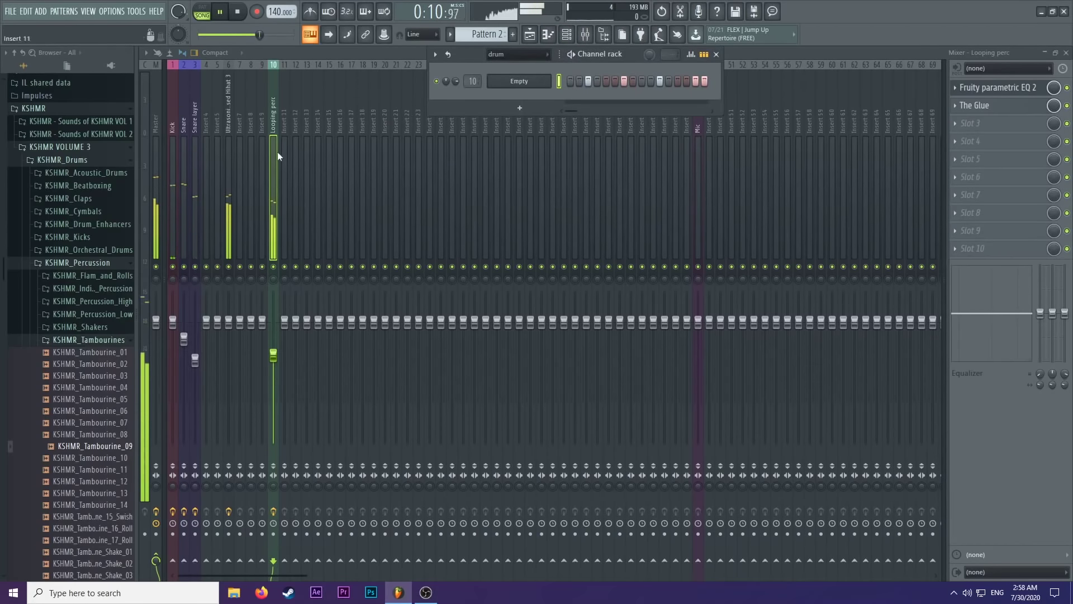
{"action": "left_click", "coordinate": [227, 144]}
{"action": "key", "text": "space"}
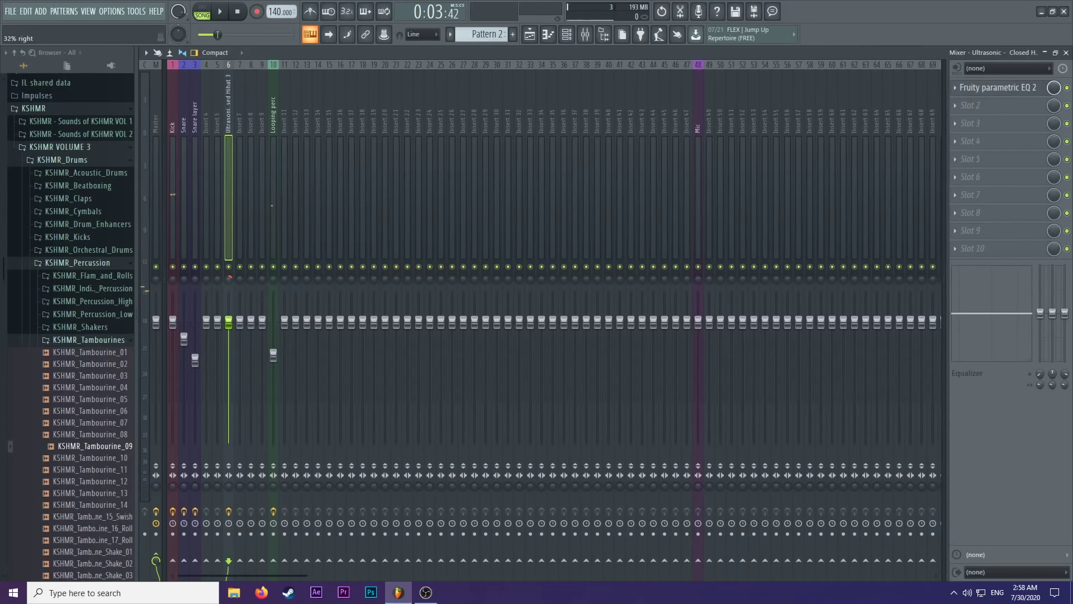
{"action": "left_click_drag", "start_coordinate": [230, 277], "coordinate": [231, 282]}
{"action": "key", "text": "space"}
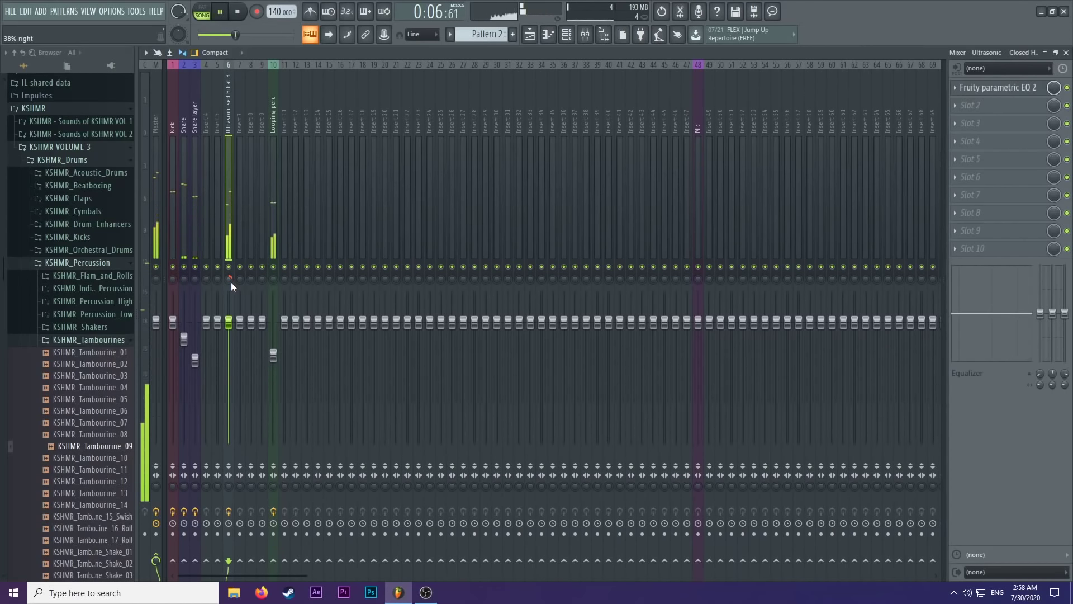
{"action": "left_click", "coordinate": [528, 36]}
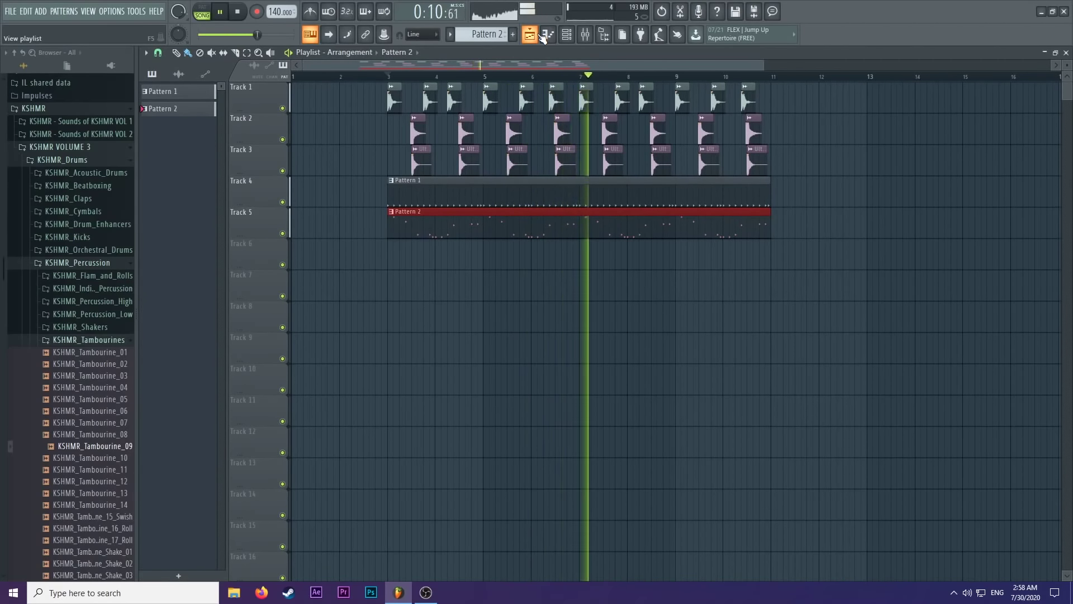
{"action": "double_click", "coordinate": [560, 194]}
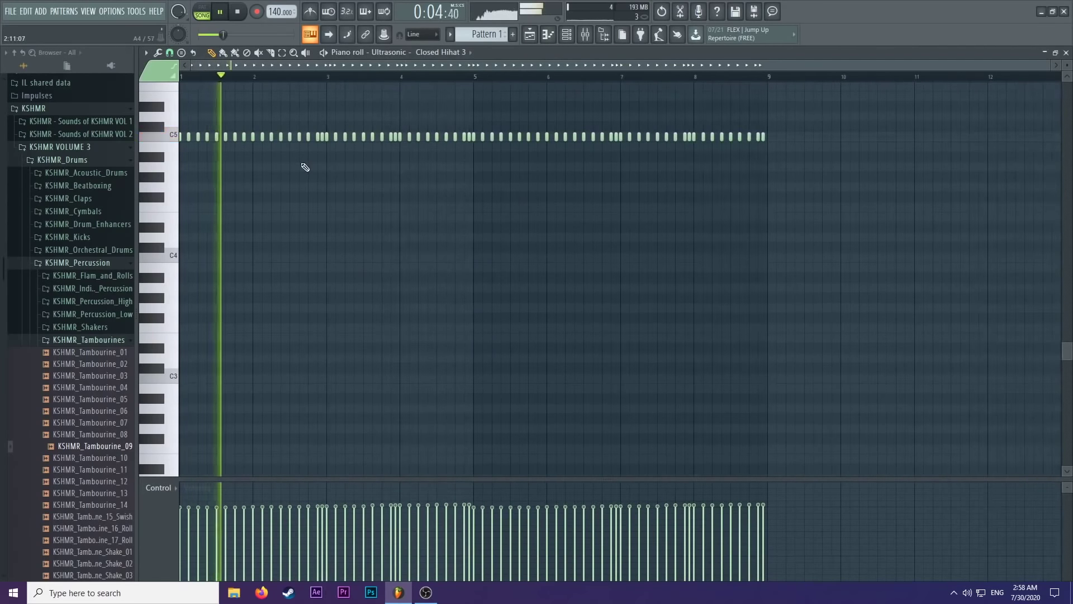
{"action": "scroll", "coordinate": [352, 157], "scroll_direction": "up", "scroll_amount": 3}
{"action": "key", "text": "space"}
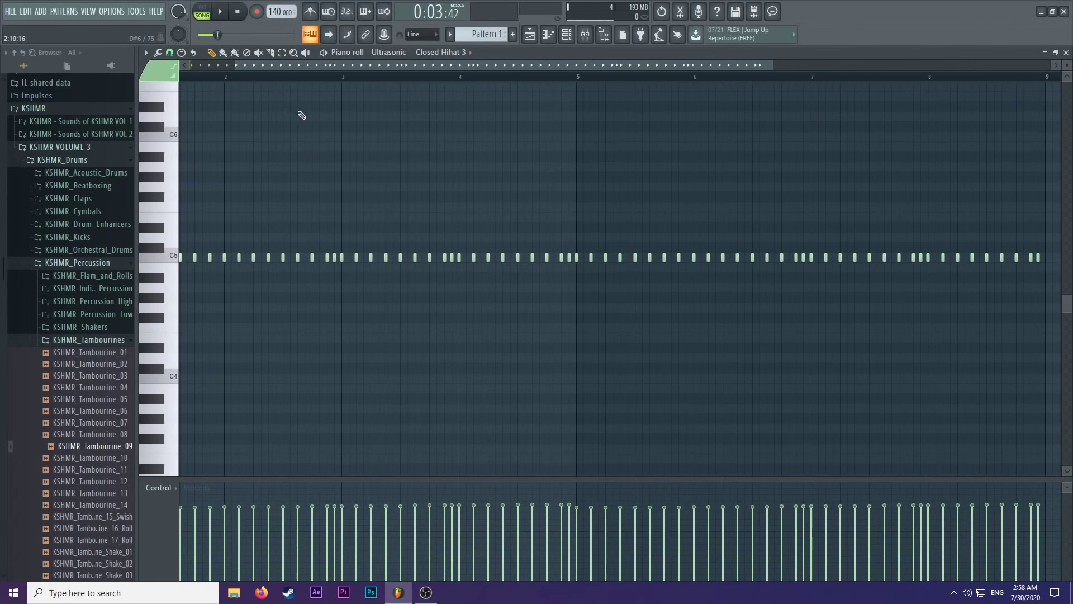
Open Pattern 2's percussion notes in the piano roll and show note panning in the control lane.
{"action": "left_click", "coordinate": [545, 41]}
{"action": "left_click", "coordinate": [505, 32]}
{"action": "left_click", "coordinate": [566, 35]}
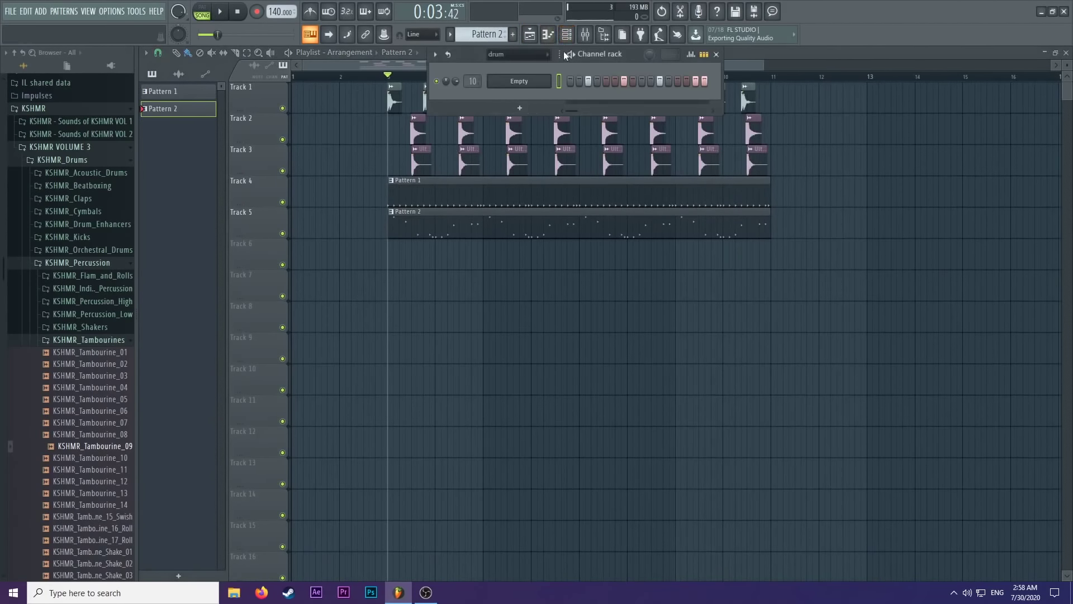
{"action": "left_click", "coordinate": [552, 36]}
{"action": "scroll", "coordinate": [222, 368], "scroll_direction": "down", "scroll_amount": 4}
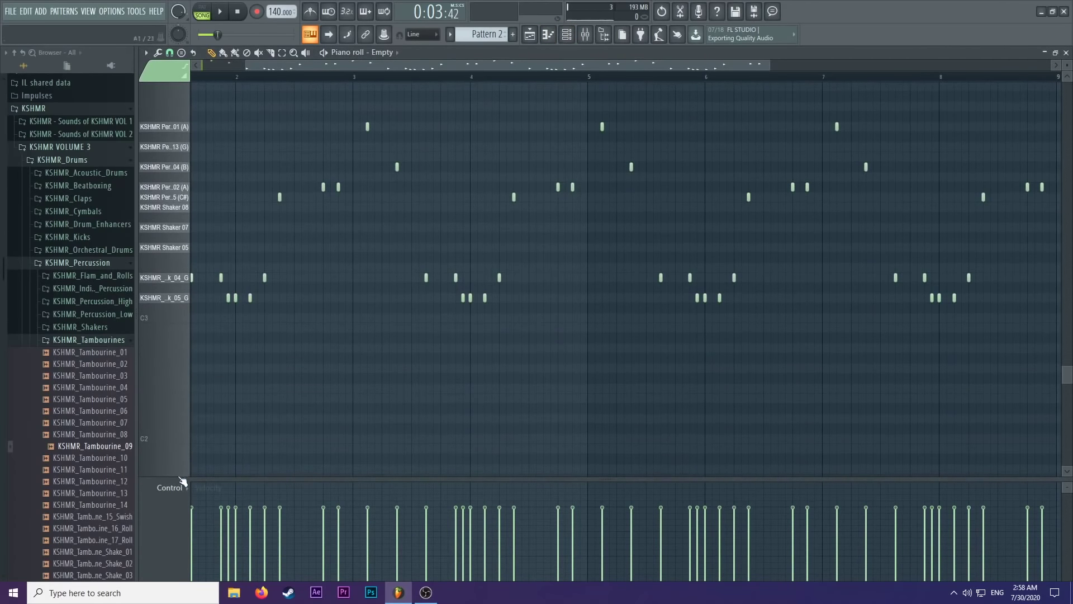
{"action": "left_click", "coordinate": [180, 484]}
{"action": "left_click", "coordinate": [195, 509]}
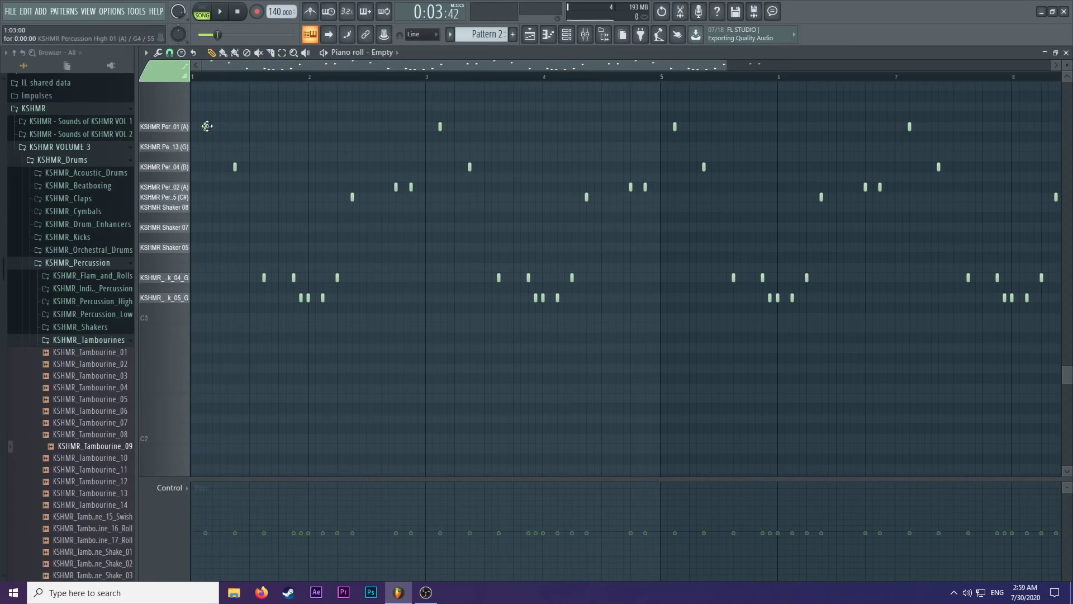
Select all the KSHMR Percussion High 01 (A) notes across the eight bars and pan them about 55% right.
{"action": "left_click", "coordinate": [207, 126]}
{"action": "scroll", "coordinate": [225, 138], "scroll_direction": "down", "scroll_amount": 2}
{"action": "left_click_drag", "start_coordinate": [743, 102], "coordinate": [184, 150]}
{"action": "left_click", "coordinate": [169, 127]}
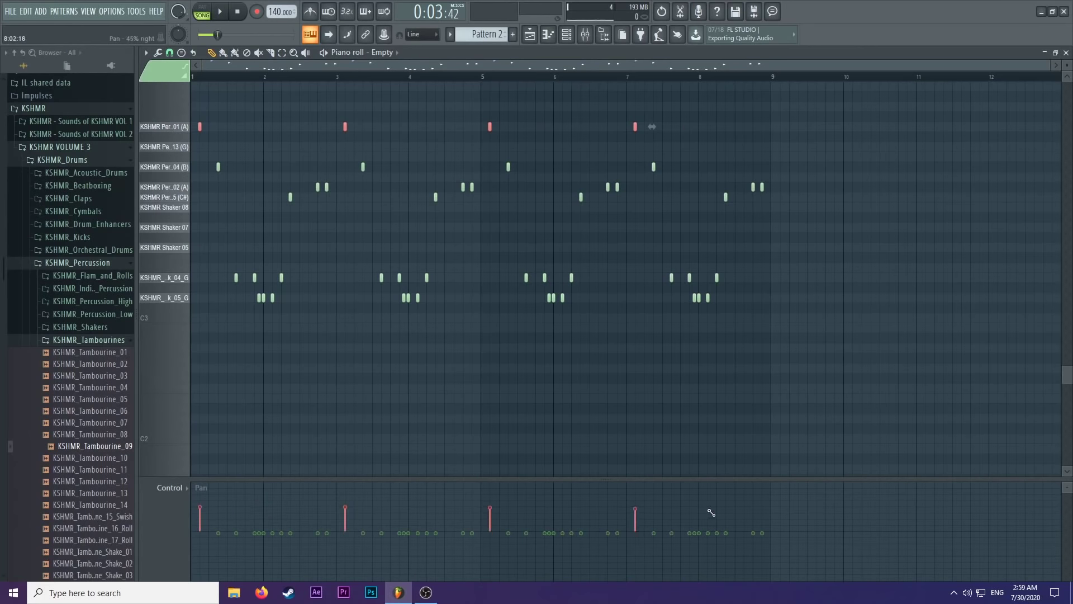
{"action": "key", "text": "space"}
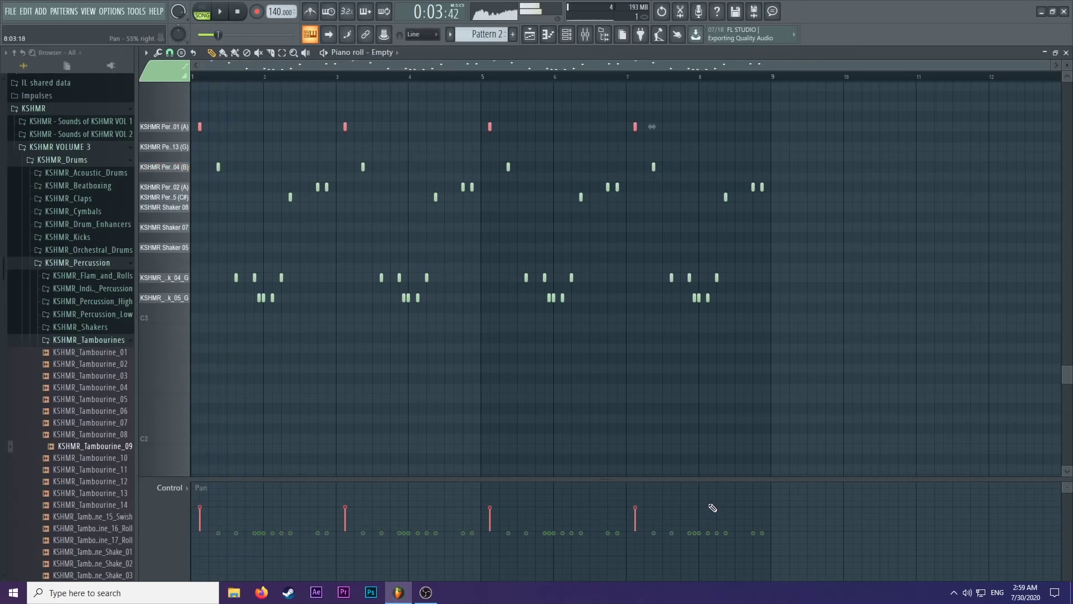
Pan all the KSHMR Percussion 04 (B) notes about 44% left and play the arrangement to hear the stereo spread.
{"action": "left_click_drag", "start_coordinate": [215, 168], "coordinate": [796, 177]}
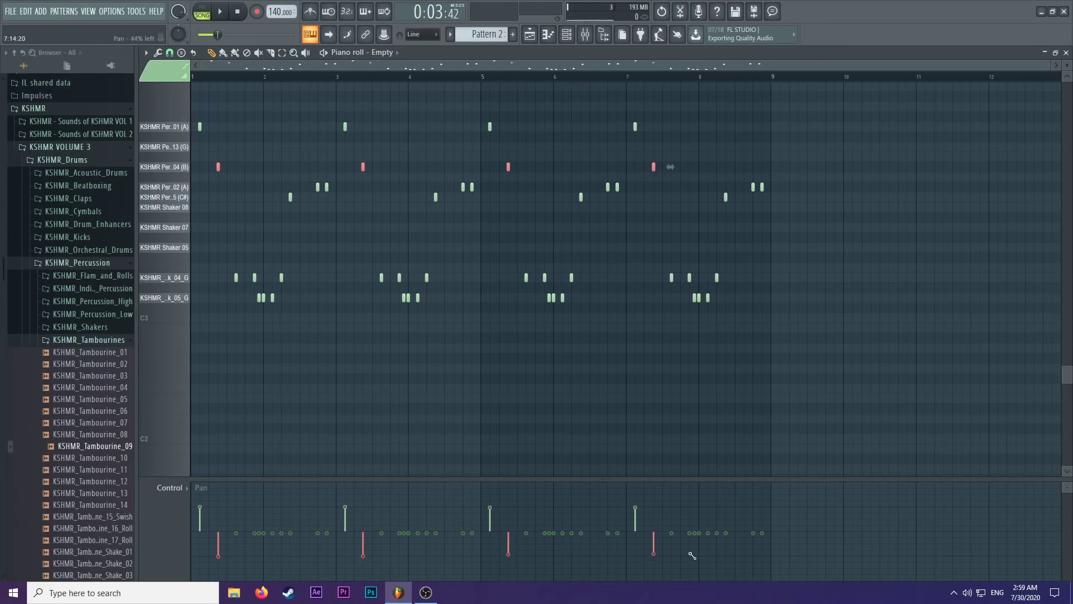
{"action": "key", "text": "space"}
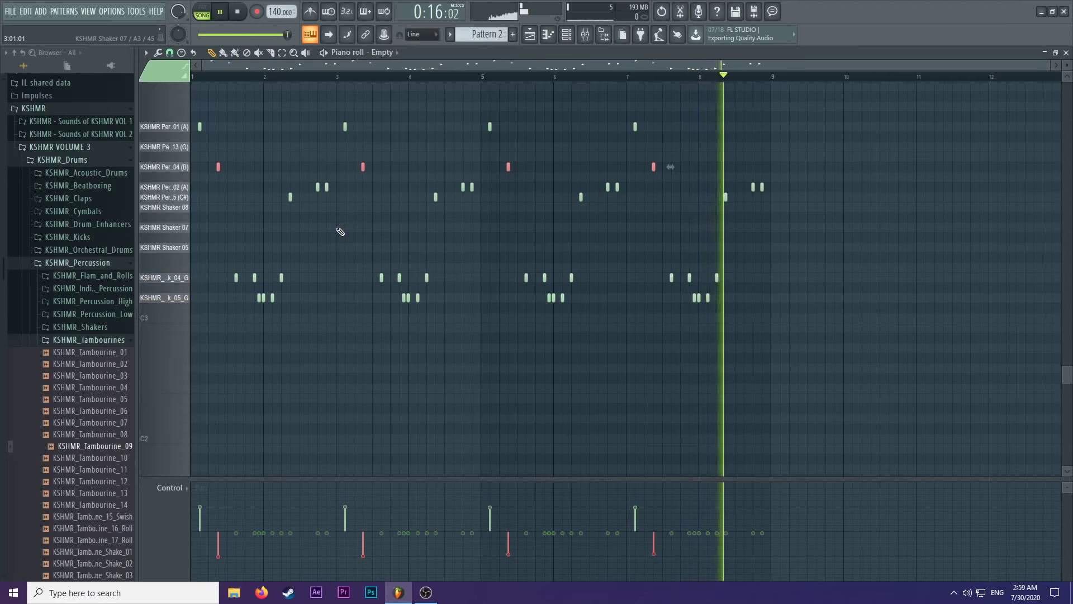
{"action": "key", "text": "space"}
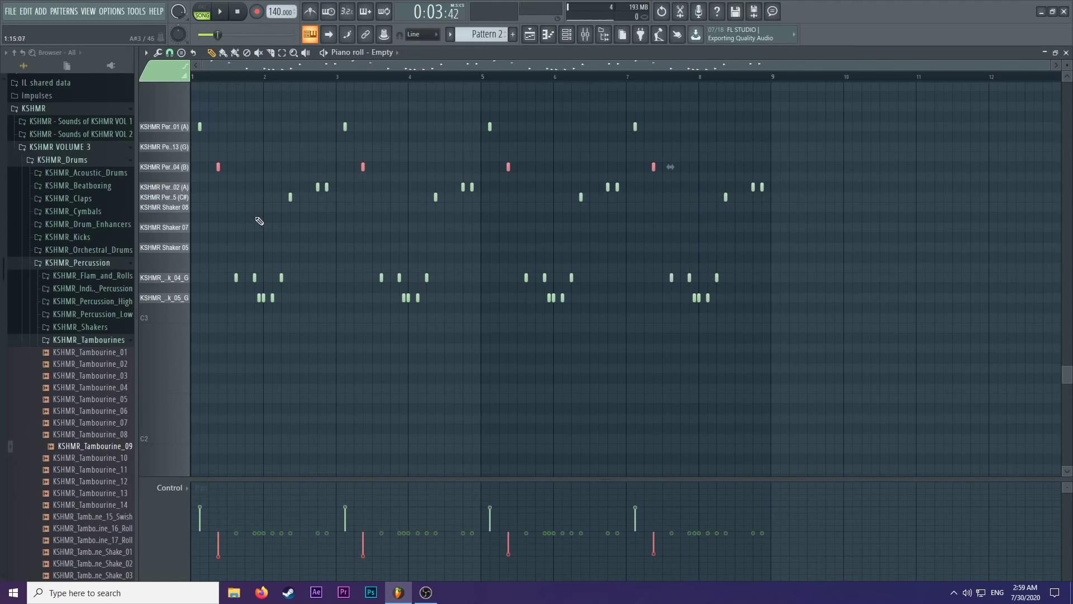
Audition KSHMR Shaker 07 and add one of its notes at the start of bar 1, followed by a Shaker 05 note one step after.
{"action": "left_click", "coordinate": [180, 228]}
{"action": "left_click_drag", "start_coordinate": [1044, 64], "coordinate": [370, 65]}
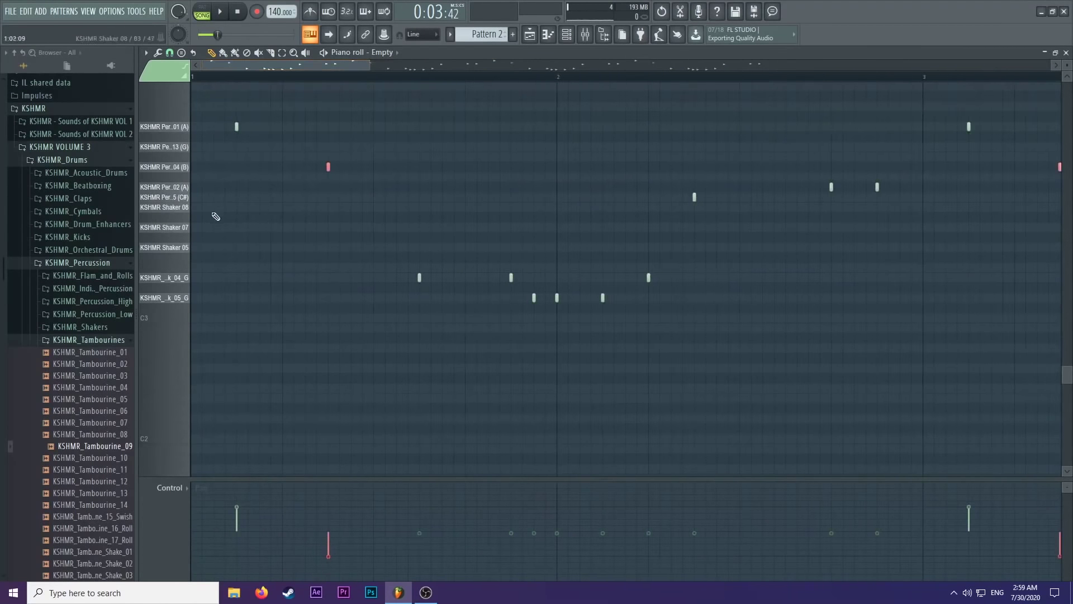
{"action": "left_click", "coordinate": [202, 230]}
{"action": "left_click", "coordinate": [213, 249]}
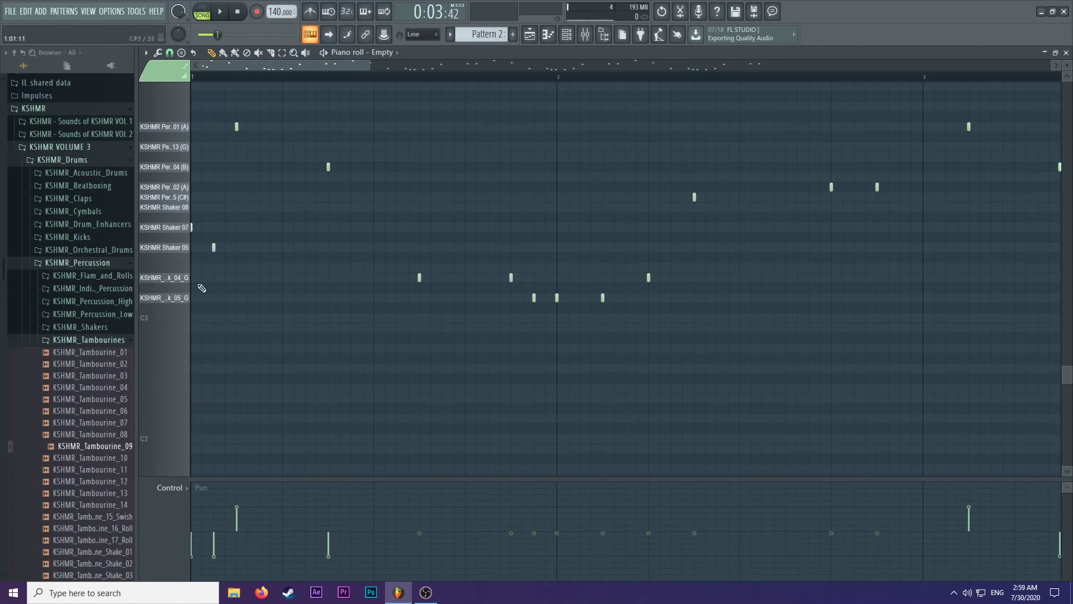
Centre the shaker notes' panning, shift the Shaker 05 note to bar 1's third step and add a Shaker 07 note on the fifth.
{"action": "left_click_drag", "start_coordinate": [192, 211], "coordinate": [240, 260]}
{"action": "key", "text": "space"}
{"action": "key", "text": "space"}
{"action": "right_click", "coordinate": [214, 247]}
{"action": "left_click", "coordinate": [239, 248]}
{"action": "left_click", "coordinate": [283, 228]}
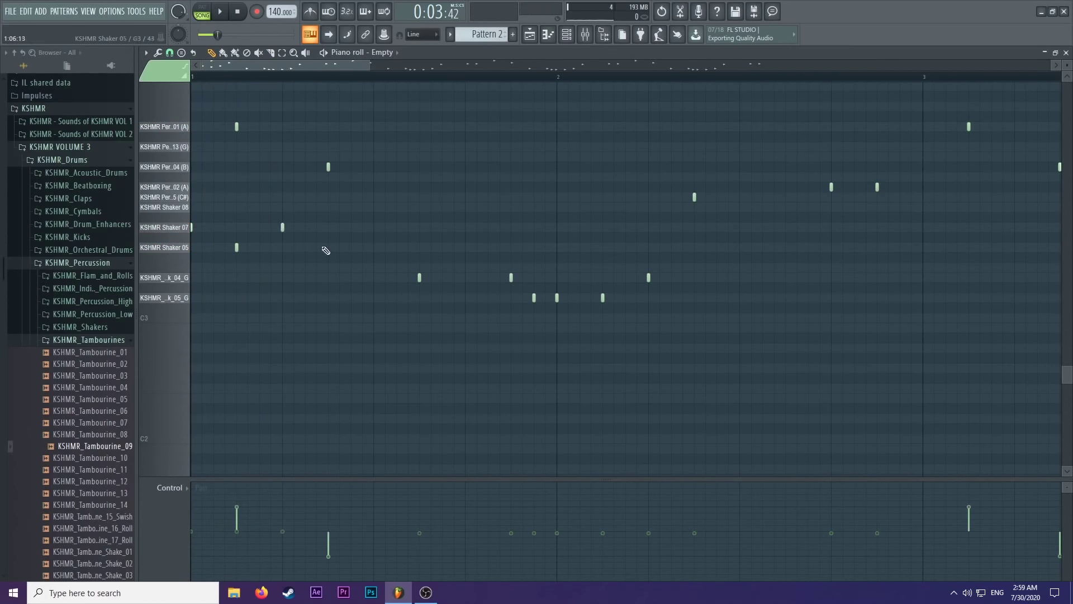
Duplicate the alternating Shaker 07 and Shaker 05 notes until they fill all eight bars, and play the result with the arrangement.
{"action": "left_click_drag", "start_coordinate": [383, 211], "coordinate": [129, 273]}
{"action": "scroll", "coordinate": [447, 232], "scroll_direction": "down", "scroll_amount": 3}
{"action": "left_click_drag", "start_coordinate": [459, 227], "coordinate": [69, 252]}
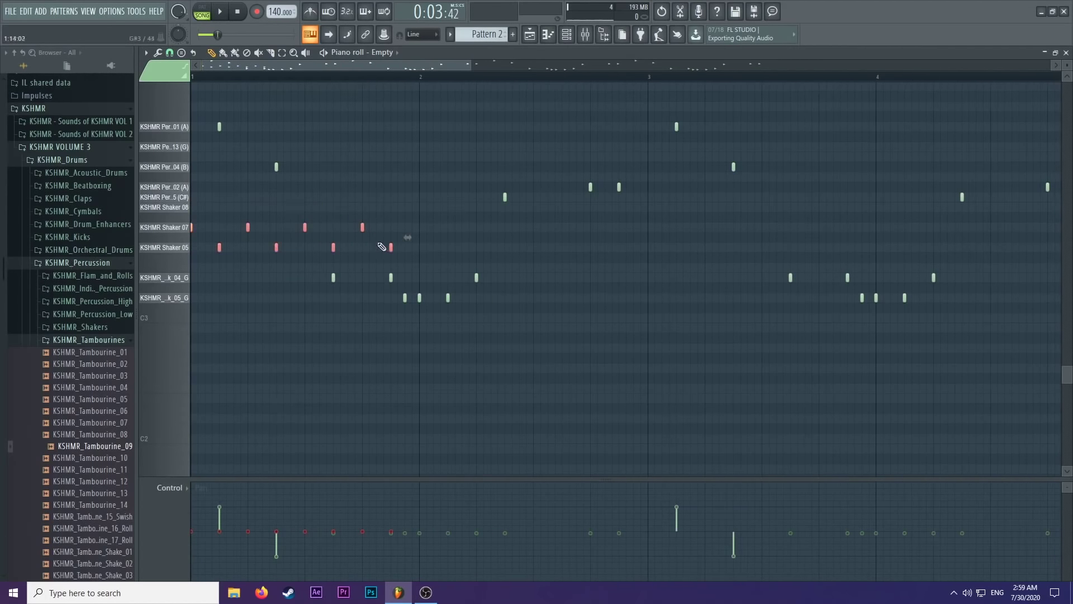
{"action": "left_click_drag", "start_coordinate": [368, 229], "coordinate": [462, 232]}
{"action": "scroll", "coordinate": [507, 226], "scroll_direction": "down", "scroll_amount": 2}
{"action": "scroll", "coordinate": [557, 230], "scroll_direction": "down", "scroll_amount": 2}
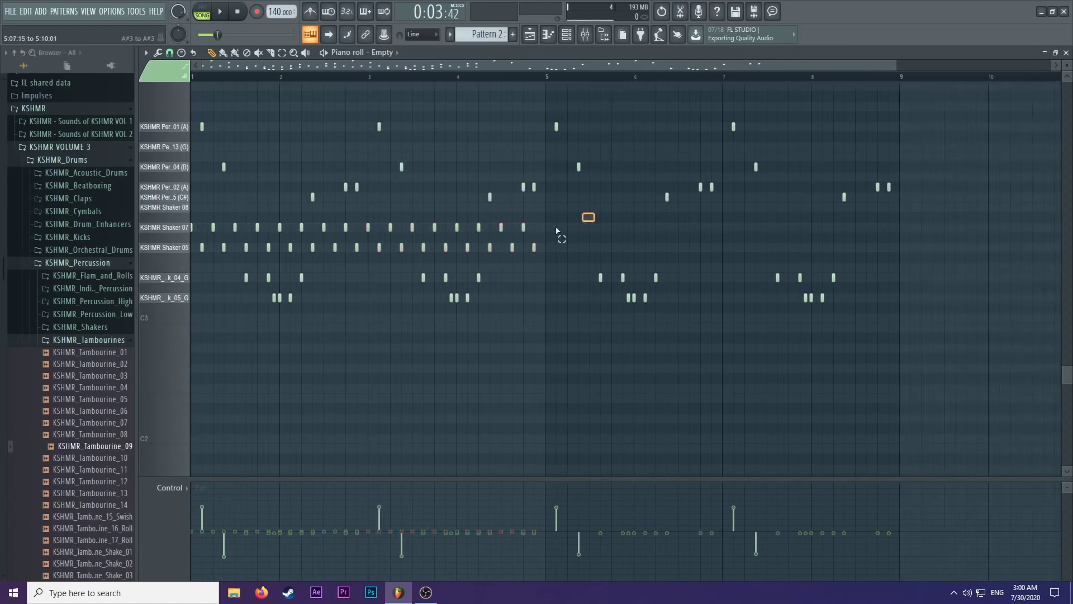
{"action": "mouse_move", "coordinate": [556, 231]}
{"action": "left_mouse_down"}
{"action": "mouse_move", "coordinate": [182, 242]}
{"action": "mouse_move", "coordinate": [613, 223]}
{"action": "mouse_move", "coordinate": [545, 223]}
{"action": "left_mouse_up"}
{"action": "key", "text": "space"}
{"action": "scroll", "coordinate": [546, 222], "scroll_direction": "down", "scroll_amount": 1}
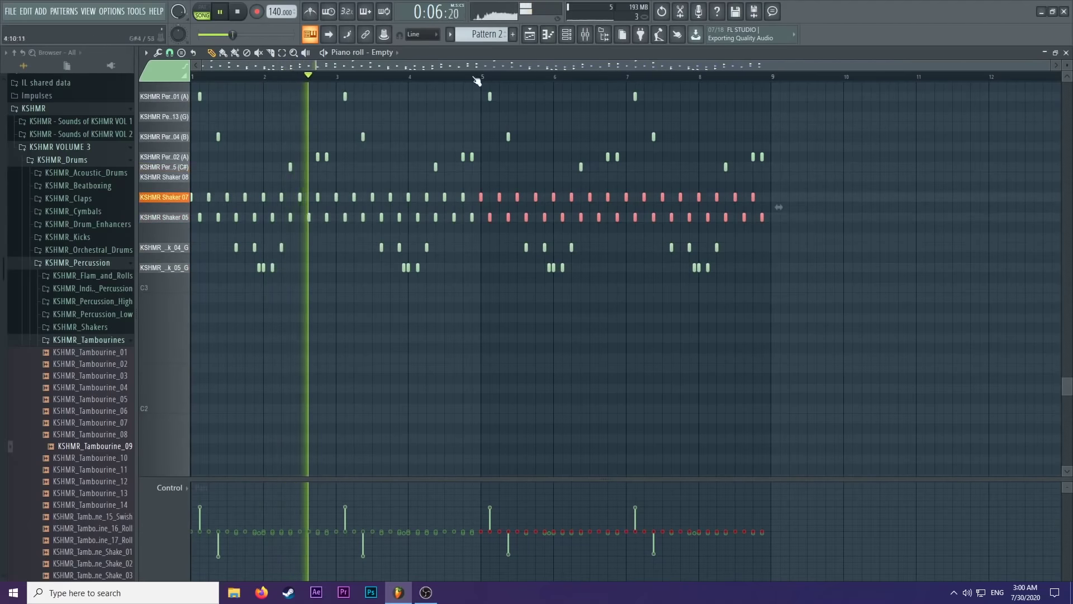
Pan all the Shaker 07 and Shaker 05 notes 100% left, comparing against 100% right in pattern playback.
{"action": "key", "text": "l"}
{"action": "scroll", "coordinate": [782, 235], "scroll_direction": "up", "scroll_amount": 1}
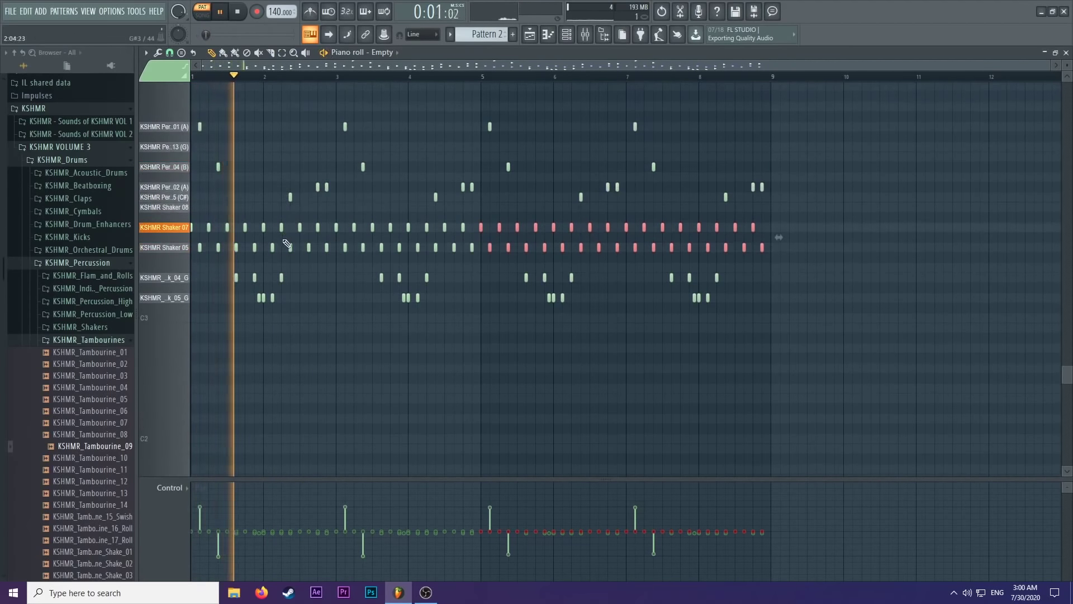
{"action": "left_click_drag", "start_coordinate": [803, 224], "coordinate": [192, 256]}
{"action": "key", "text": "space"}
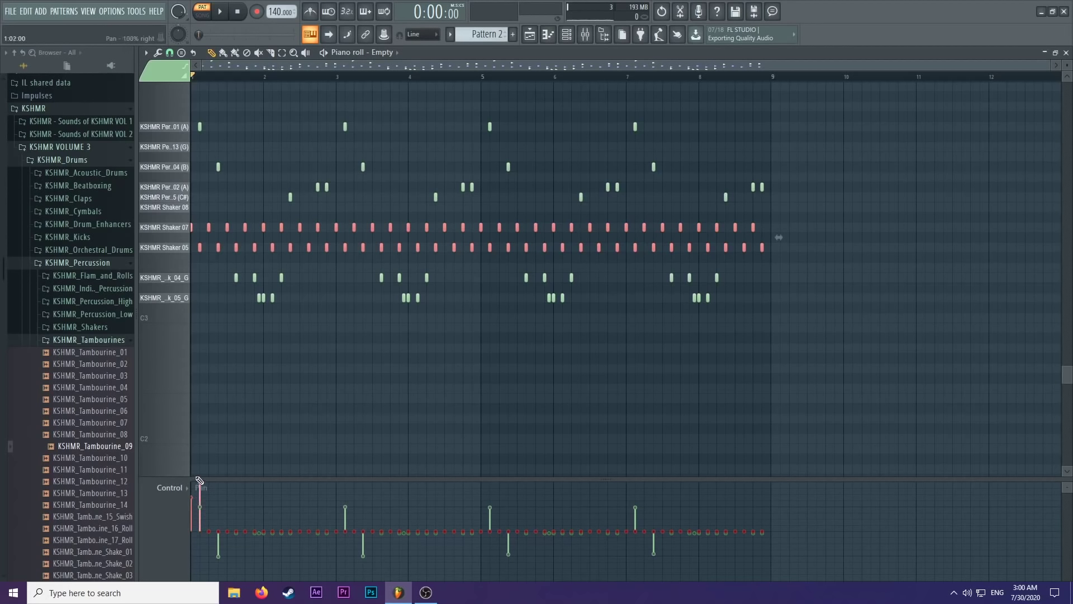
{"action": "mouse_move", "coordinate": [200, 487]}
{"action": "left_mouse_down"}
{"action": "mouse_move", "coordinate": [299, 472]}
{"action": "mouse_move", "coordinate": [838, 459]}
{"action": "left_mouse_up"}
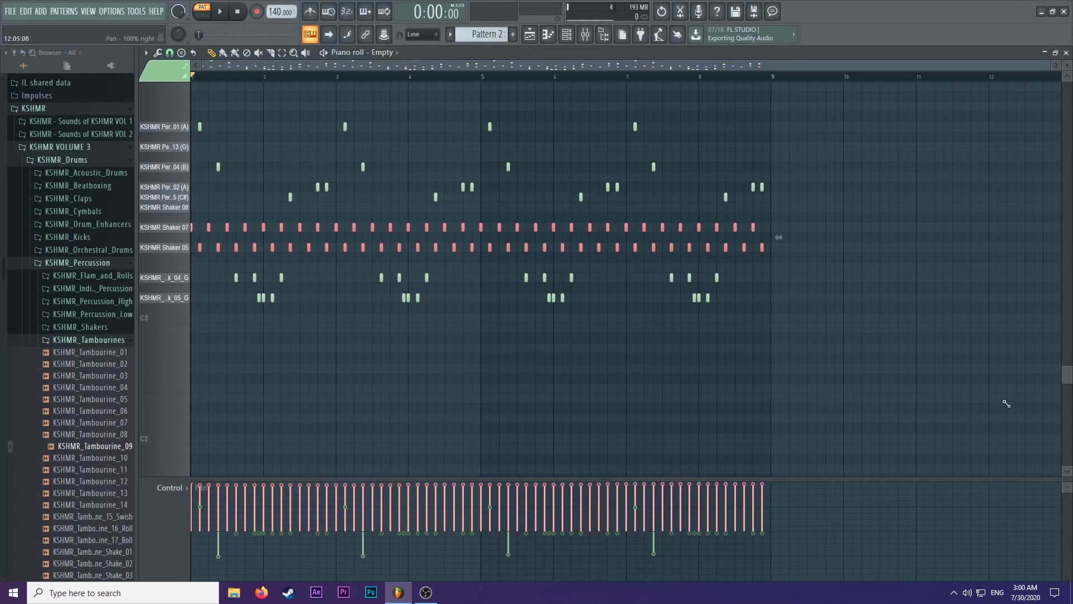
{"action": "key", "text": "space"}
{"action": "key", "text": "space"}
{"action": "mouse_move", "coordinate": [219, 581]}
{"action": "left_mouse_down"}
{"action": "mouse_move", "coordinate": [682, 584]}
{"action": "mouse_move", "coordinate": [786, 601]}
{"action": "left_mouse_up"}
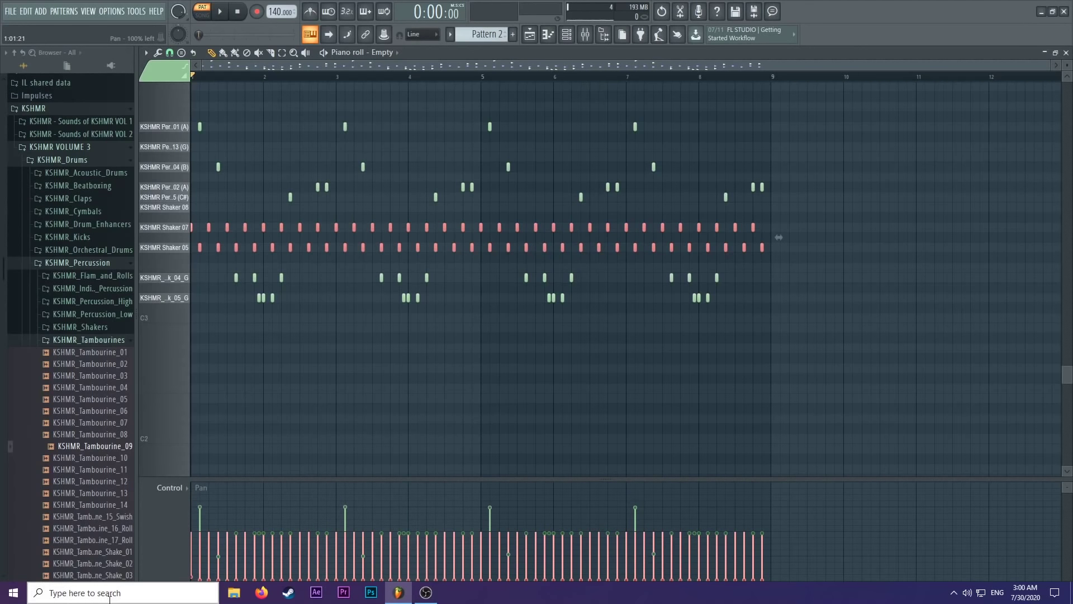
{"action": "key", "text": "space"}
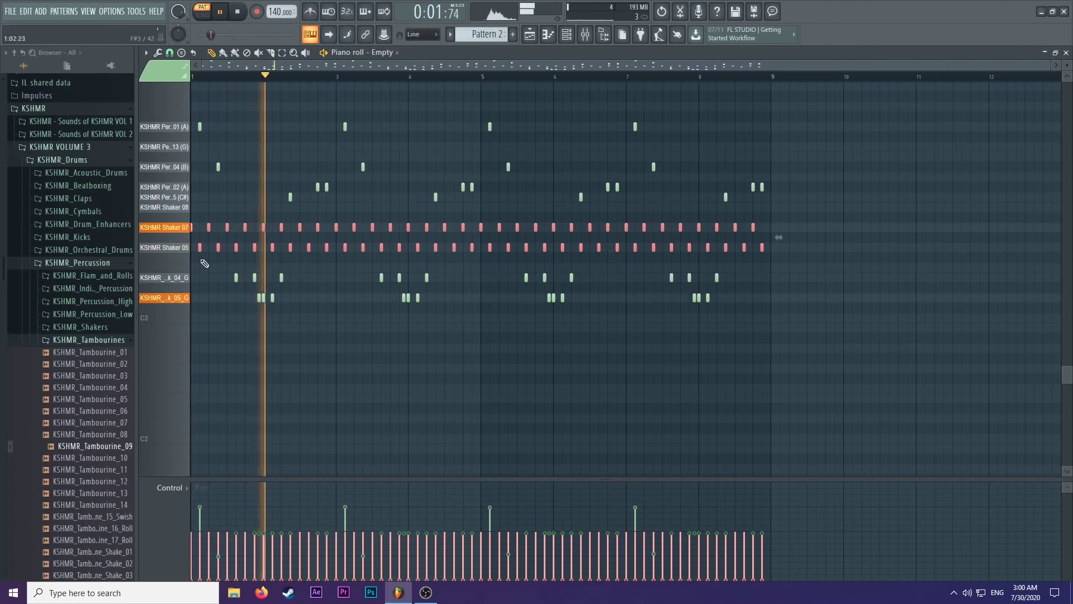
{"action": "key", "text": "space"}
Play the playlist from bar 3 in song mode with only the Pattern 1 and Pattern 2 tracks soloed.
{"action": "left_click", "coordinate": [530, 34]}
{"action": "left_click", "coordinate": [388, 76]}
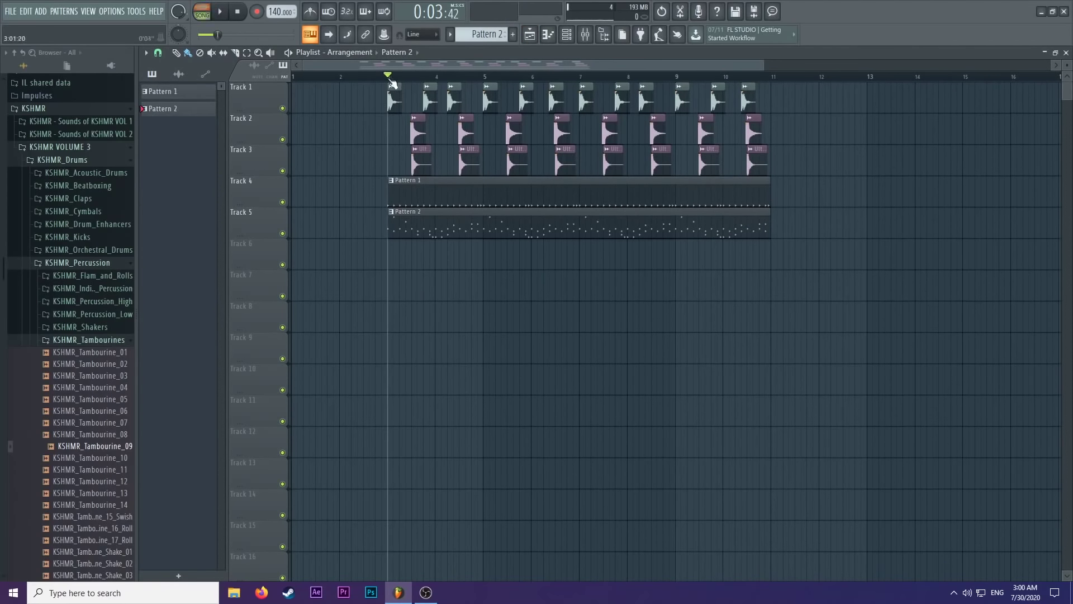
{"action": "right_click", "coordinate": [283, 202]}
{"action": "left_click", "coordinate": [283, 233]}
{"action": "key", "text": "space"}
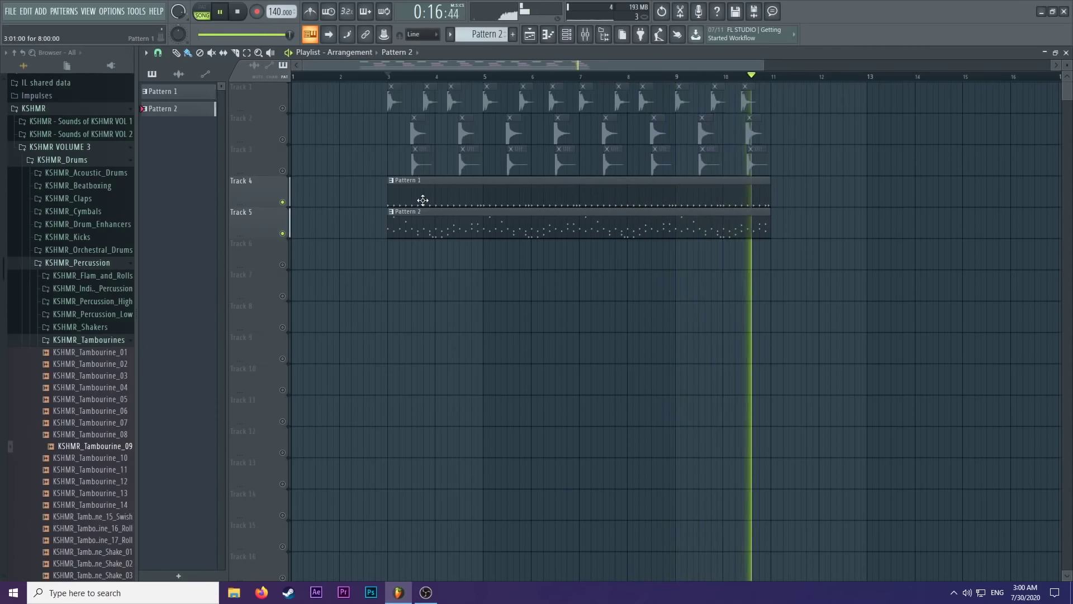
{"action": "key", "text": "space"}
Unsolo the pattern tracks and play the full arrangement from bar 3 with every track active.
{"action": "right_click", "coordinate": [282, 202]}
{"action": "left_click", "coordinate": [283, 203], "text": "ctrl"}
{"action": "key", "text": "space"}
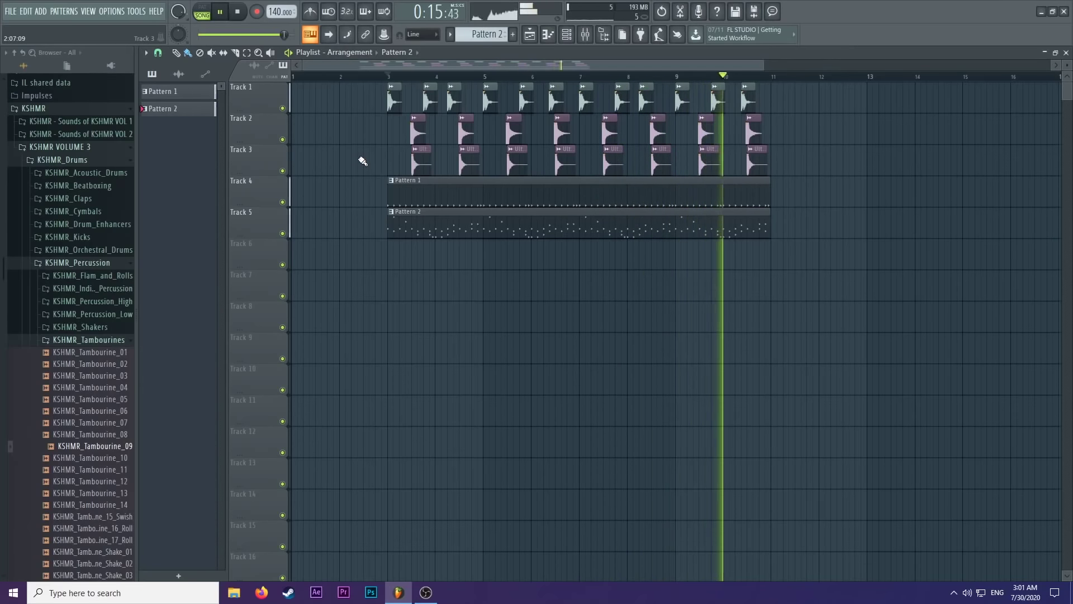
{"action": "key", "text": "space"}
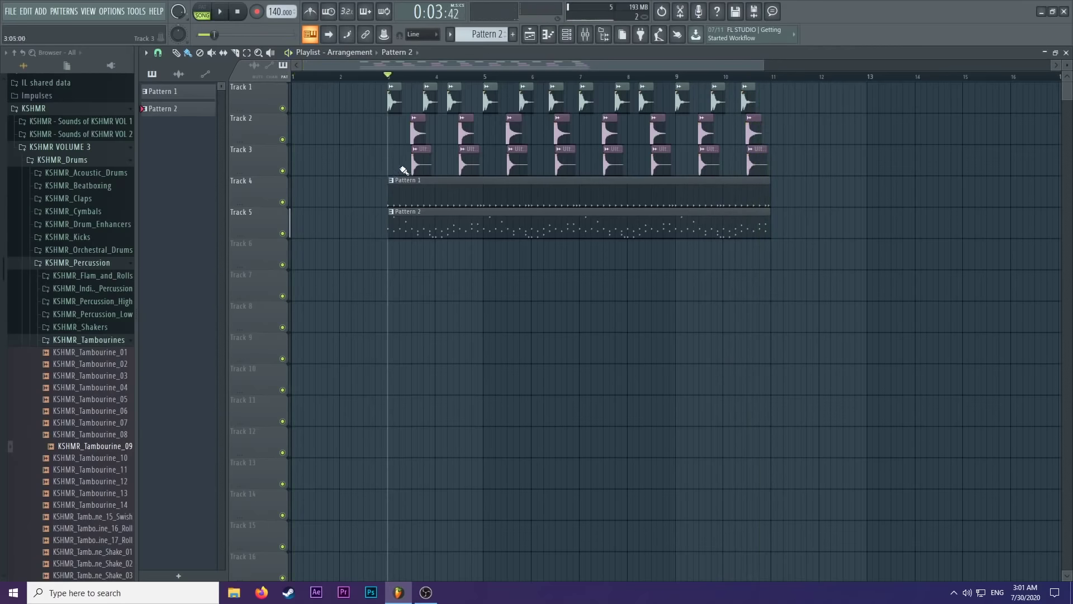
{"action": "left_click", "coordinate": [426, 593]}
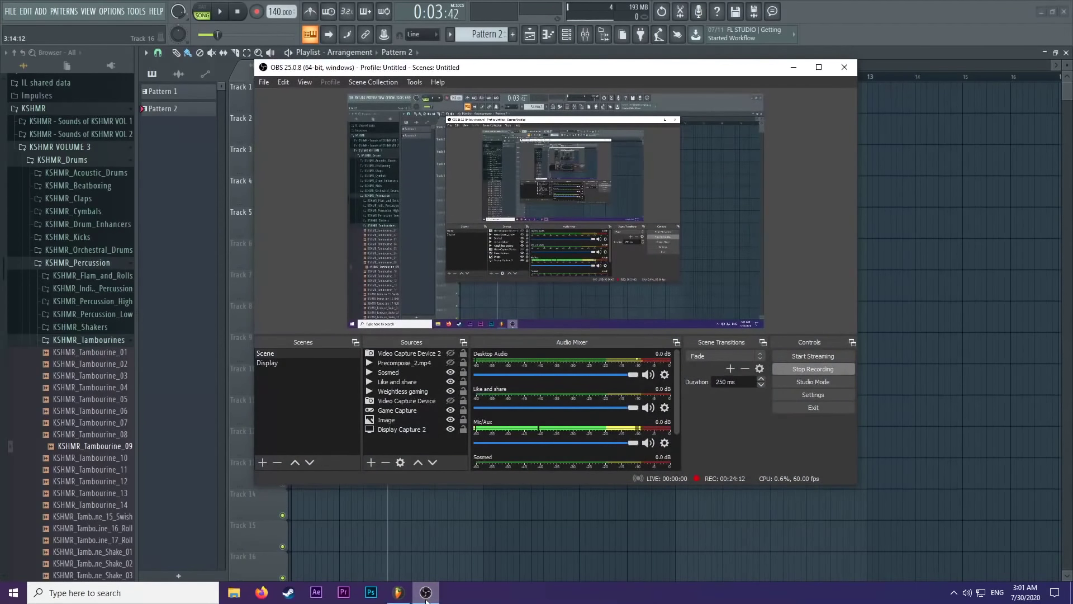
{"action": "left_click", "coordinate": [425, 593]}
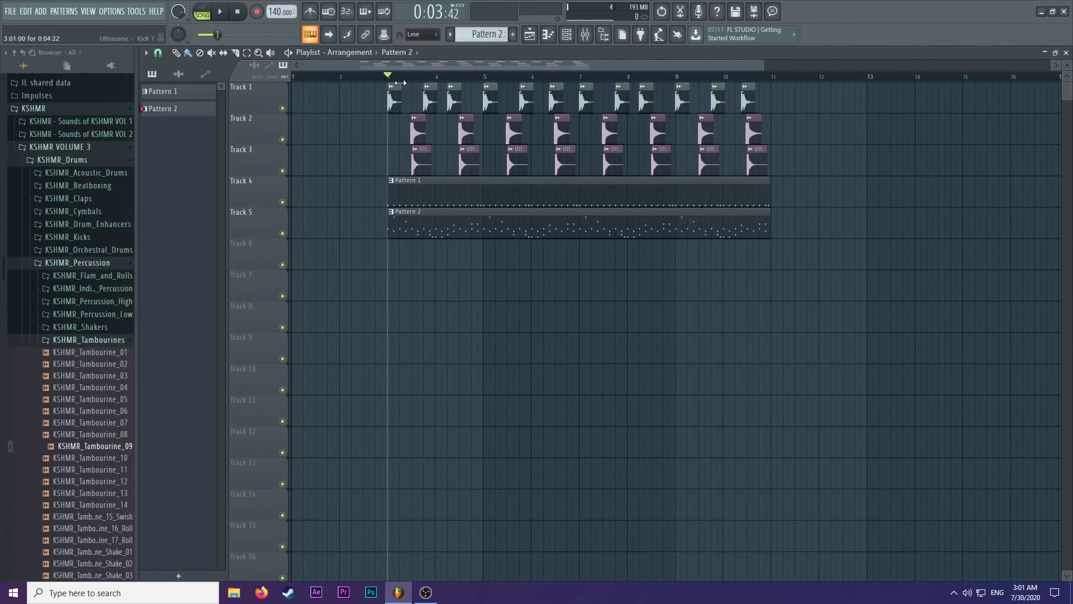
{"action": "scroll", "coordinate": [394, 95], "scroll_direction": "down", "scroll_amount": 2}
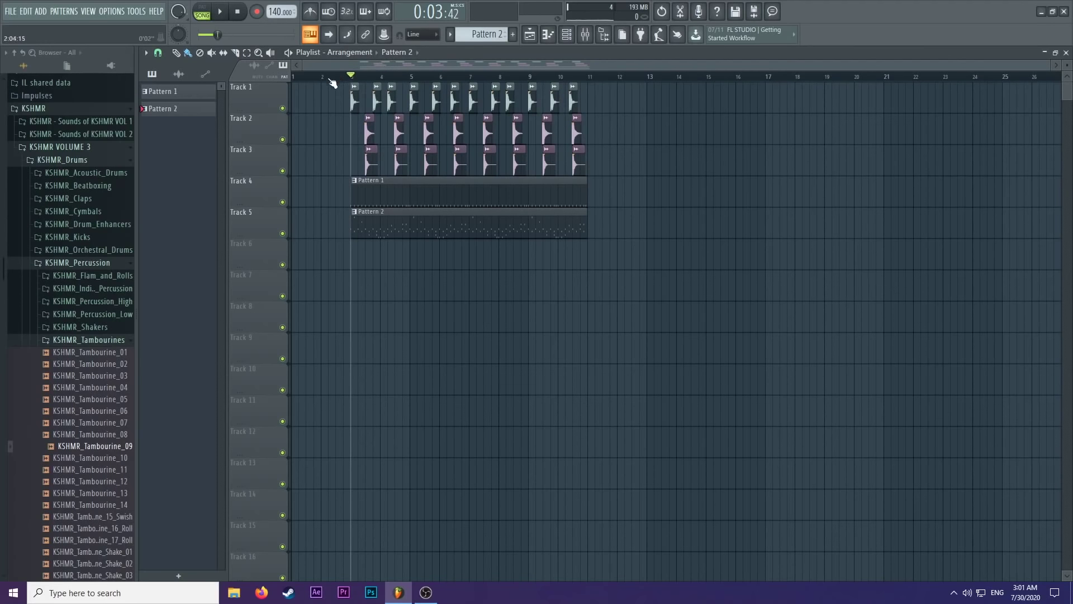
{"action": "scroll", "coordinate": [331, 78], "scroll_direction": "up", "scroll_amount": 2}
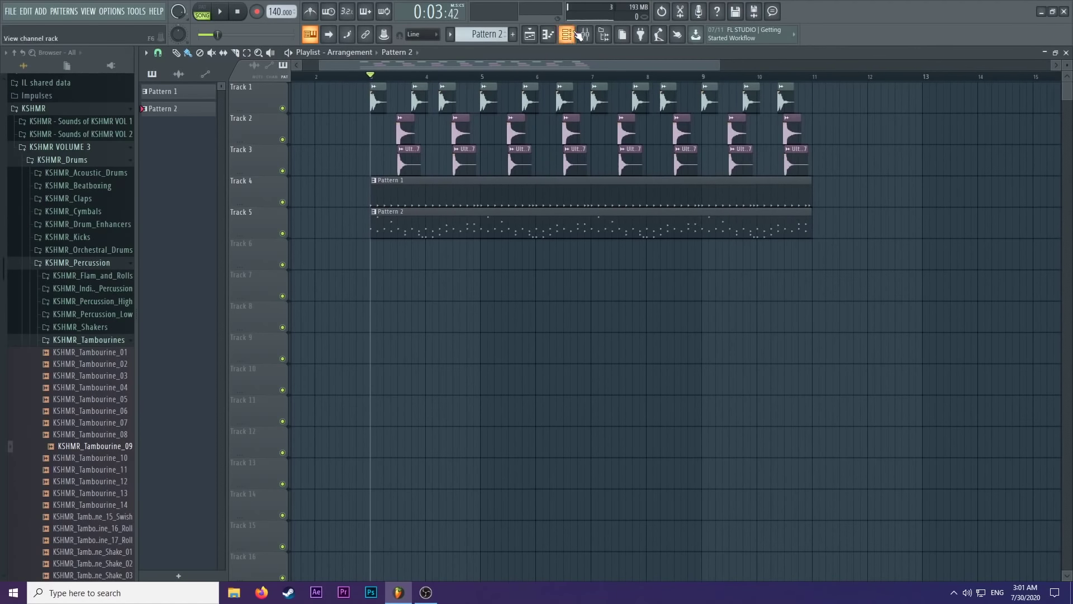
Collapse the KSHMR_Orchestral_Drums and KSHMR VOLUME 3 folders in the sample browser.
{"action": "left_click", "coordinate": [111, 249]}
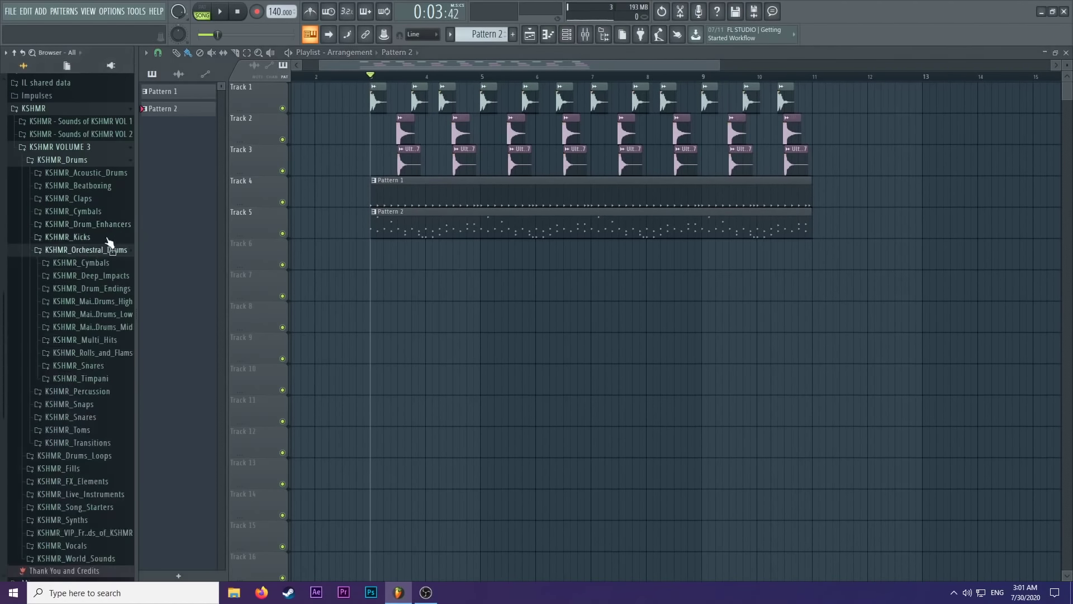
{"action": "left_click", "coordinate": [87, 251]}
{"action": "left_click", "coordinate": [78, 148]}
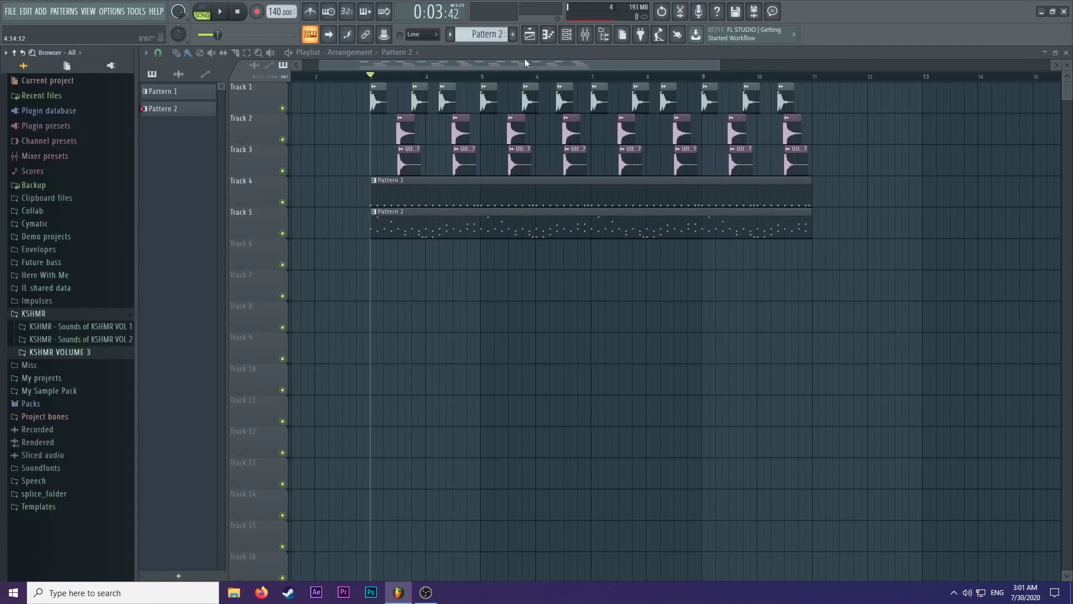
Add a channel rack filter group named synth.
{"action": "left_click", "coordinate": [567, 34]}
{"action": "left_click", "coordinate": [546, 54]}
{"action": "left_click", "coordinate": [550, 59]}
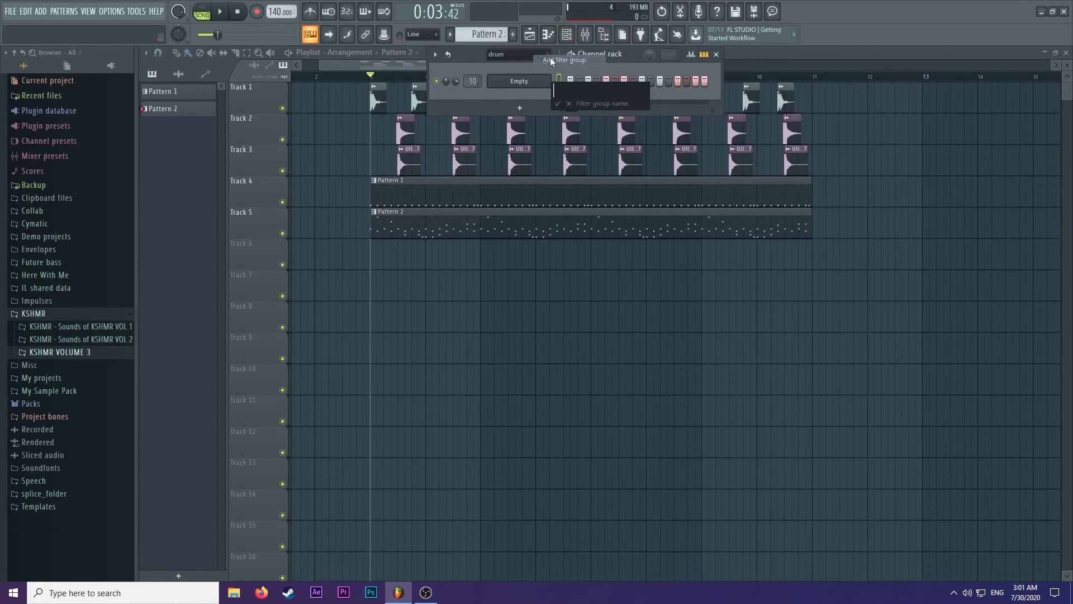
{"action": "type", "text": "synth"}
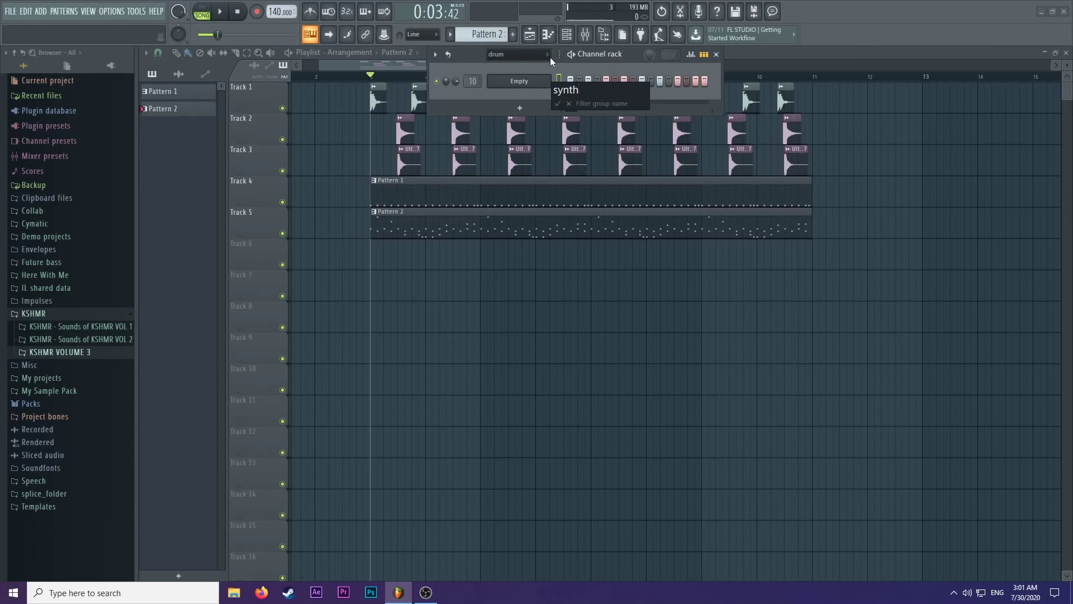
{"action": "key", "text": "Return"}
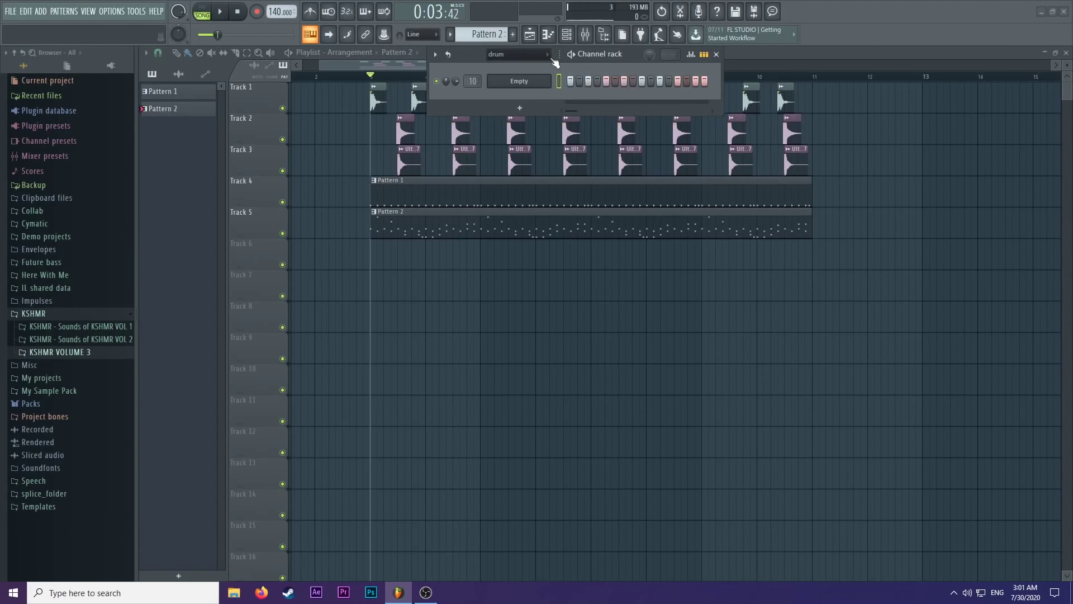
Add a Sylenth1 channel to the synth group and initialize its preset.
{"action": "left_click", "coordinate": [518, 108]}
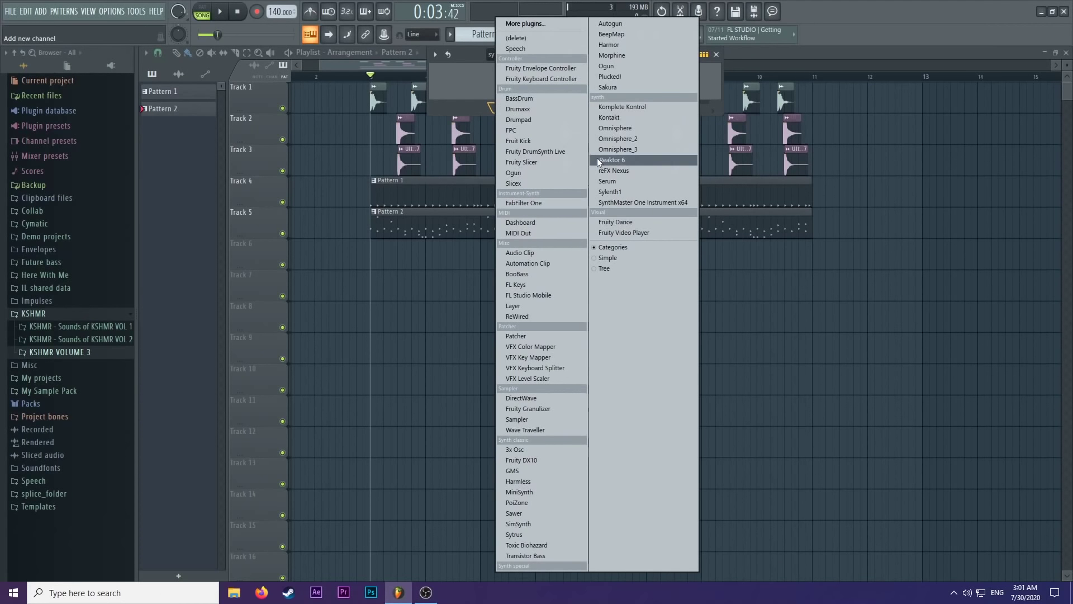
{"action": "left_click", "coordinate": [625, 194]}
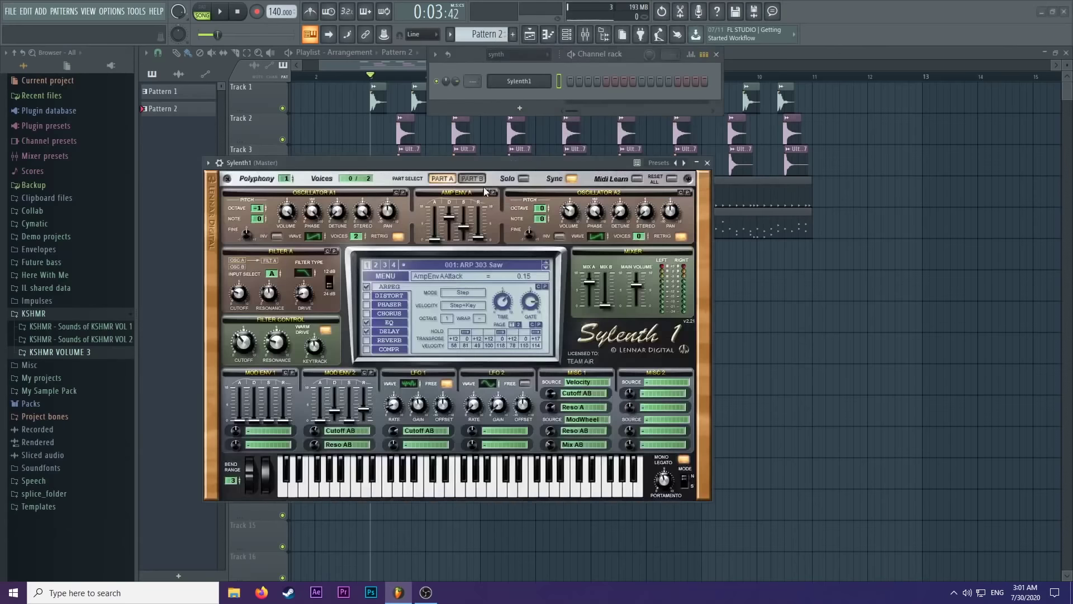
{"action": "left_click_drag", "start_coordinate": [485, 164], "coordinate": [579, 150]}
{"action": "left_click", "coordinate": [479, 261]}
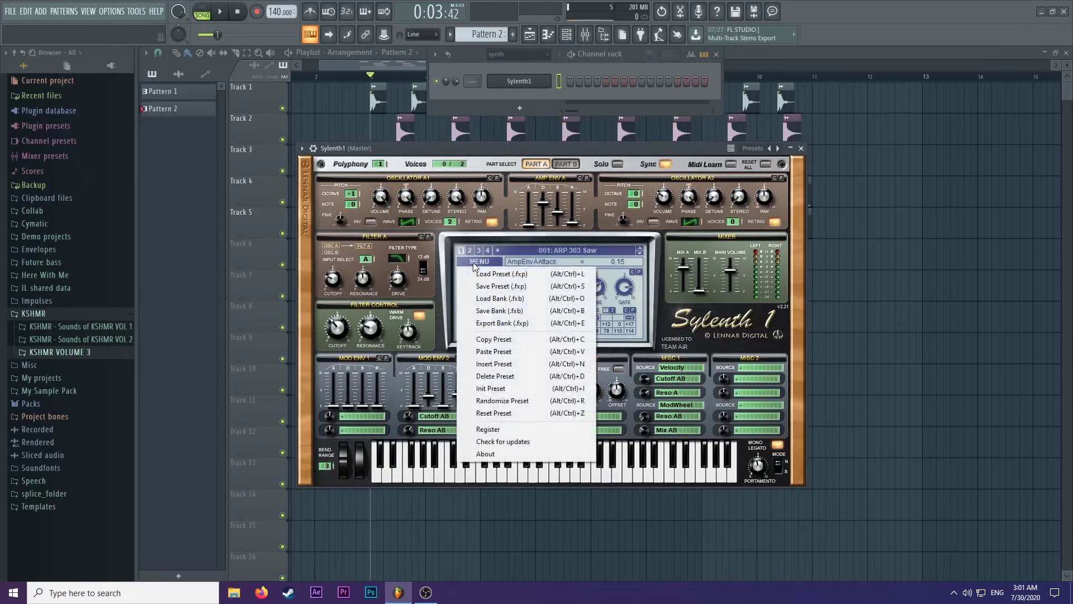
{"action": "left_click", "coordinate": [508, 389]}
{"action": "left_click_drag", "start_coordinate": [561, 150], "coordinate": [614, 146]}
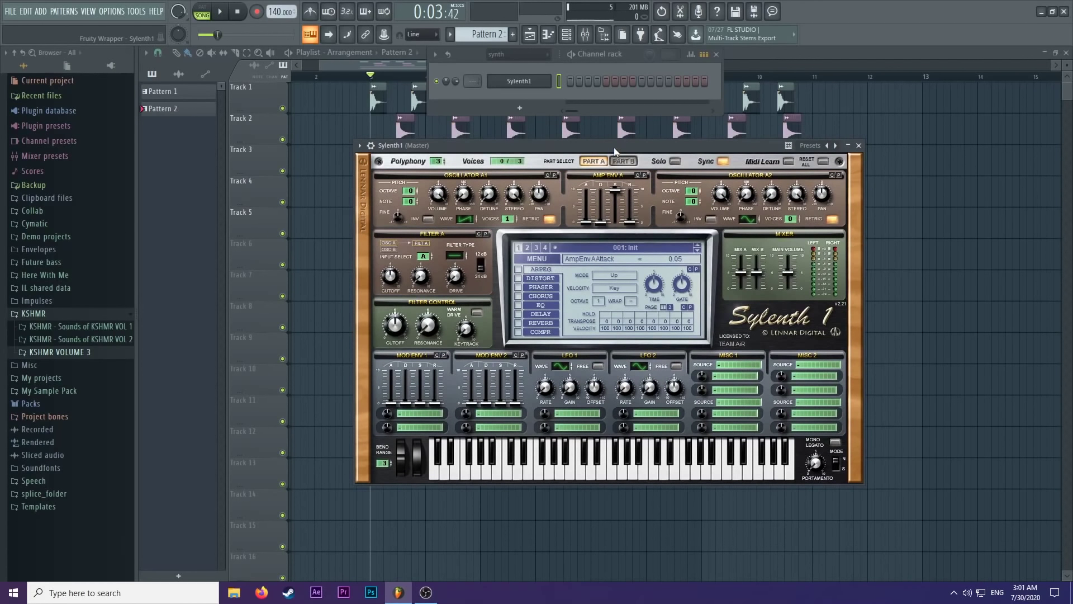
{"action": "left_click_drag", "start_coordinate": [614, 147], "coordinate": [599, 143]}
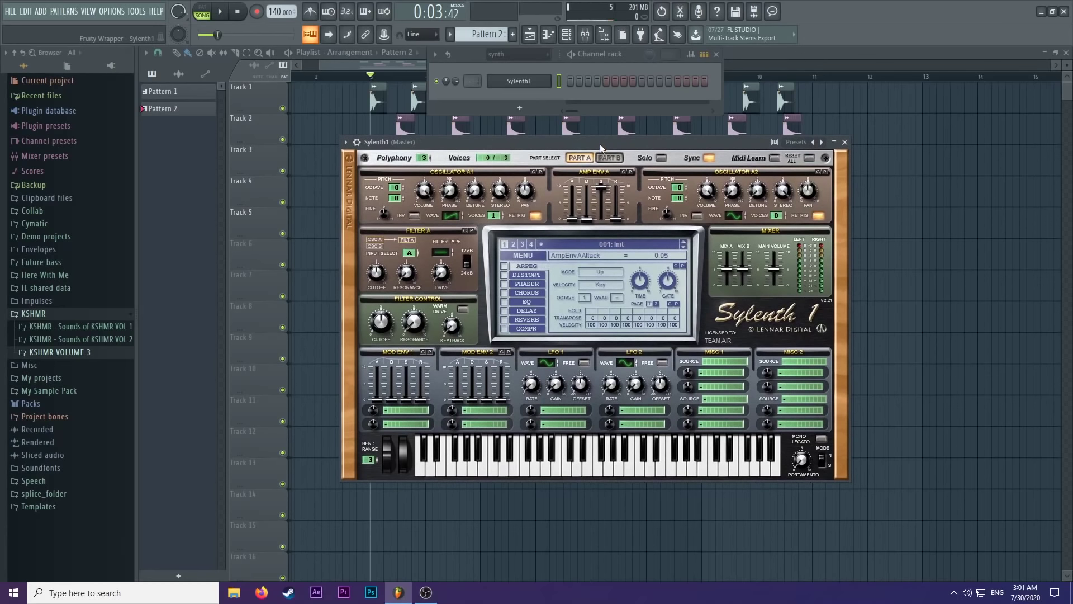
Add a Harmor channel to the synth group and audition its default sound.
{"action": "left_click", "coordinate": [511, 104]}
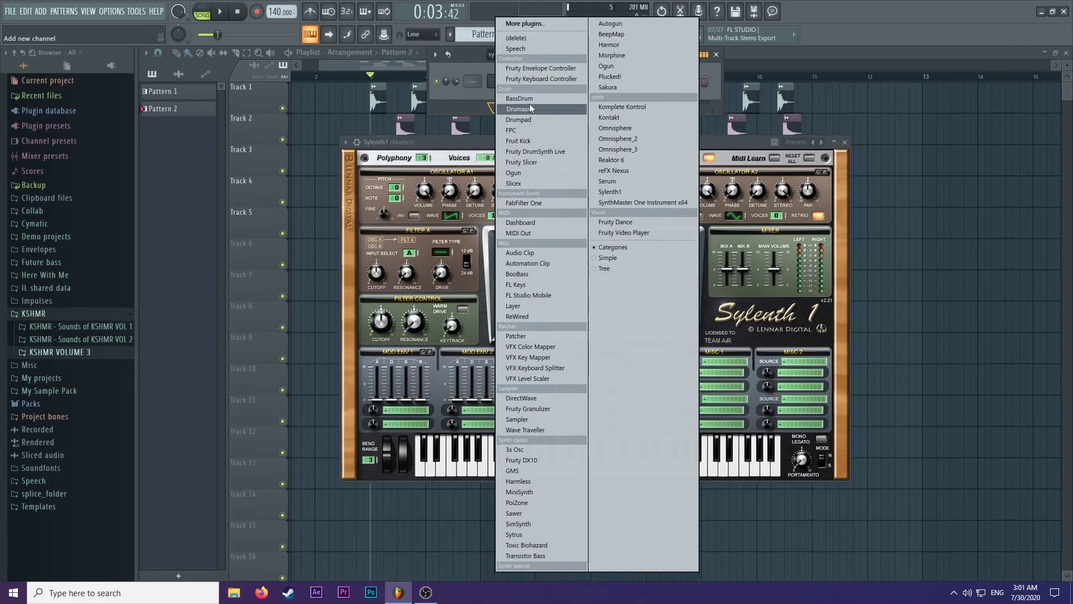
{"action": "left_click", "coordinate": [610, 45]}
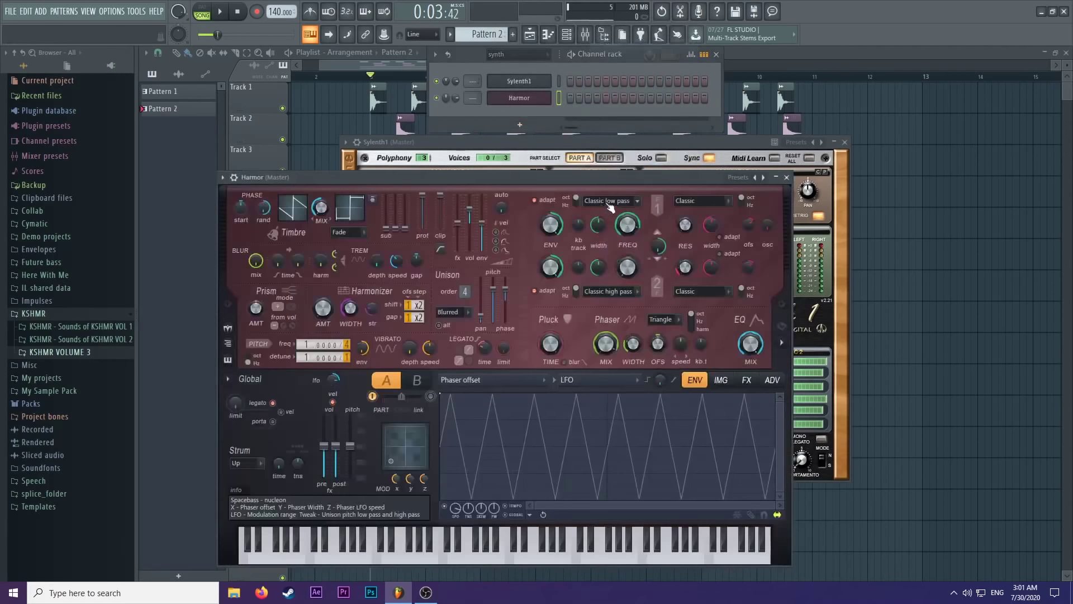
{"action": "left_click_drag", "start_coordinate": [602, 180], "coordinate": [752, 162]}
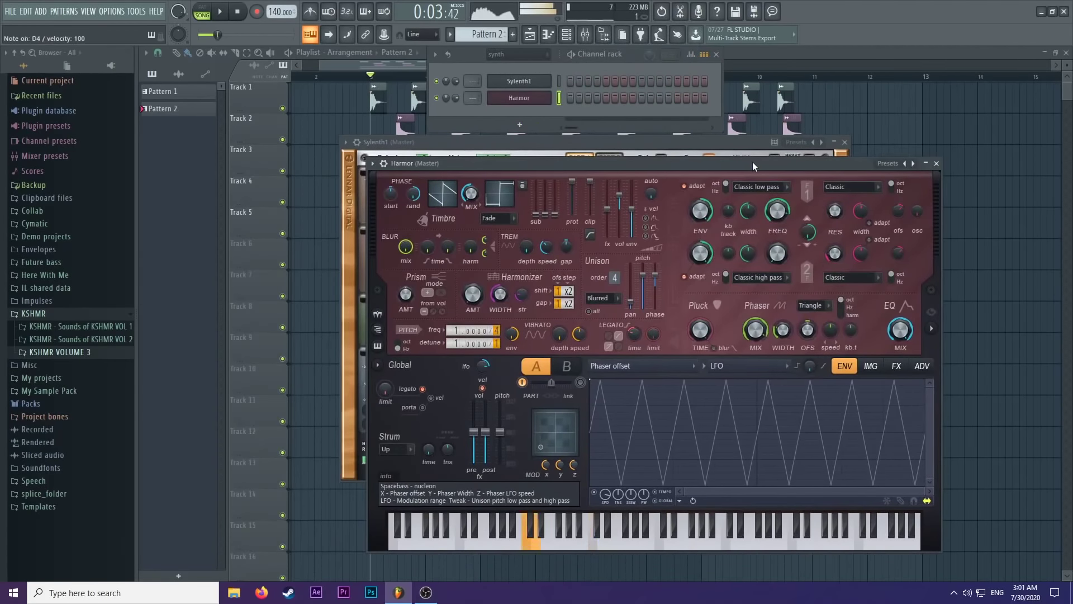
{"action": "key", "text": "t"}
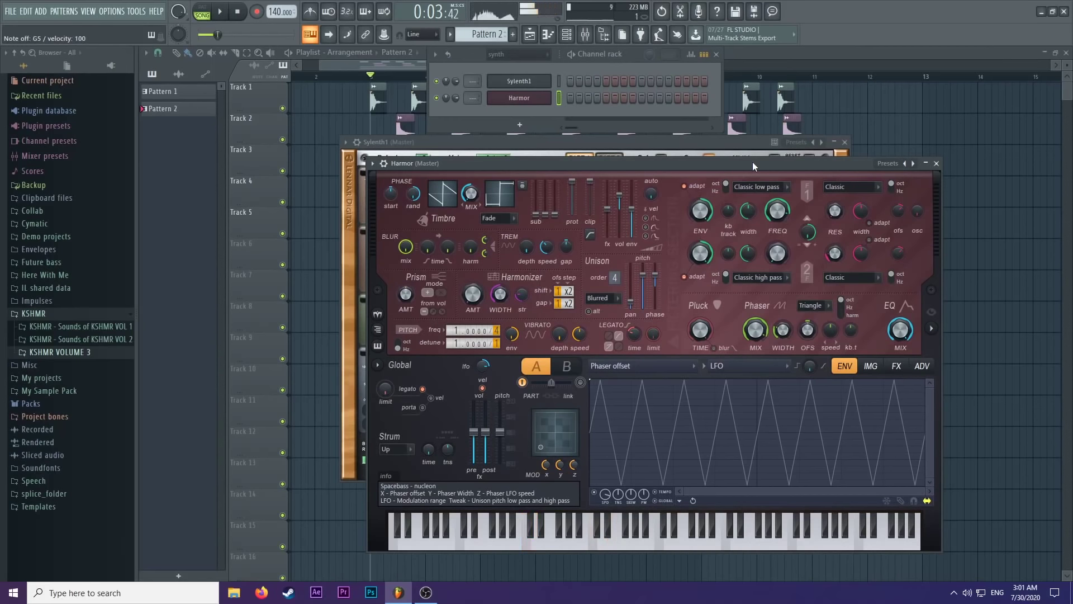
{"action": "left_click", "coordinate": [936, 163]}
Audition the initialized Sylenth1 sound with a few played notes and set its polyphony to 16.
{"action": "left_click_drag", "start_coordinate": [716, 143], "coordinate": [723, 130]}
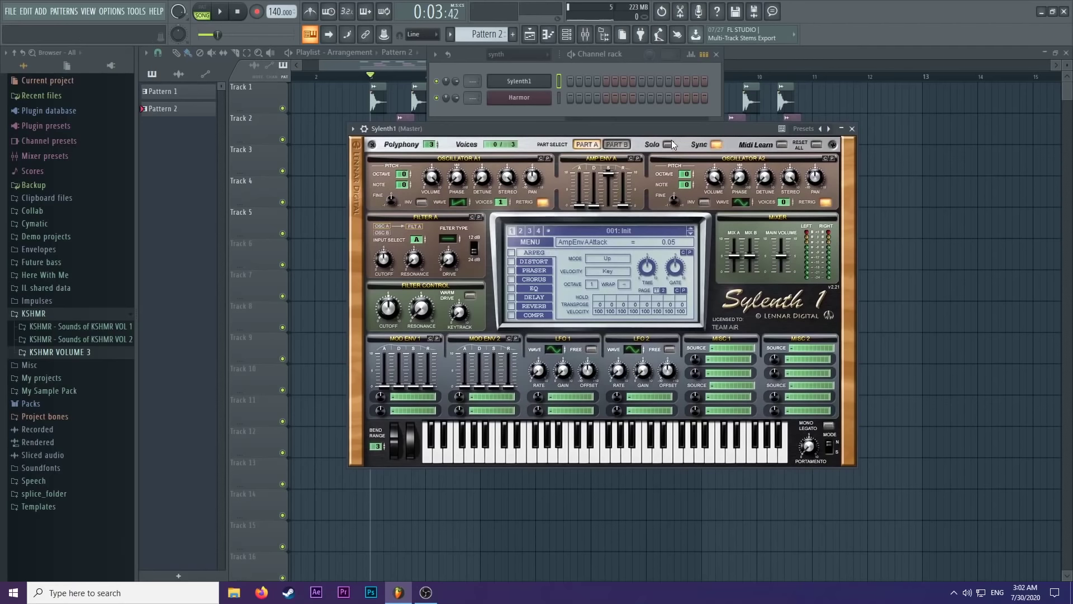
{"action": "left_click", "coordinate": [654, 110]}
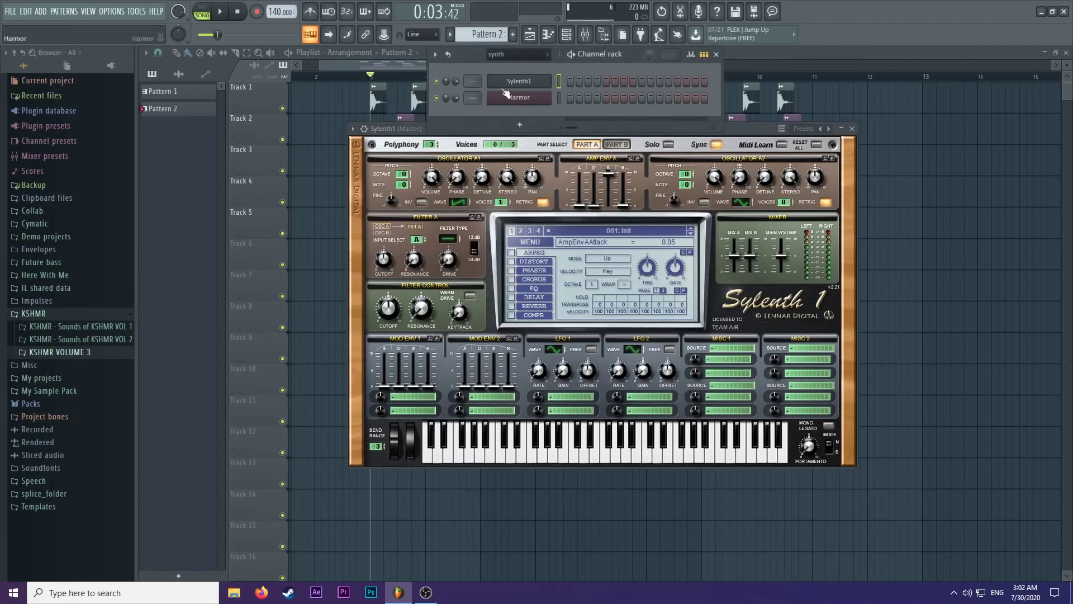
{"action": "left_click_drag", "start_coordinate": [425, 124], "coordinate": [416, 135]}
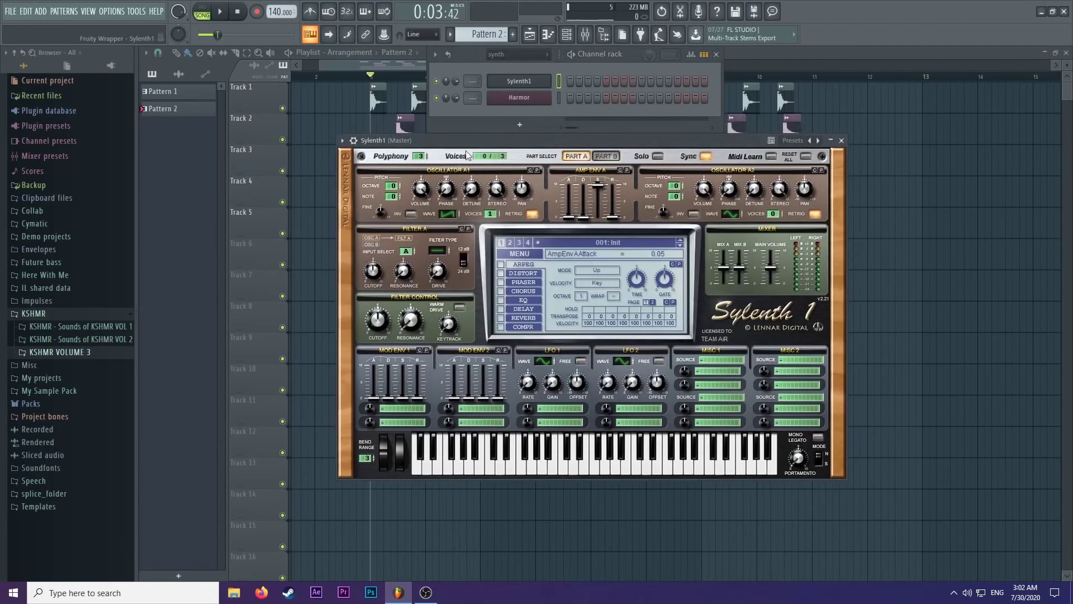
{"action": "key", "text": "w"}
{"action": "key", "text": "r"}
{"action": "key", "text": "e"}
{"action": "key", "text": "t"}
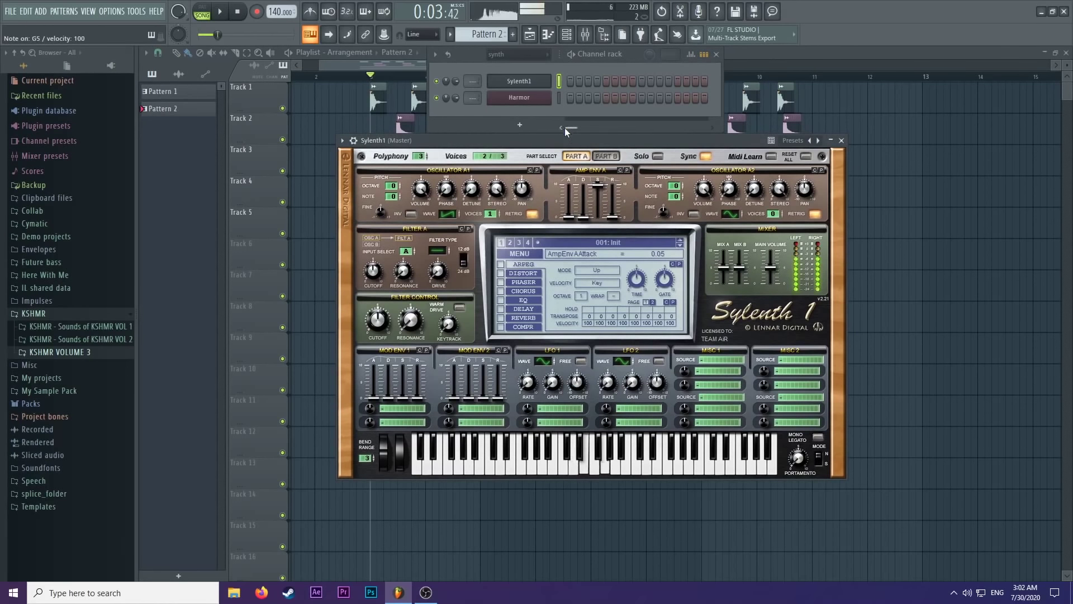
{"action": "key", "text": "r"}
{"action": "key", "text": "y"}
{"action": "left_click_drag", "start_coordinate": [510, 144], "coordinate": [513, 167]}
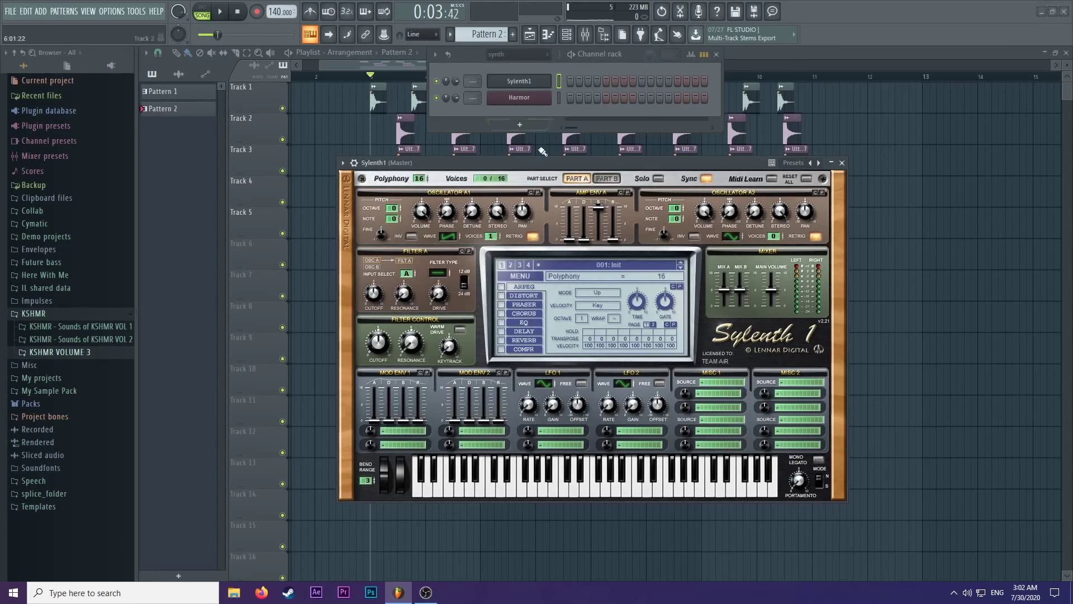
Delete the Harmor channel from the channel rack.
{"action": "right_click", "coordinate": [538, 85]}
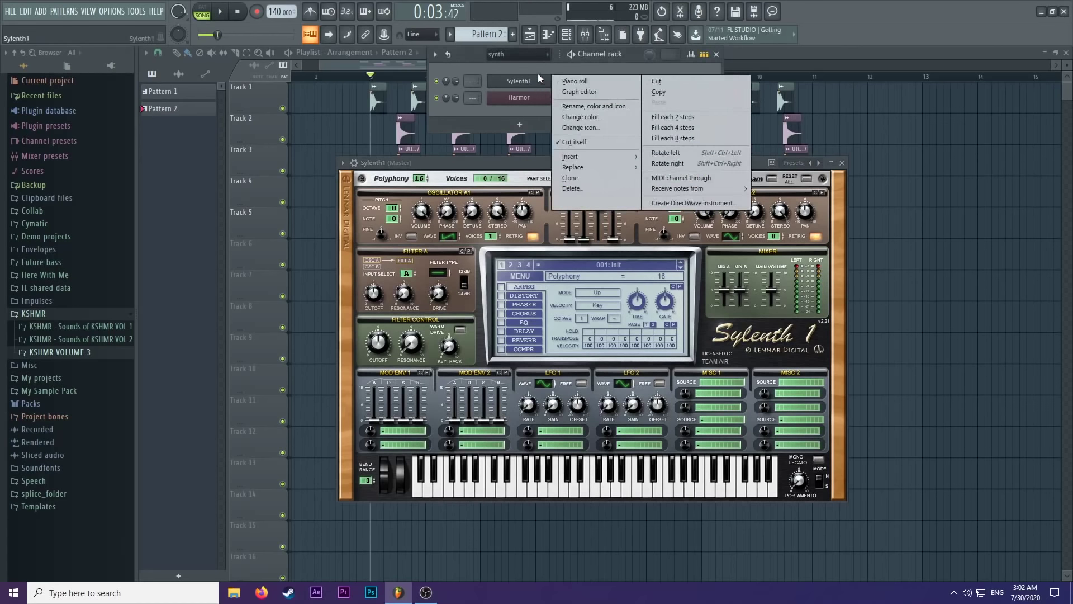
{"action": "left_click", "coordinate": [529, 99]}
{"action": "right_click", "coordinate": [529, 98]}
{"action": "left_click", "coordinate": [571, 204]}
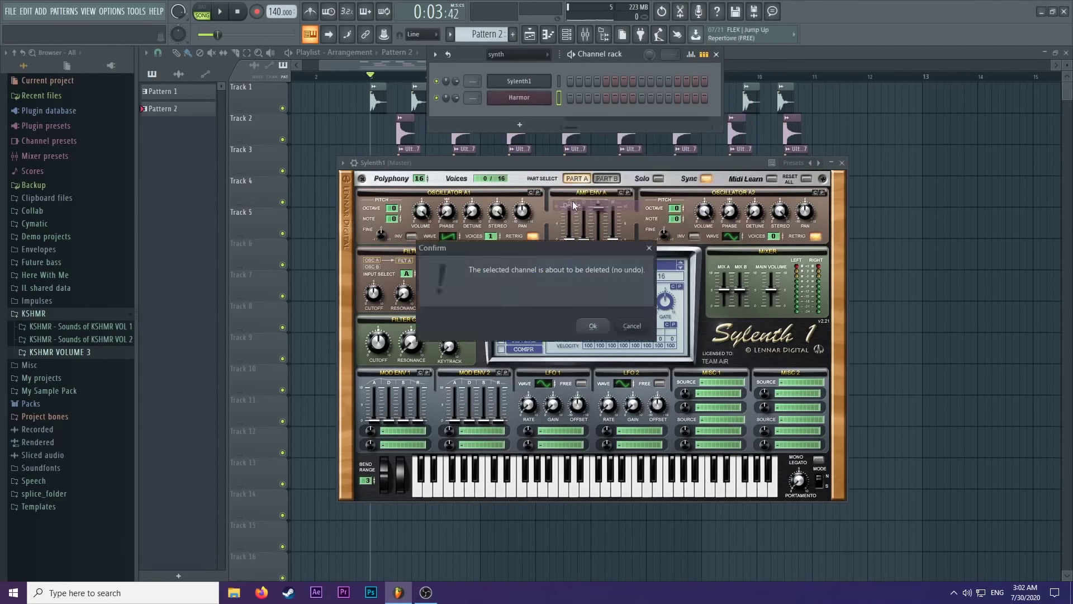
{"action": "key", "text": "Return"}
Open the Sylenth1 piano roll in a new Pattern 3 and place a trial note on C4.
{"action": "right_click", "coordinate": [545, 82]}
{"action": "left_click", "coordinate": [570, 83]}
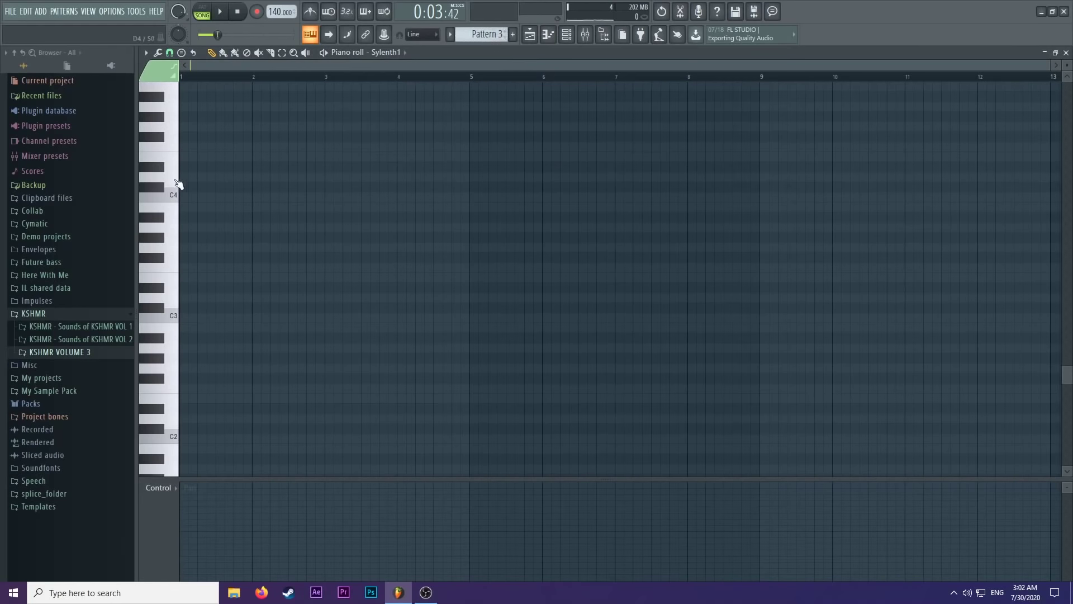
{"action": "left_click", "coordinate": [220, 198]}
{"action": "left_click", "coordinate": [277, 197]}
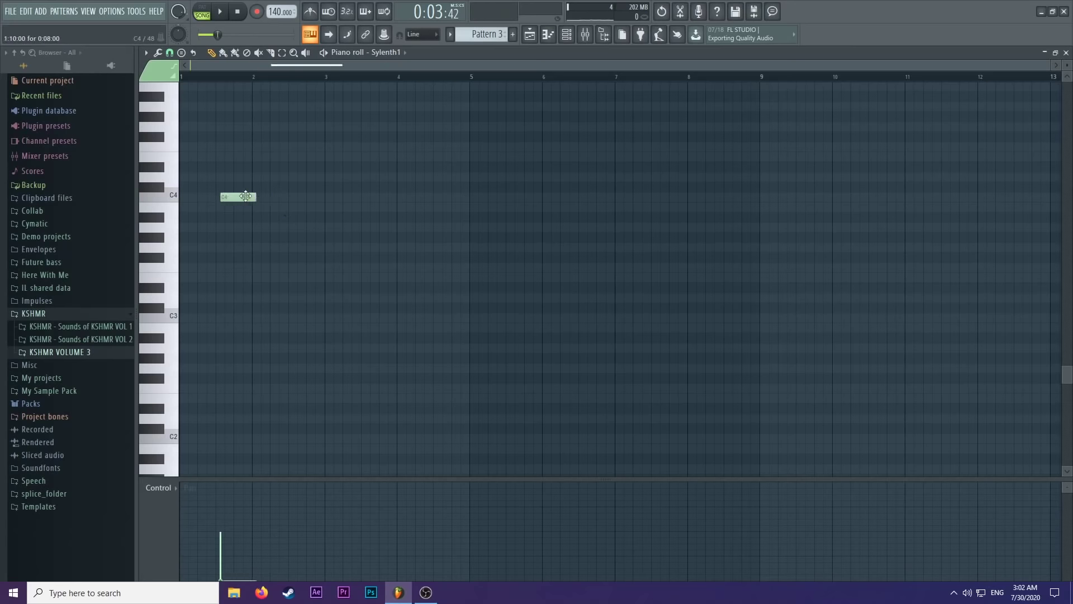
Play the drum arrangement from bar 3 in the playlist as a reference for the synth part.
{"action": "left_click", "coordinate": [530, 34]}
{"action": "key", "text": "space"}
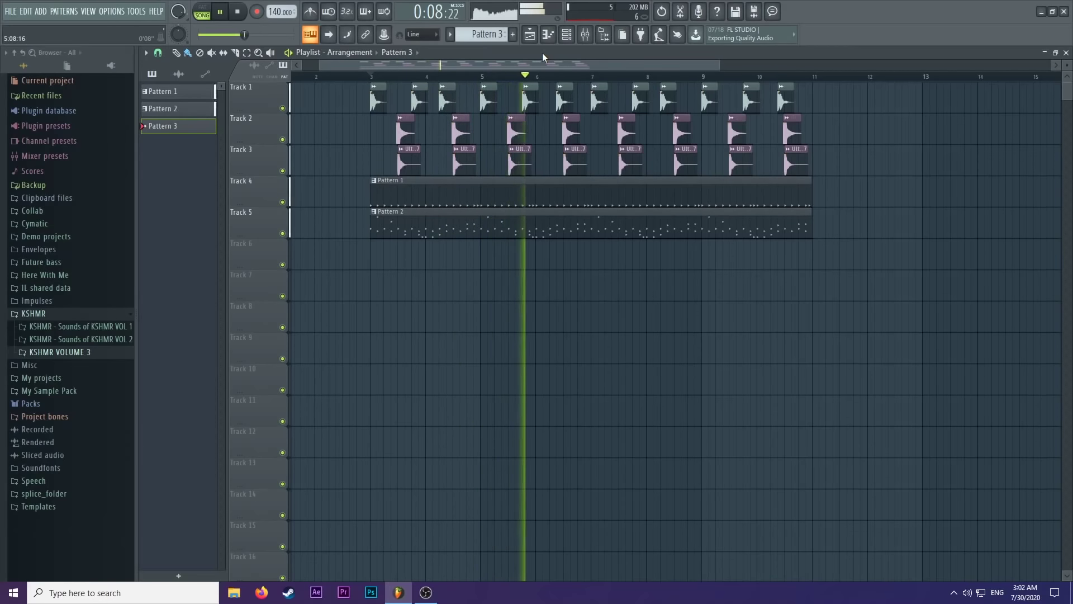
{"action": "key", "text": "space"}
{"action": "left_click", "coordinate": [576, 35]}
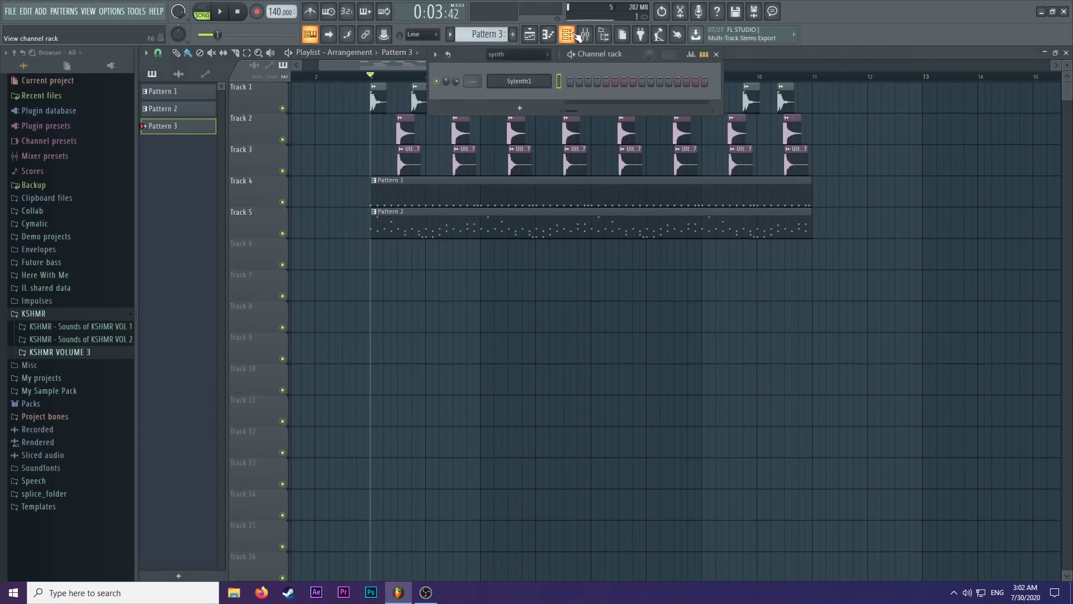
{"action": "right_click", "coordinate": [550, 76]}
{"action": "left_click", "coordinate": [566, 79]}
{"action": "key", "text": "space"}
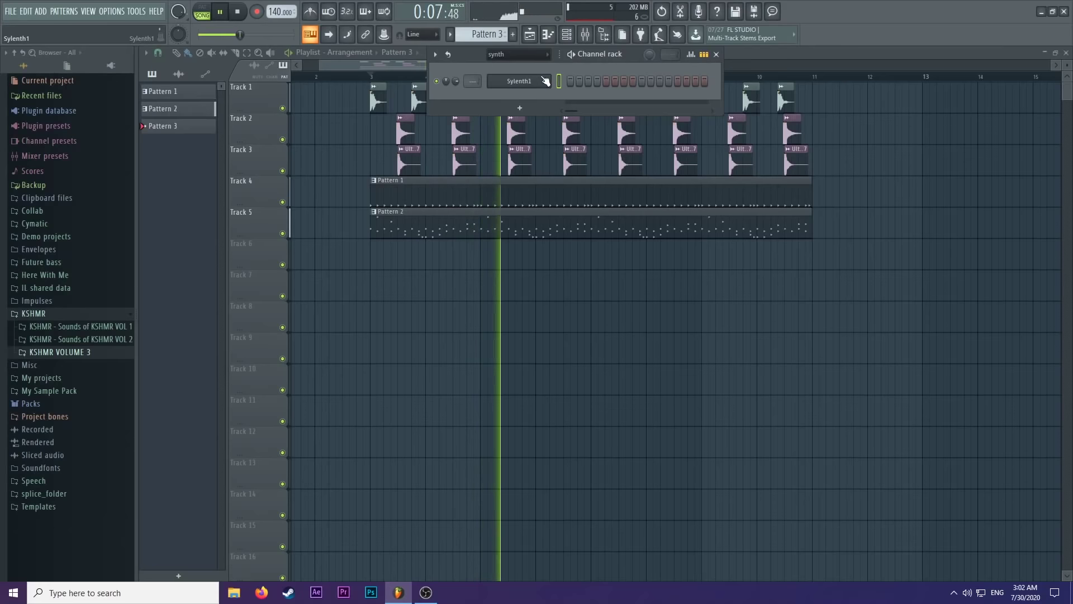
{"action": "key", "text": "space"}
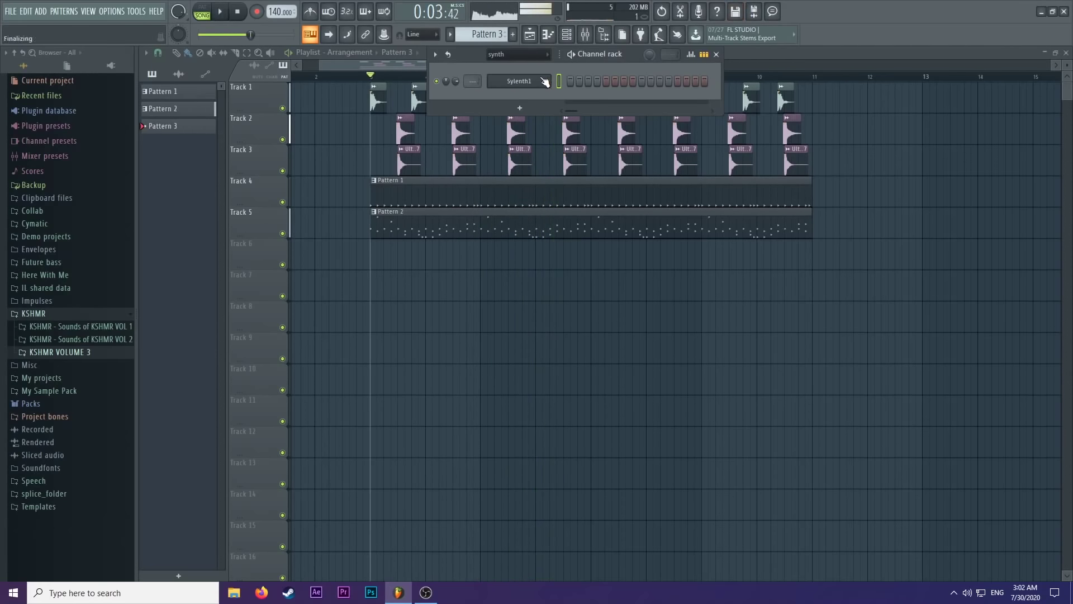
Draw a one-bar F3 note at the start of Pattern 3 in the Sylenth1 piano roll.
{"action": "right_click", "coordinate": [553, 79]}
{"action": "left_click", "coordinate": [561, 79]}
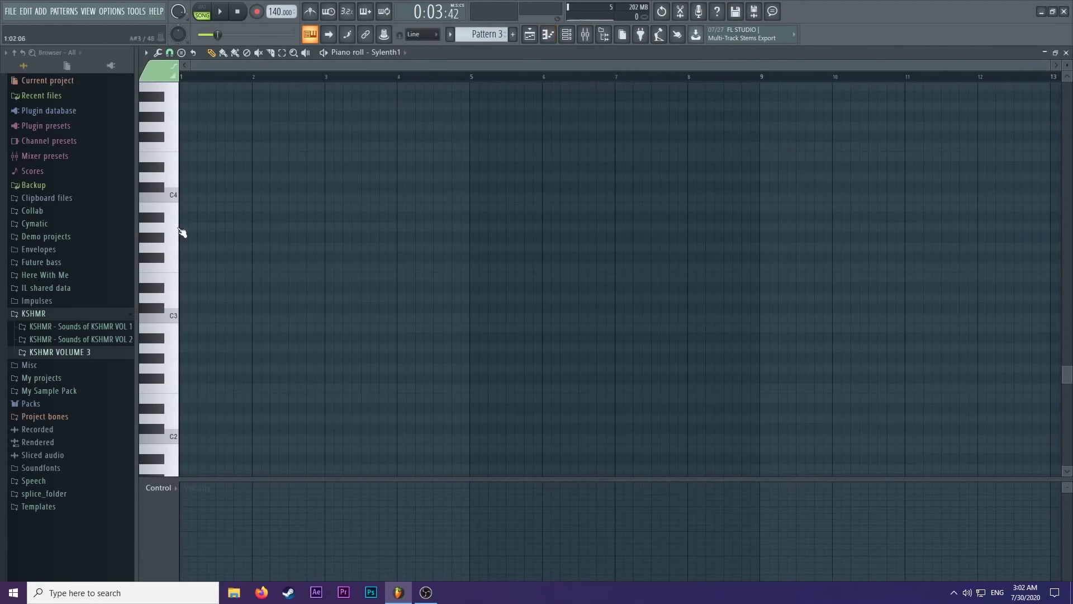
{"action": "left_click", "coordinate": [166, 249]}
{"action": "left_click", "coordinate": [177, 267]}
{"action": "left_click", "coordinate": [187, 267]}
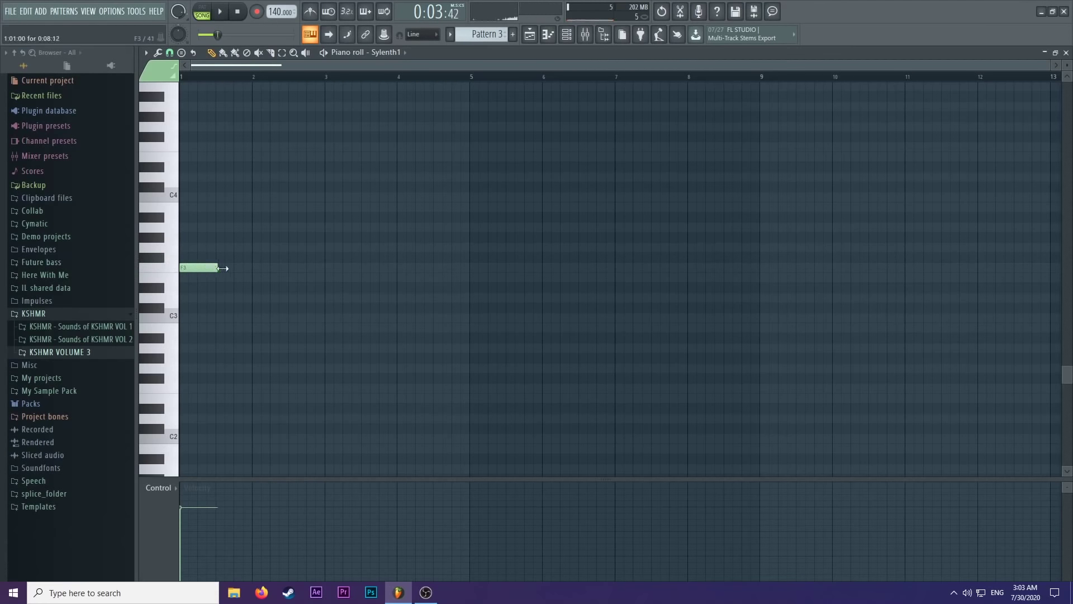
{"action": "left_click_drag", "start_coordinate": [216, 268], "coordinate": [252, 269]}
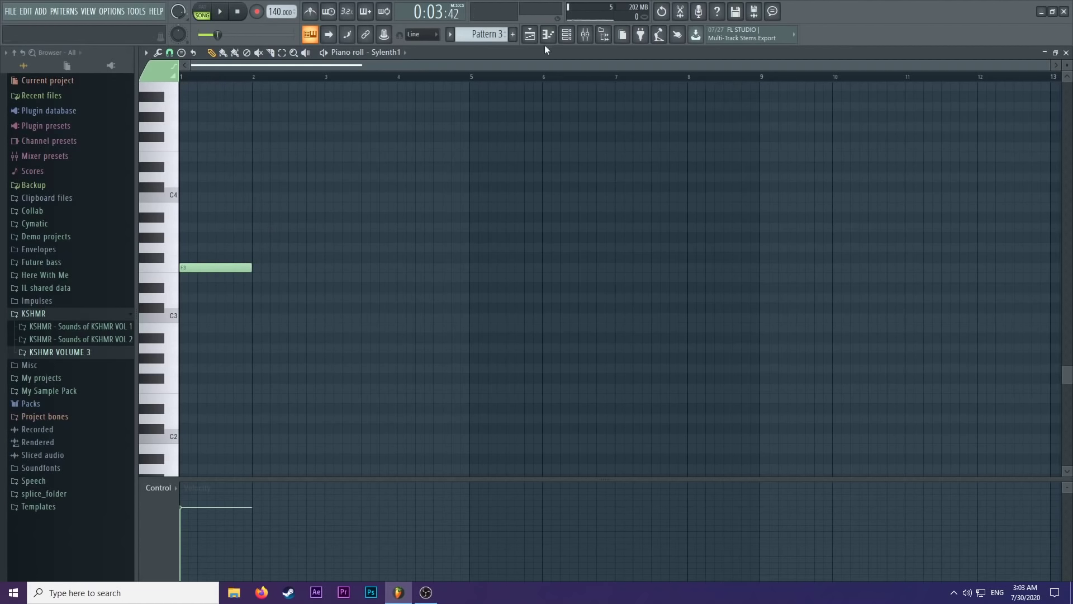
Place Pattern 3 on Track 6 at bar 3 of the playlist and play it with the drums.
{"action": "key", "text": "F5"}
{"action": "left_click", "coordinate": [375, 259]}
{"action": "key", "text": "space"}
{"action": "left_click", "coordinate": [566, 35]}
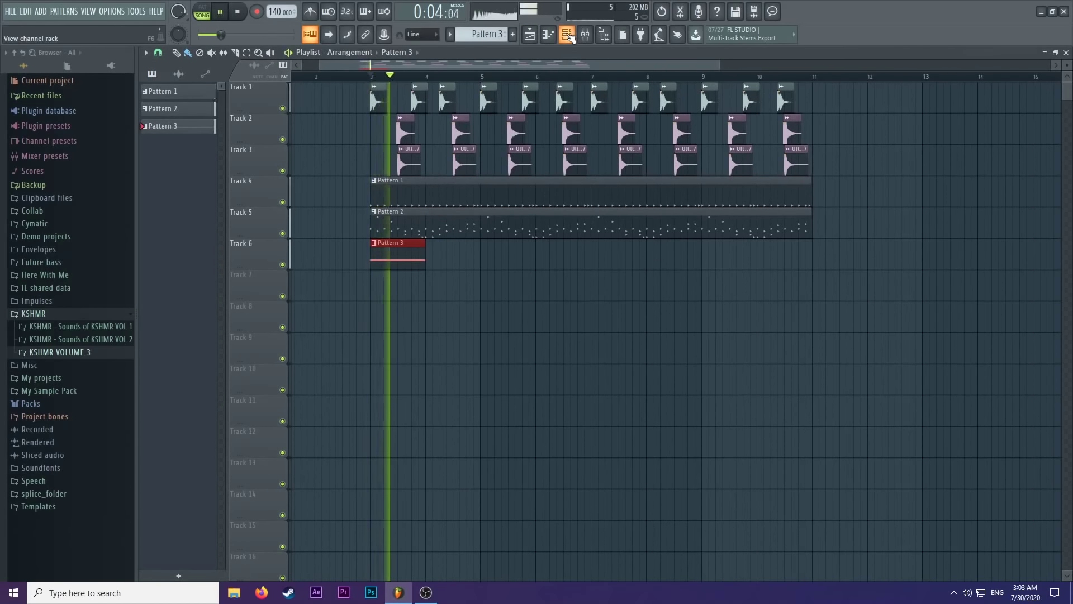
{"action": "key", "text": "space"}
Shorten the F3 note to 12 steps and add a 12-step A3 note directly after it, checking against playback.
{"action": "key", "text": "F7"}
{"action": "key", "text": "space"}
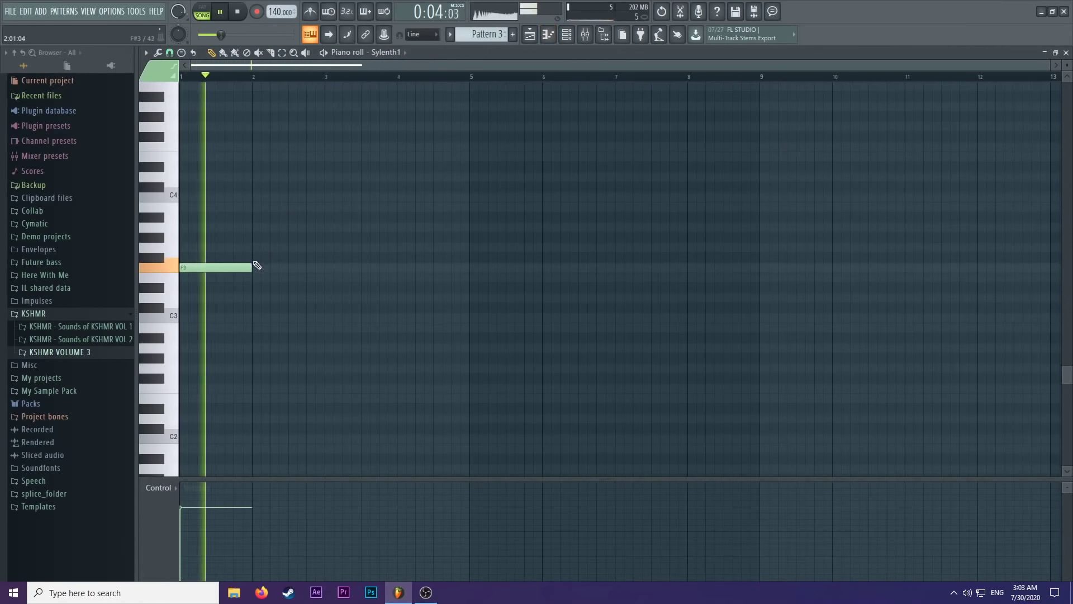
{"action": "key", "text": "space"}
{"action": "left_click_drag", "start_coordinate": [241, 249], "coordinate": [232, 217]}
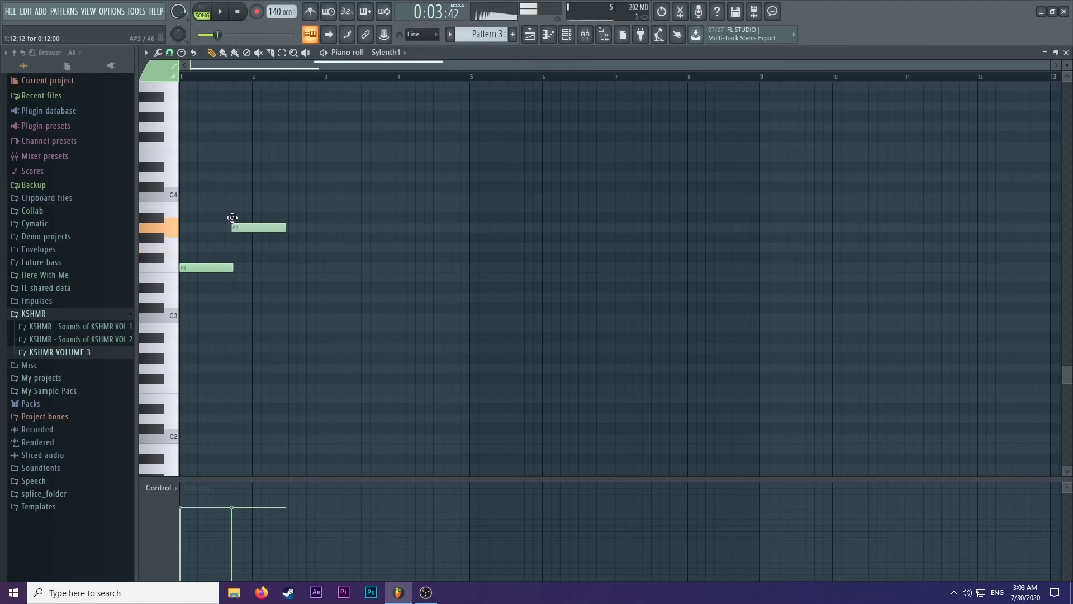
{"action": "key", "text": "space"}
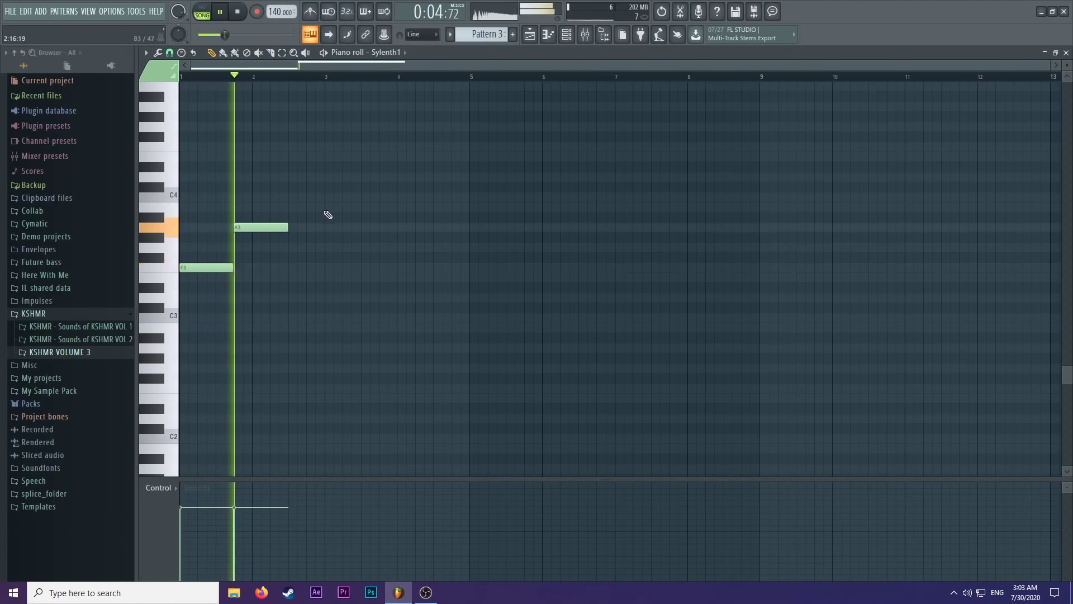
{"action": "key", "text": "space"}
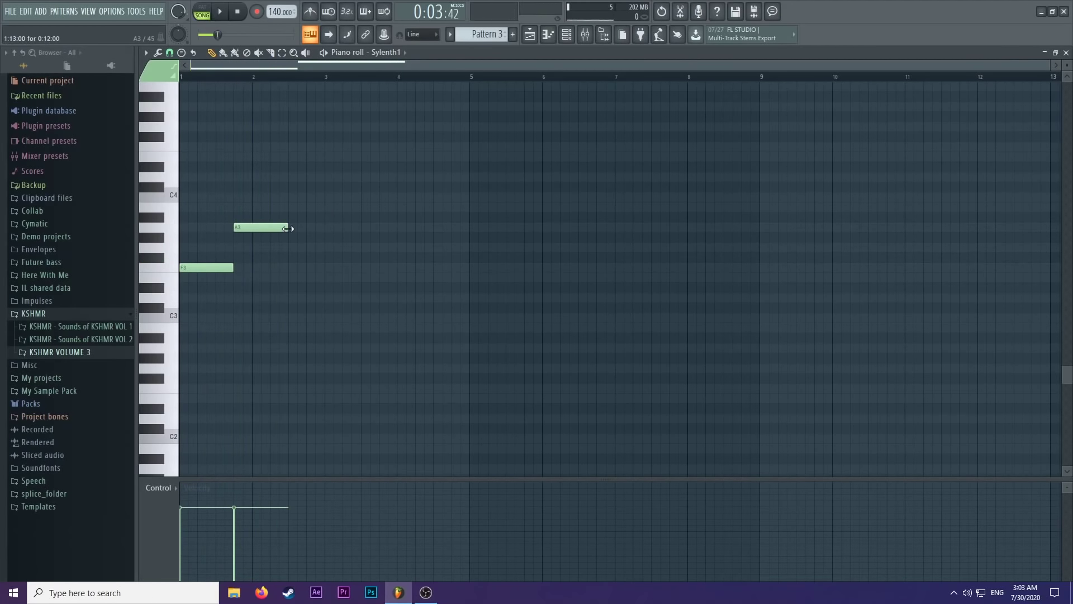
Continue the note line to bar 5 by lengthening A3 to bar 3 and adding a 12-step G3 and a longer A#3, with playback.
{"action": "left_click", "coordinate": [328, 249]}
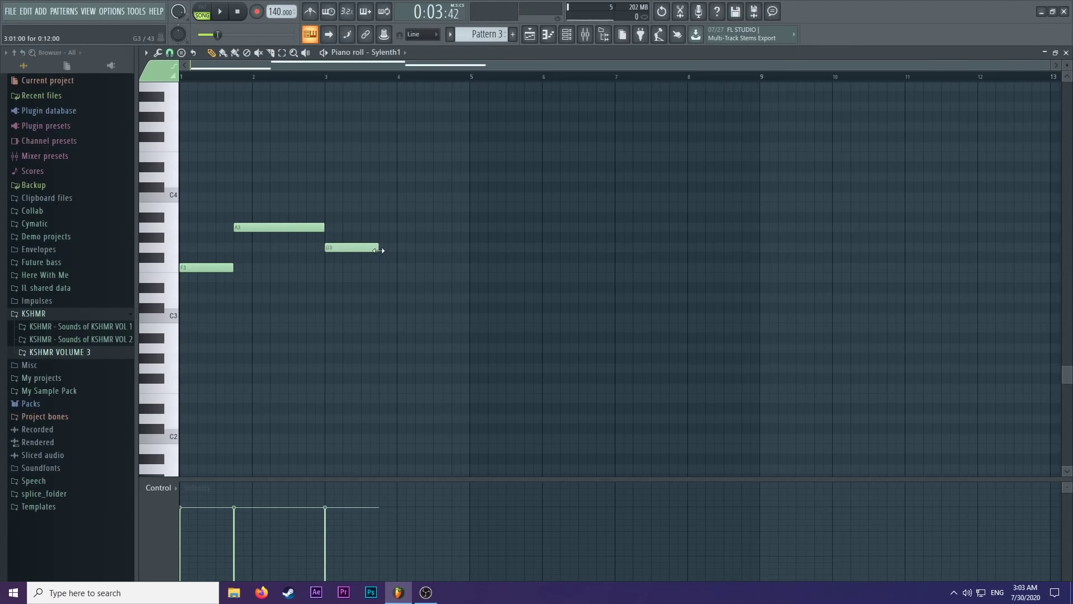
{"action": "left_click_drag", "start_coordinate": [425, 207], "coordinate": [469, 219]}
{"action": "key", "text": "space"}
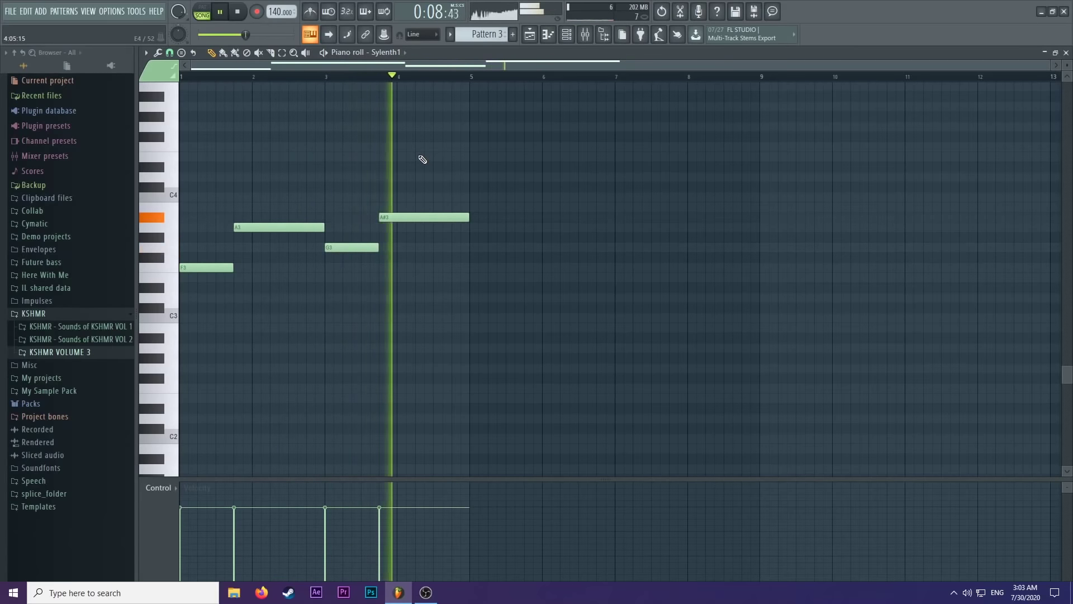
Duplicate the whole four-bar note line so the copy runs from bar 5 to bar 9.
{"action": "key", "text": "space"}
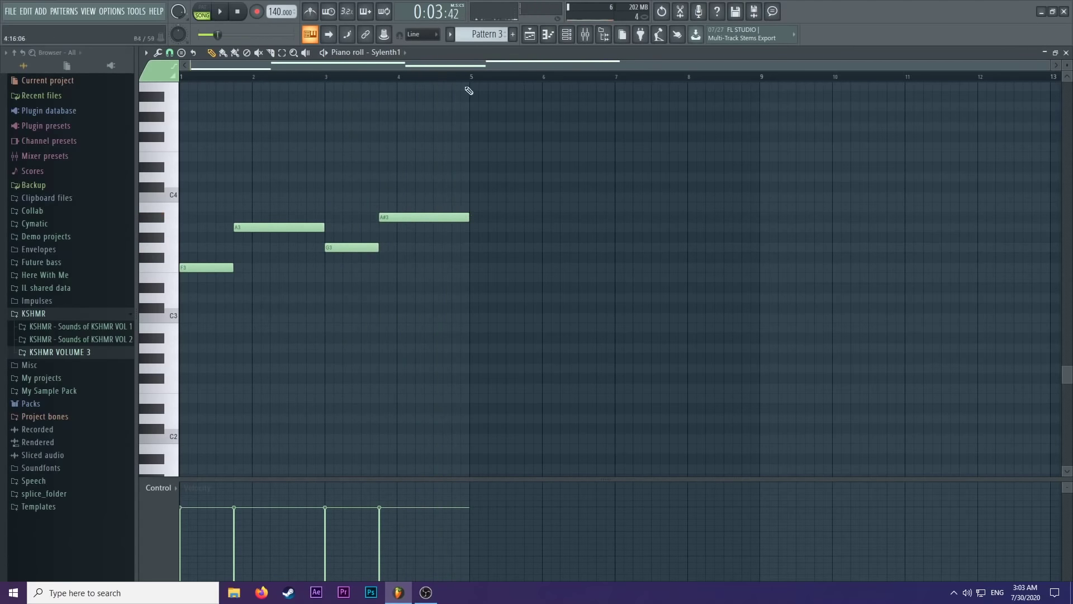
{"action": "key", "text": "ctrl+a"}
{"action": "key", "text": "ctrl+b"}
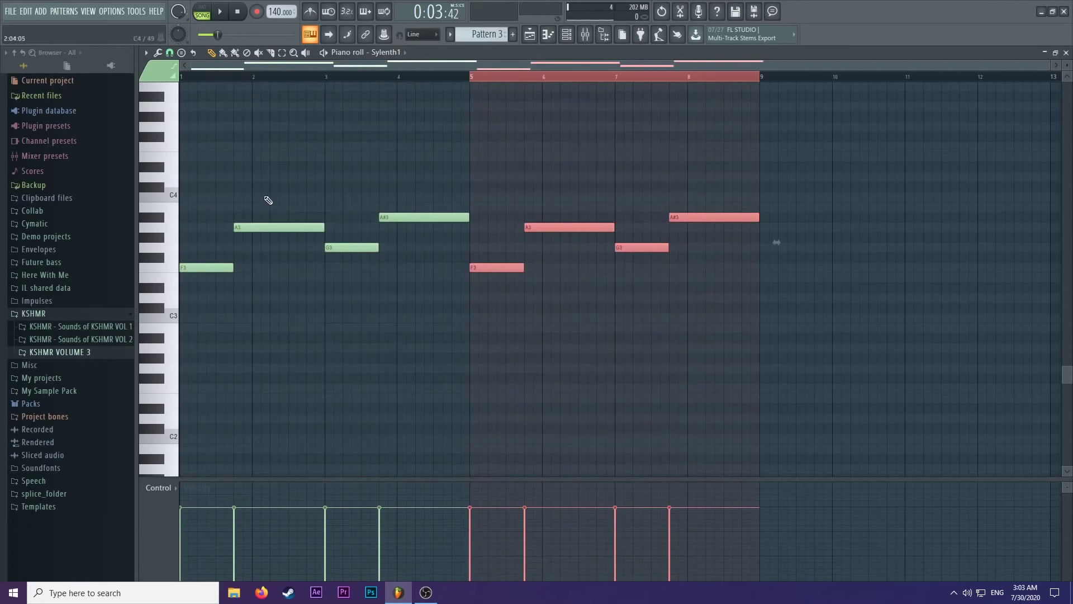
{"action": "left_click", "coordinate": [486, 88]}
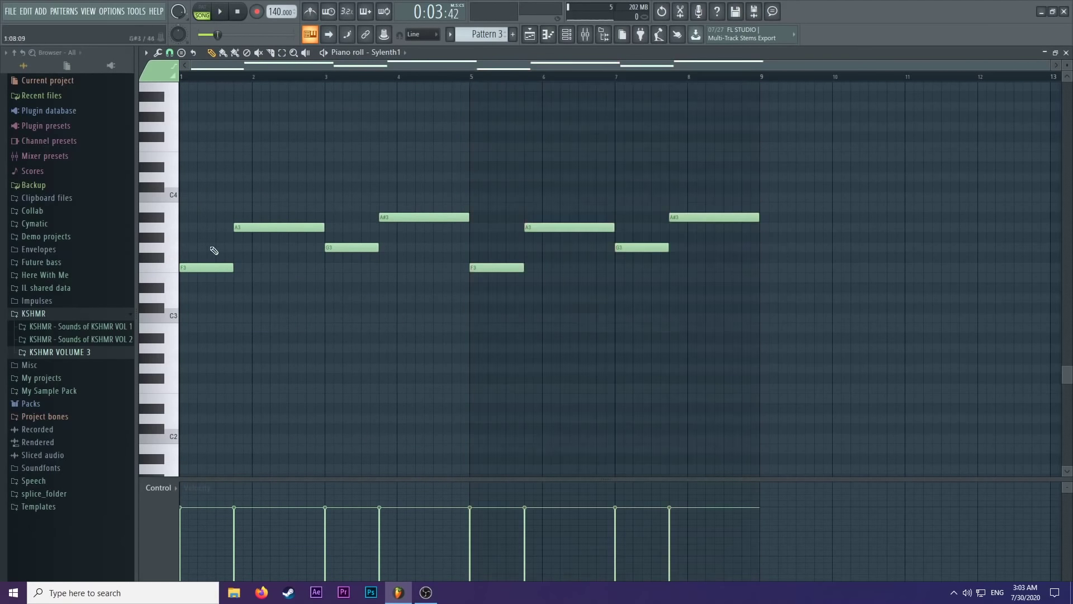
Build a chord on the opening F3 by stacking 12-step A3 and D4 notes above it, and play it.
{"action": "left_click_drag", "start_coordinate": [195, 271], "coordinate": [164, 229]}
{"action": "left_click", "coordinate": [204, 197]}
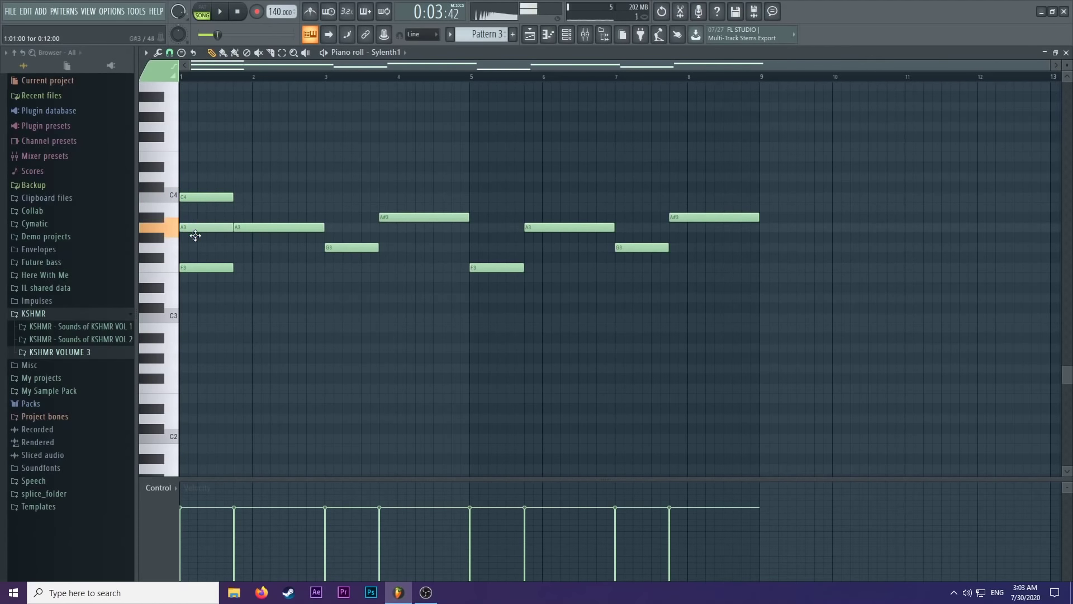
{"action": "left_click_drag", "start_coordinate": [195, 235], "coordinate": [201, 177]}
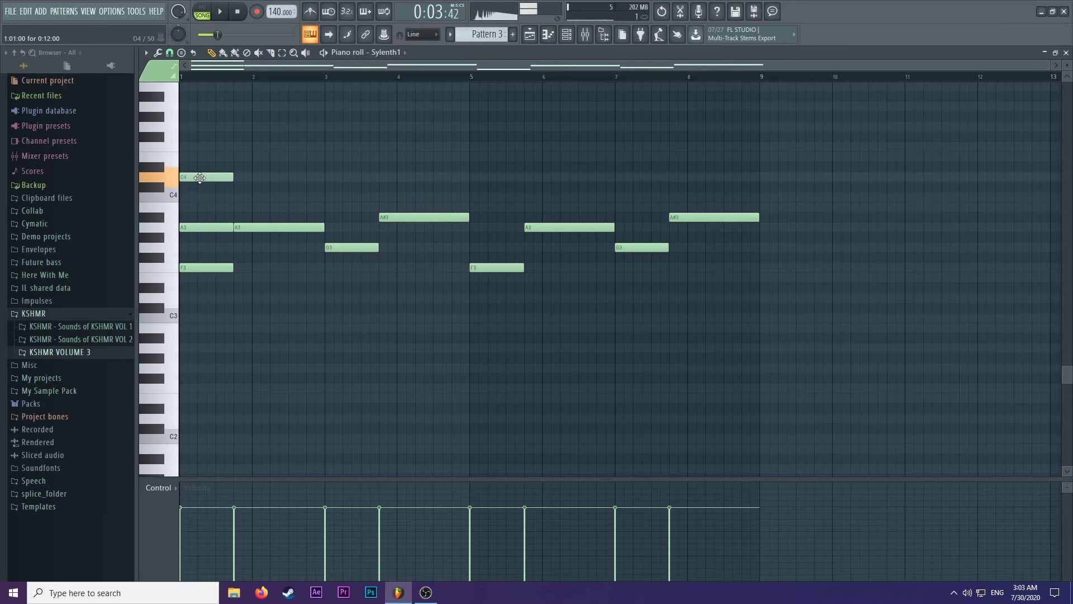
{"action": "key", "text": "space"}
{"action": "key", "text": "space"}
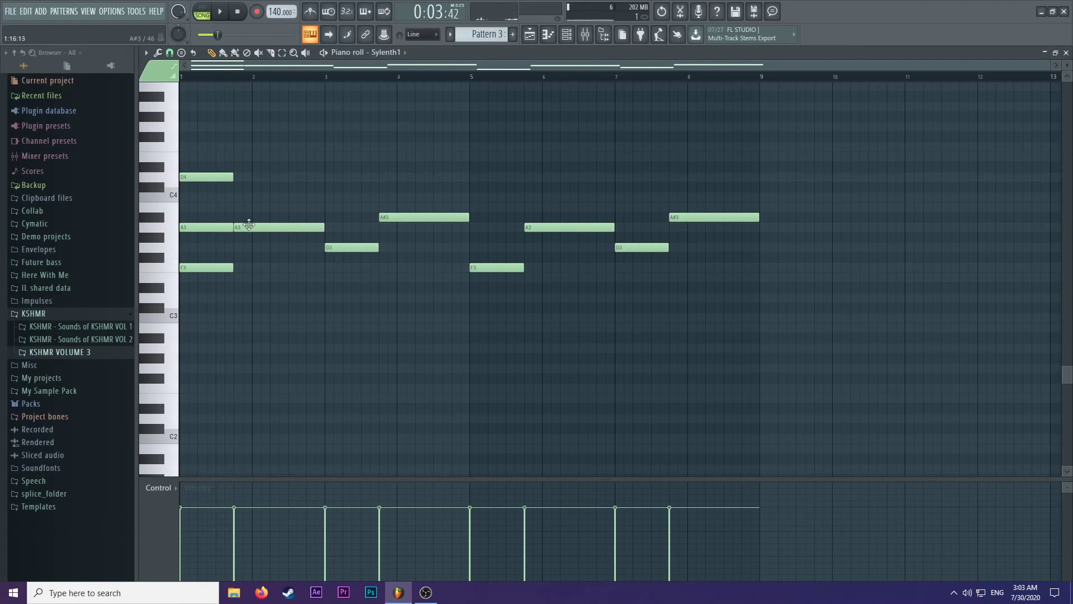
Stack C4 and E4 above the second note, A3, at its length, and raise all notes one octave with playback.
{"action": "left_click", "coordinate": [236, 196]}
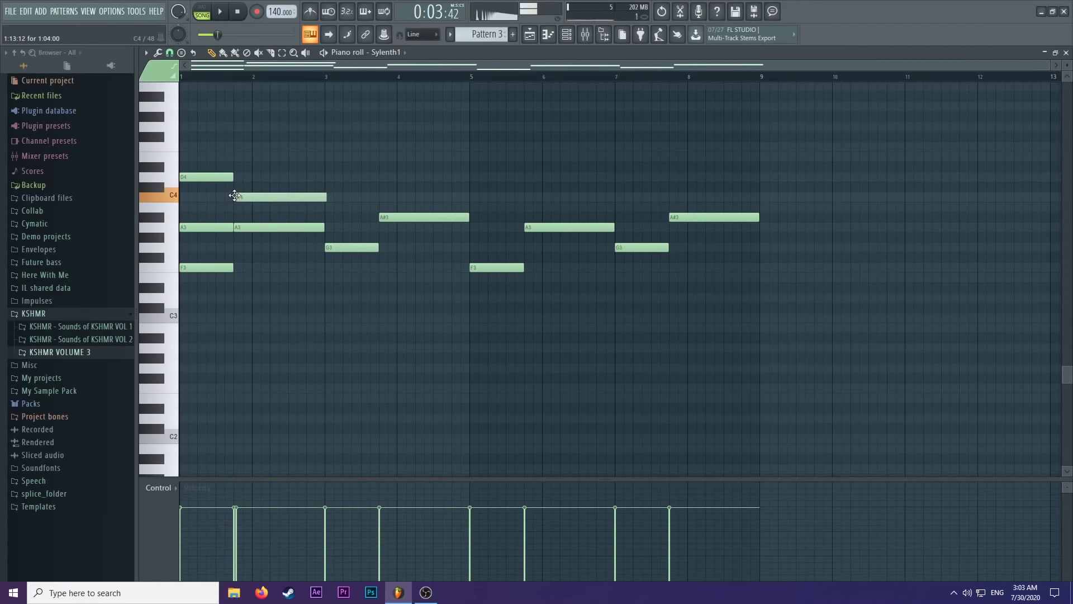
{"action": "left_click_drag", "start_coordinate": [232, 163], "coordinate": [236, 154]}
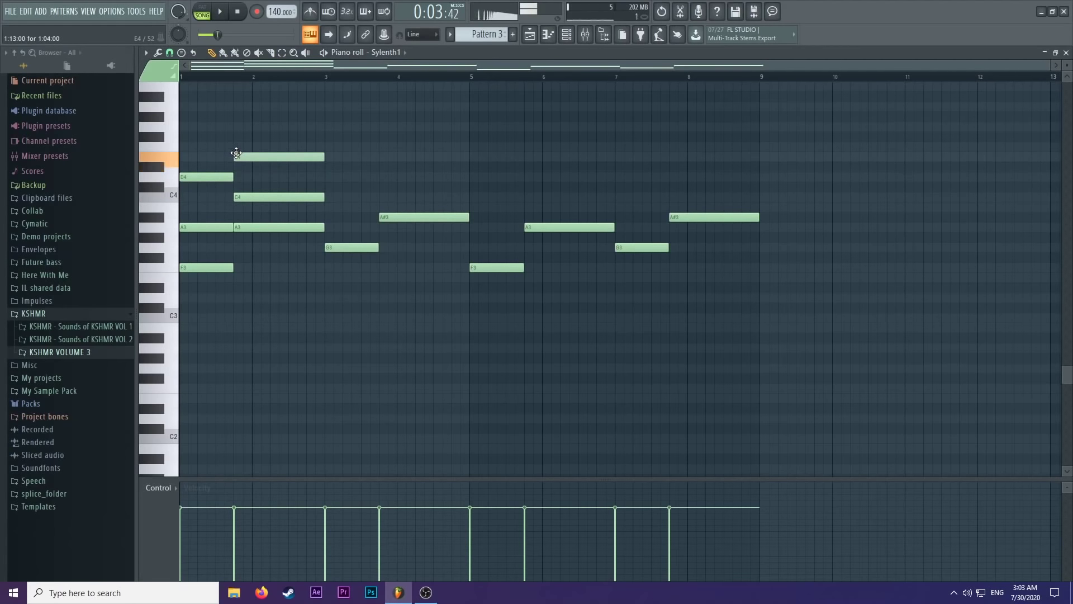
{"action": "key", "text": "ctrl+a"}
{"action": "key", "text": "ctrl+Up"}
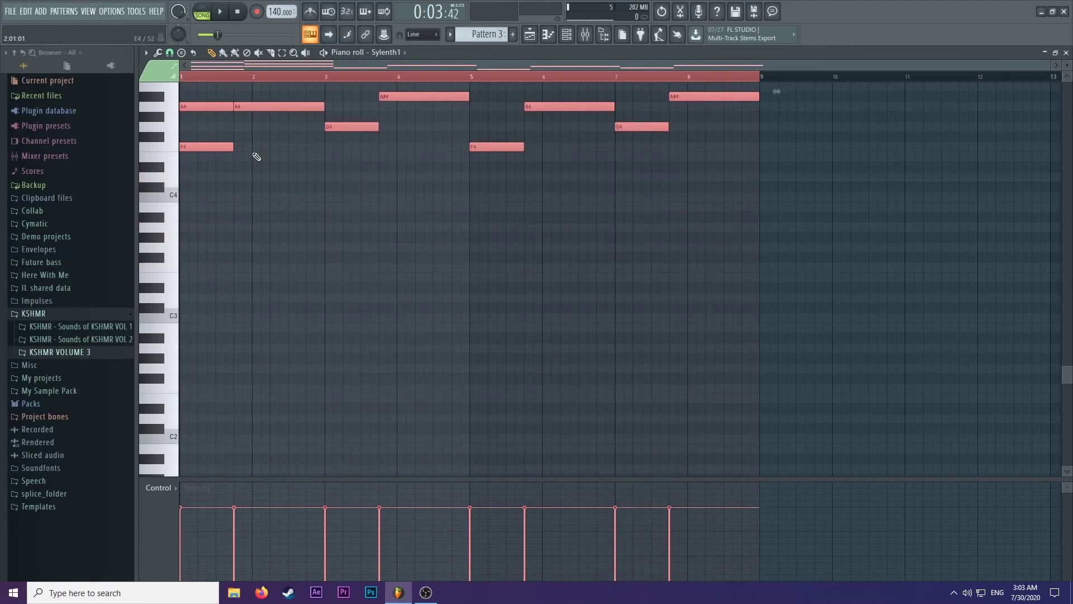
{"action": "scroll", "coordinate": [271, 158], "scroll_direction": "up", "scroll_amount": 5}
{"action": "scroll", "coordinate": [278, 162], "scroll_direction": "up", "scroll_amount": 2}
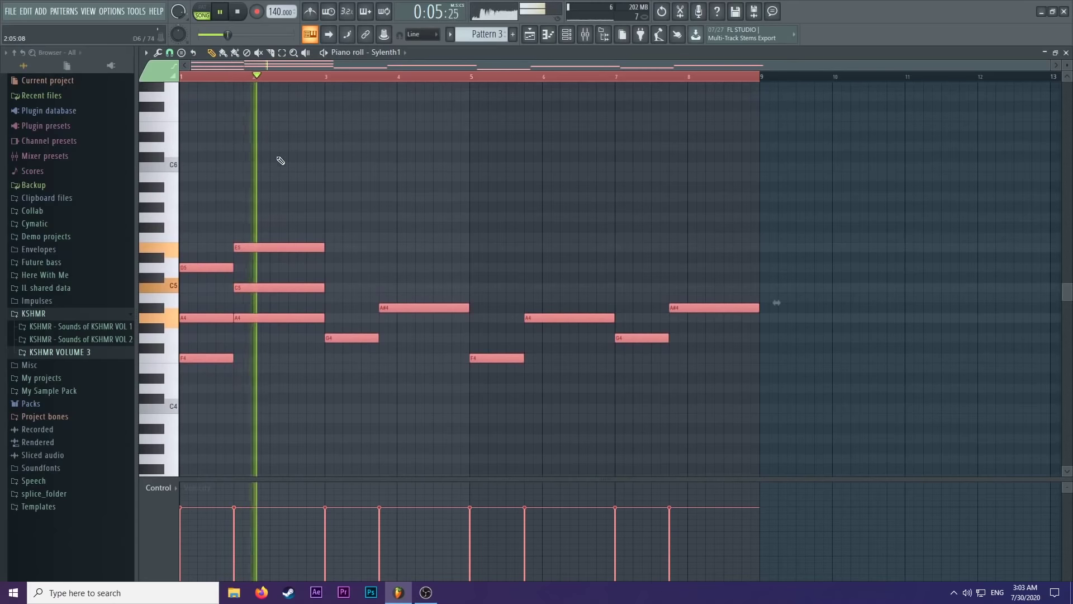
{"action": "key", "text": "space"}
Try raising the second chord's C5 to D5 and E5 to F5, and play the change.
{"action": "left_click", "coordinate": [265, 275]}
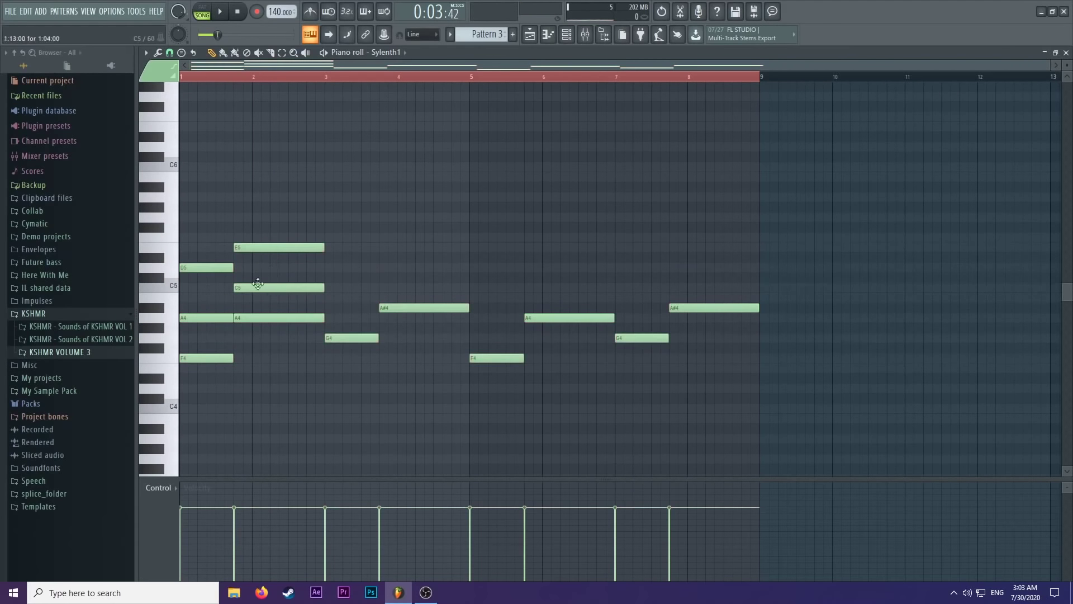
{"action": "left_click_drag", "start_coordinate": [256, 285], "coordinate": [261, 239]}
{"action": "key", "text": "space"}
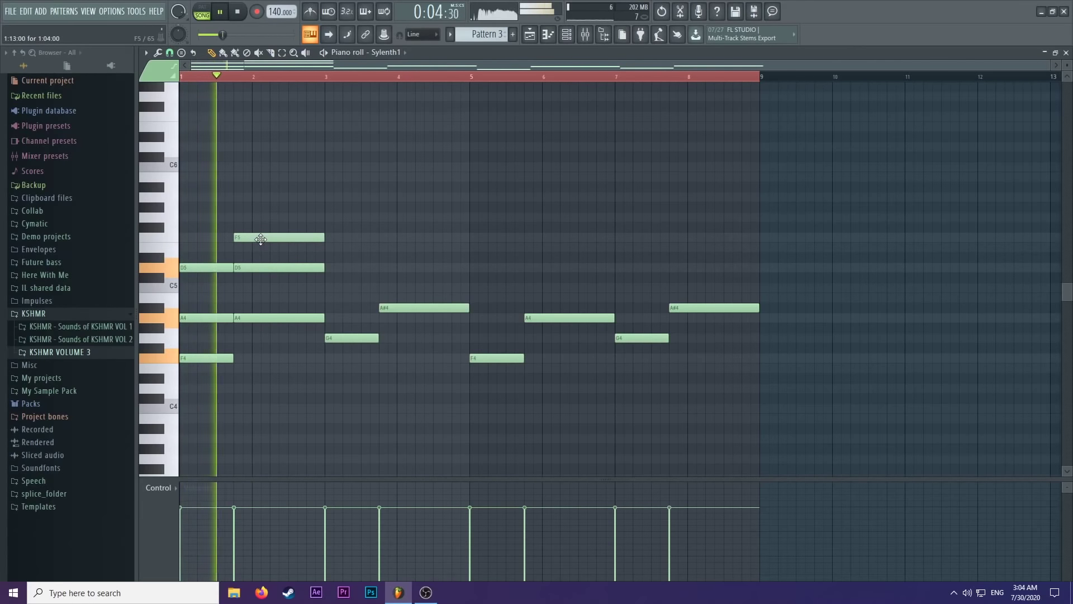
{"action": "key", "text": "space"}
Delete the second chord's F5 and lower the D5 in both the first and second chords to C5, with playback.
{"action": "right_click", "coordinate": [260, 238]}
{"action": "left_click_drag", "start_coordinate": [259, 269], "coordinate": [260, 289]}
{"action": "key", "text": "space"}
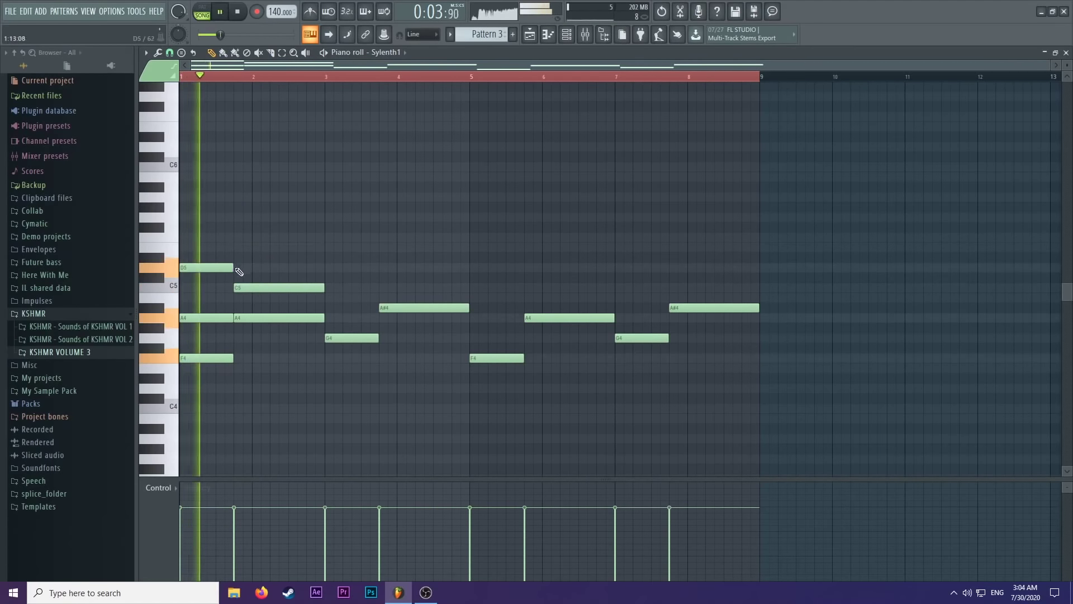
{"action": "left_click_drag", "start_coordinate": [212, 268], "coordinate": [211, 291]}
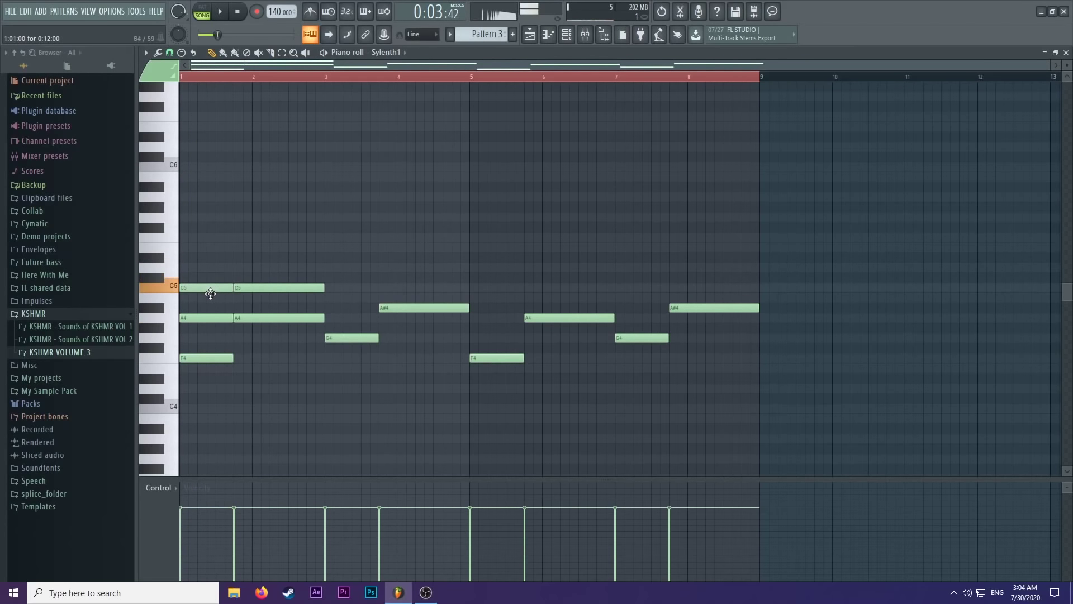
{"action": "key", "text": "space"}
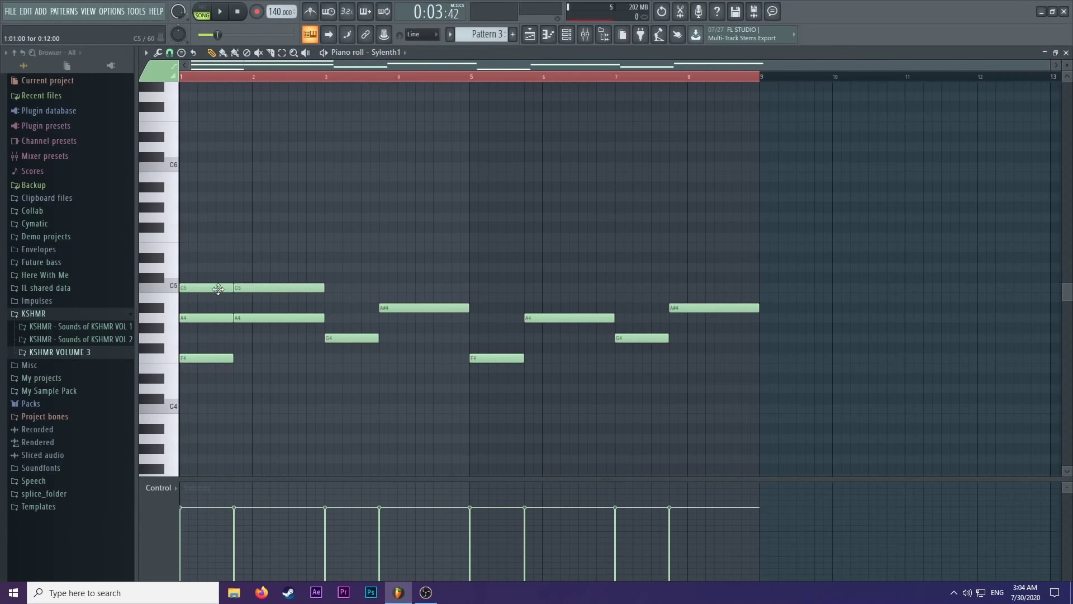
Try an F4 note beneath the second chord's A4 and C5, and delete it again.
{"action": "left_click", "coordinate": [239, 359]}
{"action": "right_click", "coordinate": [243, 358]}
{"action": "left_click", "coordinate": [253, 318]}
{"action": "left_click", "coordinate": [248, 357]}
{"action": "left_click", "coordinate": [210, 356]}
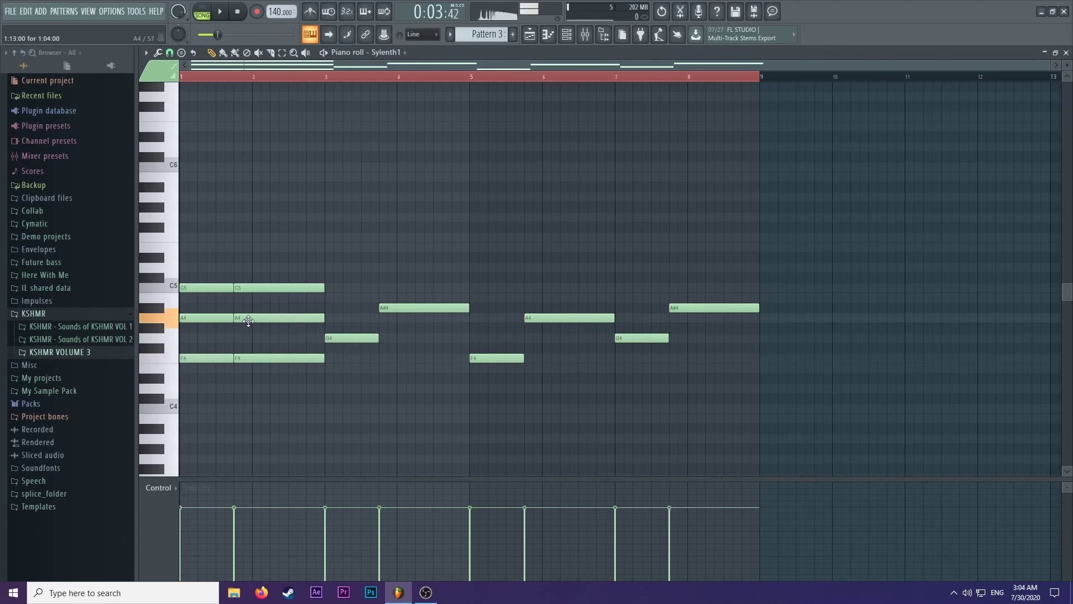
{"action": "right_click", "coordinate": [252, 358]}
{"action": "key", "text": "space"}
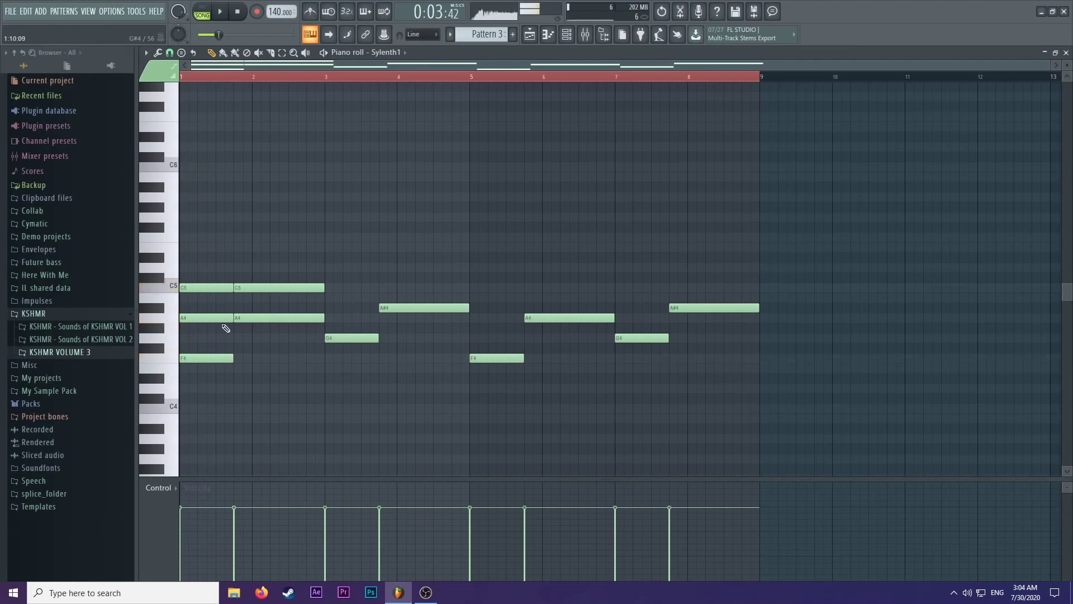
Re-enter the first chord's C5 and try an F5 above it with playback, deleting the F5 again.
{"action": "right_click", "coordinate": [204, 289]}
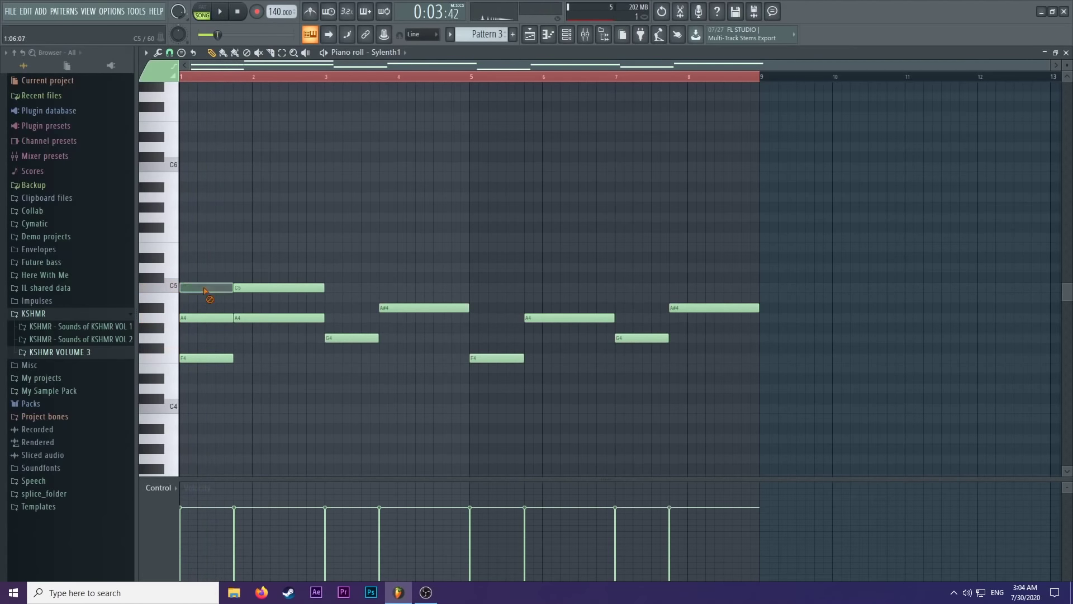
{"action": "mouse_move", "coordinate": [194, 325]}
{"action": "left_mouse_down"}
{"action": "mouse_move", "coordinate": [194, 337]}
{"action": "mouse_move", "coordinate": [194, 316]}
{"action": "left_mouse_up"}
{"action": "left_click", "coordinate": [190, 318]}
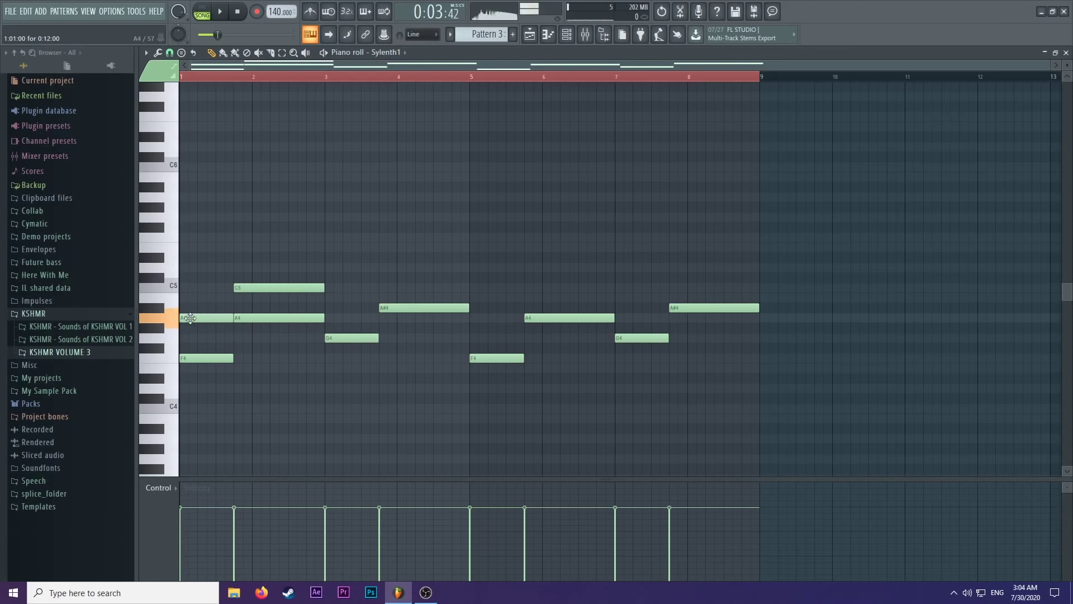
{"action": "left_click", "coordinate": [189, 287]}
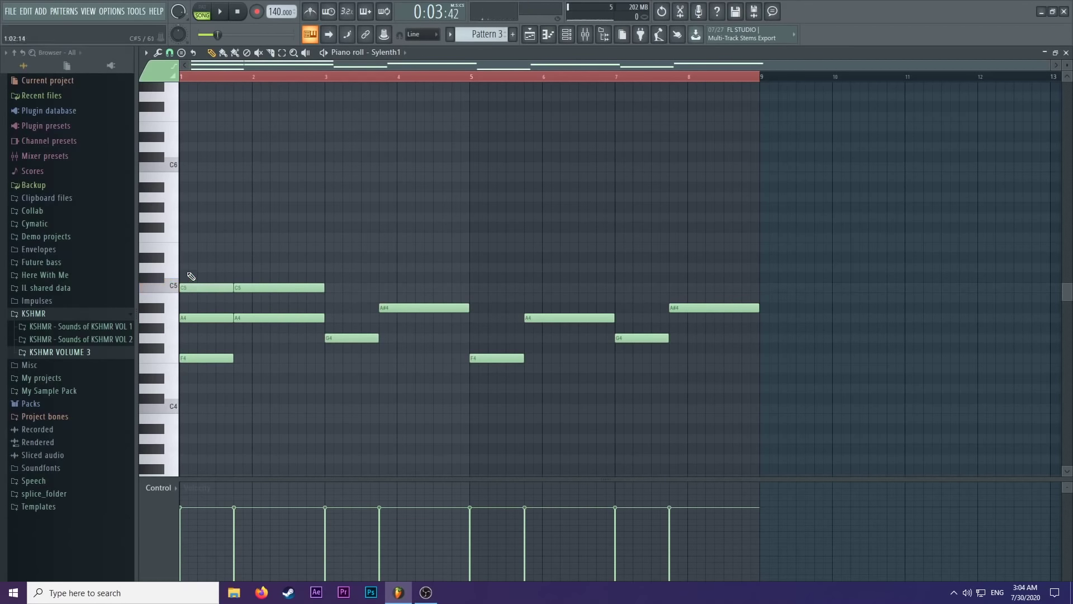
{"action": "left_click_drag", "start_coordinate": [188, 259], "coordinate": [158, 237]}
{"action": "key", "text": "space"}
{"action": "key", "text": "space"}
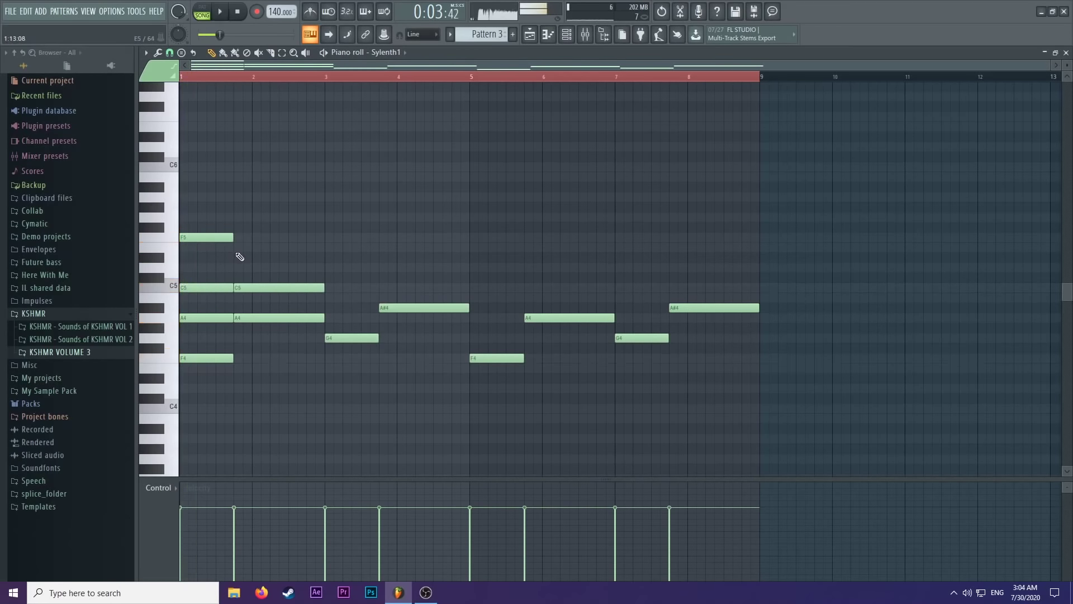
{"action": "right_click", "coordinate": [211, 236]}
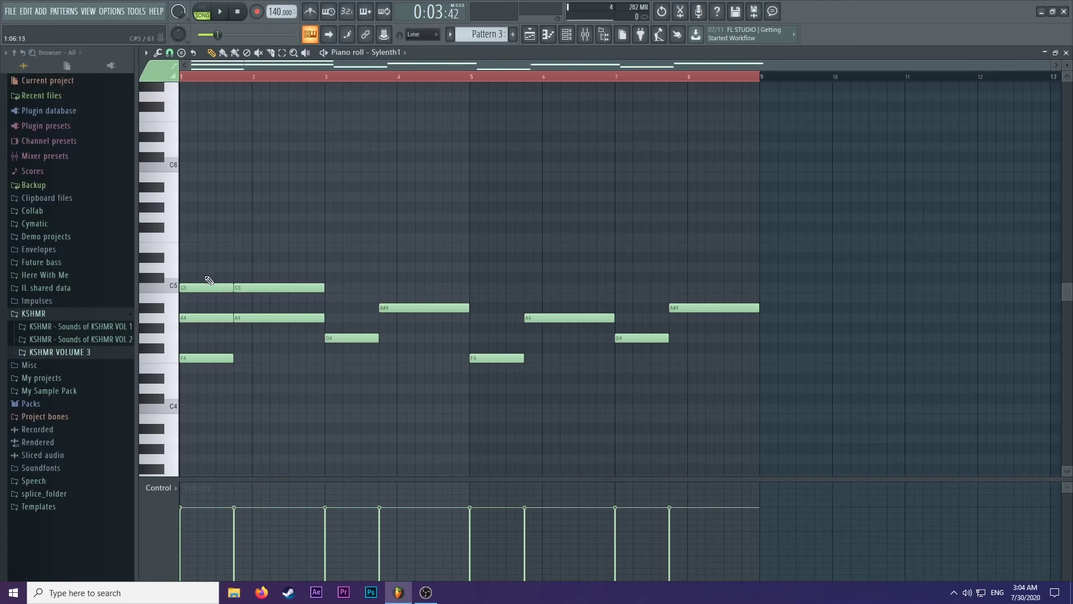
Raise the first chord's top note from C5 to D5 and play the first chord.
{"action": "left_click_drag", "start_coordinate": [199, 292], "coordinate": [198, 271]}
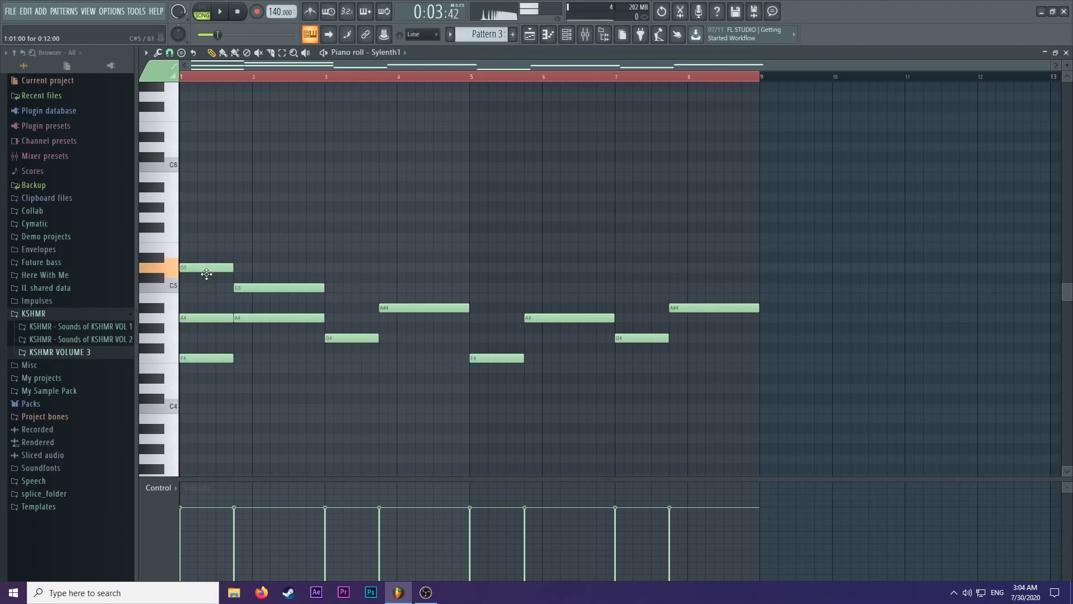
{"action": "key", "text": "space"}
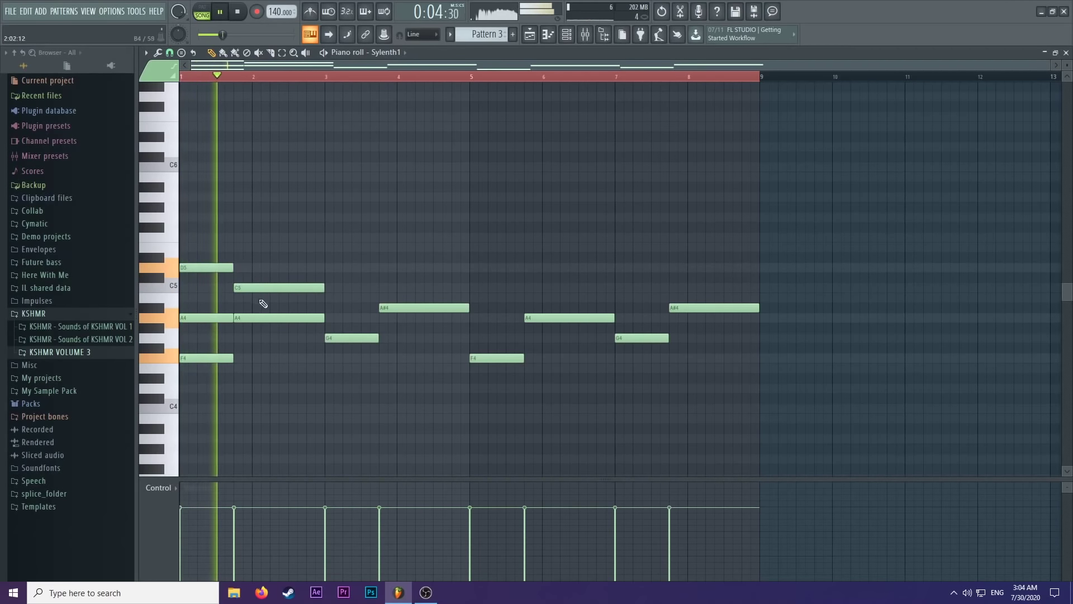
{"action": "key", "text": "space"}
Add an F5 note on top of the second chord, matching its length to bar 3, and play the result.
{"action": "left_click", "coordinate": [232, 249]}
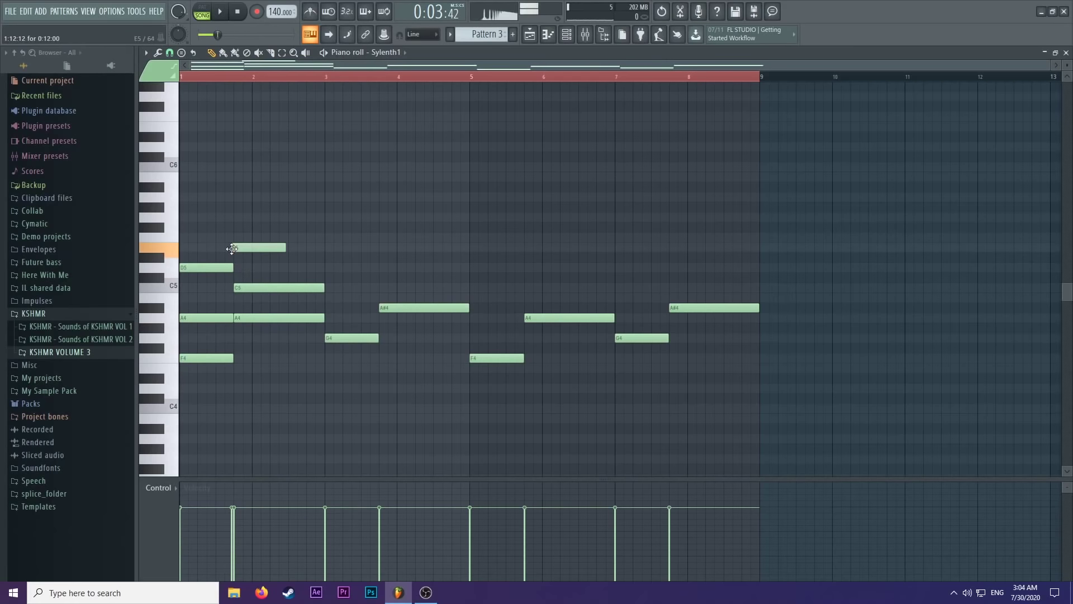
{"action": "right_click", "coordinate": [233, 248]}
{"action": "left_click", "coordinate": [249, 289]}
{"action": "left_click_drag", "start_coordinate": [246, 247], "coordinate": [249, 232]}
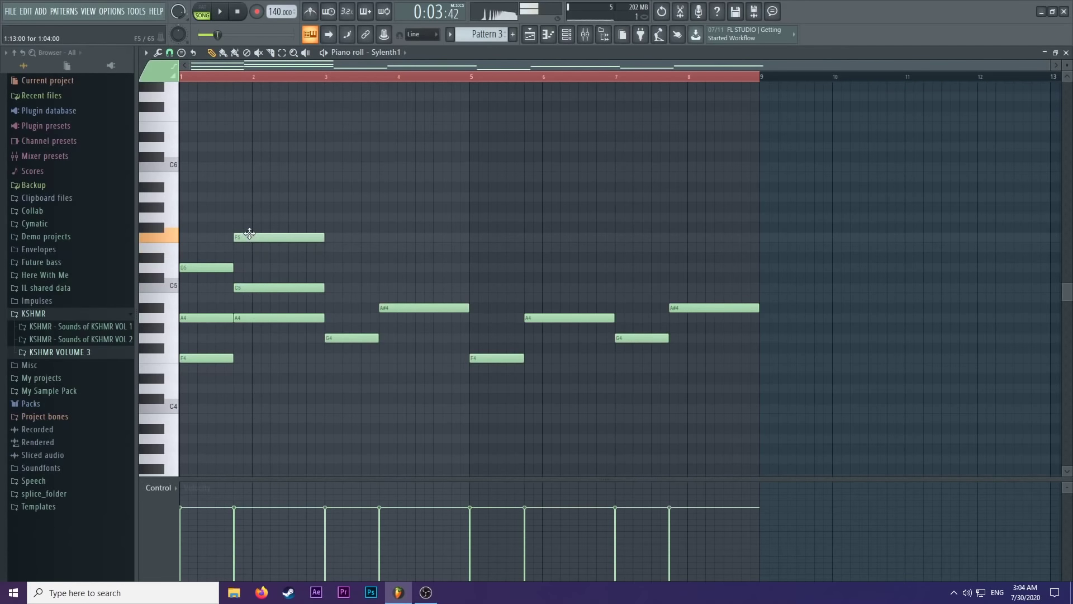
{"action": "key", "text": "space"}
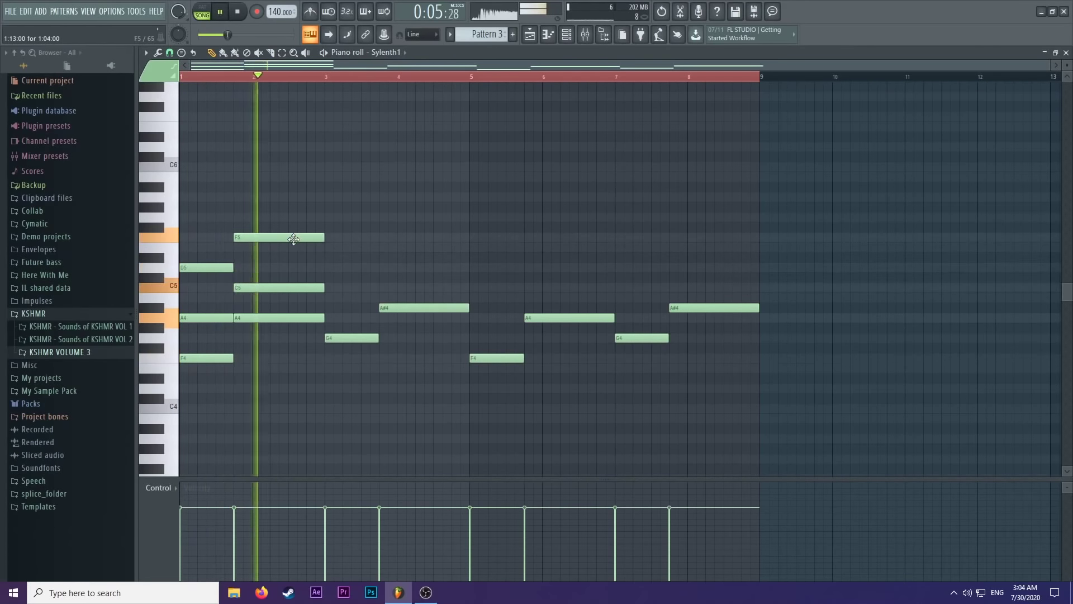
{"action": "key", "text": "space"}
Stack 12-step C5 and E5 notes above the G4 at bar 3 and play the third chord.
{"action": "left_click", "coordinate": [340, 339]}
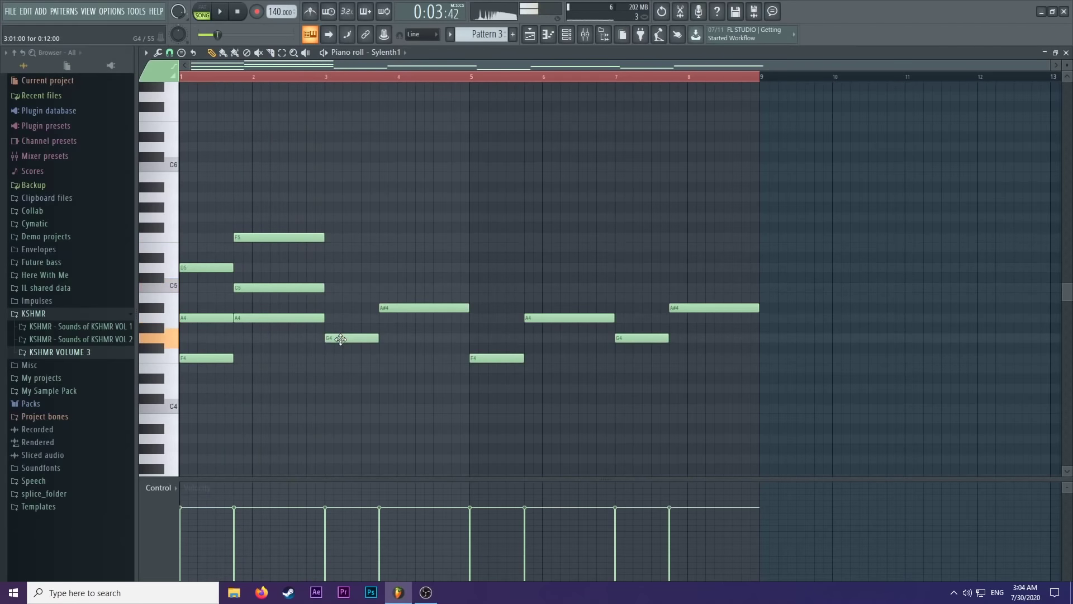
{"action": "left_click_drag", "start_coordinate": [334, 298], "coordinate": [324, 249]}
{"action": "key", "text": "space"}
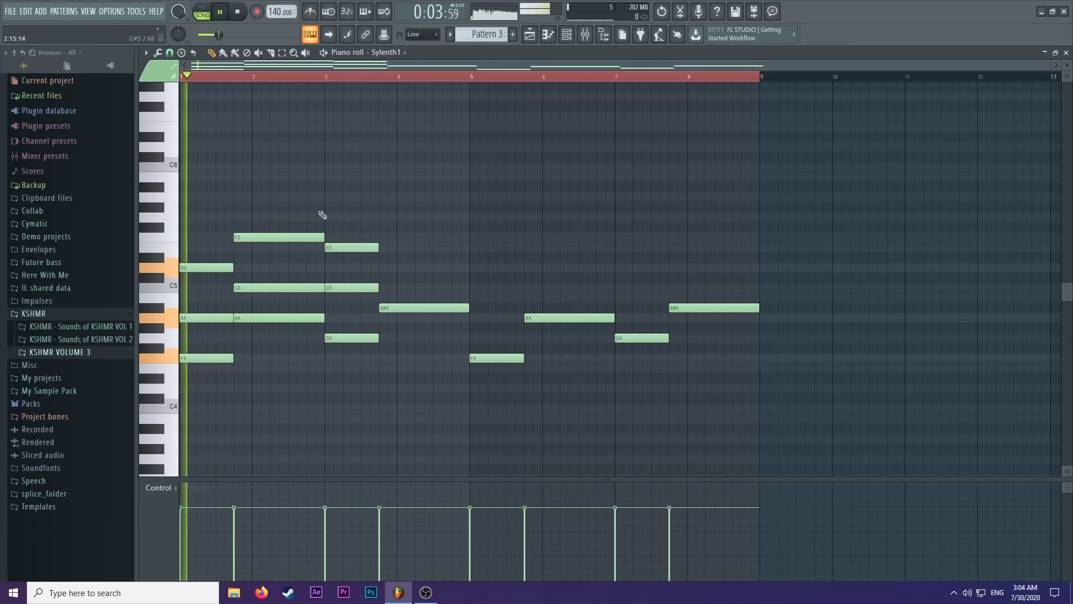
{"action": "left_click", "coordinate": [292, 78]}
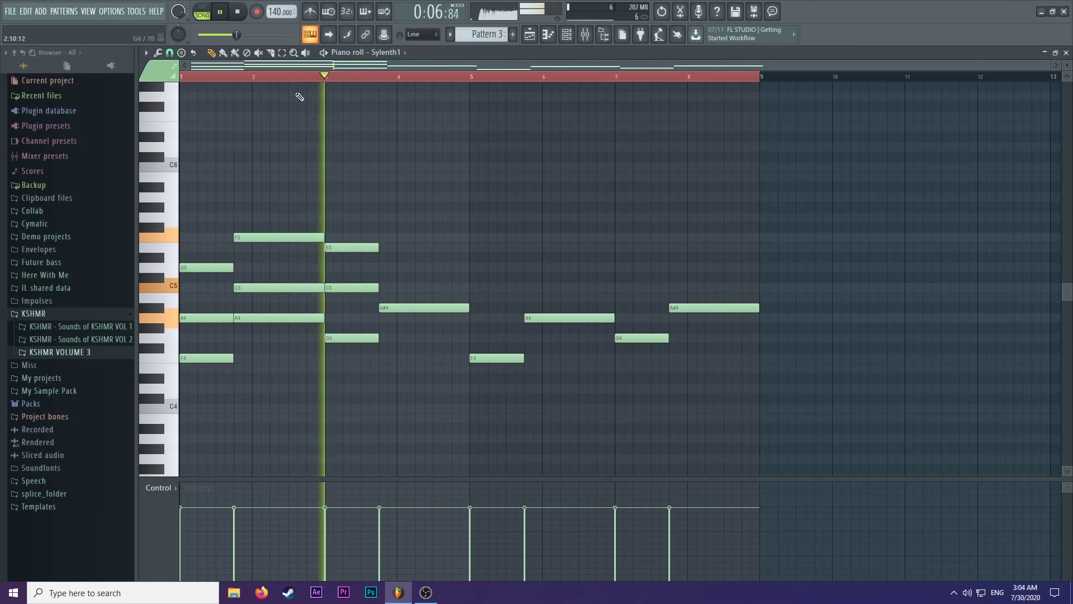
{"action": "key", "text": "space"}
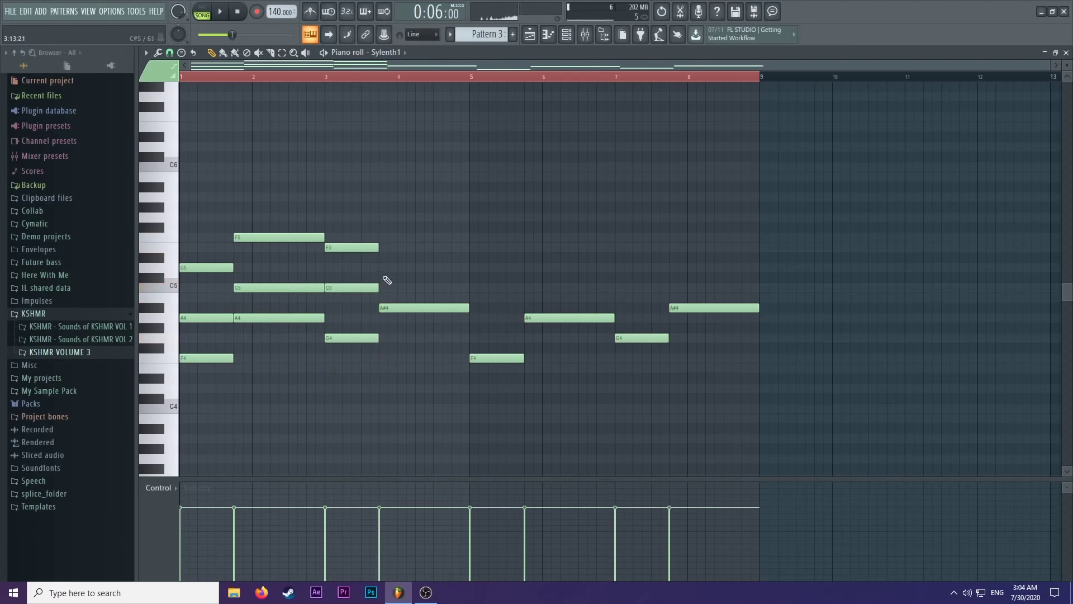
Stack D5 and F5 above the A#4 before bar 5, matching its length, and play the fourth chord.
{"action": "left_click", "coordinate": [384, 267]}
{"action": "left_click", "coordinate": [380, 235]}
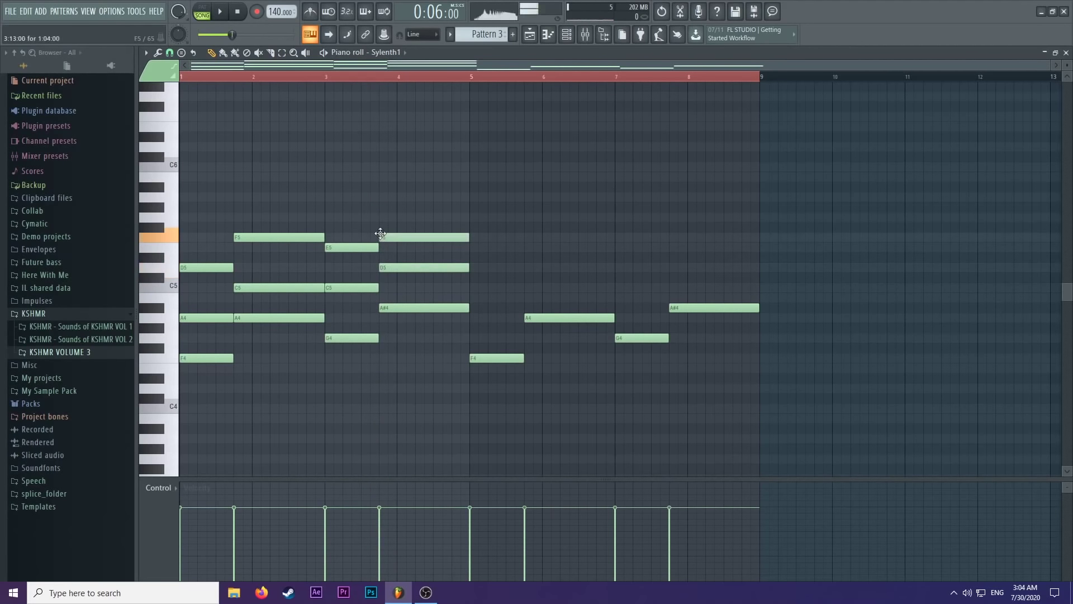
{"action": "key", "text": "space"}
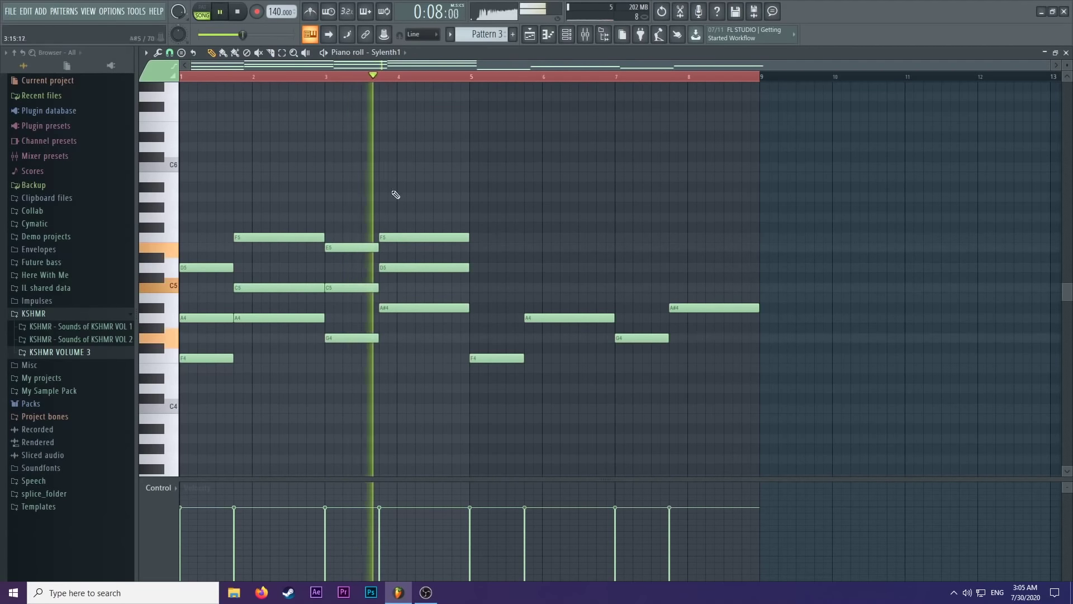
{"action": "key", "text": "space"}
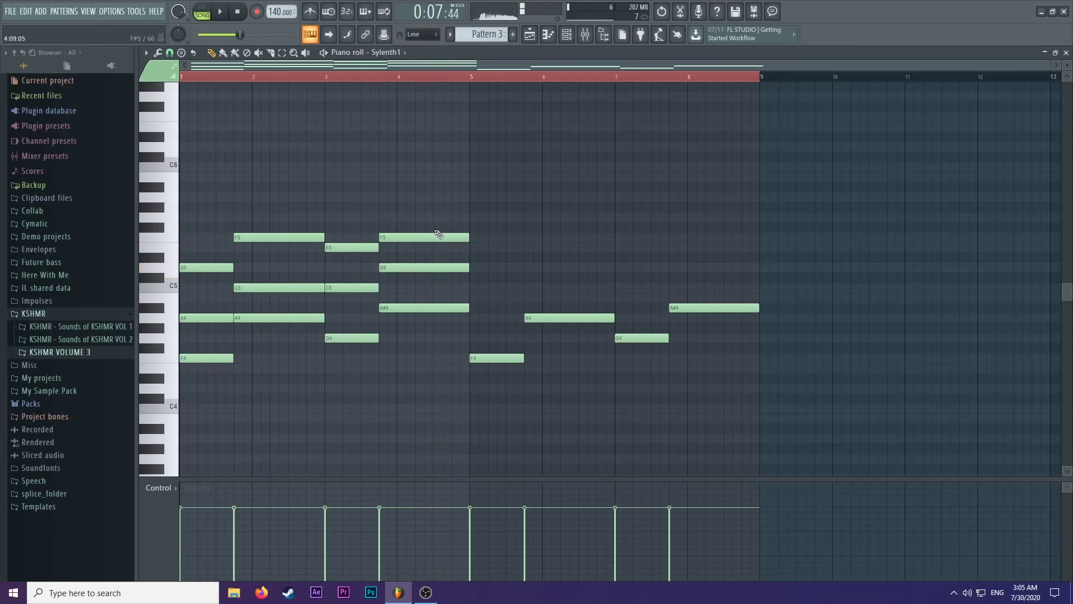
Replace the single notes from bar 5 onward with a duplicate of the four-bar chord progression, and play it.
{"action": "scroll", "coordinate": [481, 256], "scroll_direction": "up", "scroll_amount": 1}
{"action": "right_click", "coordinate": [559, 317]}
{"action": "right_click", "coordinate": [498, 357]}
{"action": "right_click", "coordinate": [698, 307]}
{"action": "right_click", "coordinate": [667, 337]}
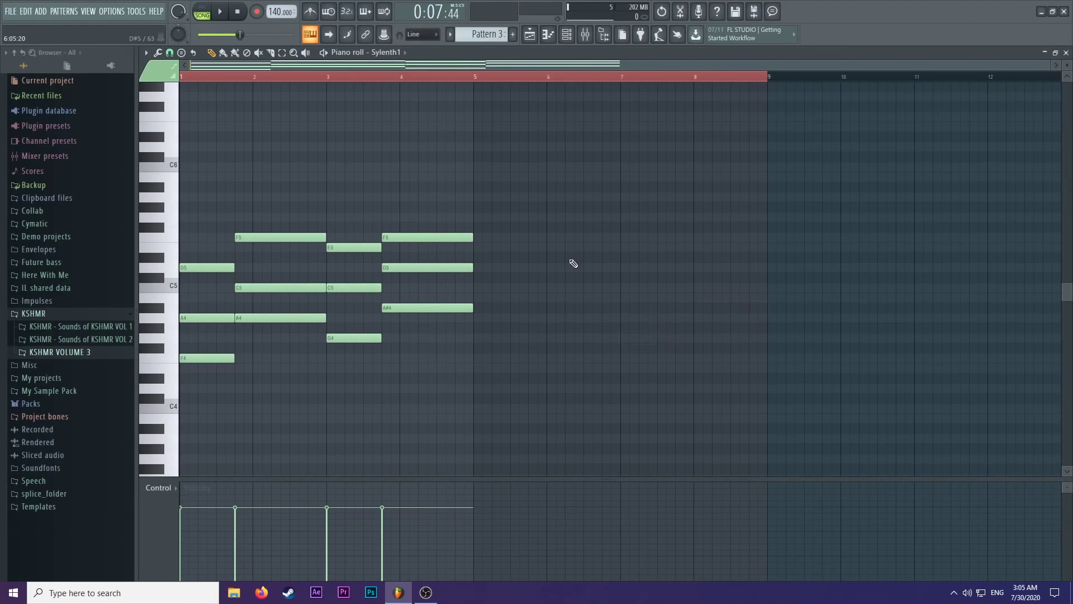
{"action": "key", "text": "ctrl+a"}
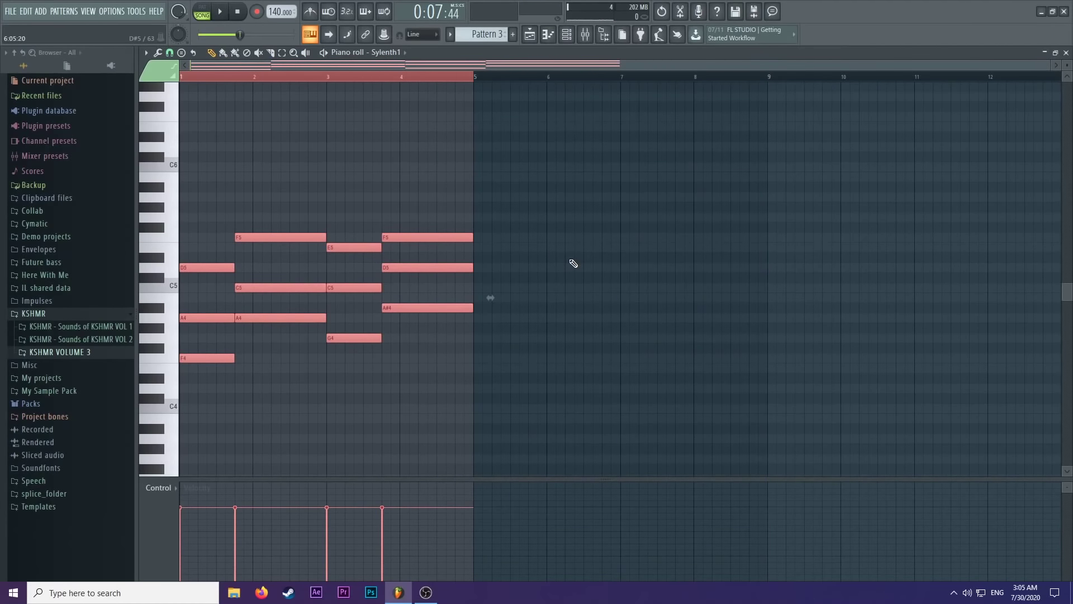
{"action": "key", "text": "ctrl+b"}
{"action": "left_click", "coordinate": [479, 77]}
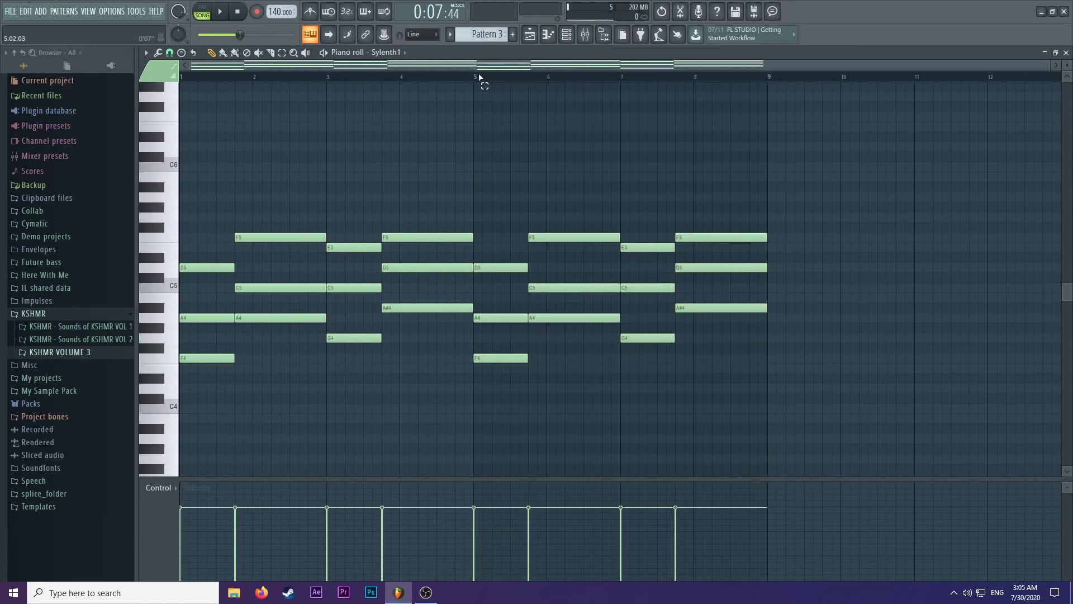
{"action": "key", "text": "space"}
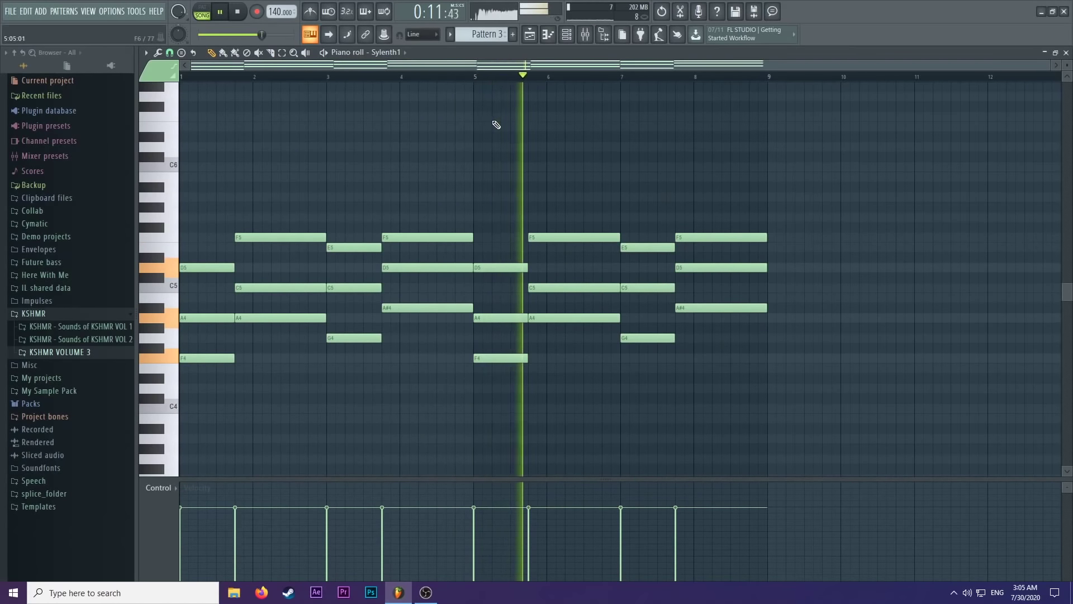
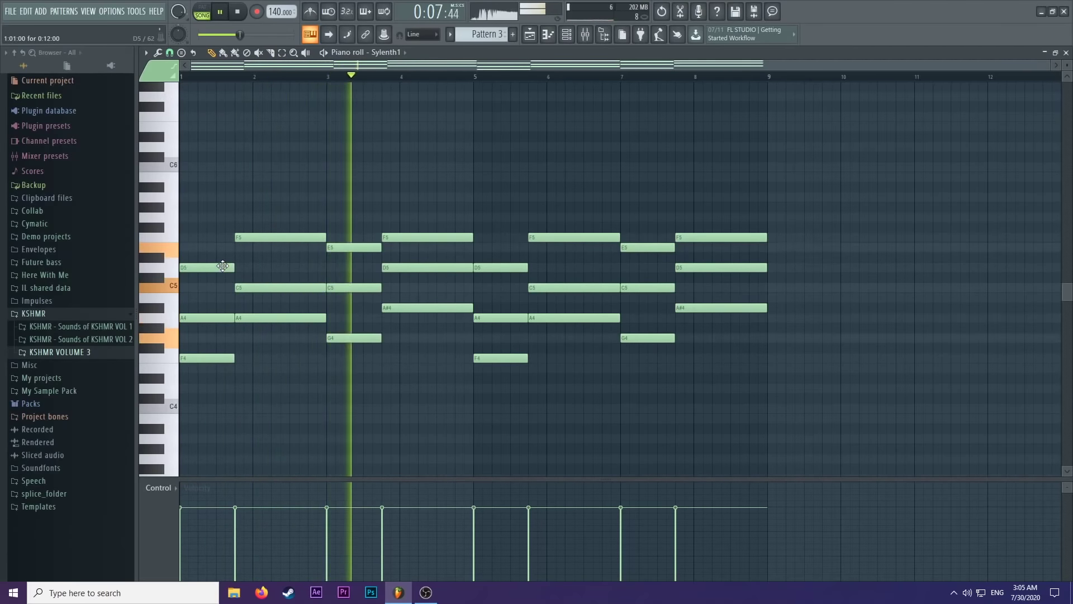
Try an E5 note above the D5 of the first chord and play it.
{"action": "key", "text": "space"}
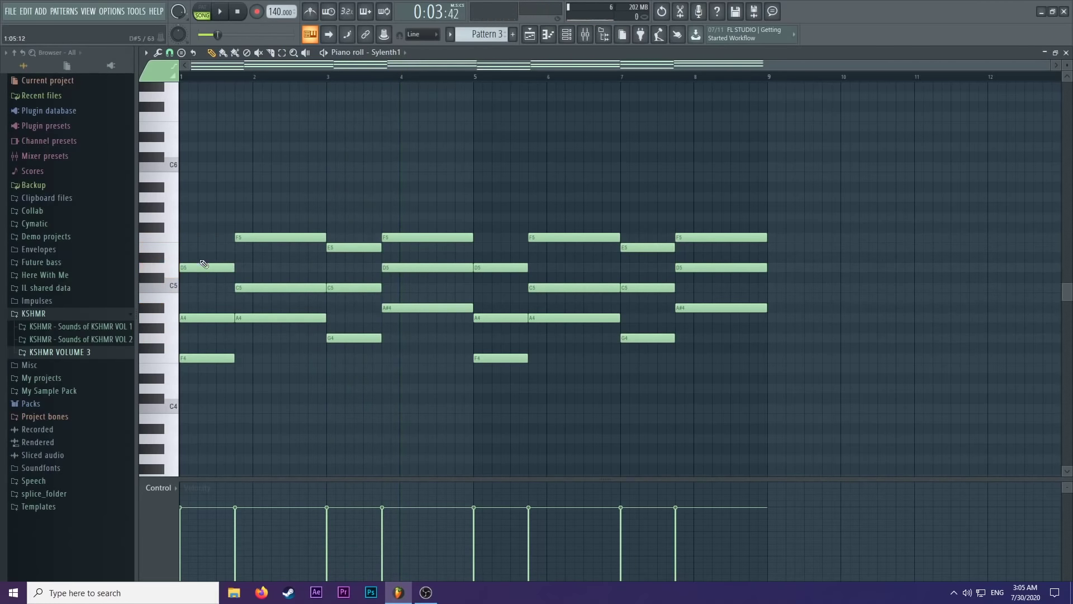
{"action": "mouse_move", "coordinate": [202, 264]}
{"action": "left_mouse_down", "text": "shift"}
{"action": "mouse_move", "coordinate": [165, 233]}
{"action": "mouse_move", "coordinate": [146, 246]}
{"action": "mouse_move", "coordinate": [208, 244]}
{"action": "left_mouse_up", "text": "shift"}
{"action": "key", "text": "space"}
{"action": "key", "text": "space"}
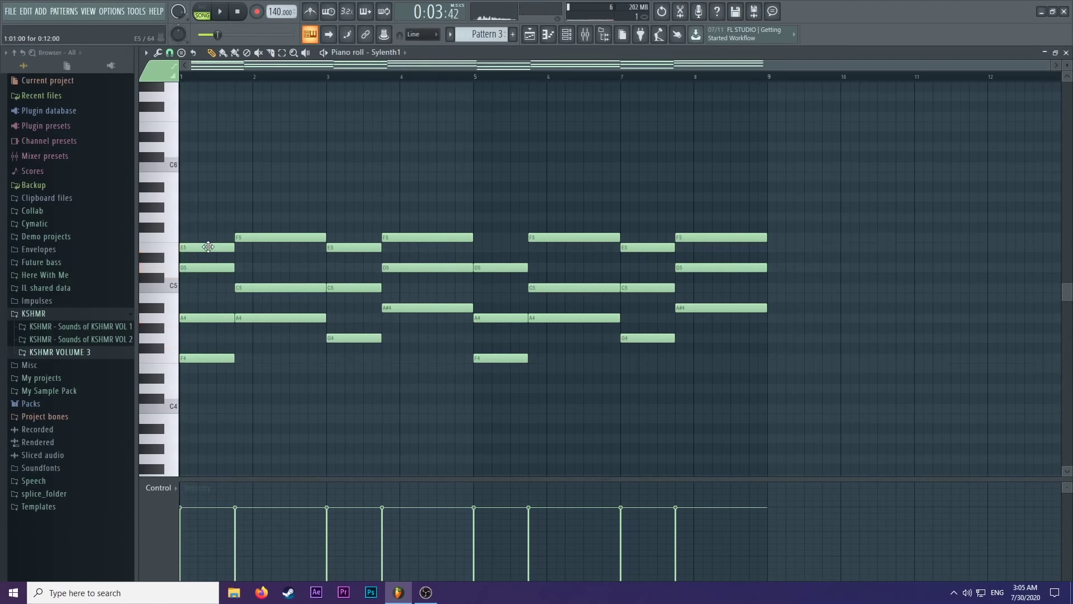
Lower the first chord's D5 by one octave to D4, and transpose the whole progression up one octave and play it.
{"action": "key", "text": "ctrl+Down"}
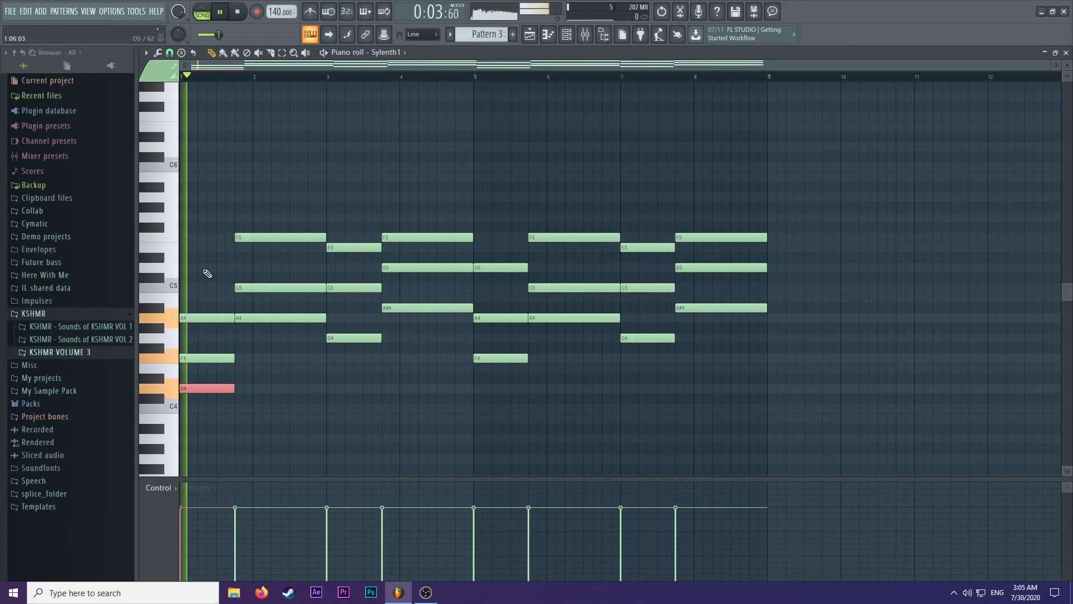
{"action": "key", "text": "ctrl+a"}
{"action": "key", "text": "ctrl+Up"}
{"action": "key", "text": "space"}
{"action": "scroll", "coordinate": [214, 288], "scroll_direction": "up", "scroll_amount": 4}
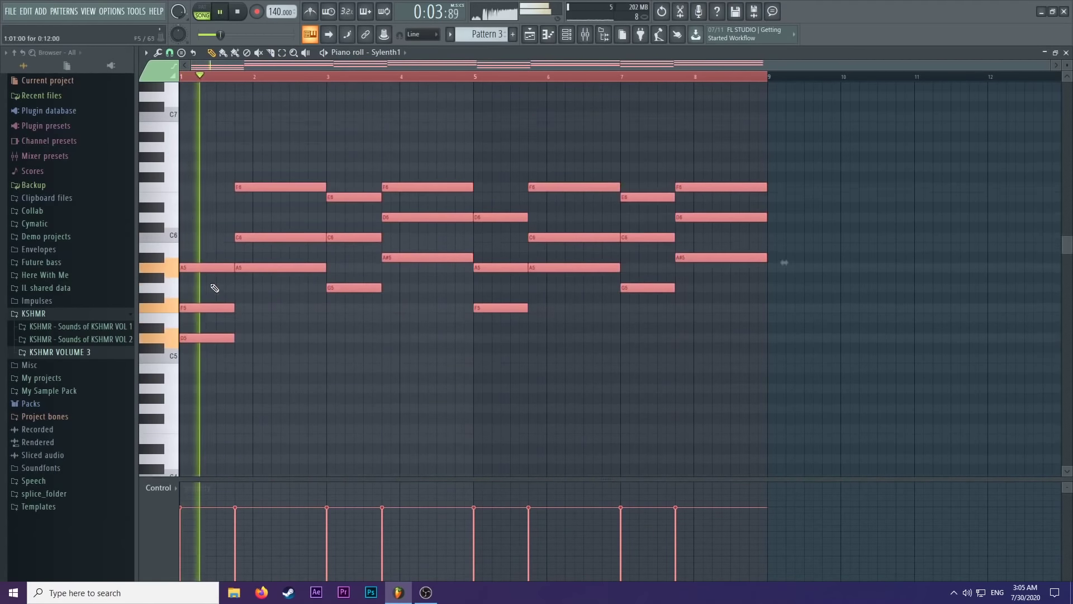
Try a C6 note on top of the first chord and play the opening chords.
{"action": "key", "text": "space"}
{"action": "key", "text": "ctrl+d"}
{"action": "left_click_drag", "start_coordinate": [197, 345], "coordinate": [195, 317]}
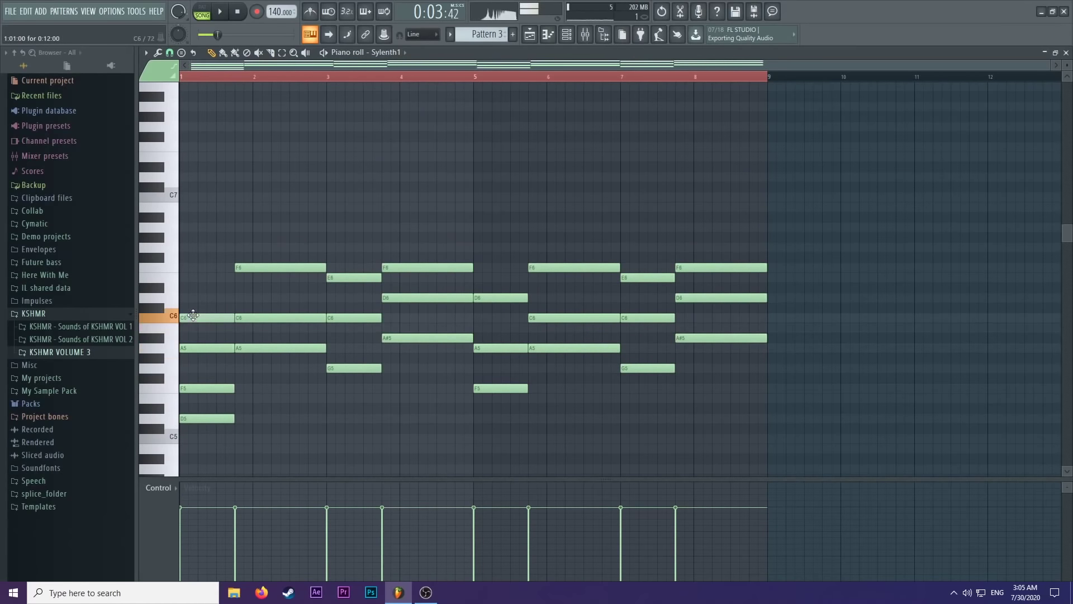
{"action": "key", "text": "space"}
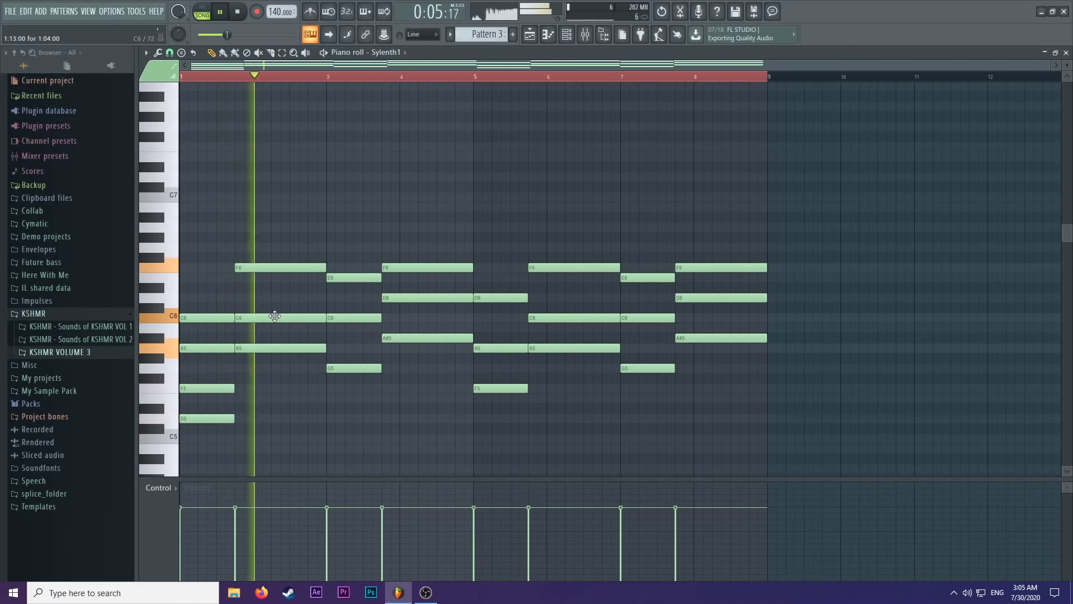
Try the second chord's F6 an octave lower at F5, comparing both octaves and playing the opening.
{"action": "key", "text": "space"}
{"action": "left_click", "coordinate": [268, 270]}
{"action": "key", "text": "ctrl+Down"}
{"action": "key", "text": "space"}
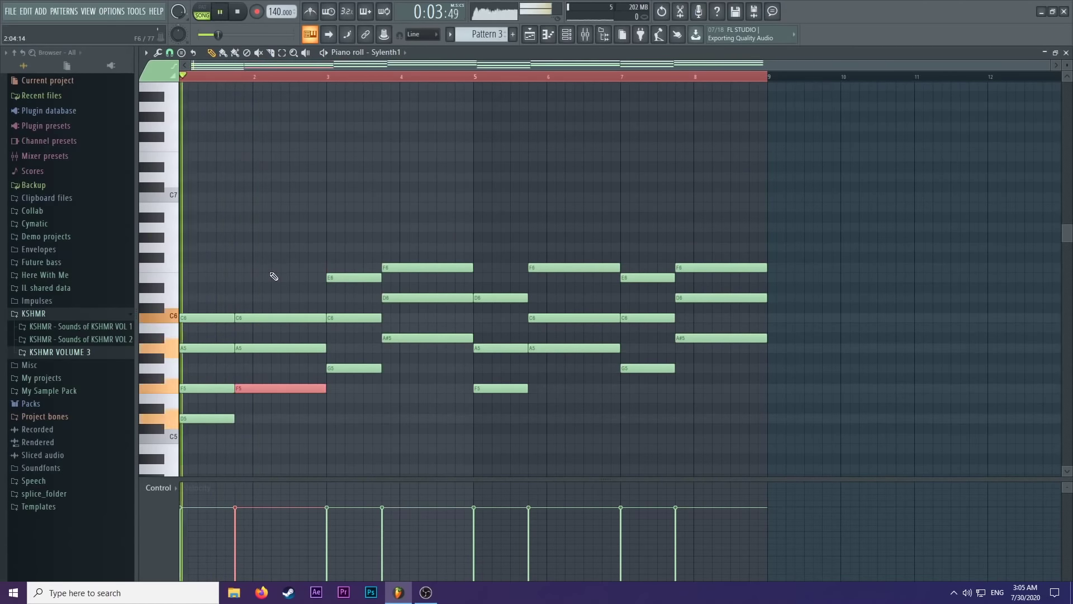
{"action": "key", "text": "space"}
{"action": "key", "text": "ctrl+Up"}
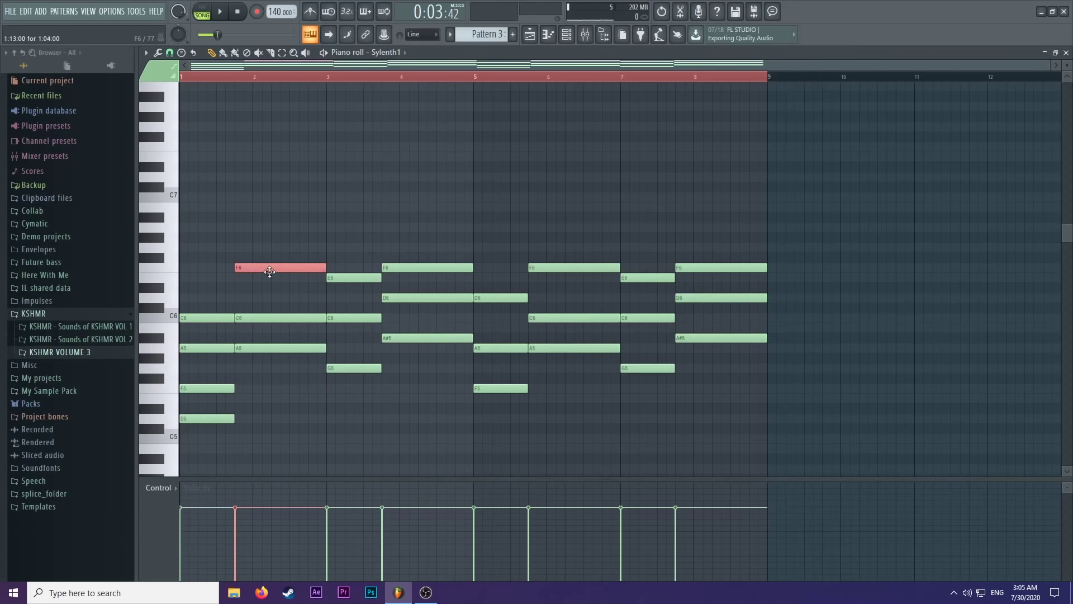
{"action": "key", "text": "ctrl+Down"}
Try a C5 note beneath the second chord, play it, and delete the note again.
{"action": "scroll", "coordinate": [270, 277], "scroll_direction": "down", "scroll_amount": 3}
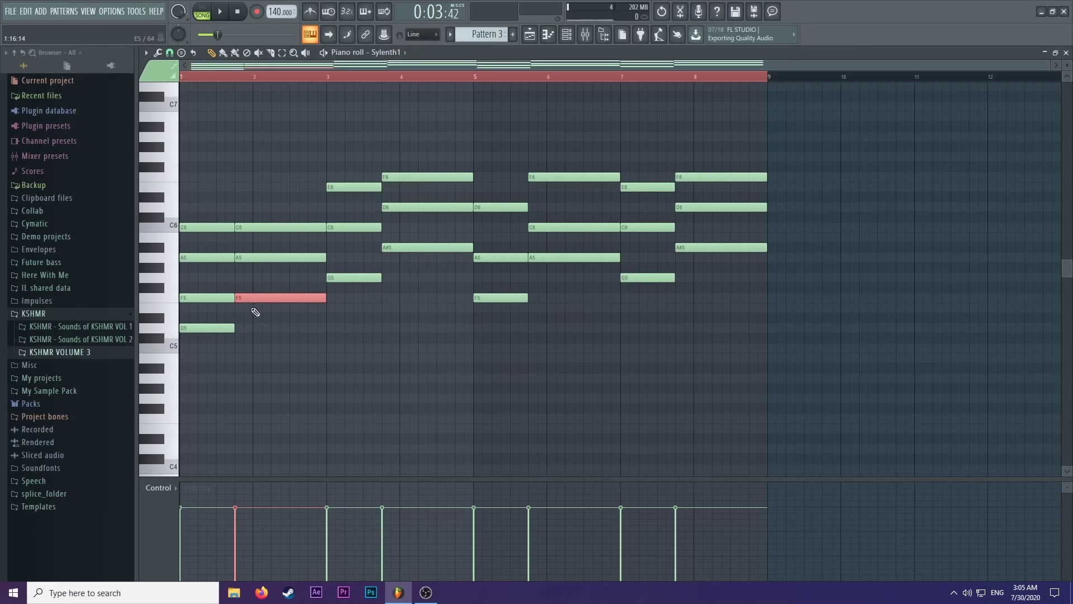
{"action": "left_click_drag", "start_coordinate": [238, 346], "coordinate": [239, 361]}
{"action": "right_click", "coordinate": [240, 361]}
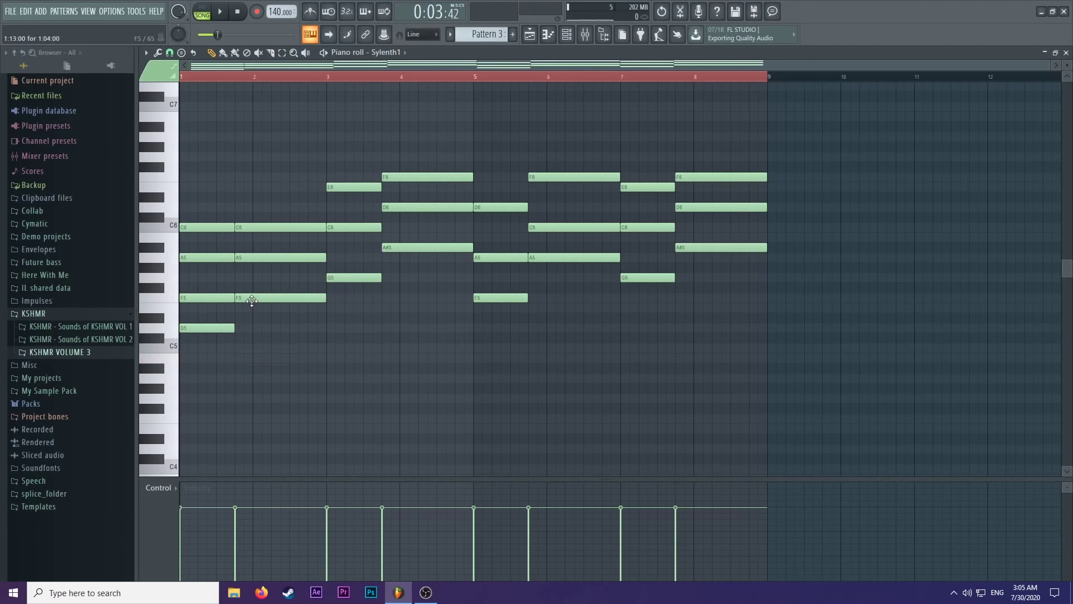
{"action": "mouse_move", "coordinate": [251, 299]}
{"action": "left_mouse_down", "text": "shift"}
{"action": "mouse_move", "coordinate": [246, 362]}
{"action": "mouse_move", "coordinate": [257, 346]}
{"action": "left_mouse_up", "text": "shift"}
{"action": "key", "text": "space"}
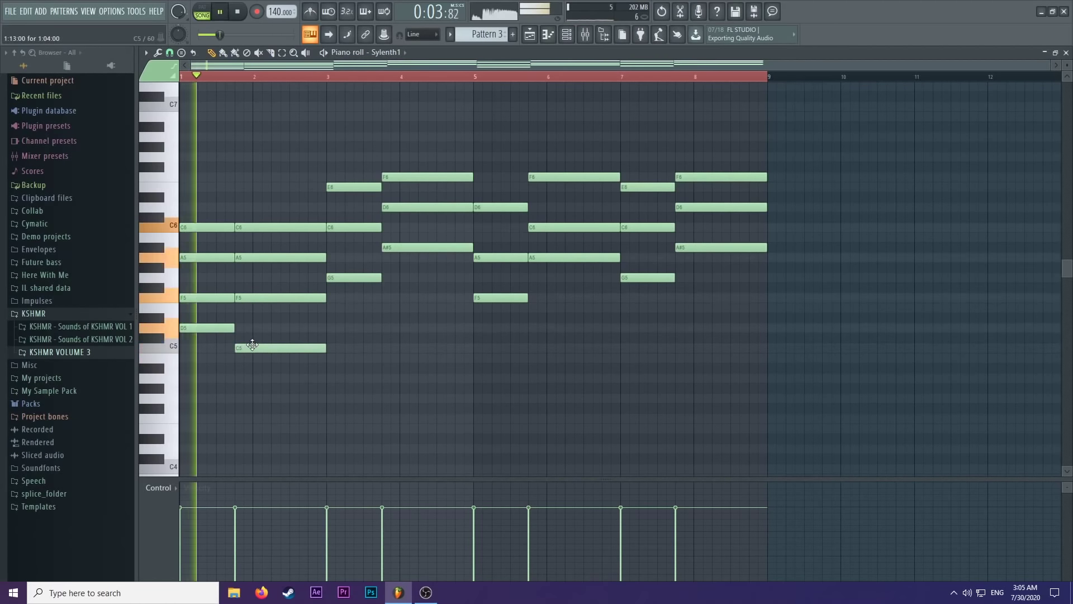
{"action": "right_click", "coordinate": [258, 347]}
{"action": "key", "text": "space"}
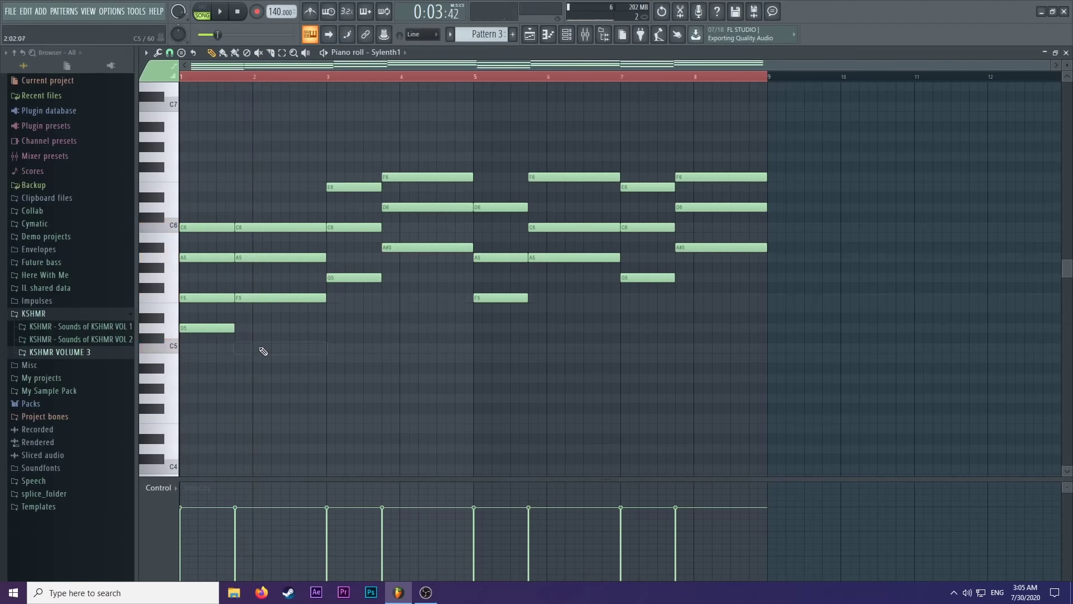
Move the second chord's F5 back up one octave to F6 and play the opening.
{"action": "left_click", "coordinate": [266, 299]}
{"action": "key", "text": "ctrl+Up"}
{"action": "key", "text": "space"}
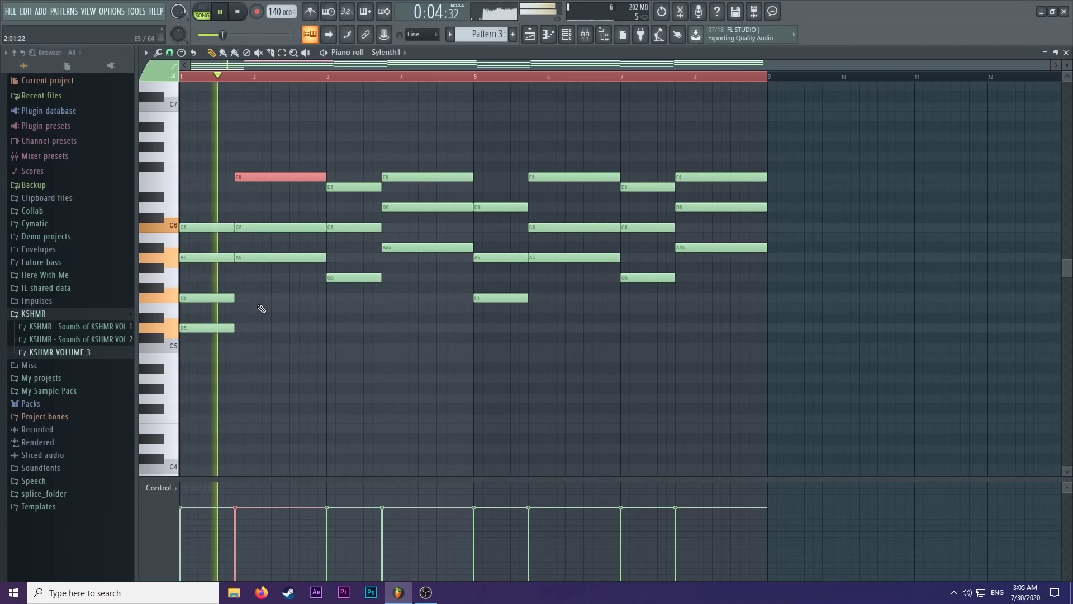
Delete the C6 from the first chord, lower the second chord's F6 by one octave to F5, and play the result.
{"action": "right_click", "coordinate": [210, 229]}
{"action": "key", "text": "space"}
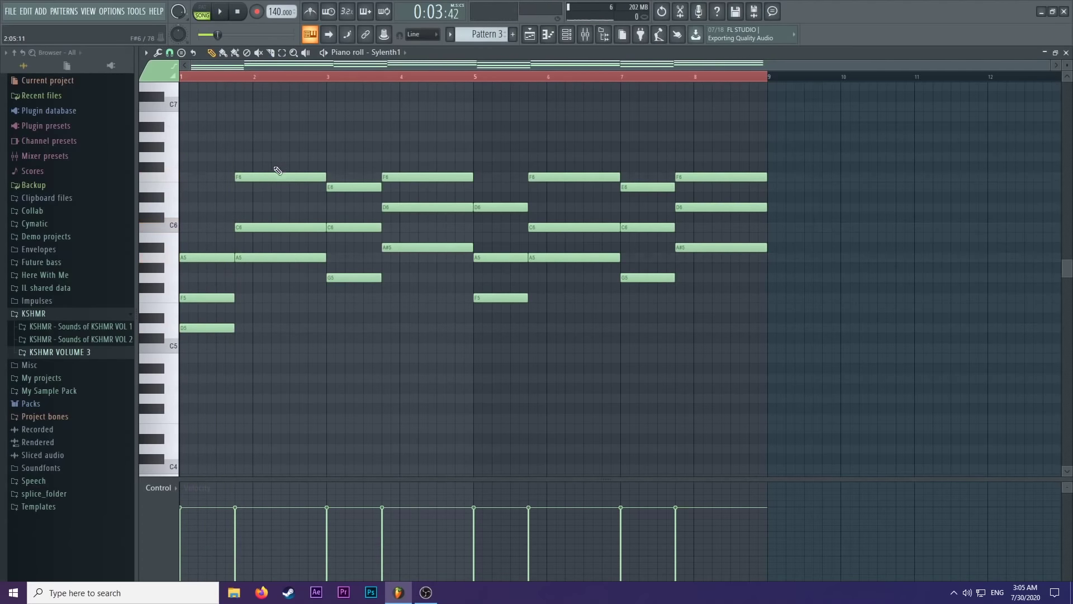
{"action": "left_click", "coordinate": [271, 177], "text": "ctrl"}
{"action": "key", "text": "ctrl+Down"}
{"action": "key", "text": "space"}
{"action": "key", "text": "ctrl+d"}
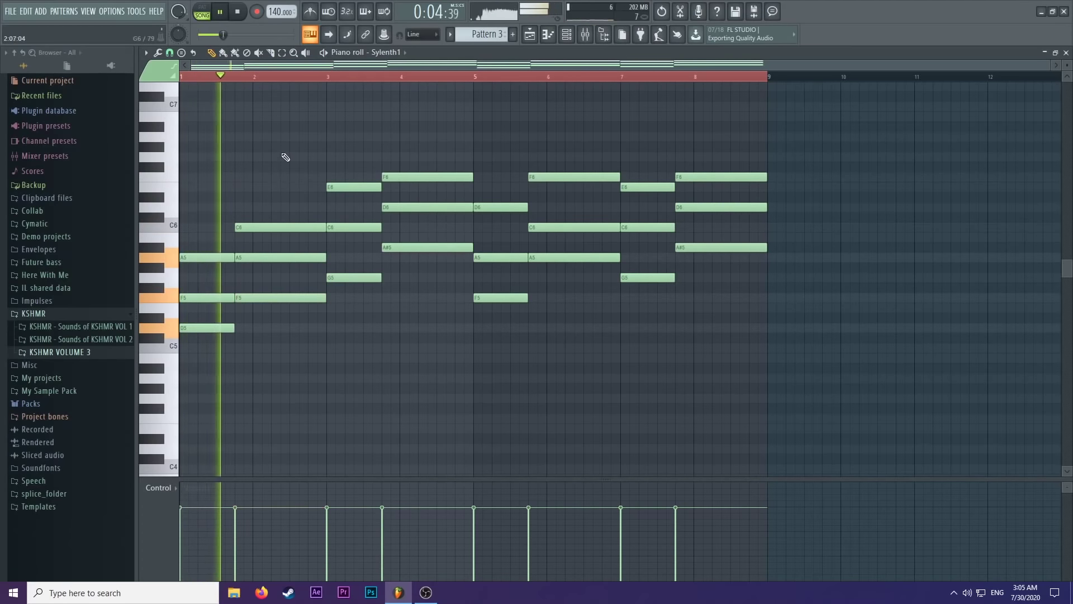
Listen to the eight-bar progression, and replay the change from the second to the third chord.
{"action": "left_click", "coordinate": [352, 187]}
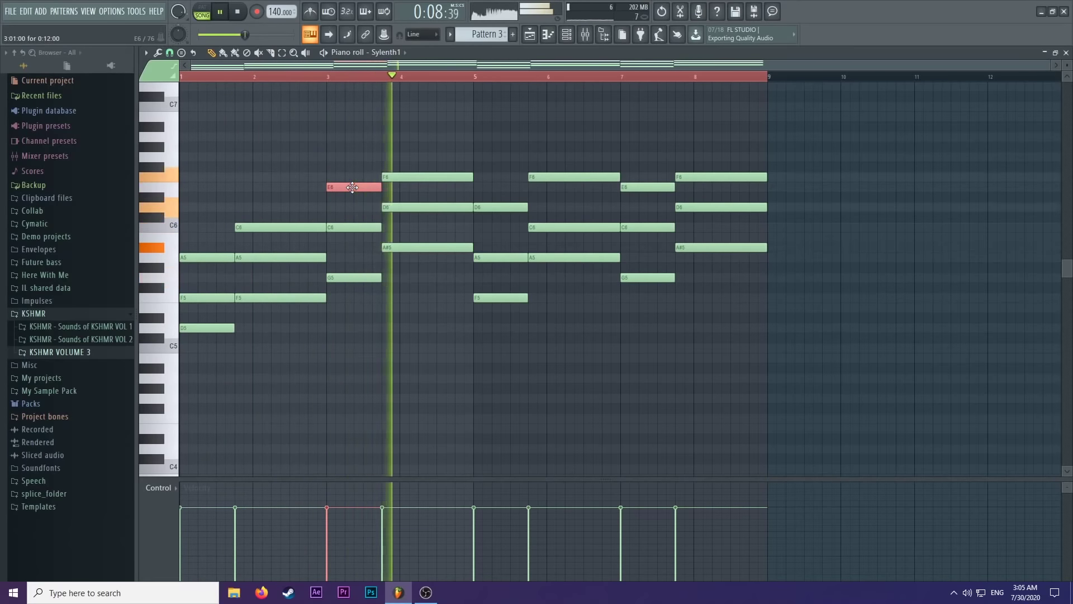
{"action": "left_click", "coordinate": [371, 162]}
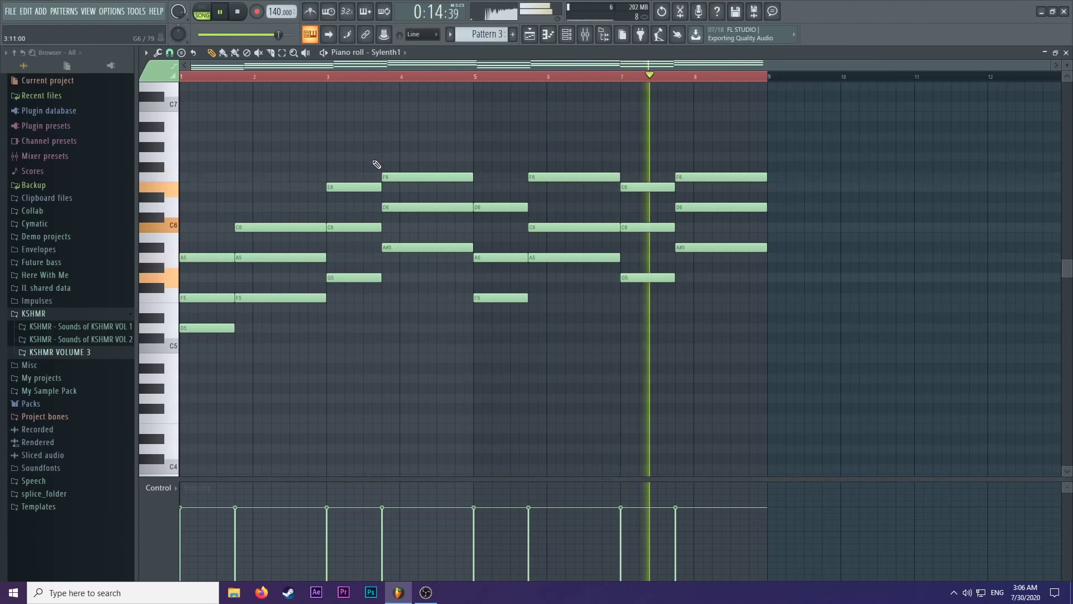
{"action": "key", "text": "space"}
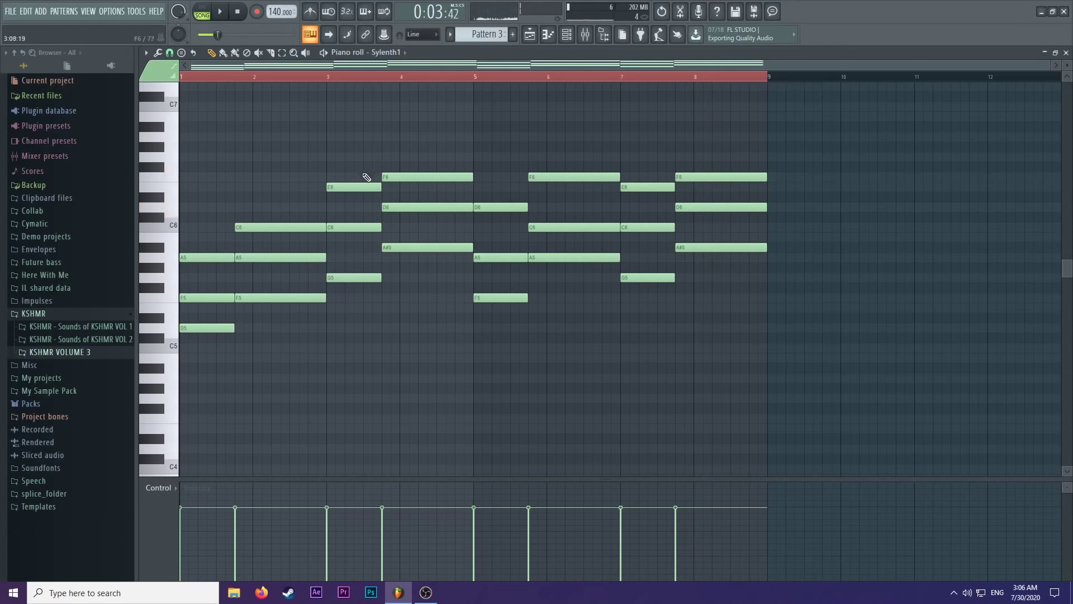
{"action": "key", "text": "space"}
{"action": "left_click", "coordinate": [299, 77]}
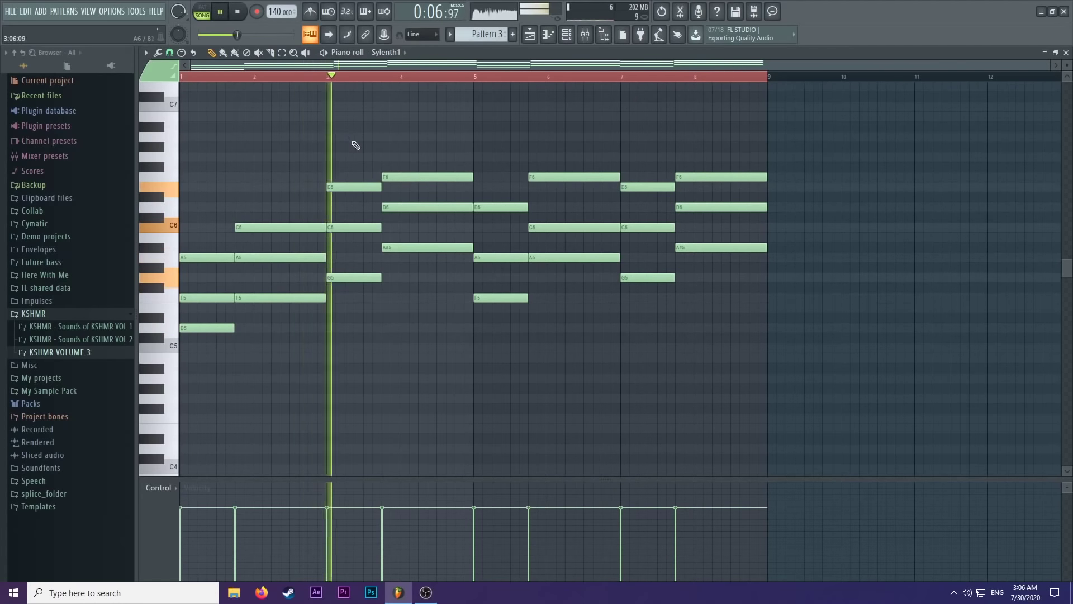
{"action": "key", "text": "space"}
Add a D6 note on top of the first chord, matching its length, and play the opening several times.
{"action": "left_click", "coordinate": [195, 247]}
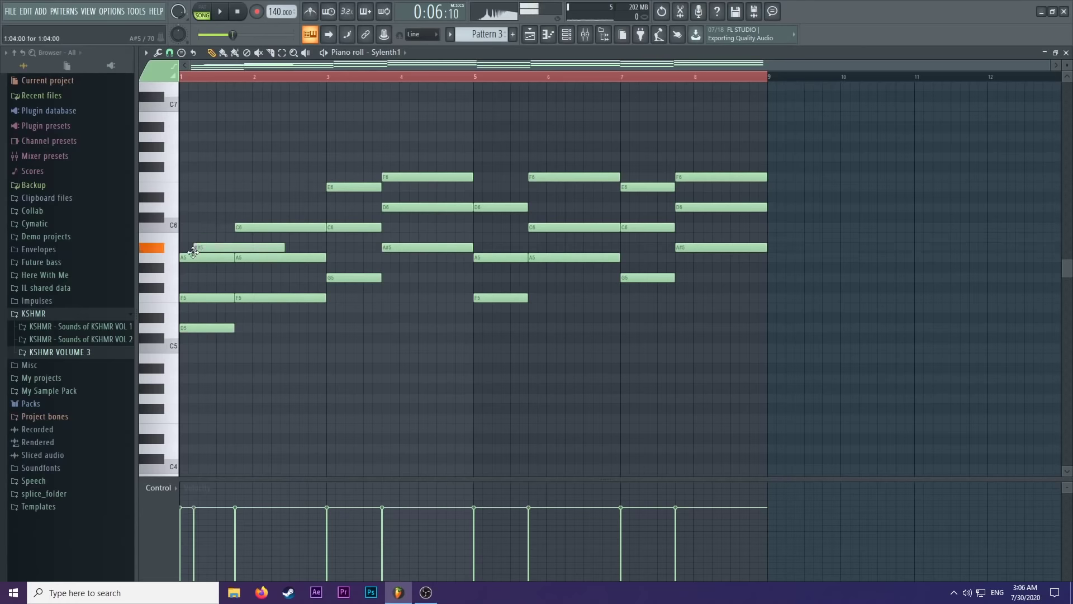
{"action": "right_click", "coordinate": [219, 247]}
{"action": "left_click", "coordinate": [212, 255]}
{"action": "left_click_drag", "start_coordinate": [188, 208], "coordinate": [159, 202]}
{"action": "key", "text": "space"}
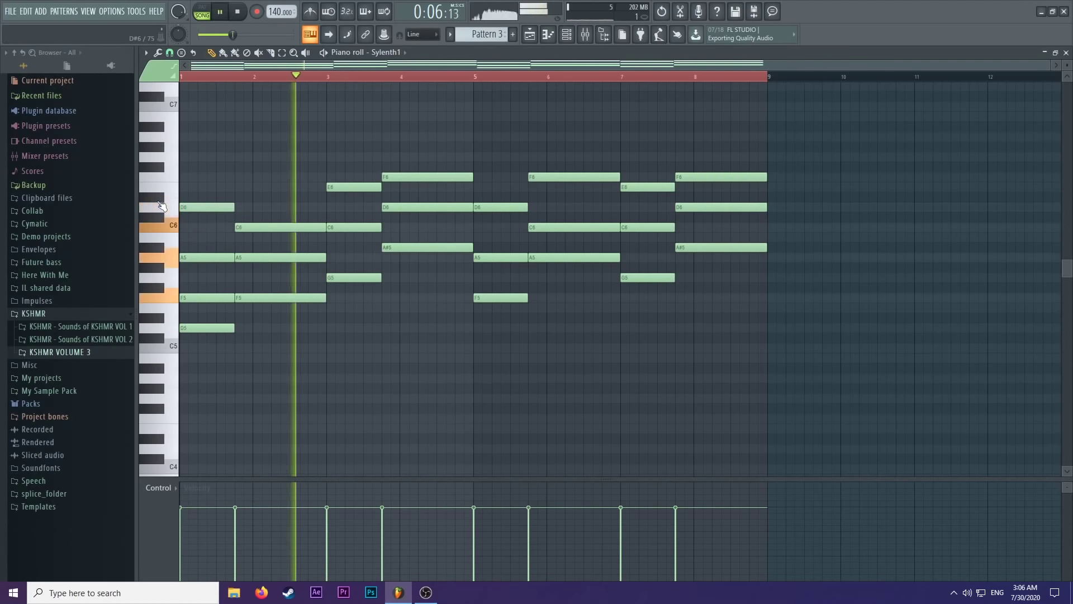
{"action": "key", "text": "space"}
{"action": "key", "text": "space"}
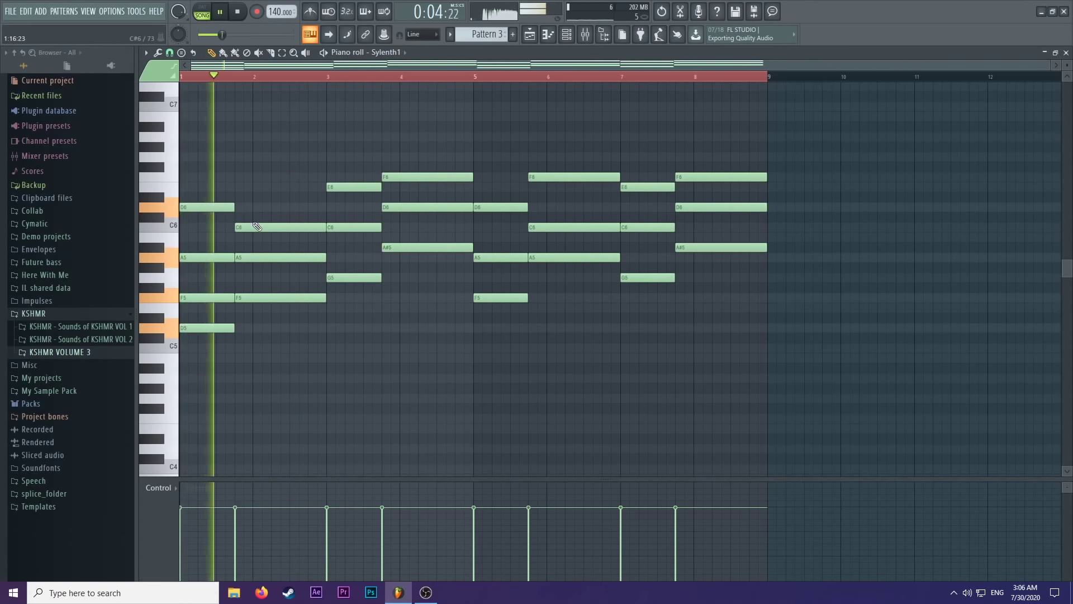
{"action": "key", "text": "space"}
Add a C5 note beneath the second chord, matching its length to bar 3, and play it.
{"action": "key", "text": "space"}
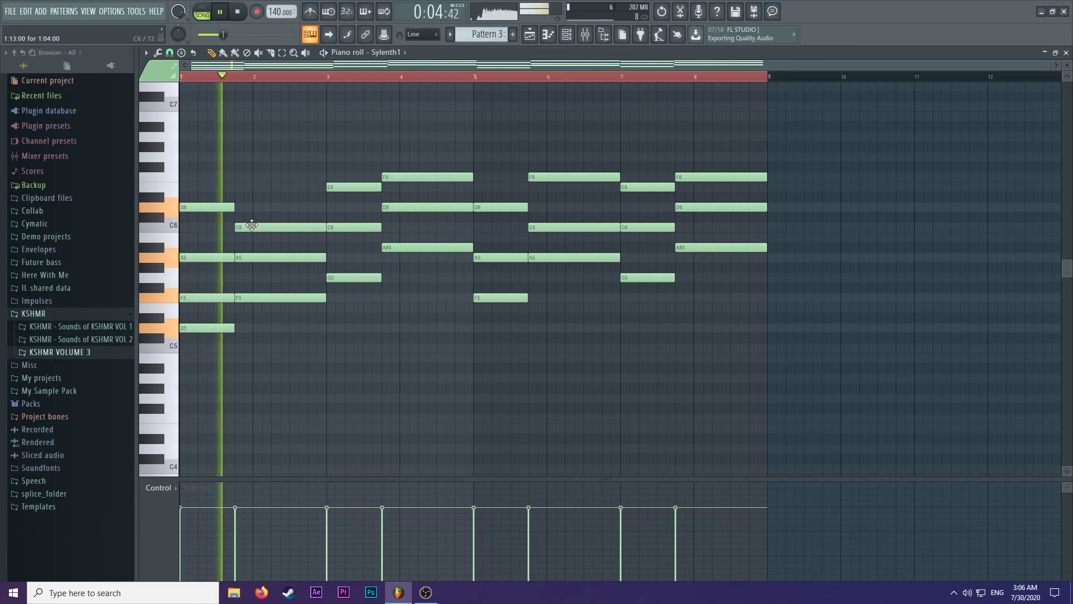
{"action": "key", "text": "space"}
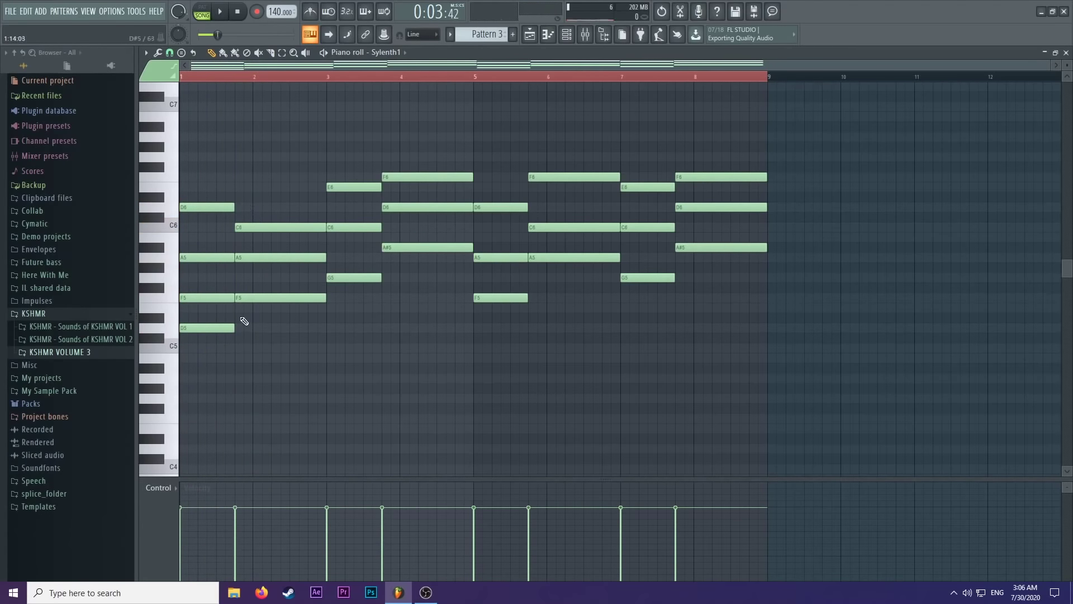
{"action": "left_click", "coordinate": [240, 346]}
{"action": "key", "text": "space"}
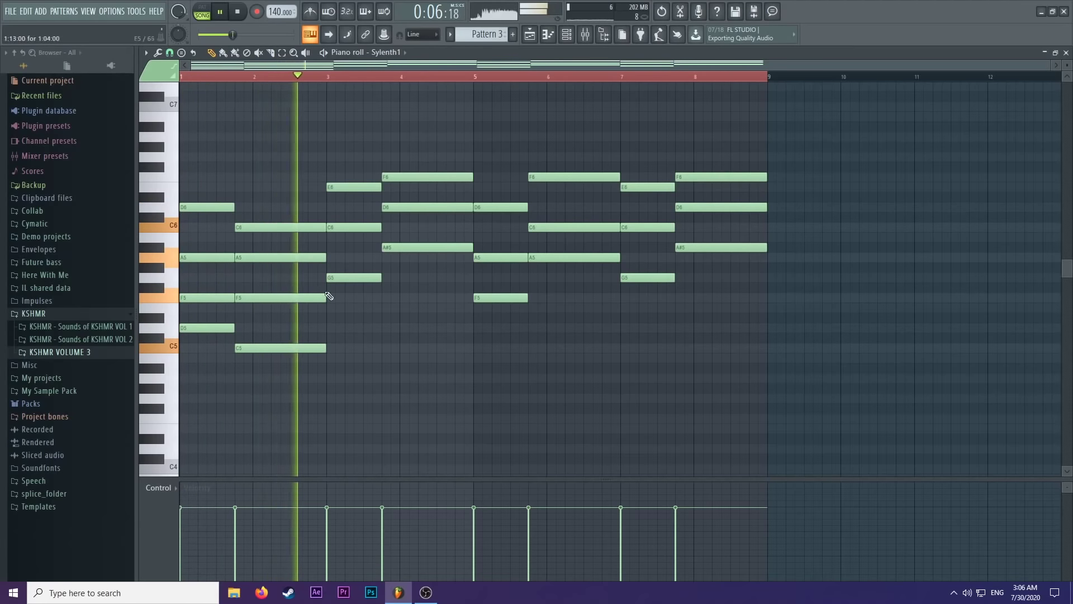
Add a 12-step E5 note beneath the third chord at bar 3 and play the passage.
{"action": "left_click", "coordinate": [359, 188]}
{"action": "key", "text": "space"}
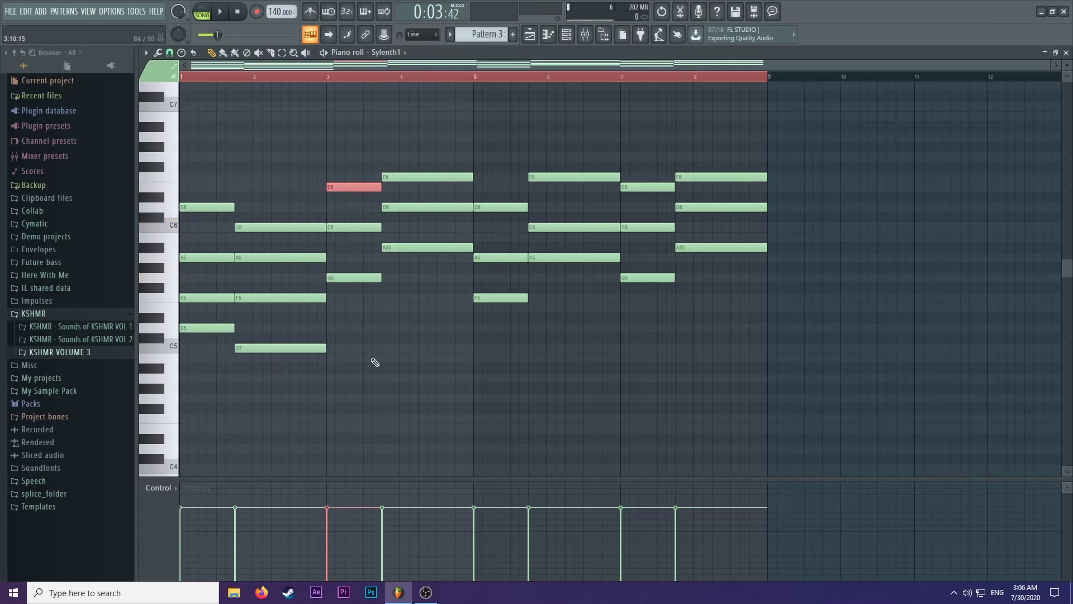
{"action": "left_click", "coordinate": [330, 331]}
{"action": "right_click", "coordinate": [336, 328]}
{"action": "left_click", "coordinate": [343, 280]}
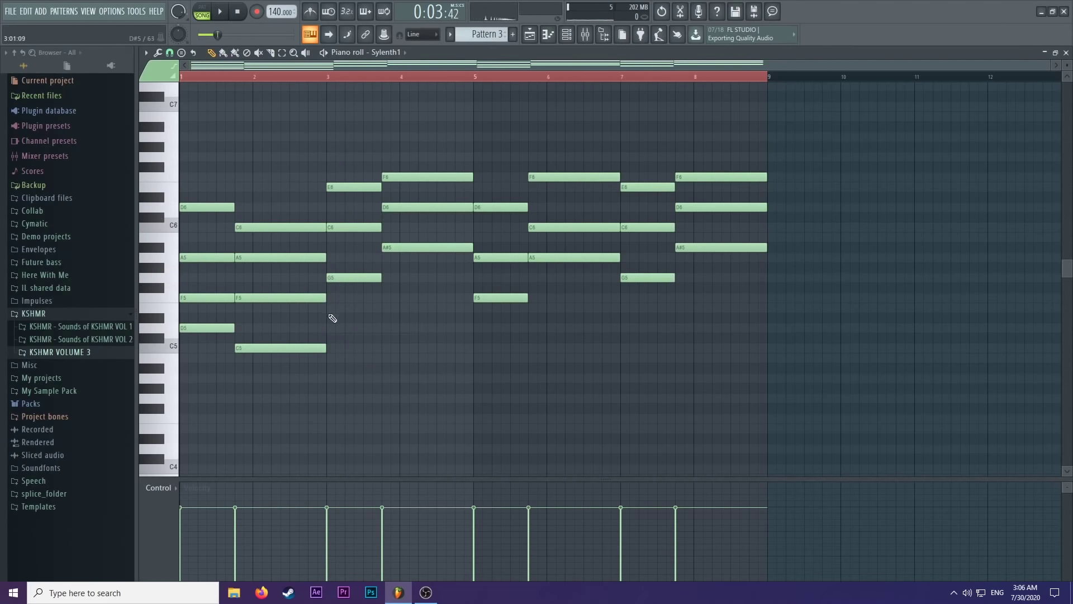
{"action": "left_click_drag", "start_coordinate": [328, 317], "coordinate": [328, 303]}
{"action": "key", "text": "space"}
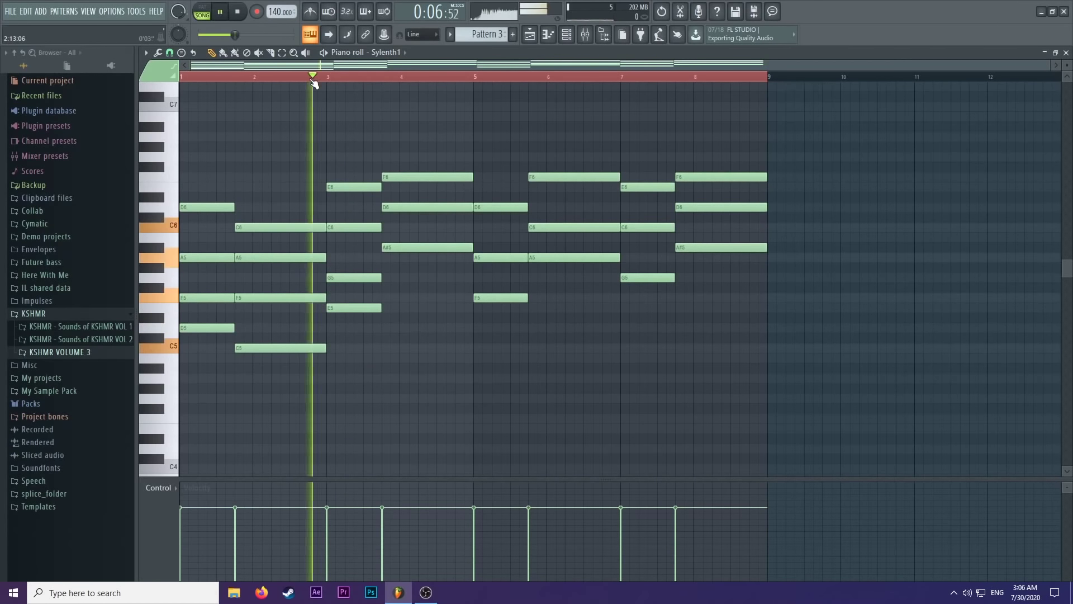
Add an F5 note beneath the fourth chord, matching the chord's length to bar 5.
{"action": "left_click", "coordinate": [408, 176]}
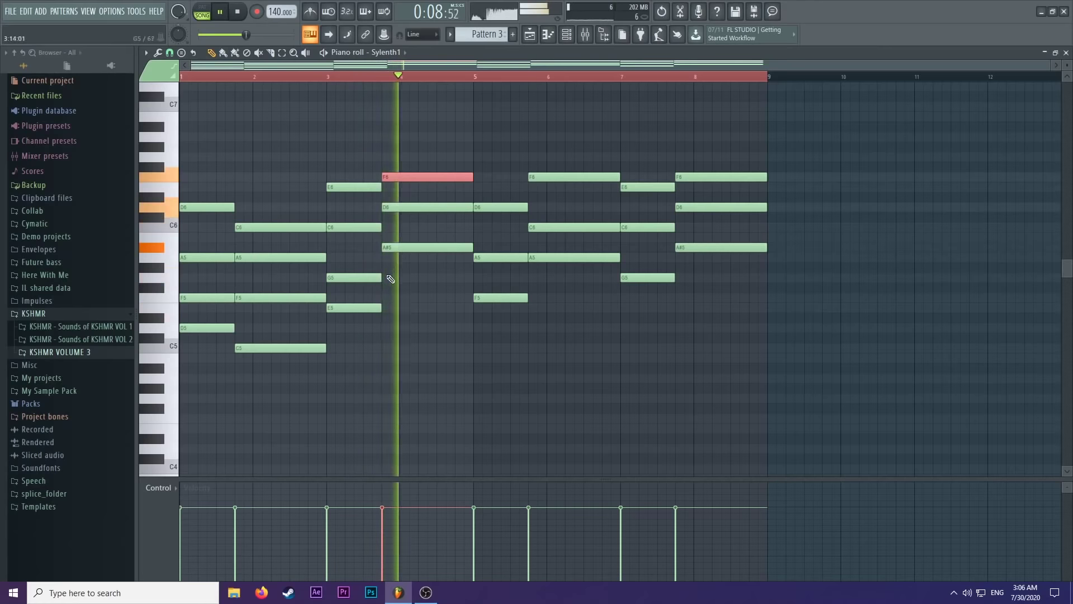
{"action": "key", "text": "space"}
{"action": "left_click", "coordinate": [397, 297]}
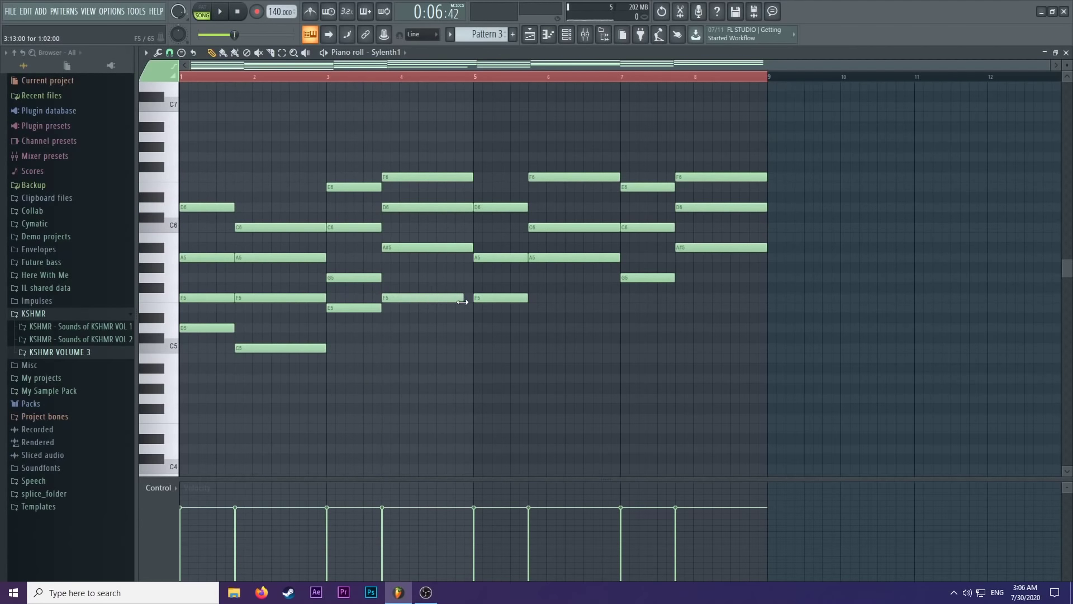
Replace the notes in bars 5 to 8 with a duplicate of the revised four-bar progression and play it.
{"action": "left_click_drag", "start_coordinate": [507, 141], "coordinate": [770, 358]}
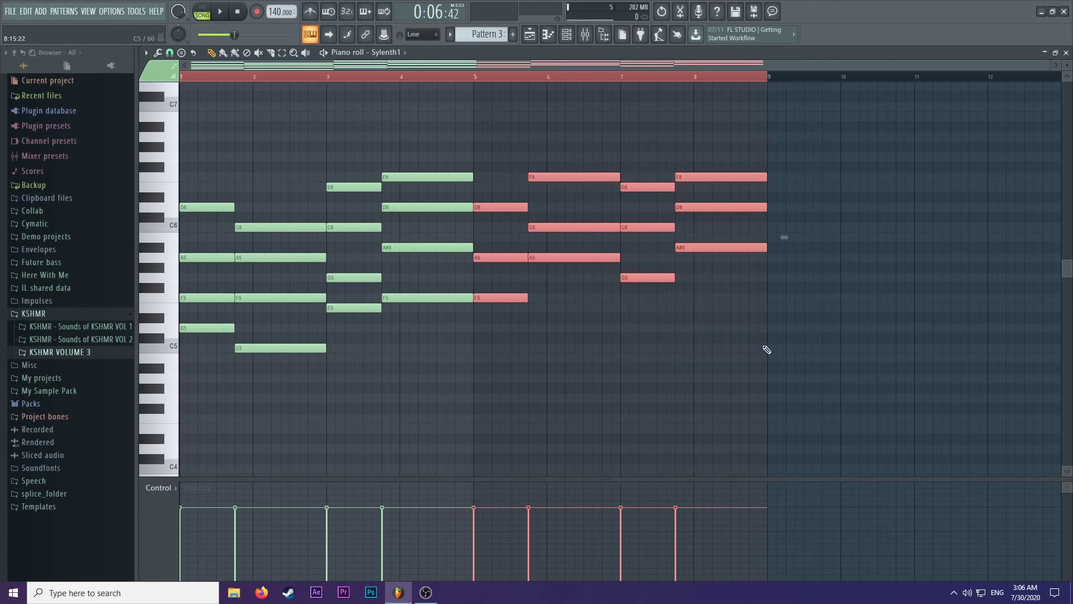
{"action": "key", "text": "Delete"}
{"action": "key", "text": "ctrl+a"}
{"action": "key", "text": "ctrl+b"}
{"action": "key", "text": "space"}
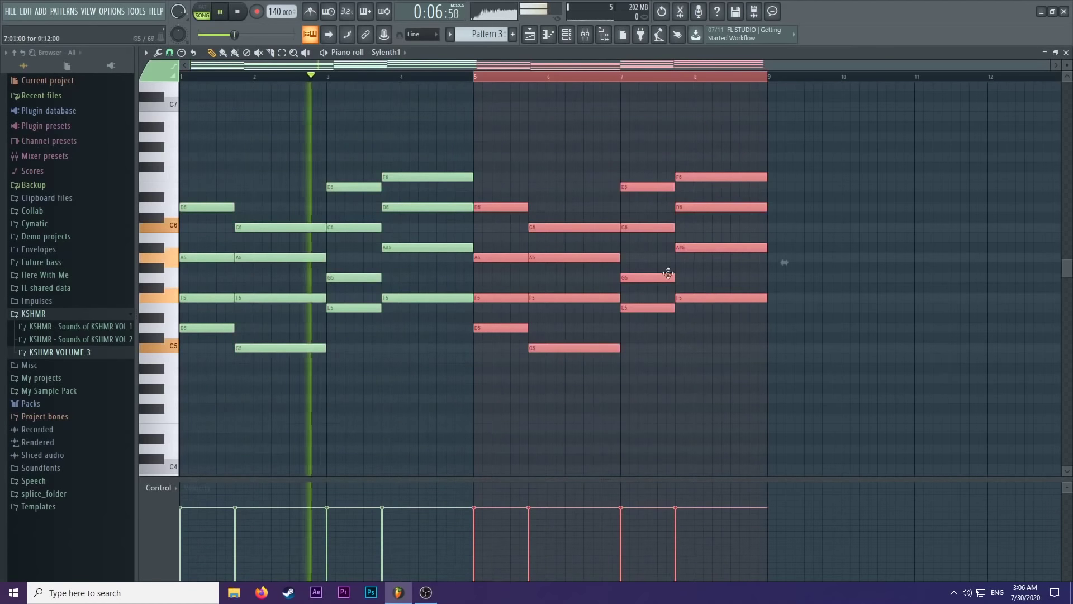
{"action": "key", "text": "ctrl+d"}
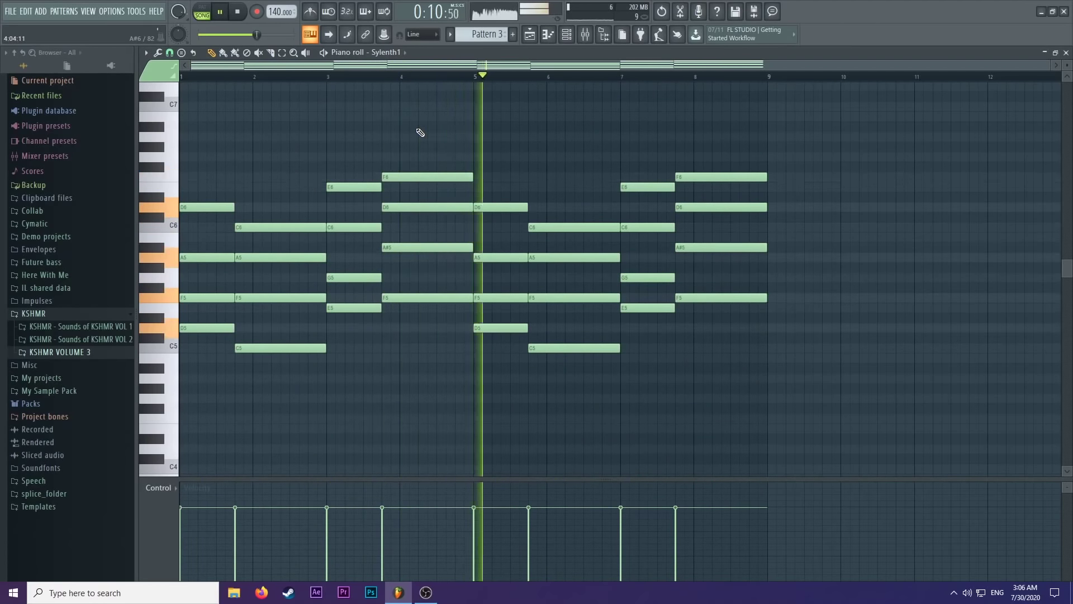
Play Pattern 3 in pattern mode and open the Sylenth1 plugin window from the channel rack.
{"action": "key", "text": "space"}
{"action": "left_click", "coordinate": [567, 34]}
{"action": "key", "text": "space"}
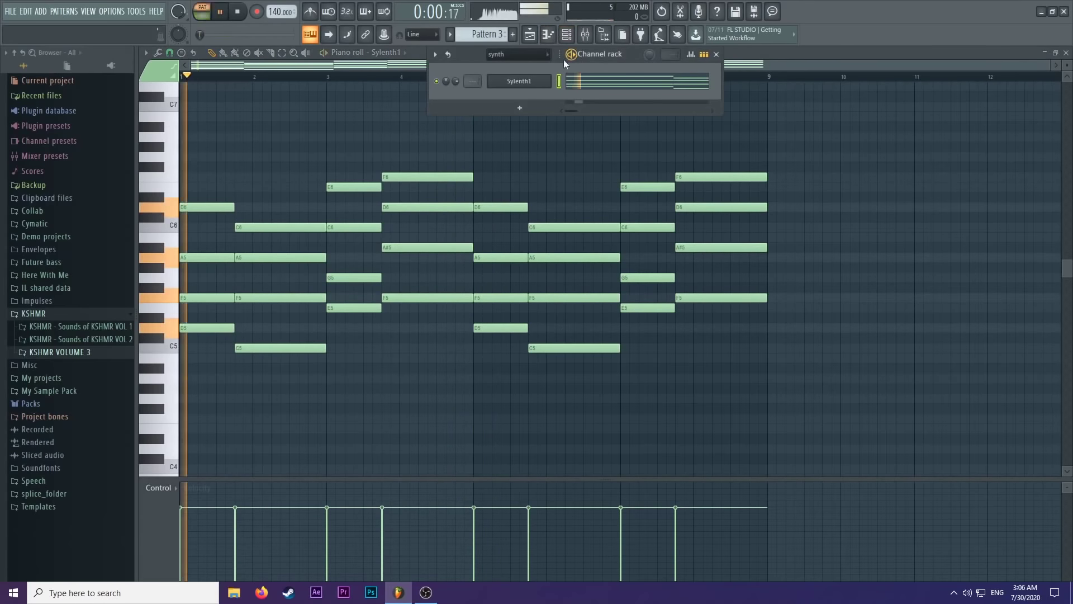
{"action": "left_click", "coordinate": [541, 82]}
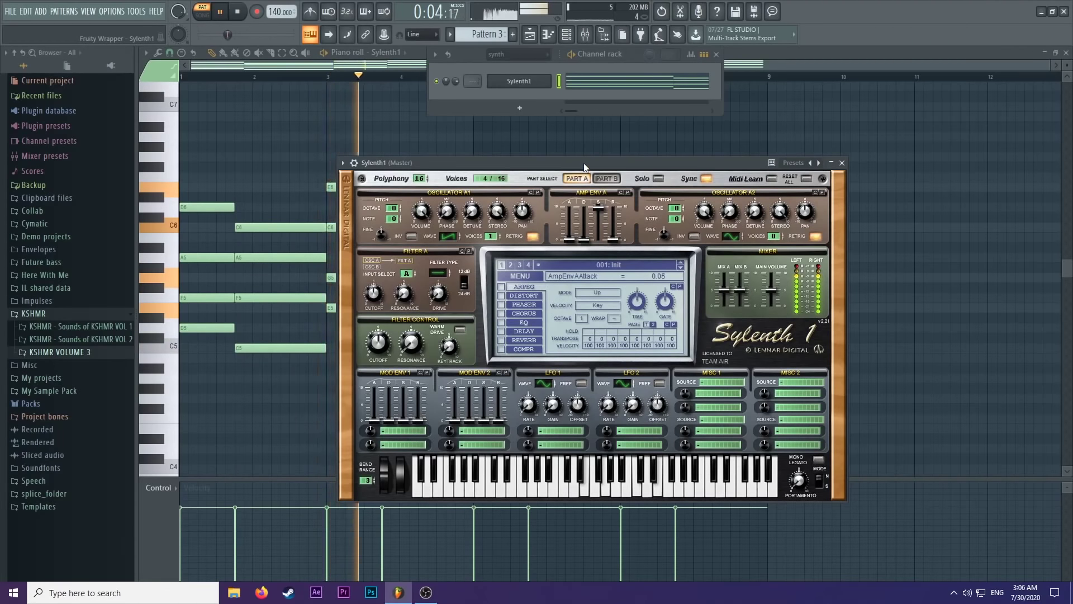
Return to the piano roll, transpose all the Pattern 3 chord notes down one octave and play the result.
{"action": "mouse_move", "coordinate": [584, 163]}
{"action": "left_mouse_down"}
{"action": "mouse_move", "coordinate": [583, 149]}
{"action": "mouse_move", "coordinate": [591, 160]}
{"action": "left_mouse_up"}
{"action": "key", "text": "space"}
{"action": "left_click", "coordinate": [818, 63]}
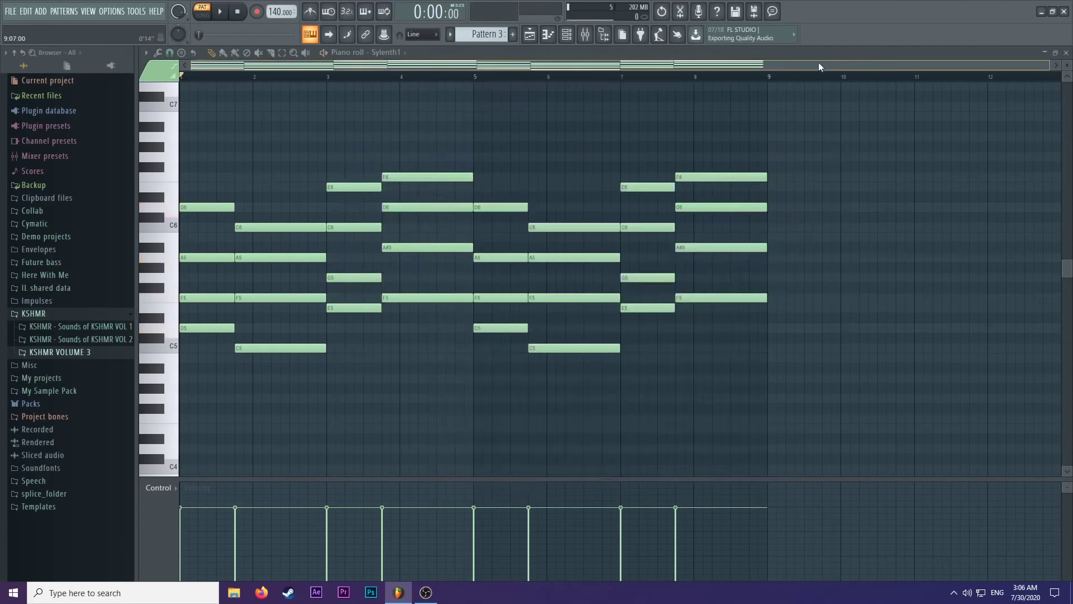
{"action": "key", "text": "space"}
{"action": "key", "text": "space"}
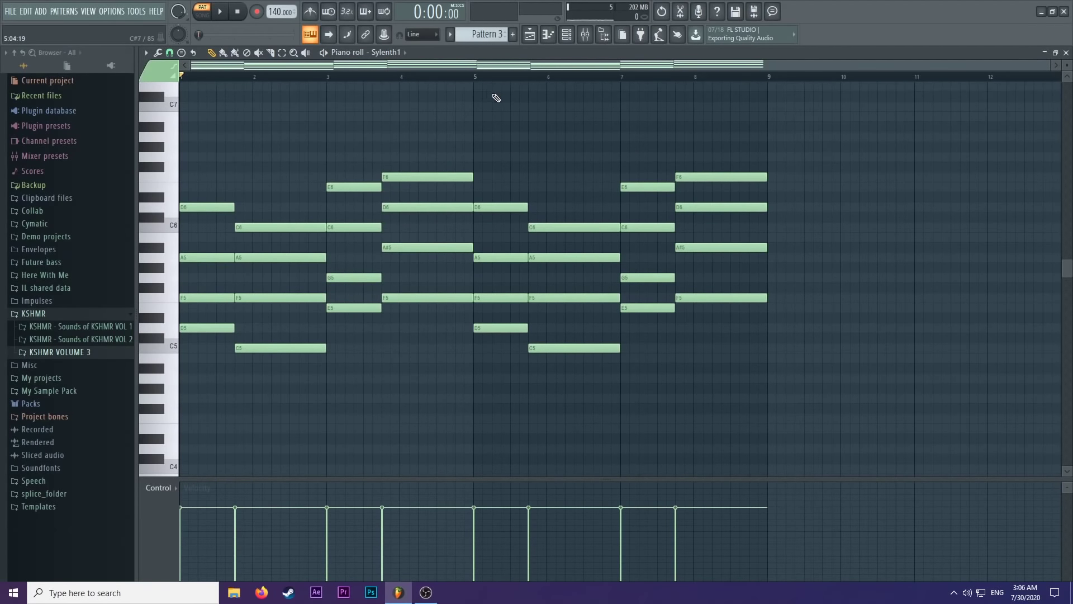
{"action": "key", "text": "ctrl+a"}
{"action": "key", "text": "ctrl+Down"}
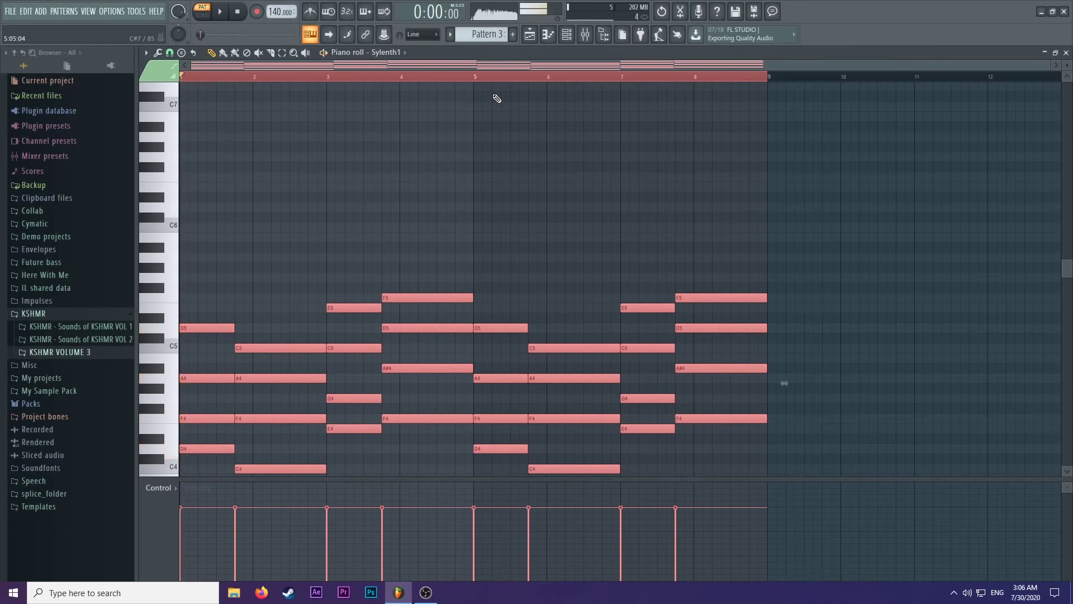
{"action": "key", "text": "space"}
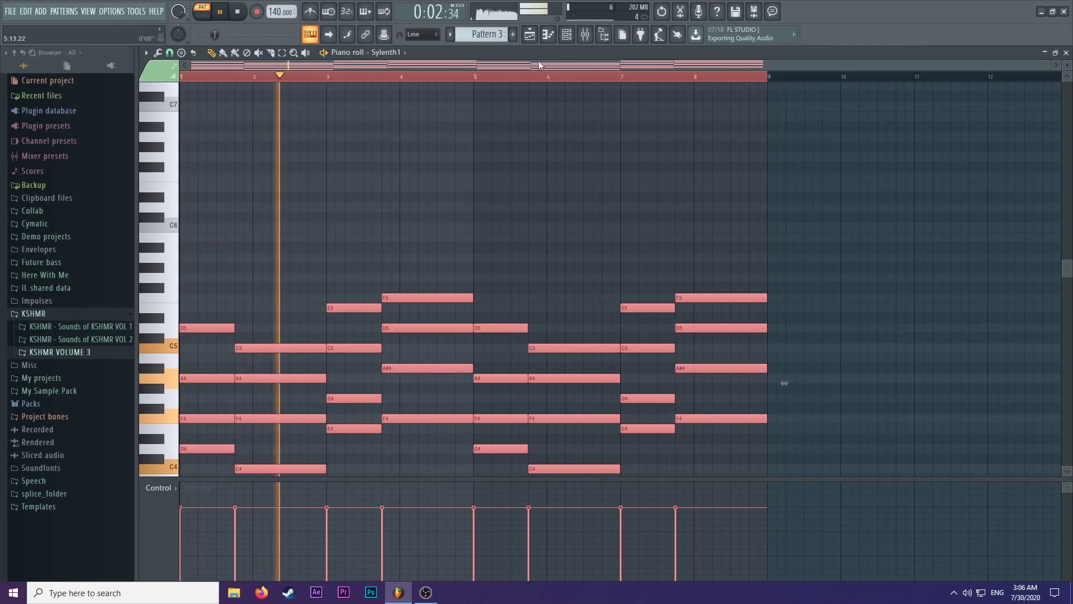
{"action": "key", "text": "ctrl+d"}
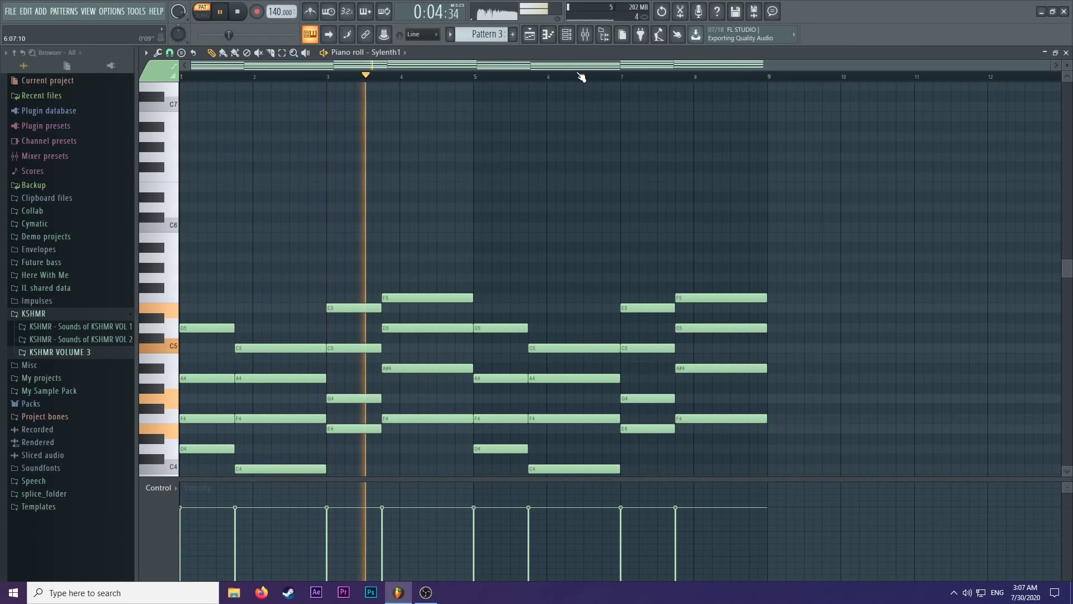
{"action": "key", "text": "space"}
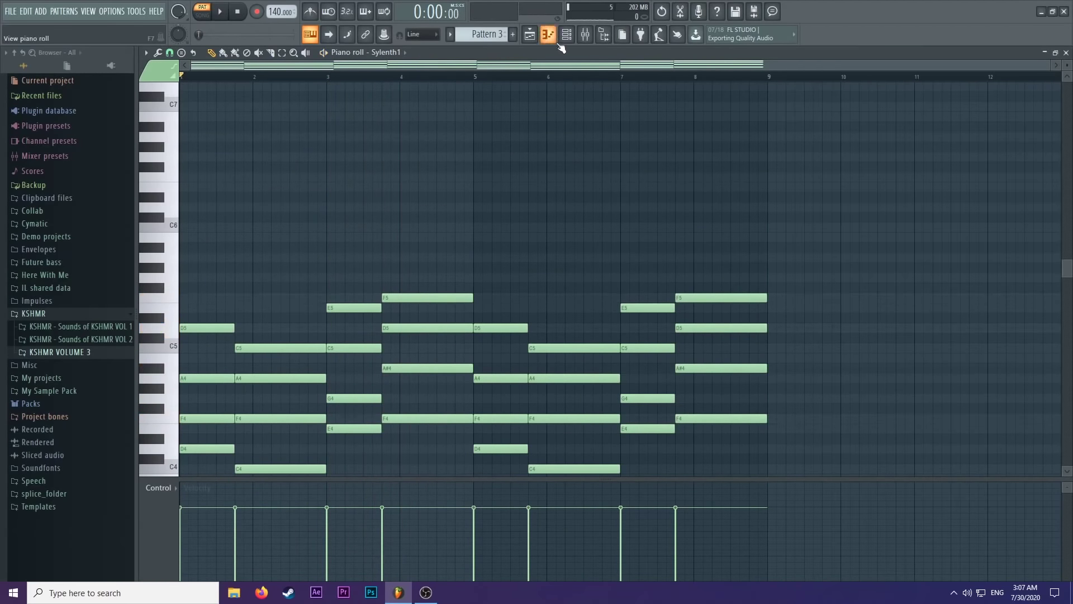
Reopen the Sylenth1 plugin from the channel rack, reposition its window and play the lowered chords briefly.
{"action": "left_click", "coordinate": [566, 34]}
{"action": "left_click", "coordinate": [531, 85]}
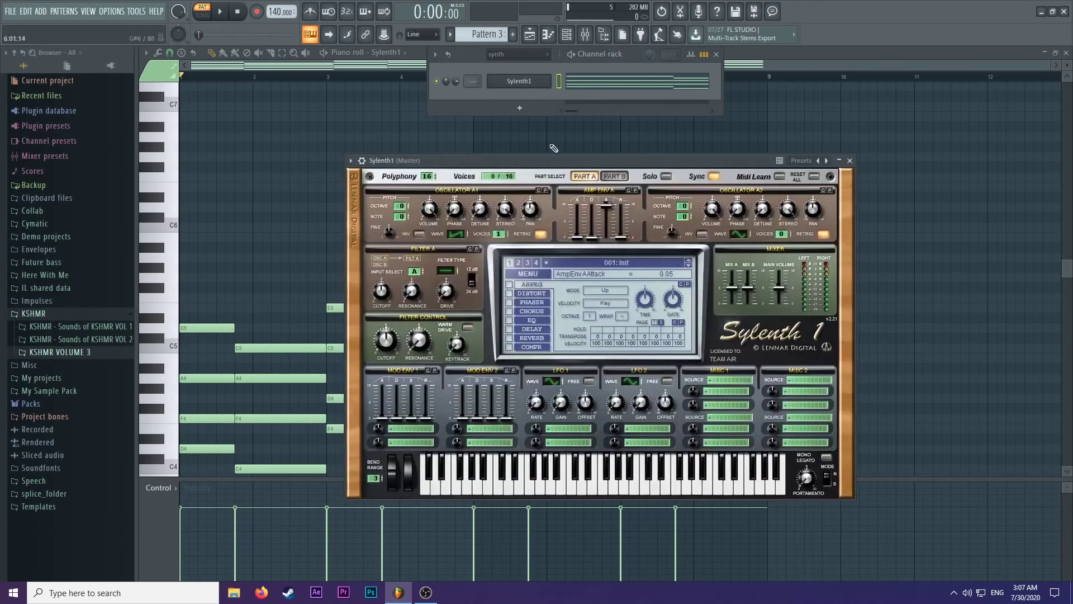
{"action": "left_click_drag", "start_coordinate": [554, 159], "coordinate": [546, 156]}
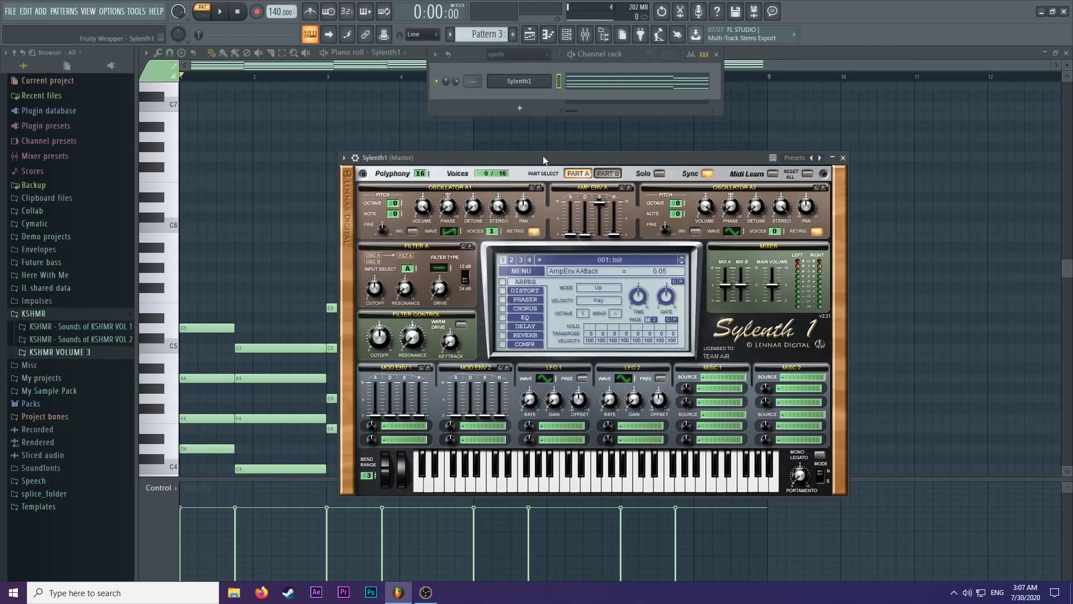
{"action": "left_click_drag", "start_coordinate": [543, 158], "coordinate": [602, 140]}
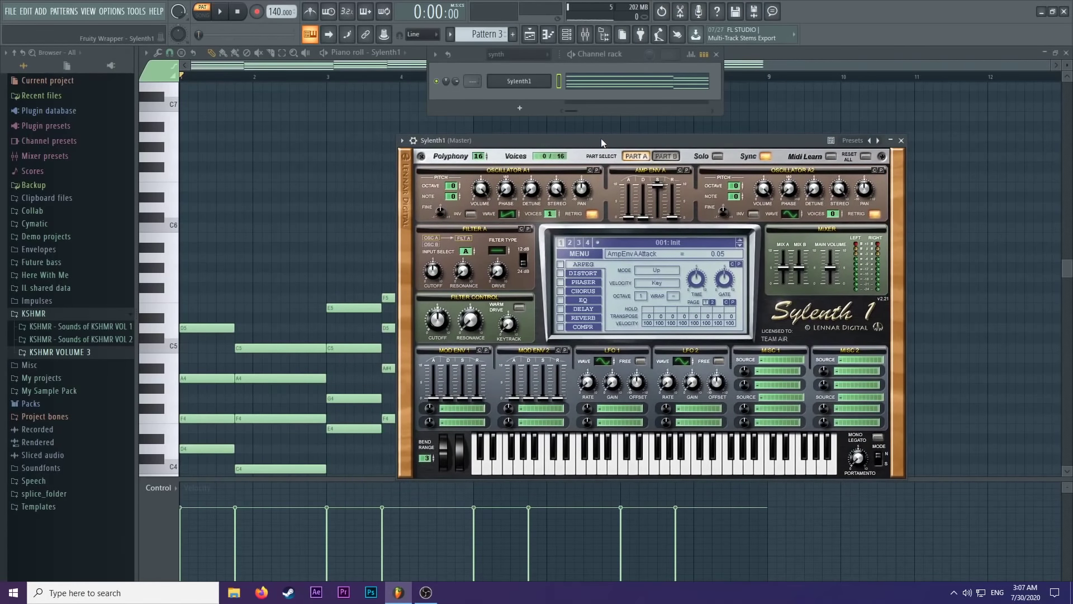
{"action": "left_click_drag", "start_coordinate": [602, 139], "coordinate": [582, 119]}
{"action": "key", "text": "space"}
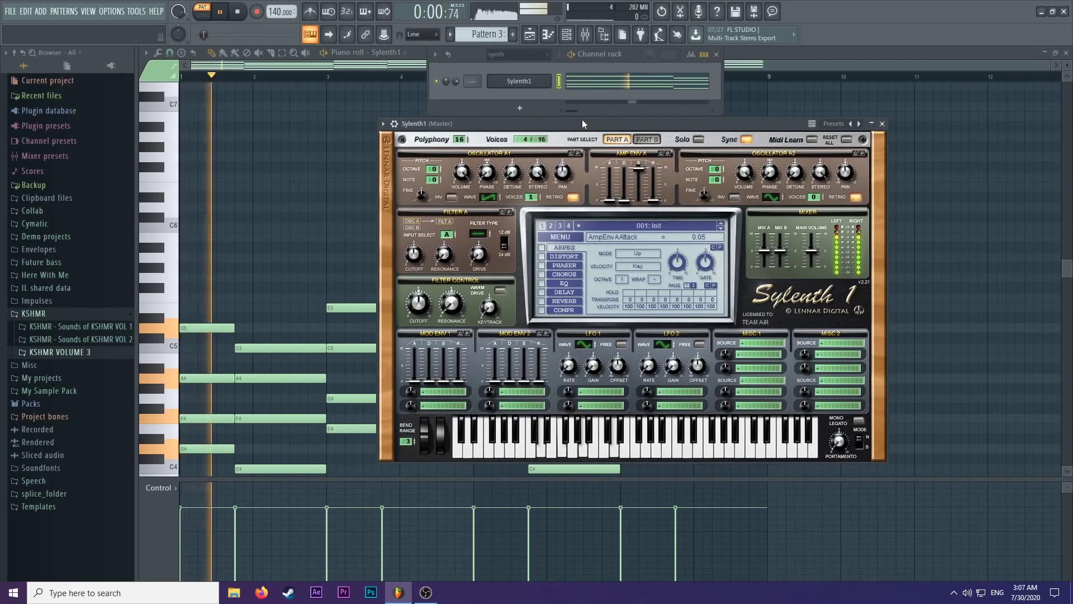
{"action": "key", "text": "space"}
{"action": "left_click_drag", "start_coordinate": [581, 119], "coordinate": [552, 132]}
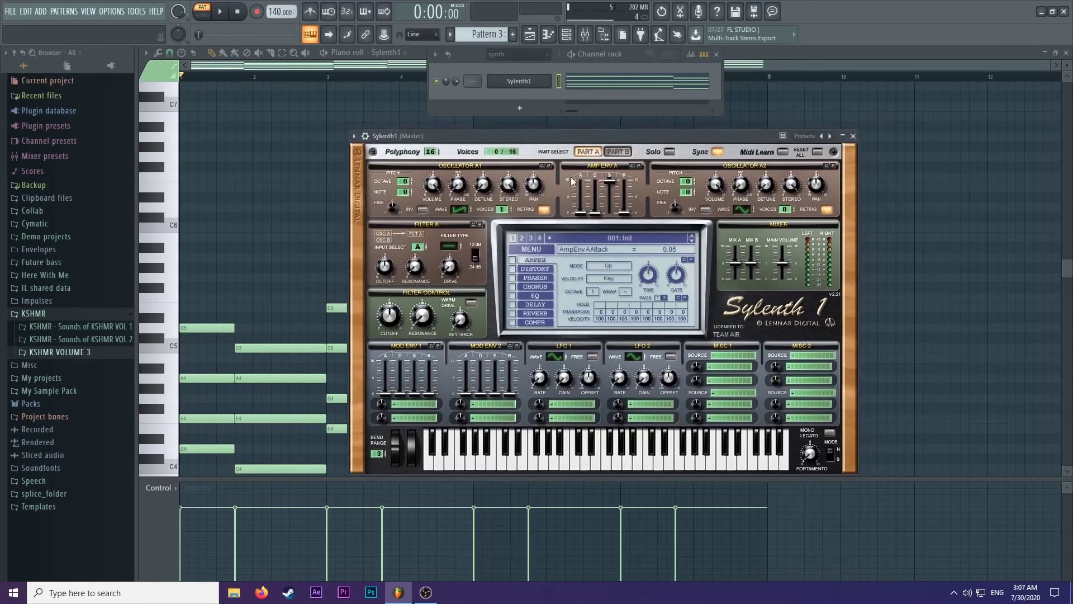
{"action": "left_click_drag", "start_coordinate": [649, 135], "coordinate": [686, 118]}
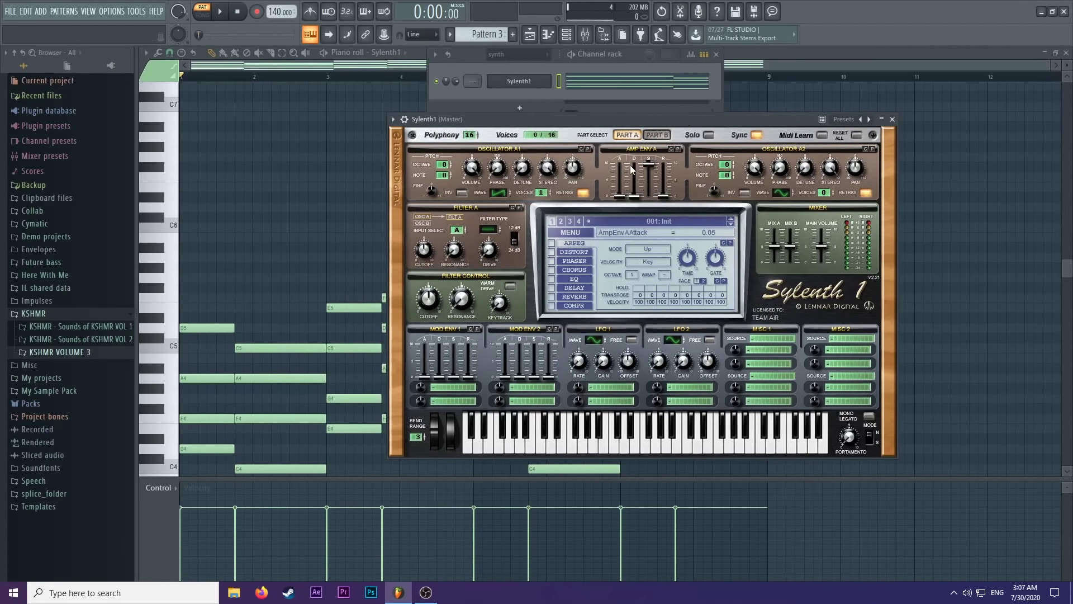
Turn off retrigger on oscillators A1 and A2 and audition sine, saw and pulse waves on A1 during playback.
{"action": "left_click", "coordinate": [588, 193]}
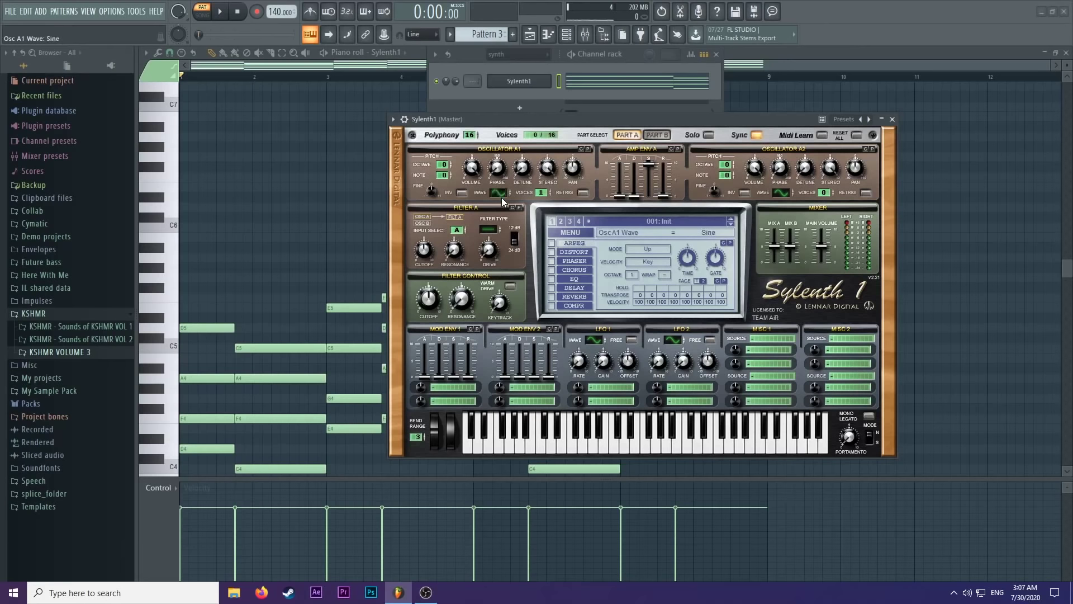
{"action": "key", "text": "space"}
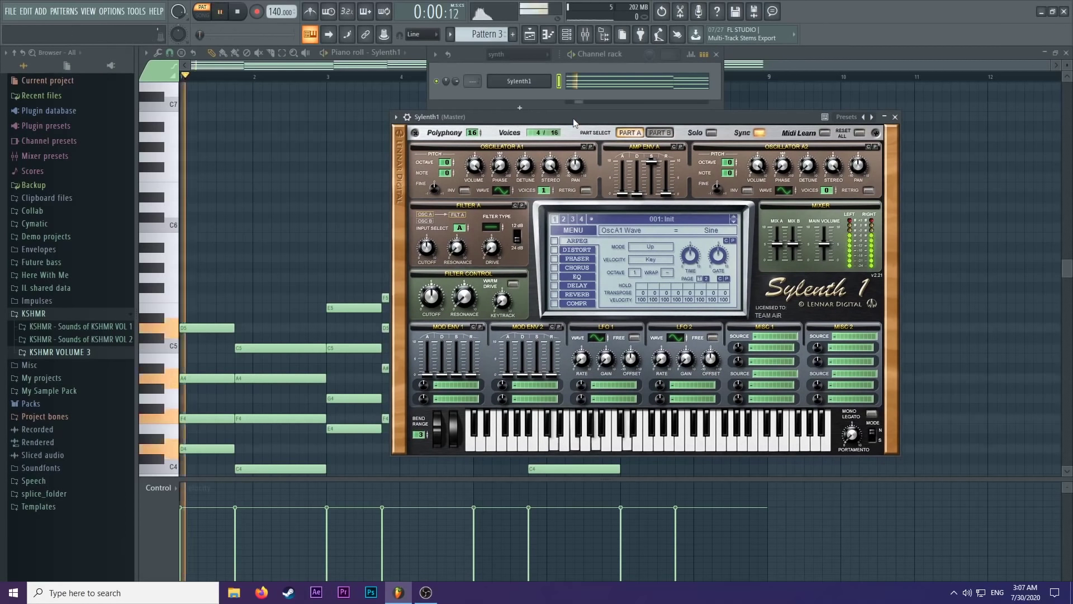
{"action": "left_click", "coordinate": [498, 190]}
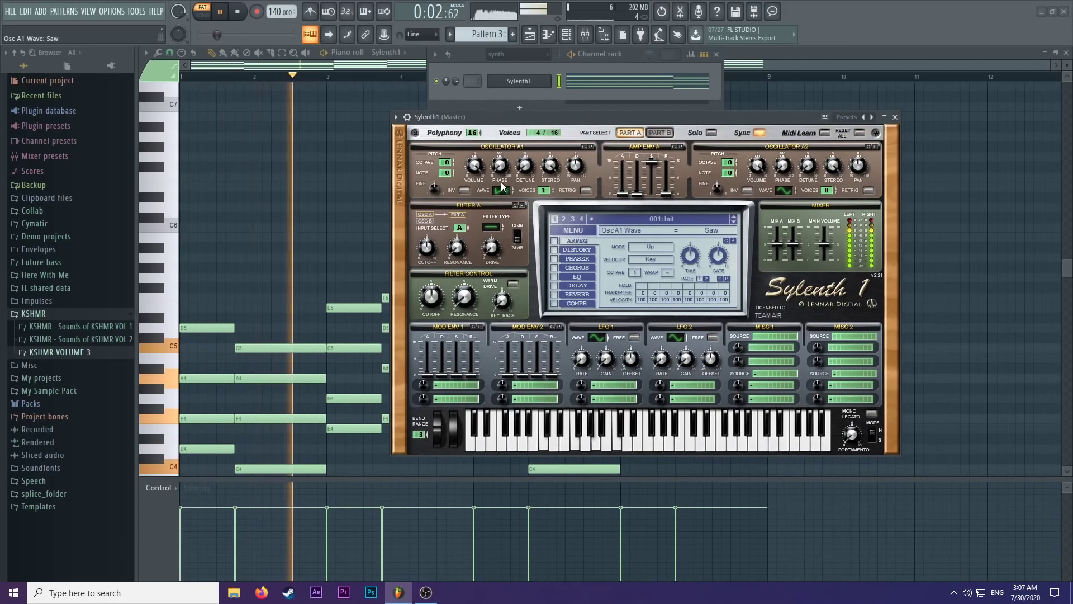
{"action": "left_click_drag", "start_coordinate": [500, 182], "coordinate": [504, 175]}
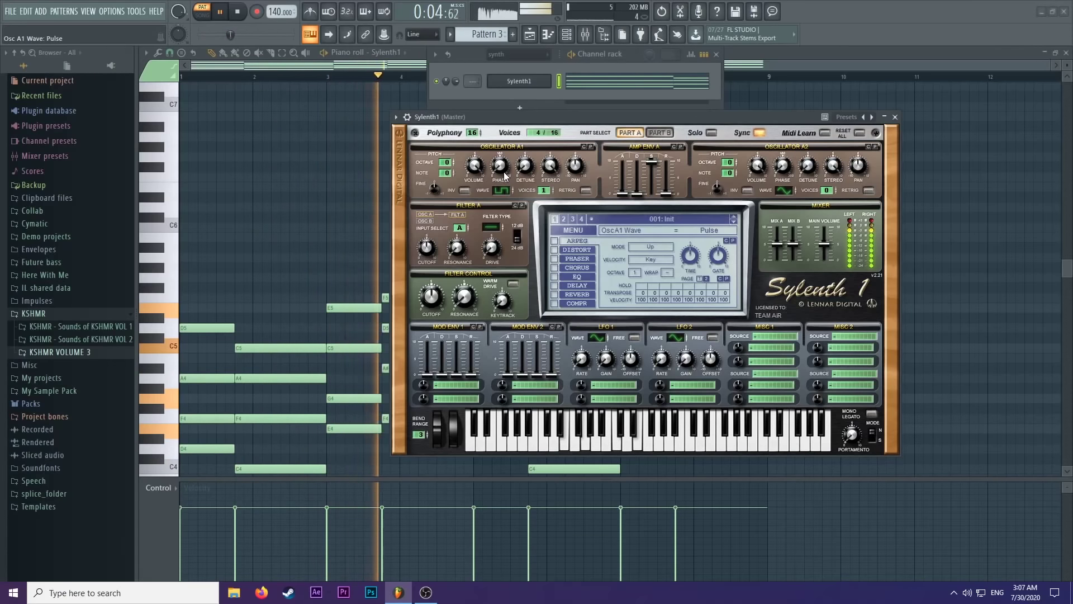
{"action": "key", "text": "space"}
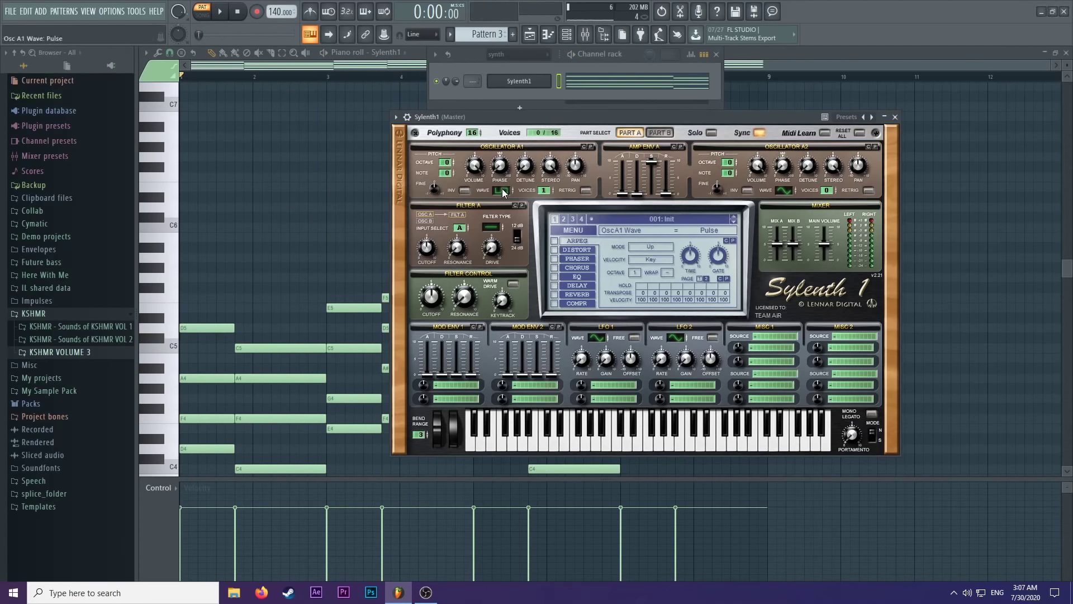
Set oscillator A1 back to a saw wave and raise it to 8 voices while playing the pattern.
{"action": "left_click_drag", "start_coordinate": [506, 187], "coordinate": [507, 177]}
{"action": "left_click_drag", "start_coordinate": [508, 176], "coordinate": [511, 169]}
{"action": "left_click_drag", "start_coordinate": [515, 180], "coordinate": [513, 249]}
{"action": "left_click_drag", "start_coordinate": [596, 112], "coordinate": [523, 114]}
{"action": "key", "text": "space"}
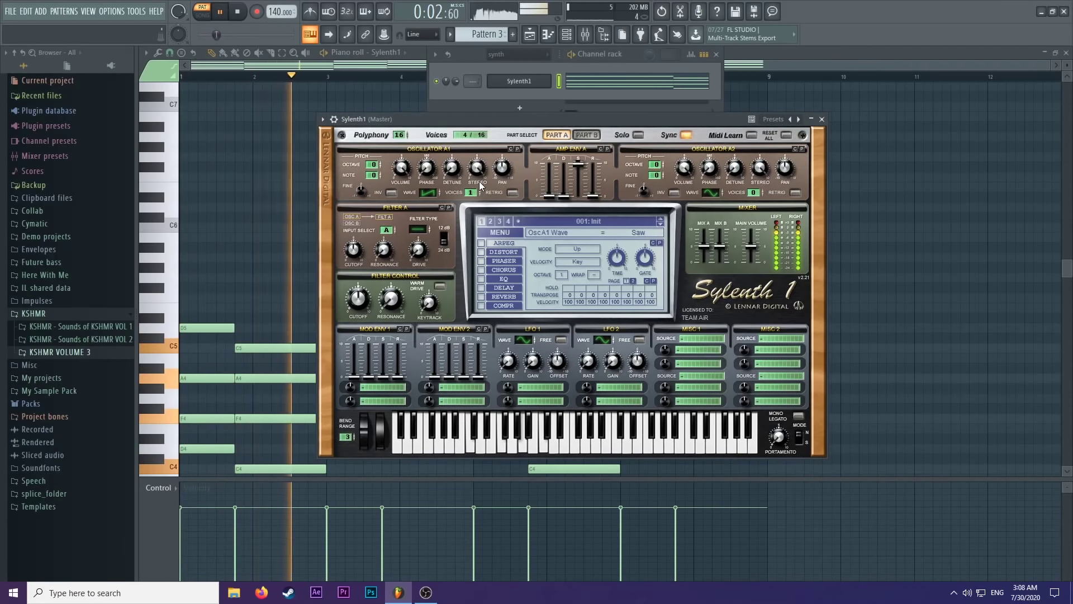
{"action": "left_click_drag", "start_coordinate": [476, 196], "coordinate": [519, 119]}
{"action": "key", "text": "space"}
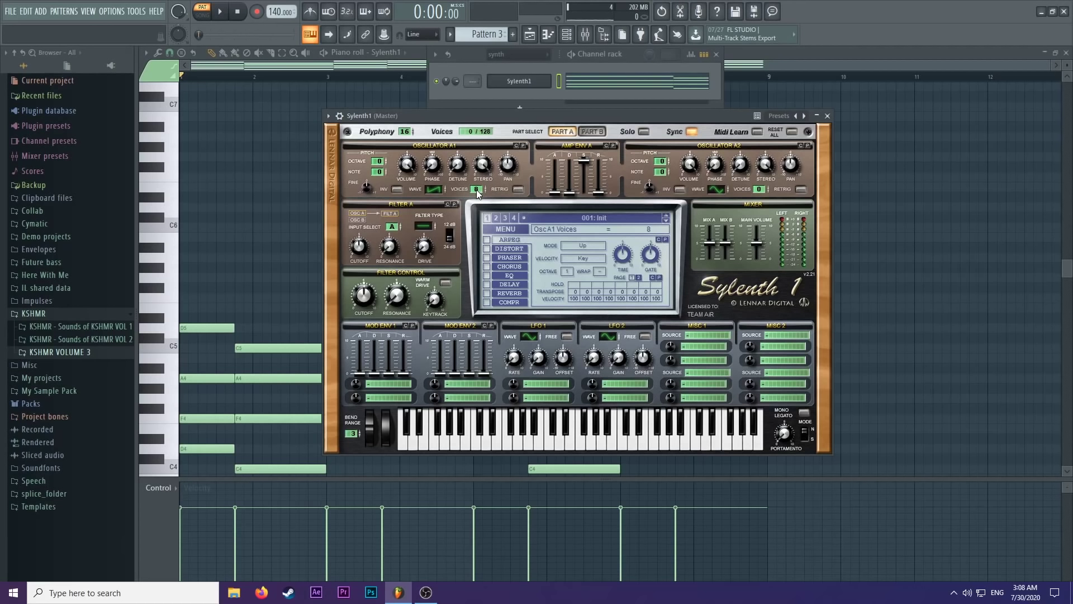
Adjust oscillator A1's detune by ear during playback, comparing high and low amounts and settling on 2.90.
{"action": "left_click_drag", "start_coordinate": [458, 167], "coordinate": [464, 144]}
{"action": "key", "text": "space"}
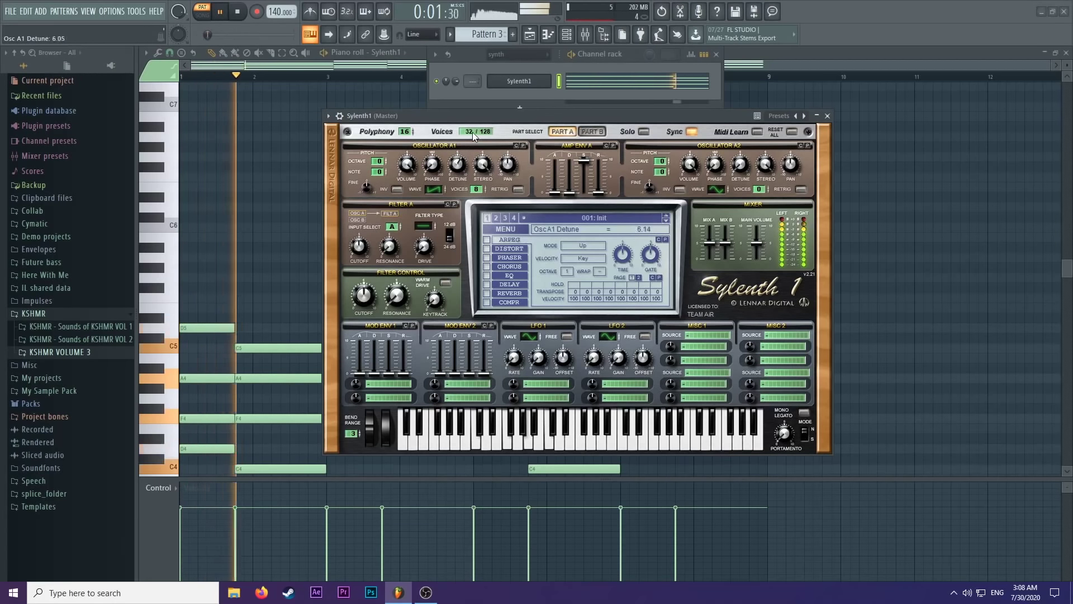
{"action": "key", "text": "space"}
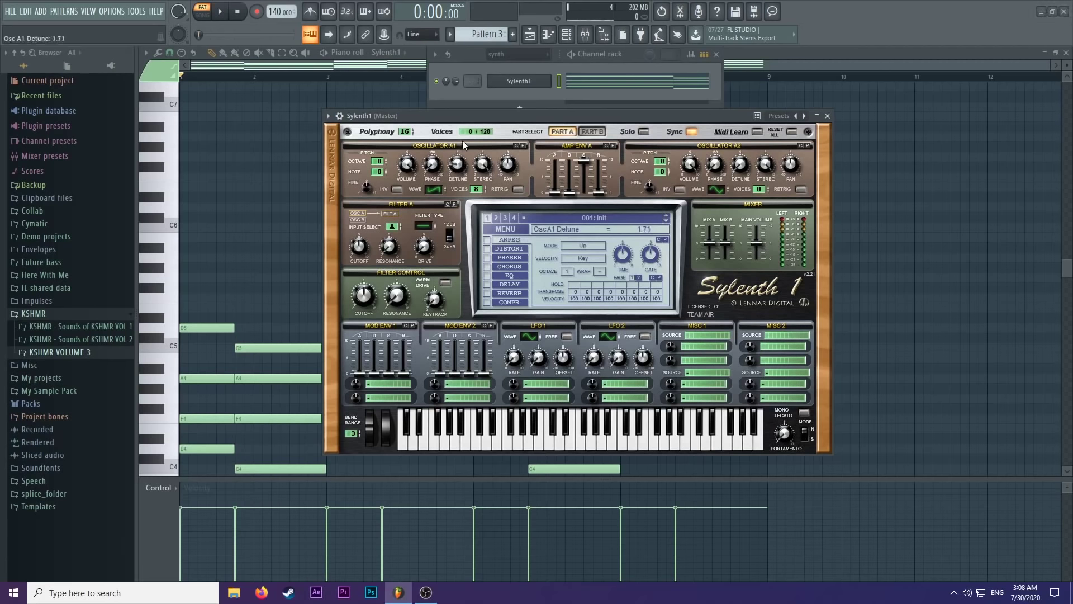
{"action": "key", "text": "space"}
{"action": "left_click_drag", "start_coordinate": [457, 159], "coordinate": [457, 166]}
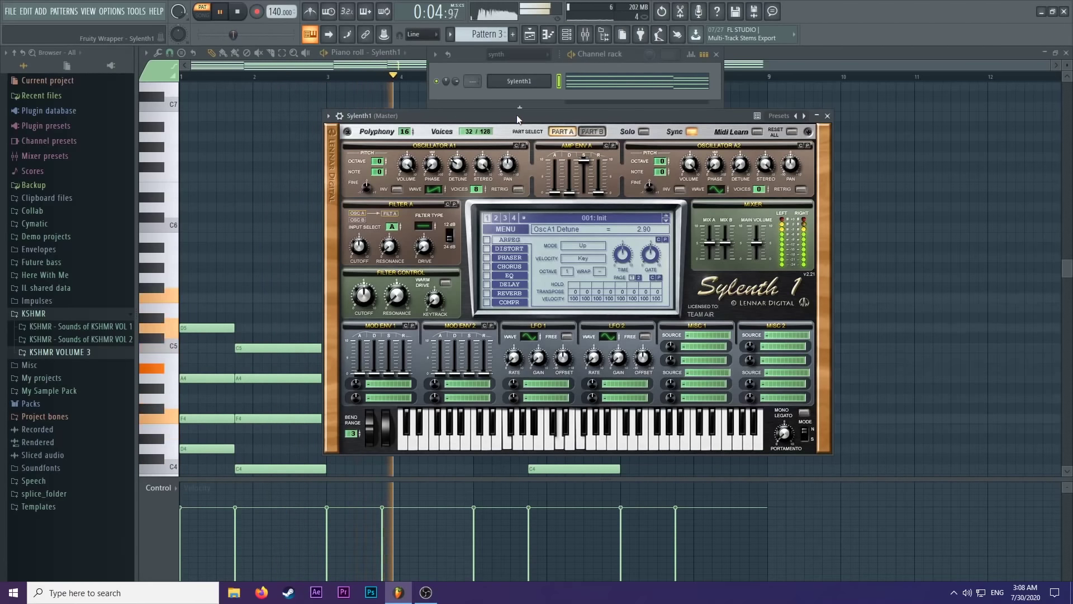
{"action": "key", "text": "space"}
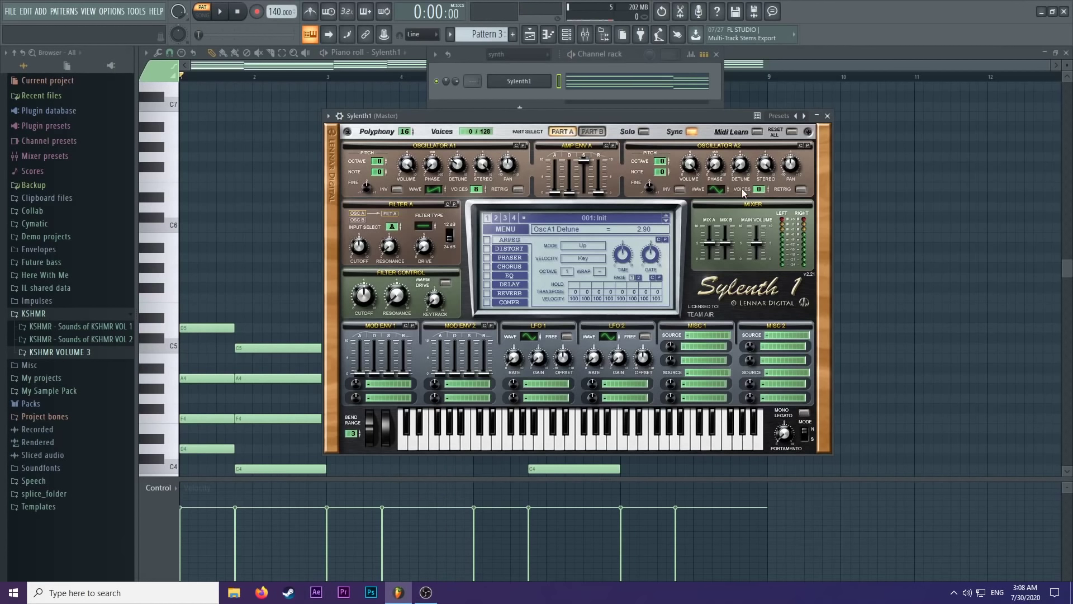
Set oscillator A2 to a saw wave with 8 voices, octave +1 and detune 2.95, checking it in playback.
{"action": "left_click_drag", "start_coordinate": [721, 190], "coordinate": [763, 171]}
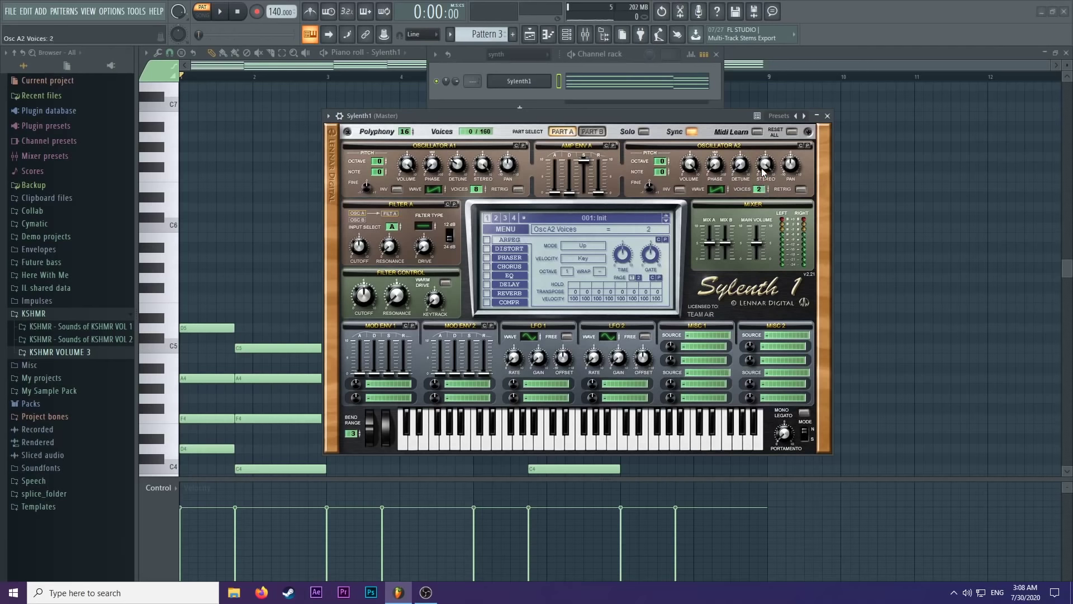
{"action": "left_click_drag", "start_coordinate": [763, 133], "coordinate": [763, 124]}
{"action": "key", "text": "space"}
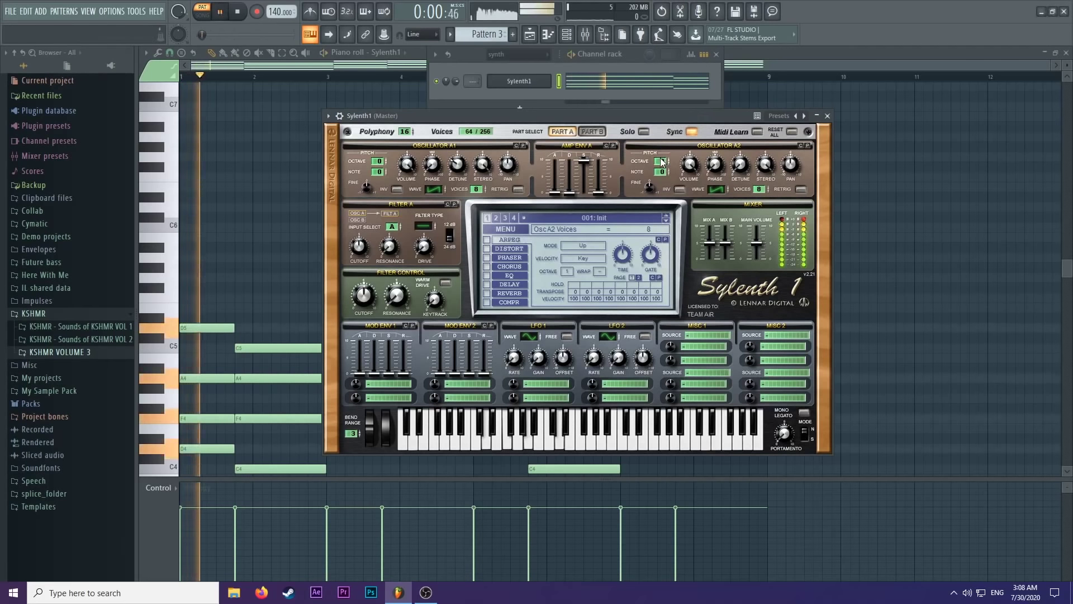
{"action": "key", "text": "space"}
{"action": "key", "text": "space"}
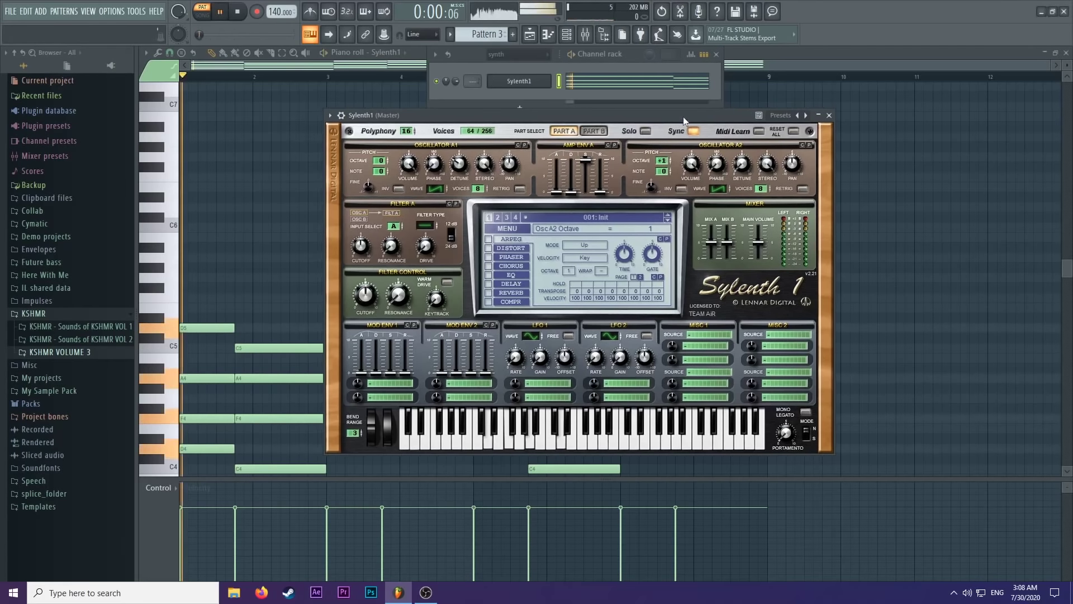
{"action": "left_click_drag", "start_coordinate": [742, 165], "coordinate": [779, 112]}
{"action": "left_click_drag", "start_coordinate": [791, 156], "coordinate": [790, 159]}
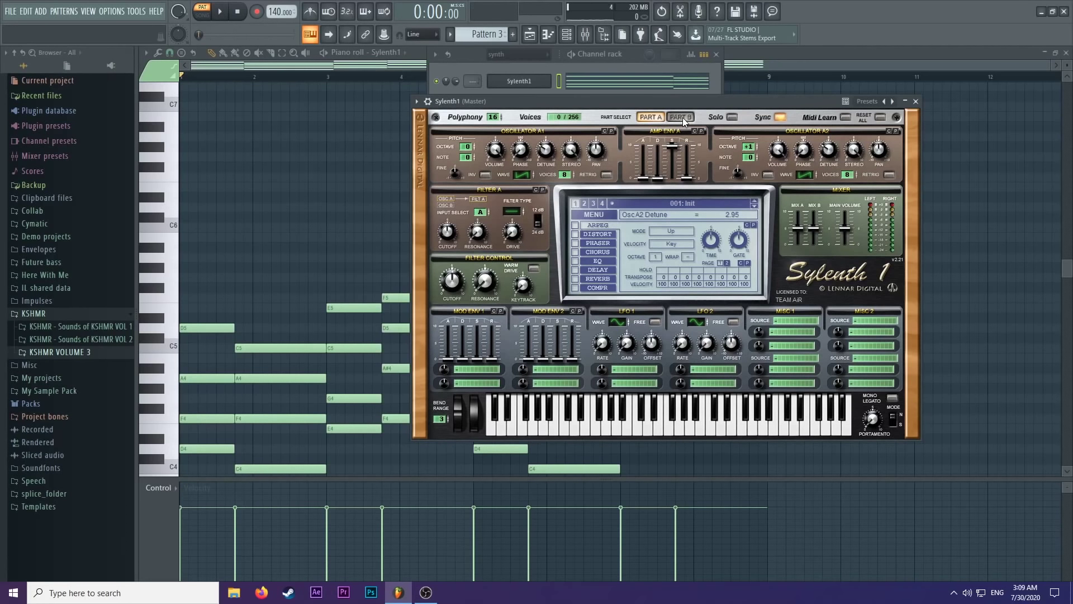
Turn off retrigger on oscillator B1 and switch between Part A and Part B to compare their controls.
{"action": "left_click", "coordinate": [653, 118]}
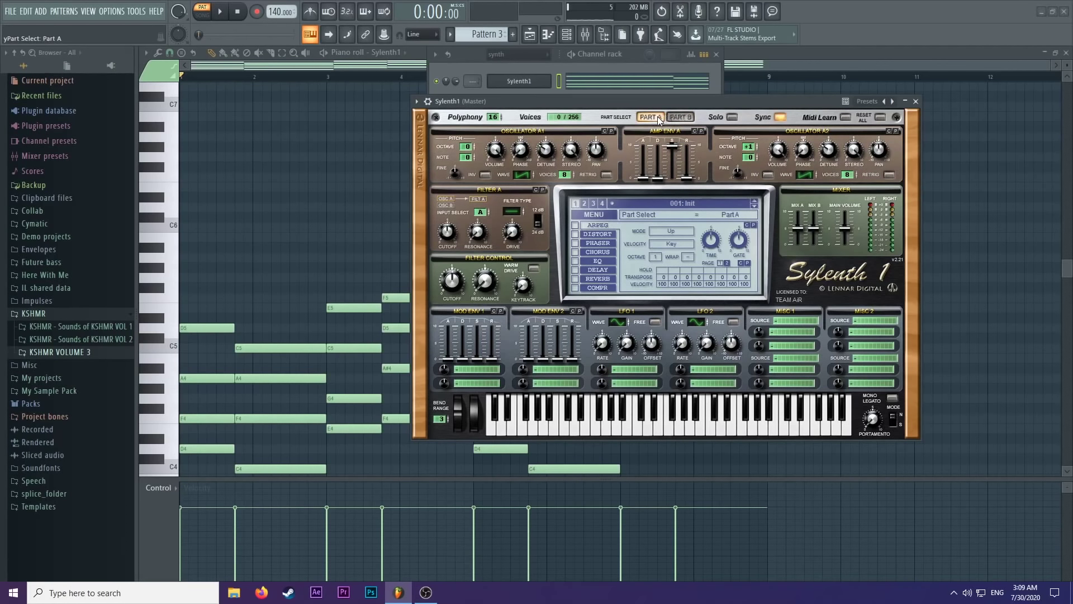
{"action": "left_click", "coordinate": [679, 116]}
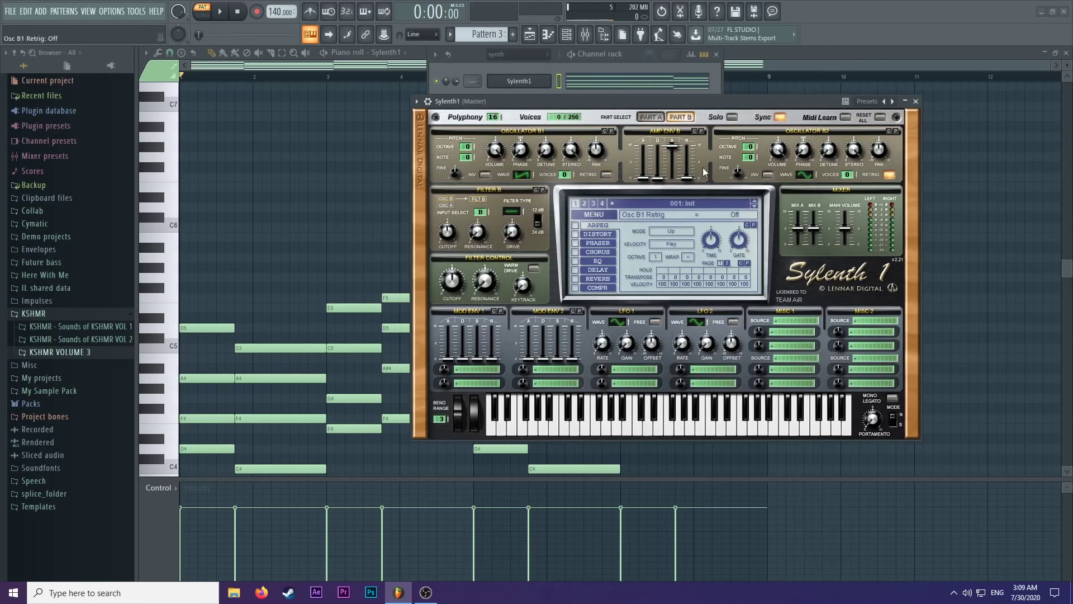
{"action": "left_click", "coordinate": [661, 116]}
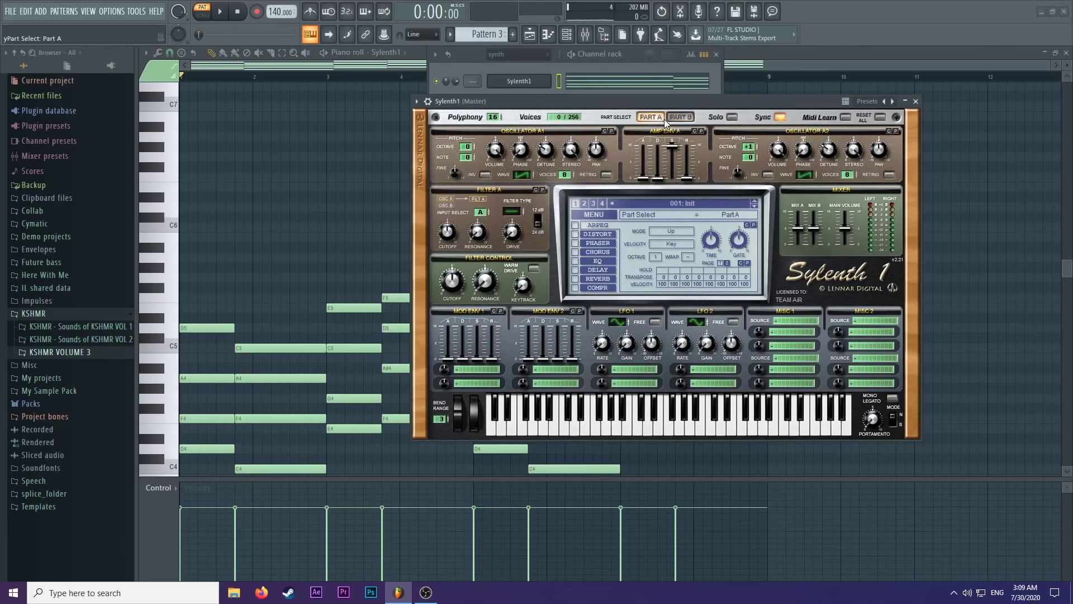
{"action": "left_click", "coordinate": [674, 118]}
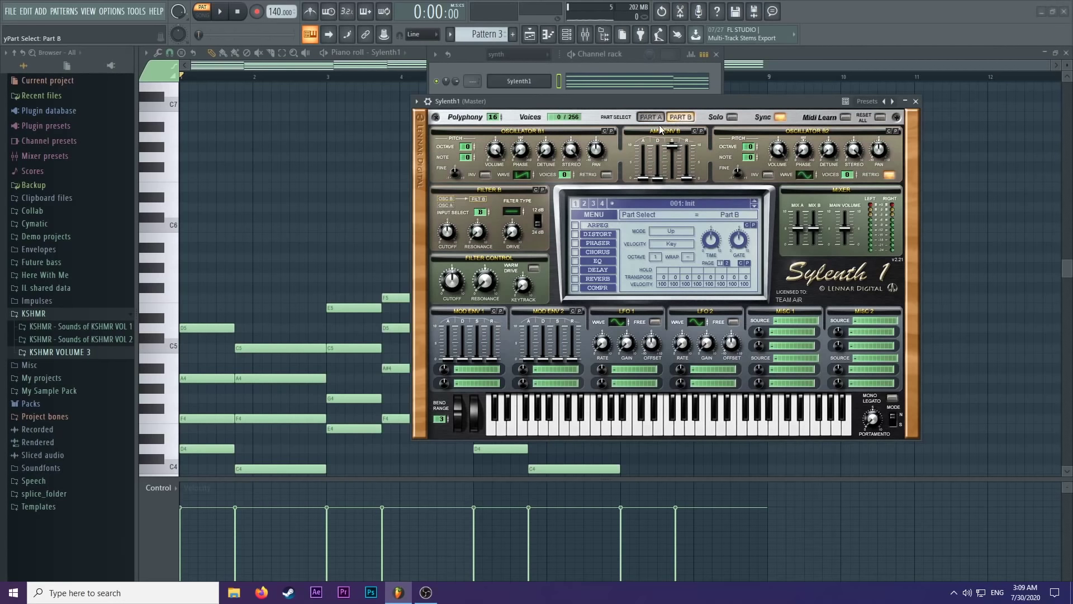
{"action": "left_click", "coordinate": [657, 116]}
{"action": "left_click", "coordinate": [673, 118]}
Change oscillator B1's waveform and set the filter inputs to B+A for Filter B and A+B for Filter A.
{"action": "left_click", "coordinate": [533, 171]}
{"action": "left_click", "coordinate": [480, 213]}
{"action": "left_click_drag", "start_coordinate": [473, 262], "coordinate": [487, 207]}
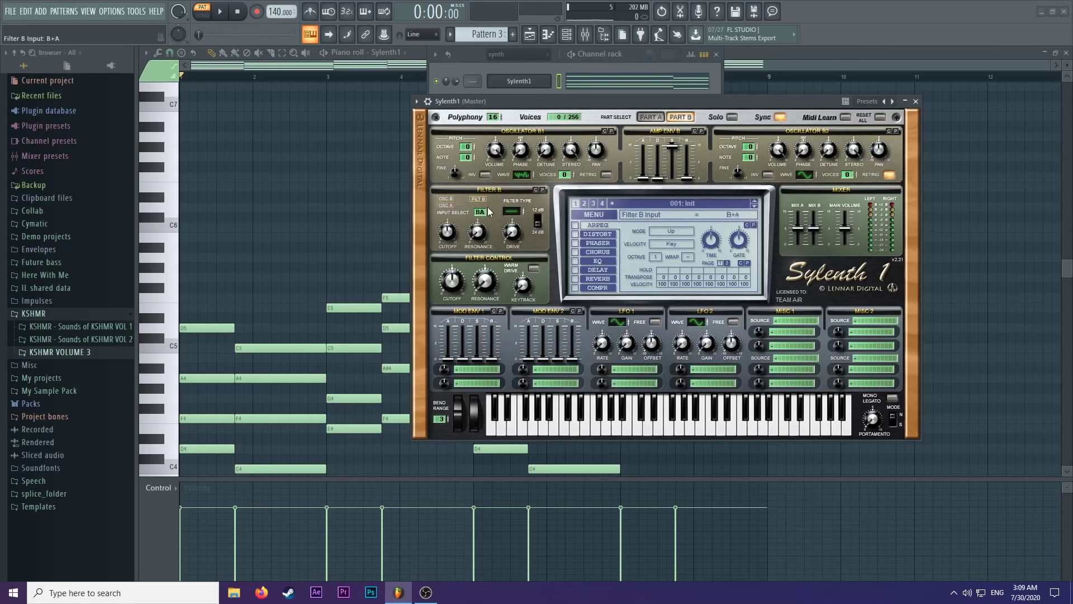
{"action": "left_click", "coordinate": [650, 117]}
{"action": "left_click", "coordinate": [483, 213]}
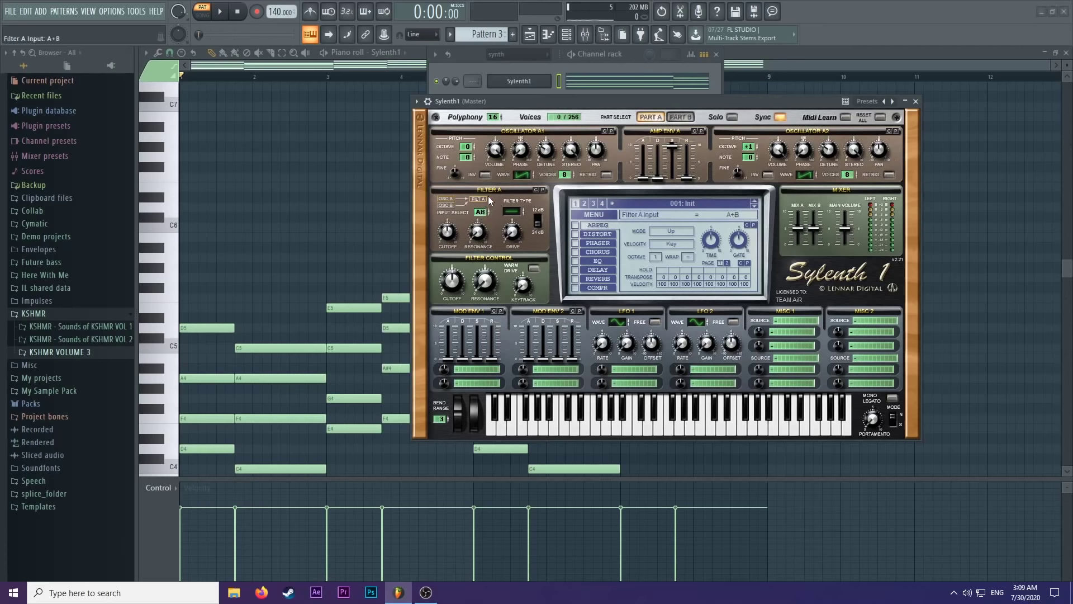
Restore the separate filter routing in both parts, with Filter A's input set to A and Filter B's to B.
{"action": "left_click", "coordinate": [680, 117]}
{"action": "left_click", "coordinate": [648, 117]}
{"action": "left_click", "coordinate": [481, 213]}
{"action": "left_click", "coordinate": [484, 212]}
{"action": "left_click", "coordinate": [481, 211]}
{"action": "left_click", "coordinate": [680, 118]}
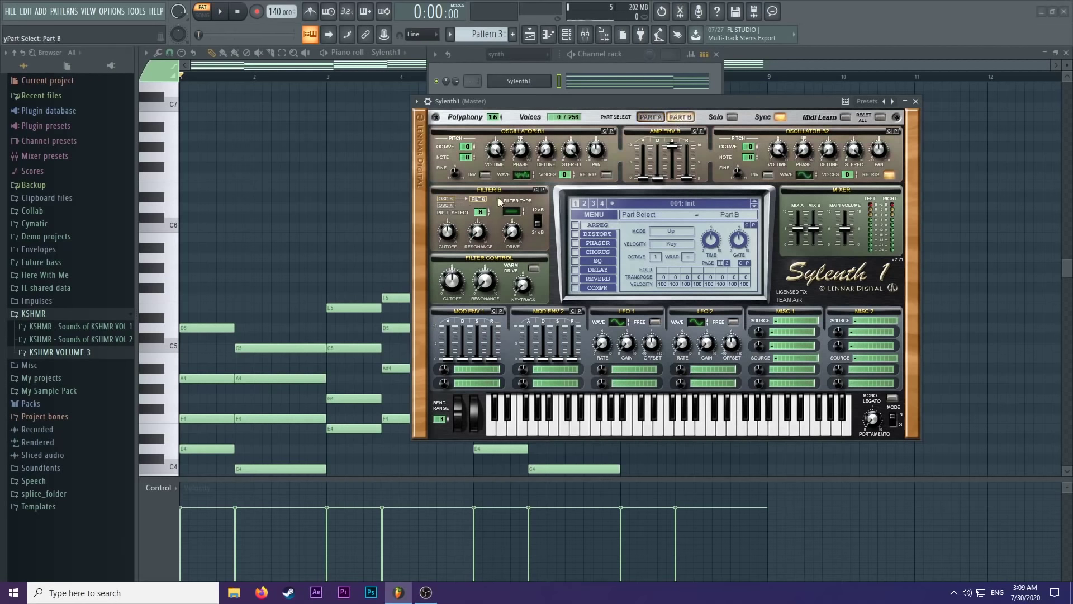
{"action": "left_click", "coordinate": [647, 118]}
{"action": "left_click", "coordinate": [484, 212]}
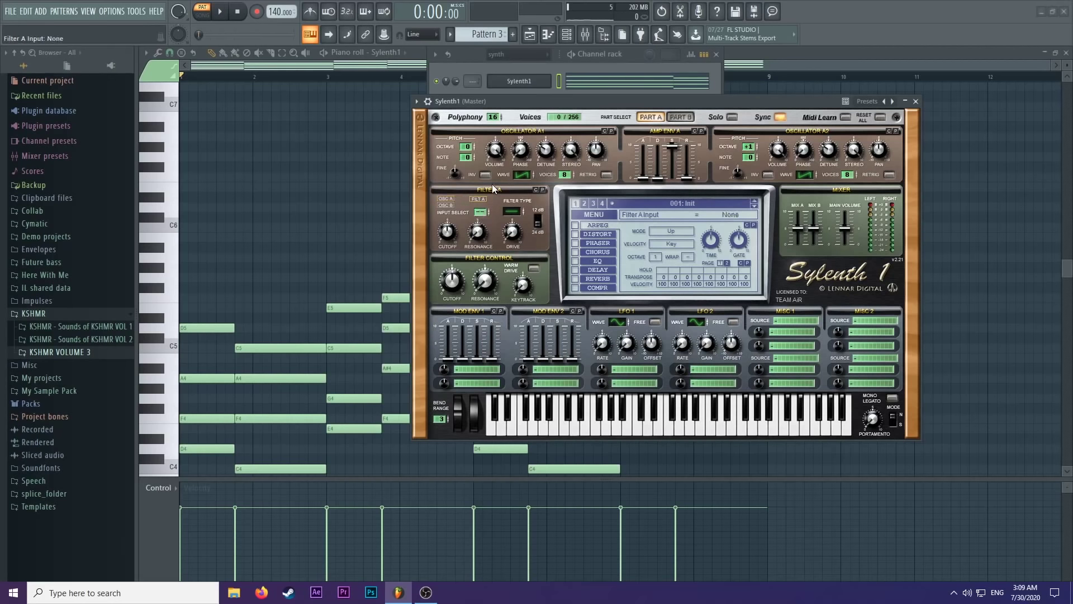
{"action": "left_click", "coordinate": [487, 211]}
Give oscillator B1 in Part B 1 voice, lower its volume to 1.10, and check the blend in playback.
{"action": "left_click", "coordinate": [681, 118]}
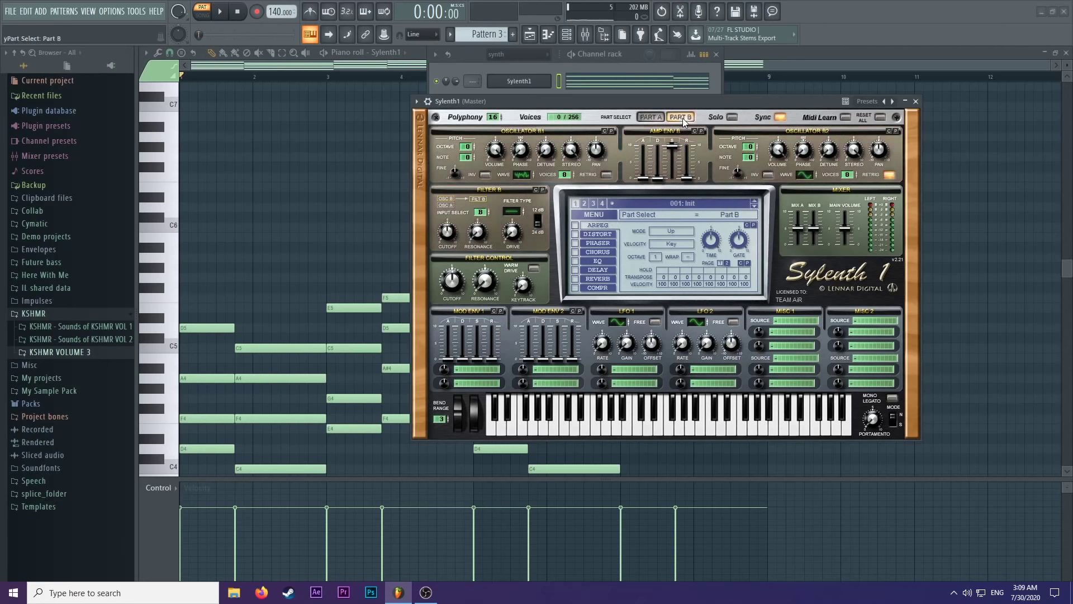
{"action": "left_click", "coordinate": [565, 177]}
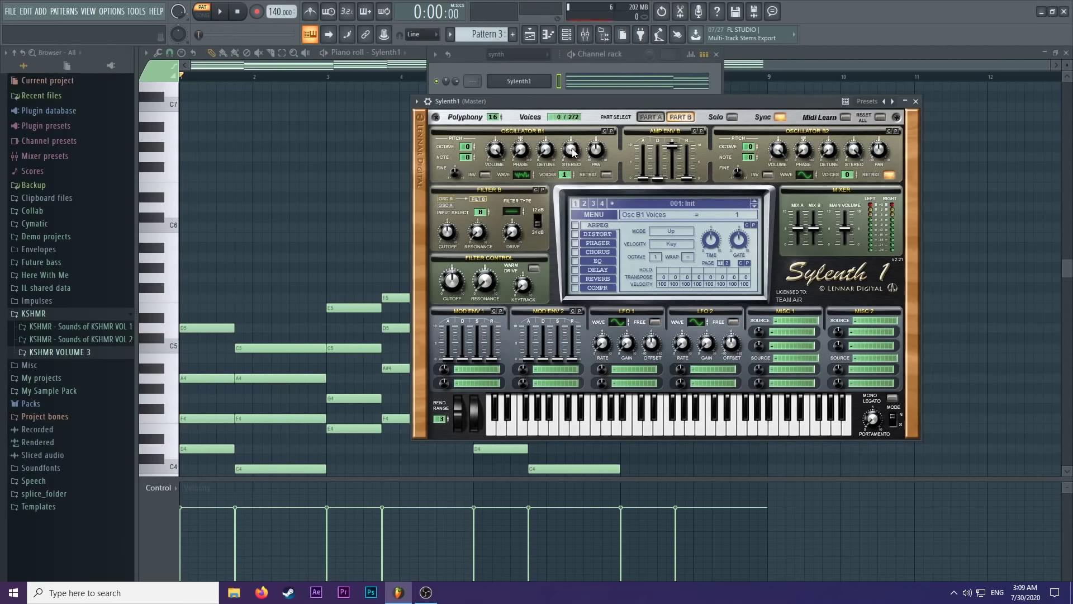
{"action": "left_click_drag", "start_coordinate": [494, 150], "coordinate": [489, 168]}
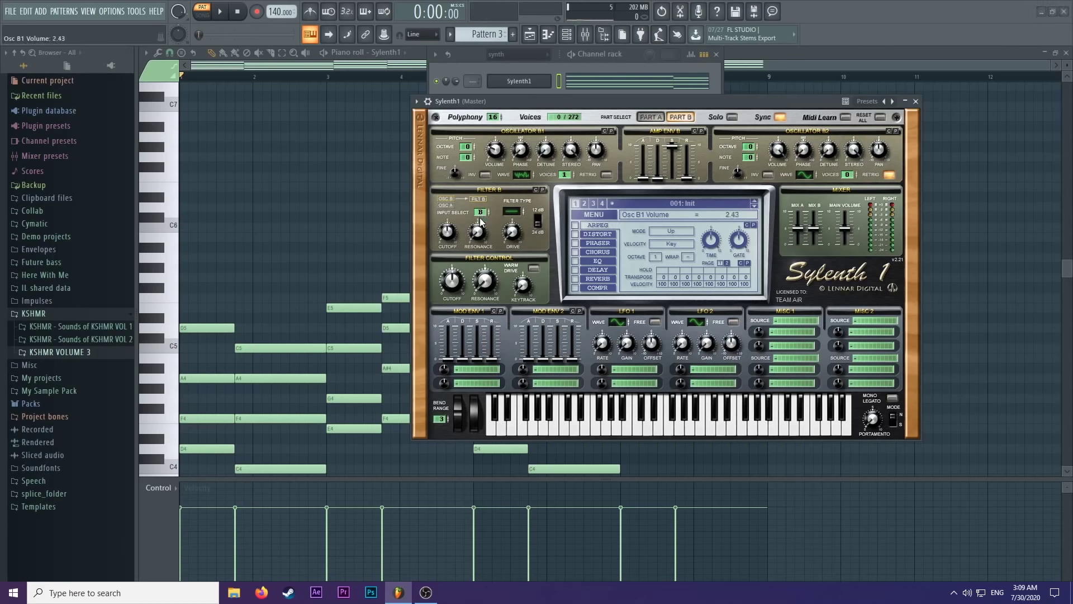
{"action": "mouse_move", "coordinate": [495, 150]}
{"action": "left_mouse_down"}
{"action": "mouse_move", "coordinate": [497, 163]}
{"action": "mouse_move", "coordinate": [499, 152]}
{"action": "left_mouse_up"}
{"action": "key", "text": "space"}
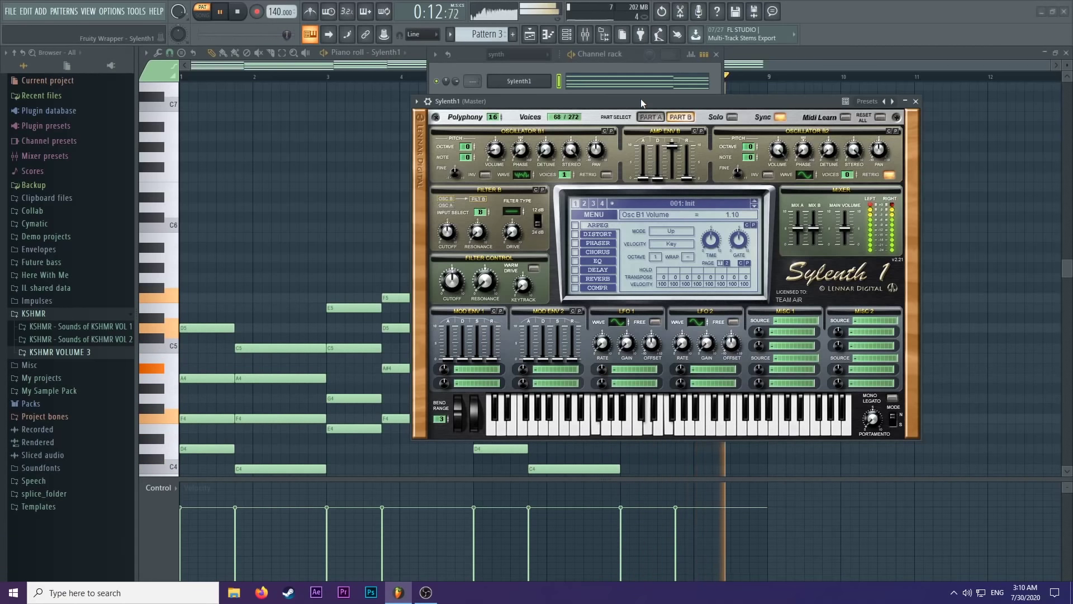
{"action": "key", "text": "space"}
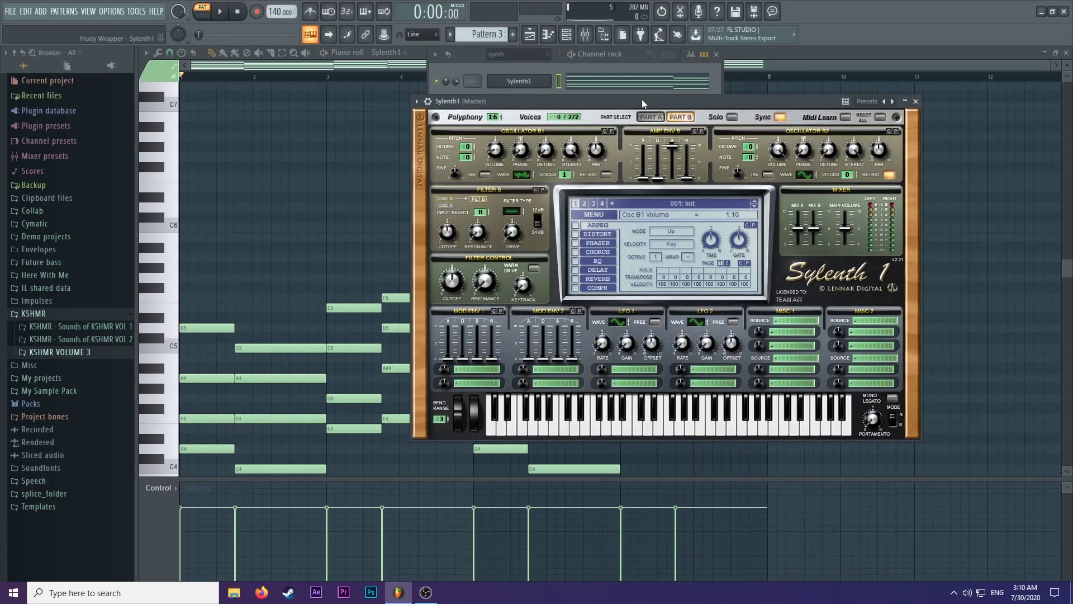
Check Filter B's type, return to Part A, and play the pattern to hear the combined chord sound.
{"action": "left_click", "coordinate": [512, 214]}
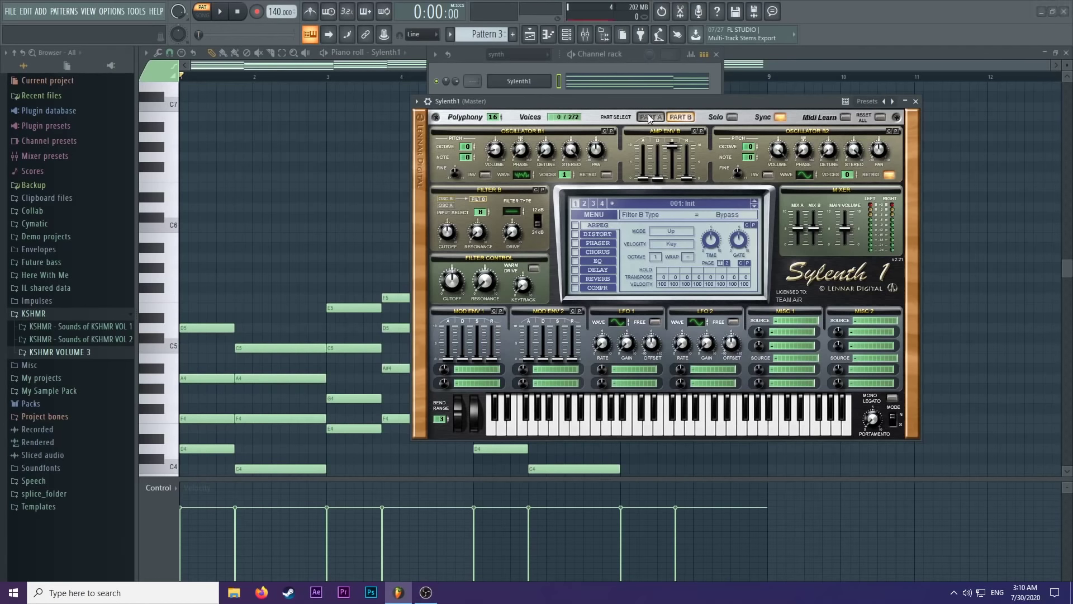
{"action": "left_click", "coordinate": [648, 117]}
{"action": "left_click_drag", "start_coordinate": [679, 98], "coordinate": [687, 90]}
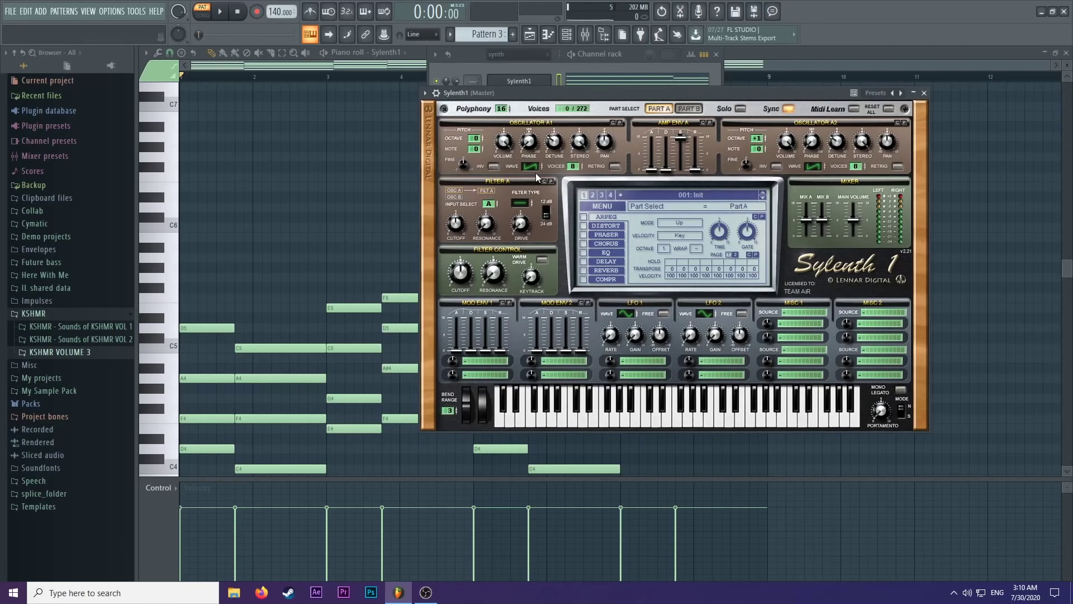
{"action": "key", "text": "space"}
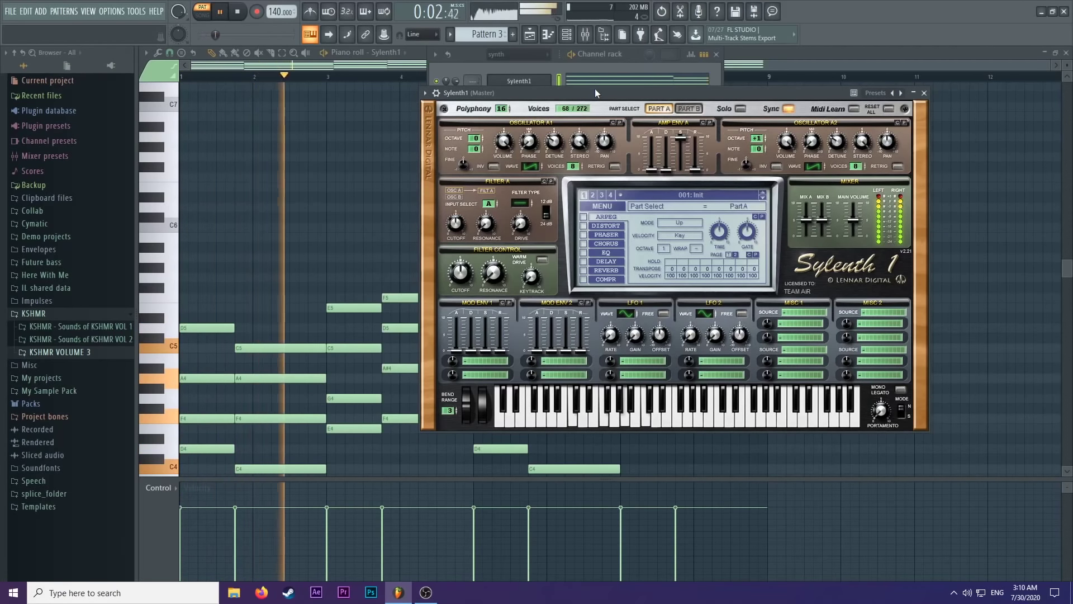
{"action": "key", "text": "space"}
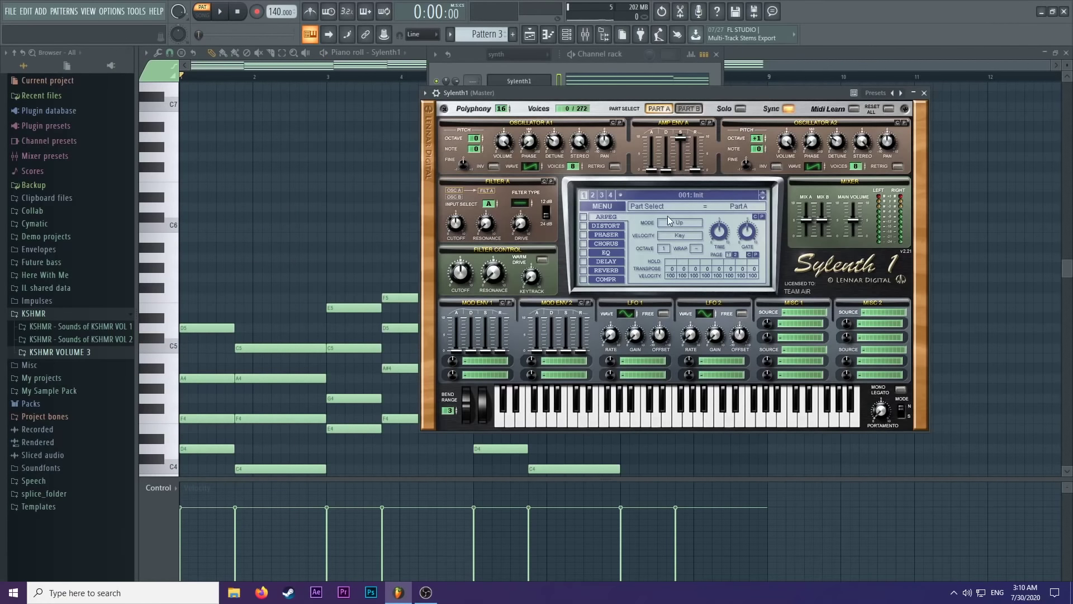
{"action": "left_click", "coordinate": [583, 216]}
{"action": "left_click", "coordinate": [583, 225]}
{"action": "left_click", "coordinate": [583, 234]}
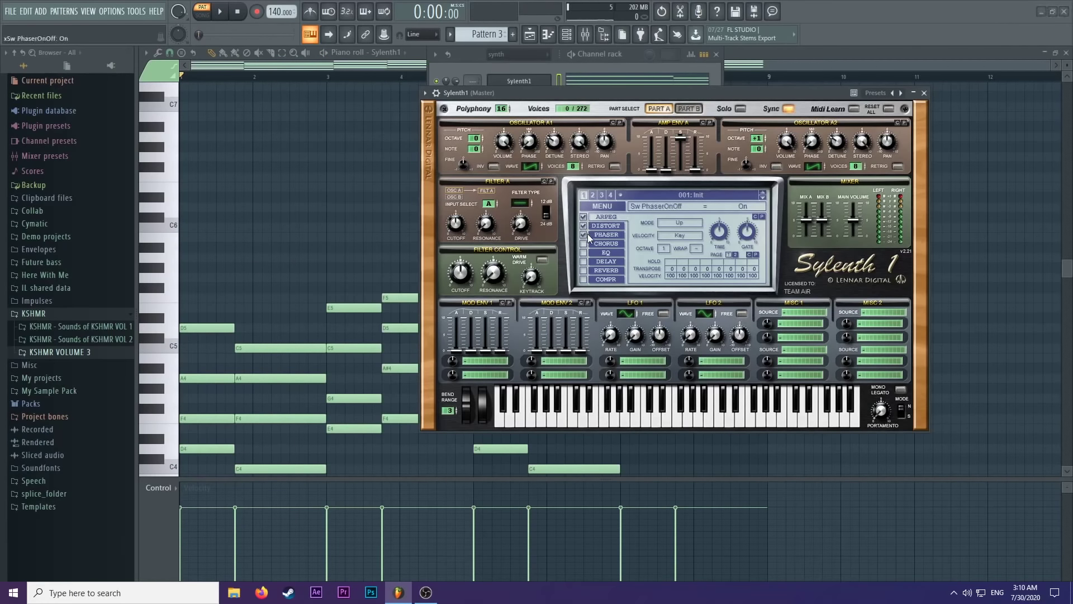
{"action": "left_click", "coordinate": [583, 216]}
{"action": "left_click", "coordinate": [583, 225]}
{"action": "left_click", "coordinate": [584, 234]}
Show Sylenth1's channel settings and look through the mixer for a free track for the synth.
{"action": "left_click", "coordinate": [436, 93]}
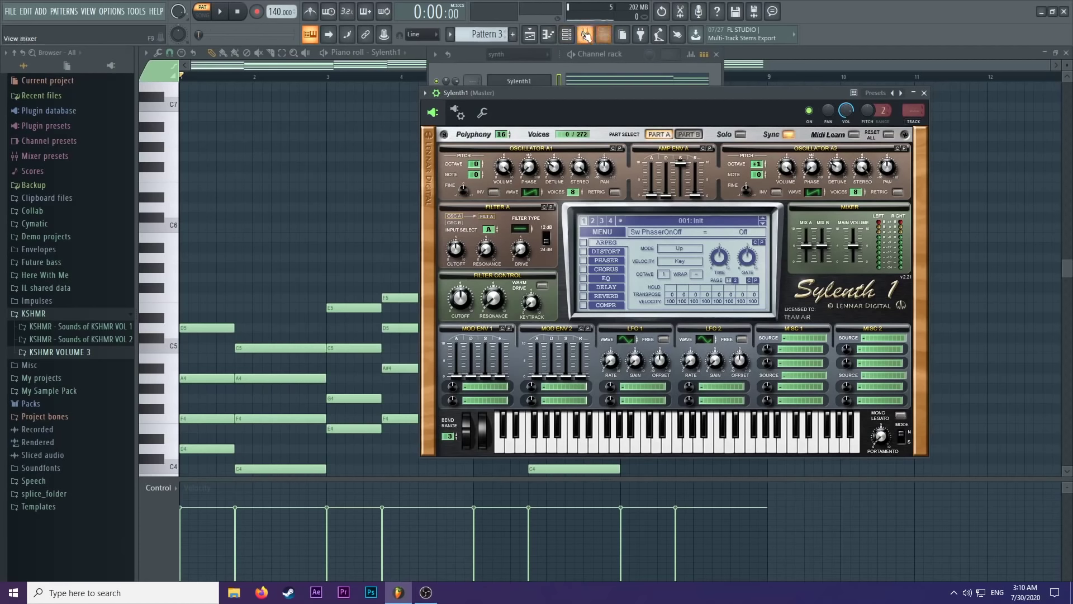
{"action": "left_click", "coordinate": [585, 35]}
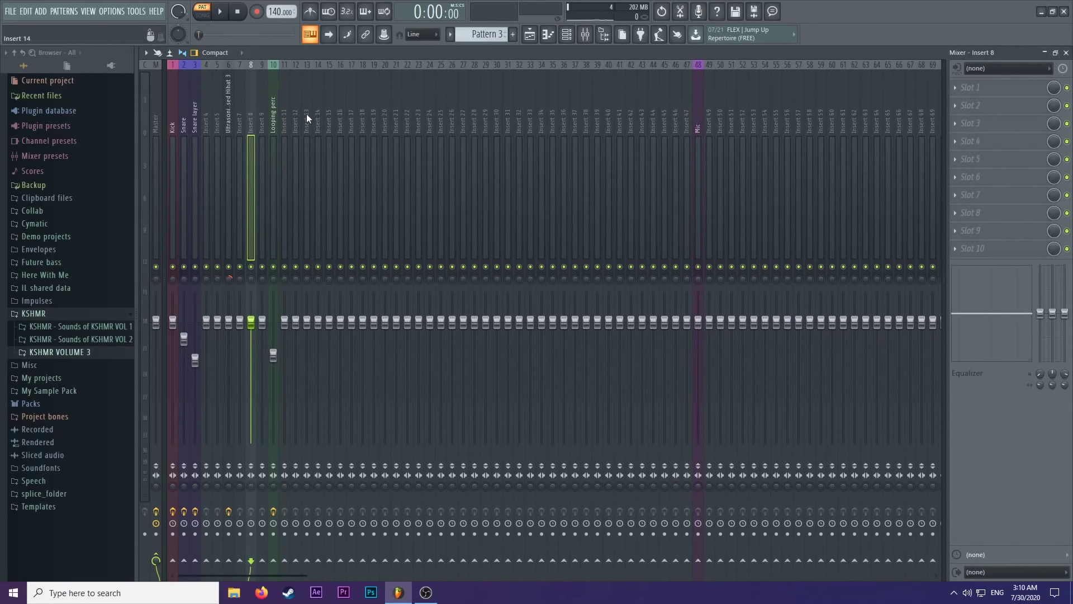
{"action": "left_click", "coordinate": [283, 120]}
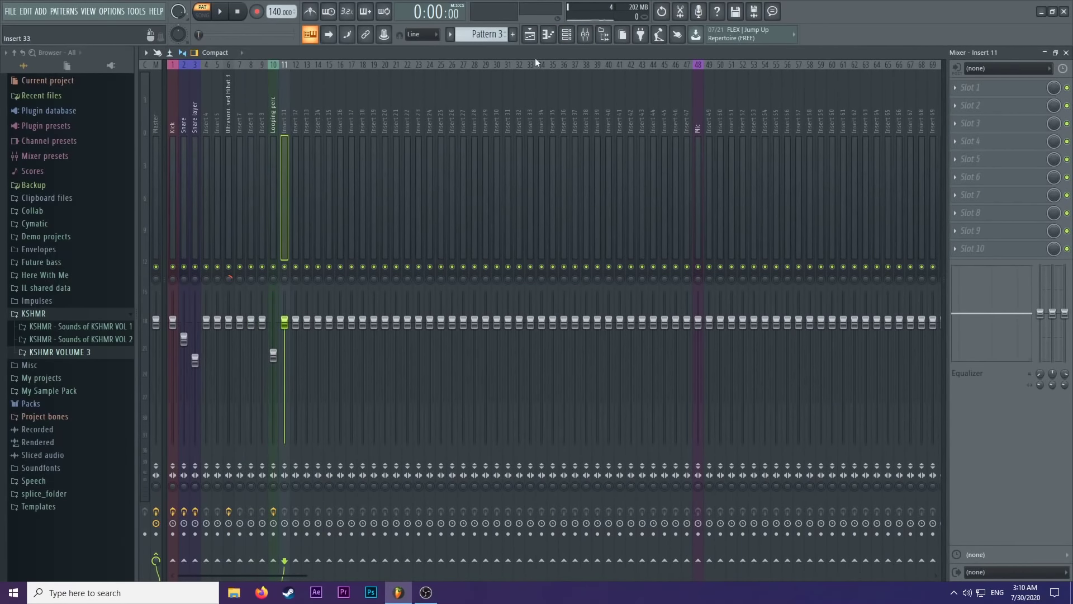
{"action": "left_click", "coordinate": [574, 36]}
{"action": "left_click", "coordinate": [525, 83]}
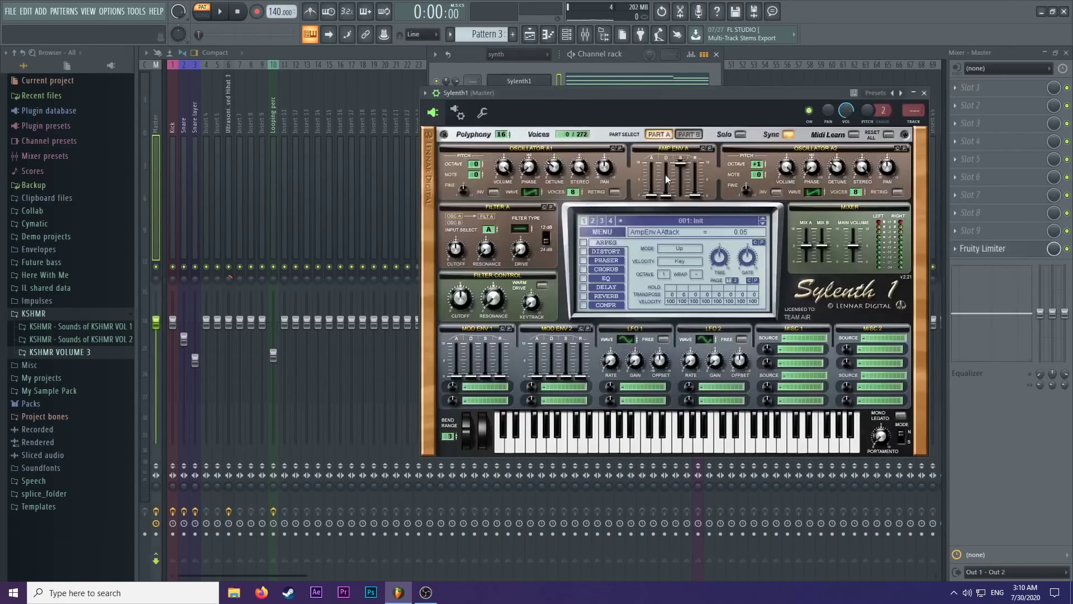
{"action": "left_click_drag", "start_coordinate": [702, 97], "coordinate": [659, 98]}
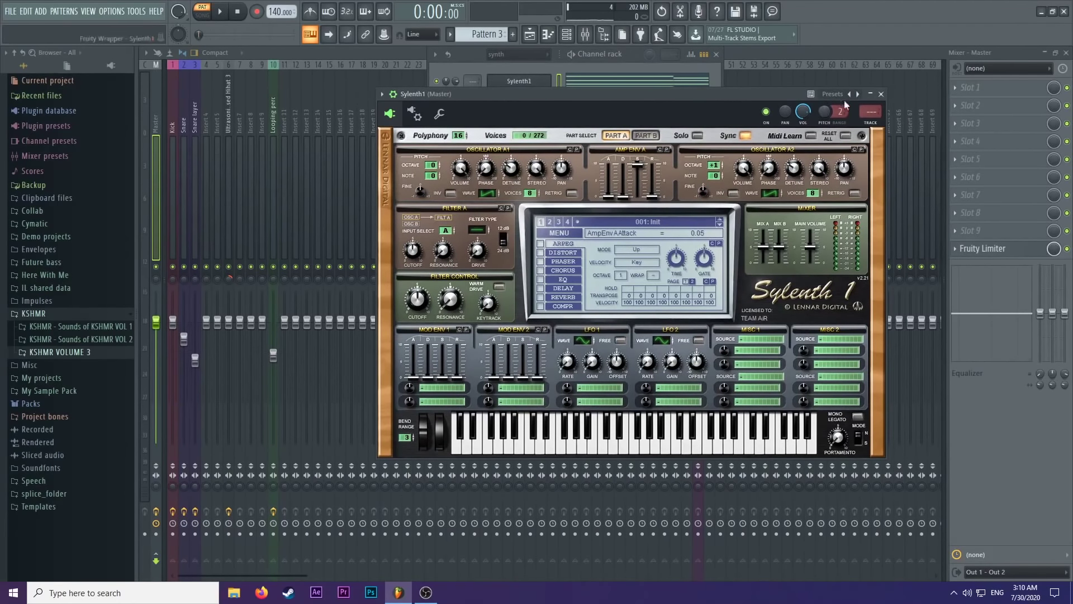
{"action": "key", "text": "m"}
{"action": "left_click", "coordinate": [743, 67]}
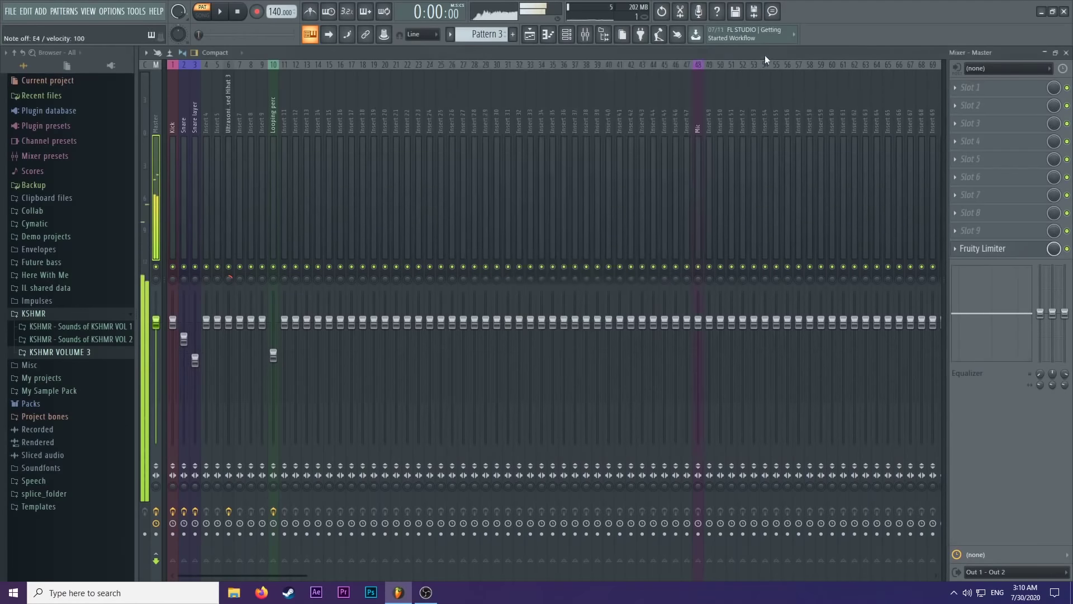
Rename mixer insert 23 to "Synth" and give it a purple colour.
{"action": "right_click", "coordinate": [414, 115]}
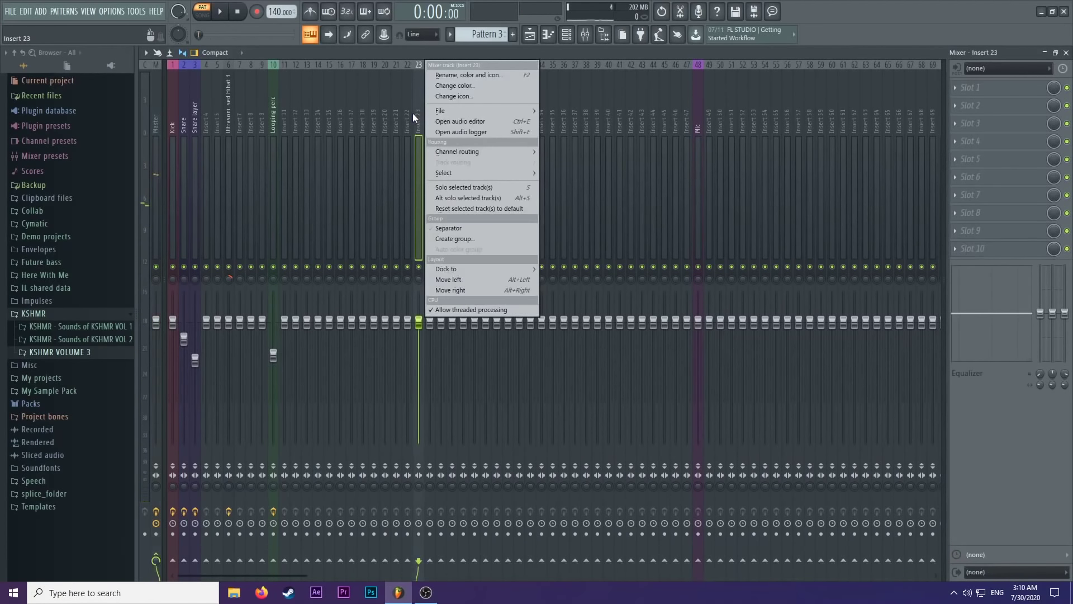
{"action": "left_click", "coordinate": [452, 77]}
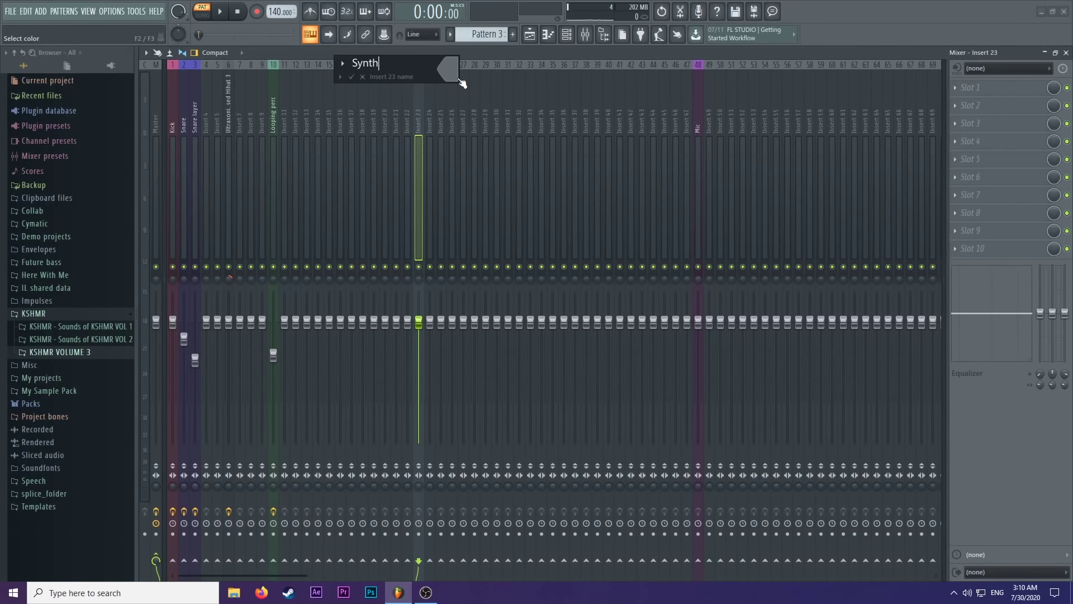
{"action": "left_click", "coordinate": [457, 77]}
{"action": "left_click", "coordinate": [558, 80]}
{"action": "left_click", "coordinate": [355, 77]}
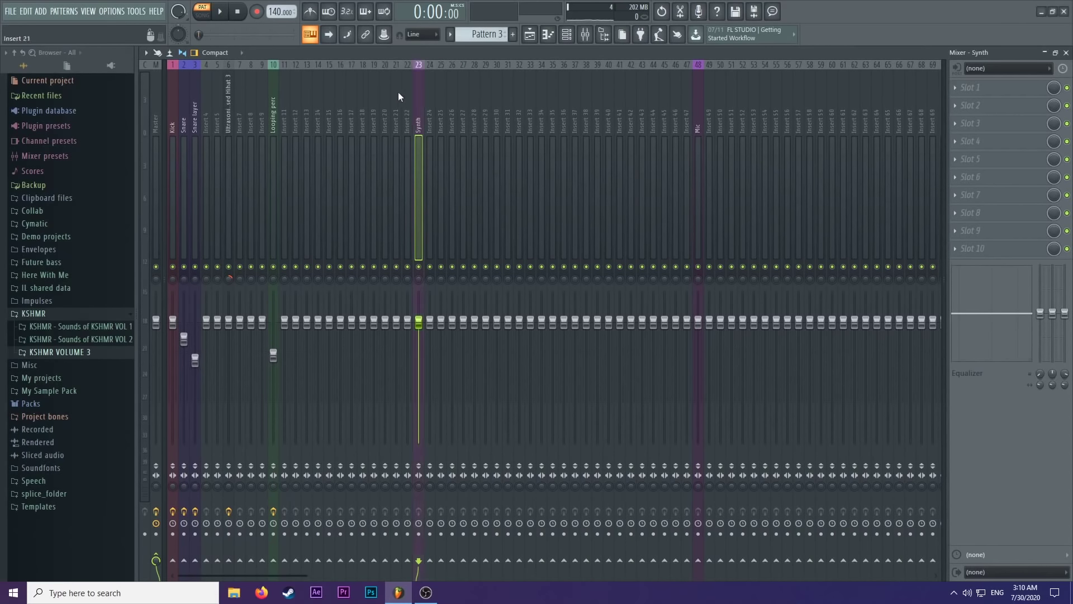
Route Sylenth1 to mixer track 23, test it with a few notes, and lower the track's fader during playback.
{"action": "key", "text": "q"}
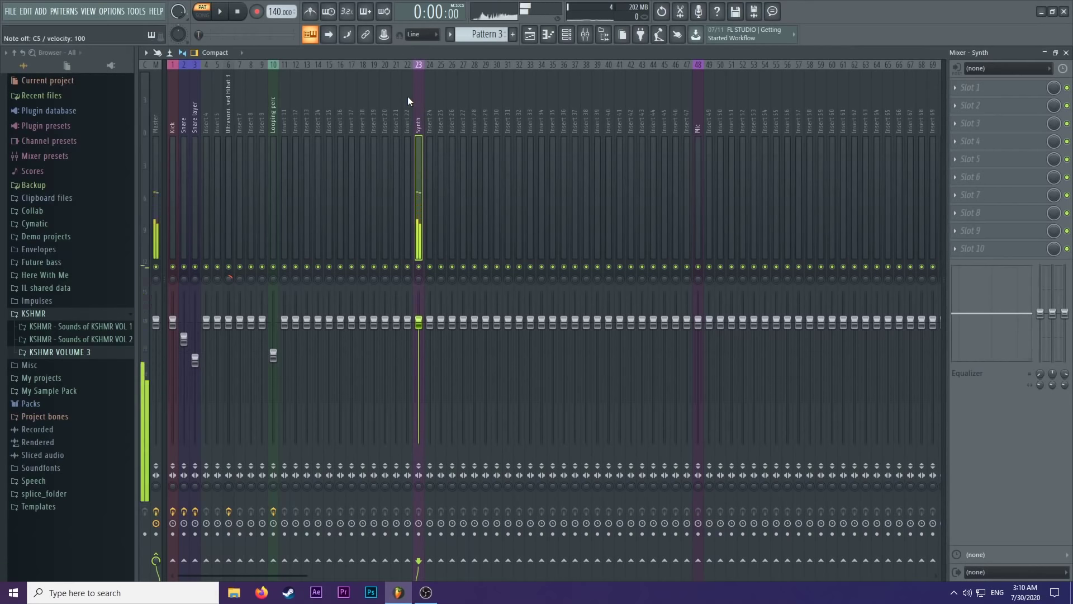
{"action": "key", "text": "w"}
{"action": "left_click", "coordinate": [585, 34]}
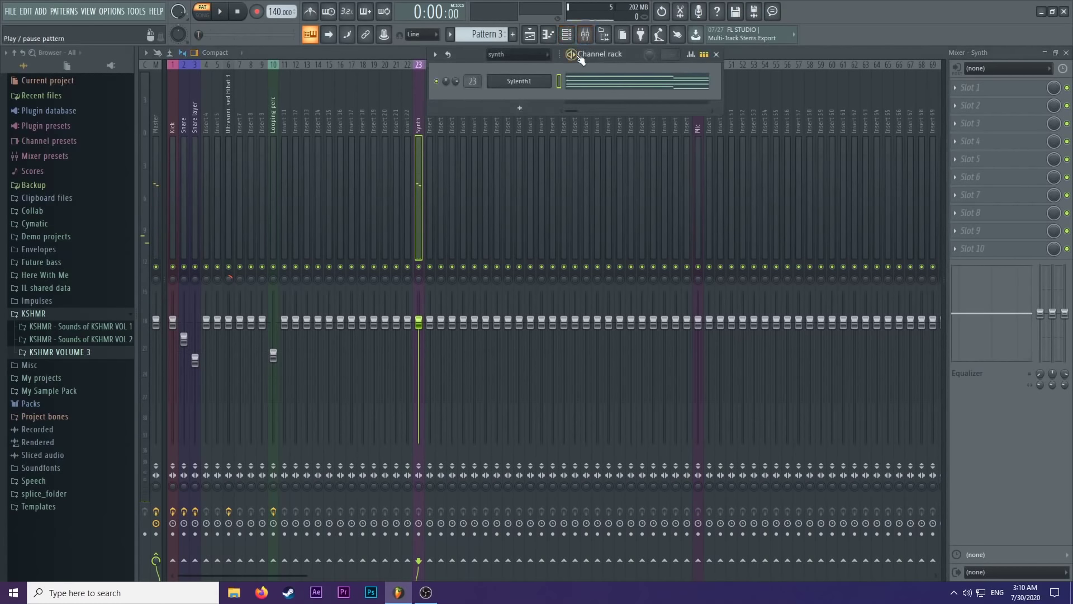
{"action": "key", "text": "space"}
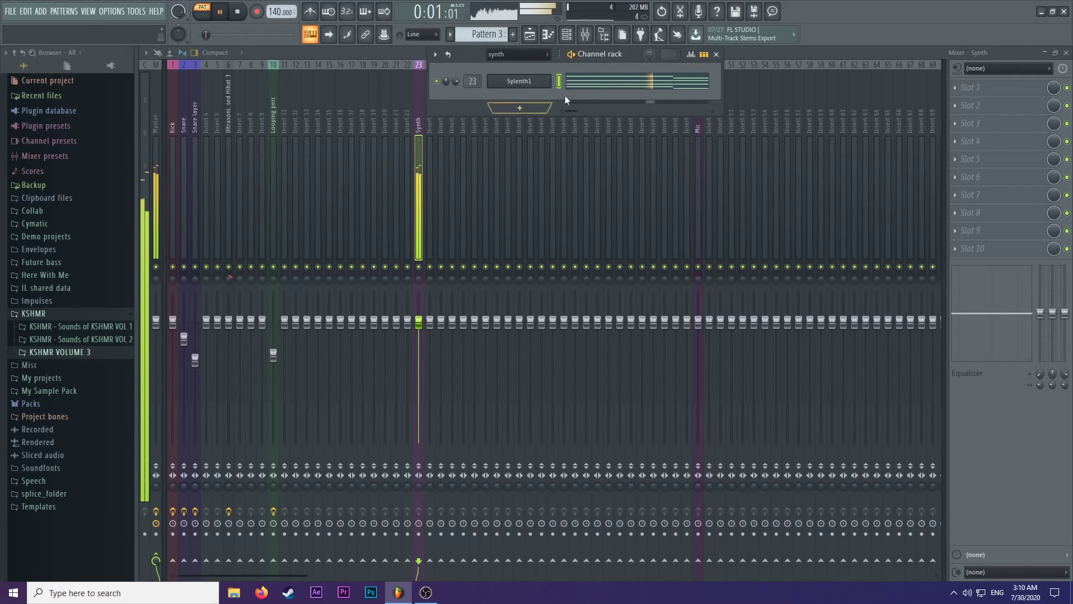
{"action": "left_click_drag", "start_coordinate": [419, 322], "coordinate": [419, 354]}
Load Fruity Parametric EQ 2 in the Synth track's first effect slot and make band 1 a steep high-pass near 200 Hz.
{"action": "left_click", "coordinate": [956, 88]}
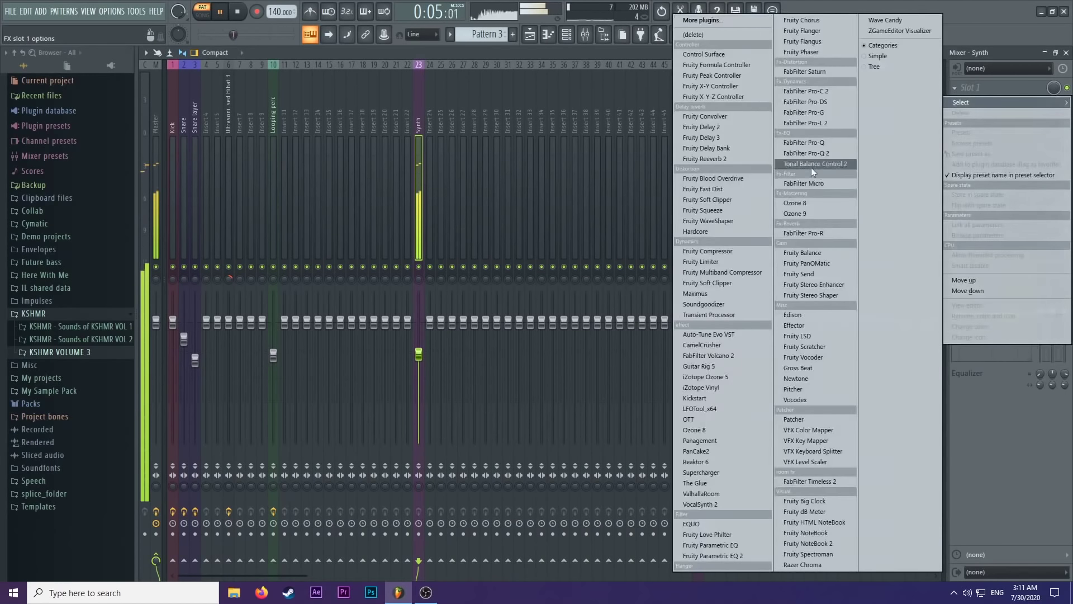
{"action": "left_click", "coordinate": [734, 555]}
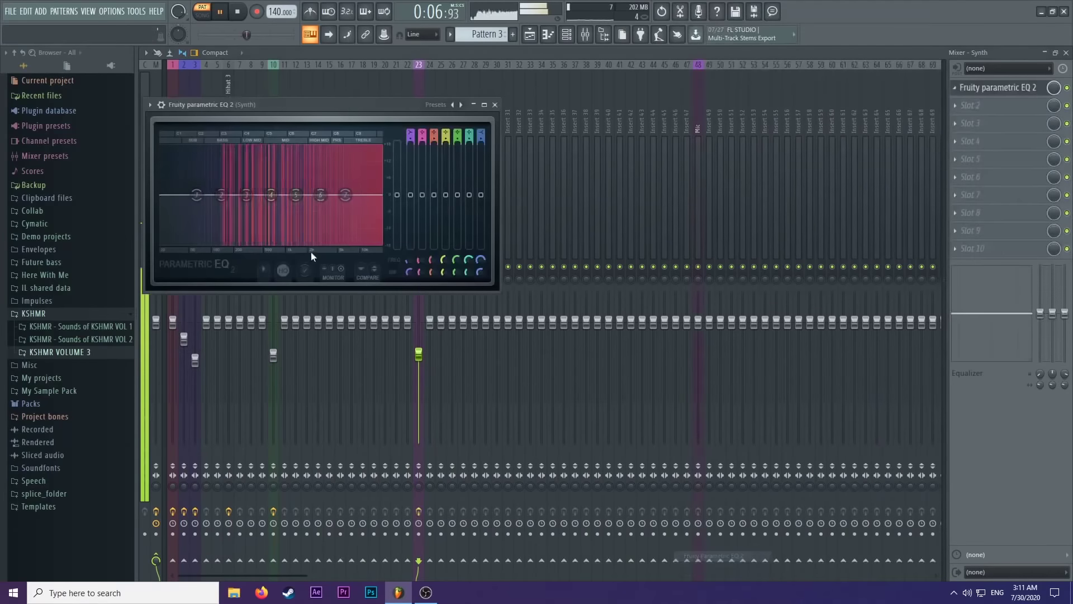
{"action": "right_click", "coordinate": [198, 196]}
{"action": "mouse_move", "coordinate": [222, 227]}
{"action": "left_click", "coordinate": [250, 245]}
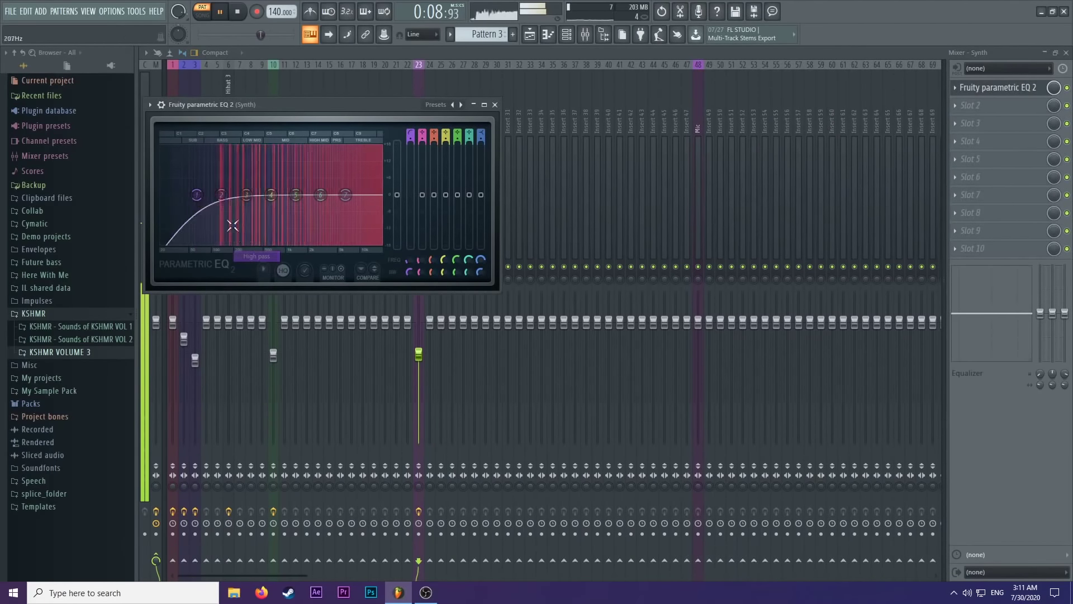
{"action": "left_click_drag", "start_coordinate": [197, 195], "coordinate": [235, 195]}
{"action": "left_click_drag", "start_coordinate": [410, 139], "coordinate": [411, 124]}
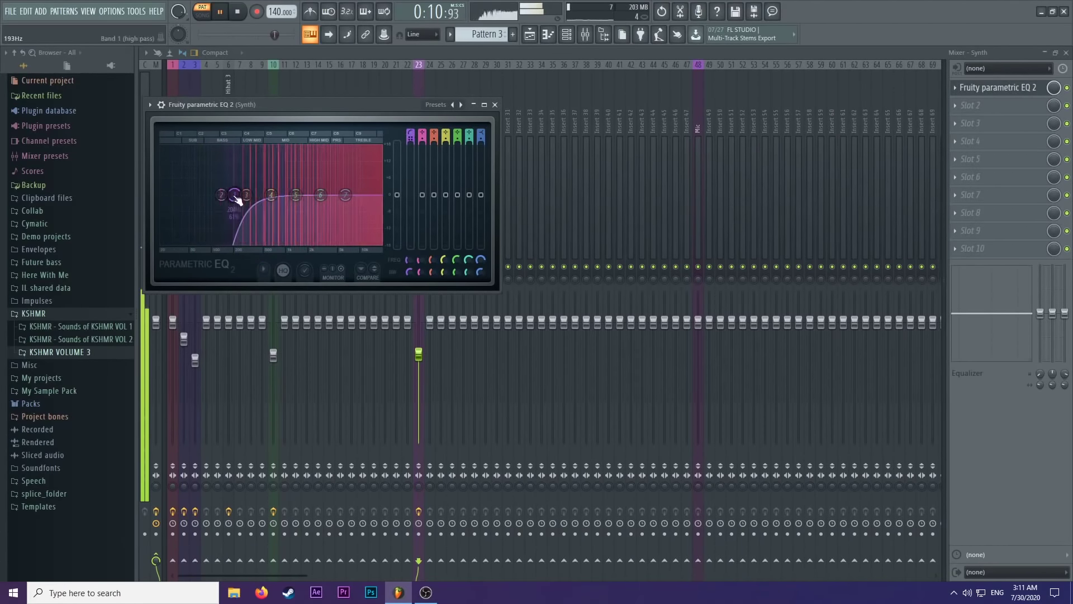
{"action": "left_click_drag", "start_coordinate": [236, 195], "coordinate": [228, 194]}
Dip band 5 slightly in the EQ's upper mids and lower the band 7 high shelf to -2.8 dB at 6366 Hz.
{"action": "left_click_drag", "start_coordinate": [295, 195], "coordinate": [345, 203]}
{"action": "scroll", "coordinate": [297, 200], "scroll_direction": "down", "scroll_amount": 4}
{"action": "scroll", "coordinate": [299, 201], "scroll_direction": "down", "scroll_amount": 1}
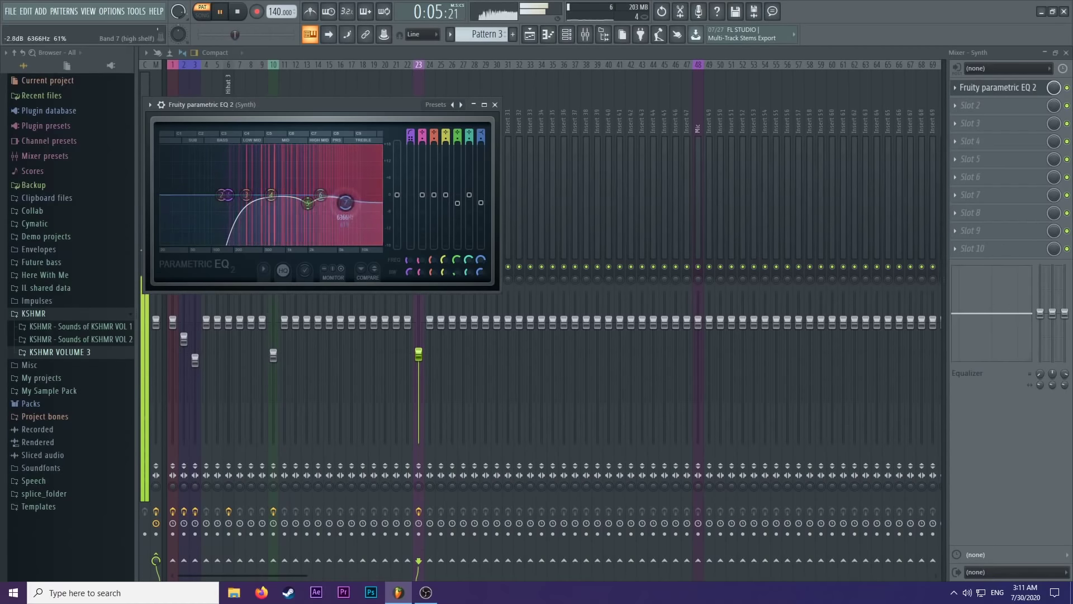
{"action": "left_click", "coordinate": [494, 104]}
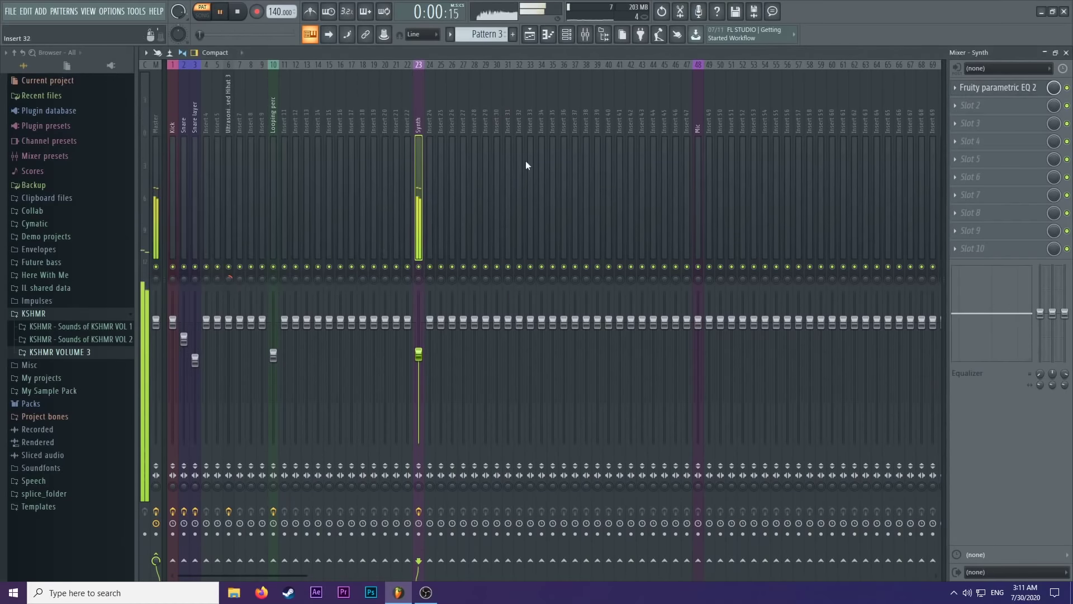
{"action": "key", "text": "space"}
Load OTT in the Synth track's second effect slot and position its window over the middle of the mixer.
{"action": "left_click", "coordinate": [971, 105]}
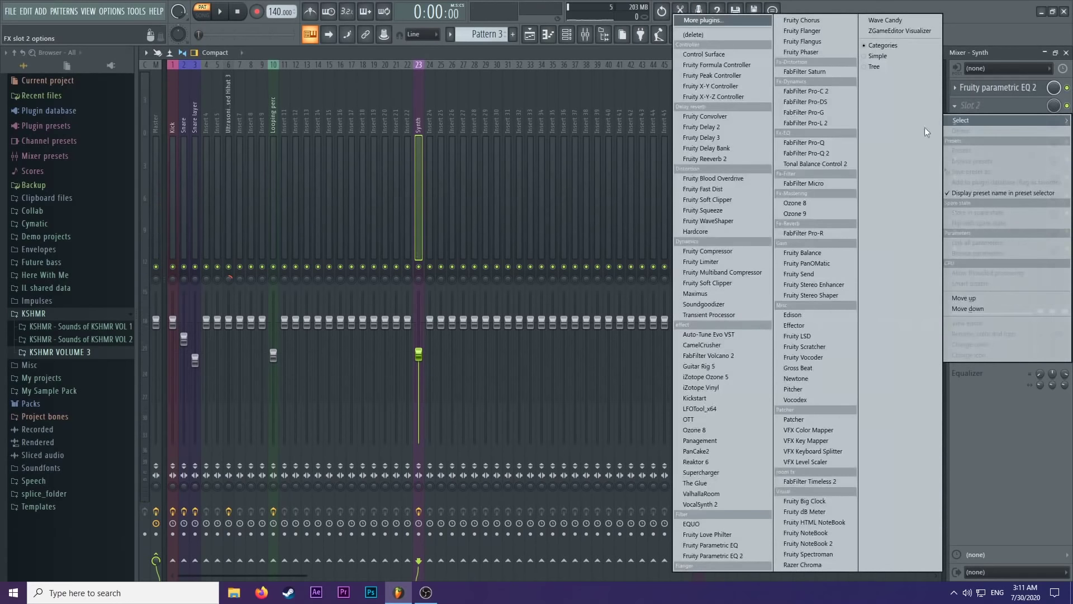
{"action": "left_click", "coordinate": [712, 421]}
{"action": "left_click_drag", "start_coordinate": [231, 116], "coordinate": [514, 115]}
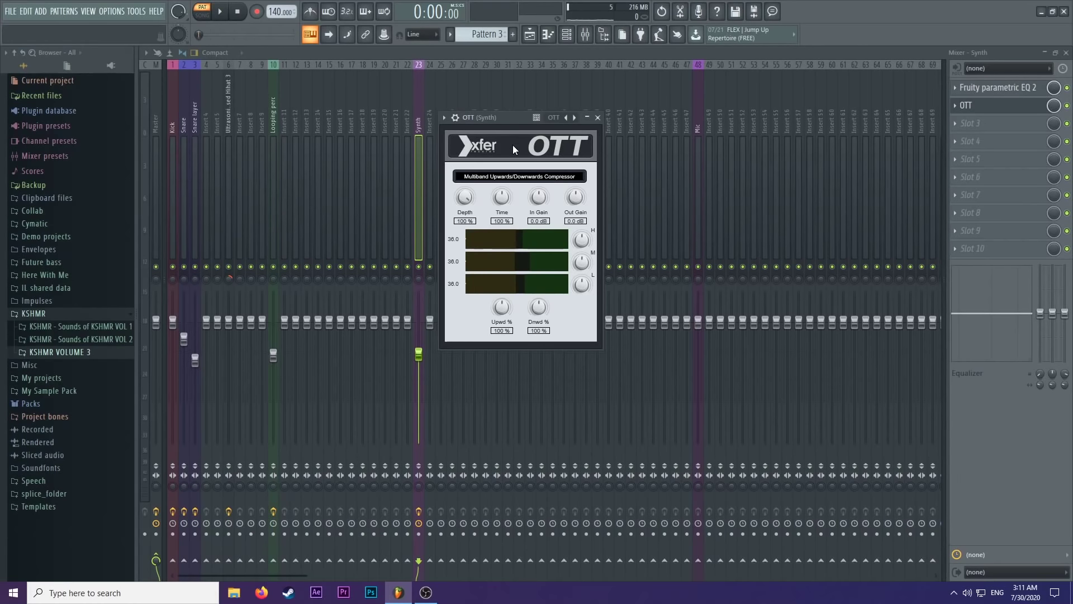
{"action": "left_click_drag", "start_coordinate": [512, 120], "coordinate": [475, 117]}
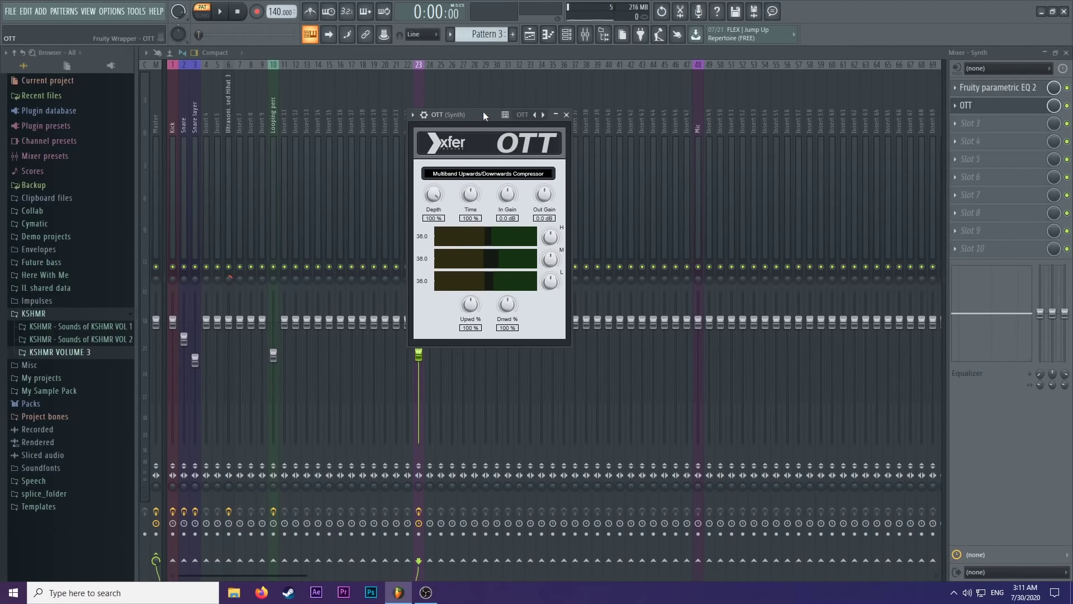
{"action": "left_click_drag", "start_coordinate": [484, 112], "coordinate": [486, 112]}
Reduce OTT's depth to 43% during playback and adjust its band gains by ear.
{"action": "key", "text": "space"}
{"action": "left_click_drag", "start_coordinate": [437, 198], "coordinate": [430, 257]}
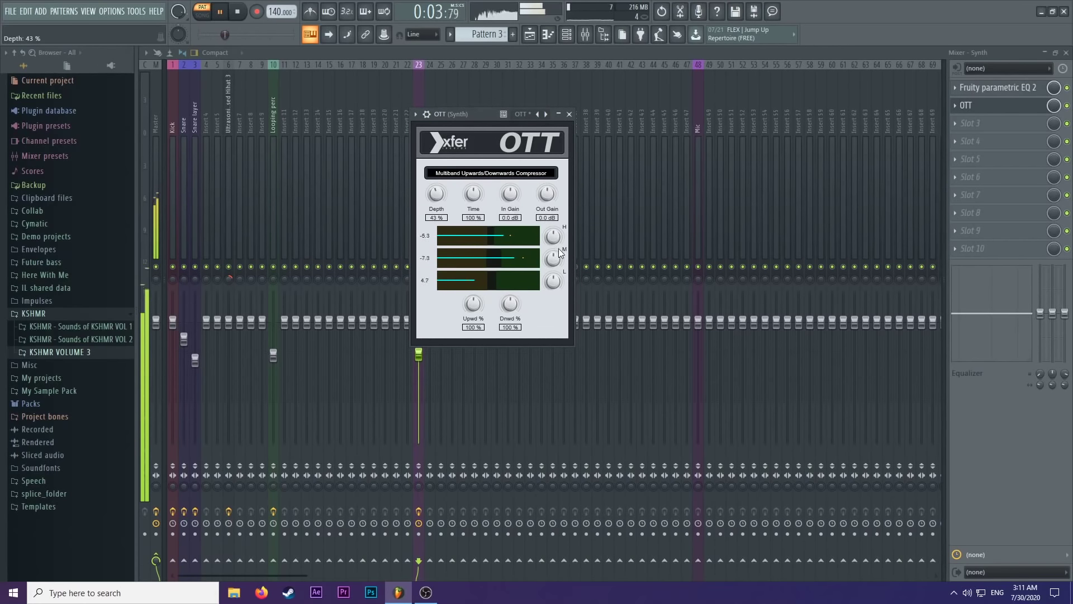
{"action": "mouse_move", "coordinate": [557, 267]}
{"action": "left_mouse_down"}
{"action": "mouse_move", "coordinate": [553, 231]}
{"action": "mouse_move", "coordinate": [556, 280]}
{"action": "left_mouse_up"}
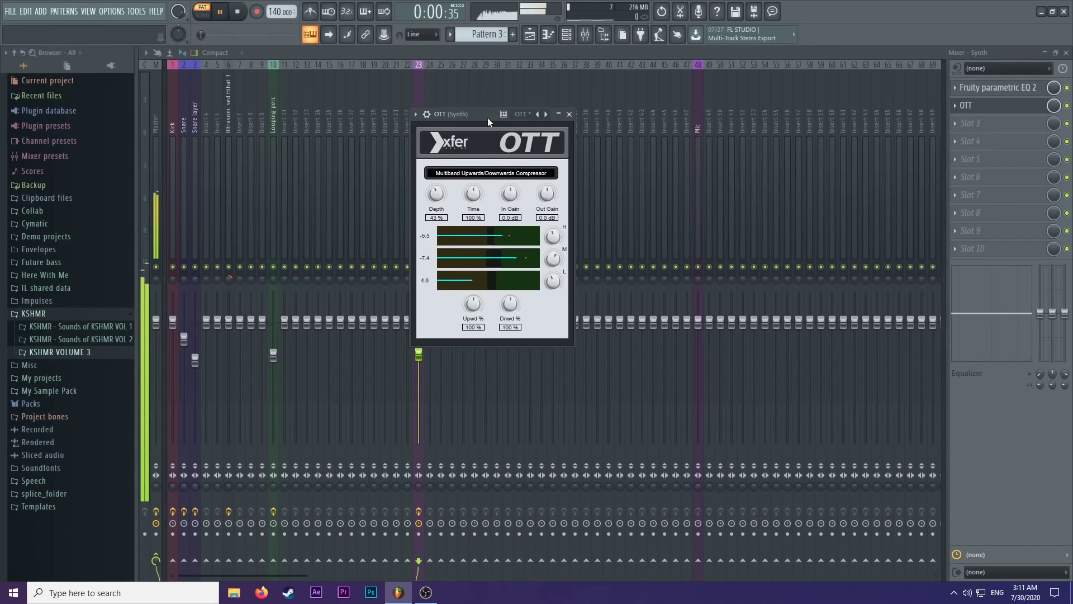
Close OTT and play the full arrangement in the playlist from bar 3.
{"action": "key", "text": "space"}
{"action": "key", "text": "Escape"}
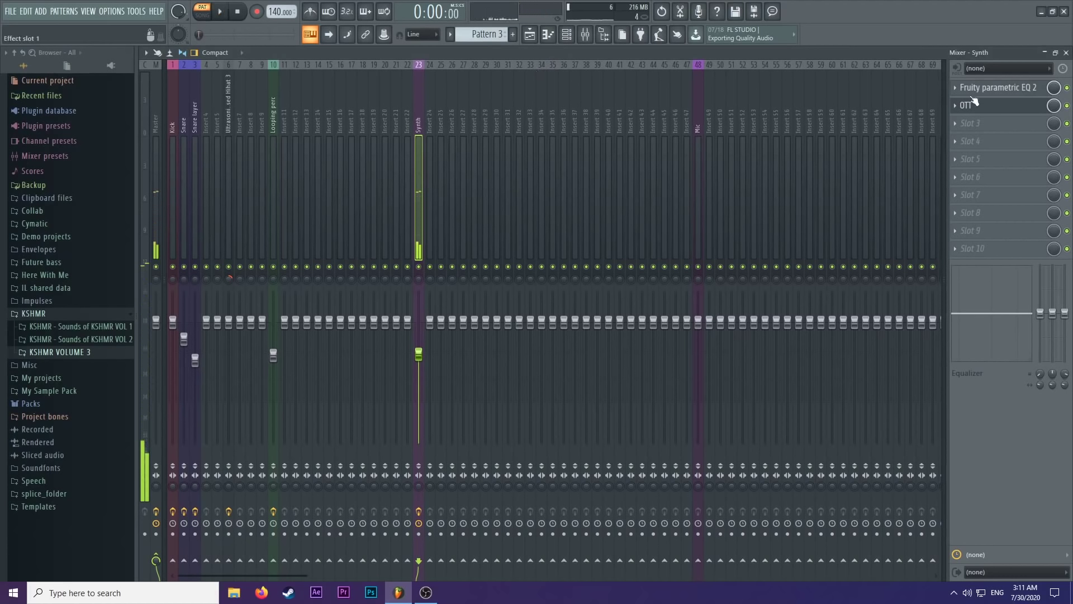
{"action": "left_click", "coordinate": [529, 34]}
{"action": "left_click", "coordinate": [370, 75]}
{"action": "key", "text": "space"}
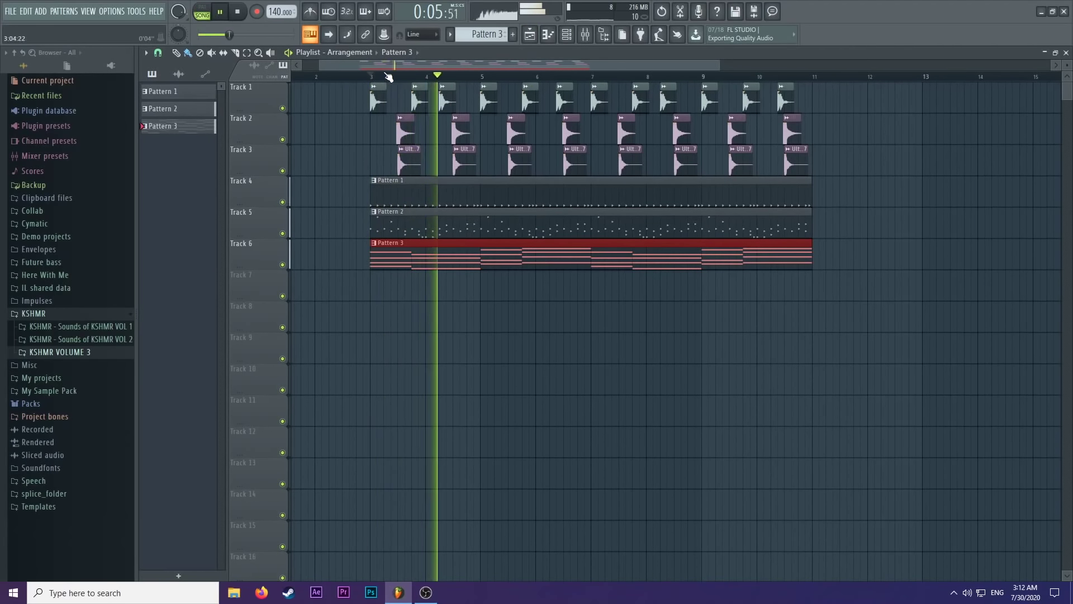
Lower the Synth mixer track's volume fader slightly and audition its level against the drums.
{"action": "key", "text": "space"}
{"action": "key", "text": "F9"}
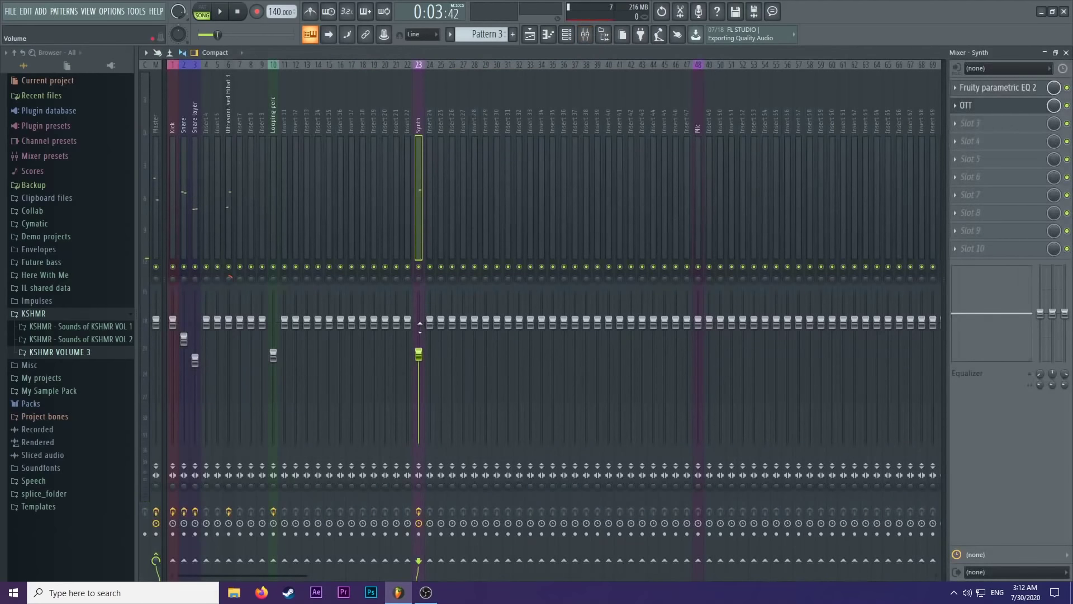
{"action": "left_click_drag", "start_coordinate": [419, 354], "coordinate": [418, 368]}
{"action": "key", "text": "space"}
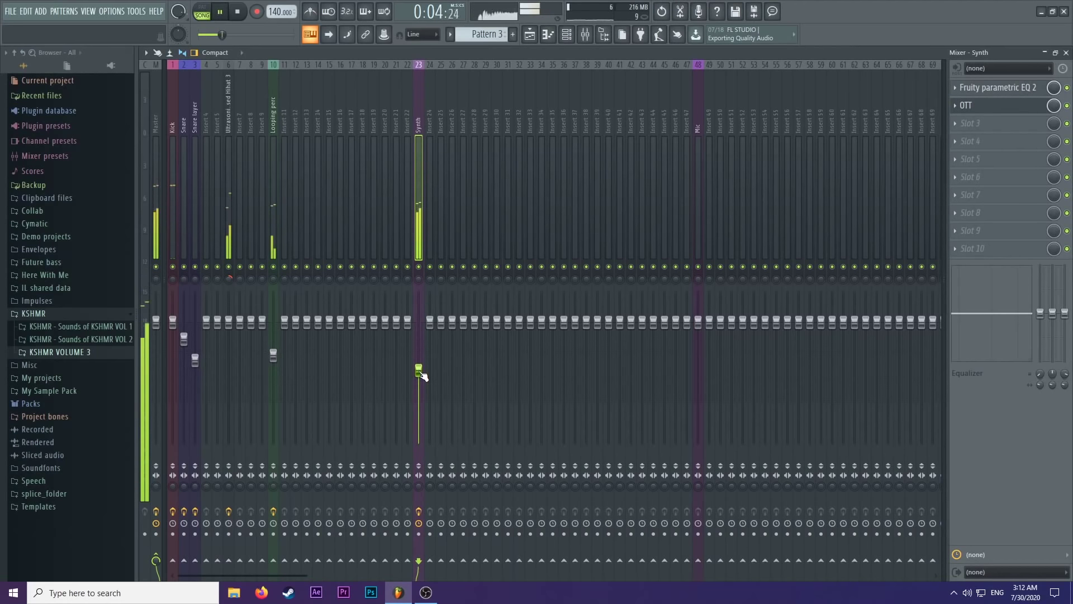
{"action": "key", "text": "space"}
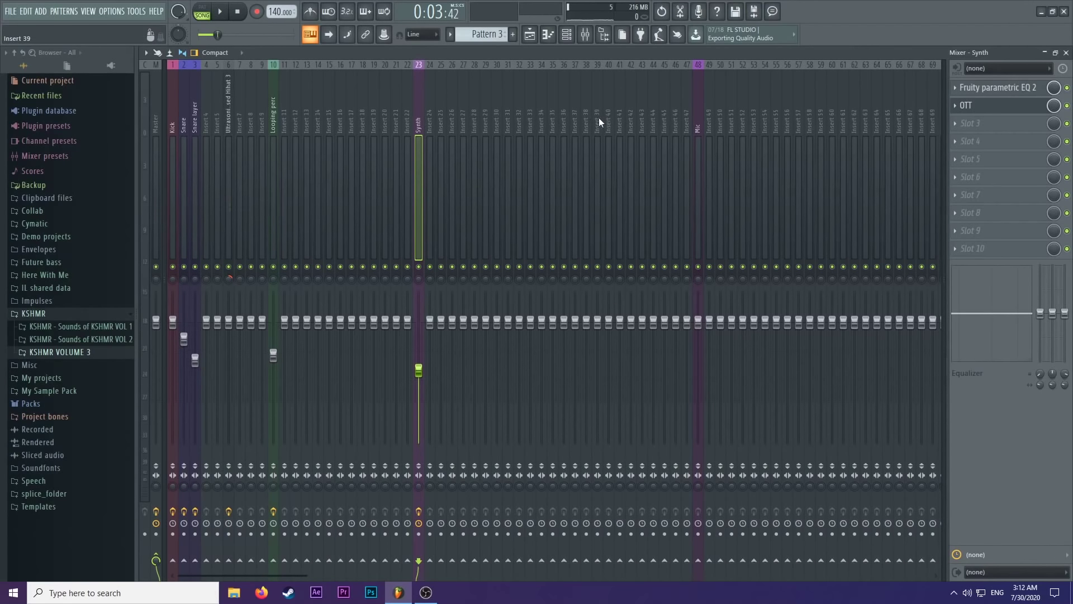
Load LFOTool_x64 in the first effect slot of mixer track Insert 32.
{"action": "left_click", "coordinate": [567, 35]}
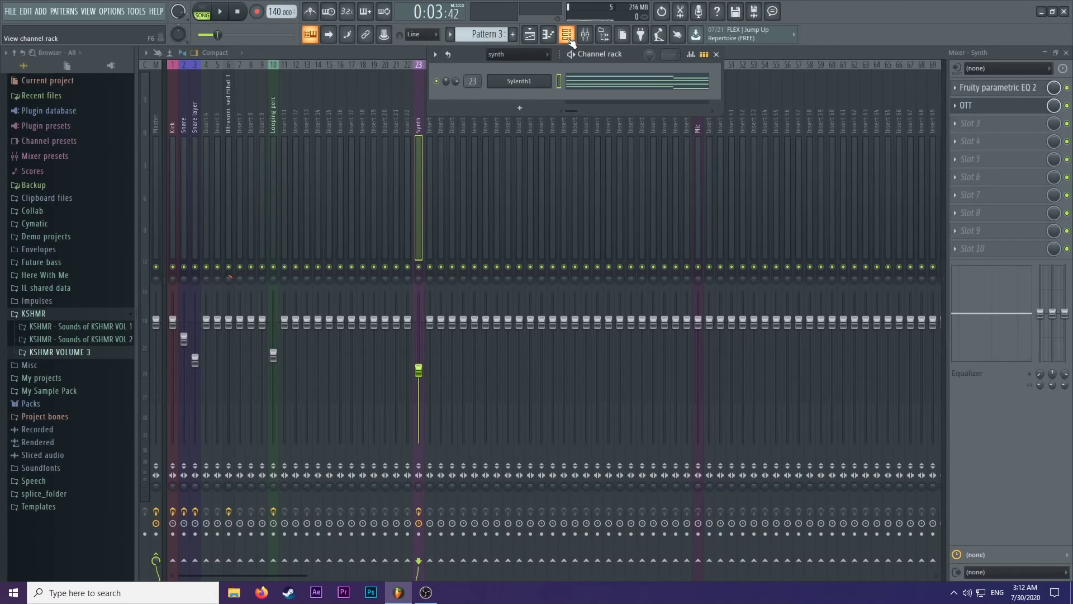
{"action": "left_click", "coordinate": [521, 154]}
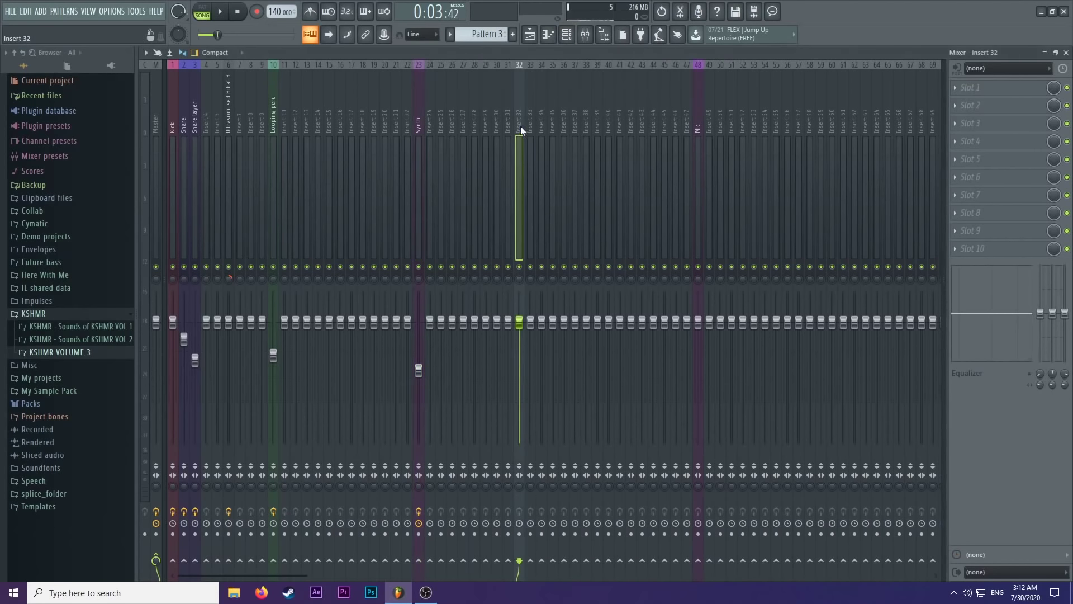
{"action": "left_click", "coordinate": [974, 87]}
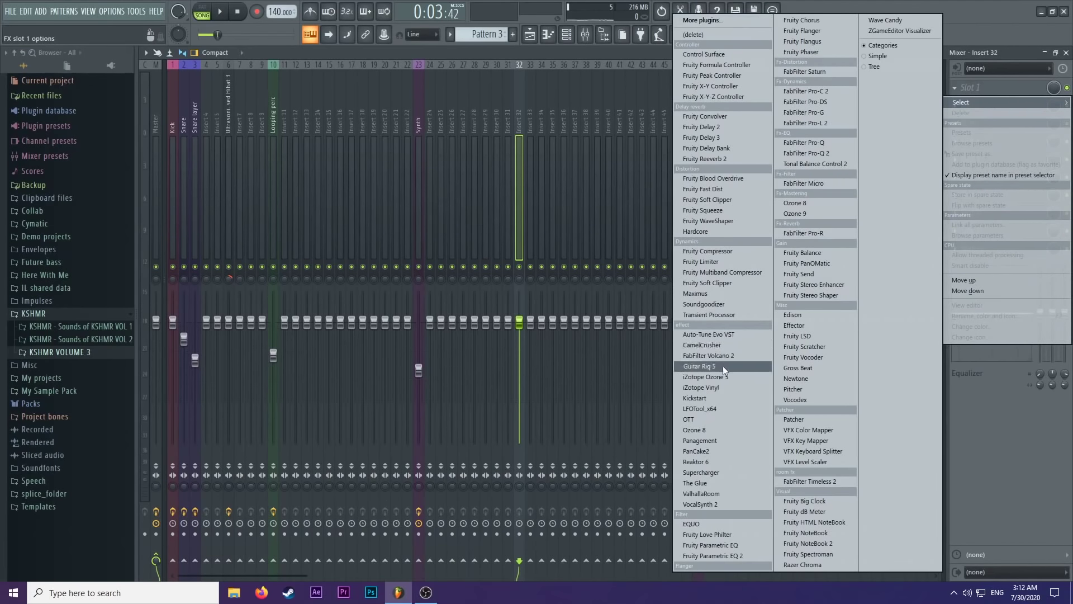
{"action": "left_click", "coordinate": [711, 408]}
{"action": "left_click_drag", "start_coordinate": [414, 131], "coordinate": [589, 122]}
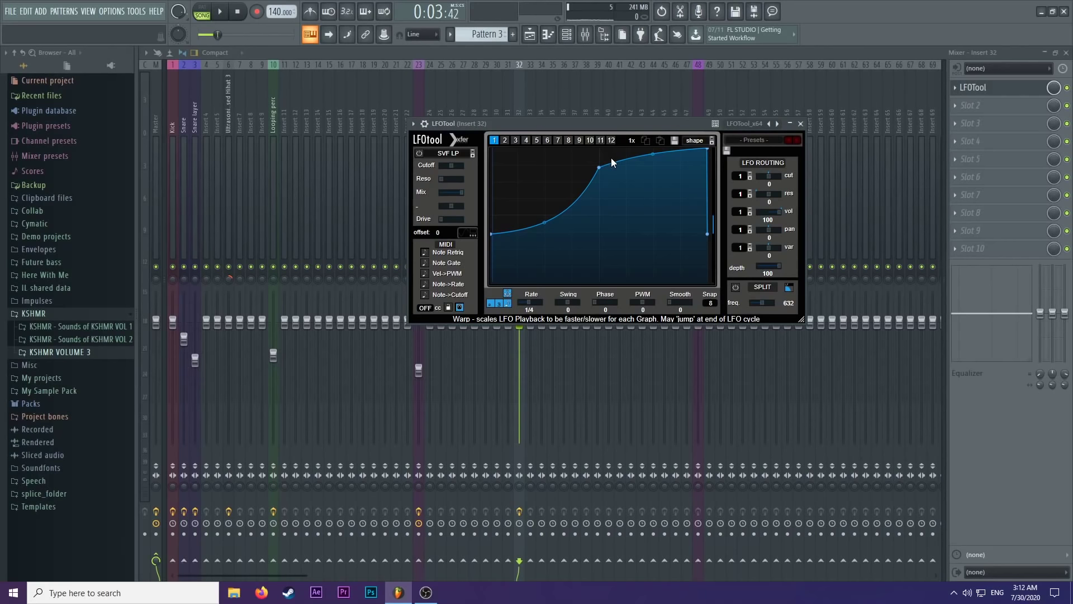
{"action": "left_click", "coordinate": [642, 52]}
Rename mixer track Insert 32 as LFO TOOL.
{"action": "left_click", "coordinate": [421, 127]}
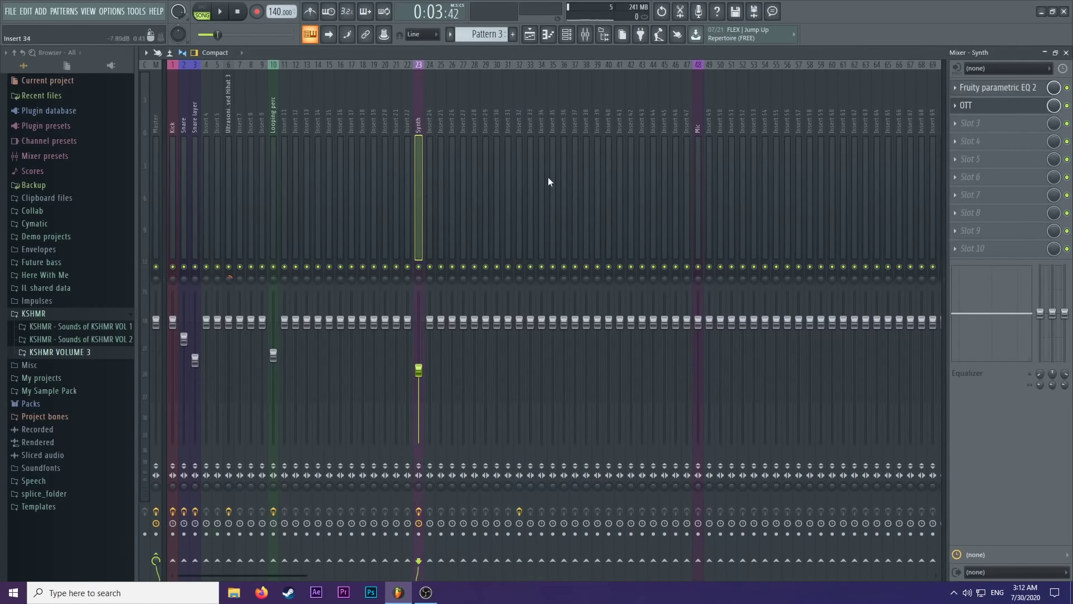
{"action": "left_click", "coordinate": [526, 135]}
{"action": "right_click", "coordinate": [524, 124]}
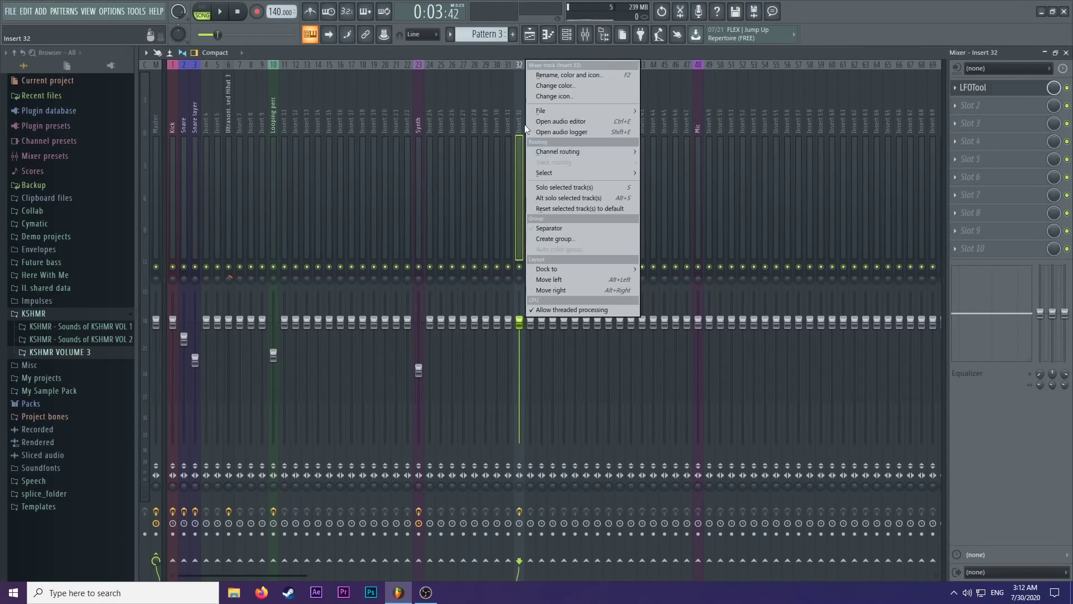
{"action": "left_click", "coordinate": [562, 75]}
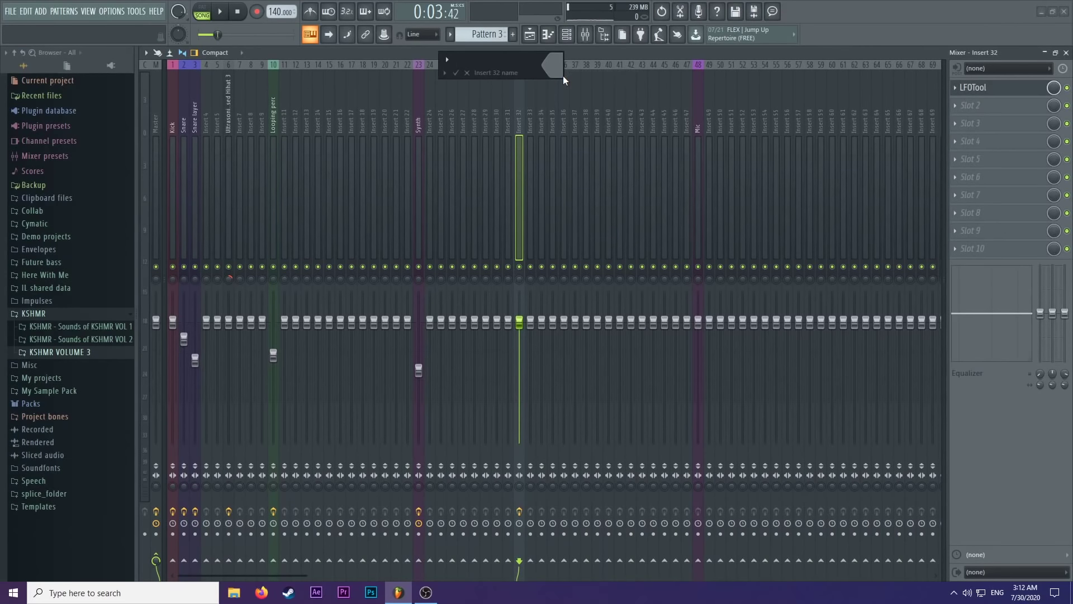
{"action": "type", "text": "LFO TOOL"}
{"action": "left_click", "coordinate": [557, 67]}
{"action": "left_click", "coordinate": [648, 71]}
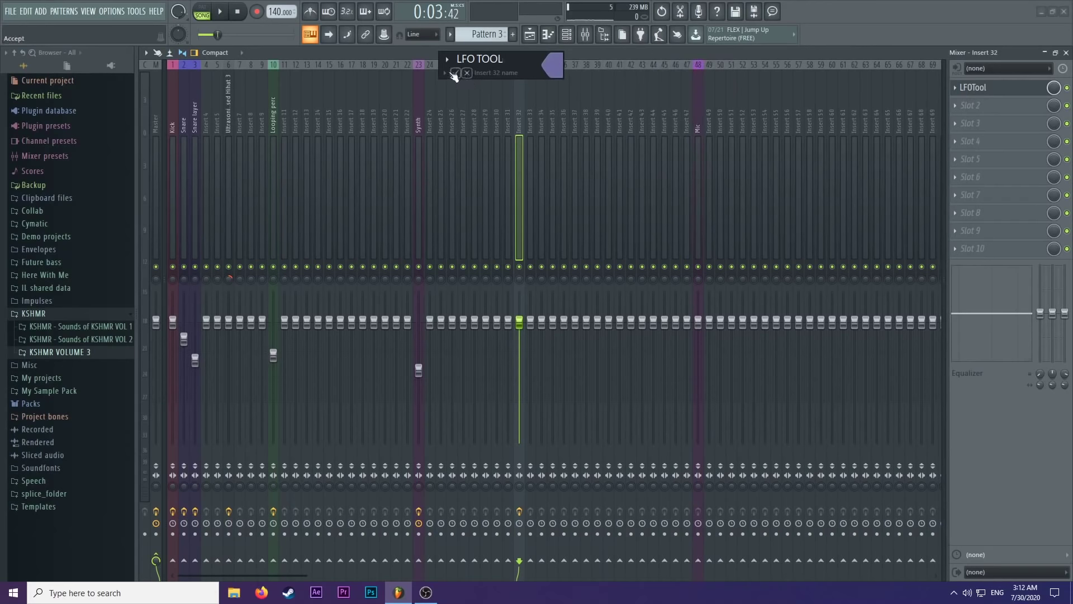
{"action": "key", "text": "Return"}
Route the Synth mixer track only to the LFO TOOL track.
{"action": "left_click", "coordinate": [421, 100]}
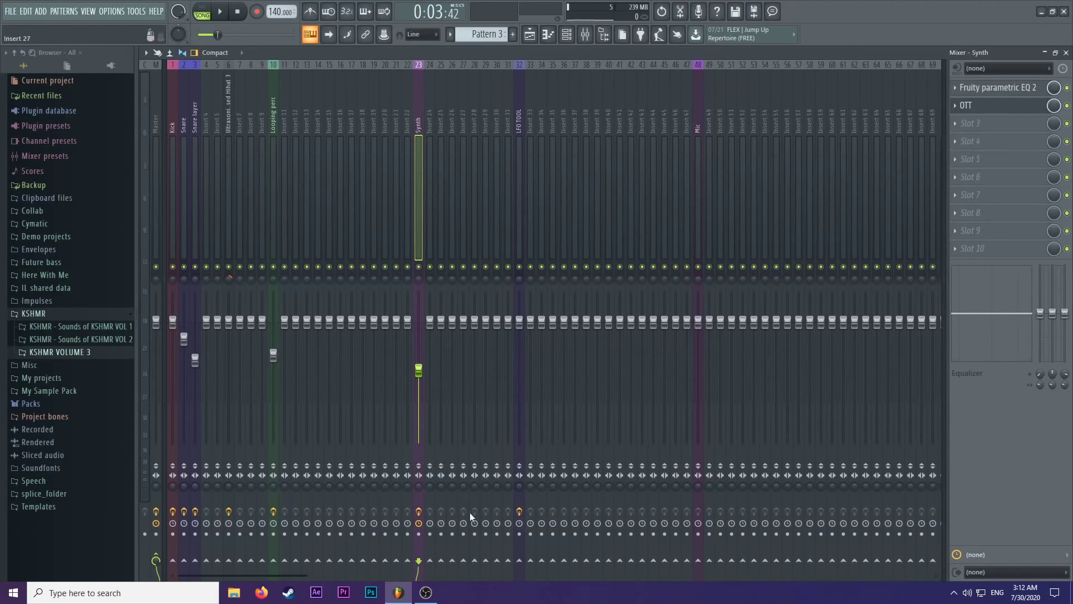
{"action": "right_click", "coordinate": [519, 561]}
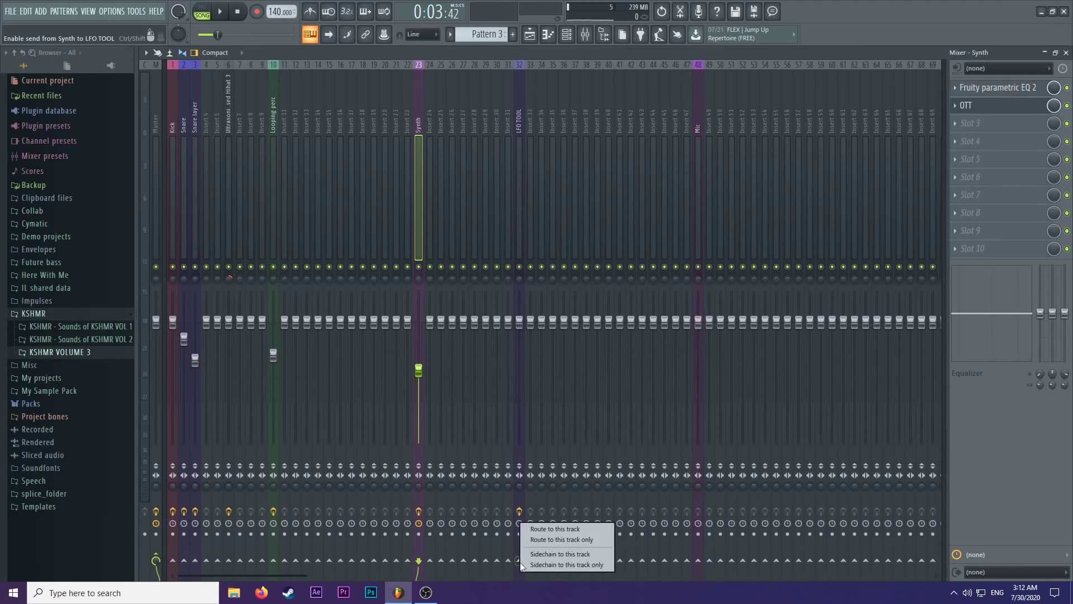
{"action": "left_click", "coordinate": [548, 539]}
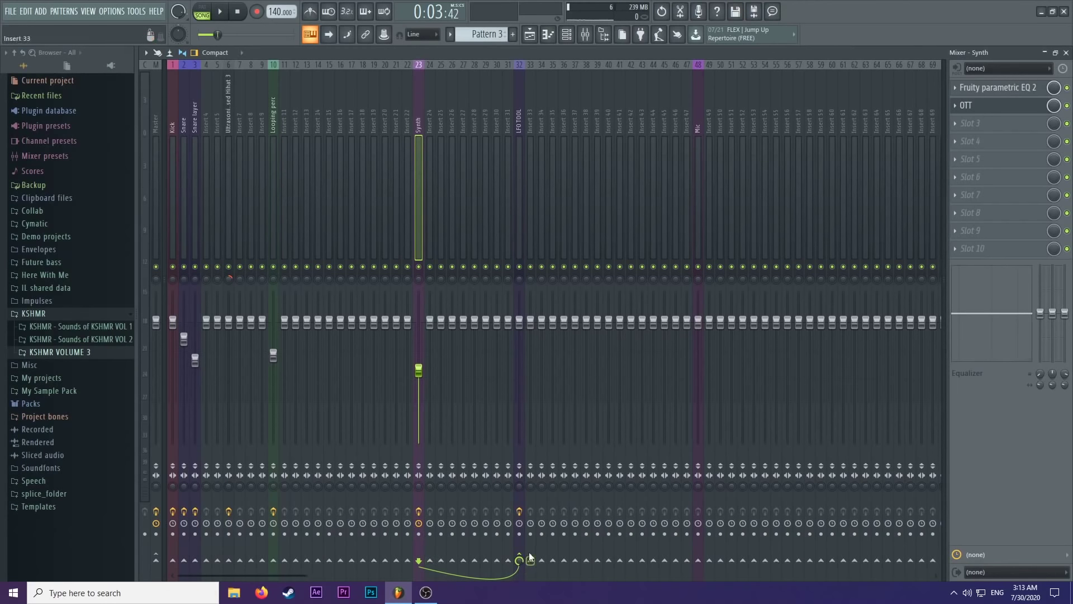
Audition the LFO TOOL track's default volume ducking and place the LFOTool window over the middle of the mixer.
{"action": "left_click", "coordinate": [520, 110]}
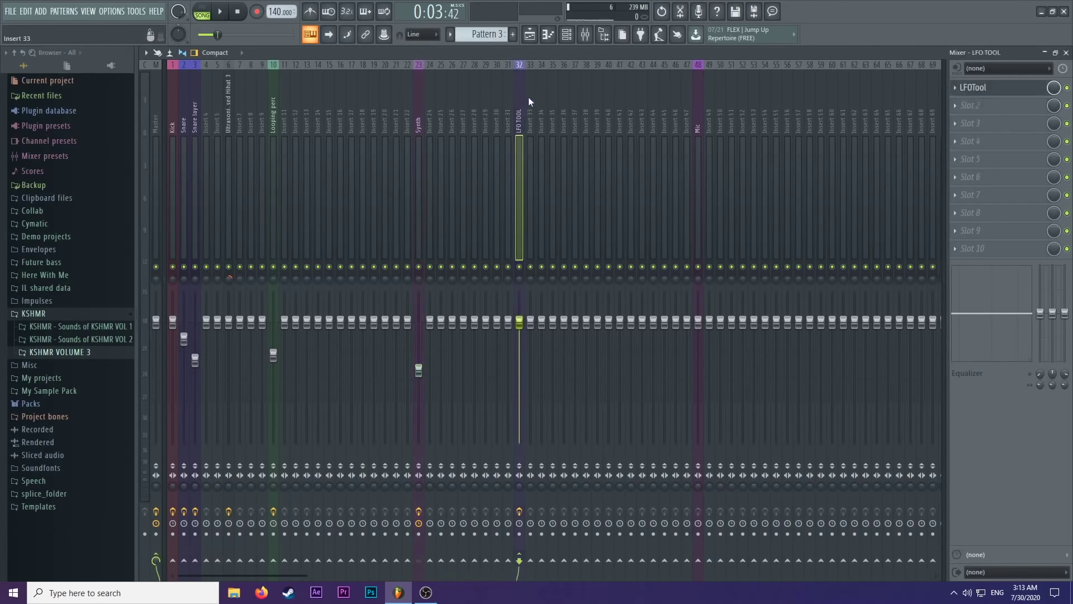
{"action": "key", "text": "space"}
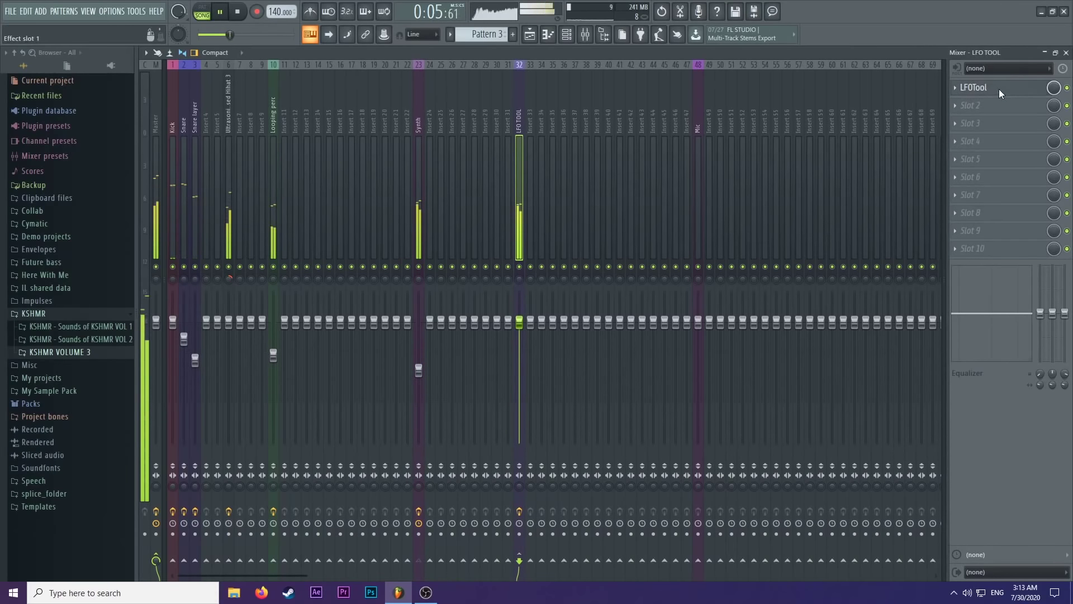
{"action": "left_click", "coordinate": [998, 89]}
{"action": "key", "text": "space"}
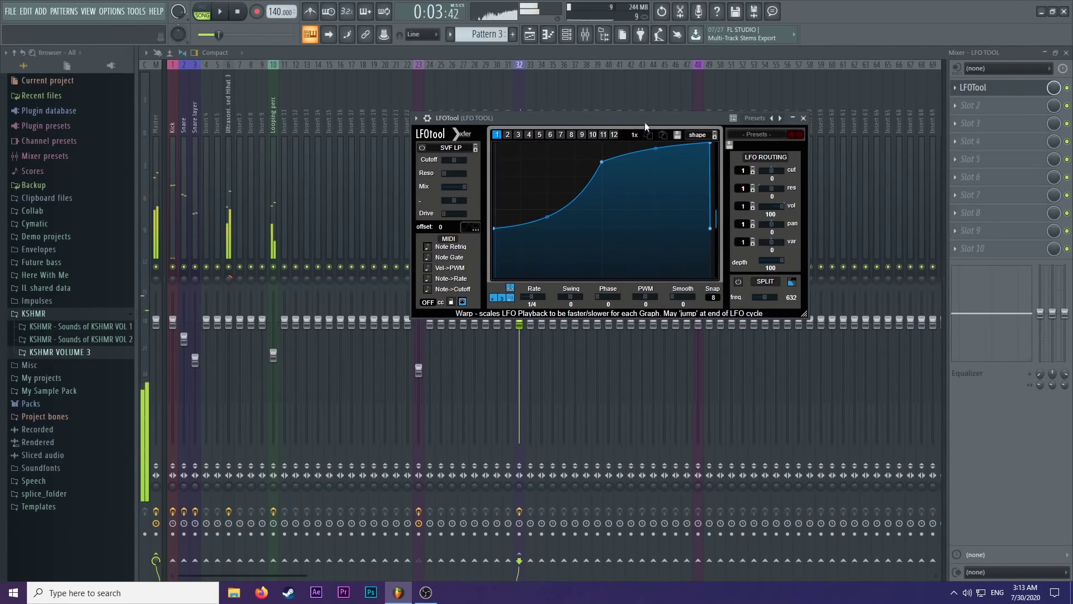
{"action": "left_click_drag", "start_coordinate": [556, 116], "coordinate": [666, 108]}
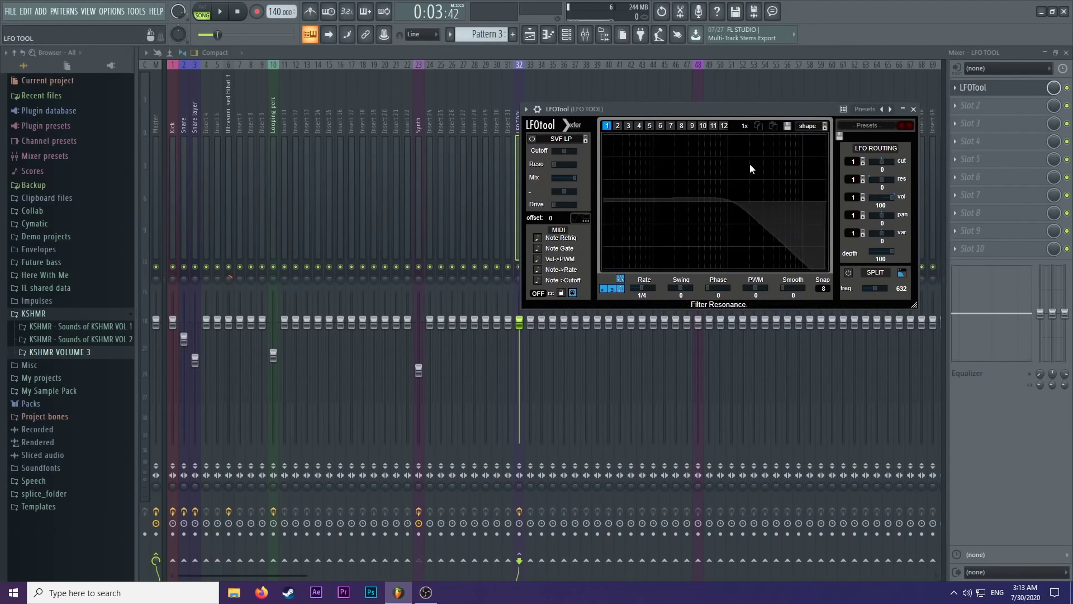
{"action": "left_click_drag", "start_coordinate": [590, 107], "coordinate": [691, 109]}
{"action": "left_click", "coordinate": [417, 90]}
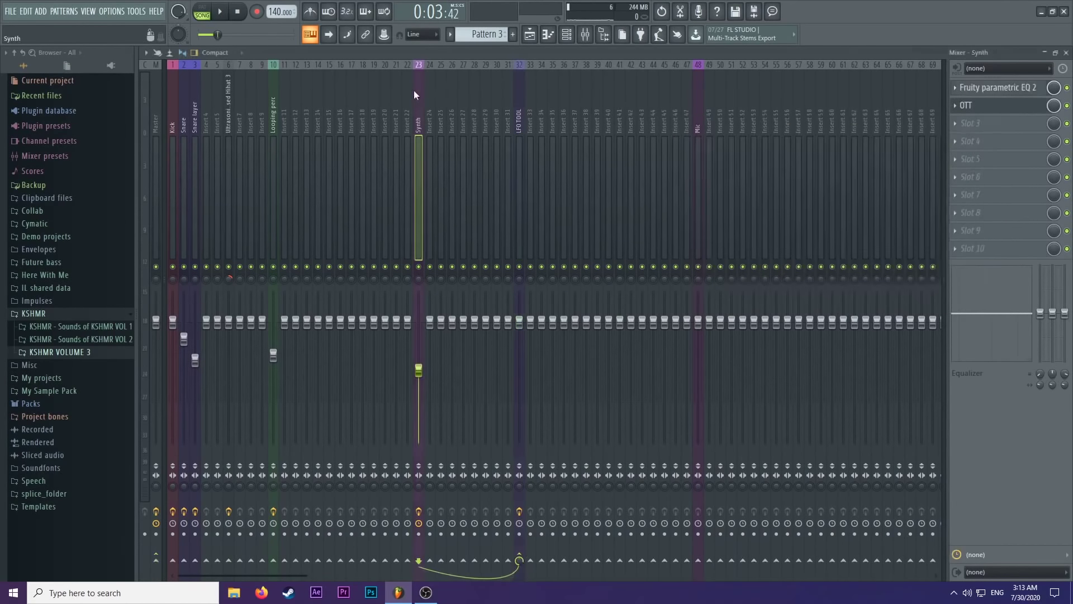
{"action": "left_click", "coordinate": [518, 140]}
{"action": "left_click", "coordinate": [1000, 90]}
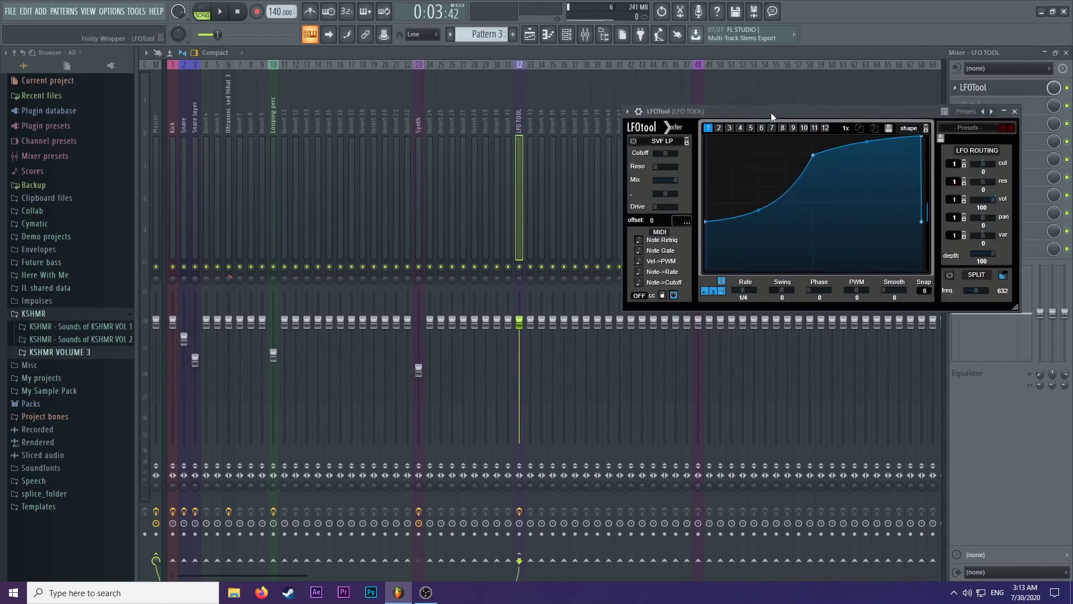
{"action": "left_click_drag", "start_coordinate": [771, 112], "coordinate": [596, 90]}
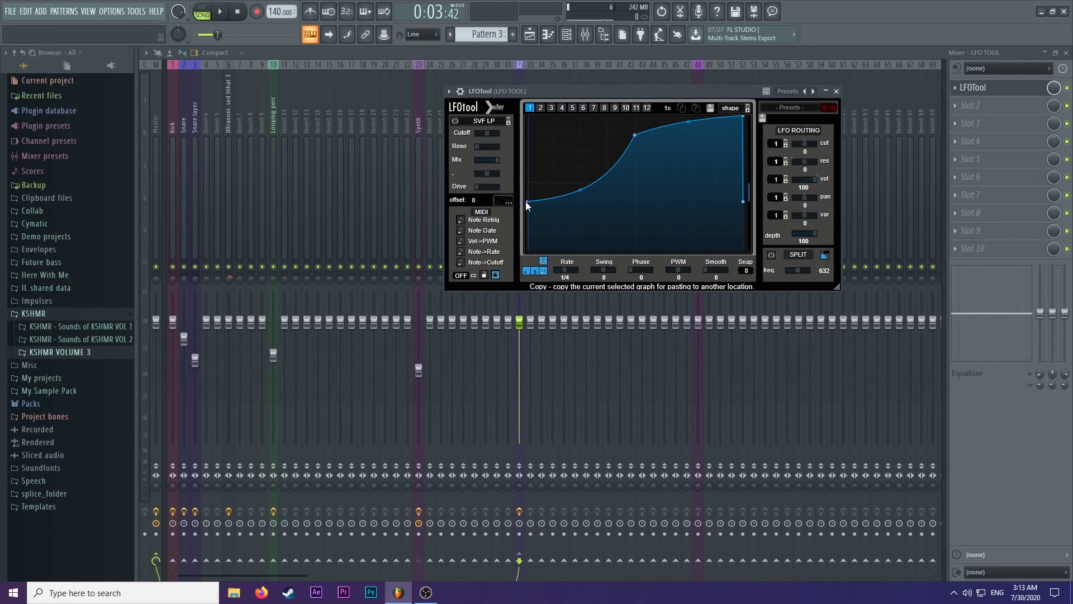
Reshape LFOTool's graph 1 into a rounded dome that starts and ends at 0%, and audition it.
{"action": "left_click_drag", "start_coordinate": [526, 202], "coordinate": [526, 250]}
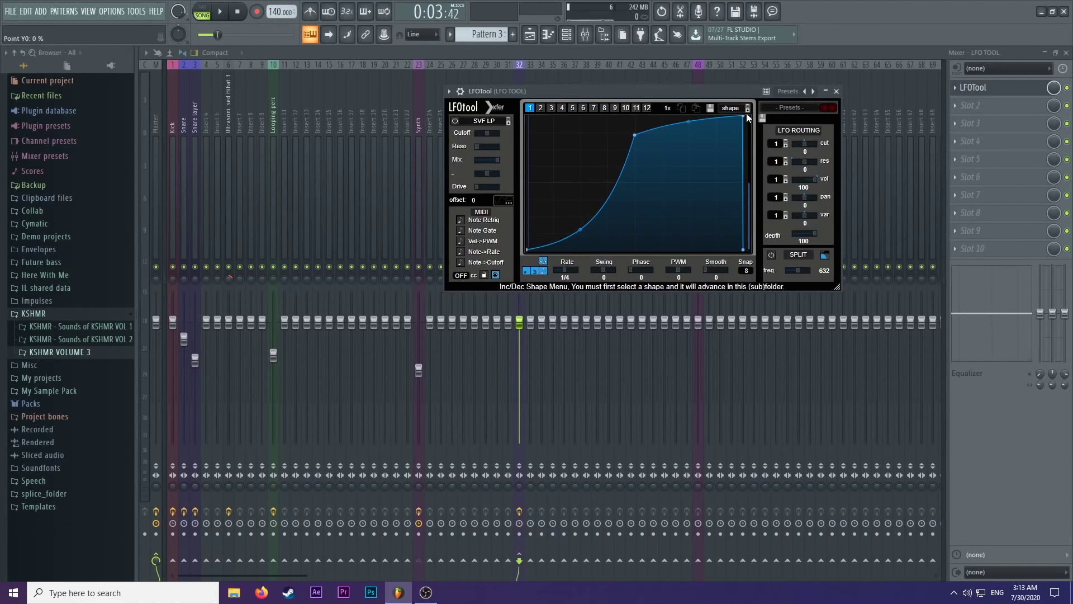
{"action": "left_click_drag", "start_coordinate": [744, 116], "coordinate": [733, 227]}
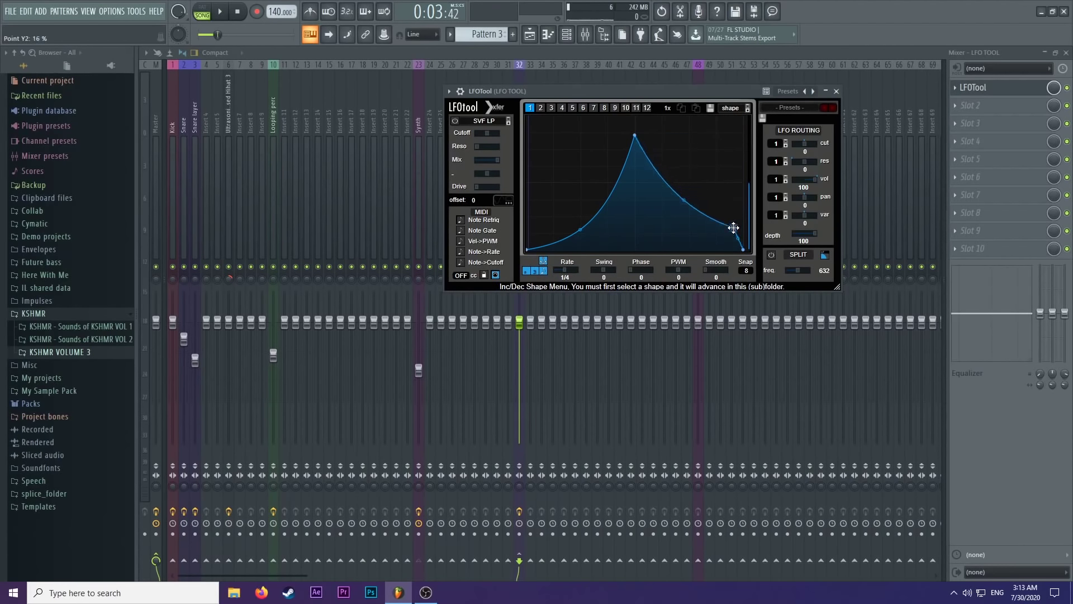
{"action": "double_click", "coordinate": [734, 227]}
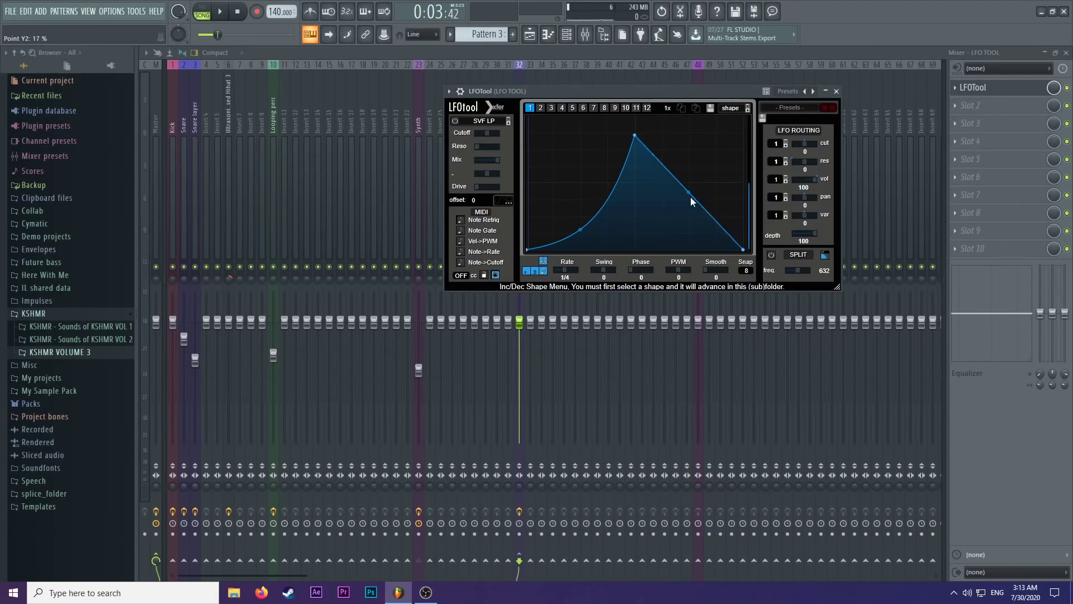
{"action": "left_click_drag", "start_coordinate": [689, 197], "coordinate": [692, 182]}
{"action": "left_click_drag", "start_coordinate": [581, 230], "coordinate": [593, 186]}
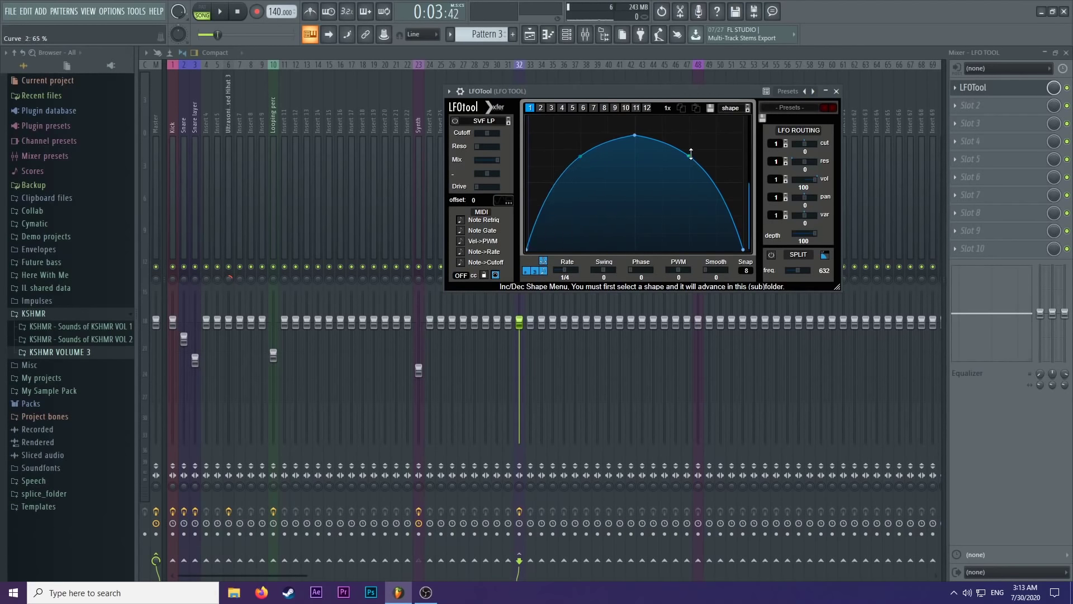
{"action": "key", "text": "space"}
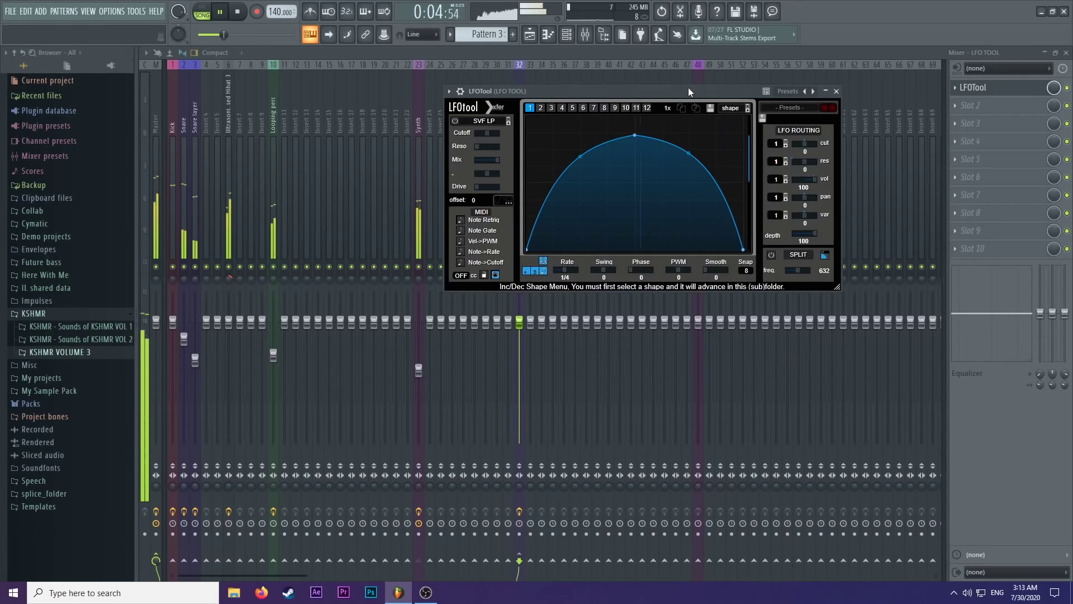
{"action": "key", "text": "space"}
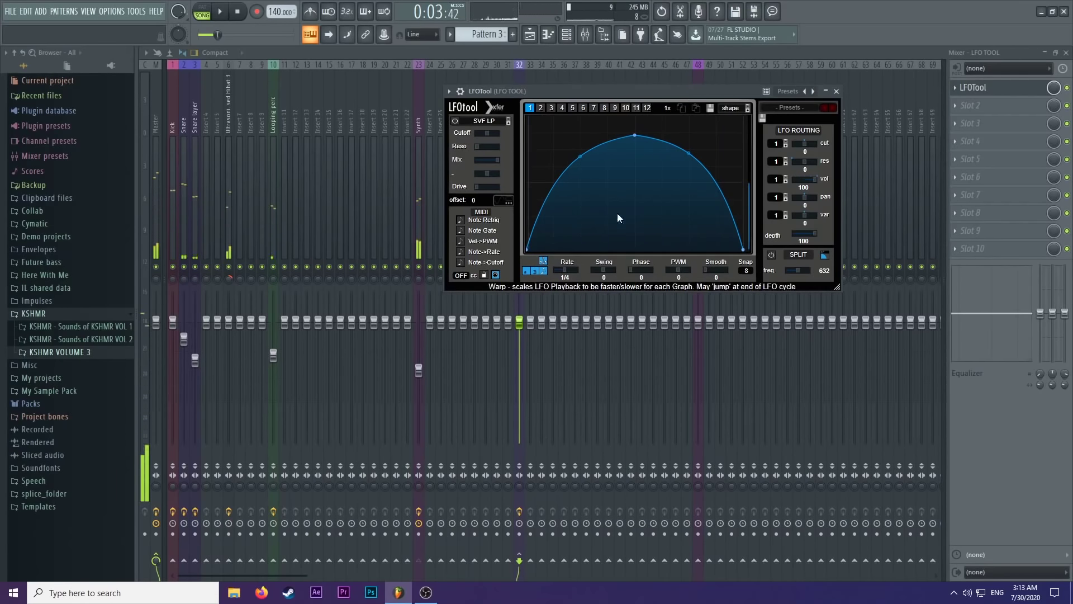
Try a dotted 1/8 rate for the LFO and audition it with the arrangement.
{"action": "left_click_drag", "start_coordinate": [567, 270], "coordinate": [571, 270]}
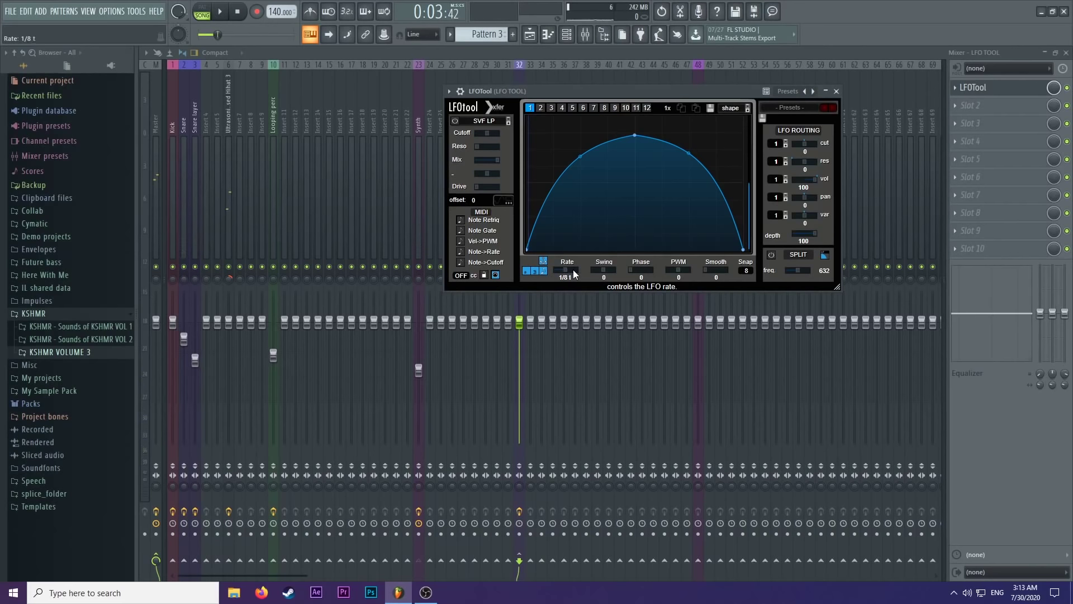
{"action": "key", "text": "space"}
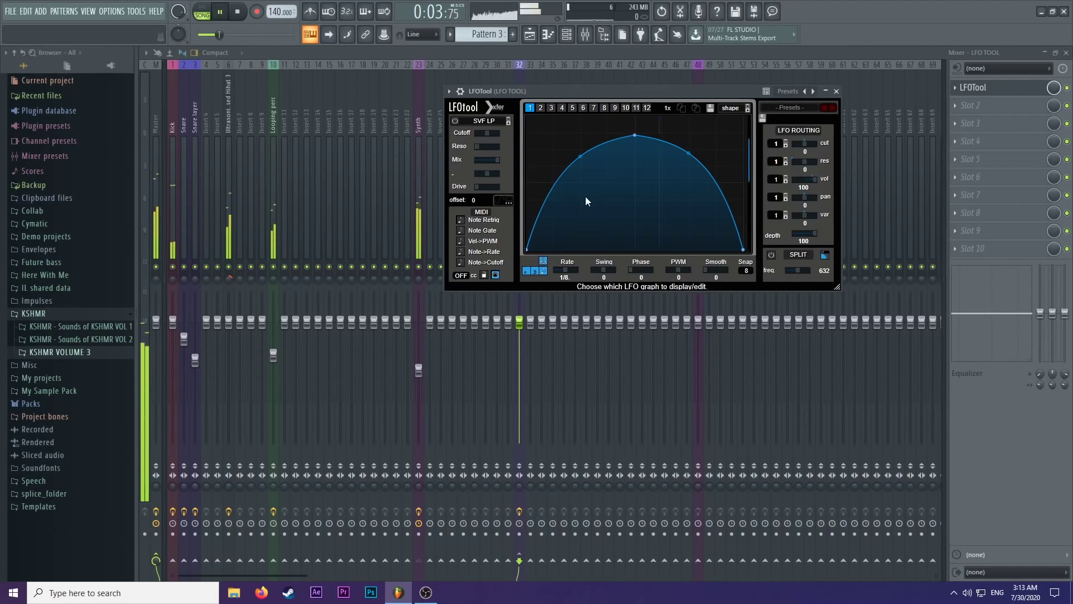
{"action": "key", "text": "space"}
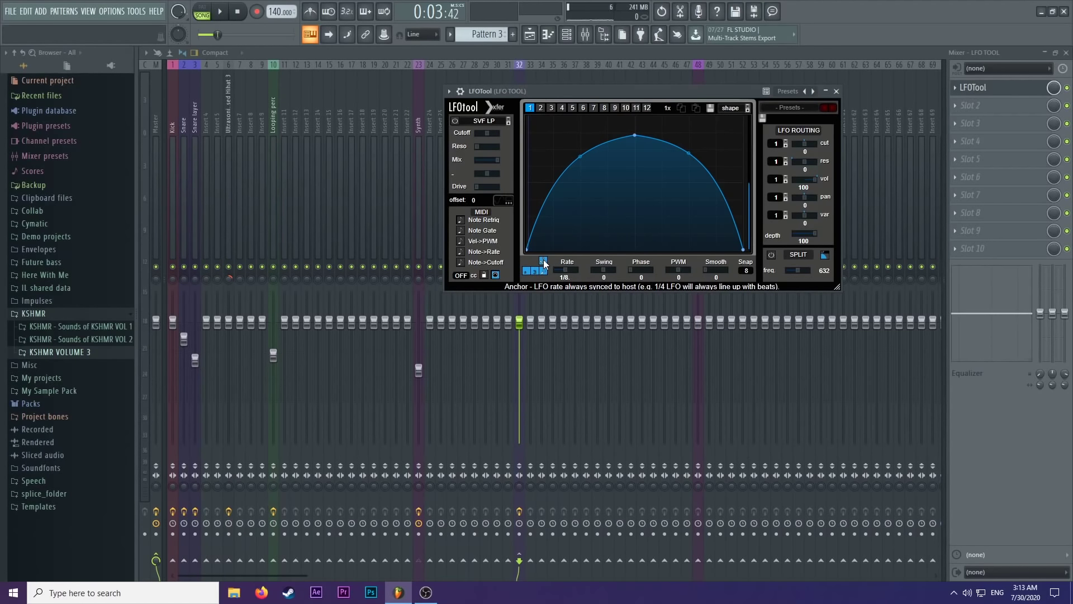
Set the LFO rate to 1/8 with tempo sync enabled and play the arrangement.
{"action": "left_click", "coordinate": [543, 271]}
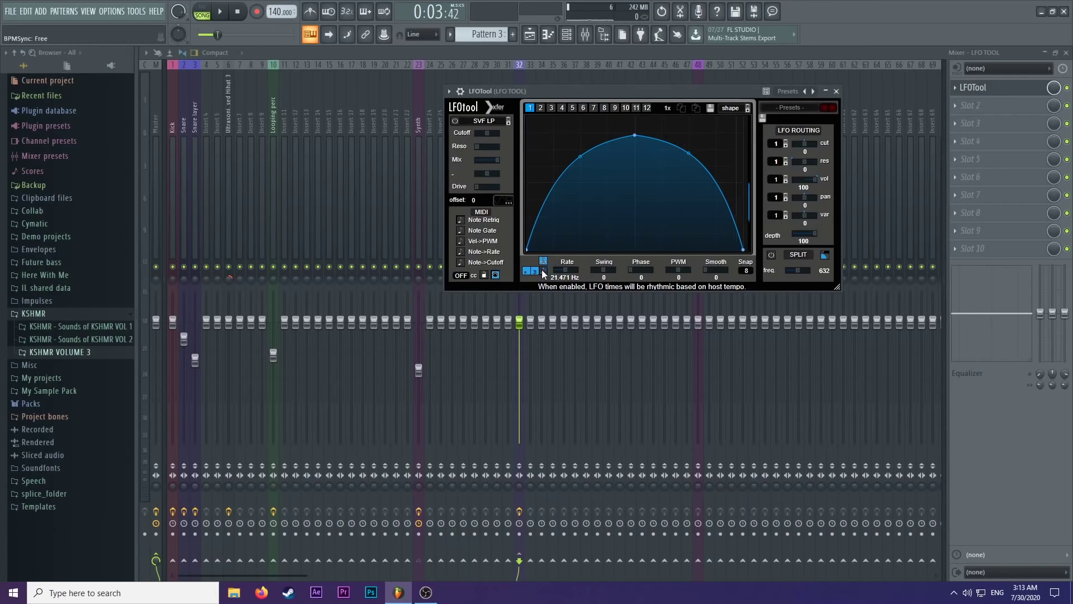
{"action": "left_click", "coordinate": [540, 271]}
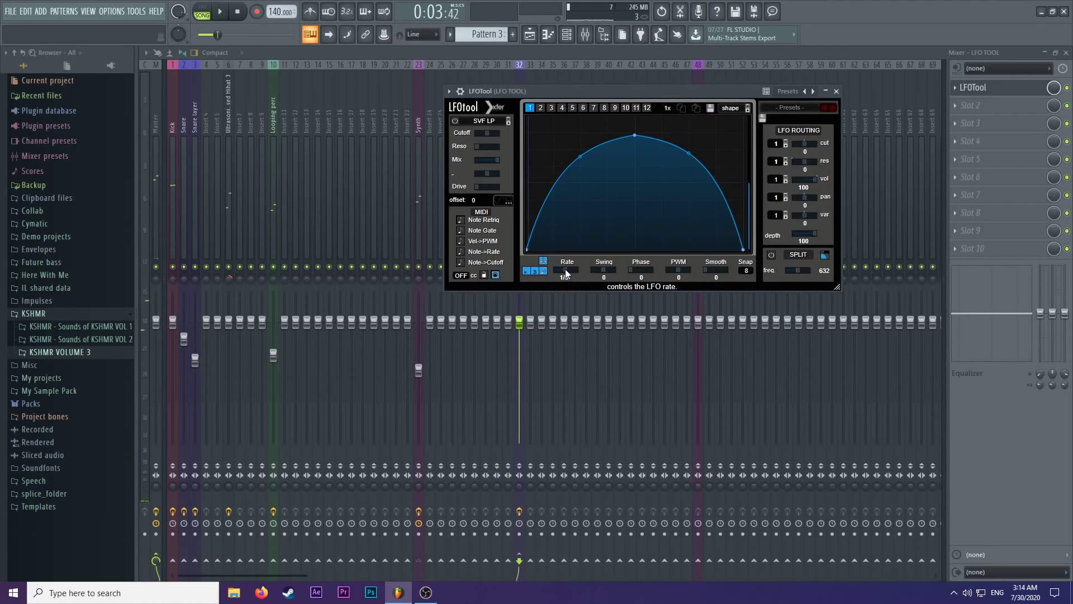
{"action": "left_click_drag", "start_coordinate": [565, 270], "coordinate": [567, 270]}
{"action": "key", "text": "space"}
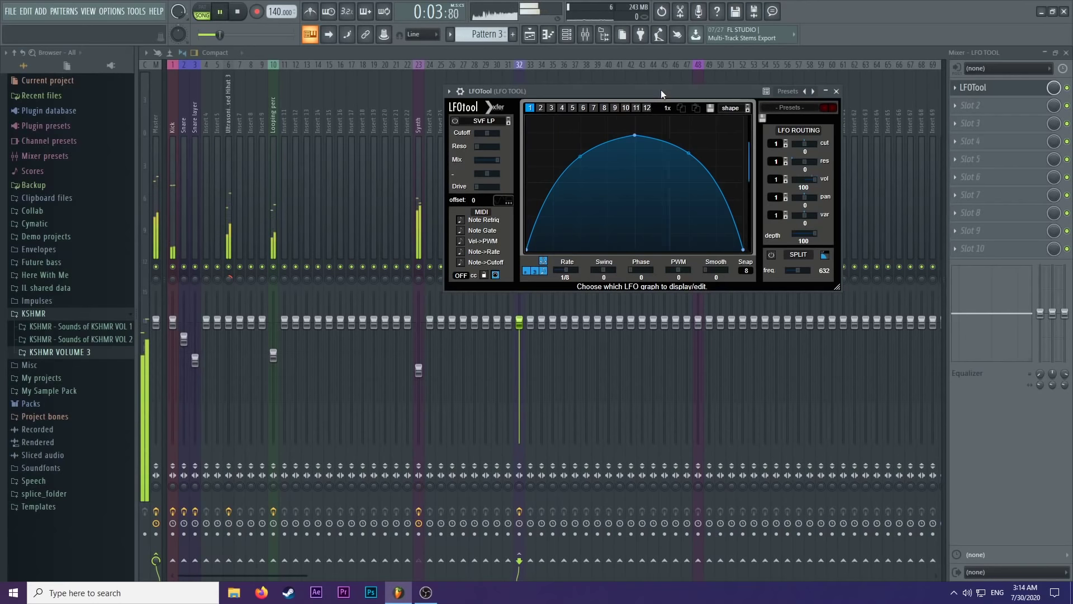
Try a flat plateau with a steep final drop on the falling half of LFOTool's graph 1, audition it, and restore the dome.
{"action": "key", "text": "space"}
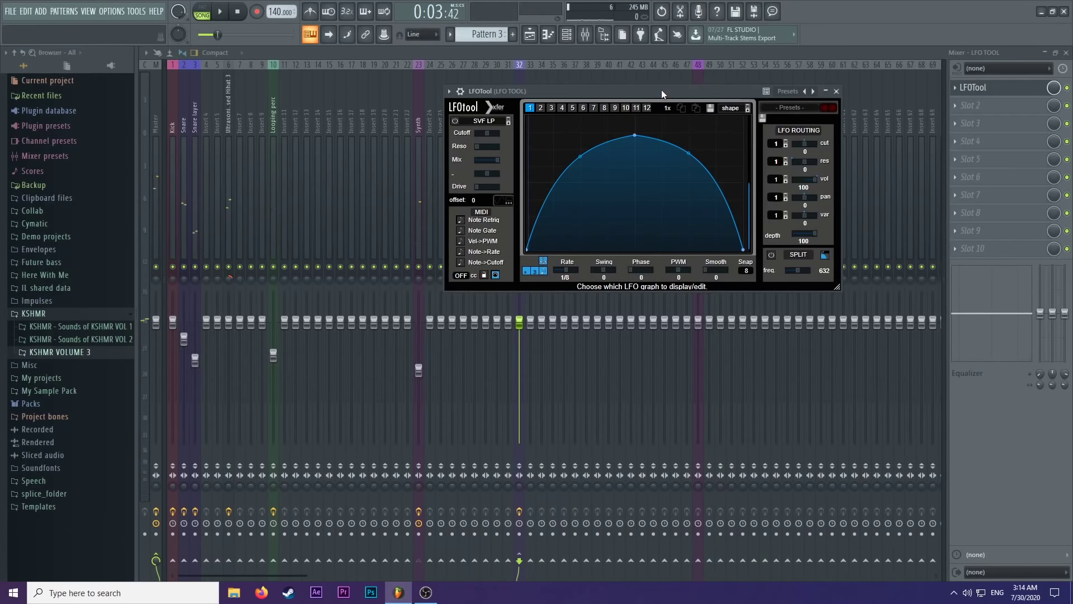
{"action": "left_click_drag", "start_coordinate": [688, 152], "coordinate": [705, 83]}
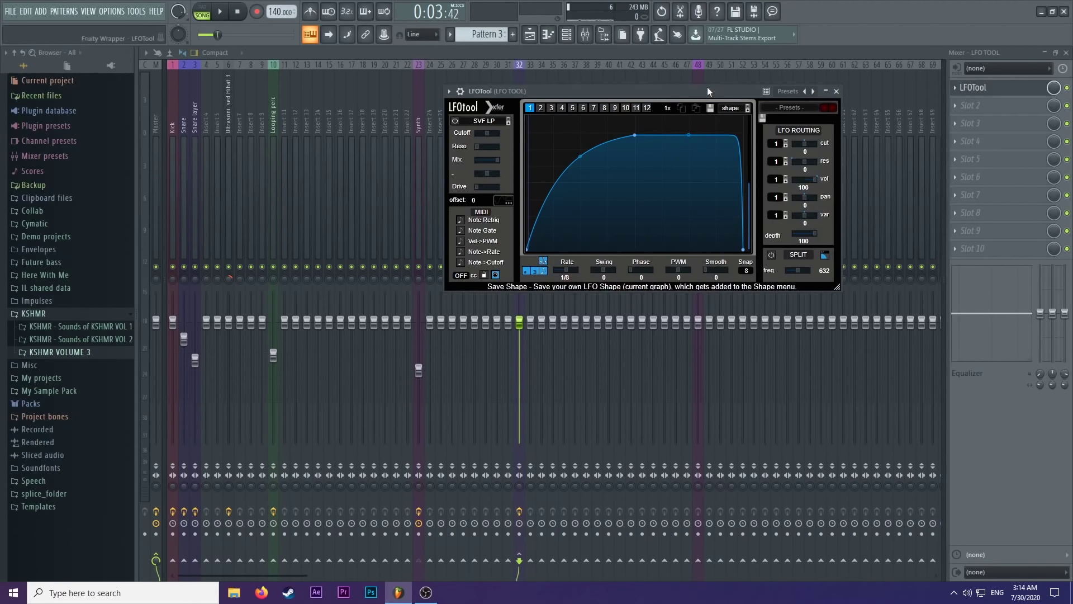
{"action": "key", "text": "space"}
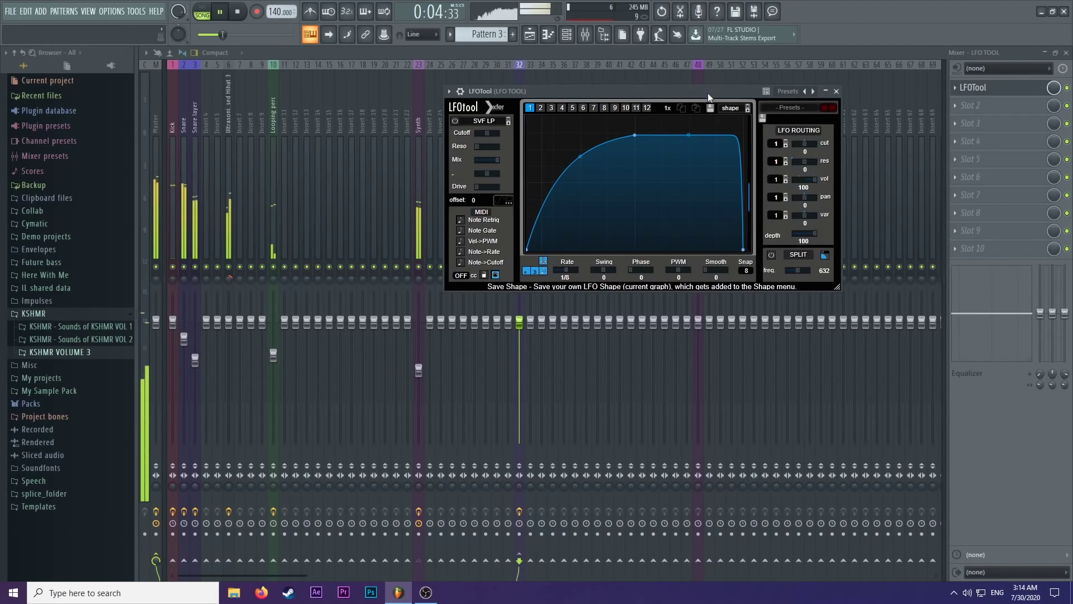
{"action": "key", "text": "space"}
{"action": "left_click_drag", "start_coordinate": [692, 135], "coordinate": [661, 169]}
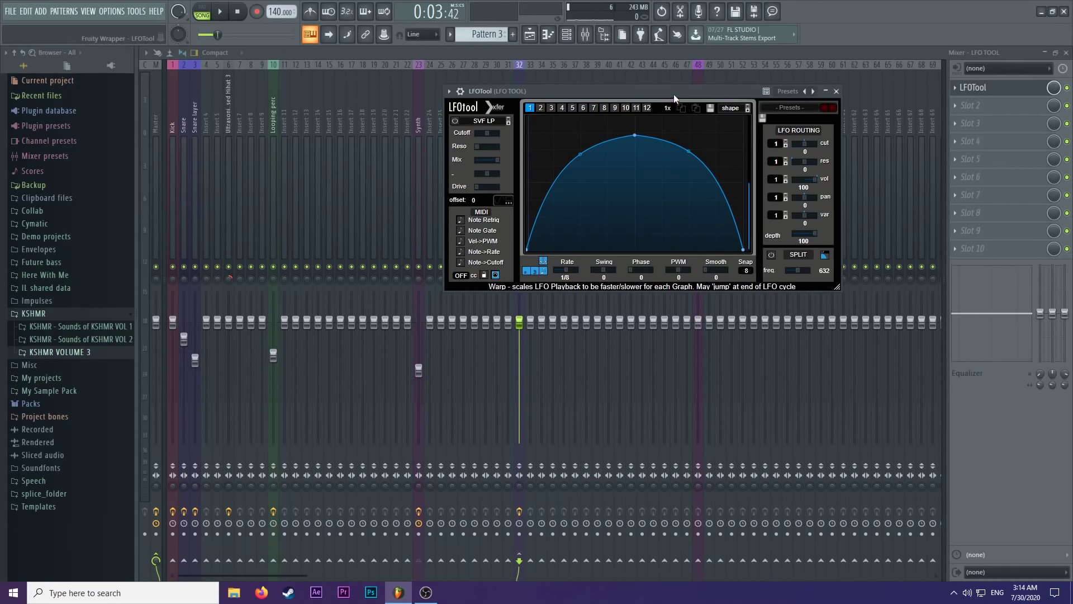
Rework the peak and falling half of LFOTool's graph 1 into a smooth rounded dome and audition it.
{"action": "left_click_drag", "start_coordinate": [673, 94], "coordinate": [669, 80]}
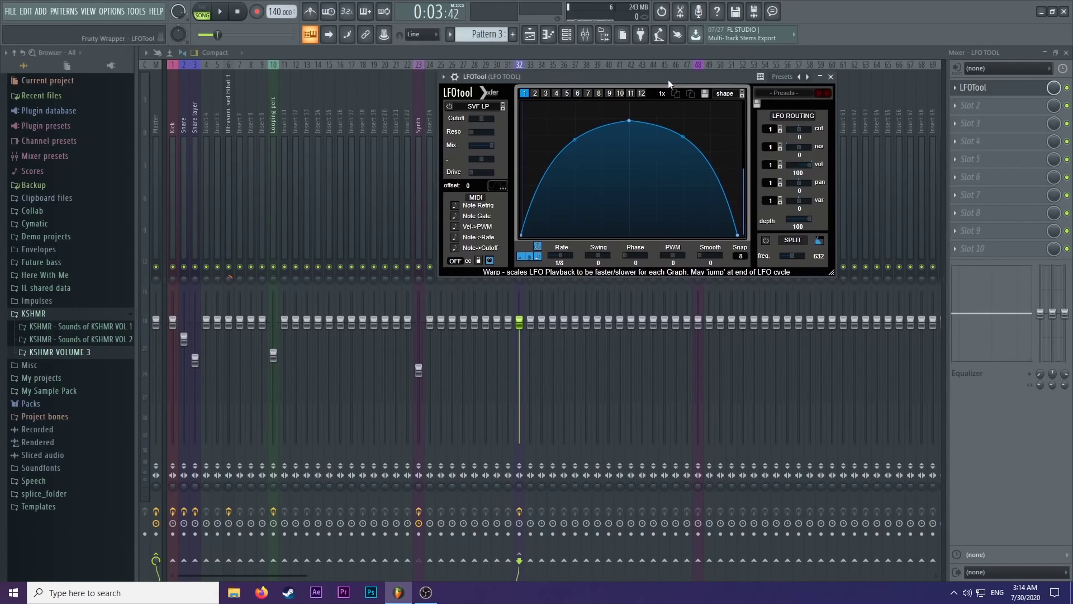
{"action": "left_click_drag", "start_coordinate": [630, 120], "coordinate": [683, 141]}
{"action": "double_click", "coordinate": [632, 132]}
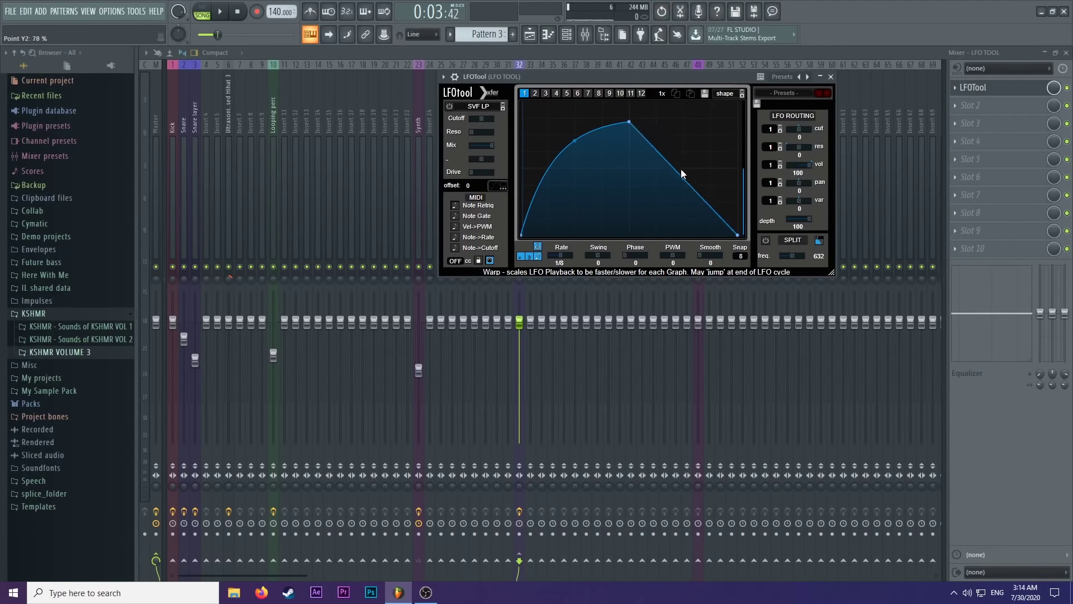
{"action": "left_click_drag", "start_coordinate": [686, 177], "coordinate": [703, 154]}
{"action": "key", "text": "space"}
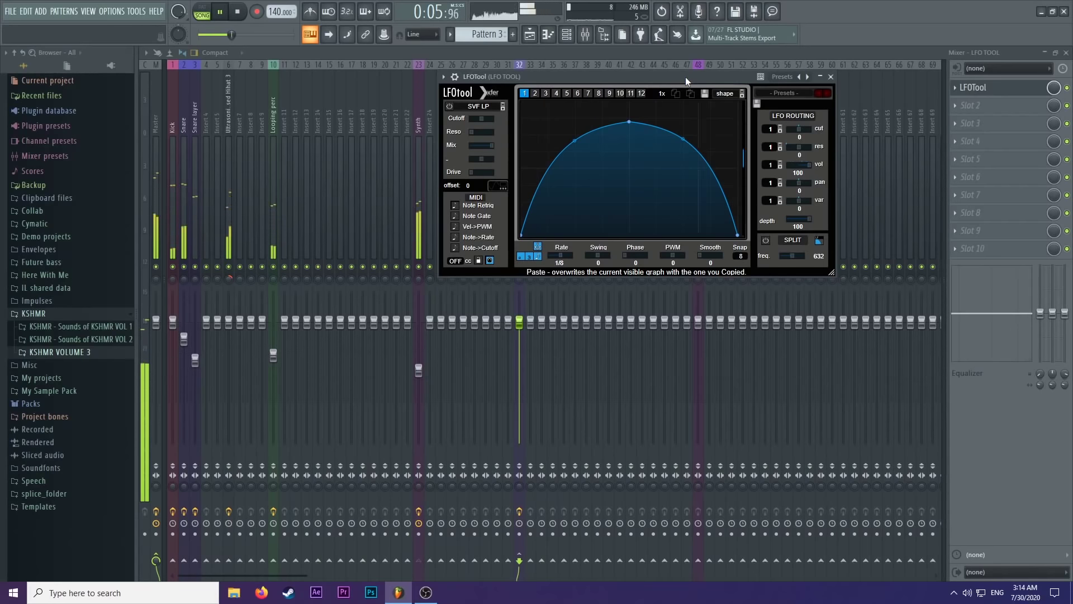
Lower the Synth mixer track's volume to about -14.1 dB and audition the arrangement from the playlist.
{"action": "left_click_drag", "start_coordinate": [420, 368], "coordinate": [420, 383]}
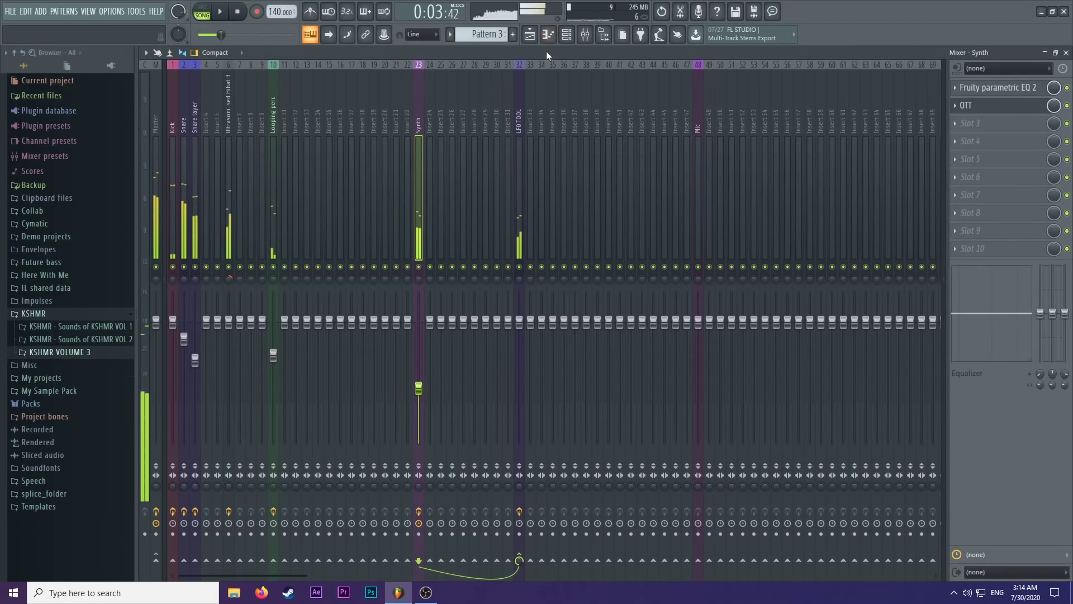
{"action": "key", "text": "space"}
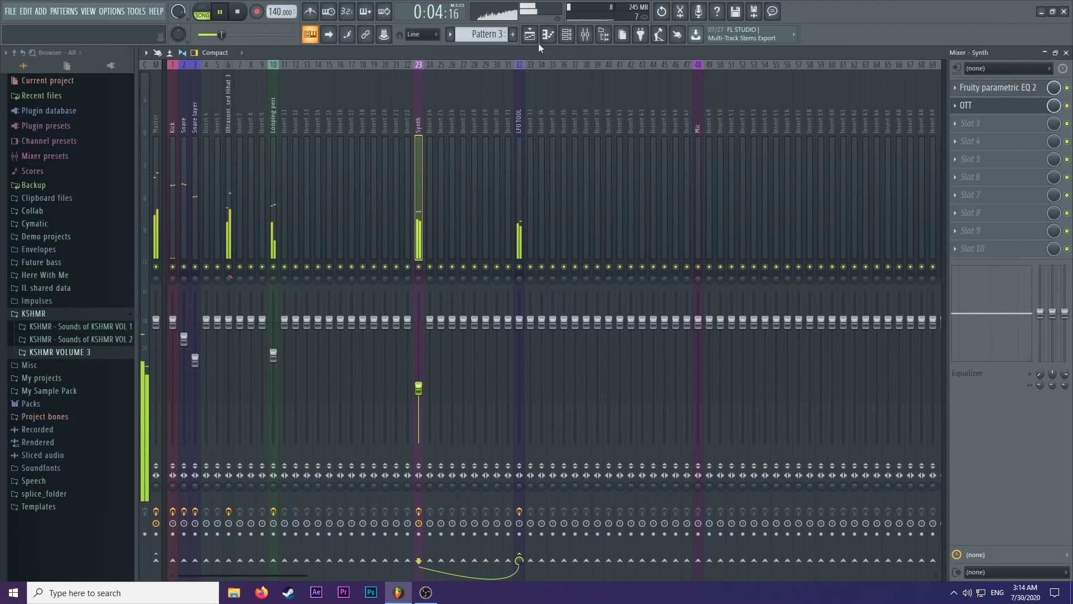
{"action": "left_click", "coordinate": [529, 34]}
{"action": "key", "text": "space"}
{"action": "key", "text": "space"}
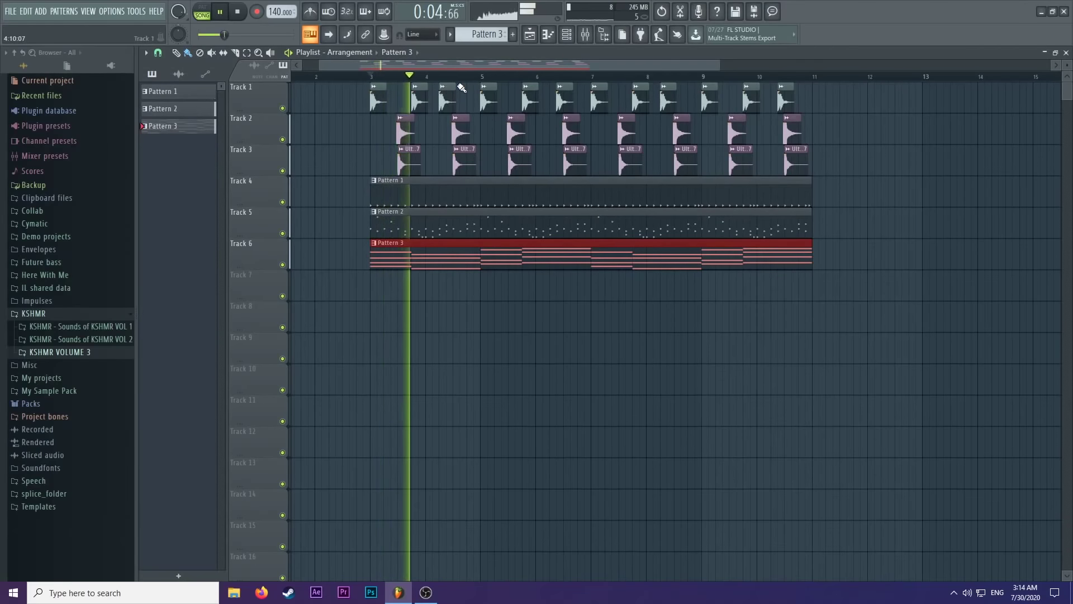
{"action": "key", "text": "space"}
{"action": "key", "text": "space"}
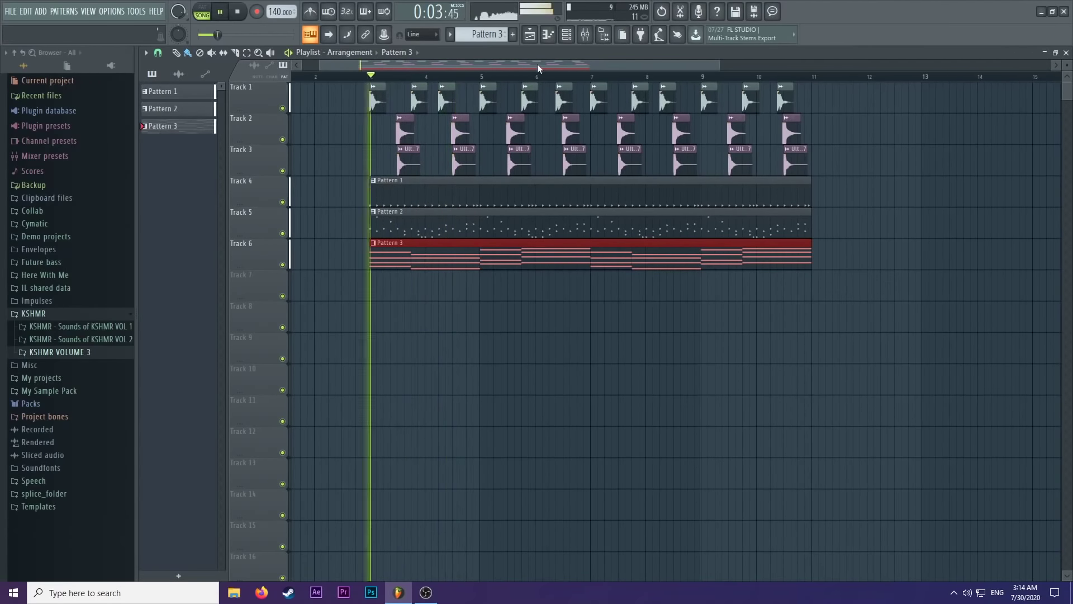
{"action": "key", "text": "space"}
Check the LFO TOOL mixer track and audition the start of the arrangement around the first kick in the playlist.
{"action": "key", "text": "F9"}
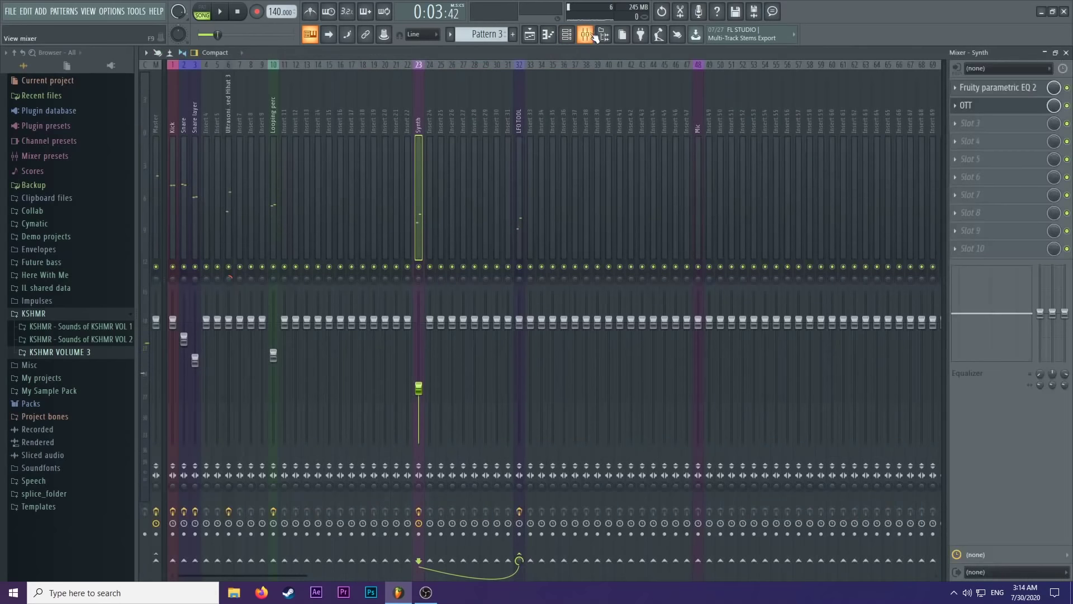
{"action": "left_click", "coordinate": [520, 88]}
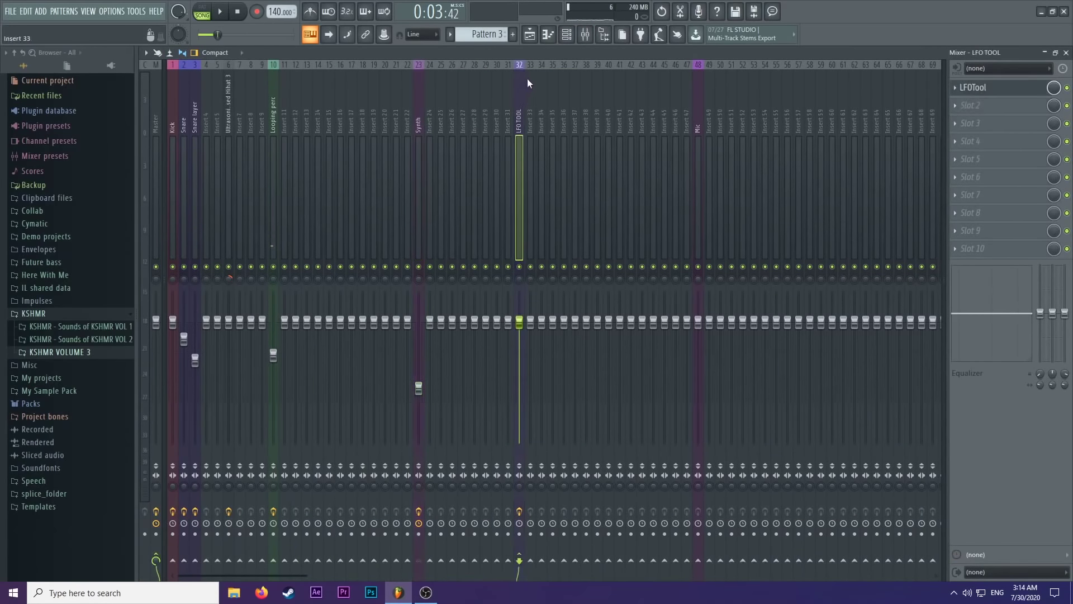
{"action": "left_click", "coordinate": [530, 35]}
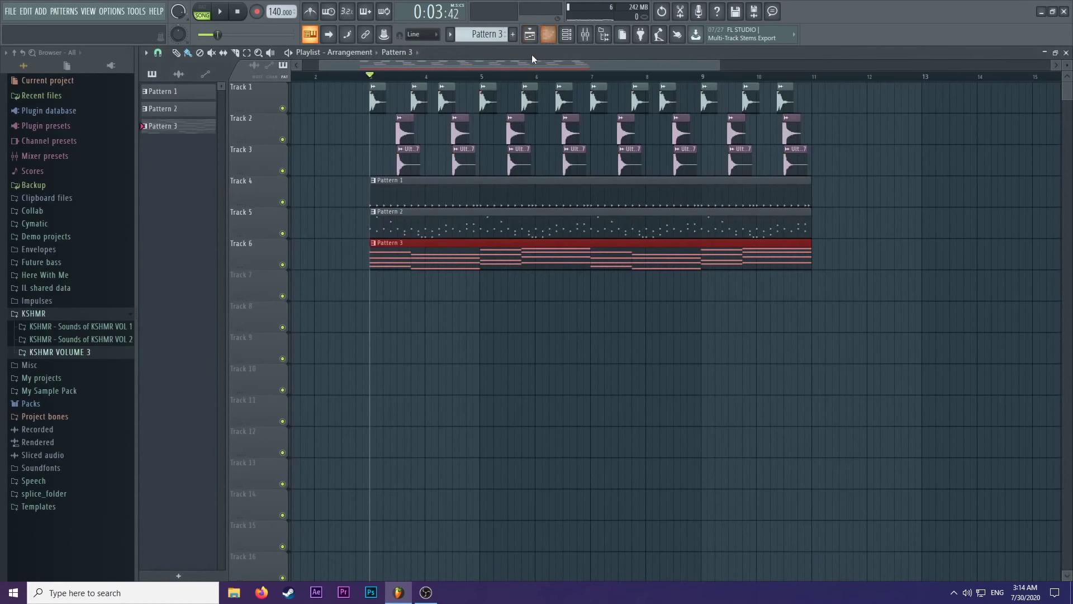
{"action": "scroll", "coordinate": [375, 150], "scroll_direction": "up", "scroll_amount": 5}
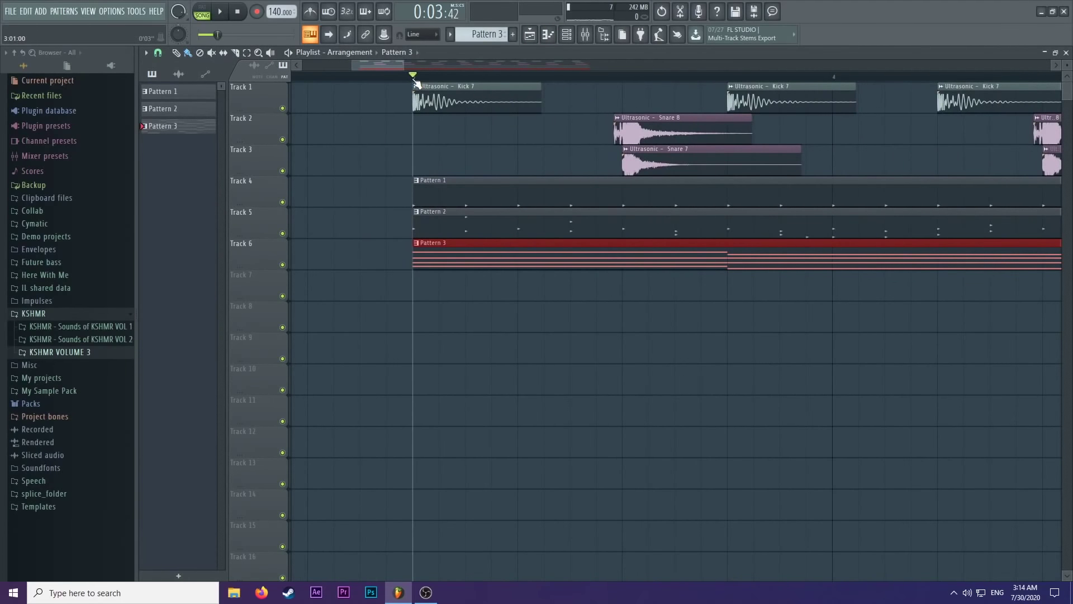
{"action": "key", "text": "space"}
{"action": "key", "text": "space"}
Leave only the kick, both snare tracks and the Pattern 3 chords unmuted in the playlist, and audition them together.
{"action": "right_click", "coordinate": [282, 108]}
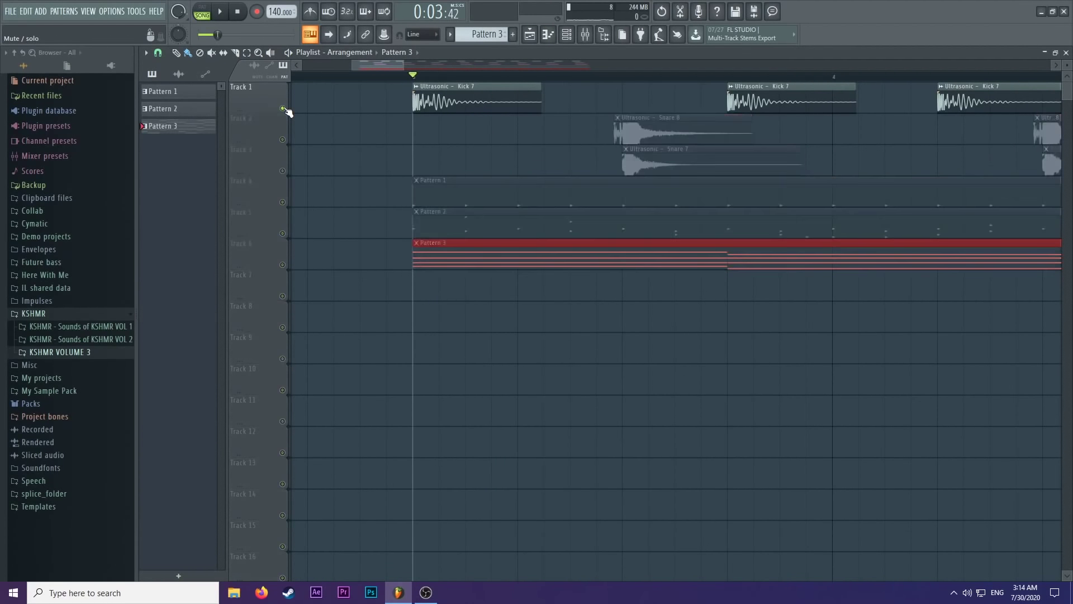
{"action": "left_click", "coordinate": [283, 264]}
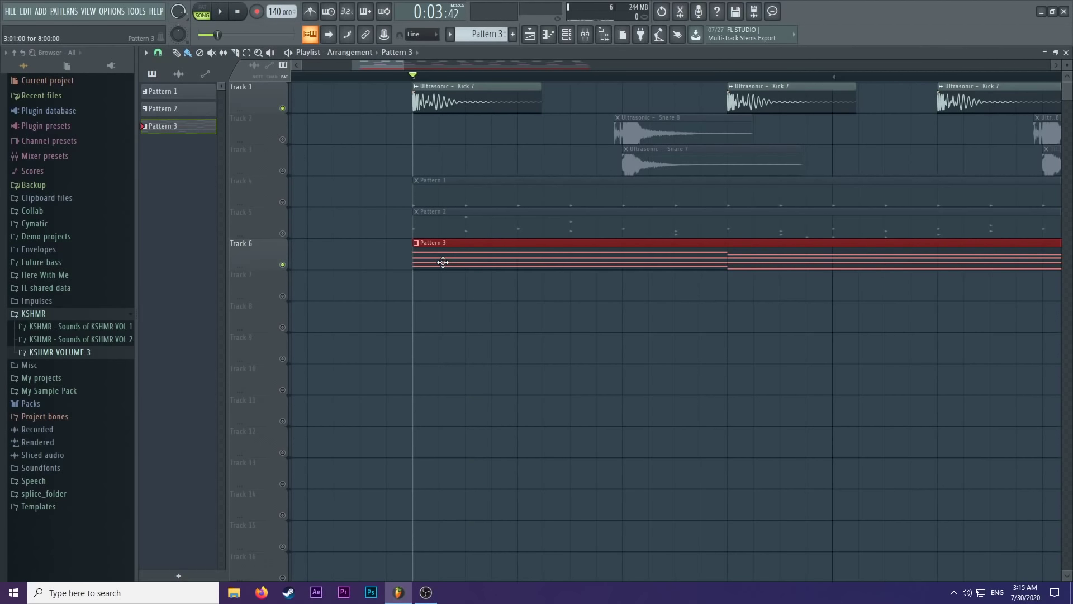
{"action": "left_click", "coordinate": [282, 140]}
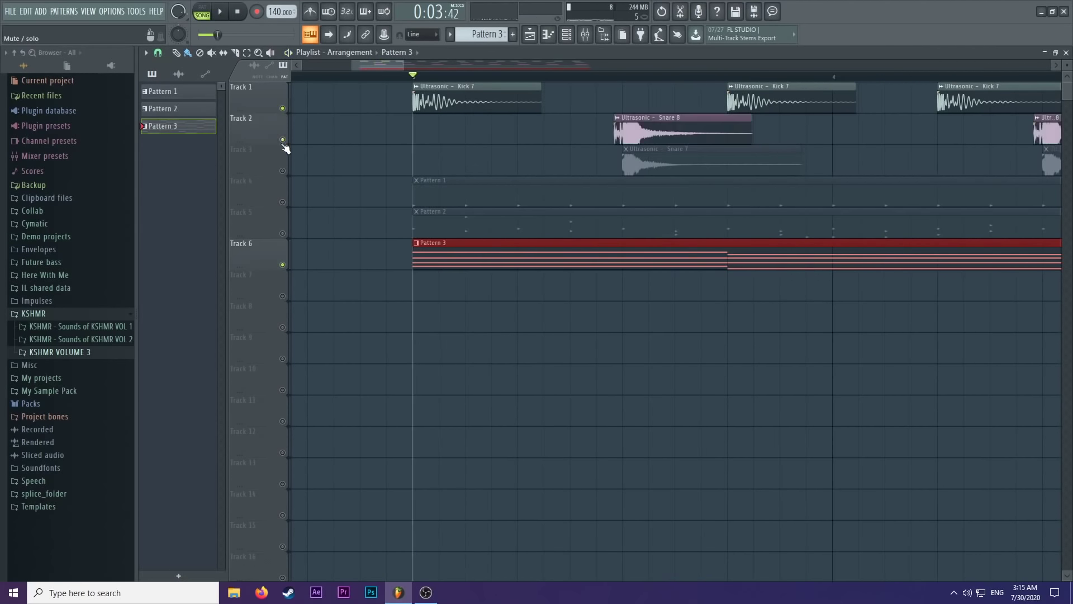
{"action": "left_click", "coordinate": [282, 171]}
{"action": "key", "text": "space"}
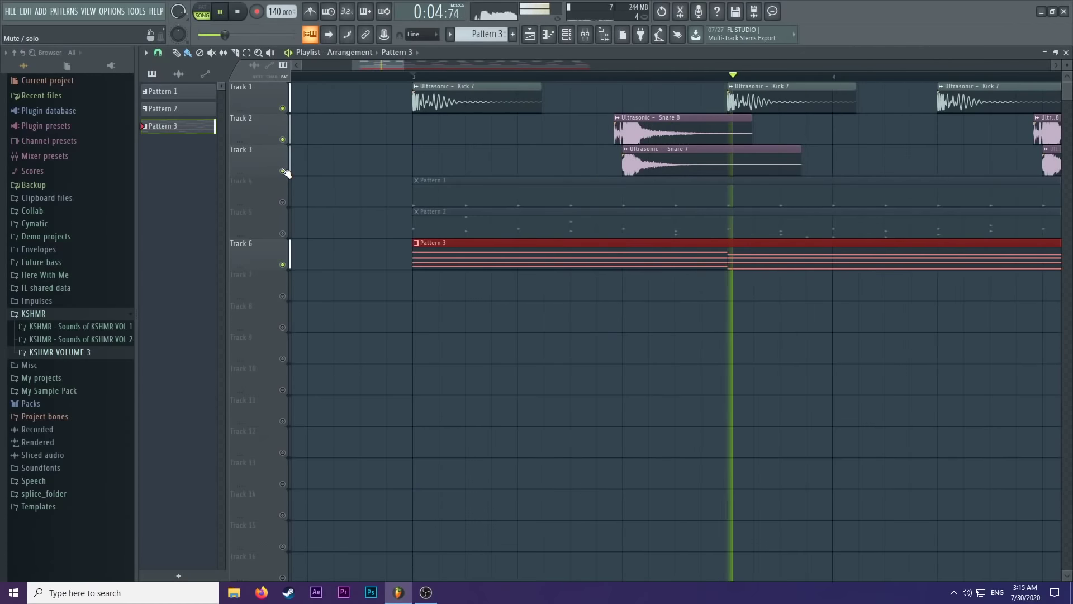
{"action": "key", "text": "space"}
{"action": "scroll", "coordinate": [369, 178], "scroll_direction": "down", "scroll_amount": 3}
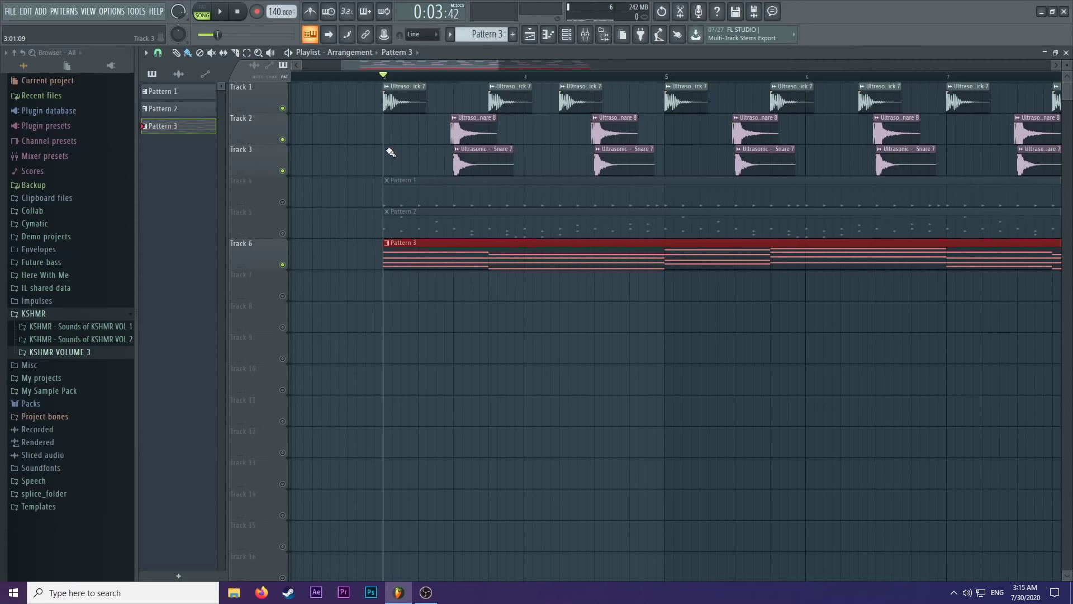
{"action": "key", "text": "space"}
{"action": "key", "text": "space"}
Add Fruity Balance to slot 2 of the LFO TOOL mixer track and place its window over the middle of the mixer.
{"action": "left_click", "coordinate": [585, 34]}
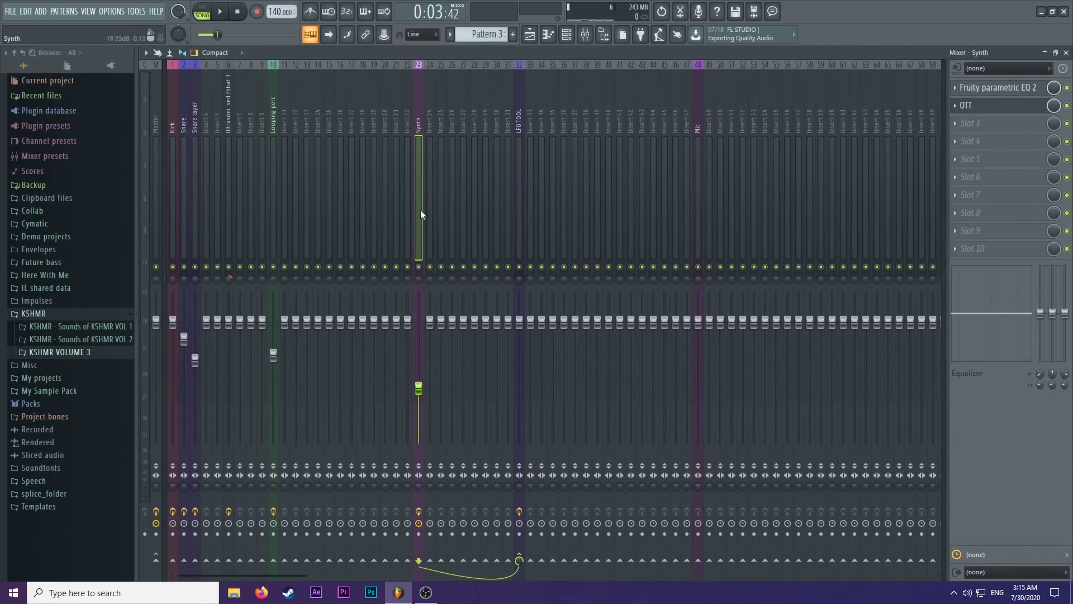
{"action": "left_click", "coordinate": [518, 143]}
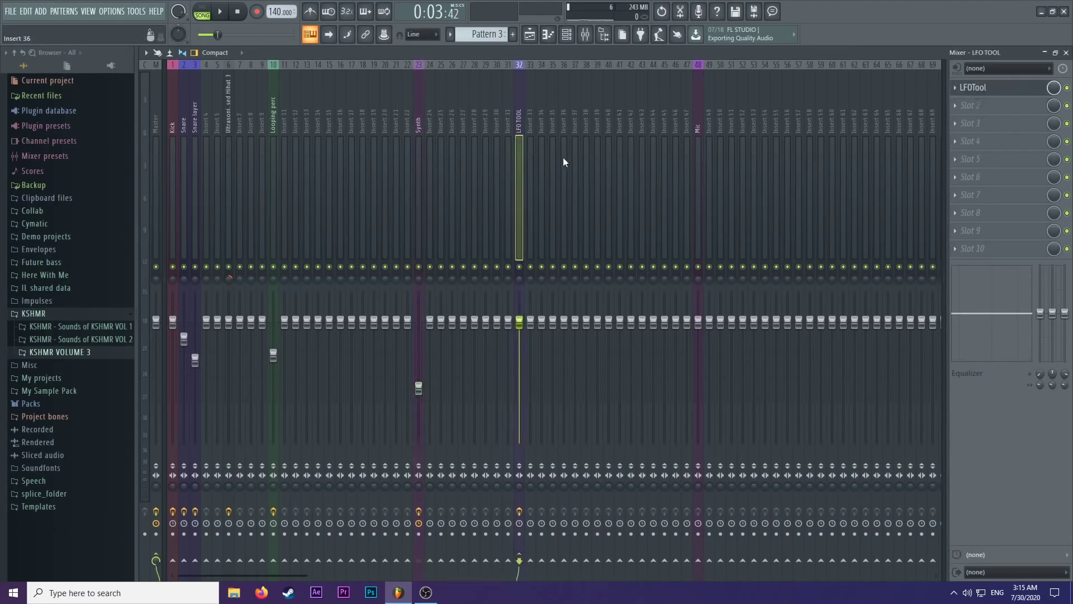
{"action": "left_click", "coordinate": [973, 104]}
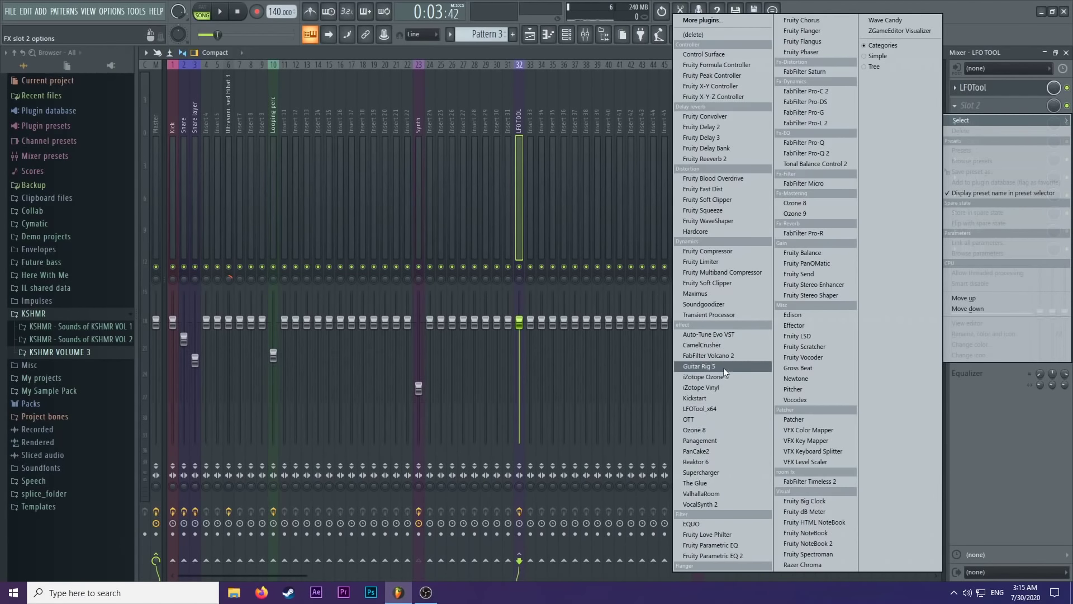
{"action": "left_click", "coordinate": [811, 253]}
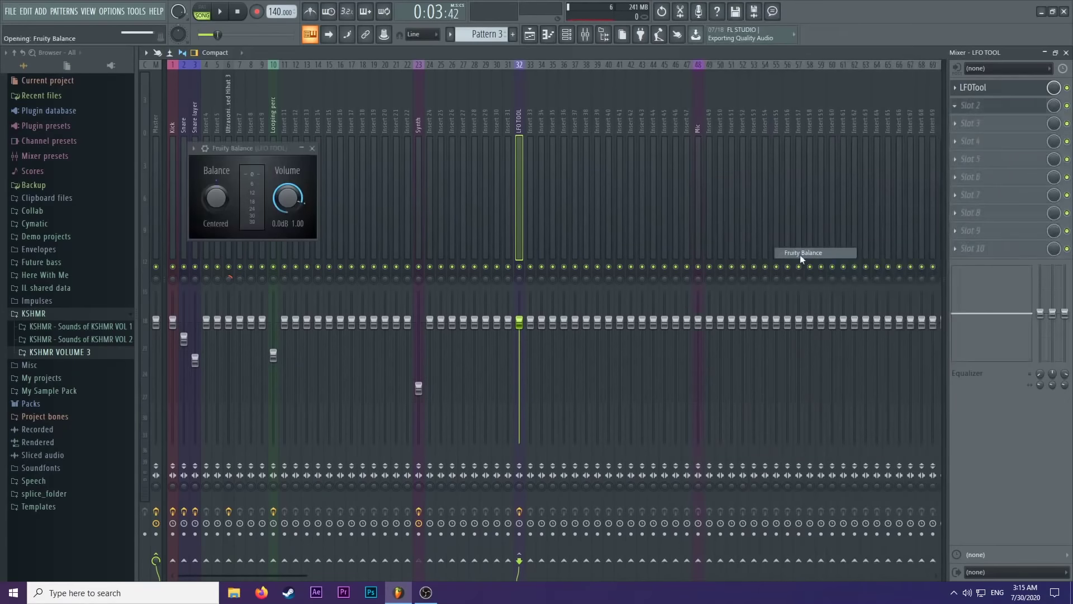
{"action": "left_click_drag", "start_coordinate": [230, 148], "coordinate": [608, 140]}
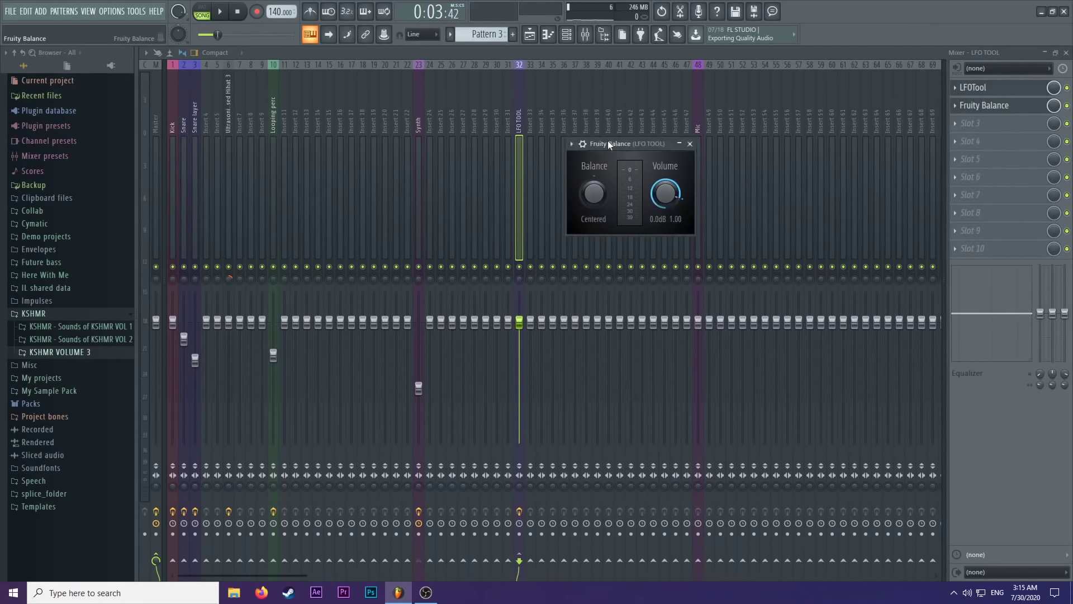
Select the first beat of bar 3 in the playlist and create an automation clip for Fruity Balance's volume over it.
{"action": "left_click", "coordinate": [529, 34]}
{"action": "scroll", "coordinate": [369, 110], "scroll_direction": "up", "scroll_amount": 5}
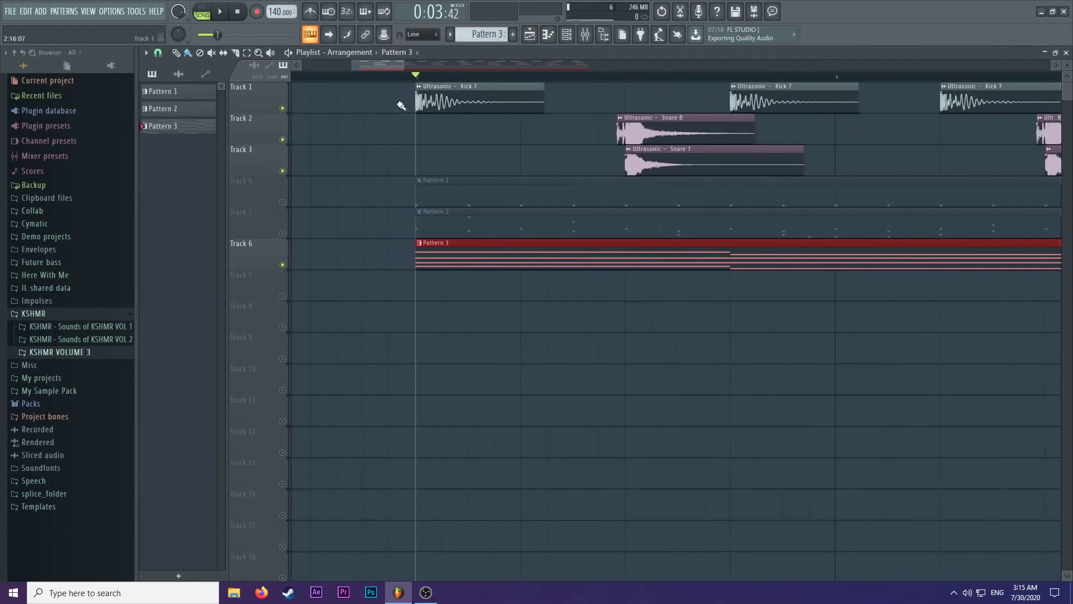
{"action": "left_click_drag", "start_coordinate": [427, 76], "coordinate": [556, 87]}
{"action": "scroll", "coordinate": [598, 62], "scroll_direction": "down", "scroll_amount": 2}
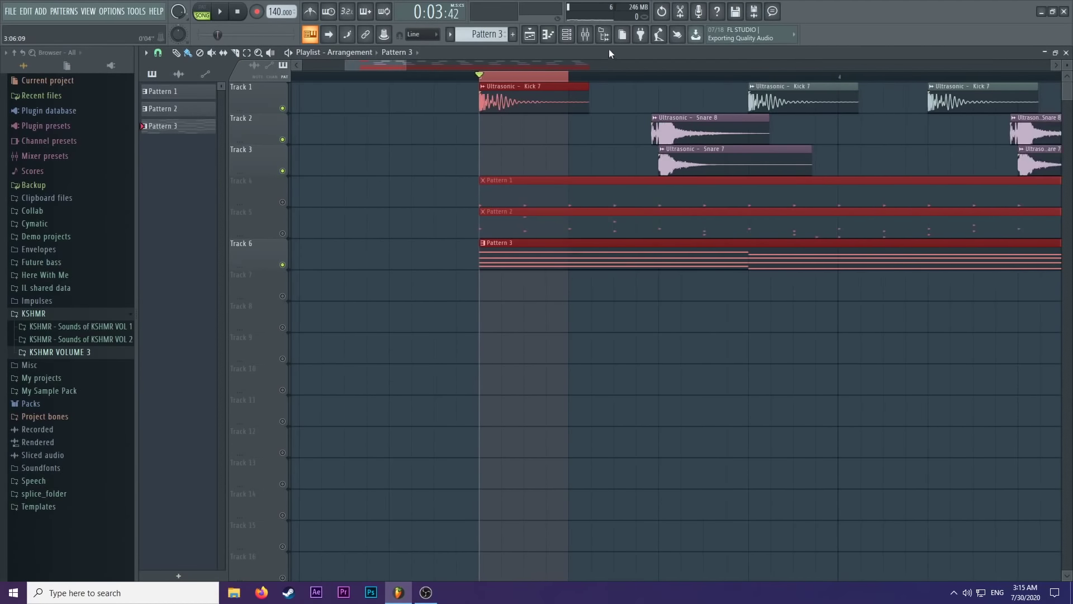
{"action": "left_click", "coordinate": [585, 34]}
{"action": "left_click", "coordinate": [974, 107]}
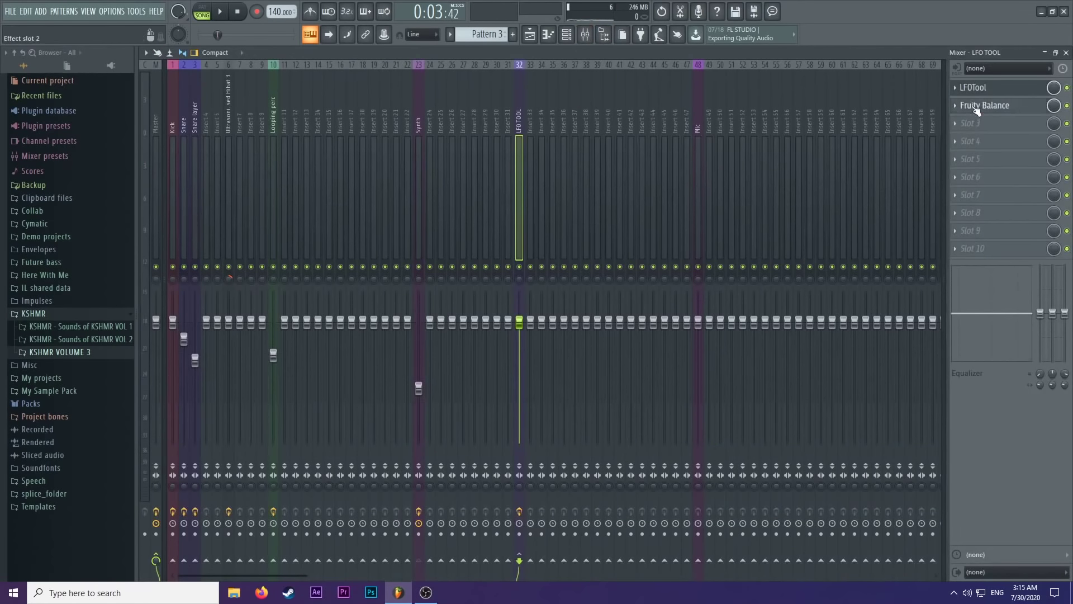
{"action": "right_click", "coordinate": [669, 189]}
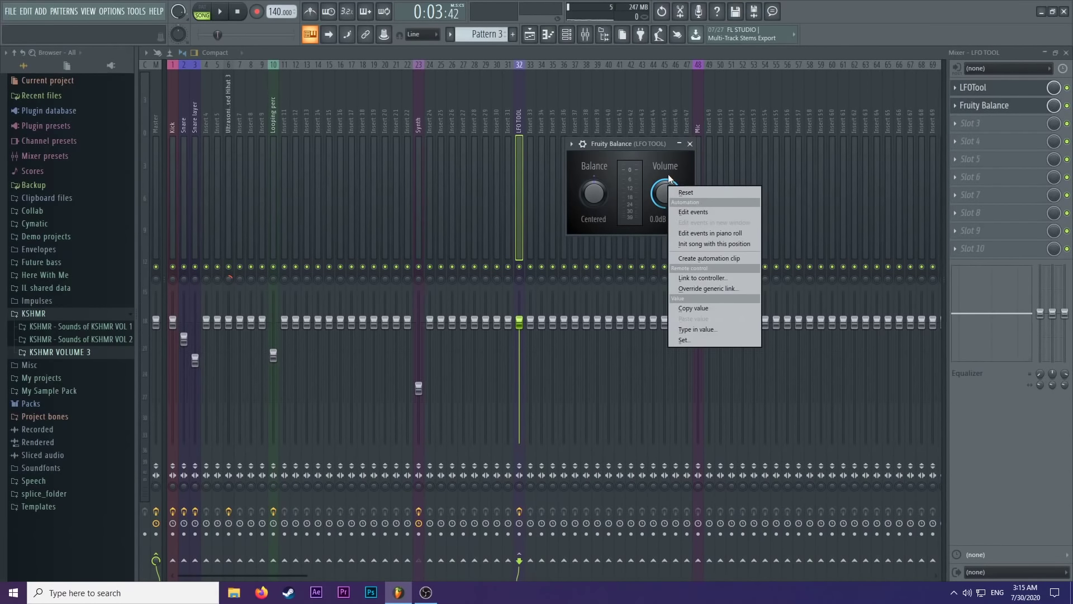
{"action": "left_click", "coordinate": [689, 259]}
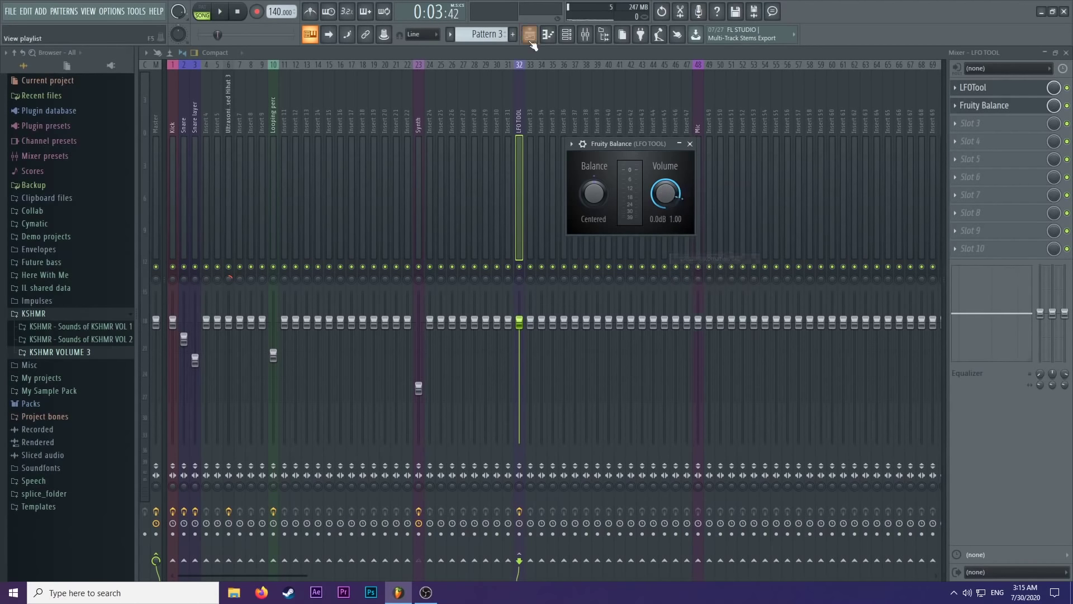
Clear the time selection, move the Balance volume automation clip to an unmuted Track 7, and play the arrangement.
{"action": "scroll", "coordinate": [479, 148], "scroll_direction": "up", "scroll_amount": 1}
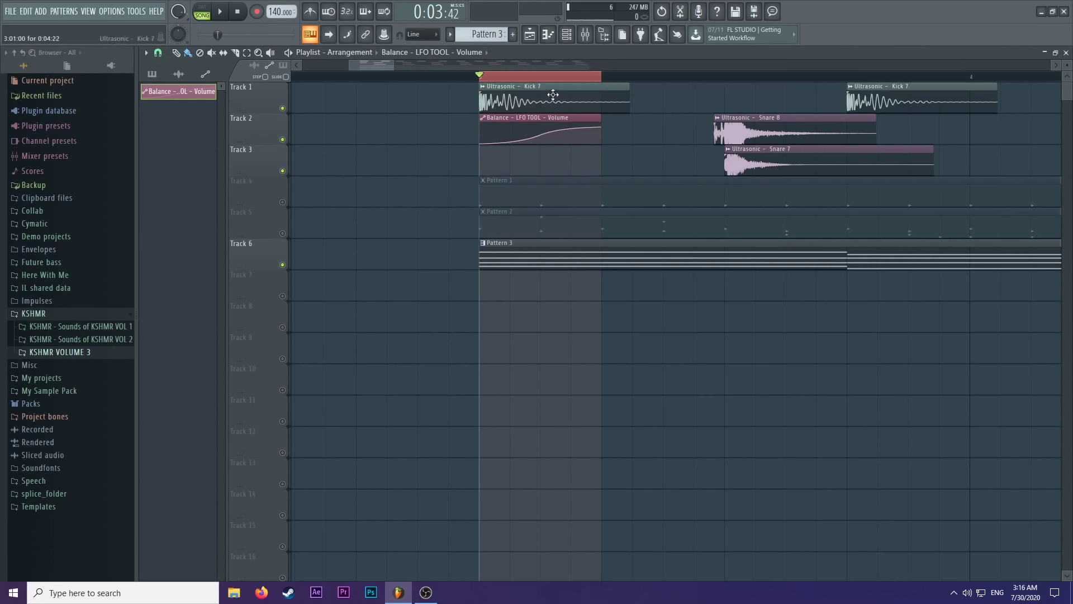
{"action": "right_click", "coordinate": [557, 77]}
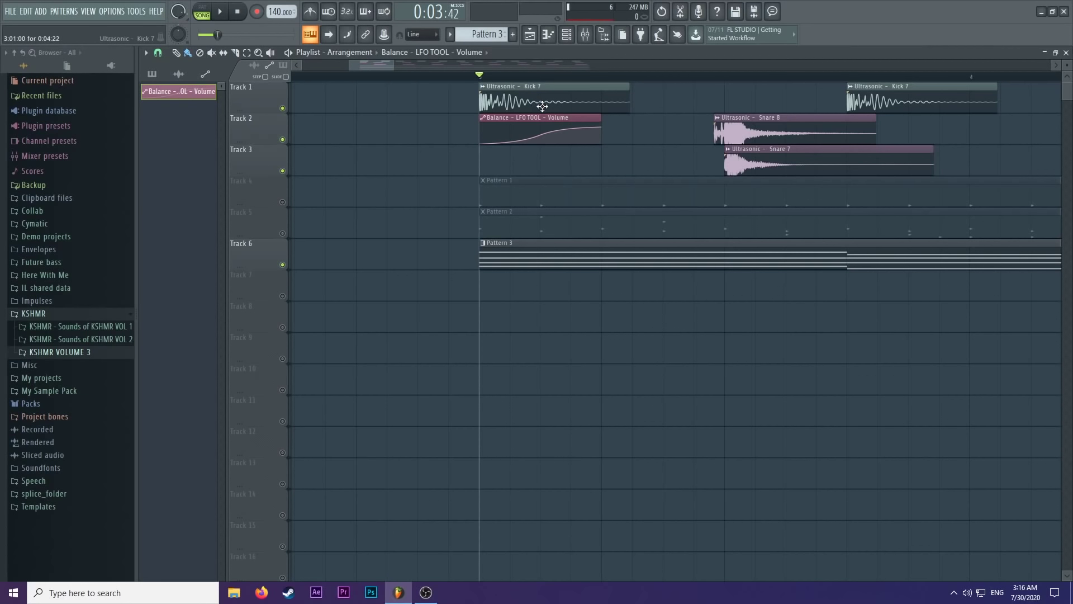
{"action": "scroll", "coordinate": [473, 127], "scroll_direction": "up", "scroll_amount": 3}
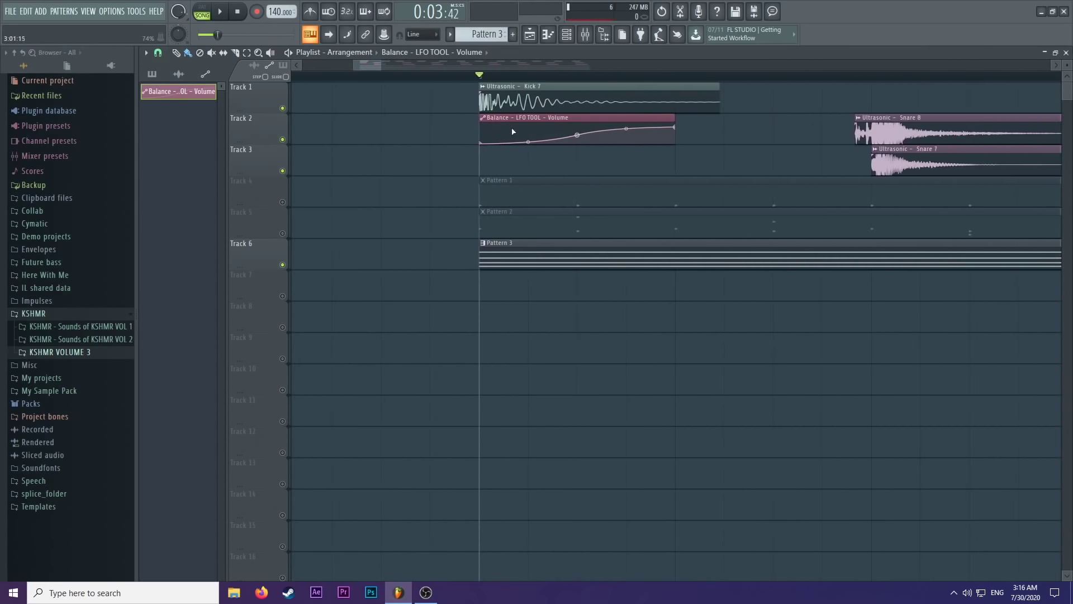
{"action": "left_click_drag", "start_coordinate": [543, 118], "coordinate": [546, 290]}
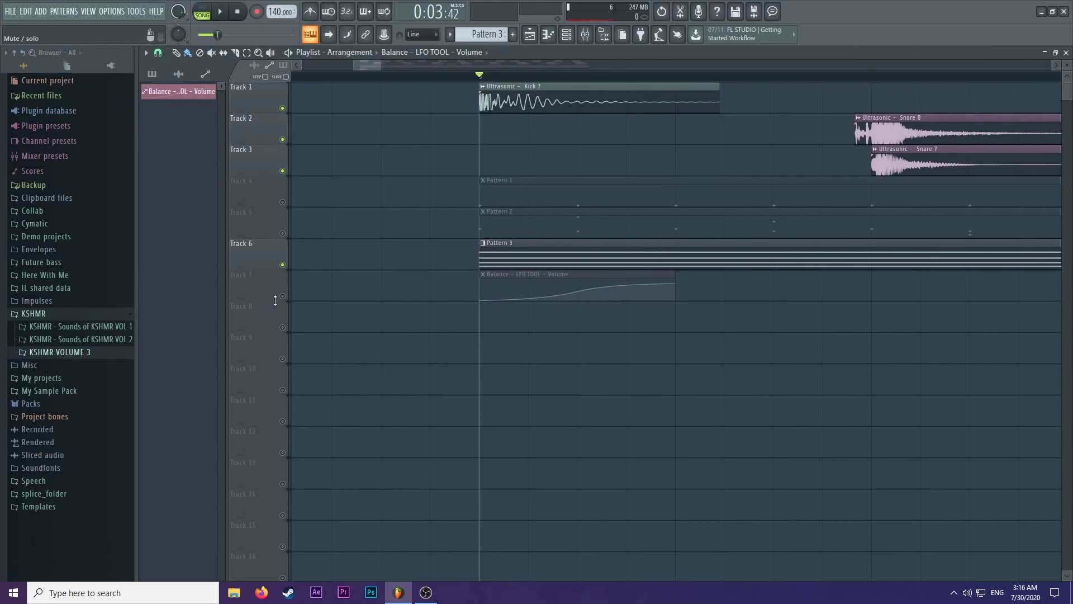
{"action": "scroll", "coordinate": [495, 273], "scroll_direction": "up", "scroll_amount": 3}
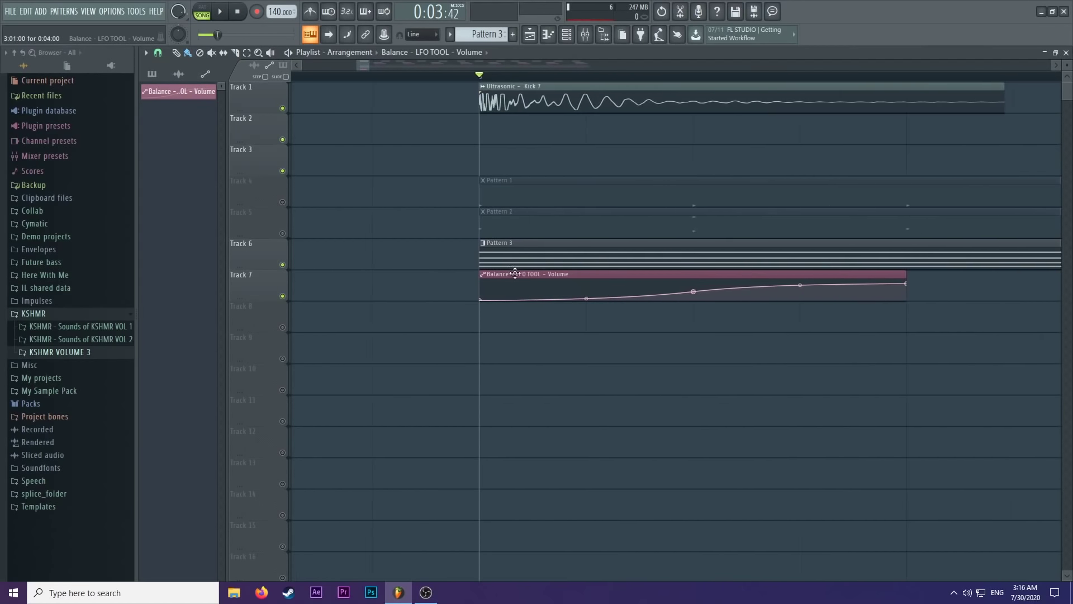
{"action": "scroll", "coordinate": [520, 273], "scroll_direction": "down", "scroll_amount": 5}
{"action": "key", "text": "space"}
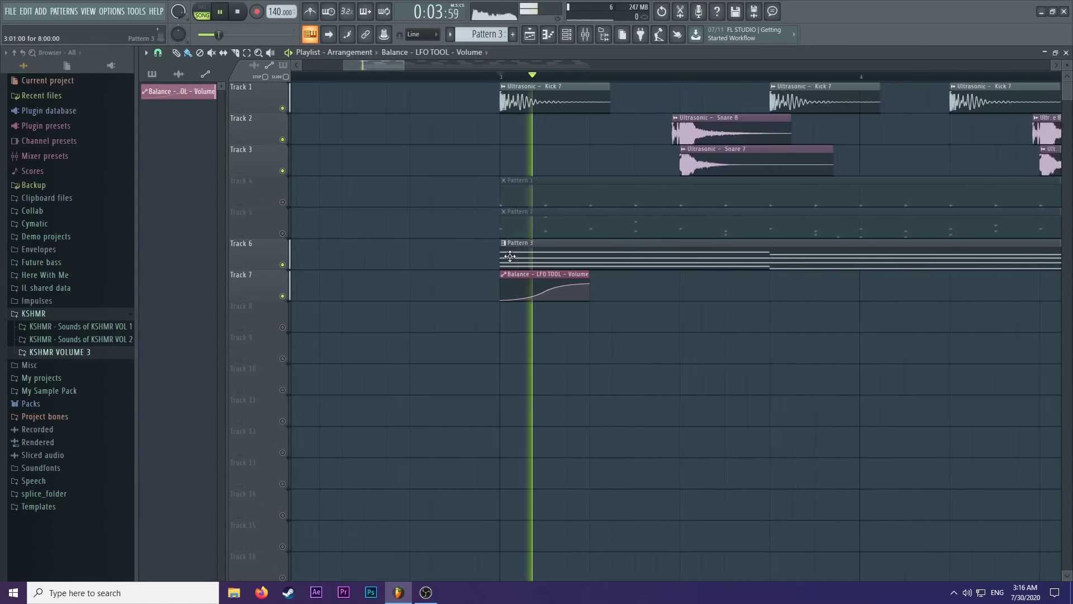
Repeatedly audition the start of bar 3 to hear the chords under the Balance volume automation.
{"action": "key", "text": "space"}
{"action": "key", "text": "space"}
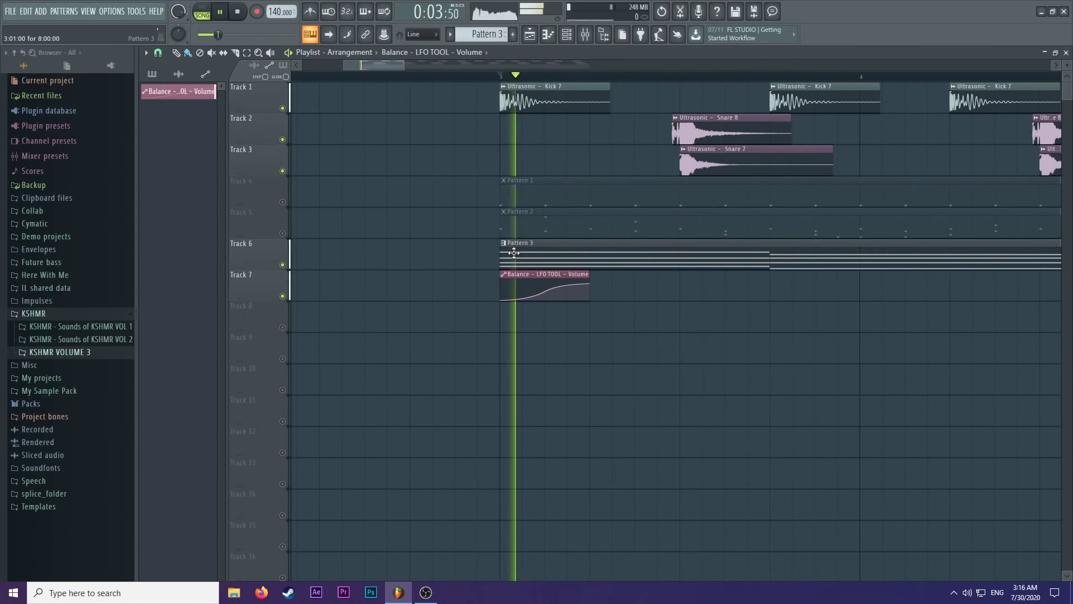
{"action": "key", "text": "space"}
{"action": "key", "text": "space"}
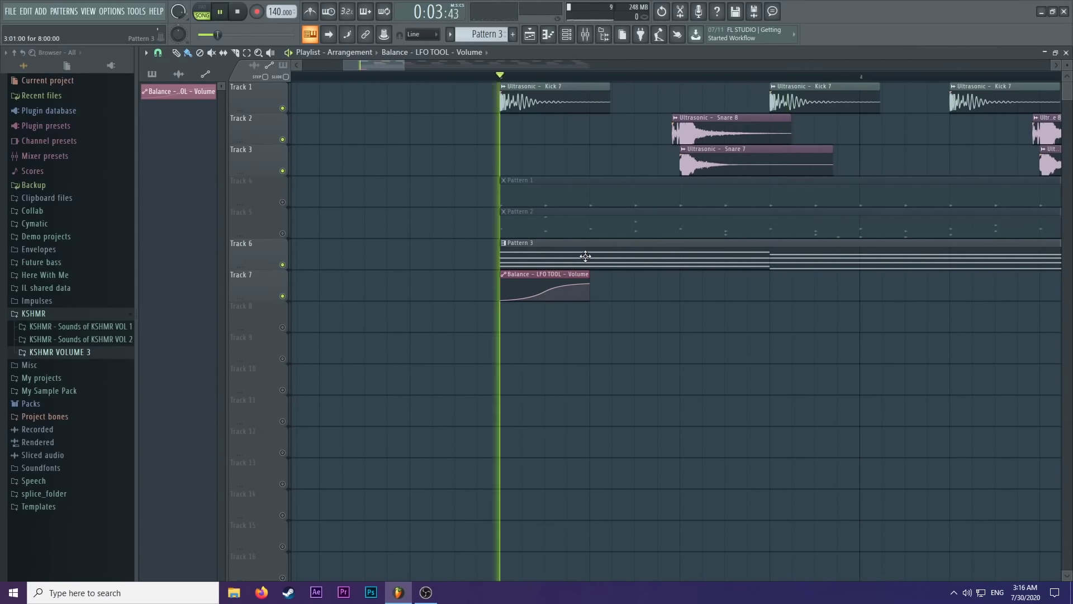
{"action": "key", "text": "space"}
Raise the middle point of the Track 7 Balance volume automation curve and audition the faster volume recovery.
{"action": "scroll", "coordinate": [520, 255], "scroll_direction": "up", "scroll_amount": 3}
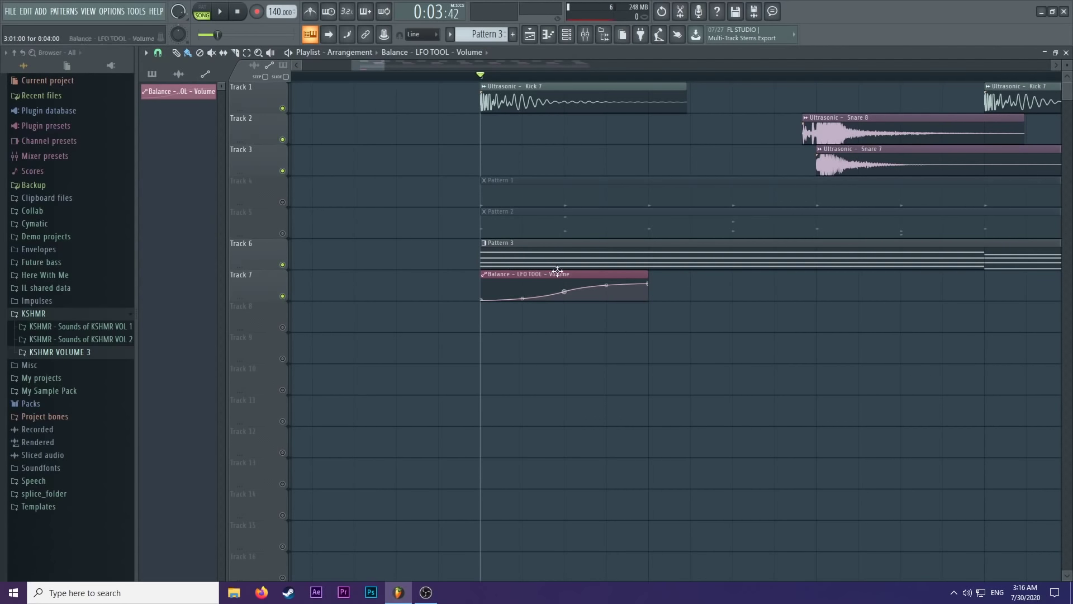
{"action": "scroll", "coordinate": [522, 275], "scroll_direction": "up", "scroll_amount": 3}
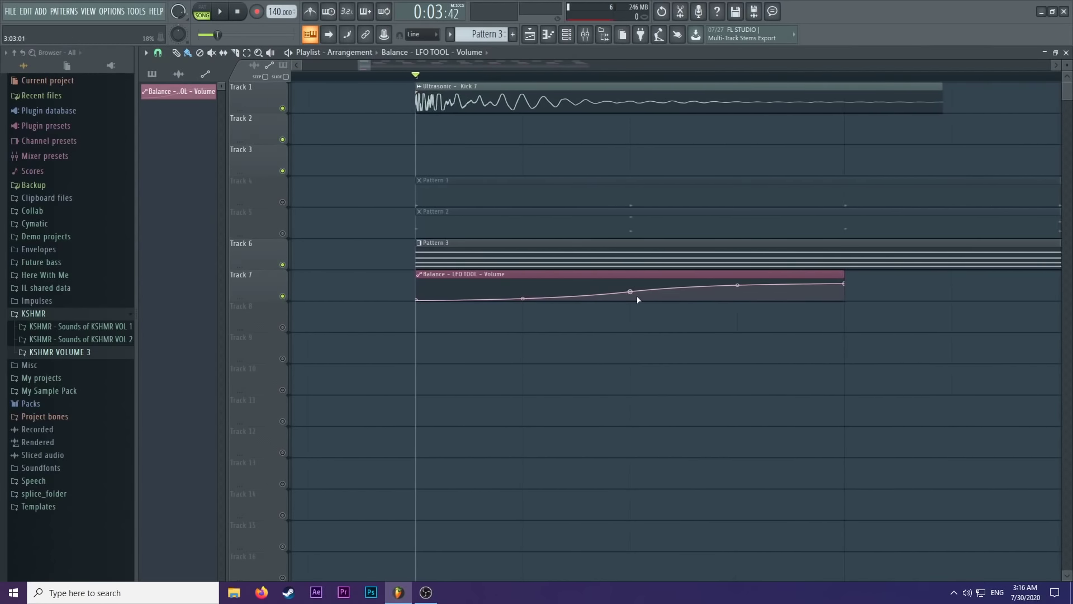
{"action": "scroll", "coordinate": [636, 295], "scroll_direction": "up", "scroll_amount": 4}
{"action": "scroll", "coordinate": [583, 263], "scroll_direction": "down", "scroll_amount": 3}
{"action": "scroll", "coordinate": [641, 313], "scroll_direction": "up", "scroll_amount": 3}
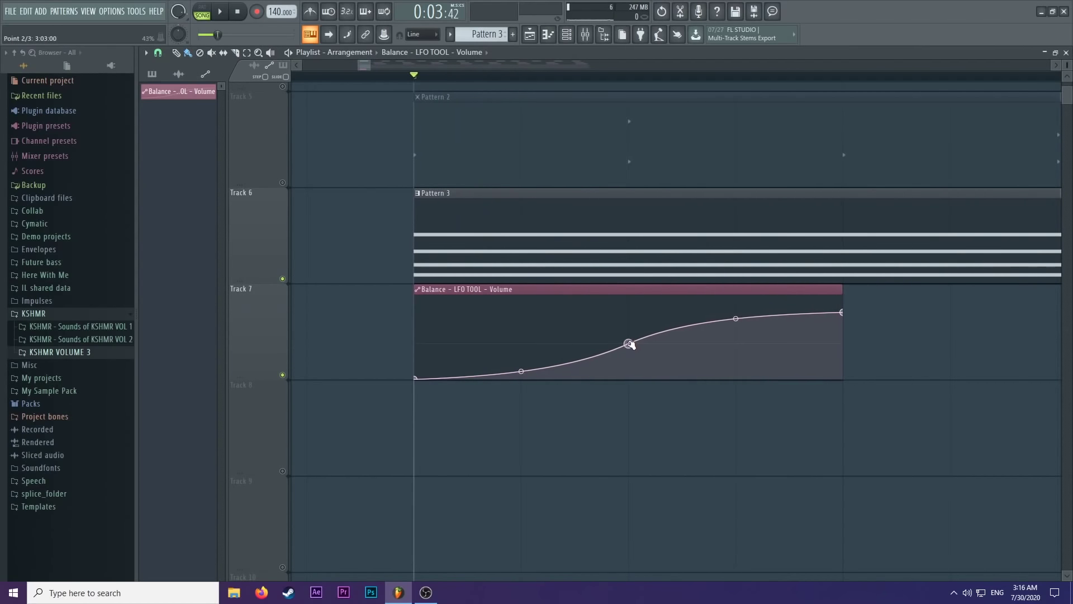
{"action": "mouse_move", "coordinate": [629, 343]}
{"action": "left_mouse_down"}
{"action": "mouse_move", "coordinate": [524, 328]}
{"action": "mouse_move", "coordinate": [629, 323]}
{"action": "left_mouse_up"}
{"action": "key", "text": "space"}
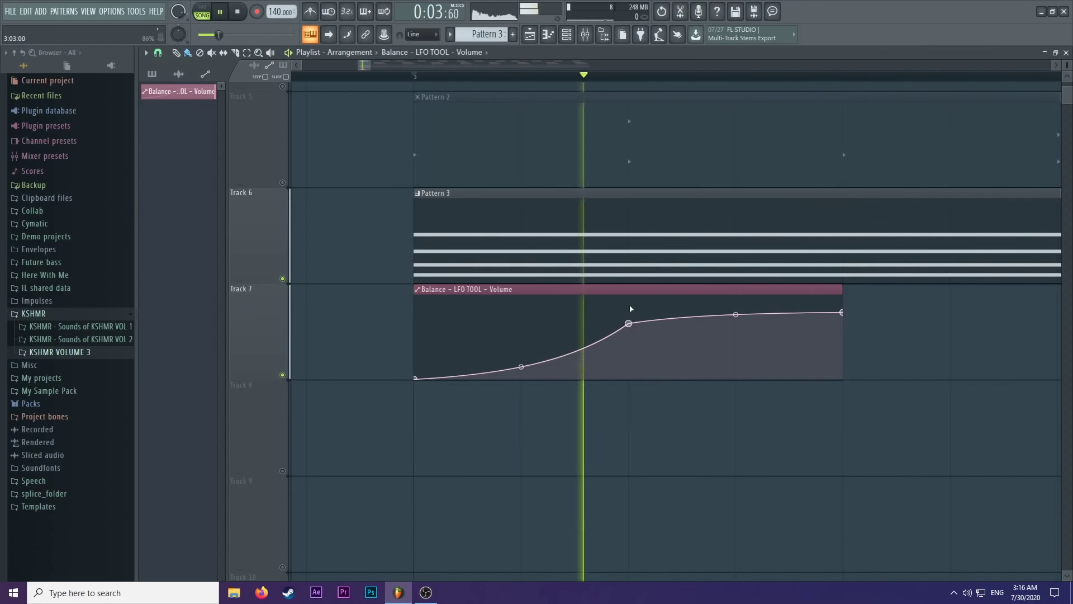
{"action": "key", "text": "space"}
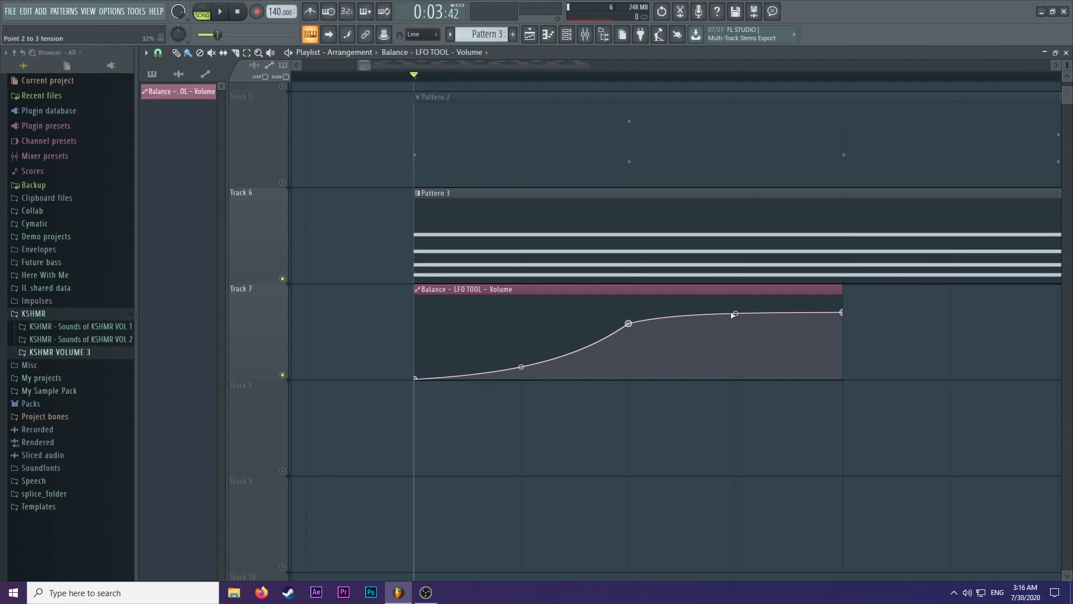
Adjust the tension of the automation curve's first segment, auditioning it, and leave a slow start with a steep rise to the middle point.
{"action": "left_click_drag", "start_coordinate": [530, 362], "coordinate": [530, 370]}
{"action": "key", "text": "space"}
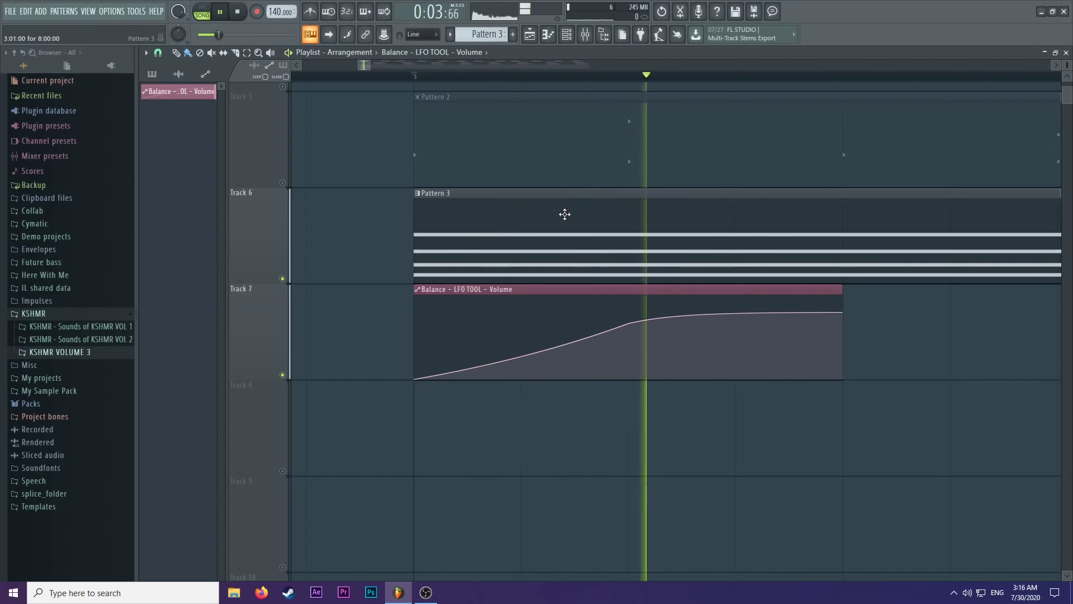
{"action": "scroll", "coordinate": [536, 211], "scroll_direction": "down", "scroll_amount": 4}
{"action": "key", "text": "space"}
{"action": "left_click_drag", "start_coordinate": [525, 356], "coordinate": [526, 371]}
{"action": "key", "text": "space"}
{"action": "key", "text": "space"}
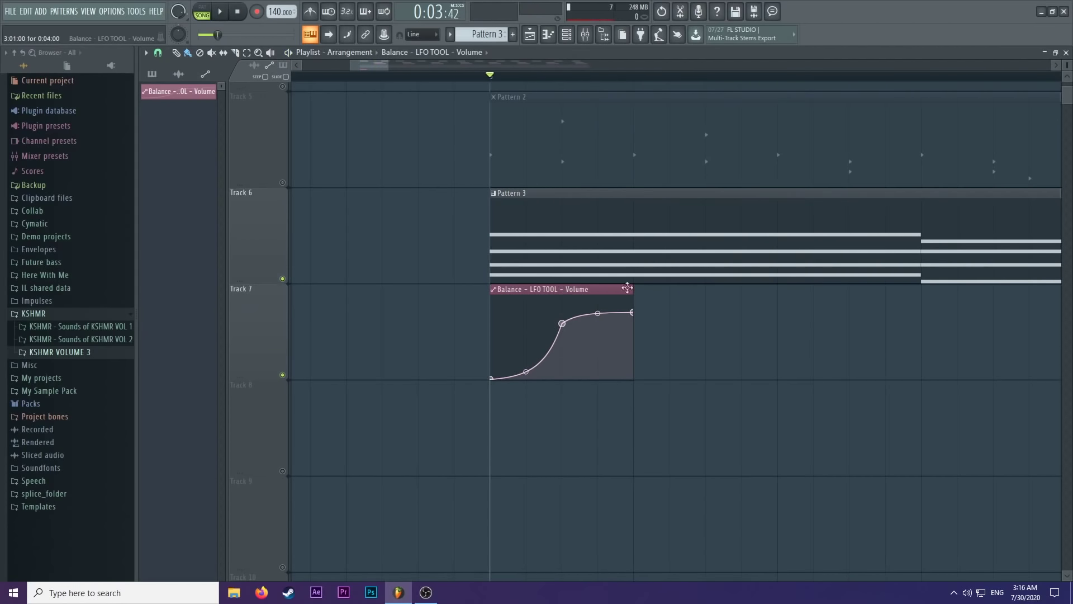
Place copies of the Balance volume automation clip on Track 7 under the remaining kick and snare hits of bars 3 and 4.
{"action": "right_click", "coordinate": [685, 299], "text": "ctrl"}
{"action": "scroll", "coordinate": [537, 304], "scroll_direction": "up", "scroll_amount": 2}
{"action": "scroll", "coordinate": [555, 293], "scroll_direction": "down", "scroll_amount": 2}
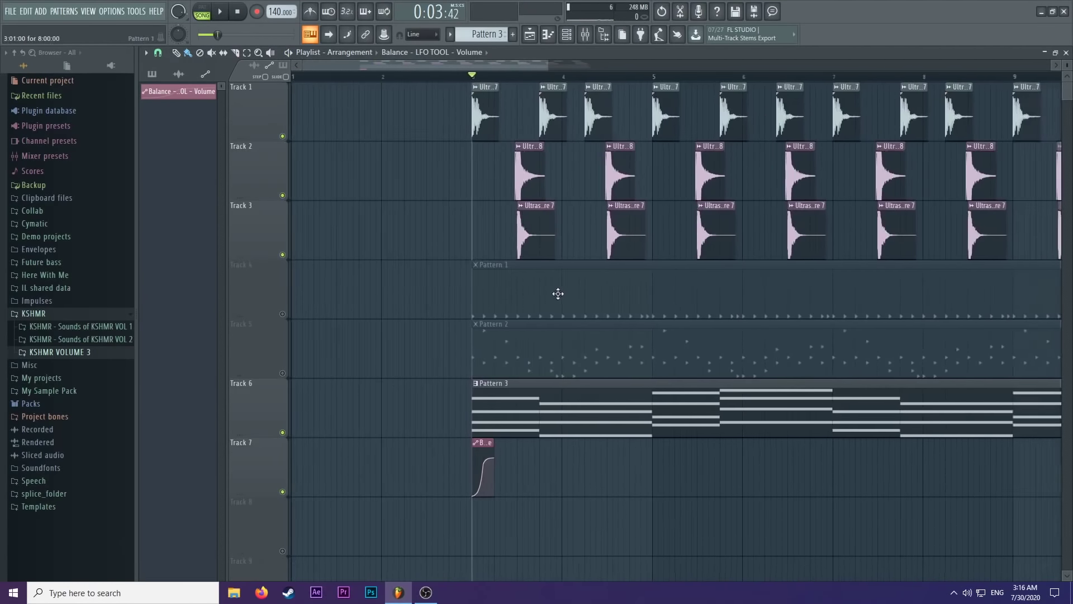
{"action": "left_click_drag", "start_coordinate": [651, 106], "coordinate": [550, 597]}
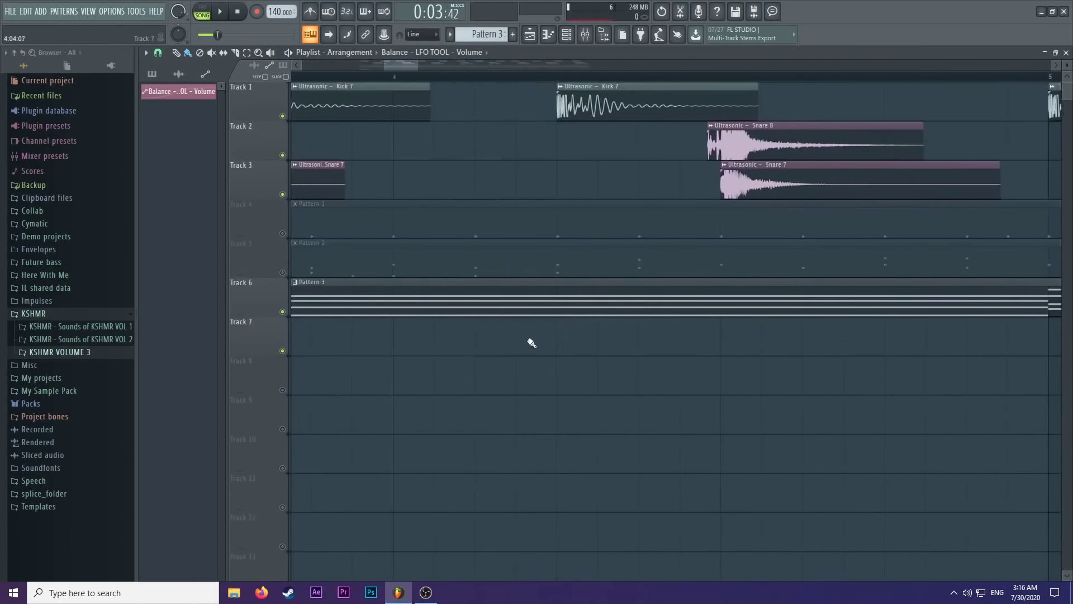
{"action": "scroll", "coordinate": [578, 309], "scroll_direction": "down", "scroll_amount": 2}
{"action": "scroll", "coordinate": [579, 309], "scroll_direction": "down", "scroll_amount": 3}
{"action": "scroll", "coordinate": [436, 307], "scroll_direction": "up", "scroll_amount": 5}
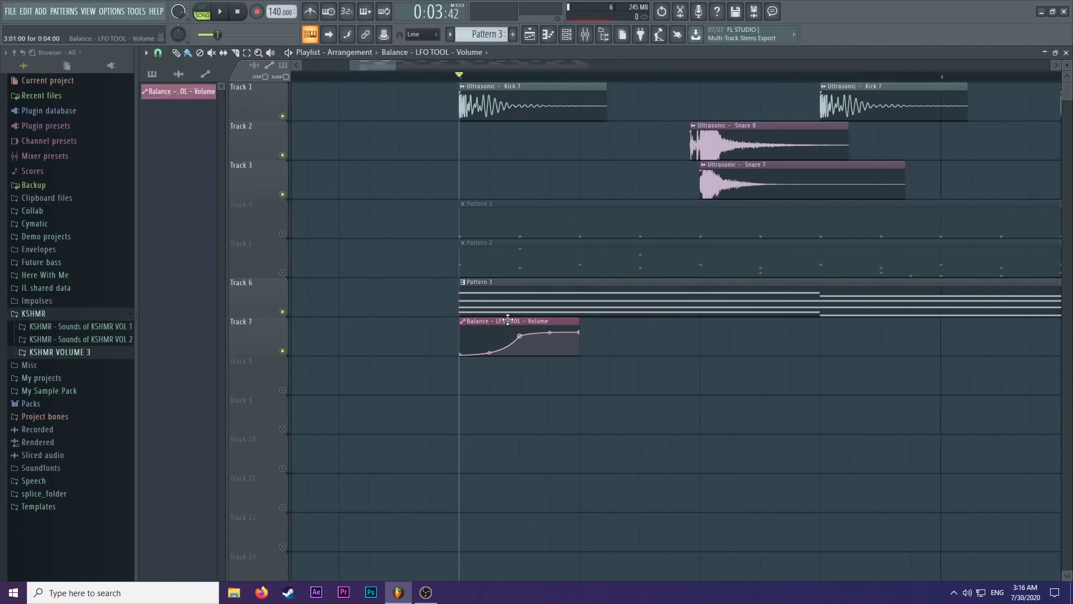
{"action": "left_click_drag", "start_coordinate": [715, 342], "coordinate": [591, 318]}
{"action": "scroll", "coordinate": [774, 352], "scroll_direction": "up", "scroll_amount": 1}
{"action": "scroll", "coordinate": [558, 335], "scroll_direction": "down", "scroll_amount": 2}
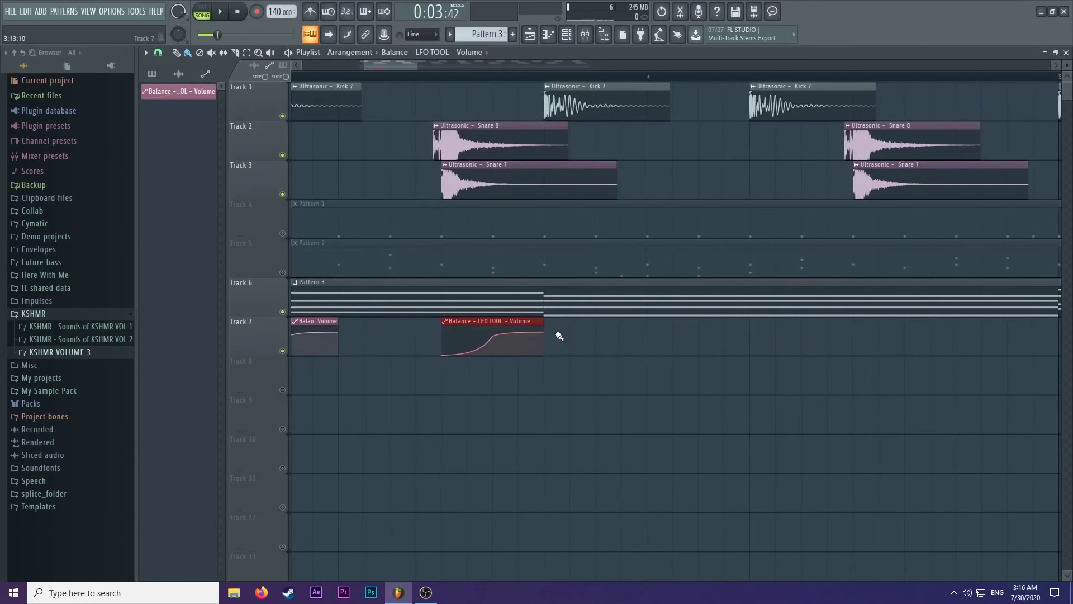
{"action": "left_click", "coordinate": [752, 334]}
{"action": "scroll", "coordinate": [765, 337], "scroll_direction": "down", "scroll_amount": 3}
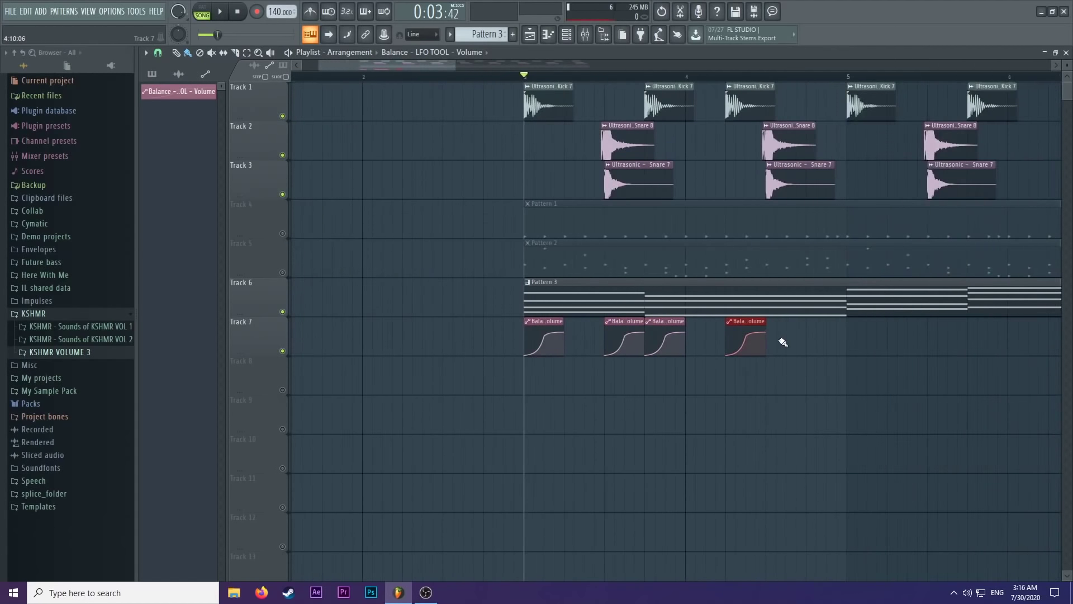
{"action": "left_click", "coordinate": [779, 340]}
Place automation clip copies under the kicks and snares of bars 5 and 6, trimming the bar 6 kick's clip where the snare's clip starts.
{"action": "scroll", "coordinate": [831, 337], "scroll_direction": "down", "scroll_amount": 1}
{"action": "scroll", "coordinate": [830, 337], "scroll_direction": "up", "scroll_amount": 3}
{"action": "left_click", "coordinate": [548, 330]}
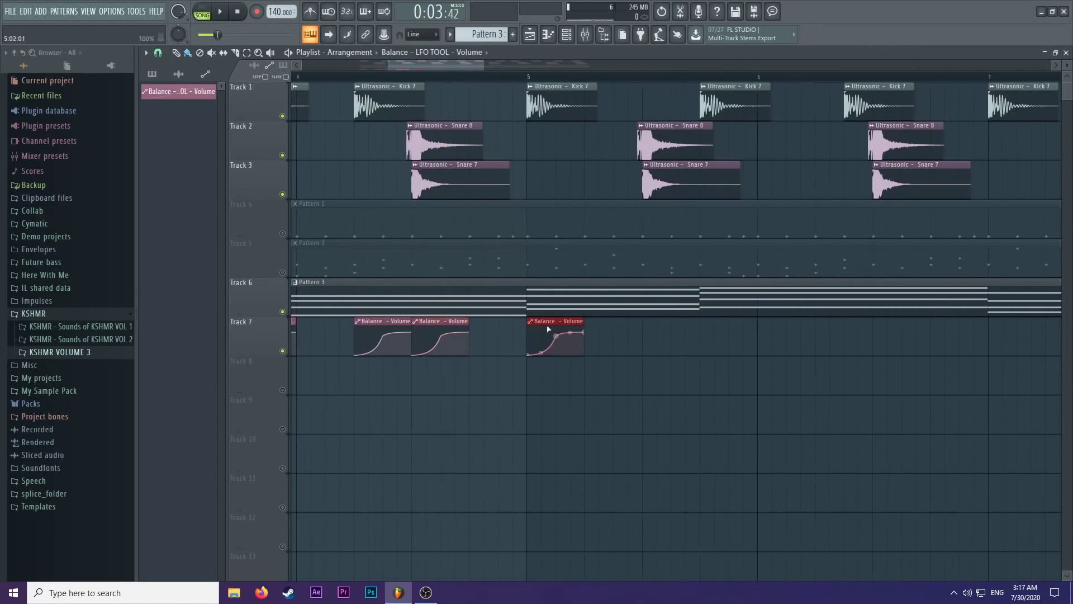
{"action": "left_click", "coordinate": [644, 328]}
{"action": "left_click", "coordinate": [710, 328]}
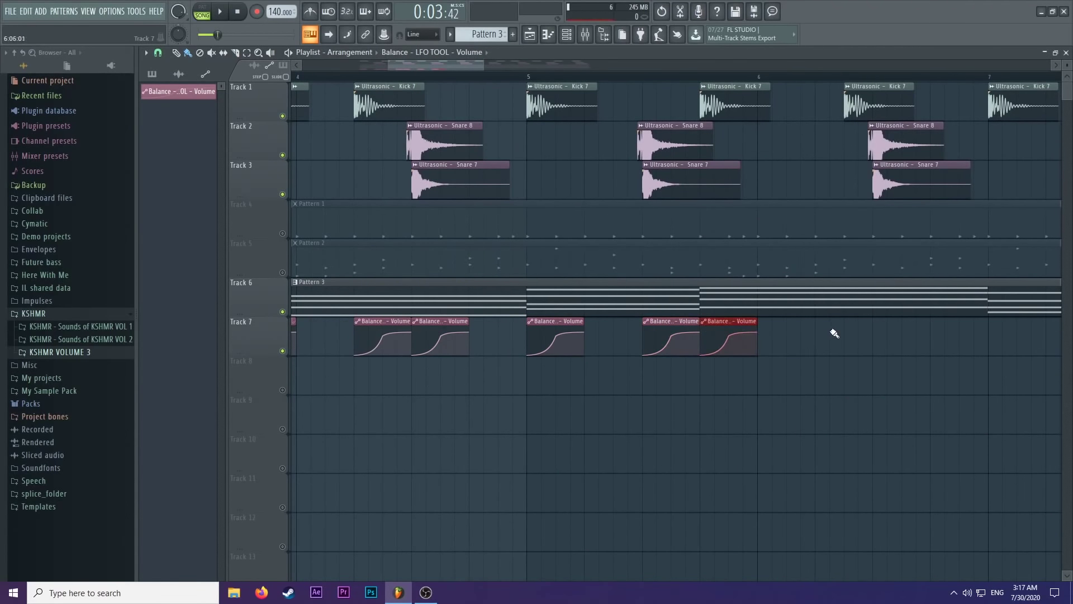
{"action": "scroll", "coordinate": [845, 333], "scroll_direction": "up", "scroll_amount": 6}
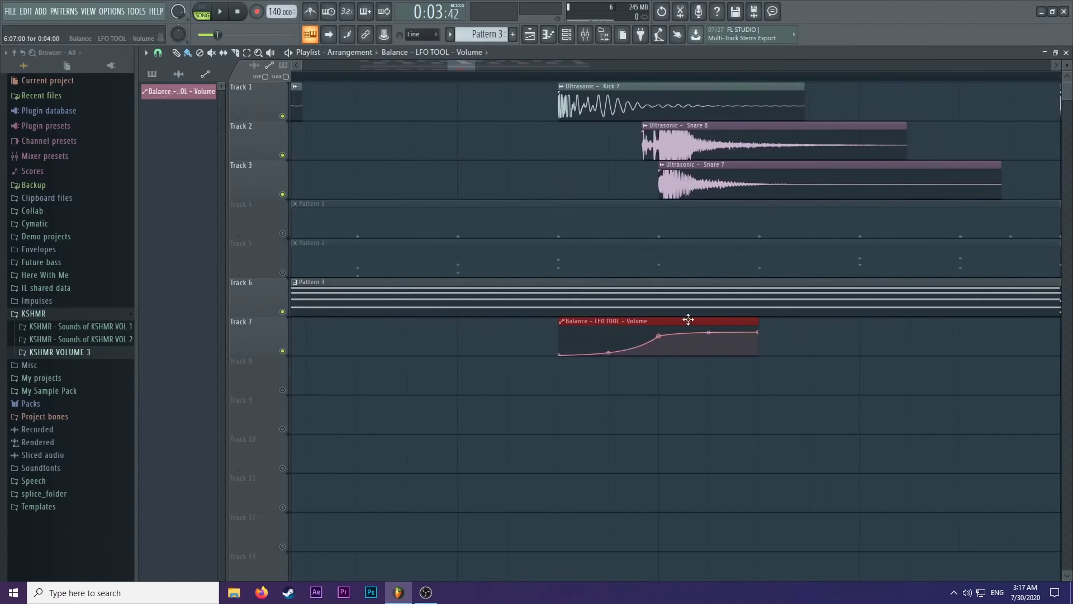
{"action": "left_click_drag", "start_coordinate": [762, 323], "coordinate": [686, 327]}
{"action": "scroll", "coordinate": [625, 333], "scroll_direction": "down", "scroll_amount": 5}
{"action": "scroll", "coordinate": [630, 333], "scroll_direction": "up", "scroll_amount": 2}
Add automation clip copies on Track 7 under both kicks and the snare in bar 7, and under the kick in bar 8.
{"action": "left_click", "coordinate": [617, 332]}
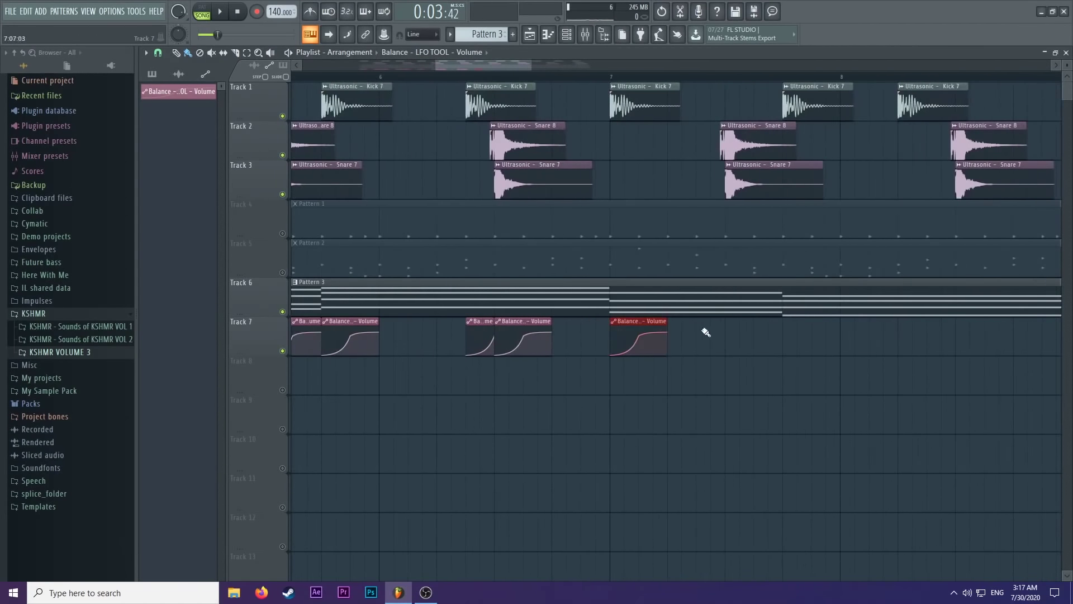
{"action": "left_click", "coordinate": [730, 331]}
{"action": "left_click", "coordinate": [792, 333]}
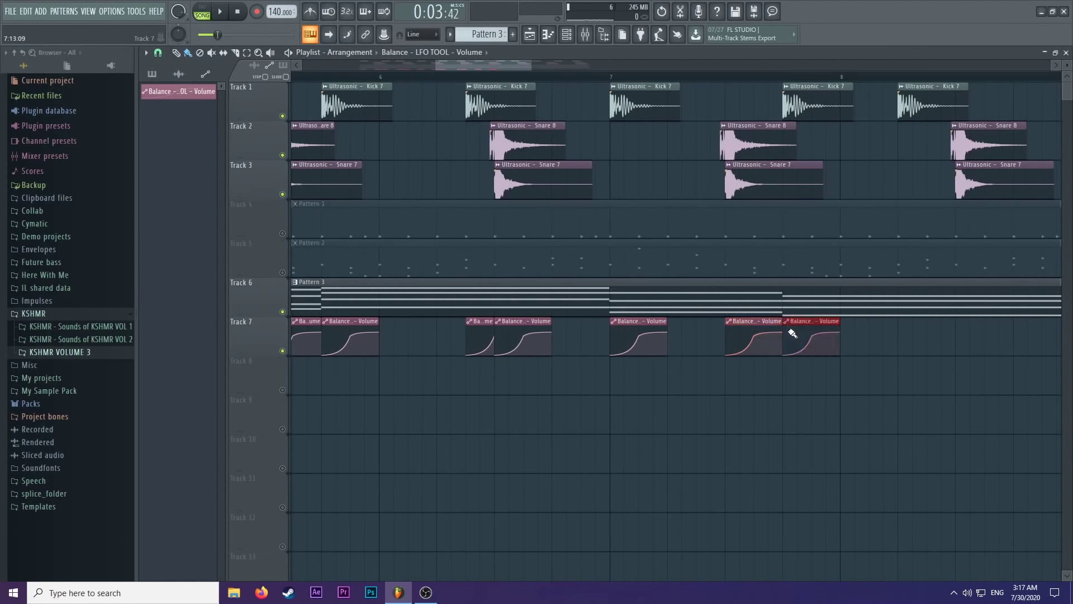
{"action": "left_click", "coordinate": [895, 332]}
{"action": "scroll", "coordinate": [844, 338], "scroll_direction": "down", "scroll_amount": 4}
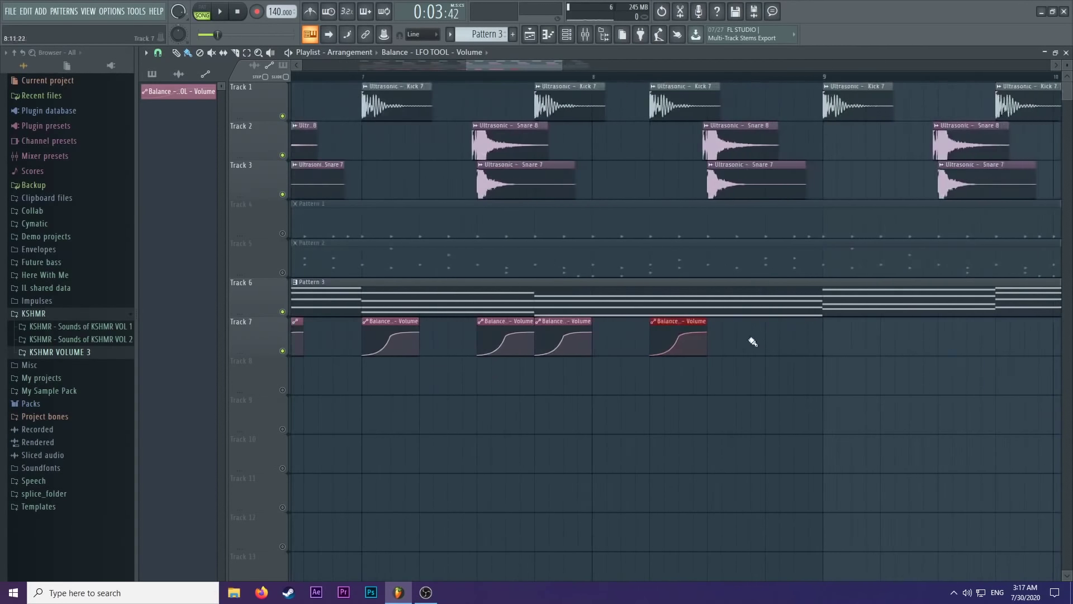
{"action": "left_click", "coordinate": [717, 332]}
{"action": "right_click", "coordinate": [736, 335]}
{"action": "right_click", "coordinate": [678, 333]}
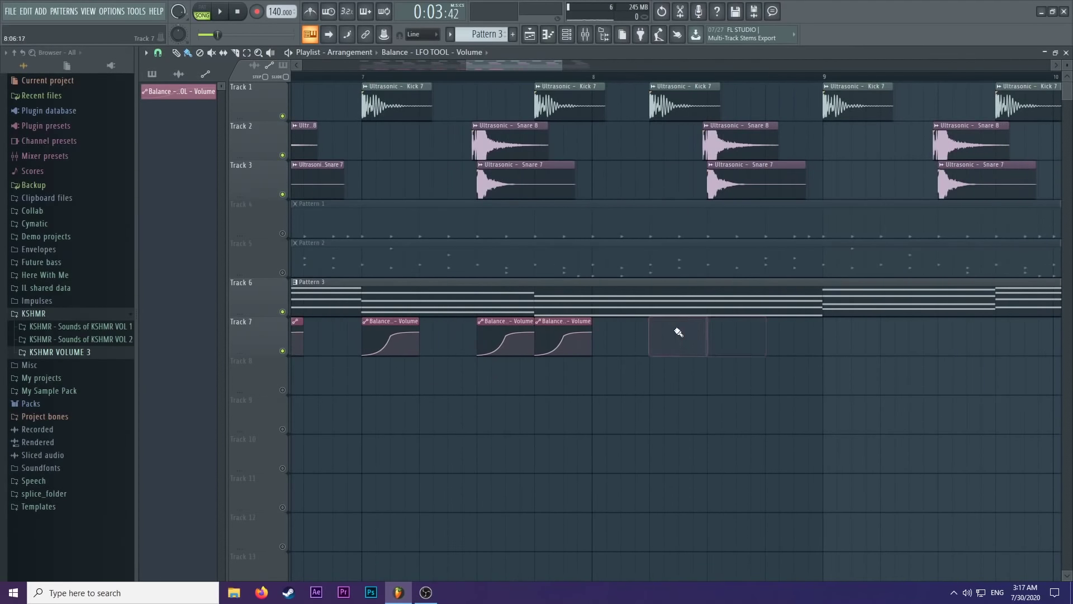
{"action": "scroll", "coordinate": [678, 334], "scroll_direction": "down", "scroll_amount": 5}
{"action": "scroll", "coordinate": [634, 337], "scroll_direction": "up", "scroll_amount": 3}
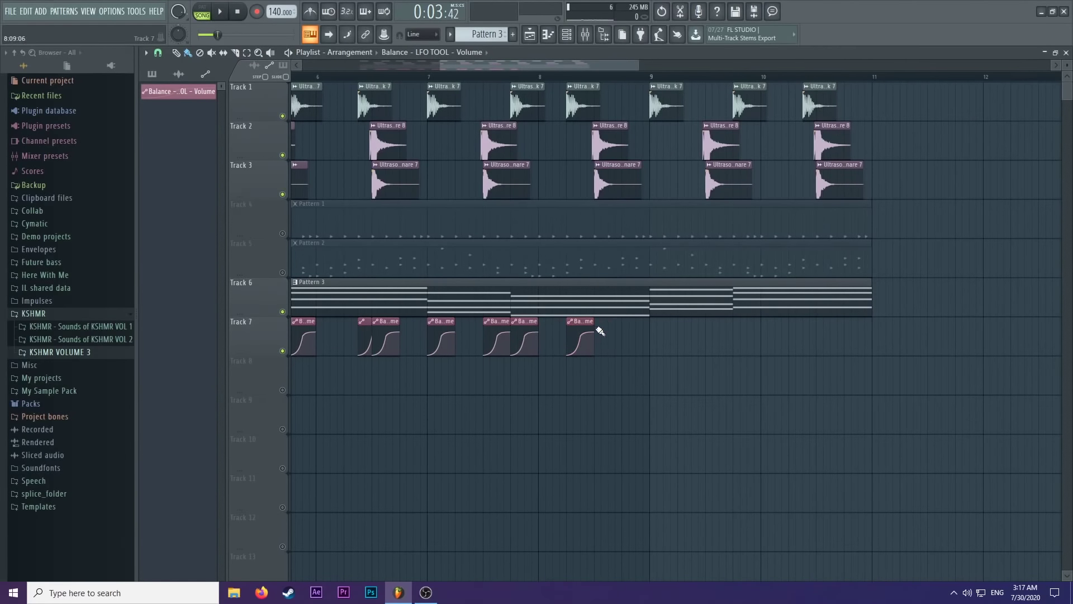
Place automation clip copies from the bar 8 snare through the bar 10 snare, trimming the last kick's clip where the snare's clip starts.
{"action": "left_click", "coordinate": [600, 330]}
{"action": "left_click", "coordinate": [654, 326]}
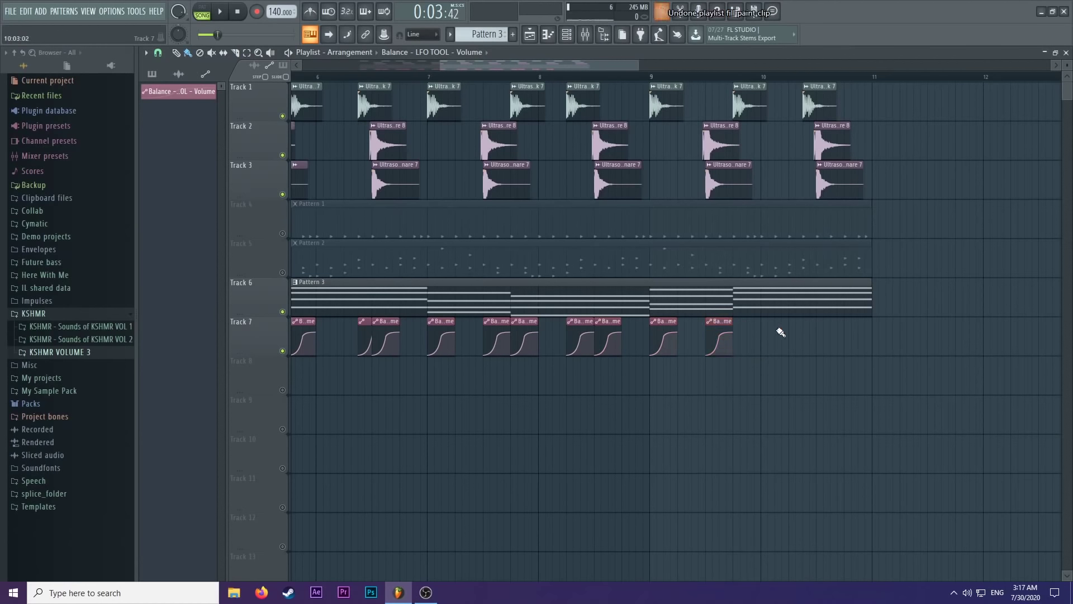
{"action": "scroll", "coordinate": [777, 332], "scroll_direction": "up", "scroll_amount": 3}
{"action": "left_click", "coordinate": [850, 333]}
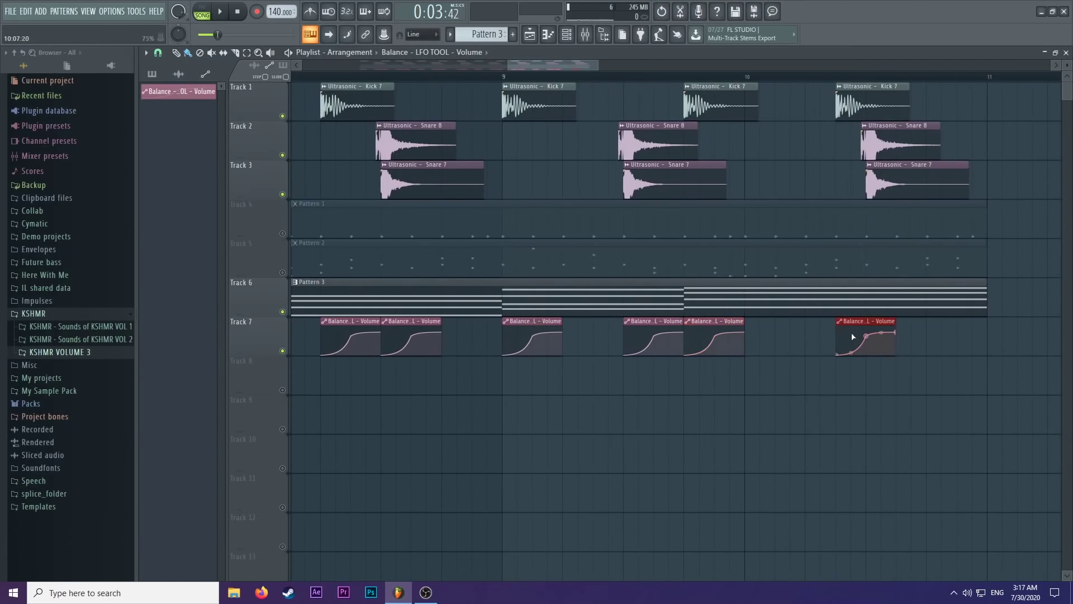
{"action": "left_click_drag", "start_coordinate": [885, 324], "coordinate": [860, 330]}
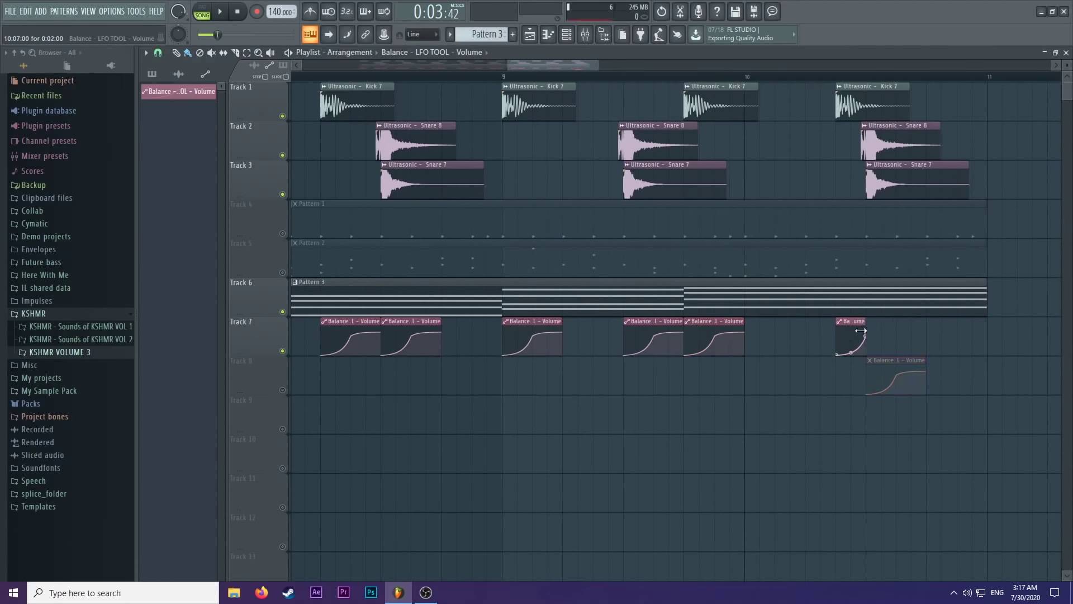
Play the arrangement from bar 3, unmute Tracks 4 and 5 during playback, and stop after hearing the full mix.
{"action": "scroll", "coordinate": [850, 313], "scroll_direction": "down", "scroll_amount": 5}
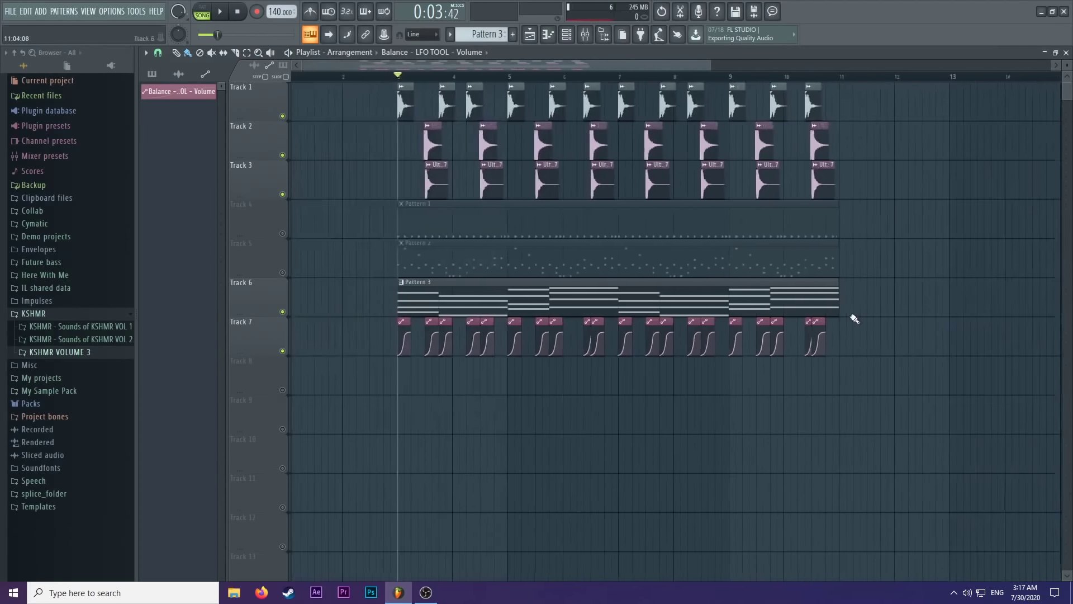
{"action": "key", "text": "space"}
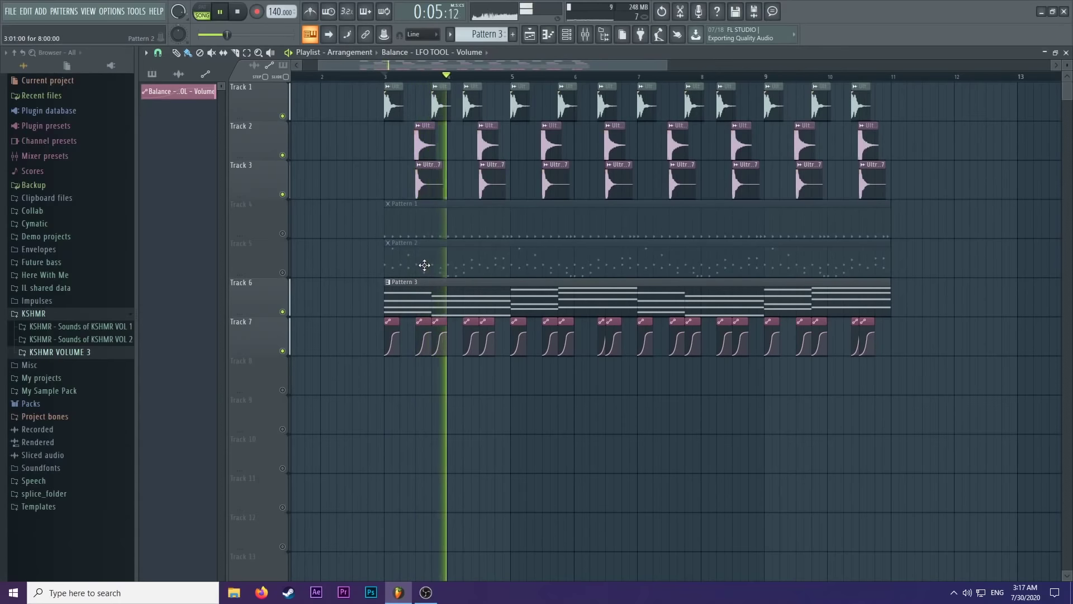
{"action": "scroll", "coordinate": [375, 252], "scroll_direction": "up", "scroll_amount": 2}
{"action": "scroll", "coordinate": [479, 242], "scroll_direction": "down", "scroll_amount": 2}
{"action": "scroll", "coordinate": [471, 235], "scroll_direction": "down", "scroll_amount": 2}
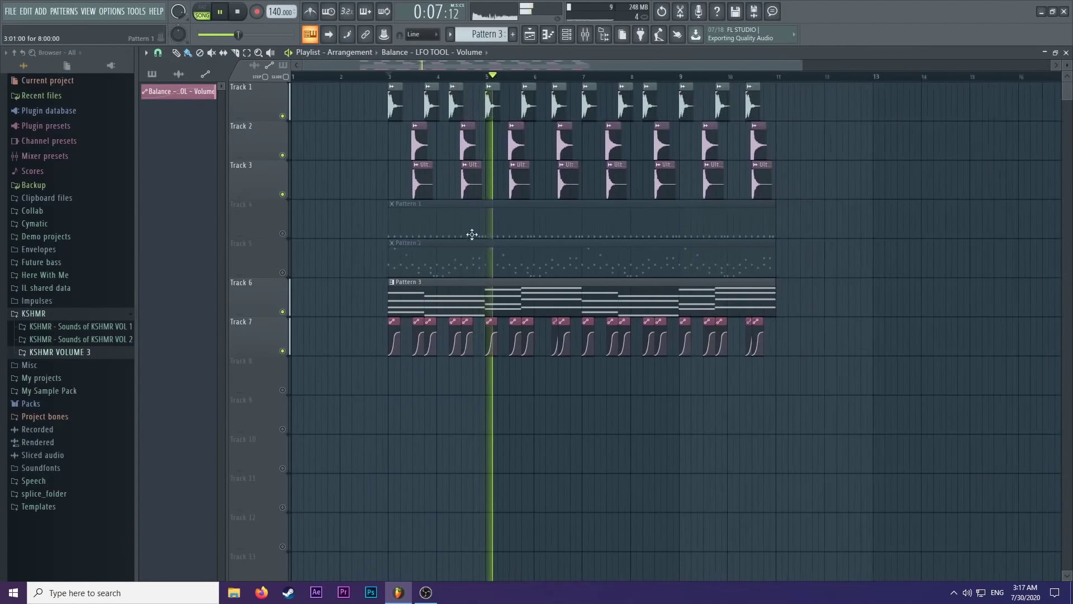
{"action": "scroll", "coordinate": [391, 226], "scroll_direction": "up", "scroll_amount": 3}
{"action": "left_click", "coordinate": [282, 233]}
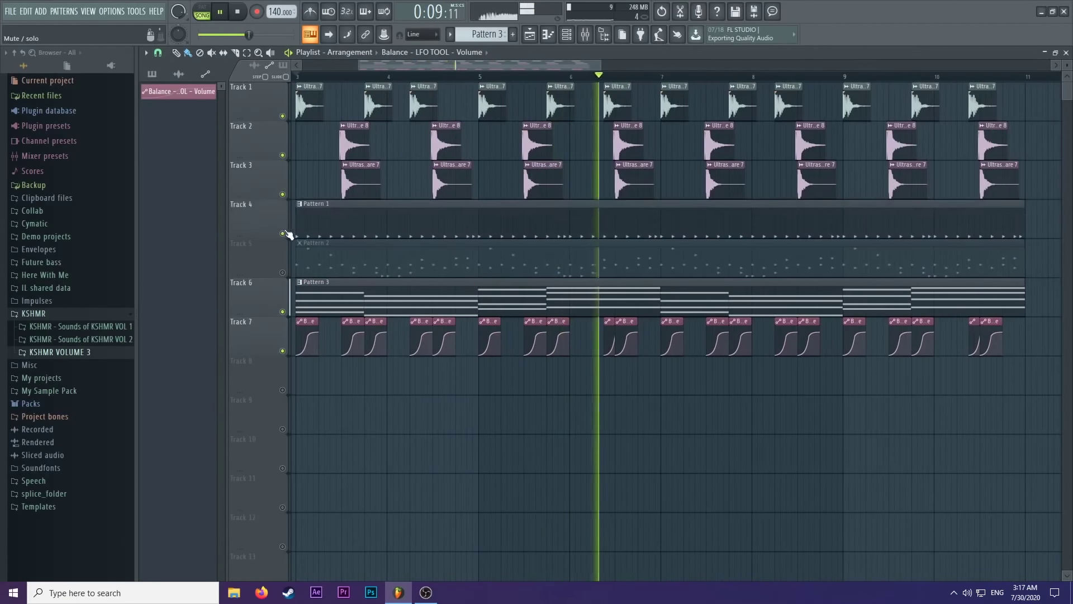
{"action": "left_click", "coordinate": [283, 272]}
{"action": "scroll", "coordinate": [542, 229], "scroll_direction": "down", "scroll_amount": 3}
{"action": "scroll", "coordinate": [542, 229], "scroll_direction": "down", "scroll_amount": 2}
{"action": "scroll", "coordinate": [385, 132], "scroll_direction": "up", "scroll_amount": 5}
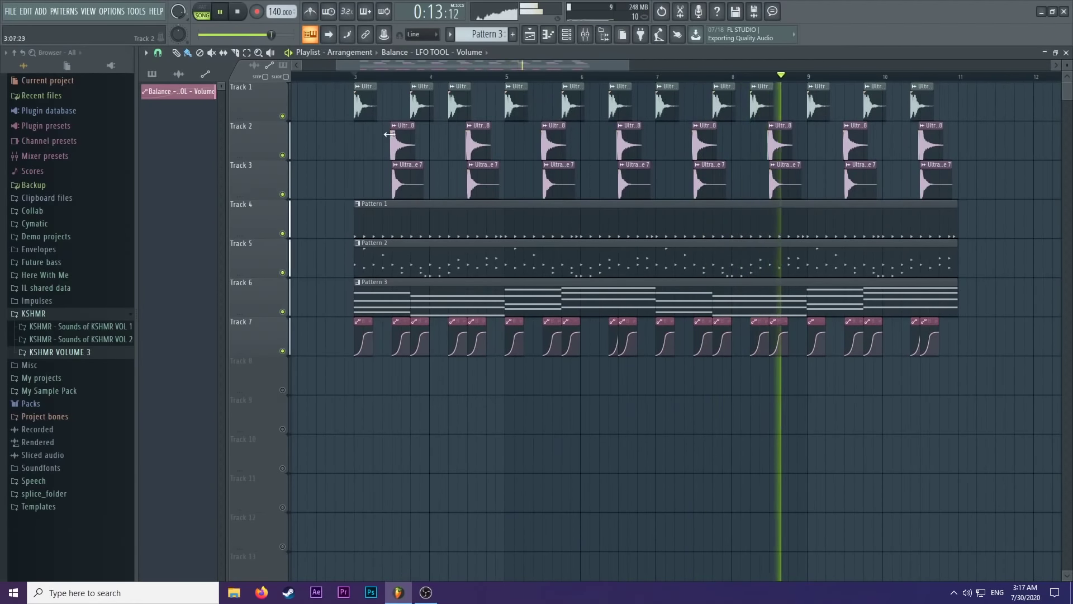
{"action": "scroll", "coordinate": [386, 162], "scroll_direction": "down", "scroll_amount": 2}
{"action": "scroll", "coordinate": [384, 162], "scroll_direction": "up", "scroll_amount": 2}
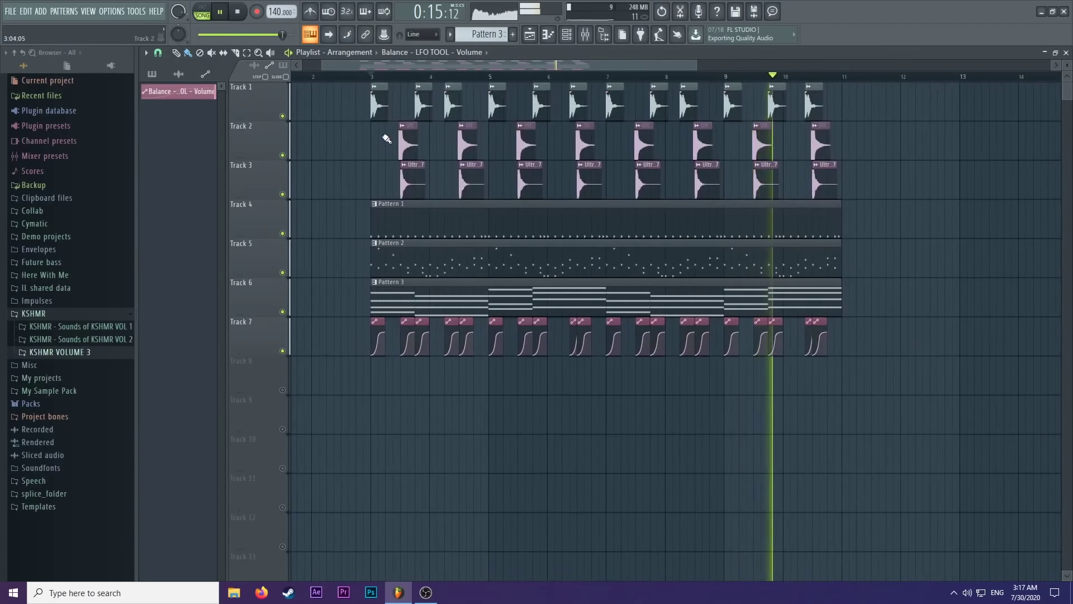
{"action": "scroll", "coordinate": [383, 143], "scroll_direction": "down", "scroll_amount": 2}
{"action": "key", "text": "space"}
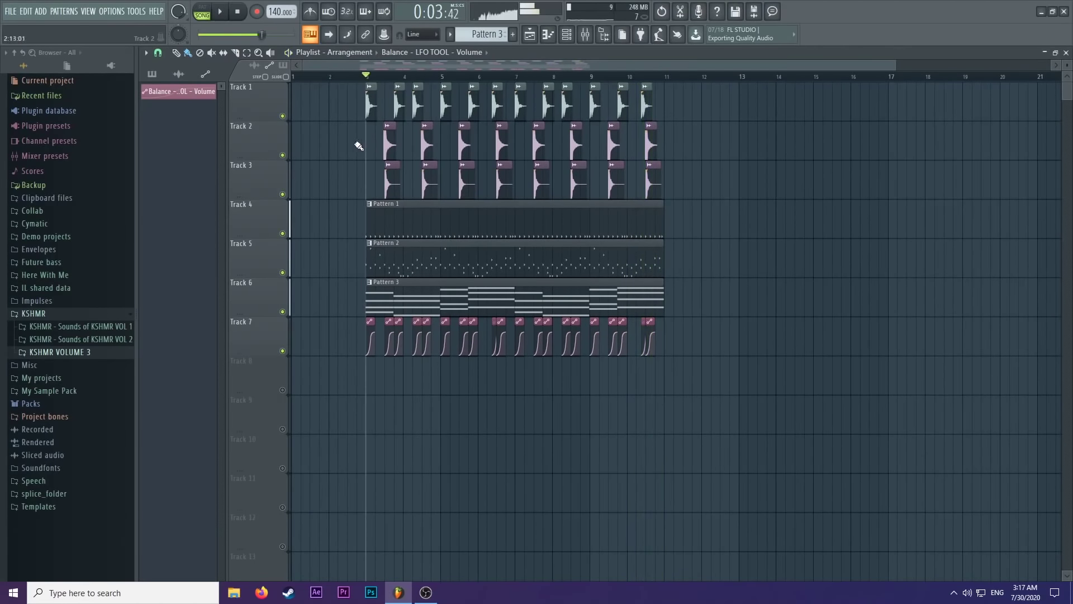
{"action": "scroll", "coordinate": [353, 147], "scroll_direction": "up", "scroll_amount": 4}
{"action": "left_click_drag", "start_coordinate": [505, 271], "coordinate": [443, 240]}
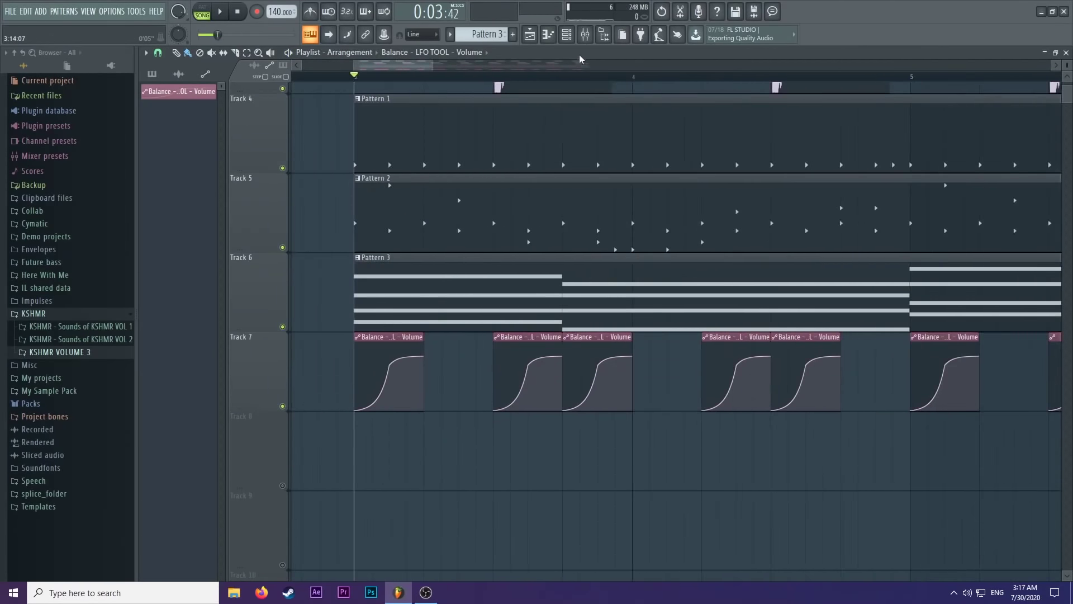
{"action": "scroll", "coordinate": [338, 192], "scroll_direction": "down", "scroll_amount": 3}
{"action": "scroll", "coordinate": [335, 177], "scroll_direction": "up", "scroll_amount": 3}
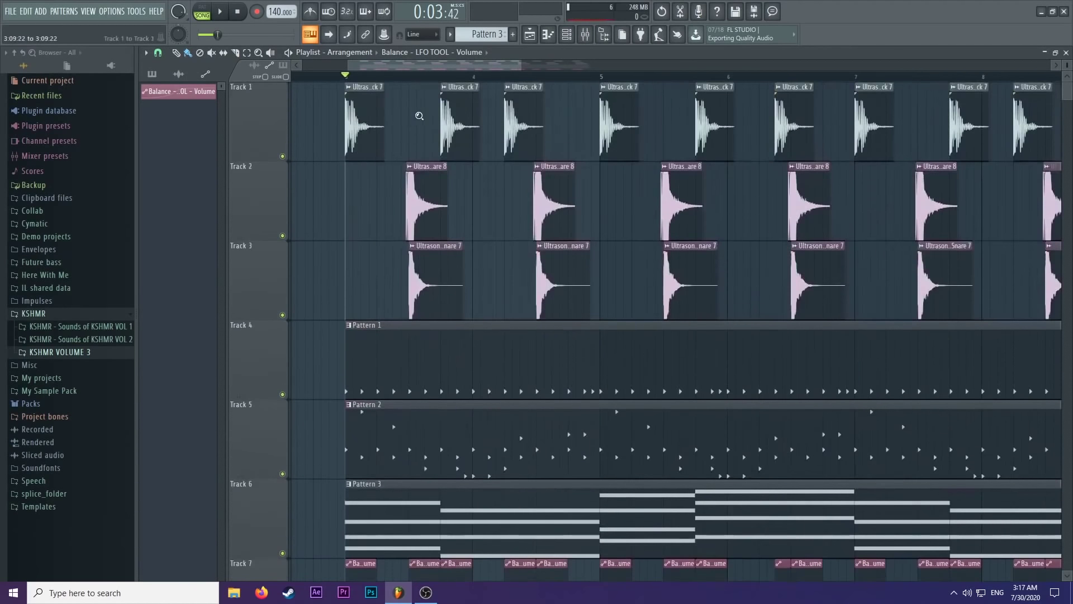
{"action": "left_click_drag", "start_coordinate": [414, 115], "coordinate": [357, 602]}
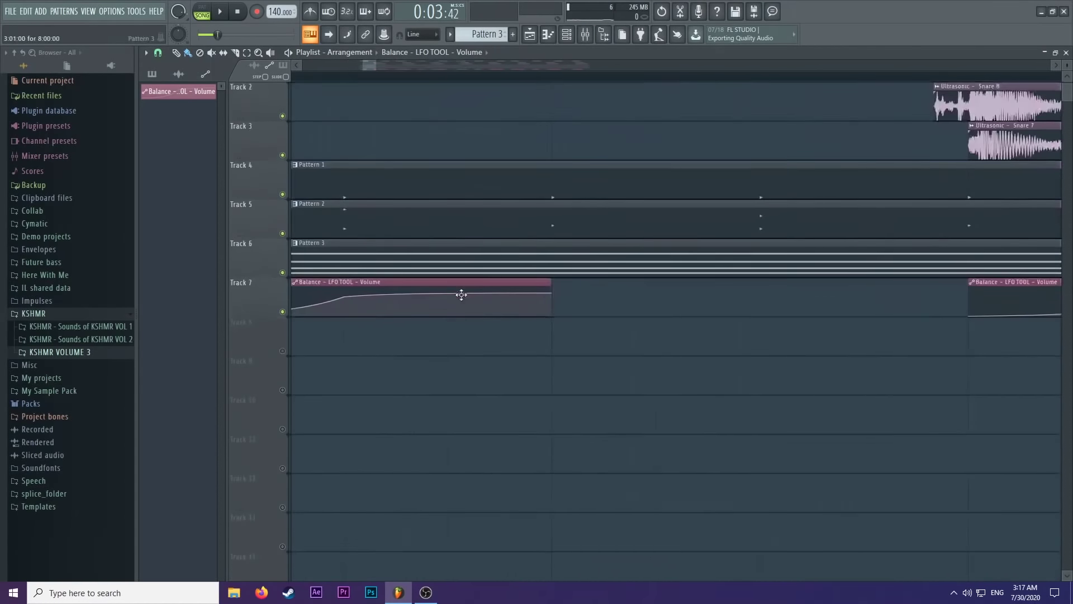
Raise the Synth mixer track's volume fader slightly while playing the arrangement, and stop playback after hearing the new balance.
{"action": "scroll", "coordinate": [460, 294], "scroll_direction": "down", "scroll_amount": 2}
{"action": "scroll", "coordinate": [493, 271], "scroll_direction": "down", "scroll_amount": 2}
{"action": "scroll", "coordinate": [469, 217], "scroll_direction": "up", "scroll_amount": 1}
{"action": "left_click", "coordinate": [592, 40]}
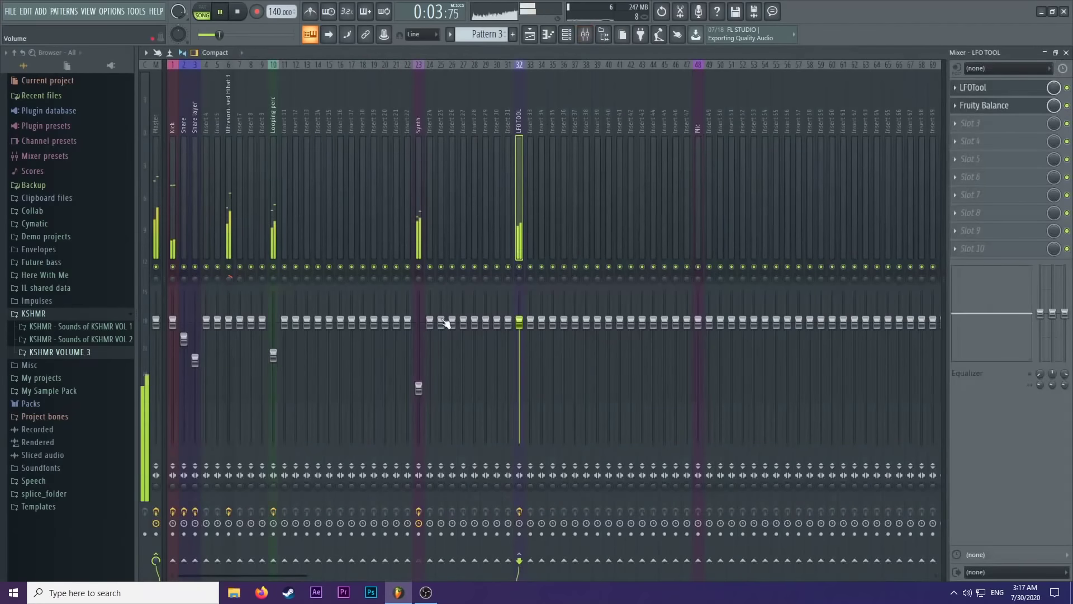
{"action": "key", "text": "space"}
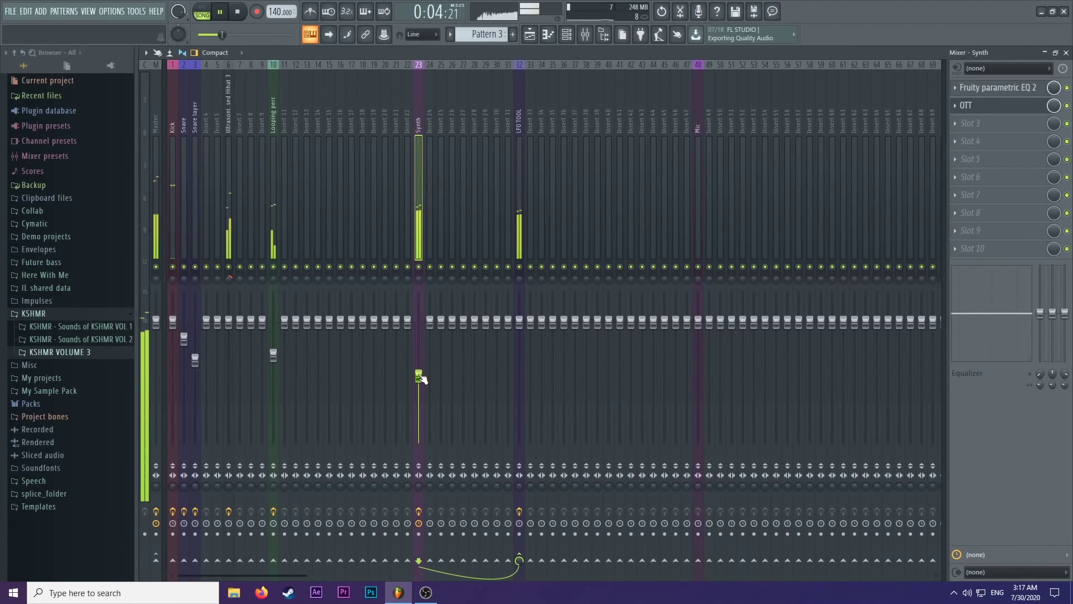
{"action": "left_click_drag", "start_coordinate": [422, 379], "coordinate": [419, 368]}
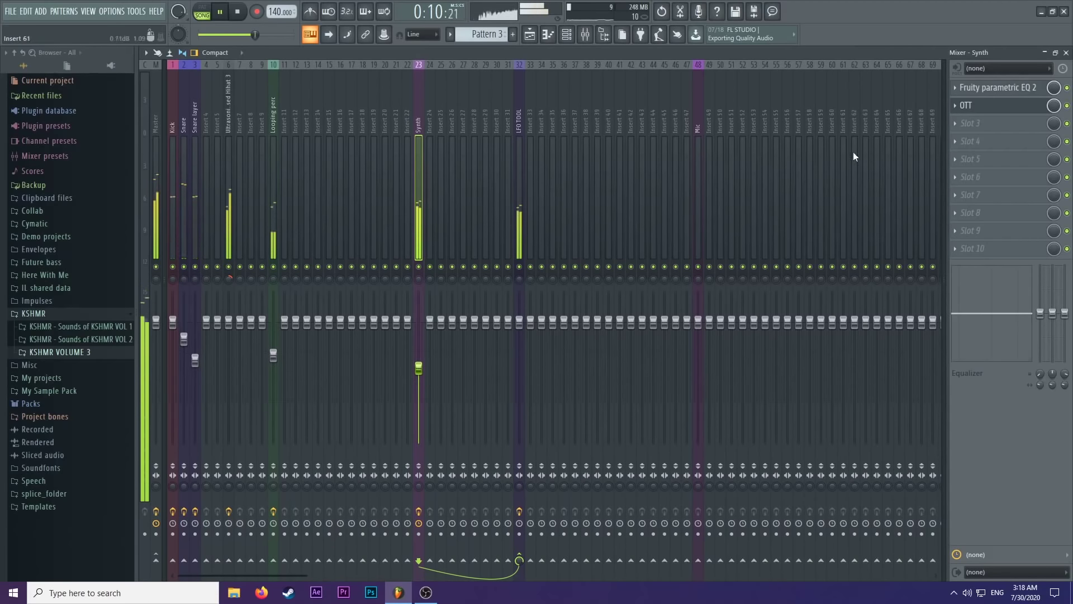
{"action": "key", "text": "space"}
Select the Pattern 3 chords from the playlist and play them on their own in pattern mode.
{"action": "left_click", "coordinate": [569, 39]}
{"action": "left_click", "coordinate": [549, 34]}
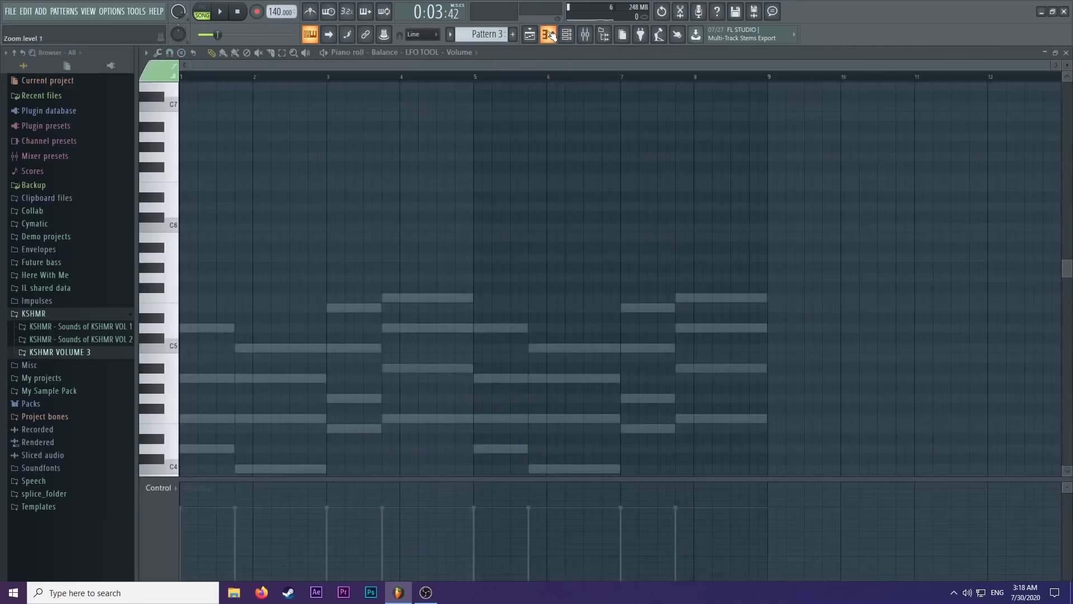
{"action": "left_click", "coordinate": [529, 34]}
{"action": "key", "text": "space"}
{"action": "left_click", "coordinate": [481, 294]}
{"action": "left_click", "coordinate": [566, 34]}
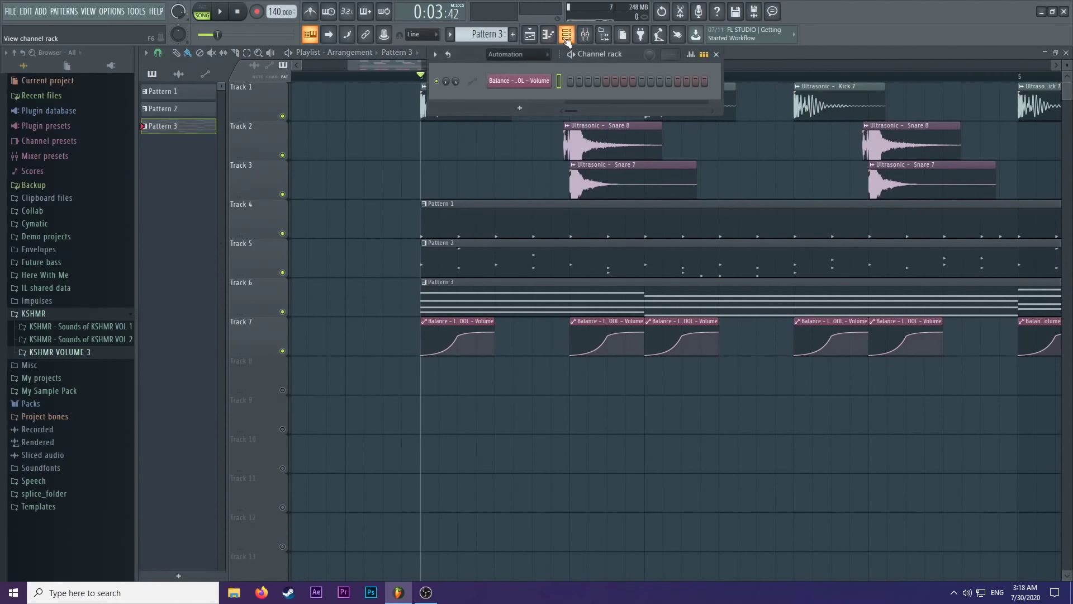
{"action": "left_click", "coordinate": [571, 54]}
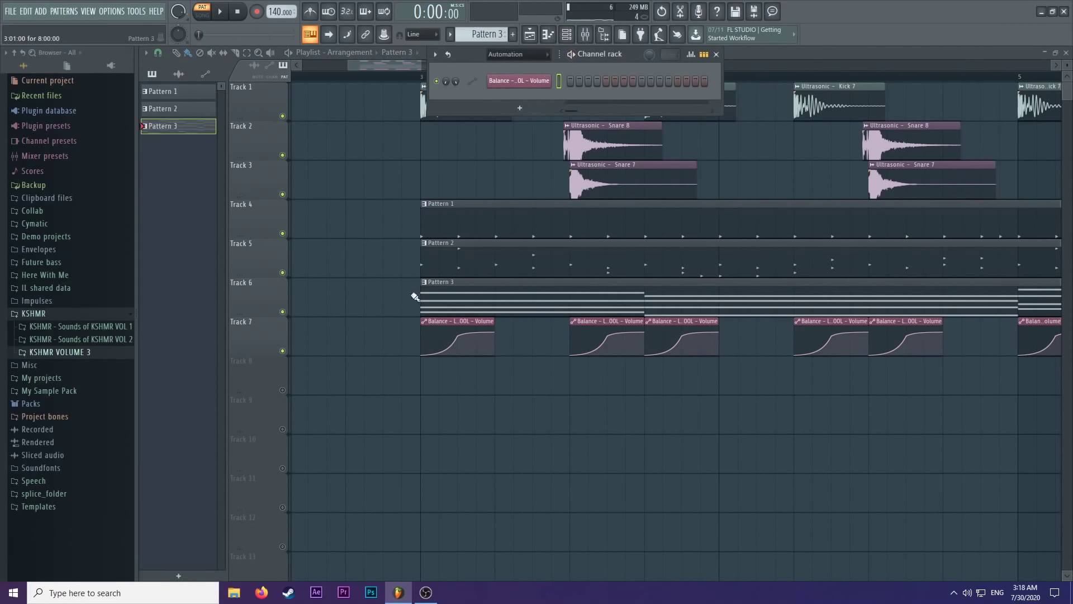
{"action": "key", "text": "F6"}
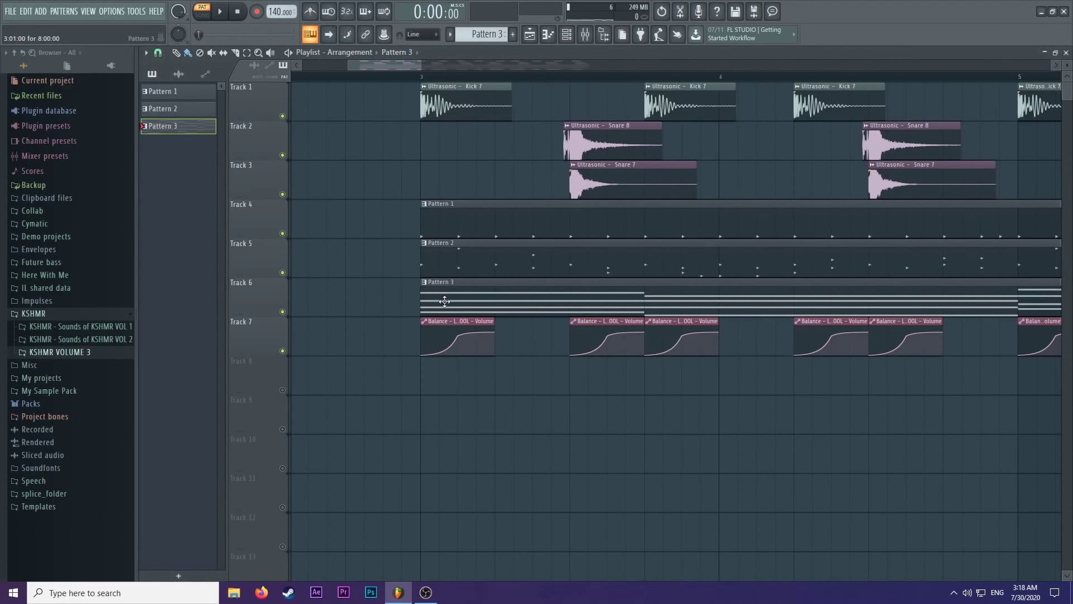
{"action": "key", "text": "space"}
Open the effect plugin choices for the empty third slot on the Synth mixer track.
{"action": "left_click", "coordinate": [566, 34]}
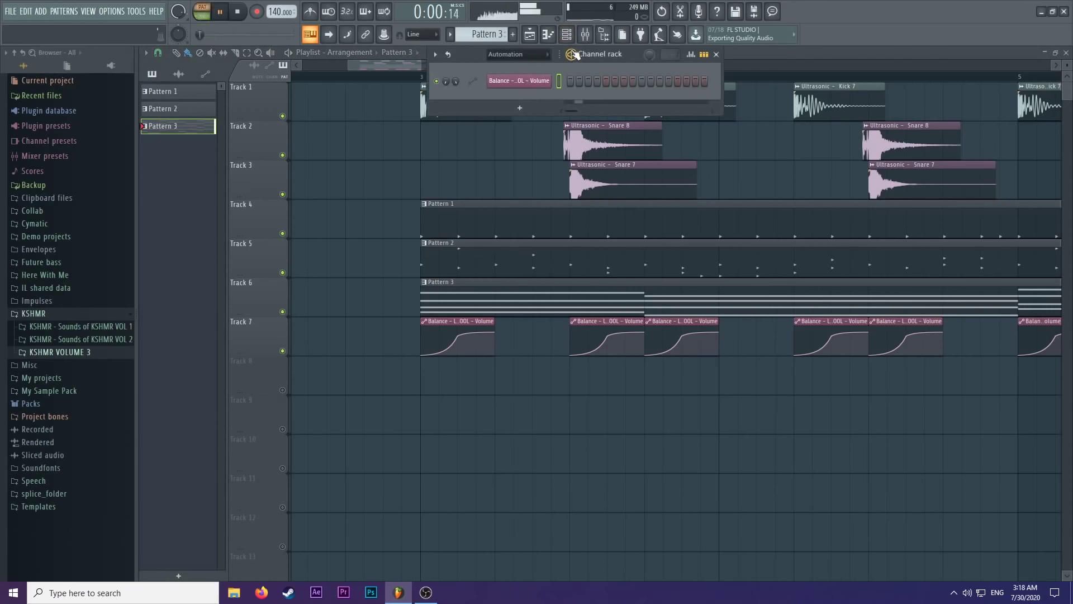
{"action": "left_click", "coordinate": [585, 34]}
{"action": "left_click", "coordinate": [986, 125]}
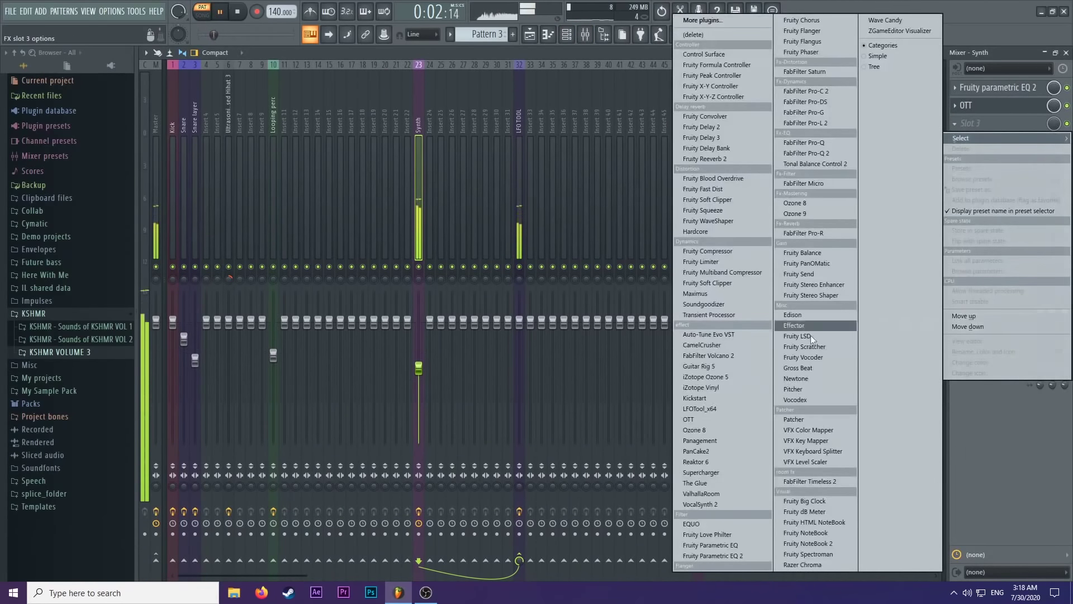
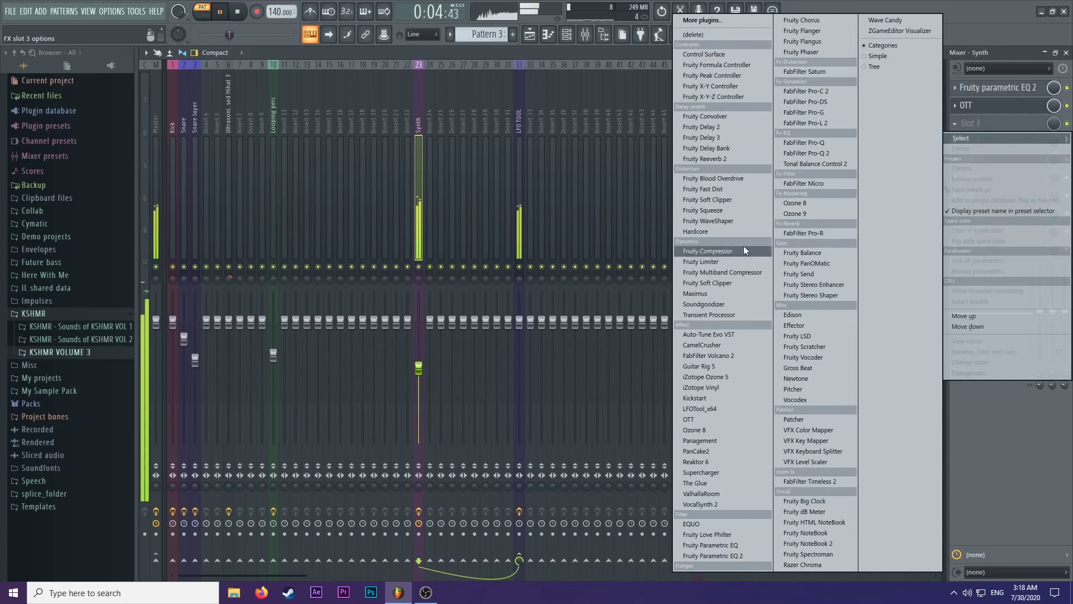
Add Fruity Reeverb 2 in the Synth track's third slot, with a low cut around 1103 Hz, 85 ms predelay, 2.8 s decay and larger room size.
{"action": "left_click", "coordinate": [726, 158]}
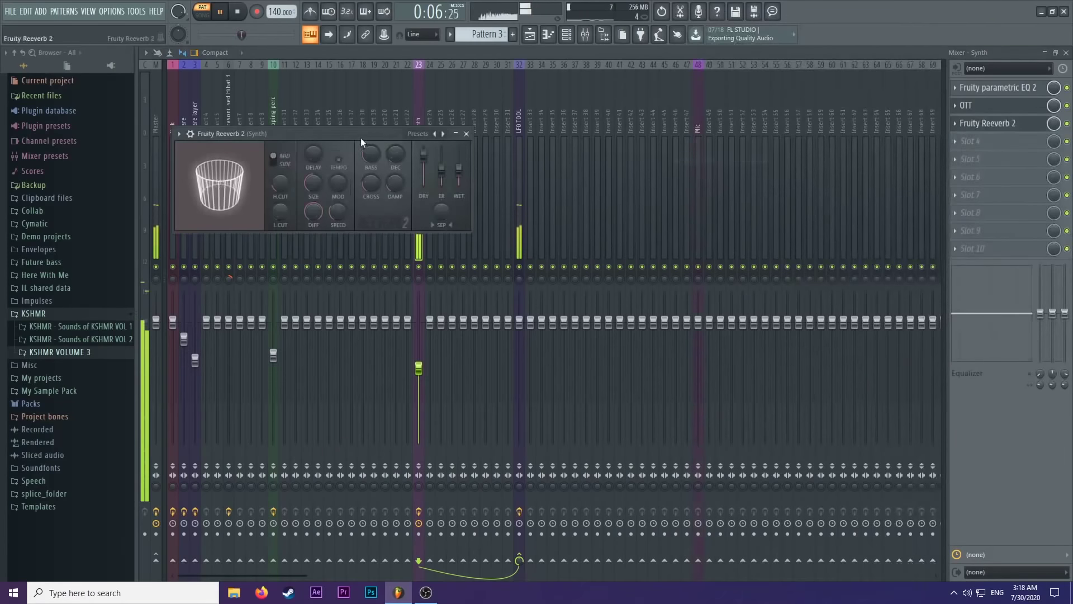
{"action": "left_click_drag", "start_coordinate": [361, 138], "coordinate": [504, 136]}
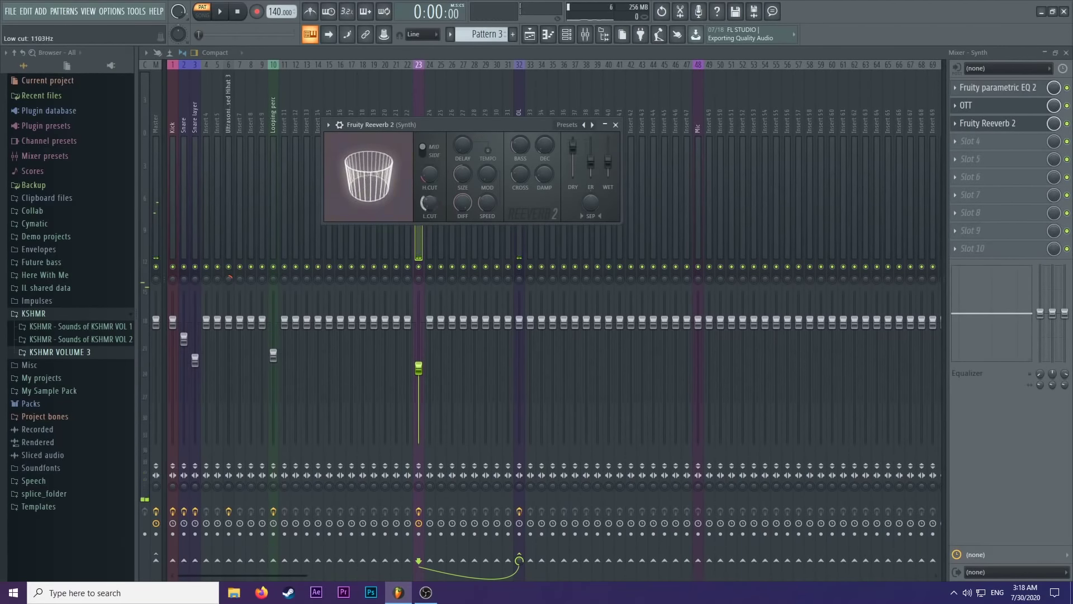
{"action": "key", "text": "space"}
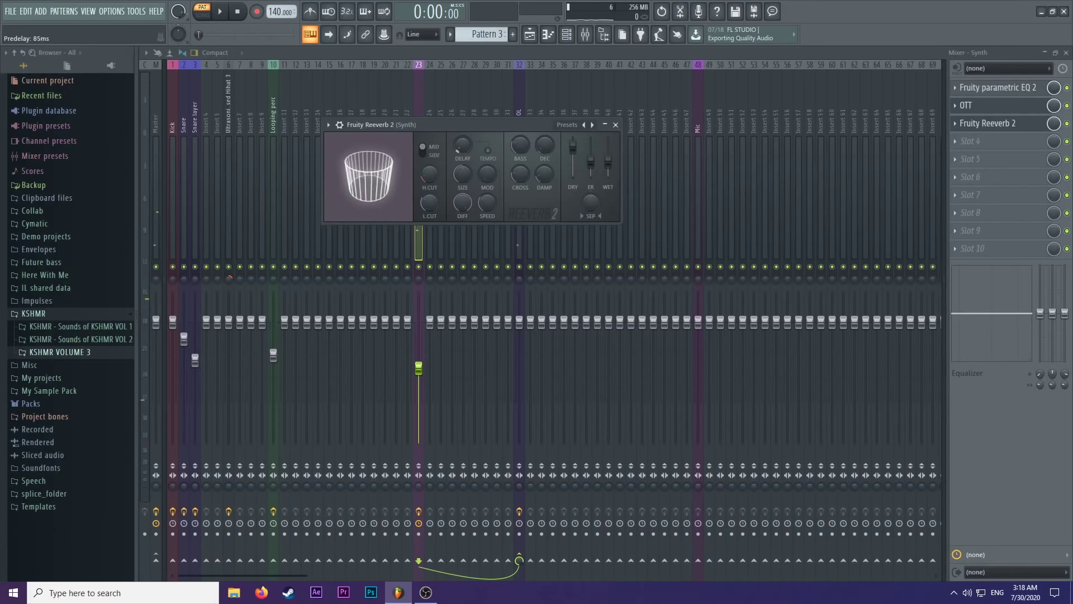
{"action": "key", "text": "space"}
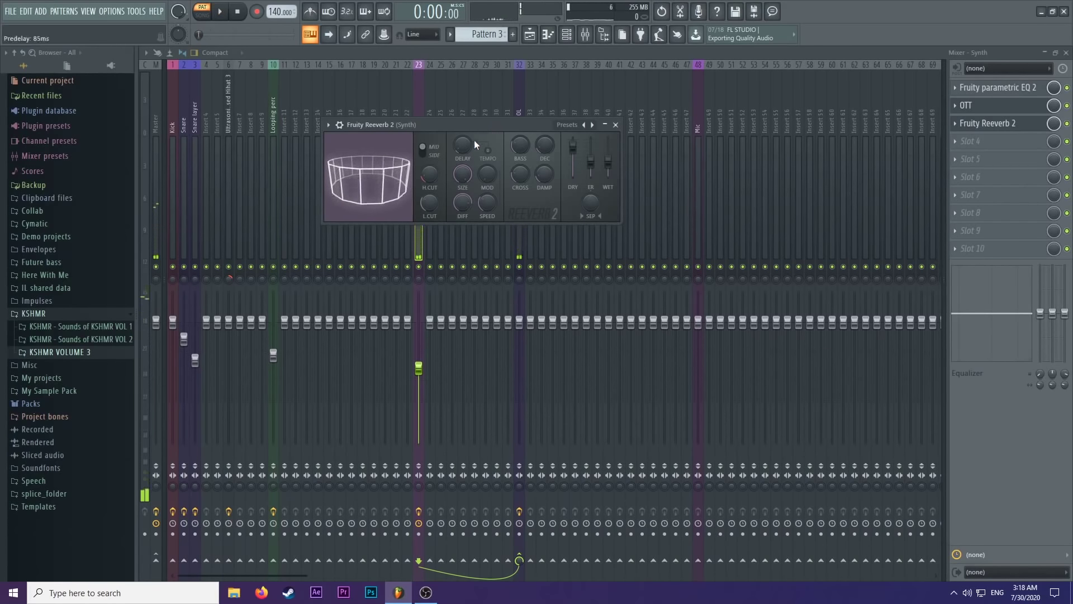
{"action": "key", "text": "space"}
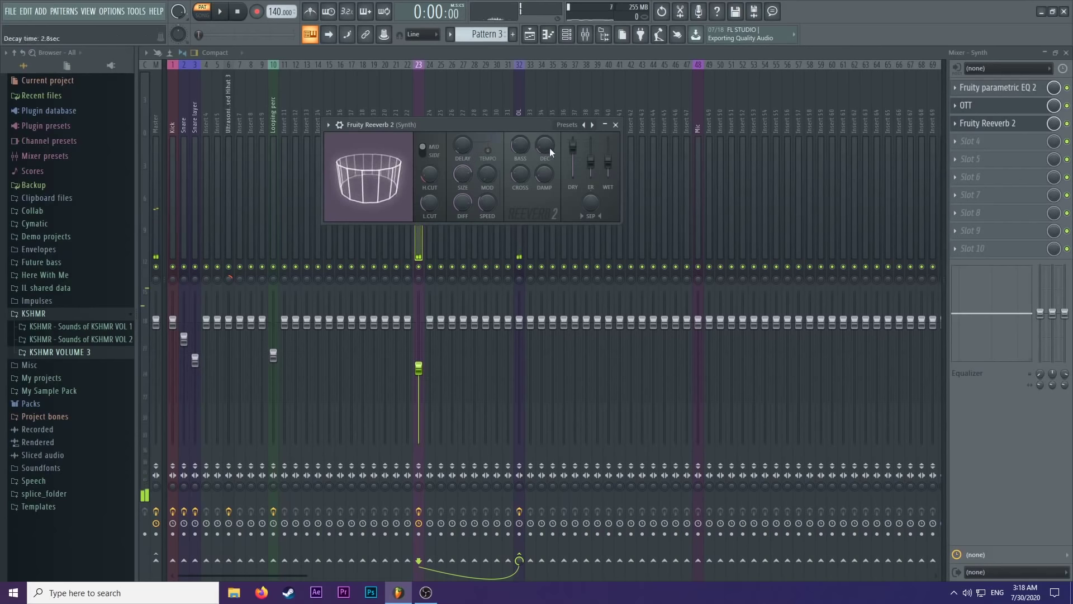
Raise the reverb's wet level slightly while auditioning the chords, and close the reverb.
{"action": "left_click_drag", "start_coordinate": [607, 162], "coordinate": [607, 146]}
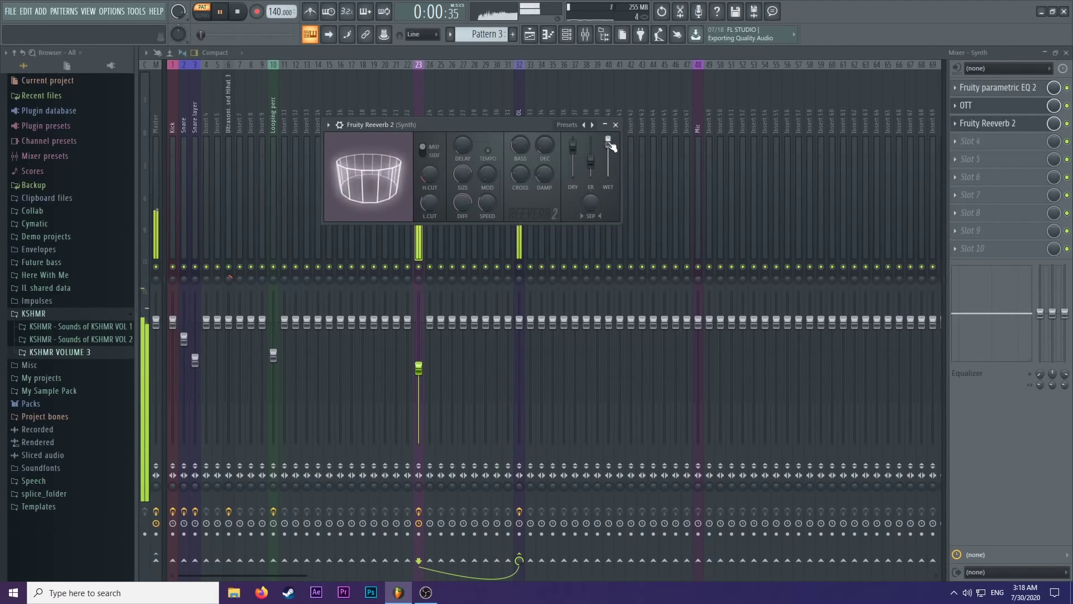
{"action": "key", "text": "space"}
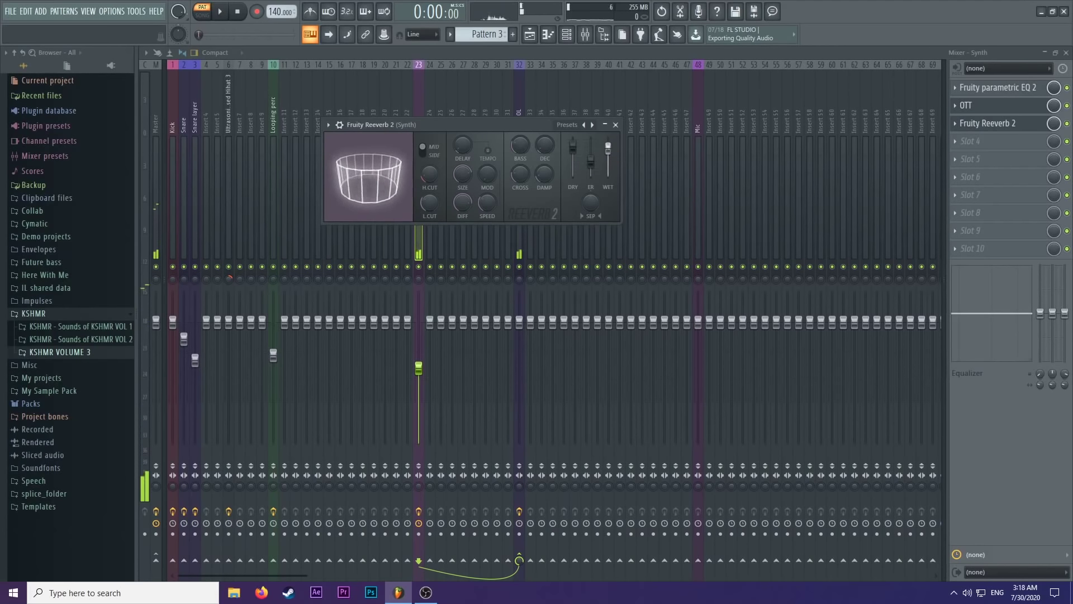
{"action": "key", "text": "space"}
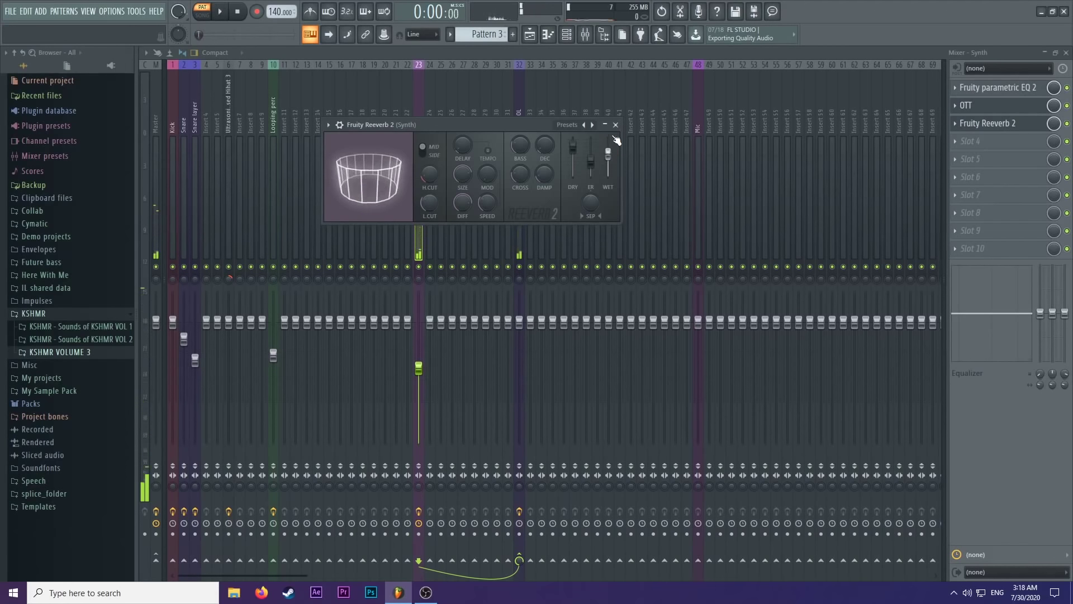
{"action": "left_click", "coordinate": [615, 124]}
Play the arrangement from bar 3 to hear the reverb in the mix, highlight the Track 7 volume automation clips, and stop playback.
{"action": "left_click", "coordinate": [532, 36]}
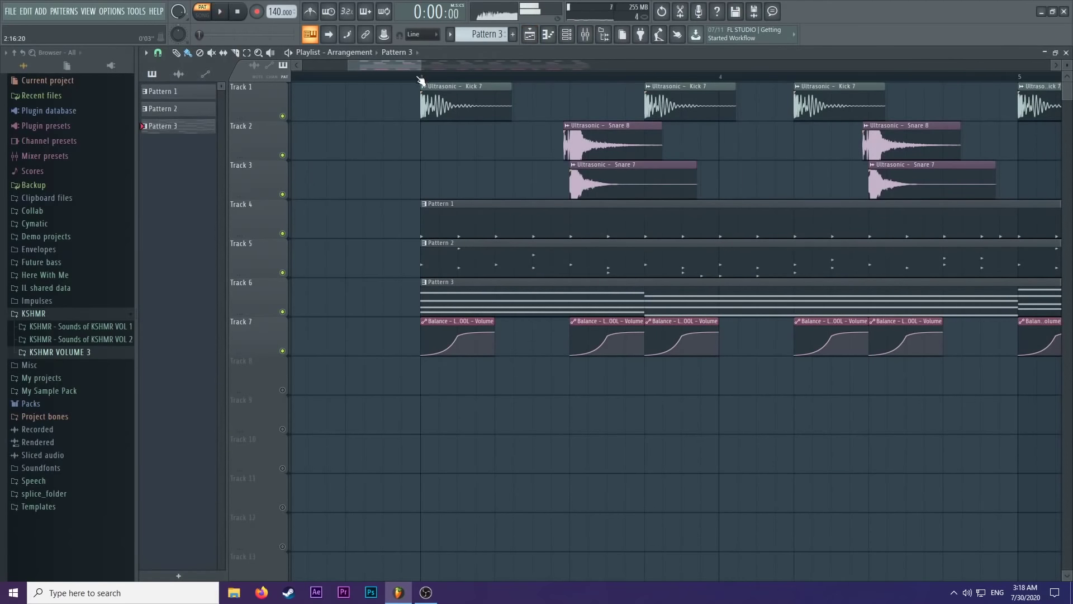
{"action": "left_click", "coordinate": [420, 76]}
{"action": "key", "text": "space"}
{"action": "scroll", "coordinate": [425, 146], "scroll_direction": "down", "scroll_amount": 4}
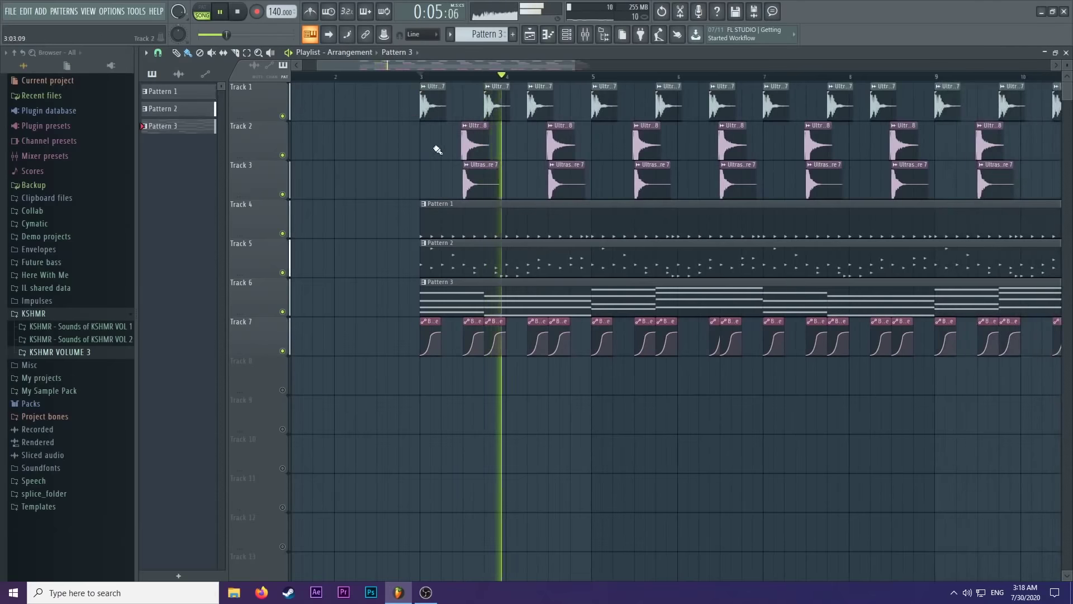
{"action": "scroll", "coordinate": [437, 150], "scroll_direction": "down", "scroll_amount": 3}
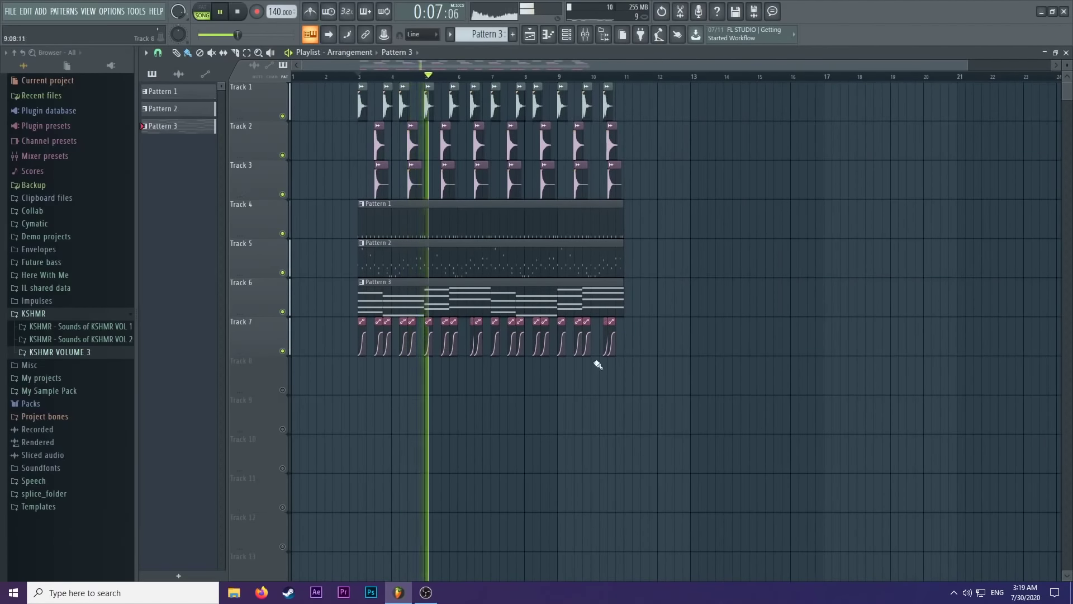
{"action": "left_click_drag", "start_coordinate": [663, 341], "coordinate": [285, 337]}
{"action": "scroll", "coordinate": [410, 279], "scroll_direction": "up", "scroll_amount": 2}
{"action": "scroll", "coordinate": [374, 273], "scroll_direction": "down", "scroll_amount": 2}
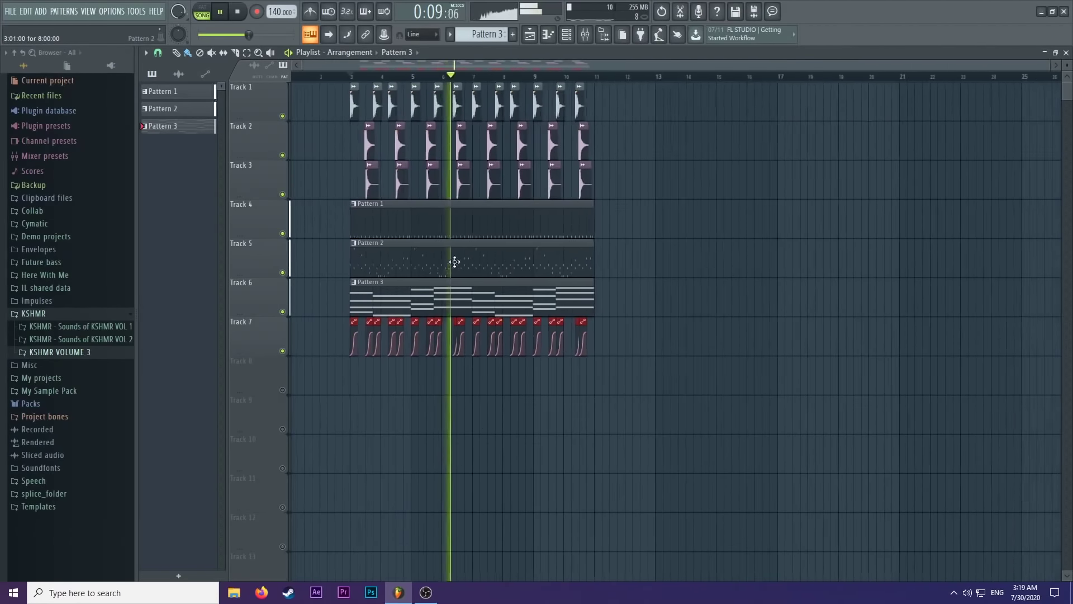
{"action": "scroll", "coordinate": [480, 254], "scroll_direction": "up", "scroll_amount": 3}
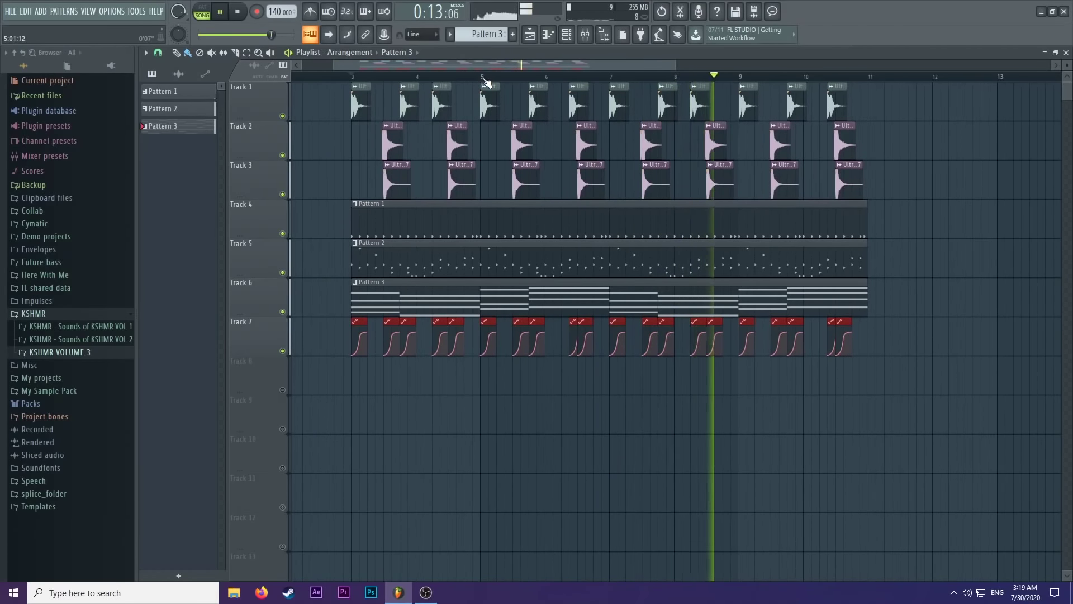
{"action": "scroll", "coordinate": [465, 110], "scroll_direction": "down", "scroll_amount": 2}
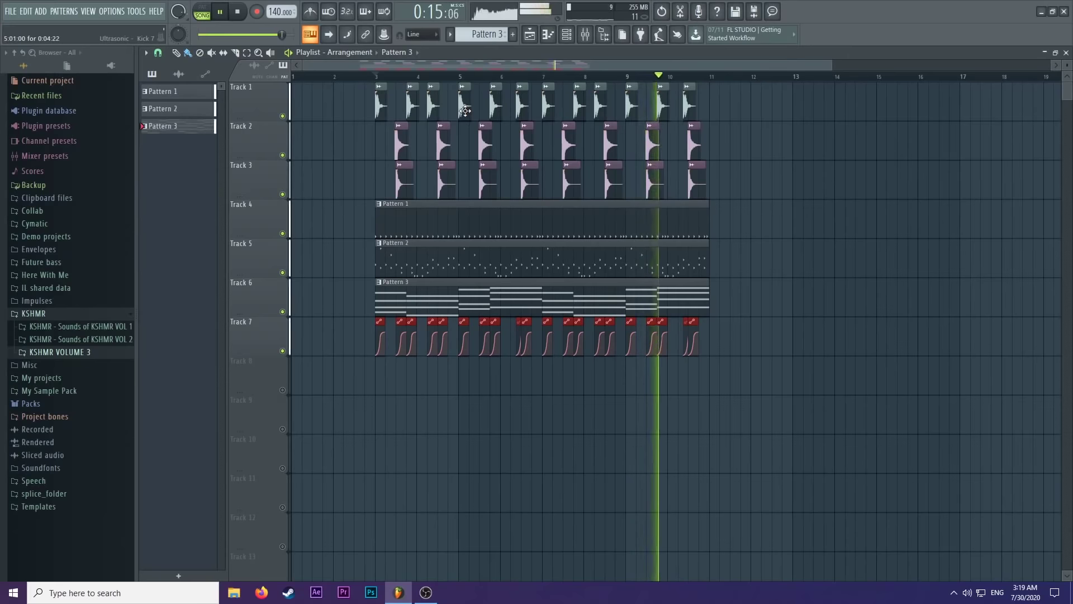
{"action": "key", "text": "space"}
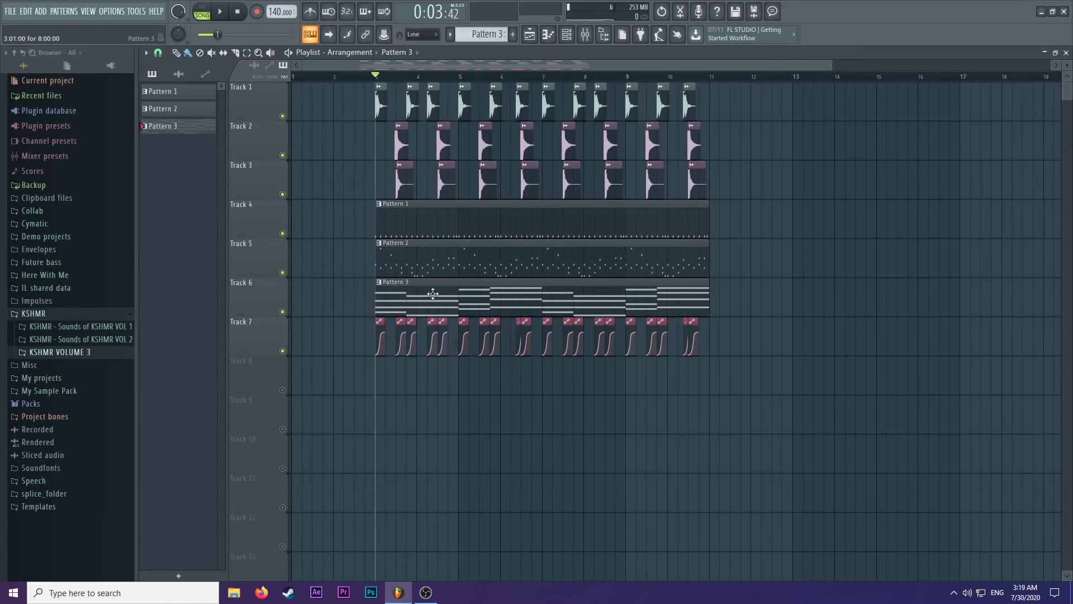
Duplicate the Pattern 3 chord clip onto Track 8, solo that track, and make the copy a unique pattern.
{"action": "left_click_drag", "start_coordinate": [416, 295], "coordinate": [414, 396]}
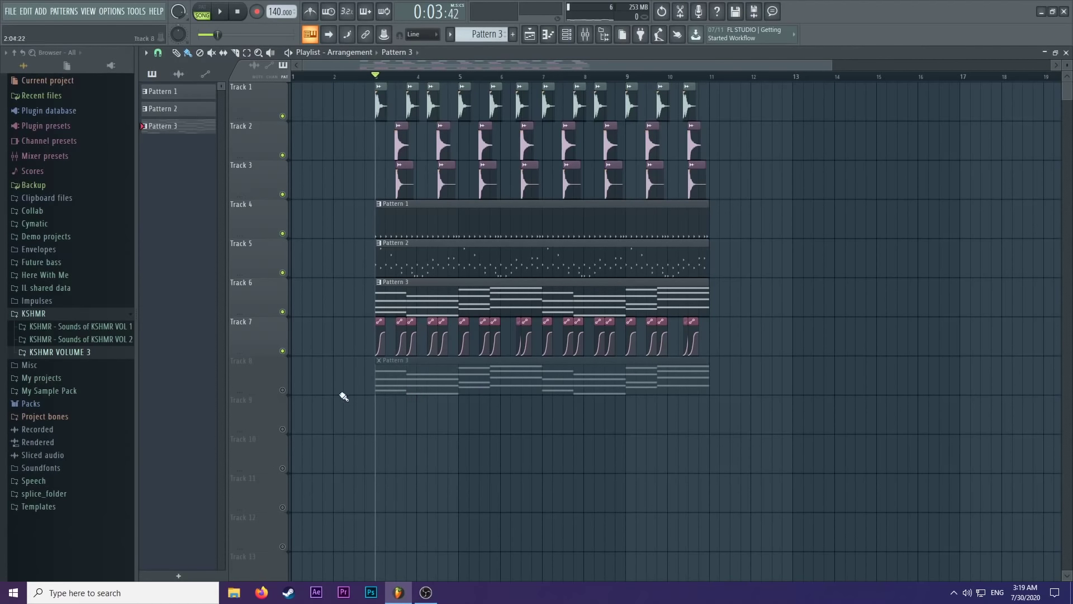
{"action": "left_click", "coordinate": [283, 391]}
{"action": "right_click", "coordinate": [282, 312]}
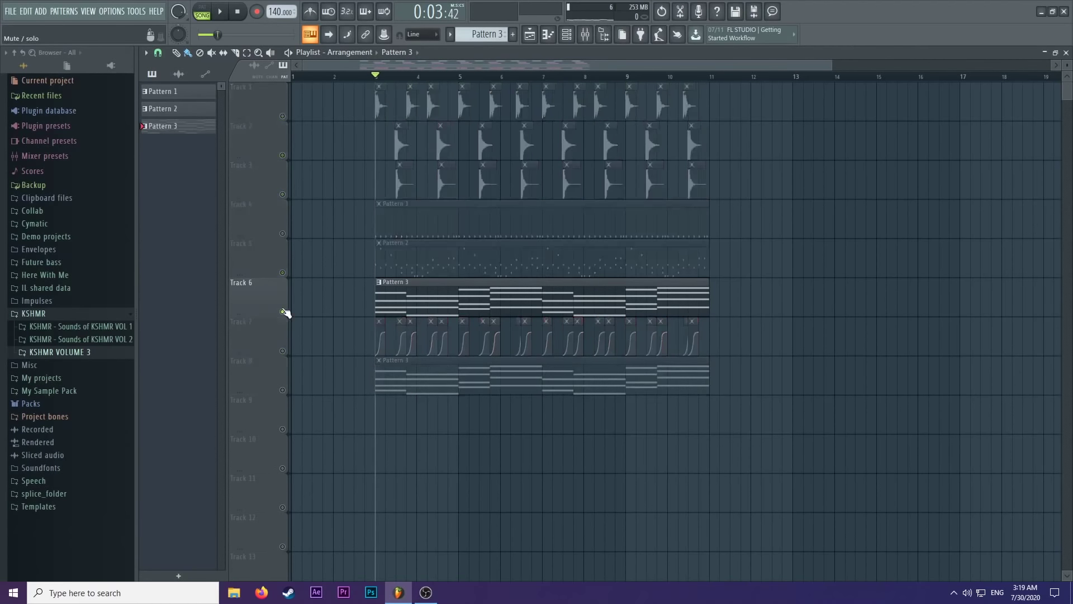
{"action": "right_click", "coordinate": [283, 390]}
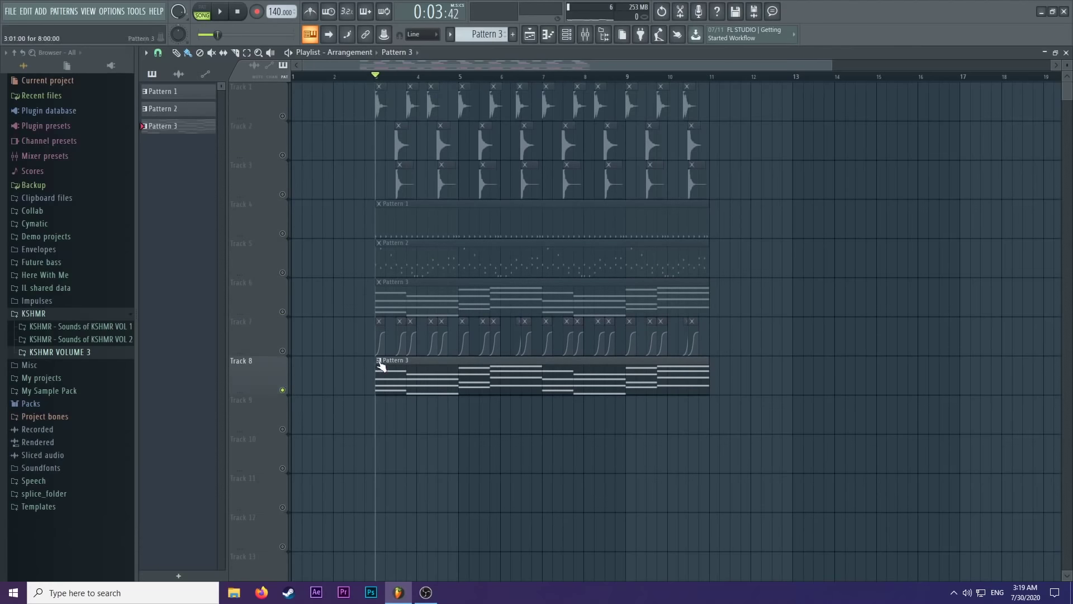
{"action": "left_click", "coordinate": [378, 363]}
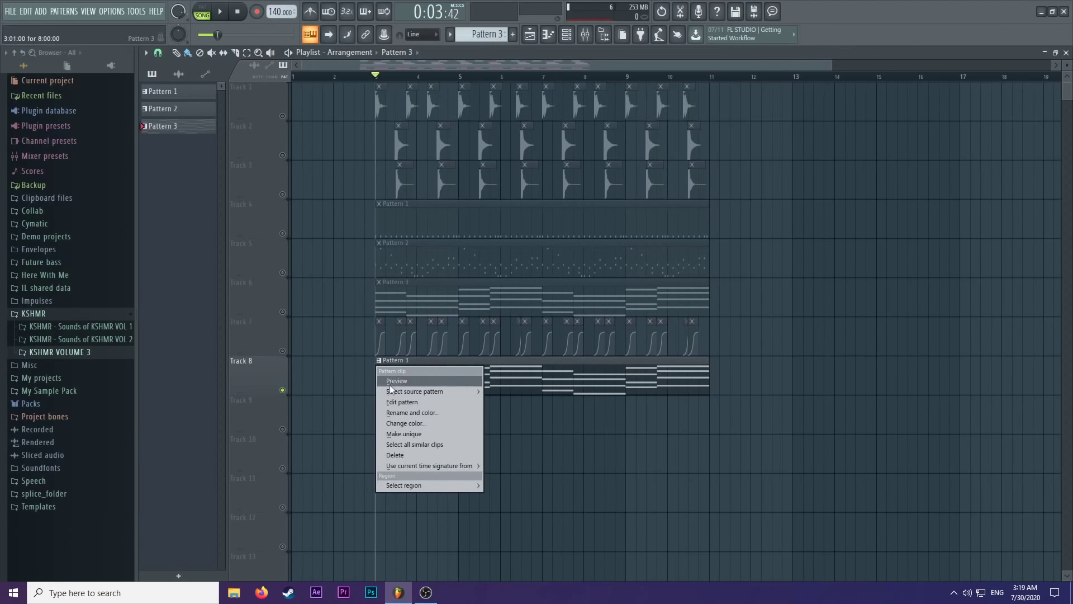
{"action": "left_click", "coordinate": [403, 433]}
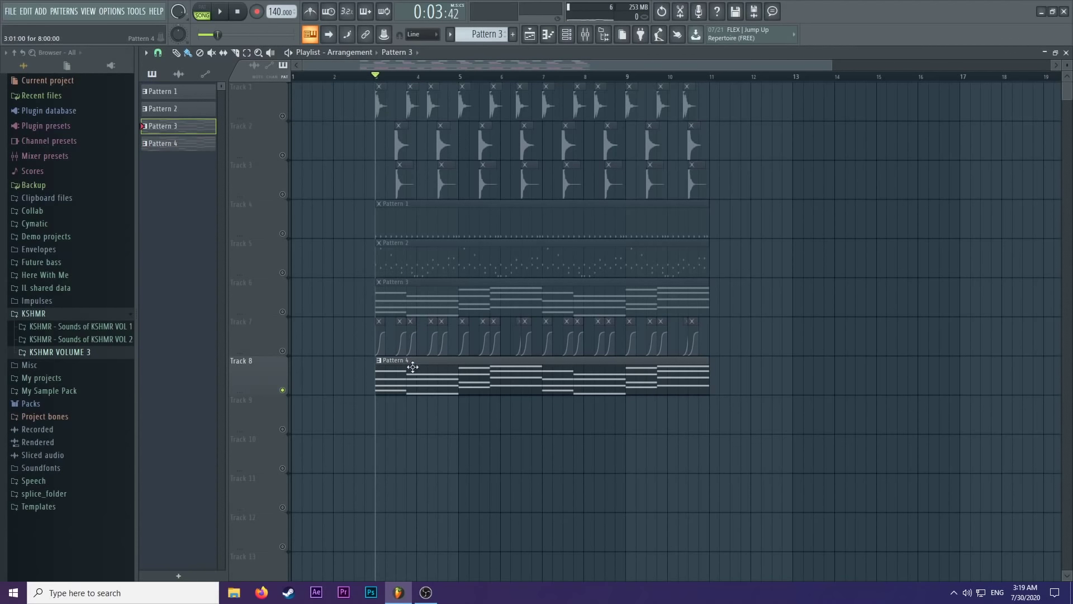
Add a second Sylenth1 channel and move the Pattern 4 chord notes from the first Sylenth1 to it.
{"action": "left_click", "coordinate": [570, 37]}
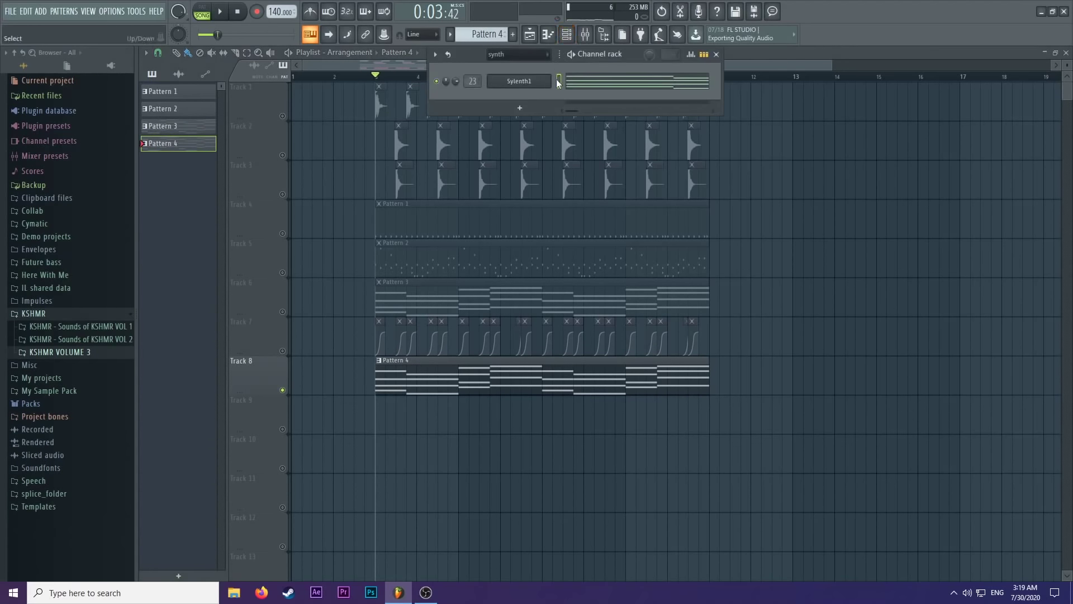
{"action": "left_click", "coordinate": [524, 110]}
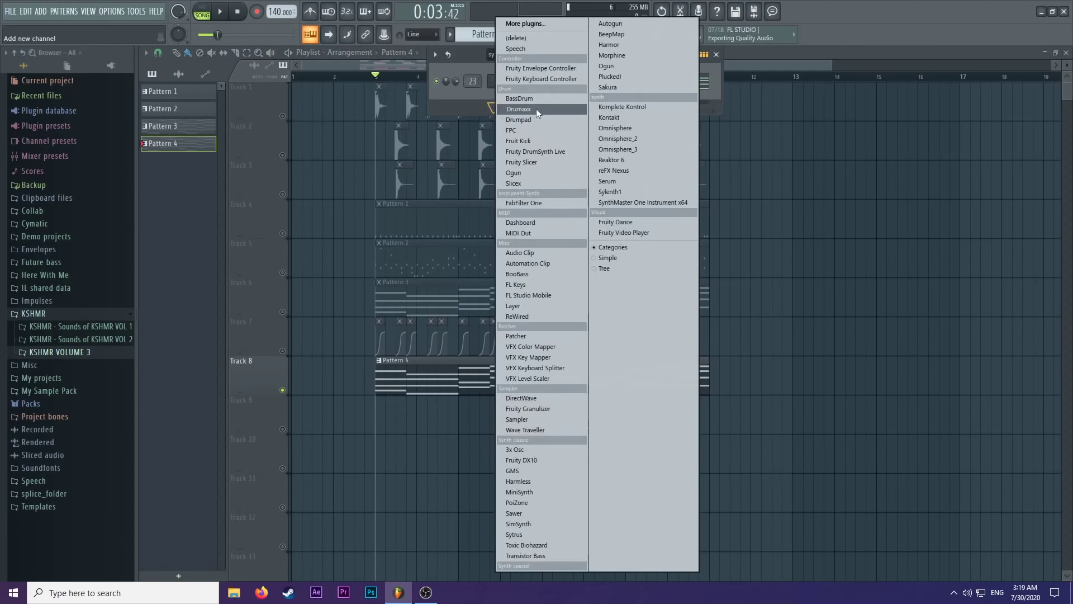
{"action": "left_click", "coordinate": [609, 193]}
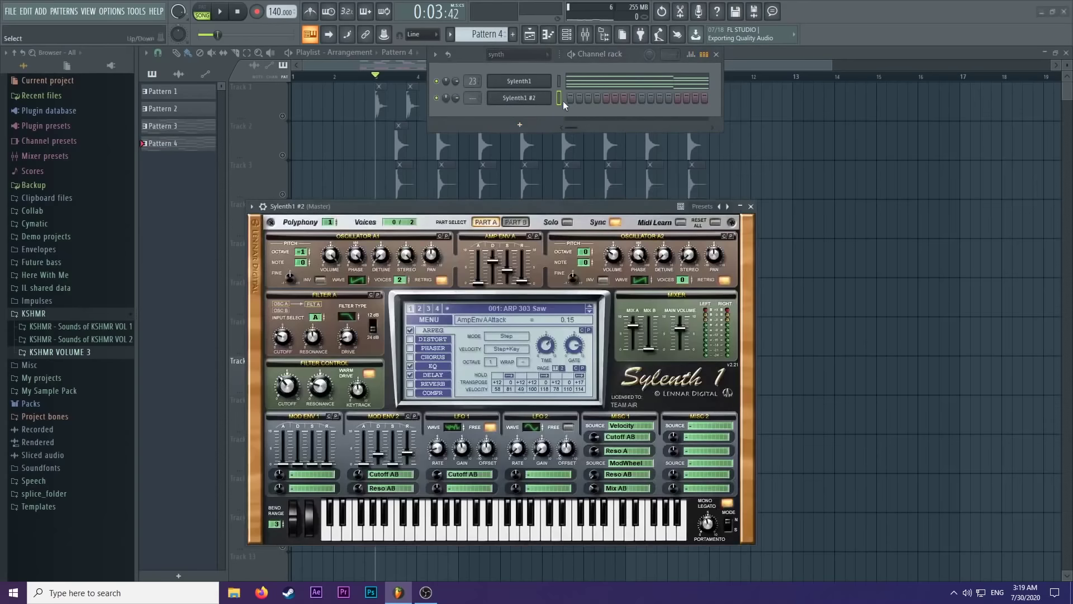
{"action": "key", "text": "ctrl+x"}
{"action": "left_click", "coordinate": [560, 98]}
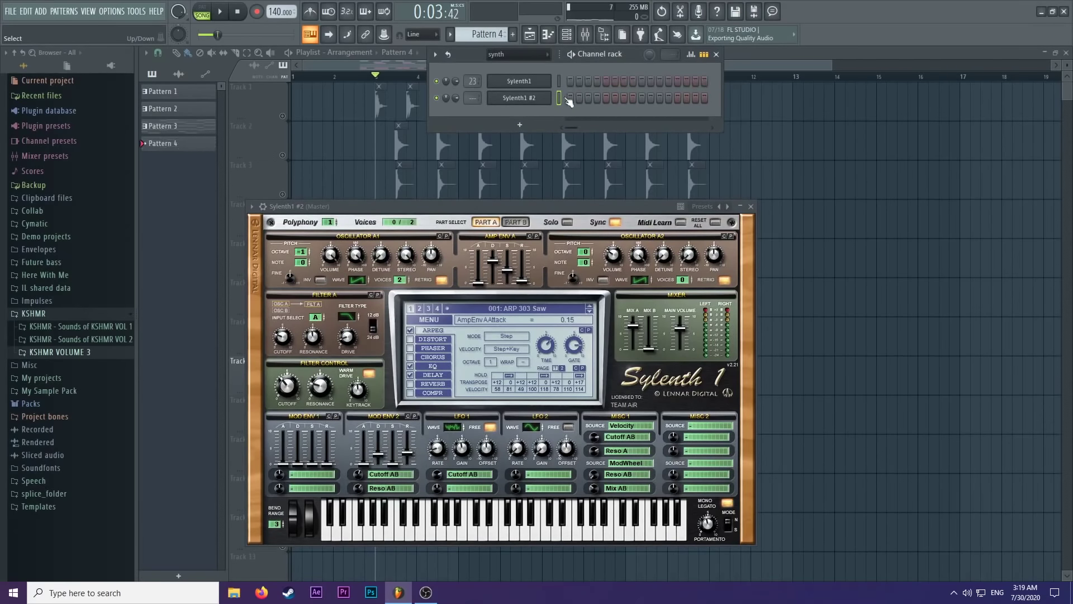
{"action": "key", "text": "ctrl+v"}
Reset the second Sylenth1 to its Init preset and audition Pattern 4 with the plain sound.
{"action": "left_click_drag", "start_coordinate": [346, 206], "coordinate": [389, 162]}
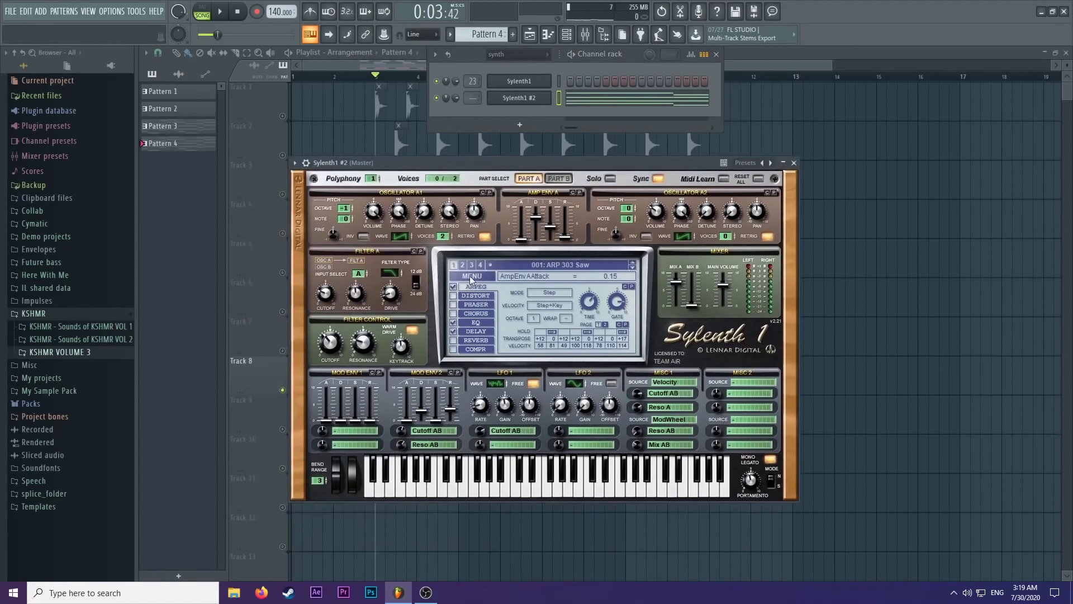
{"action": "left_click", "coordinate": [466, 276]}
{"action": "left_click", "coordinate": [484, 402]}
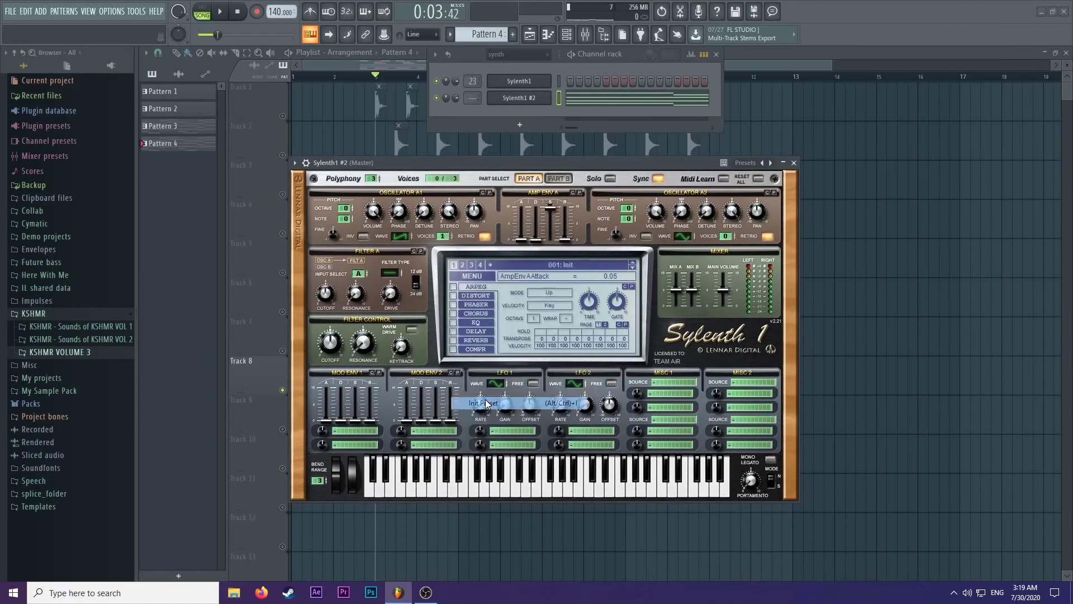
{"action": "left_click", "coordinate": [571, 54]}
{"action": "left_click_drag", "start_coordinate": [558, 164], "coordinate": [611, 142]}
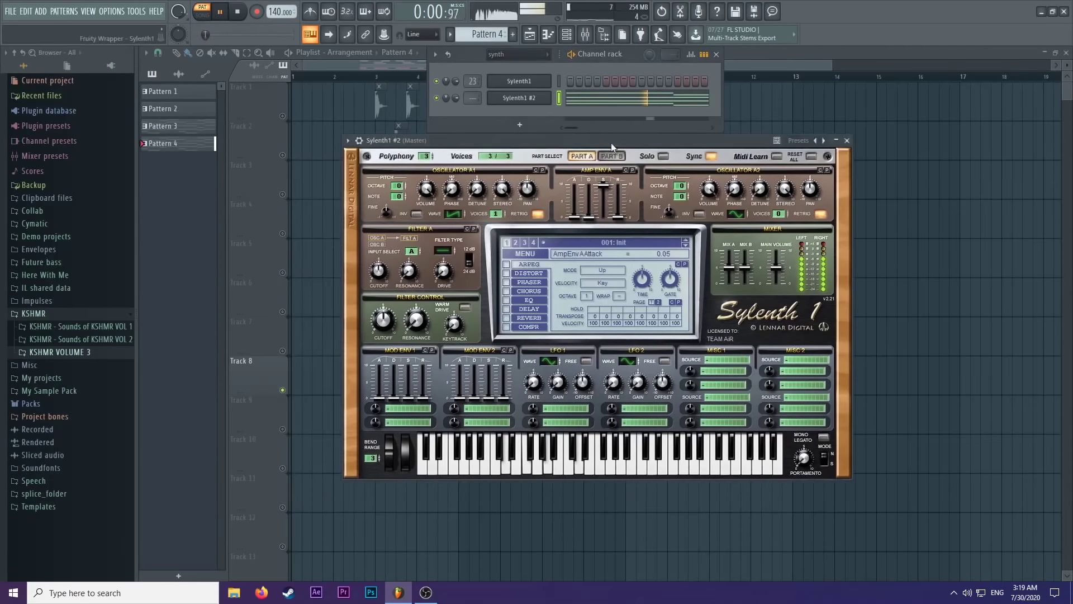
{"action": "key", "text": "space"}
Set oscillator A1 to a Pulse wave with 8 voices, retrigger off and detune around 3.19, auditioning the chords.
{"action": "left_click", "coordinate": [535, 215]}
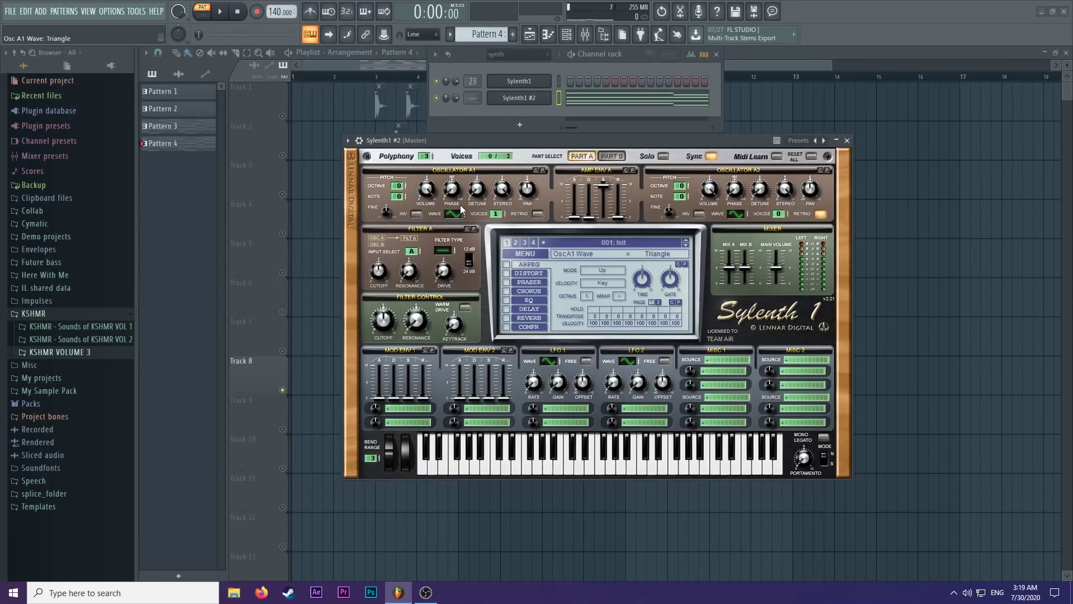
{"action": "key", "text": "space"}
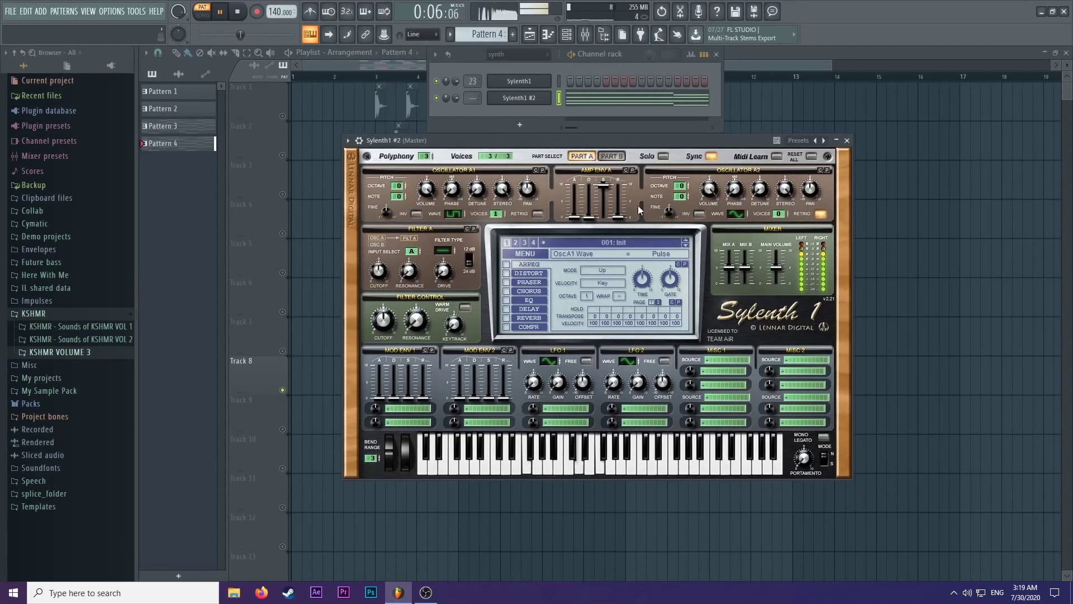
{"action": "left_click_drag", "start_coordinate": [498, 213], "coordinate": [481, 170]}
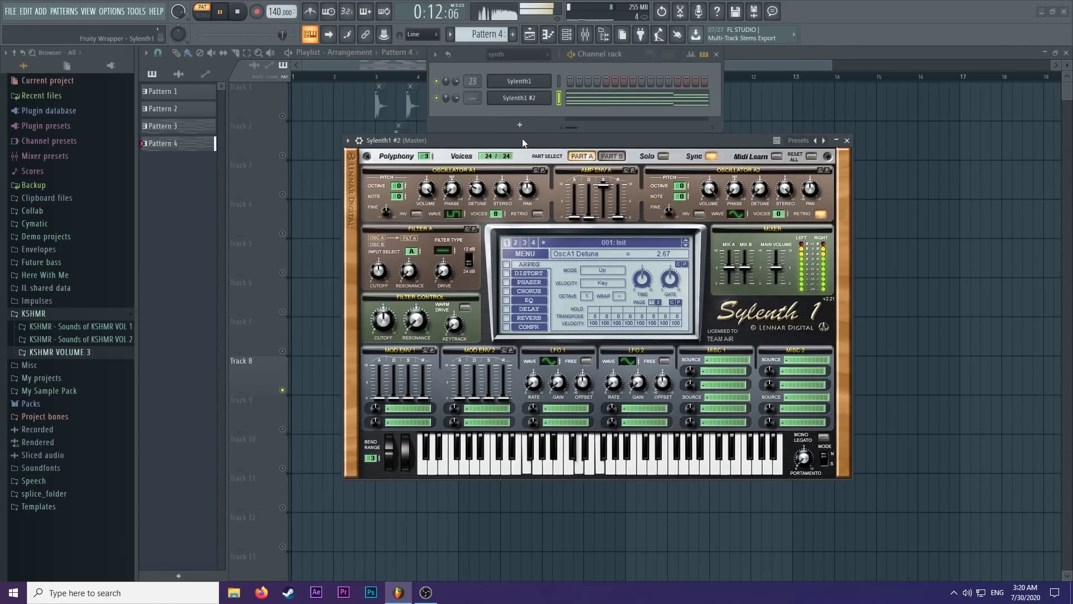
{"action": "key", "text": "space"}
{"action": "left_click_drag", "start_coordinate": [534, 143], "coordinate": [530, 148]}
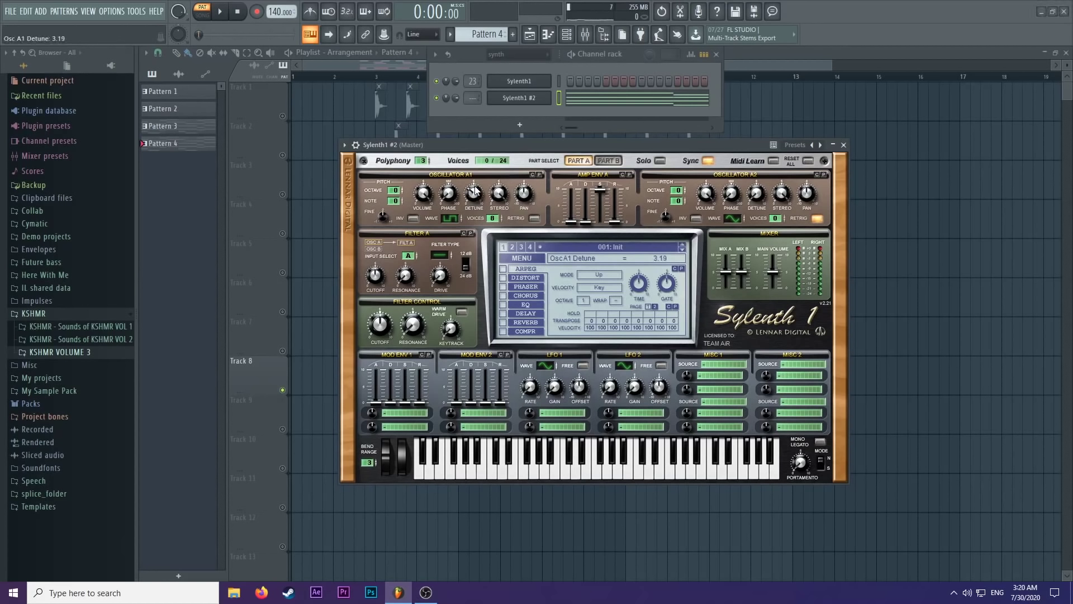
{"action": "left_click_drag", "start_coordinate": [474, 191], "coordinate": [474, 189]}
{"action": "key", "text": "space"}
{"action": "key", "text": "space"}
Set oscillator A2 to an HPulse wave with 8 voices and more detune, auditioning the layered chords.
{"action": "left_click", "coordinate": [742, 220]}
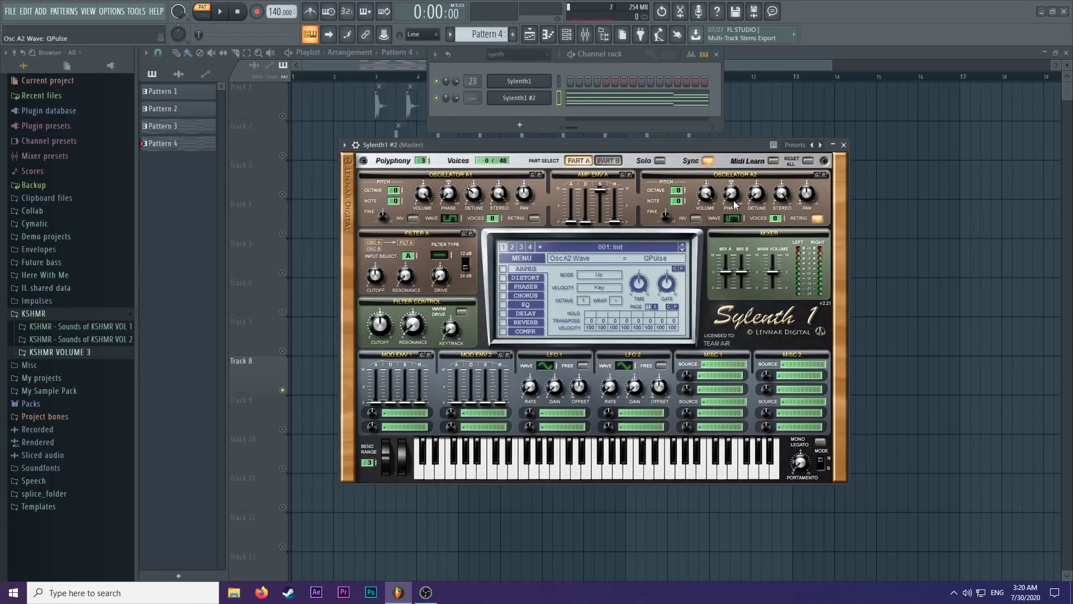
{"action": "key", "text": "space"}
{"action": "key", "text": "space"}
{"action": "key", "text": "space"}
{"action": "key", "text": "space"}
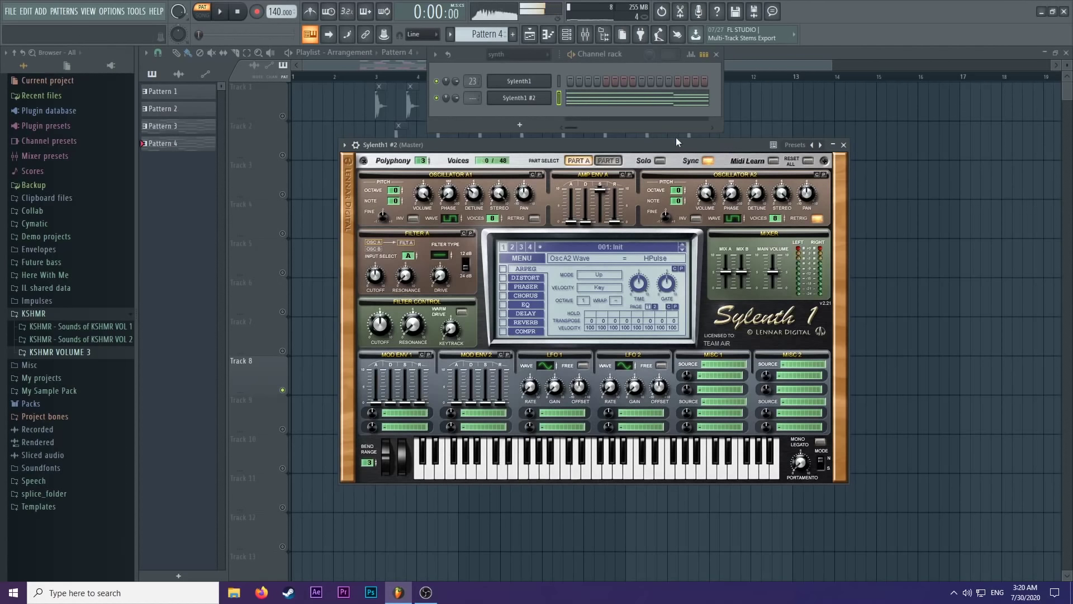
Lower oscillator A2's detune and change its wave to TriSaw while auditioning the Pattern 4 chords.
{"action": "left_click_drag", "start_coordinate": [695, 150], "coordinate": [708, 116]}
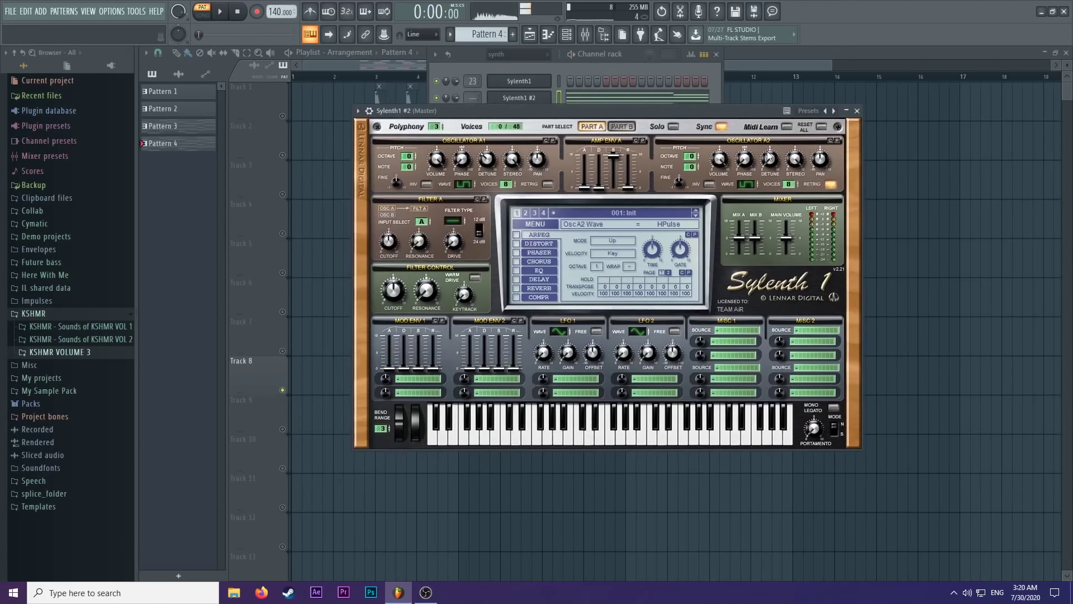
{"action": "left_click", "coordinate": [358, 111]}
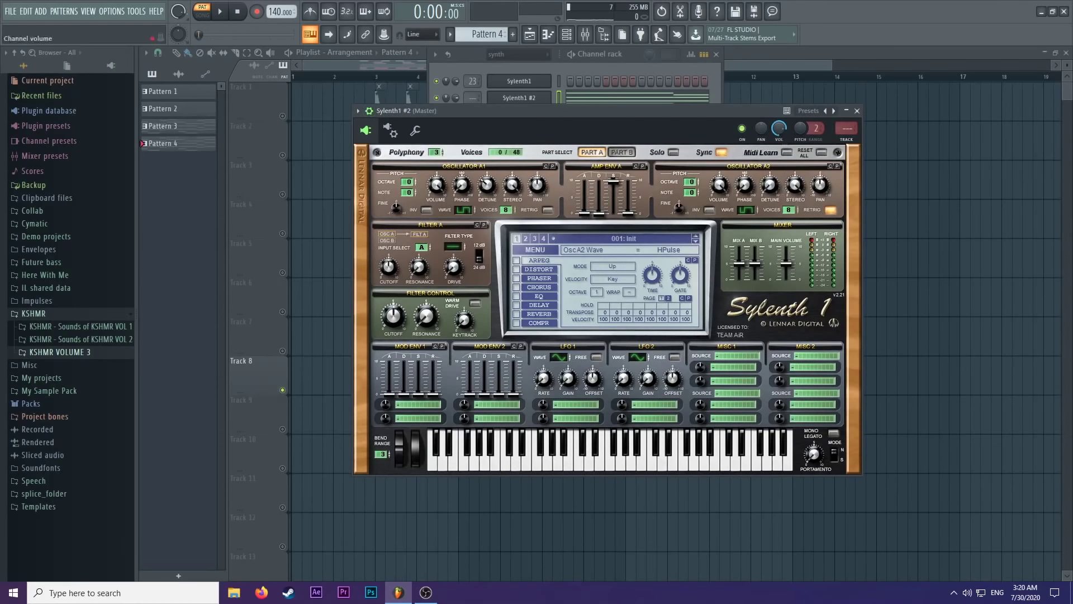
{"action": "key", "text": "space"}
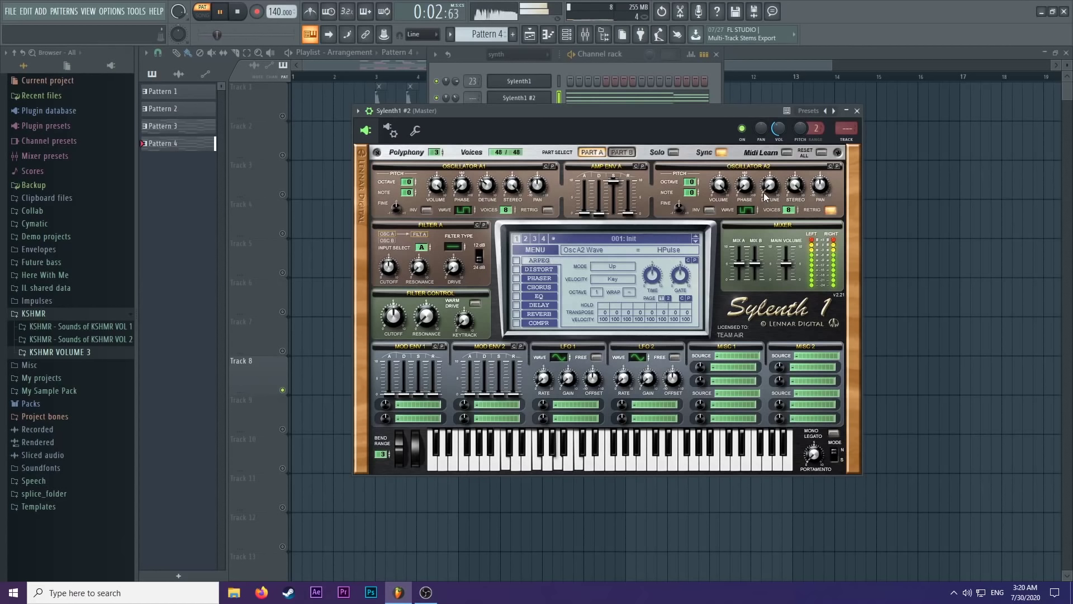
{"action": "left_click_drag", "start_coordinate": [770, 185], "coordinate": [770, 157]}
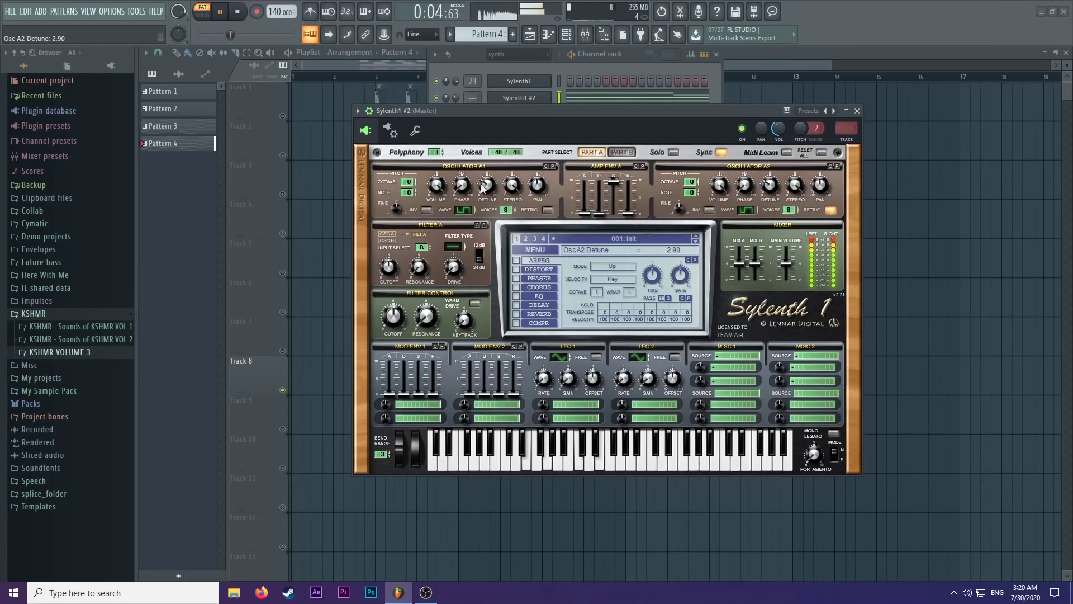
{"action": "left_click_drag", "start_coordinate": [482, 188], "coordinate": [486, 189]}
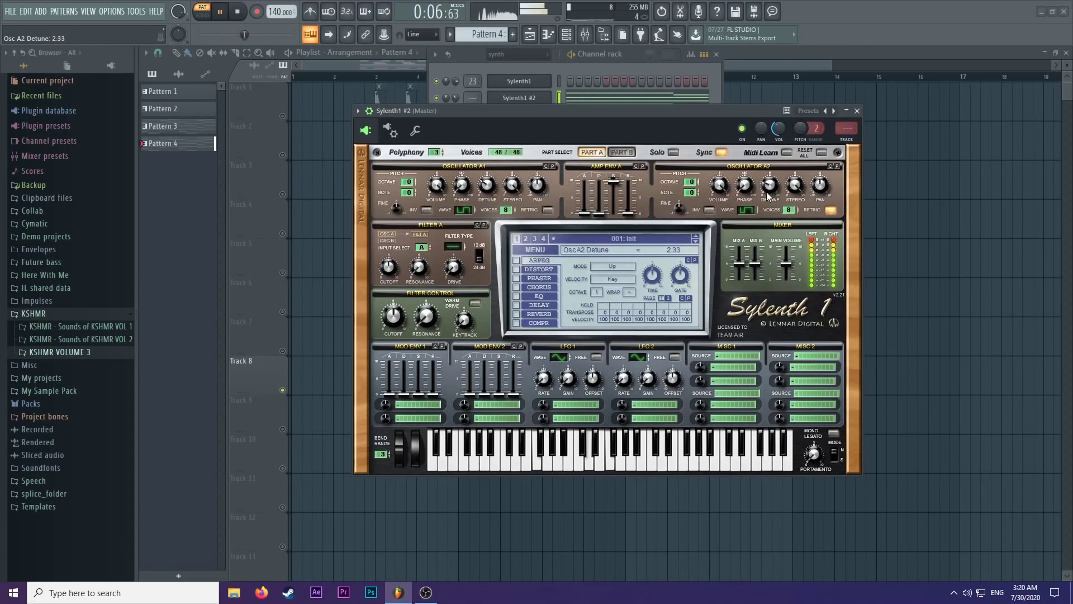
{"action": "left_click_drag", "start_coordinate": [769, 195], "coordinate": [749, 196]}
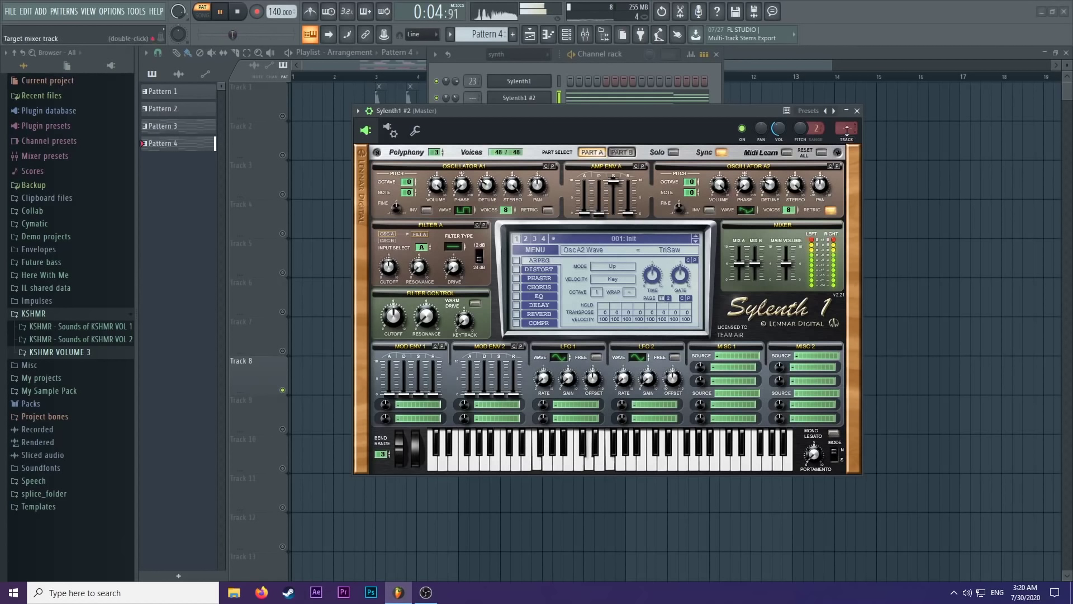
Stop playback, name mixer insert 24 "Synth layer" and give it a purple colour.
{"action": "left_click", "coordinate": [585, 34]}
{"action": "key", "text": "space"}
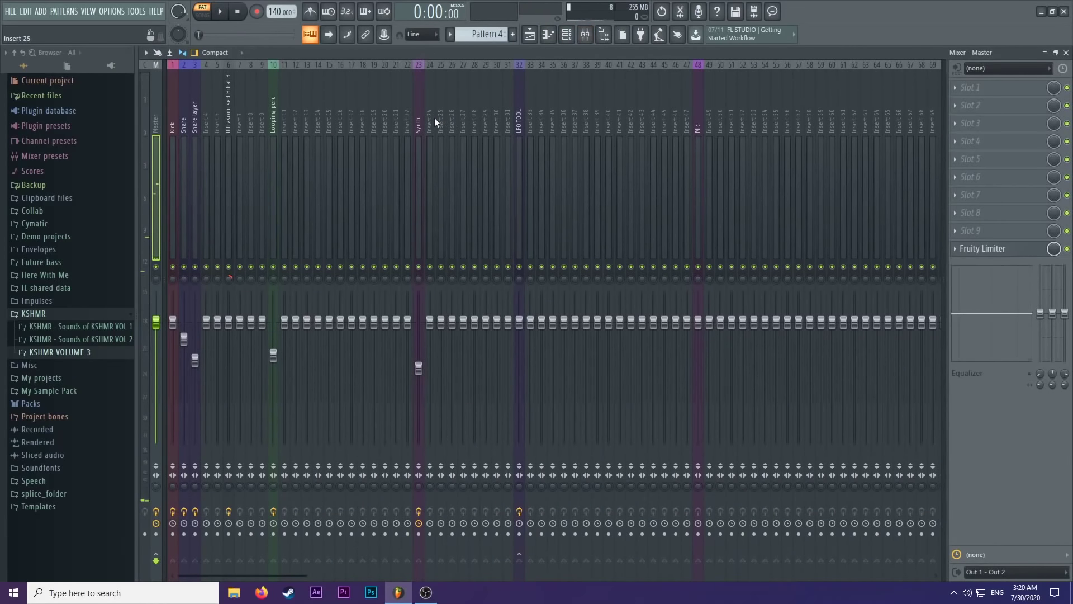
{"action": "right_click", "coordinate": [434, 118]}
{"action": "left_click", "coordinate": [477, 75]}
{"action": "type", "text": "Synth layer"}
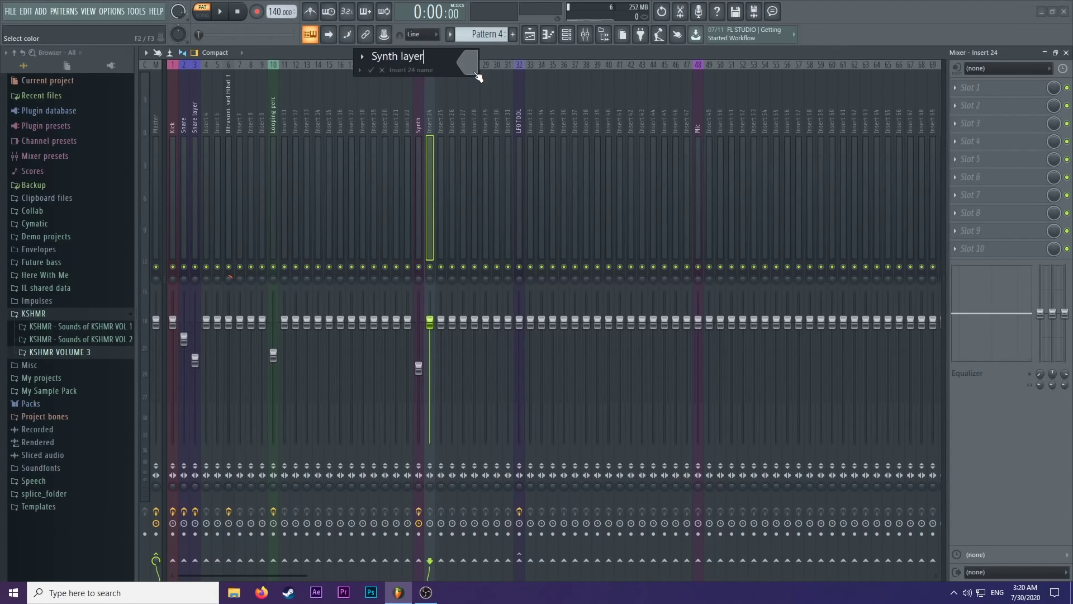
{"action": "left_click", "coordinate": [476, 76]}
{"action": "left_click", "coordinate": [581, 55]}
{"action": "left_click", "coordinate": [371, 69]}
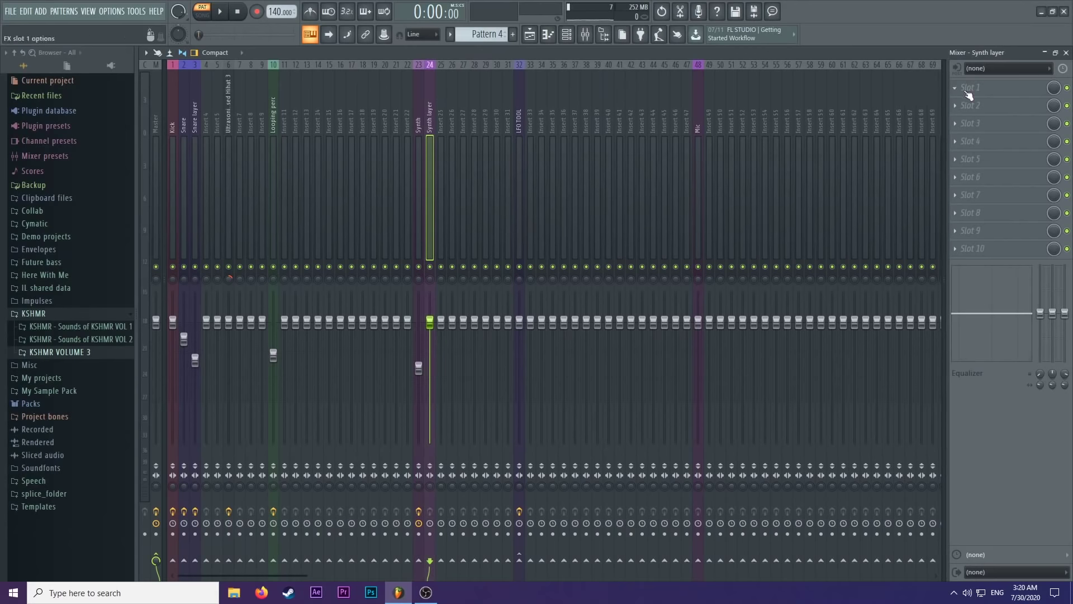
Route the second Sylenth1 to the Synth layer mixer track and check its signal during playback.
{"action": "key", "text": "space"}
{"action": "left_click", "coordinate": [977, 89]}
{"action": "left_click", "coordinate": [432, 118]}
{"action": "key", "text": "space"}
{"action": "key", "text": "space"}
Insert OTT on the Synth layer track with depth at about 84% and a raised mid-band gain.
{"action": "left_click", "coordinate": [971, 86]}
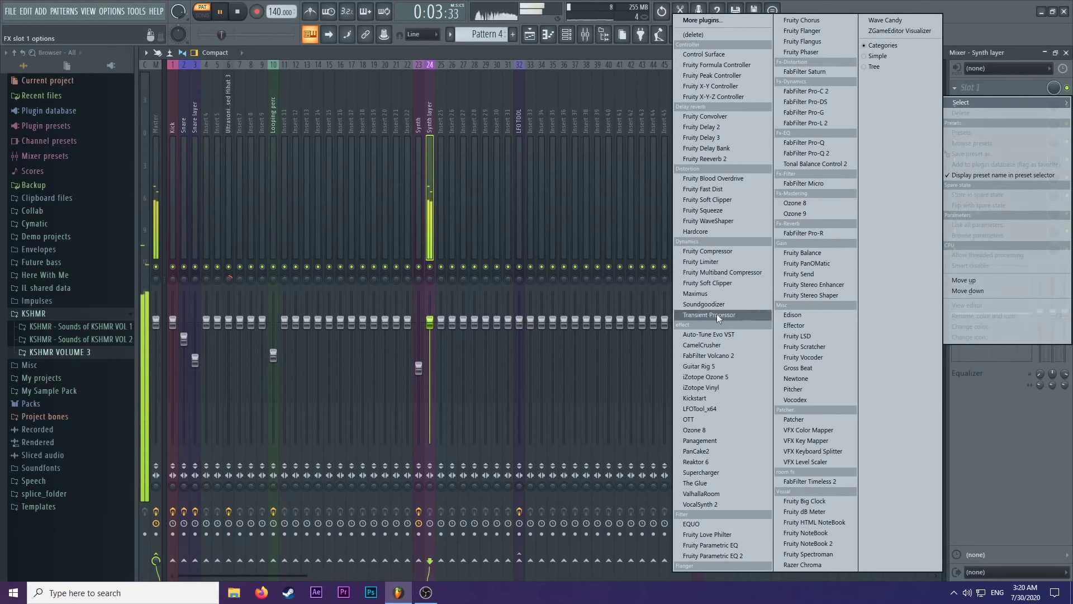
{"action": "left_click", "coordinate": [693, 419]}
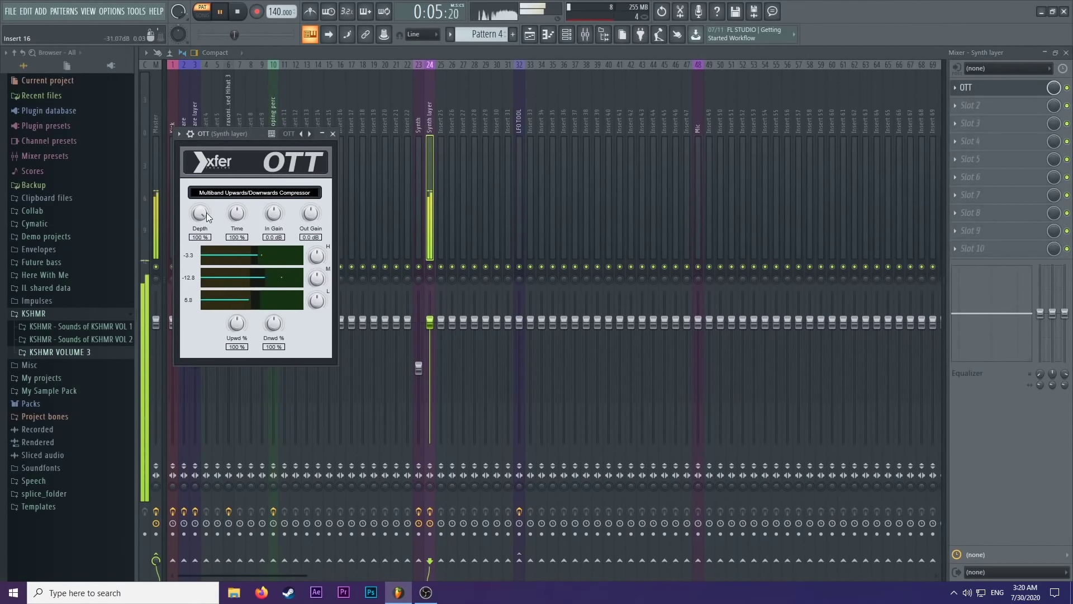
{"action": "left_click_drag", "start_coordinate": [206, 212], "coordinate": [198, 255]}
{"action": "left_click_drag", "start_coordinate": [318, 278], "coordinate": [317, 245]}
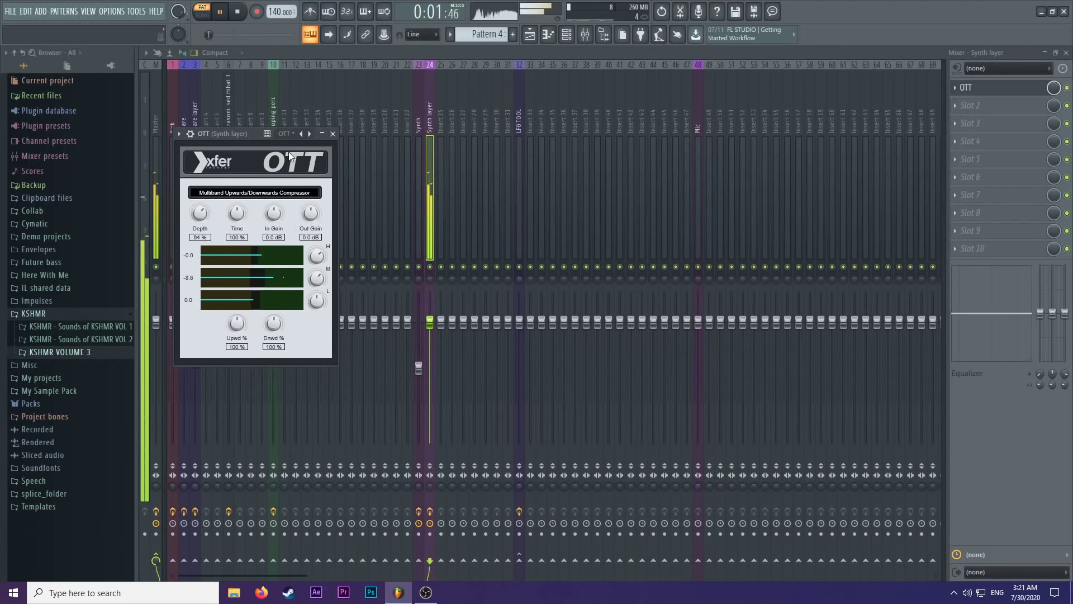
Close OTT and lower the Synth layer track's volume fader.
{"action": "left_click", "coordinate": [333, 134]}
{"action": "key", "text": "space"}
{"action": "left_click_drag", "start_coordinate": [430, 322], "coordinate": [430, 352]}
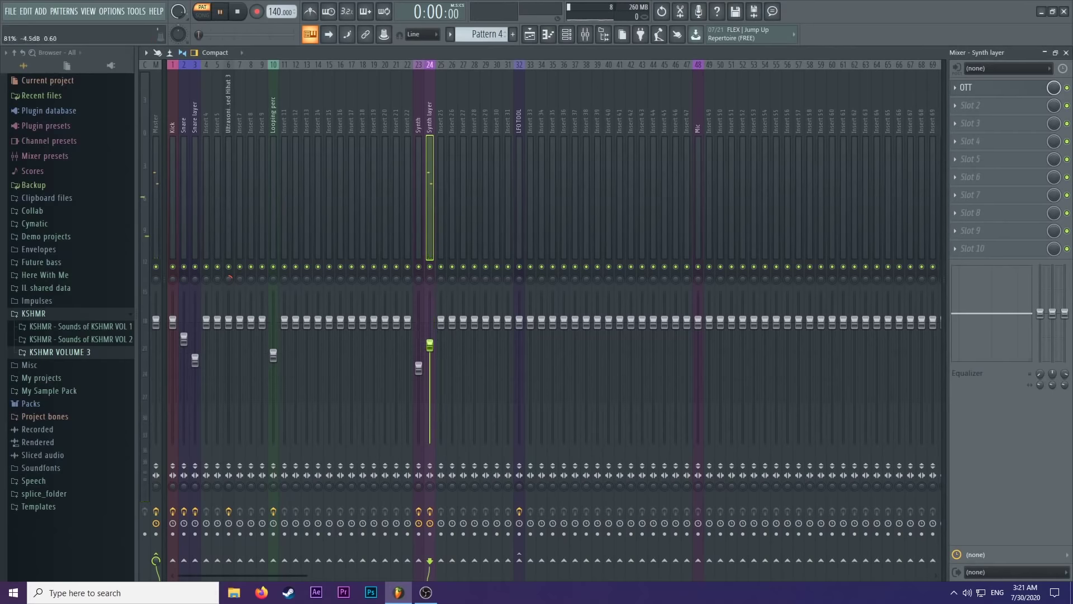
{"action": "key", "text": "space"}
Route the Synth layer track to the LFO TOOL track instead of the Master, matching the Synth track's routing.
{"action": "left_click", "coordinate": [420, 128]}
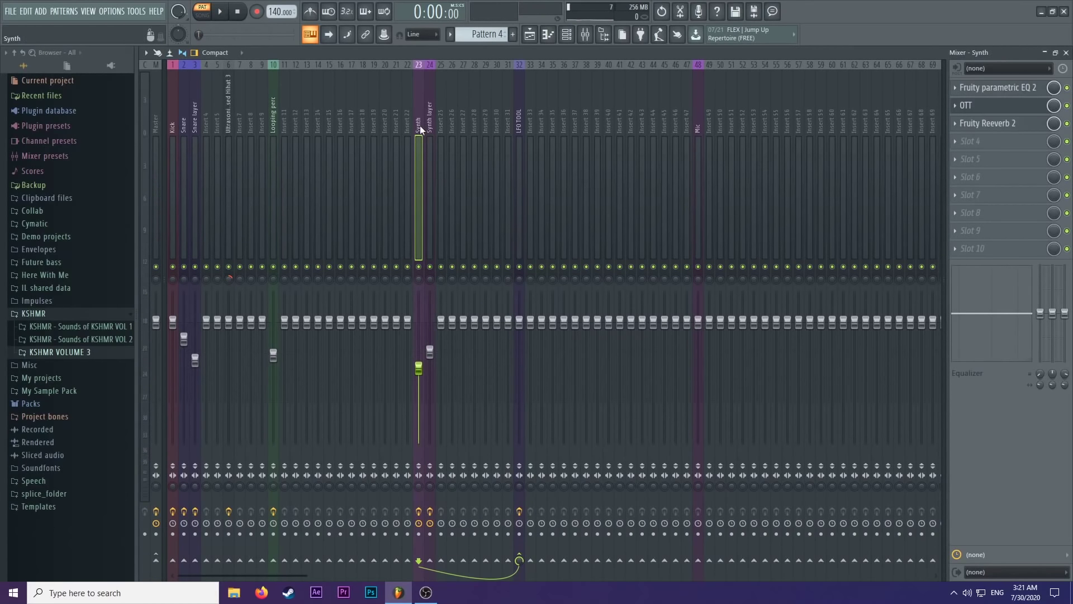
{"action": "left_click", "coordinate": [430, 124]}
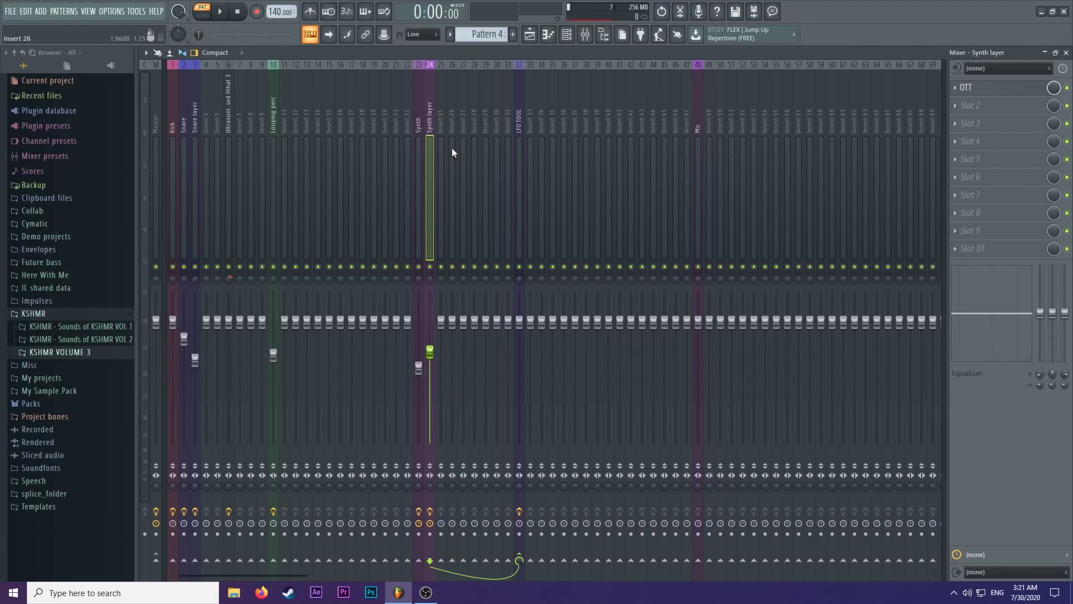
{"action": "left_click", "coordinate": [421, 153]}
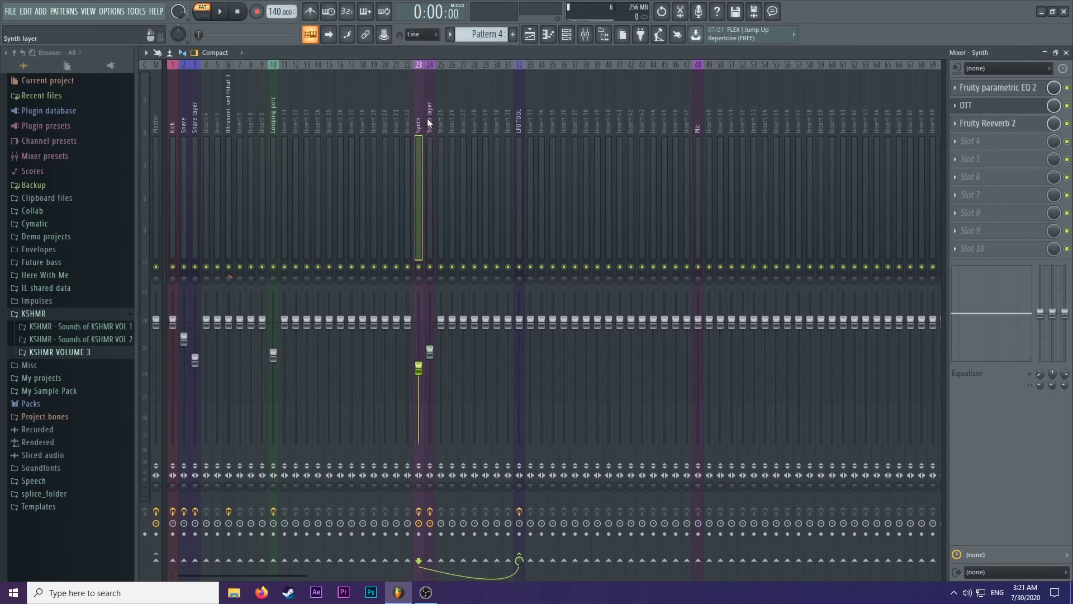
{"action": "left_click", "coordinate": [432, 123]}
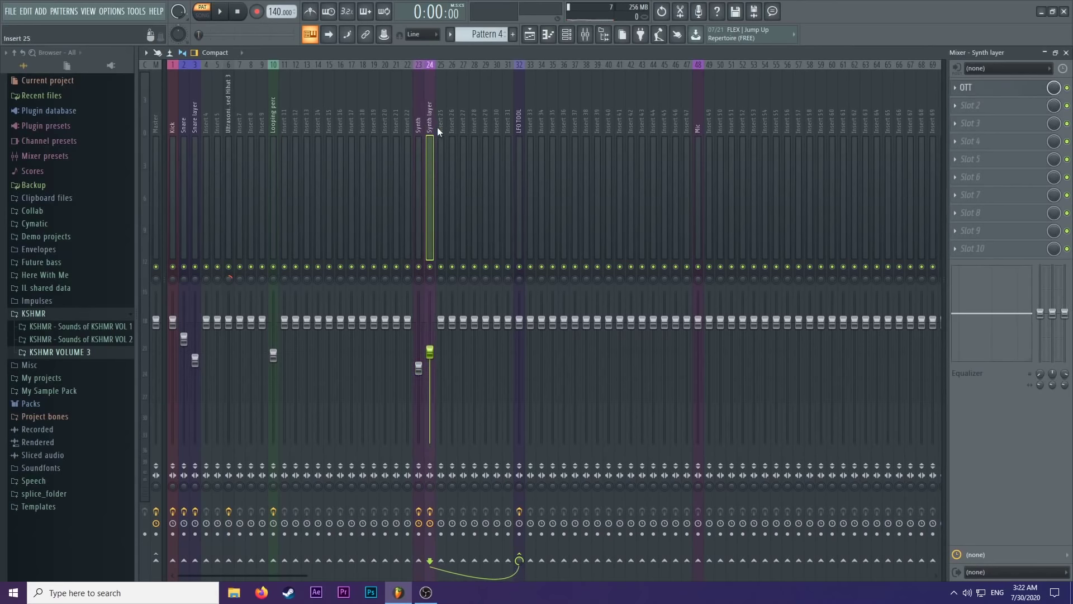
{"action": "left_click", "coordinate": [419, 135]}
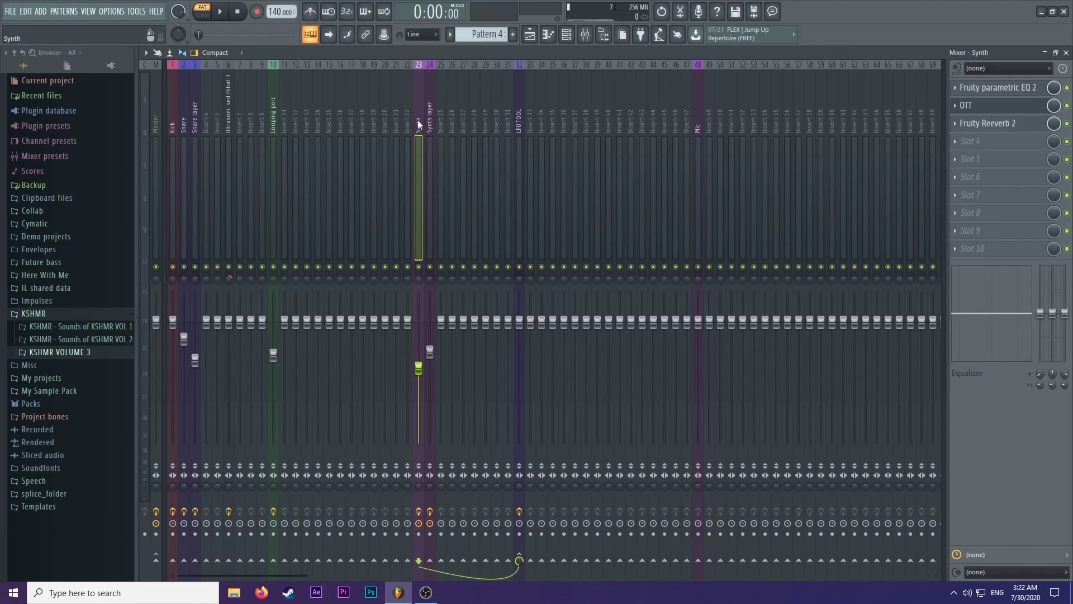
{"action": "left_click", "coordinate": [429, 129]}
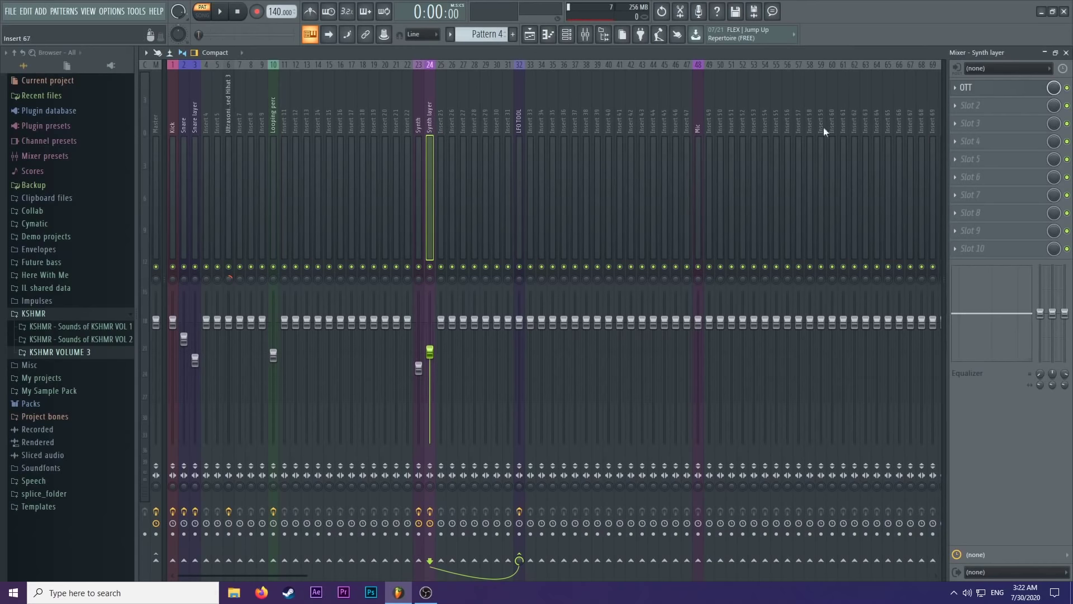
{"action": "left_click", "coordinate": [519, 135]}
{"action": "left_click", "coordinate": [432, 123]}
Add Fruity Parametric EQ 2 after OTT on the Synth layer and make band 1 a high-pass filter.
{"action": "key", "text": "space"}
{"action": "left_click", "coordinate": [983, 105]}
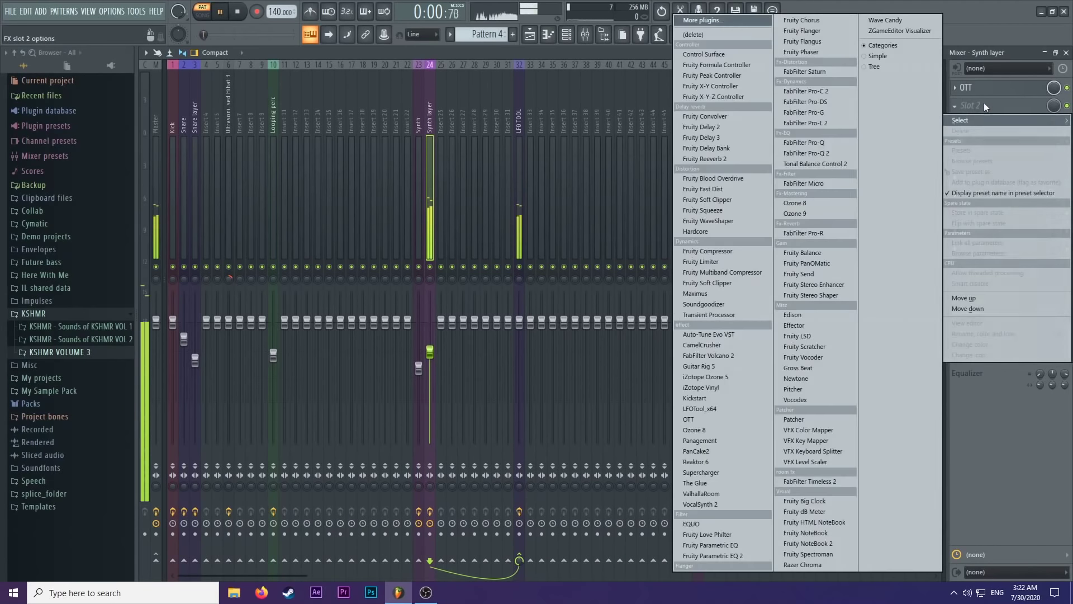
{"action": "left_click", "coordinate": [729, 555]}
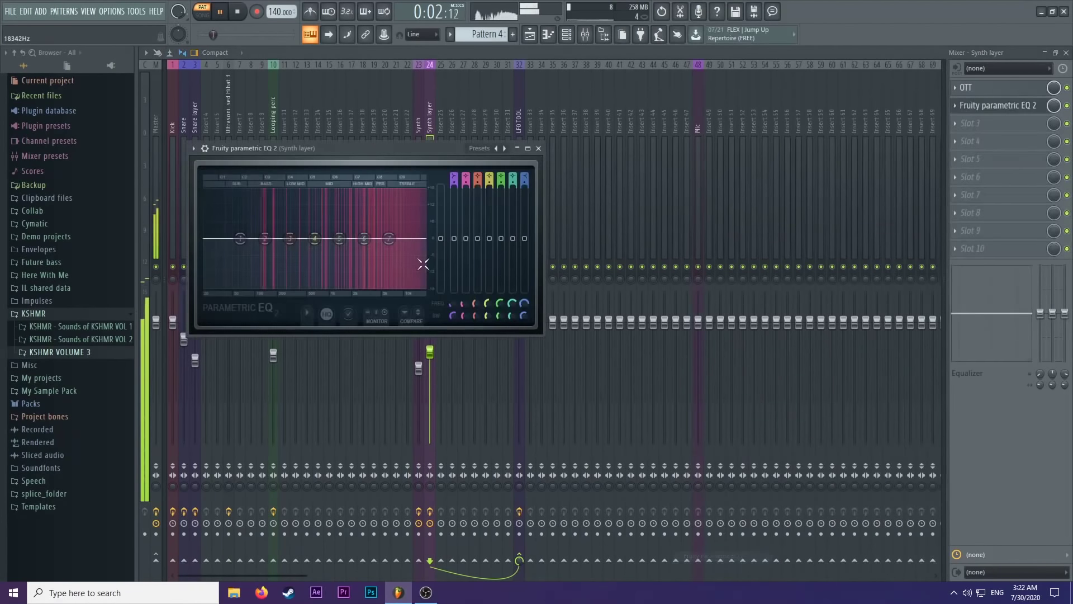
{"action": "right_click", "coordinate": [239, 239]}
{"action": "mouse_move", "coordinate": [266, 270]}
{"action": "left_click", "coordinate": [298, 300]}
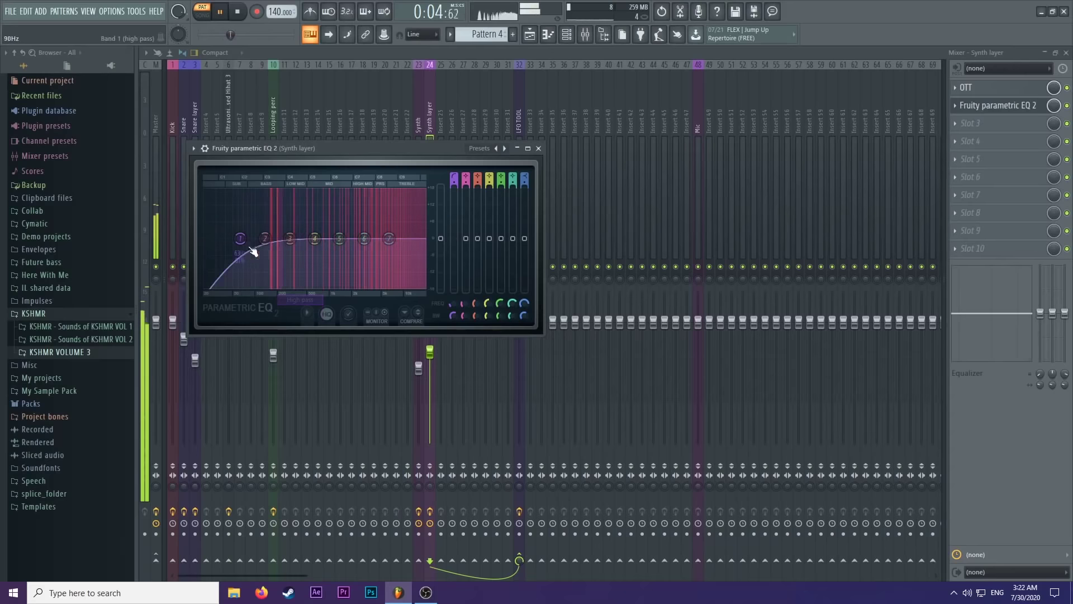
Raise and steepen the high-pass cutoff, and cut the high shelf and the 1363 Hz band by about 2 dB.
{"action": "left_click_drag", "start_coordinate": [241, 238], "coordinate": [257, 238]}
{"action": "left_click_drag", "start_coordinate": [457, 182], "coordinate": [457, 170]}
{"action": "left_click_drag", "start_coordinate": [257, 239], "coordinate": [264, 239]}
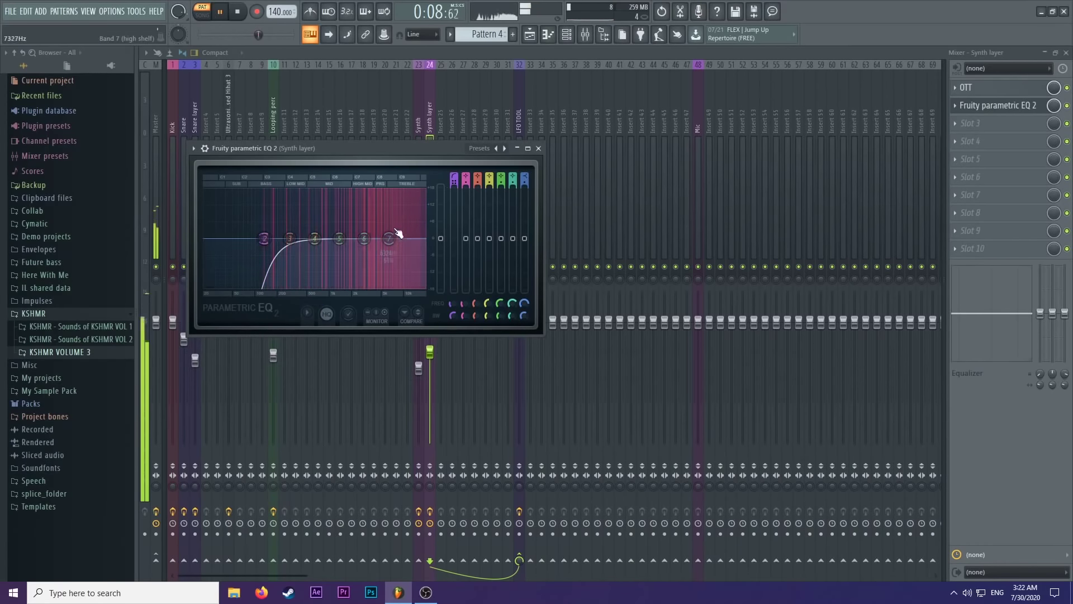
{"action": "left_click_drag", "start_coordinate": [388, 239], "coordinate": [339, 244]}
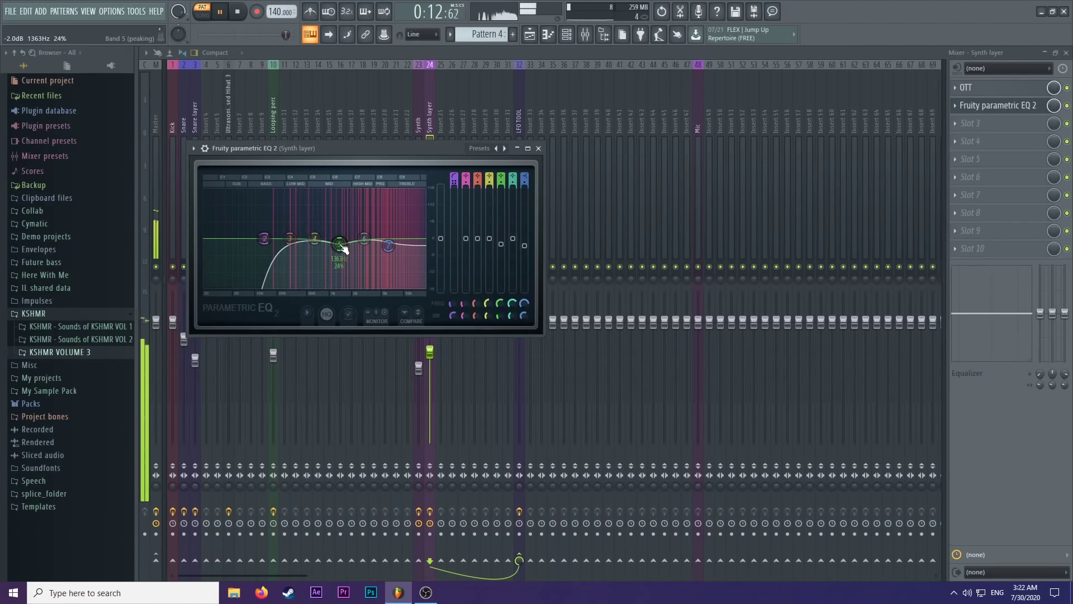
{"action": "left_click", "coordinate": [538, 148]}
Add FabFilter Saturn to the Synth layer's third effect slot with a Warm Tape drive of 51.58%.
{"action": "left_click", "coordinate": [981, 124]}
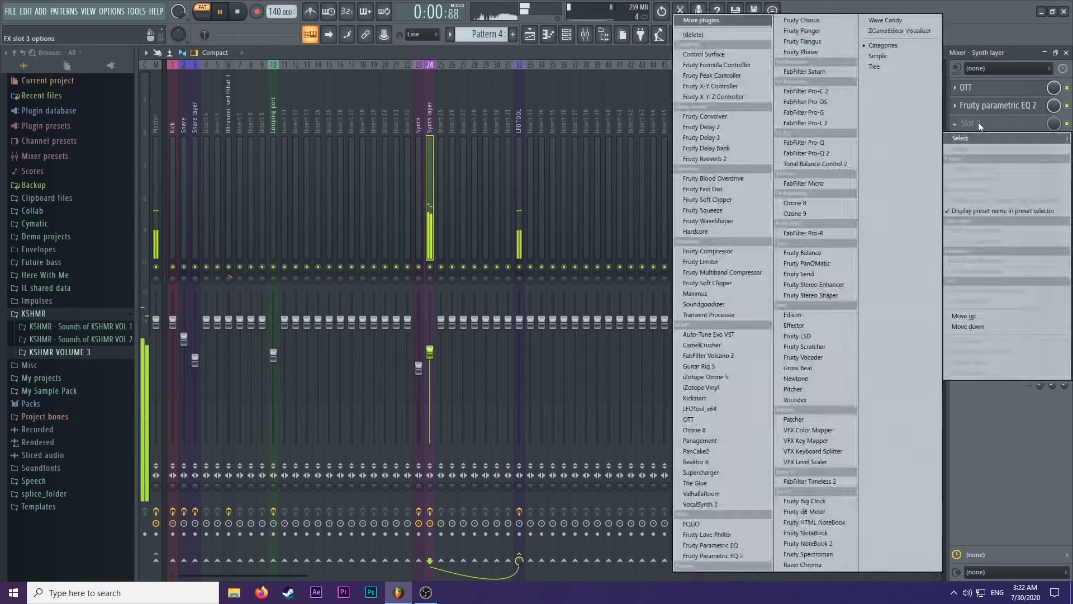
{"action": "left_click", "coordinate": [833, 71]}
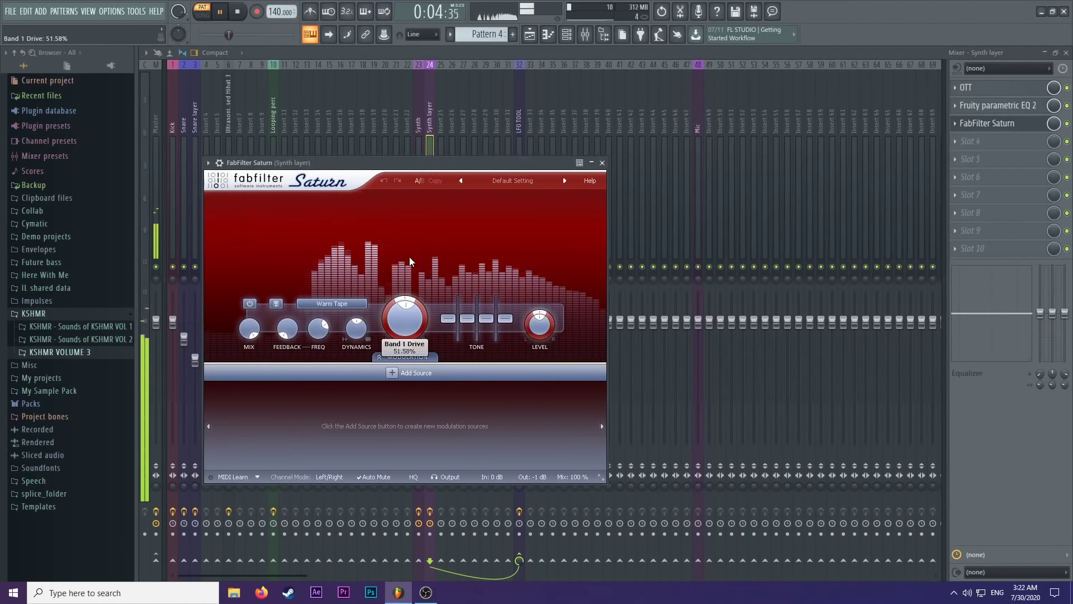
{"action": "left_click", "coordinate": [601, 163]}
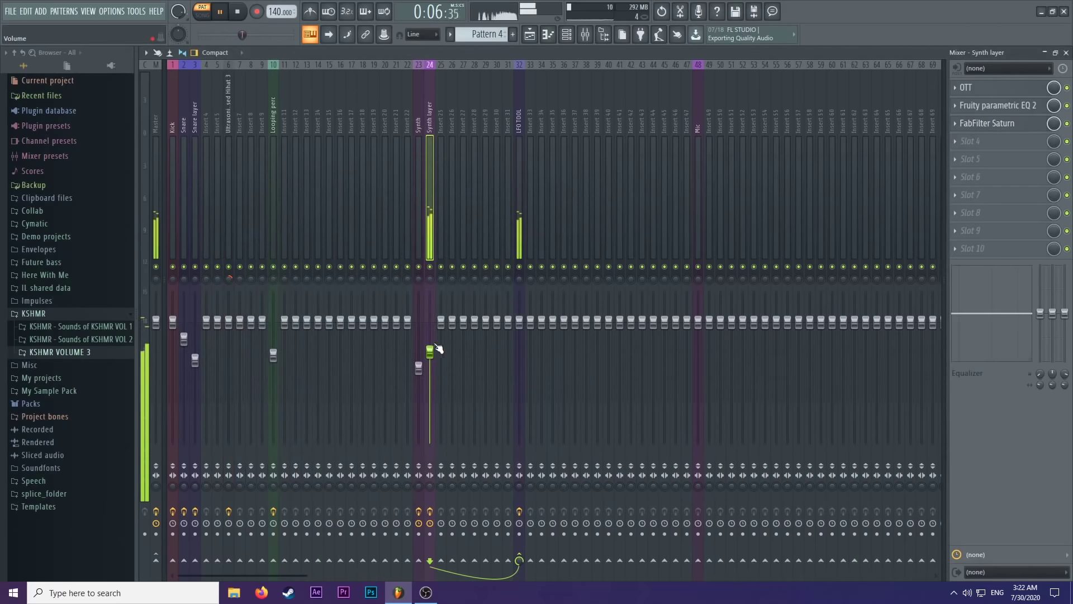
Return to the playlist in song mode and unmute Tracks 6 and 7 alongside Track 8 during playback.
{"action": "left_click", "coordinate": [534, 38]}
{"action": "key", "text": "space"}
{"action": "key", "text": "l"}
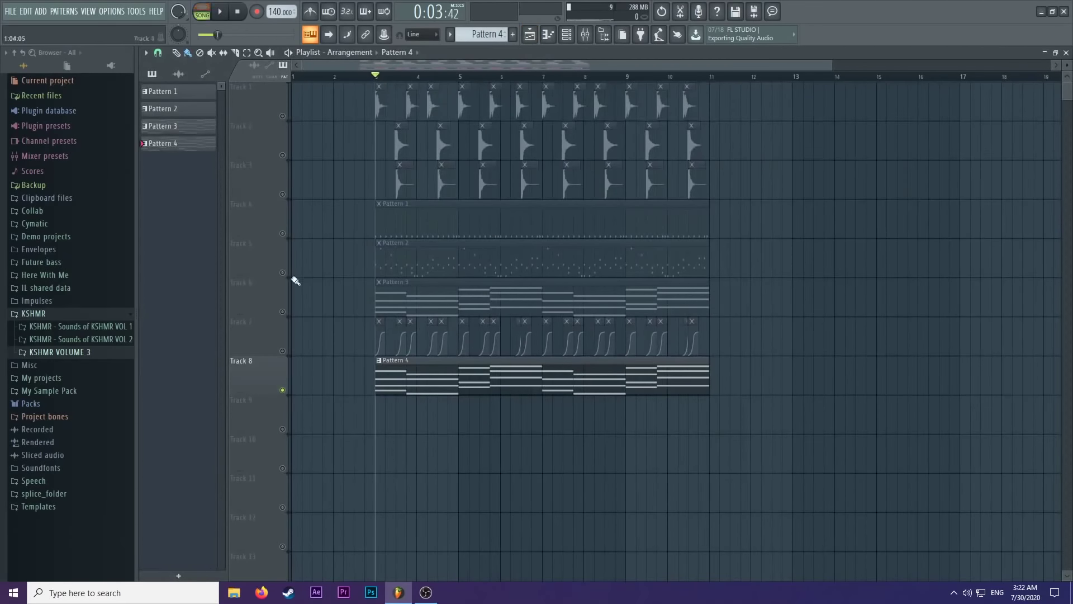
{"action": "left_click", "coordinate": [283, 313]}
{"action": "key", "text": "space"}
{"action": "left_click", "coordinate": [283, 350]}
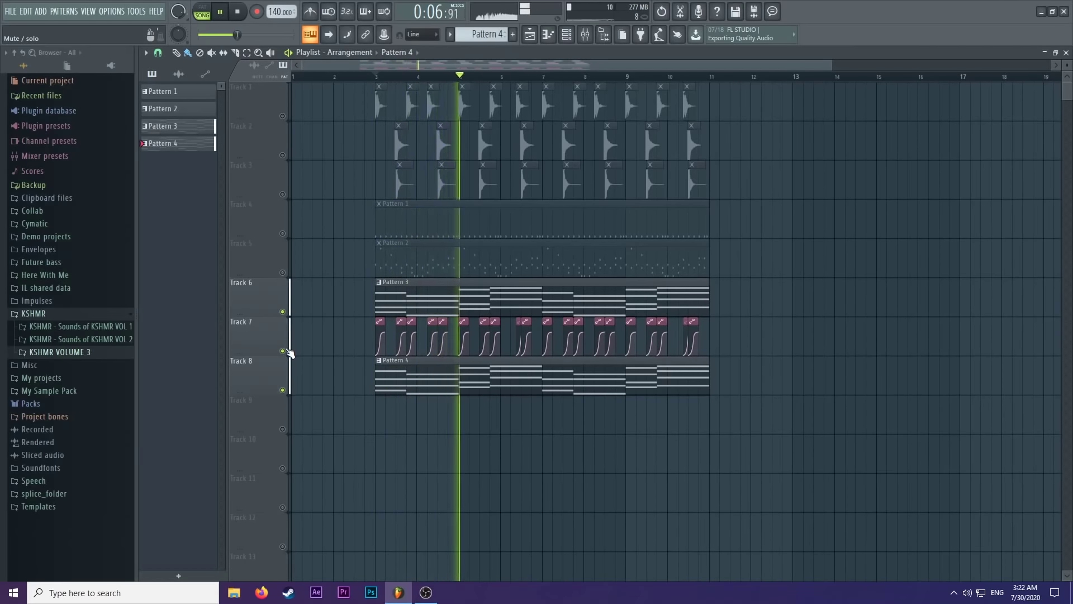
Compare the ducked chords with the Track 8 layer muted and unmuted.
{"action": "left_click", "coordinate": [283, 390]}
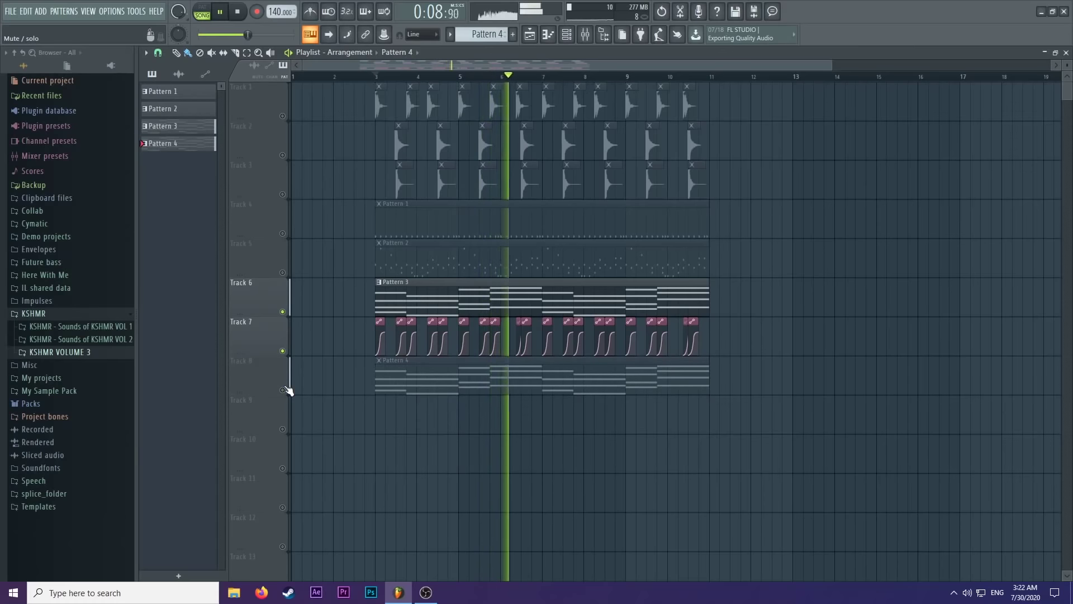
{"action": "left_click", "coordinate": [283, 389]}
{"action": "key", "text": "space"}
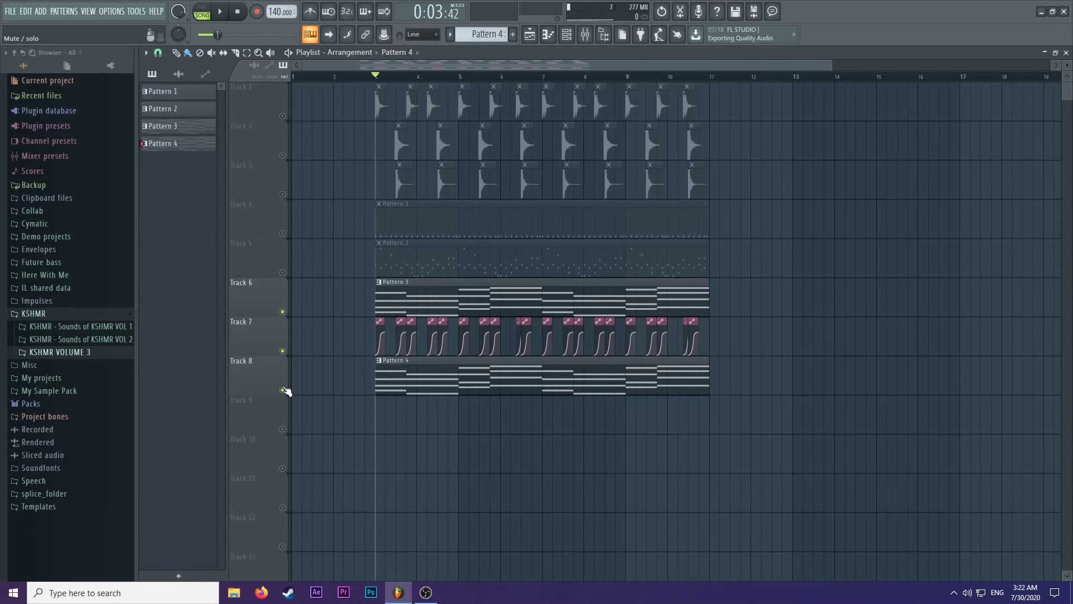
{"action": "key", "text": "space"}
{"action": "left_click", "coordinate": [283, 390]}
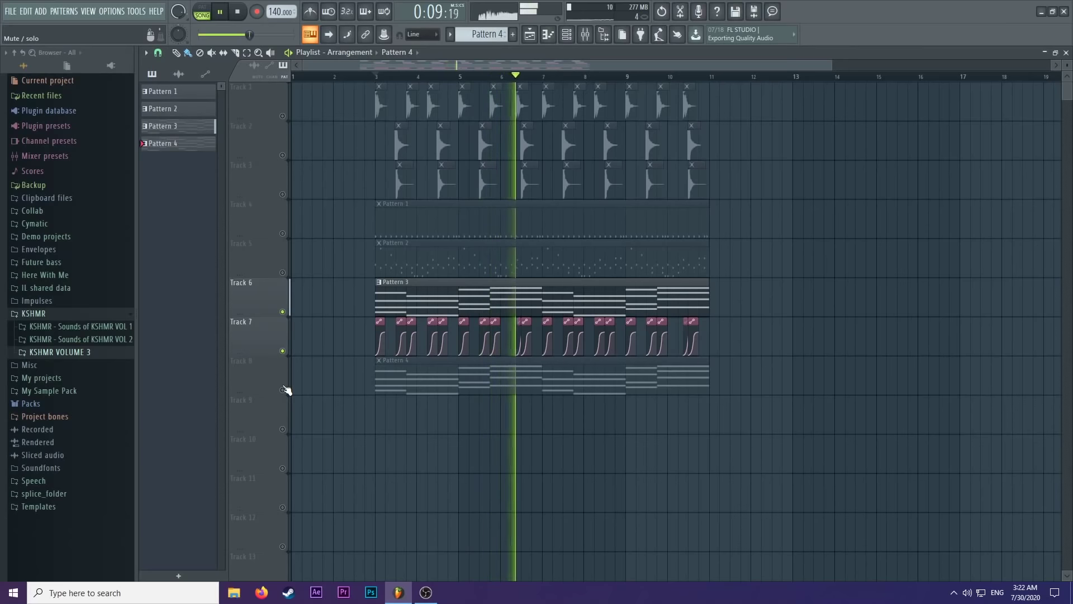
{"action": "key", "text": "space"}
{"action": "left_click", "coordinate": [283, 390]}
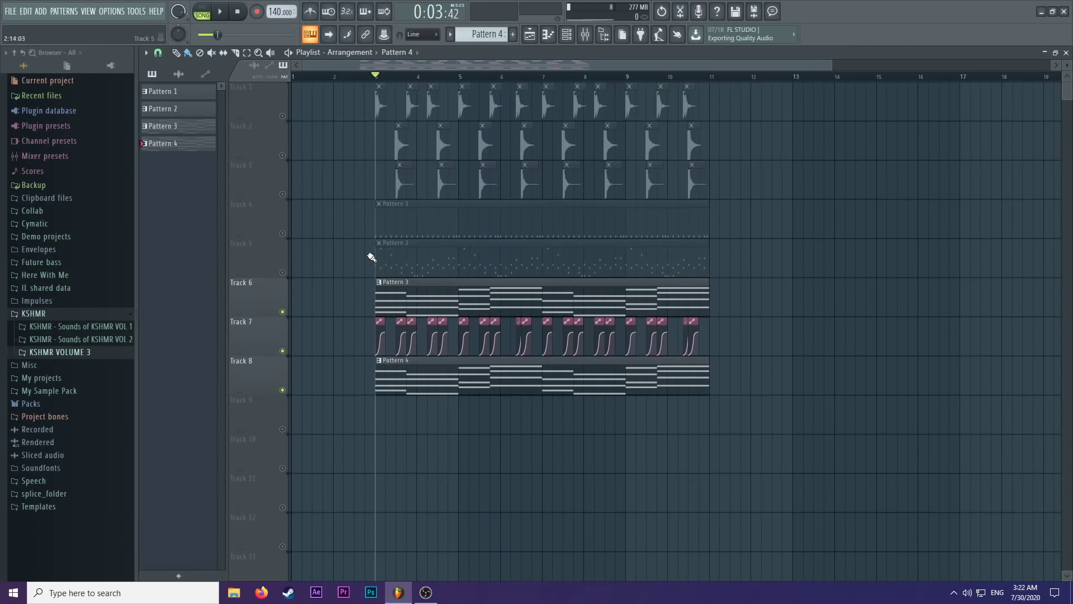
Unmute all playlist tracks and play the full arrangement.
{"action": "left_click", "coordinate": [282, 272], "text": "ctrl"}
{"action": "left_click", "coordinate": [282, 272], "text": "ctrl"}
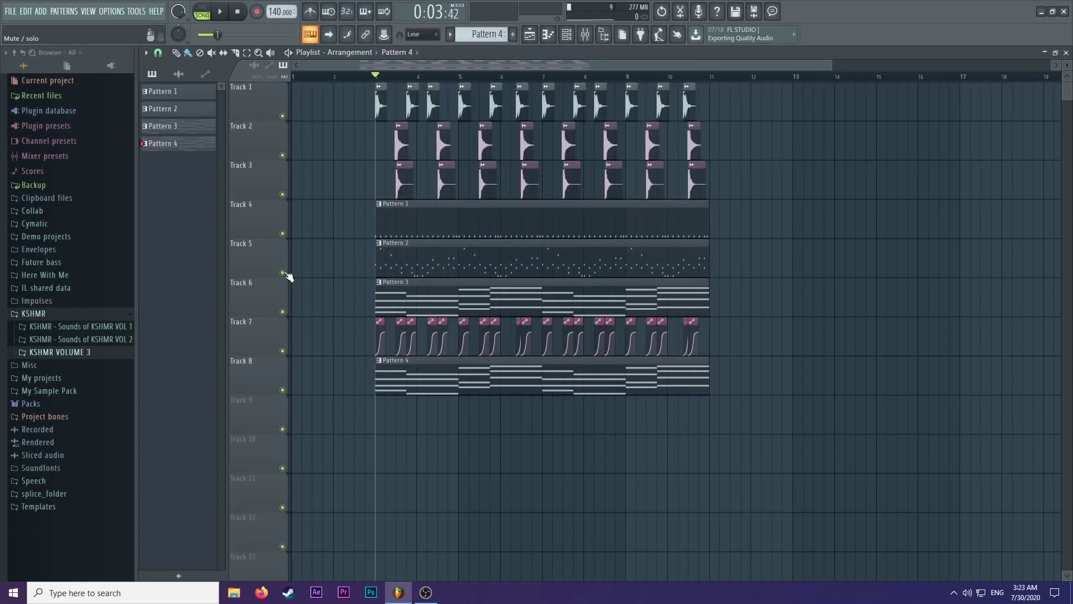
{"action": "key", "text": "space"}
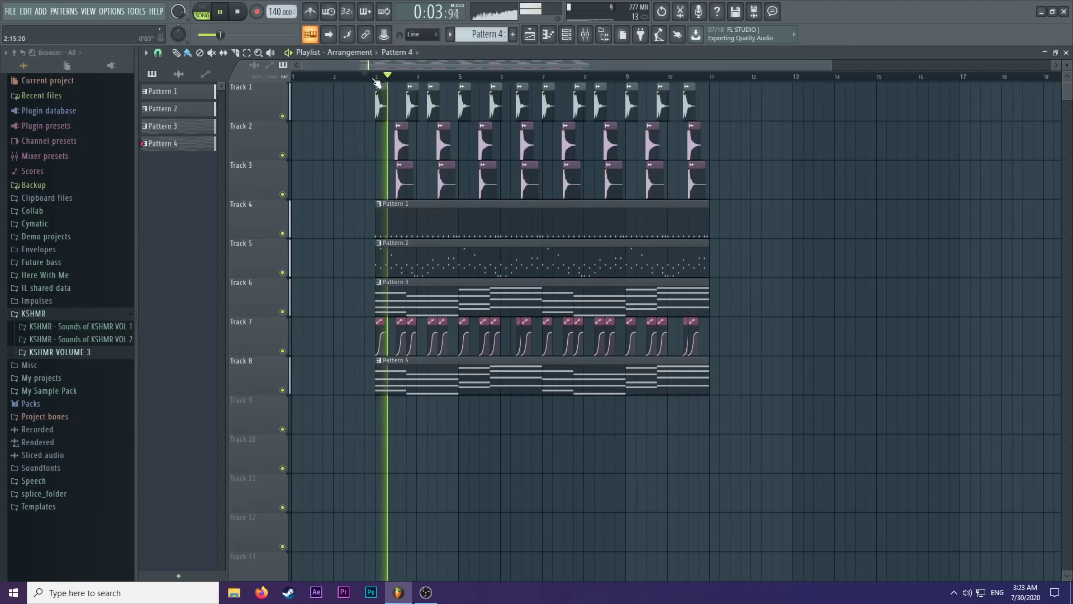
Raise the Snare and Snare layer volumes slightly in the mixer while the arrangement plays.
{"action": "scroll", "coordinate": [385, 178], "scroll_direction": "down", "scroll_amount": 2}
{"action": "scroll", "coordinate": [376, 182], "scroll_direction": "up", "scroll_amount": 3}
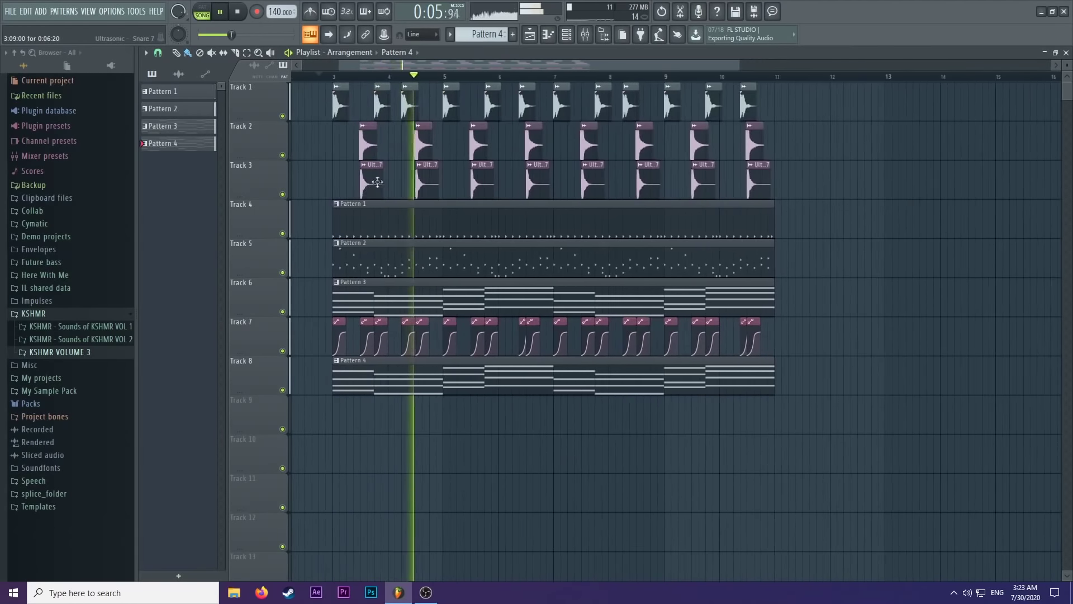
{"action": "left_click", "coordinate": [584, 35]}
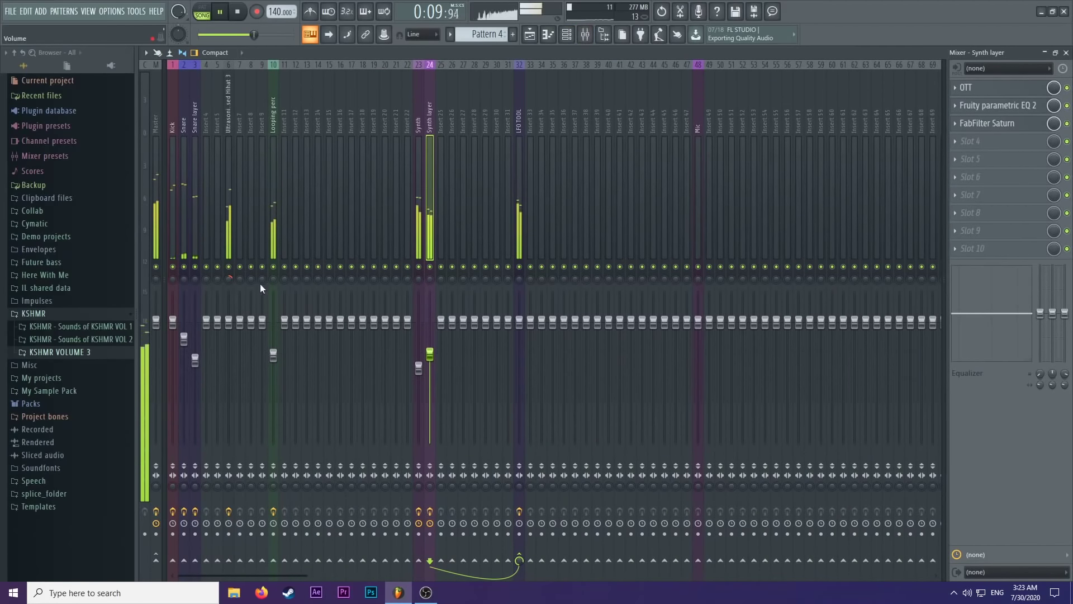
{"action": "left_click_drag", "start_coordinate": [195, 358], "coordinate": [184, 334]}
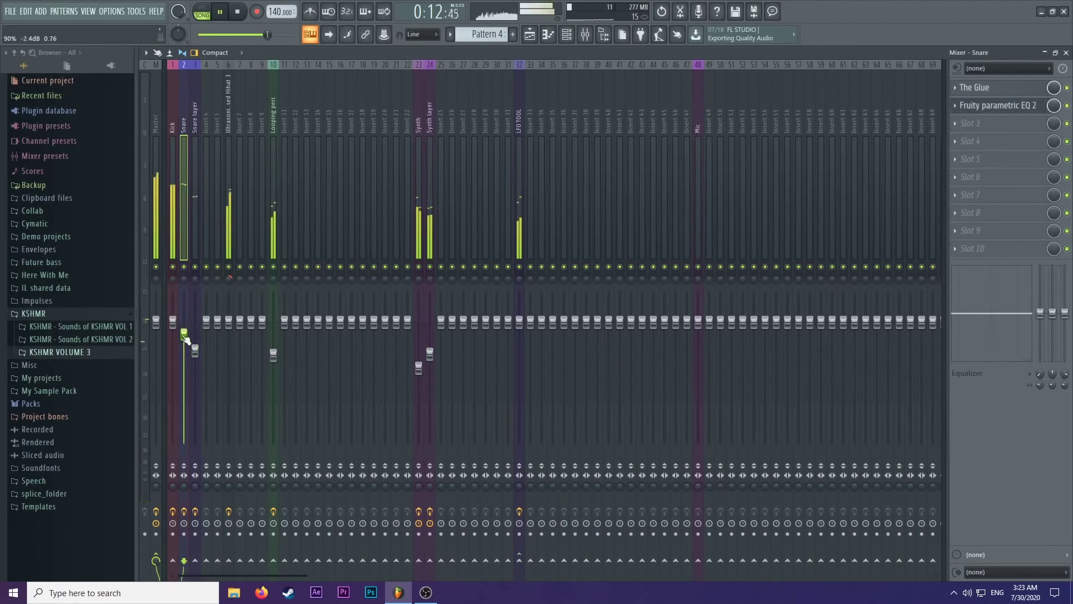
Solo the Kick, Snare and Snare layer mixer tracks and add Fruity Reeverb 2 to the Snare track's third effect slot.
{"action": "right_click", "coordinate": [195, 267]}
{"action": "left_click", "coordinate": [184, 267]}
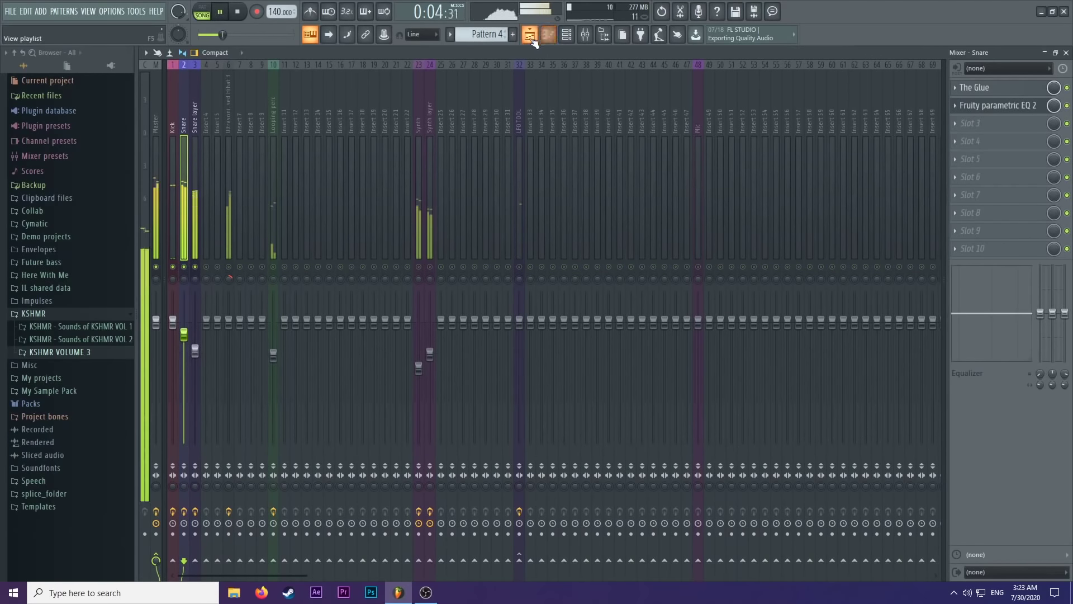
{"action": "left_click", "coordinate": [972, 123]}
{"action": "mouse_move", "coordinate": [961, 138]}
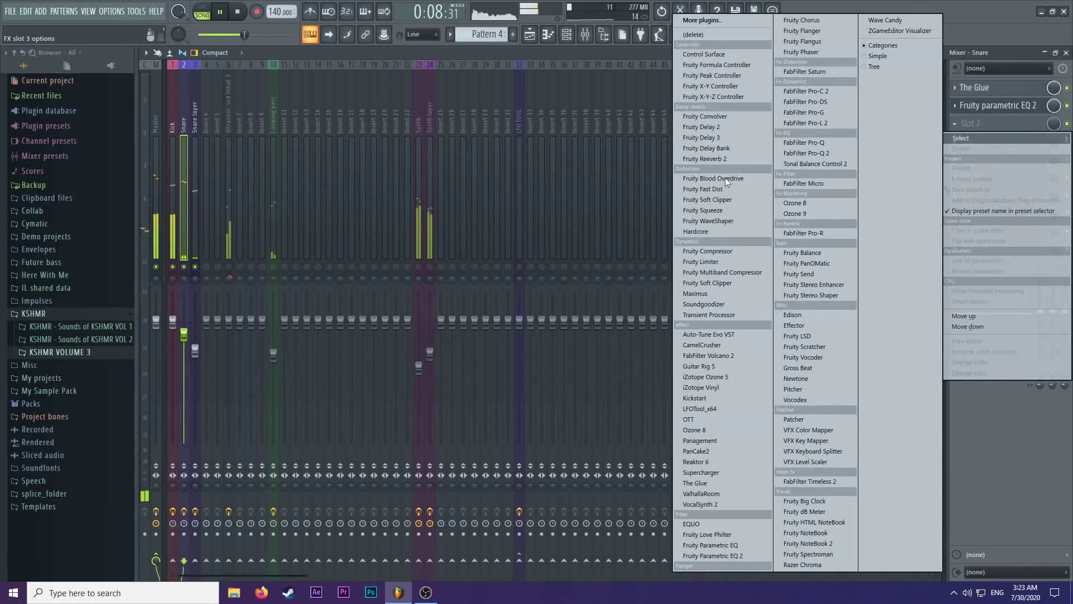
{"action": "left_click", "coordinate": [716, 158]}
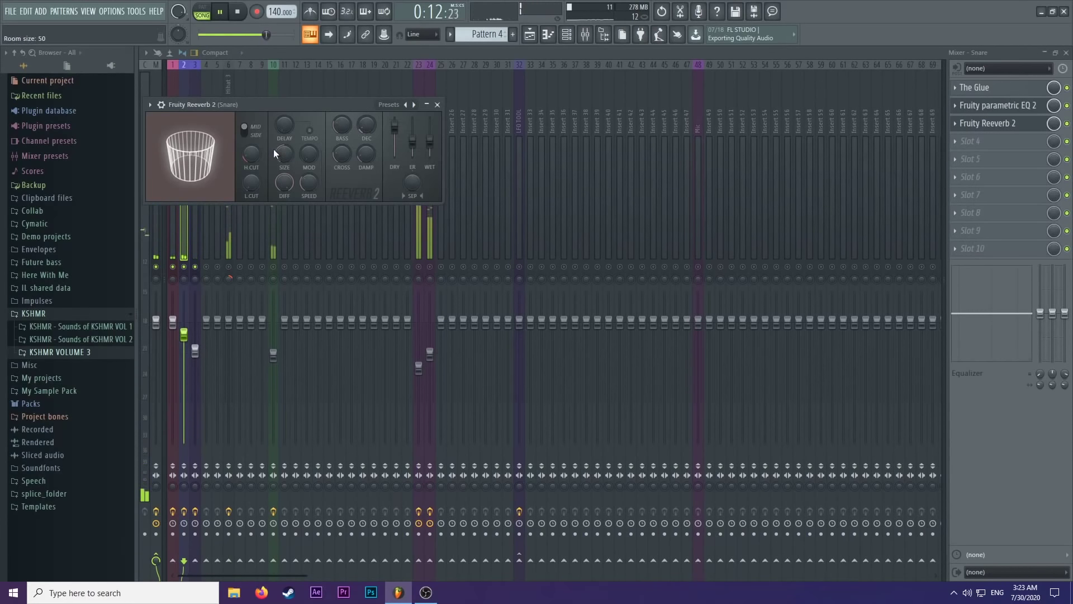
Shape the snare reverb with a shorter decay, a low cut of about 1530 Hz and a wet level of 28%.
{"action": "left_click_drag", "start_coordinate": [284, 124], "coordinate": [284, 133]}
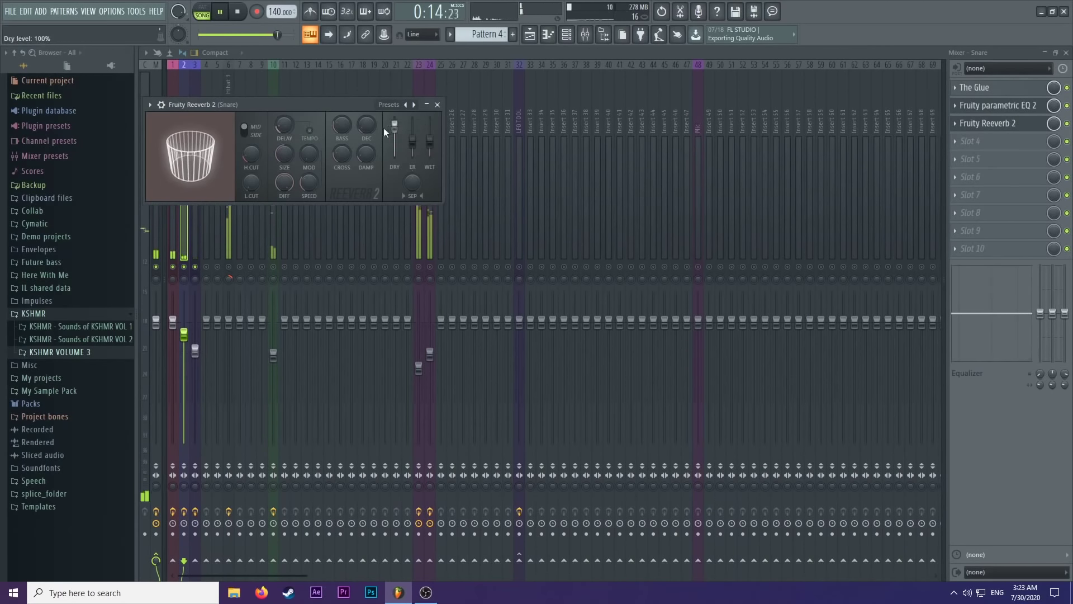
{"action": "left_click_drag", "start_coordinate": [366, 124], "coordinate": [366, 139]}
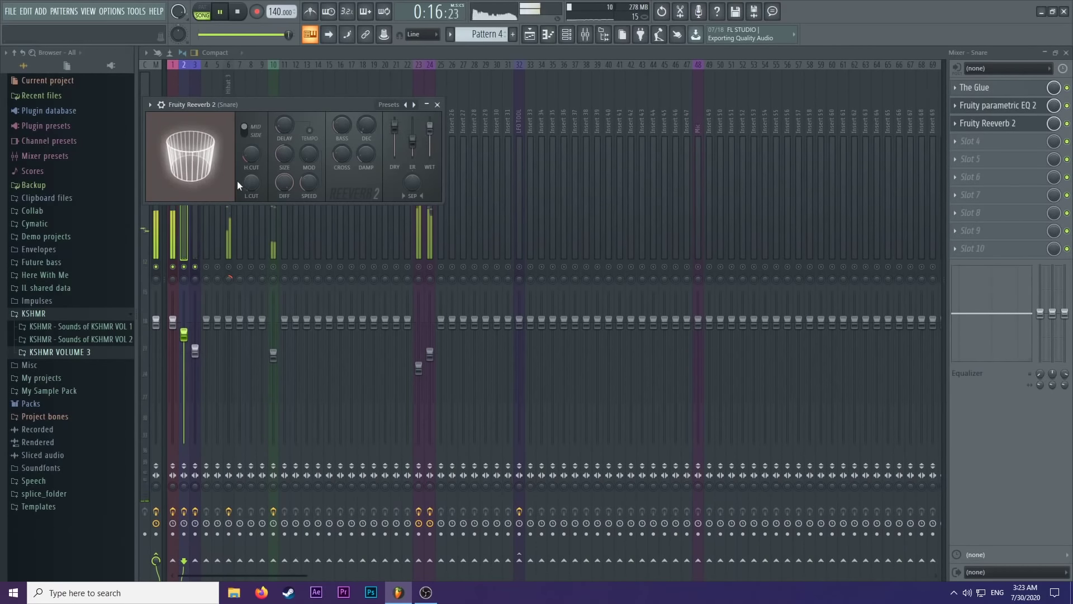
{"action": "left_click_drag", "start_coordinate": [249, 181], "coordinate": [249, 169]}
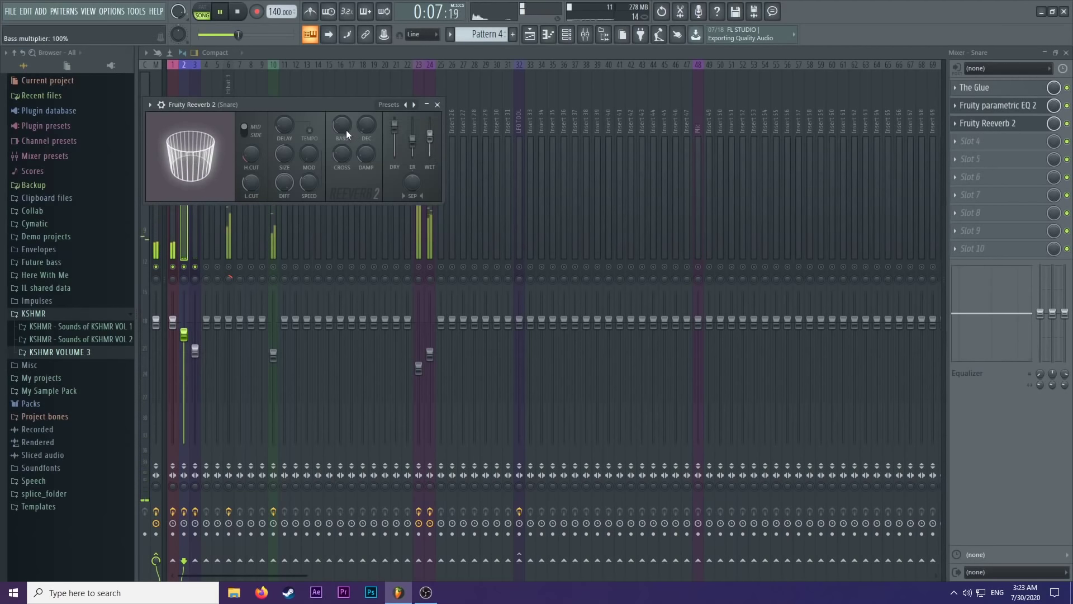
{"action": "left_click_drag", "start_coordinate": [366, 124], "coordinate": [362, 130]}
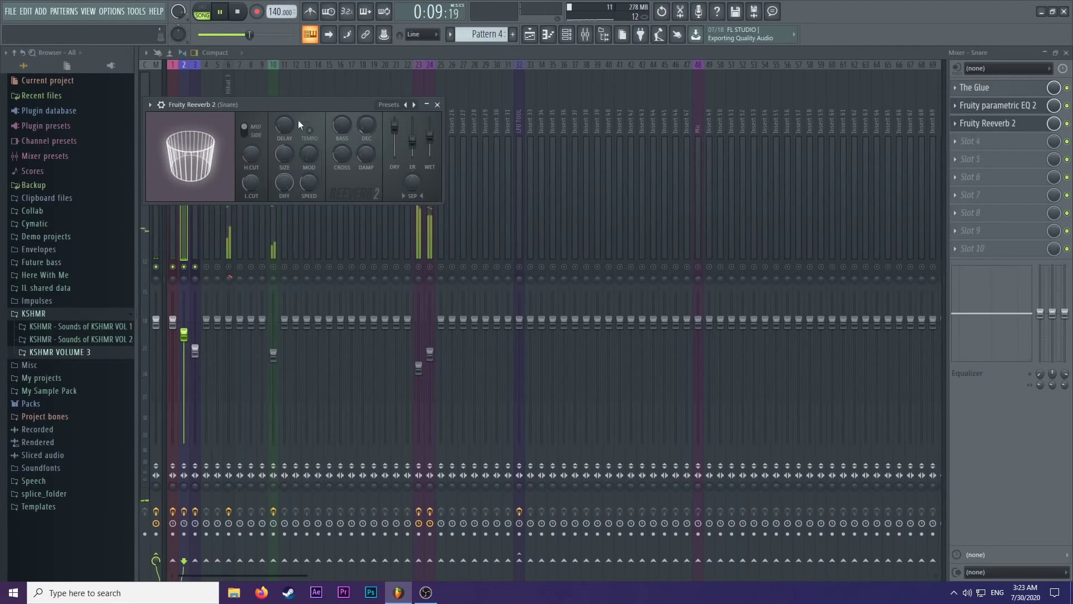
{"action": "left_click_drag", "start_coordinate": [251, 182], "coordinate": [251, 171]}
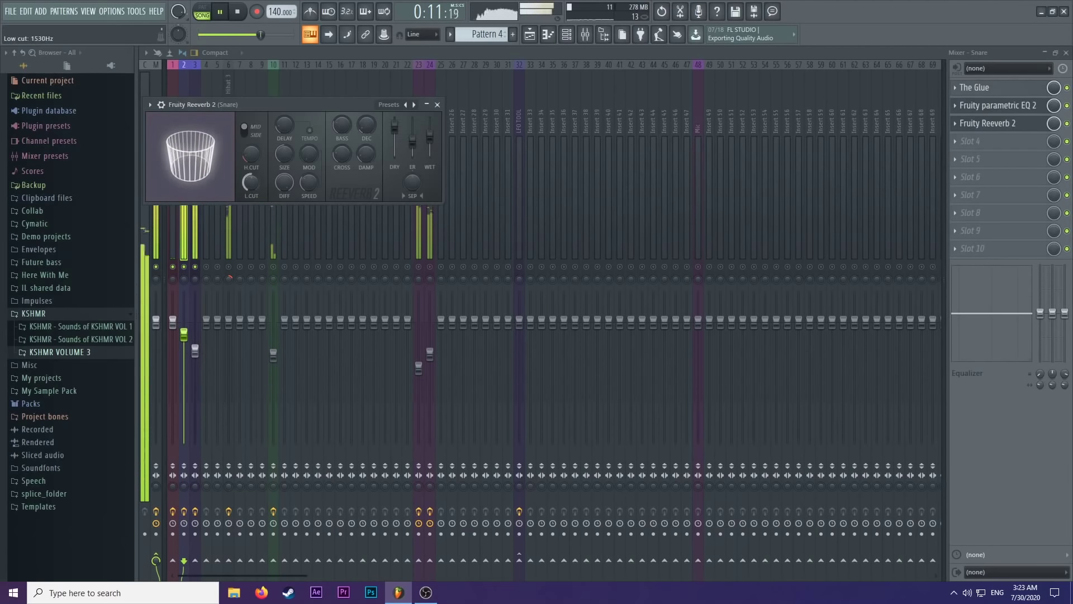
{"action": "left_click_drag", "start_coordinate": [429, 136], "coordinate": [429, 146]}
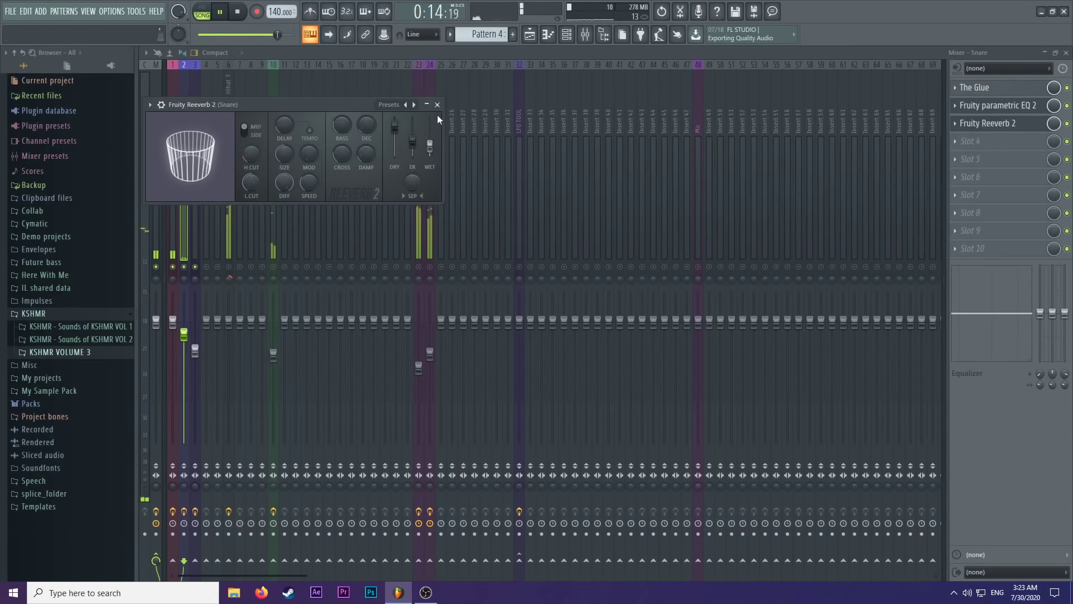
{"action": "left_click", "coordinate": [437, 104]}
Save the project and play the arrangement with all mixer tracks active again.
{"action": "key", "text": "space"}
{"action": "key", "text": "ctrl+s"}
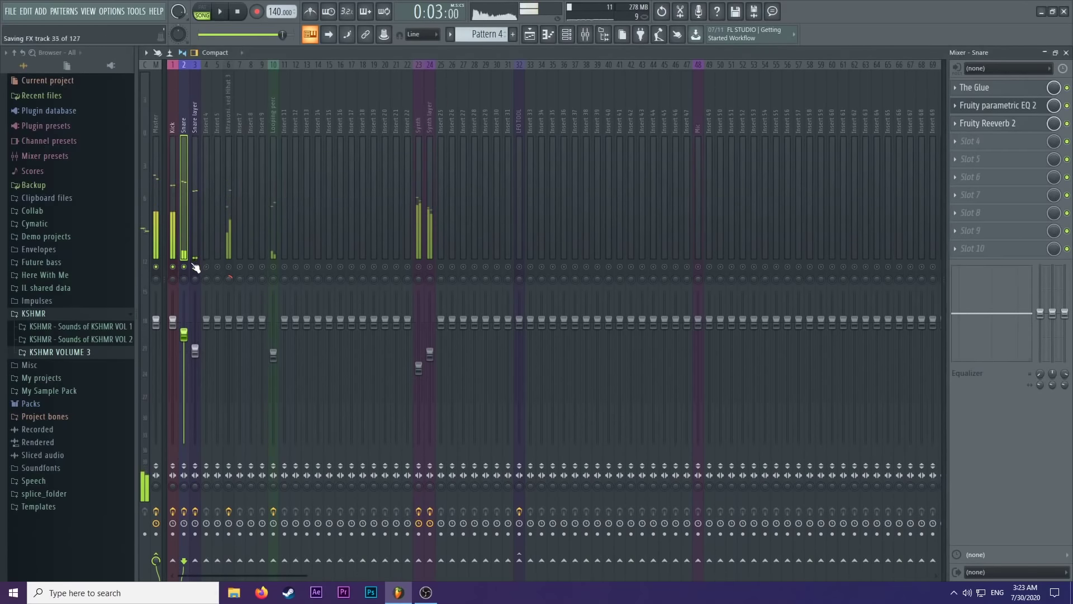
{"action": "key", "text": "space"}
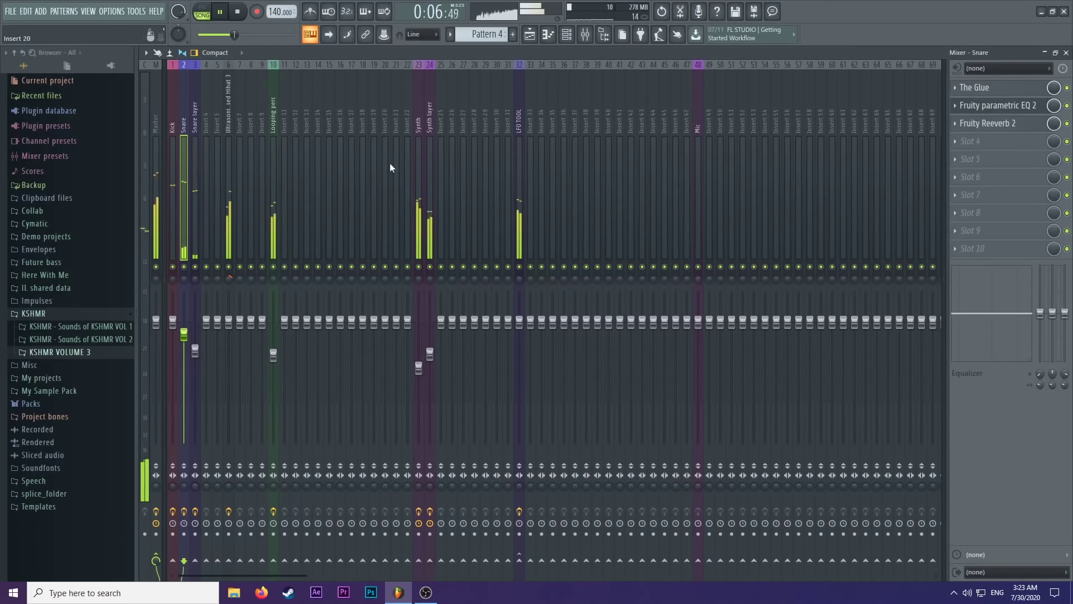
Lower the Ultrasonic closed hi-hat mixer track's volume to 80% (-4.6 dB) during playback.
{"action": "key", "text": "F5"}
{"action": "scroll", "coordinate": [391, 186], "scroll_direction": "down", "scroll_amount": 1}
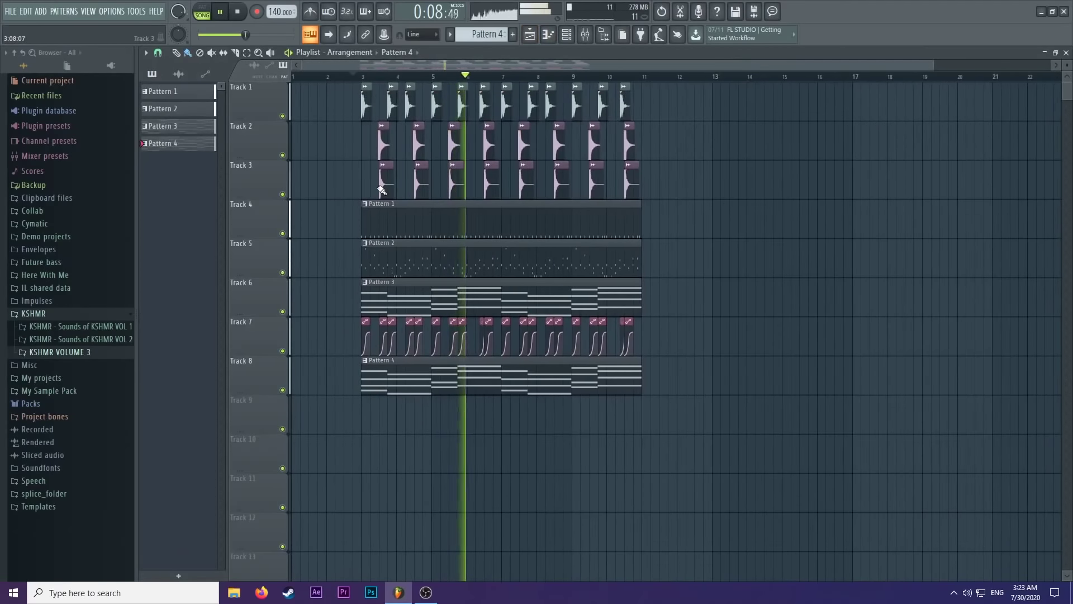
{"action": "scroll", "coordinate": [350, 208], "scroll_direction": "up", "scroll_amount": 2}
{"action": "key", "text": "F9"}
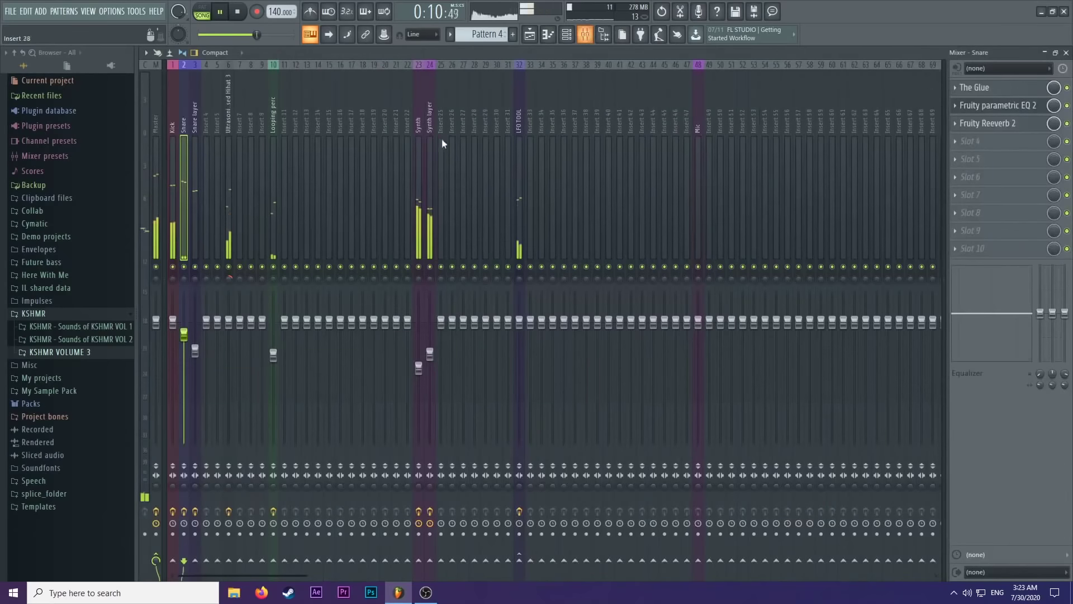
{"action": "left_click_drag", "start_coordinate": [228, 321], "coordinate": [231, 350]}
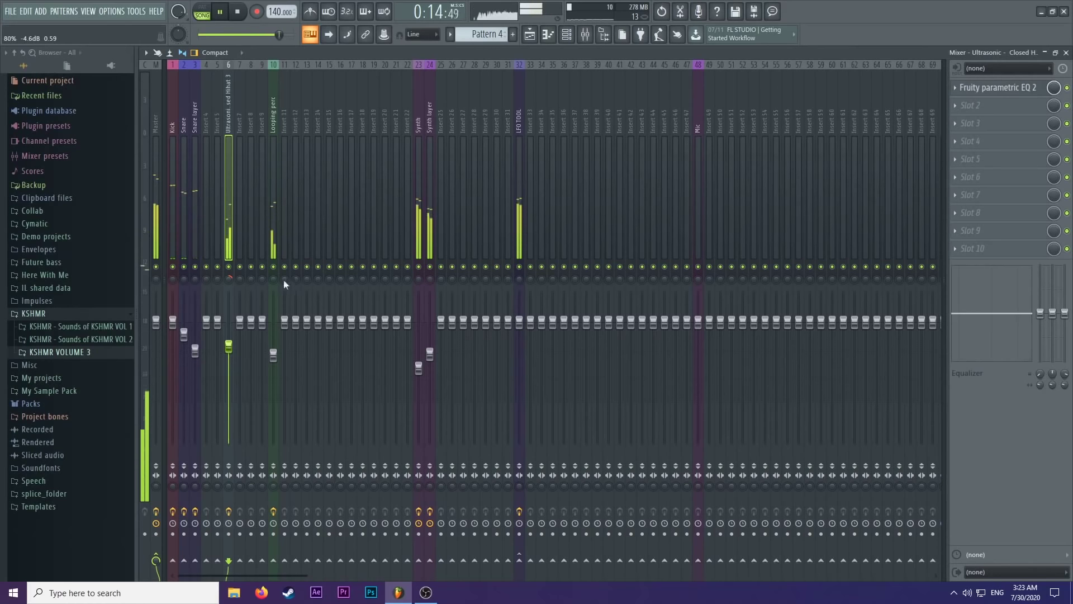
Play the arrangement from bar 3 in the playlist to check the new drum balance.
{"action": "key", "text": "F5"}
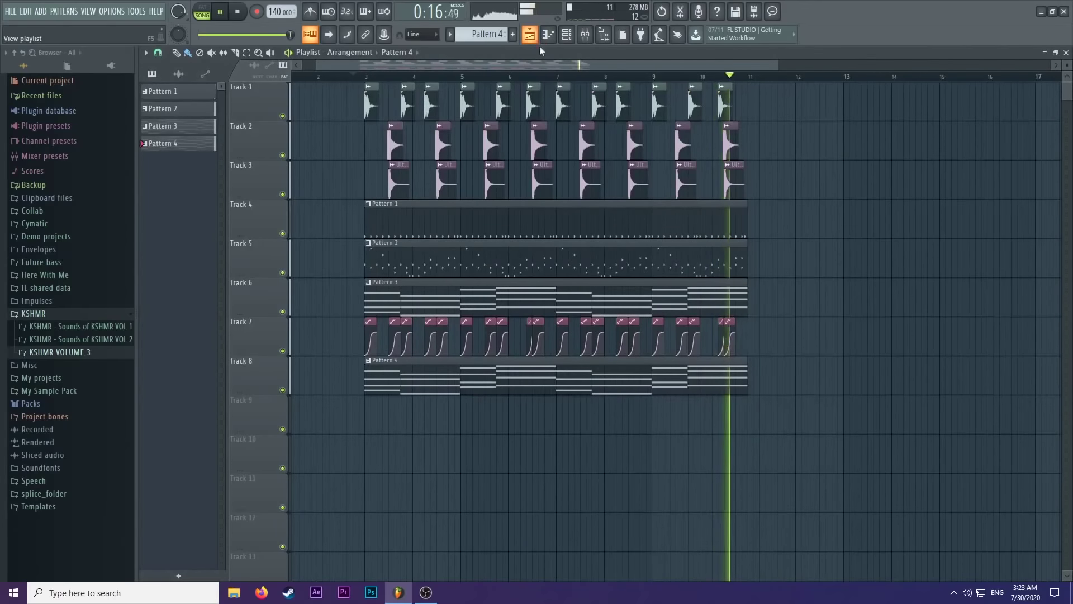
{"action": "key", "text": "space"}
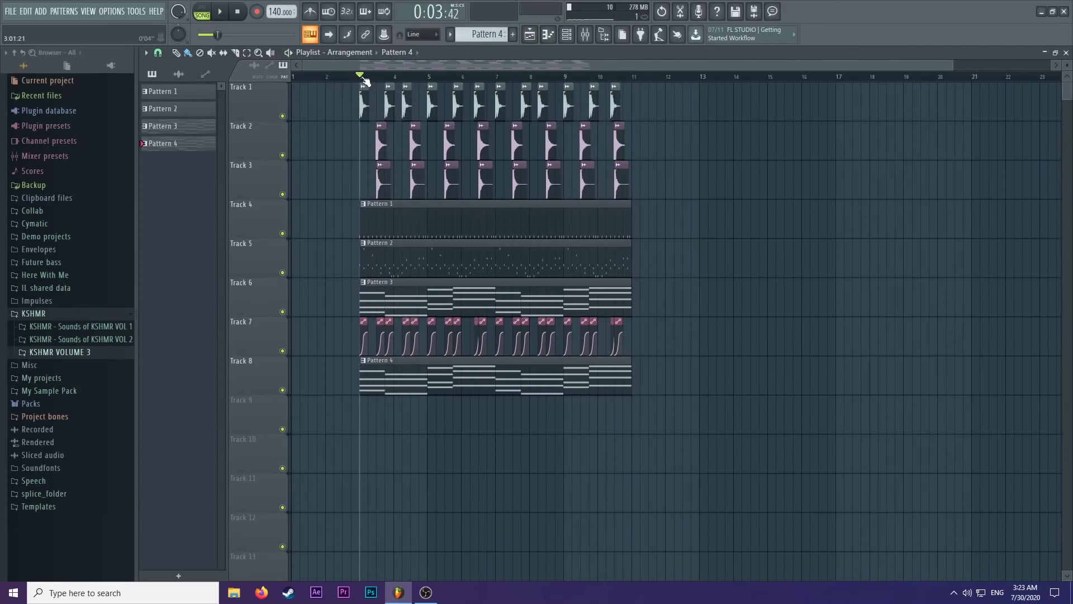
{"action": "key", "text": "space"}
{"action": "scroll", "coordinate": [353, 121], "scroll_direction": "up", "scroll_amount": 3}
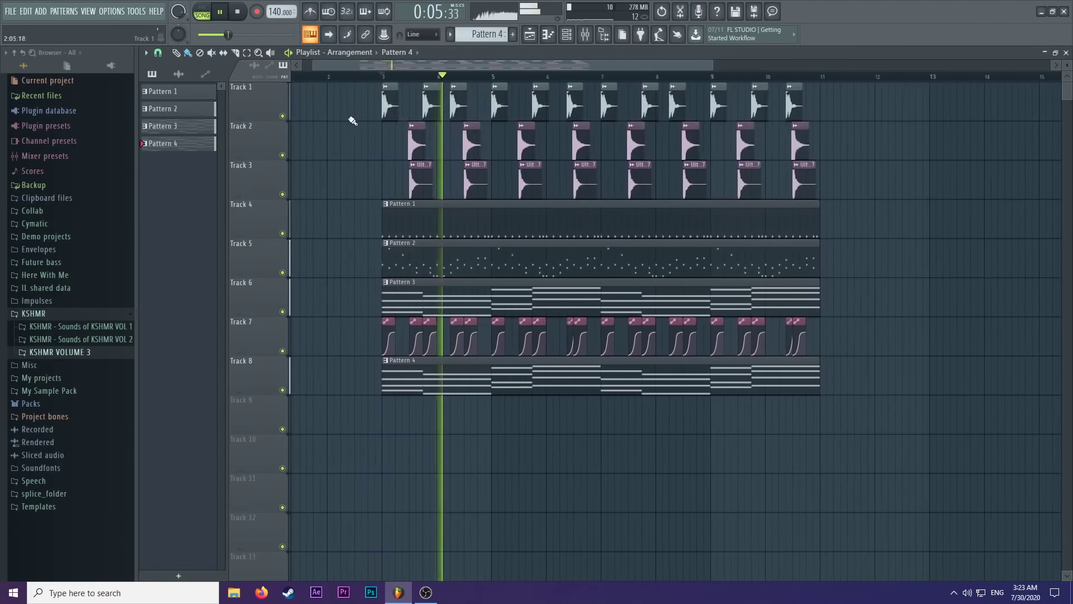
{"action": "scroll", "coordinate": [353, 121], "scroll_direction": "up", "scroll_amount": 2}
{"action": "scroll", "coordinate": [354, 119], "scroll_direction": "down", "scroll_amount": 2}
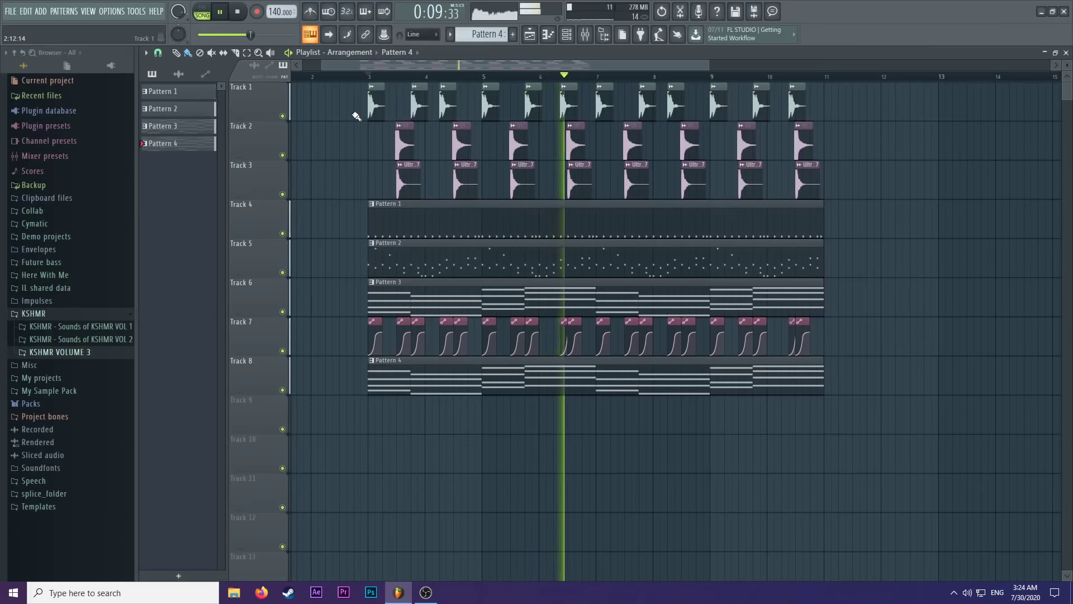
{"action": "scroll", "coordinate": [356, 116], "scroll_direction": "down", "scroll_amount": 2}
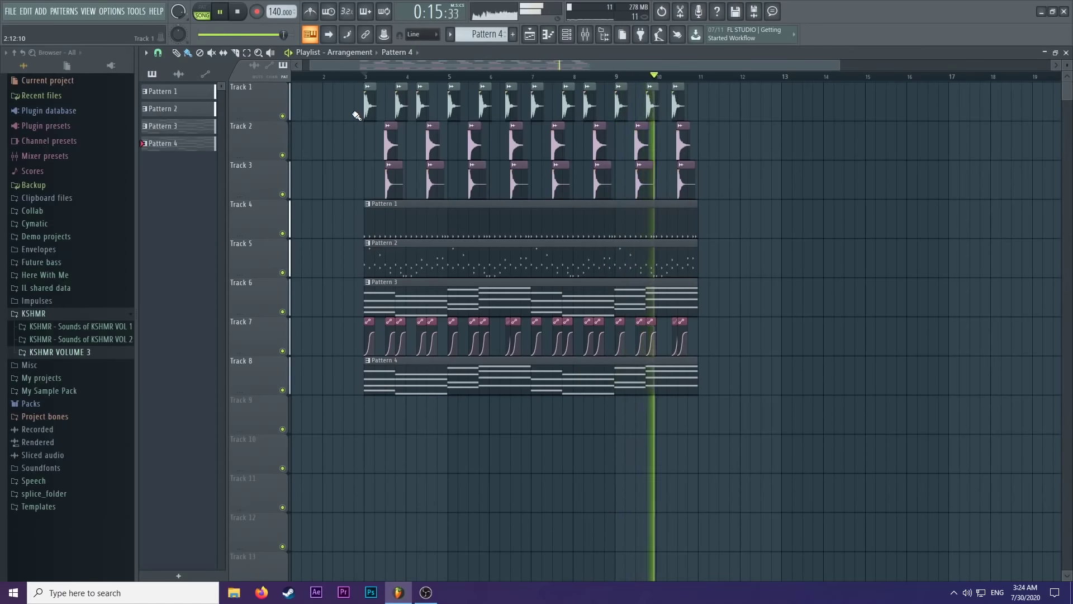
{"action": "key", "text": "space"}
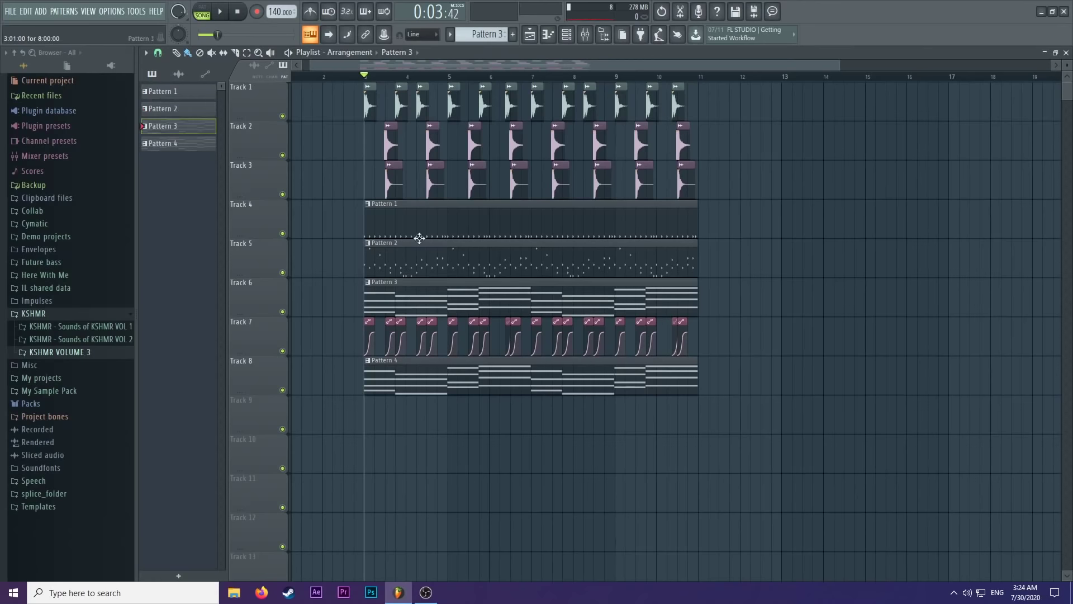
Browse the cymbal crashes in the Sounds of KSHMR Vol 2 drums and preview KSHMR Crash 01.
{"action": "scroll", "coordinate": [326, 163], "scroll_direction": "up", "scroll_amount": 4}
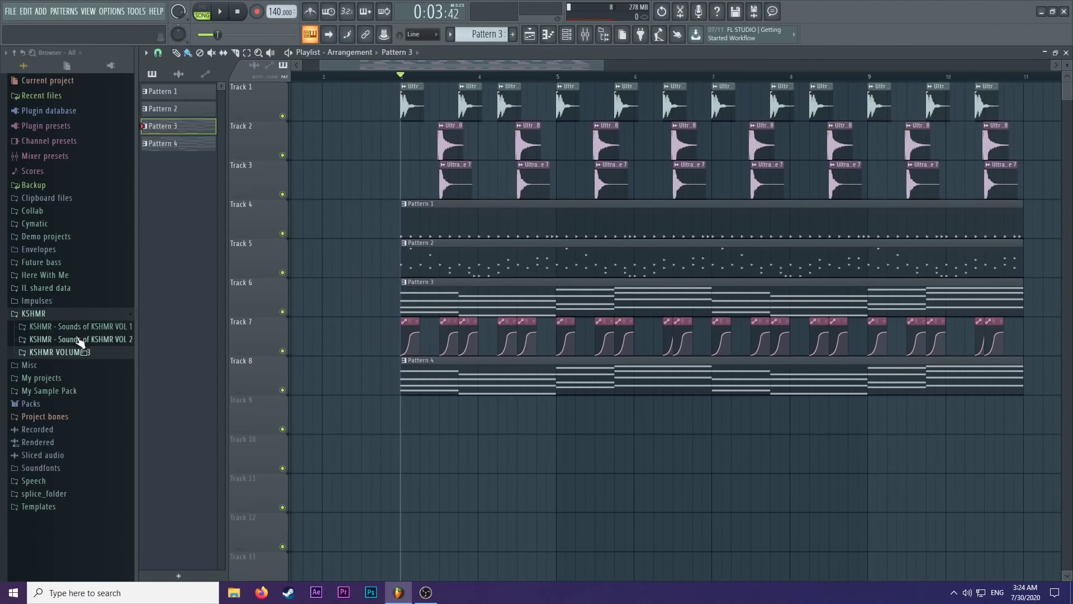
{"action": "left_click", "coordinate": [78, 339]}
{"action": "left_click", "coordinate": [82, 355]}
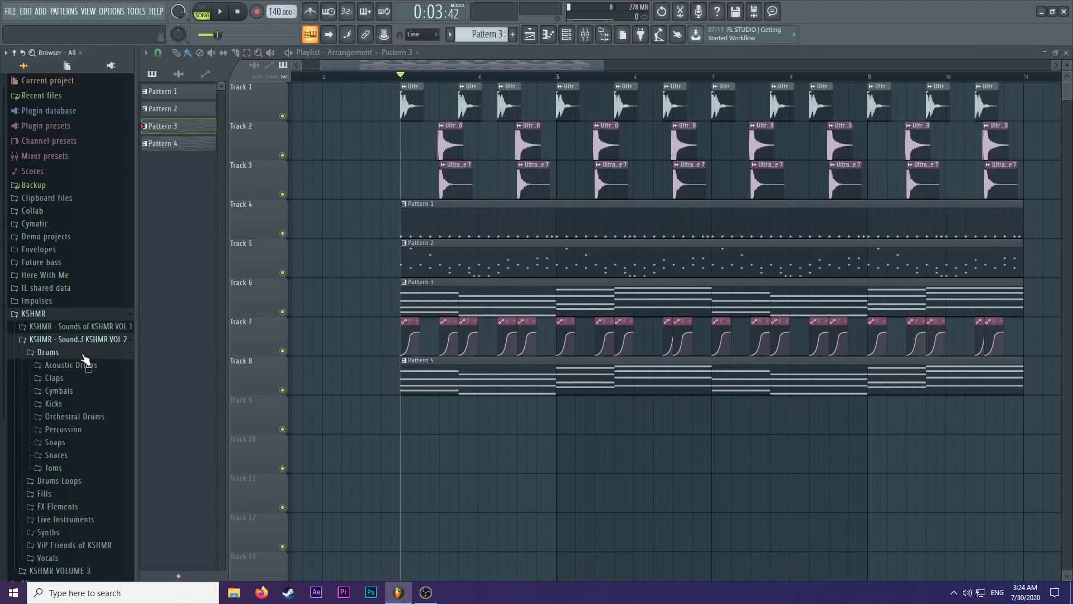
{"action": "left_click", "coordinate": [86, 395]}
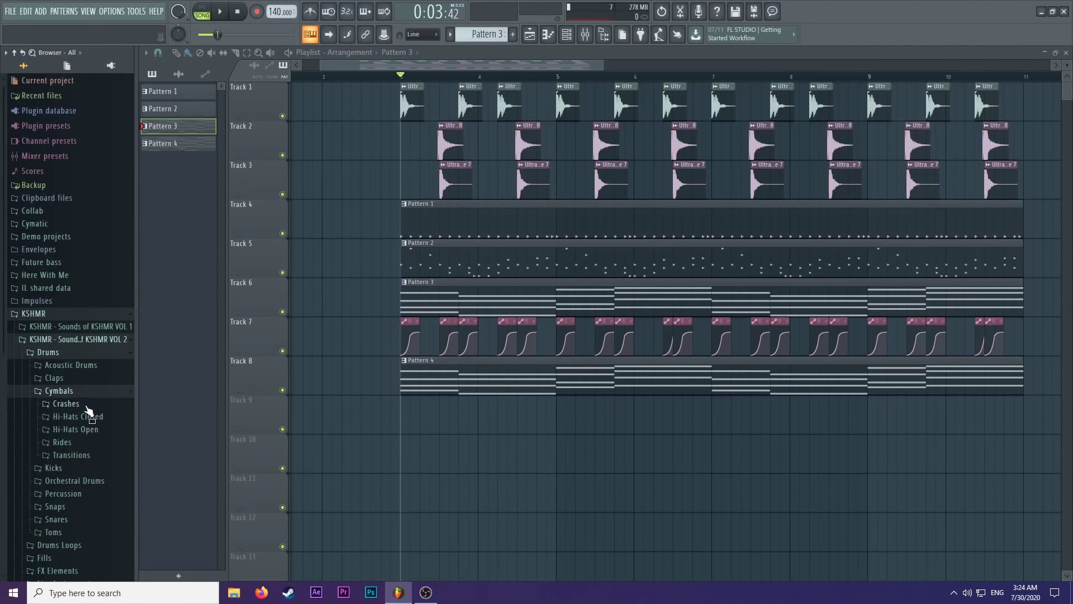
{"action": "left_click", "coordinate": [66, 403]}
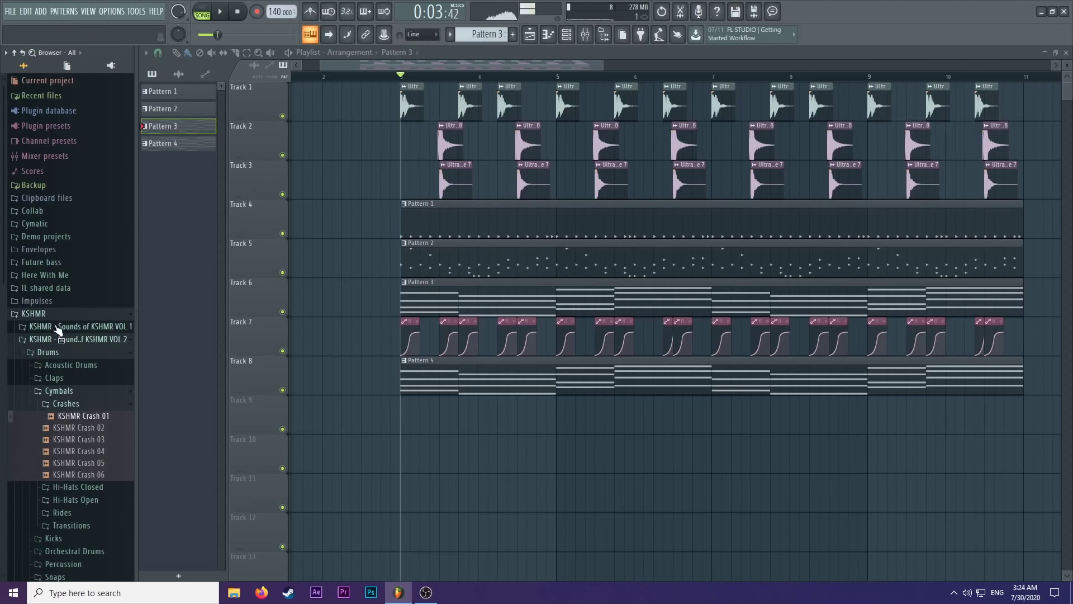
Browse the drum one-shots in Ultrasonic Future Bass Pack Vol.1 and preview Ultrasonic Open Hihat 2.
{"action": "left_click", "coordinate": [52, 313]}
{"action": "left_click", "coordinate": [56, 262]}
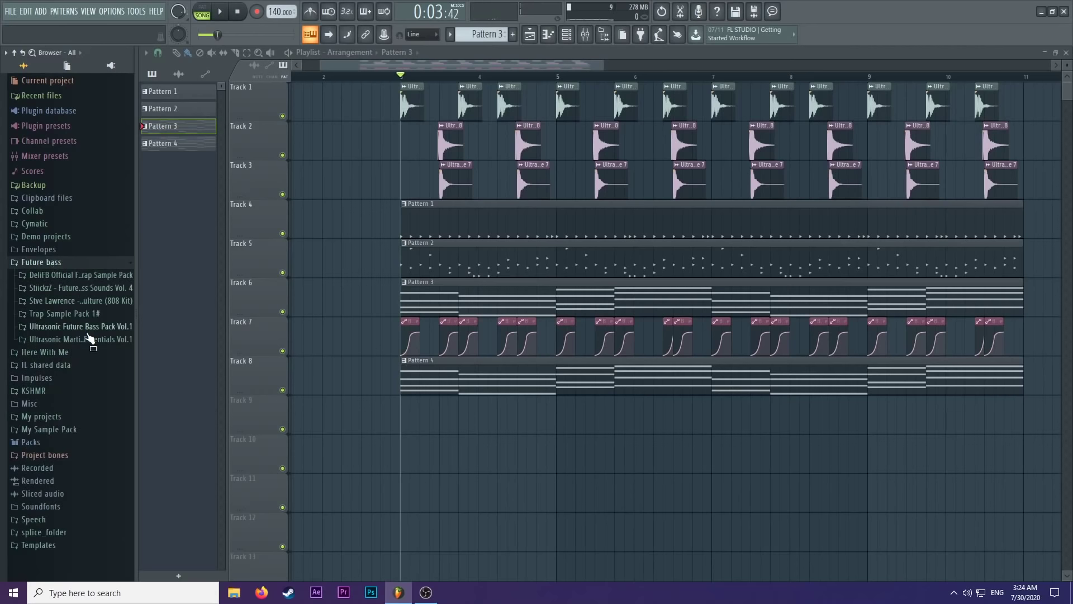
{"action": "left_click", "coordinate": [89, 327]}
{"action": "left_click", "coordinate": [104, 353]}
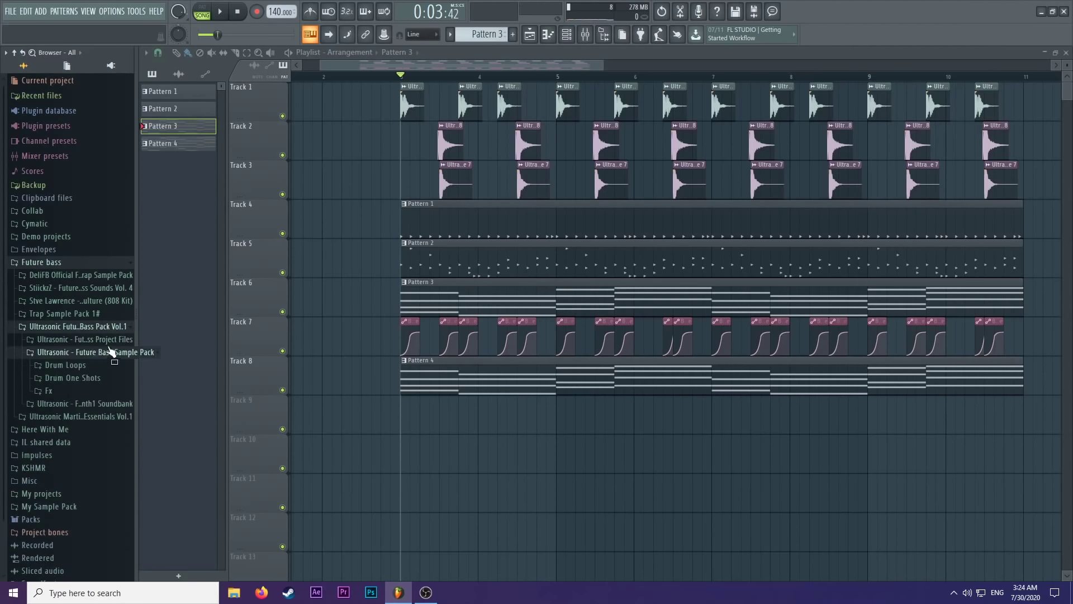
{"action": "left_click", "coordinate": [78, 379]}
{"action": "left_click", "coordinate": [90, 305]}
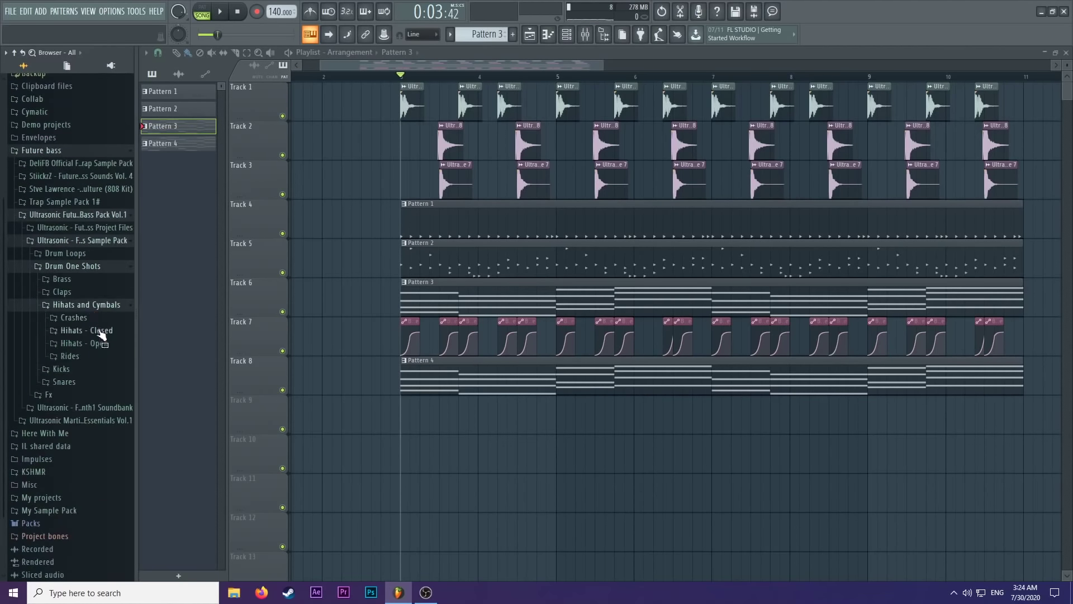
{"action": "left_click", "coordinate": [98, 343]}
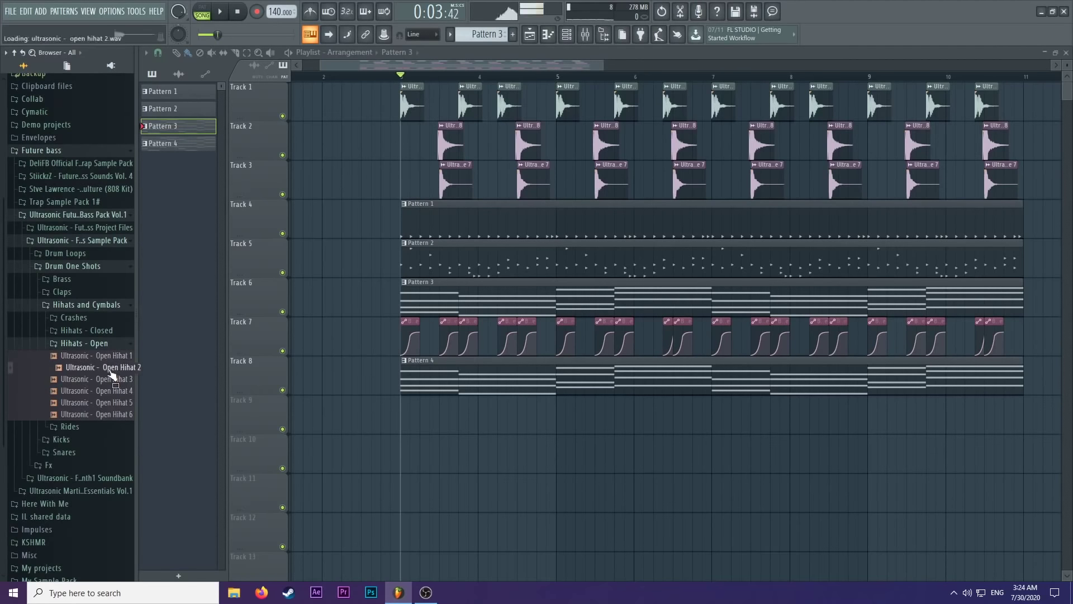
{"action": "left_click", "coordinate": [103, 346]}
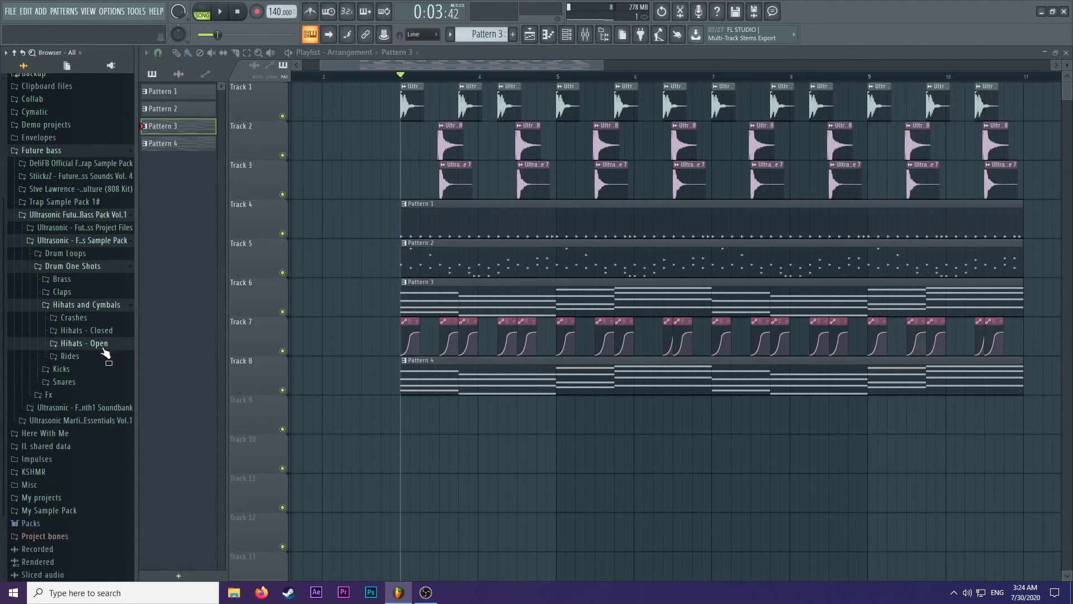
Preview the Ultrasonic crash samples against the song and place Ultrasonic - Crash 6 on Track 9 at bar 3.
{"action": "left_click", "coordinate": [99, 319]}
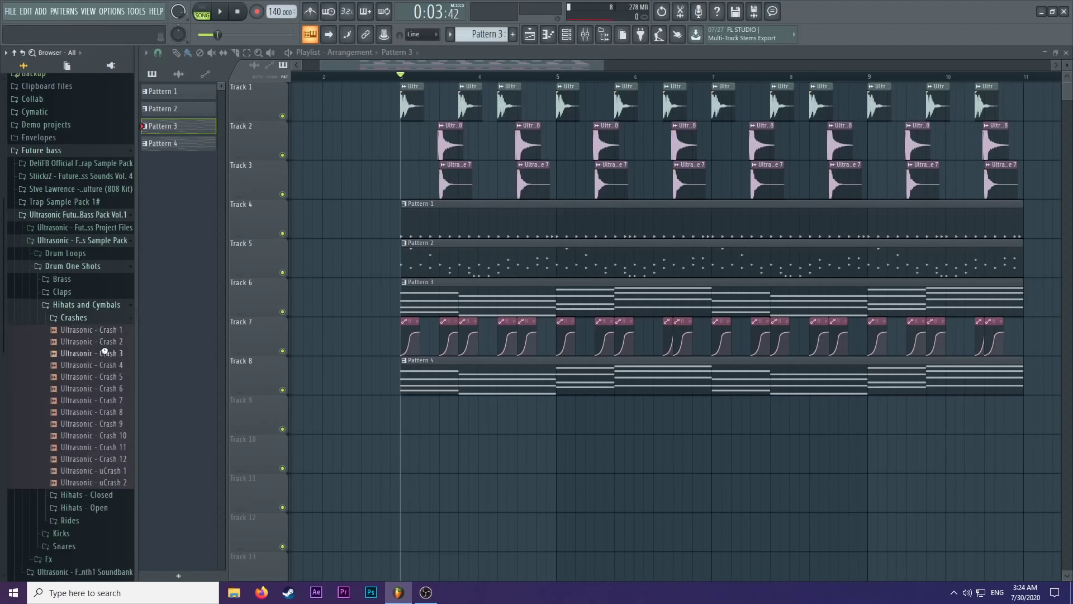
{"action": "left_click", "coordinate": [114, 389]}
{"action": "key", "text": "space"}
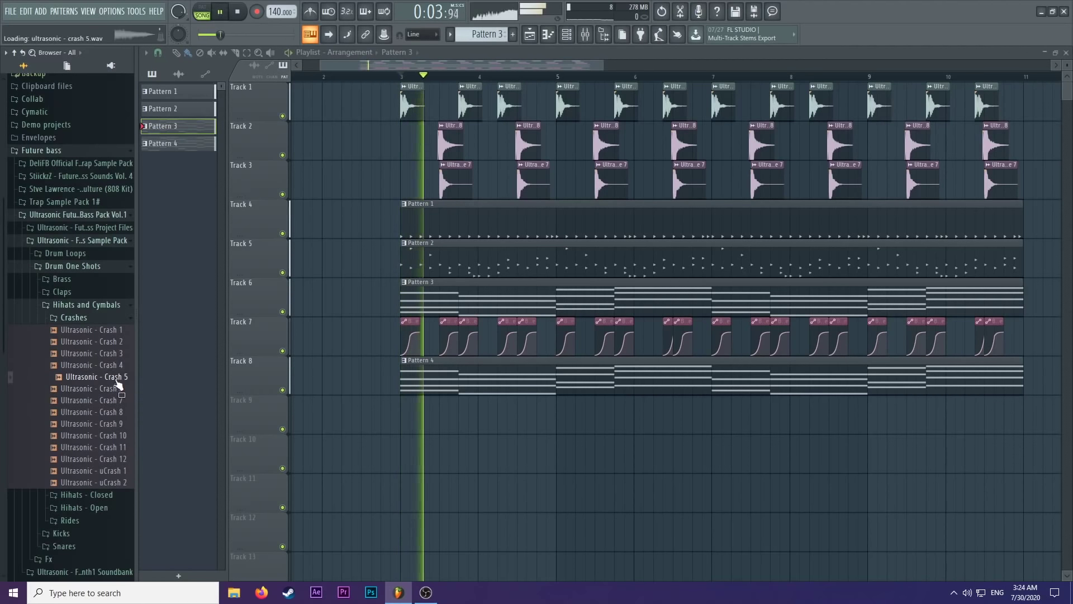
{"action": "key", "text": "space"}
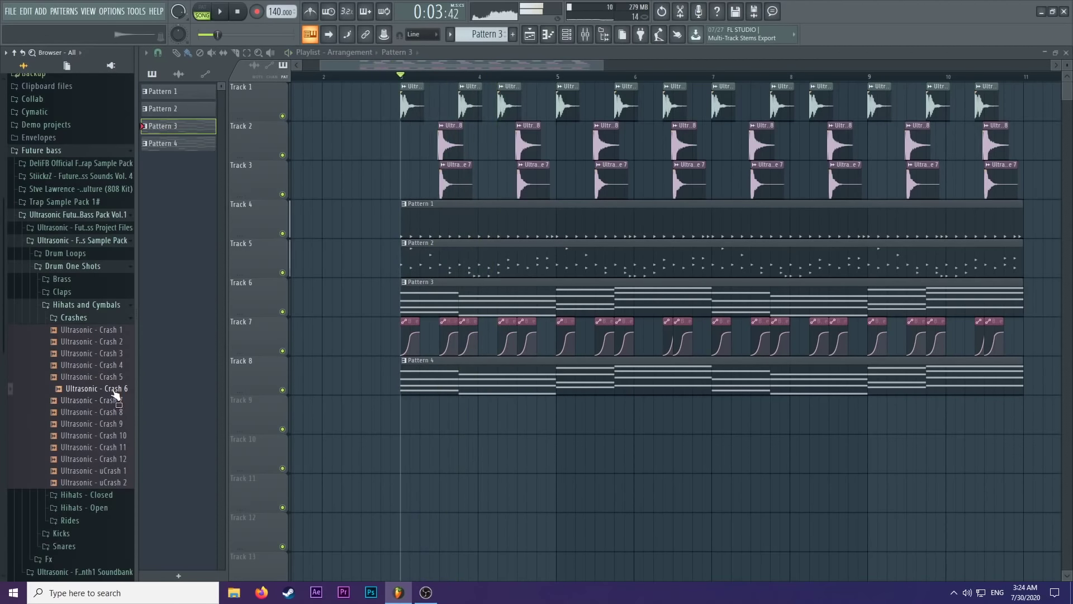
{"action": "left_click_drag", "start_coordinate": [114, 390], "coordinate": [437, 412]}
Lower the channel volume of the Crash 6 sampler while playing the arrangement, and close its settings.
{"action": "double_click", "coordinate": [437, 412]}
{"action": "key", "text": "space"}
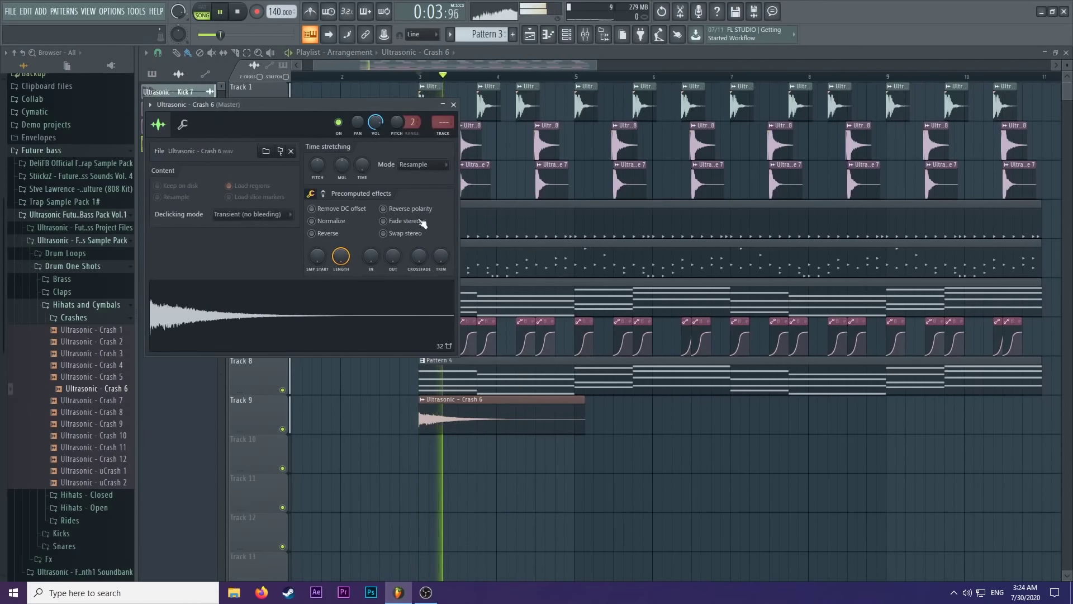
{"action": "key", "text": "space"}
{"action": "left_click_drag", "start_coordinate": [375, 122], "coordinate": [375, 136]}
{"action": "key", "text": "space"}
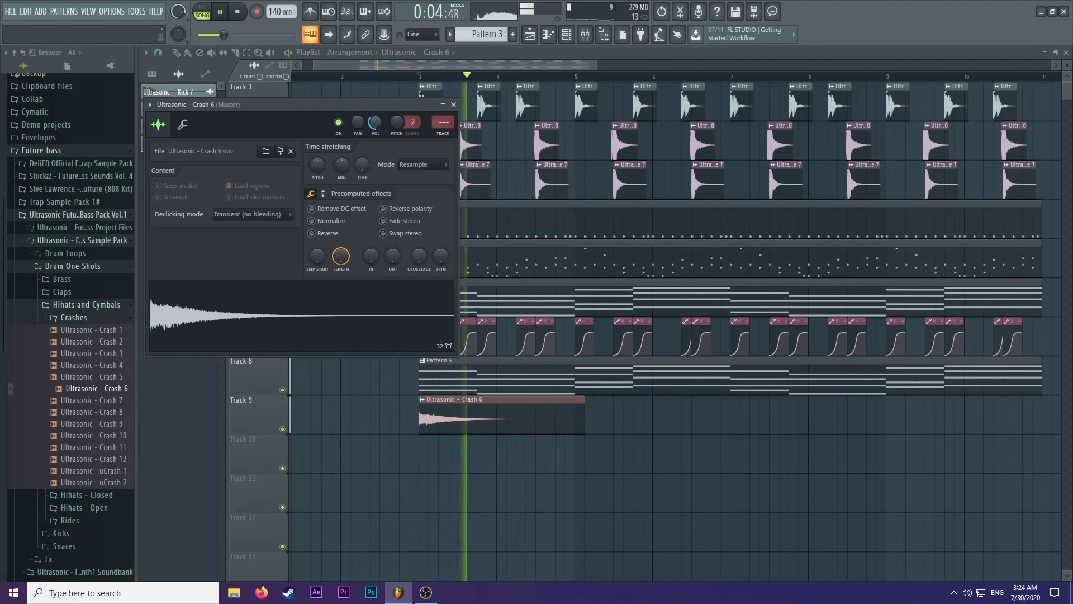
{"action": "left_click", "coordinate": [453, 105]}
{"action": "scroll", "coordinate": [398, 218], "scroll_direction": "down", "scroll_amount": 2}
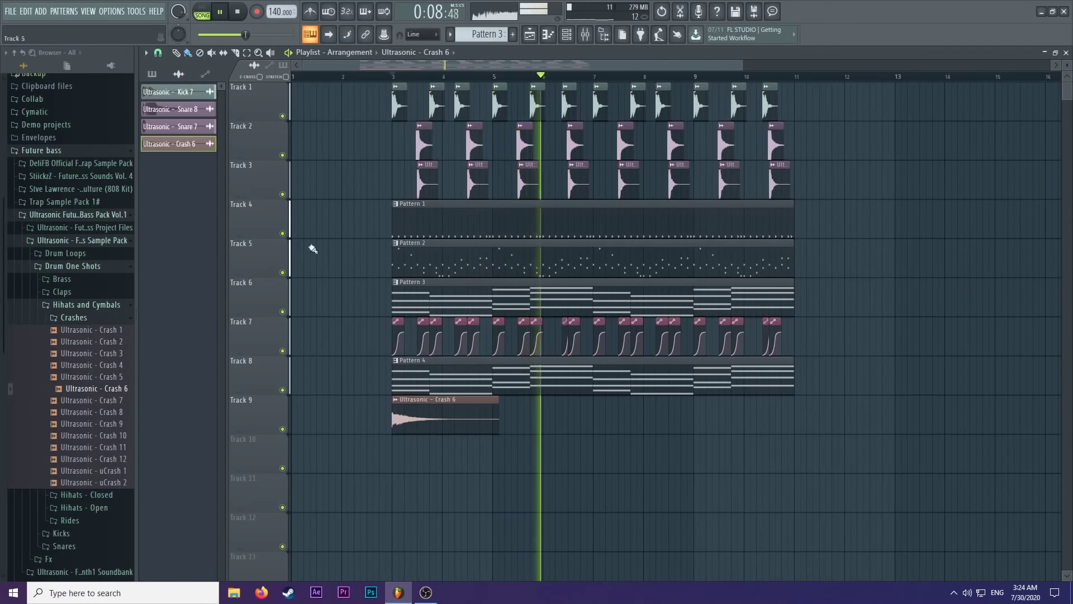
{"action": "key", "text": "space"}
Show Pattern 1's drum channel and audition the Ultrasonic closed hi-hat samples.
{"action": "left_click", "coordinate": [472, 228]}
{"action": "left_click", "coordinate": [562, 37]}
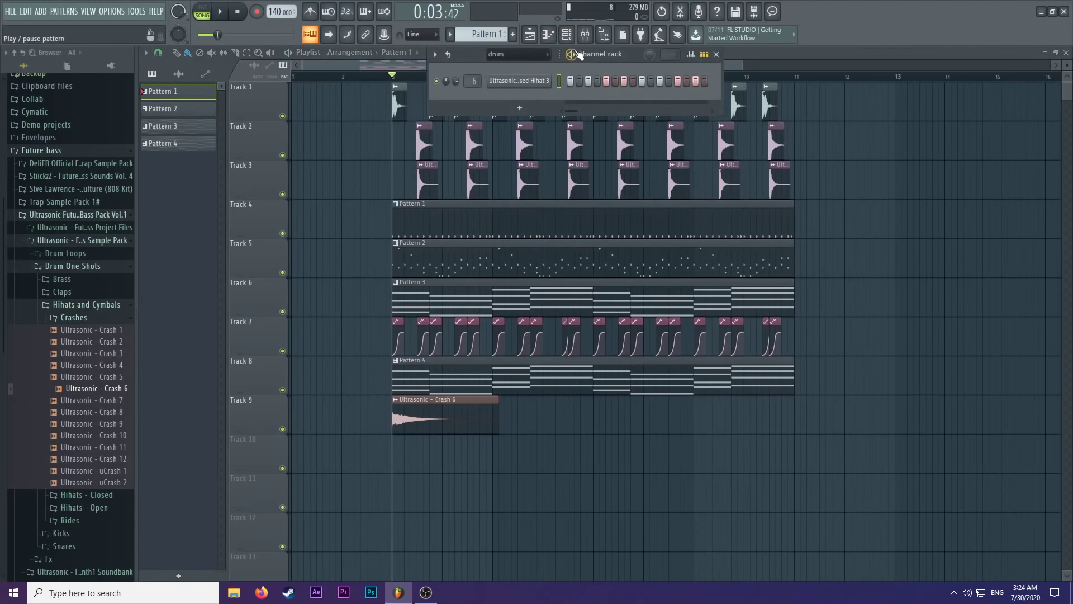
{"action": "left_click", "coordinate": [90, 318]}
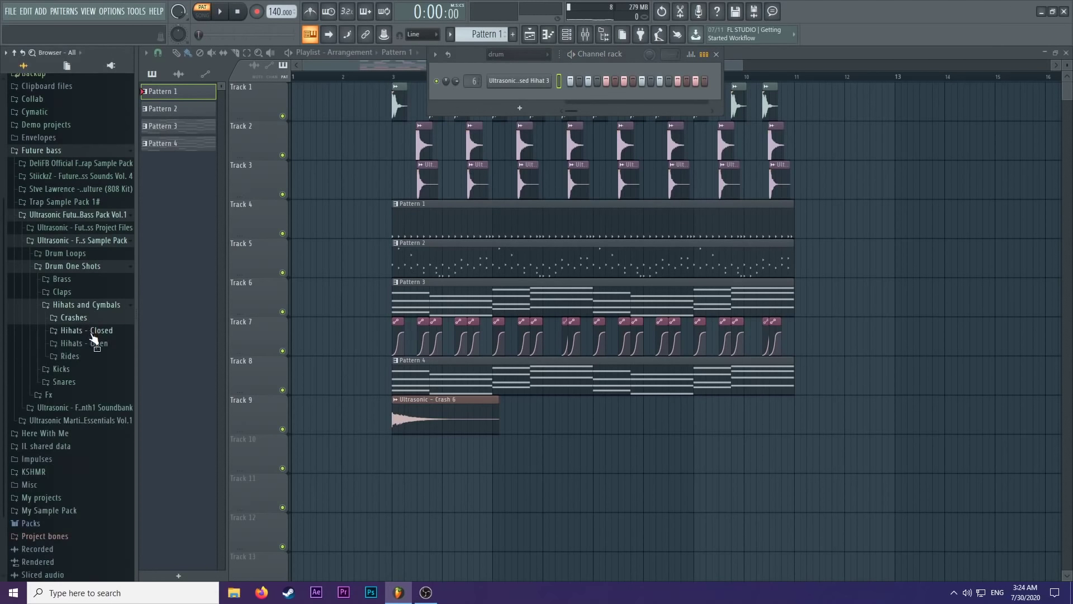
{"action": "left_click", "coordinate": [103, 331]}
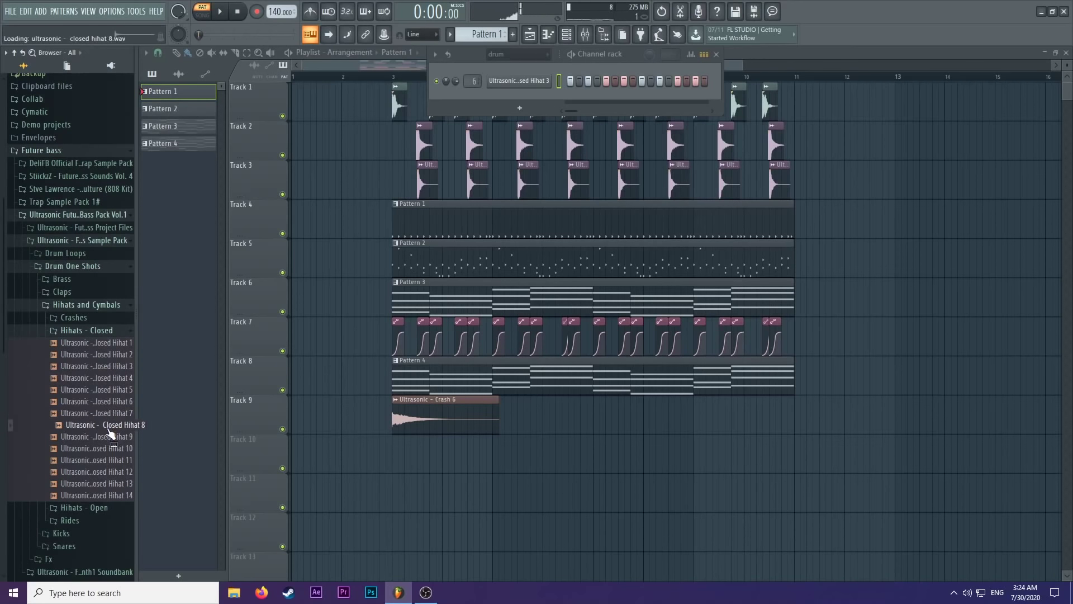
Replace the hi-hat channel's sample with Ultrasonic - Closed Hihat 7 and play the arrangement from bar 3.
{"action": "left_click_drag", "start_coordinate": [132, 402], "coordinate": [528, 82]}
{"action": "left_click", "coordinate": [390, 79]}
{"action": "key", "text": "space"}
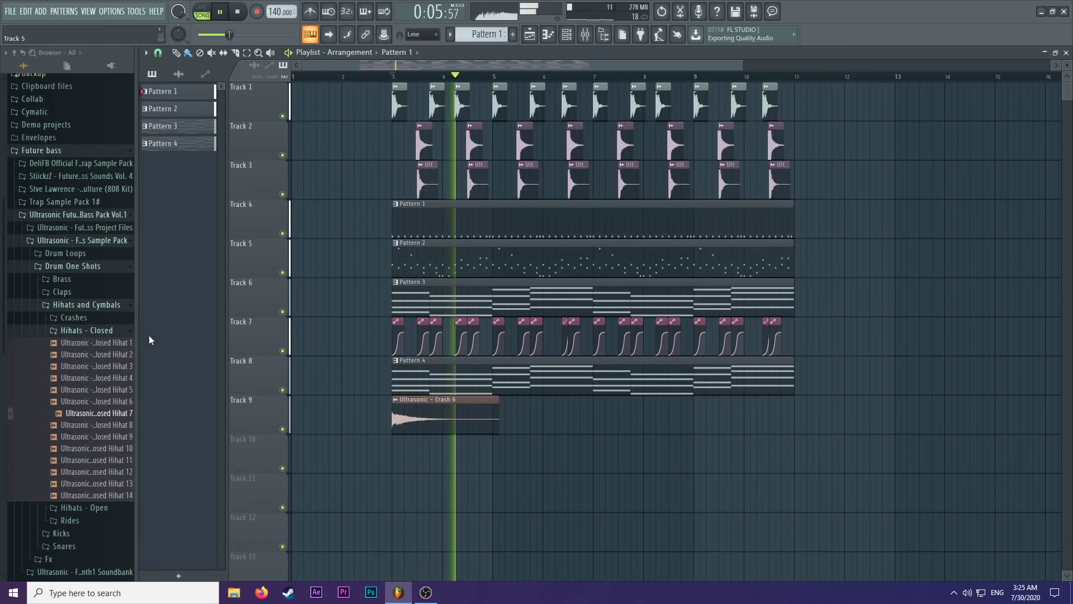
{"action": "key", "text": "space"}
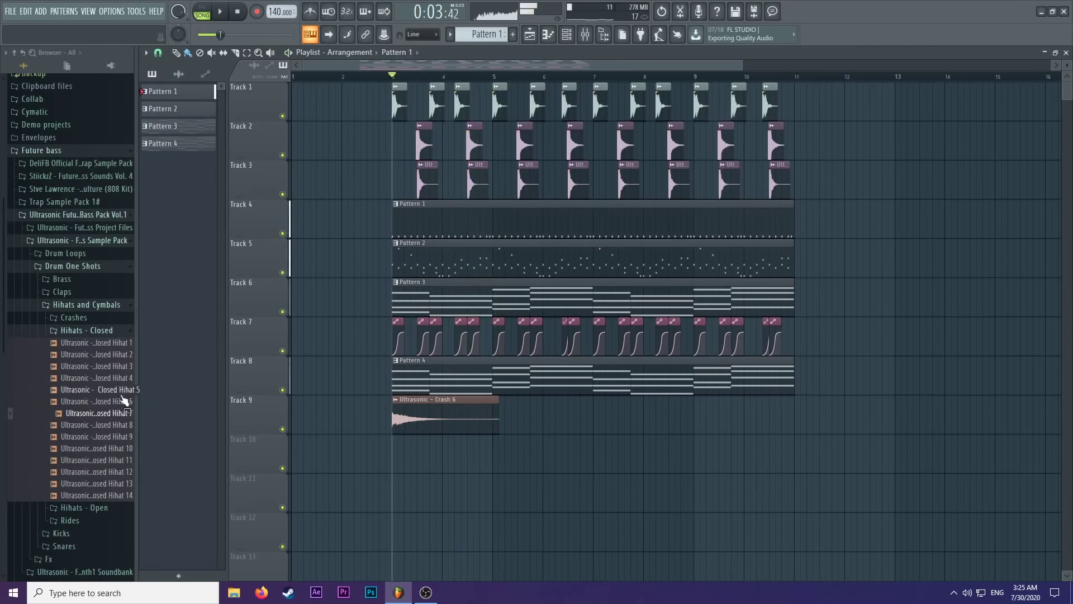
Preview further closed hi-hats, load Ultrasonic - Closed Hihat 11 onto the hi-hat channel and play the song.
{"action": "left_click", "coordinate": [108, 427]}
{"action": "left_click", "coordinate": [113, 439]}
{"action": "left_click", "coordinate": [117, 450]}
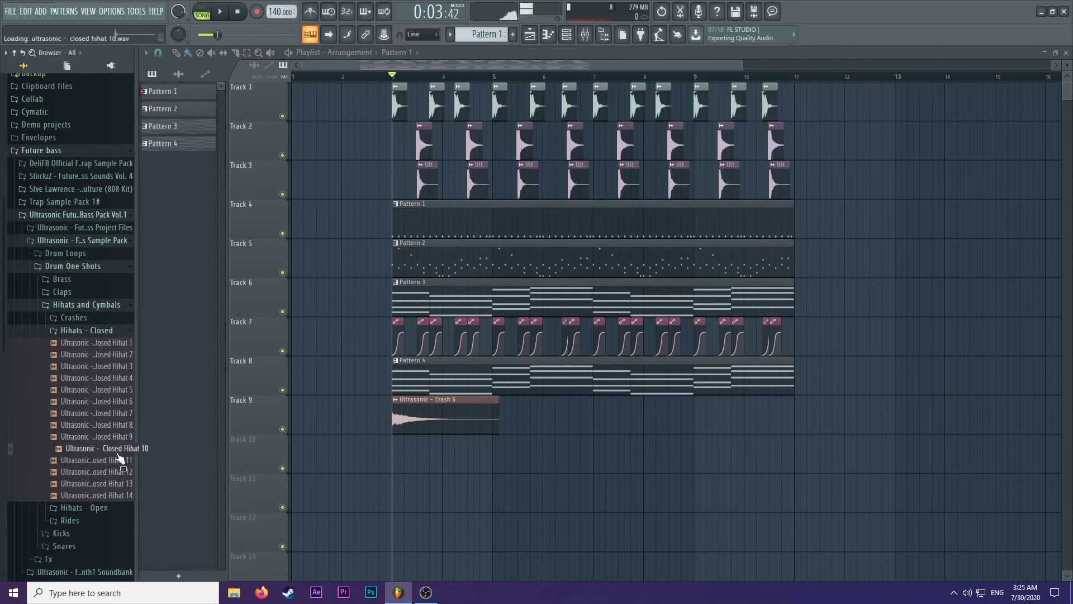
{"action": "left_click", "coordinate": [574, 39]}
{"action": "left_click_drag", "start_coordinate": [96, 460], "coordinate": [541, 83]}
{"action": "key", "text": "space"}
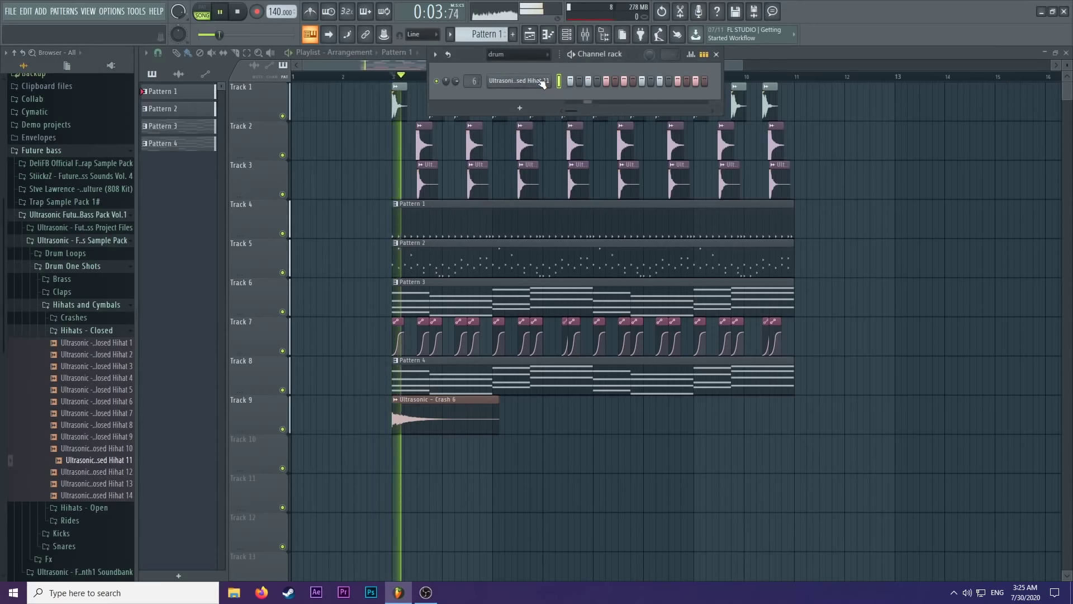
Raise the closed hi-hat mixer track's volume to 100% (0.0 dB) during playback.
{"action": "key", "text": "F9"}
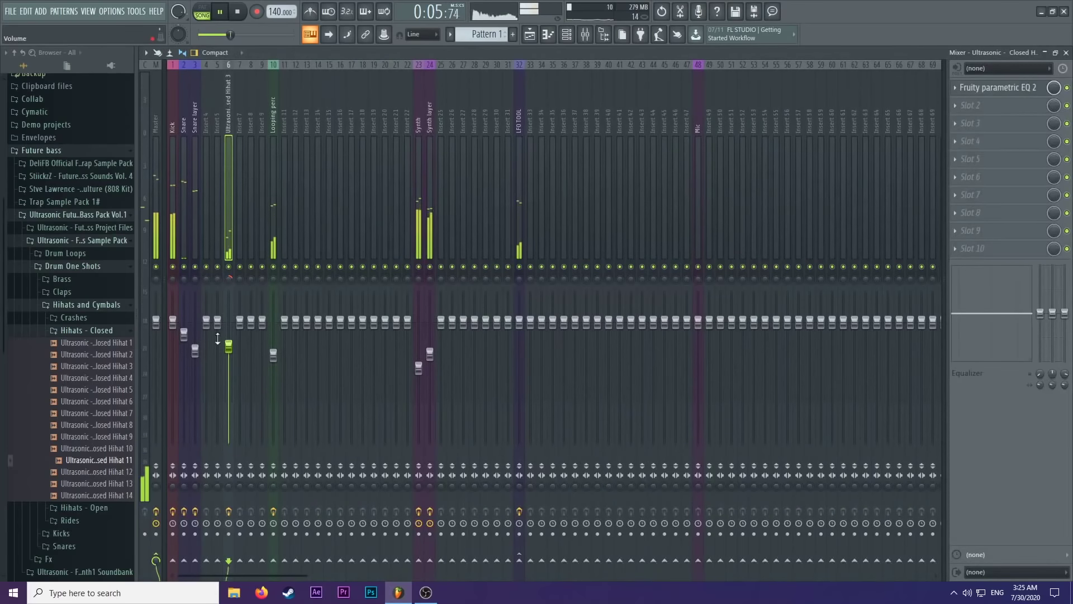
{"action": "left_click_drag", "start_coordinate": [229, 346], "coordinate": [229, 328]}
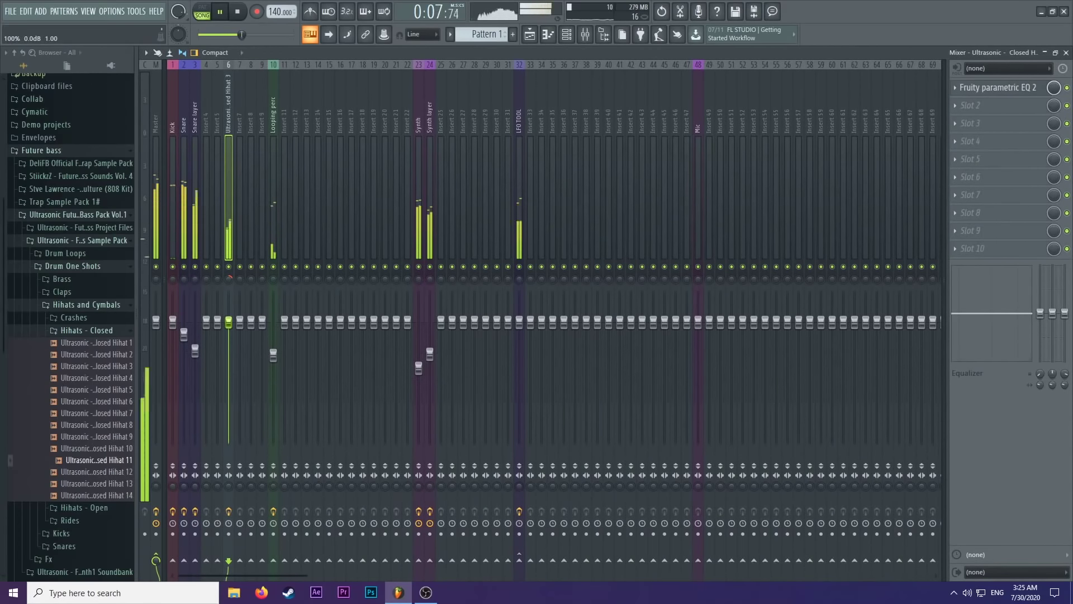
{"action": "key", "text": "space"}
Swap the hi-hat channel's sample back to Ultrasonic - Closed Hihat 7 and audition the pattern on its own.
{"action": "left_click", "coordinate": [579, 33]}
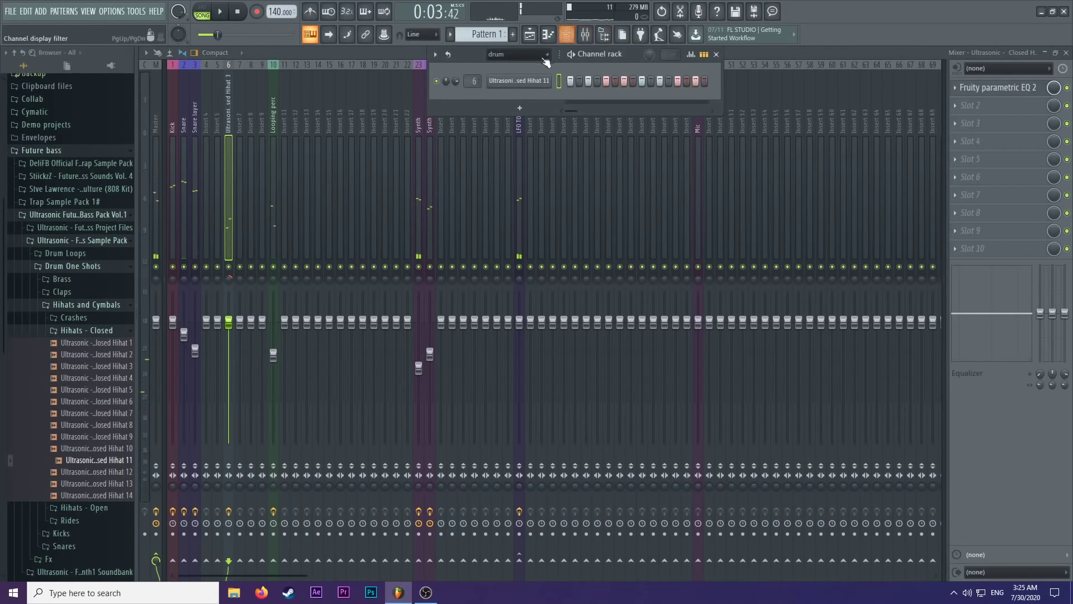
{"action": "left_click_drag", "start_coordinate": [114, 418], "coordinate": [554, 131]}
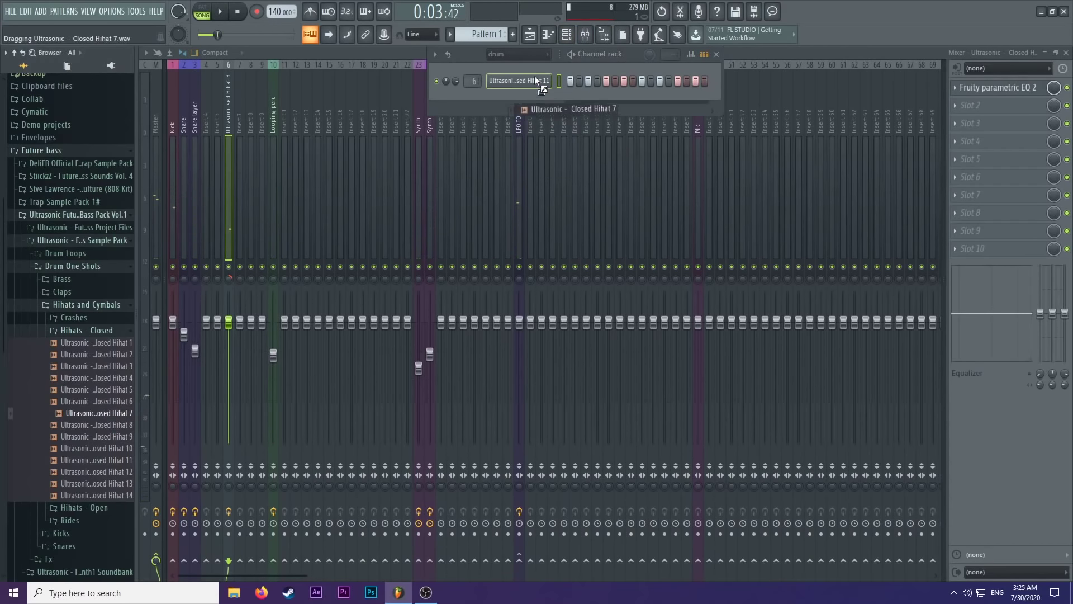
{"action": "left_click_drag", "start_coordinate": [534, 75], "coordinate": [535, 77]}
{"action": "key", "text": "l"}
{"action": "key", "text": "space"}
Return to the playlist and play the arrangement from bar 3 to check Closed Hihat 7.
{"action": "left_click", "coordinate": [566, 35]}
{"action": "left_click", "coordinate": [547, 34]}
{"action": "left_click", "coordinate": [529, 34]}
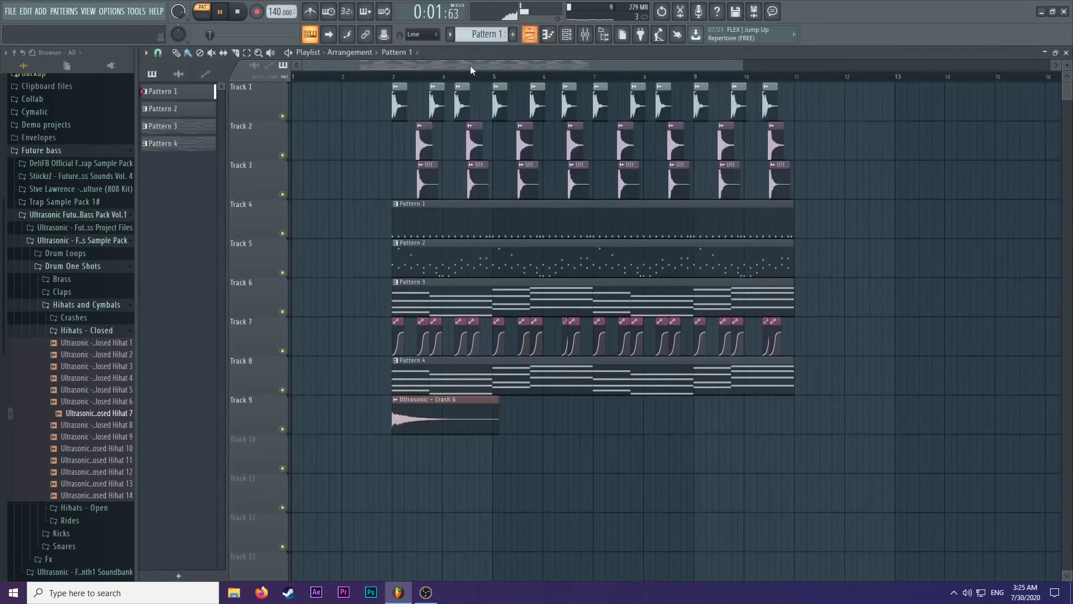
{"action": "left_click", "coordinate": [389, 77]}
{"action": "key", "text": "space"}
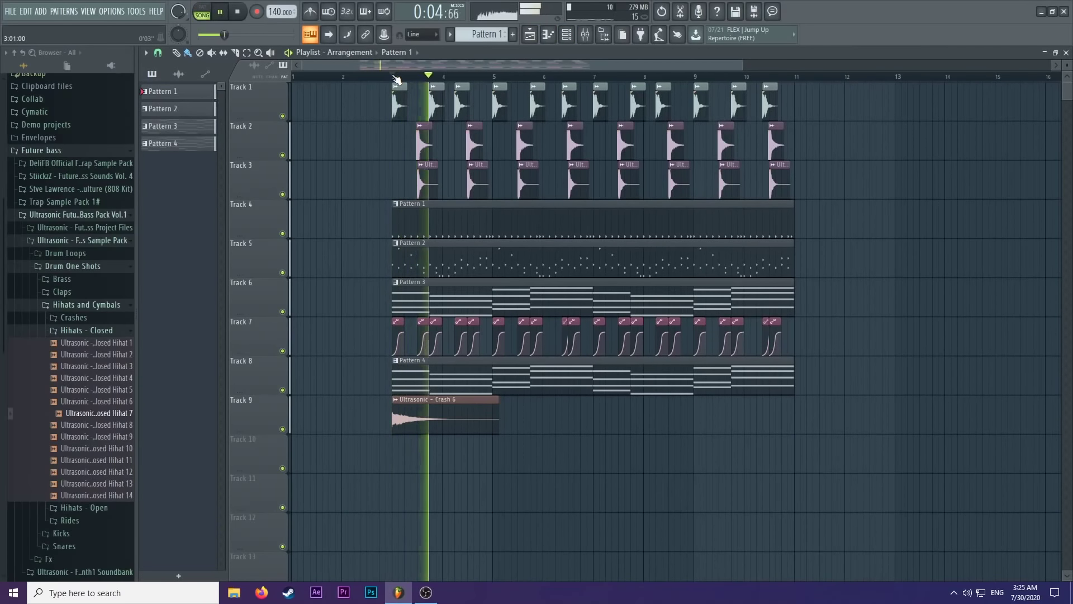
{"action": "key", "text": "space"}
Preview Closed Hihats 6, 12 and 13, load Ultrasonic - Closed Hihat 13 onto the hi-hat channel and play it.
{"action": "left_click", "coordinate": [91, 402]}
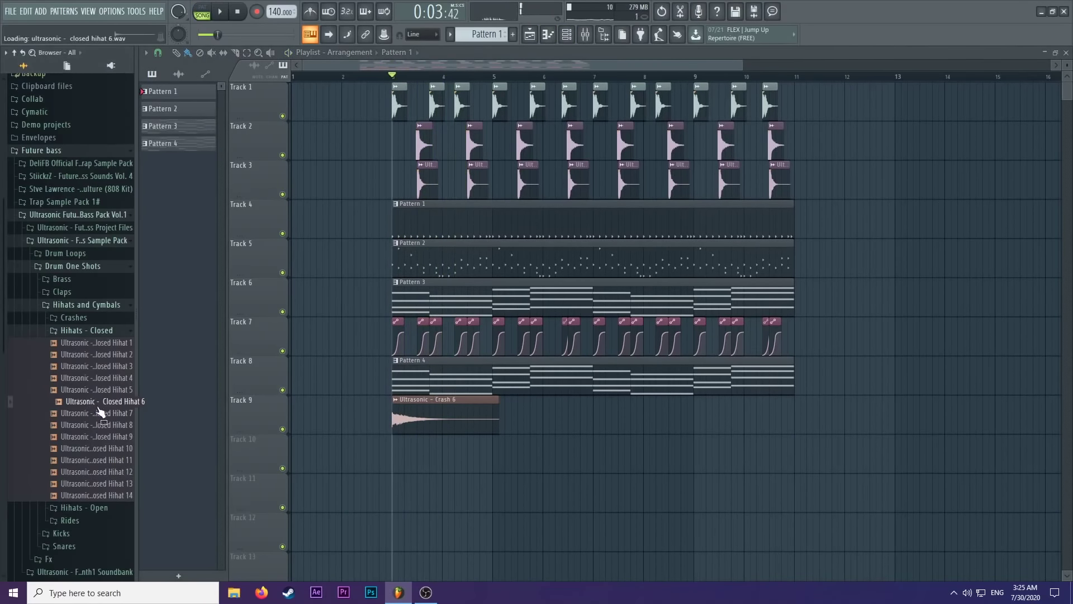
{"action": "left_click", "coordinate": [108, 472]}
{"action": "left_click", "coordinate": [112, 483]}
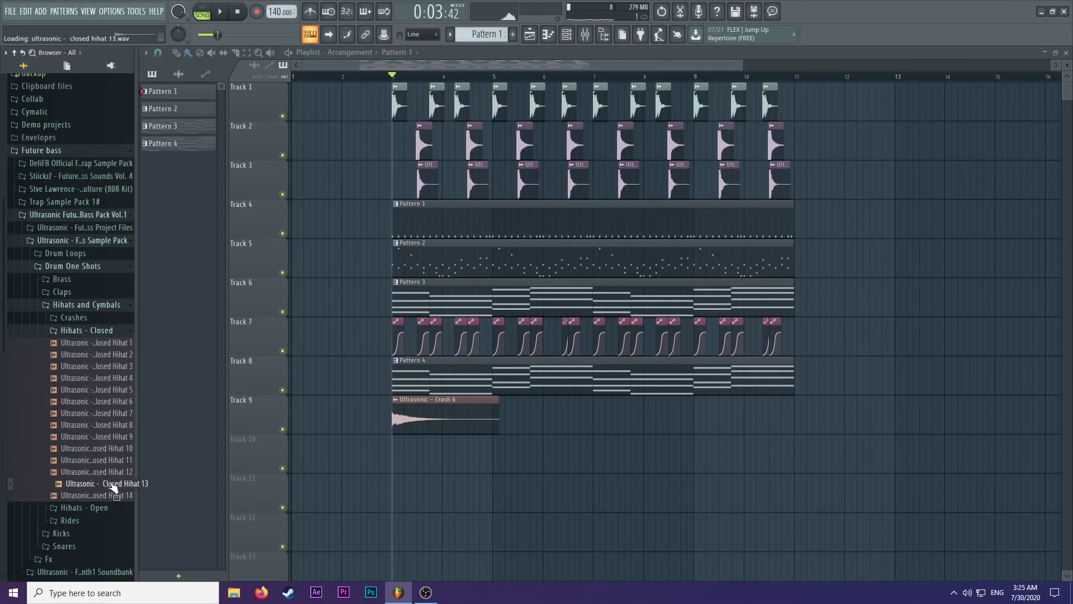
{"action": "left_click", "coordinate": [576, 36]}
{"action": "left_click_drag", "start_coordinate": [107, 484], "coordinate": [542, 83]}
{"action": "key", "text": "space"}
{"action": "key", "text": "space"}
Open the Closed Hihat 13 piano roll and play Pattern 1 alone to examine its notes.
{"action": "right_click", "coordinate": [549, 78]}
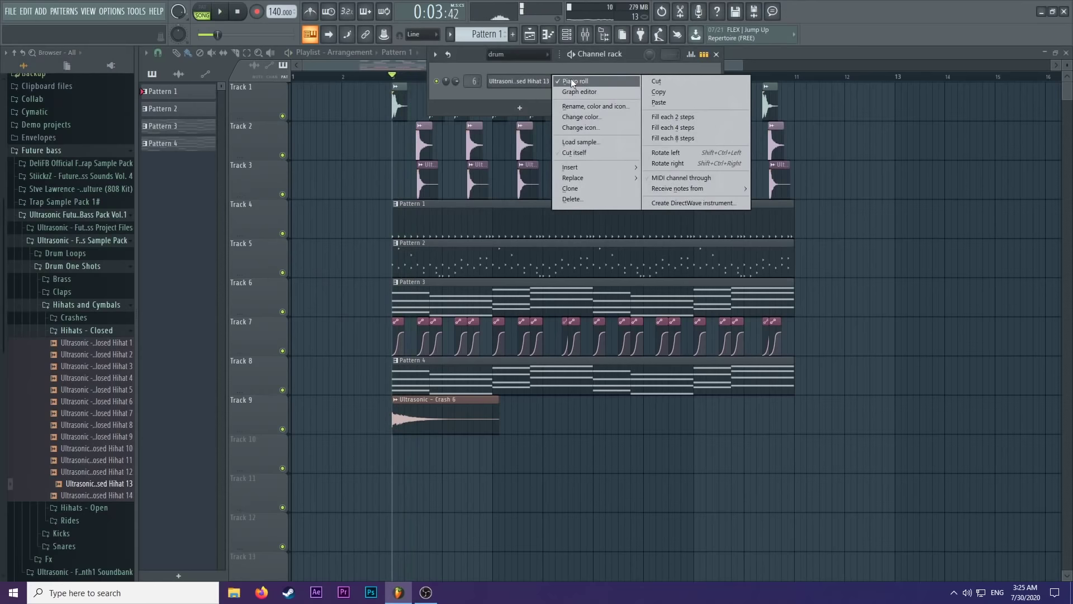
{"action": "left_click", "coordinate": [571, 78]}
{"action": "left_click", "coordinate": [552, 36]}
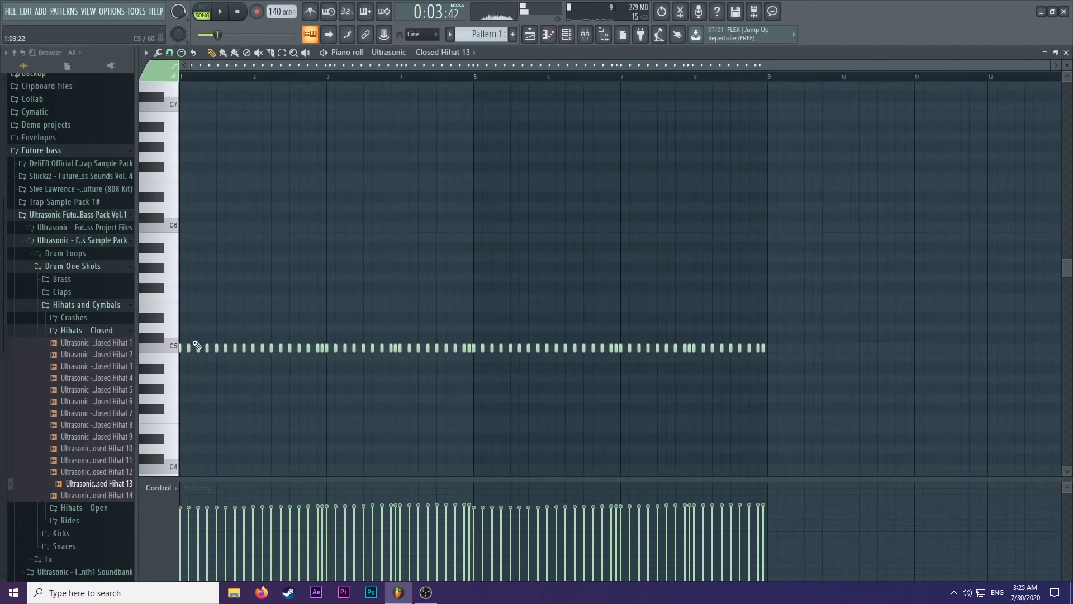
{"action": "scroll", "coordinate": [474, 66], "scroll_direction": "up", "scroll_amount": 2}
{"action": "key", "text": "space"}
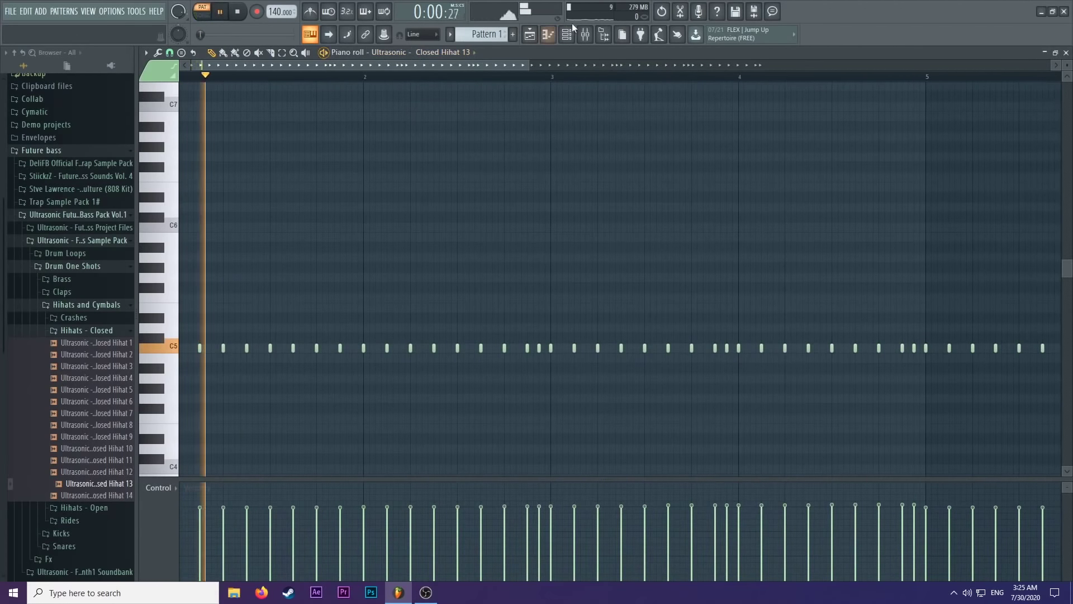
Insert The Glue compressor in effect slot 2 of the closed hi-hat mixer track.
{"action": "left_click", "coordinate": [566, 34]}
{"action": "double_click", "coordinate": [461, 76]}
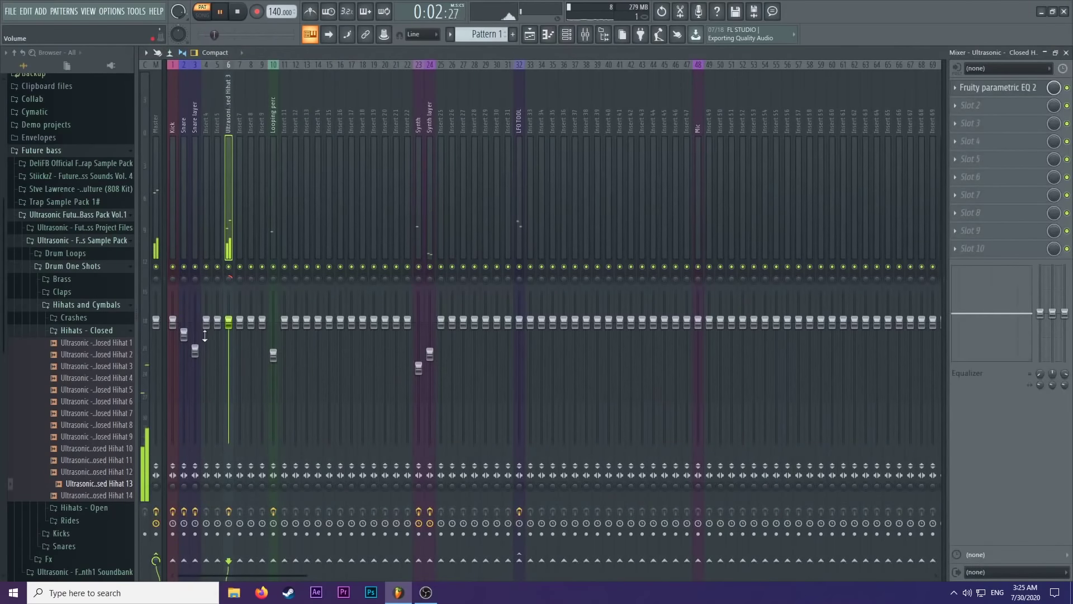
{"action": "left_click", "coordinate": [962, 105]}
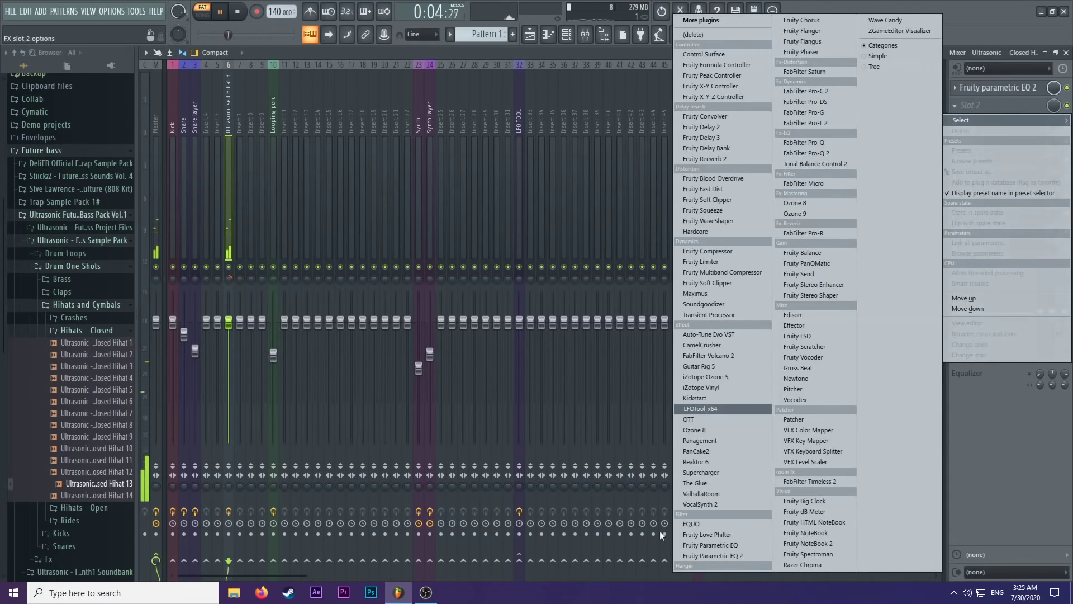
{"action": "left_click", "coordinate": [713, 481]}
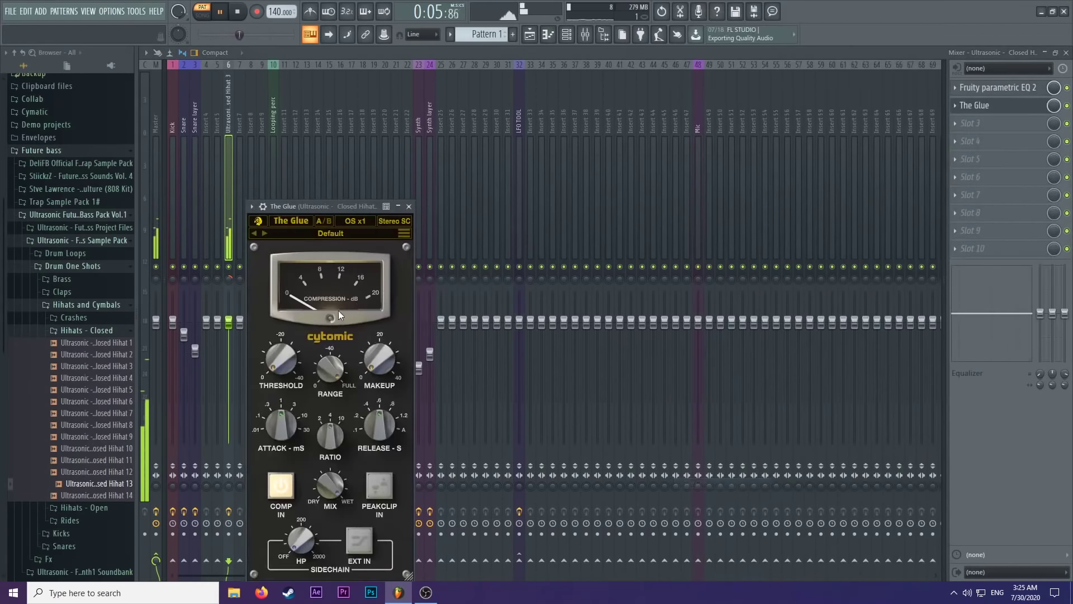
Lower The Glue's threshold and adjust its makeup gain while the hi-hat pattern plays, and close the compressor.
{"action": "left_click_drag", "start_coordinate": [385, 343], "coordinate": [387, 331]}
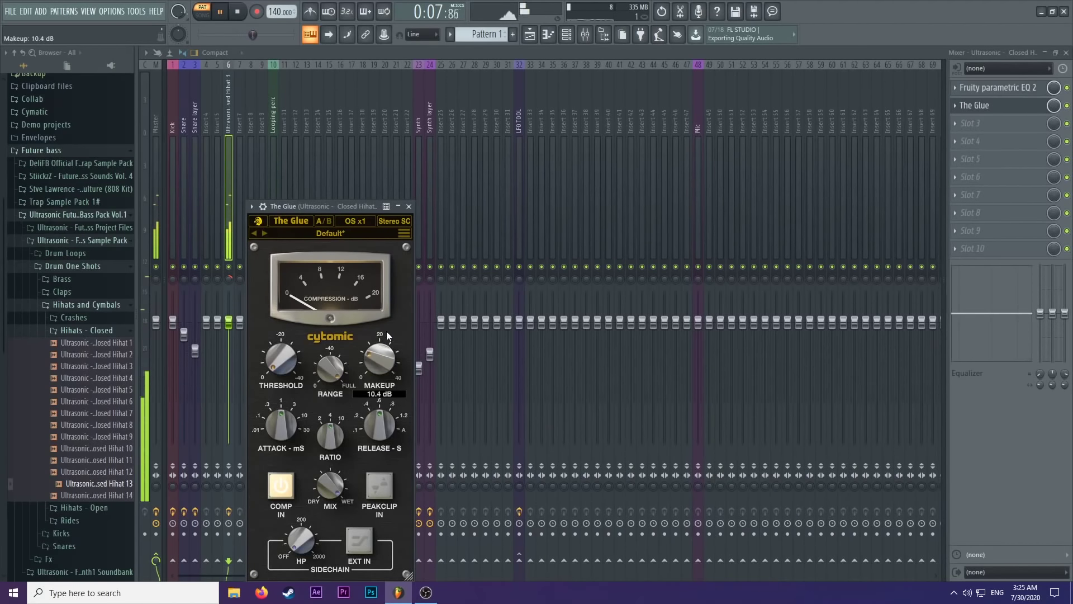
{"action": "left_click_drag", "start_coordinate": [280, 345], "coordinate": [294, 290]}
{"action": "mouse_move", "coordinate": [380, 351]}
{"action": "left_mouse_down"}
{"action": "mouse_move", "coordinate": [389, 314]}
{"action": "mouse_move", "coordinate": [369, 362]}
{"action": "left_mouse_up"}
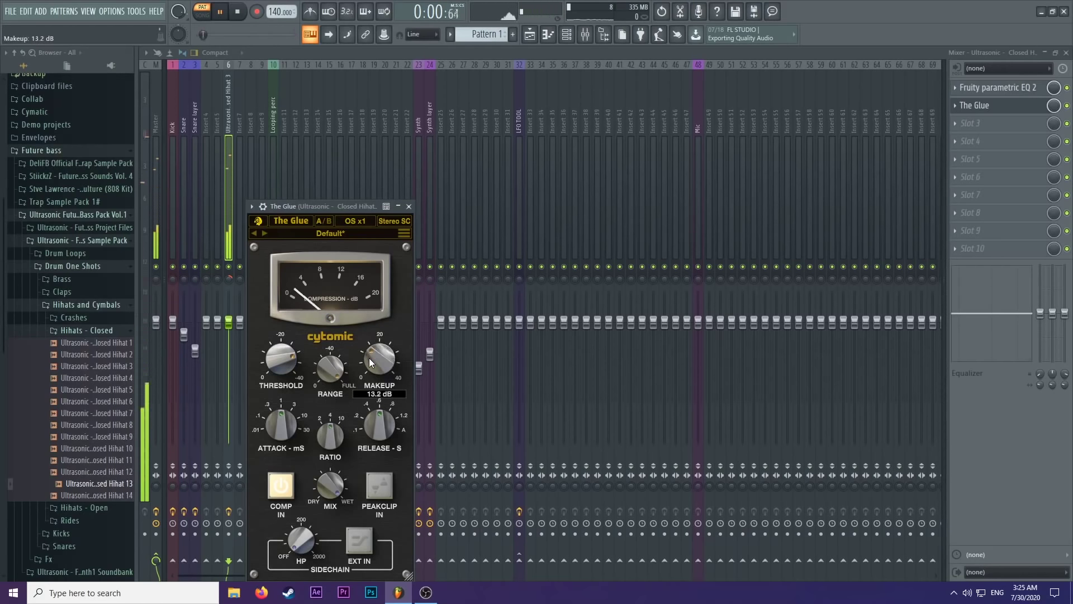
{"action": "left_click", "coordinate": [412, 207]}
Play the arrangement from bar 3 in the playlist to check the compressed hi-hat.
{"action": "left_click", "coordinate": [532, 35]}
{"action": "left_click", "coordinate": [394, 78]}
{"action": "key", "text": "space"}
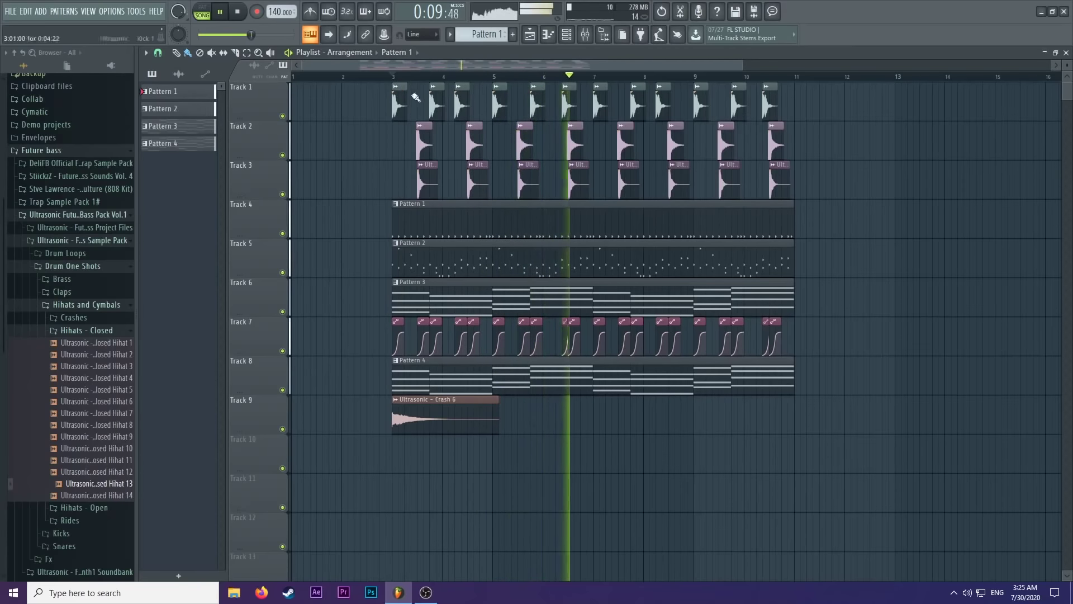
{"action": "key", "text": "space"}
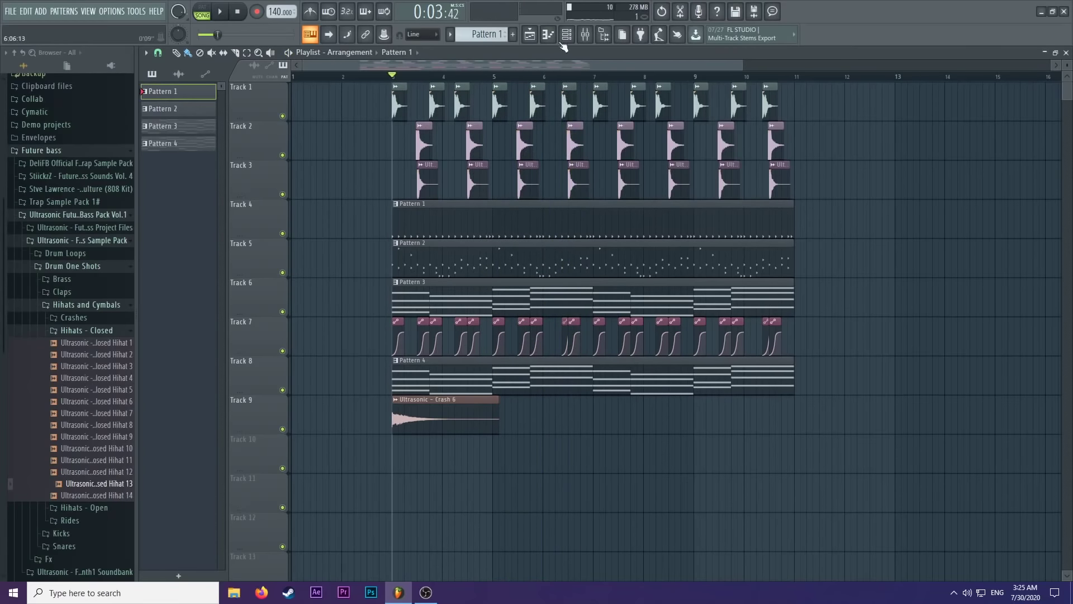
Browse the Ultrasonic open hi-hats and add Ultrasonic - Open Hihat 1 as a new channel in Pattern 1's channel rack.
{"action": "left_click", "coordinate": [566, 34]}
{"action": "key", "text": "space"}
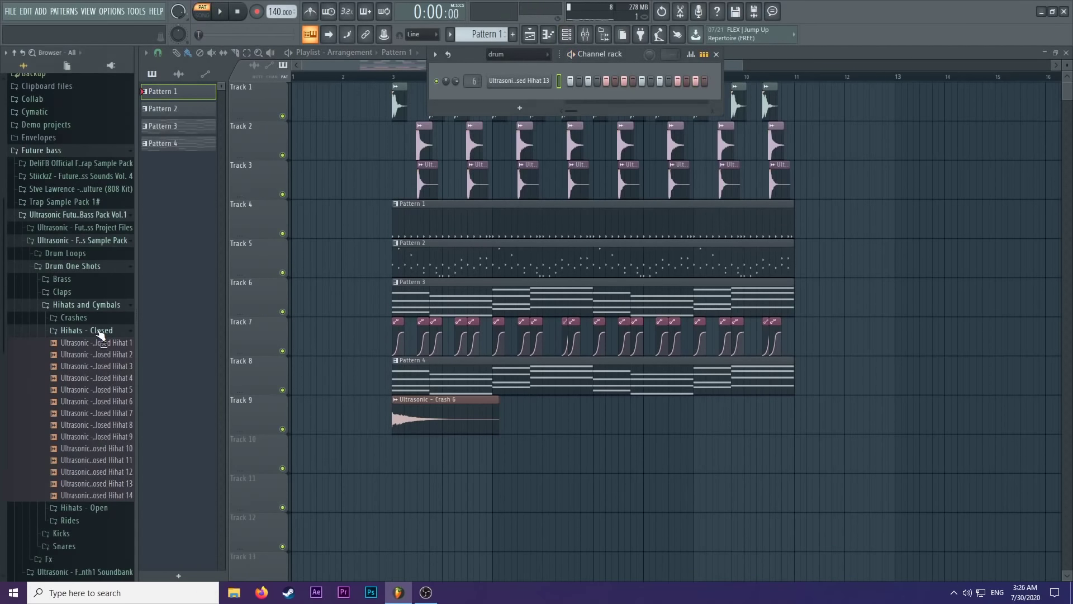
{"action": "left_click", "coordinate": [101, 332]}
{"action": "left_click", "coordinate": [98, 343]}
{"action": "left_click", "coordinate": [99, 357]}
{"action": "left_click_drag", "start_coordinate": [101, 369], "coordinate": [525, 97]}
{"action": "key", "text": "space"}
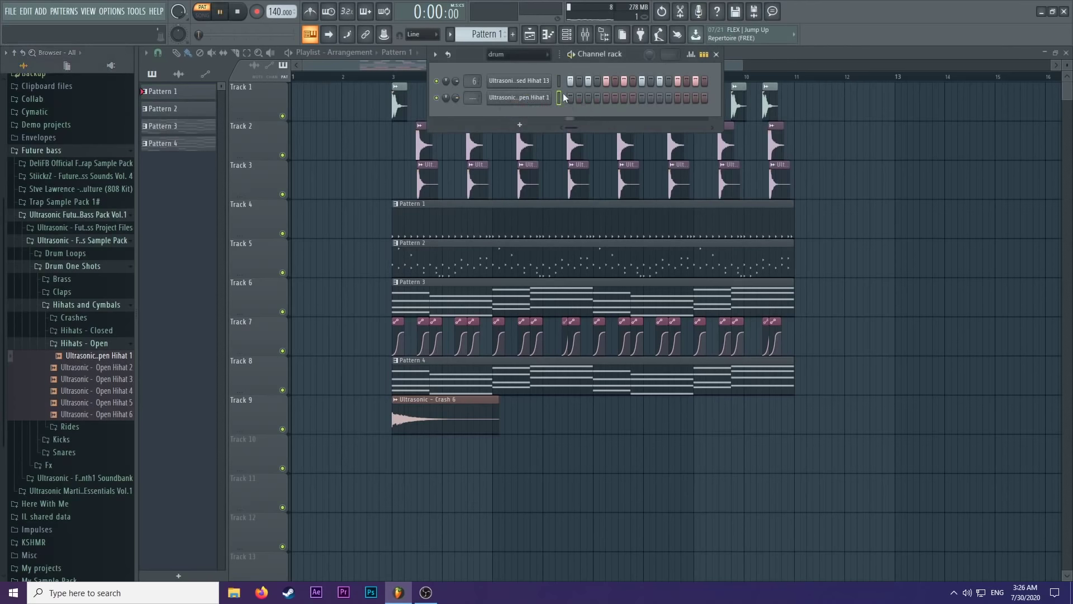
Place a C5 note on beat 2 of bar 1 in the Open Hihat 1 piano roll and show the note pan lane.
{"action": "right_click", "coordinate": [536, 107]}
{"action": "left_click", "coordinate": [559, 92]}
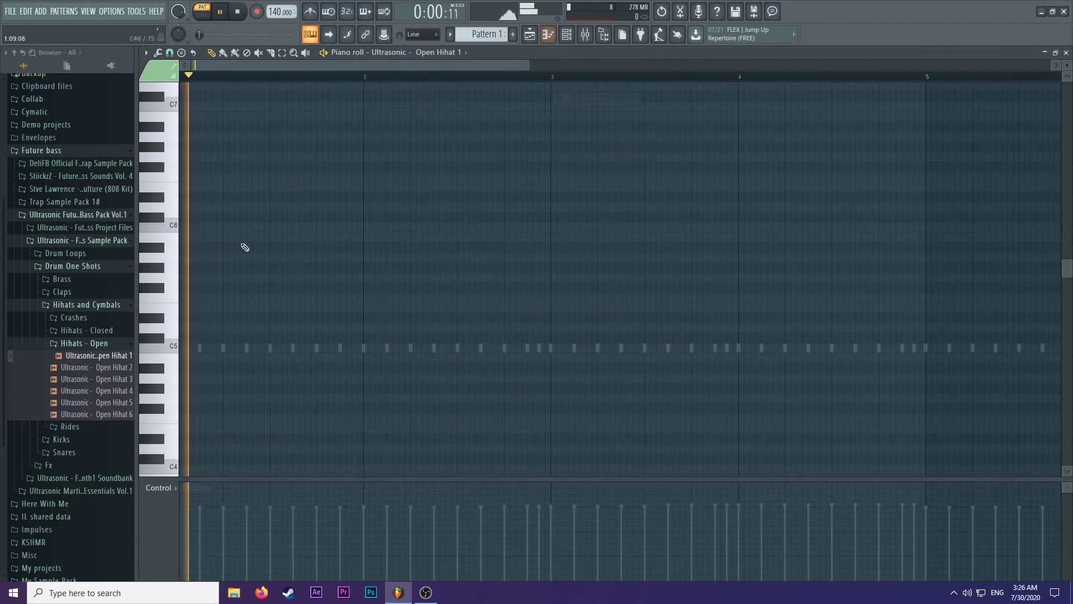
{"action": "left_click", "coordinate": [224, 348]}
{"action": "left_click_drag", "start_coordinate": [457, 347], "coordinate": [53, 356]}
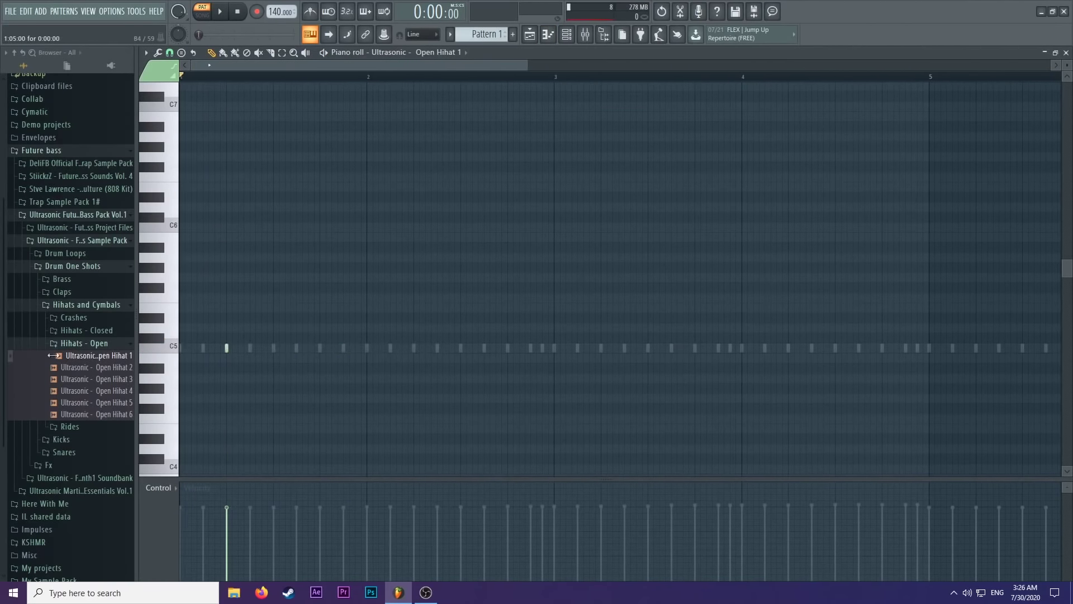
{"action": "left_click", "coordinate": [160, 488]}
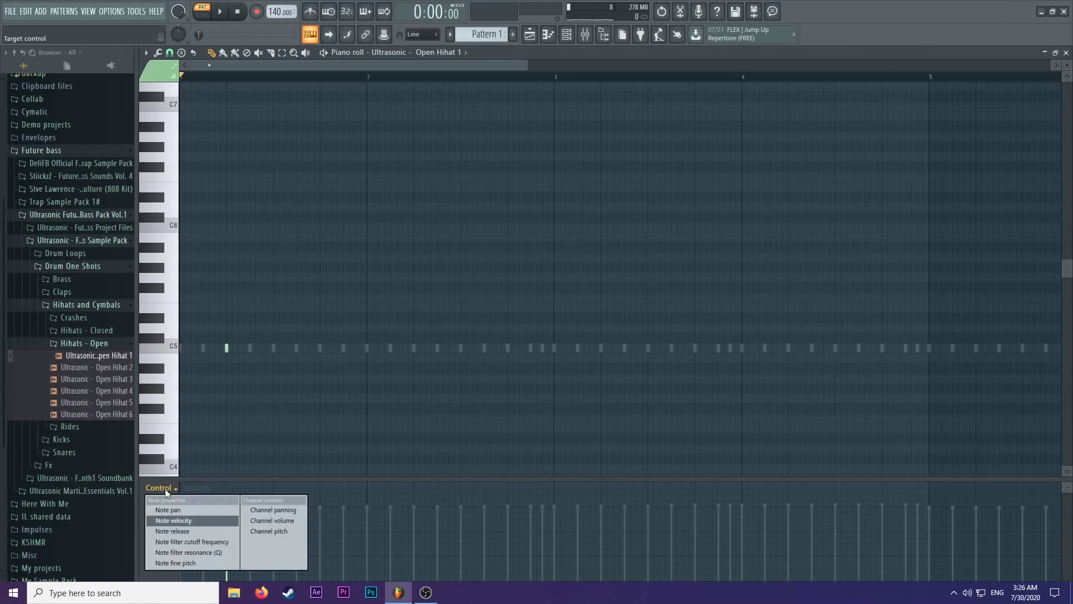
{"action": "left_click", "coordinate": [178, 510]}
{"action": "left_click_drag", "start_coordinate": [229, 537], "coordinate": [231, 537]}
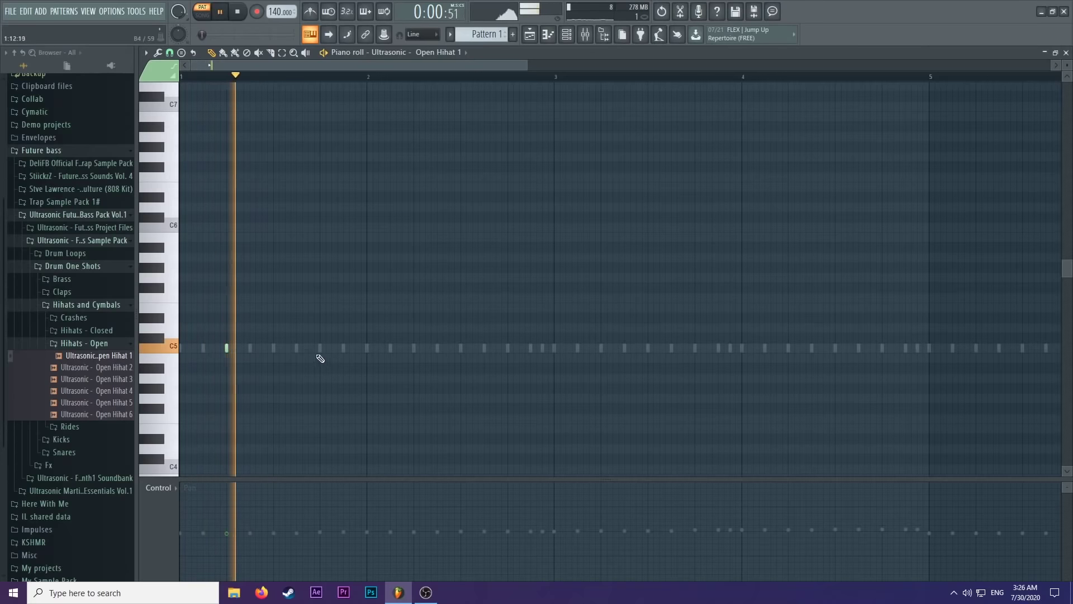
Add a second open hi-hat note at C5 on beat 4 of bar 1, previewing the pattern.
{"action": "key", "text": "space"}
{"action": "key", "text": "space"}
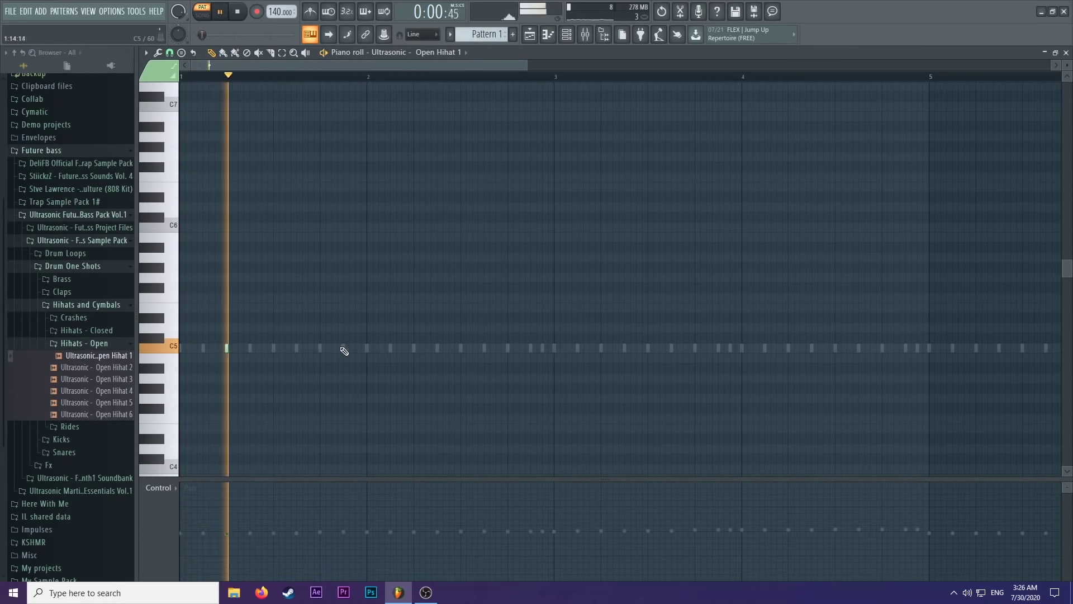
{"action": "key", "text": "space"}
{"action": "left_click", "coordinate": [329, 349]}
{"action": "key", "text": "space"}
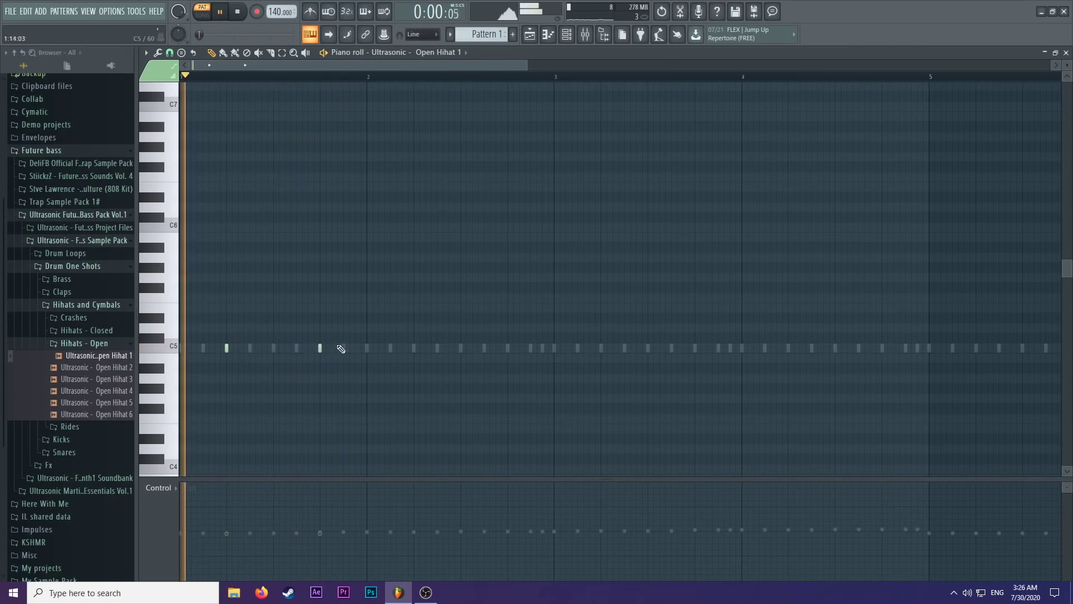
{"action": "key", "text": "space"}
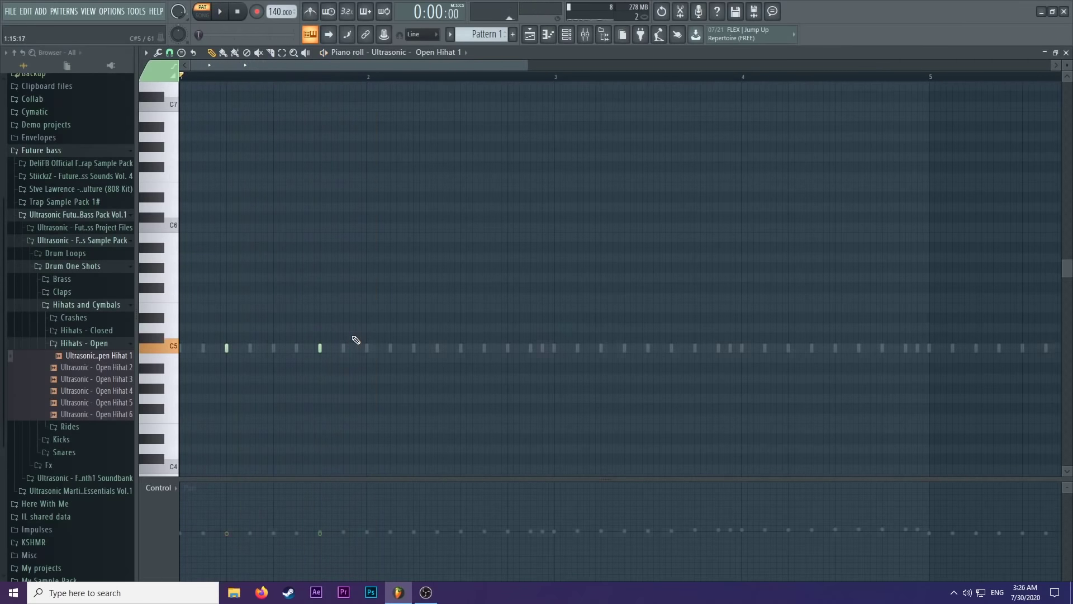
Duplicate the one-bar open hi-hat pattern repeatedly through bar 8 and play it back.
{"action": "key", "text": "ctrl+a"}
{"action": "left_click_drag", "start_coordinate": [369, 93], "coordinate": [95, 81]}
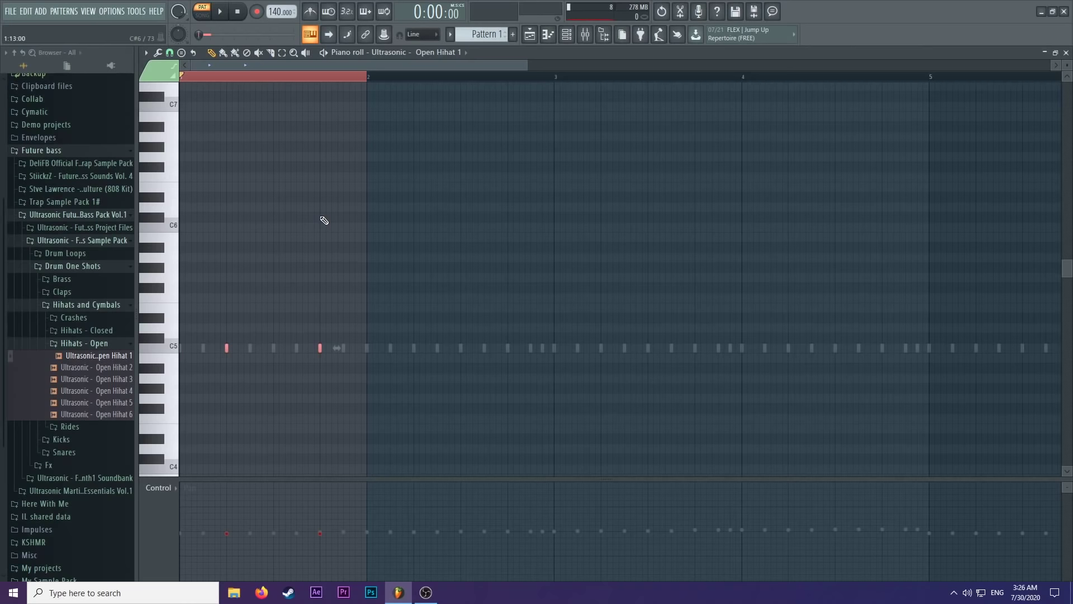
{"action": "key", "text": "ctrl+b"}
{"action": "key", "text": "ctrl+b"}
{"action": "key", "text": "ctrl+b"}
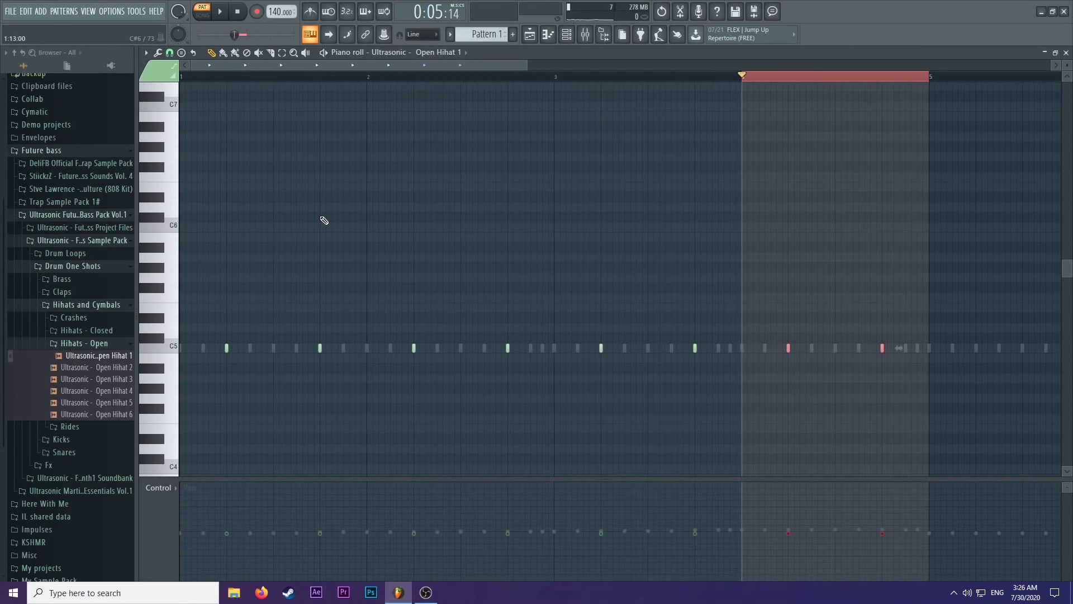
{"action": "key", "text": "ctrl+b"}
{"action": "key", "text": "ctrl+b"}
{"action": "key", "text": "ctrl+b"}
{"action": "key", "text": "ctrl+b"}
{"action": "key", "text": "space"}
{"action": "scroll", "coordinate": [505, 187], "scroll_direction": "down", "scroll_amount": 3}
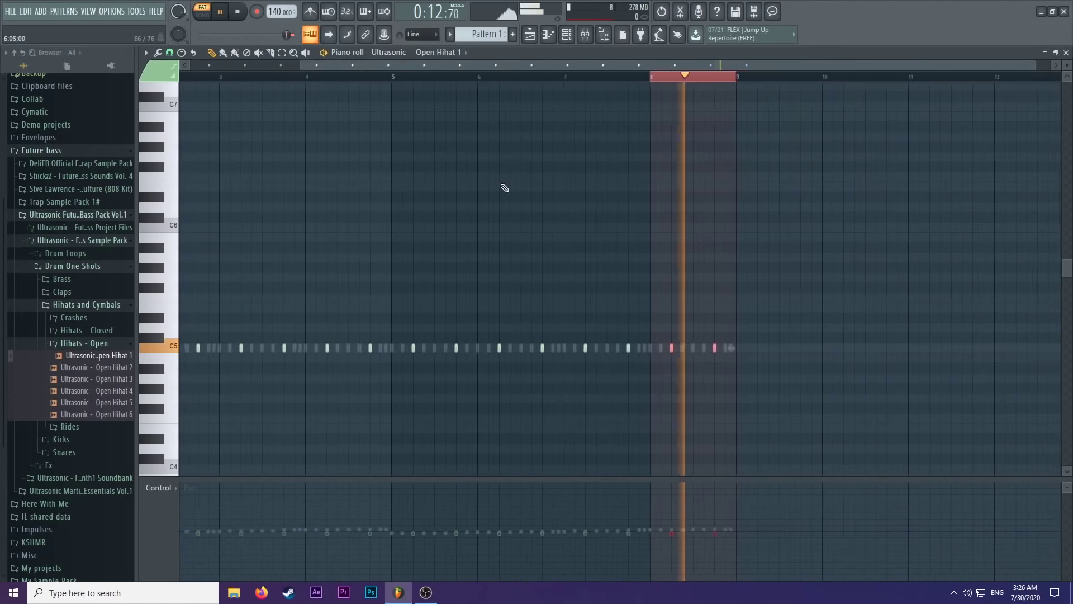
Play the arrangement from bar 3 in the playlist to hear the open hi-hat with the other parts.
{"action": "left_click", "coordinate": [529, 36]}
{"action": "key", "text": "space"}
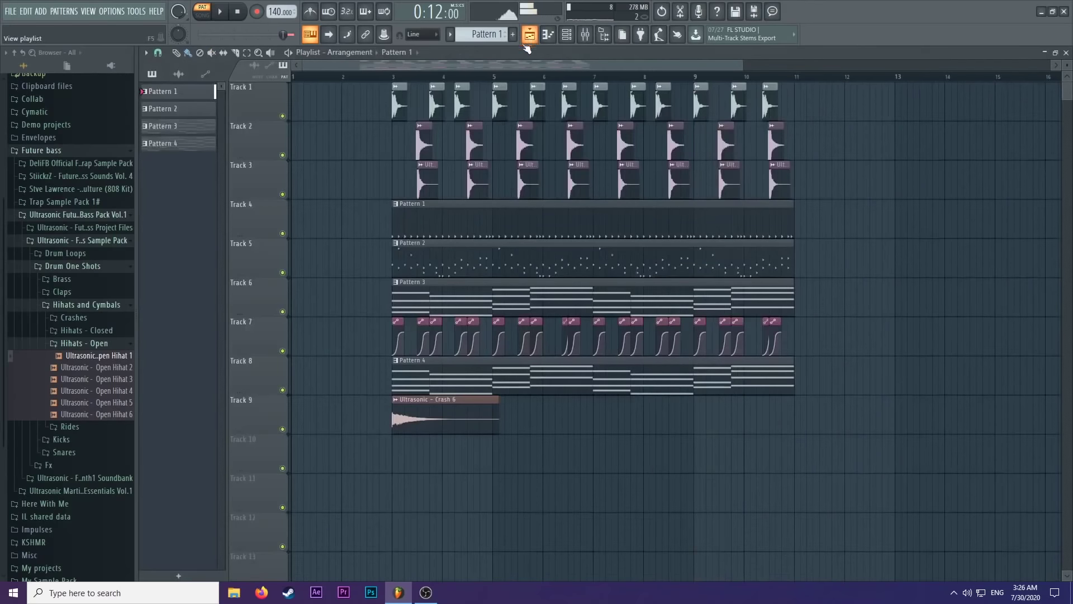
{"action": "left_click", "coordinate": [395, 78]}
{"action": "key", "text": "space"}
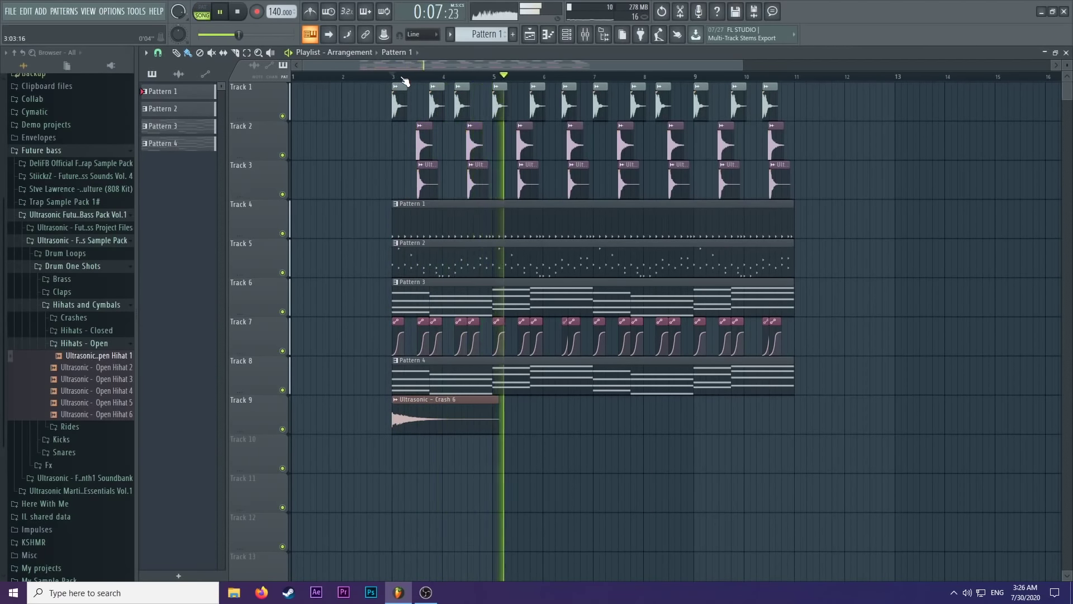
Lower the Open Hihat 1 channel volume during playback and close the channel rack.
{"action": "left_click", "coordinate": [566, 35]}
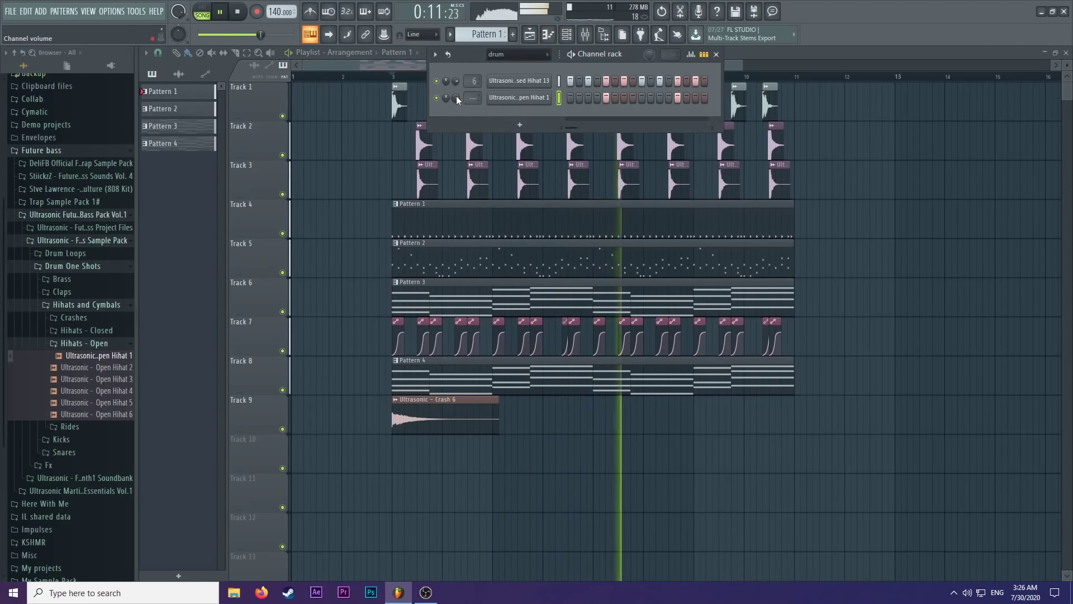
{"action": "left_click_drag", "start_coordinate": [456, 96], "coordinate": [456, 111]}
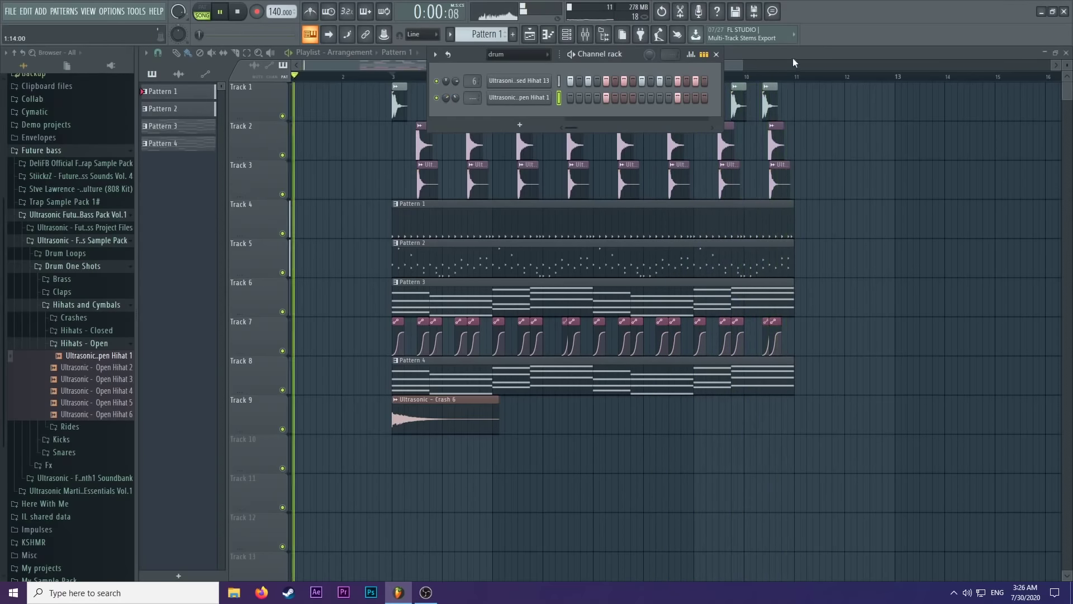
{"action": "left_click", "coordinate": [793, 35]}
{"action": "key", "text": "space"}
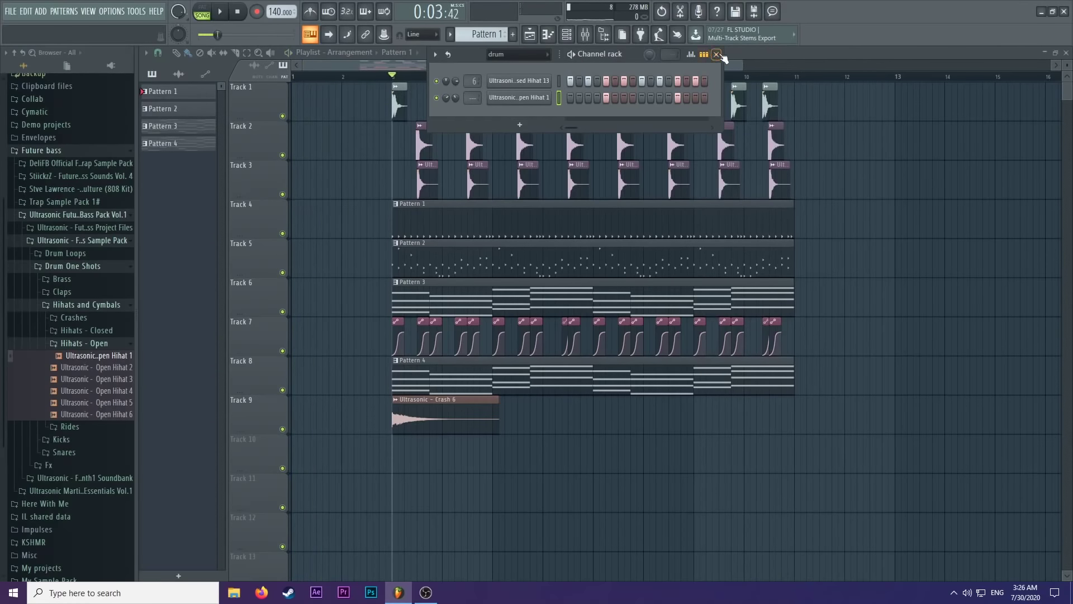
{"action": "left_click", "coordinate": [717, 55]}
Replay the drop from bar 3 to review the balance of the full arrangement.
{"action": "key", "text": "space"}
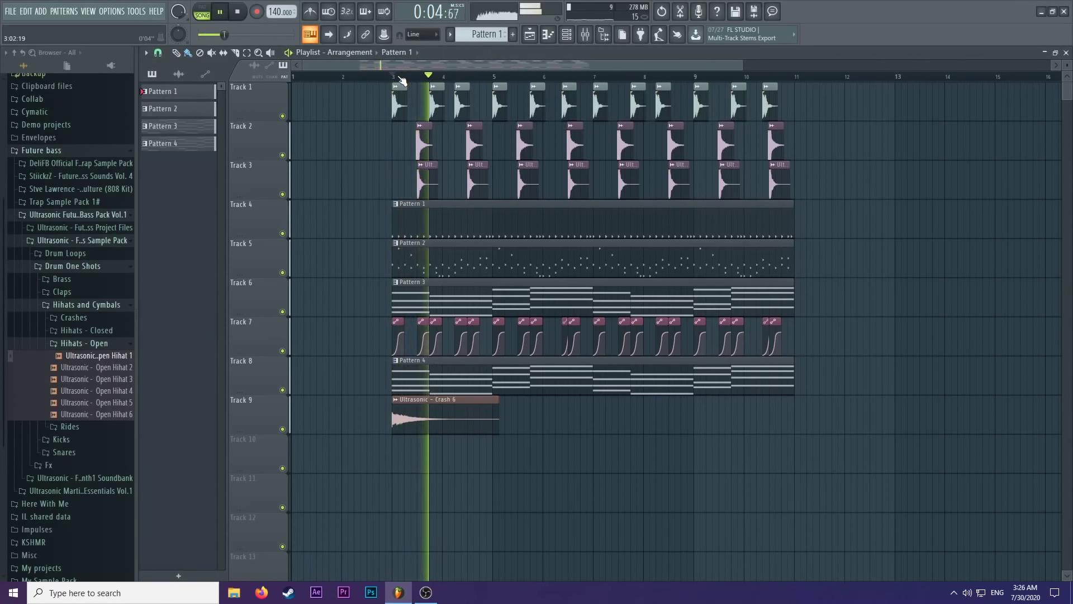
{"action": "scroll", "coordinate": [488, 244], "scroll_direction": "down", "scroll_amount": 1}
{"action": "key", "text": "space"}
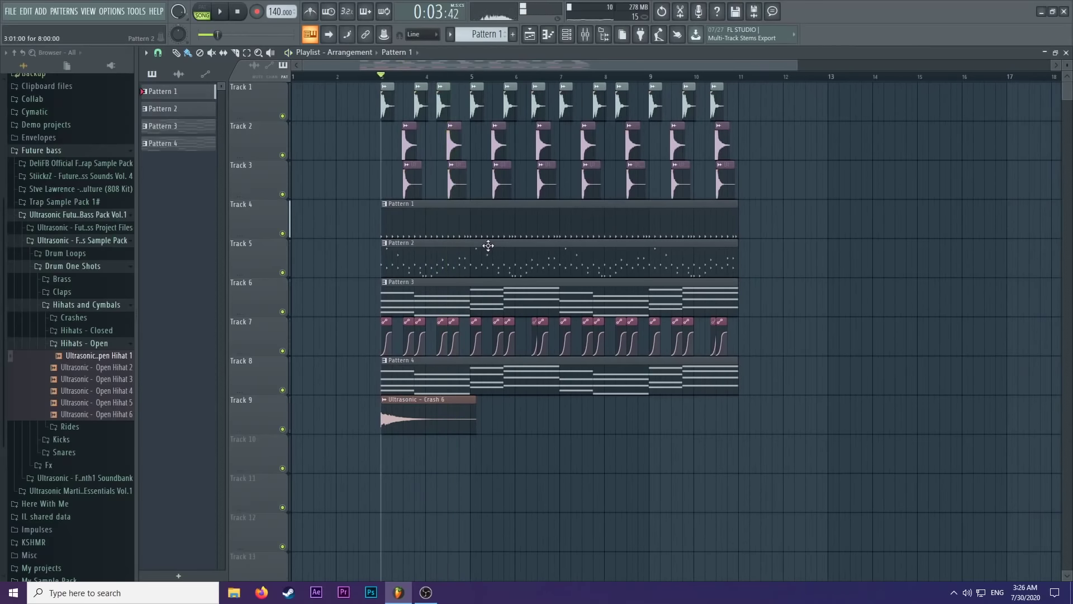
{"action": "key", "text": "space"}
{"action": "scroll", "coordinate": [374, 201], "scroll_direction": "up", "scroll_amount": 3}
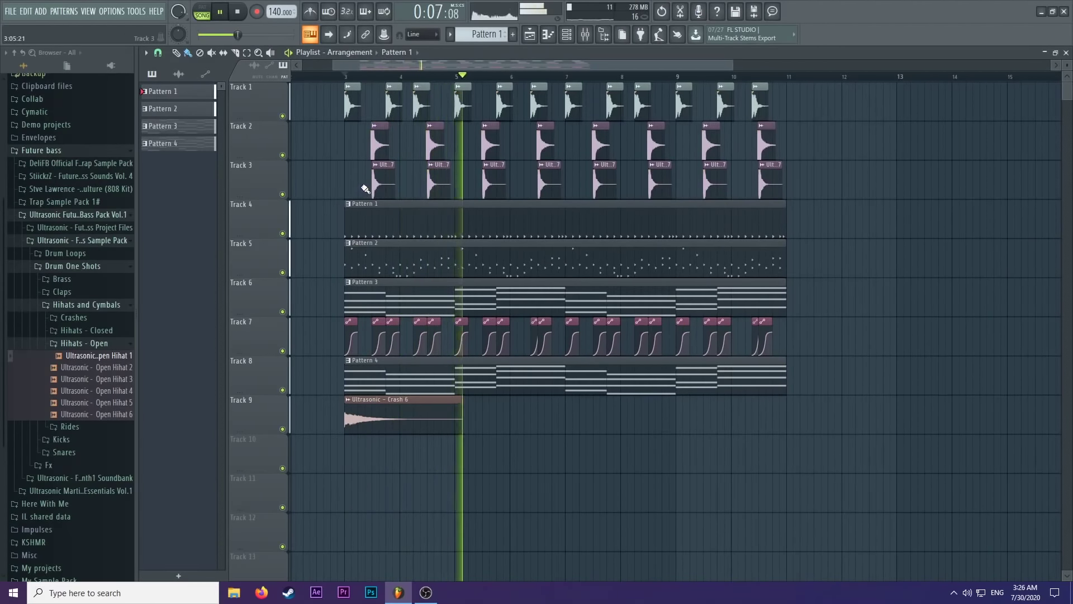
{"action": "scroll", "coordinate": [365, 189], "scroll_direction": "down", "scroll_amount": 3}
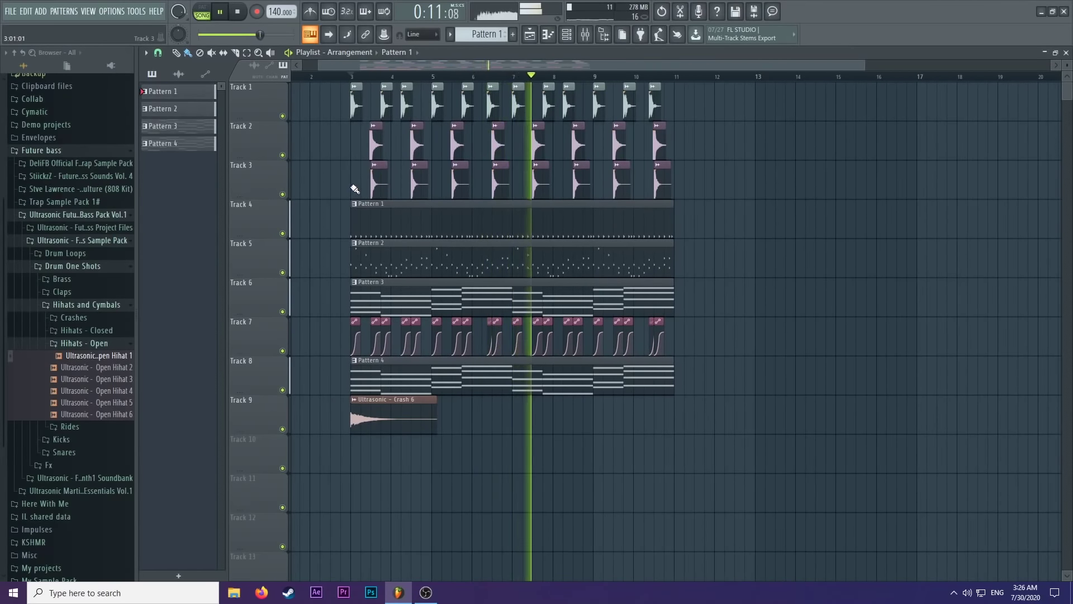
{"action": "scroll", "coordinate": [355, 189], "scroll_direction": "down", "scroll_amount": 2}
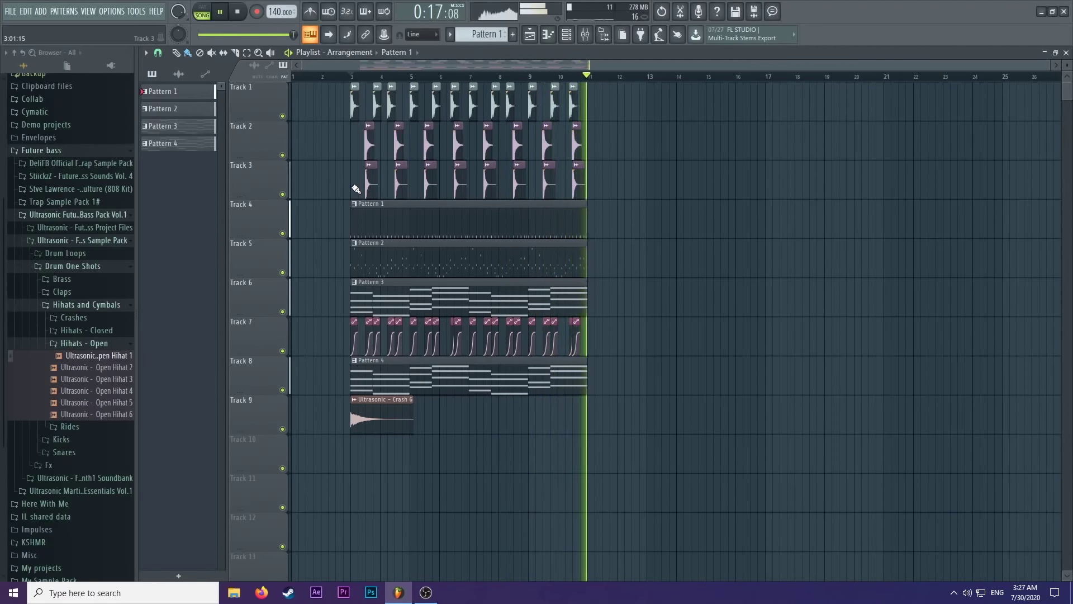
{"action": "key", "text": "space"}
{"action": "scroll", "coordinate": [341, 191], "scroll_direction": "up", "scroll_amount": 2}
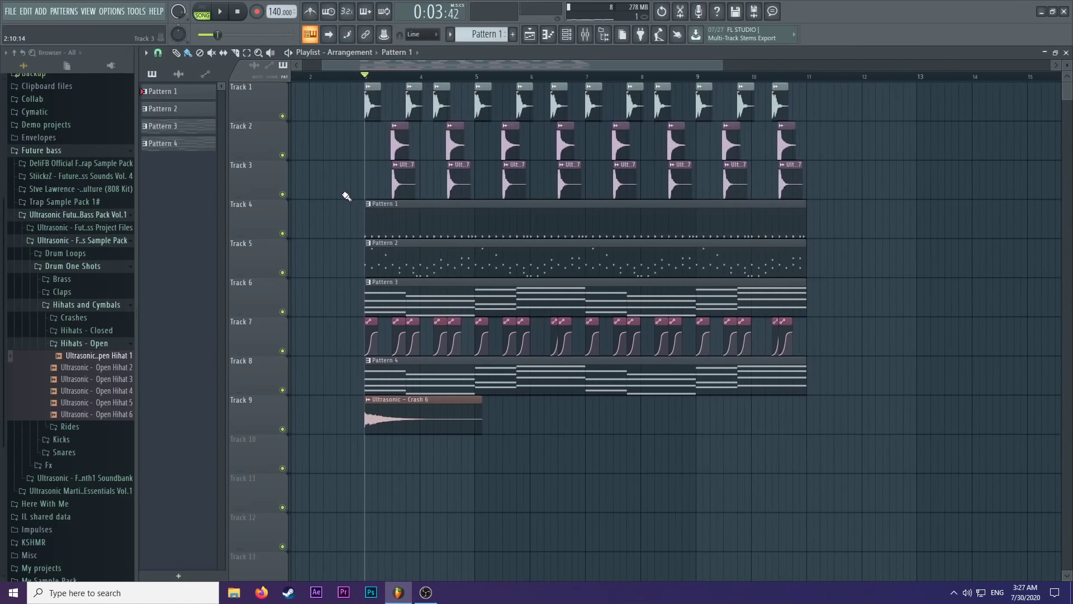
{"action": "scroll", "coordinate": [343, 192], "scroll_direction": "down", "scroll_amount": 2}
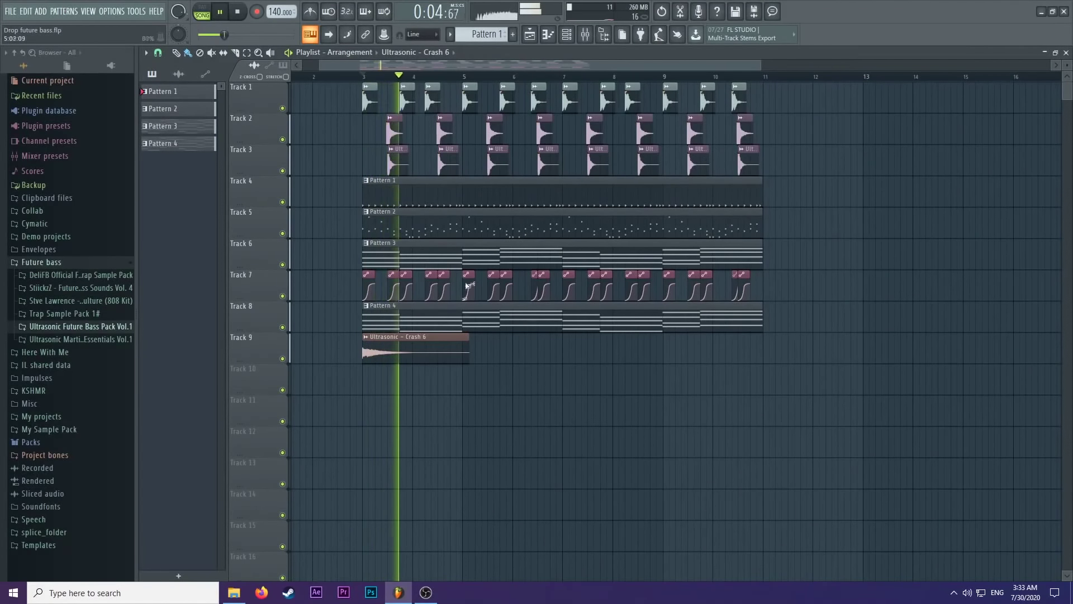
{"action": "scroll", "coordinate": [441, 230], "scroll_direction": "down", "scroll_amount": 1}
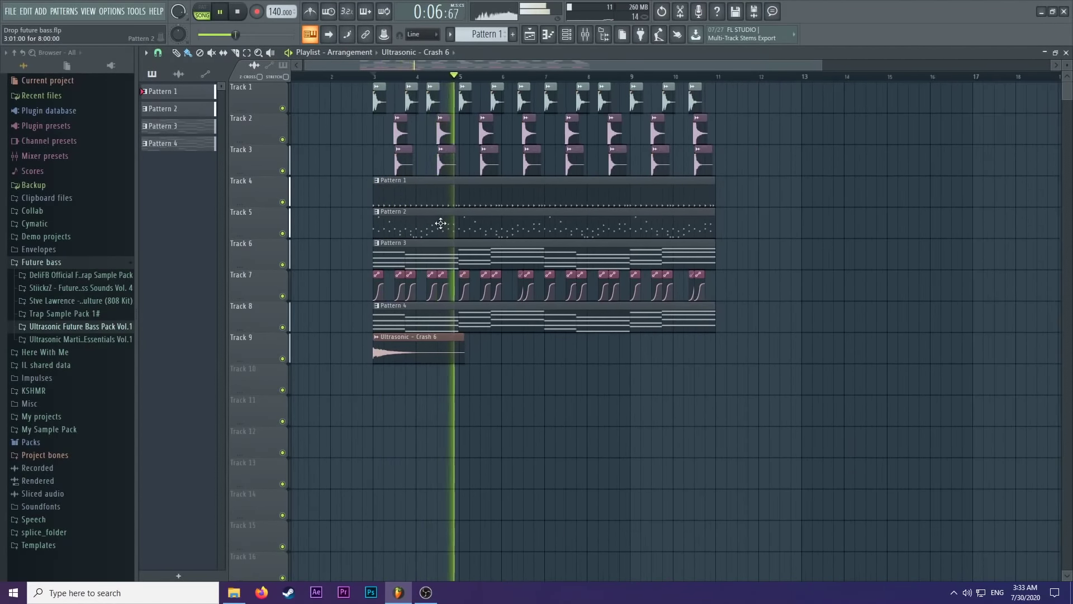
{"action": "scroll", "coordinate": [545, 220], "scroll_direction": "up", "scroll_amount": 2}
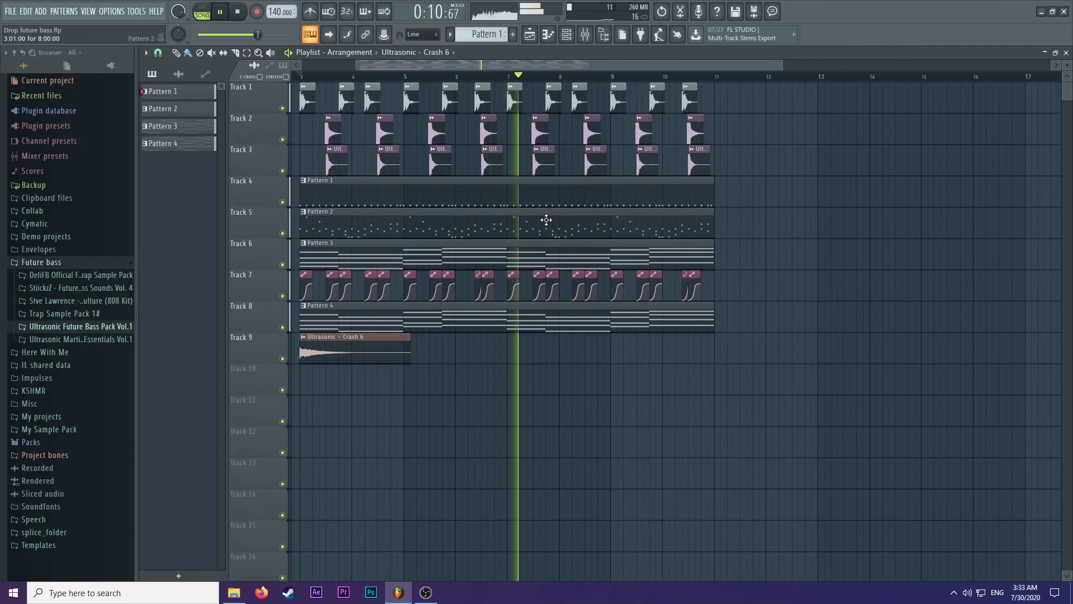
{"action": "key", "text": "space"}
{"action": "scroll", "coordinate": [536, 219], "scroll_direction": "down", "scroll_amount": 2}
{"action": "scroll", "coordinate": [365, 171], "scroll_direction": "up", "scroll_amount": 2}
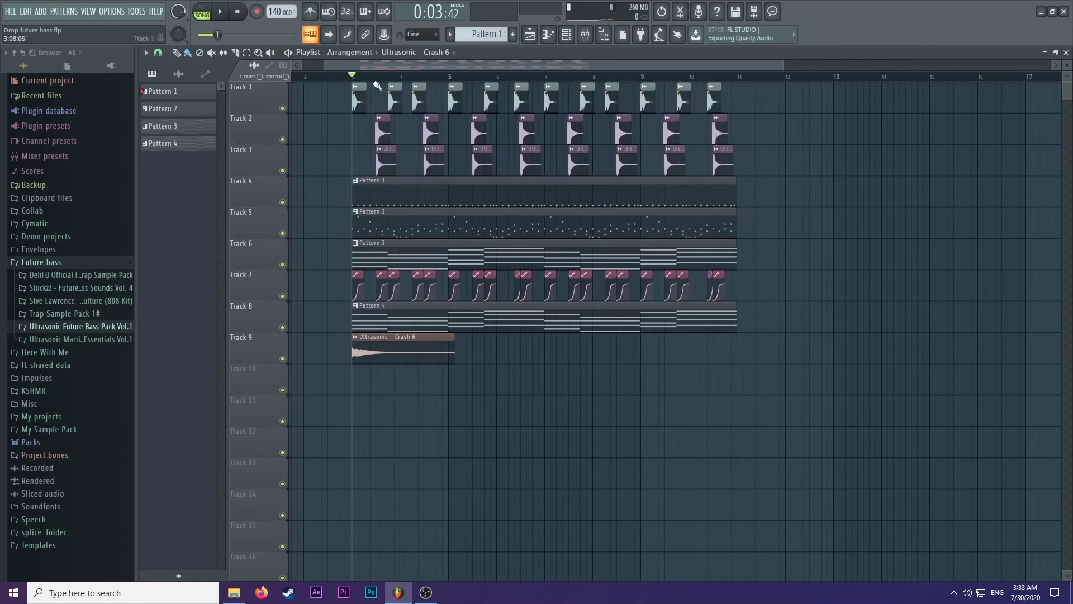
Place a new, empty Pattern 5 at bar 3 on Track 10 of the playlist.
{"action": "left_click_drag", "start_coordinate": [353, 79], "coordinate": [743, 123]}
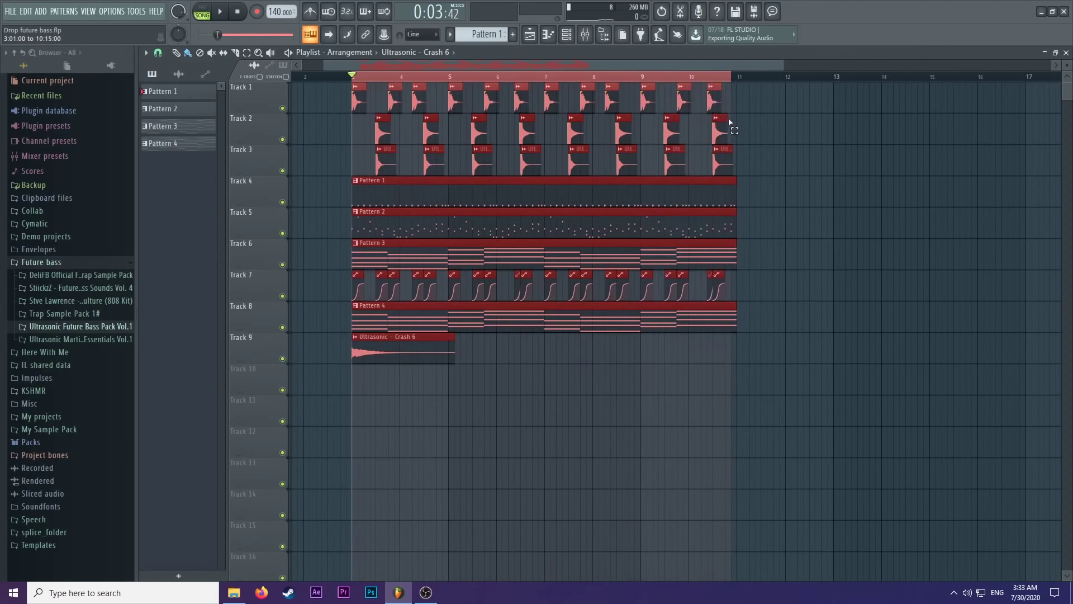
{"action": "left_click", "coordinate": [725, 79], "text": "ctrl"}
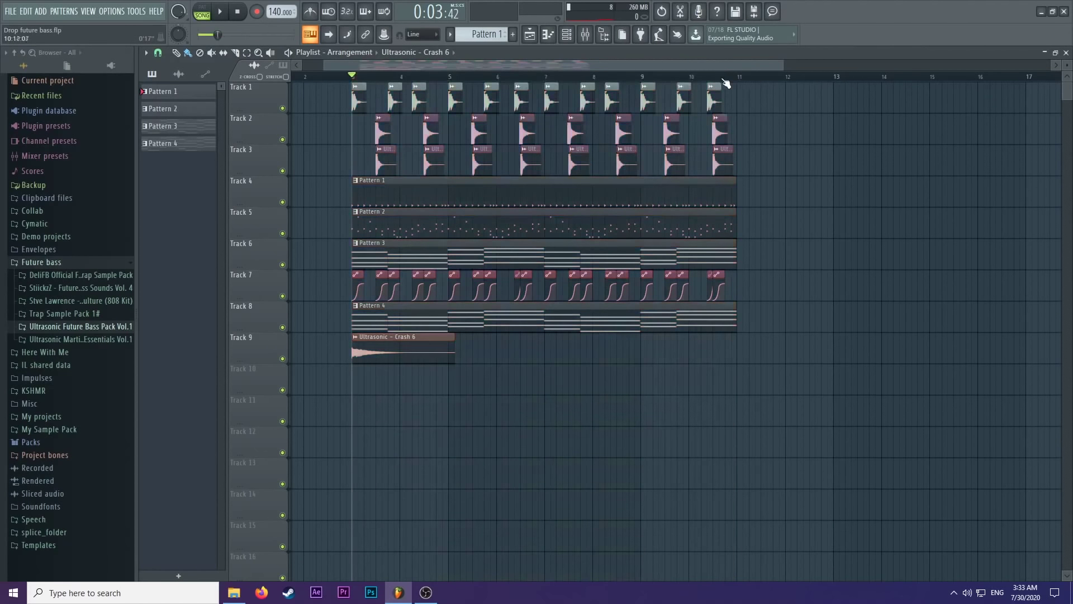
{"action": "left_click", "coordinate": [528, 34]}
{"action": "left_click", "coordinate": [353, 382]}
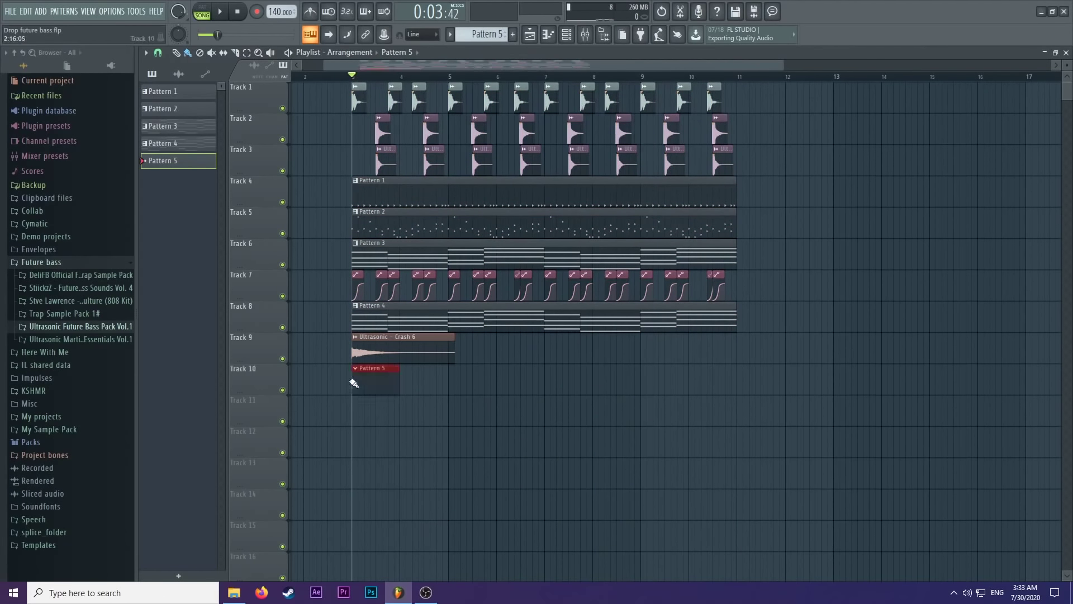
Create a new channel rack filter group named Melody.
{"action": "left_click", "coordinate": [567, 34]}
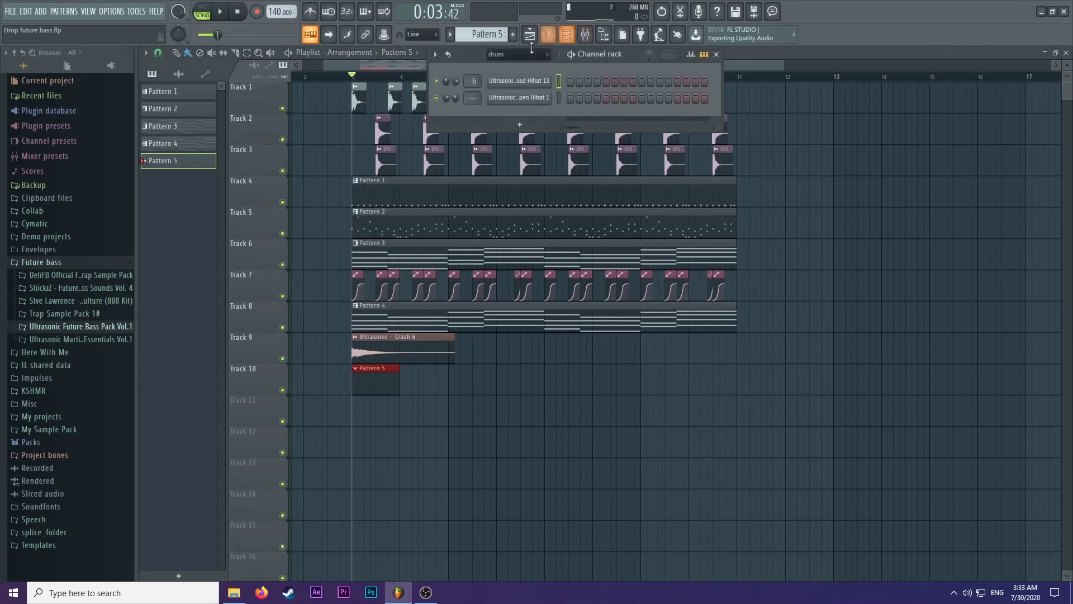
{"action": "right_click", "coordinate": [524, 53]}
{"action": "left_click", "coordinate": [549, 63]}
{"action": "type", "text": "Melody"}
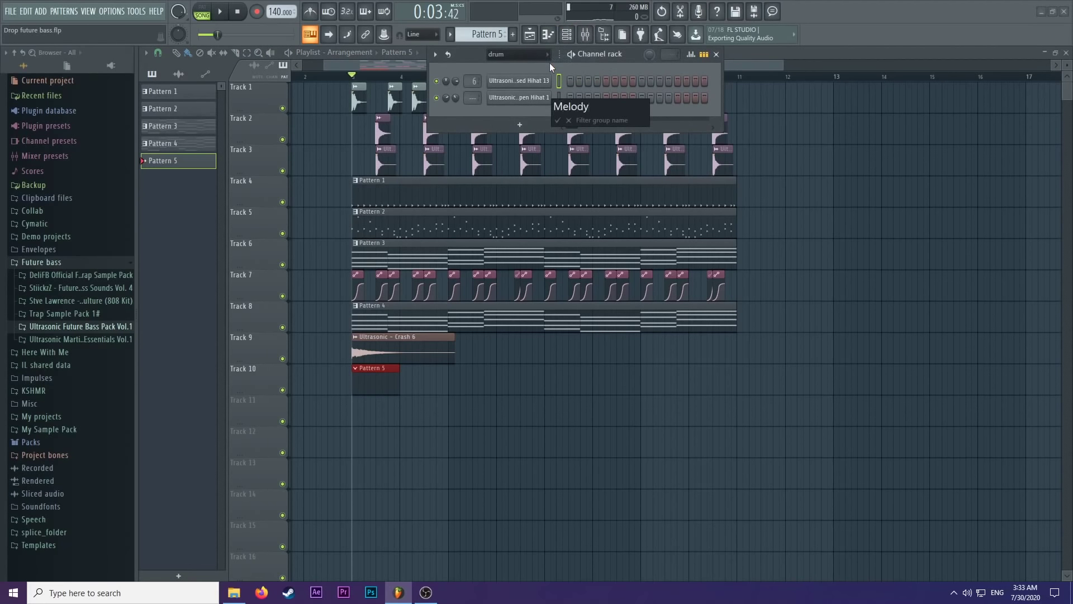
{"action": "key", "text": "Return"}
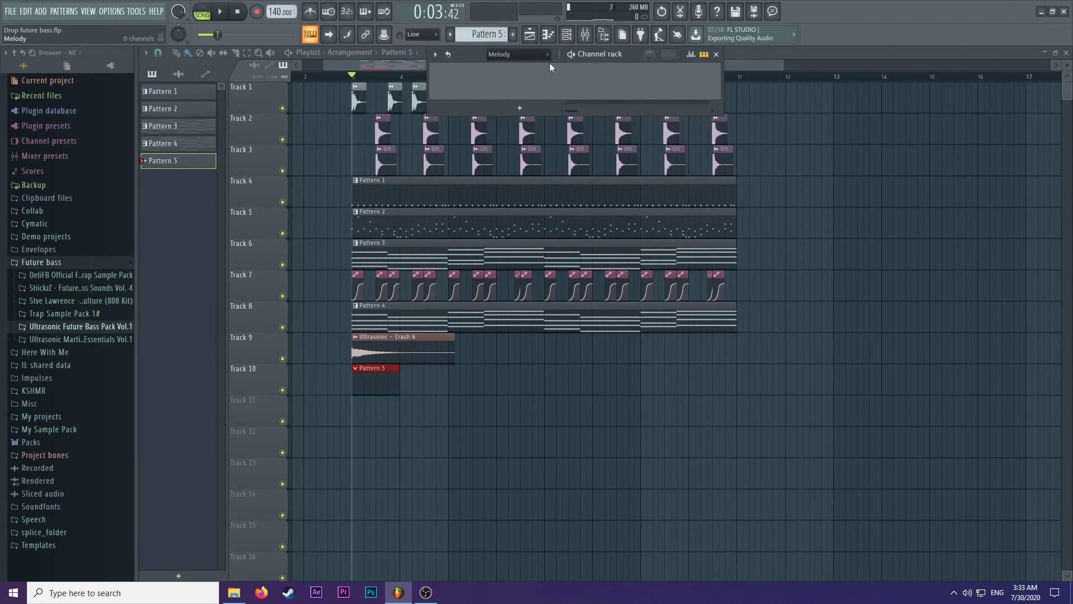
Add a reFX Nexus channel to the Melody group and show its preset library.
{"action": "left_click", "coordinate": [520, 108]}
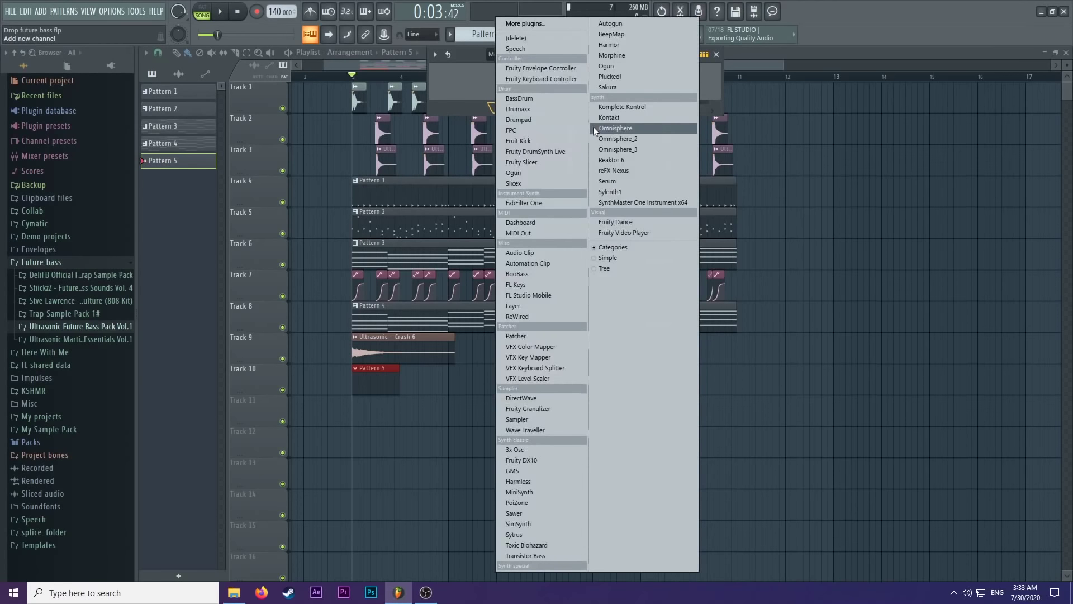
{"action": "left_click", "coordinate": [632, 170]}
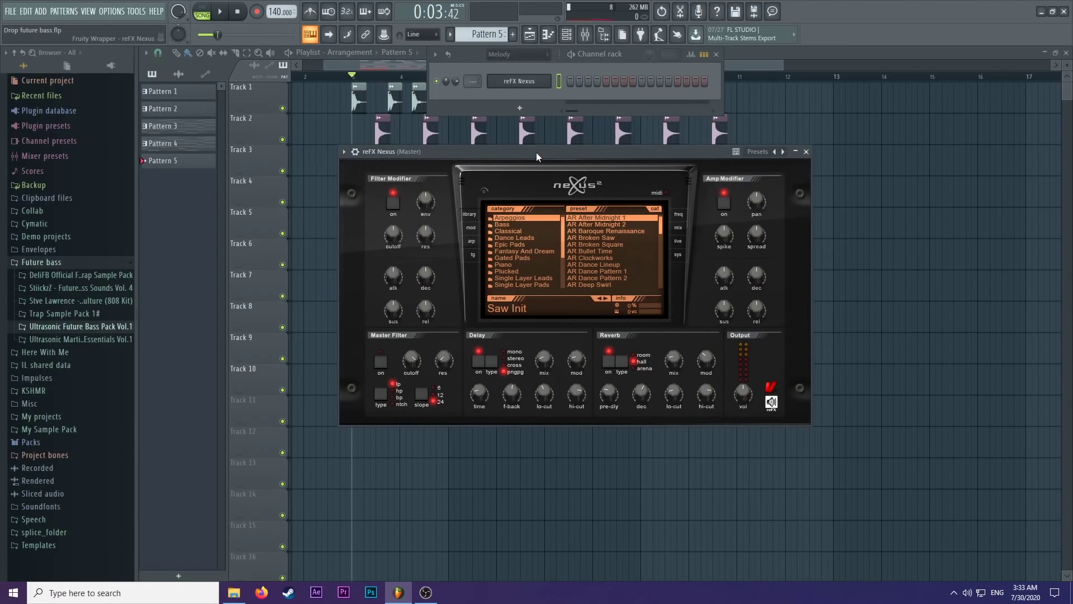
{"action": "left_click_drag", "start_coordinate": [535, 152], "coordinate": [564, 134]}
{"action": "left_click", "coordinate": [499, 208]}
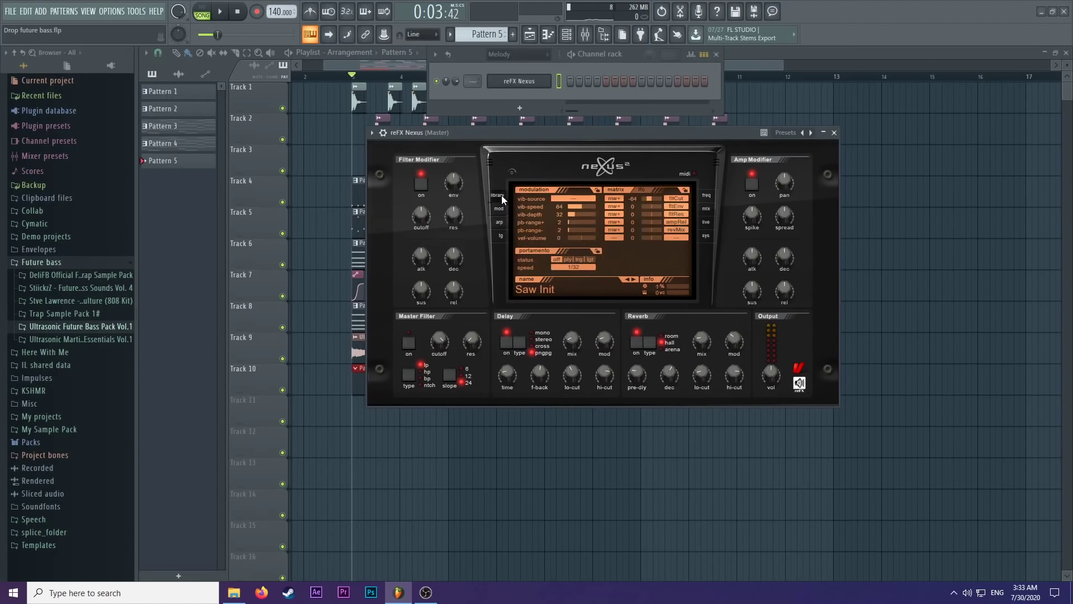
{"action": "left_click", "coordinate": [501, 196]}
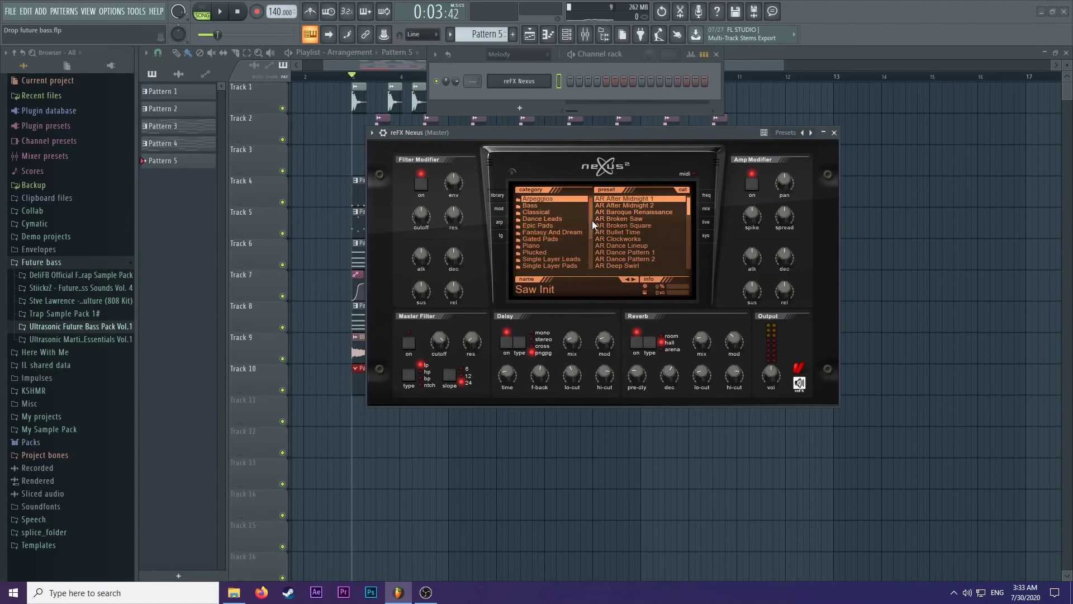
Try the LD Attack Lead 4 preset from the Single Layer Leads category.
{"action": "mouse_move", "coordinate": [592, 220]}
{"action": "left_mouse_down"}
{"action": "mouse_move", "coordinate": [588, 247]}
{"action": "mouse_move", "coordinate": [589, 231]}
{"action": "left_mouse_up"}
{"action": "left_click", "coordinate": [559, 238]}
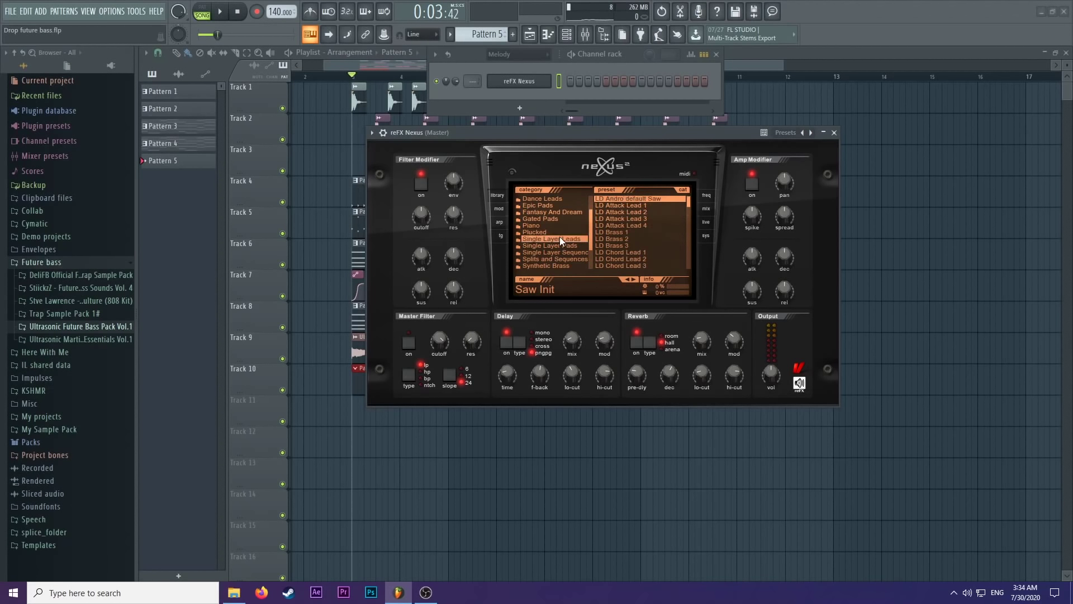
{"action": "left_click", "coordinate": [628, 226]}
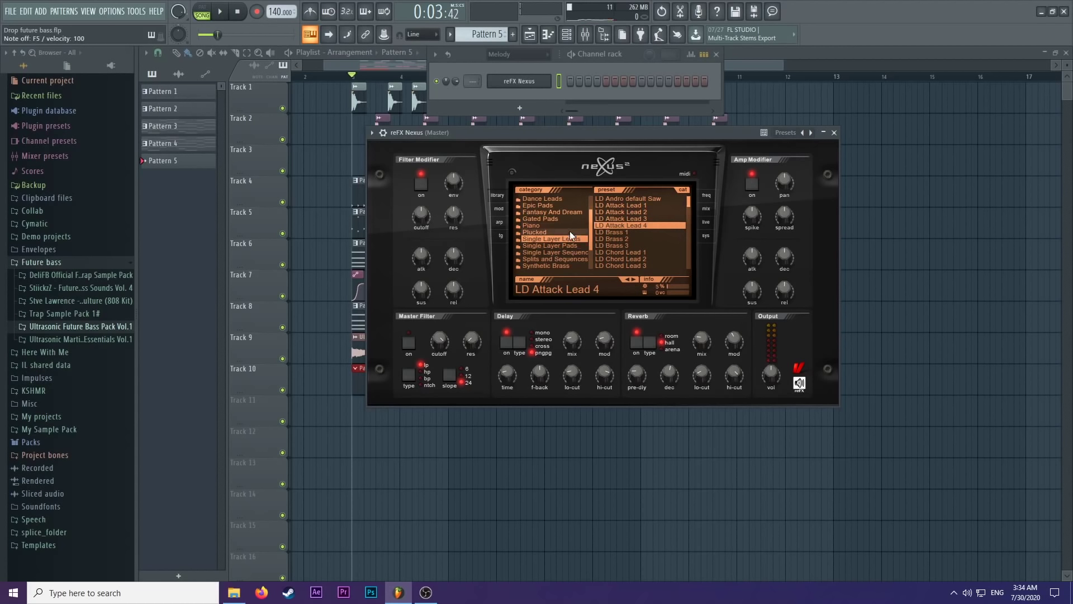
Load the LD A Simple Saw preset from Dance Leads, switch its delay off and keep the reverb on.
{"action": "left_click", "coordinate": [558, 200]}
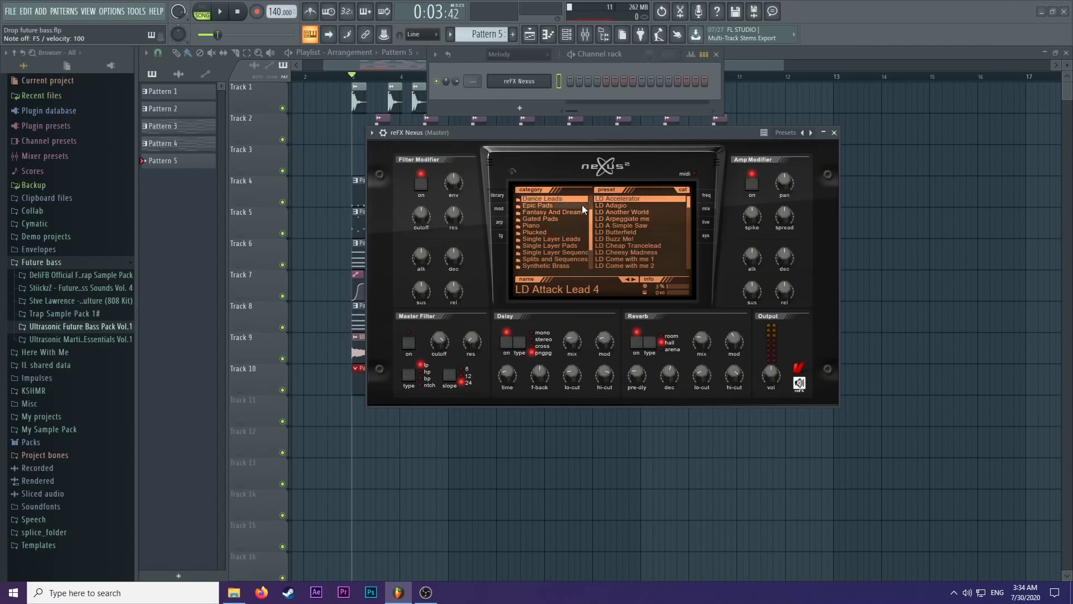
{"action": "left_click", "coordinate": [628, 225]}
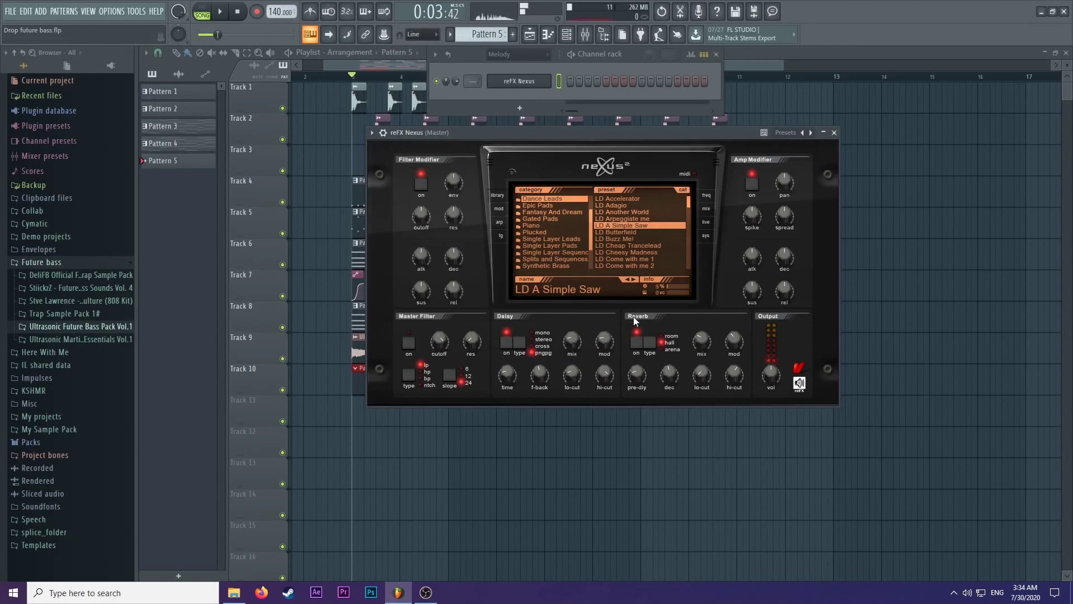
{"action": "mouse_move", "coordinate": [580, 343]}
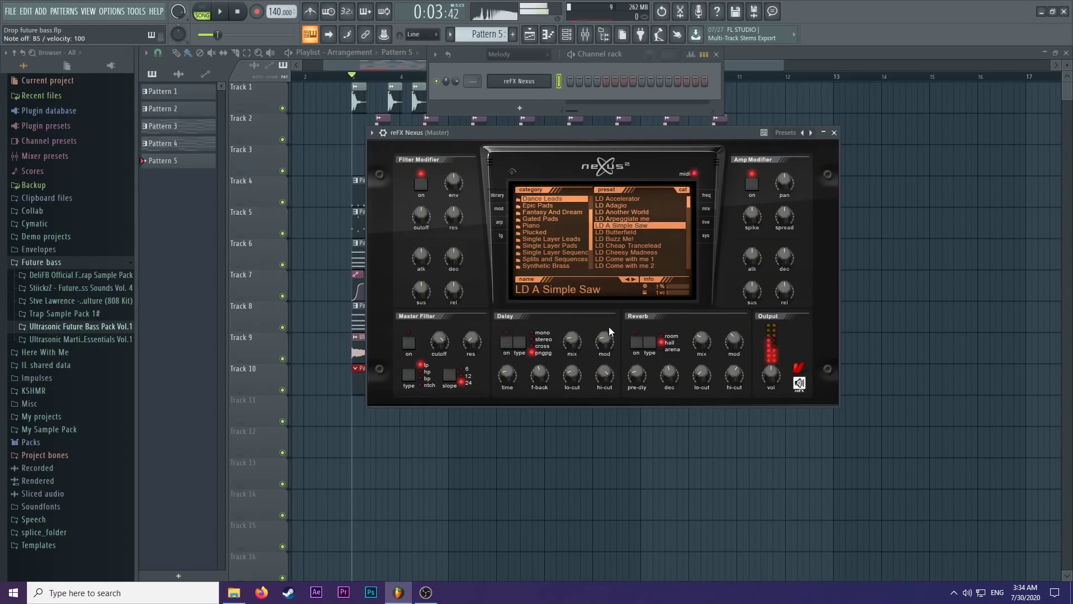
{"action": "left_click", "coordinate": [637, 342]}
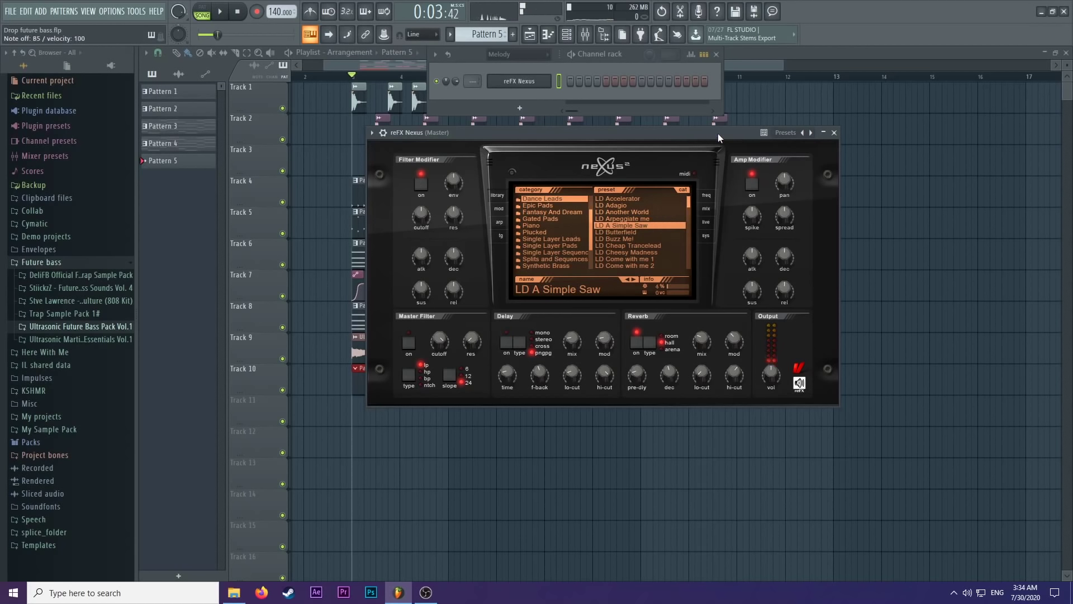
{"action": "left_click", "coordinate": [834, 133]}
{"action": "left_click", "coordinate": [716, 54]}
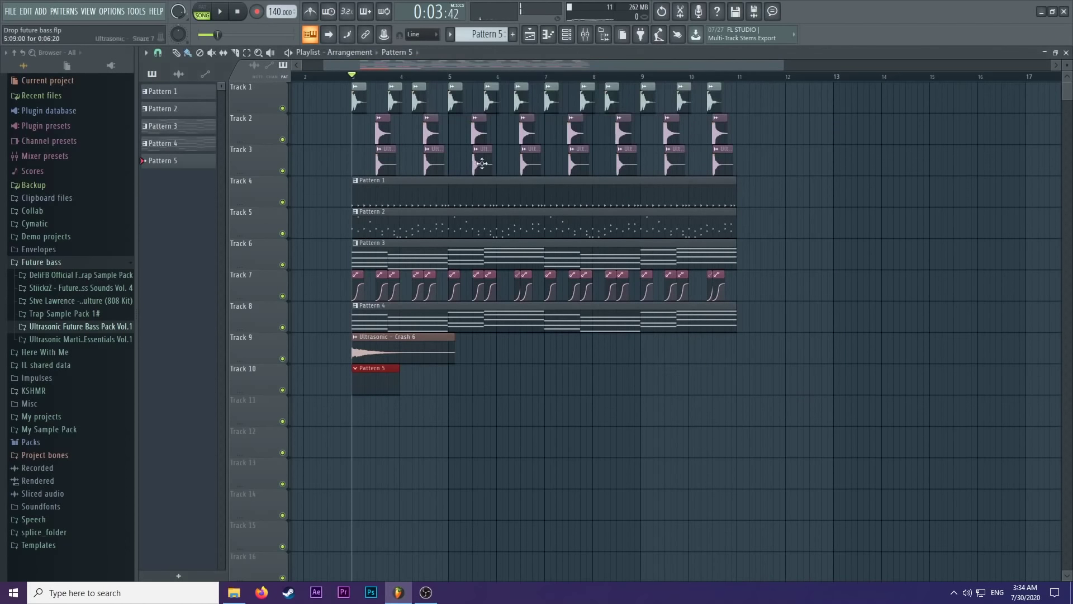
Reopen the reFX Nexus channel to audition the LD A Simple Saw sound.
{"action": "left_click", "coordinate": [567, 35]}
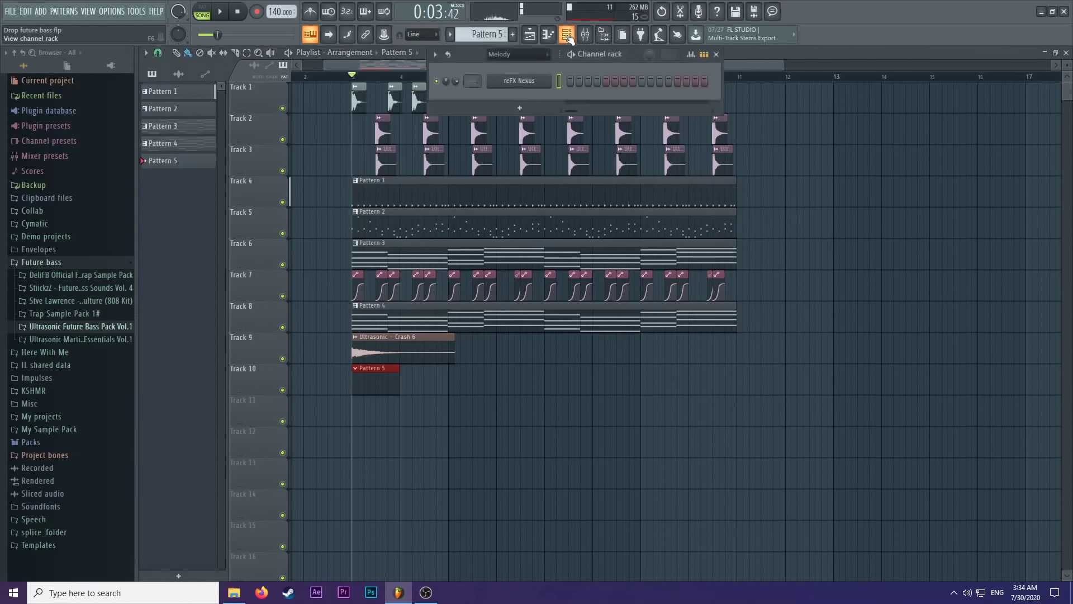
{"action": "left_click", "coordinate": [534, 84]}
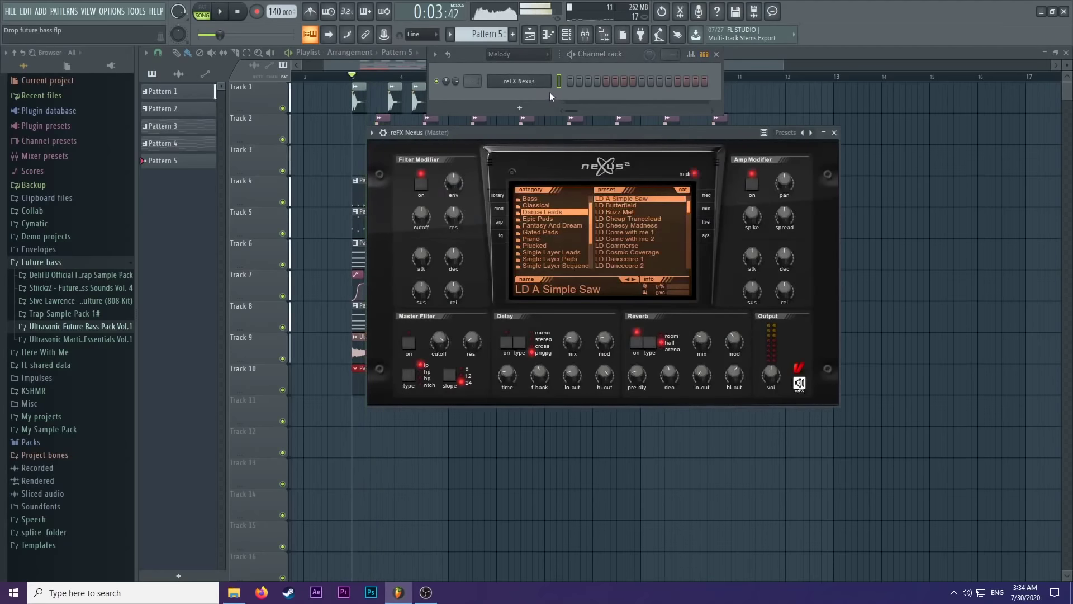
{"action": "left_click", "coordinate": [834, 133]}
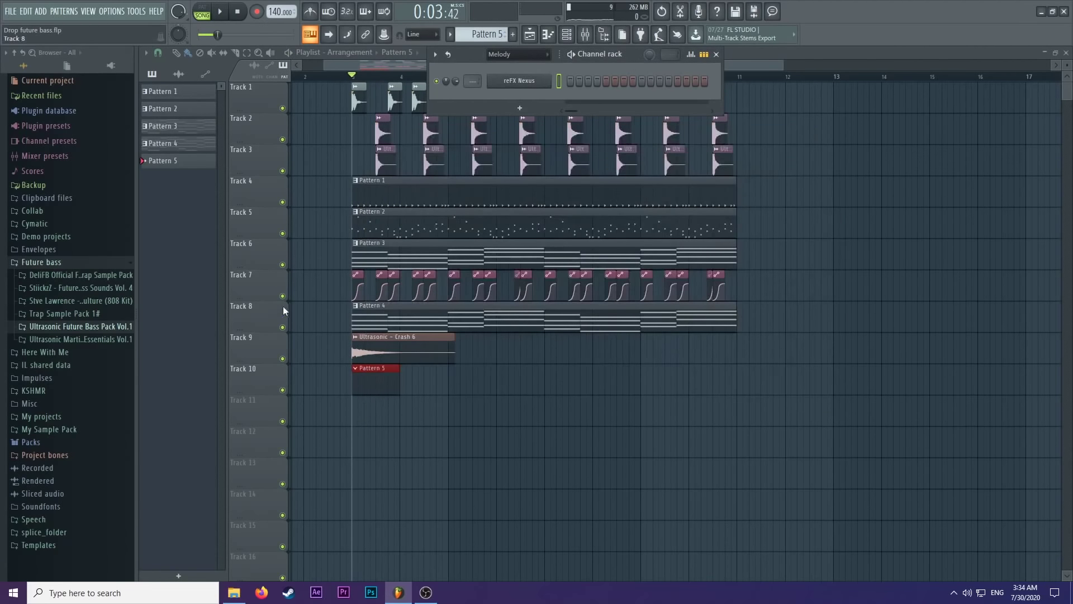
Solo Track 6 with the Pattern 3 chords and unmute Track 10 for the melody.
{"action": "right_click", "coordinate": [282, 265]}
{"action": "key", "text": "space"}
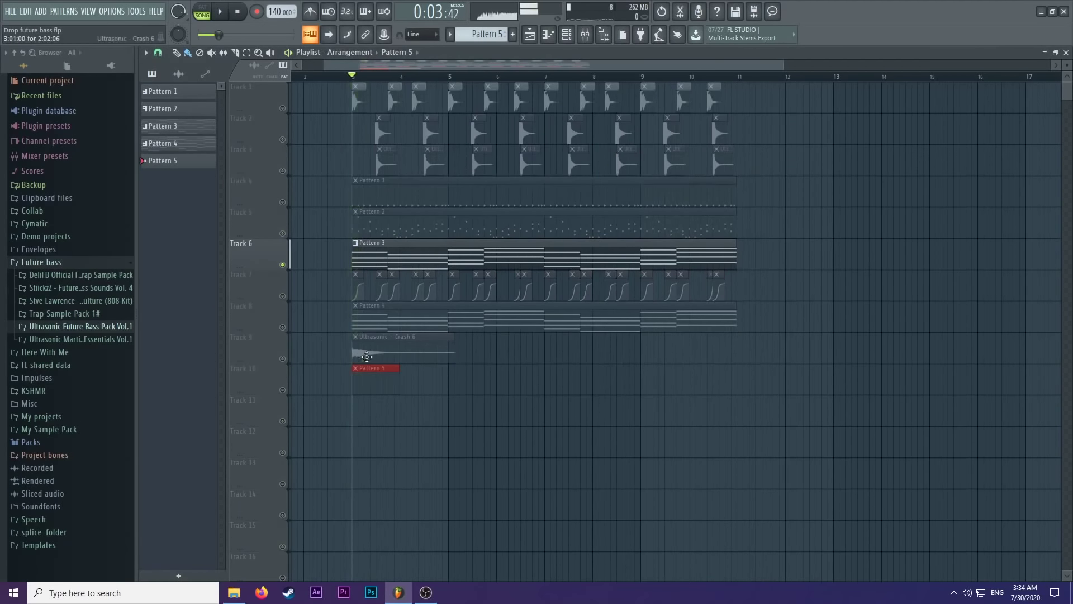
{"action": "left_click", "coordinate": [282, 390]}
{"action": "key", "text": "space"}
Open the piano roll of the reFX Nexus channel for Pattern 5.
{"action": "left_click", "coordinate": [566, 35]}
{"action": "key", "text": "space"}
{"action": "right_click", "coordinate": [537, 81]}
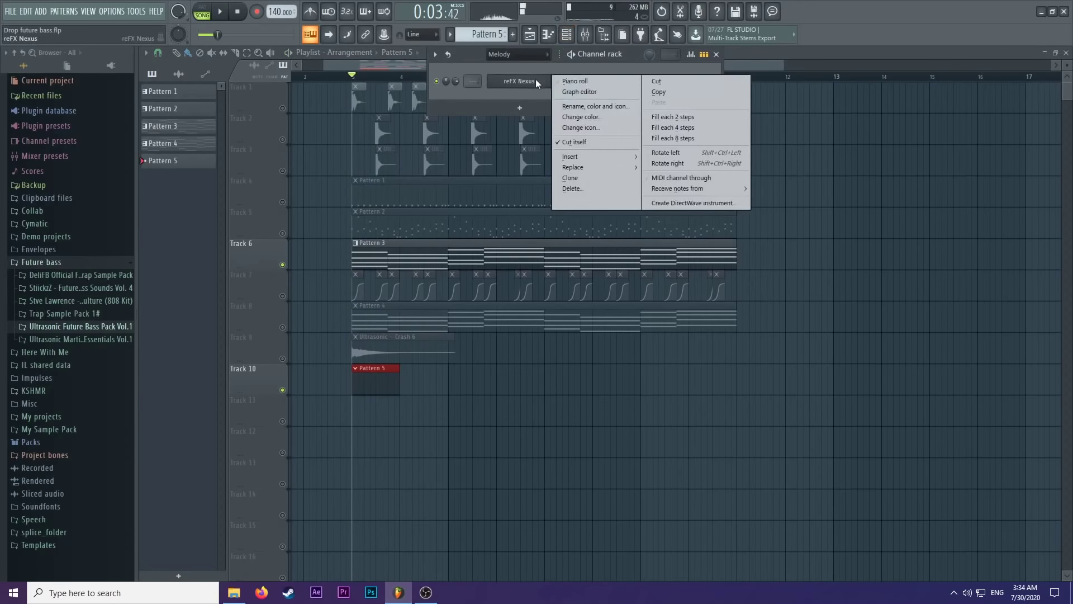
{"action": "left_click", "coordinate": [581, 85]}
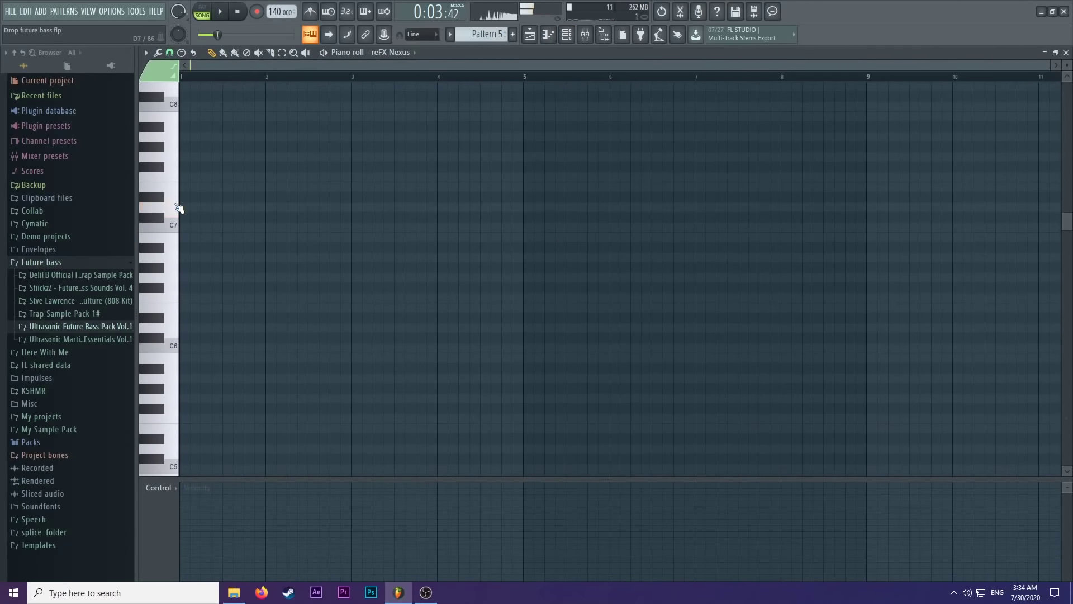
Try a four-step D7 note at the start of bar 1 against the chords.
{"action": "left_click_drag", "start_coordinate": [179, 208], "coordinate": [166, 204]}
{"action": "left_click_drag", "start_coordinate": [36, 201], "coordinate": [38, 223]}
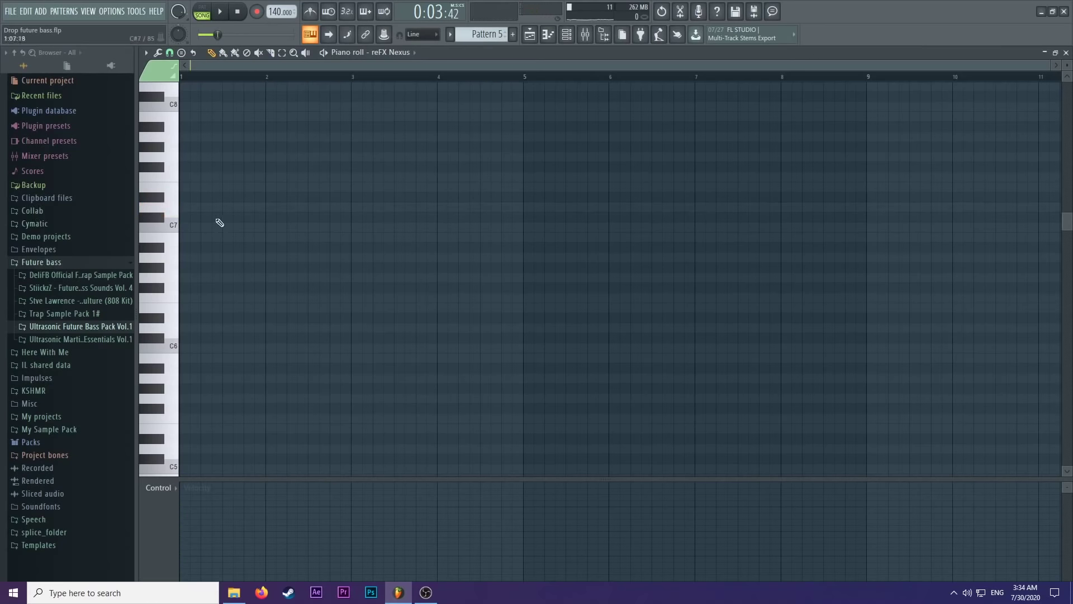
{"action": "left_click", "coordinate": [154, 209]}
{"action": "left_click_drag", "start_coordinate": [181, 208], "coordinate": [148, 210]}
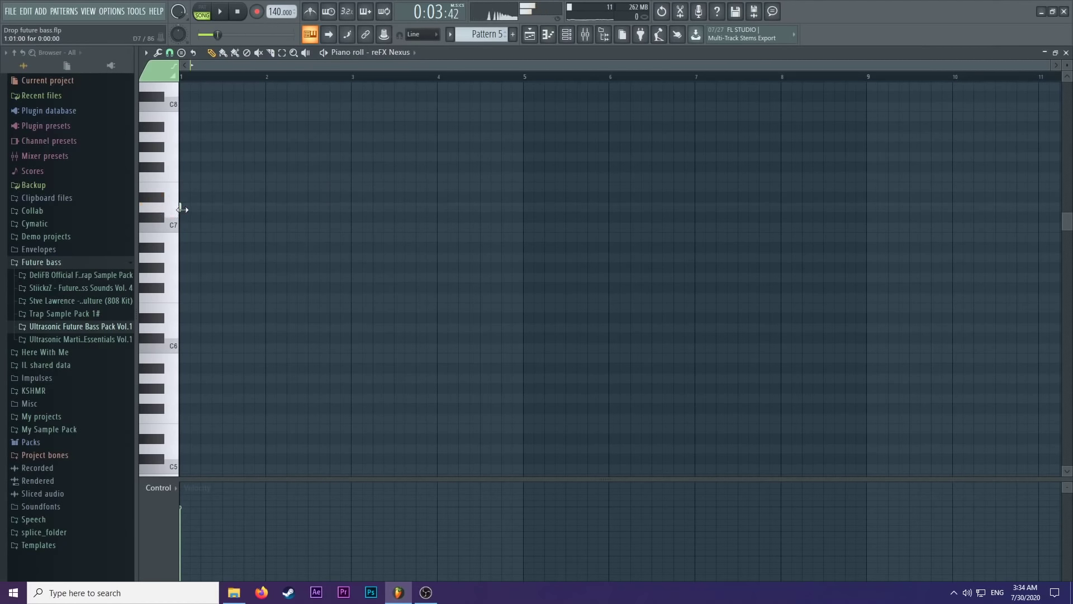
{"action": "left_click_drag", "start_coordinate": [236, 206], "coordinate": [270, 209]}
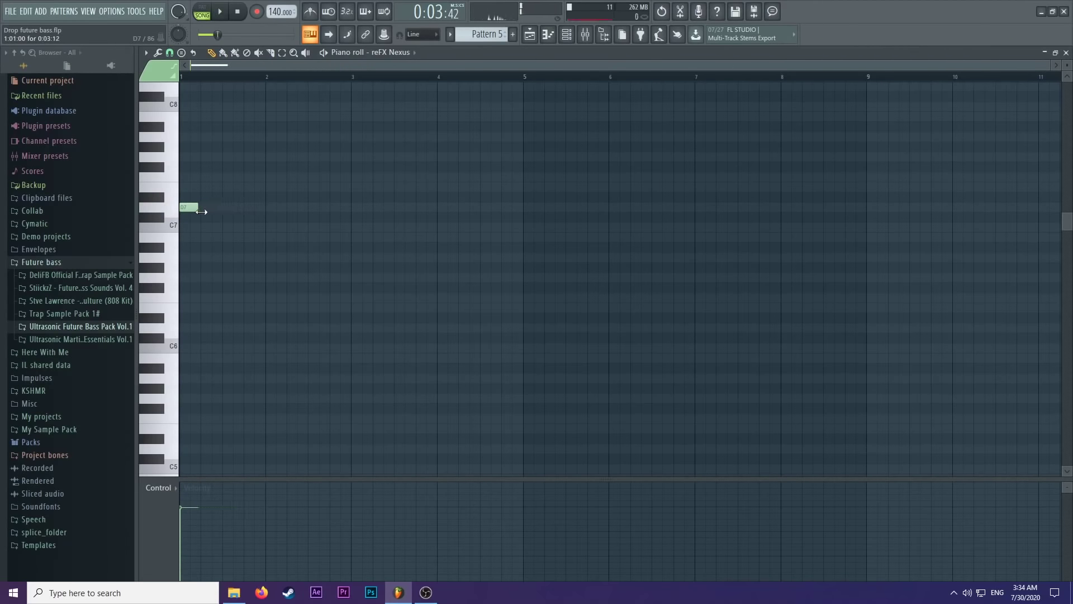
{"action": "scroll", "coordinate": [245, 143], "scroll_direction": "up", "scroll_amount": 4}
{"action": "left_click_drag", "start_coordinate": [295, 65], "coordinate": [282, 65]}
{"action": "key", "text": "space"}
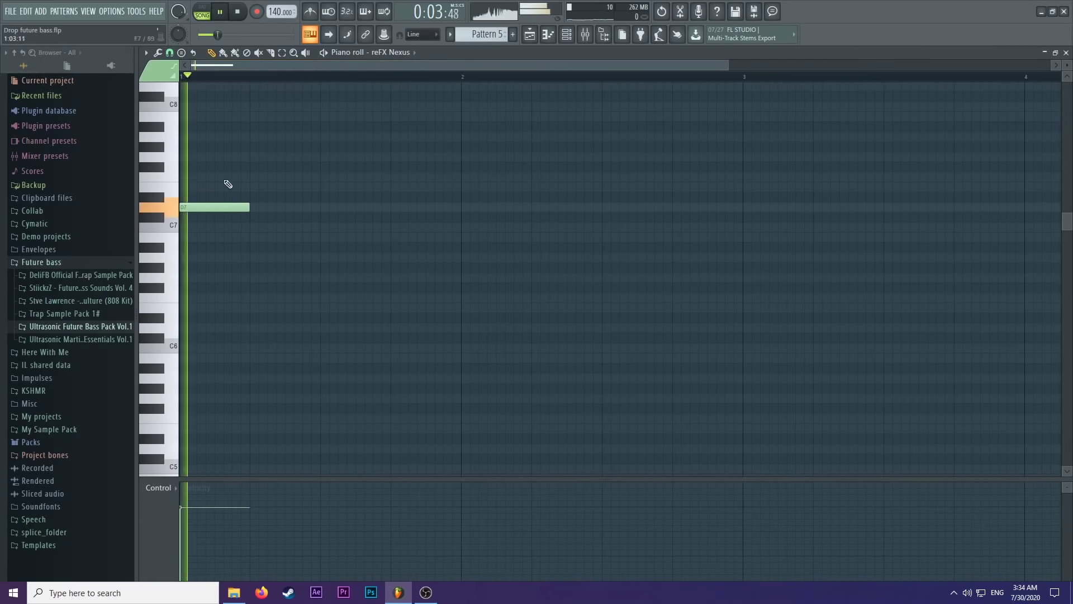
{"action": "key", "text": "space"}
{"action": "right_click", "coordinate": [208, 207]}
Place four-step notes on the first two beats of bar 1, A6 followed by A7.
{"action": "left_click", "coordinate": [180, 248]}
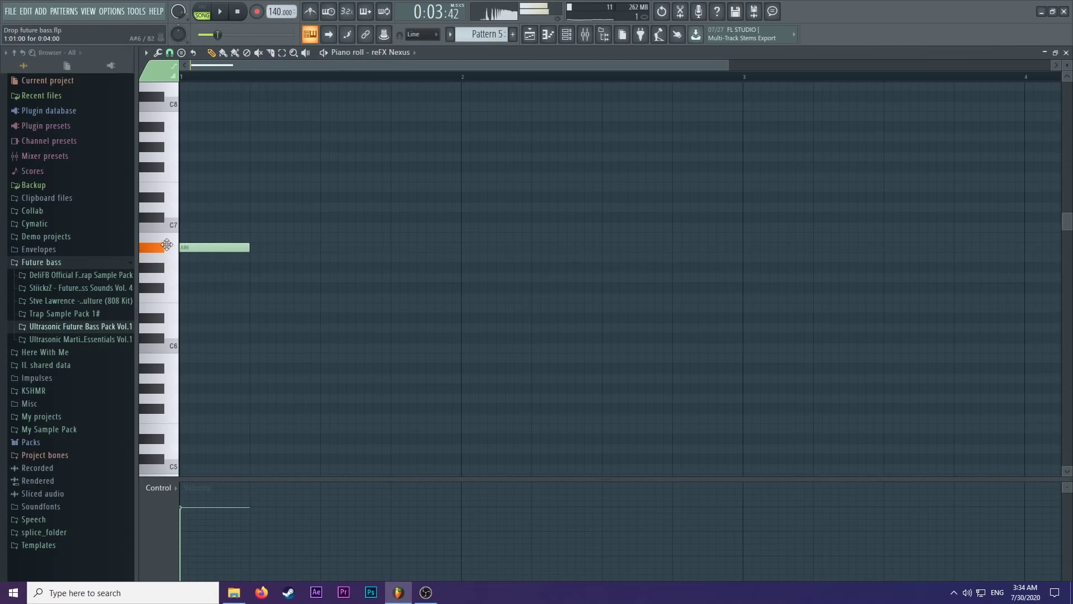
{"action": "left_click_drag", "start_coordinate": [198, 248], "coordinate": [198, 257]}
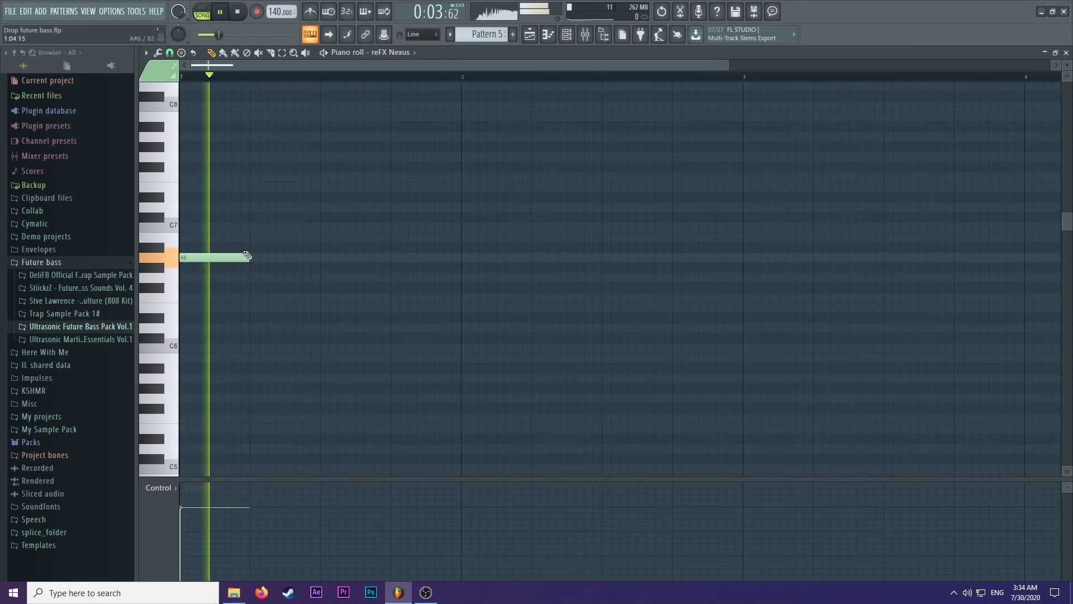
{"action": "left_click", "coordinate": [250, 206]}
{"action": "left_click_drag", "start_coordinate": [250, 202], "coordinate": [250, 173]}
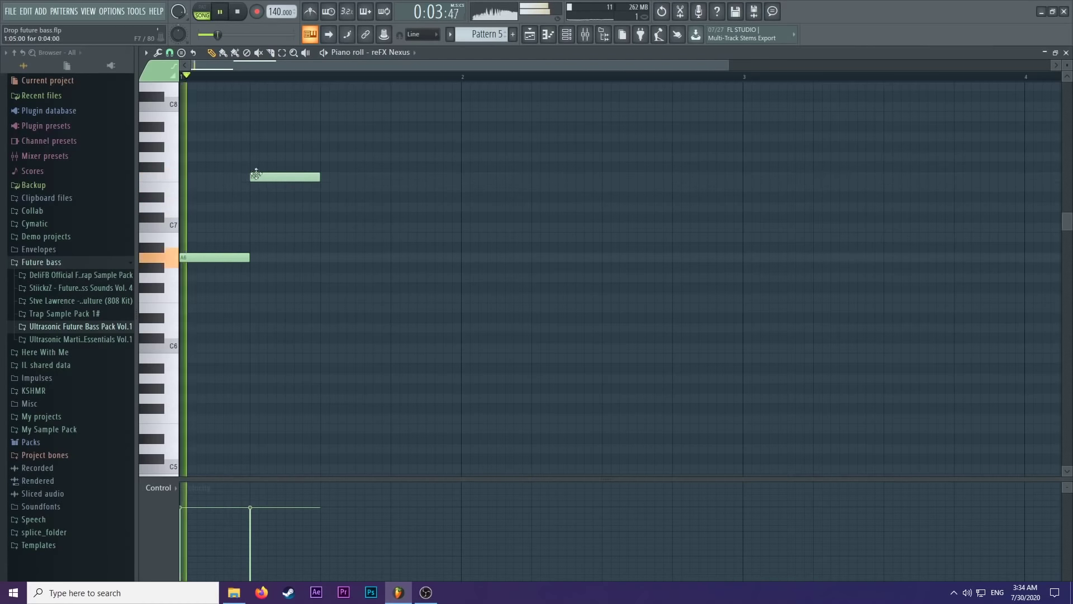
{"action": "right_click", "coordinate": [306, 178]}
{"action": "left_click", "coordinate": [251, 158]}
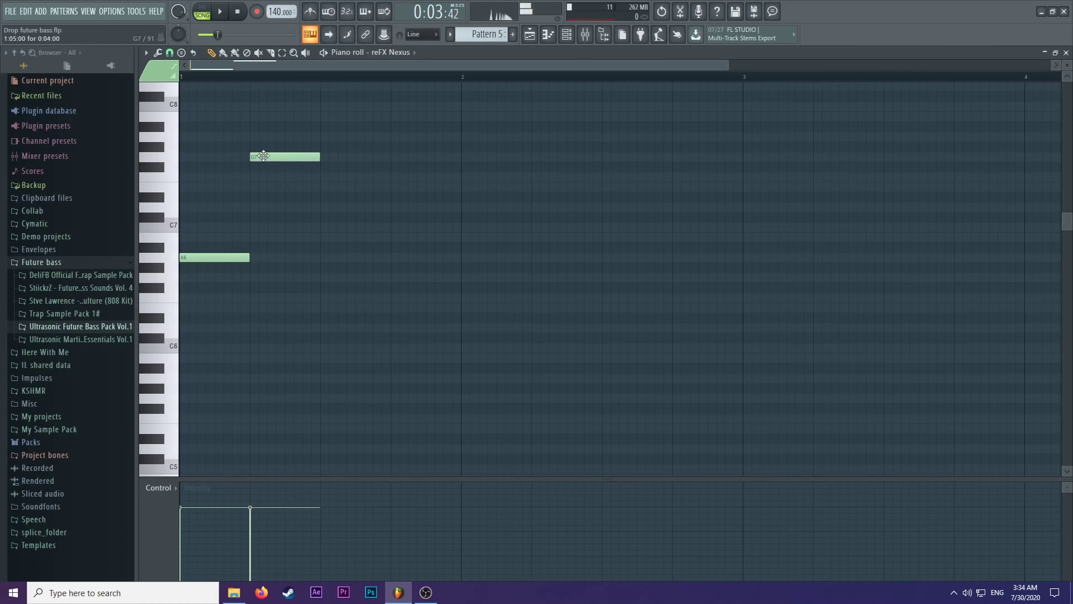
{"action": "left_click_drag", "start_coordinate": [263, 156], "coordinate": [263, 136]}
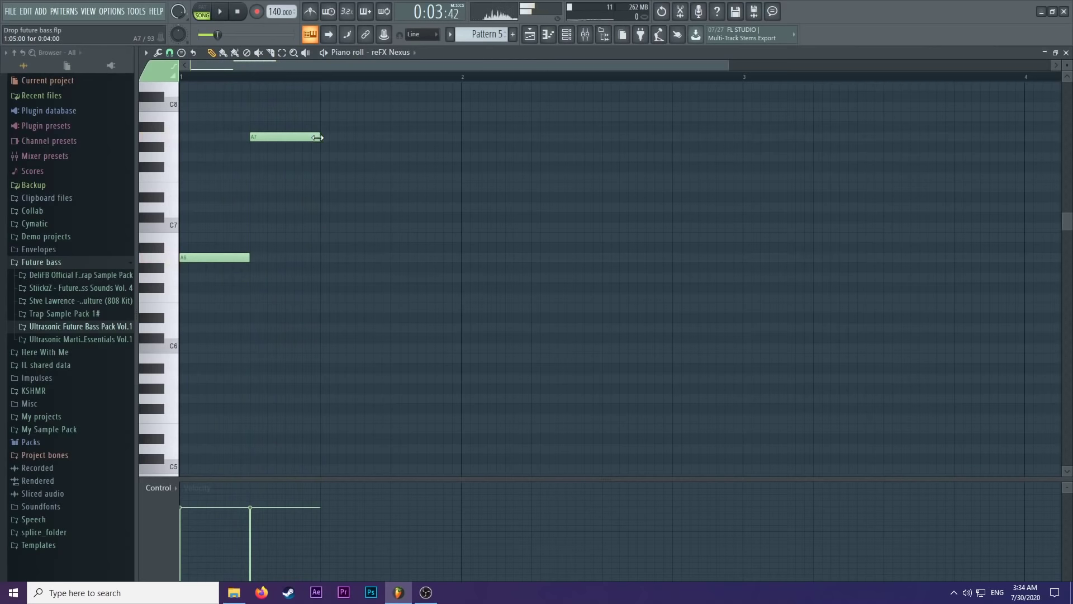
Add a four-step F7 on beat 3 and a four-step G7 on beat 4 of bar 1, and play them back.
{"action": "left_click", "coordinate": [326, 240]}
{"action": "left_click_drag", "start_coordinate": [324, 240], "coordinate": [322, 179]}
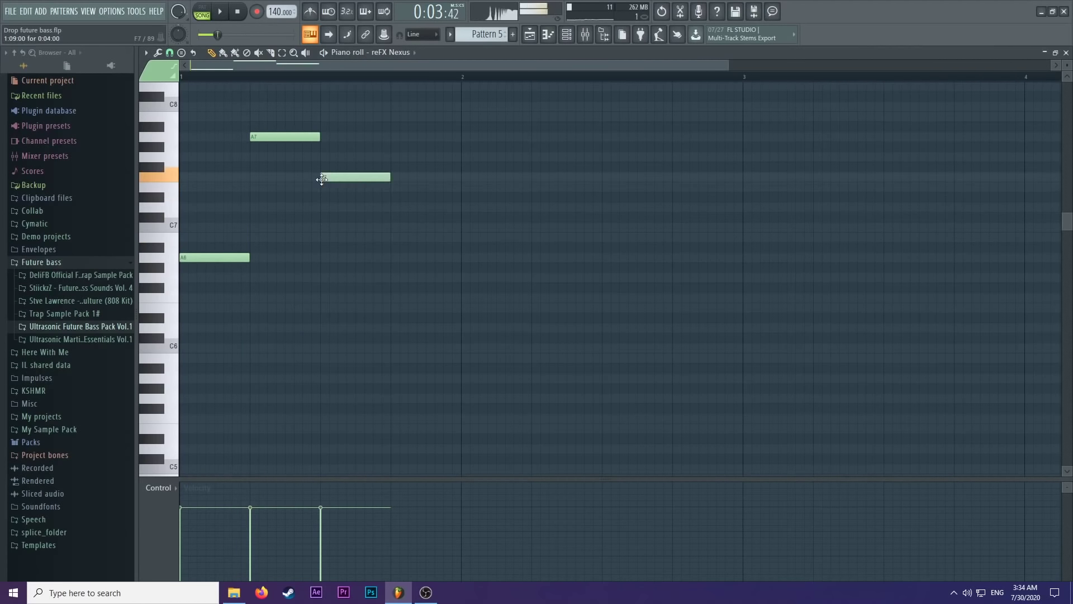
{"action": "key", "text": "space"}
{"action": "key", "text": "space"}
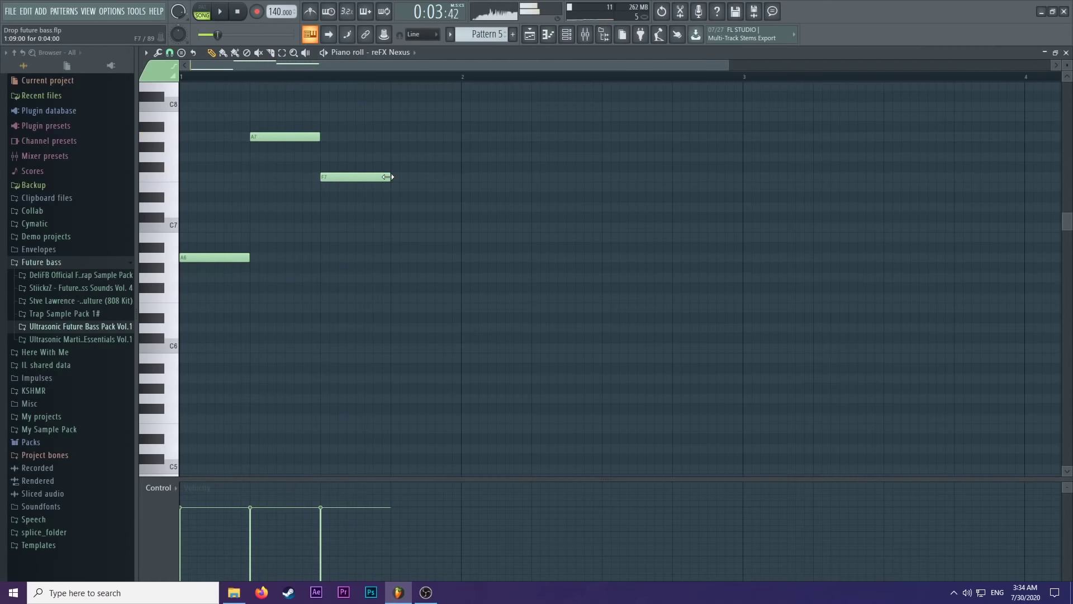
{"action": "left_click", "coordinate": [395, 157]}
{"action": "key", "text": "space"}
{"action": "scroll", "coordinate": [397, 168], "scroll_direction": "down", "scroll_amount": 2}
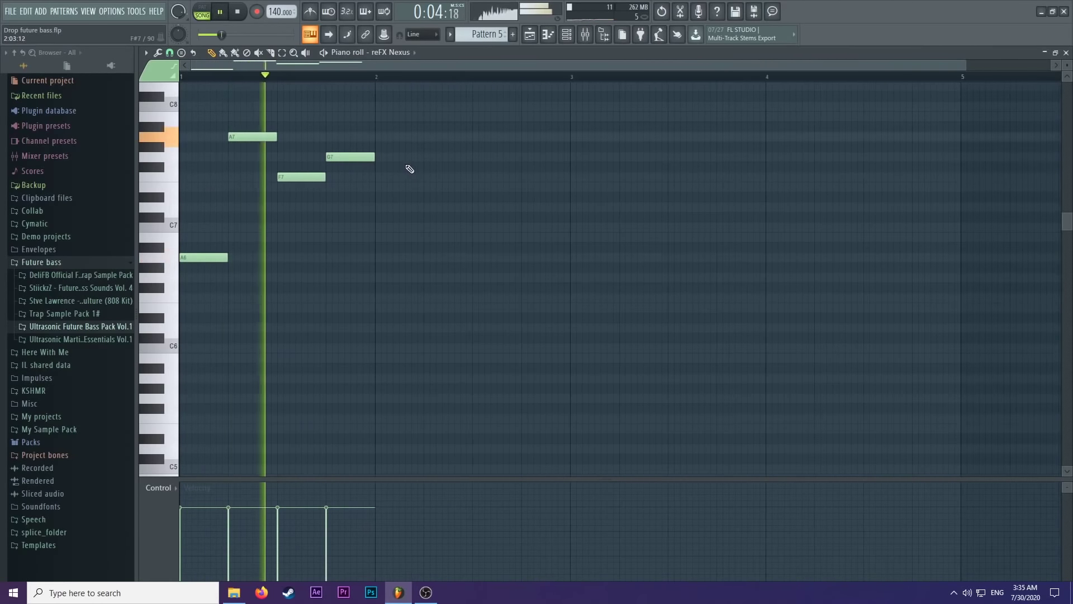
{"action": "key", "text": "space"}
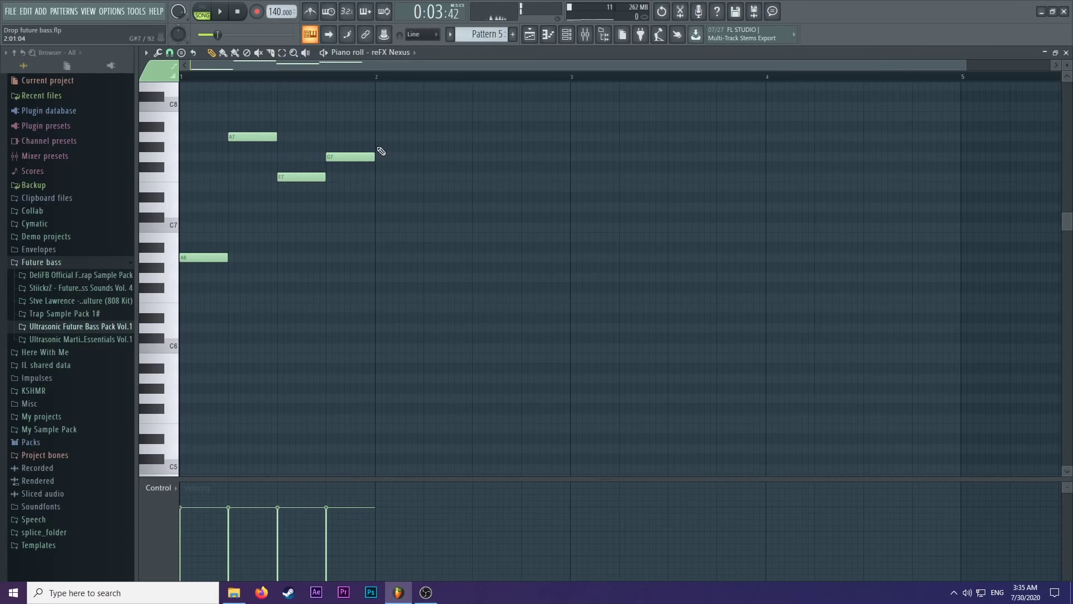
Try an A7 note at the start of bar 2, shortened to four steps, and play the melody.
{"action": "left_click", "coordinate": [378, 136]}
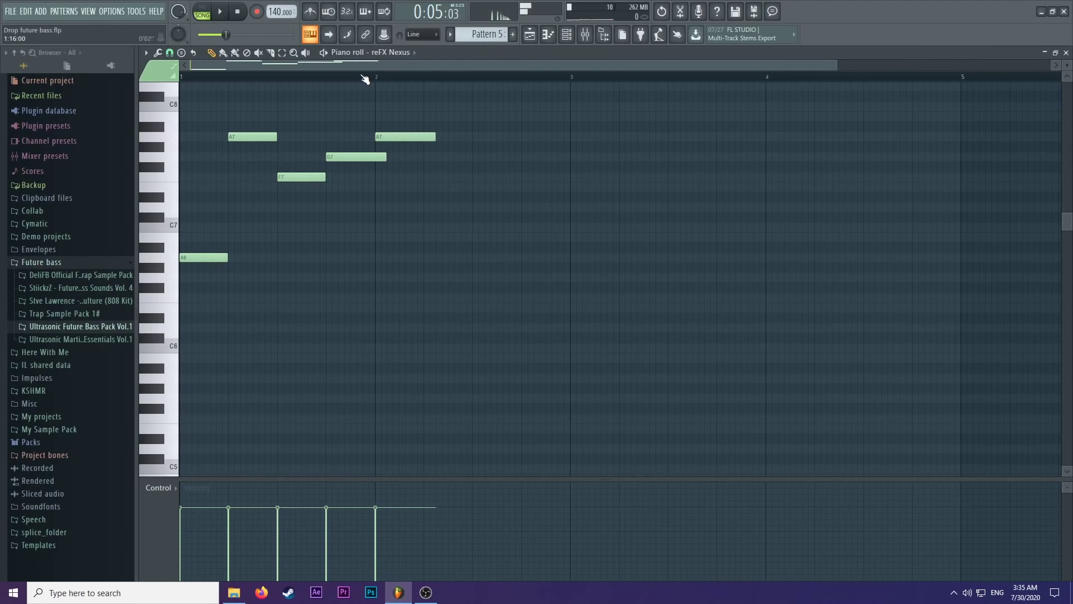
{"action": "right_click", "coordinate": [432, 137]}
{"action": "key", "text": "ctrl+z"}
{"action": "right_click", "coordinate": [439, 137]}
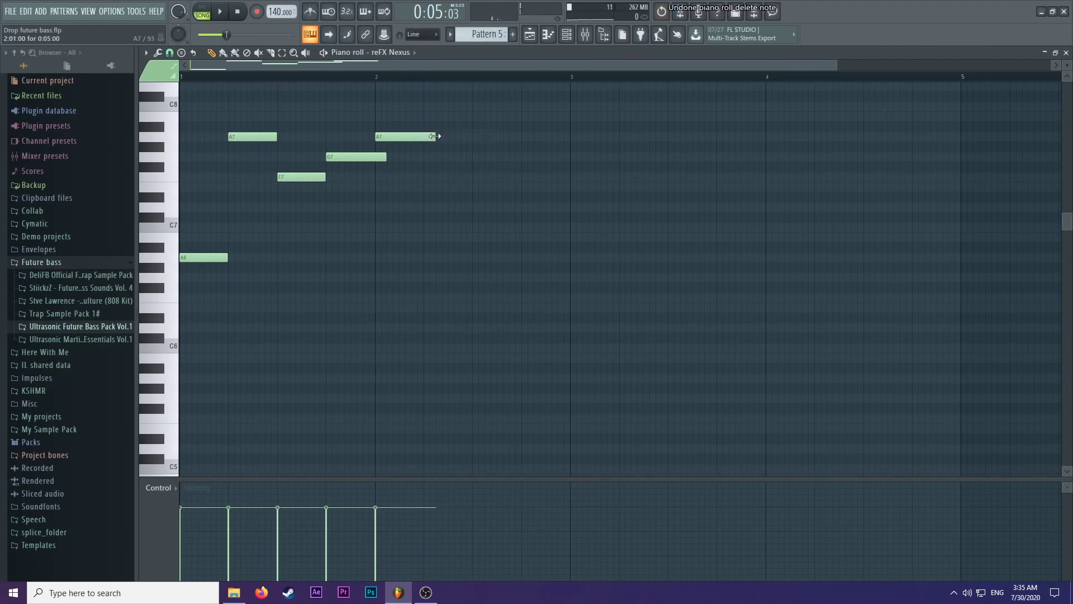
{"action": "left_click_drag", "start_coordinate": [435, 137], "coordinate": [424, 137]}
{"action": "key", "text": "space"}
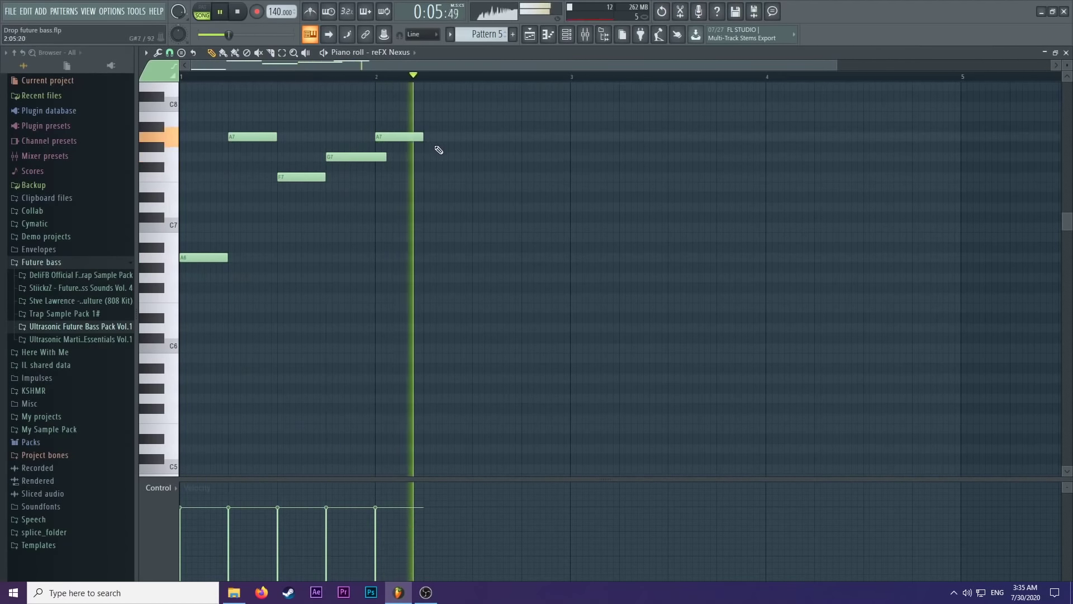
{"action": "key", "text": "space"}
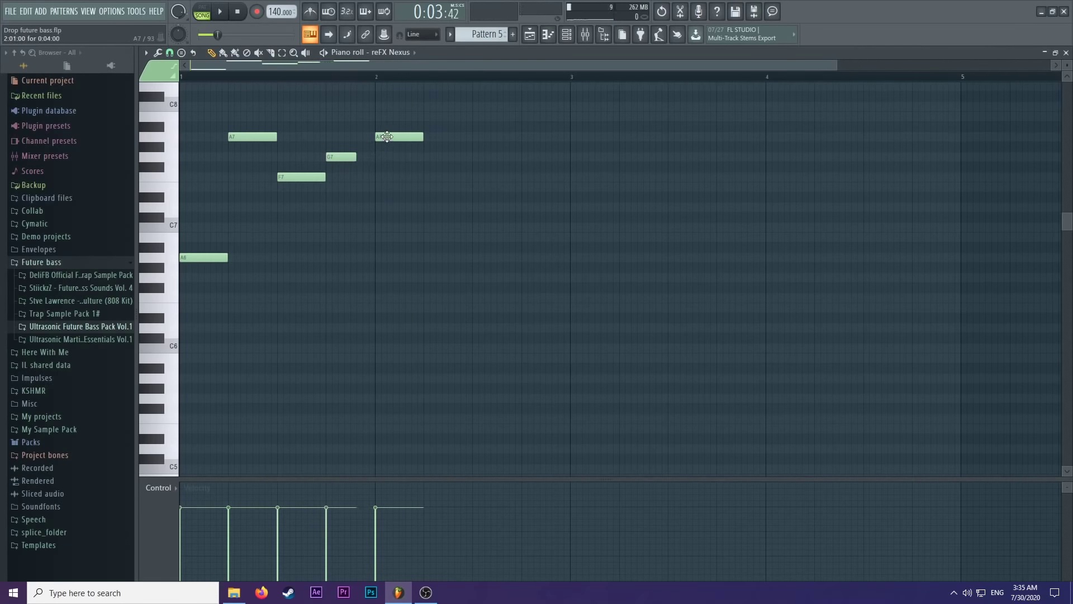
Shorten the G7 note to two steps and try a two-step F7 note right after it.
{"action": "left_click_drag", "start_coordinate": [386, 136], "coordinate": [366, 149]}
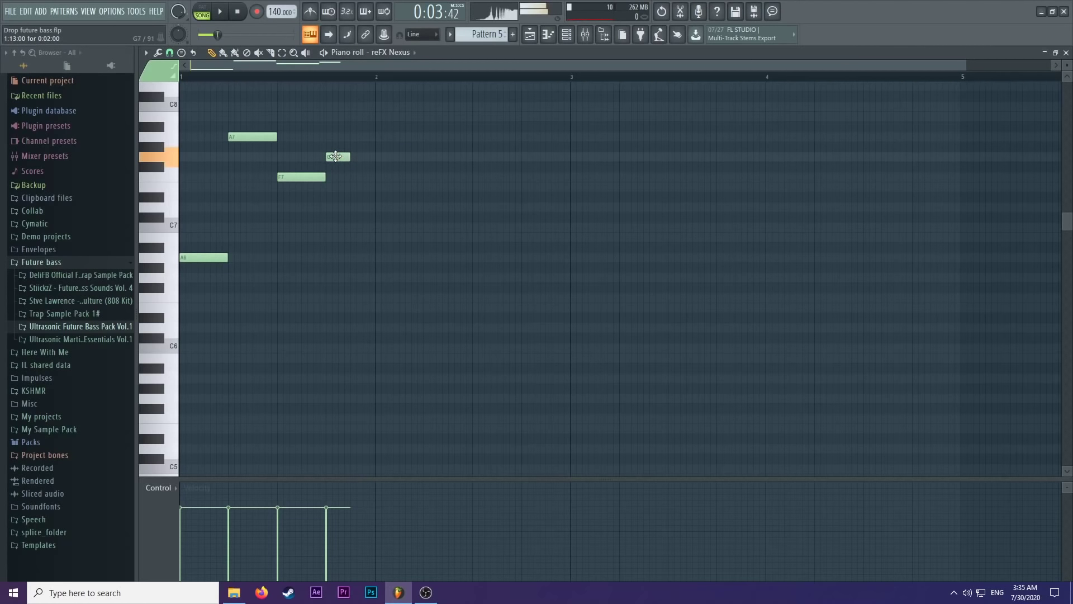
{"action": "left_click", "coordinate": [346, 176]}
{"action": "key", "text": "space"}
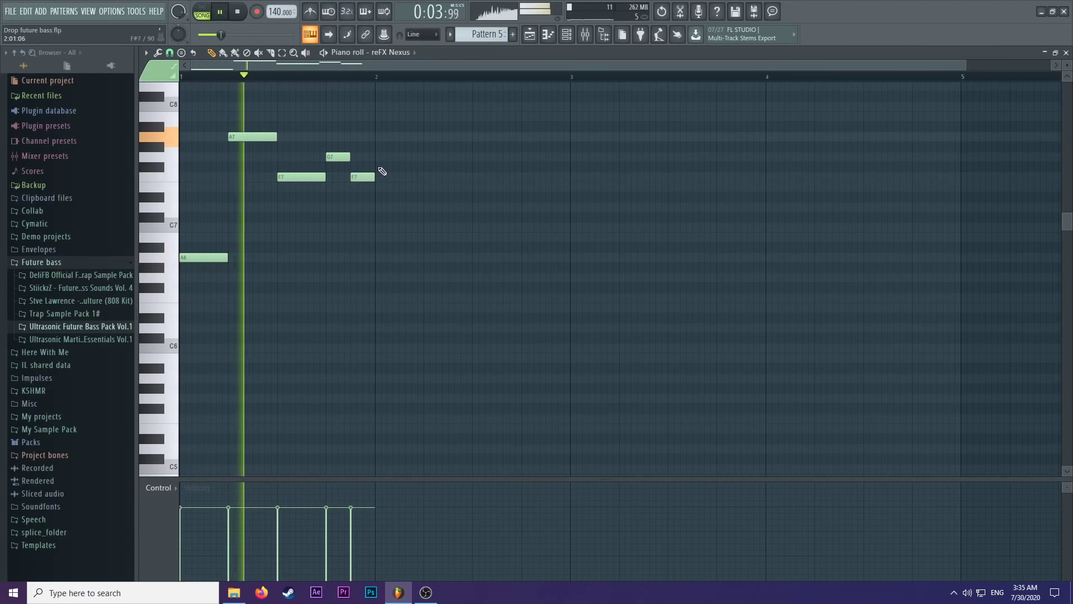
{"action": "key", "text": "space"}
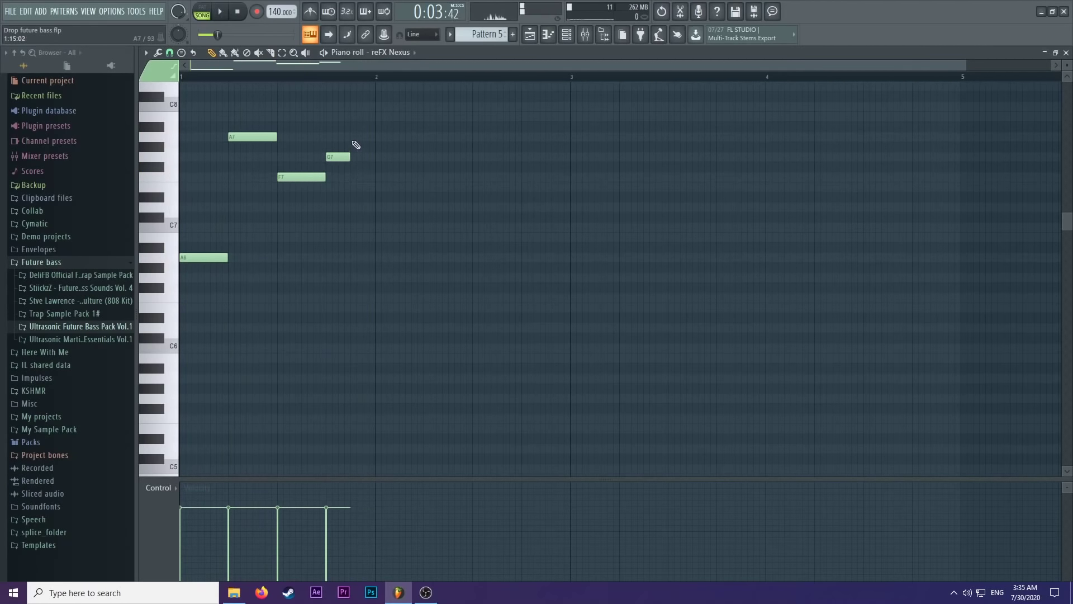
Put a two-step A7 note at the end of bar 1 in place of the trial F7, and play it back.
{"action": "left_click", "coordinate": [356, 137]}
{"action": "key", "text": "space"}
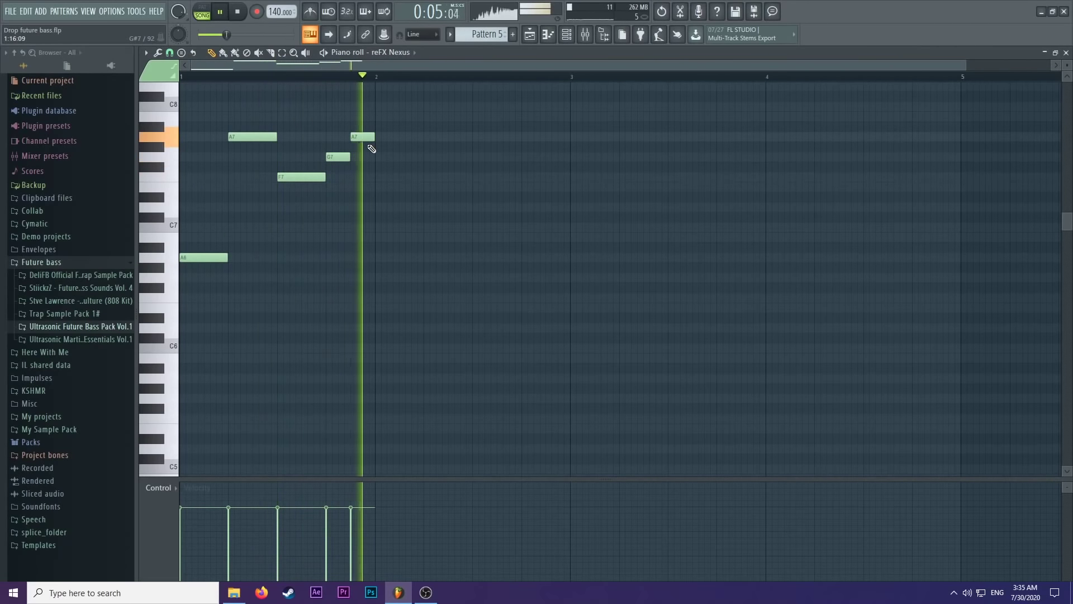
{"action": "key", "text": "space"}
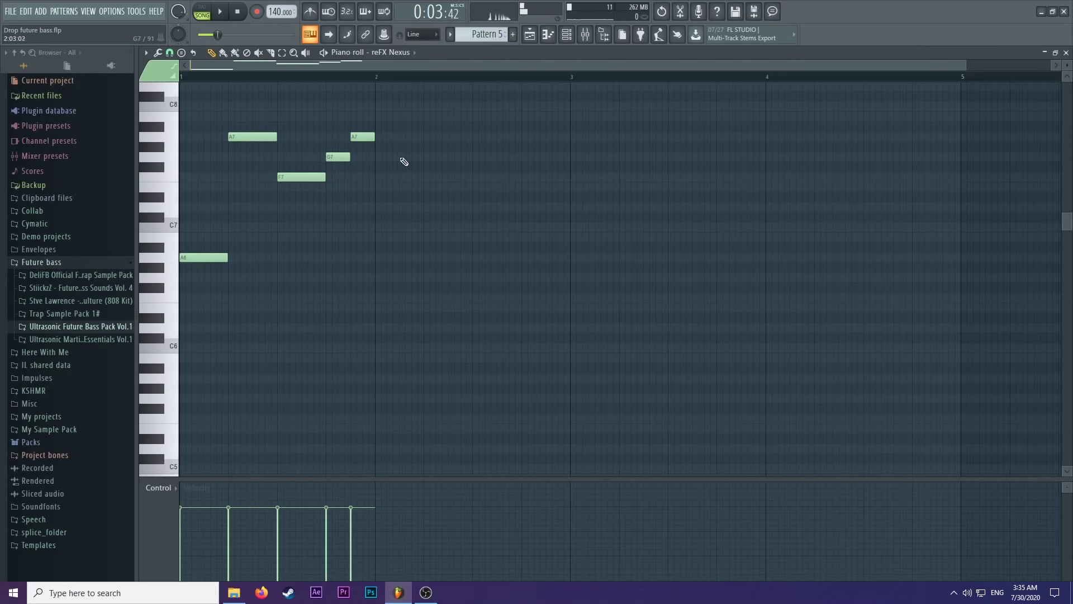
Add a two-step G7 on step 3 of bar 2 with a two-step F7 right after it, and play the melody.
{"action": "left_click", "coordinate": [403, 157]}
{"action": "key", "text": "space"}
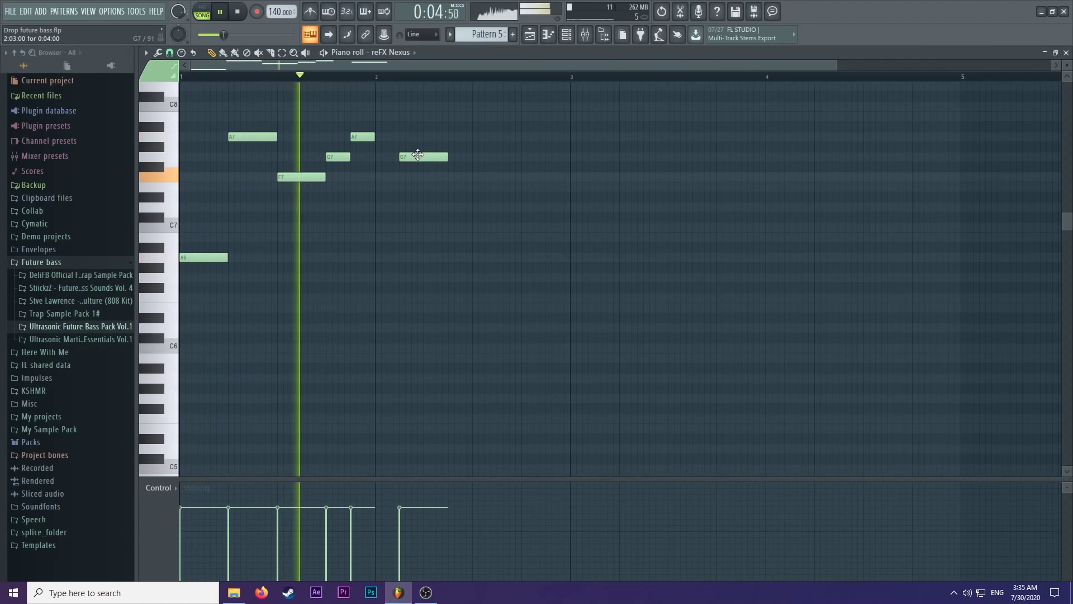
{"action": "key", "text": "space"}
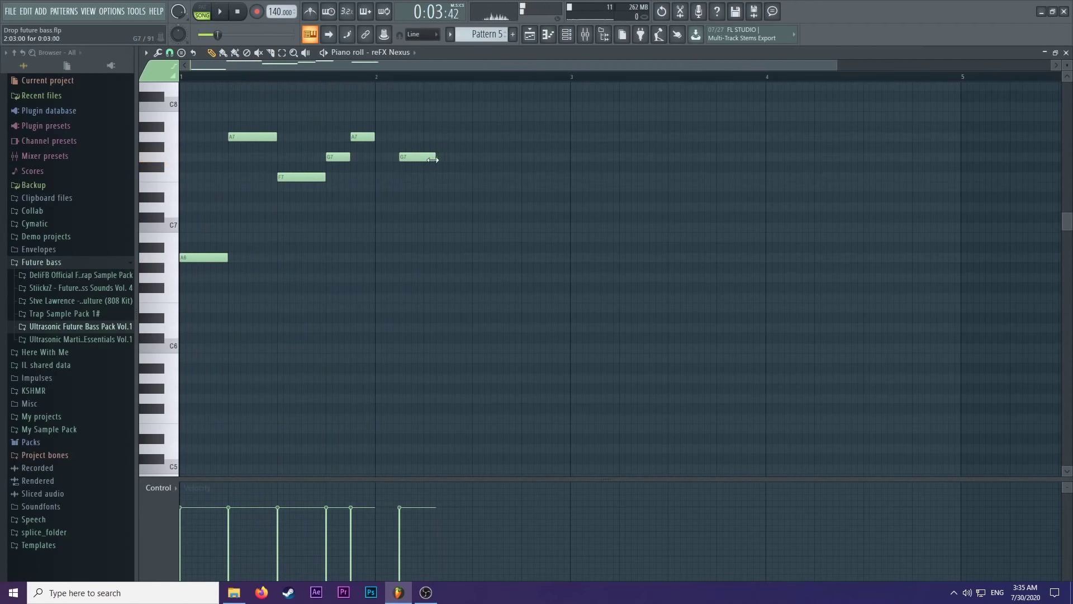
{"action": "left_click", "coordinate": [425, 176]}
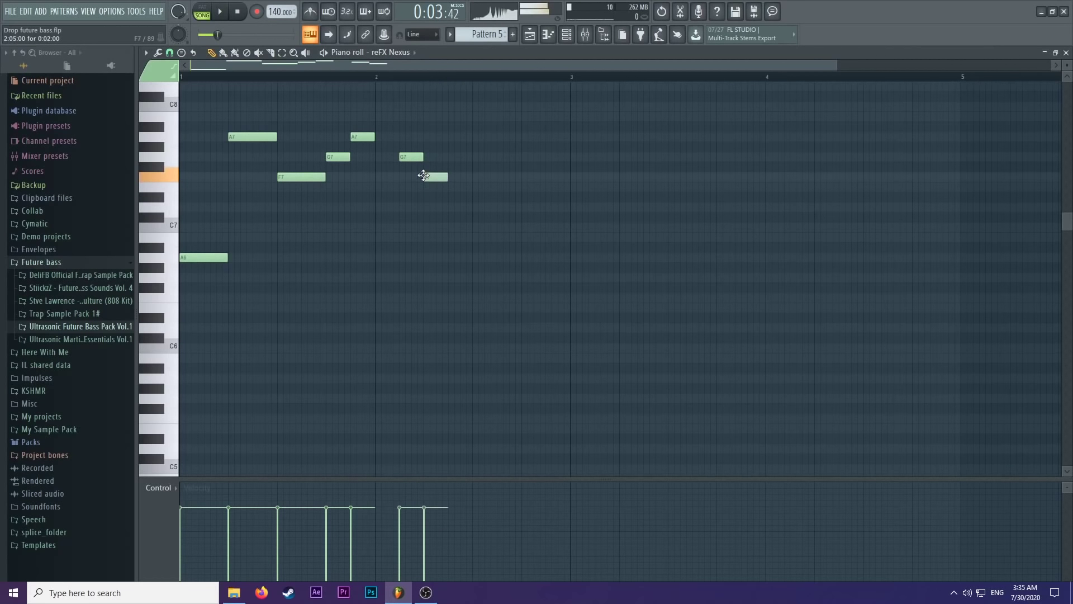
{"action": "key", "text": "space"}
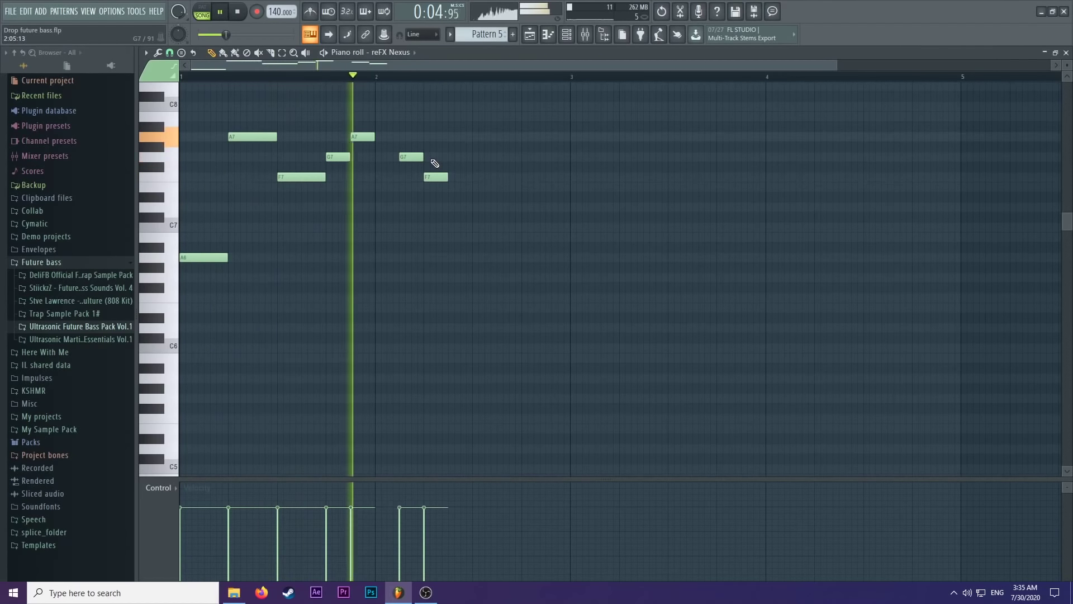
{"action": "key", "text": "space"}
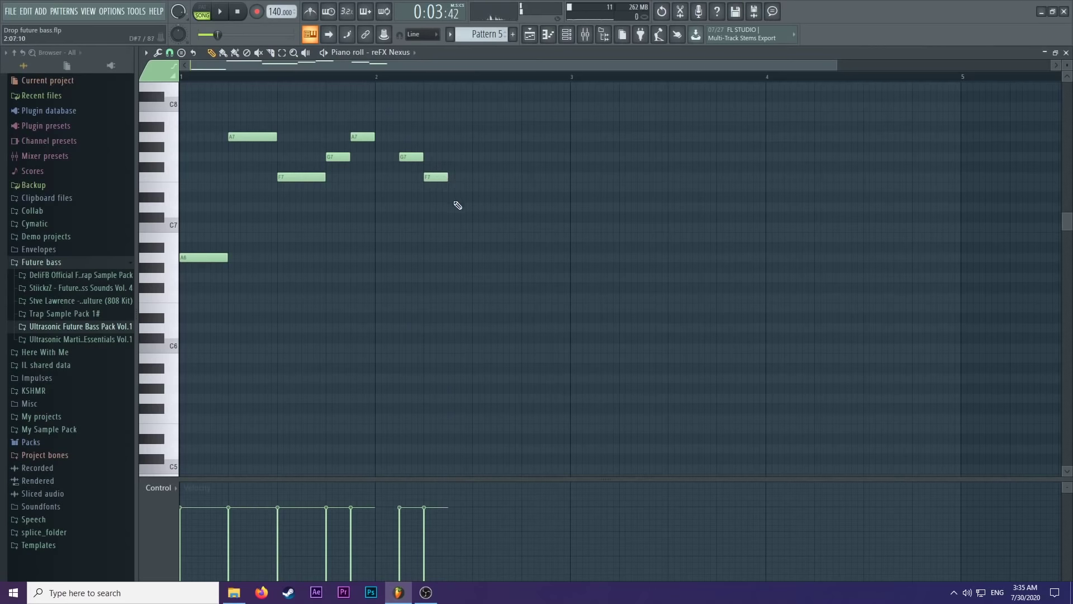
Add a four-step D7 on beat 3 of bar 2 and play the melody back.
{"action": "left_click", "coordinate": [305, 187]}
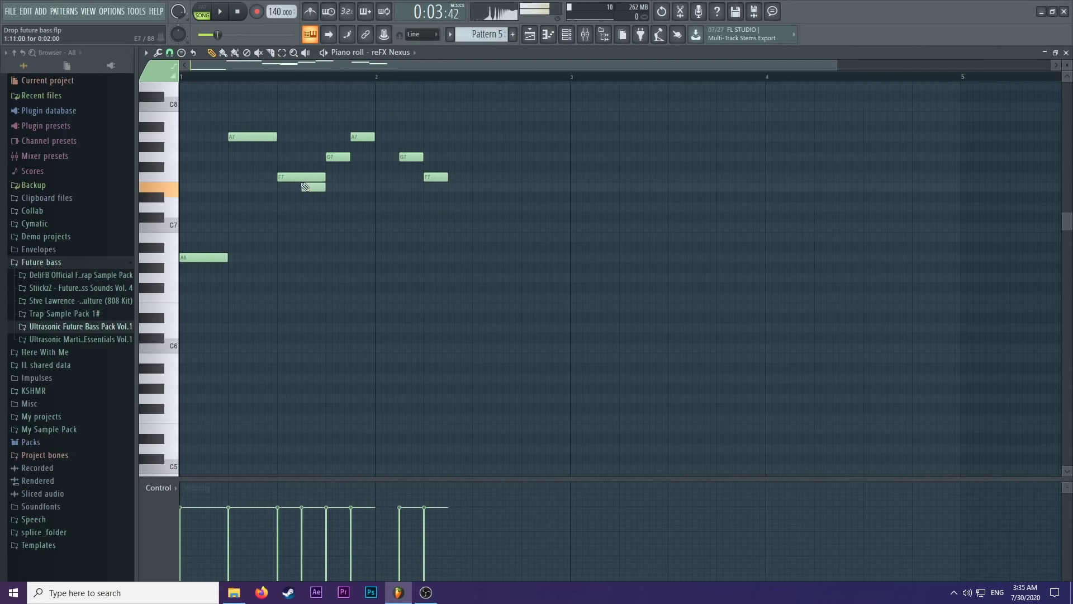
{"action": "left_click", "coordinate": [451, 207]}
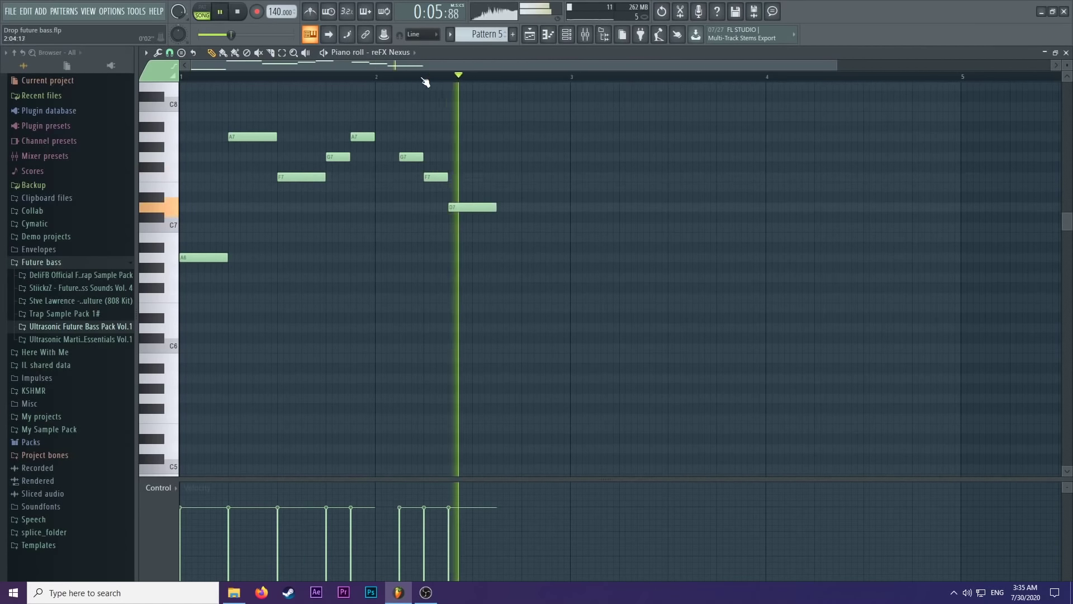
{"action": "left_click_drag", "start_coordinate": [471, 207], "coordinate": [495, 206]}
{"action": "key", "text": "space"}
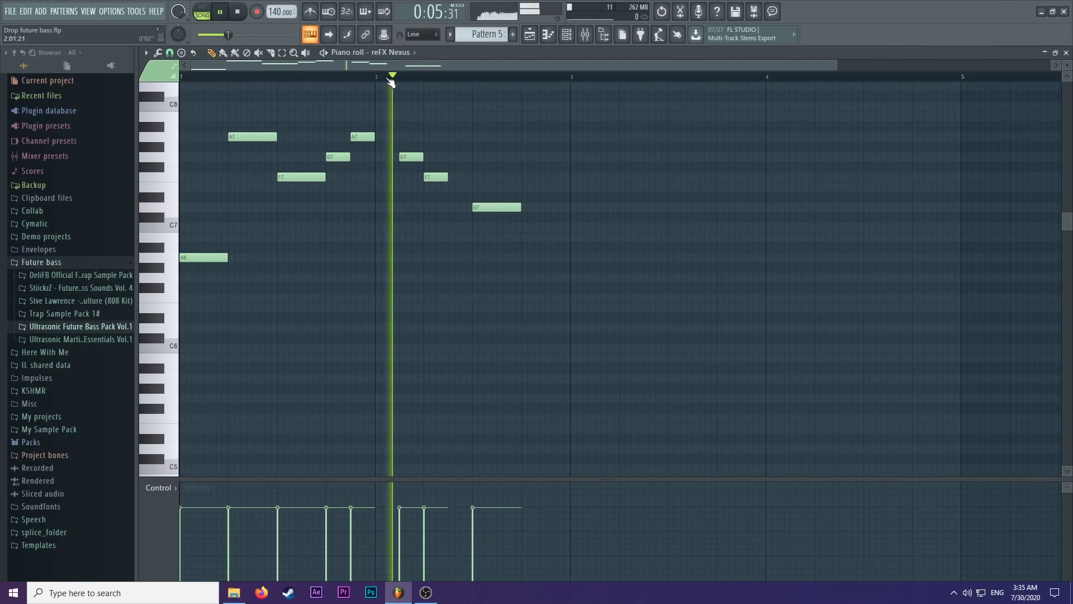
{"action": "key", "text": "space"}
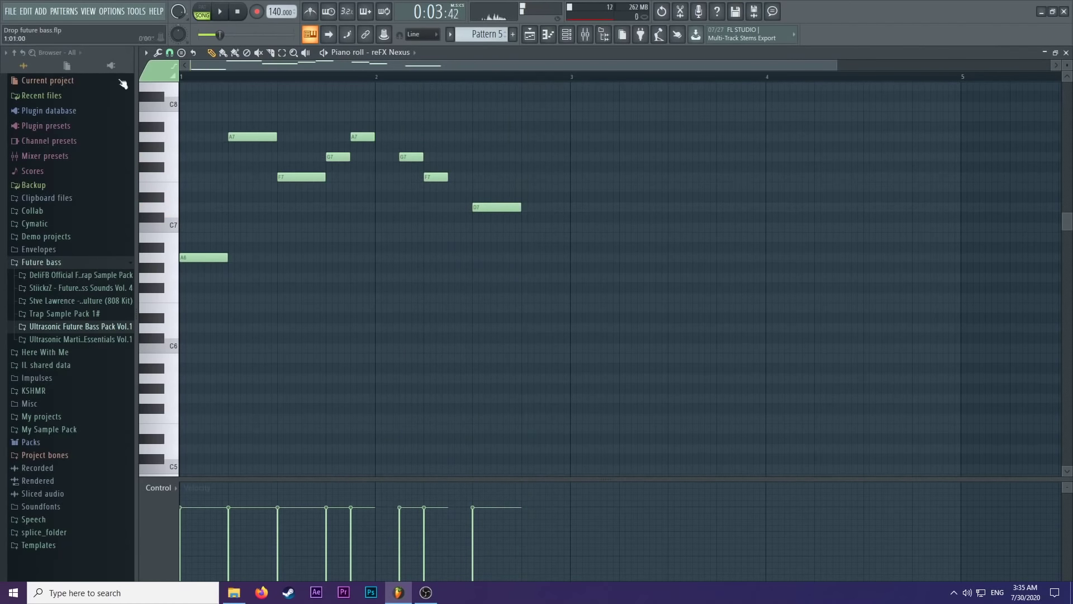
{"action": "key", "text": "space"}
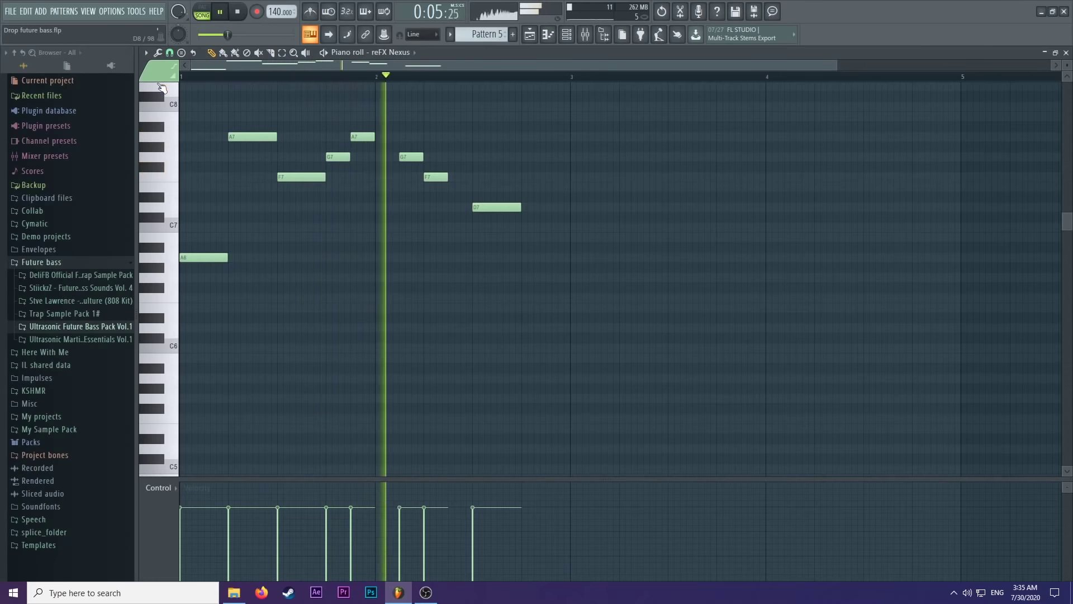
{"action": "key", "text": "space"}
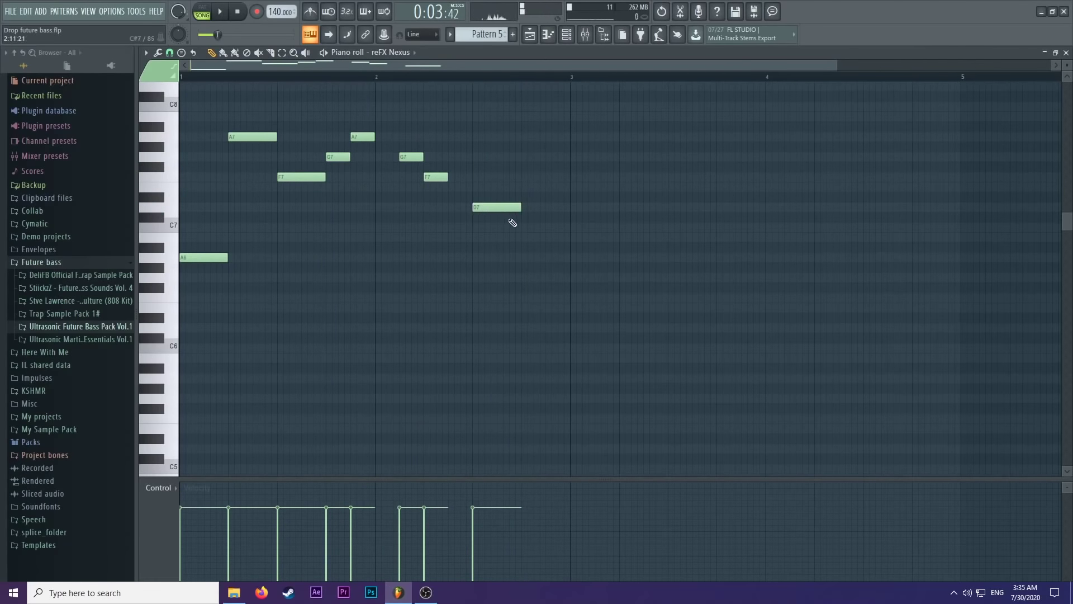
Add a four-step G6 on beat 4 of bar 2 and duplicate the two-bar melody into bars 3 and 4.
{"action": "left_click", "coordinate": [522, 261]}
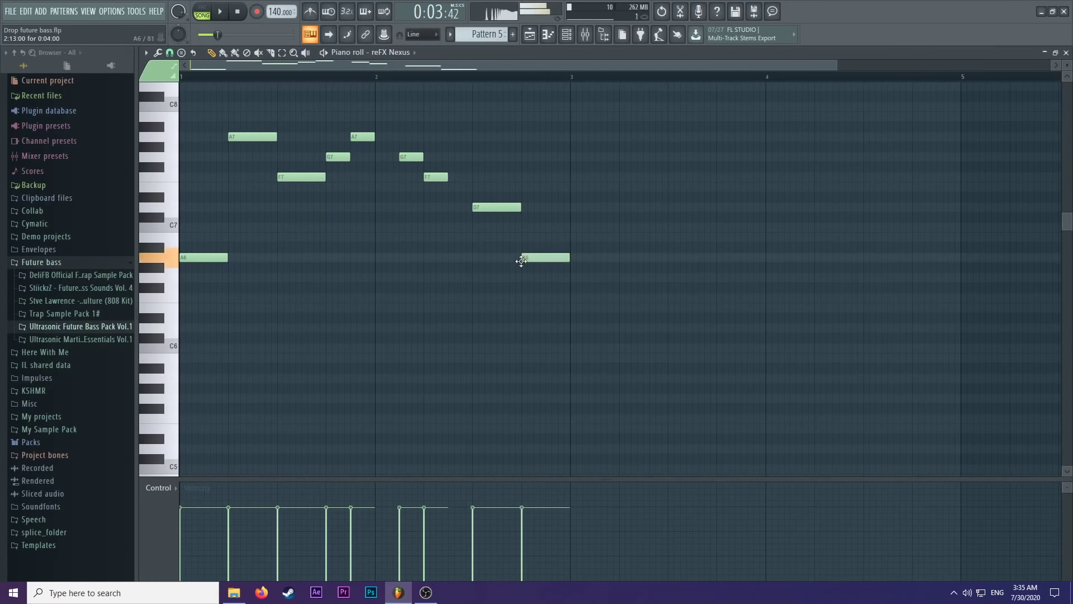
{"action": "left_click_drag", "start_coordinate": [521, 260], "coordinate": [521, 278]}
{"action": "key", "text": "ctrl+a"}
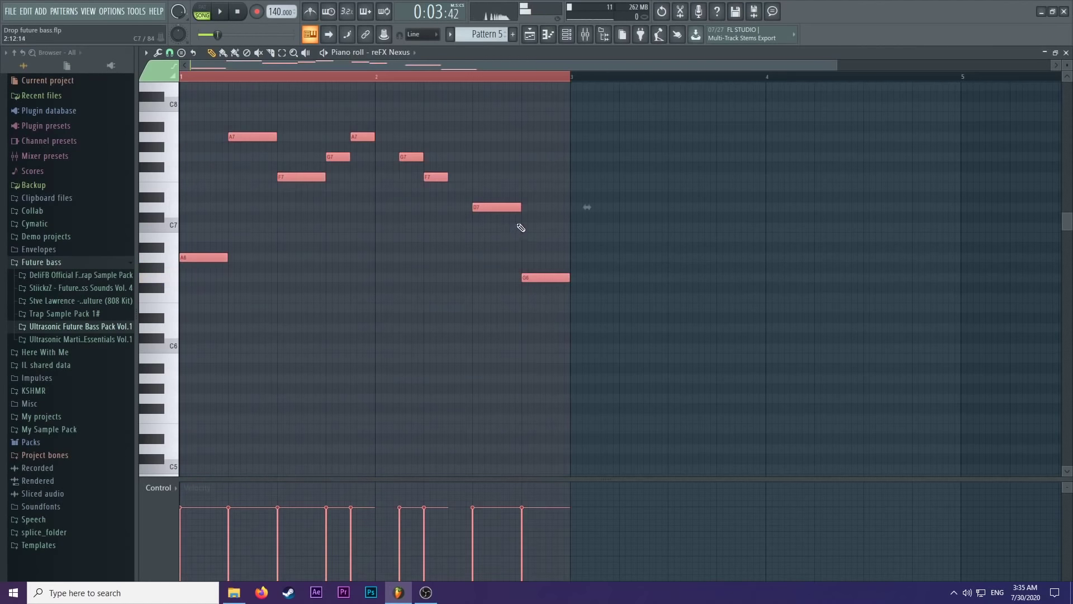
{"action": "key", "text": "ctrl+b"}
Play the pattern alone, move bar 2's F7 two steps later and lengthen the G7 before it to four steps.
{"action": "left_click", "coordinate": [324, 53]}
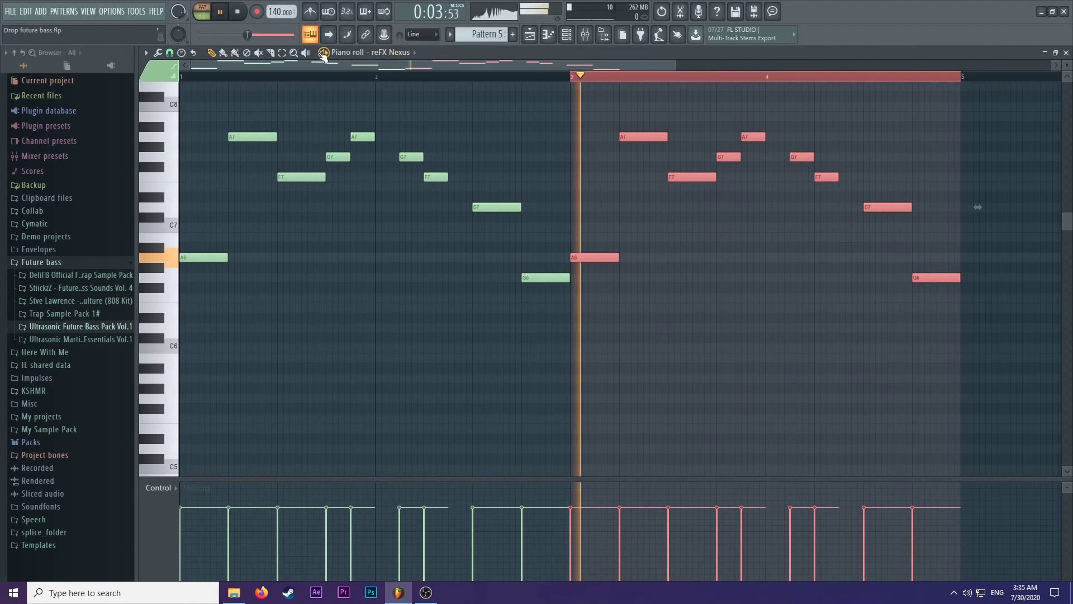
{"action": "key", "text": "space"}
{"action": "left_click", "coordinate": [353, 82], "text": "ctrl"}
{"action": "key", "text": "space"}
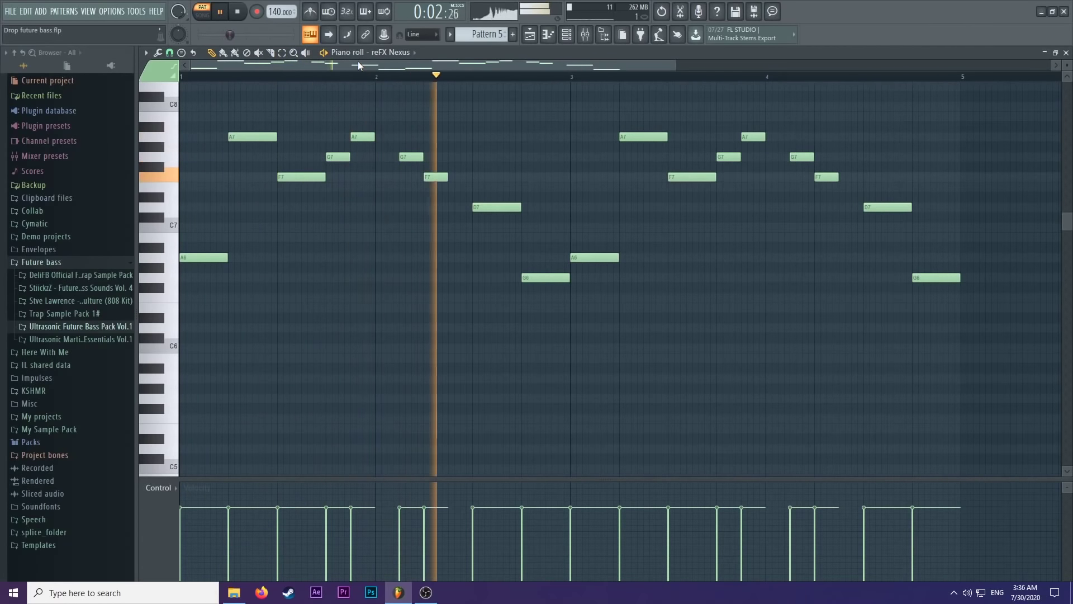
{"action": "key", "text": "space"}
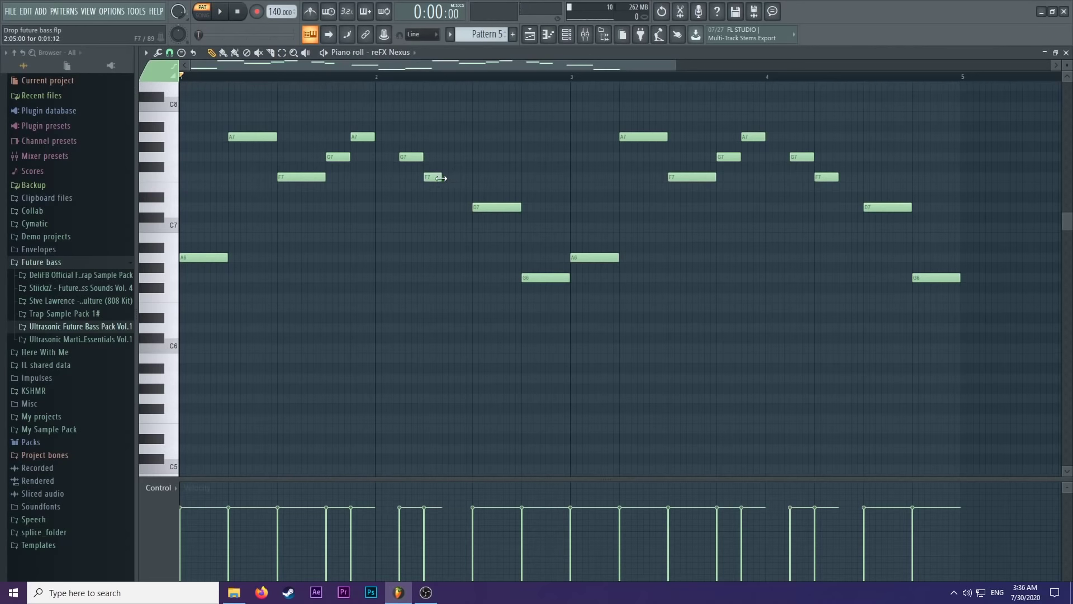
{"action": "left_click_drag", "start_coordinate": [439, 178], "coordinate": [464, 177]}
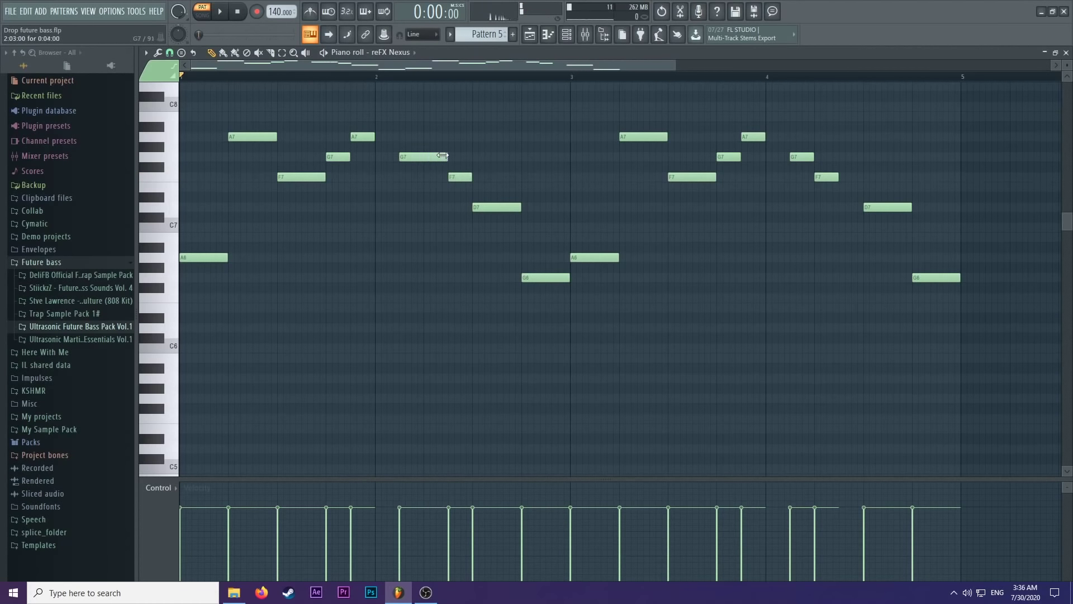
{"action": "key", "text": "space"}
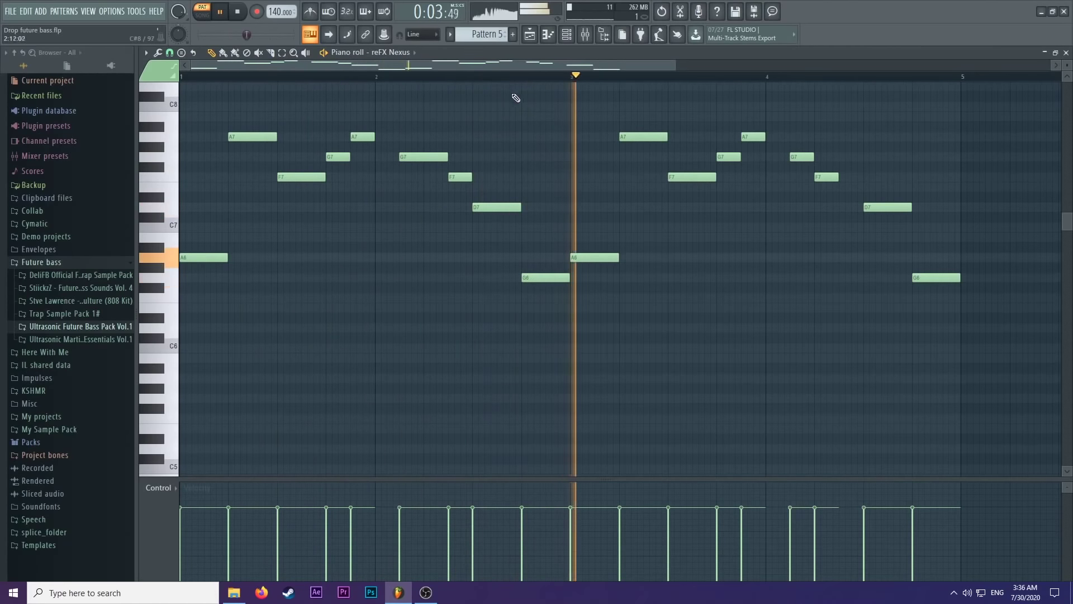
{"action": "key", "text": "space"}
Play the melody with the chords in the playlist and reopen Pattern 5's full melody in the piano roll.
{"action": "left_click", "coordinate": [556, 40]}
{"action": "left_click", "coordinate": [354, 77]}
{"action": "key", "text": "space"}
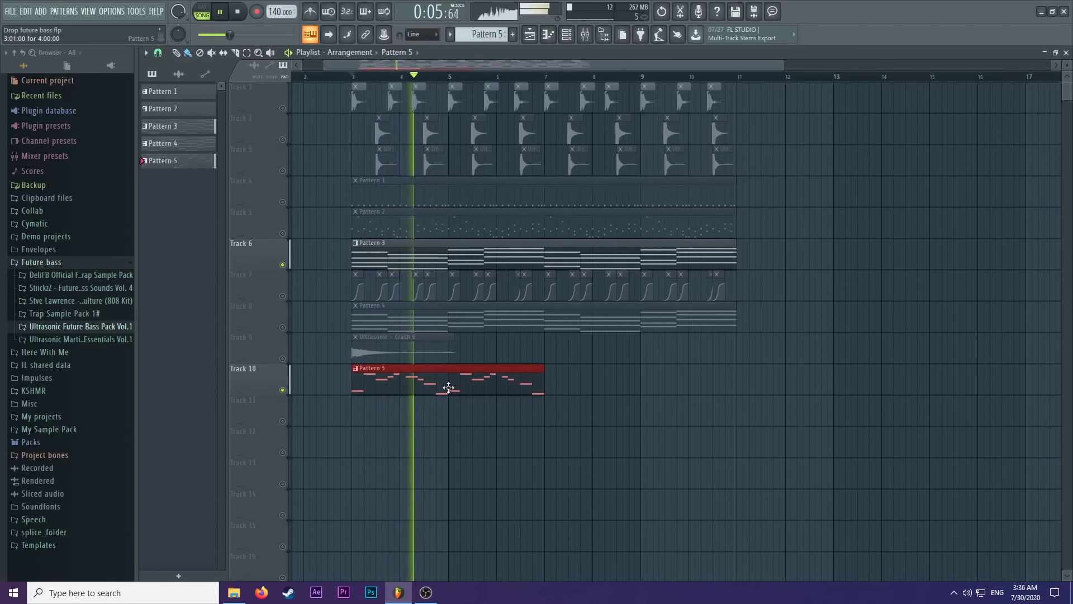
{"action": "double_click", "coordinate": [466, 385]}
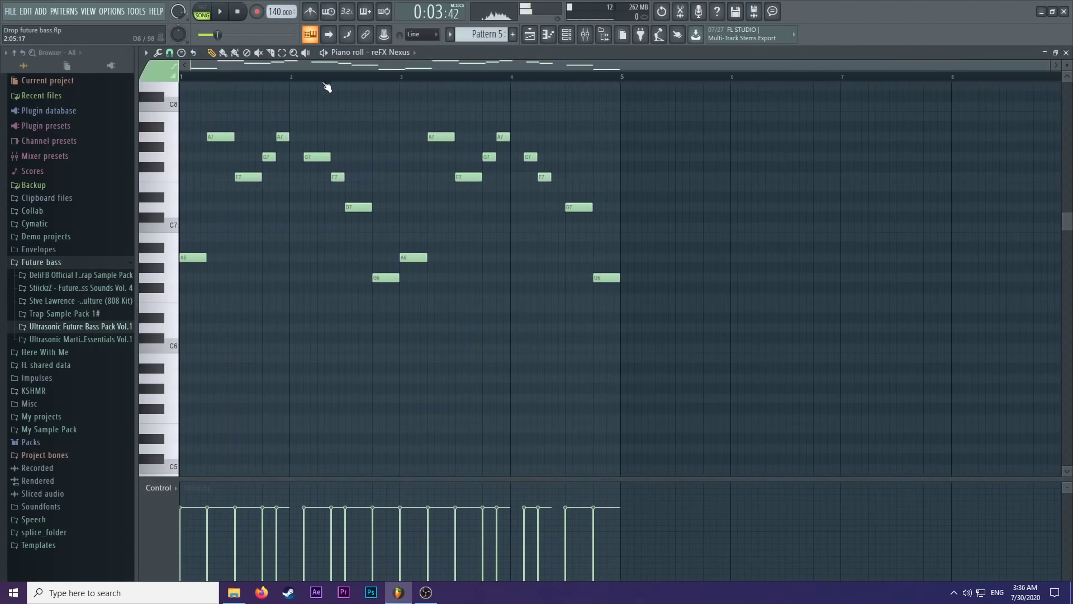
{"action": "left_click", "coordinate": [329, 78]}
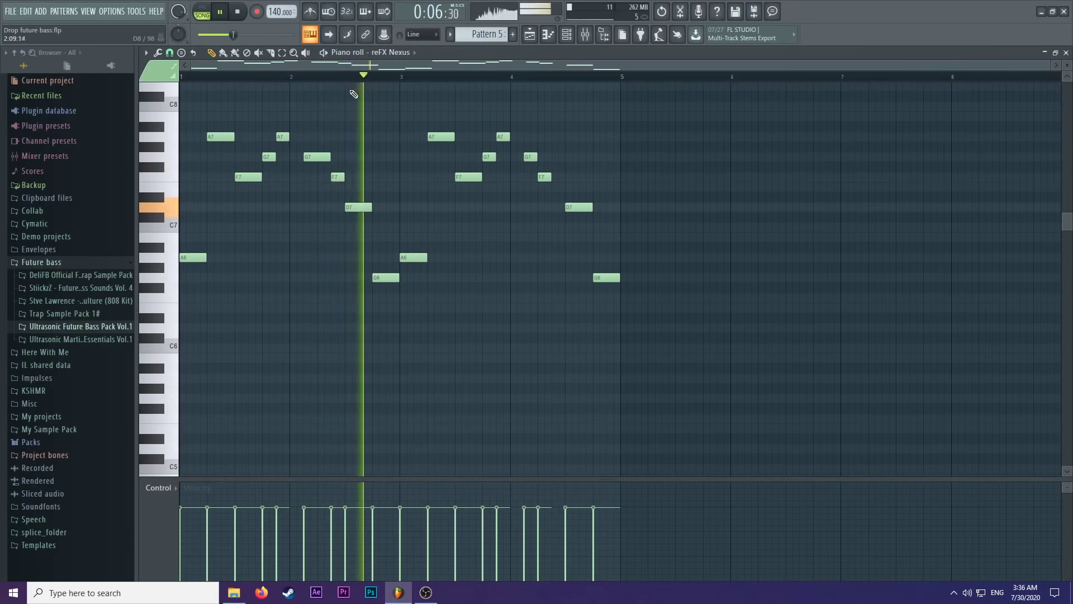
{"action": "key", "text": "space"}
Raise the last note of bar 2 to A6, lower the first note of bar 3 to F6, and play the melody.
{"action": "left_click_drag", "start_coordinate": [385, 273], "coordinate": [412, 302]}
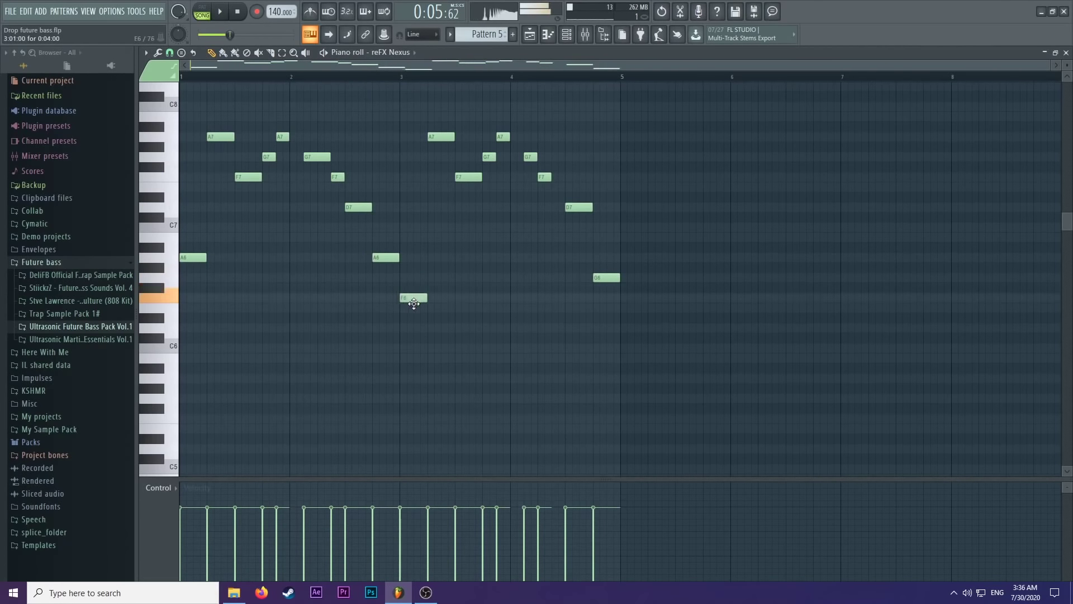
{"action": "key", "text": "space"}
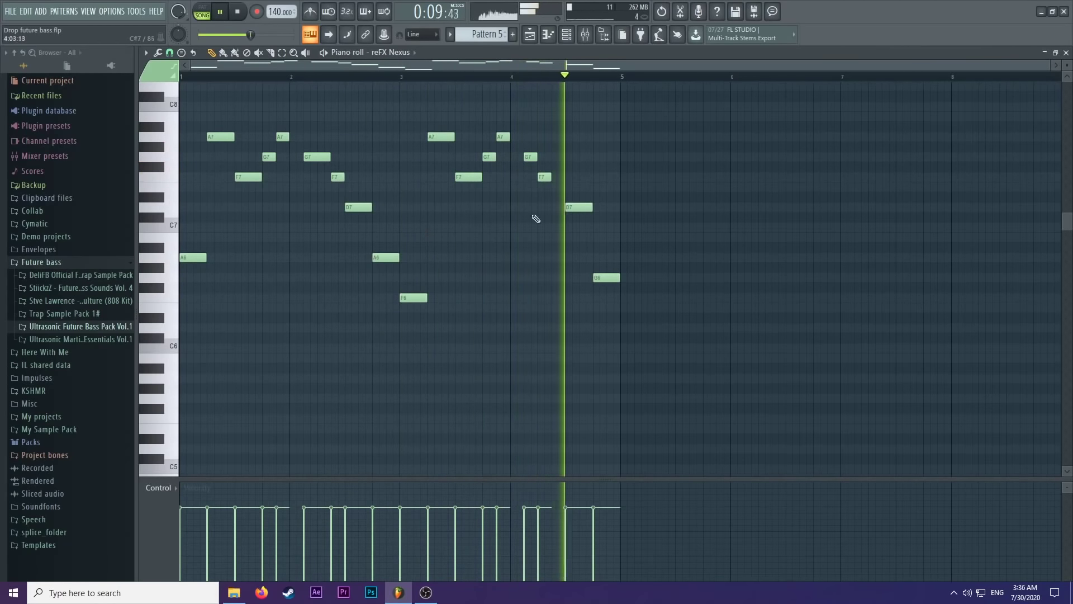
{"action": "key", "text": "space"}
Lengthen bar 4's G7 to four steps with the F7 moved two steps later, matching bar 2, and play that bar.
{"action": "right_click", "coordinate": [531, 157]}
{"action": "left_click_drag", "start_coordinate": [336, 142], "coordinate": [536, 158], "text": "ctrl"}
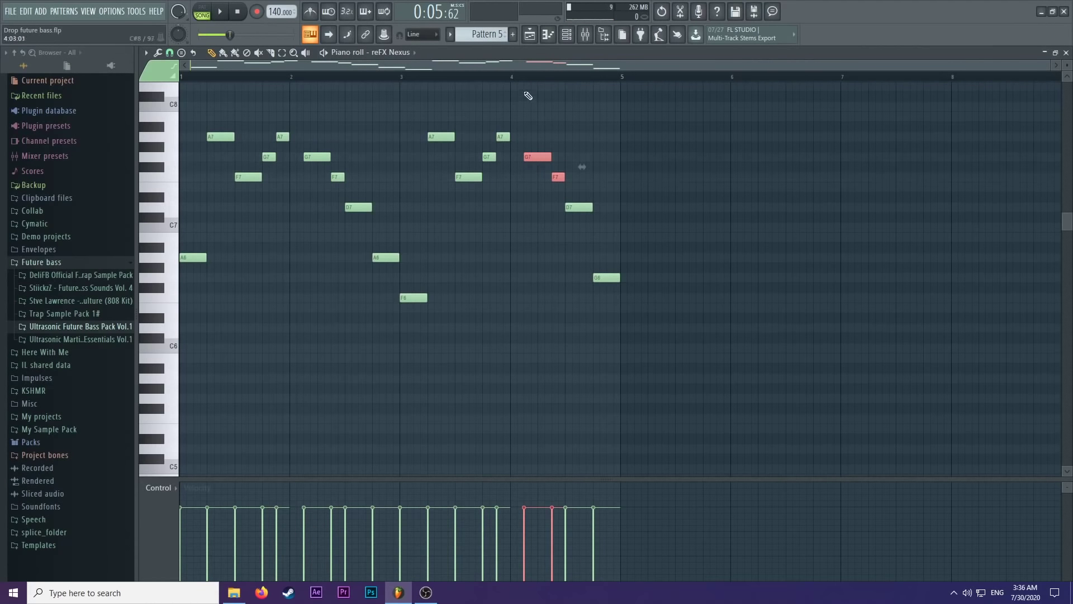
{"action": "left_click", "coordinate": [525, 78]}
{"action": "key", "text": "space"}
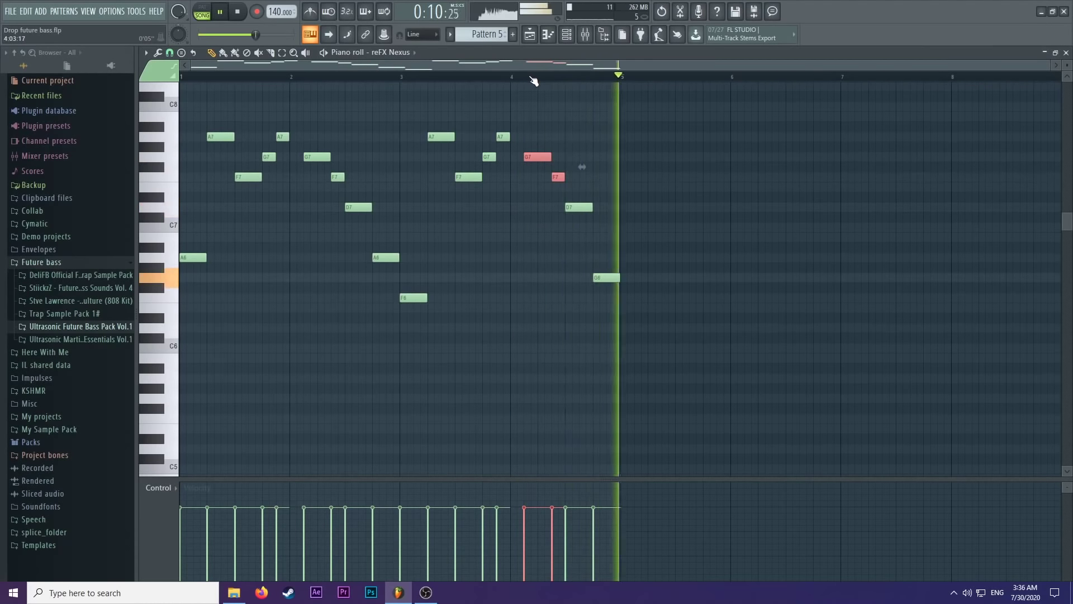
{"action": "key", "text": "space"}
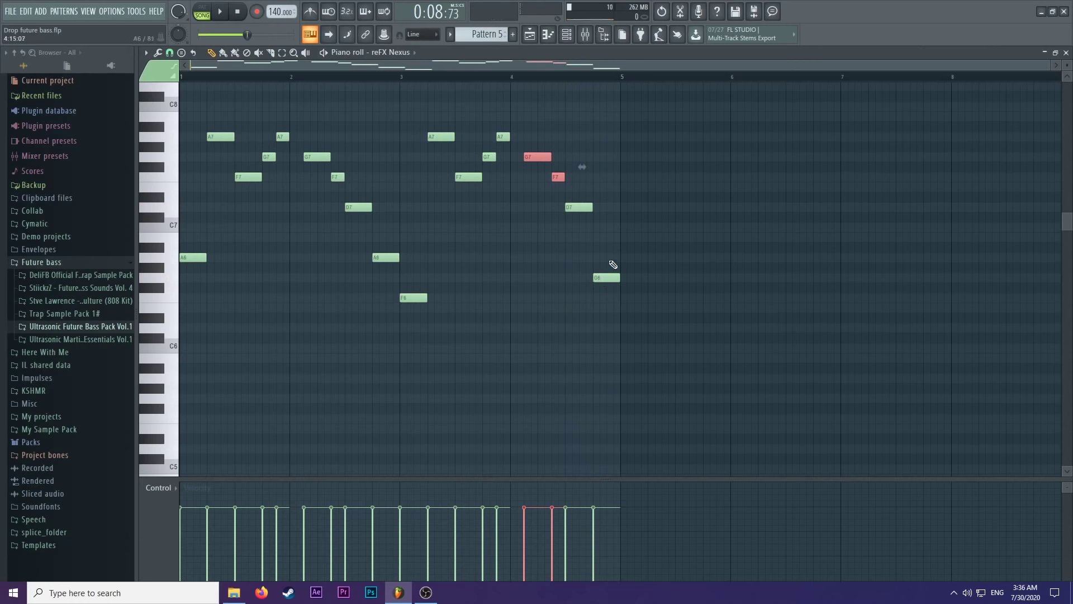
Raise the last note of bar 4 to A6 and duplicate the four-bar melody into bars 5 to 8.
{"action": "left_click_drag", "start_coordinate": [606, 277], "coordinate": [606, 257]}
{"action": "key", "text": "ctrl+a"}
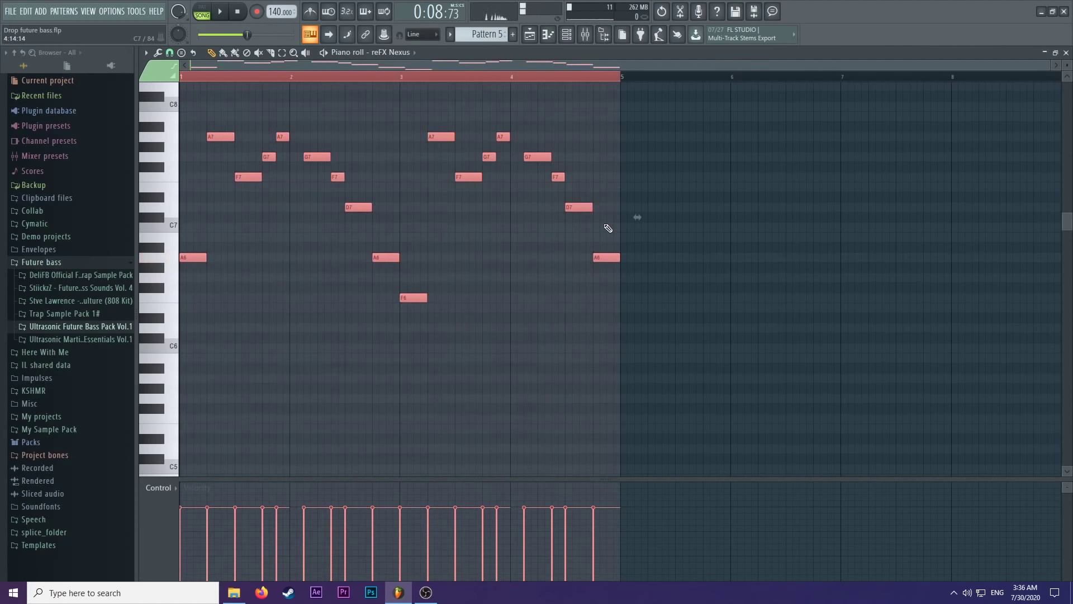
{"action": "key", "text": "ctrl+b"}
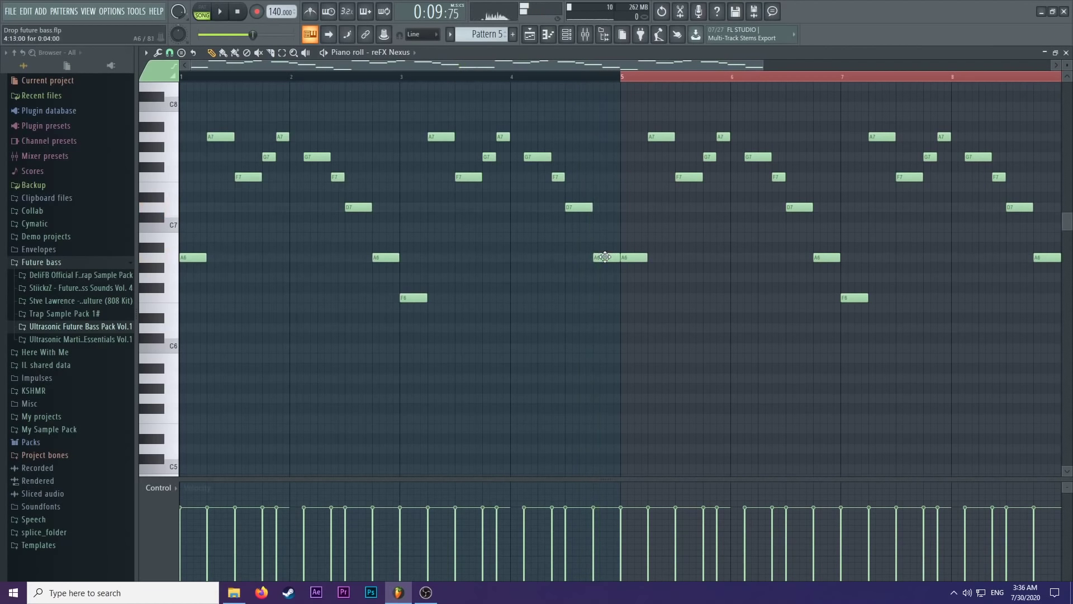
{"action": "key", "text": "space"}
{"action": "right_click", "coordinate": [656, 77]}
{"action": "key", "text": "space"}
Unmute Track 8 with the Pattern 4 chord layer in the playlist and play the arrangement from bar 3.
{"action": "left_click", "coordinate": [568, 36]}
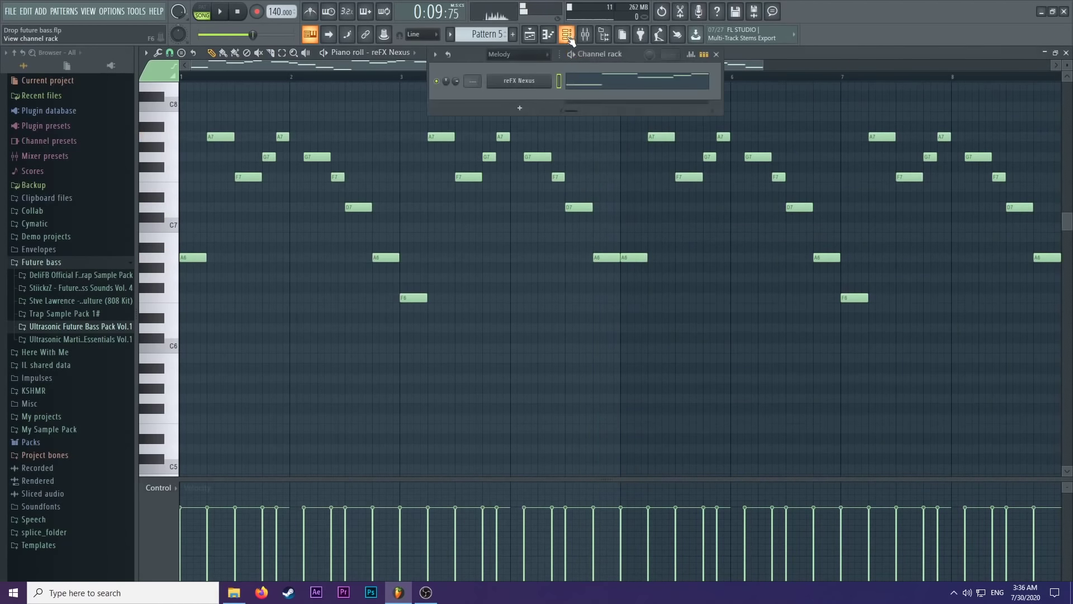
{"action": "key", "text": "F9"}
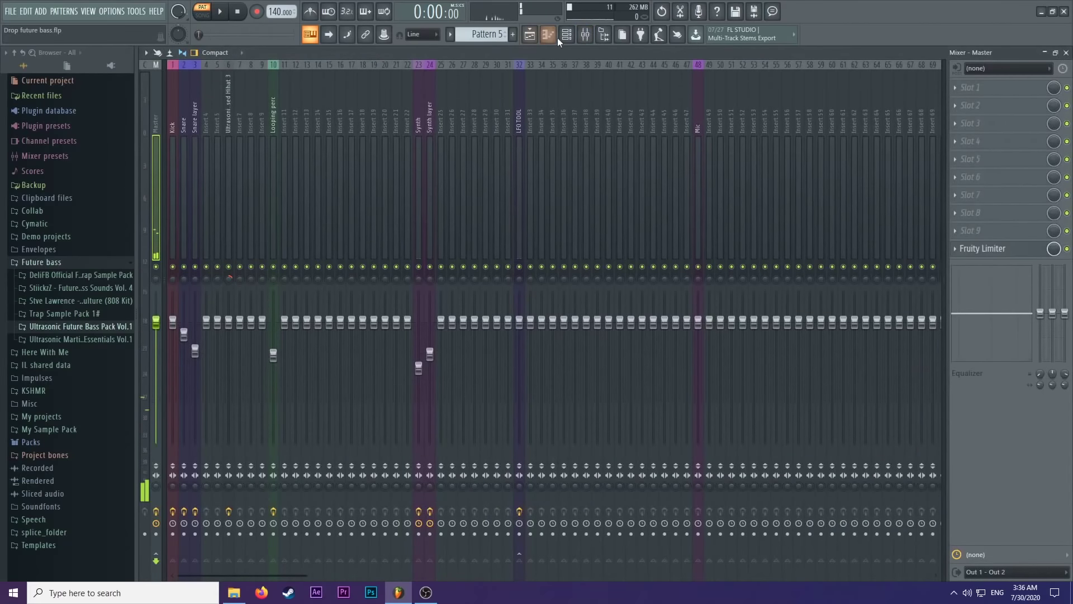
{"action": "key", "text": "F5"}
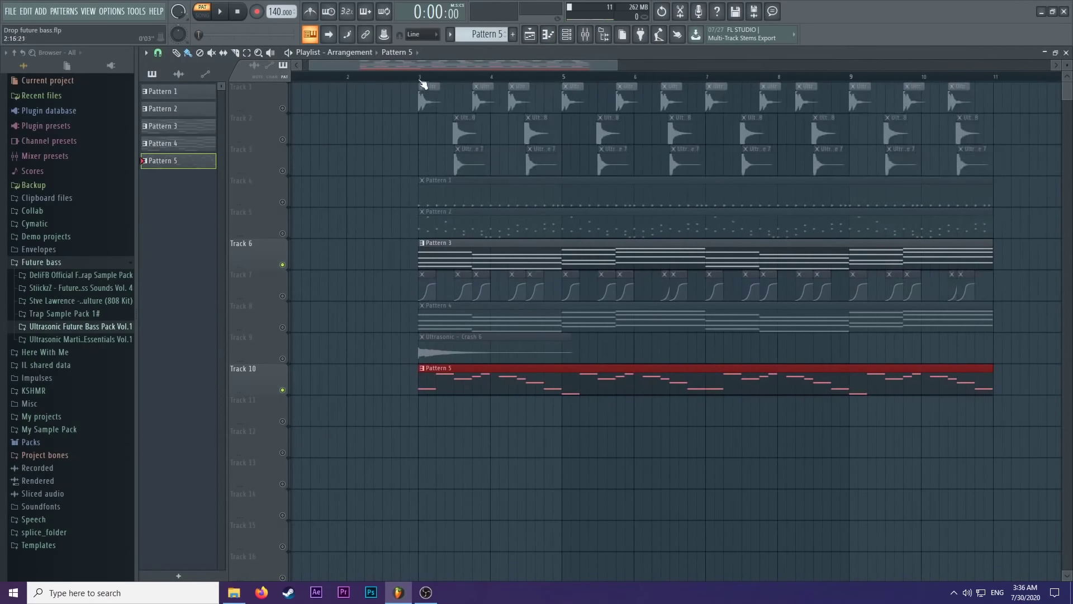
{"action": "left_click", "coordinate": [420, 76]}
{"action": "left_click", "coordinate": [283, 327]}
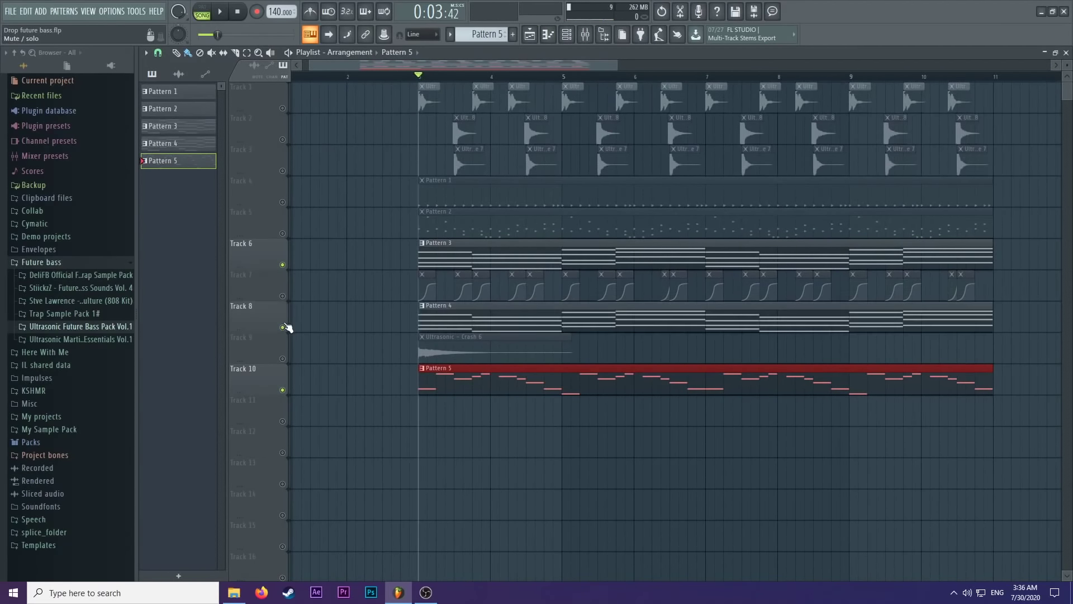
{"action": "key", "text": "space"}
{"action": "key", "text": "space"}
Open the reFX Nexus melody channel and route it to mixer insert 13.
{"action": "left_click", "coordinate": [566, 35]}
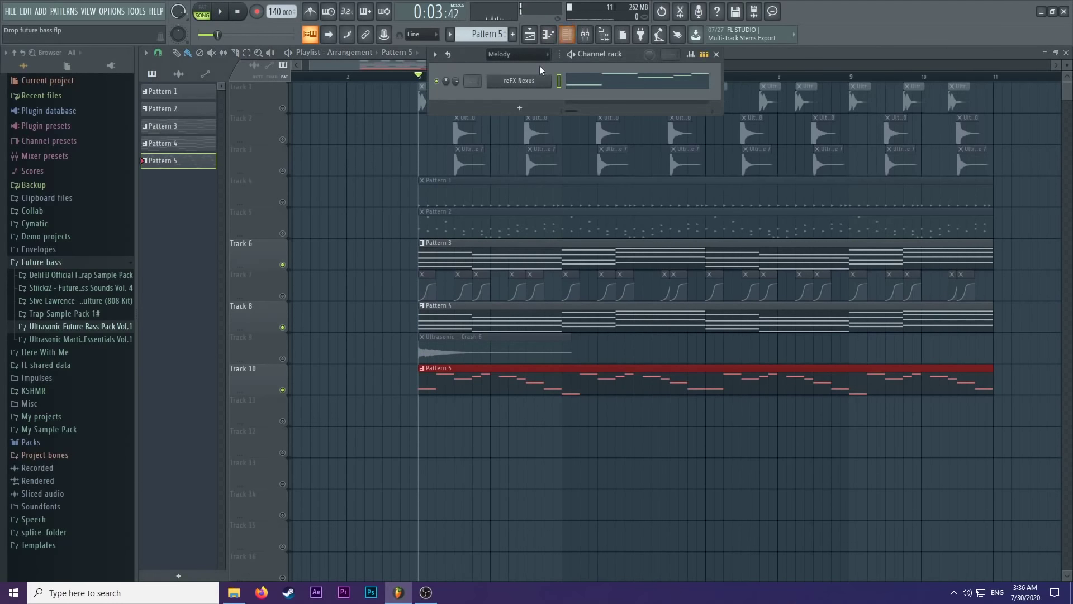
{"action": "left_click", "coordinate": [525, 82]}
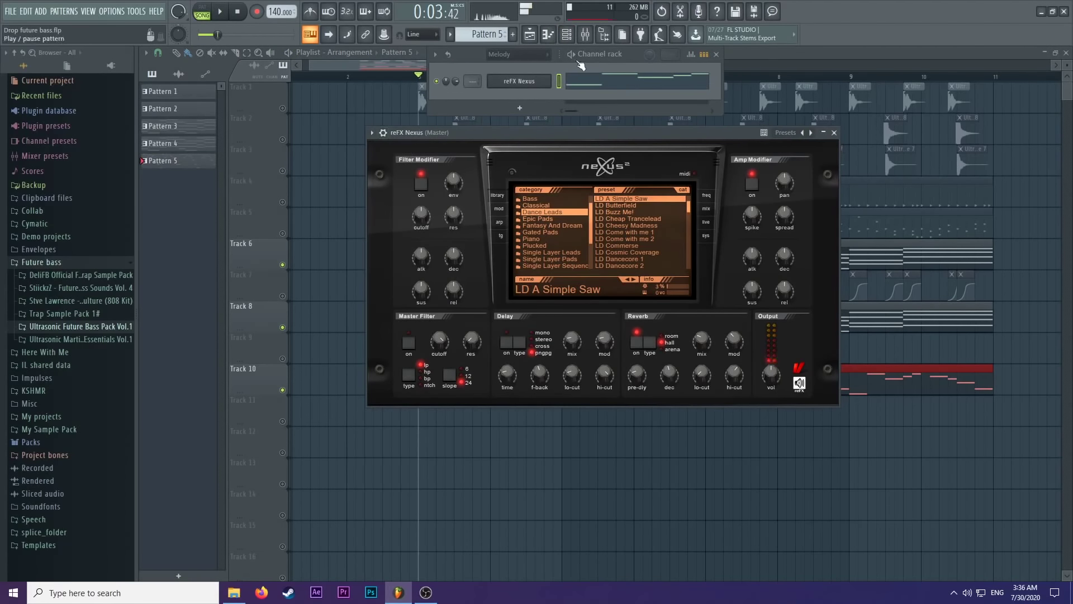
{"action": "left_click", "coordinate": [585, 34]}
{"action": "left_click", "coordinate": [305, 126]}
Rename mixer insert 13 as Melody.
{"action": "right_click", "coordinate": [305, 125]}
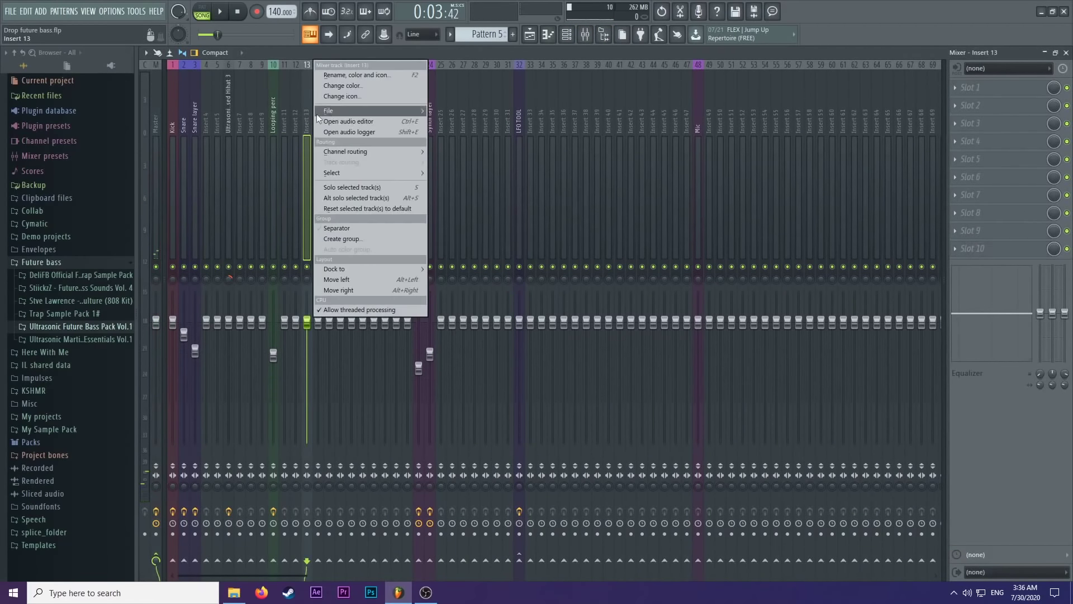
{"action": "left_click", "coordinate": [347, 74]}
{"action": "type", "text": "Mel"}
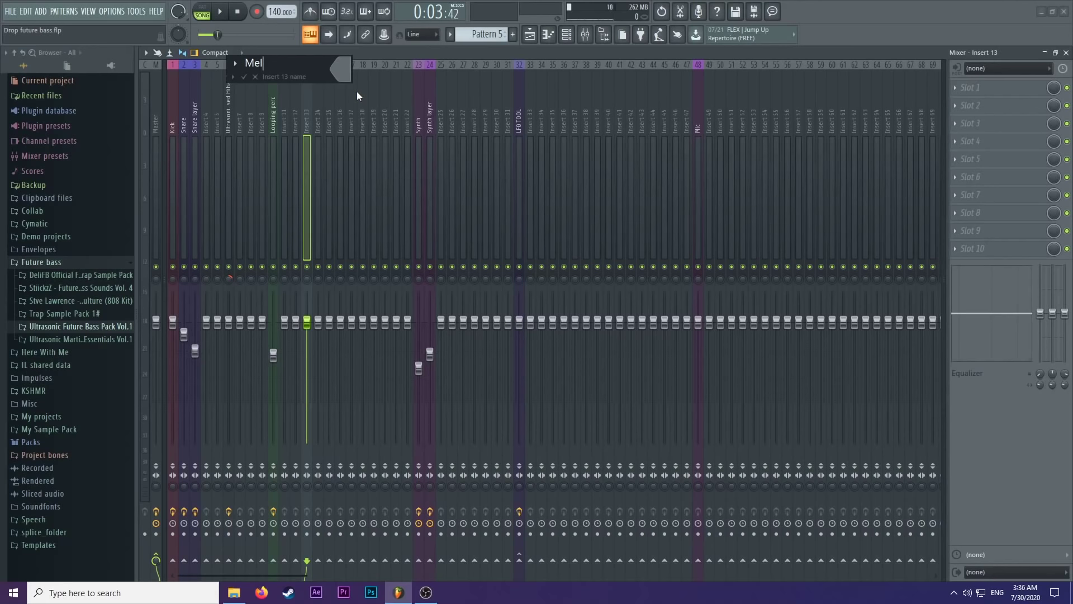
{"action": "type", "text": "oduy"}
{"action": "key", "text": "BackSpace"}
{"action": "key", "text": "BackSpace"}
{"action": "type", "text": "y"}
{"action": "left_click", "coordinate": [338, 66]}
{"action": "left_click", "coordinate": [244, 76]}
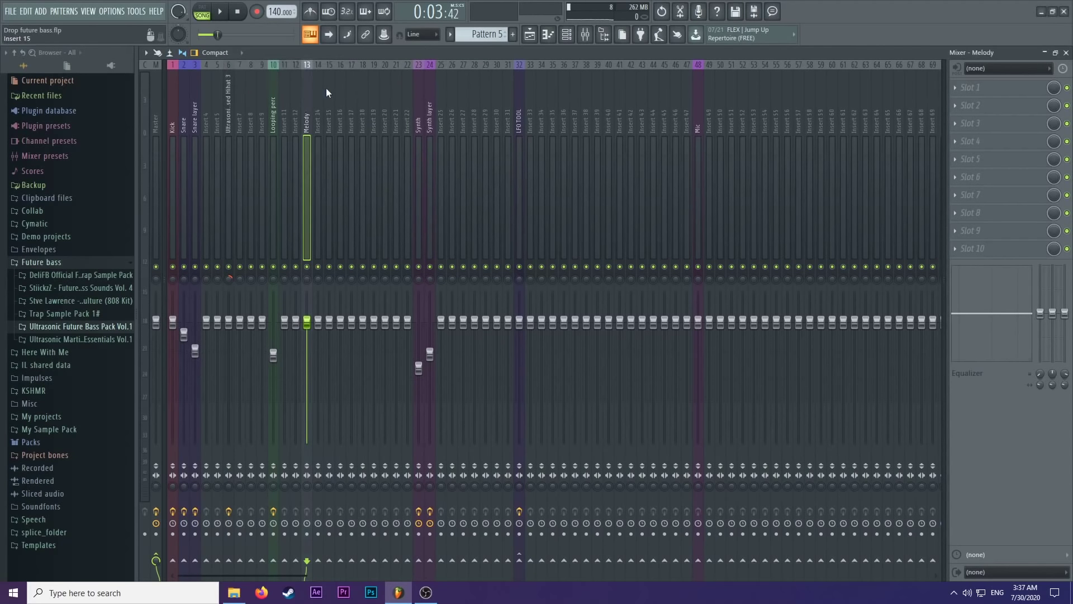
Play the arrangement and lower the Melody mixer track's volume to about -7.3 dB.
{"action": "key", "text": "space"}
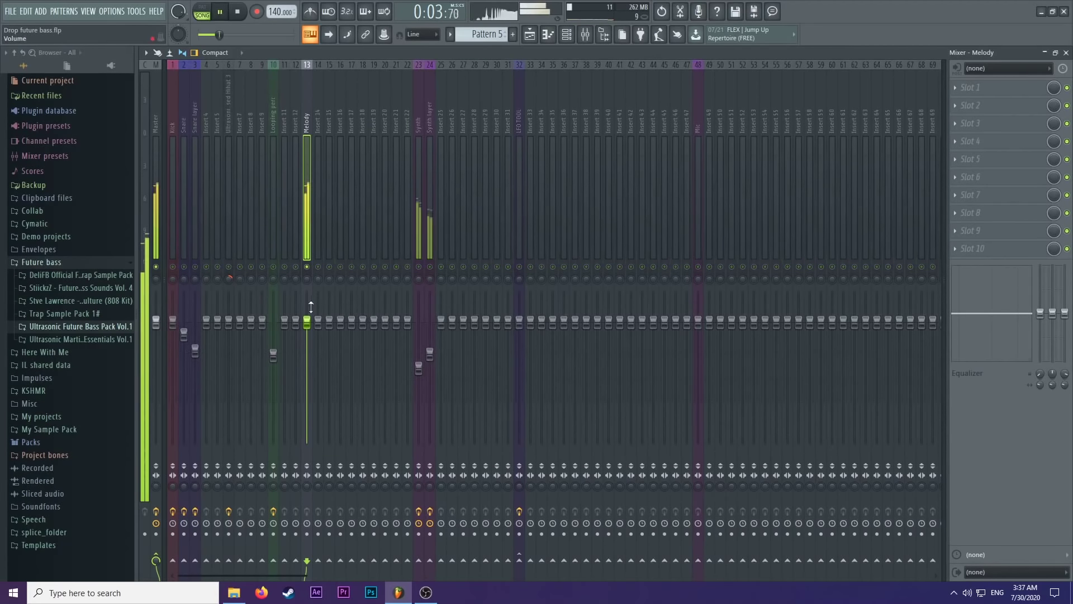
{"action": "left_click_drag", "start_coordinate": [307, 323], "coordinate": [307, 359]}
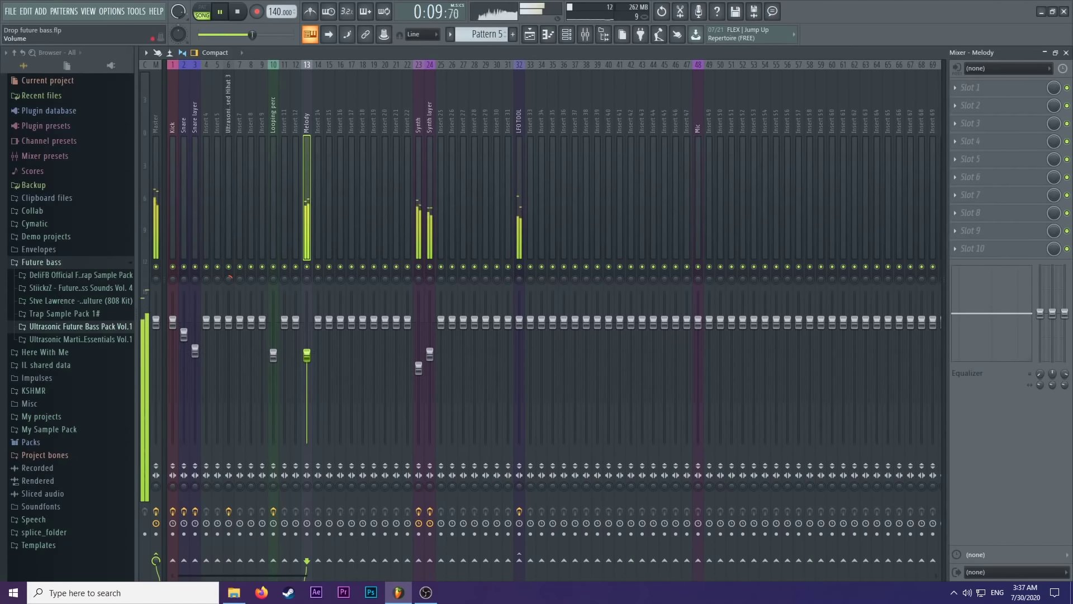
{"action": "key", "text": "space"}
Load OTT in the Melody track's first effect slot and reduce its Depth to about 61% during playback.
{"action": "left_click", "coordinate": [972, 90]}
{"action": "mouse_move", "coordinate": [972, 102]}
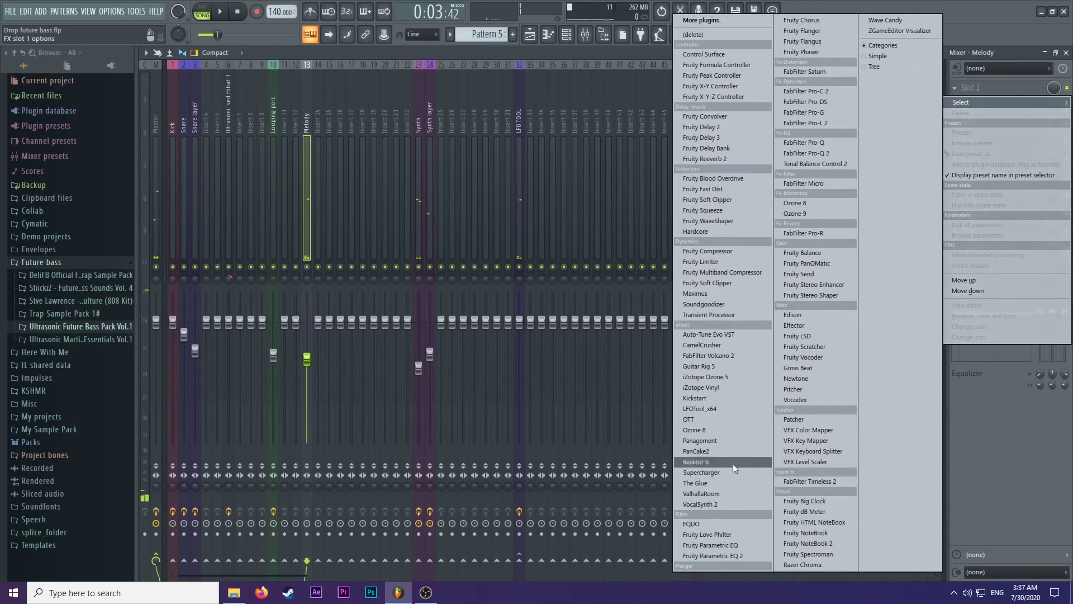
{"action": "left_click", "coordinate": [719, 425]}
{"action": "key", "text": "space"}
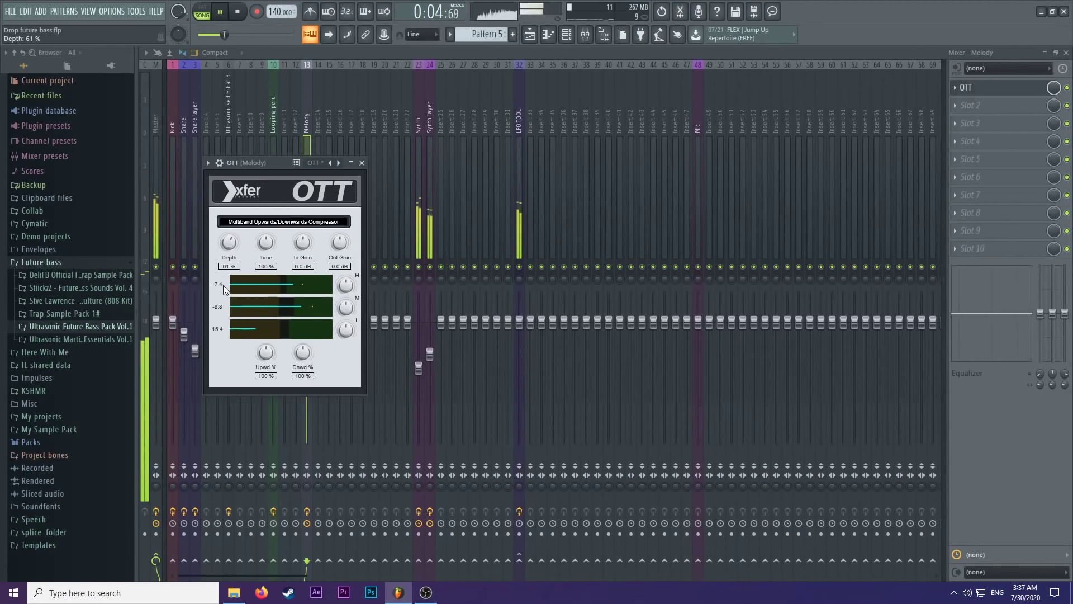
{"action": "left_click", "coordinate": [362, 163]}
Add Fruity Parametric EQ 2 to the Melody track's second slot, make band 1 a high pass, and move it up to the low mids.
{"action": "left_click", "coordinate": [972, 105]}
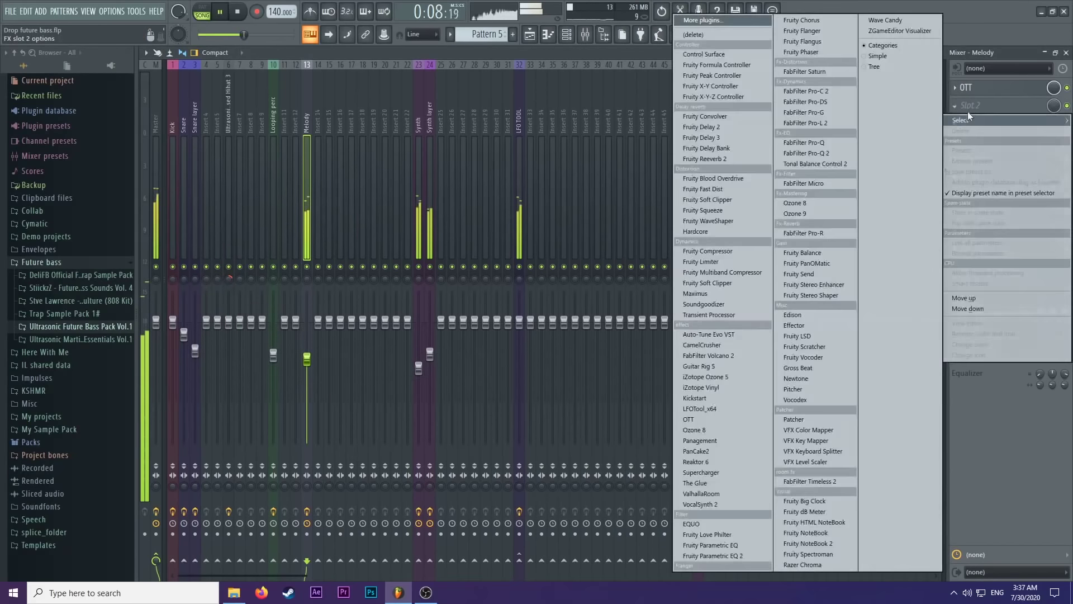
{"action": "left_click", "coordinate": [738, 545]}
{"action": "key", "text": "space"}
{"action": "right_click", "coordinate": [269, 267]}
{"action": "mouse_move", "coordinate": [286, 300]}
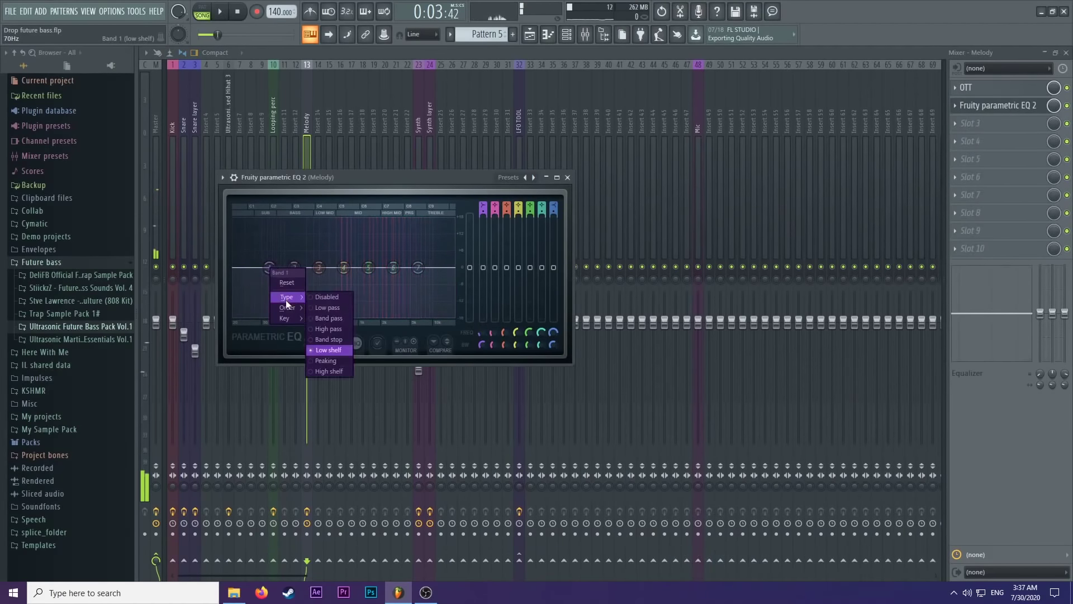
{"action": "left_click", "coordinate": [324, 329]}
{"action": "left_click_drag", "start_coordinate": [269, 267], "coordinate": [341, 255]}
{"action": "key", "text": "space"}
{"action": "left_click", "coordinate": [567, 177]}
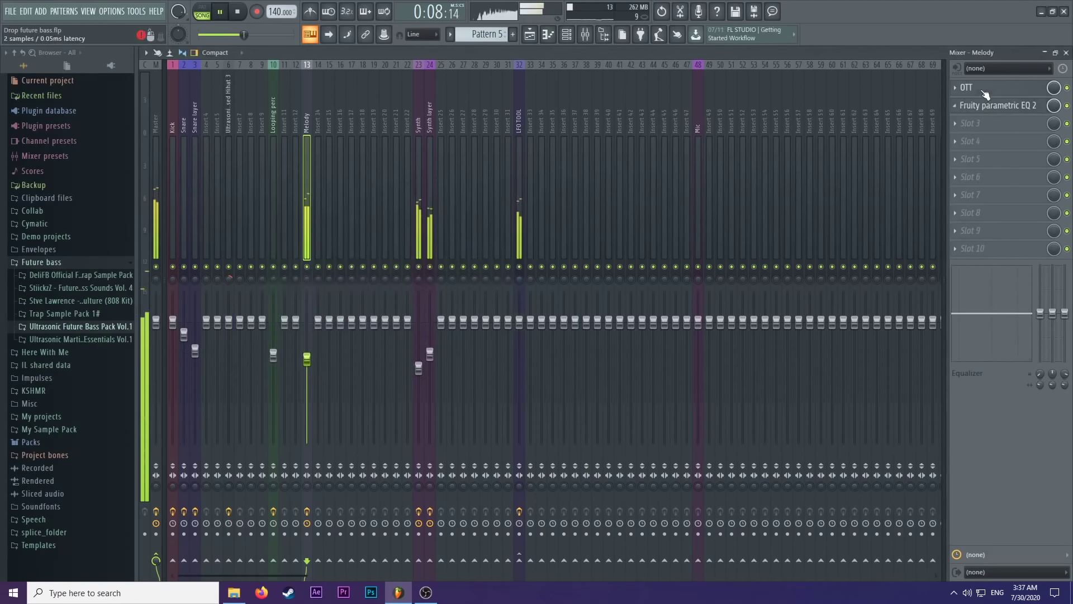
Reduce the Depth of the Melody track's OTT to 33% while the arrangement plays.
{"action": "left_click", "coordinate": [988, 90]}
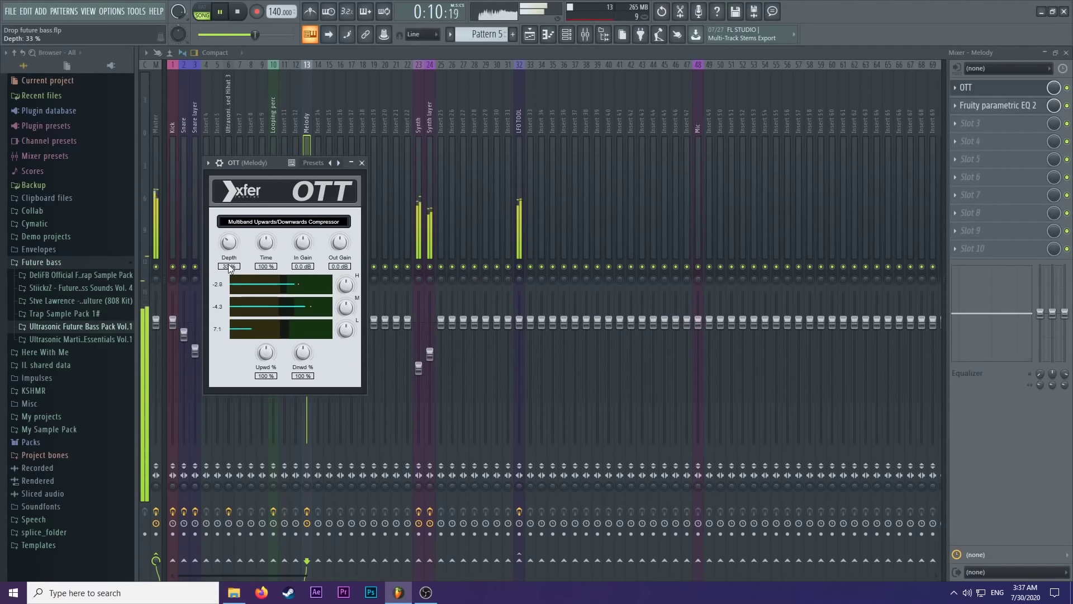
{"action": "left_click", "coordinate": [362, 163]}
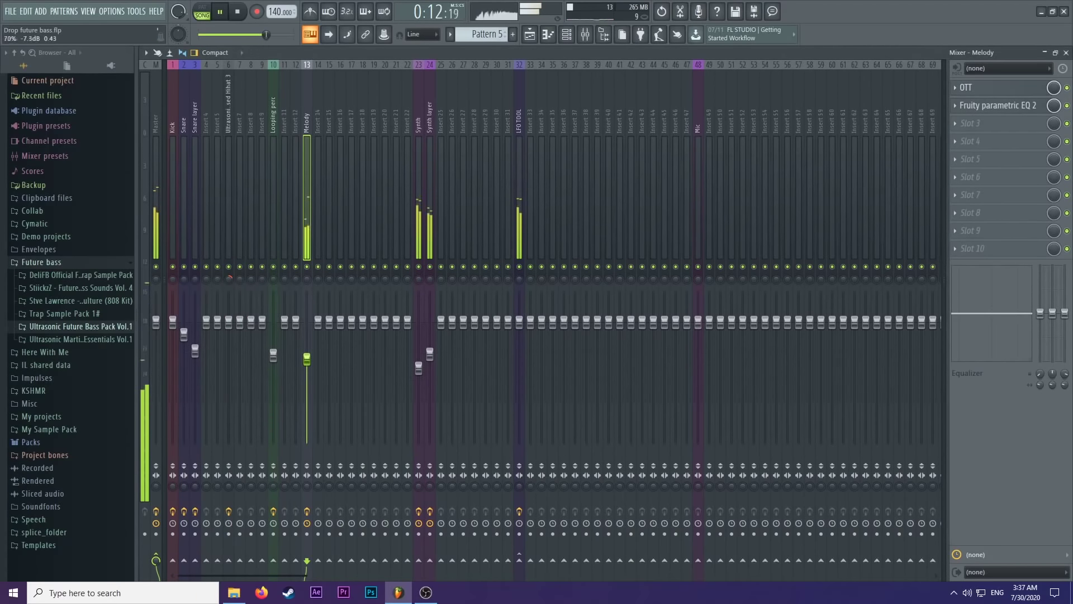
Unmute all playlist tracks and play the full arrangement from bar 3.
{"action": "left_click", "coordinate": [529, 34]}
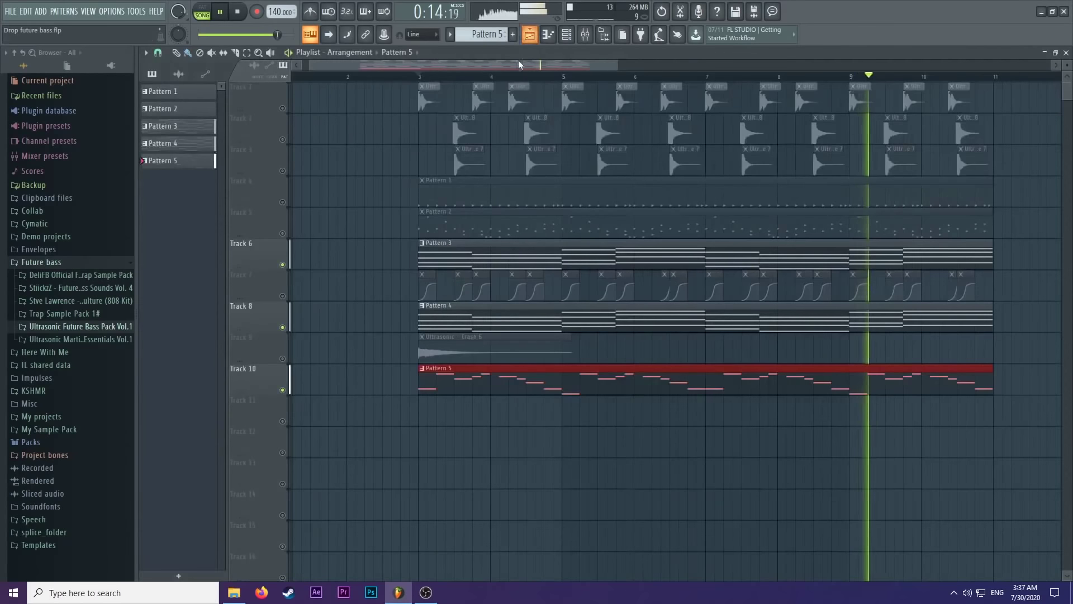
{"action": "key", "text": "space"}
{"action": "right_click", "coordinate": [283, 234]}
{"action": "right_click", "coordinate": [284, 234]}
{"action": "key", "text": "space"}
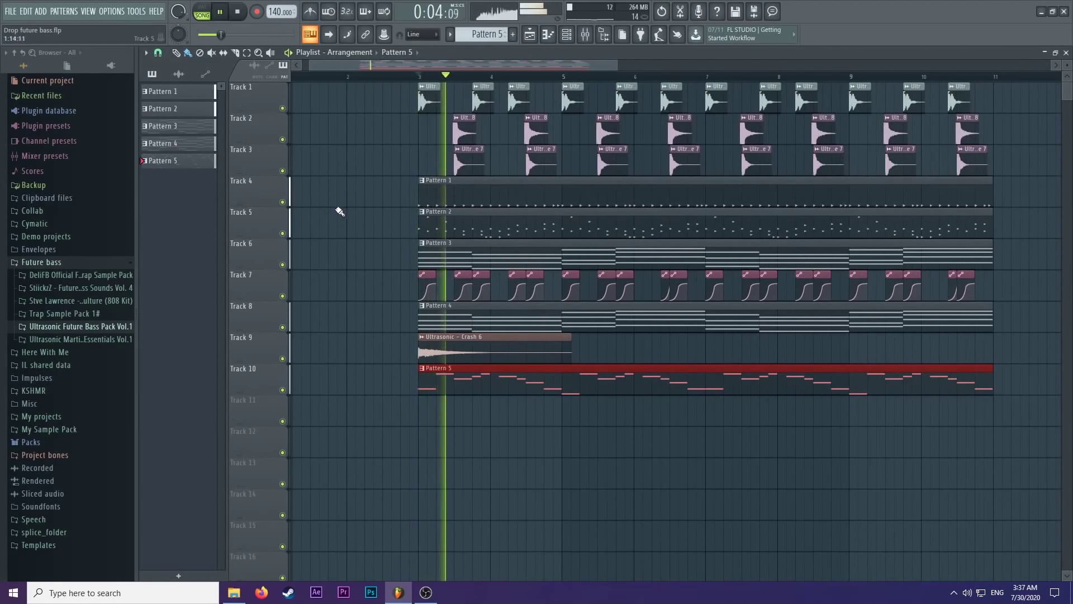
{"action": "scroll", "coordinate": [397, 203], "scroll_direction": "down", "scroll_amount": 3}
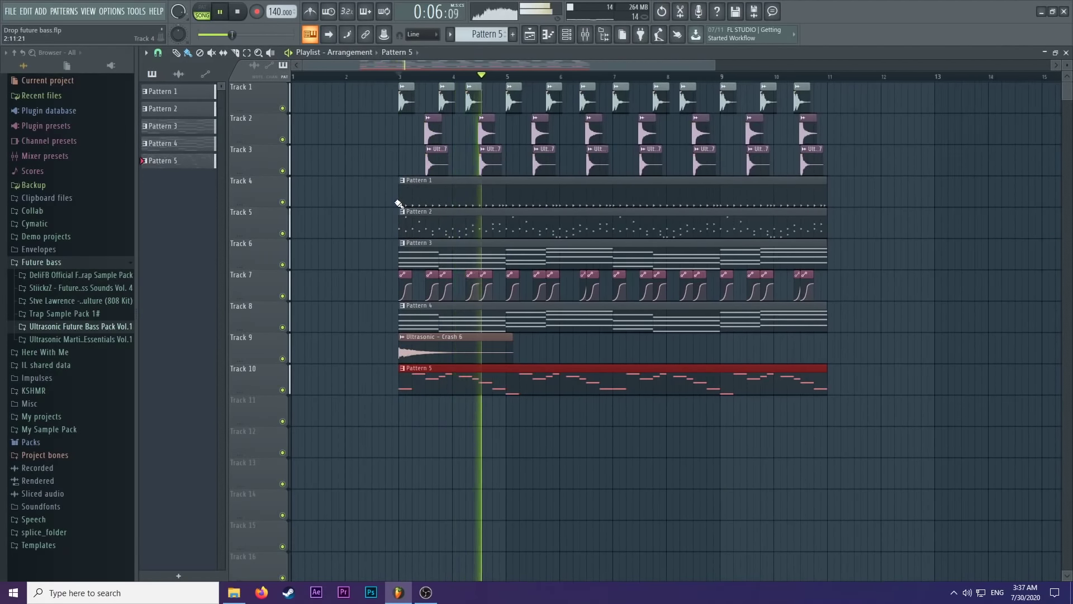
{"action": "scroll", "coordinate": [553, 345], "scroll_direction": "down", "scroll_amount": 1}
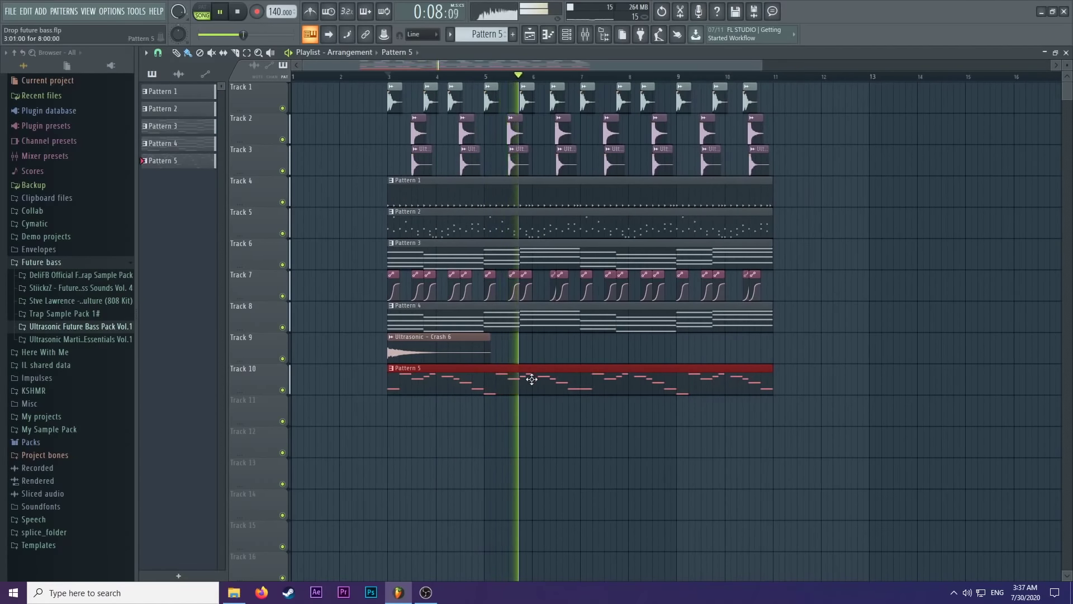
{"action": "key", "text": "space"}
Route the Melody mixer track only to the LFO TOOL track and play the arrangement.
{"action": "key", "text": "F9"}
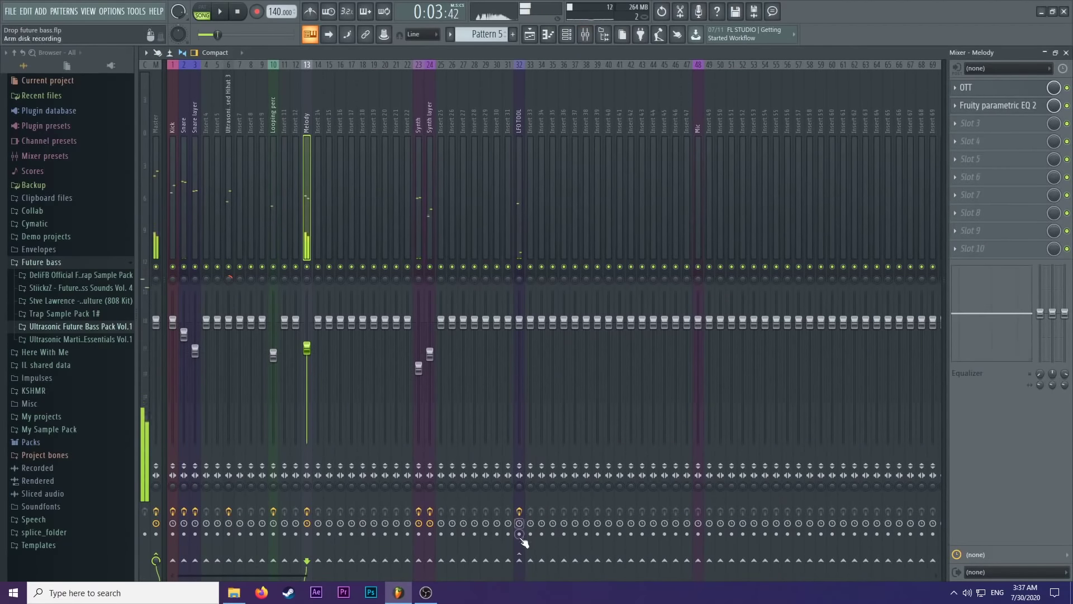
{"action": "right_click", "coordinate": [520, 560]}
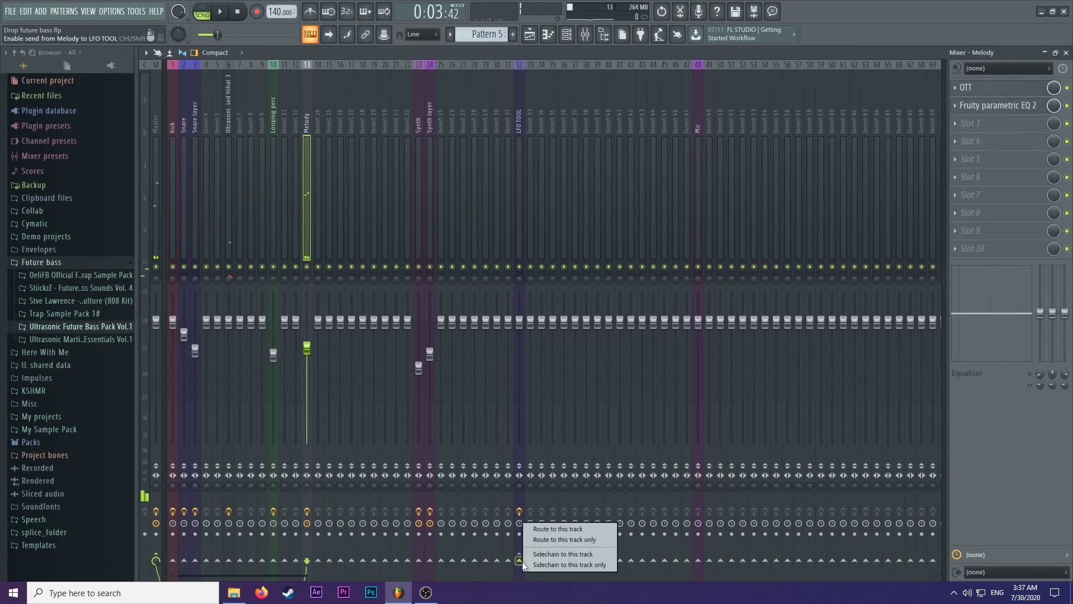
{"action": "left_click", "coordinate": [548, 542]}
{"action": "key", "text": "space"}
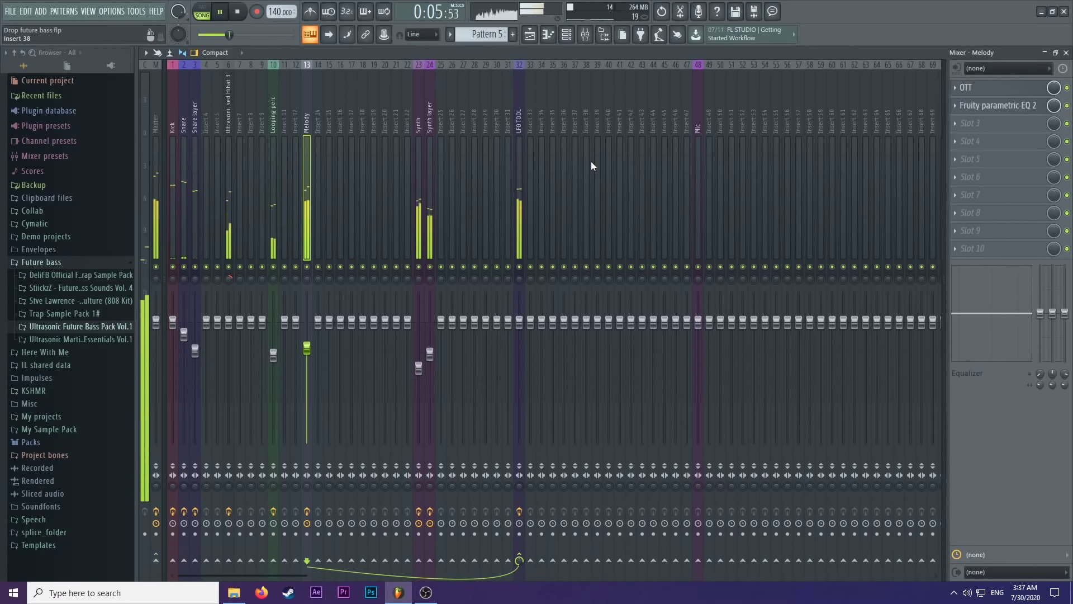
{"action": "key", "text": "space"}
Undo the last Melody volume change and route the Melody track only to Insert 14.
{"action": "key", "text": "ctrl+z"}
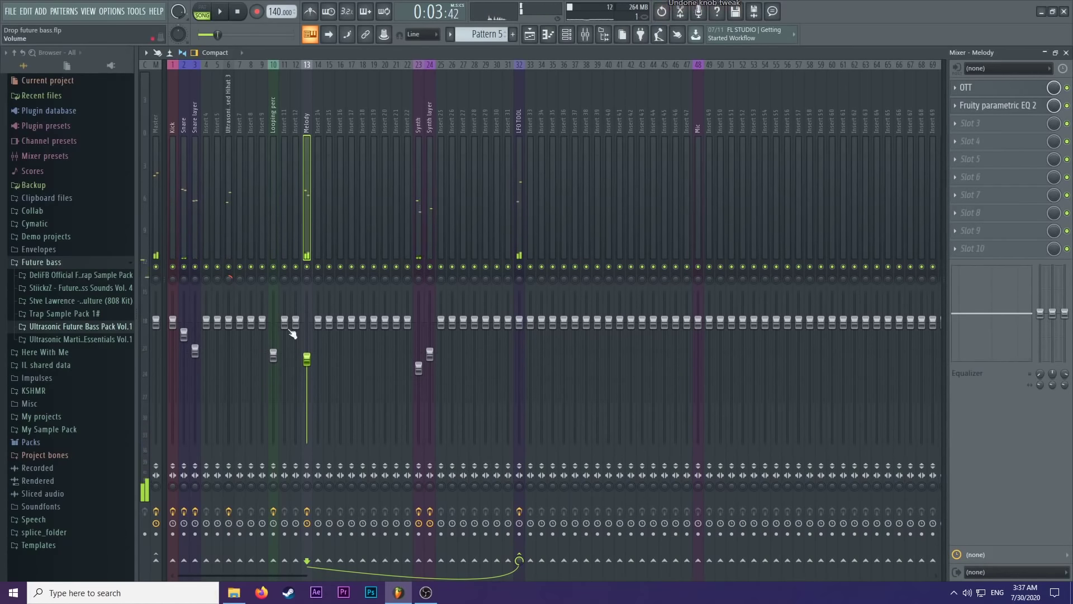
{"action": "right_click", "coordinate": [317, 560]}
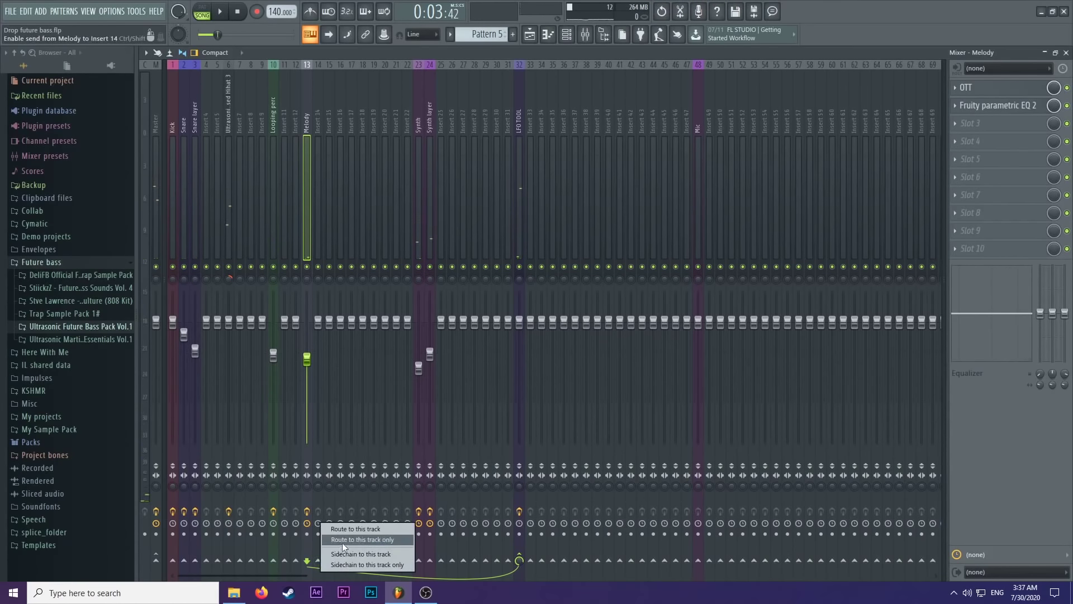
{"action": "left_click", "coordinate": [335, 547]}
Play the arrangement and lower the Melody track's volume to about -8.1 dB.
{"action": "key", "text": "space"}
{"action": "mouse_move", "coordinate": [307, 359]}
{"action": "left_mouse_down"}
{"action": "mouse_move", "coordinate": [307, 376]}
{"action": "mouse_move", "coordinate": [306, 364]}
{"action": "left_mouse_up"}
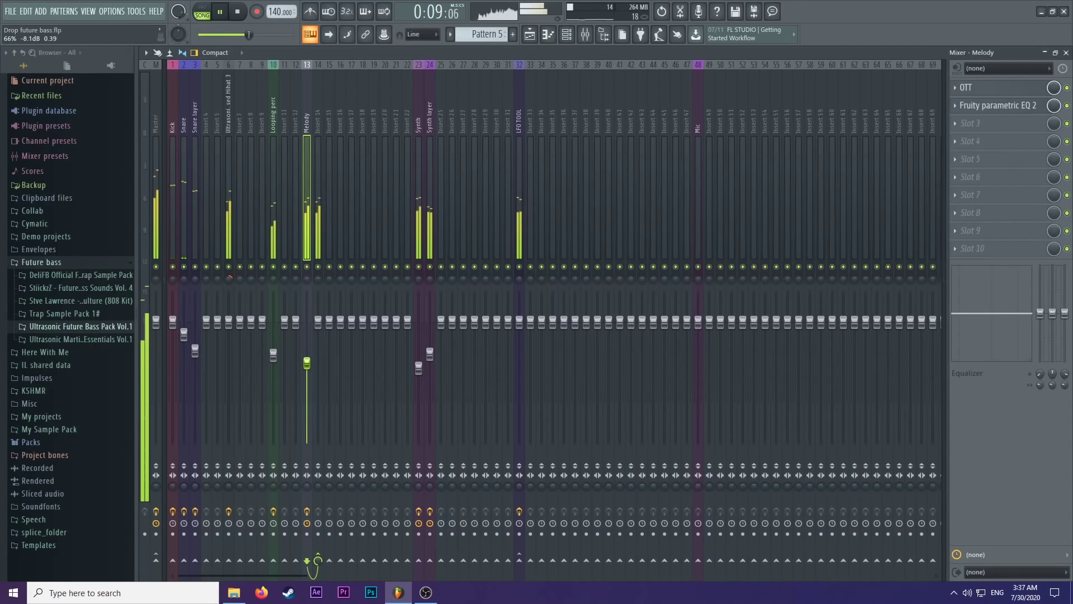
Replay the full arrangement from bar 3 in the playlist and save the project.
{"action": "left_click", "coordinate": [529, 34]}
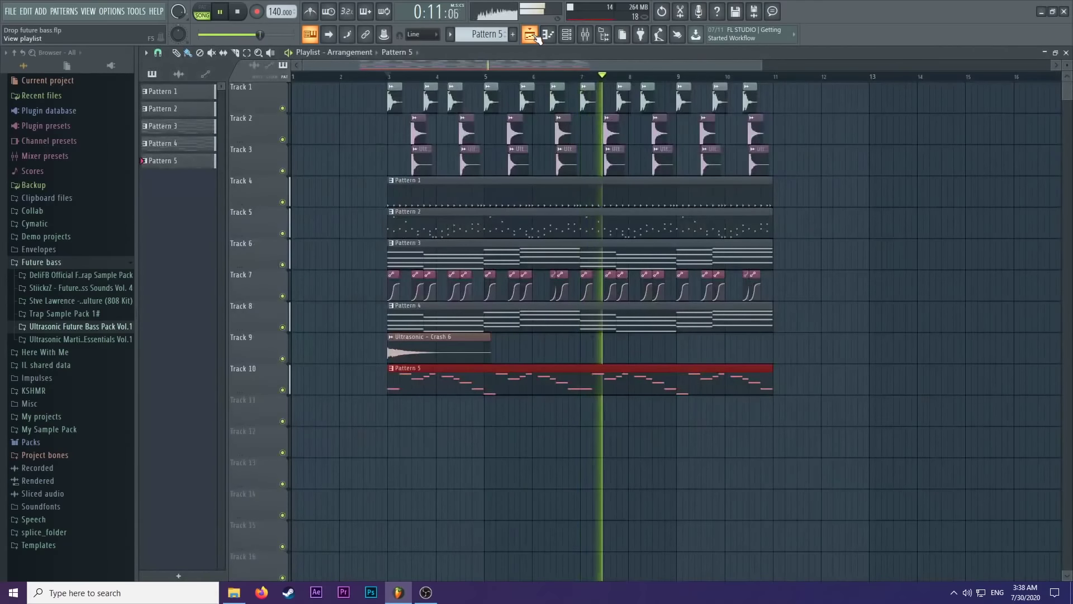
{"action": "key", "text": "space"}
{"action": "scroll", "coordinate": [342, 124], "scroll_direction": "up", "scroll_amount": 3}
{"action": "key", "text": "space"}
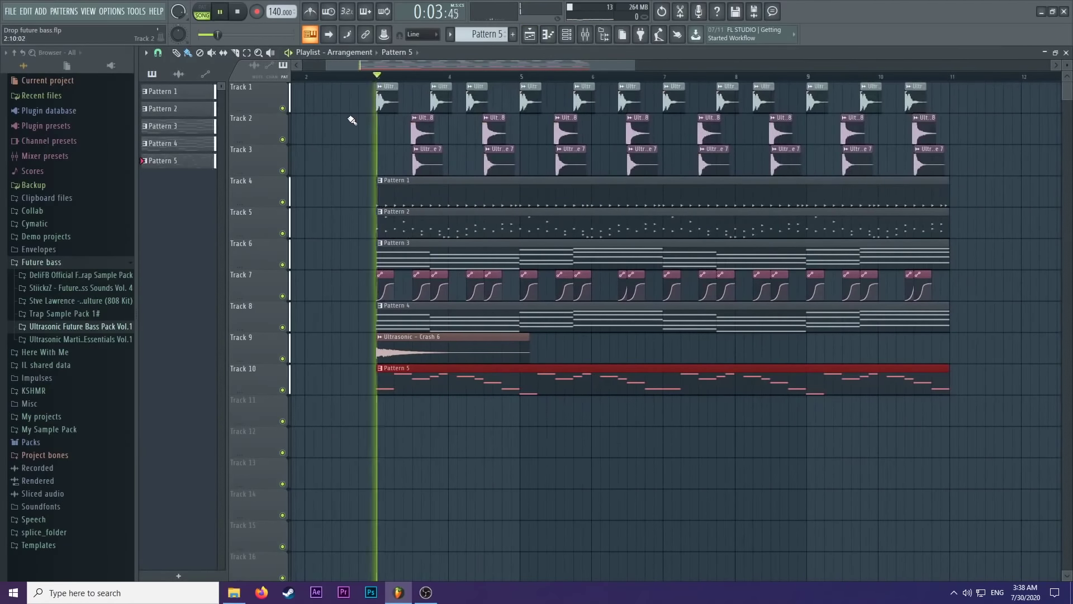
{"action": "key", "text": "space"}
{"action": "key", "text": "space"}
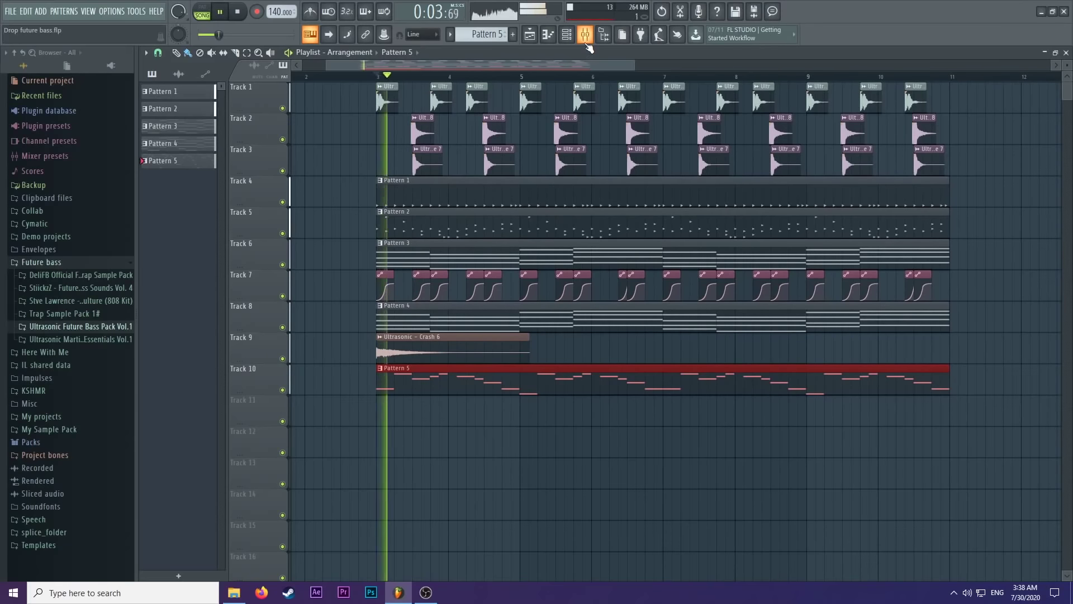
{"action": "scroll", "coordinate": [898, 262], "scroll_direction": "down", "scroll_amount": 1}
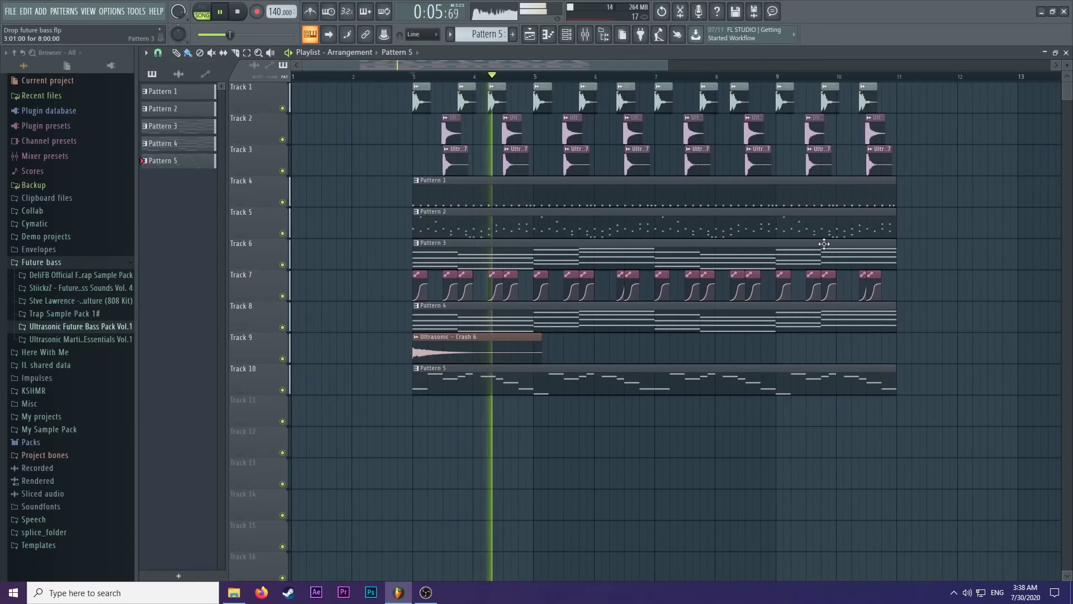
{"action": "key", "text": "ctrl+s"}
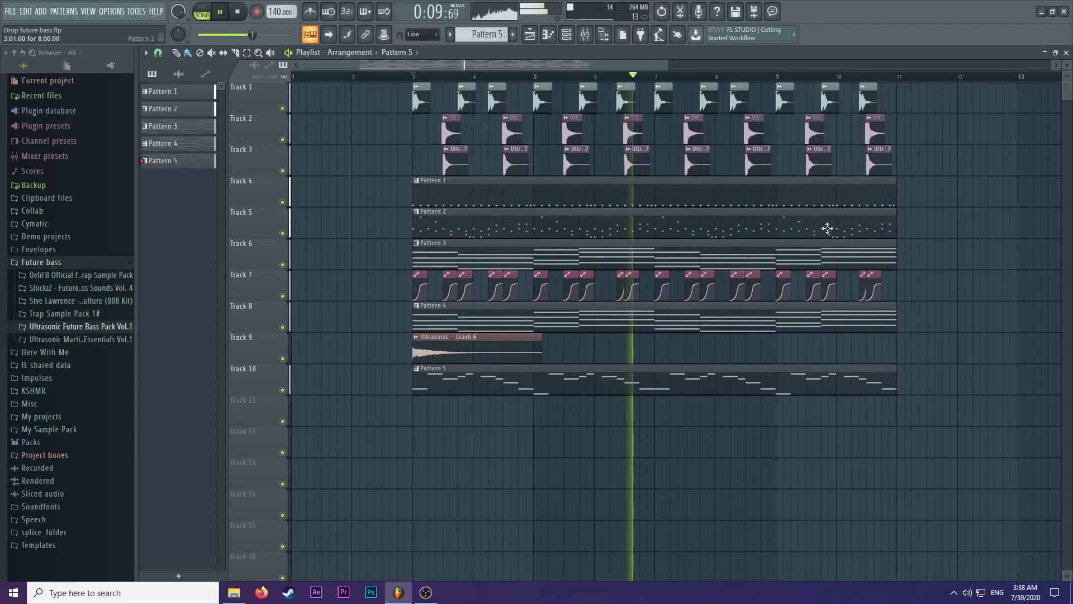
{"action": "key", "text": "space"}
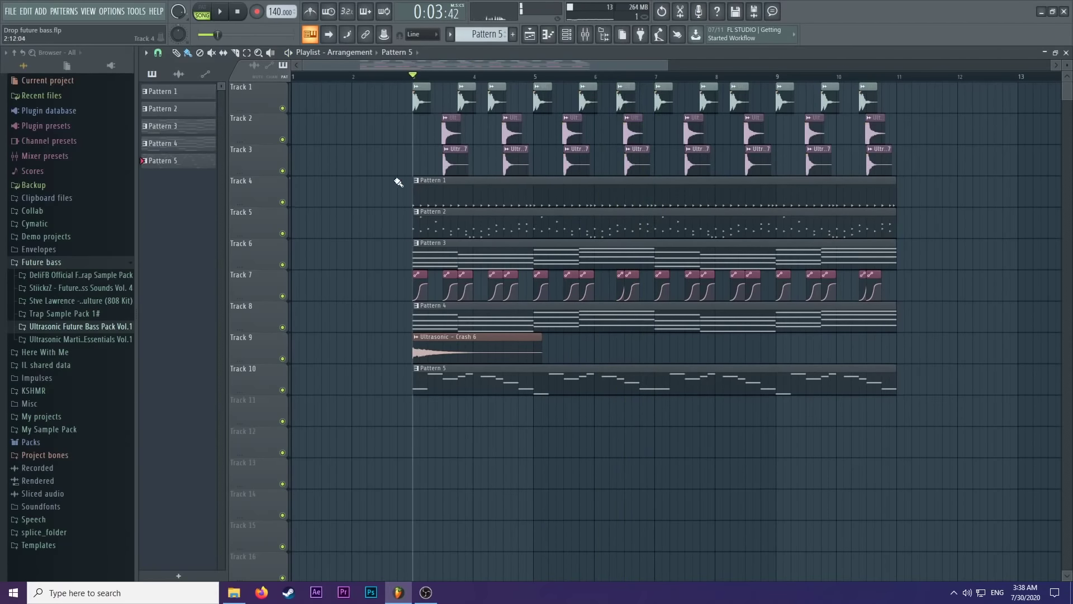
Lower the Melody mixer track's volume further, fine-tuning it during playback, and return to the playlist.
{"action": "key", "text": "F9"}
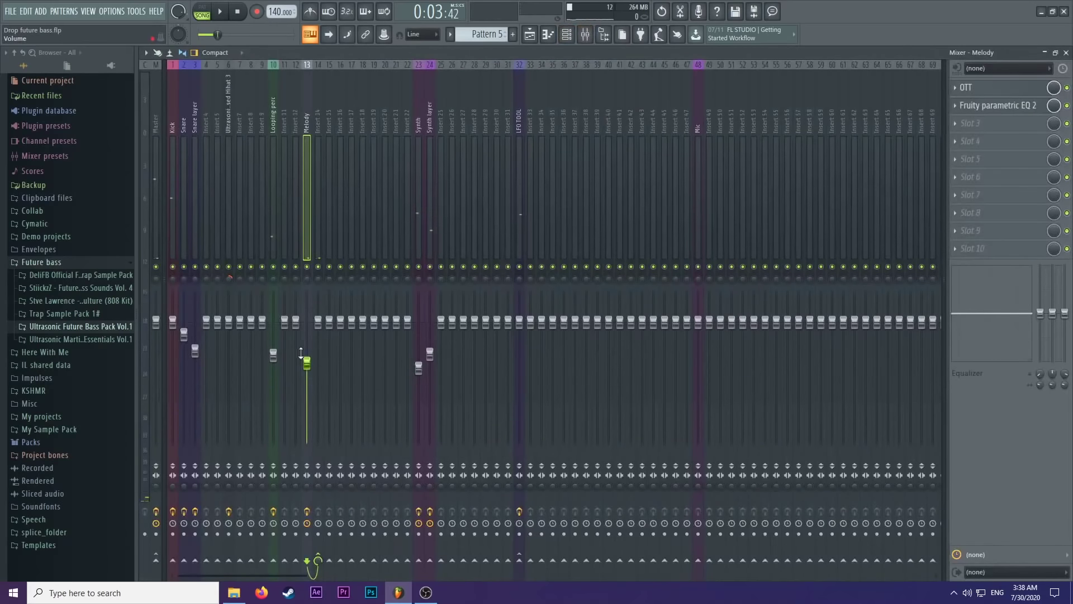
{"action": "key", "text": "space"}
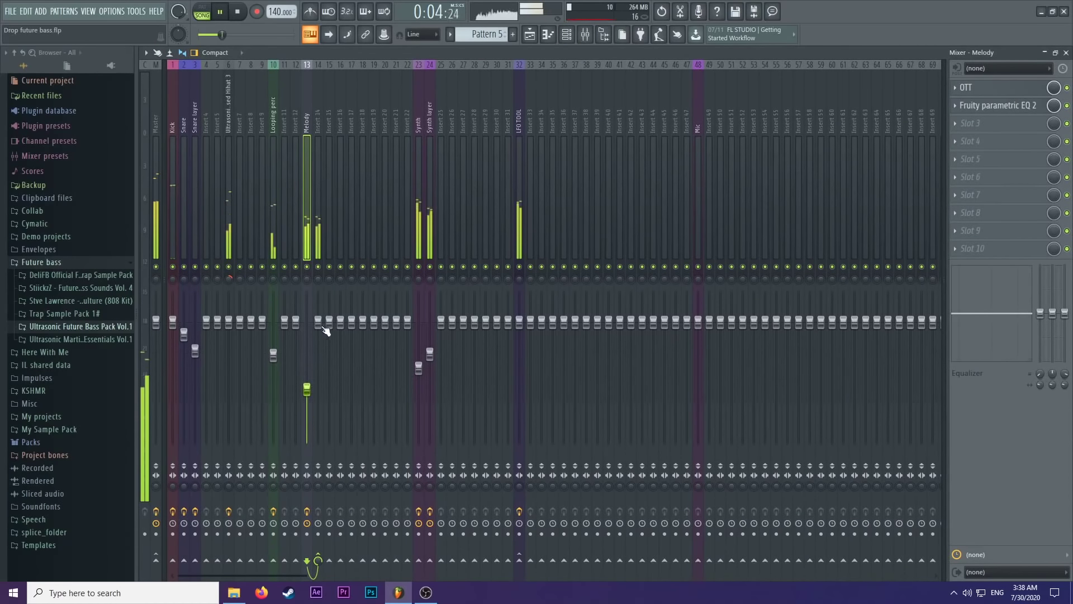
{"action": "left_click_drag", "start_coordinate": [307, 388], "coordinate": [307, 383]}
{"action": "key", "text": "space"}
{"action": "key", "text": "F9"}
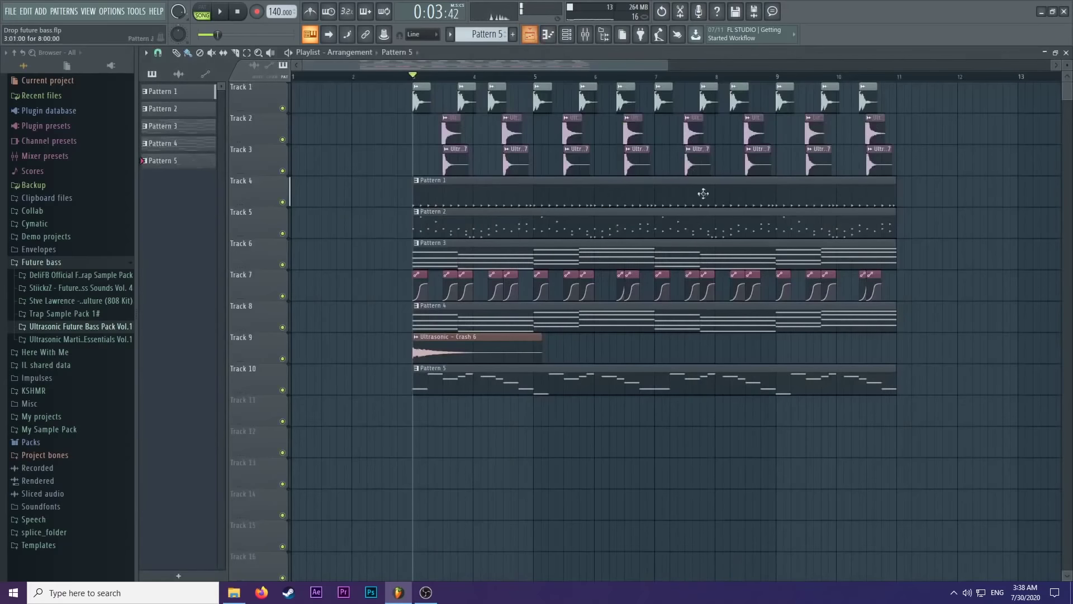
Create a new empty pattern with its default name.
{"action": "scroll", "coordinate": [494, 269], "scroll_direction": "down", "scroll_amount": 3}
{"action": "scroll", "coordinate": [389, 254], "scroll_direction": "down", "scroll_amount": 3}
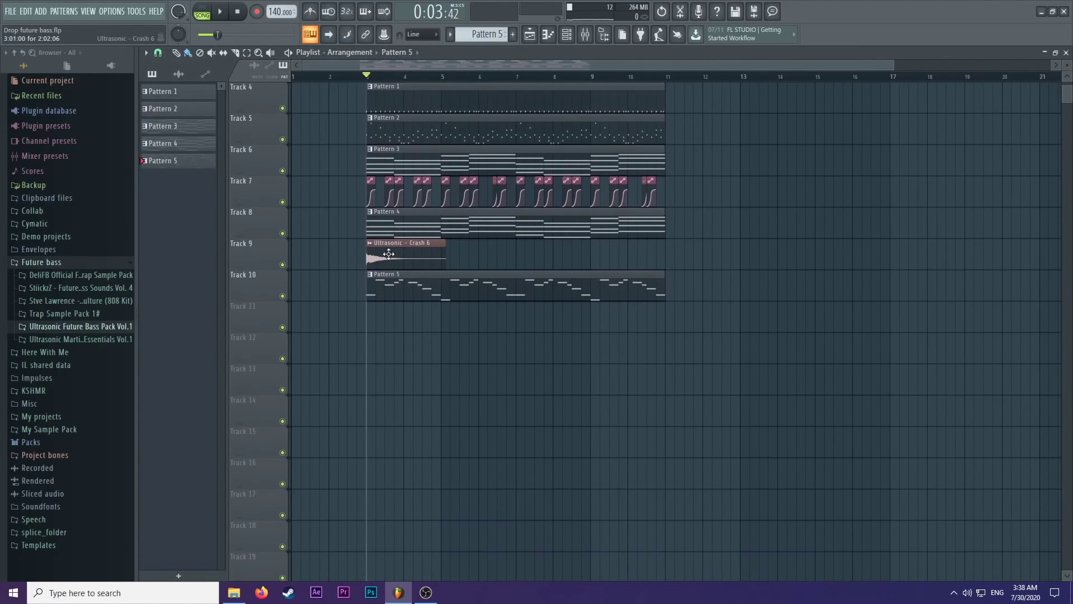
{"action": "left_click", "coordinate": [512, 34]}
{"action": "key", "text": "Return"}
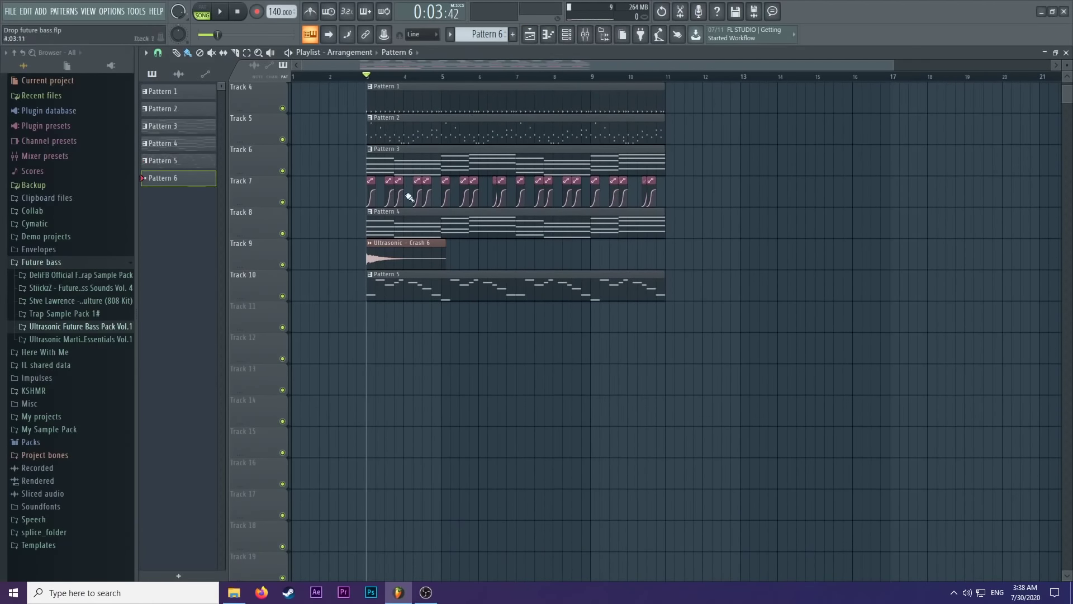
Place a Pattern 6 clip on Track 11 in the playlist, starting at bar 3.
{"action": "scroll", "coordinate": [407, 196], "scroll_direction": "up", "scroll_amount": 1}
{"action": "left_click", "coordinate": [374, 359]}
{"action": "scroll", "coordinate": [402, 296], "scroll_direction": "up", "scroll_amount": 2}
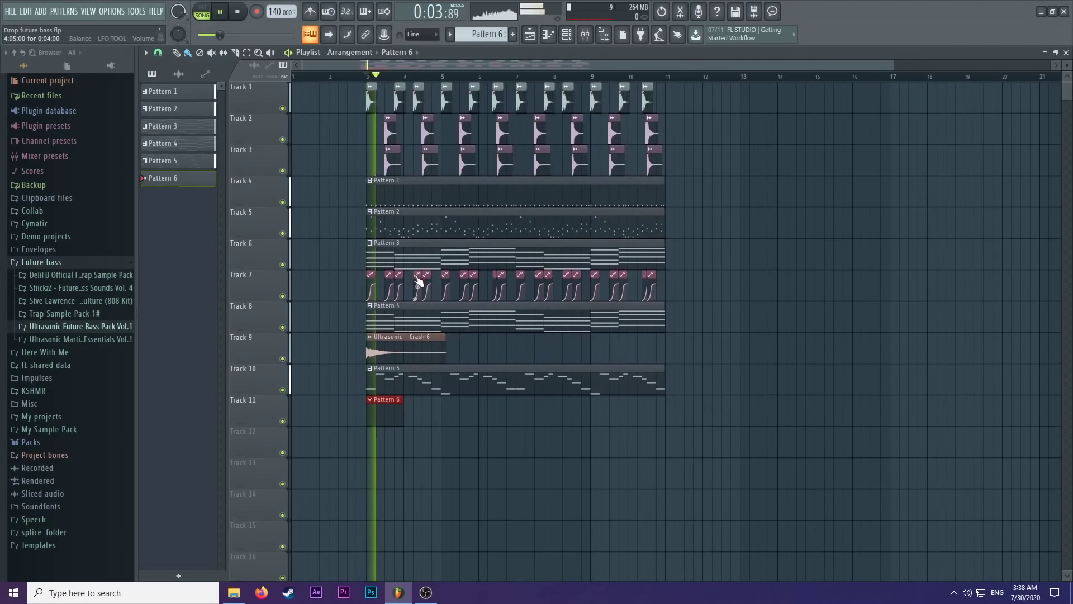
Create a channel group named "bass" in the channel rack and add a Sylenth1 instrument to it.
{"action": "left_click", "coordinate": [570, 32]}
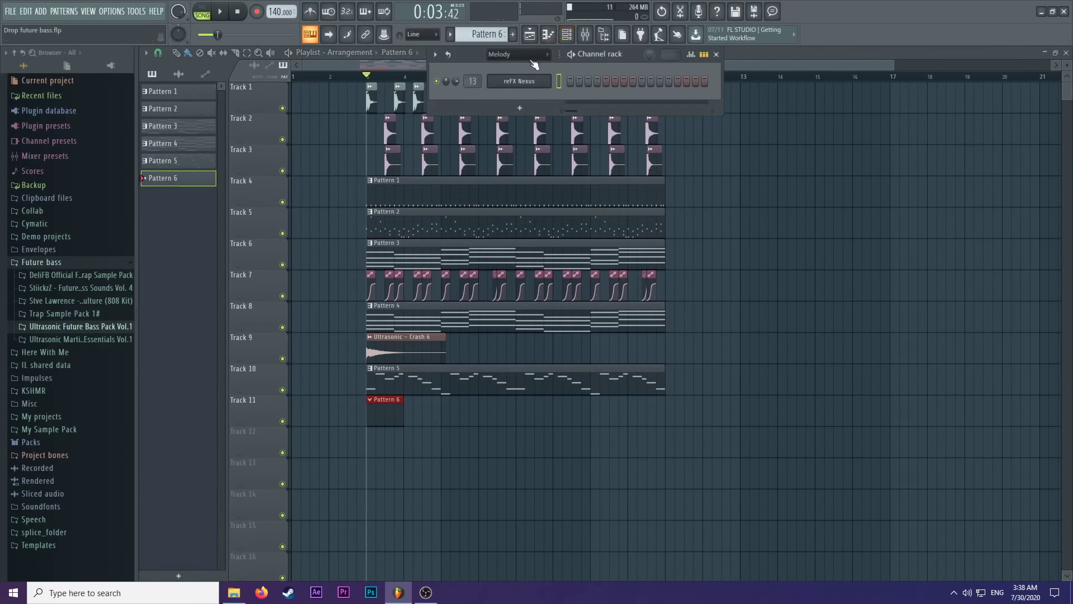
{"action": "left_click", "coordinate": [540, 54]}
{"action": "left_click", "coordinate": [540, 64]}
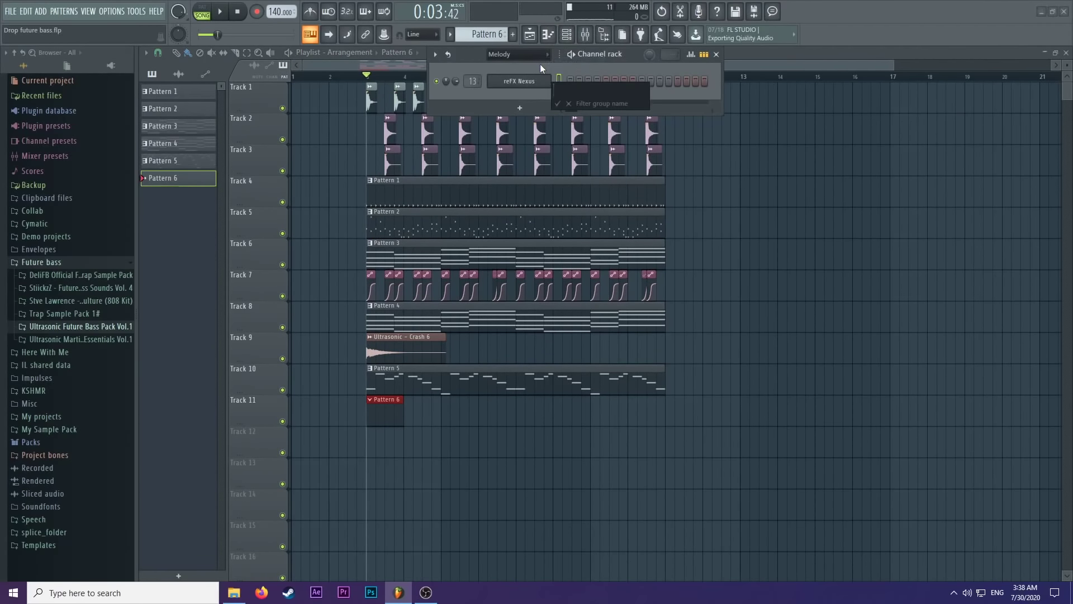
{"action": "type", "text": "bass"}
{"action": "key", "text": "Return"}
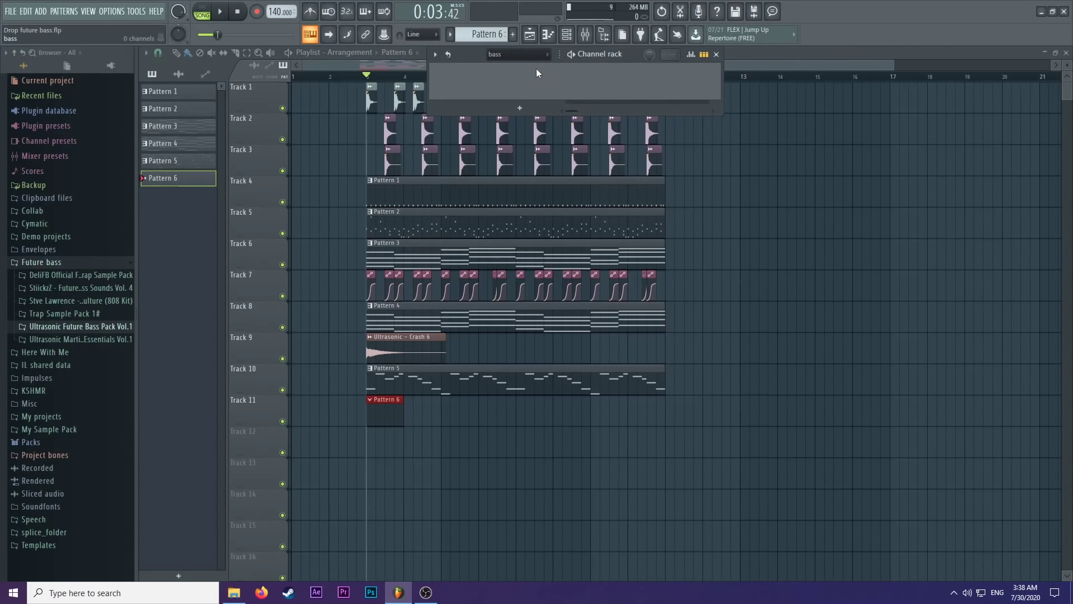
{"action": "left_click", "coordinate": [534, 108]}
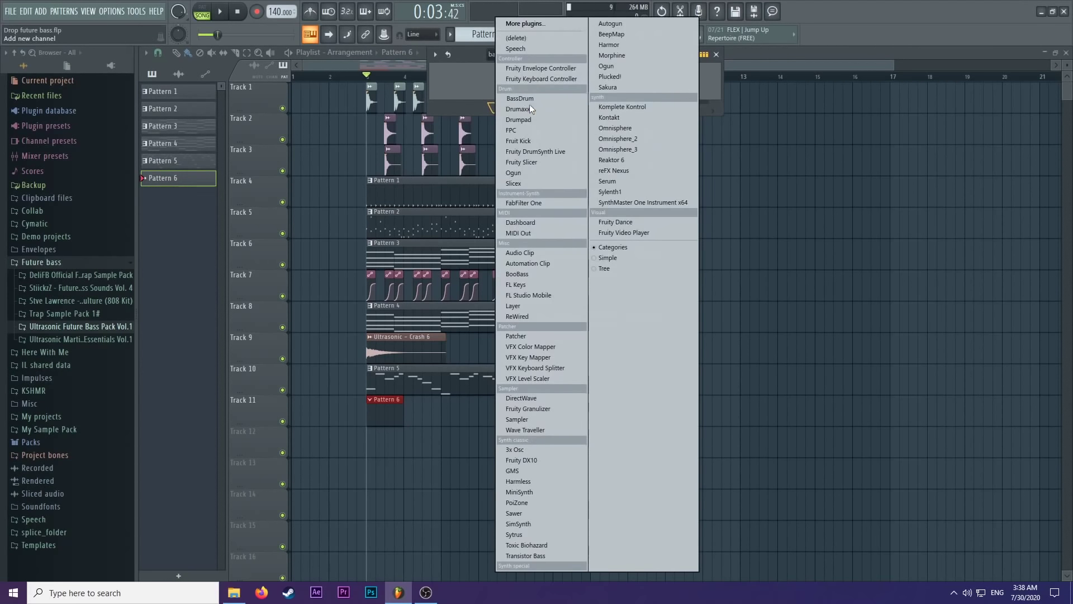
{"action": "left_click", "coordinate": [614, 191]}
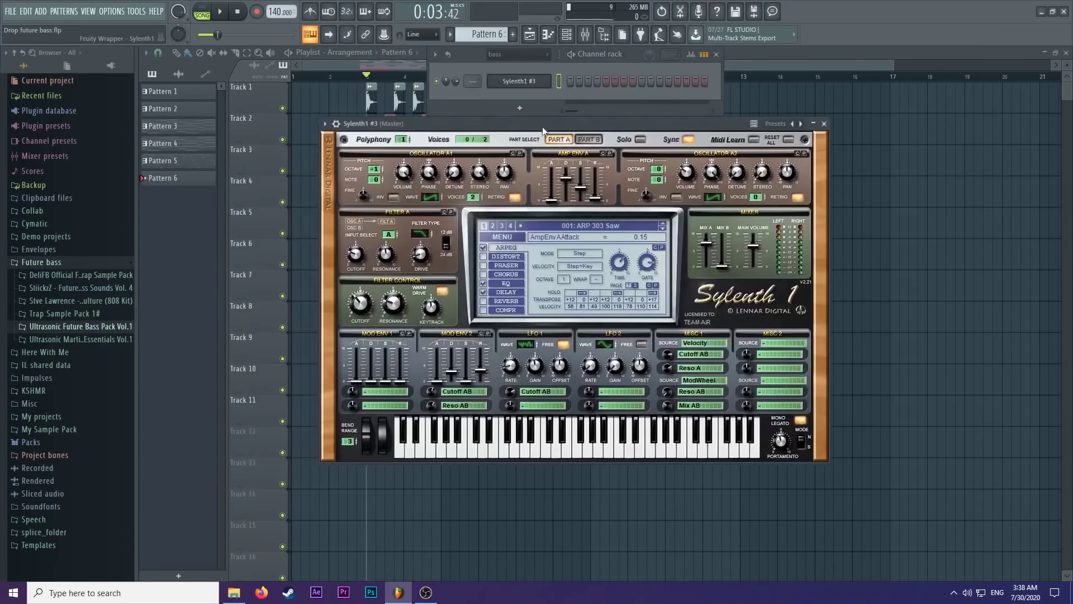
Load a blank Init preset in the new Sylenth1 and play a few notes to audition its sound.
{"action": "left_click", "coordinate": [515, 236]}
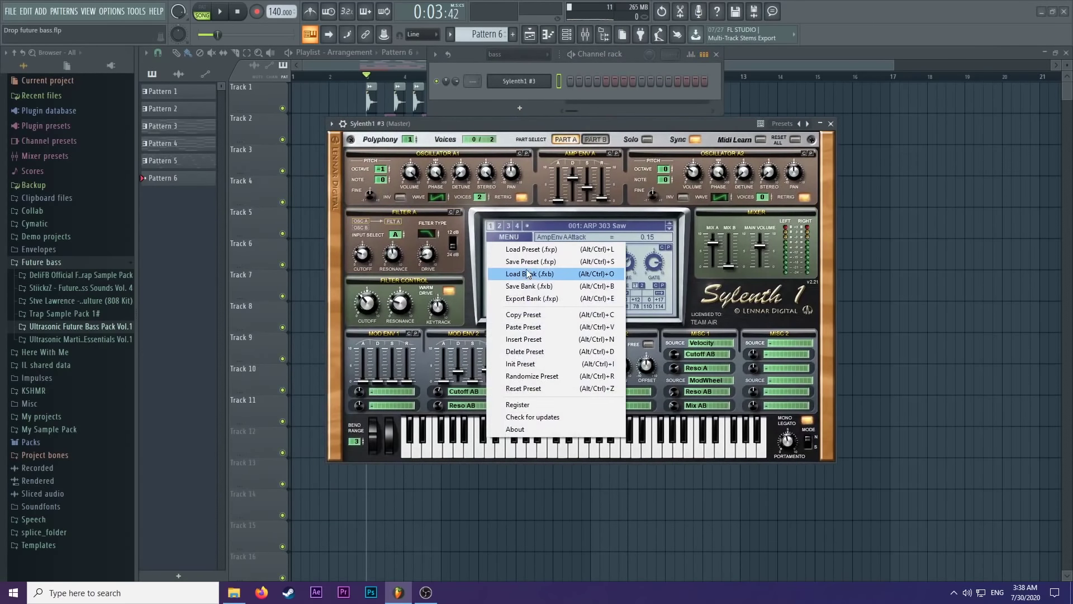
{"action": "left_click", "coordinate": [522, 339]}
{"action": "left_click", "coordinate": [601, 126]}
{"action": "key", "text": "z"}
{"action": "key", "text": "c"}
{"action": "key", "text": "x"}
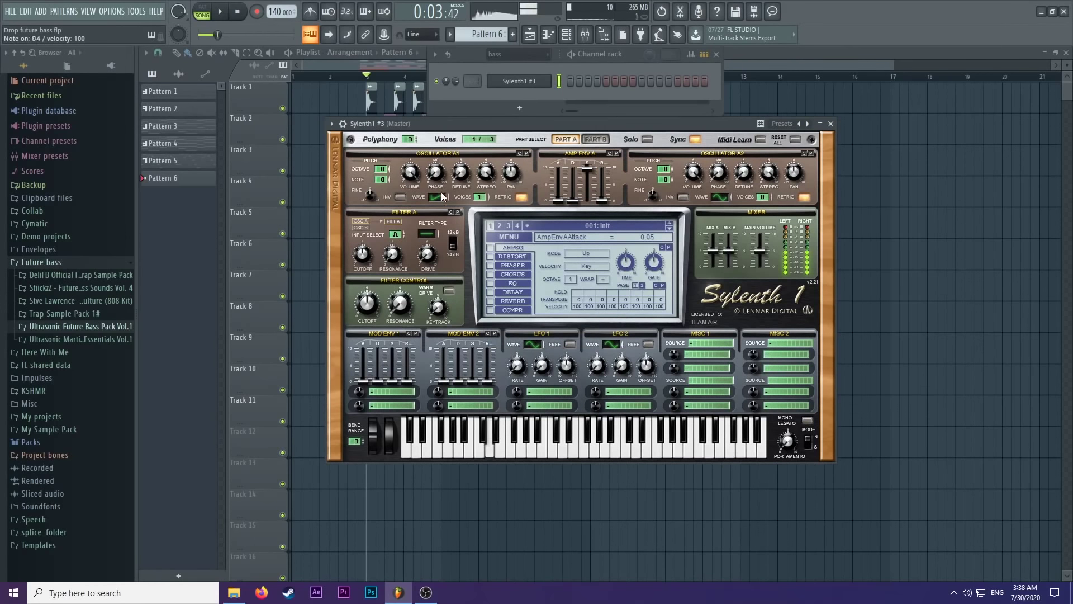
{"action": "key", "text": "z"}
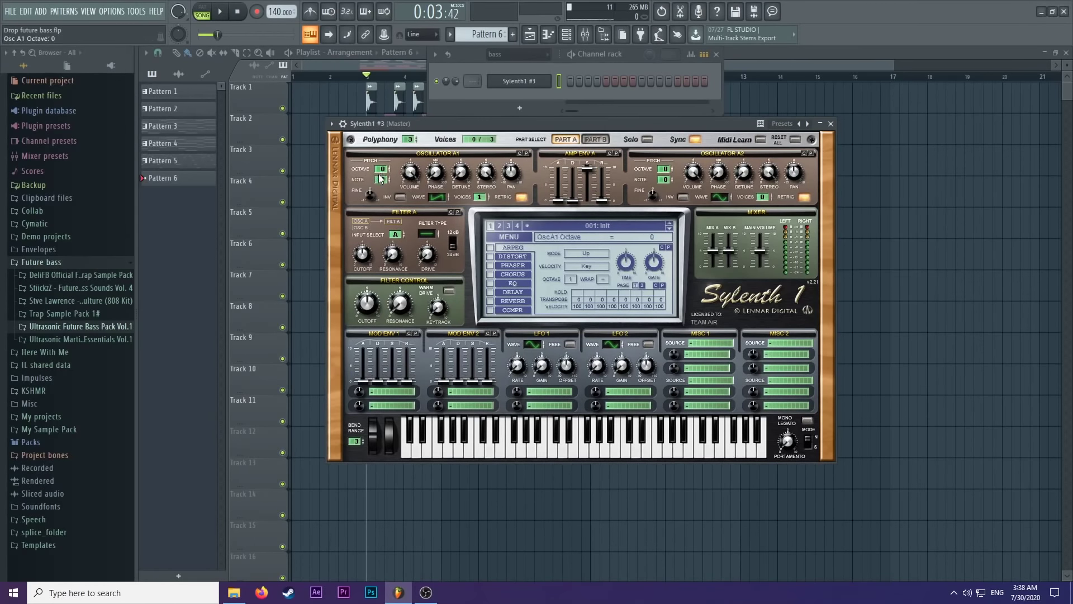
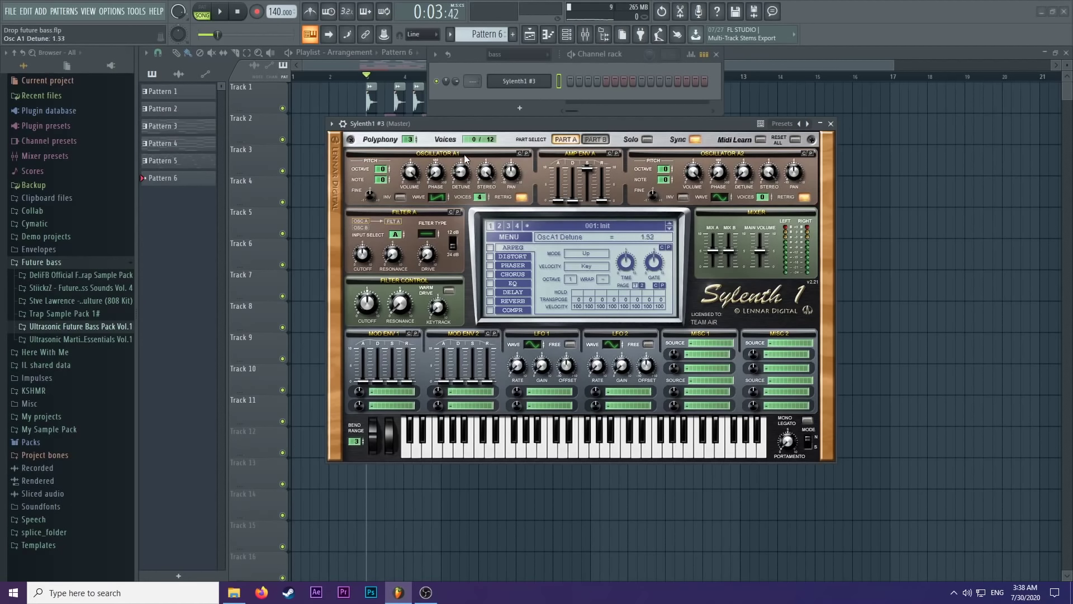
Audition the Sylenth1 #3 patch with a few test notes and open its piano roll.
{"action": "key", "text": "z"}
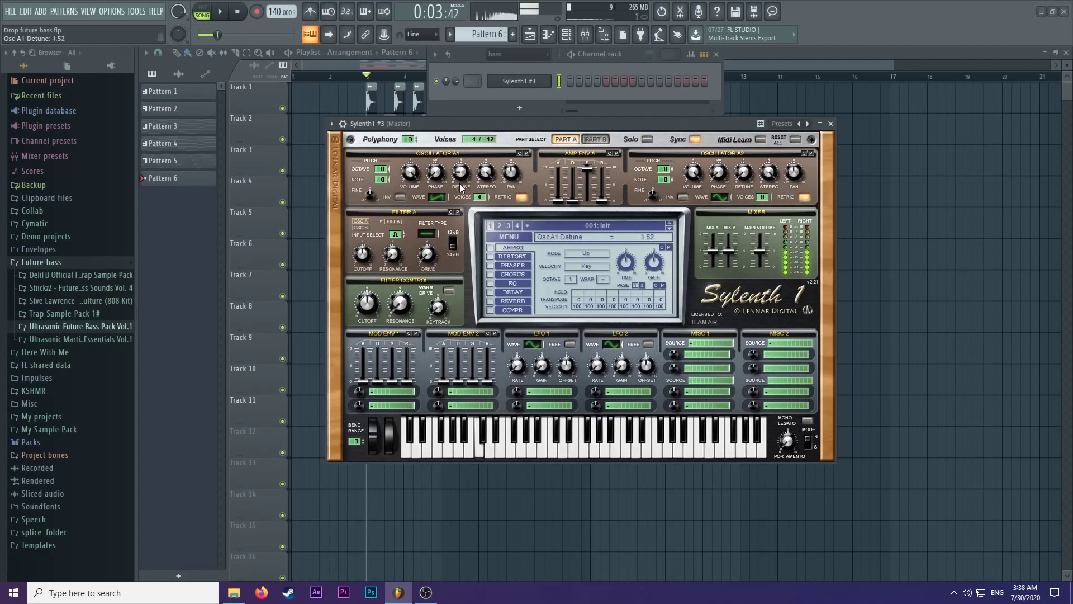
{"action": "key", "text": "z"}
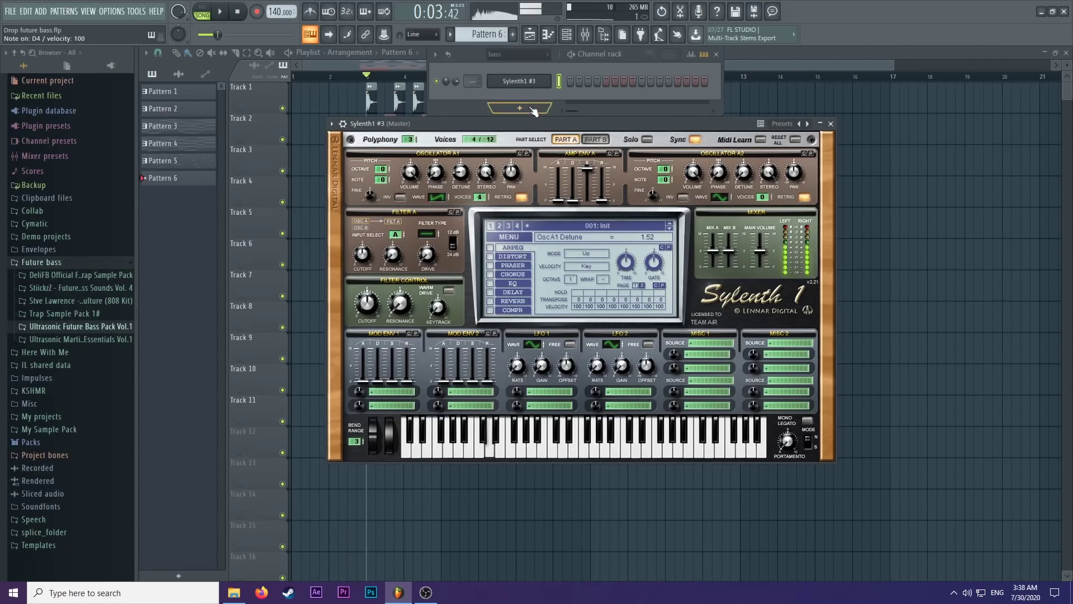
{"action": "key", "text": "z"}
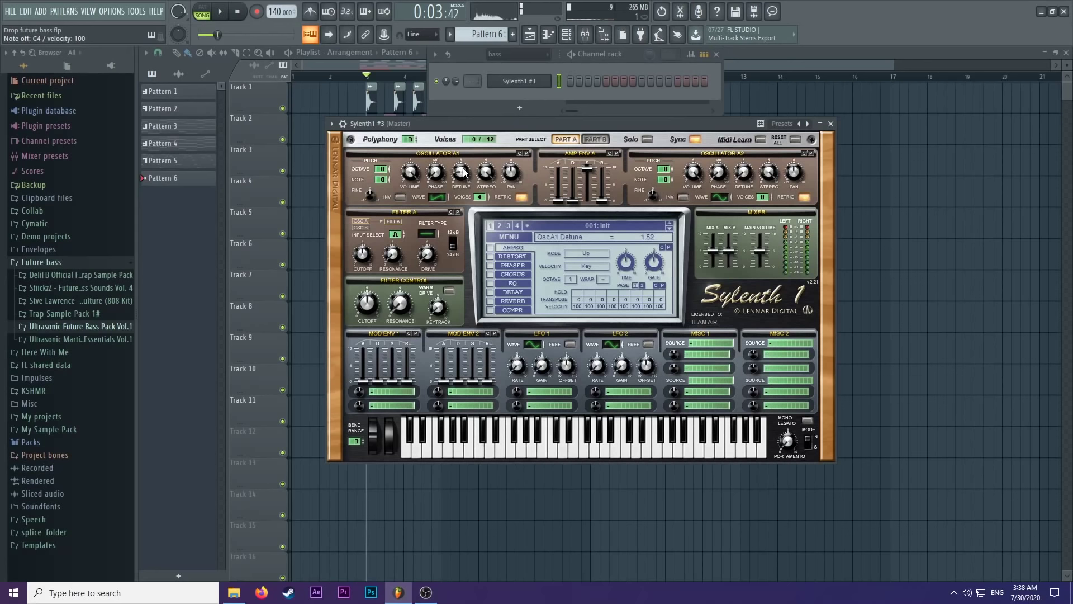
{"action": "right_click", "coordinate": [531, 83]}
{"action": "left_click", "coordinate": [566, 83]}
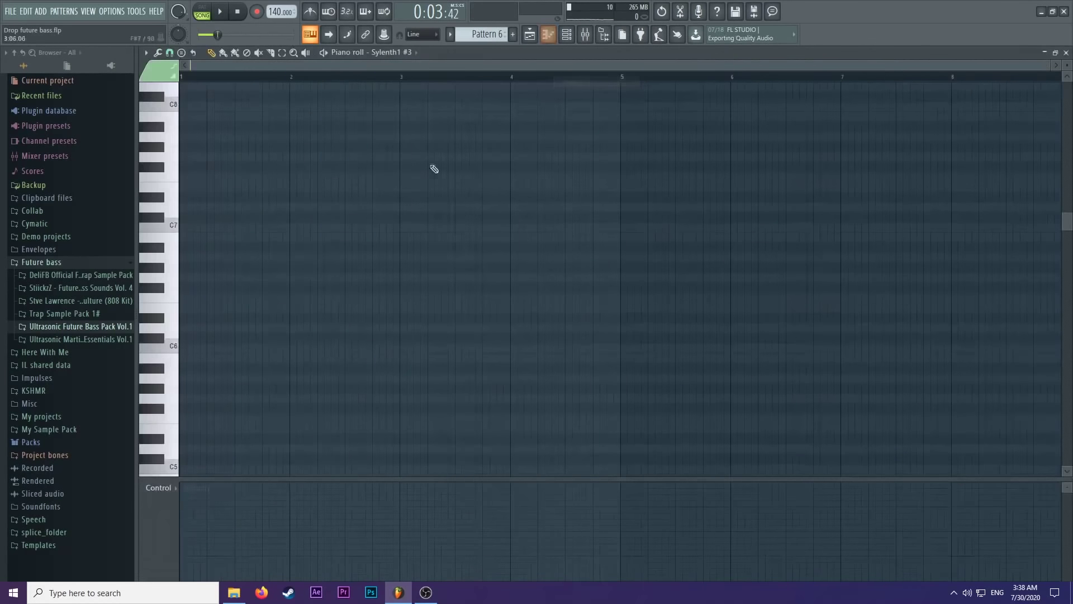
Play the track and sound individual piano roll keys to look for the bass line's starting note.
{"action": "key", "text": "space"}
{"action": "key", "text": "space"}
{"action": "left_click", "coordinate": [170, 230]}
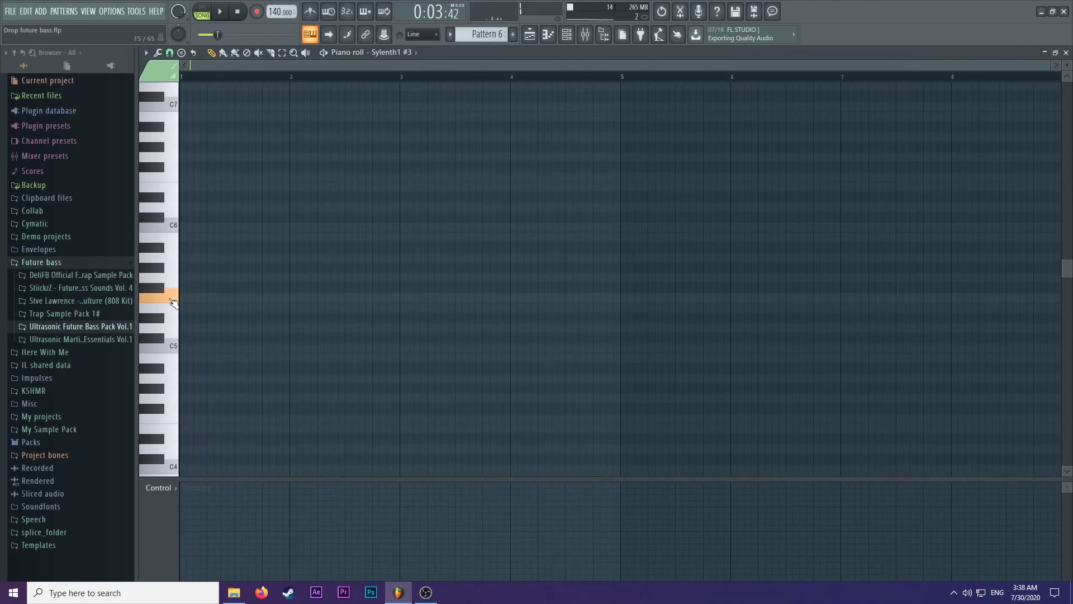
{"action": "left_click", "coordinate": [566, 35]}
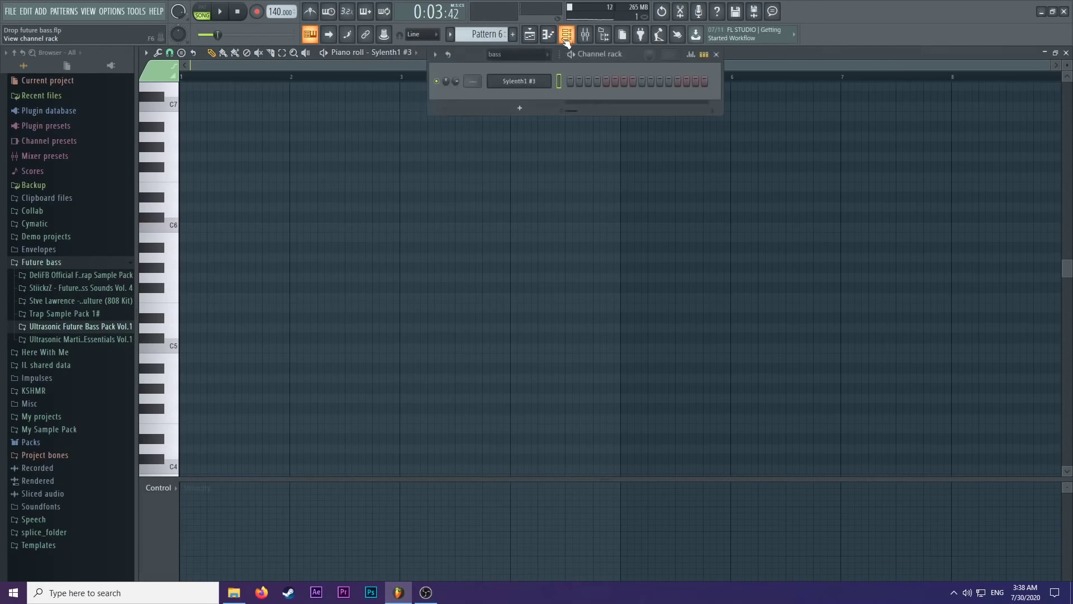
{"action": "left_click", "coordinate": [520, 82]}
{"action": "key", "text": "F7"}
{"action": "key", "text": "space"}
{"action": "key", "text": "space"}
Draw four consecutive notes, F5, A5, G5 and A#5, filling bars 1 to 4 of the piano roll.
{"action": "left_click", "coordinate": [185, 278]}
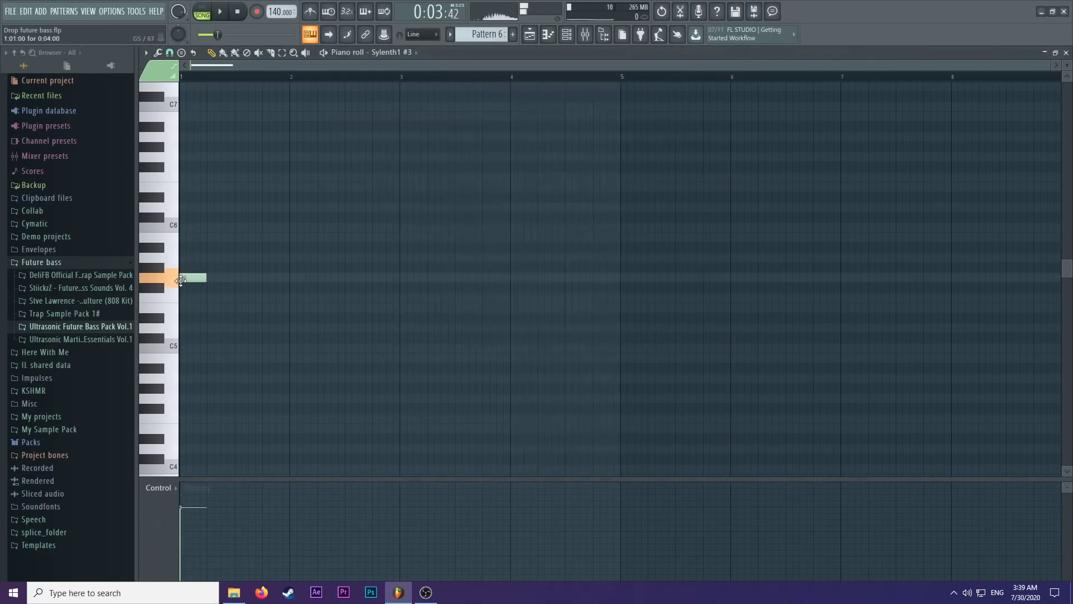
{"action": "right_click", "coordinate": [191, 281]}
{"action": "left_click", "coordinate": [190, 297]}
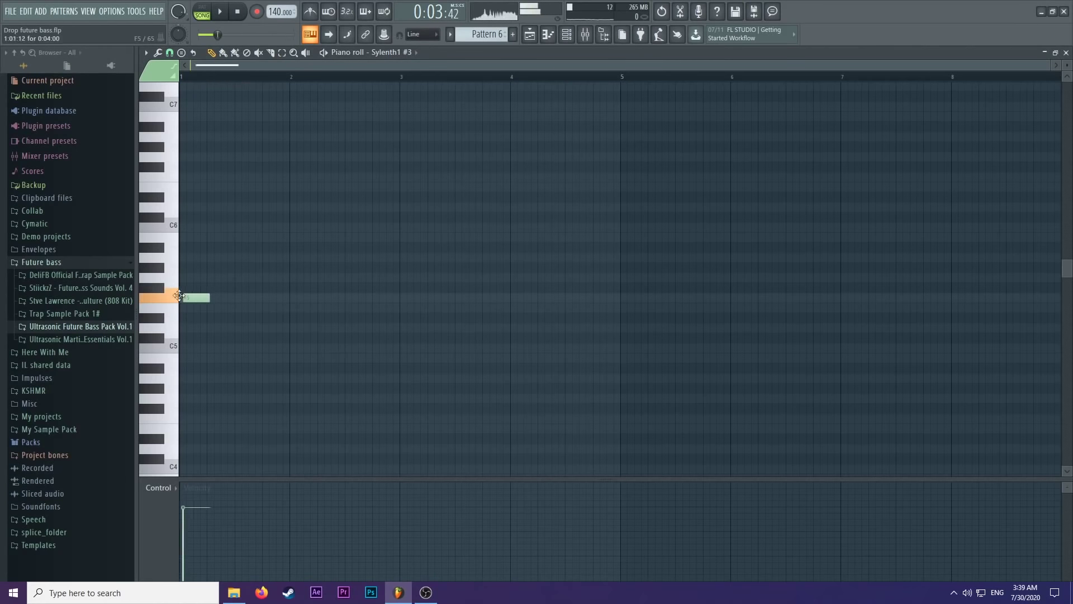
{"action": "mouse_move", "coordinate": [208, 297]}
{"action": "left_mouse_down"}
{"action": "mouse_move", "coordinate": [289, 299]}
{"action": "mouse_move", "coordinate": [264, 257]}
{"action": "left_mouse_up"}
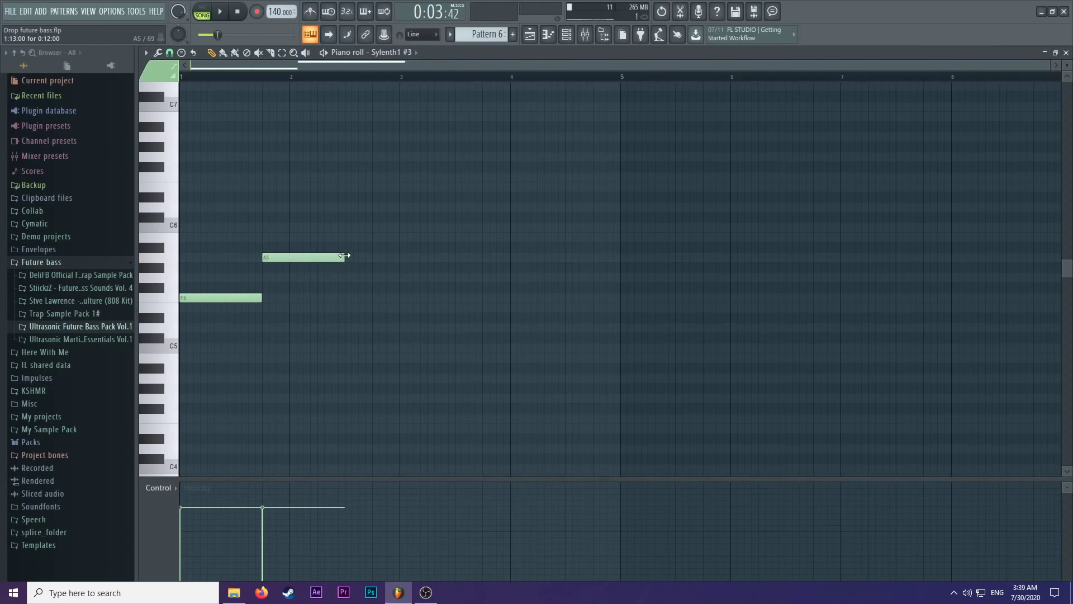
{"action": "left_click", "coordinate": [402, 276]}
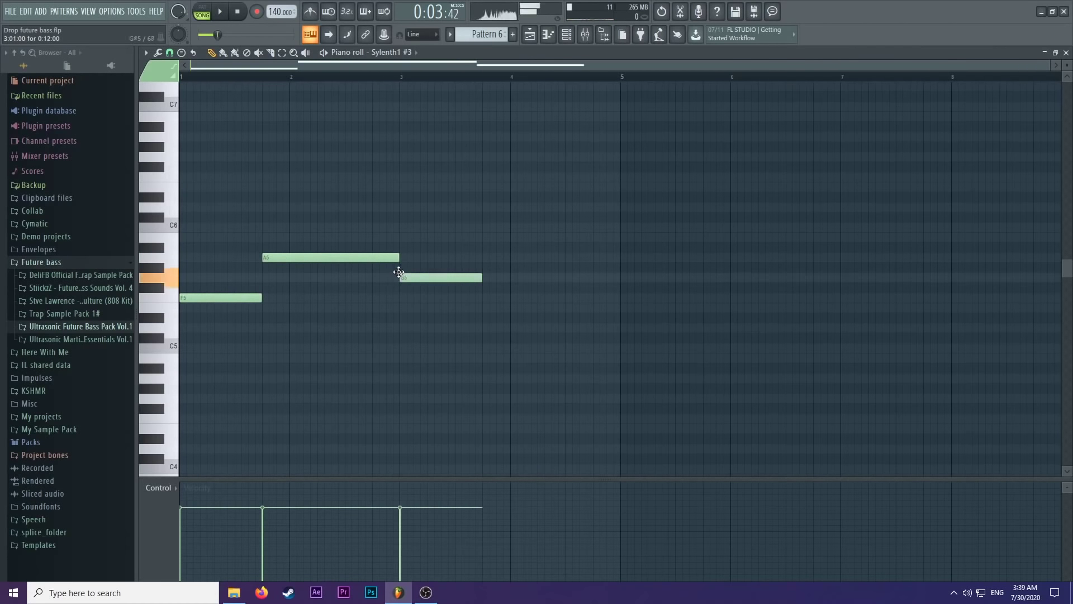
{"action": "left_click_drag", "start_coordinate": [430, 256], "coordinate": [591, 250]}
Play back the drawn notes and set the time selection to bars 1 to 4.
{"action": "key", "text": "space"}
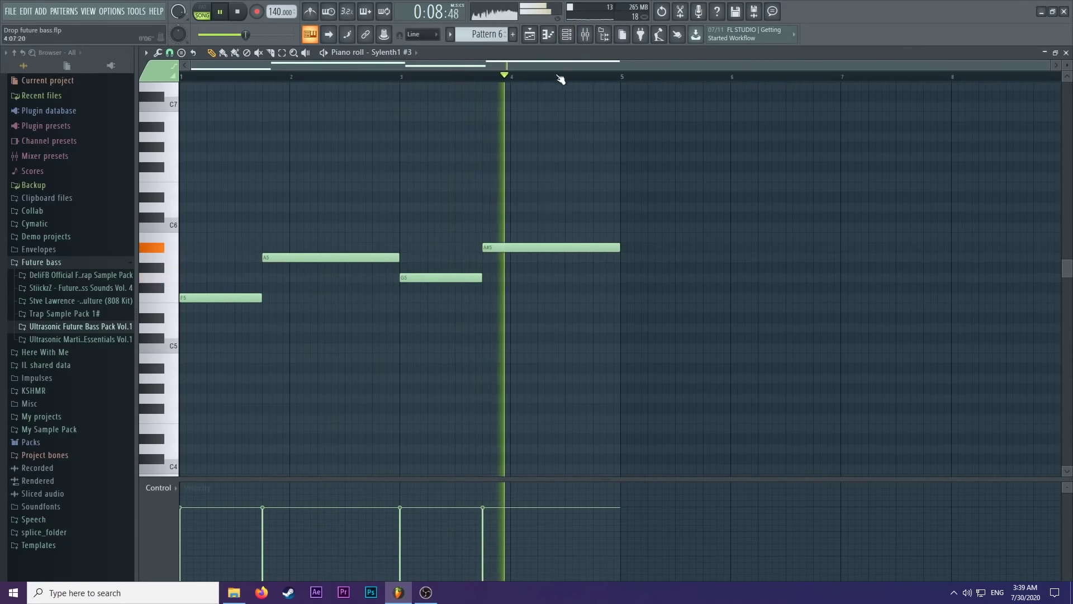
{"action": "key", "text": "space"}
{"action": "key", "text": "space"}
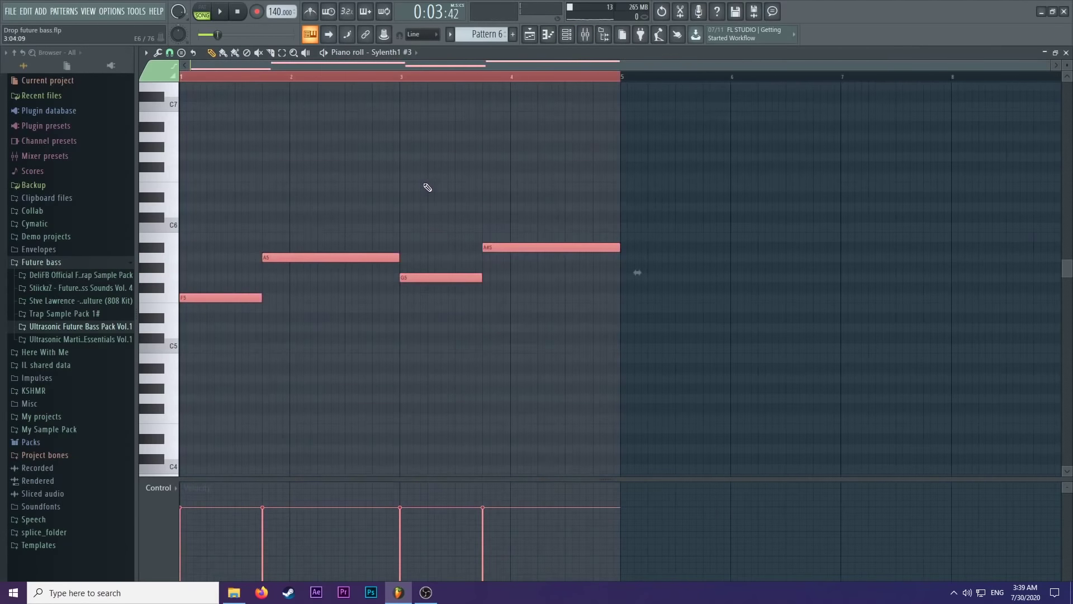
Transpose the four notes down two octaves to F3, A3, G3 and A#3 while listening to playback.
{"action": "scroll", "coordinate": [428, 187], "scroll_direction": "down", "scroll_amount": 5}
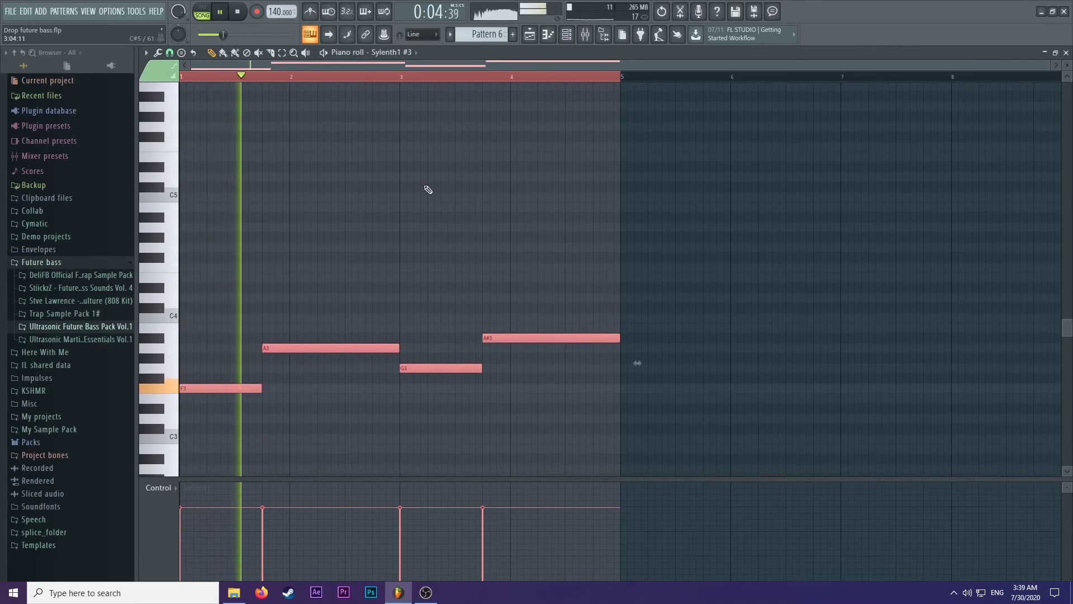
{"action": "scroll", "coordinate": [428, 188], "scroll_direction": "up", "scroll_amount": 2}
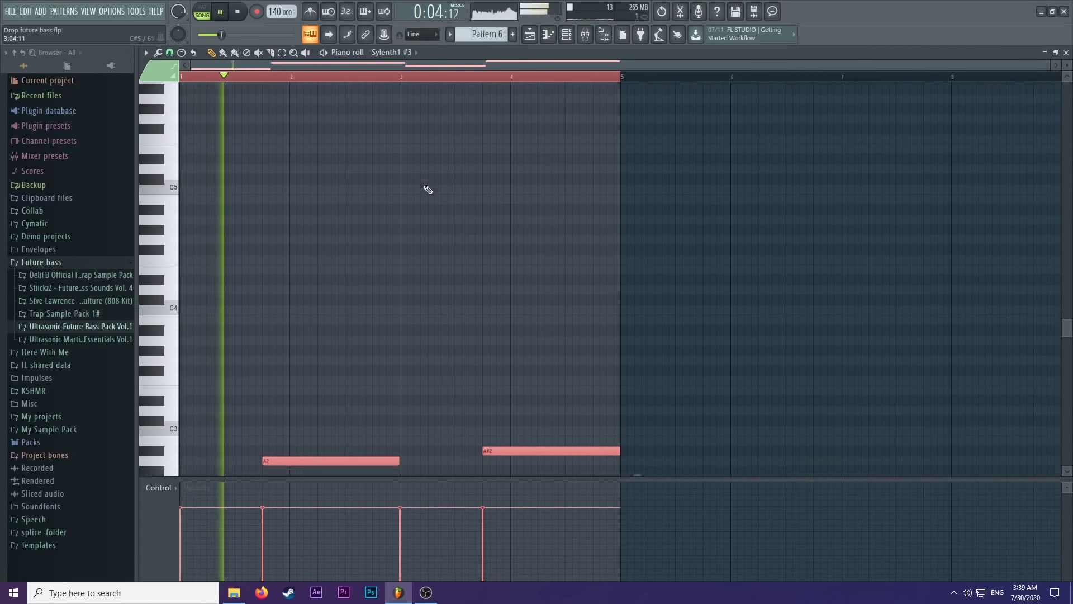
{"action": "scroll", "coordinate": [429, 190], "scroll_direction": "down", "scroll_amount": 3}
{"action": "key", "text": "space"}
{"action": "left_click", "coordinate": [233, 256]}
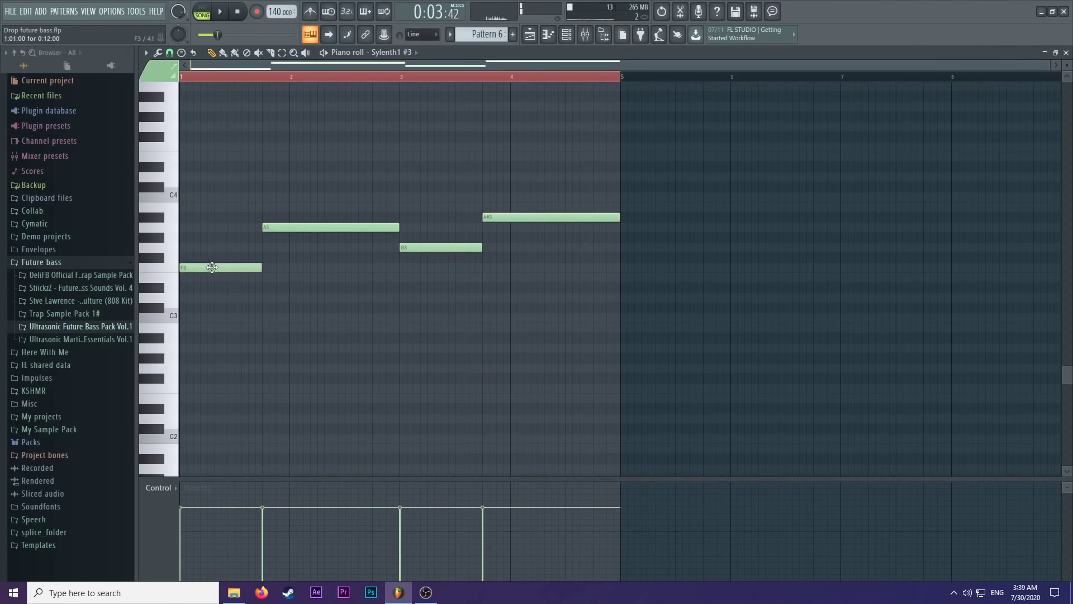
Delete all four notes from the piano roll, checking alternative starting pitches against the track.
{"action": "right_click", "coordinate": [211, 267]}
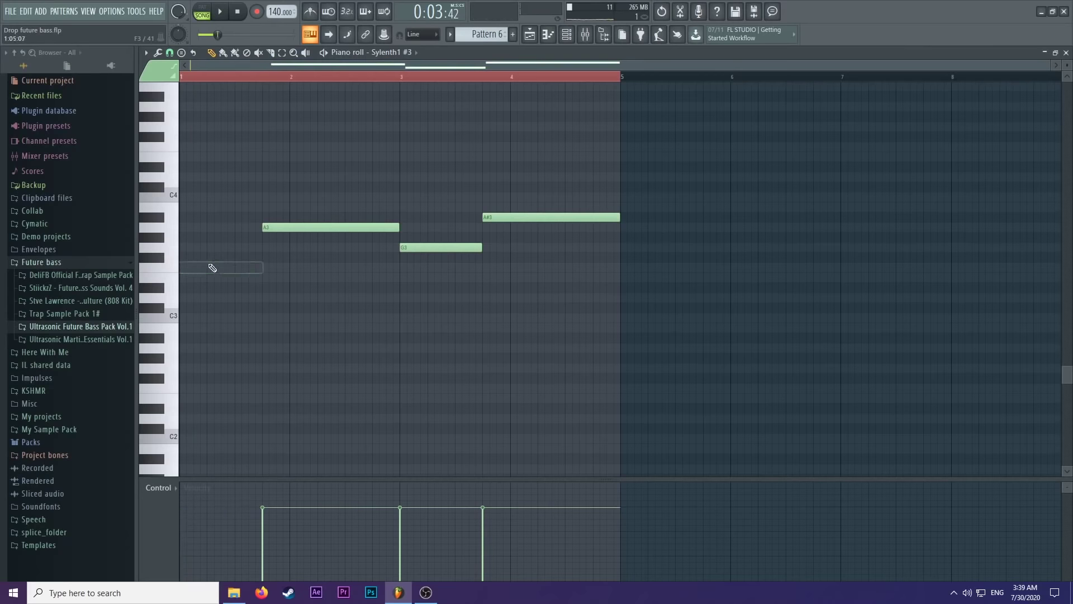
{"action": "left_click", "coordinate": [178, 249]}
{"action": "left_click", "coordinate": [175, 263]}
{"action": "key", "text": "space"}
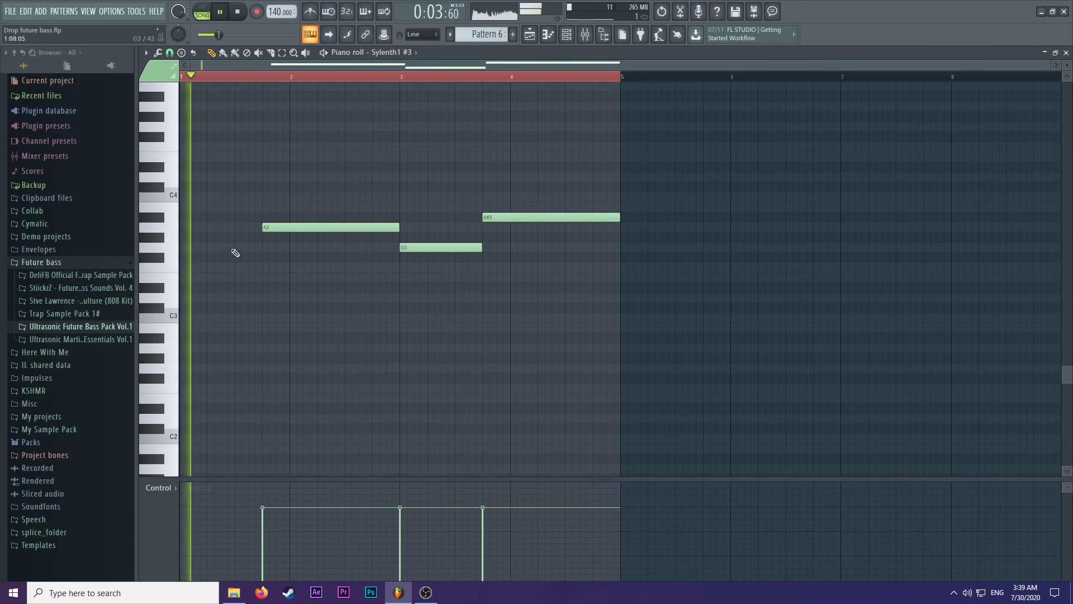
{"action": "key", "text": "space"}
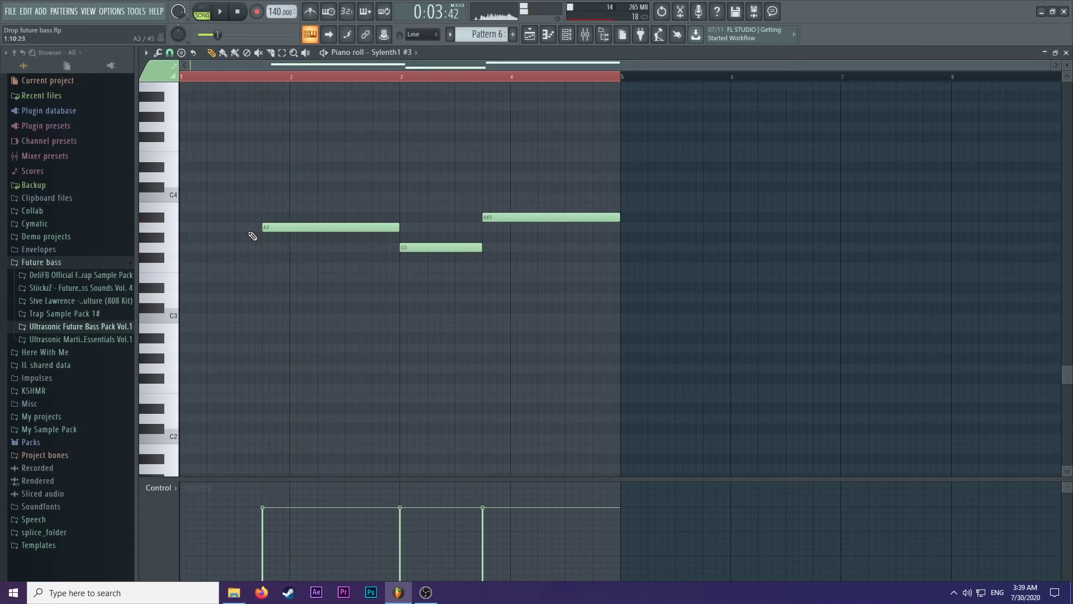
{"action": "right_click", "coordinate": [285, 227]}
{"action": "right_click", "coordinate": [440, 247]}
{"action": "right_click", "coordinate": [551, 217]}
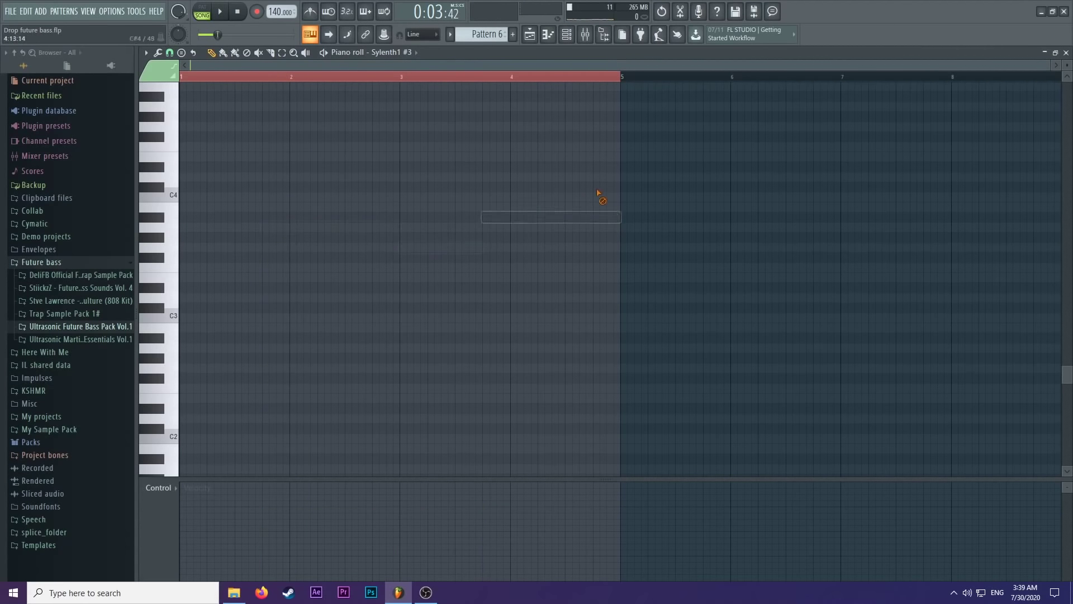
Draw a D3 note at the start of bar 1, followed by an F3 note extended to the start of bar 3.
{"action": "left_click", "coordinate": [182, 306]}
{"action": "left_click_drag", "start_coordinate": [176, 297], "coordinate": [175, 290]}
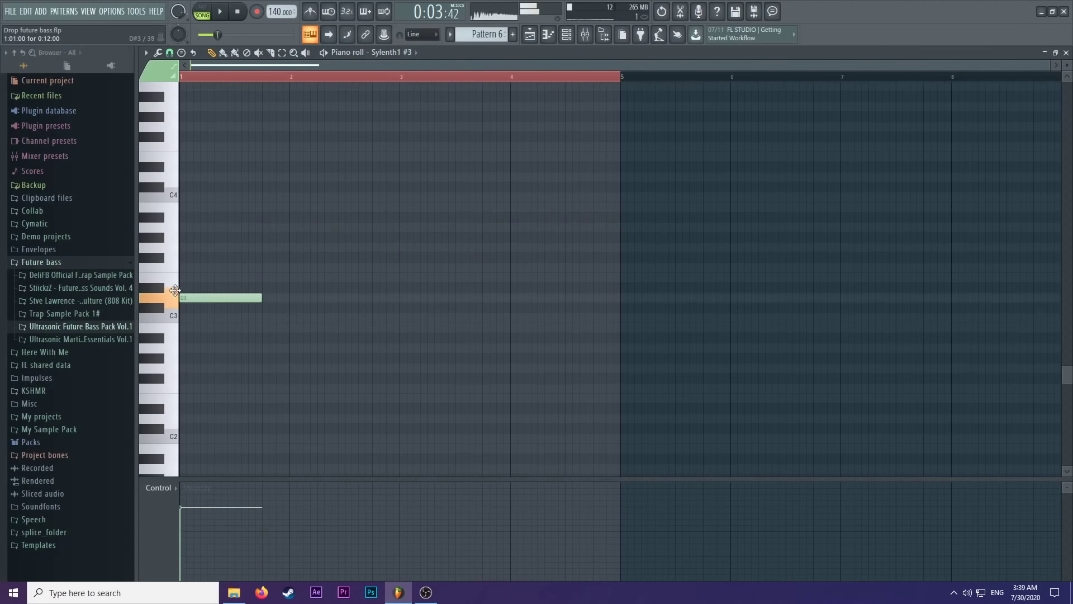
{"action": "key", "text": "space"}
Play the line and add an E3 note at the start of bar 3, followed directly by an A#3 note.
{"action": "key", "text": "space"}
{"action": "left_click", "coordinate": [262, 268]}
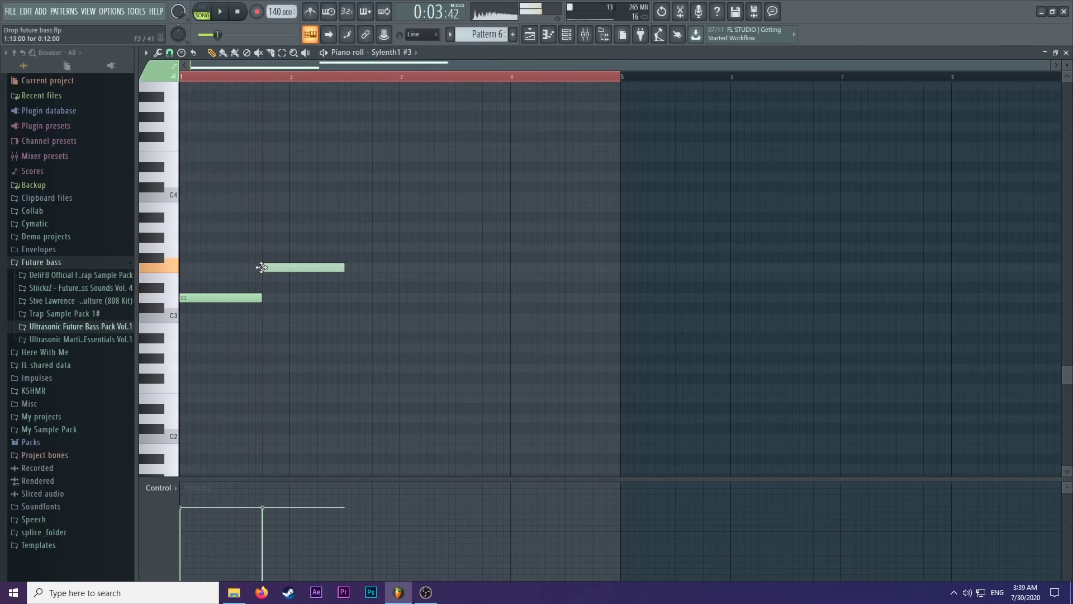
{"action": "mouse_move", "coordinate": [349, 269]}
{"action": "left_mouse_down"}
{"action": "mouse_move", "coordinate": [427, 269]}
{"action": "mouse_move", "coordinate": [400, 279]}
{"action": "mouse_move", "coordinate": [401, 291]}
{"action": "left_mouse_up"}
{"action": "right_click", "coordinate": [406, 289]}
{"action": "key", "text": "space"}
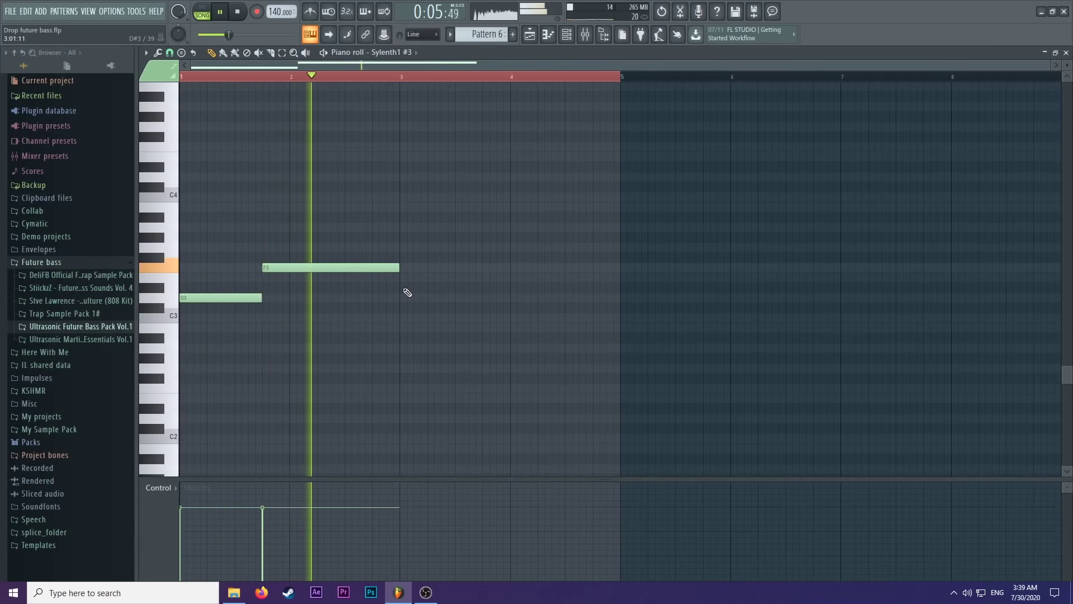
{"action": "left_click", "coordinate": [401, 277]}
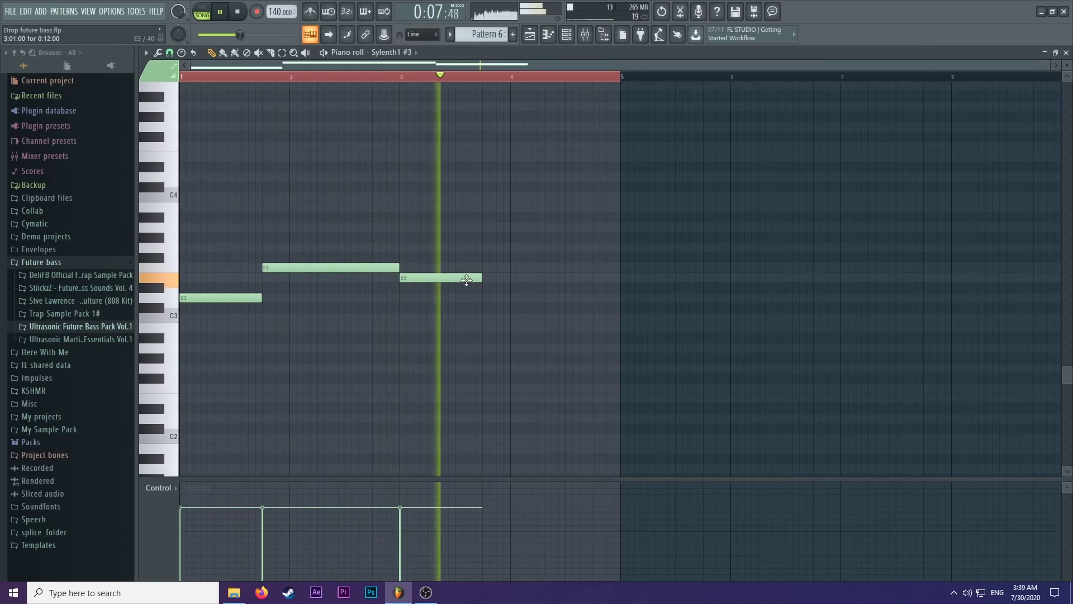
{"action": "key", "text": "space"}
{"action": "left_click_drag", "start_coordinate": [484, 248], "coordinate": [483, 211]}
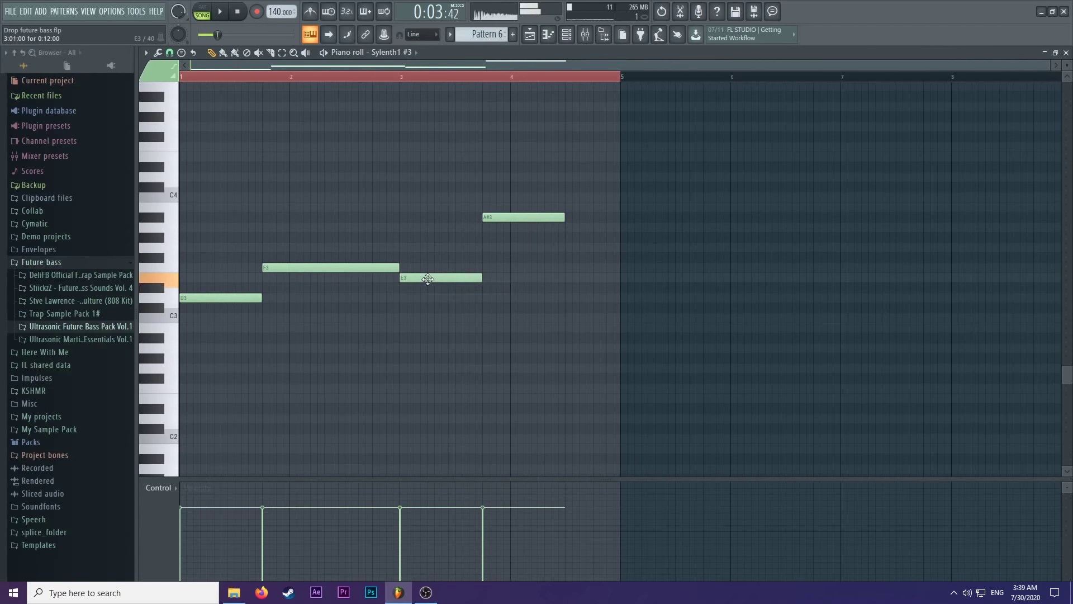
Play back from late in bar 2 and lower the note at the start of bar 3 to C3.
{"action": "key", "text": "space"}
{"action": "left_click", "coordinate": [360, 84]}
{"action": "right_click", "coordinate": [386, 91]}
{"action": "left_click", "coordinate": [371, 77]}
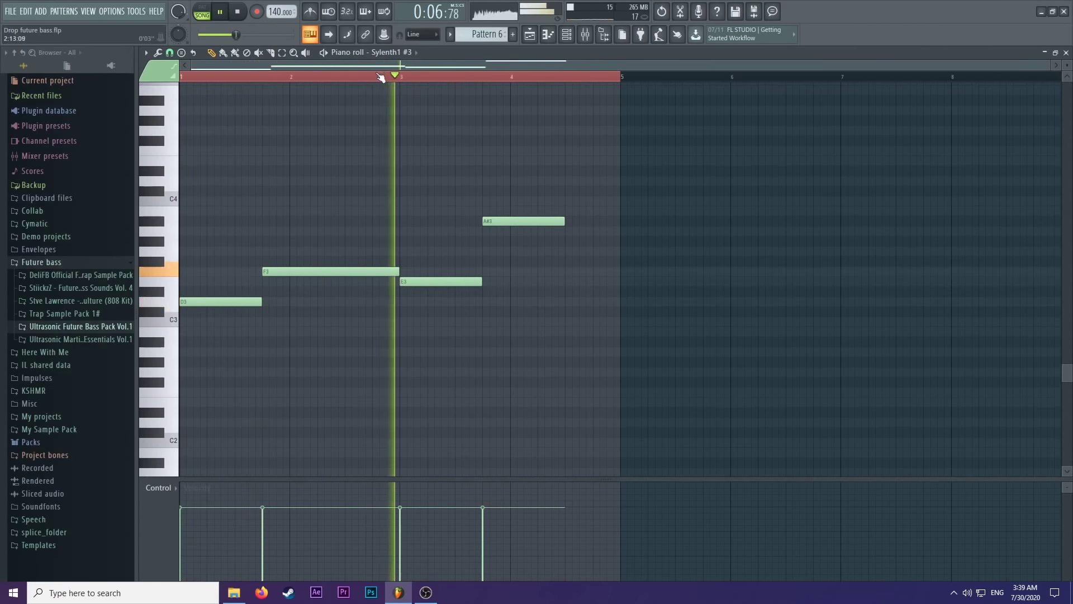
{"action": "key", "text": "space"}
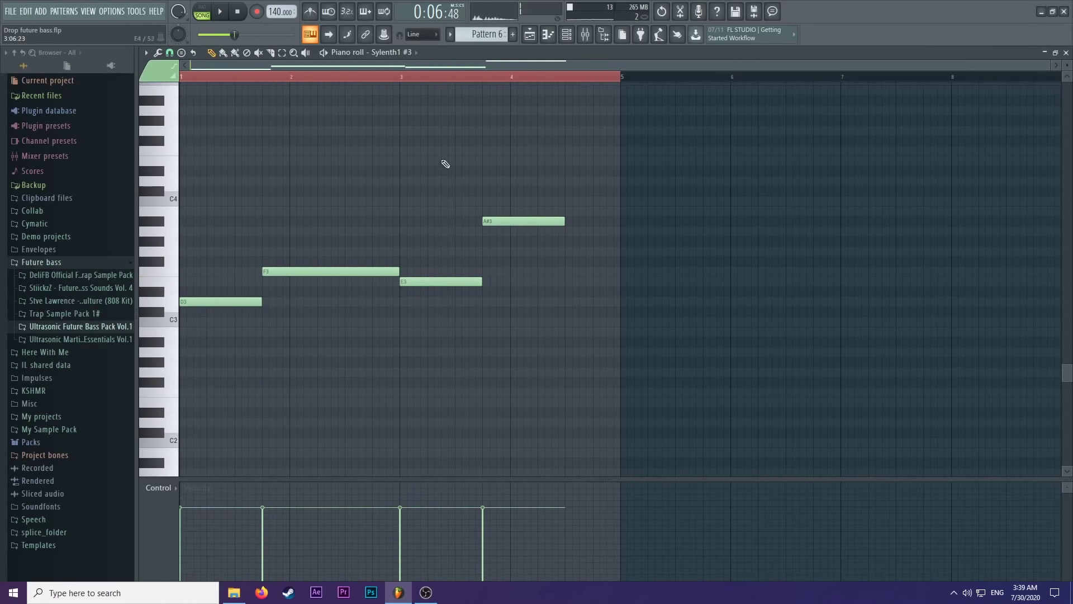
{"action": "key", "text": "space"}
{"action": "key", "text": "space"}
{"action": "left_click_drag", "start_coordinate": [433, 281], "coordinate": [431, 323]}
{"action": "key", "text": "space"}
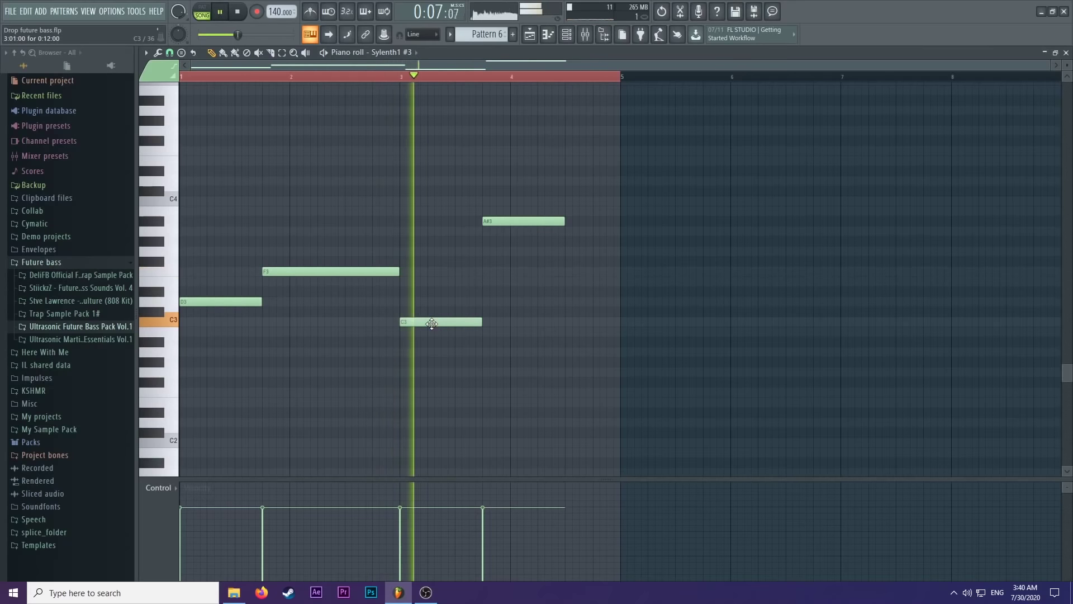
Play the bass line from the beginning and extend the final A#3 note to the end of bar 4.
{"action": "key", "text": "space"}
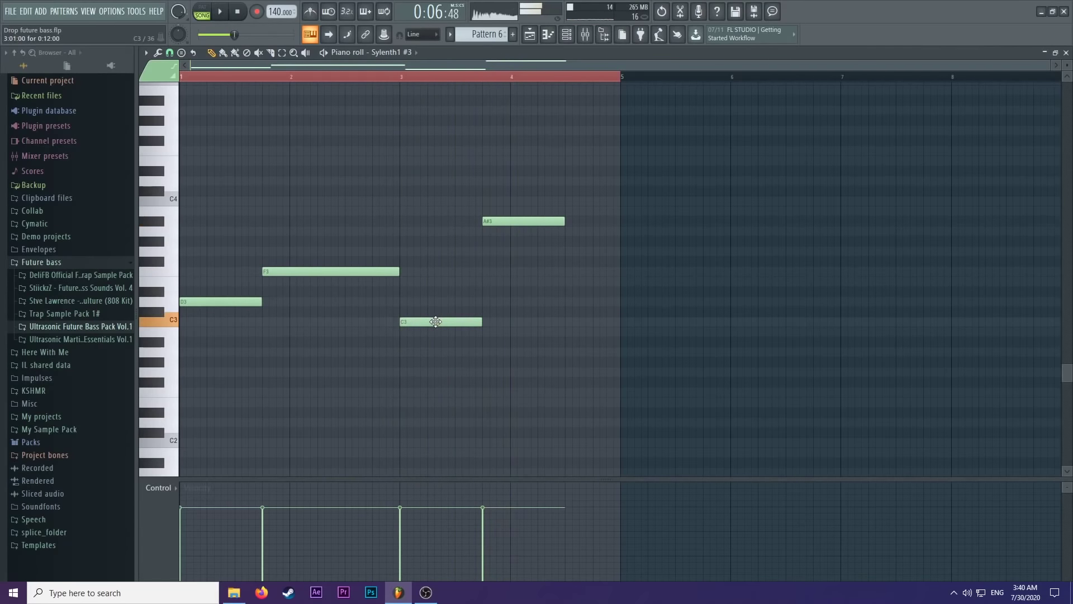
{"action": "left_click", "coordinate": [182, 76]}
{"action": "key", "text": "space"}
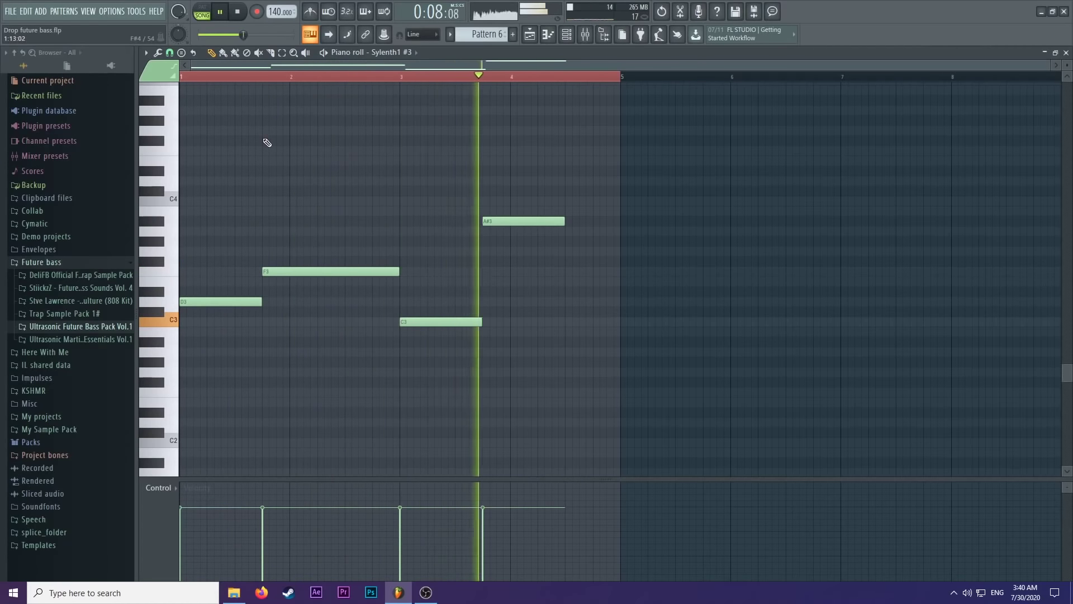
{"action": "key", "text": "space"}
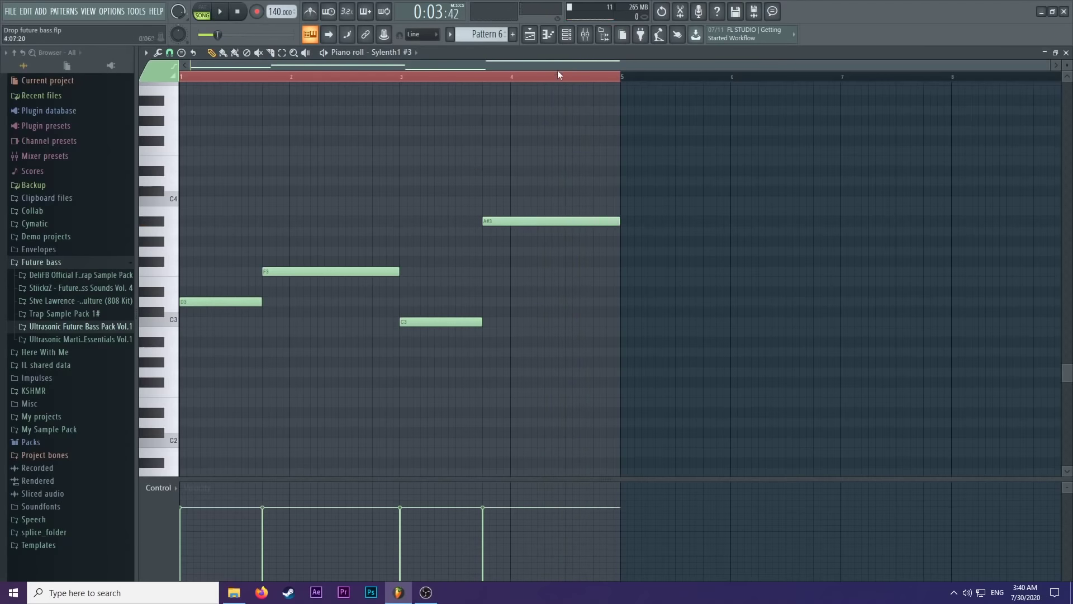
Try all four bass notes one octave lower during playback, then restore their original octave.
{"action": "key", "text": "ctrl+a"}
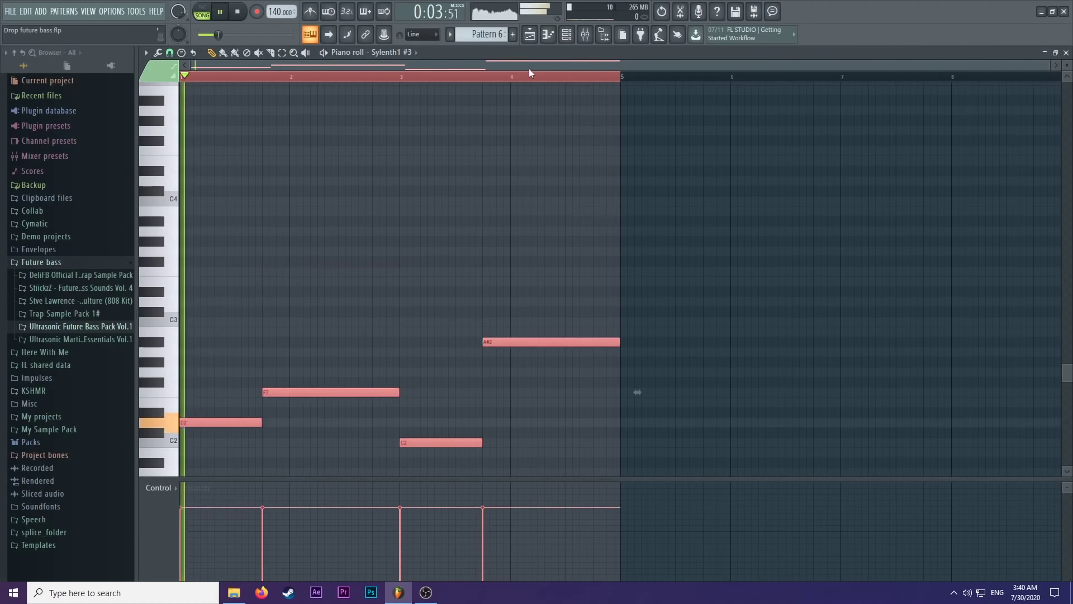
{"action": "key", "text": "space"}
{"action": "key", "text": "space"}
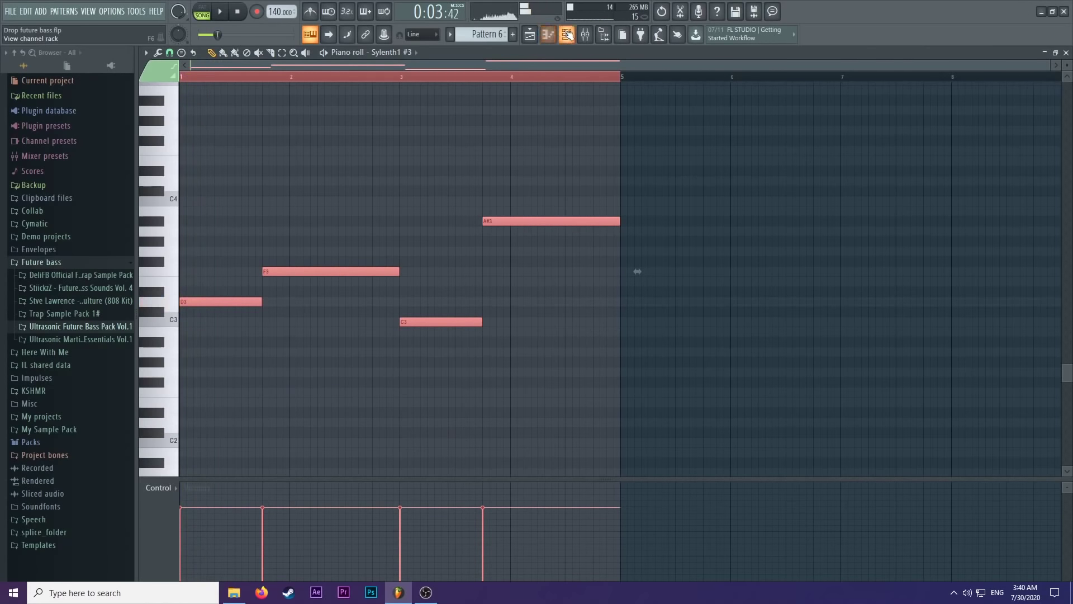
Duplicate the four bass notes one octave lower as D2, F2, C2 and A#2, and play the layered line.
{"action": "key", "text": "ctrl+v"}
{"action": "key", "text": "shift+Right"}
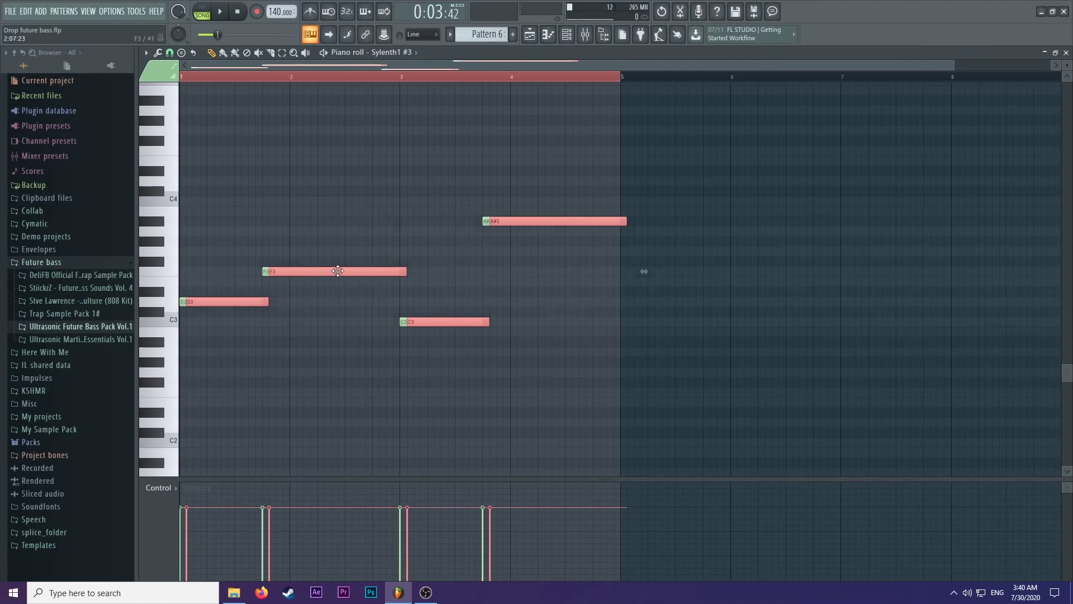
{"action": "key", "text": "ctrl+z"}
{"action": "key", "text": "ctrl+Down"}
{"action": "key", "text": "space"}
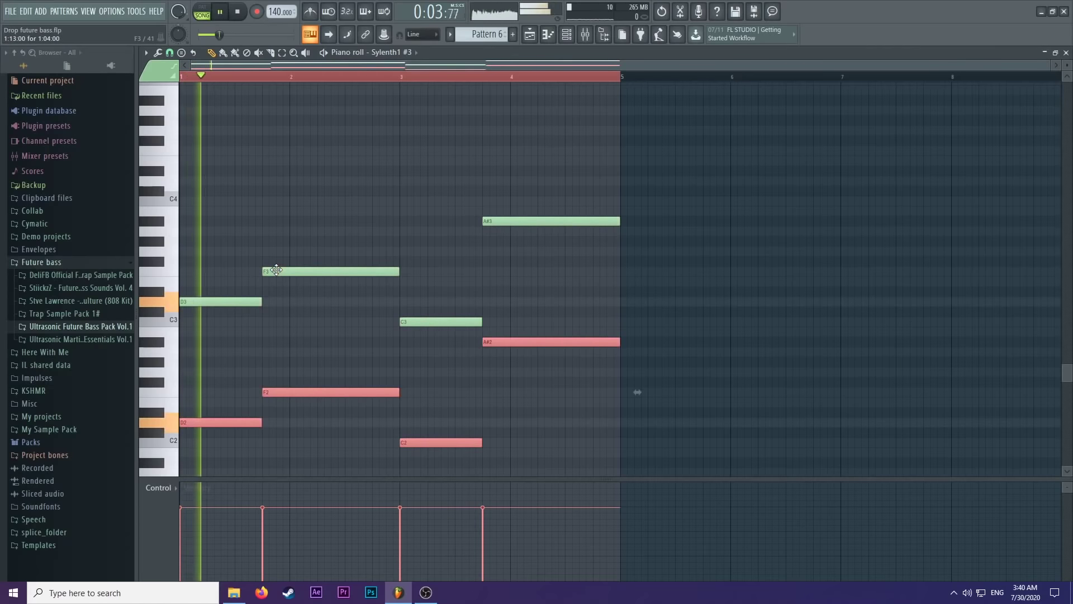
{"action": "key", "text": "space"}
{"action": "key", "text": "space"}
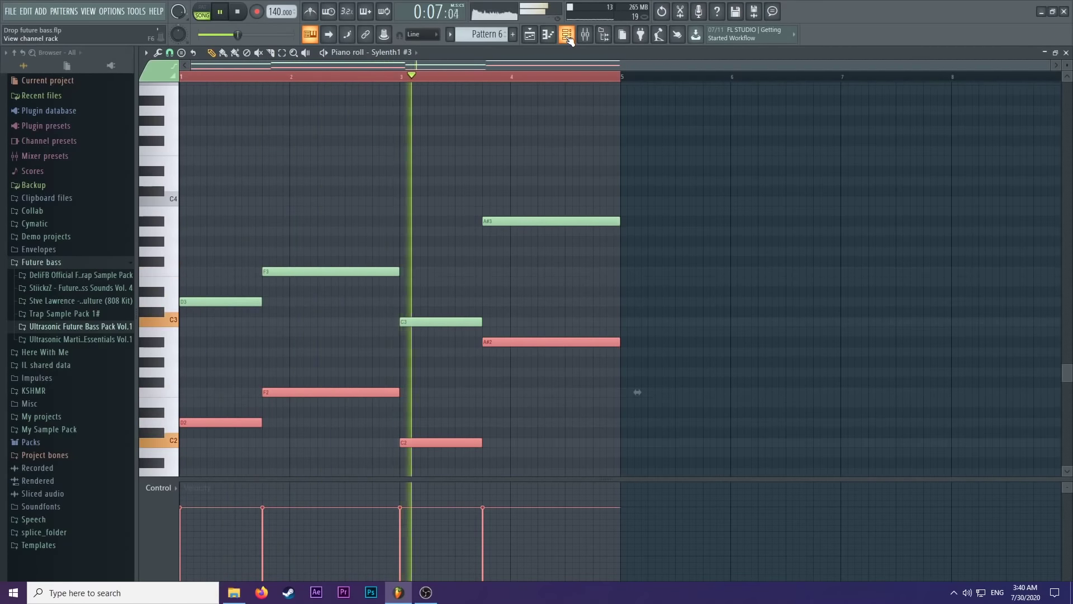
Try the A#3 and A#2 notes one octave lower, restore their original octave, and play from late in bar 3.
{"action": "key", "text": "space"}
{"action": "left_click_drag", "start_coordinate": [548, 180], "coordinate": [510, 373]}
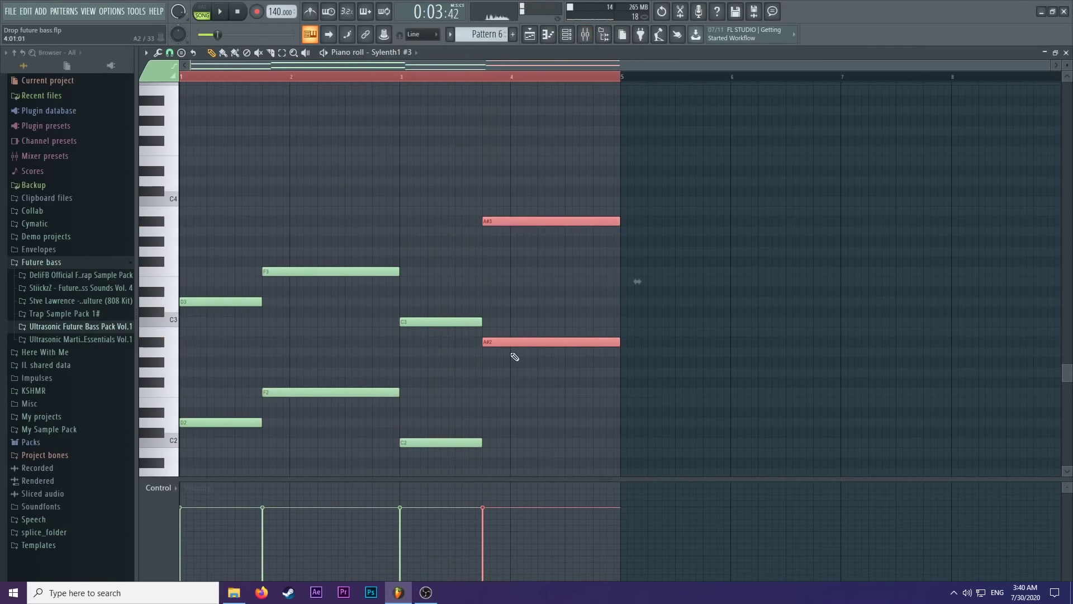
{"action": "key", "text": "ctrl+Down"}
{"action": "key", "text": "space"}
{"action": "key", "text": "ctrl+Up"}
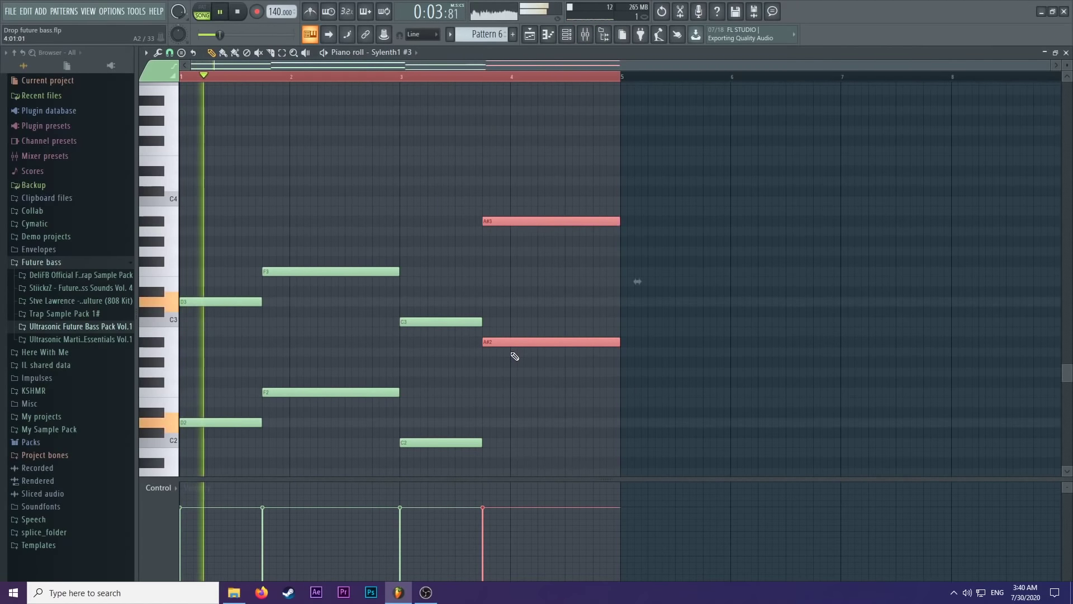
{"action": "left_click", "coordinate": [473, 78]}
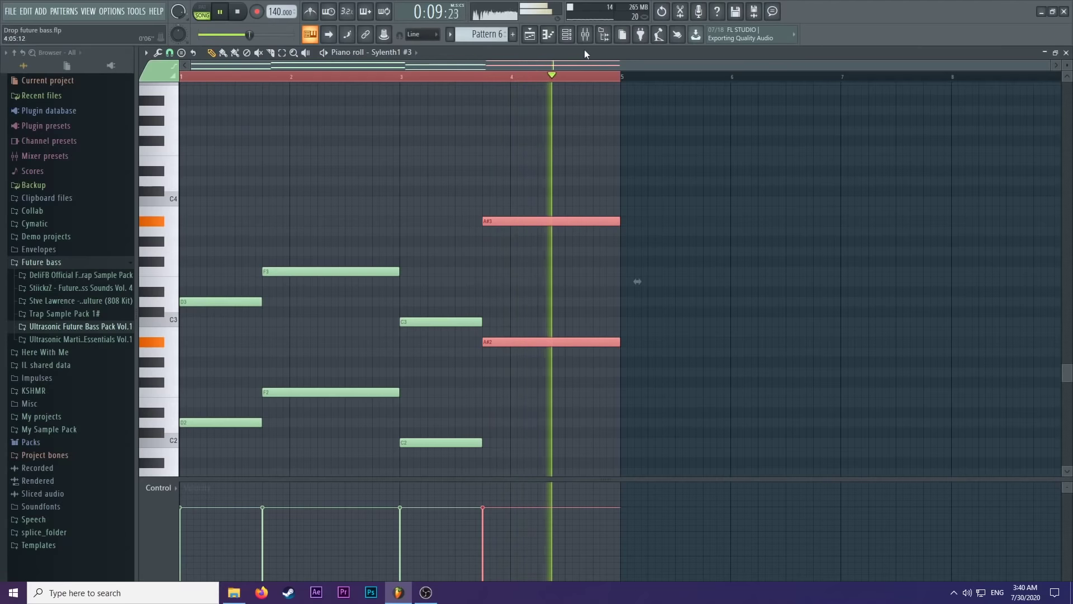
{"action": "key", "text": "space"}
Rename mixer insert 20 as Bass and give the track a teal color.
{"action": "left_click", "coordinate": [566, 35]}
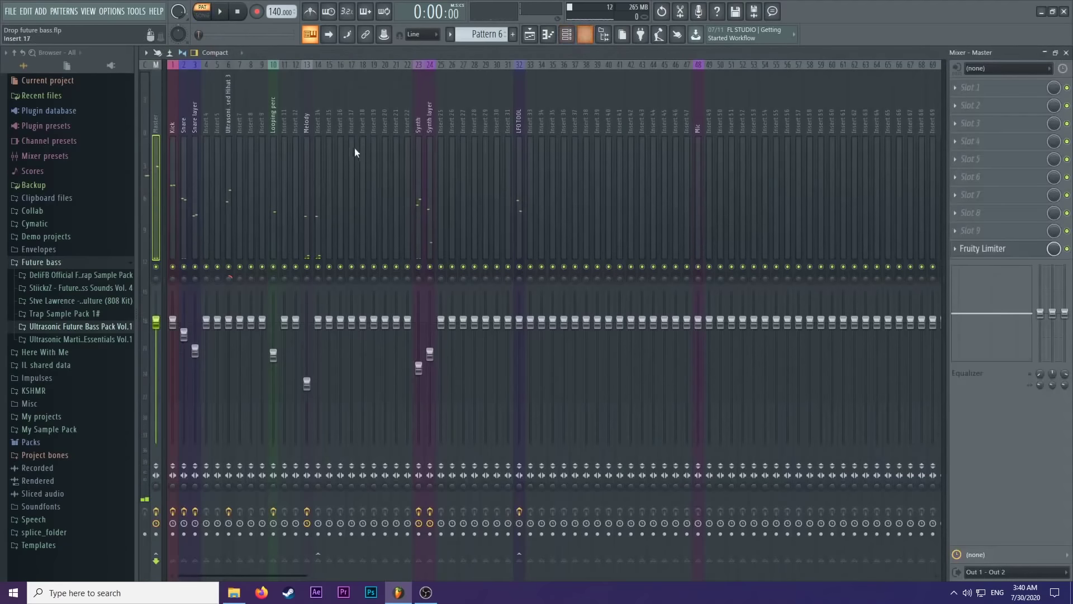
{"action": "right_click", "coordinate": [382, 119]}
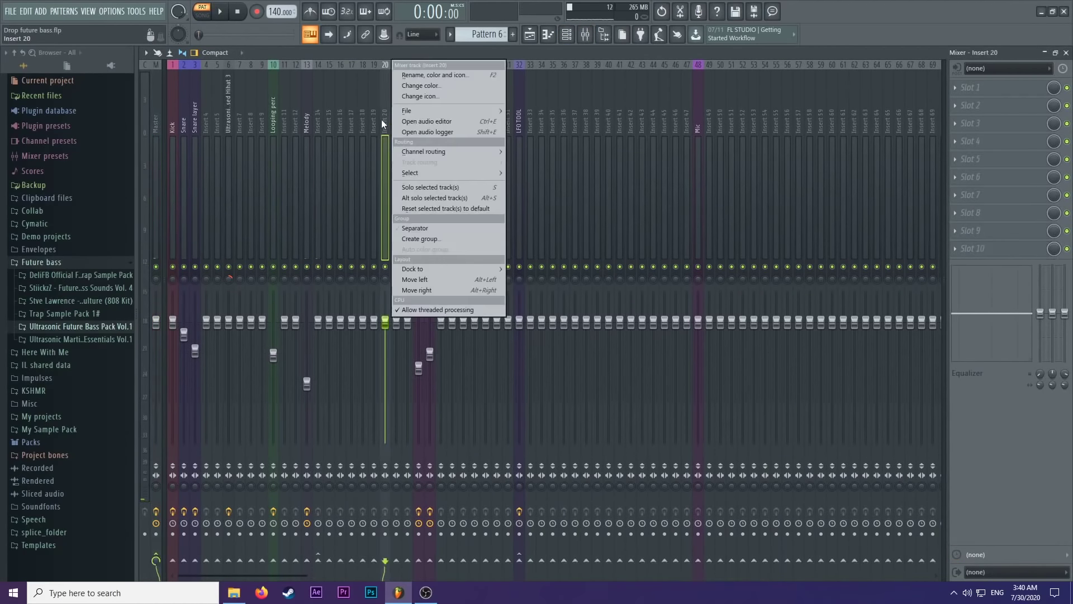
{"action": "left_click", "coordinate": [424, 74]}
{"action": "type", "text": "Bass"}
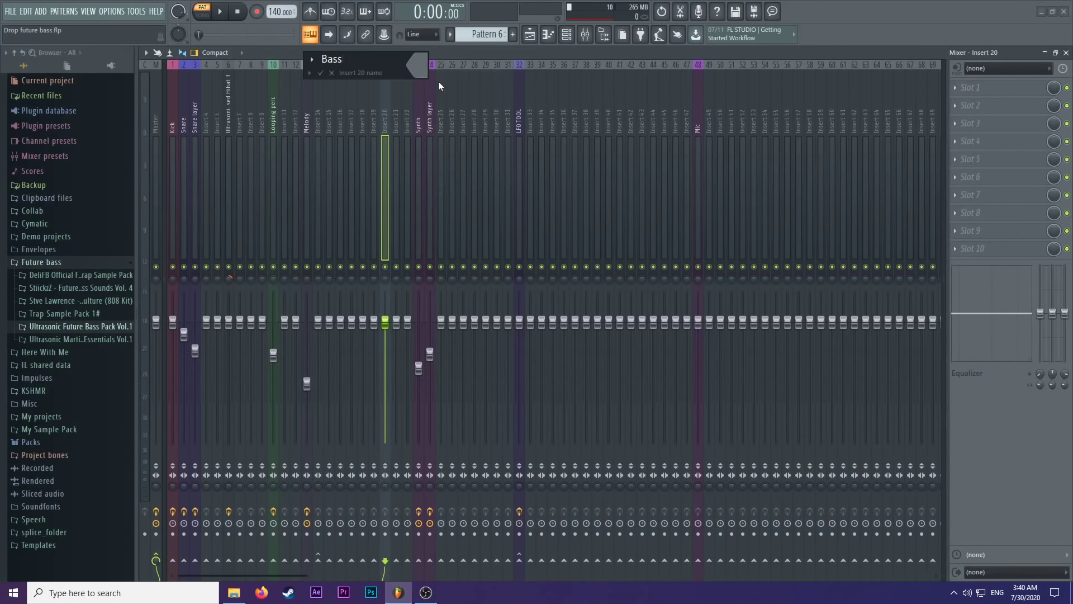
{"action": "left_click", "coordinate": [417, 65]}
{"action": "left_click", "coordinate": [447, 66]}
{"action": "left_click", "coordinate": [320, 73]}
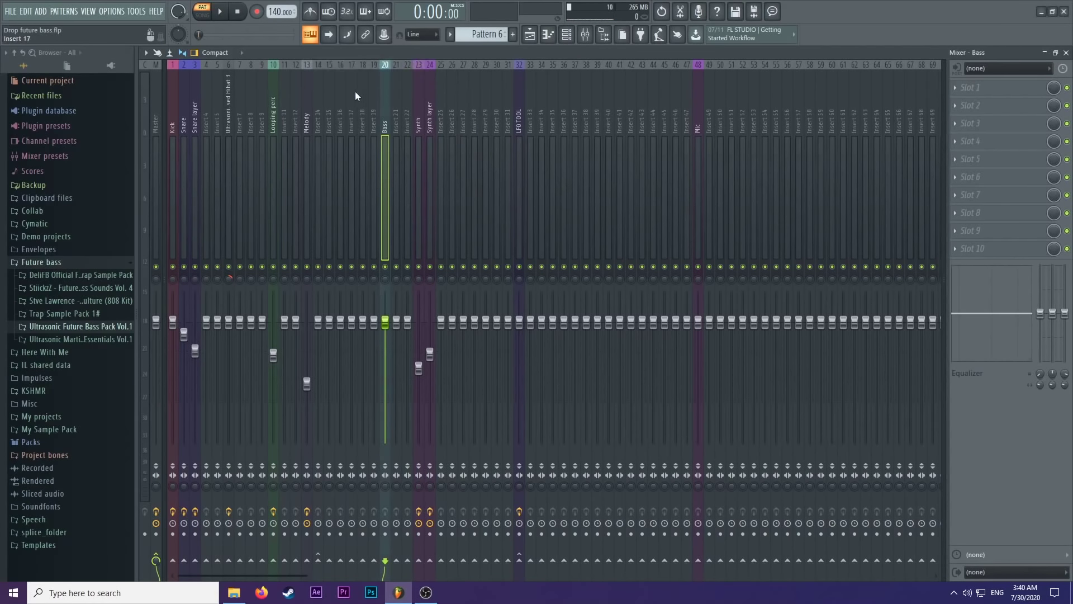
Play the pattern and route the Bass mixer track only to the LFO TOOL track.
{"action": "key", "text": "space"}
{"action": "key", "text": "space"}
{"action": "right_click", "coordinate": [518, 566]}
{"action": "left_click", "coordinate": [556, 541]}
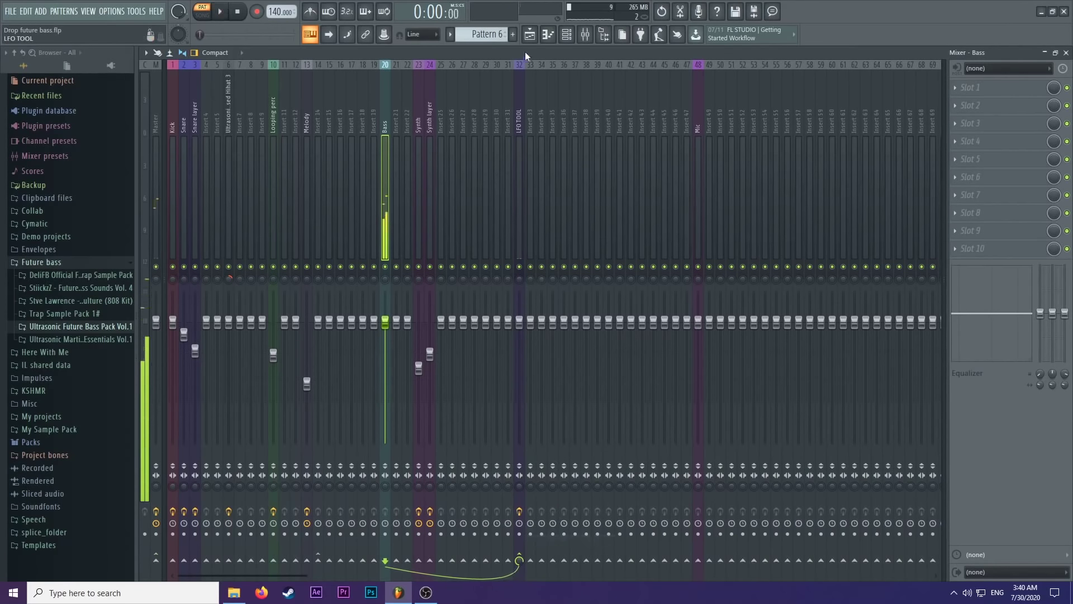
Play the arrangement from bar 3 and place a second Pattern 6 clip at bar 7 on Track 11.
{"action": "left_click", "coordinate": [530, 34]}
{"action": "key", "text": "space"}
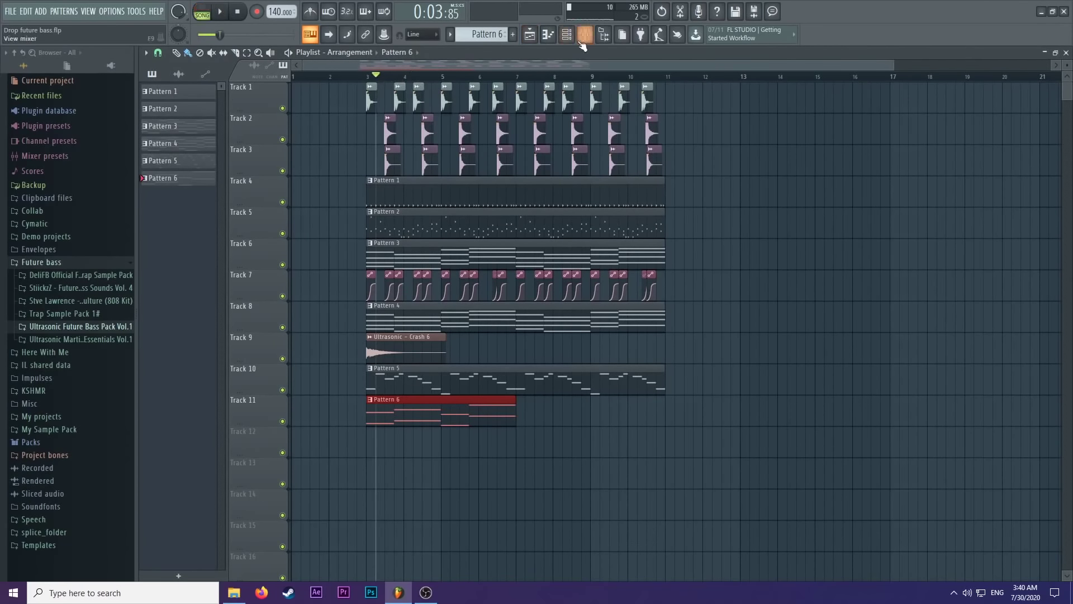
{"action": "left_click", "coordinate": [567, 34]}
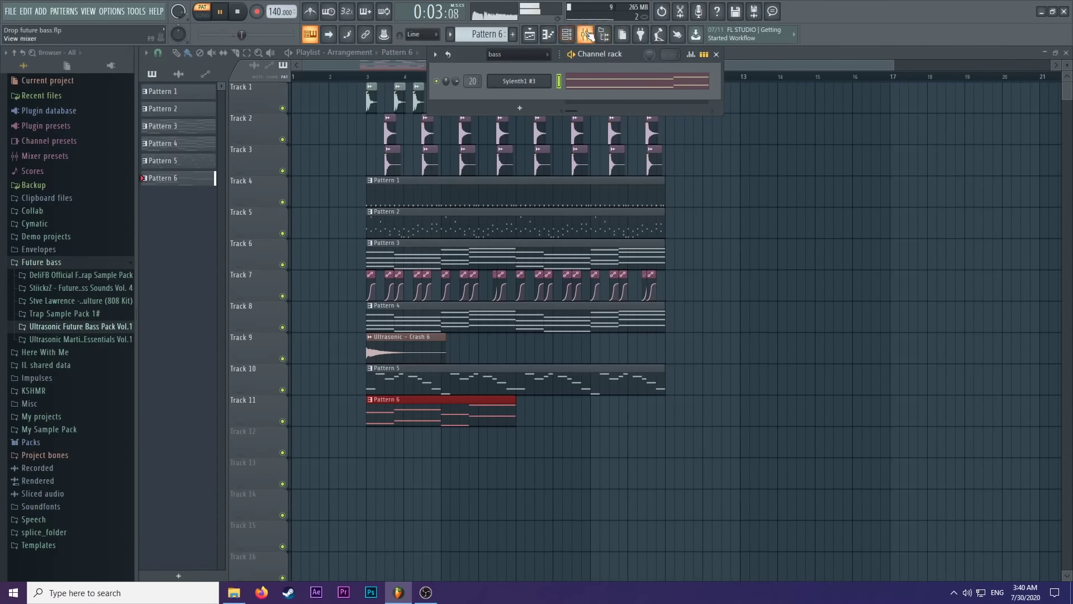
{"action": "left_click", "coordinate": [367, 77]}
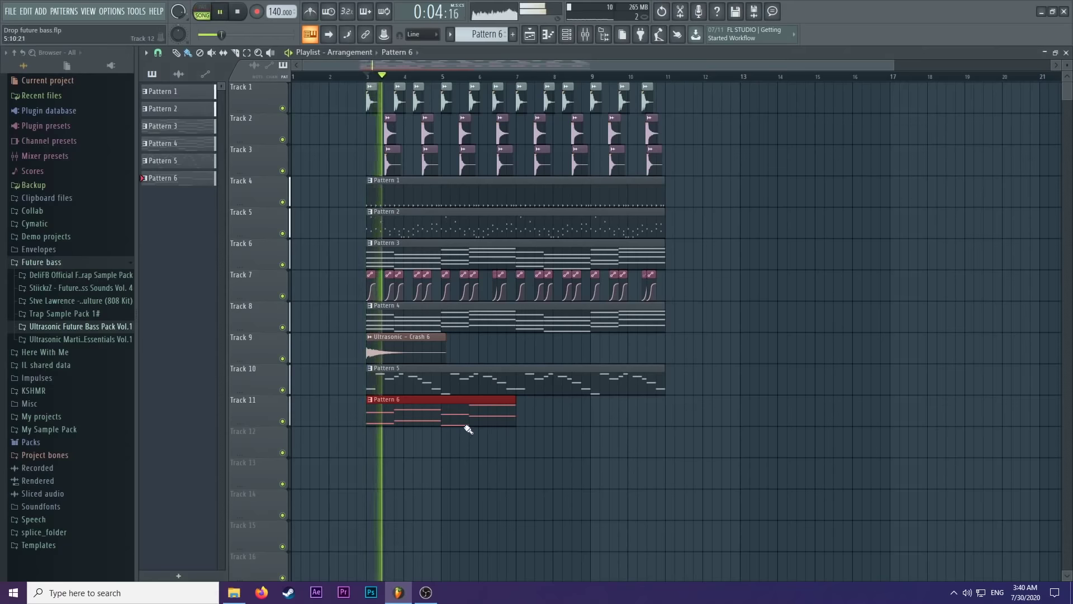
{"action": "left_click", "coordinate": [531, 416]}
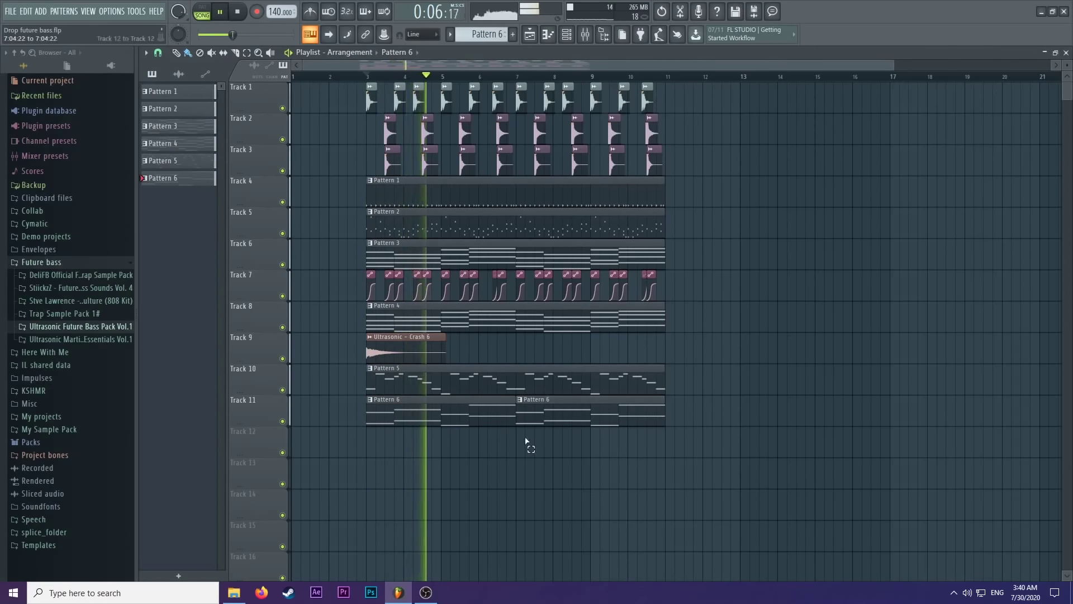
Lower the Bass mixer track's volume slightly while the arrangement plays, then stop playback.
{"action": "left_click", "coordinate": [586, 37]}
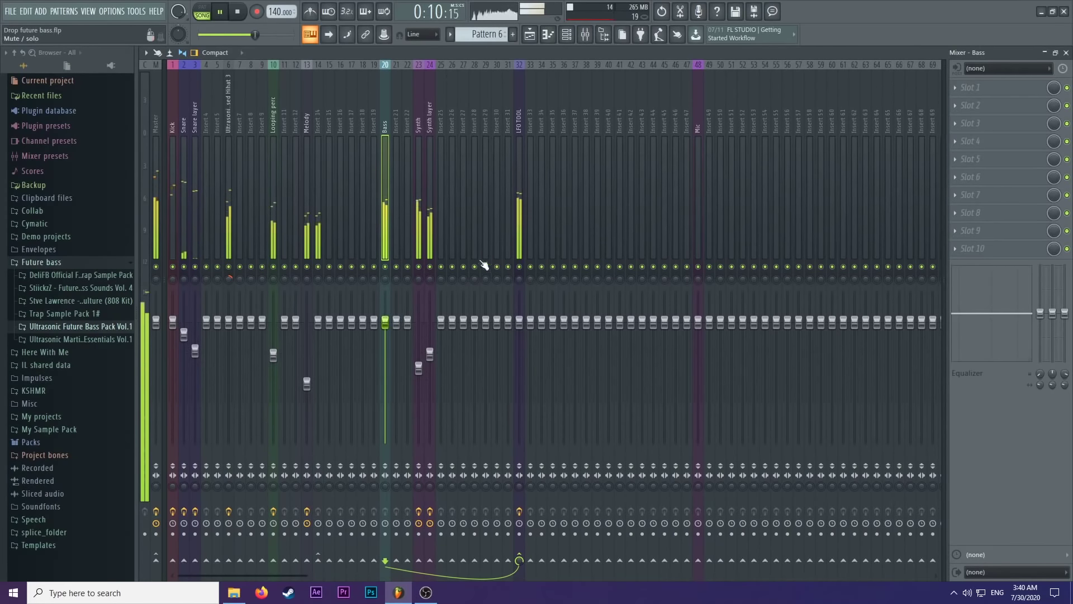
{"action": "left_click_drag", "start_coordinate": [388, 330], "coordinate": [388, 339]}
{"action": "key", "text": "space"}
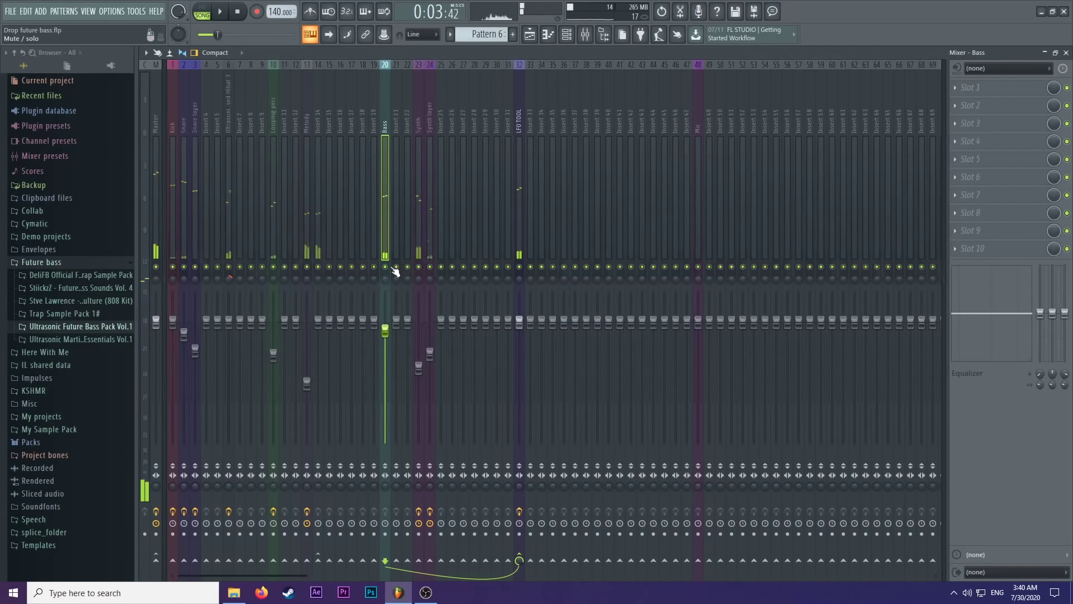
Load The Glue into slot 1 of the Bass track, adjust its threshold and attack, and set makeup to 5.6 dB.
{"action": "left_click", "coordinate": [968, 92]}
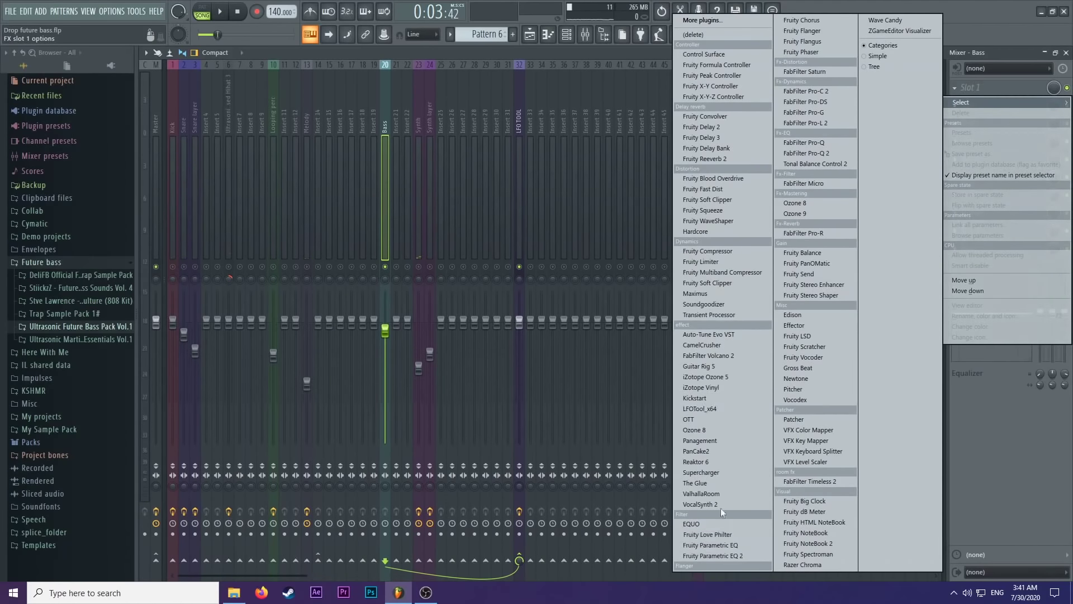
{"action": "left_click", "coordinate": [709, 484]}
{"action": "key", "text": "space"}
{"action": "left_click_drag", "start_coordinate": [225, 283], "coordinate": [186, 233]}
{"action": "left_click_drag", "start_coordinate": [219, 340], "coordinate": [198, 370]}
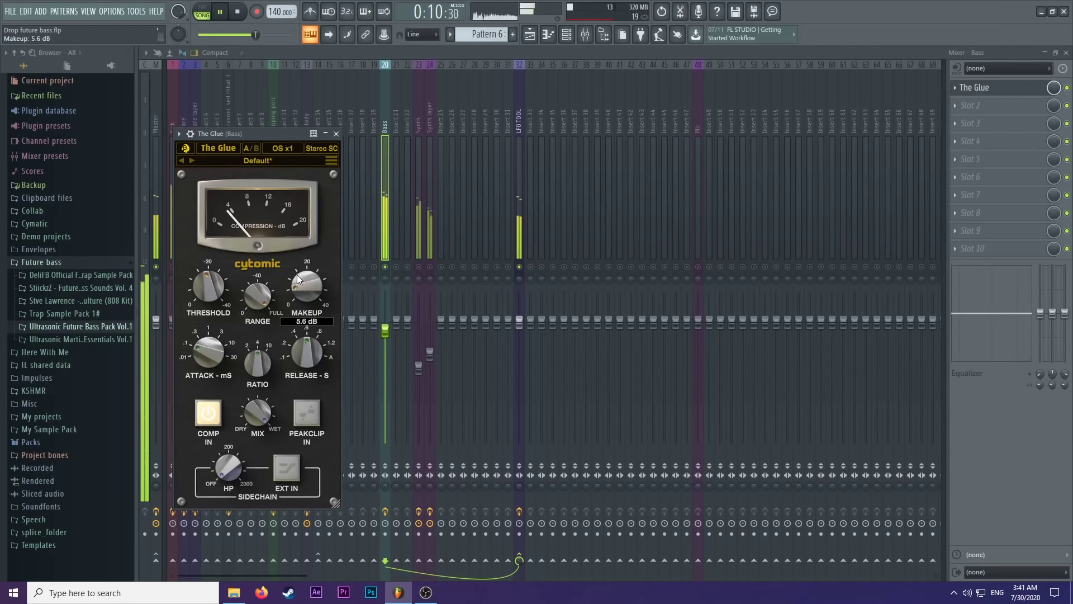
{"action": "left_click", "coordinate": [336, 134]}
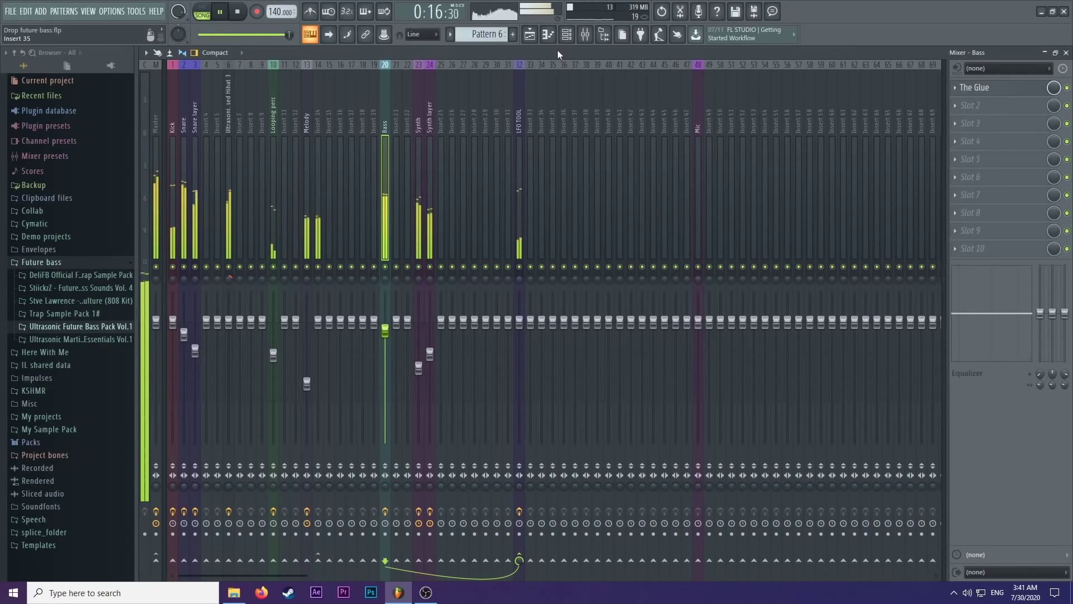
Compare the arrangement from bar 3 with the bass on Track 11 muted and unmuted.
{"action": "key", "text": "space"}
{"action": "key", "text": "space"}
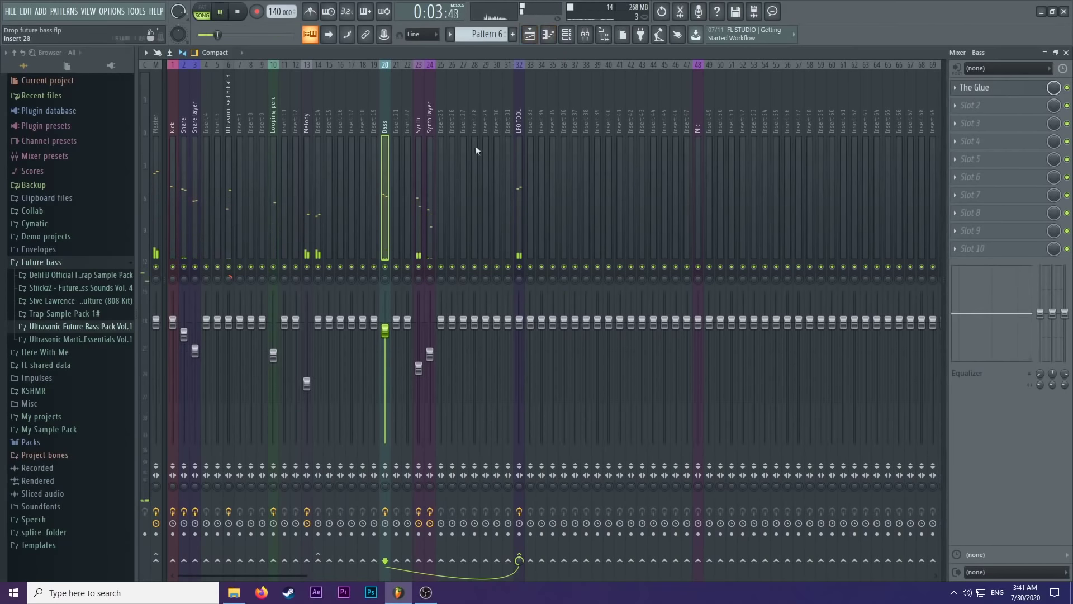
{"action": "left_click", "coordinate": [529, 36]}
{"action": "left_click", "coordinate": [282, 421]}
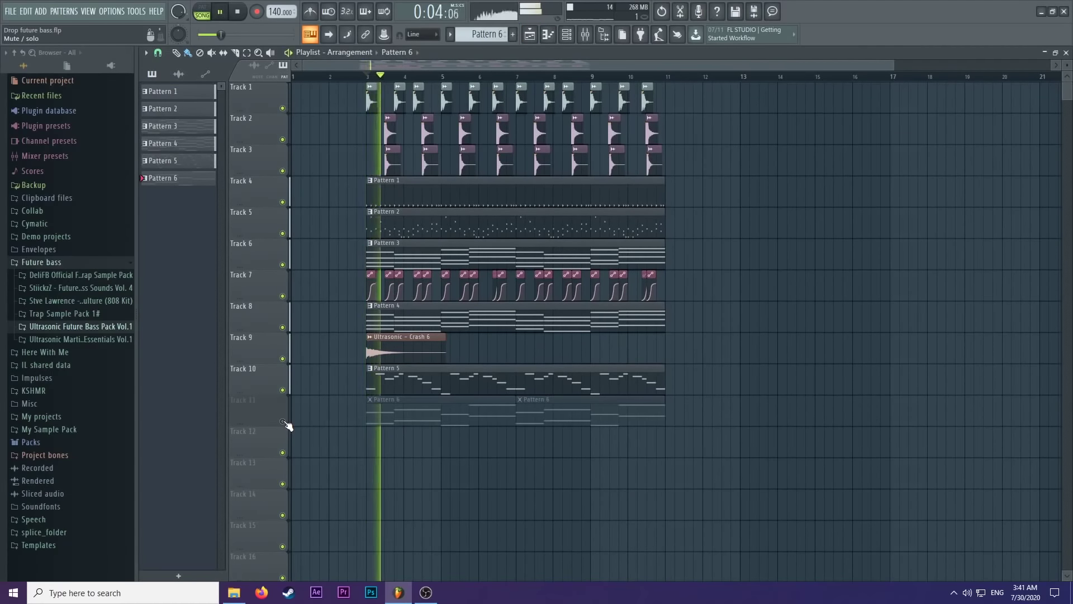
{"action": "key", "text": "space"}
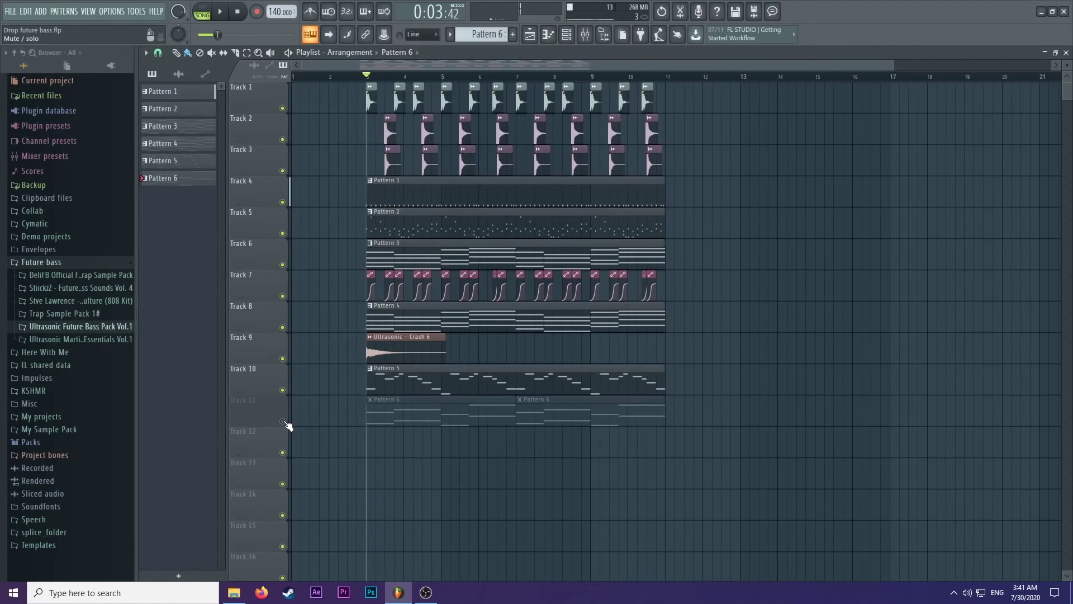
{"action": "left_click", "coordinate": [283, 421]}
{"action": "key", "text": "space"}
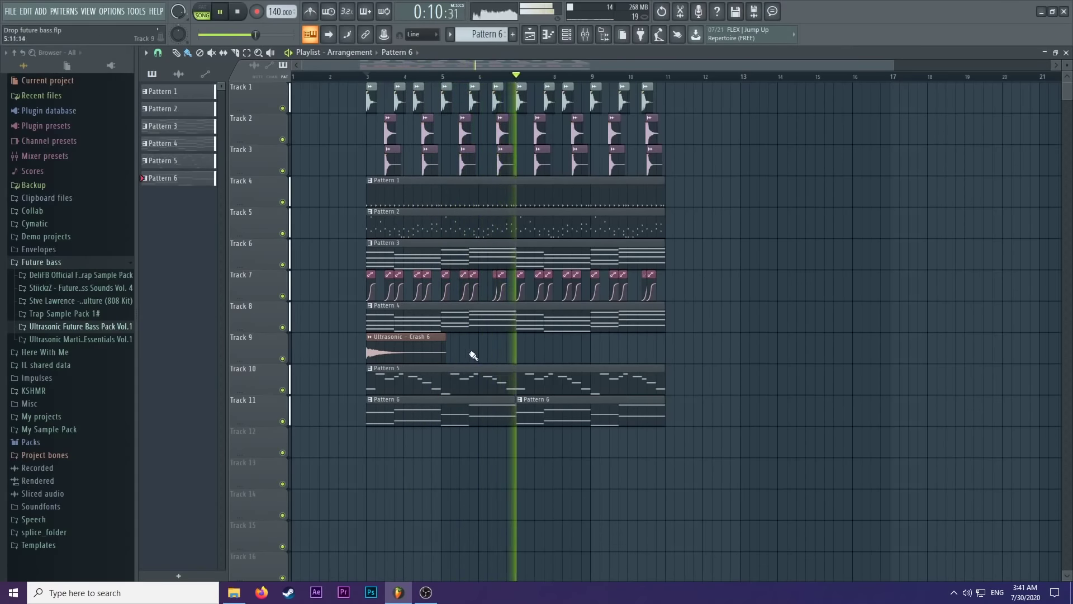
{"action": "scroll", "coordinate": [486, 345], "scroll_direction": "down", "scroll_amount": 2}
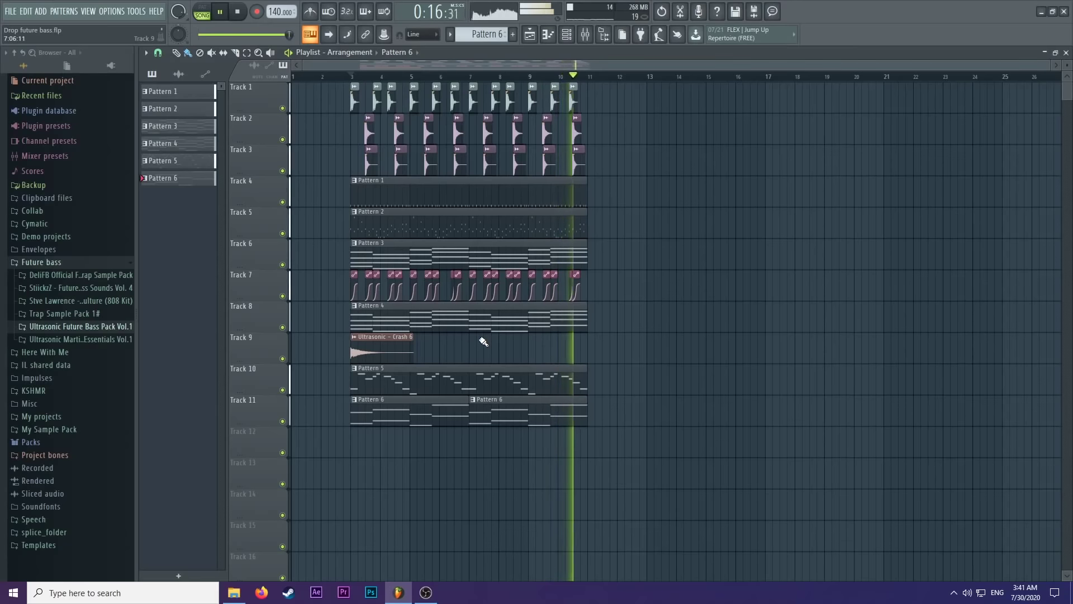
{"action": "key", "text": "space"}
Copy the first Pattern 6 clip onto Track 12 at bar 3 and make the copy unique.
{"action": "scroll", "coordinate": [478, 344], "scroll_direction": "down", "scroll_amount": 2}
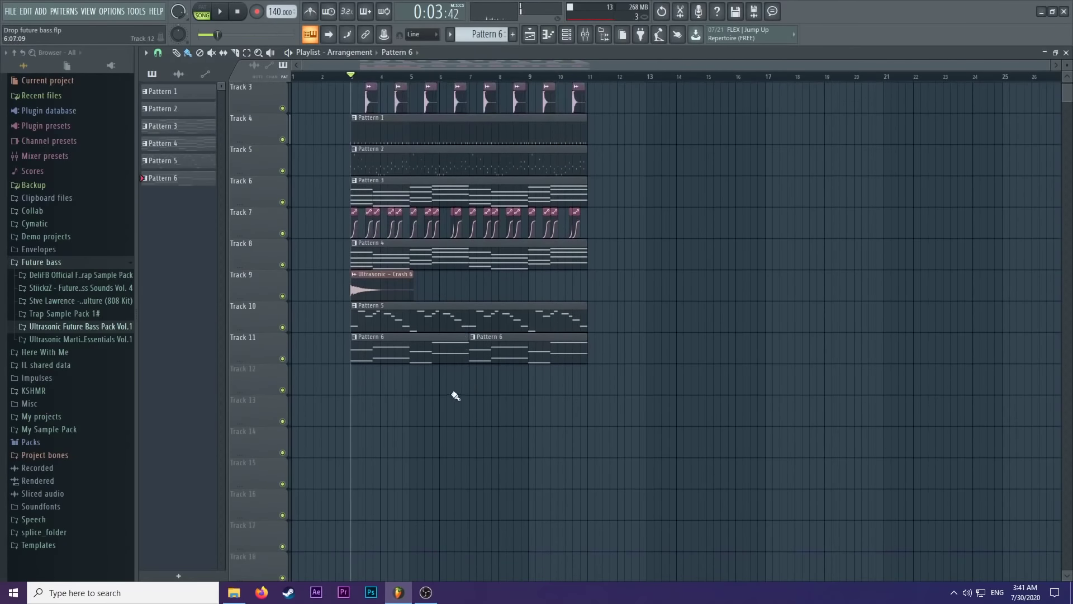
{"action": "scroll", "coordinate": [363, 367], "scroll_direction": "up", "scroll_amount": 2}
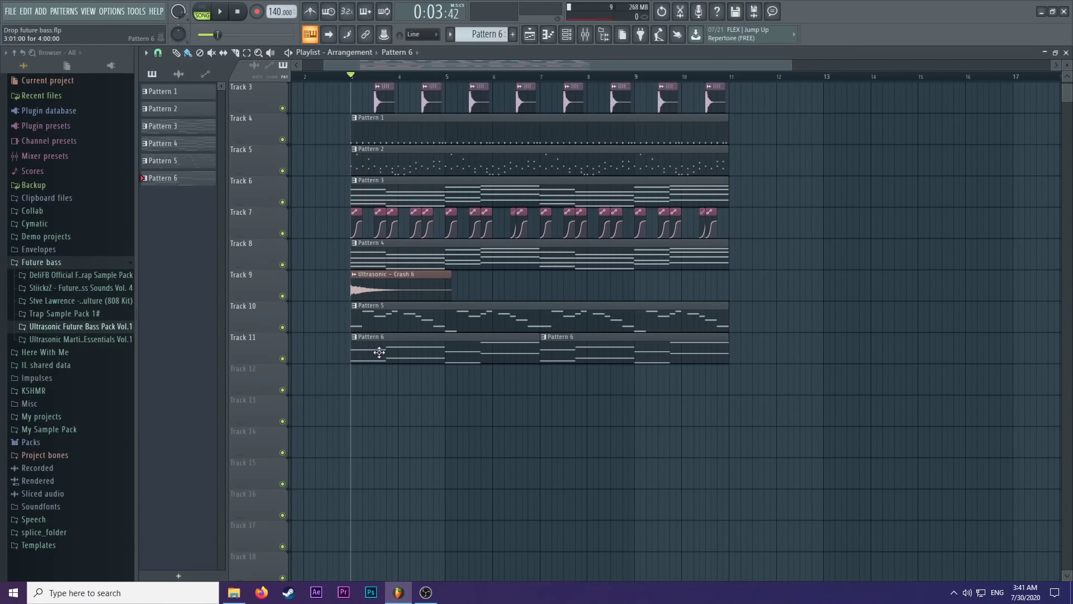
{"action": "left_click_drag", "start_coordinate": [378, 352], "coordinate": [377, 383]}
{"action": "left_click", "coordinate": [354, 369]}
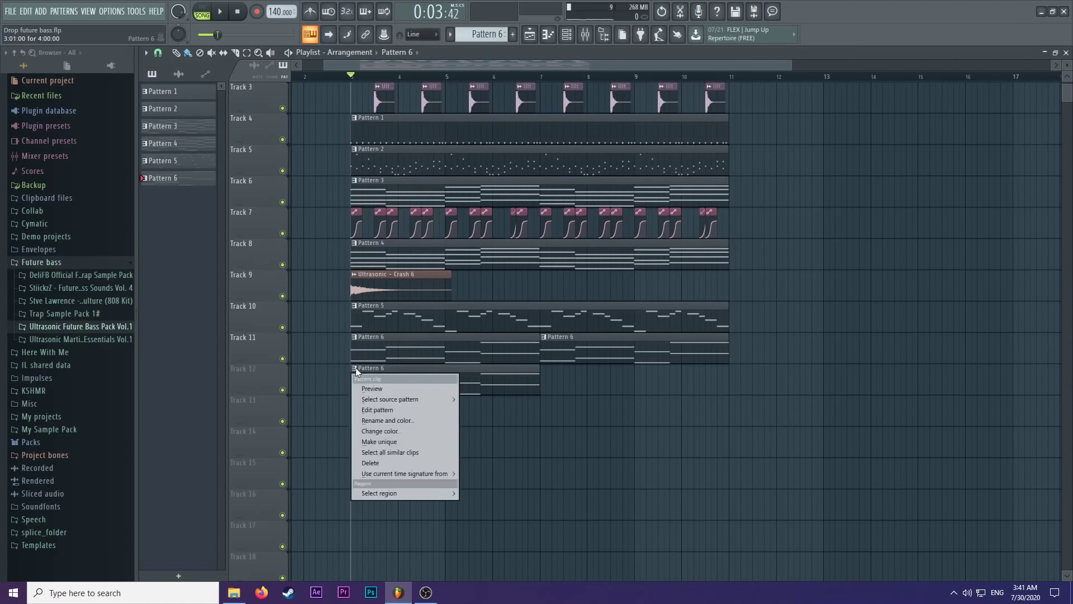
{"action": "left_click", "coordinate": [374, 441]}
Delete the upper-octave notes D3, F3, C3 and A#3 from Pattern 7 and play the pattern on its own.
{"action": "double_click", "coordinate": [388, 386]}
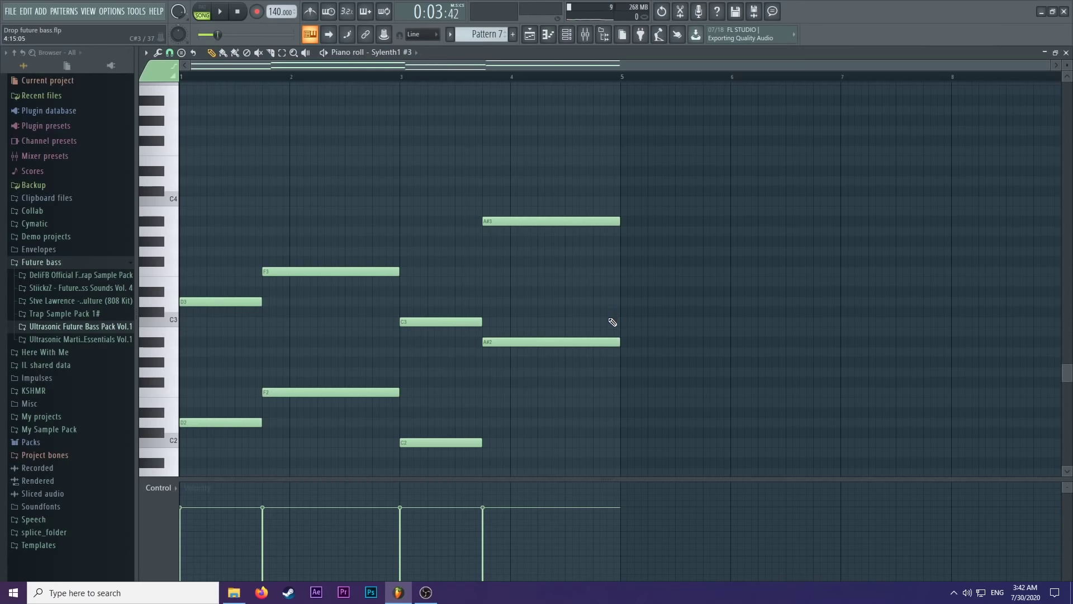
{"action": "right_click", "coordinate": [587, 221]}
{"action": "right_click", "coordinate": [442, 321]}
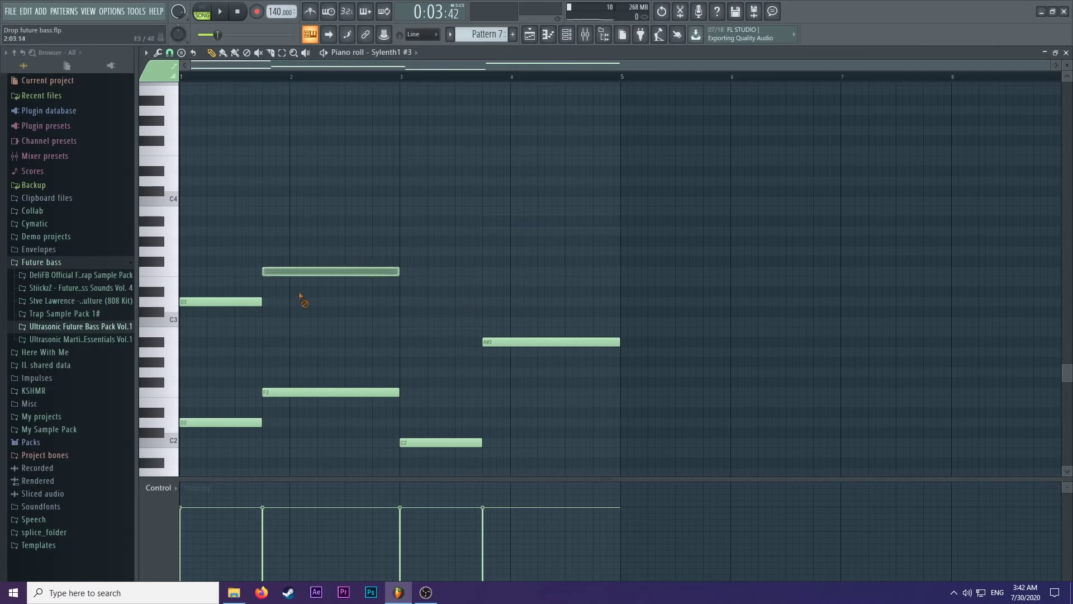
{"action": "right_click", "coordinate": [336, 272]}
{"action": "right_click", "coordinate": [246, 302]}
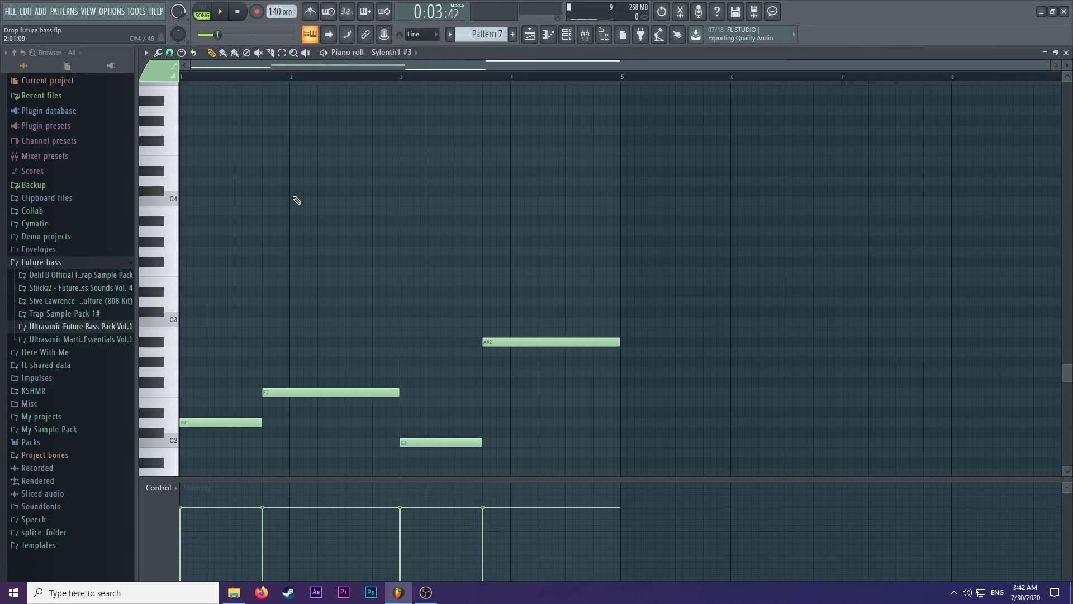
{"action": "key", "text": "space"}
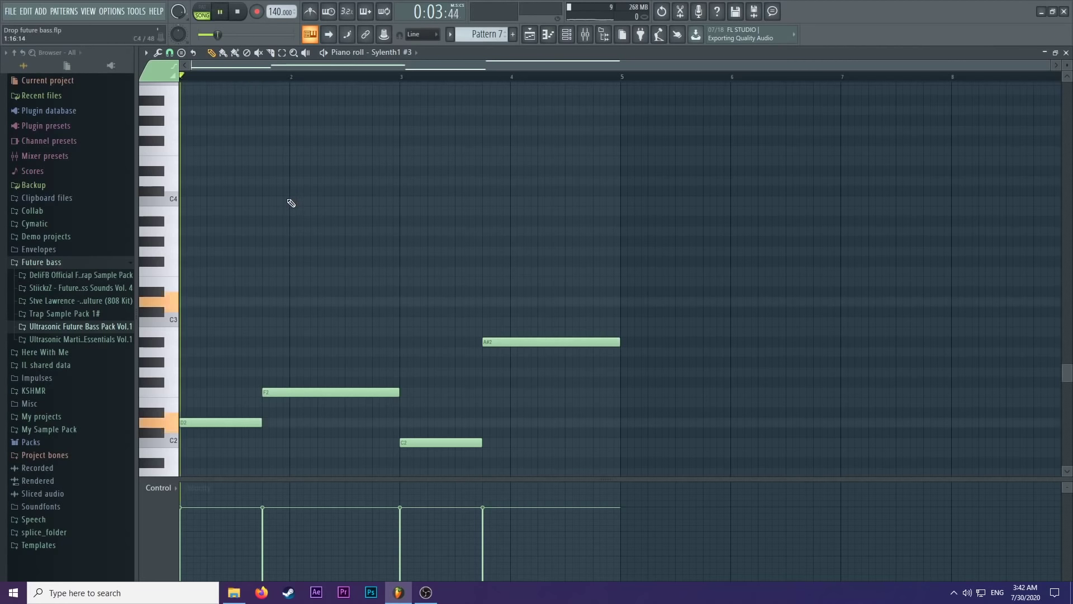
{"action": "key", "text": "l"}
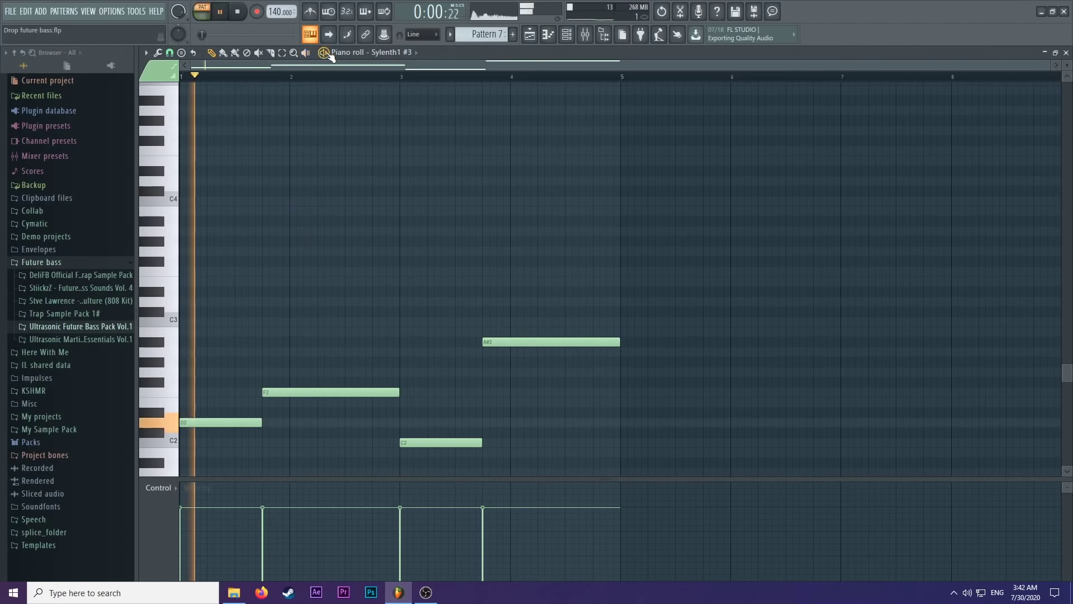
{"action": "key", "text": "space"}
Add a 3x Osc instrument channel to the bass group with Pattern 7 active.
{"action": "left_click", "coordinate": [566, 35]}
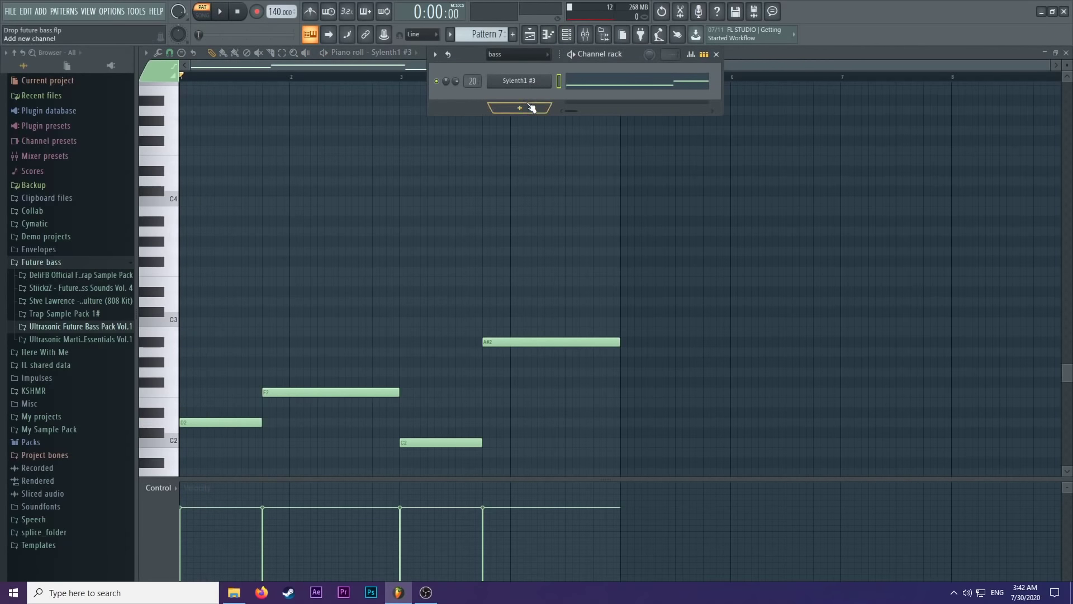
{"action": "key", "text": "F5"}
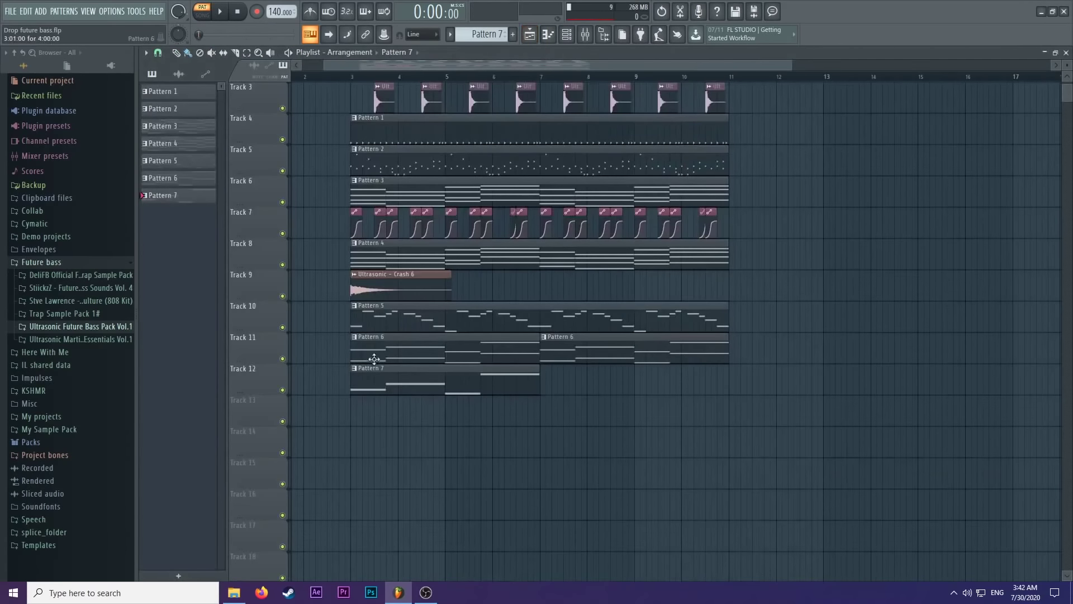
{"action": "key", "text": "F6"}
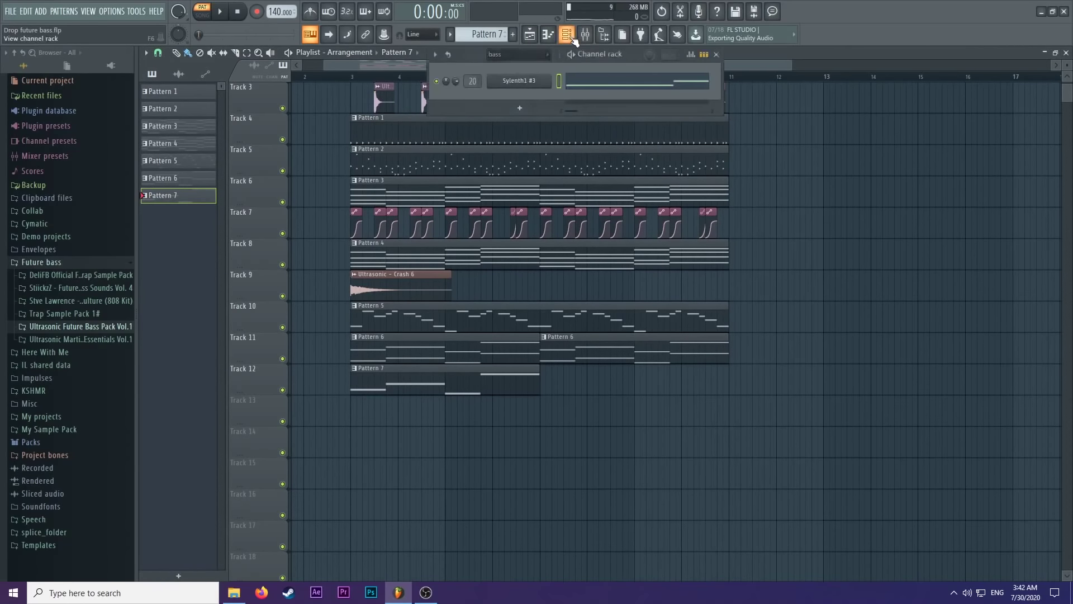
{"action": "left_click", "coordinate": [521, 105]}
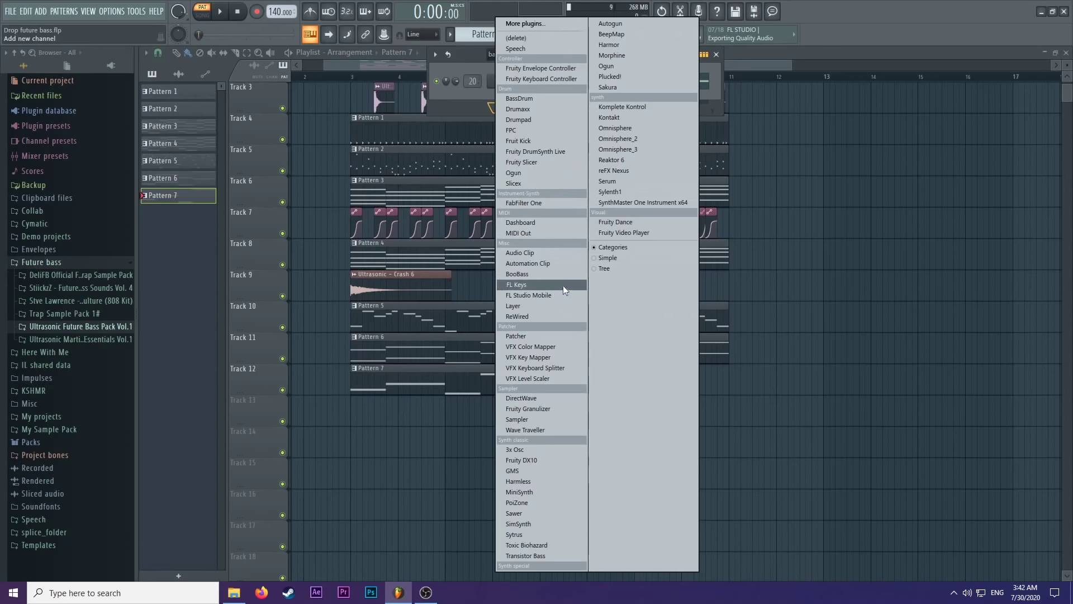
{"action": "left_click", "coordinate": [555, 449]}
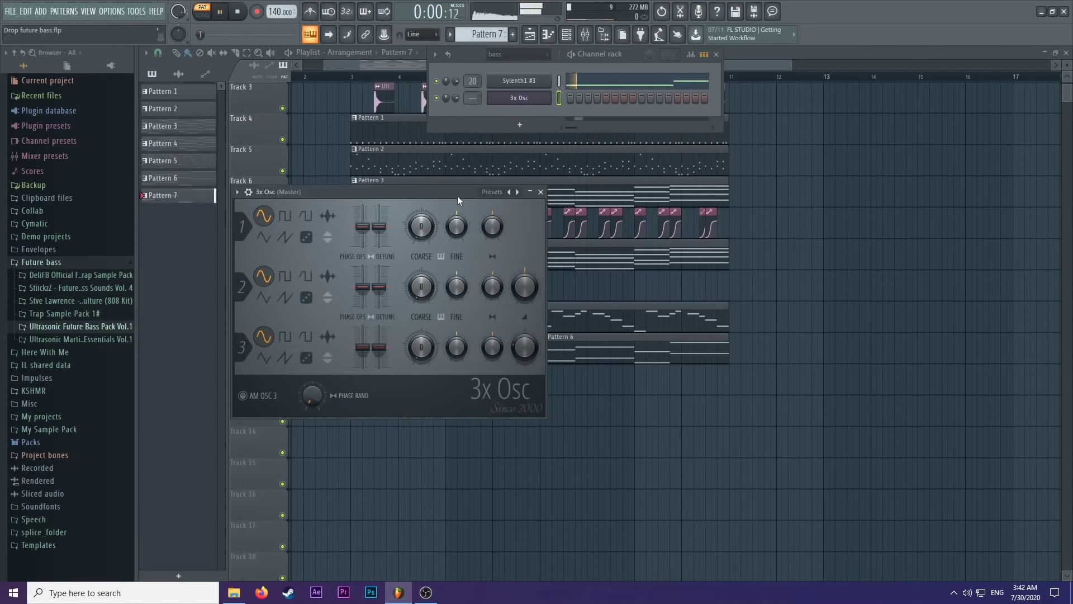
Move the Pattern 7 notes from the Sylenth1 #3 channel to 3x Osc and play them in the piano roll.
{"action": "left_click", "coordinate": [559, 81]}
{"action": "left_click", "coordinate": [559, 98]}
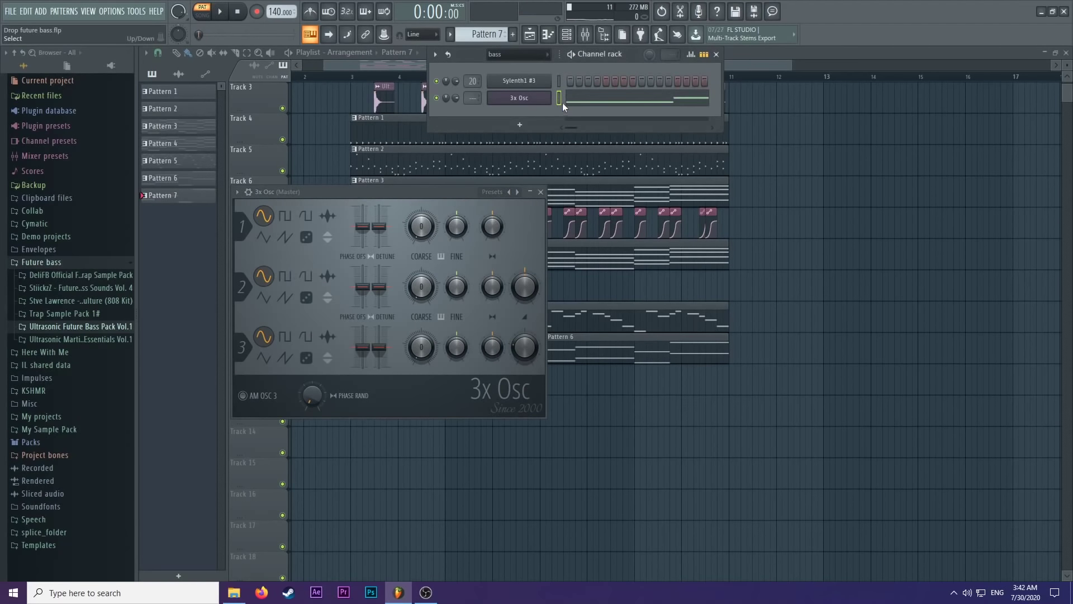
{"action": "right_click", "coordinate": [536, 103]}
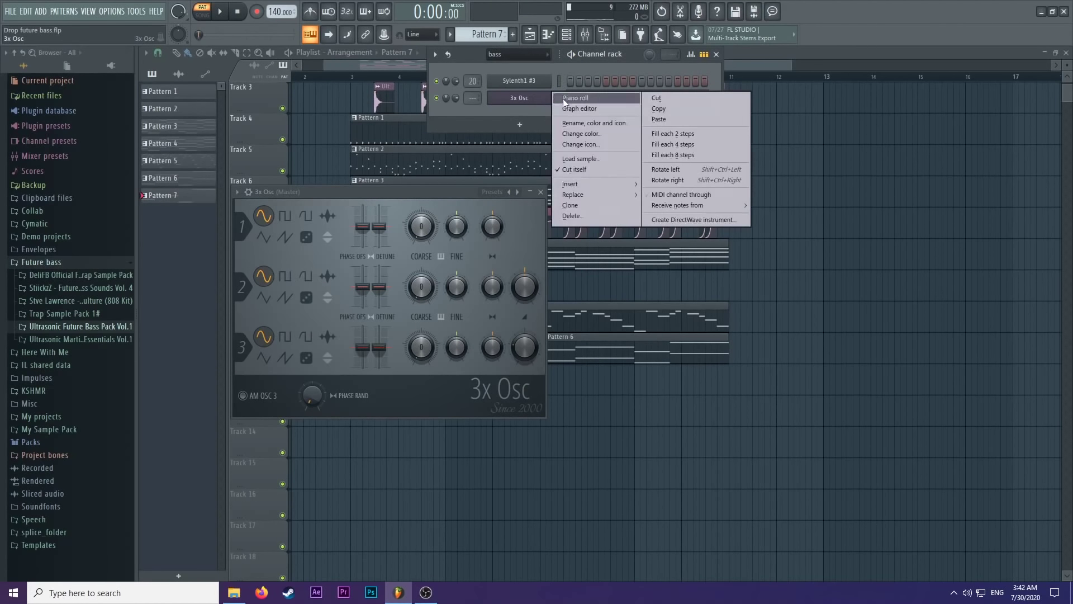
{"action": "left_click", "coordinate": [562, 99]}
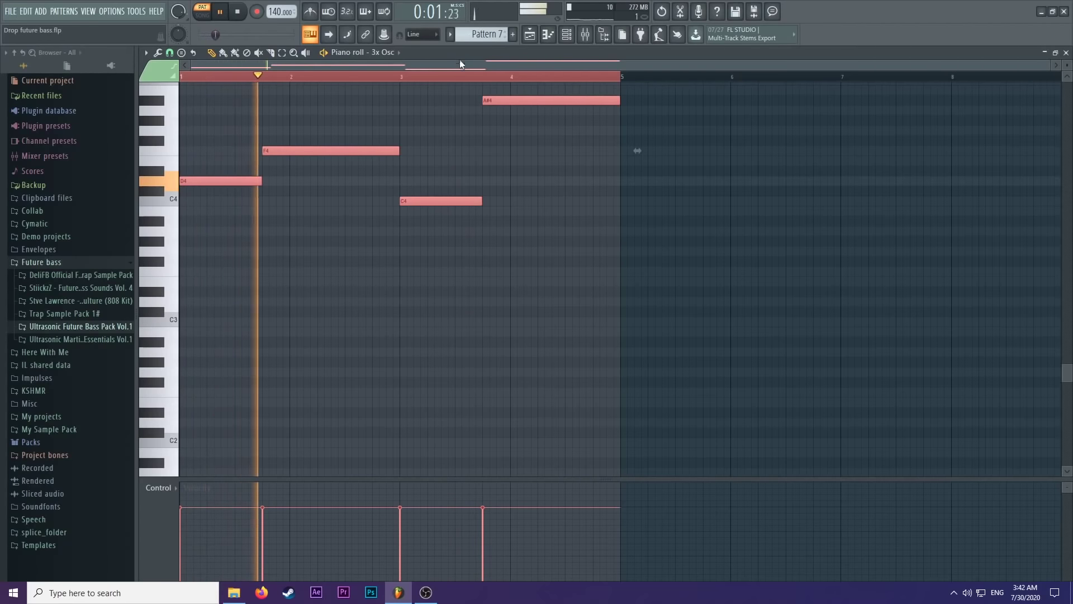
{"action": "scroll", "coordinate": [469, 106], "scroll_direction": "up", "scroll_amount": 2}
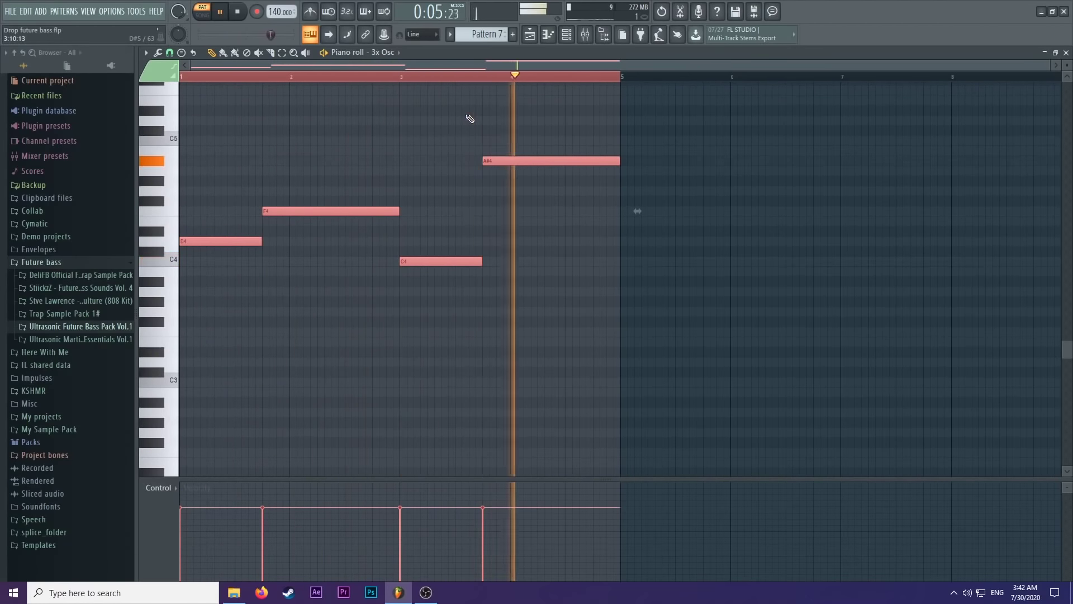
{"action": "key", "text": "space"}
Transpose all the 3x Osc notes in Pattern 7 down one octave.
{"action": "left_click", "coordinate": [567, 34]}
{"action": "left_click", "coordinate": [567, 34]}
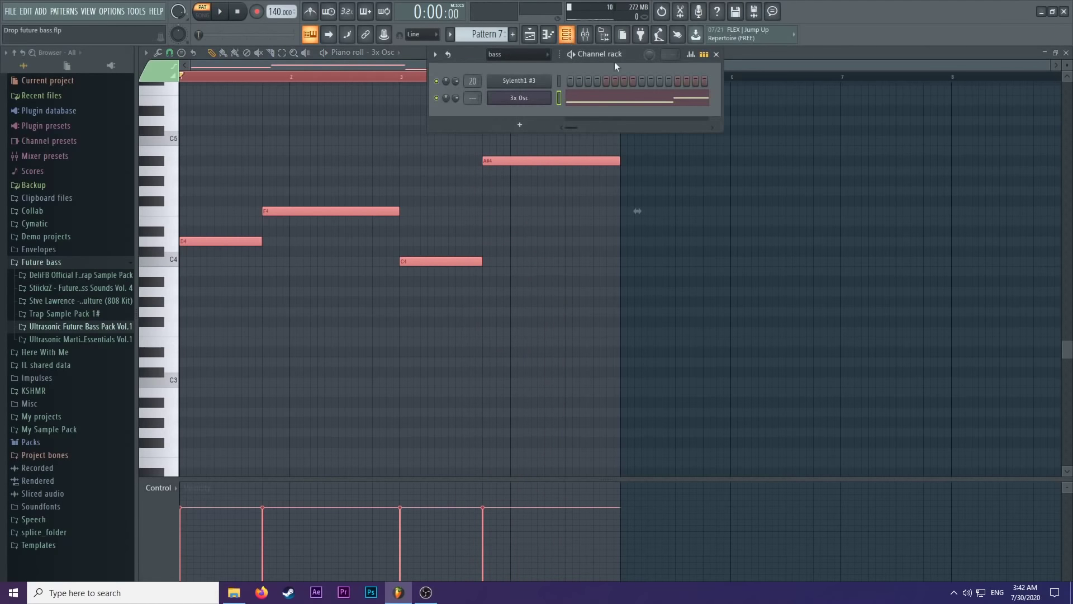
{"action": "left_click", "coordinate": [804, 80]}
{"action": "key", "text": "ctrl+a"}
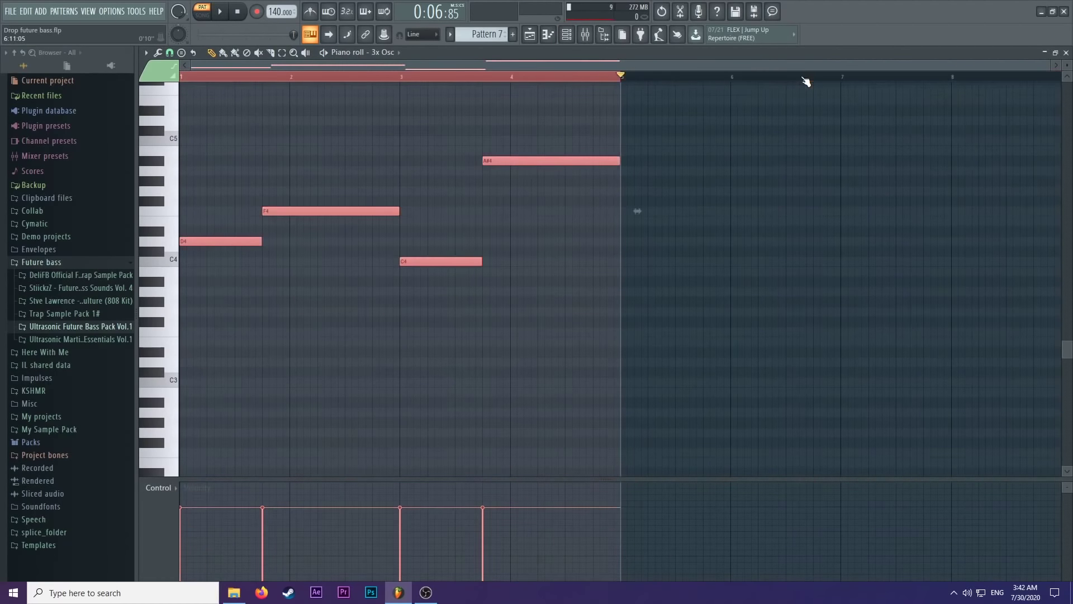
{"action": "key", "text": "space"}
{"action": "key", "text": "ctrl+Down"}
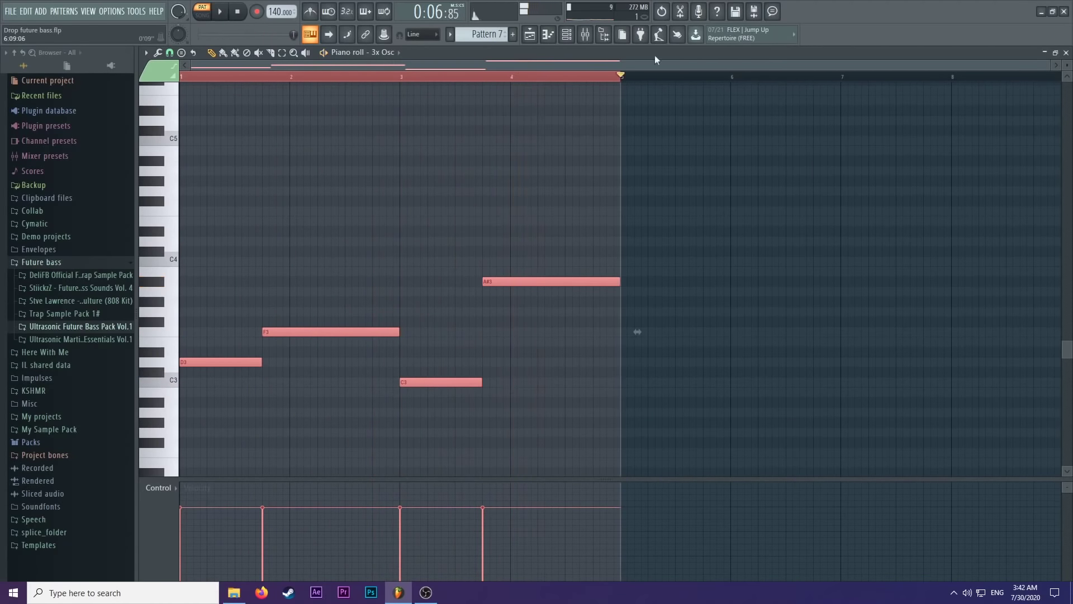
Rename mixer Insert 21 as "Sub bass" and give it a purple colour.
{"action": "left_click", "coordinate": [585, 34]}
{"action": "left_click", "coordinate": [395, 113]}
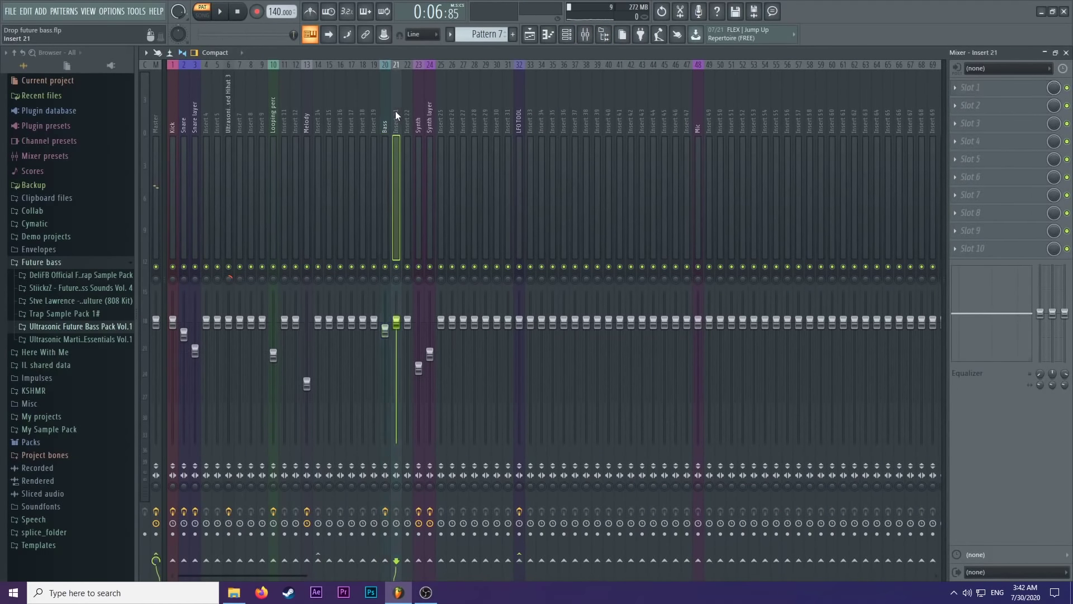
{"action": "right_click", "coordinate": [395, 111]}
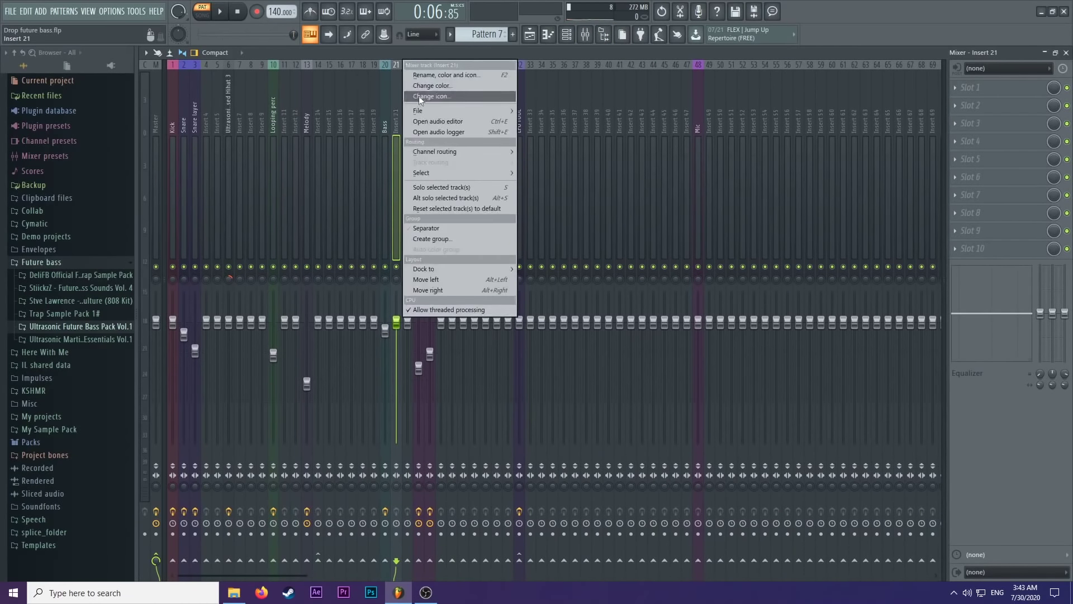
{"action": "left_click", "coordinate": [394, 54]}
{"action": "right_click", "coordinate": [398, 81]}
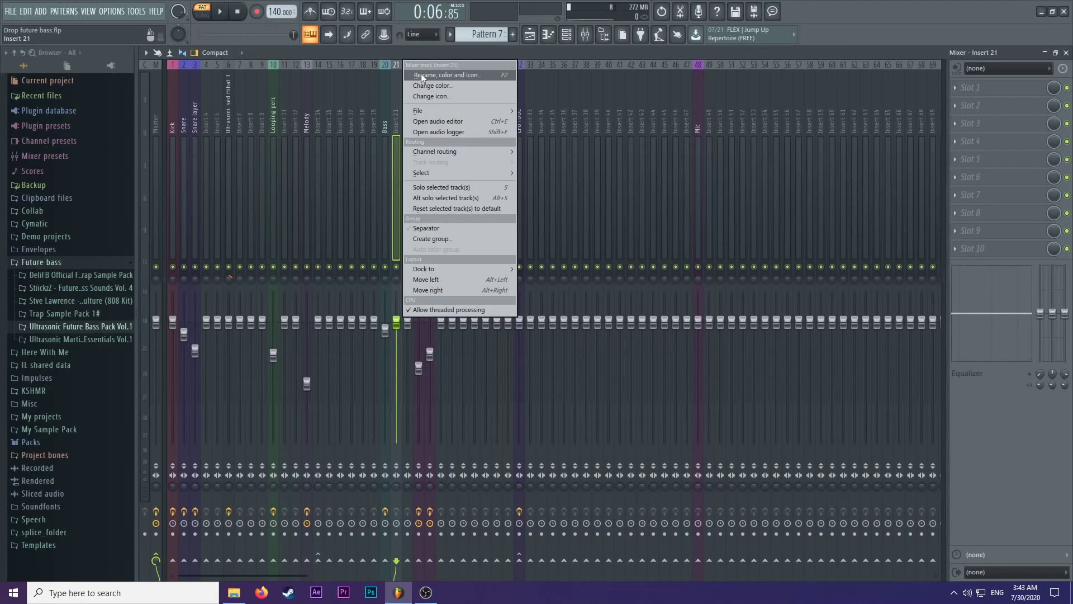
{"action": "left_click", "coordinate": [421, 74]}
{"action": "type", "text": "Sub bass"}
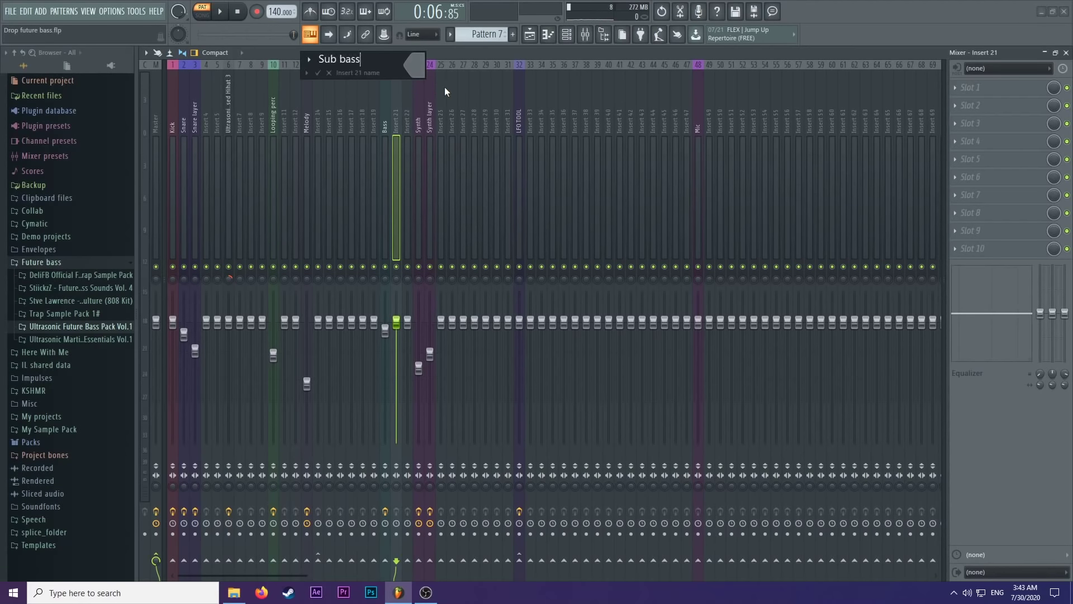
{"action": "left_click", "coordinate": [418, 63]}
{"action": "left_click", "coordinate": [525, 66]}
{"action": "left_click", "coordinate": [318, 73]}
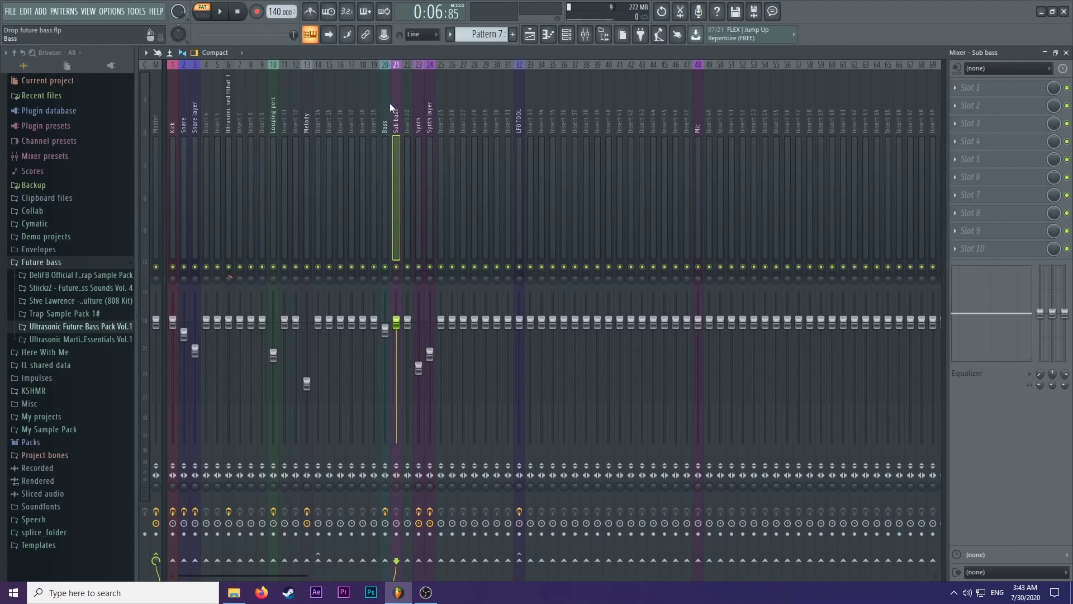
Play single 3x Osc notes and Pattern 7 to check where the sub's signal goes in the mixer.
{"action": "key", "text": "z"}
{"action": "key", "text": "z"}
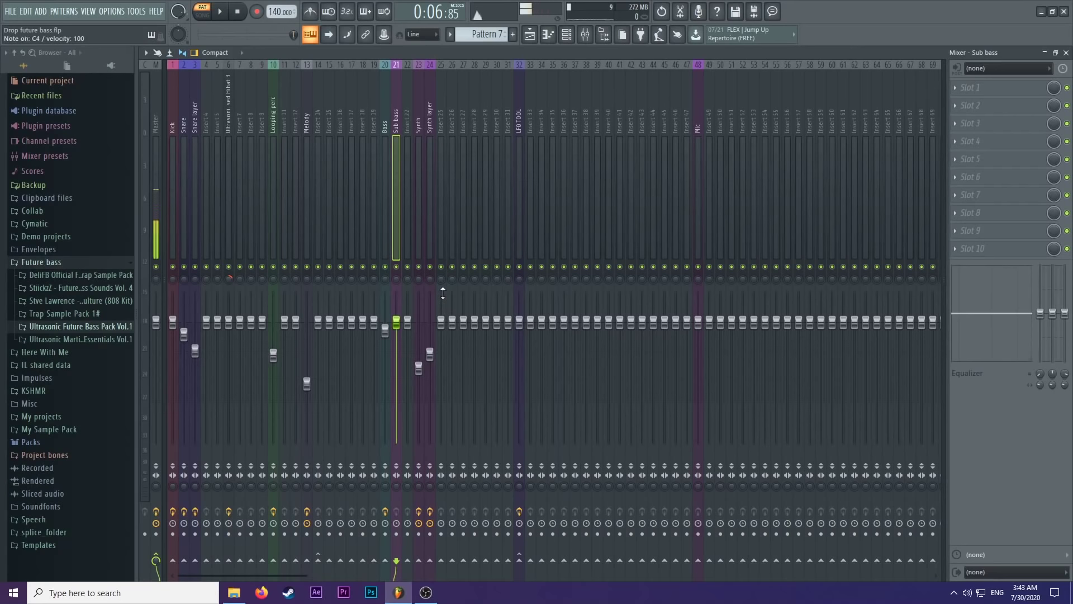
{"action": "left_click", "coordinate": [569, 36]}
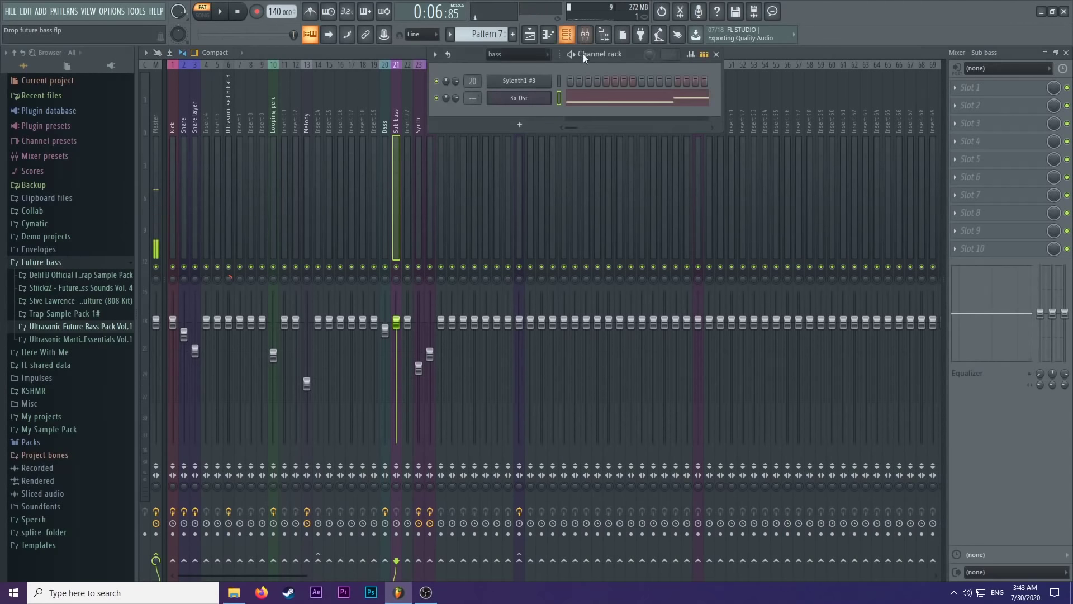
{"action": "key", "text": "space"}
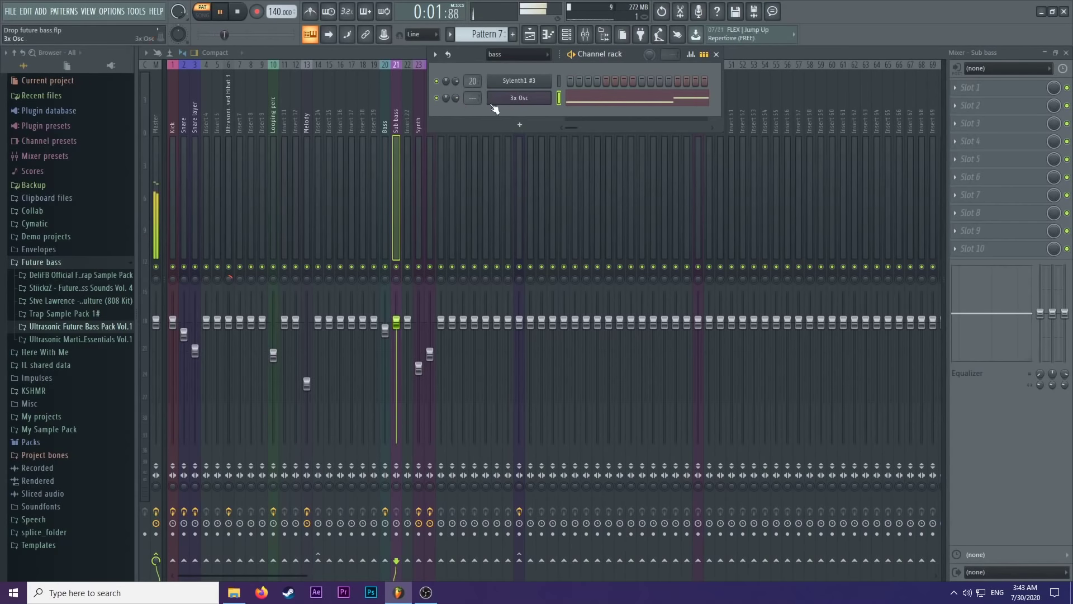
{"action": "key", "text": "space"}
Add Fruity Parametric EQ 2 to slot 2 of the Bass mixer track and play Pattern 6.
{"action": "left_click", "coordinate": [385, 127]}
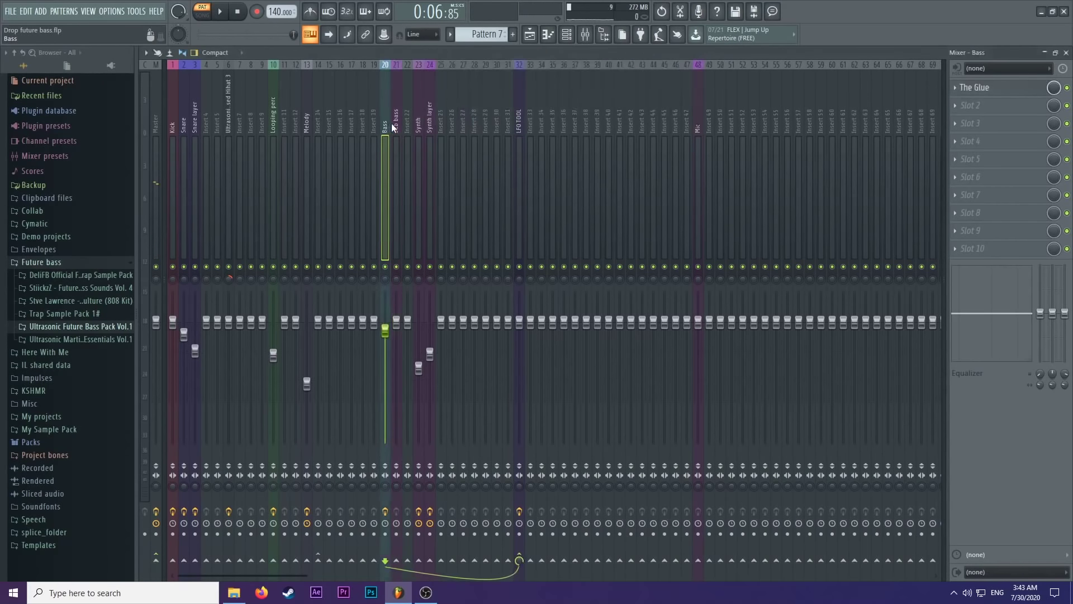
{"action": "left_click", "coordinate": [954, 108]}
{"action": "left_click", "coordinate": [739, 556]}
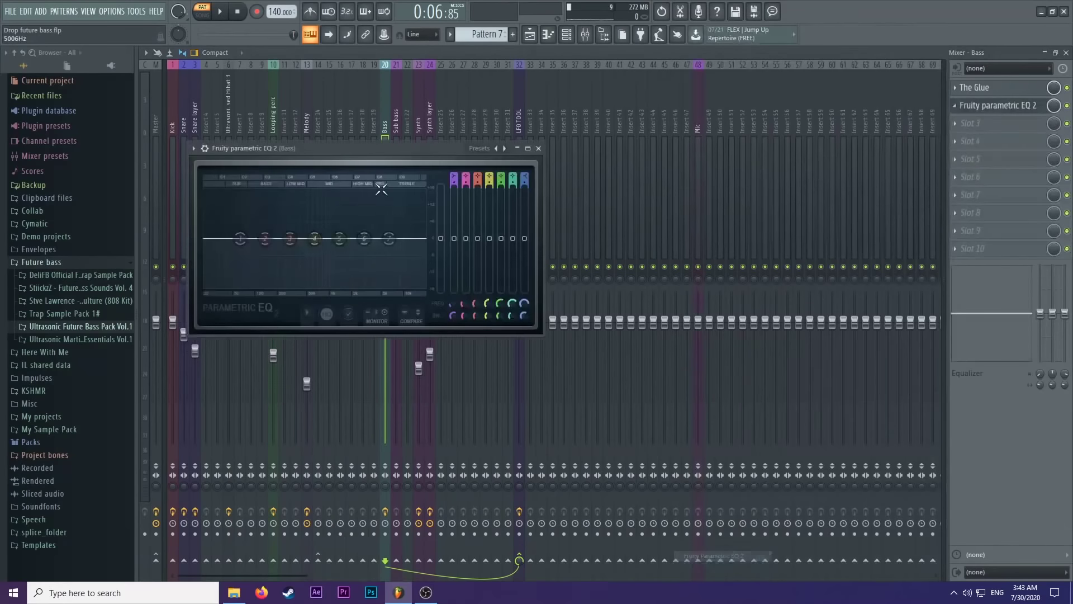
{"action": "left_click", "coordinate": [529, 35]}
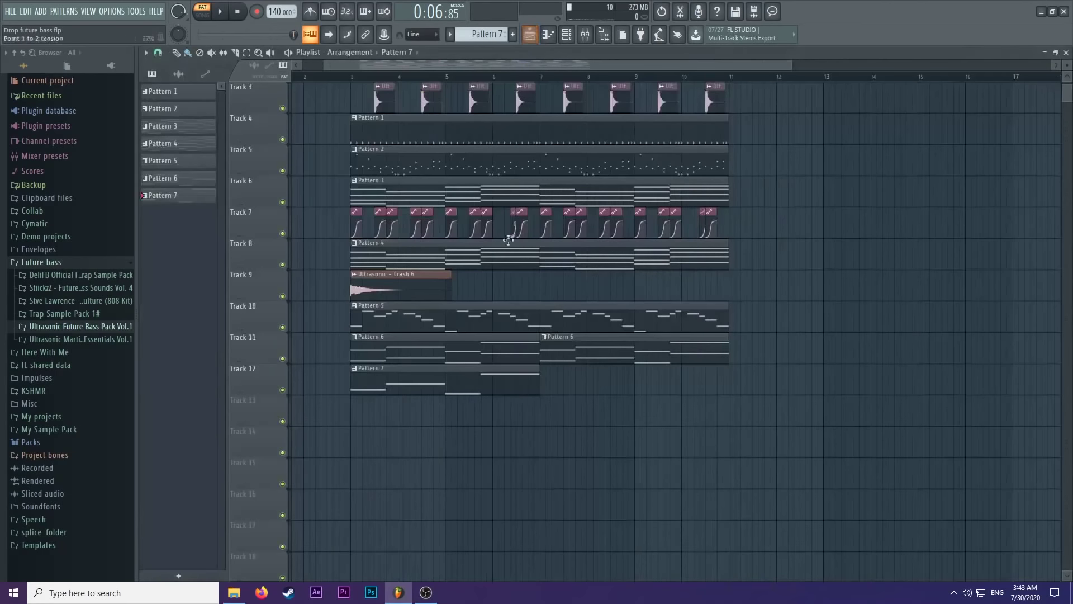
{"action": "left_click", "coordinate": [411, 342]}
{"action": "left_click", "coordinate": [566, 35]}
{"action": "key", "text": "space"}
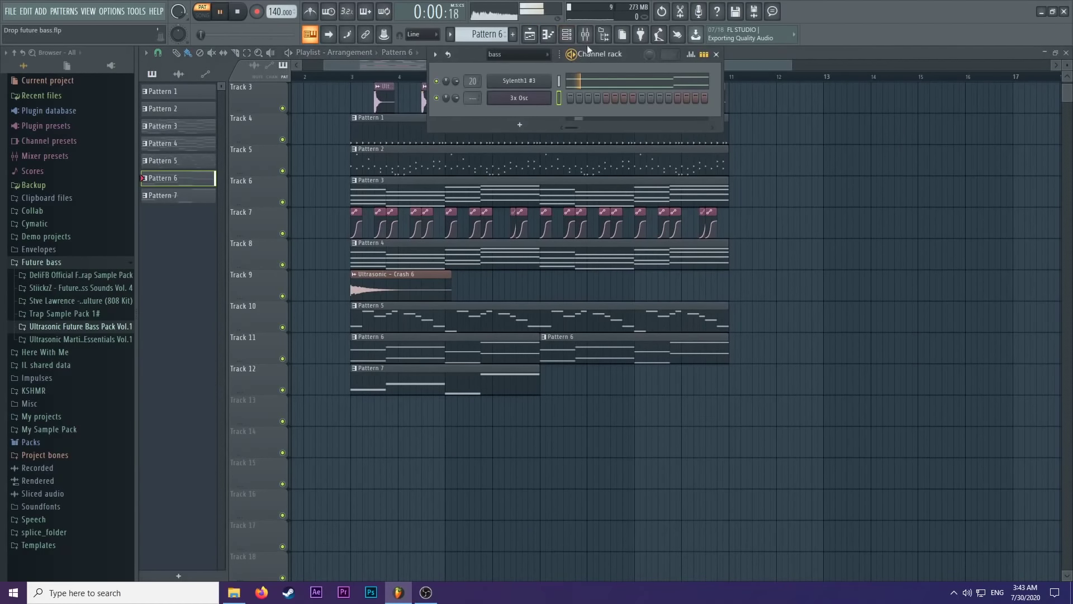
Shape the Bass EQ with a steep high pass on band 1, a low-frequency boost on band 3 and a slight cut on band 7.
{"action": "left_click", "coordinate": [584, 34]}
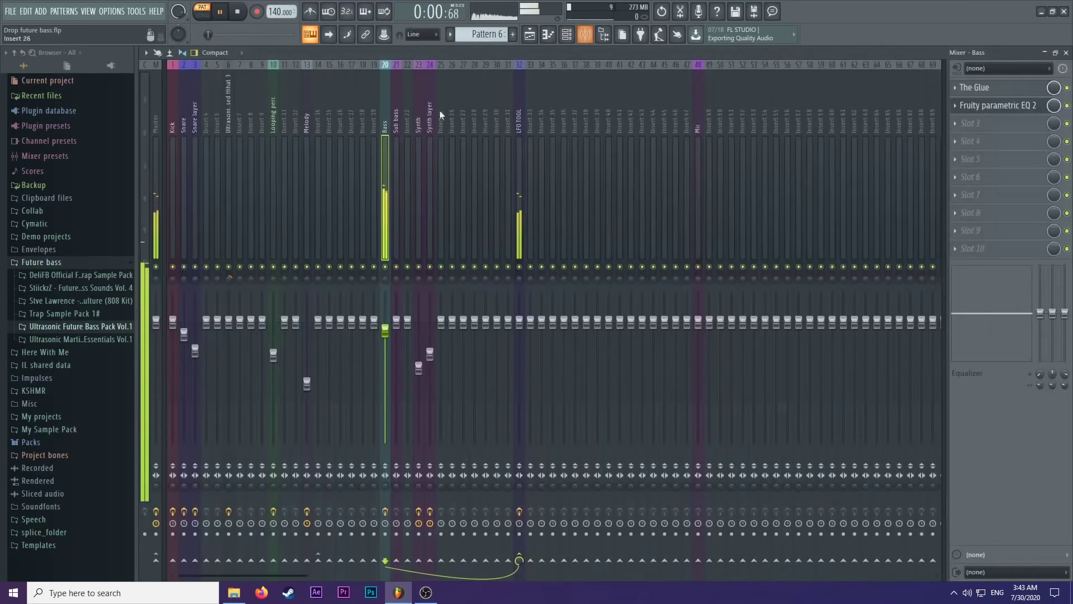
{"action": "left_click", "coordinate": [984, 105]}
{"action": "right_click", "coordinate": [239, 239]}
{"action": "mouse_move", "coordinate": [273, 267]}
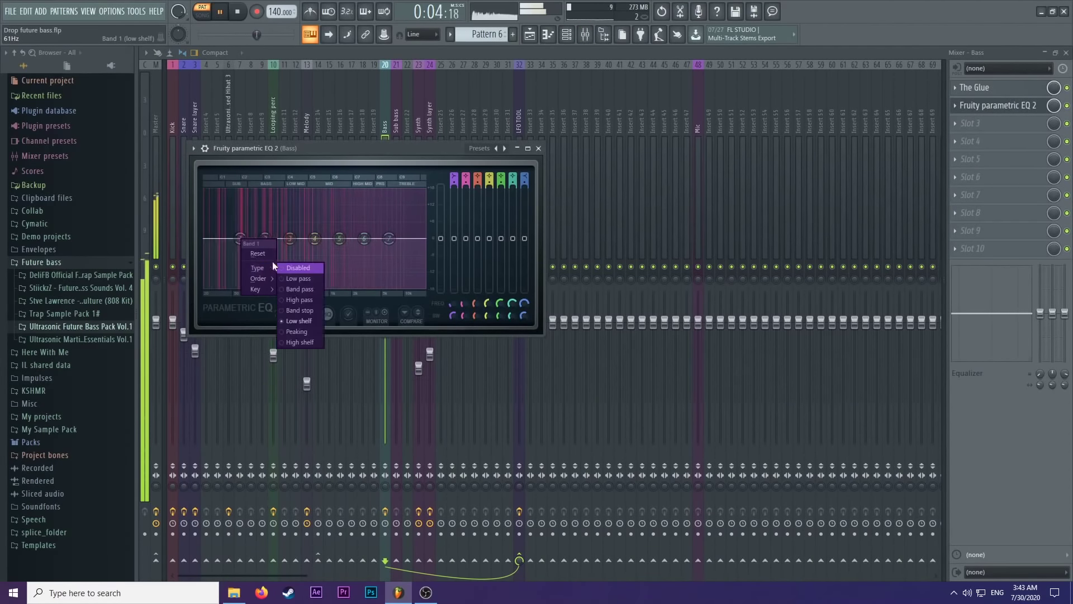
{"action": "left_click", "coordinate": [296, 298]}
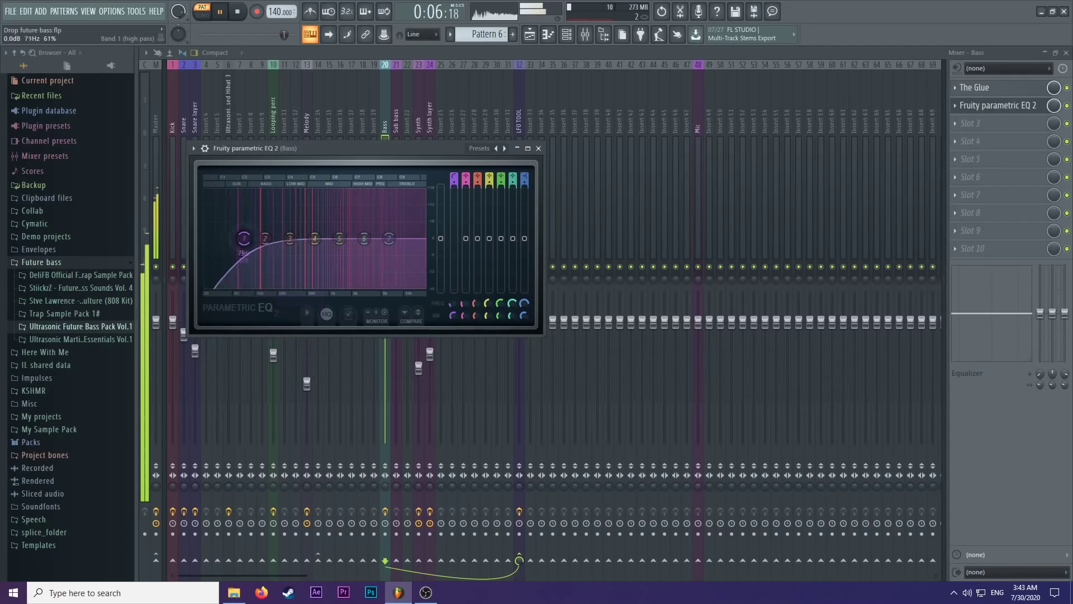
{"action": "left_click_drag", "start_coordinate": [456, 182], "coordinate": [456, 171]}
{"action": "left_click_drag", "start_coordinate": [243, 239], "coordinate": [282, 232]}
{"action": "left_click_drag", "start_coordinate": [389, 238], "coordinate": [385, 251]}
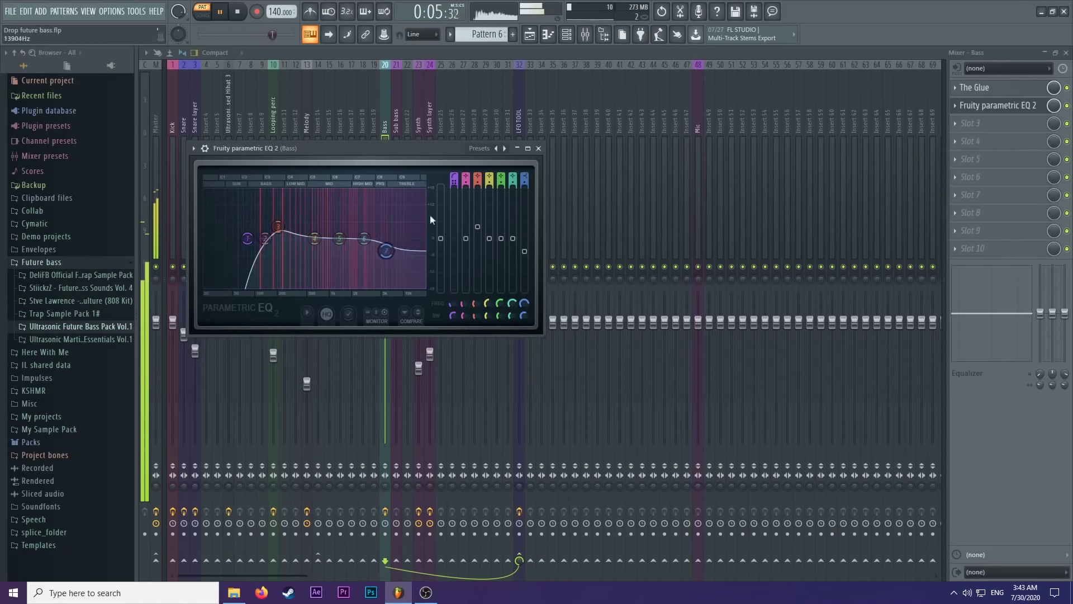
{"action": "left_click", "coordinate": [539, 149]}
{"action": "key", "text": "space"}
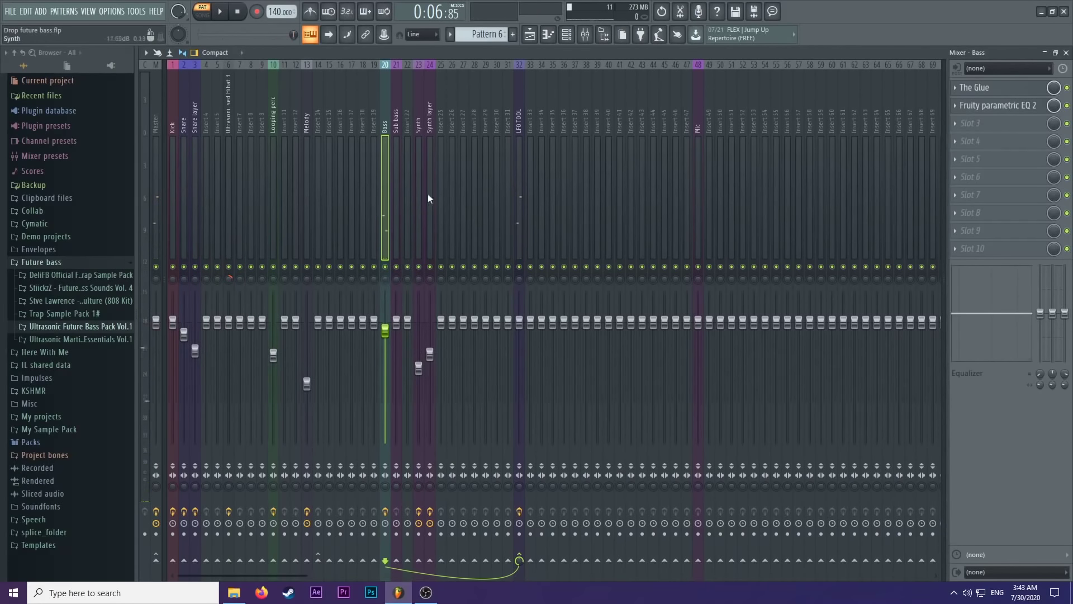
Play Pattern 7 and add Fruity Parametric EQ 2 to slot 1 of the Sub bass mixer track.
{"action": "left_click", "coordinate": [530, 39]}
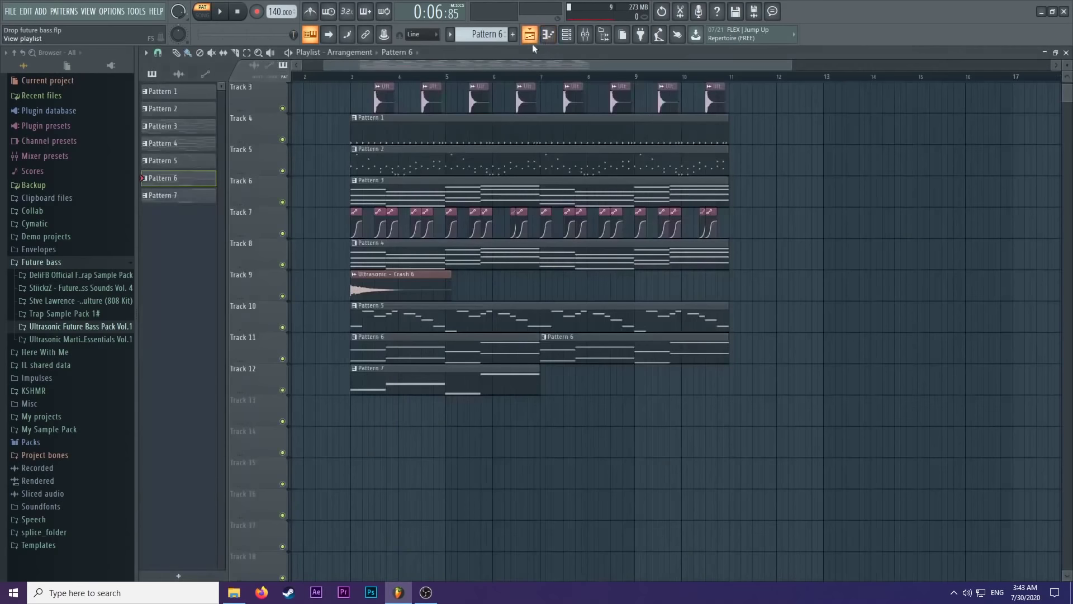
{"action": "left_click", "coordinate": [429, 372]}
{"action": "key", "text": "space"}
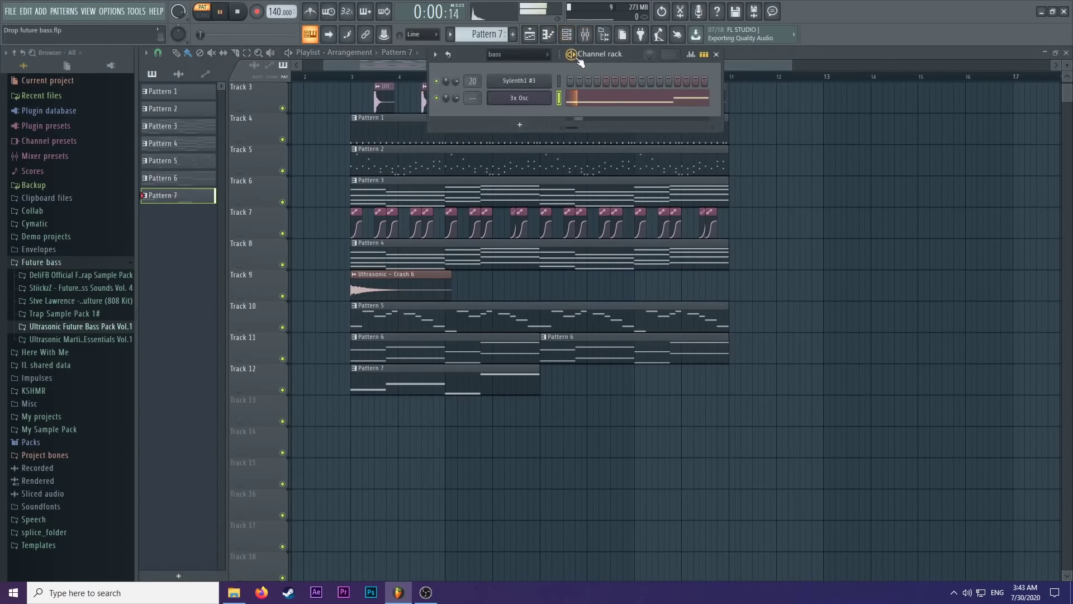
{"action": "left_click", "coordinate": [585, 35]}
{"action": "left_click", "coordinate": [965, 87]}
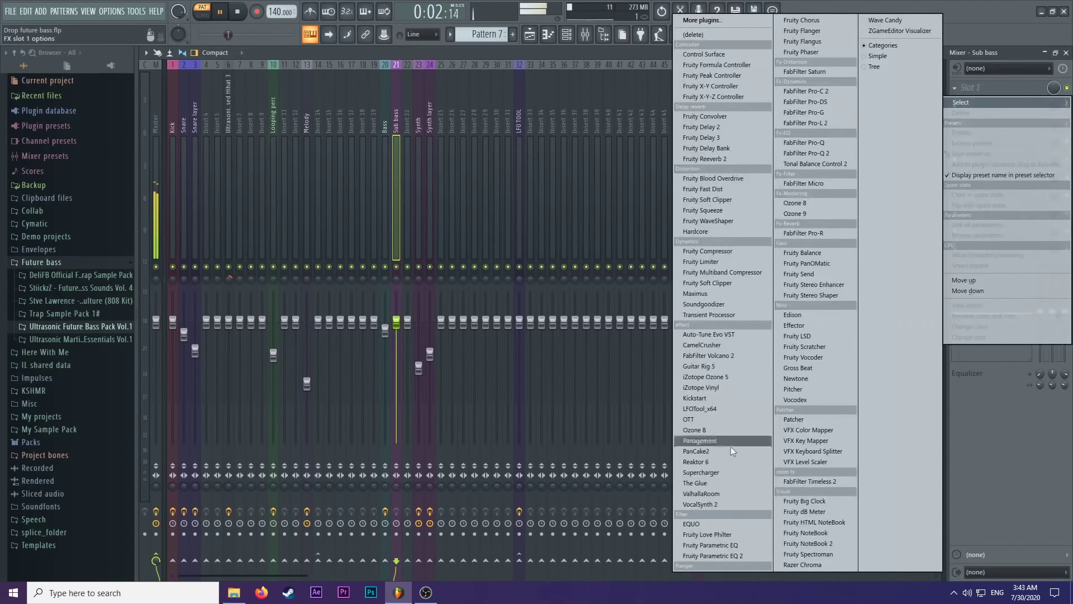
{"action": "left_click", "coordinate": [730, 554]}
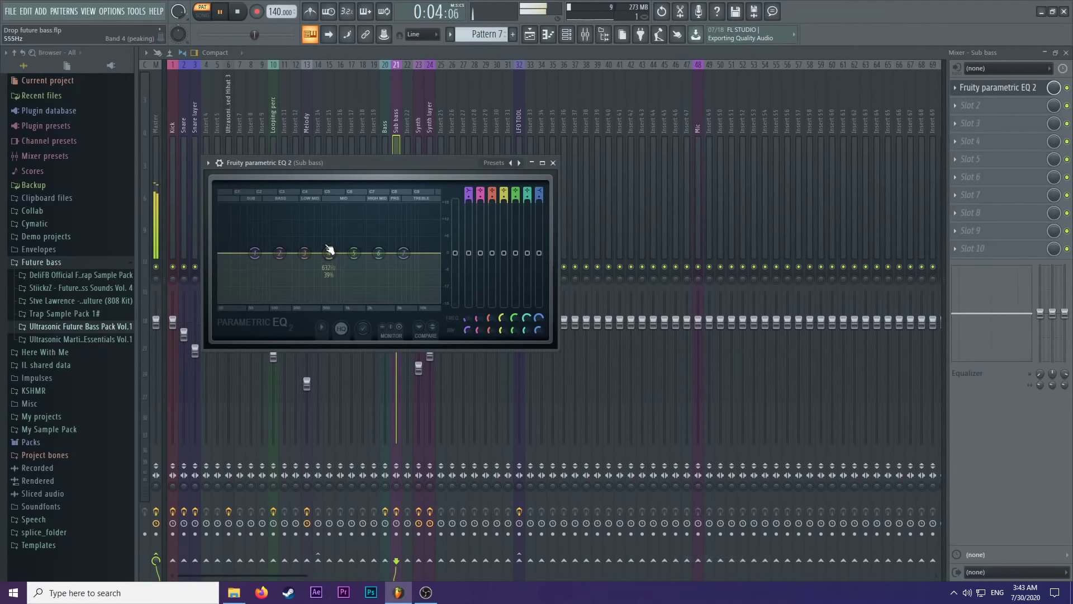
{"action": "key", "text": "space"}
{"action": "left_click_drag", "start_coordinate": [447, 163], "coordinate": [716, 142]}
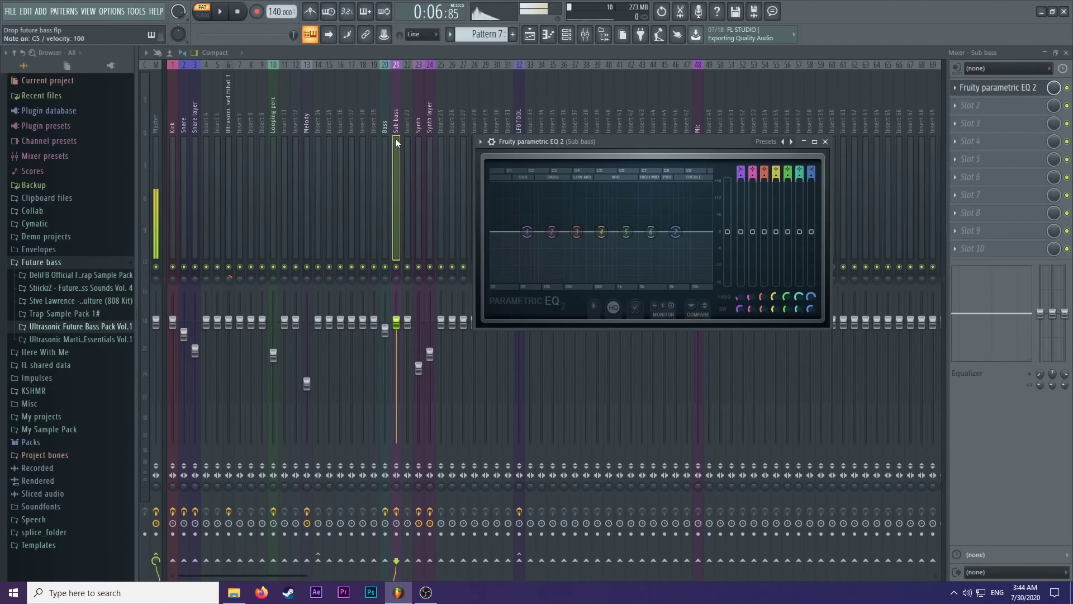
Route the 3x Osc channel to the Sub bass mixer track and test it with playback.
{"action": "key", "text": "l"}
{"action": "key", "text": "space"}
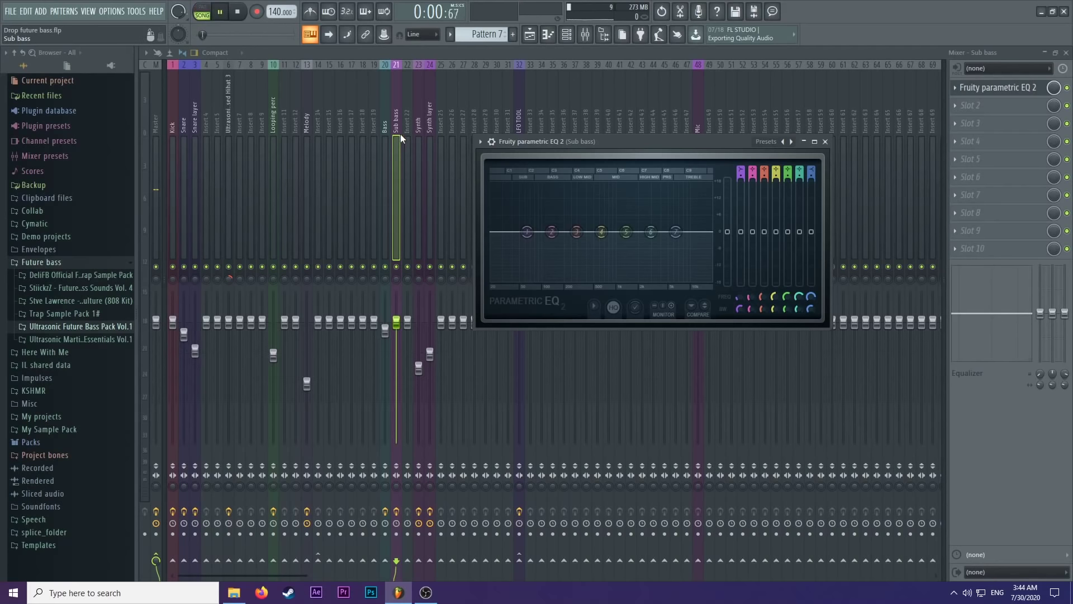
{"action": "left_click_drag", "start_coordinate": [600, 142], "coordinate": [653, 139]}
{"action": "key", "text": "space"}
{"action": "scroll", "coordinate": [391, 114], "scroll_direction": "down", "scroll_amount": 1}
{"action": "key", "text": "space"}
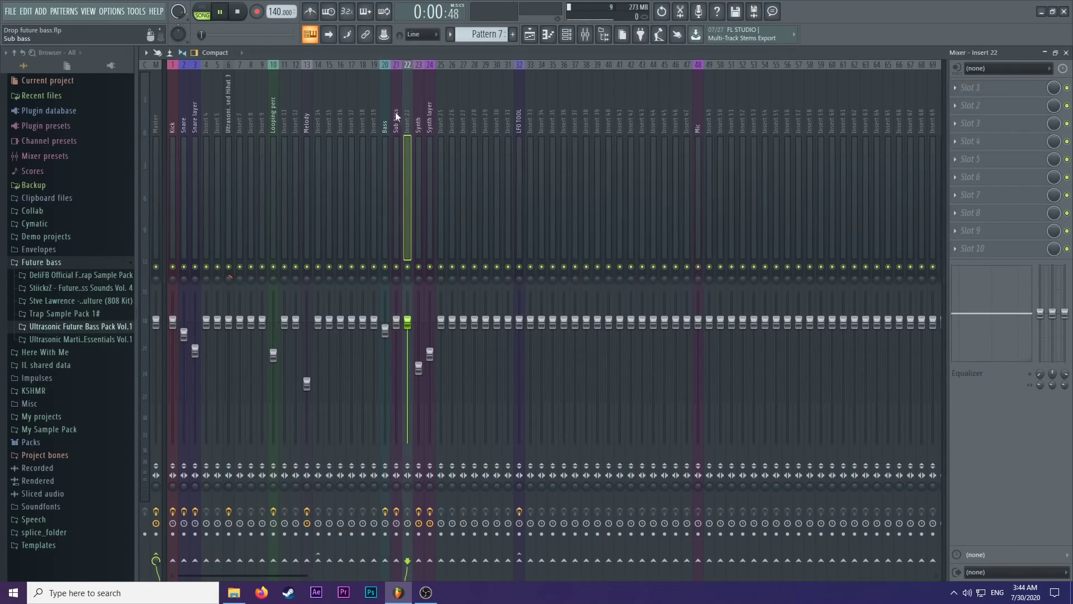
{"action": "scroll", "coordinate": [395, 112], "scroll_direction": "up", "scroll_amount": 1}
{"action": "key", "text": "space"}
{"action": "key", "text": "space"}
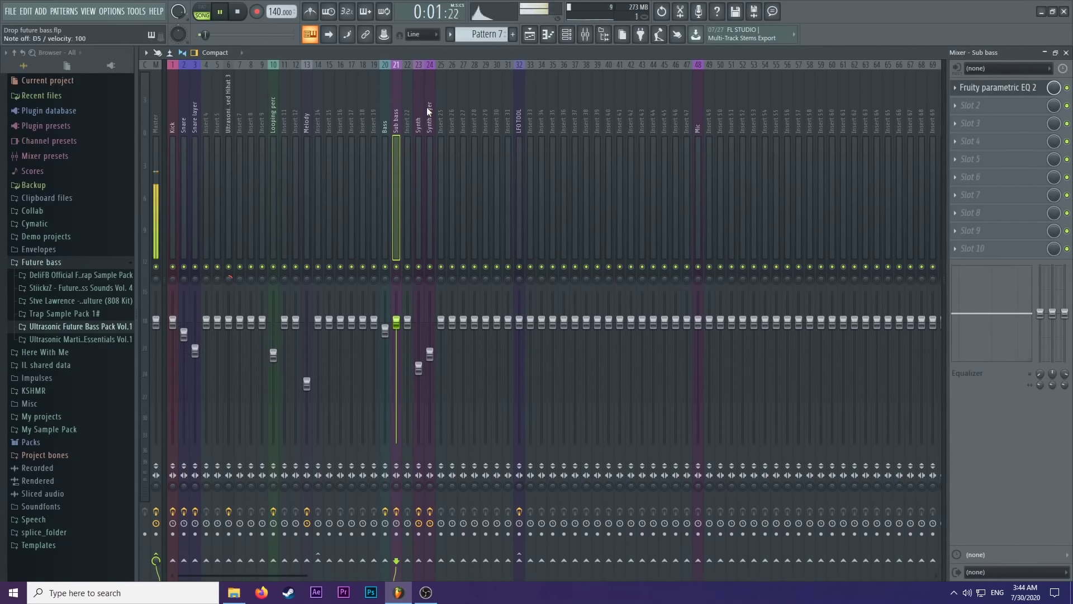
{"action": "key", "text": "space"}
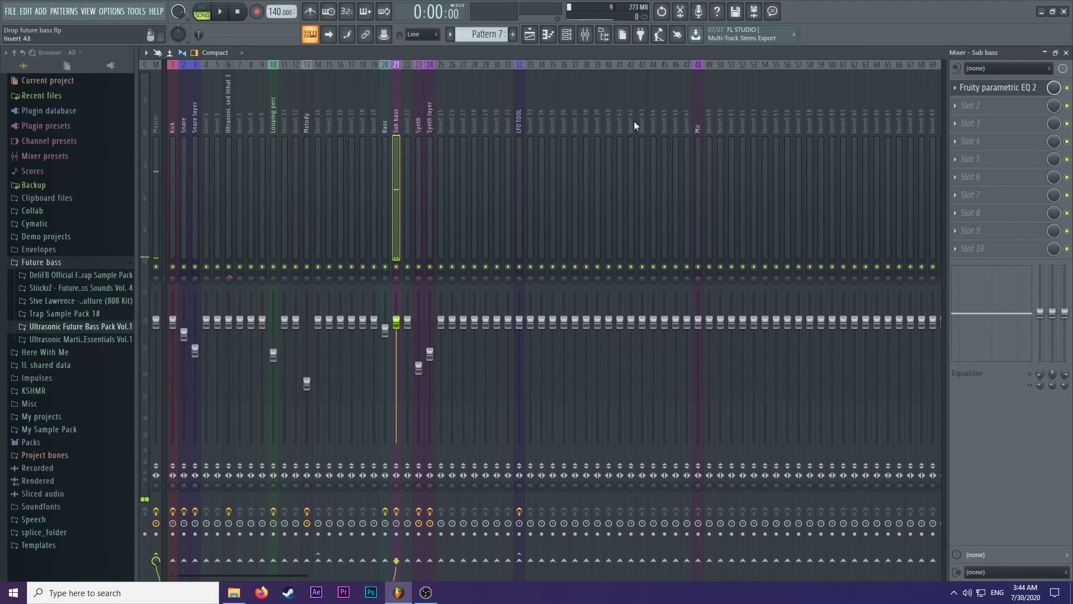
Lower the Sub bass mixer fader and play the arrangement from bar 3.
{"action": "left_click", "coordinate": [529, 34]}
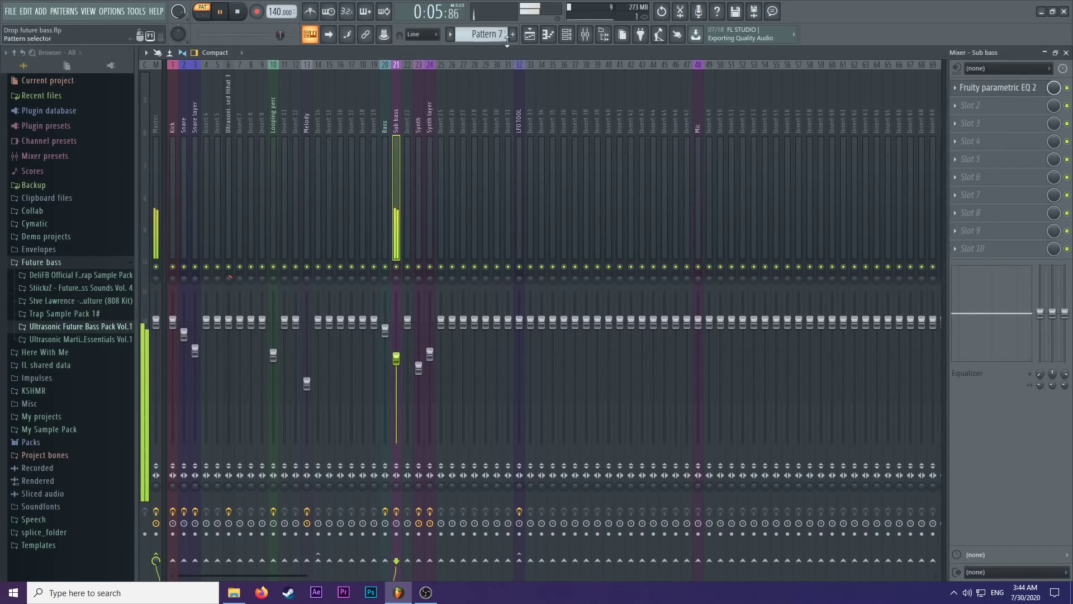
{"action": "key", "text": "space"}
{"action": "left_click", "coordinate": [352, 77]}
{"action": "key", "text": "space"}
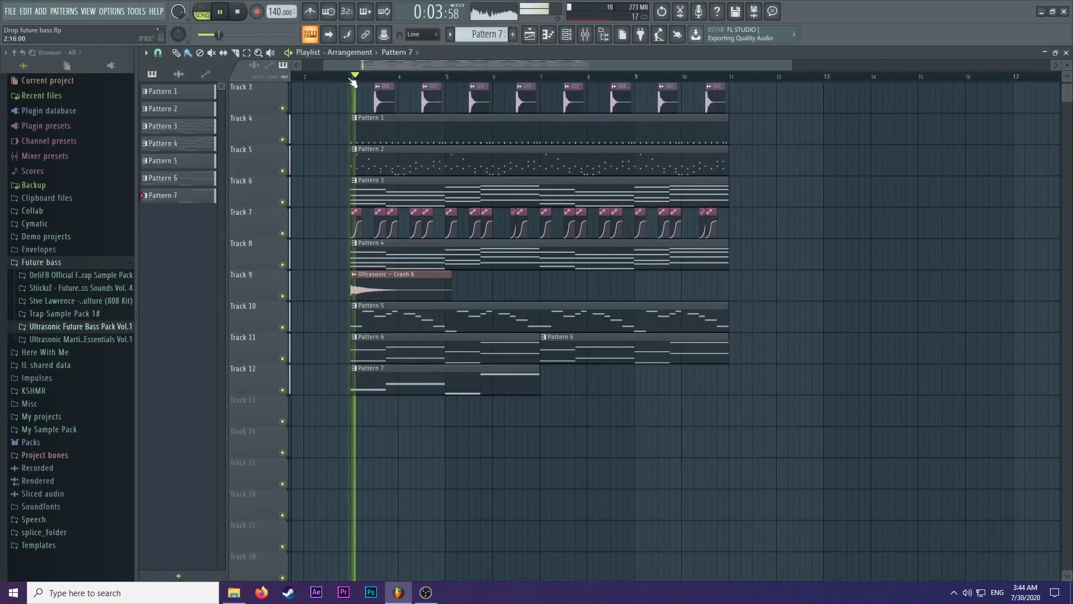
Solo playlist tracks 11 and 12 and play the two bass patterns together.
{"action": "right_click", "coordinate": [283, 390]}
{"action": "key", "text": "space"}
{"action": "left_click", "coordinate": [284, 358]}
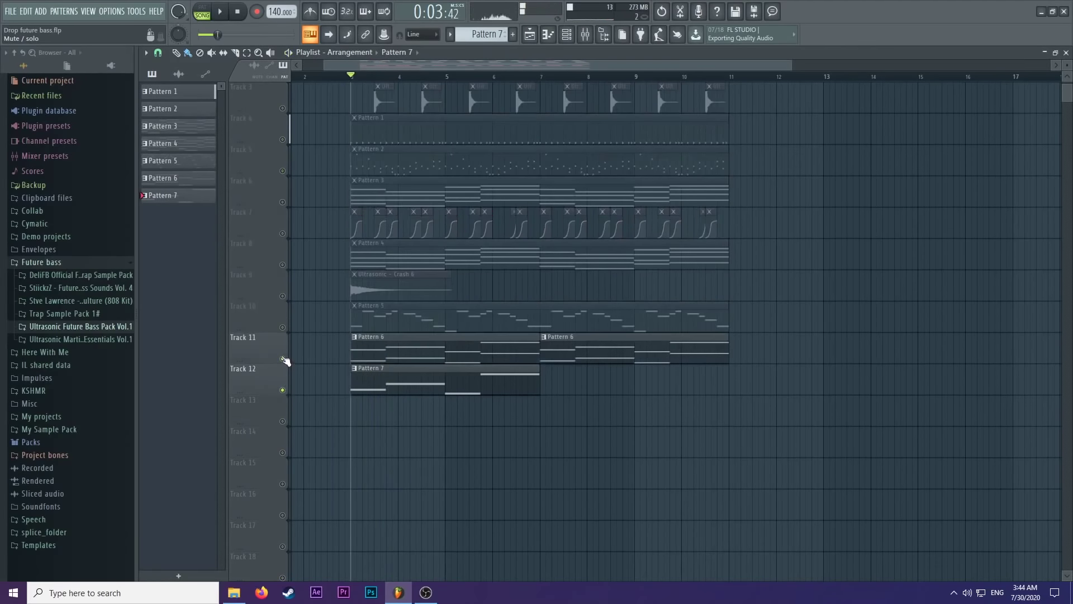
{"action": "key", "text": "space"}
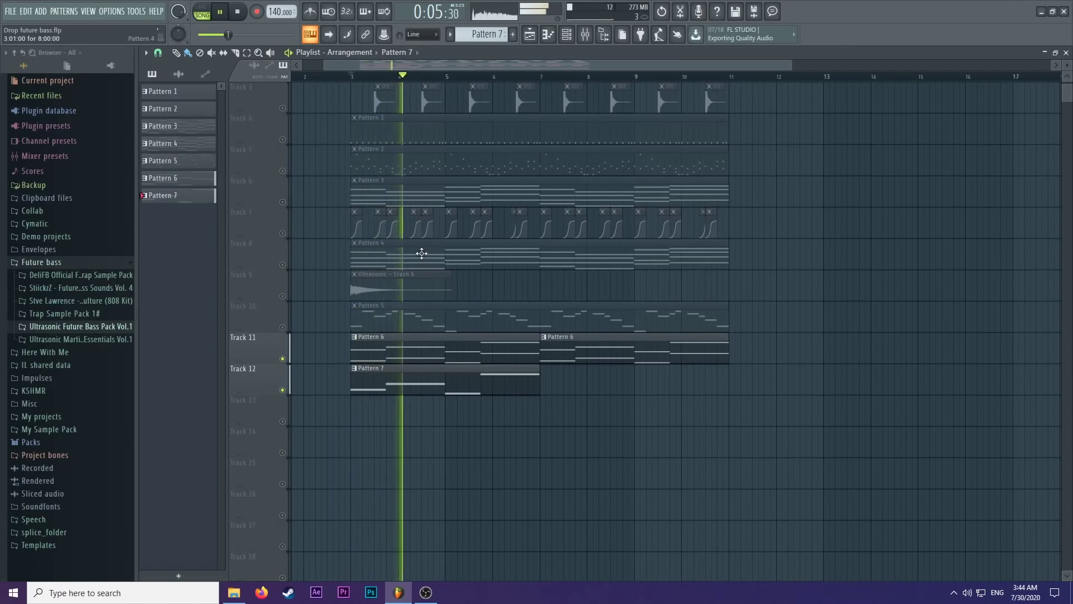
{"action": "key", "text": "space"}
Route the Sub bass mixer track only to the LFO TOOL track and start playback to test it.
{"action": "left_click", "coordinate": [585, 34]}
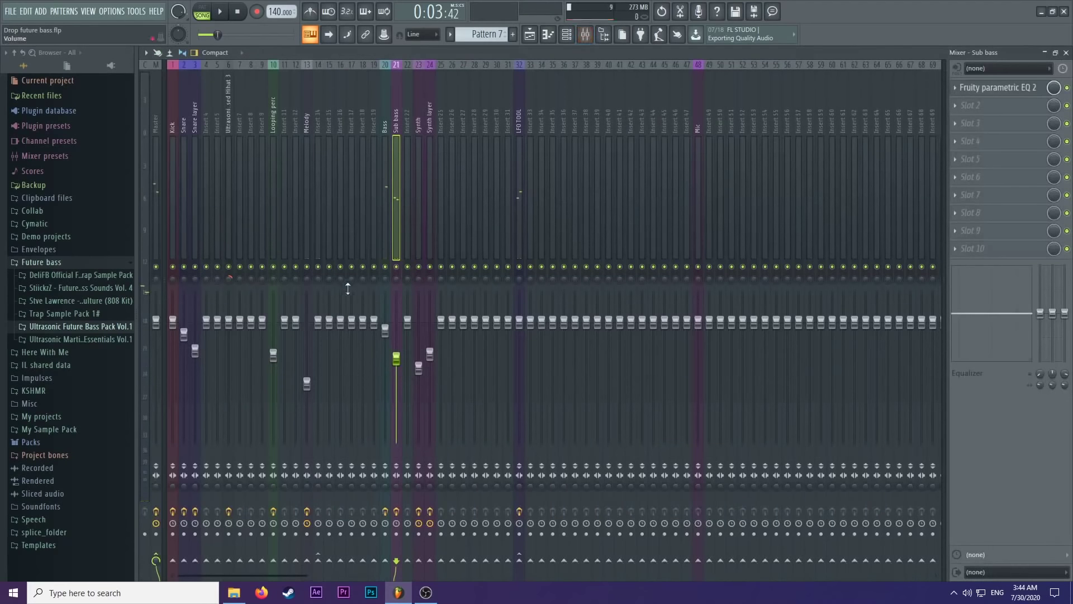
{"action": "right_click", "coordinate": [519, 559]}
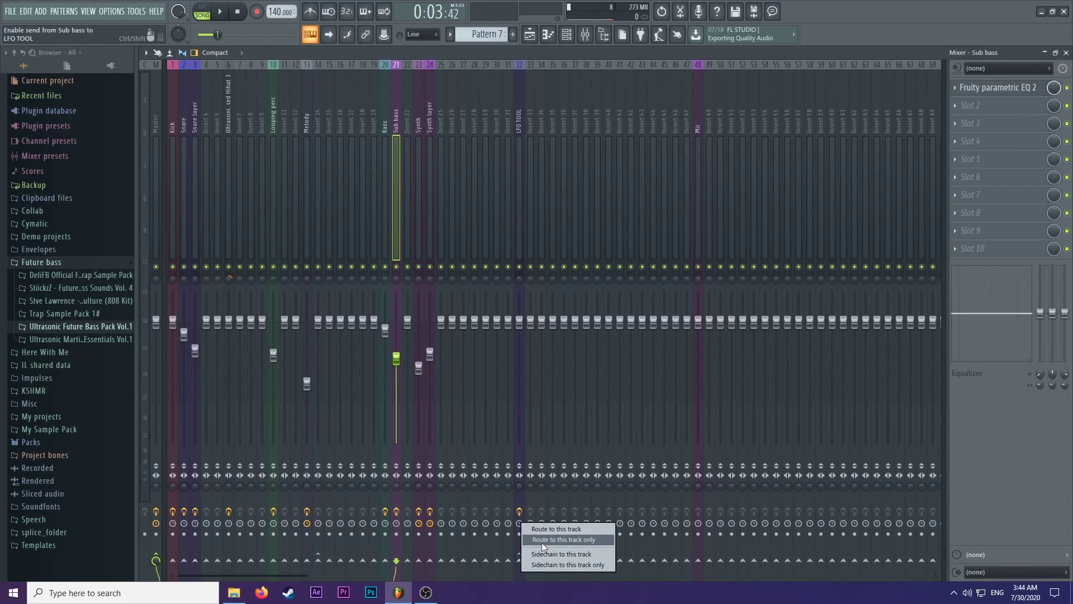
{"action": "left_click", "coordinate": [541, 542]}
{"action": "key", "text": "space"}
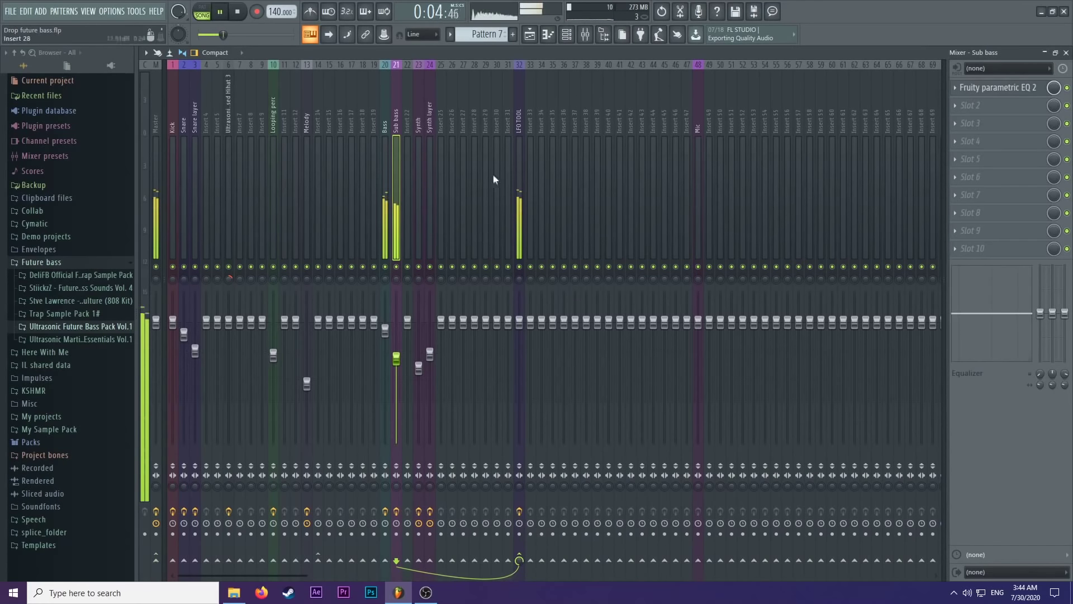
Raise the Sub bass mixer fader slightly during playback, then stop the song.
{"action": "left_click", "coordinate": [529, 34]}
{"action": "left_click", "coordinate": [575, 35]}
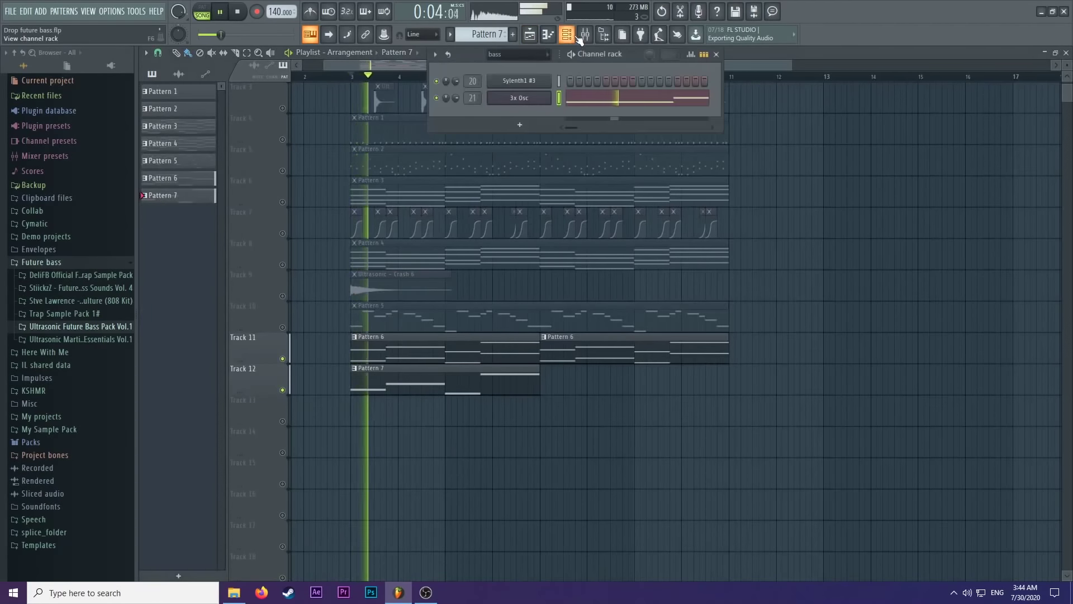
{"action": "left_click", "coordinate": [584, 34]}
{"action": "key", "text": "space"}
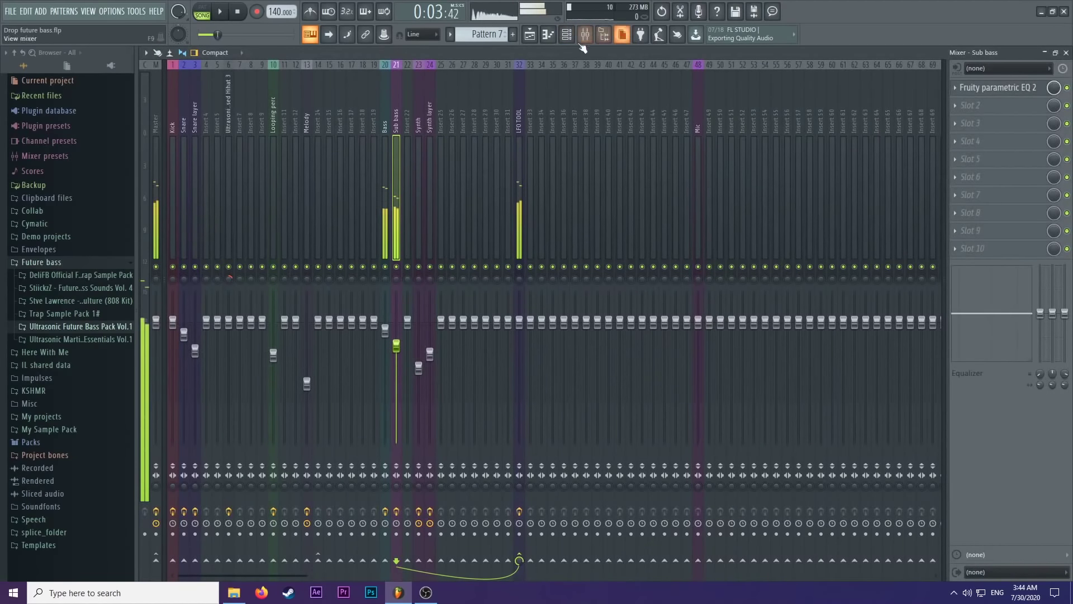
Play Pattern 7 alone in pattern mode and open the 3x Osc notes in the piano roll.
{"action": "left_click", "coordinate": [567, 34]}
{"action": "key", "text": "l"}
{"action": "key", "text": "space"}
{"action": "right_click", "coordinate": [543, 96]}
{"action": "left_click", "coordinate": [557, 99]}
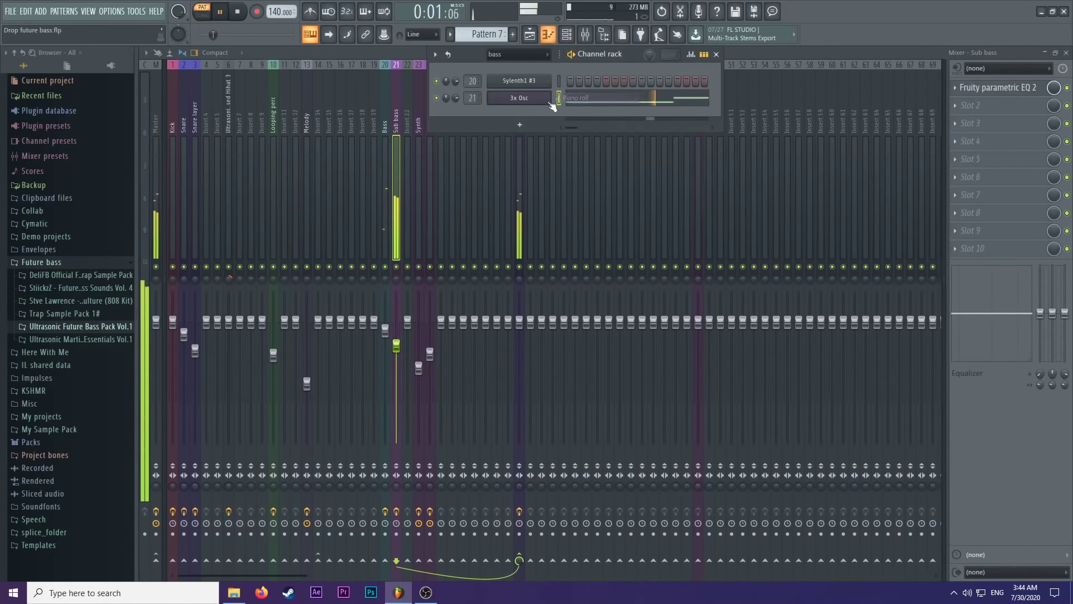
{"action": "left_click", "coordinate": [548, 35]}
{"action": "key", "text": "space"}
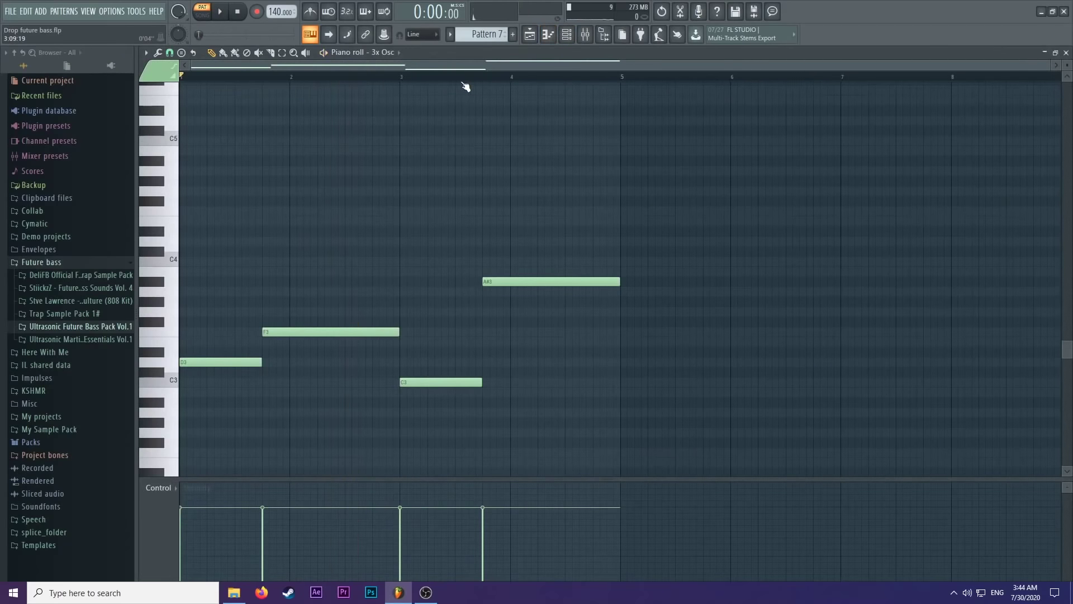
Duplicate all four 3x Osc notes in place, transpose the copies up one octave and play the pattern.
{"action": "key", "text": "ctrl+a"}
{"action": "key", "text": "ctrl+b"}
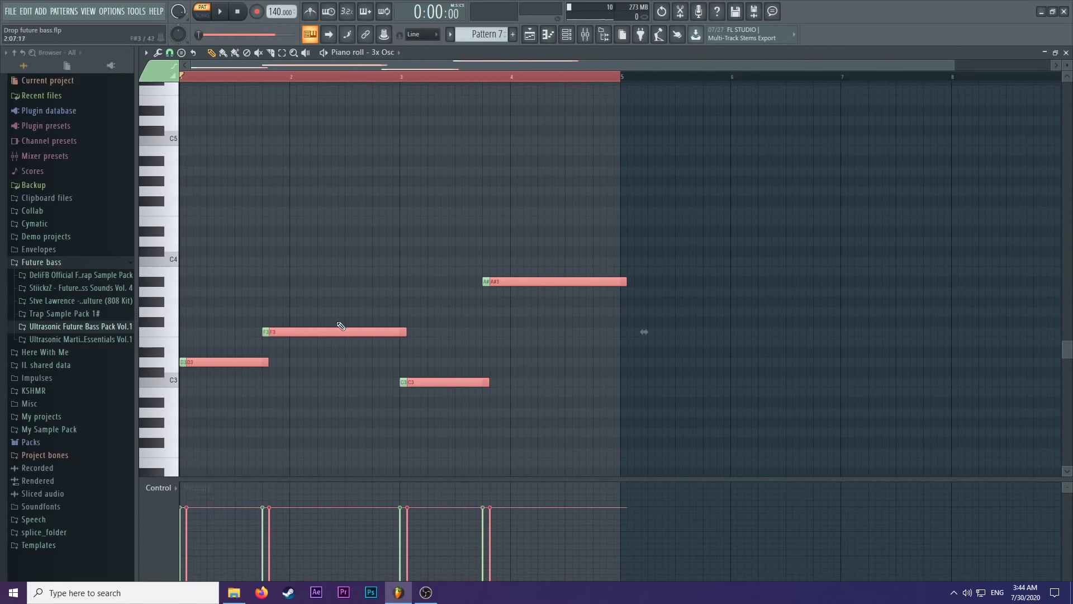
{"action": "key", "text": "shift+Left"}
{"action": "key", "text": "ctrl+Up"}
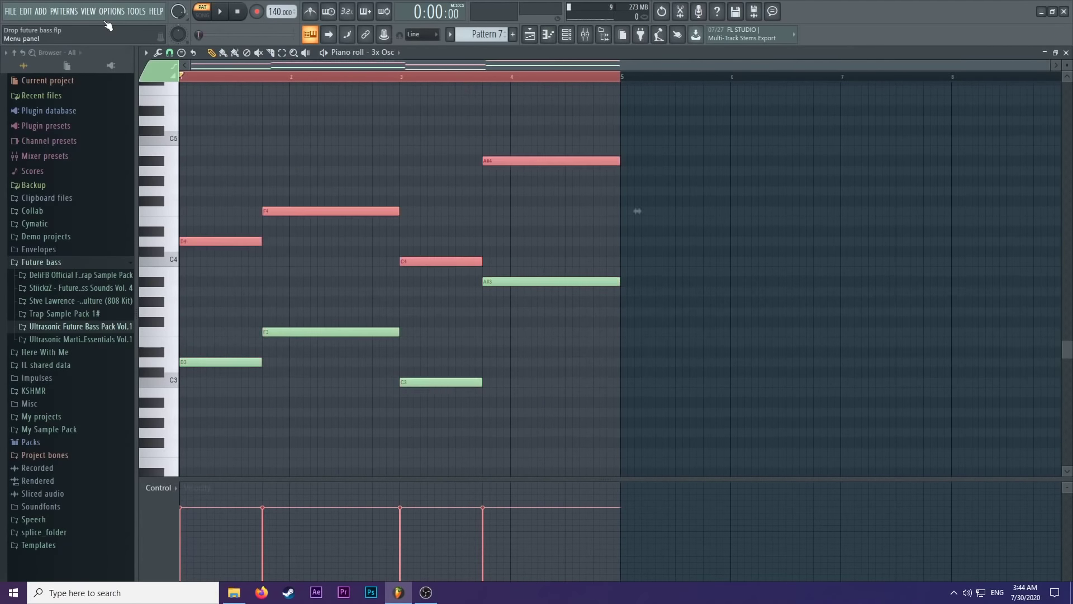
{"action": "key", "text": "space"}
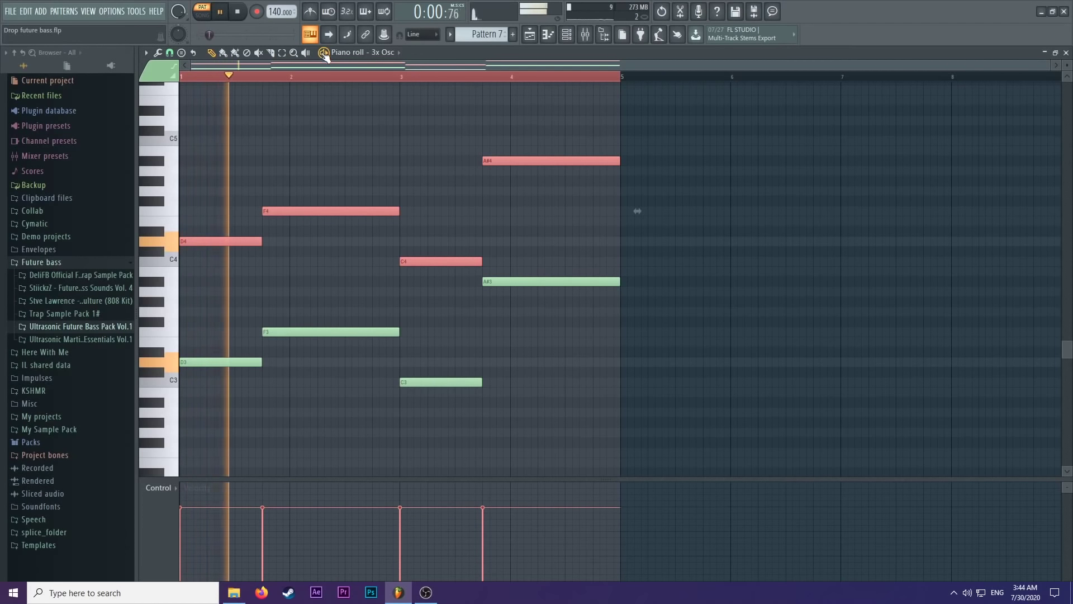
Place a second Pattern 7 clip at bar 7 on Track 12 and return to song mode.
{"action": "key", "text": "F5"}
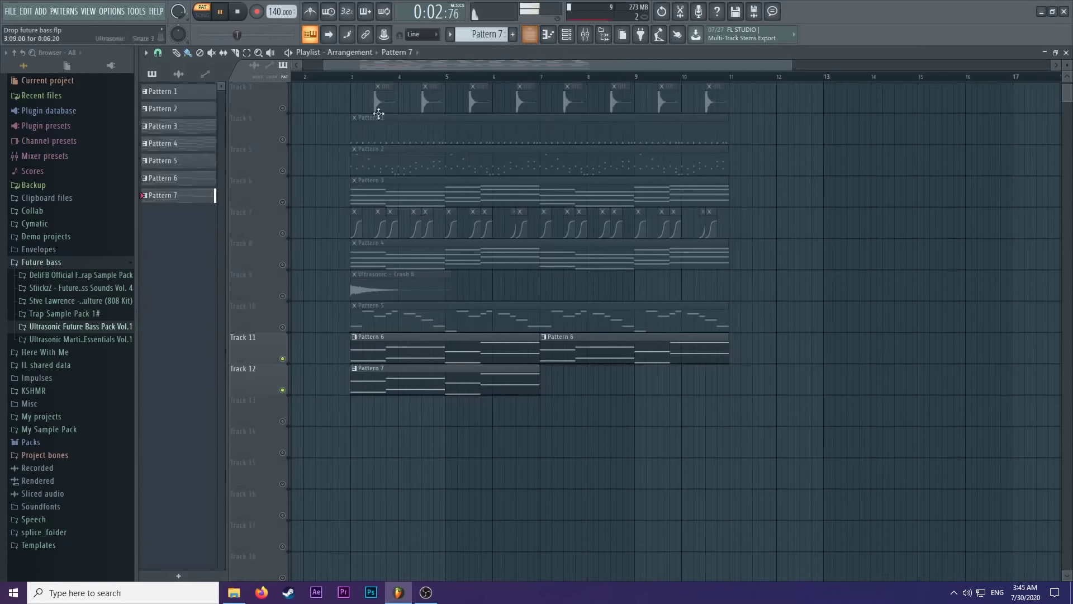
{"action": "left_click", "coordinate": [689, 383]}
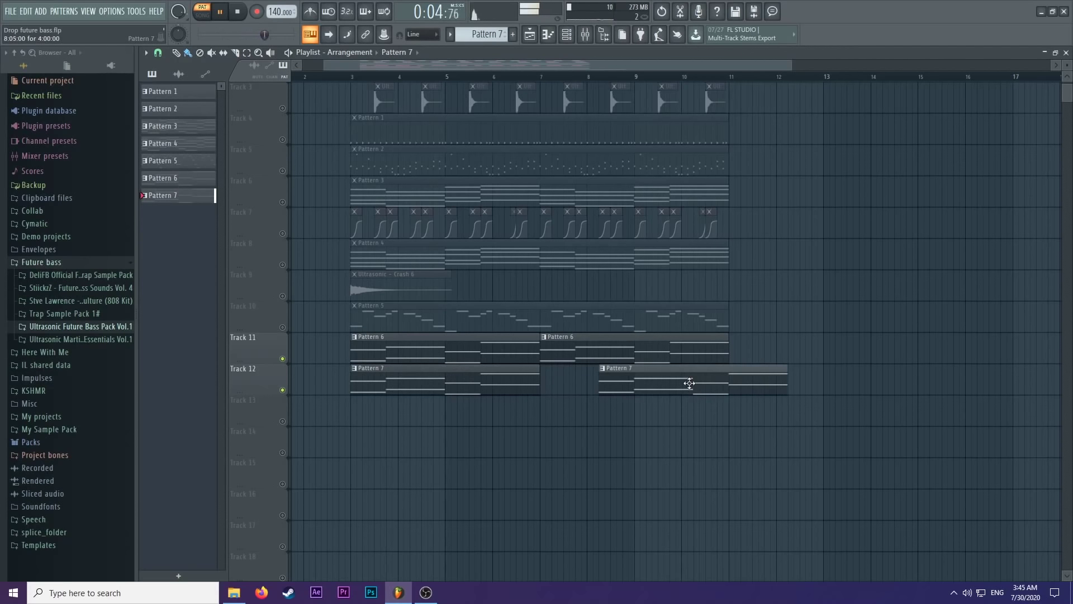
{"action": "left_click_drag", "start_coordinate": [689, 382], "coordinate": [631, 384]}
{"action": "key", "text": "space"}
{"action": "key", "text": "l"}
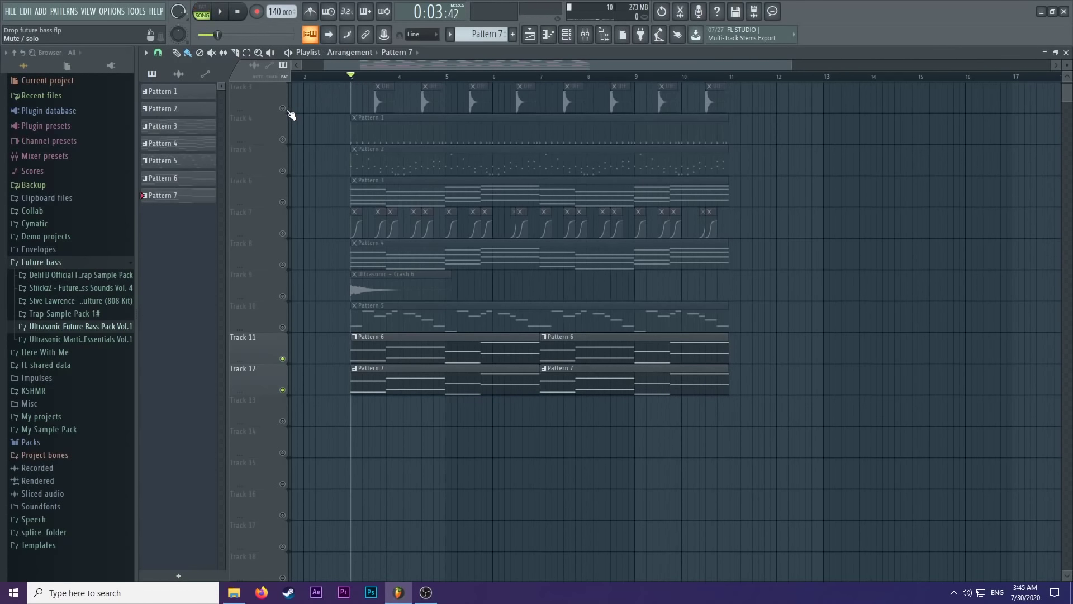
Unsolo all playlist tracks and play the full arrangement from bar 3.
{"action": "right_click", "coordinate": [283, 109]}
{"action": "right_click", "coordinate": [283, 109]}
{"action": "scroll", "coordinate": [467, 153], "scroll_direction": "down", "scroll_amount": 2}
{"action": "scroll", "coordinate": [467, 153], "scroll_direction": "up", "scroll_amount": 2}
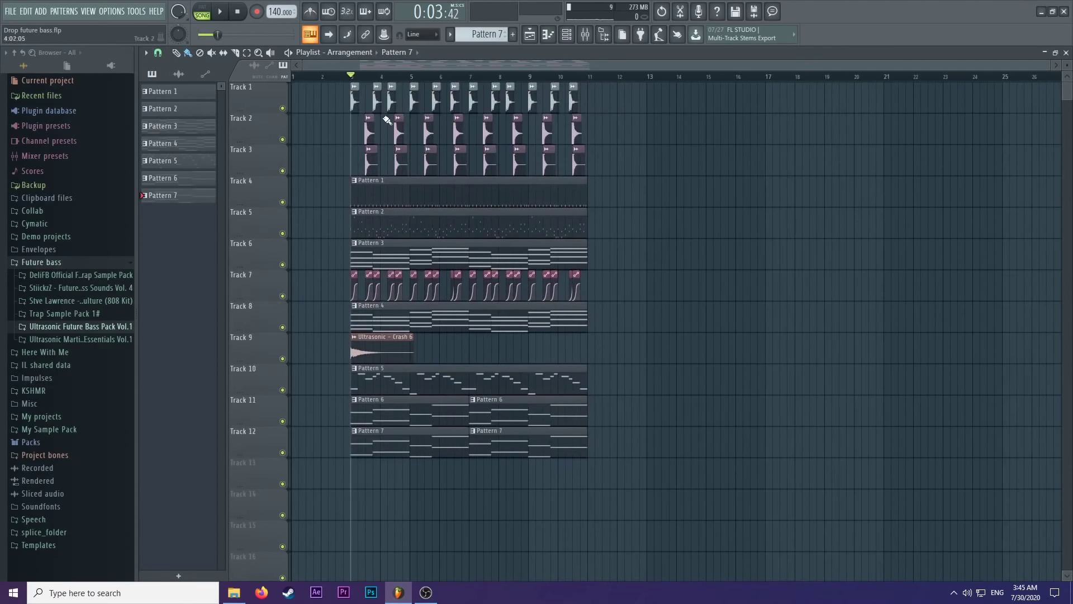
{"action": "key", "text": "space"}
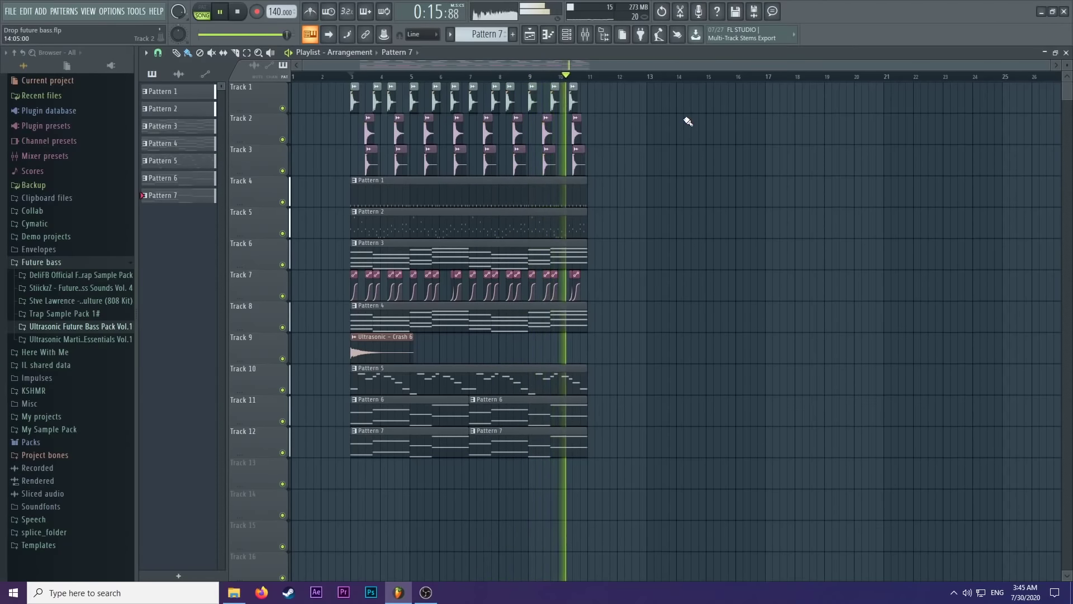
{"action": "key", "text": "space"}
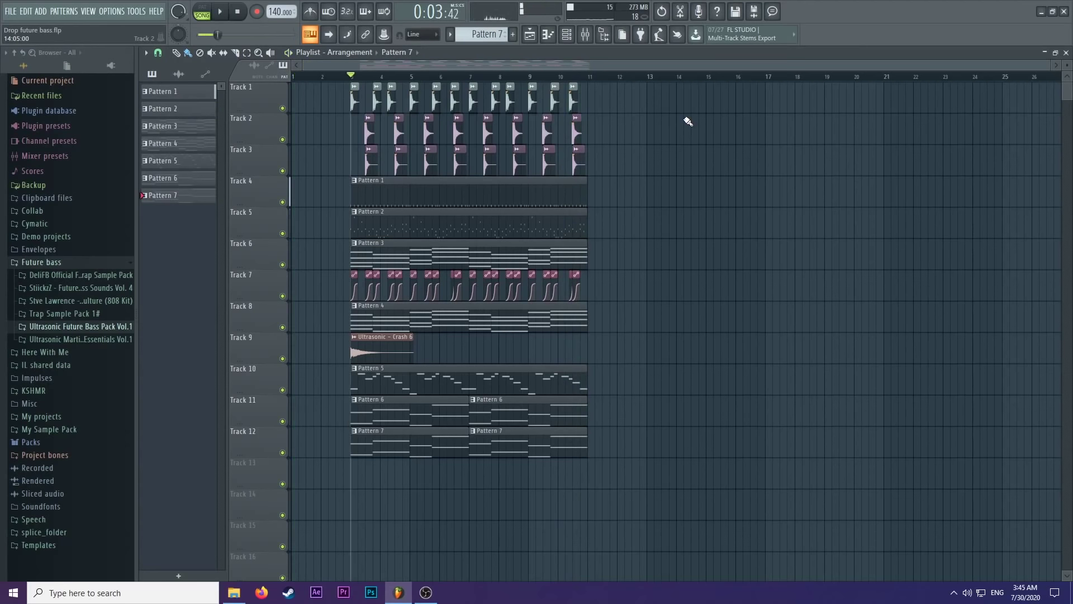